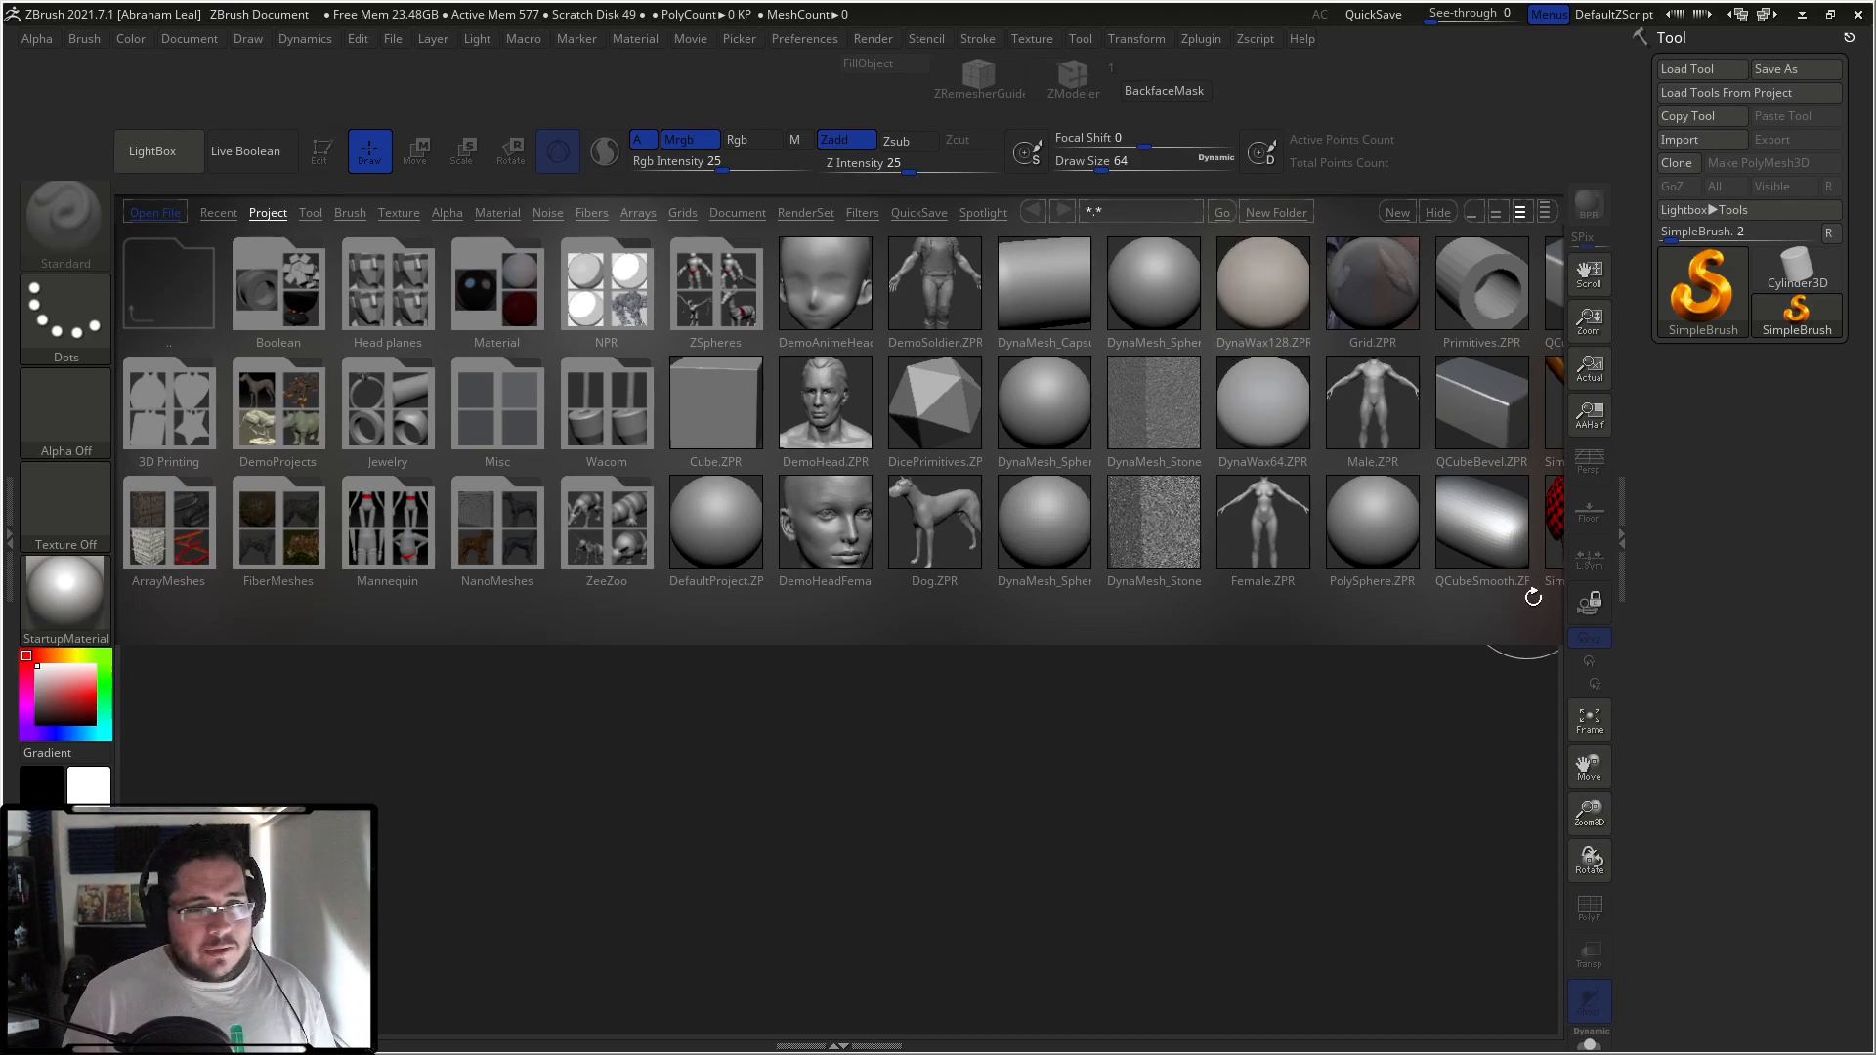
Step: Switch to Photoshop and show the numbered reference image of the eight classic monsters
{"action": "key", "text": "alt+Tab"}
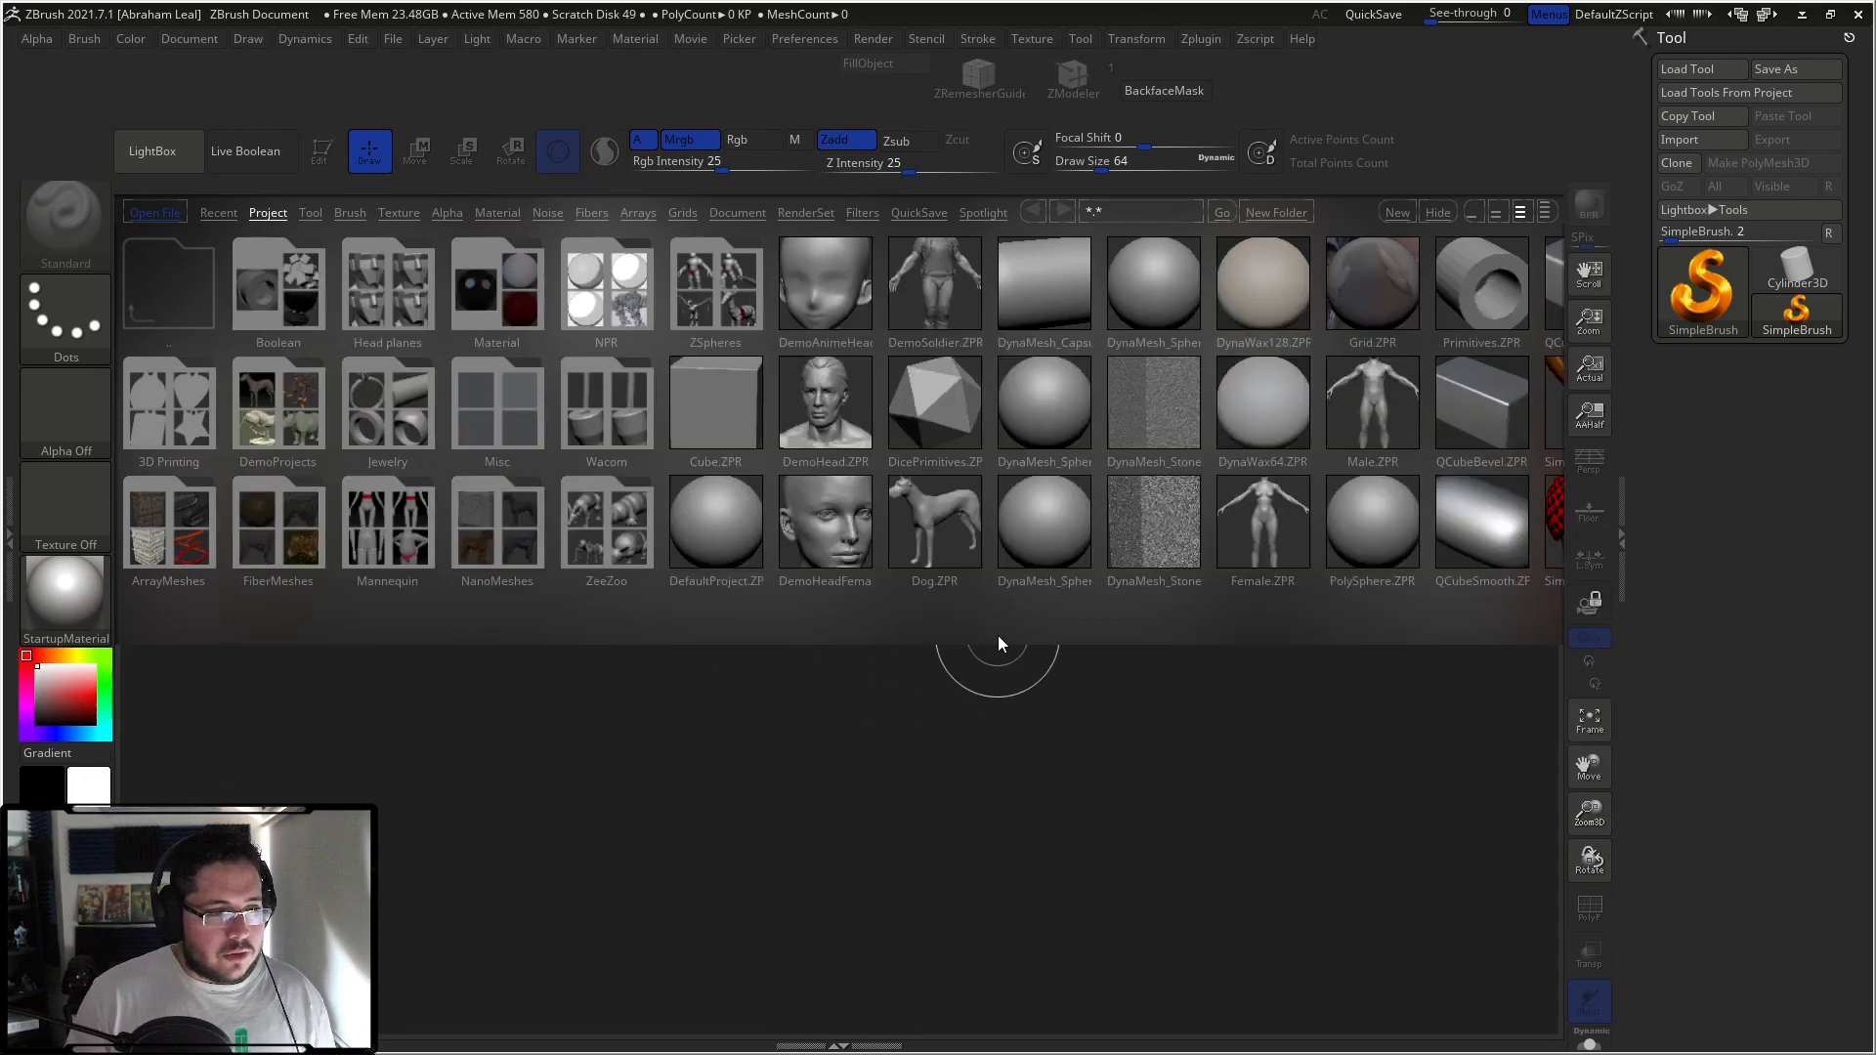
{"action": "key", "text": "alt+Tab"}
{"action": "left_click", "coordinate": [1380, 516]}
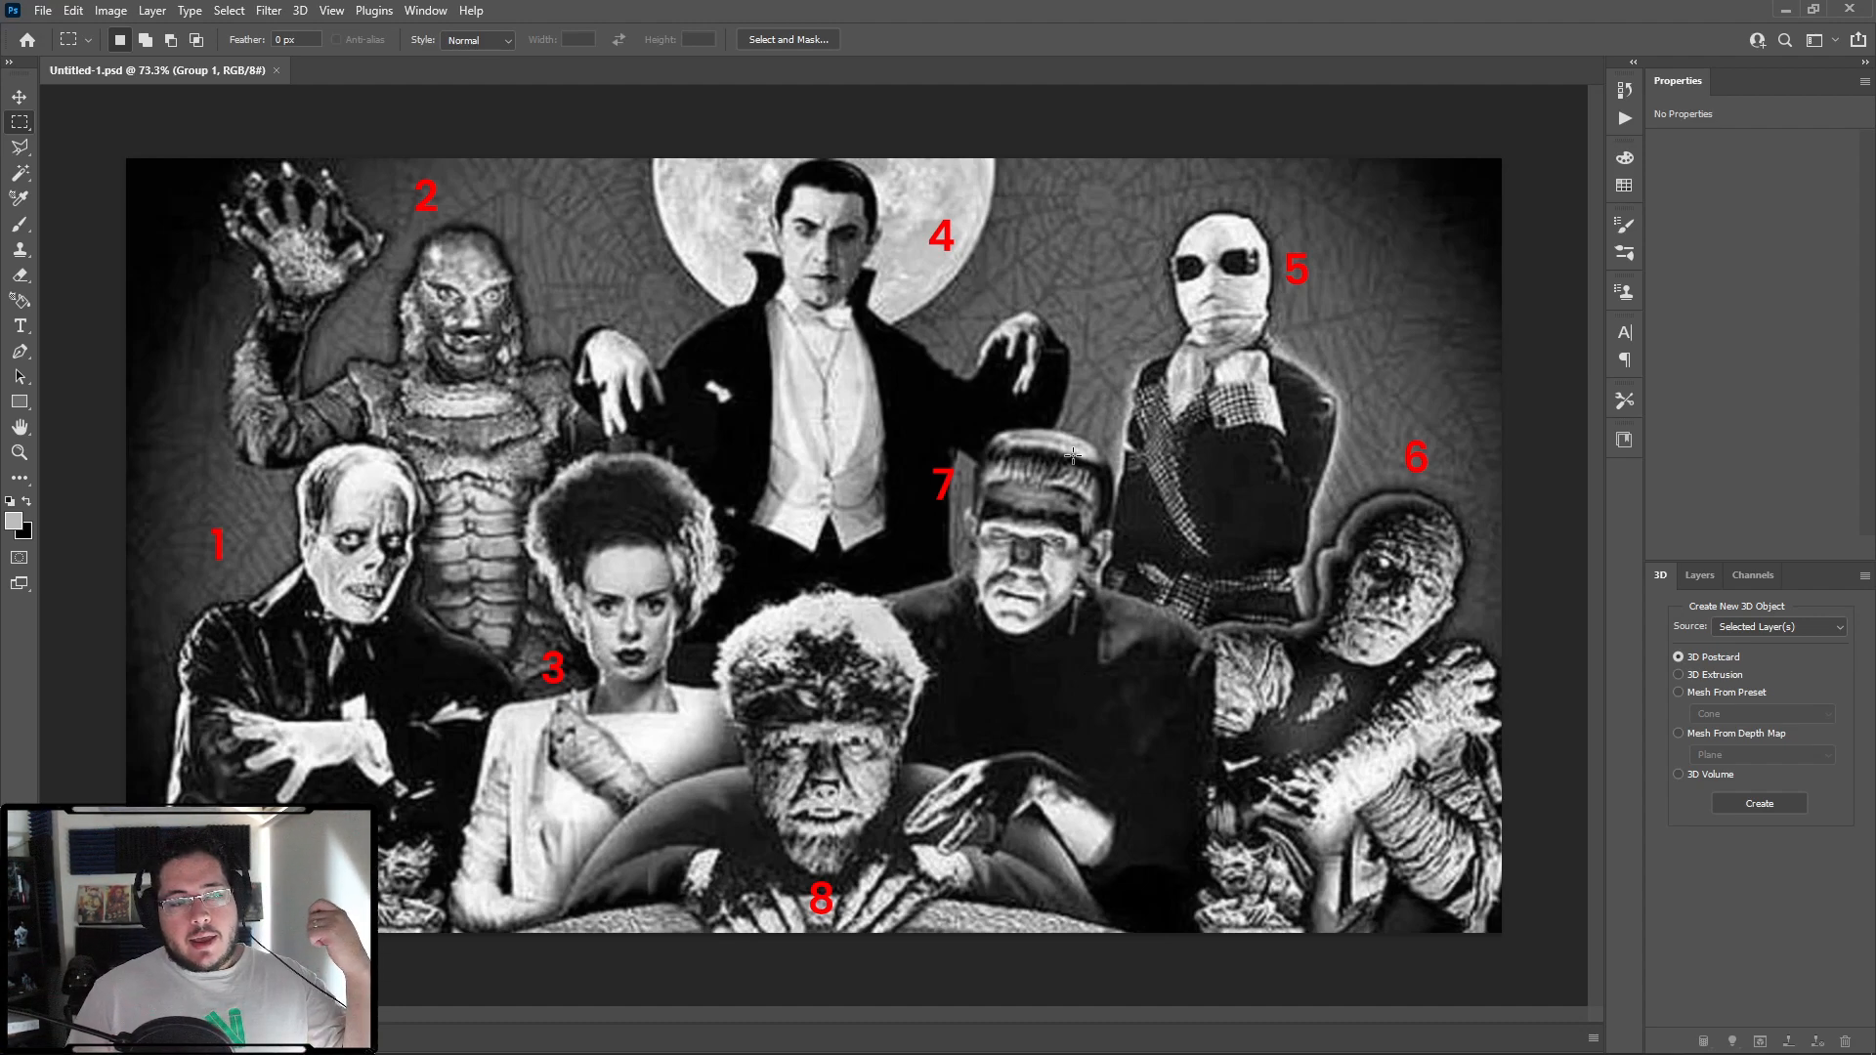
Step: Open Chrome and search Google for "roll d20" to bring up the dice roller
{"action": "key", "text": "super"}
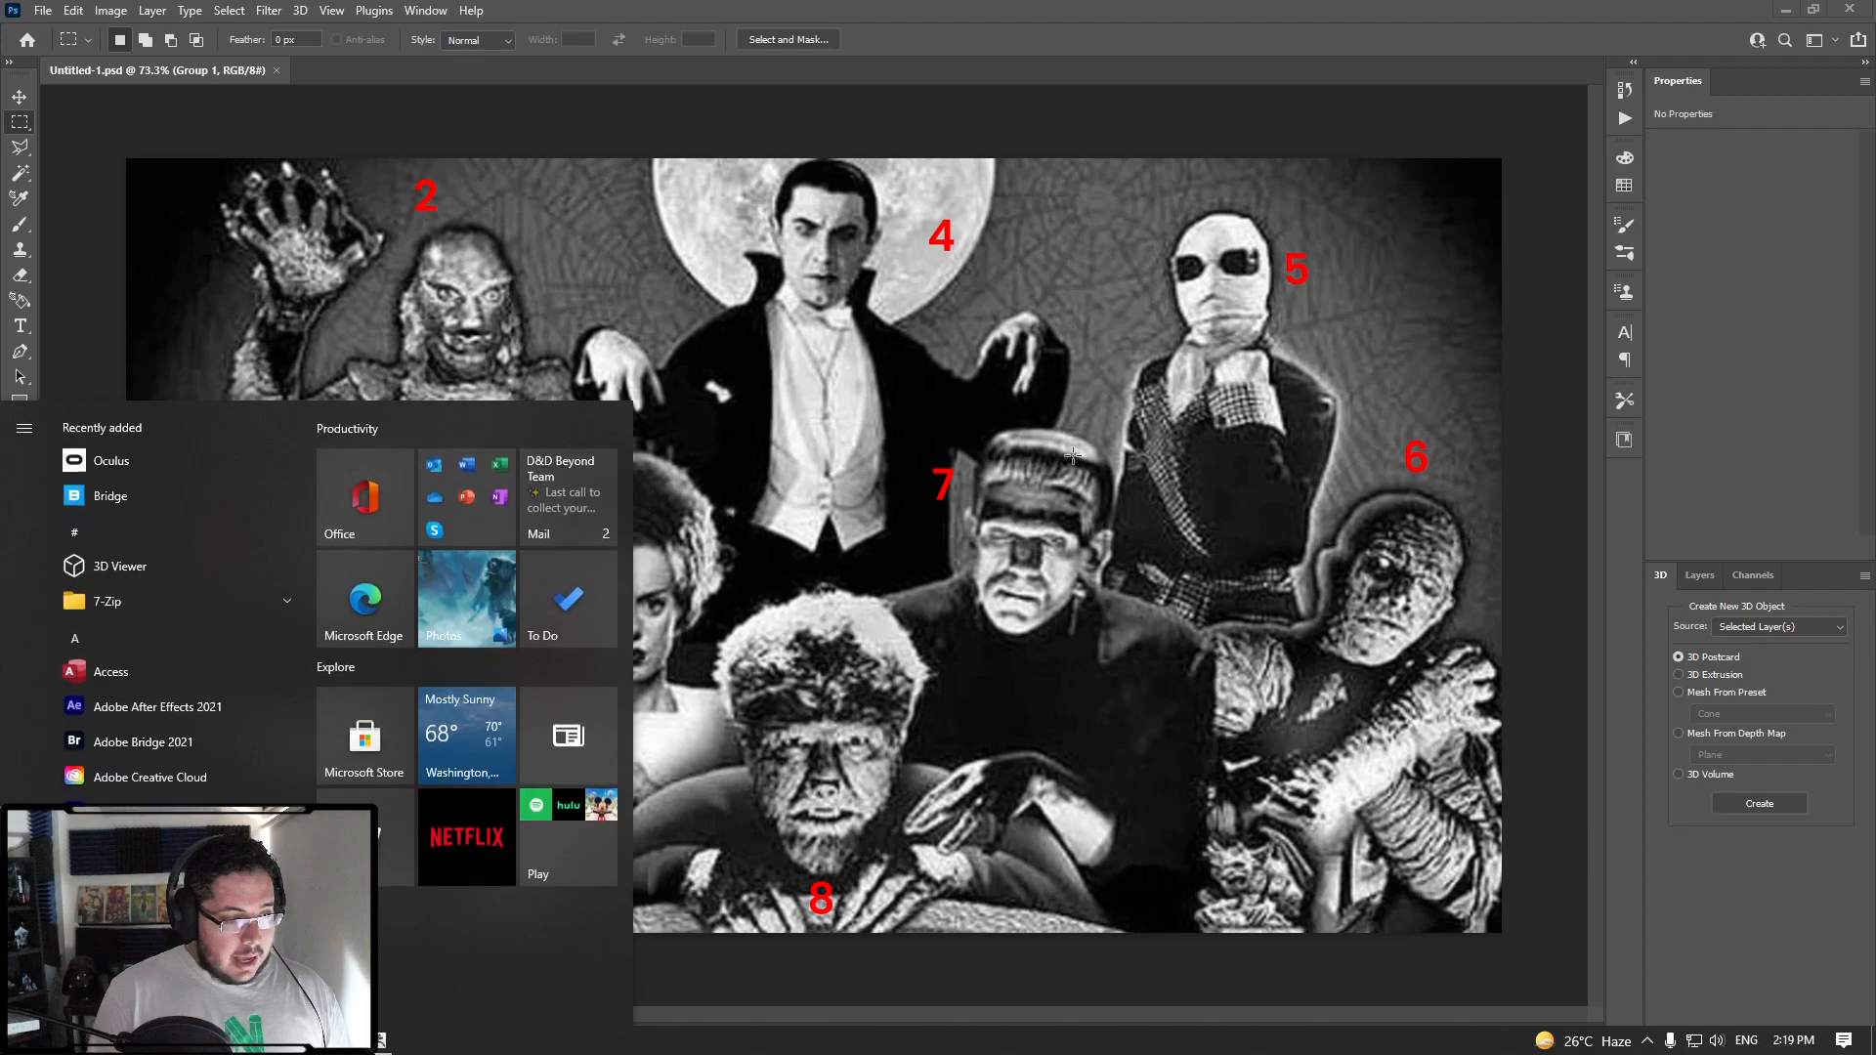
{"action": "type", "text": "chrome"}
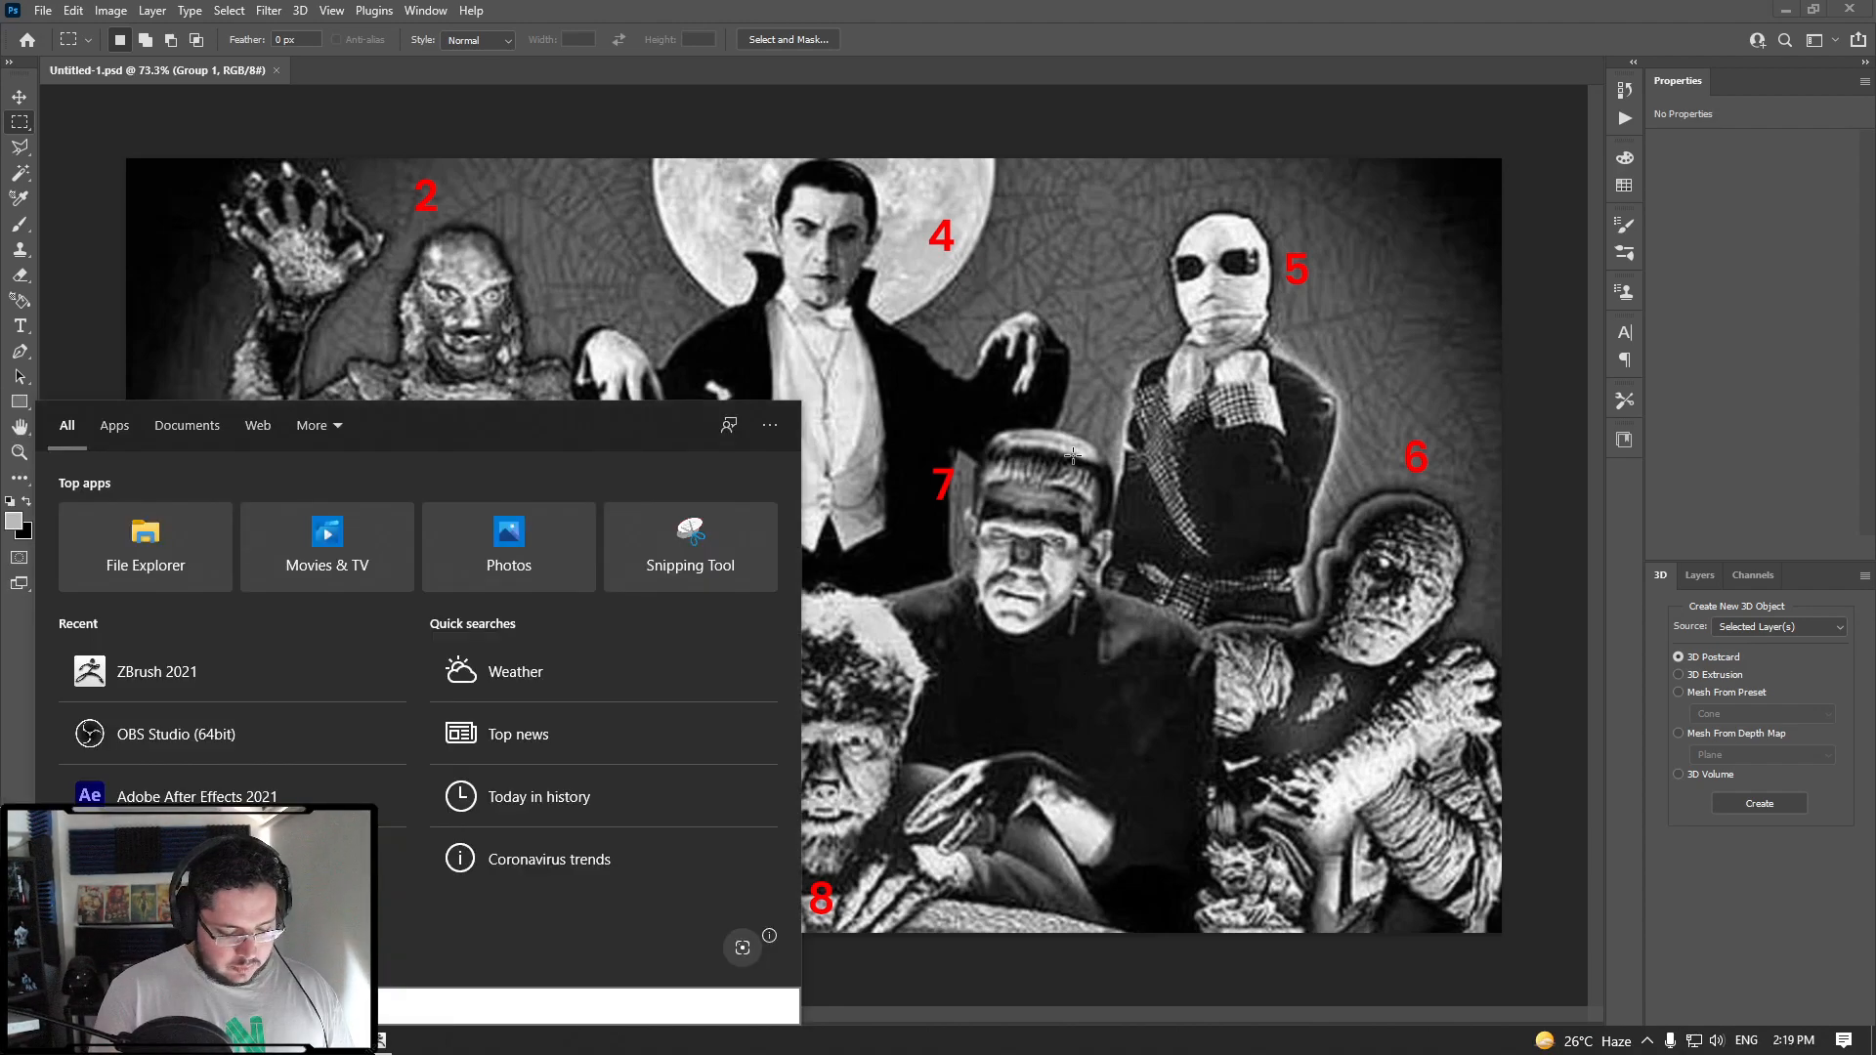
{"action": "key", "text": "Return"}
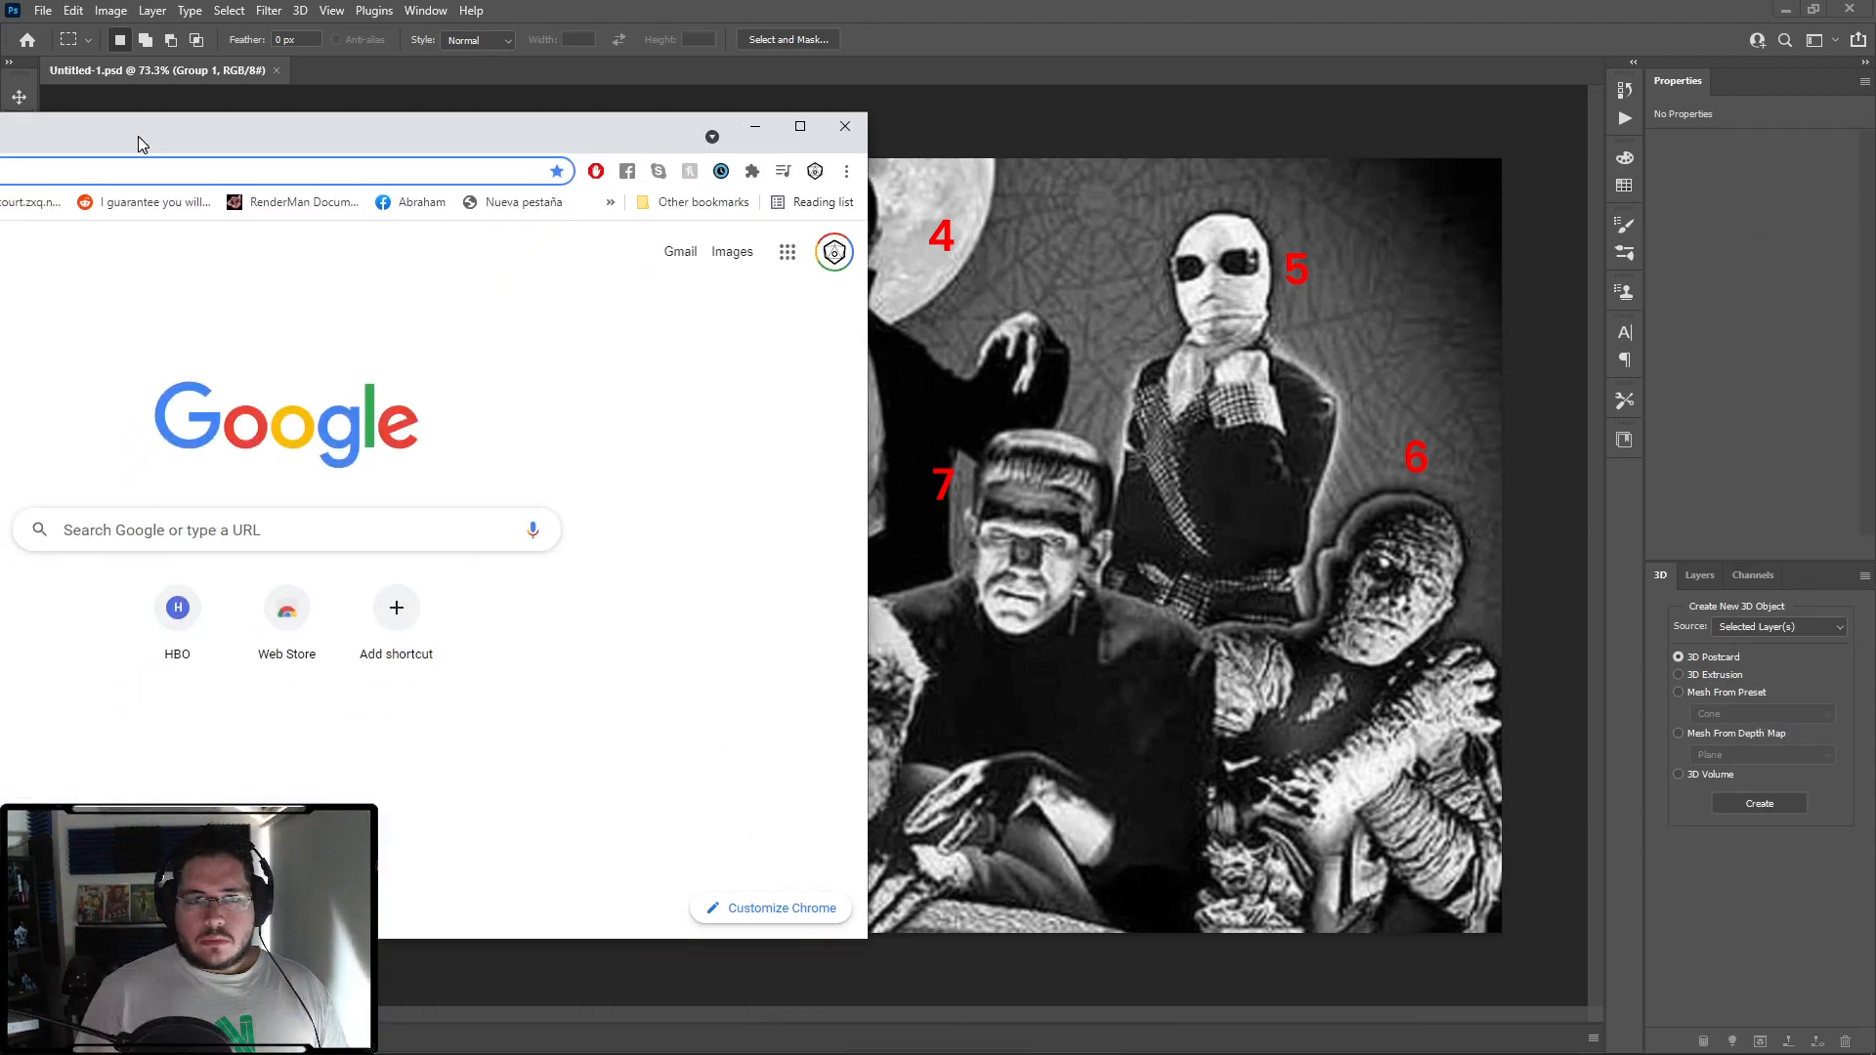
{"action": "left_click_drag", "start_coordinate": [137, 144], "coordinate": [709, 99]}
{"action": "left_click", "coordinate": [644, 494]}
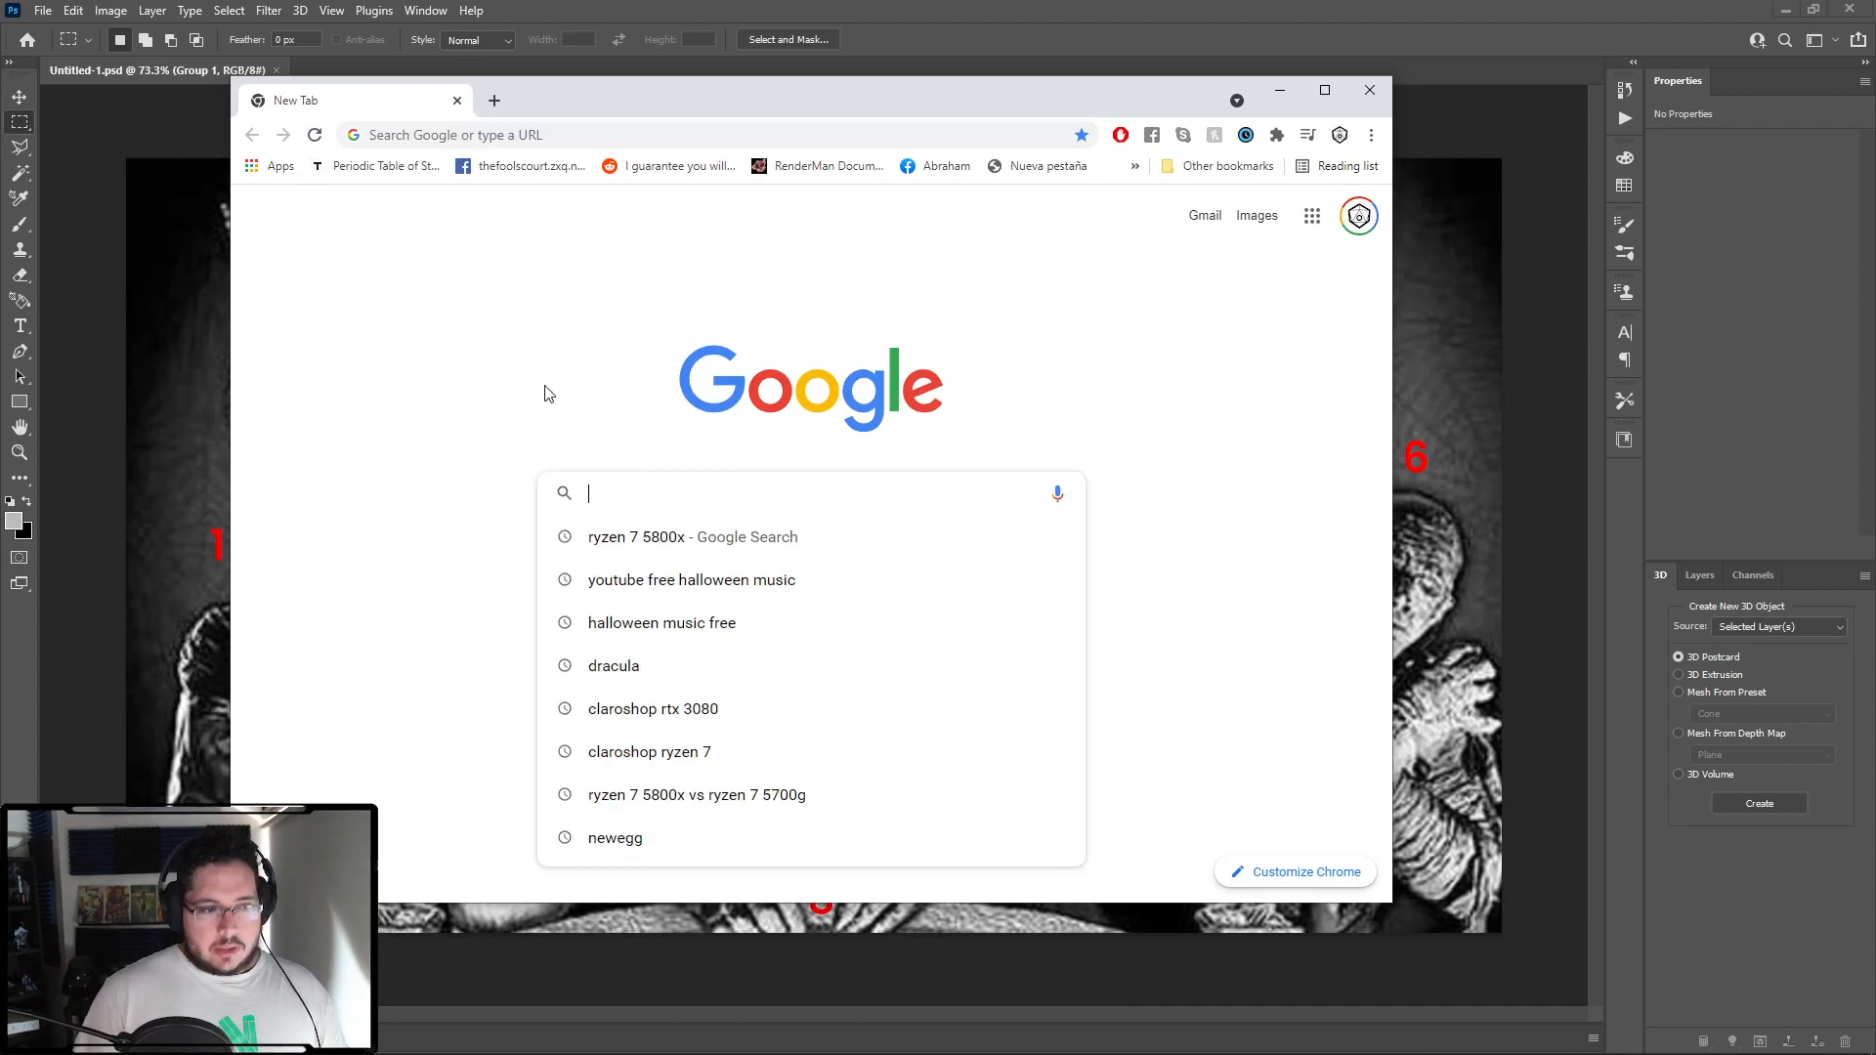
{"action": "type", "text": "roll d20"}
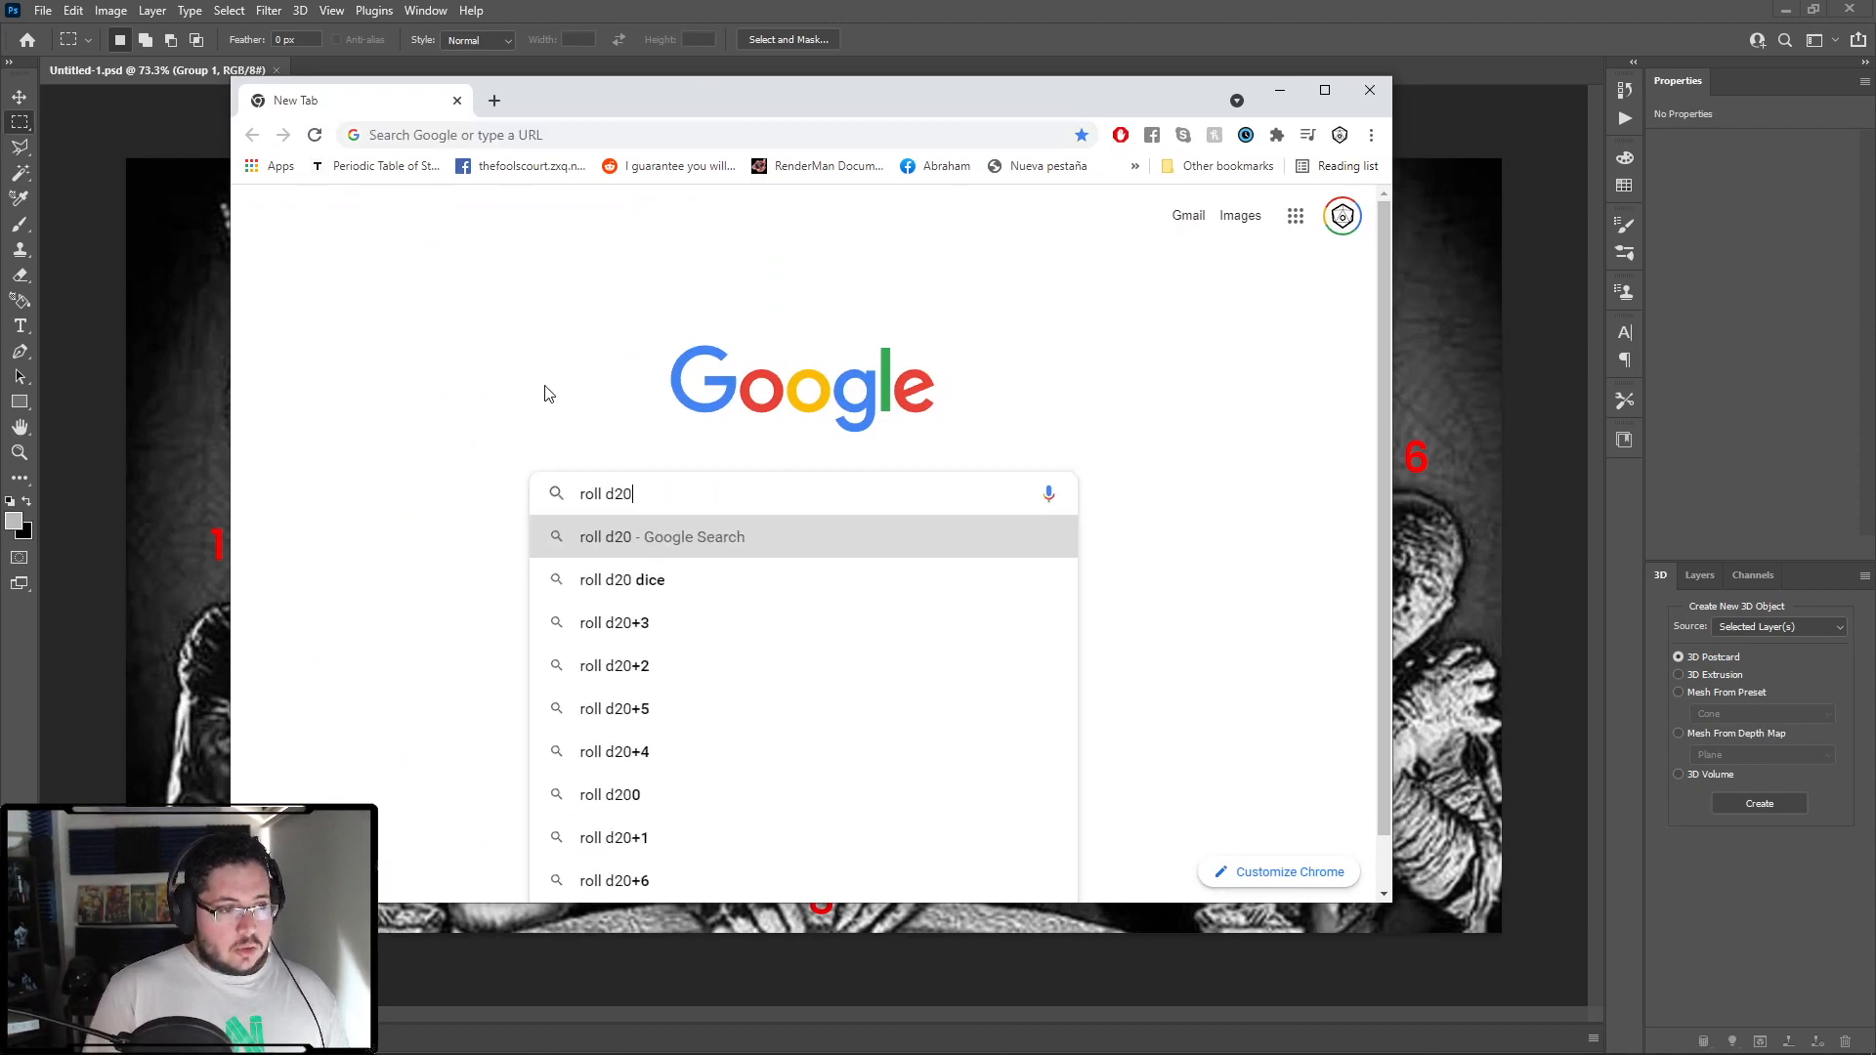
{"action": "key", "text": "Return"}
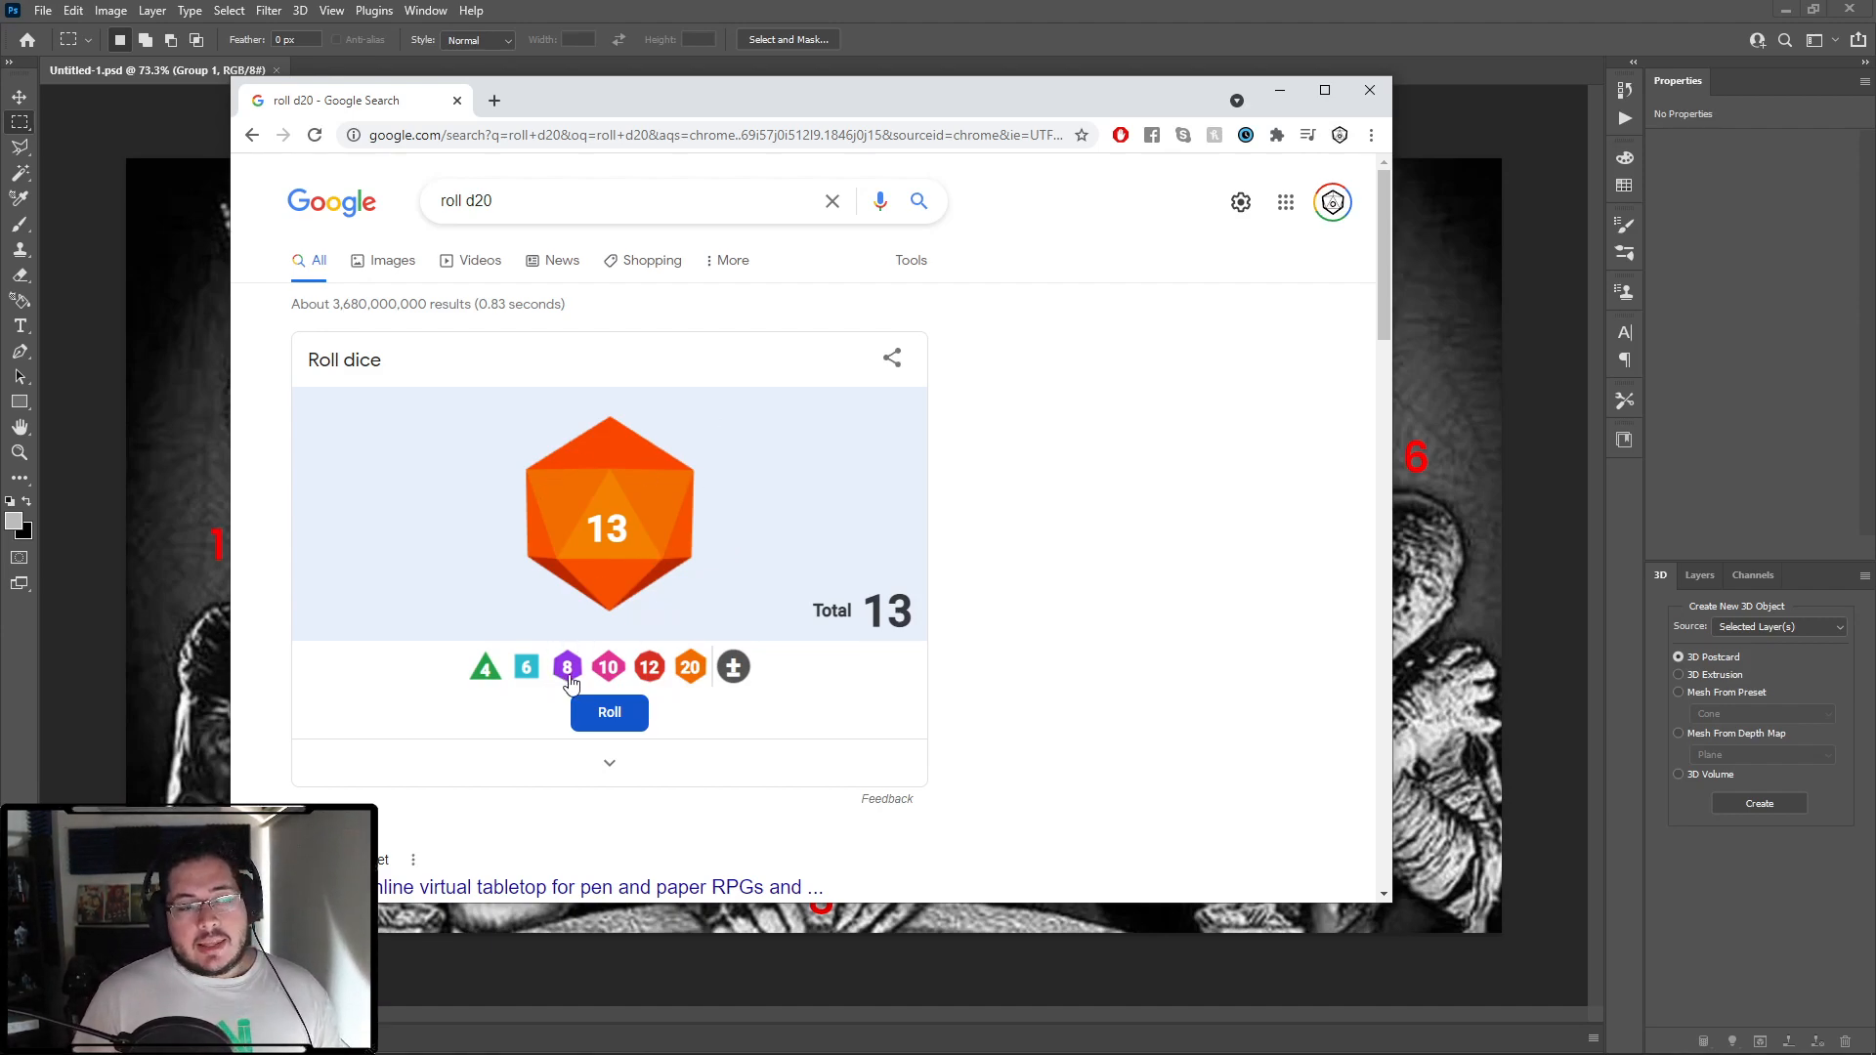
Step: Search Google for "roll d8" to roll an eight-sided die that picks one of the numbered monsters
{"action": "left_click", "coordinate": [533, 133]}
{"action": "type", "text": "roll d"}
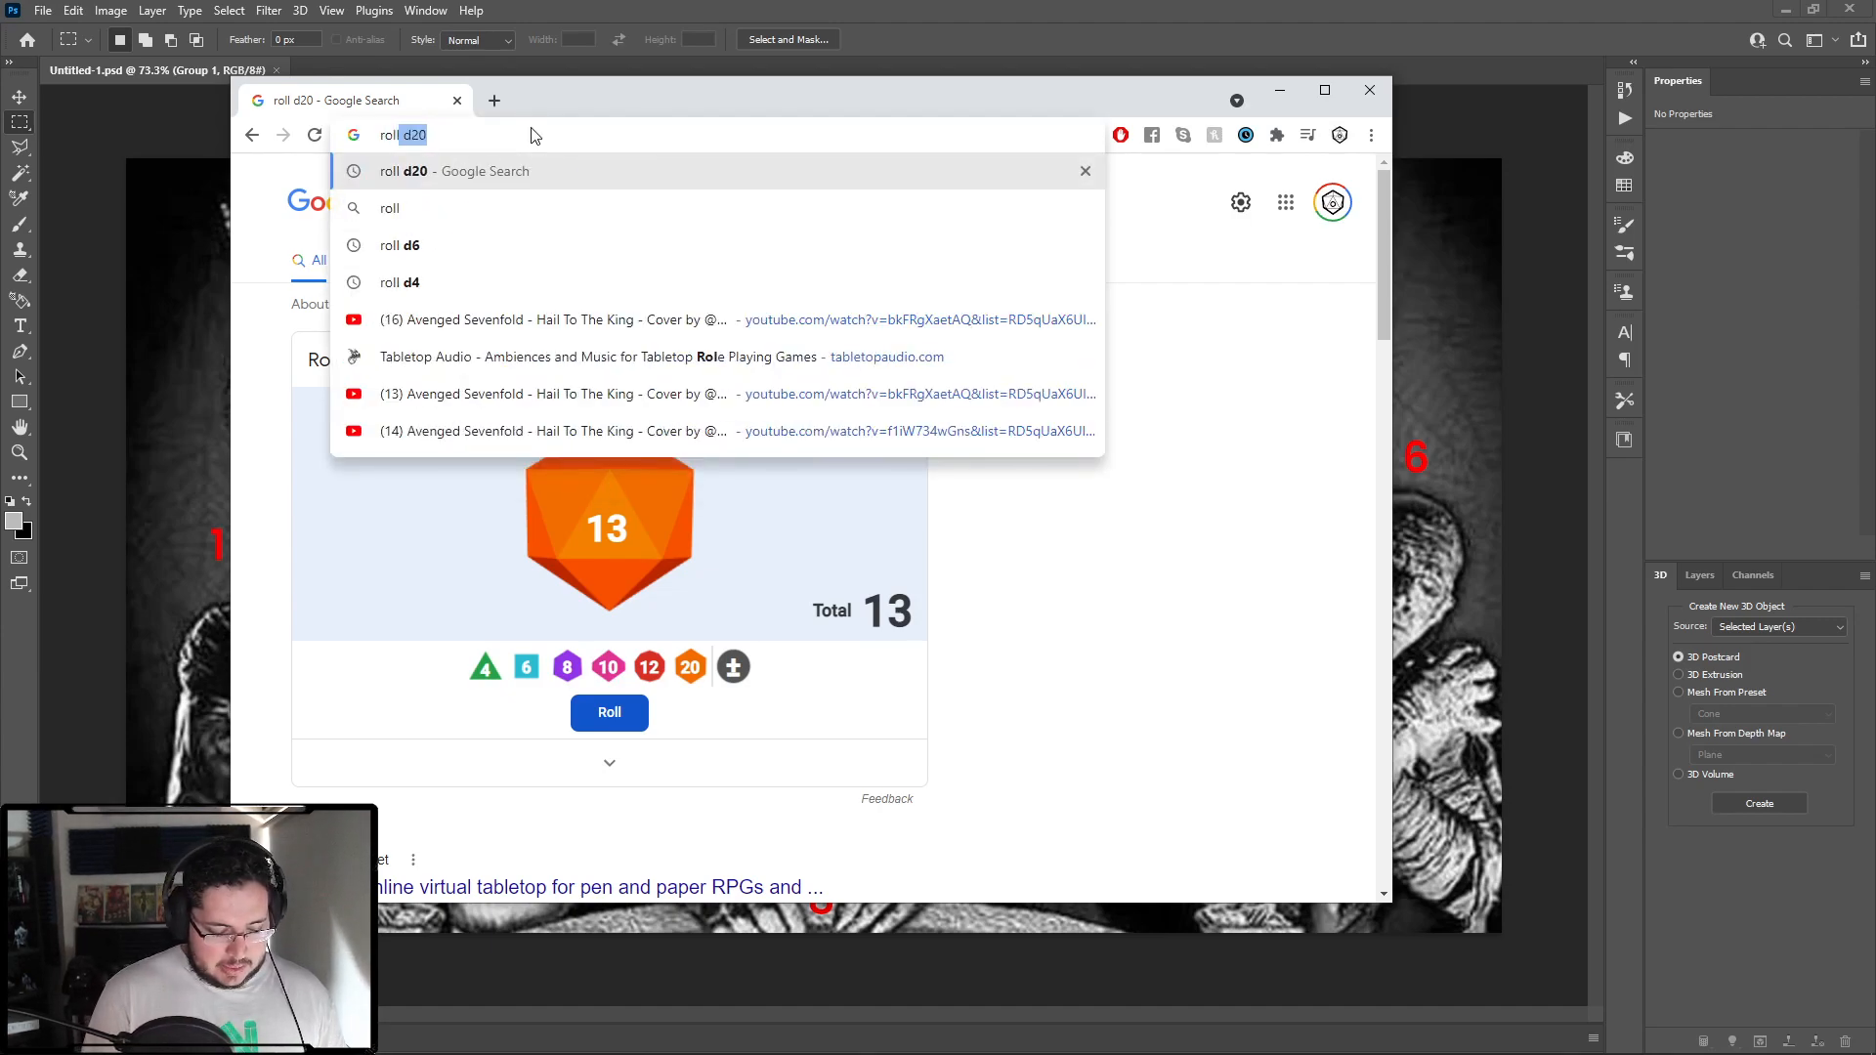
{"action": "type", "text": "8"}
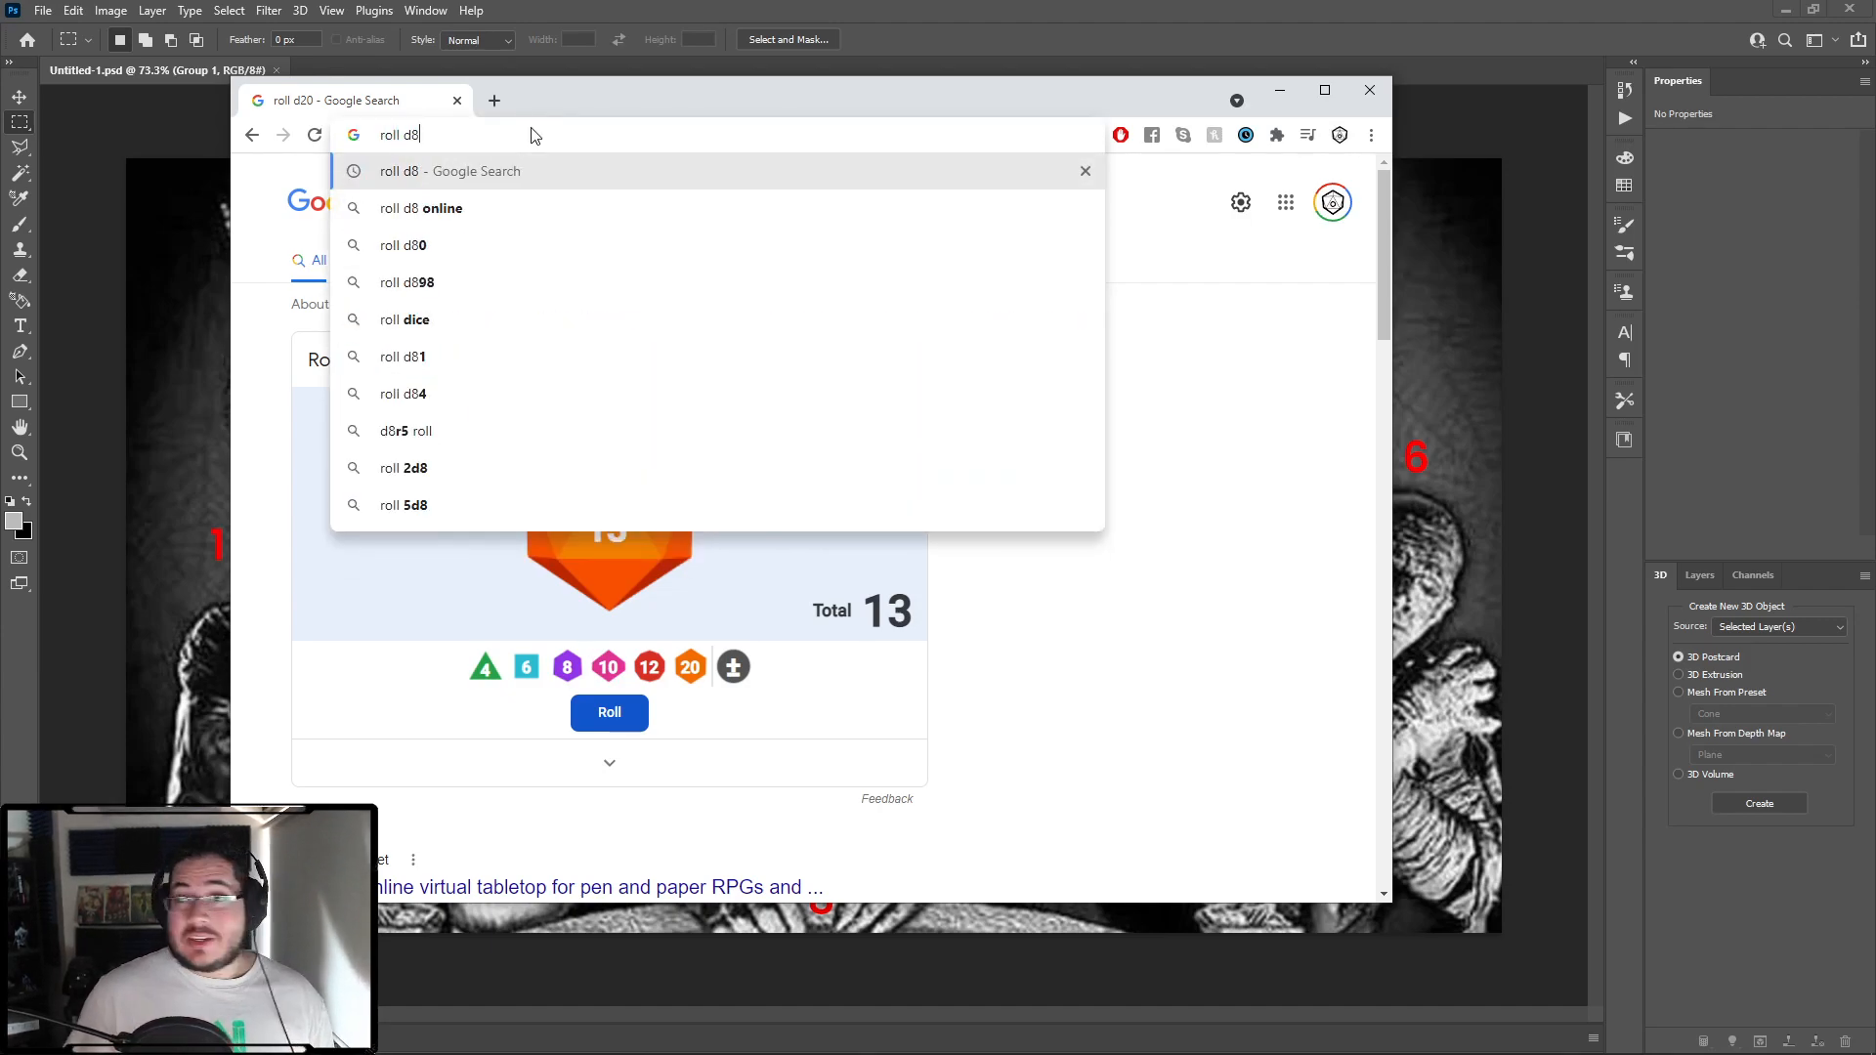
{"action": "left_click", "coordinate": [929, 21]}
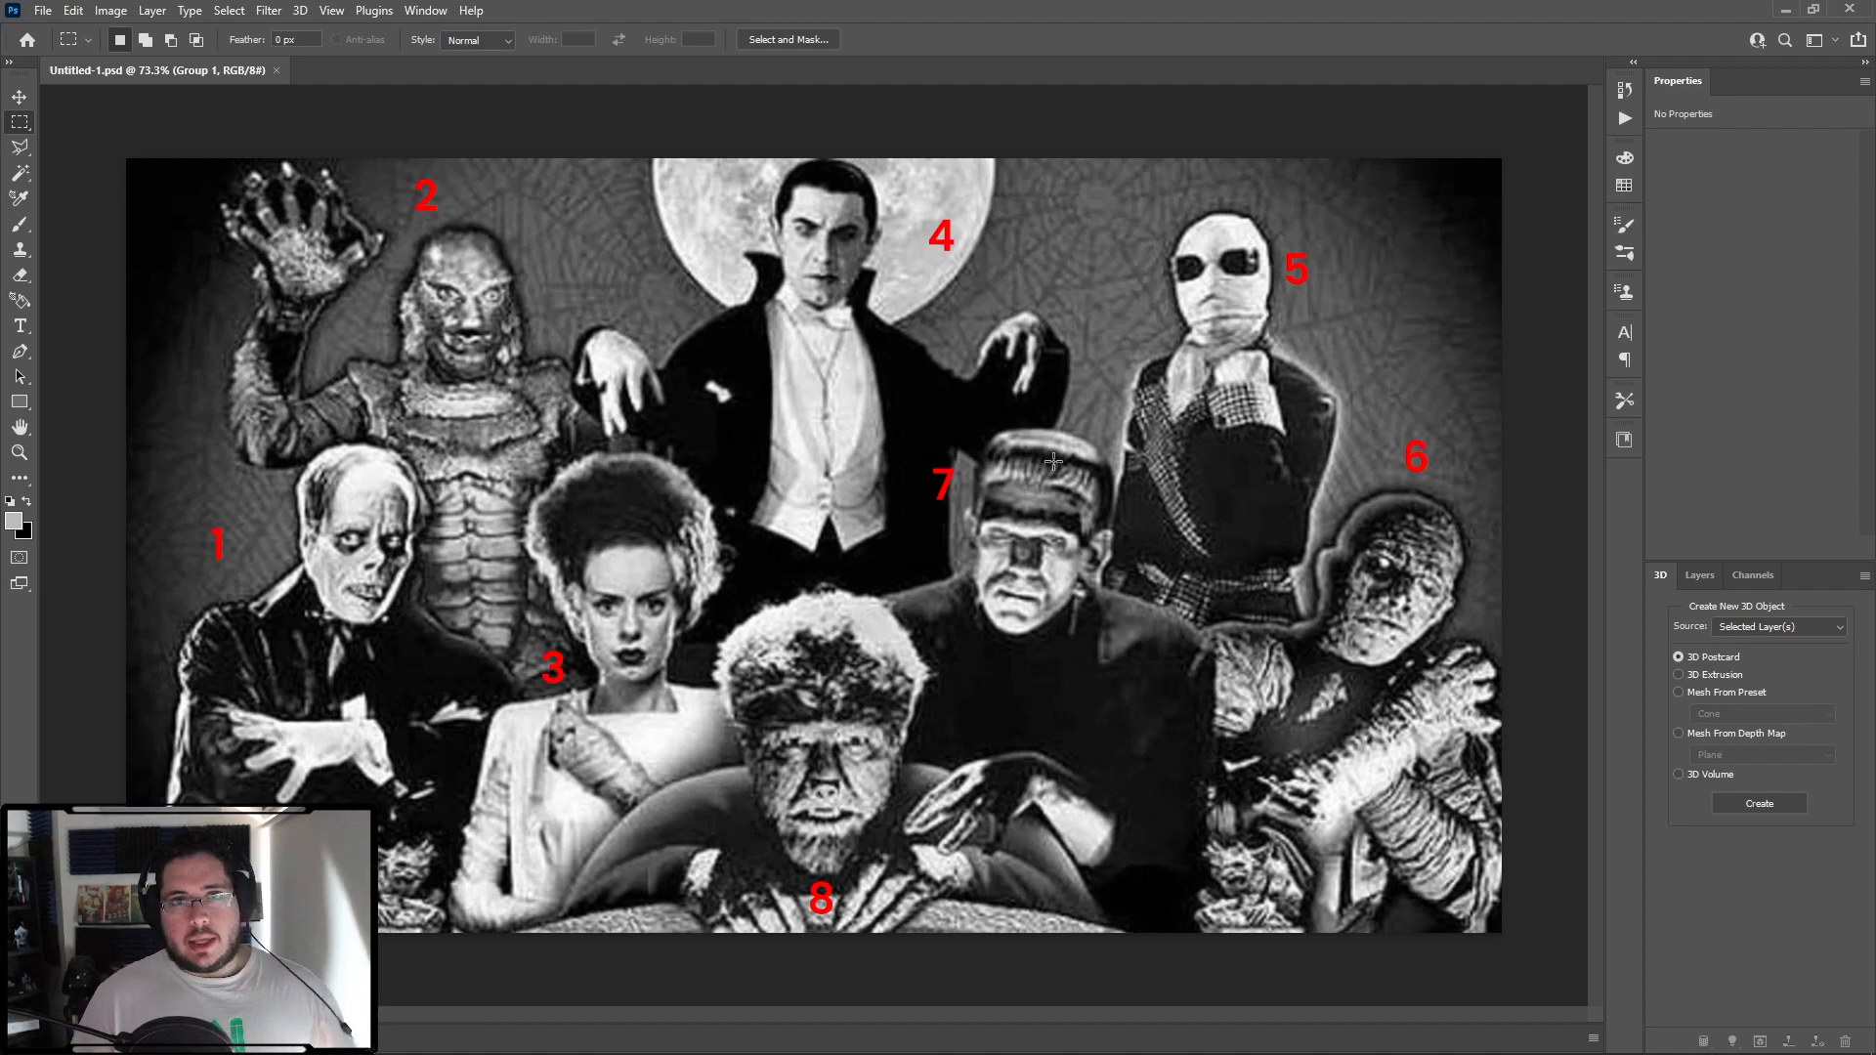
{"action": "key", "text": "alt+Tab"}
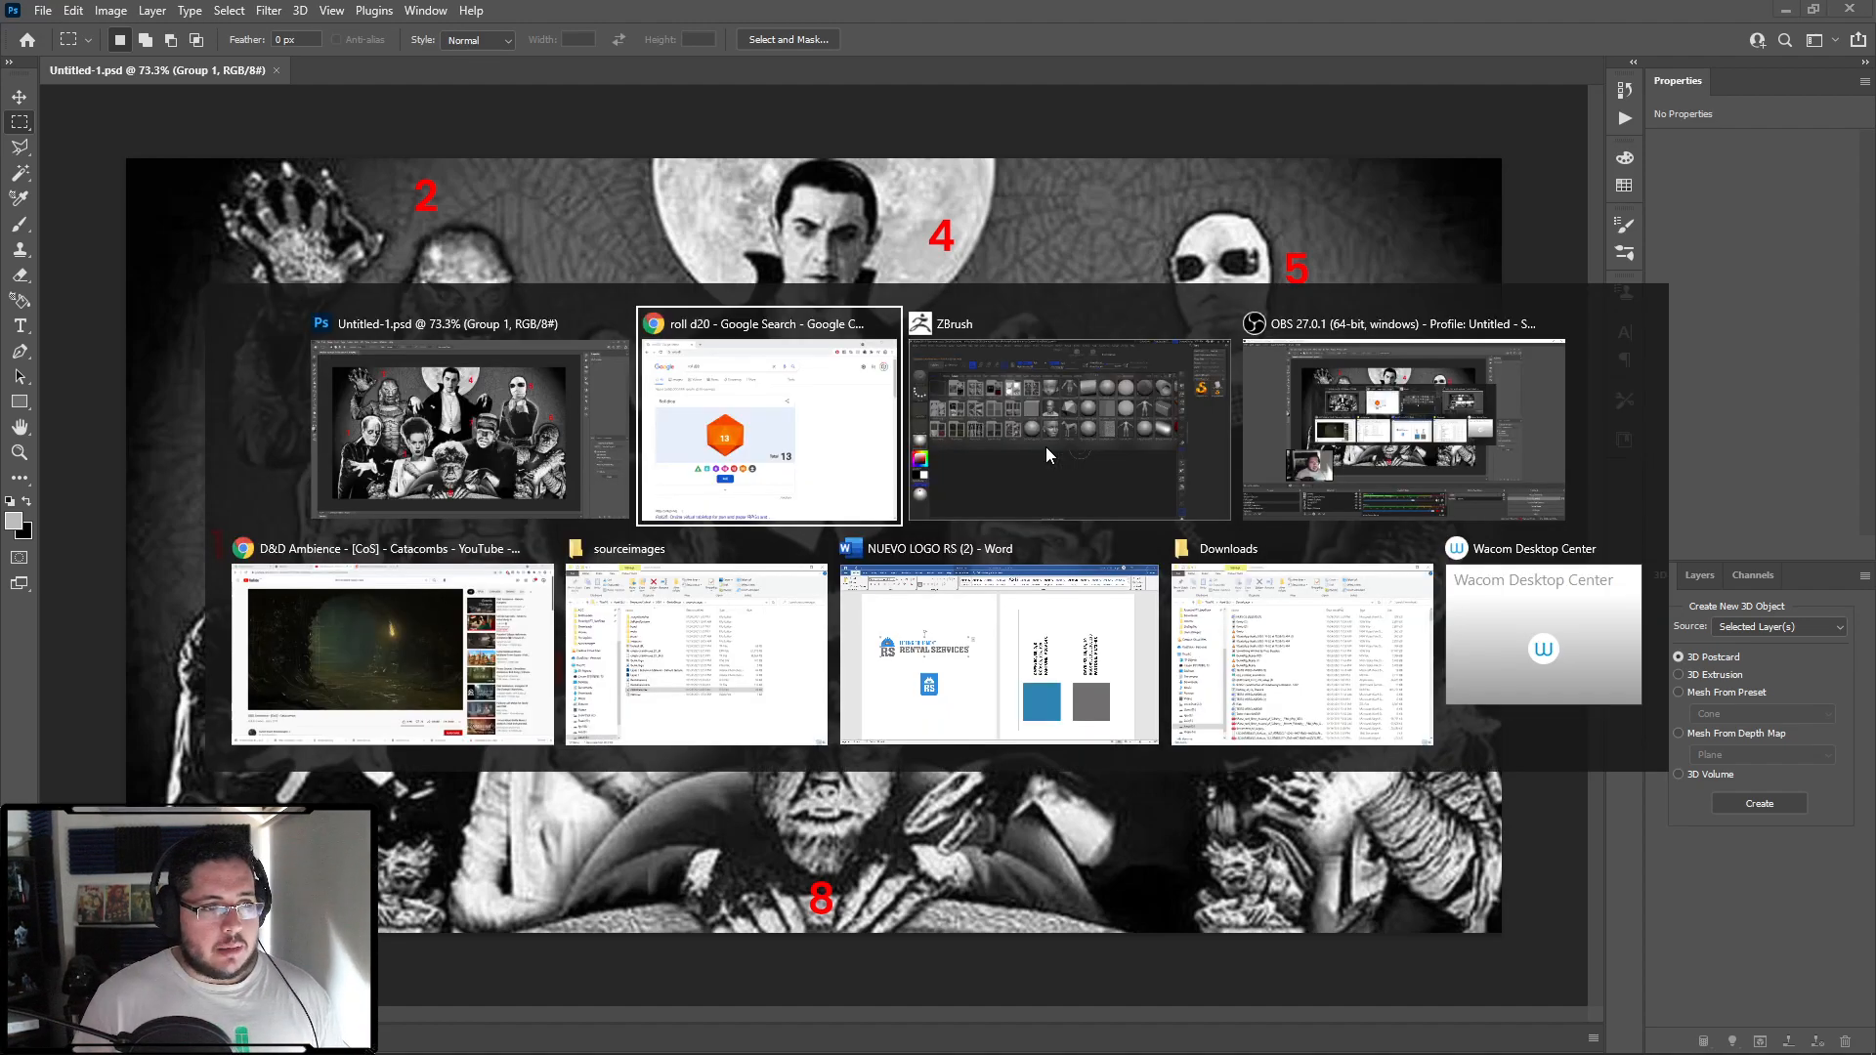
{"action": "key", "text": "alt+Tab"}
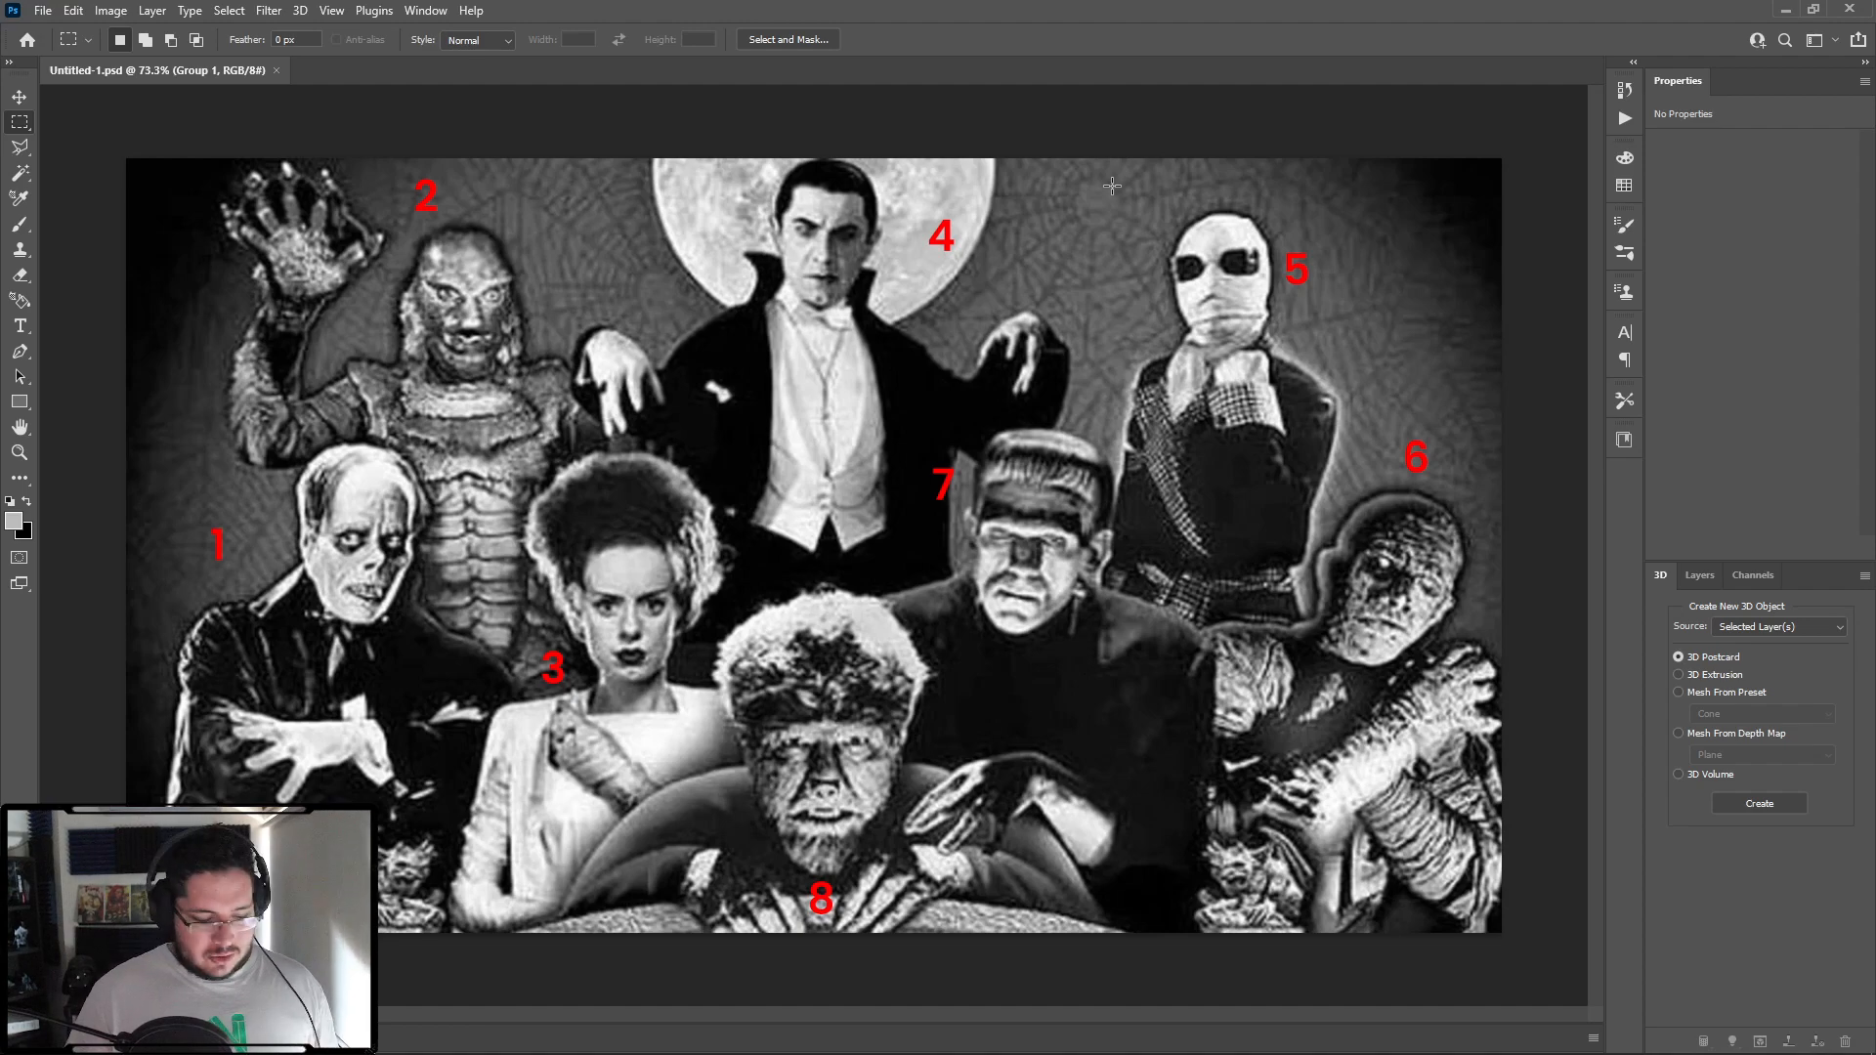
{"action": "key", "text": "alt+Tab"}
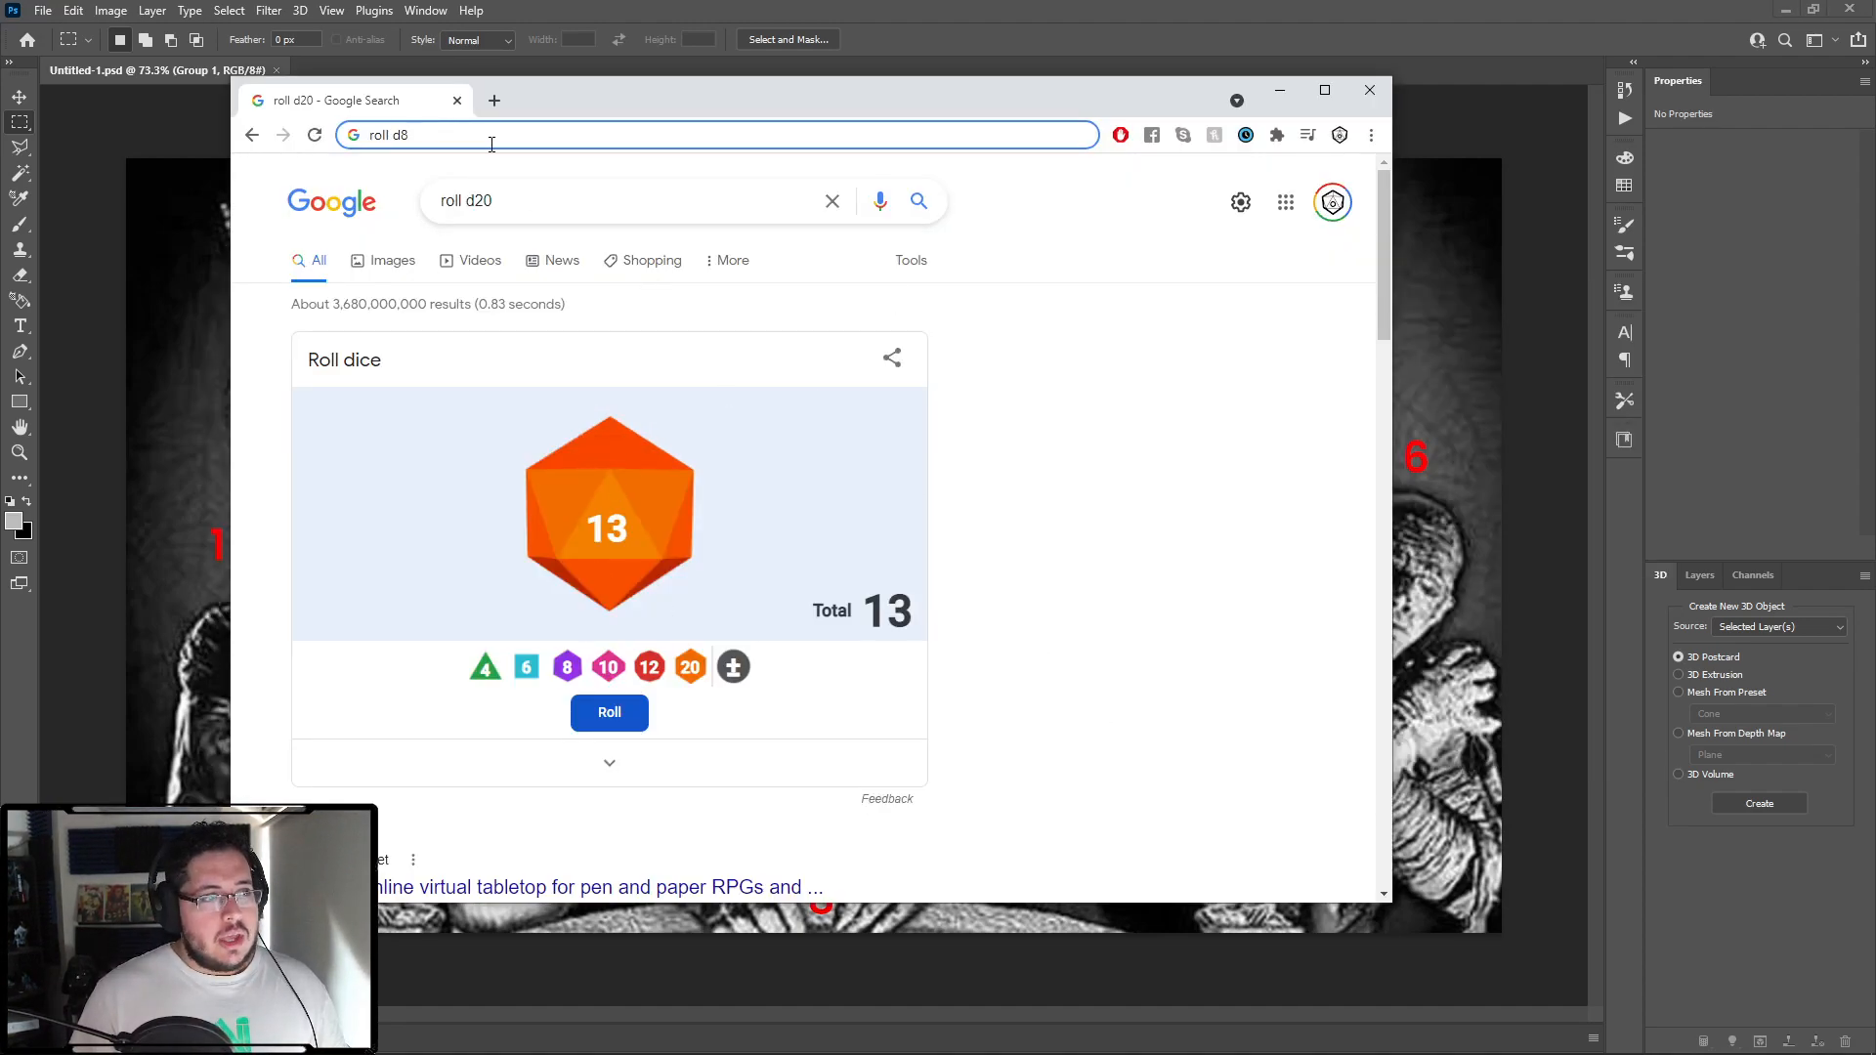
{"action": "key", "text": "Return"}
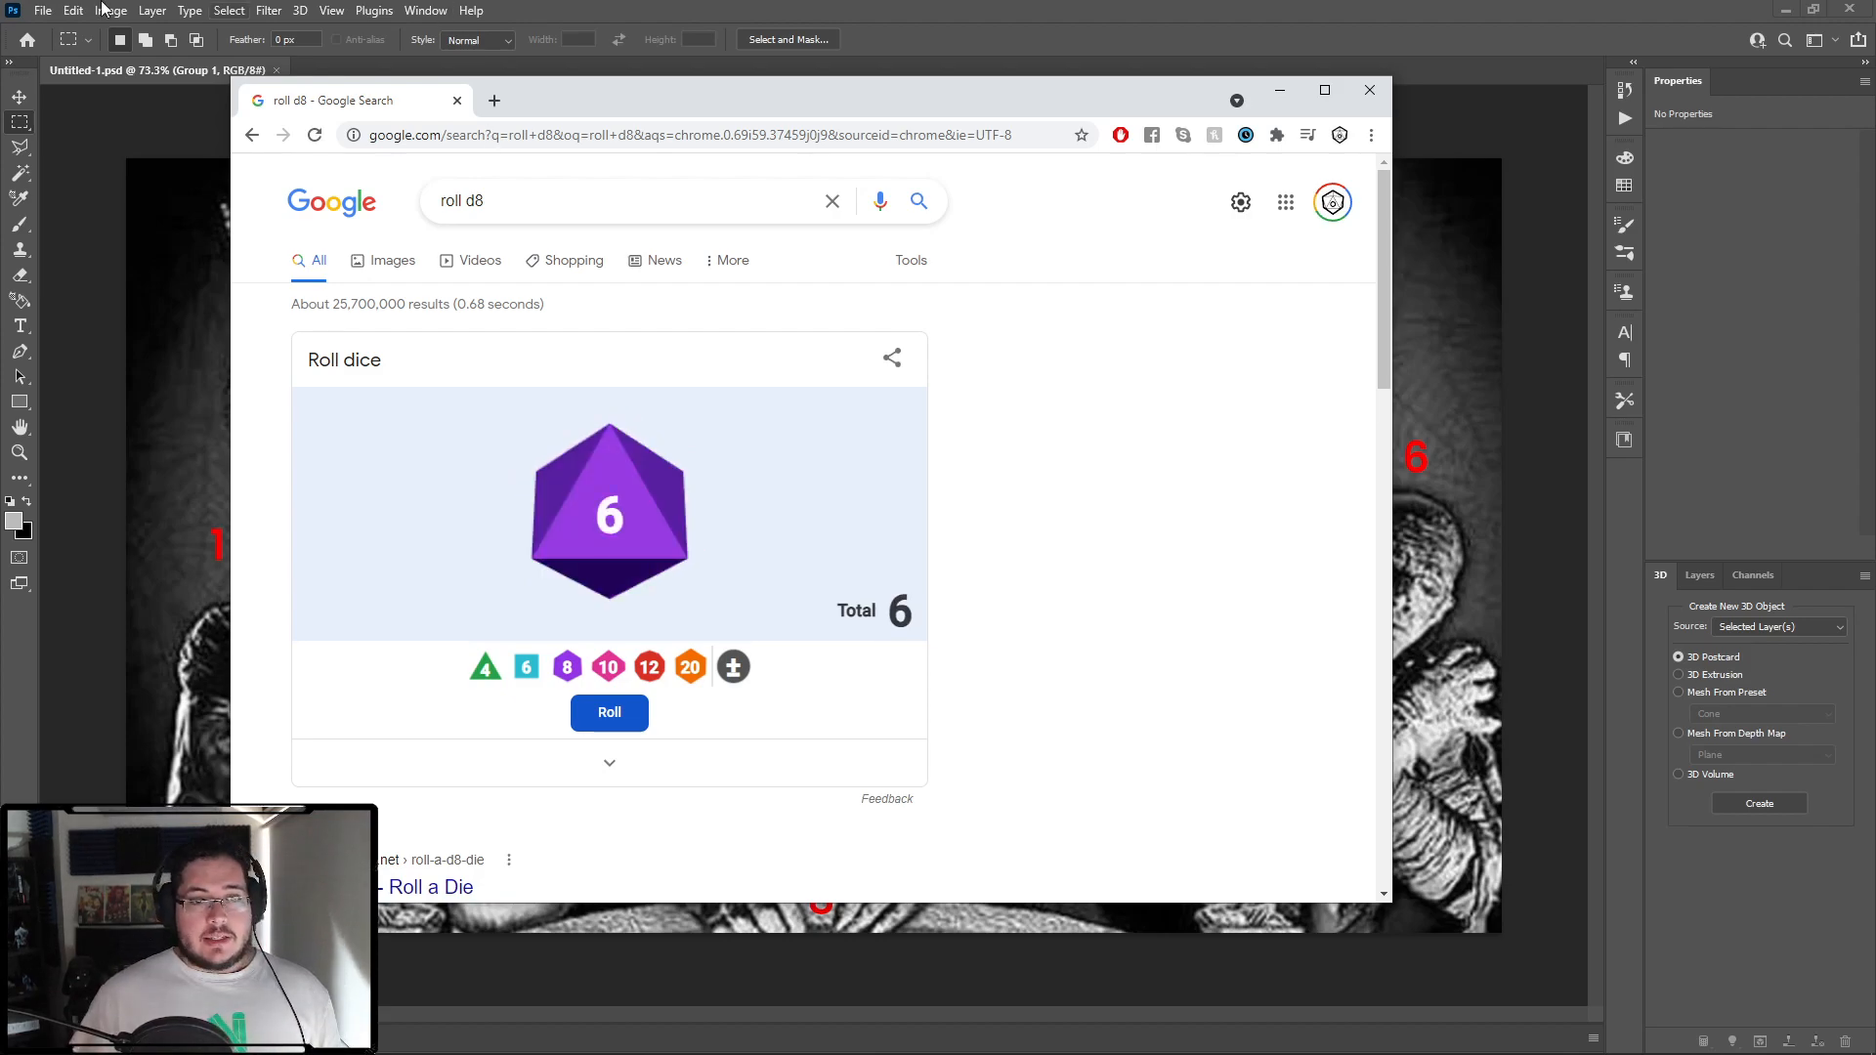
Step: Check the rolled monster in the reference image, switch to ZBrush and open the DynaMesh_Sphere_32 project
{"action": "key", "text": "alt+Tab"}
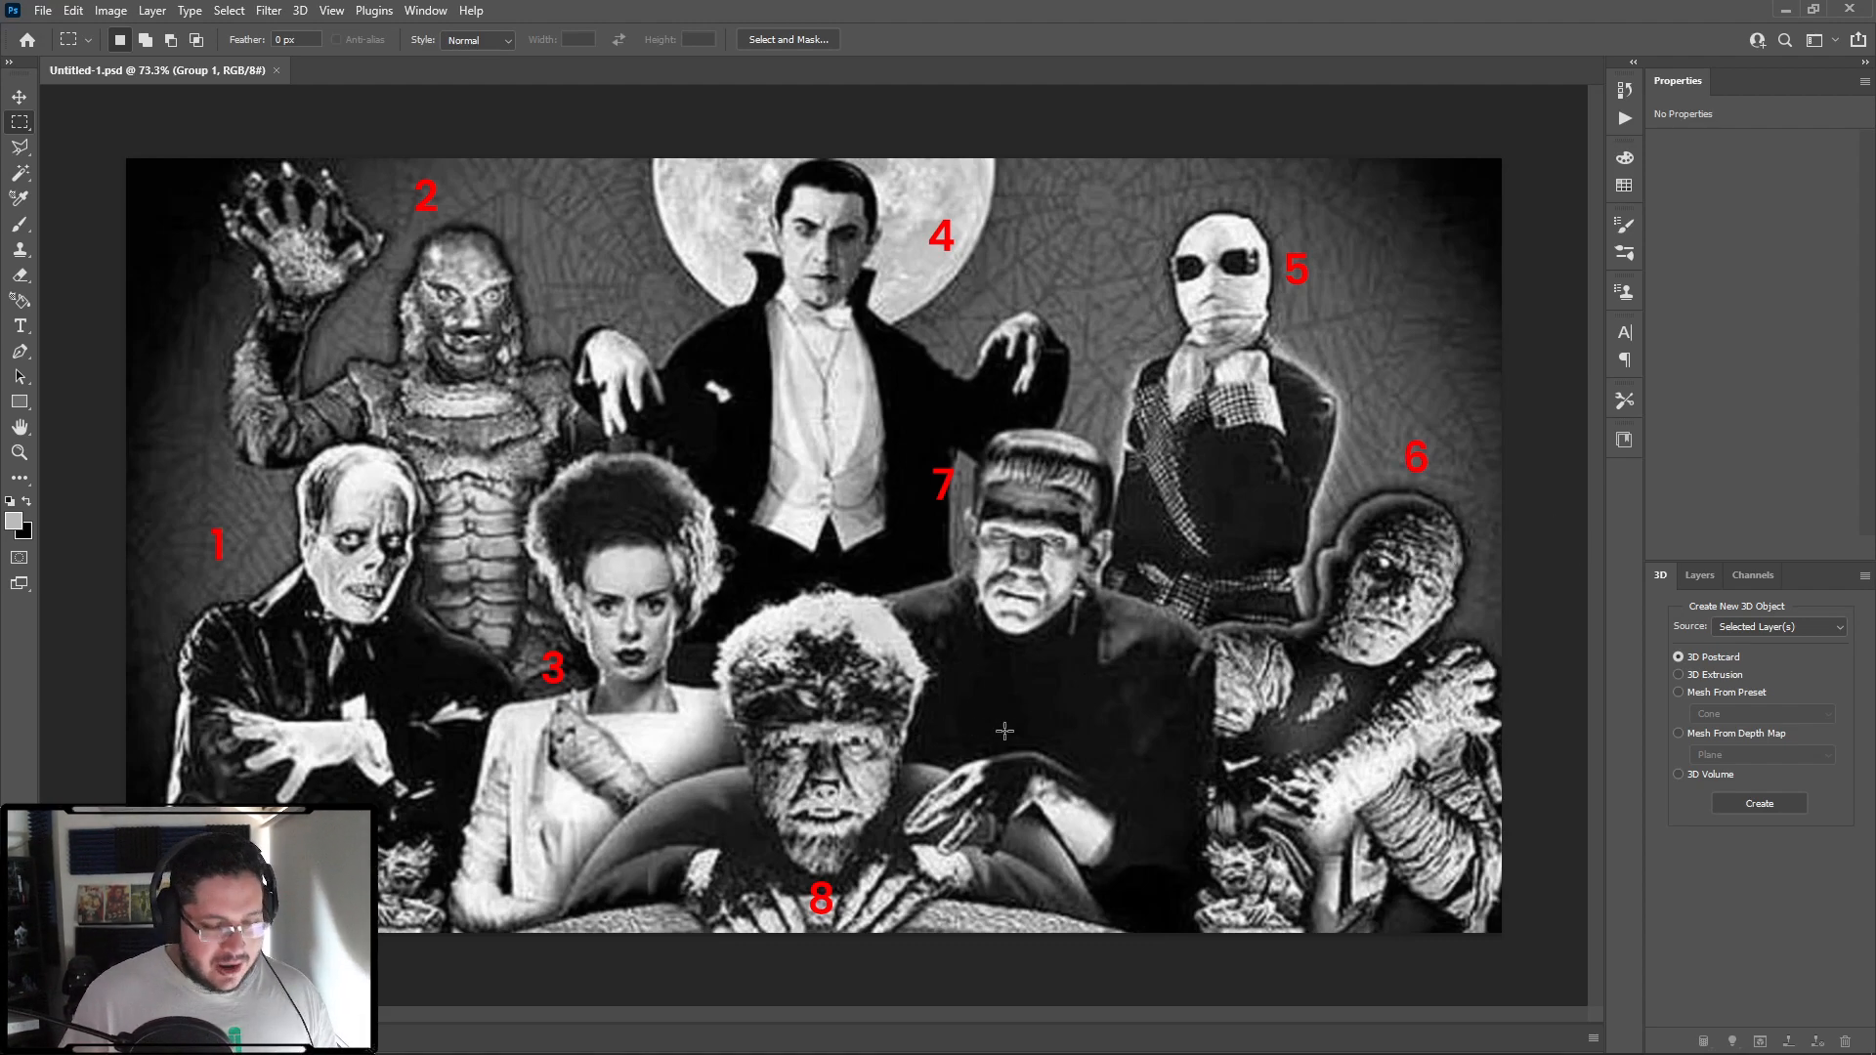
{"action": "key", "text": "alt+Tab"}
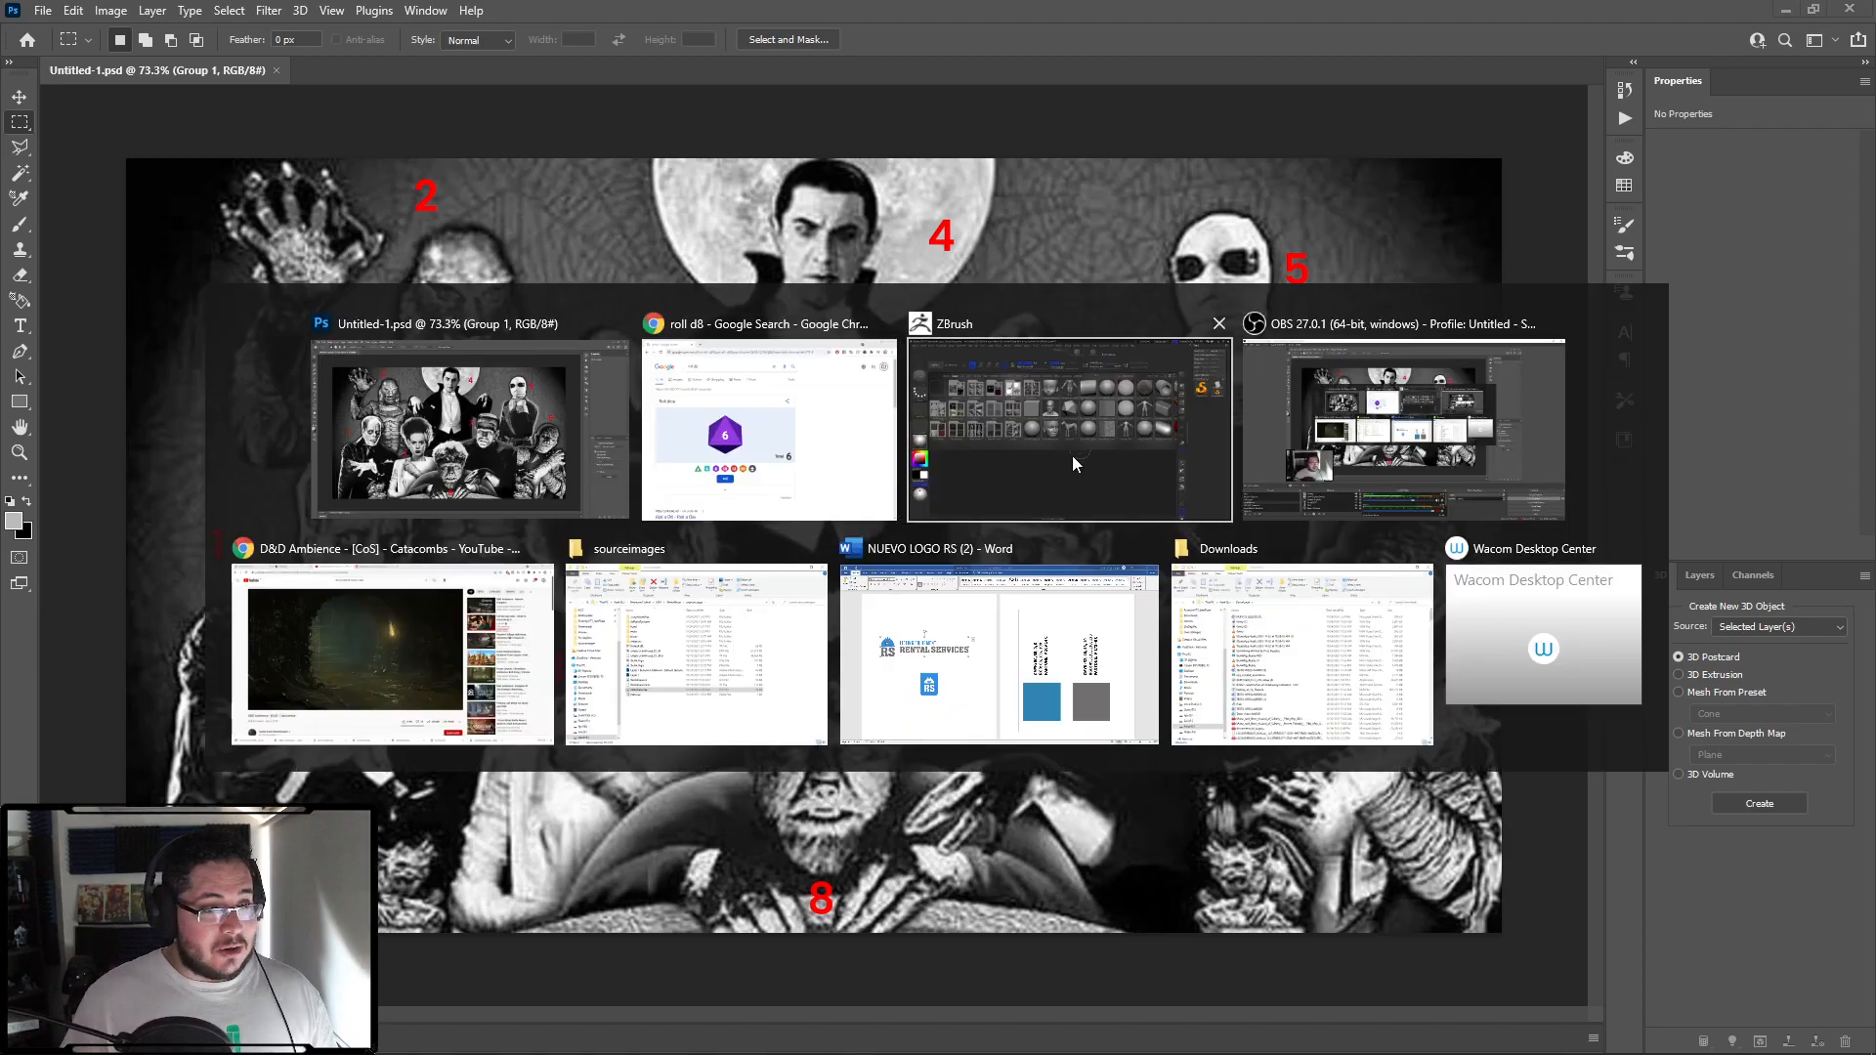
{"action": "left_click", "coordinate": [1071, 455]}
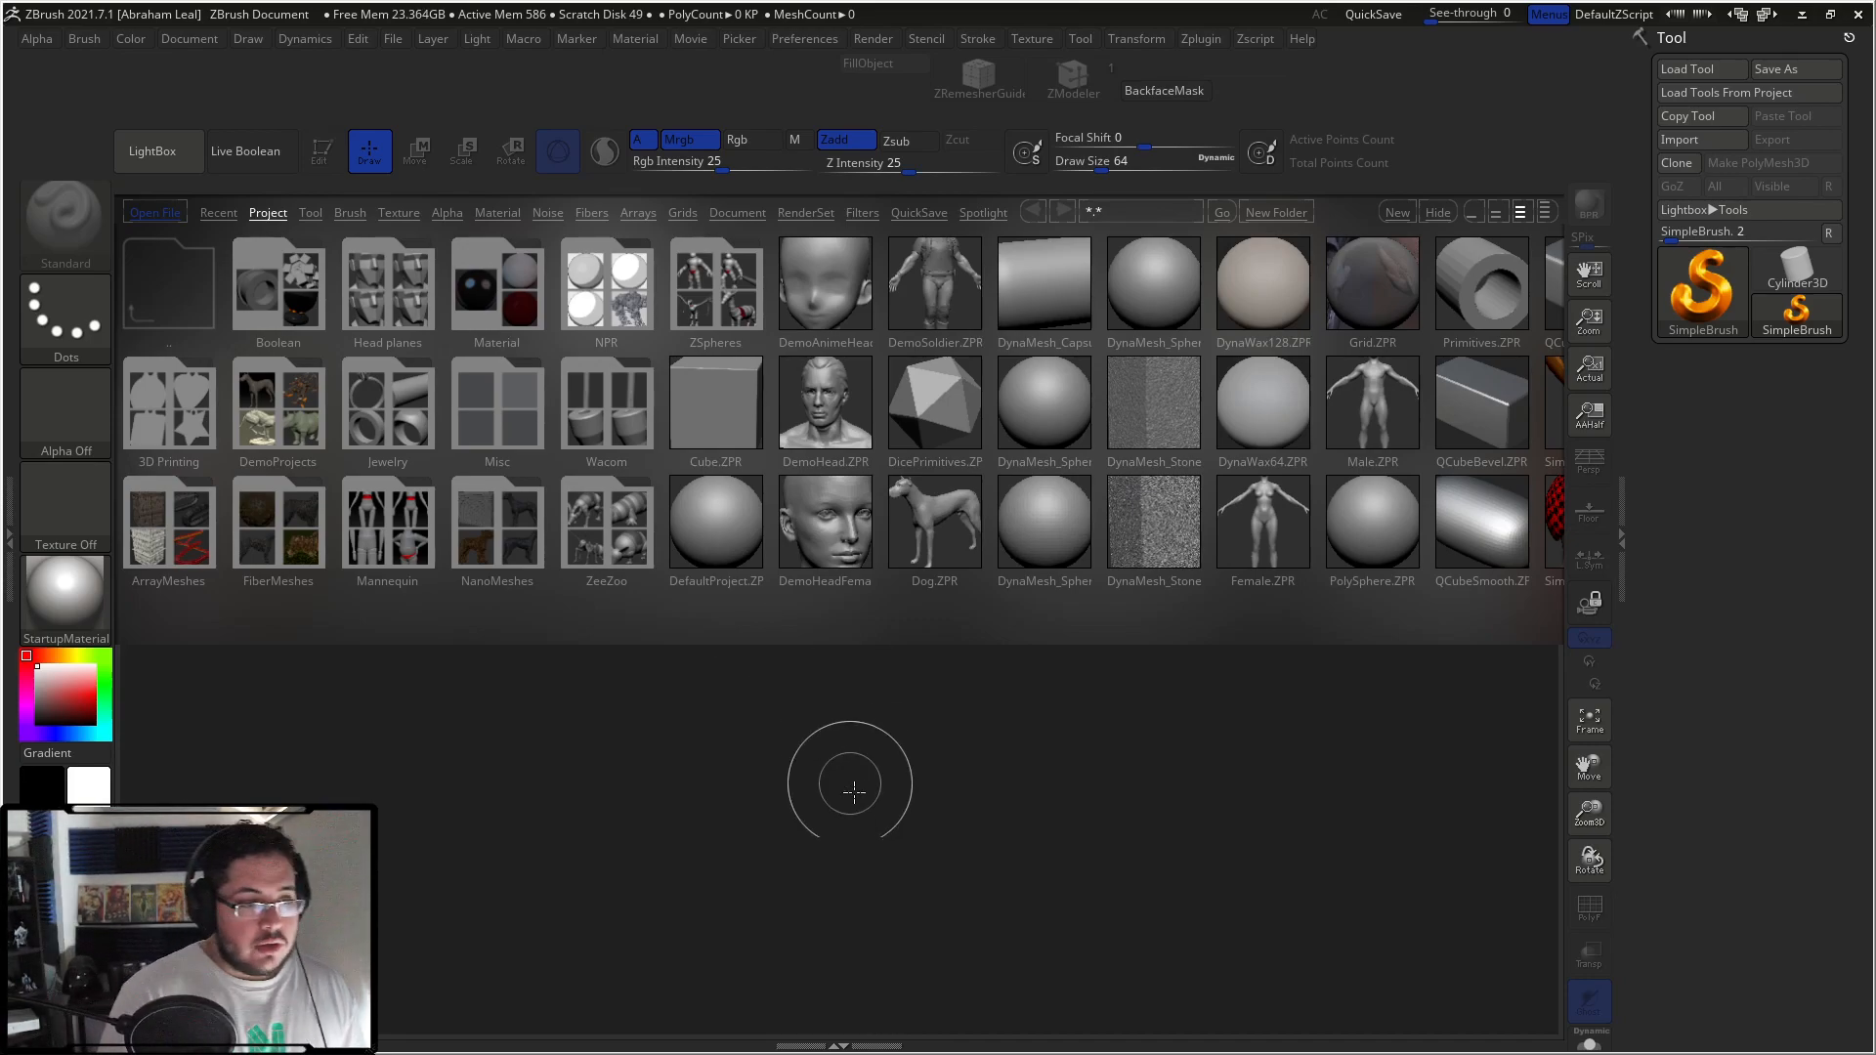
{"action": "left_click", "coordinate": [874, 781]}
{"action": "key", "text": "ctrl+n"}
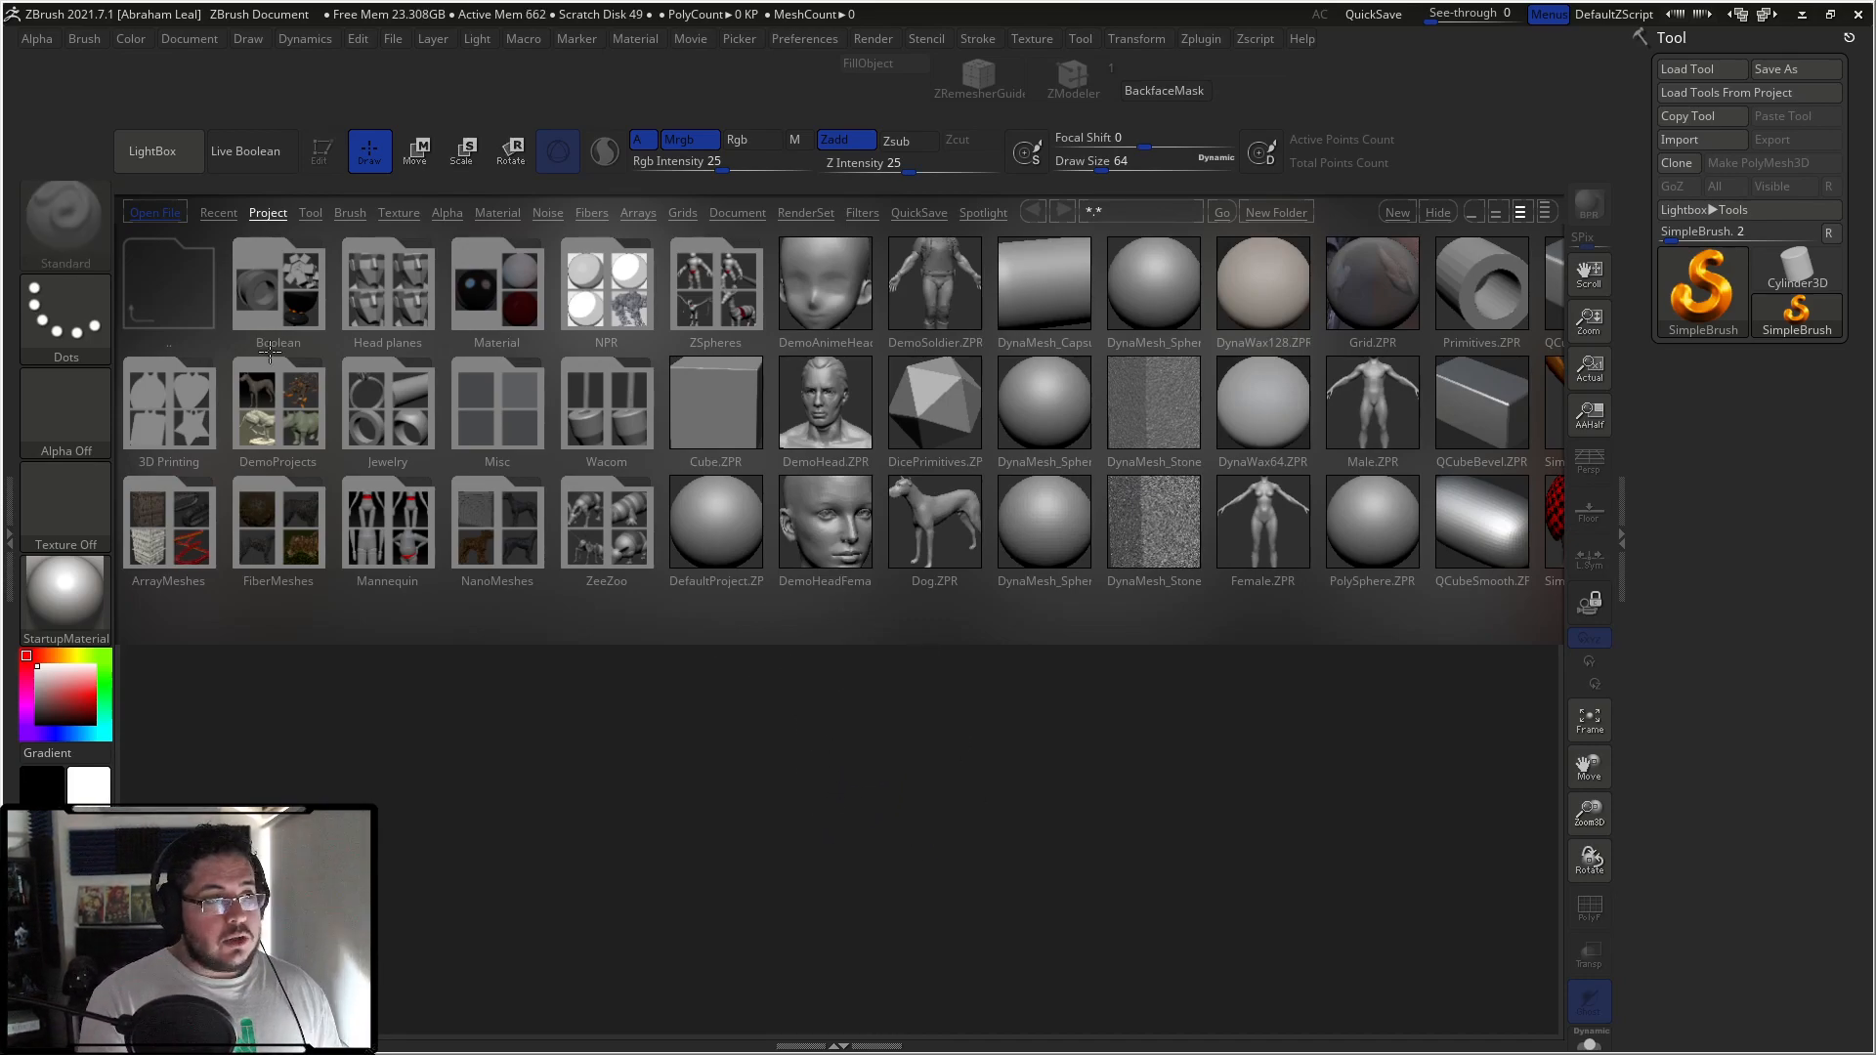
{"action": "left_click", "coordinate": [153, 151]}
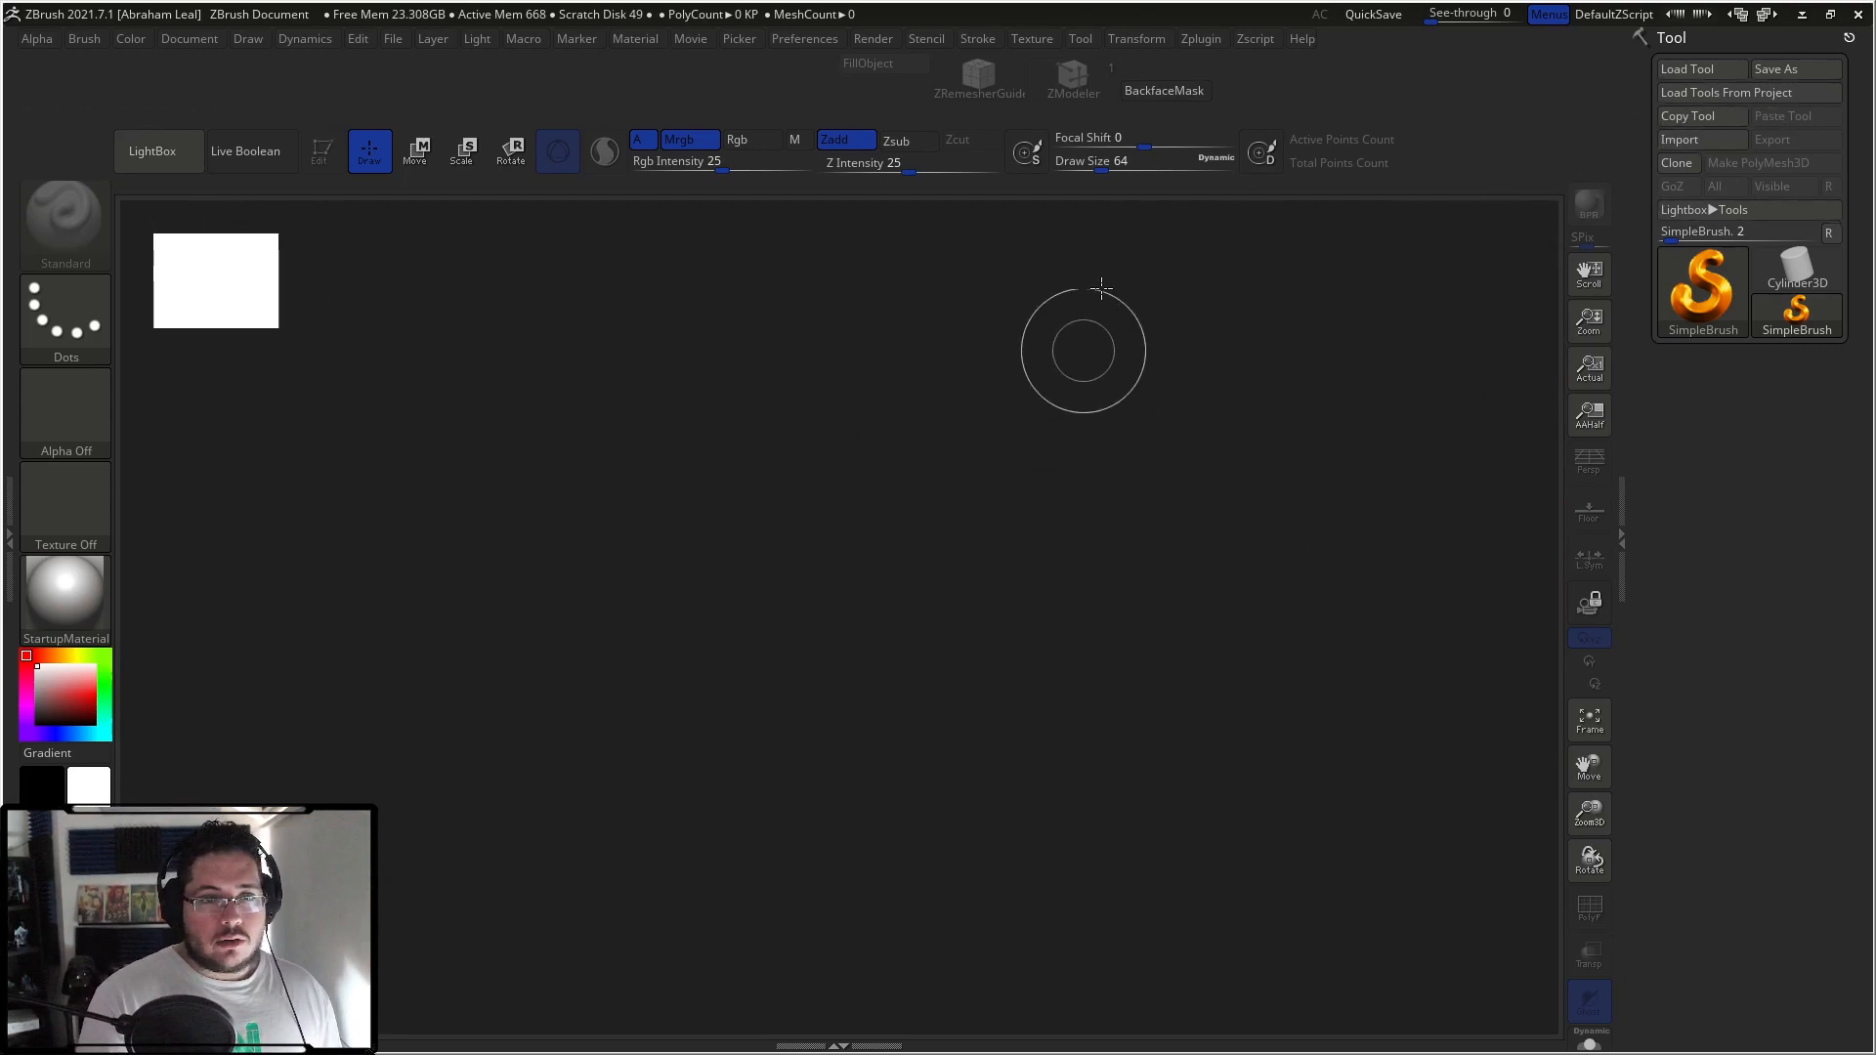
{"action": "left_click", "coordinate": [181, 154]}
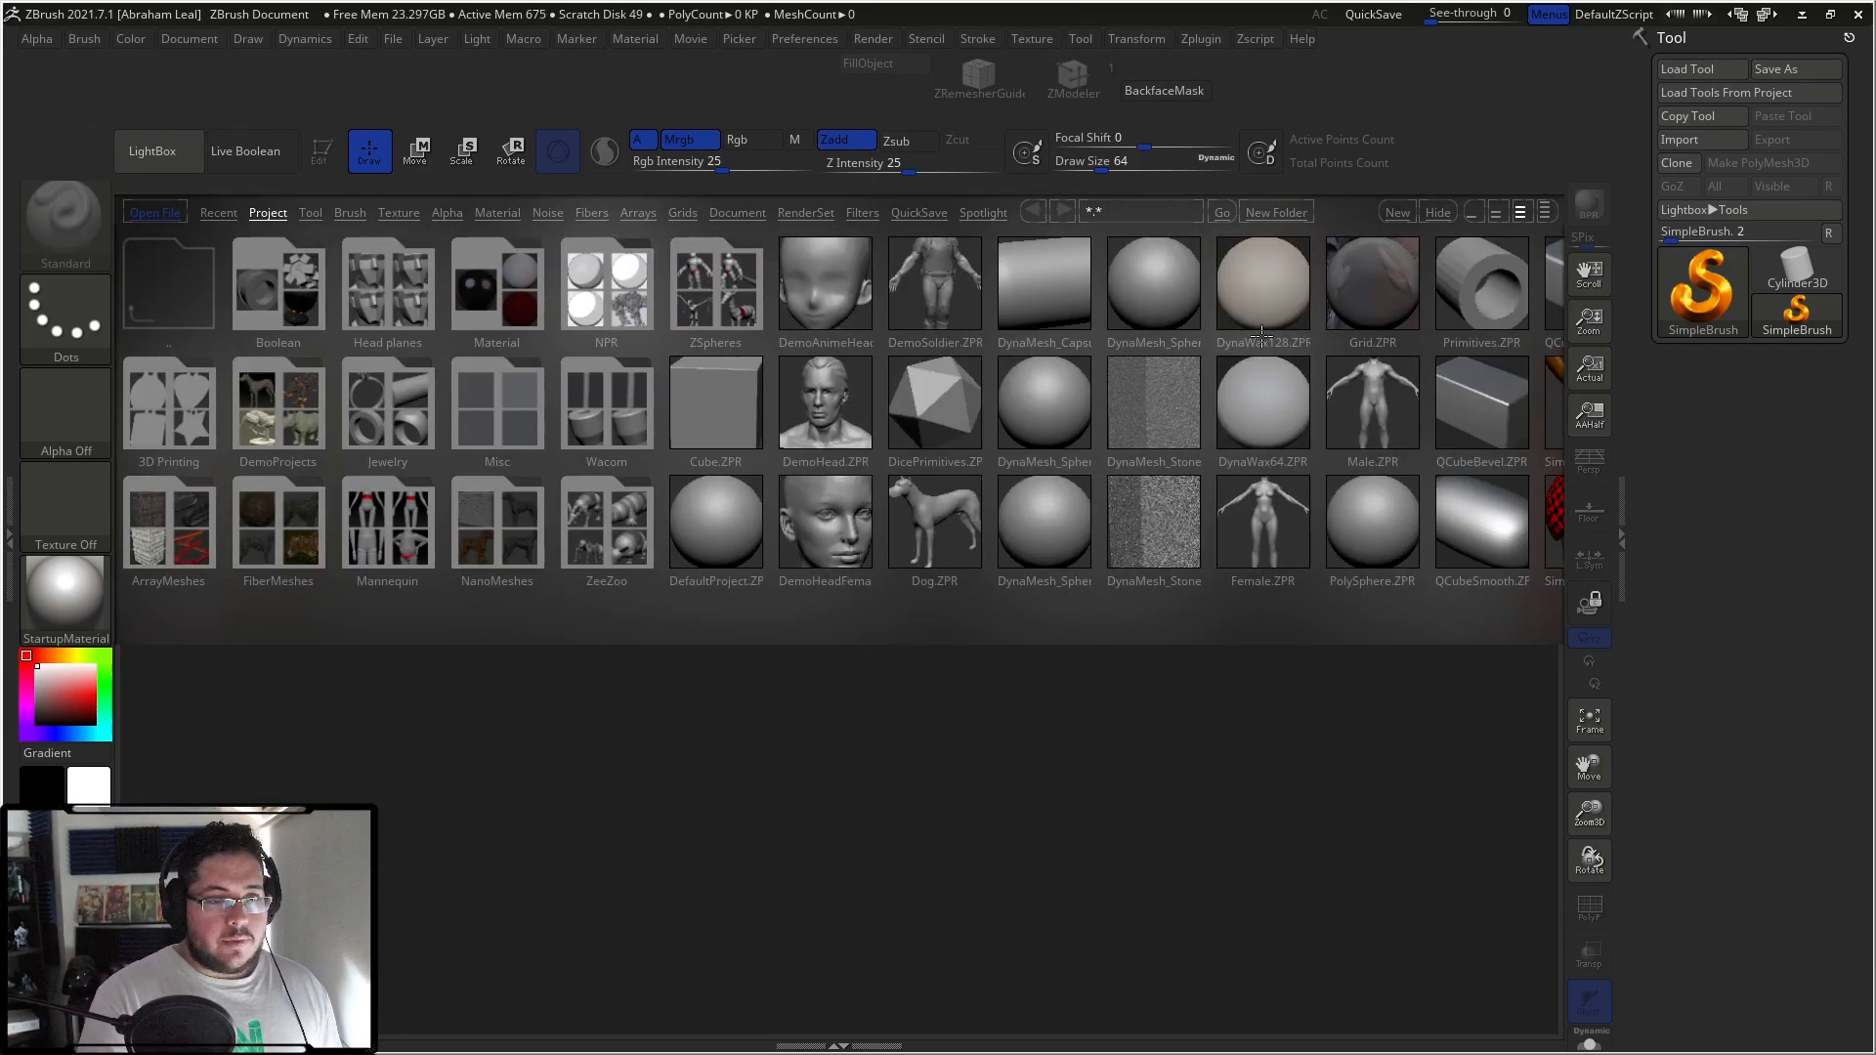
{"action": "double_click", "coordinate": [1060, 519]}
{"action": "left_click", "coordinate": [1002, 605]}
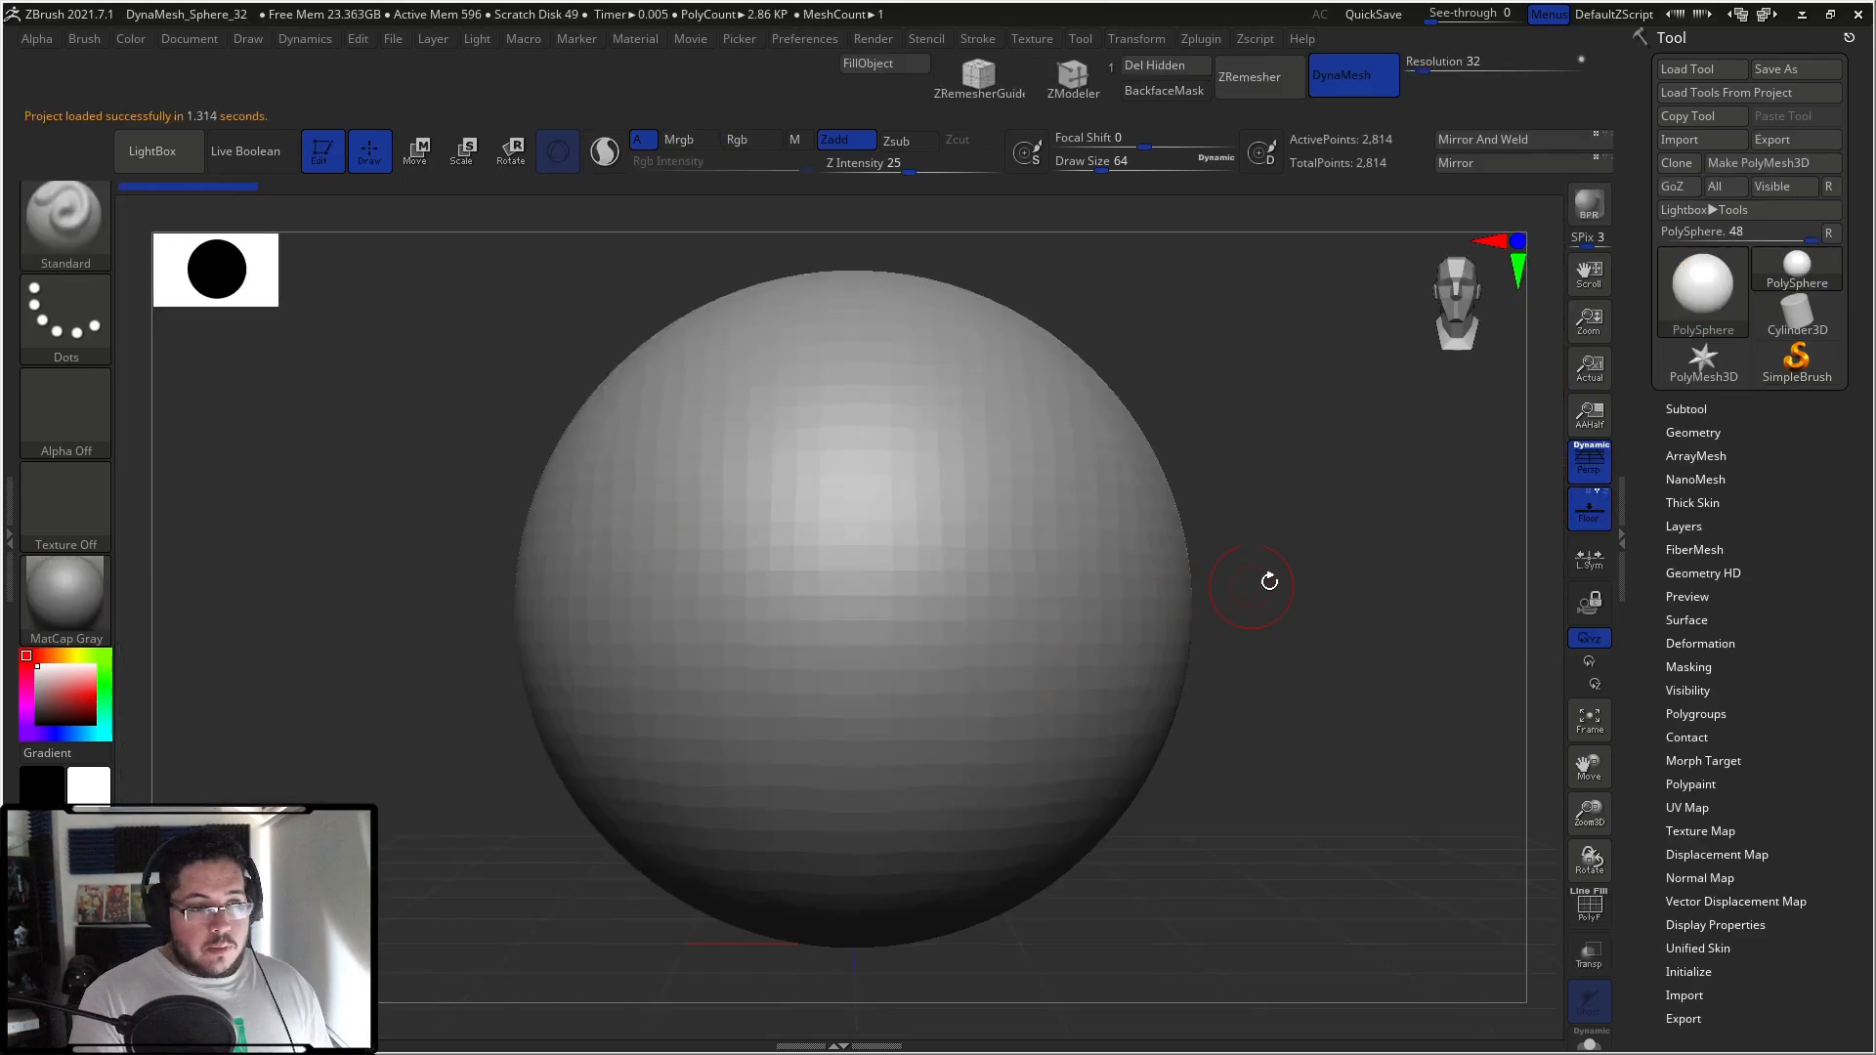
Step: Turn off perspective and set up the Move brush at a draw size of about 794 in a side view of the sphere
{"action": "mouse_move", "coordinate": [1217, 590]}
{"action": "left_mouse_down", "text": "alt"}
{"action": "mouse_move", "coordinate": [1204, 525]}
{"action": "mouse_move", "coordinate": [1017, 494]}
{"action": "mouse_move", "coordinate": [1056, 522]}
{"action": "mouse_move", "coordinate": [1134, 502]}
{"action": "mouse_move", "coordinate": [1068, 531]}
{"action": "left_mouse_up", "text": "alt"}
{"action": "left_click", "coordinate": [1585, 481]}
{"action": "key", "text": "b"}
{"action": "key", "text": "m"}
{"action": "key", "text": "v"}
{"action": "key", "text": "space"}
{"action": "key", "text": "space"}
{"action": "key", "text": "space"}
{"action": "left_click_drag", "start_coordinate": [1202, 553], "coordinate": [934, 568]}
{"action": "left_click_drag", "start_coordinate": [1080, 536], "coordinate": [1105, 523], "text": "shift"}
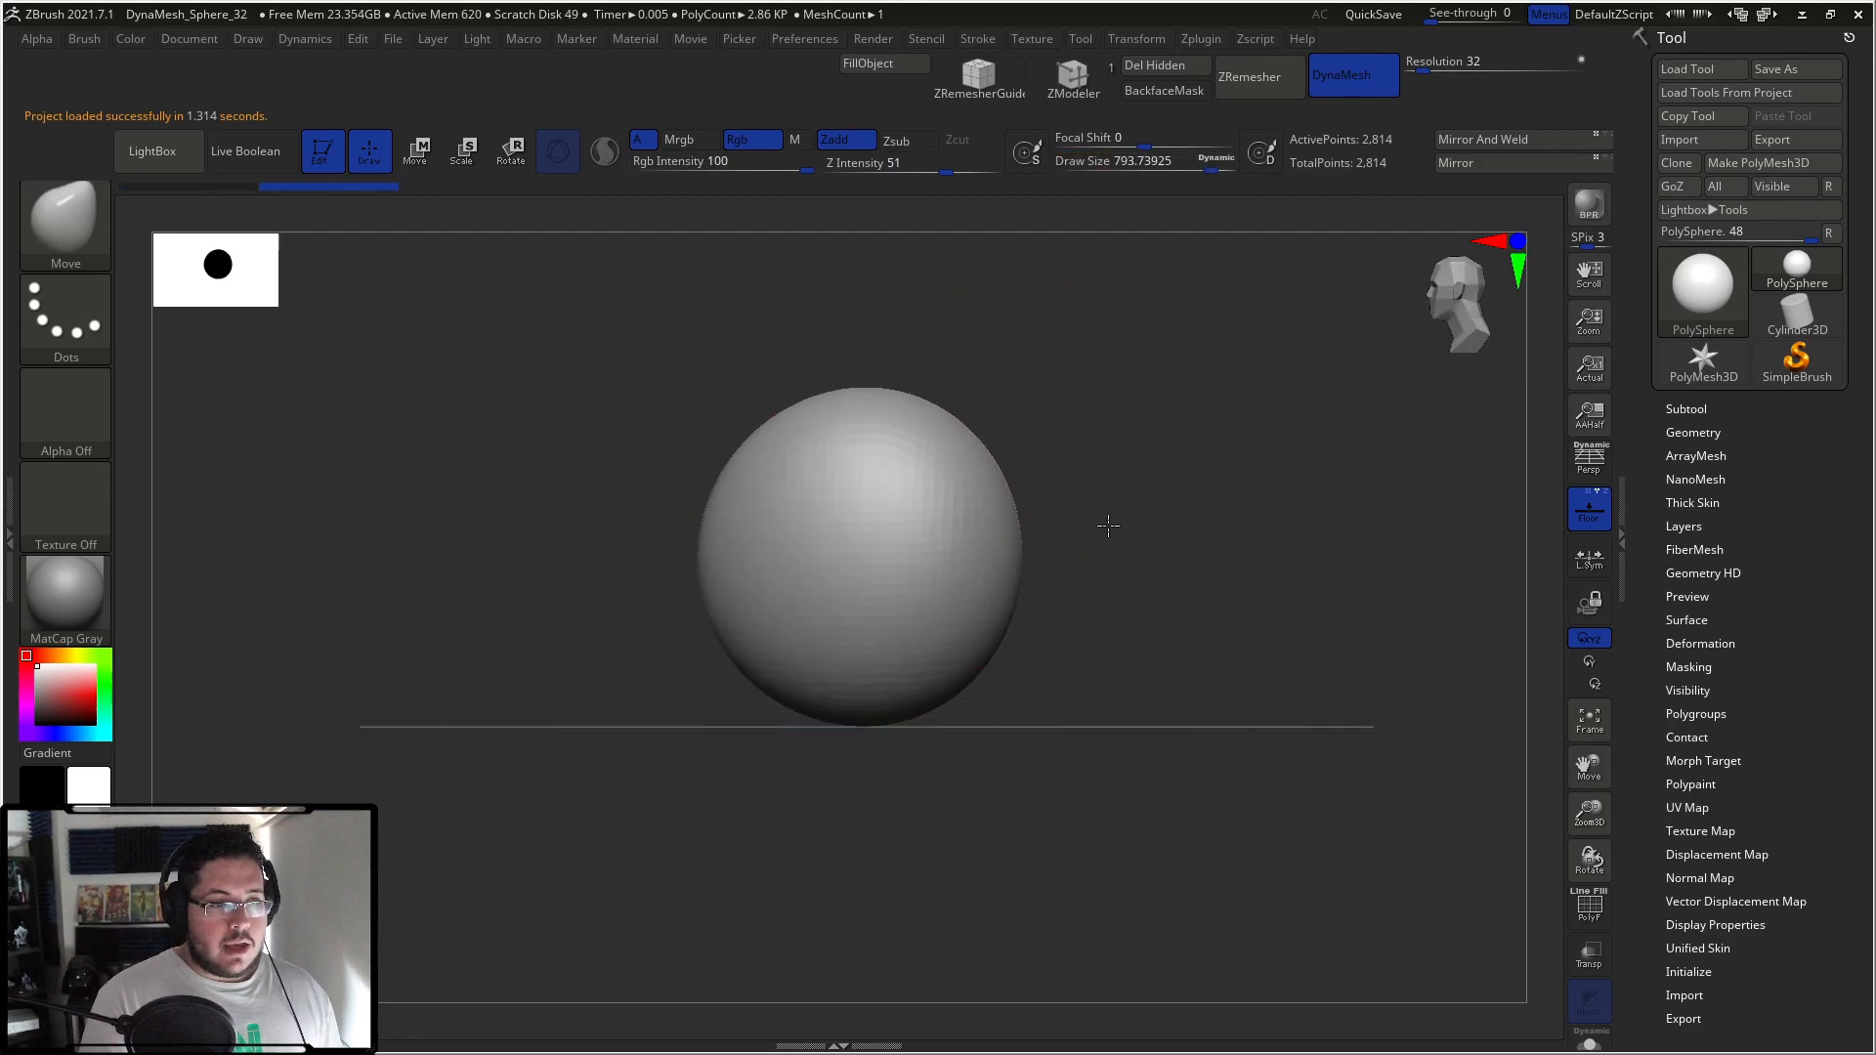
Step: Push and pull the sphere with the Move brush into a rough head with a lowered face and an extended back skull
{"action": "mouse_move", "coordinate": [664, 577]}
{"action": "left_mouse_down"}
{"action": "mouse_move", "coordinate": [739, 649]}
{"action": "mouse_move", "coordinate": [586, 611]}
{"action": "left_mouse_up"}
{"action": "mouse_move", "coordinate": [830, 704]}
{"action": "left_mouse_down"}
{"action": "mouse_move", "coordinate": [797, 625]}
{"action": "mouse_move", "coordinate": [687, 595]}
{"action": "left_mouse_up"}
{"action": "left_click_drag", "start_coordinate": [929, 532], "coordinate": [896, 465]}
{"action": "mouse_move", "coordinate": [797, 523]}
{"action": "left_mouse_down"}
{"action": "mouse_move", "coordinate": [720, 465]}
{"action": "mouse_move", "coordinate": [717, 427]}
{"action": "left_mouse_up"}
{"action": "right_click_drag", "start_coordinate": [716, 427], "coordinate": [820, 465]}
{"action": "left_click_drag", "start_coordinate": [760, 508], "coordinate": [733, 519]}
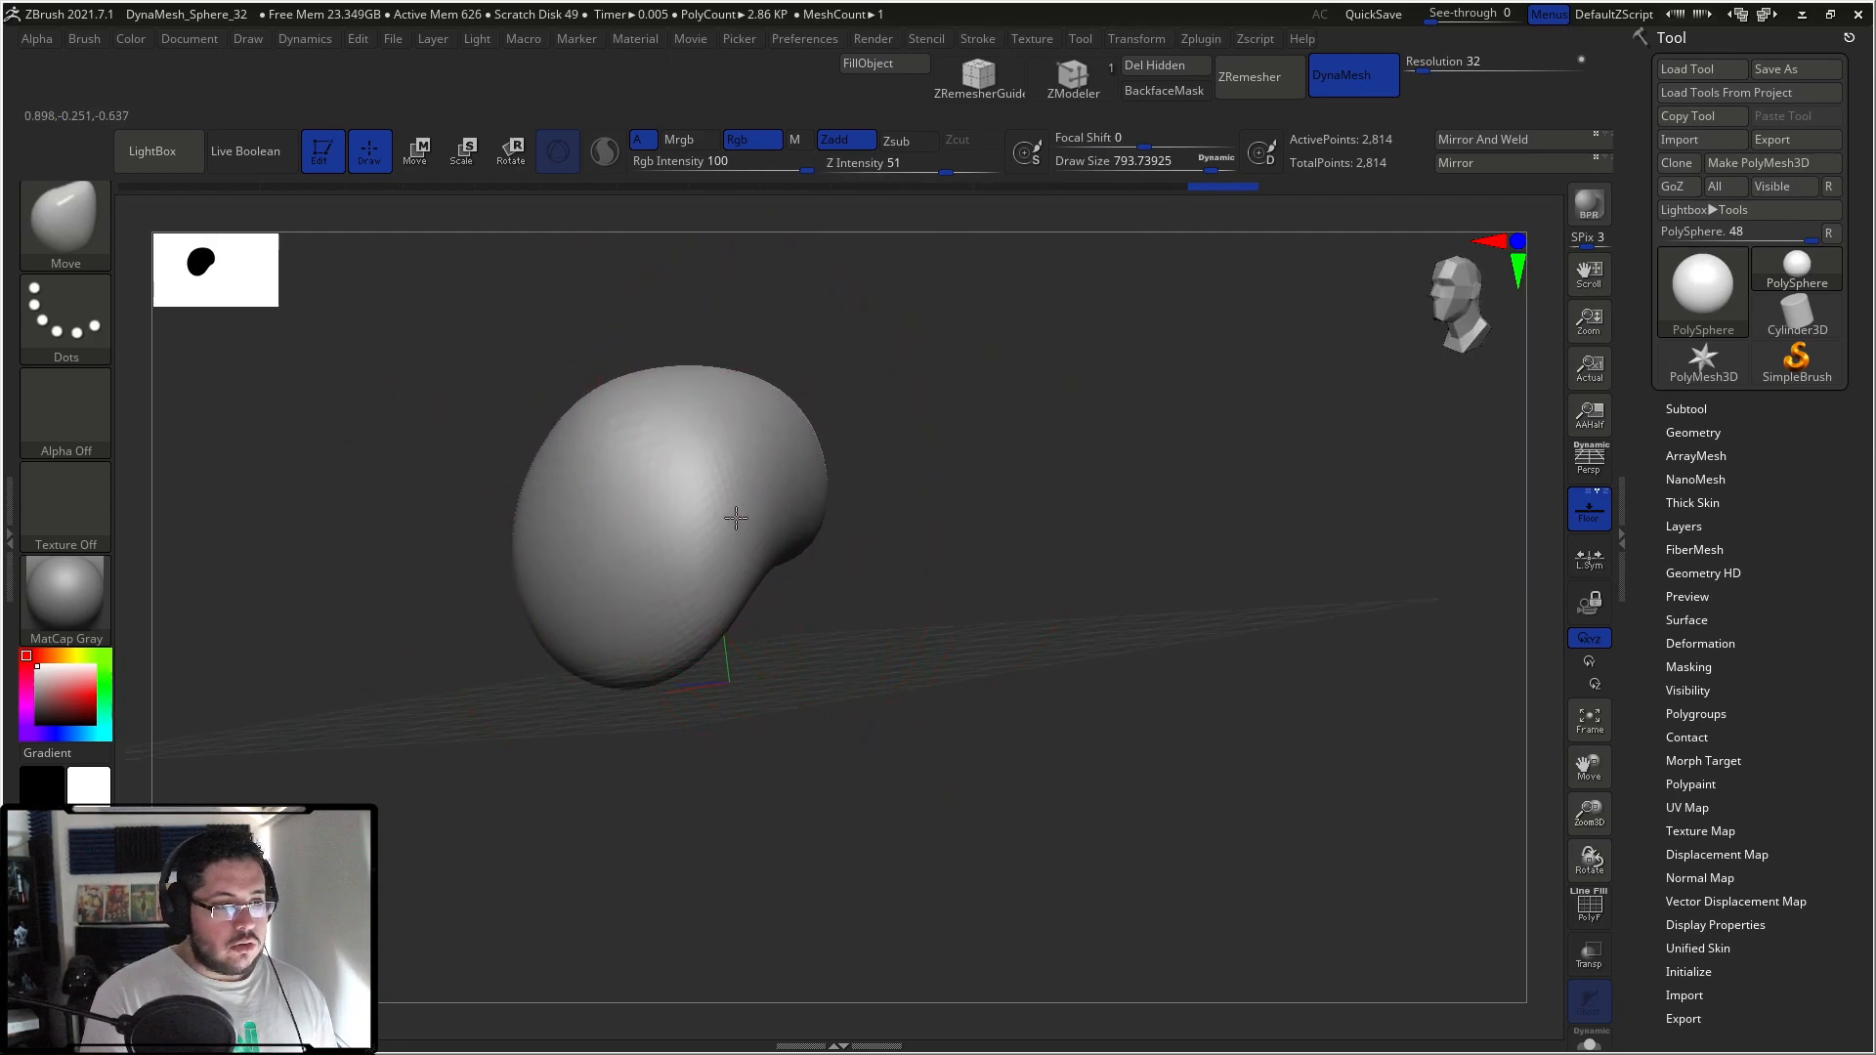
{"action": "right_click_drag", "start_coordinate": [733, 519], "coordinate": [787, 440], "text": "shift"}
{"action": "mouse_move", "coordinate": [761, 513]}
{"action": "left_mouse_down"}
{"action": "mouse_move", "coordinate": [720, 521]}
{"action": "mouse_move", "coordinate": [664, 480]}
{"action": "mouse_move", "coordinate": [670, 464]}
{"action": "left_mouse_up"}
Step: Refine the face and forehead profile of the head with the Move brush at a draw size of about 393, smoothing the surface
{"action": "right_click_drag", "start_coordinate": [670, 463], "coordinate": [826, 502]}
{"action": "key", "text": "s"}
{"action": "mouse_move", "coordinate": [691, 457]}
{"action": "left_mouse_down"}
{"action": "mouse_move", "coordinate": [658, 456]}
{"action": "mouse_move", "coordinate": [691, 456]}
{"action": "left_mouse_up"}
{"action": "right_click_drag", "start_coordinate": [833, 502], "coordinate": [711, 516]}
{"action": "left_click_drag", "start_coordinate": [711, 516], "coordinate": [733, 519]}
{"action": "right_click_drag", "start_coordinate": [831, 540], "coordinate": [633, 452]}
{"action": "left_click_drag", "start_coordinate": [632, 453], "coordinate": [671, 502]}
{"action": "mouse_move", "coordinate": [670, 502]}
{"action": "right_mouse_down"}
{"action": "mouse_move", "coordinate": [682, 487]}
{"action": "mouse_move", "coordinate": [634, 574]}
{"action": "right_mouse_up"}
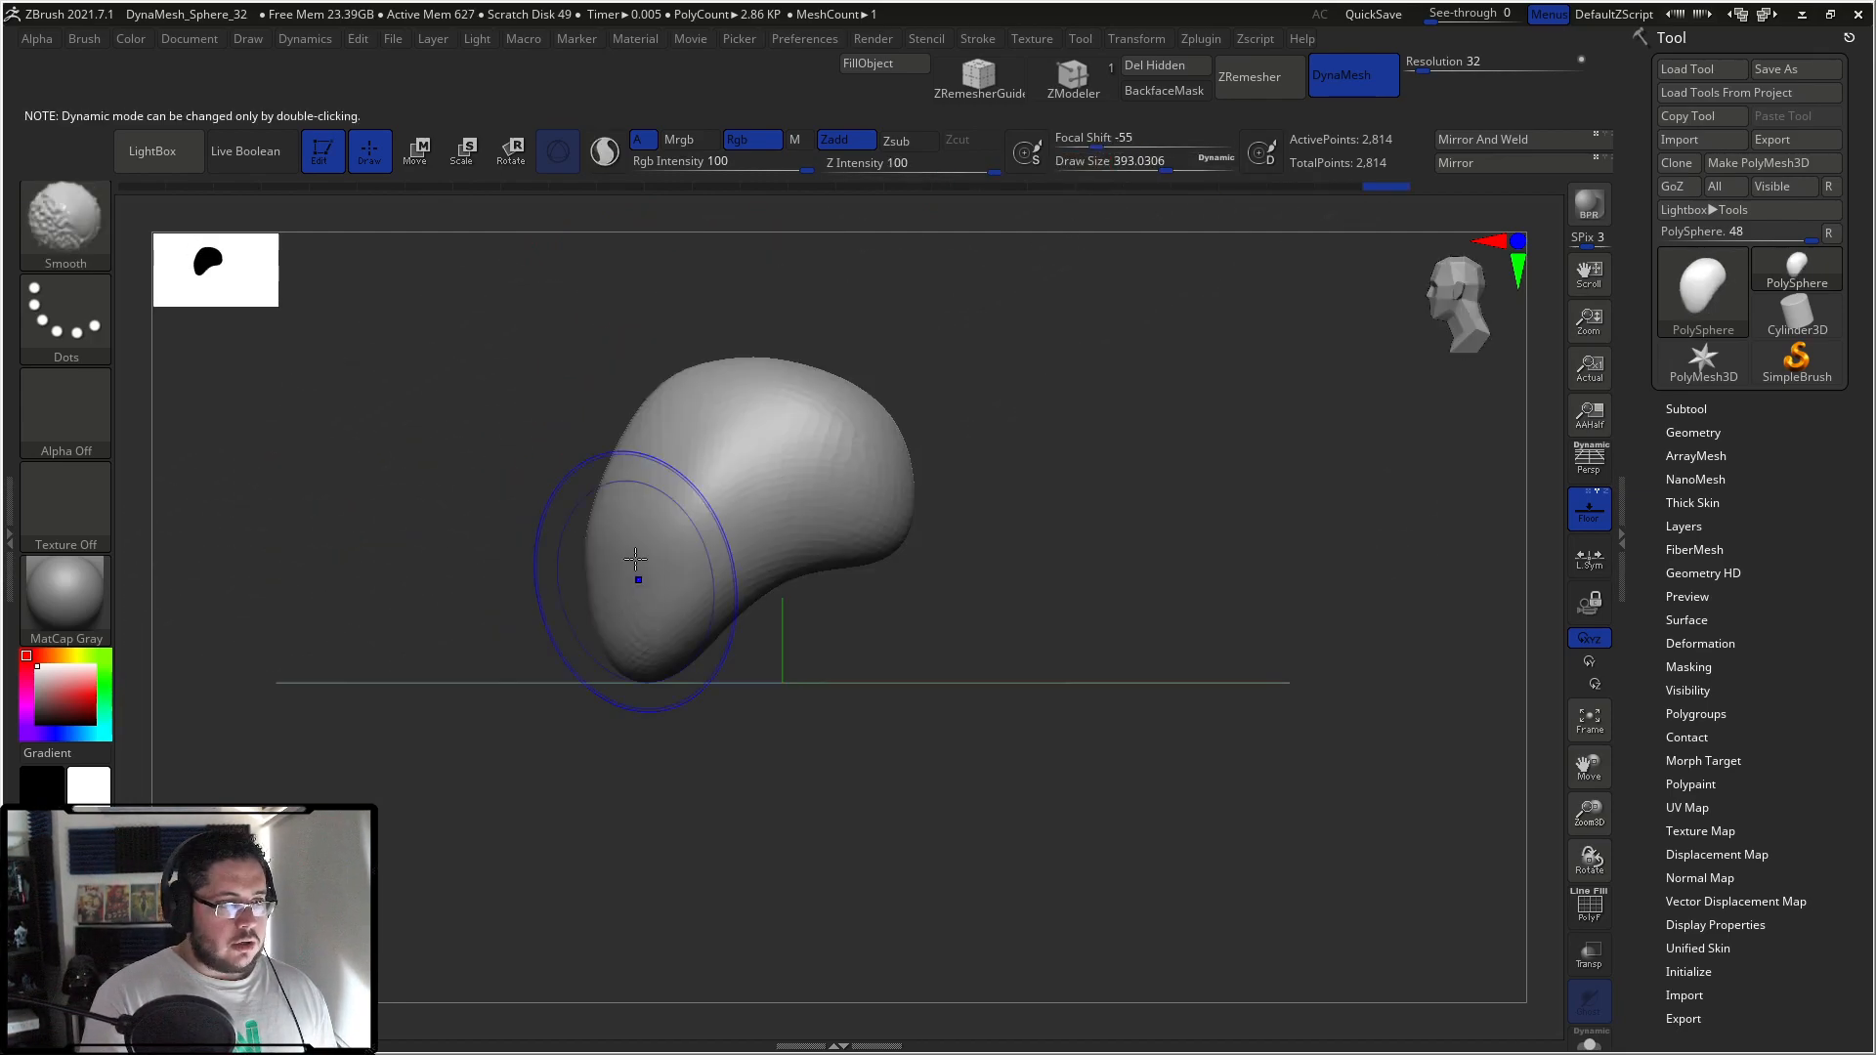
{"action": "left_click_drag", "start_coordinate": [658, 440], "coordinate": [619, 420]}
{"action": "mouse_move", "coordinate": [562, 371]}
{"action": "right_mouse_down"}
{"action": "mouse_move", "coordinate": [639, 403]}
{"action": "mouse_move", "coordinate": [596, 422]}
{"action": "mouse_move", "coordinate": [636, 444]}
{"action": "mouse_move", "coordinate": [728, 407]}
{"action": "right_mouse_up"}
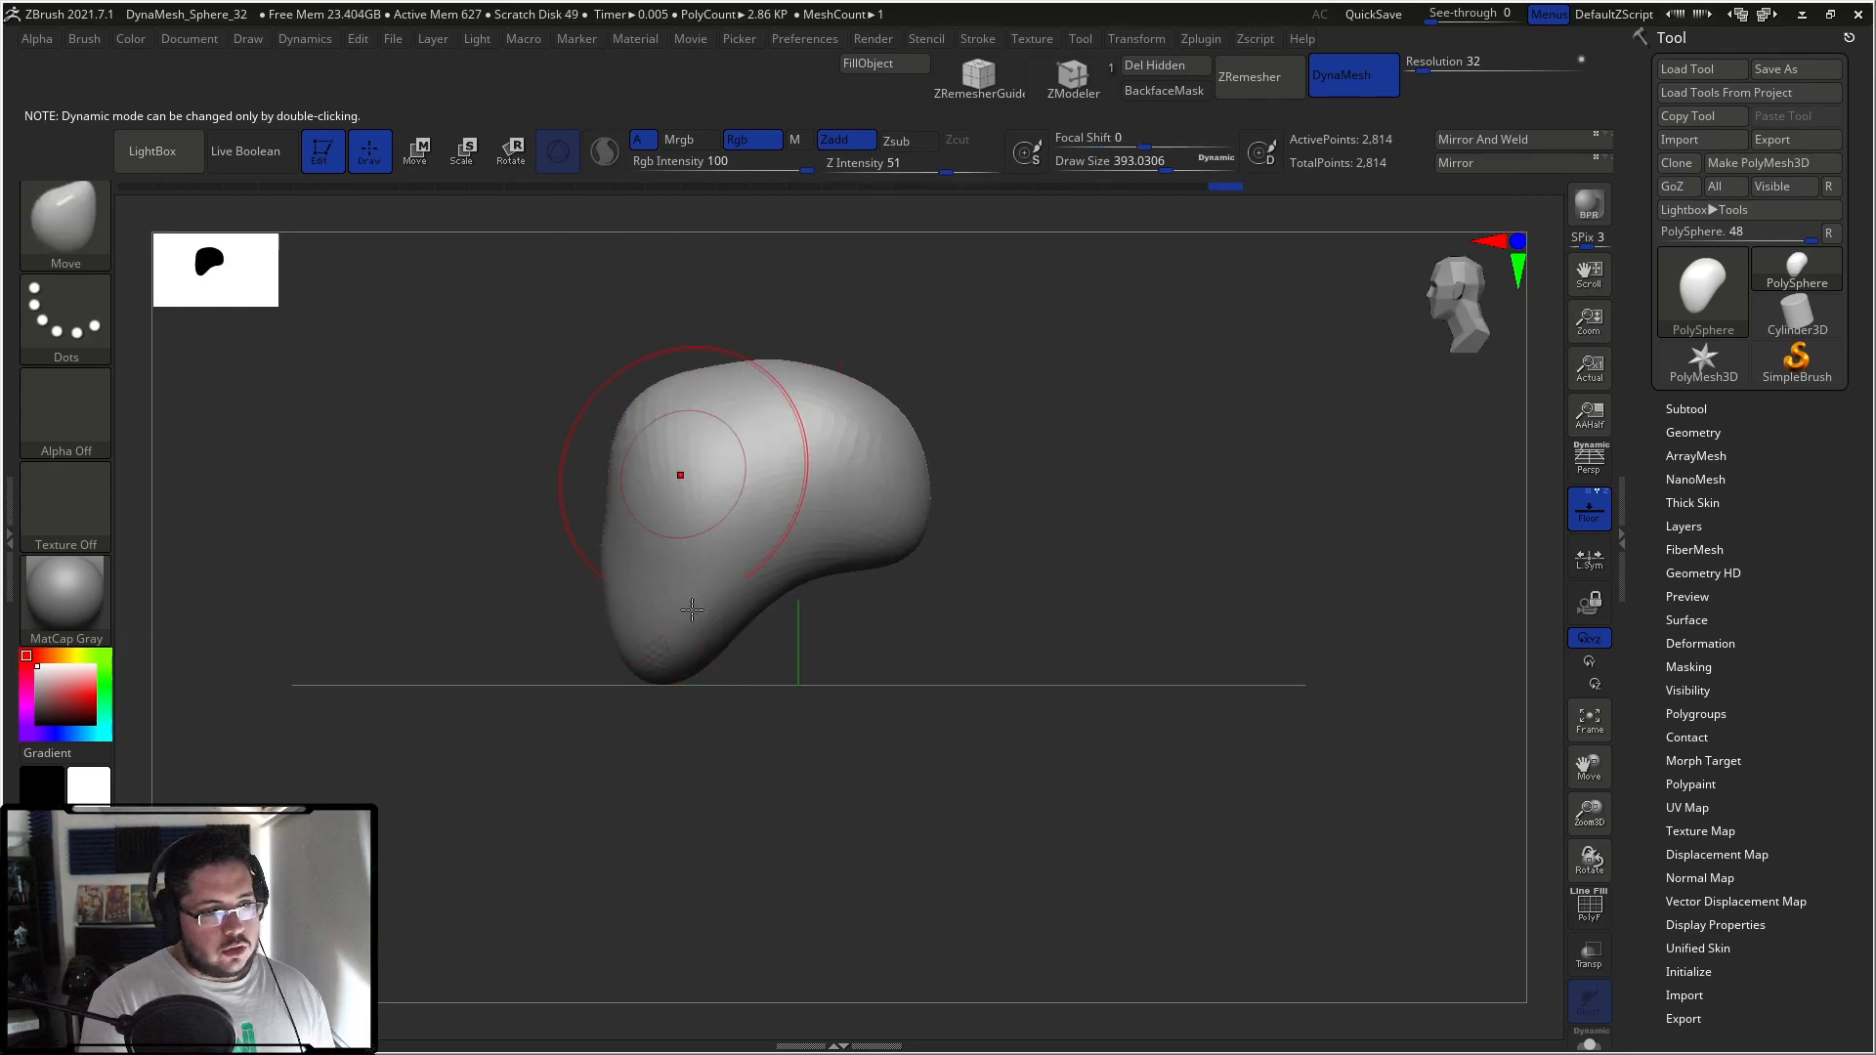
Step: Round the back of the skull with the Move brush, rebuild the head with DynaMesh and refine it at draw size about 212
{"action": "left_click_drag", "start_coordinate": [911, 497], "coordinate": [888, 489]}
{"action": "left_click_drag", "start_coordinate": [871, 407], "coordinate": [838, 382]}
{"action": "mouse_move", "coordinate": [676, 393]}
{"action": "left_mouse_down"}
{"action": "mouse_move", "coordinate": [658, 368]}
{"action": "mouse_move", "coordinate": [649, 410]}
{"action": "mouse_move", "coordinate": [754, 354]}
{"action": "mouse_move", "coordinate": [863, 398]}
{"action": "mouse_move", "coordinate": [896, 479]}
{"action": "mouse_move", "coordinate": [880, 565]}
{"action": "left_mouse_up"}
{"action": "mouse_move", "coordinate": [973, 448]}
{"action": "left_mouse_down", "text": "ctrl"}
{"action": "mouse_move", "coordinate": [951, 551]}
{"action": "mouse_move", "coordinate": [985, 459]}
{"action": "left_mouse_up", "text": "ctrl"}
{"action": "mouse_move", "coordinate": [985, 459]}
{"action": "left_mouse_down"}
{"action": "mouse_move", "coordinate": [984, 478]}
{"action": "mouse_move", "coordinate": [919, 489]}
{"action": "left_mouse_up"}
{"action": "key", "text": "space"}
{"action": "mouse_move", "coordinate": [889, 470]}
{"action": "left_mouse_down"}
{"action": "mouse_move", "coordinate": [859, 469]}
{"action": "mouse_move", "coordinate": [870, 487]}
{"action": "left_mouse_up"}
{"action": "mouse_move", "coordinate": [1065, 610]}
{"action": "left_mouse_down"}
{"action": "mouse_move", "coordinate": [998, 659]}
{"action": "mouse_move", "coordinate": [955, 519]}
{"action": "mouse_move", "coordinate": [1026, 636]}
{"action": "mouse_move", "coordinate": [997, 545]}
{"action": "mouse_move", "coordinate": [1043, 608]}
{"action": "mouse_move", "coordinate": [1055, 537]}
{"action": "left_mouse_up"}
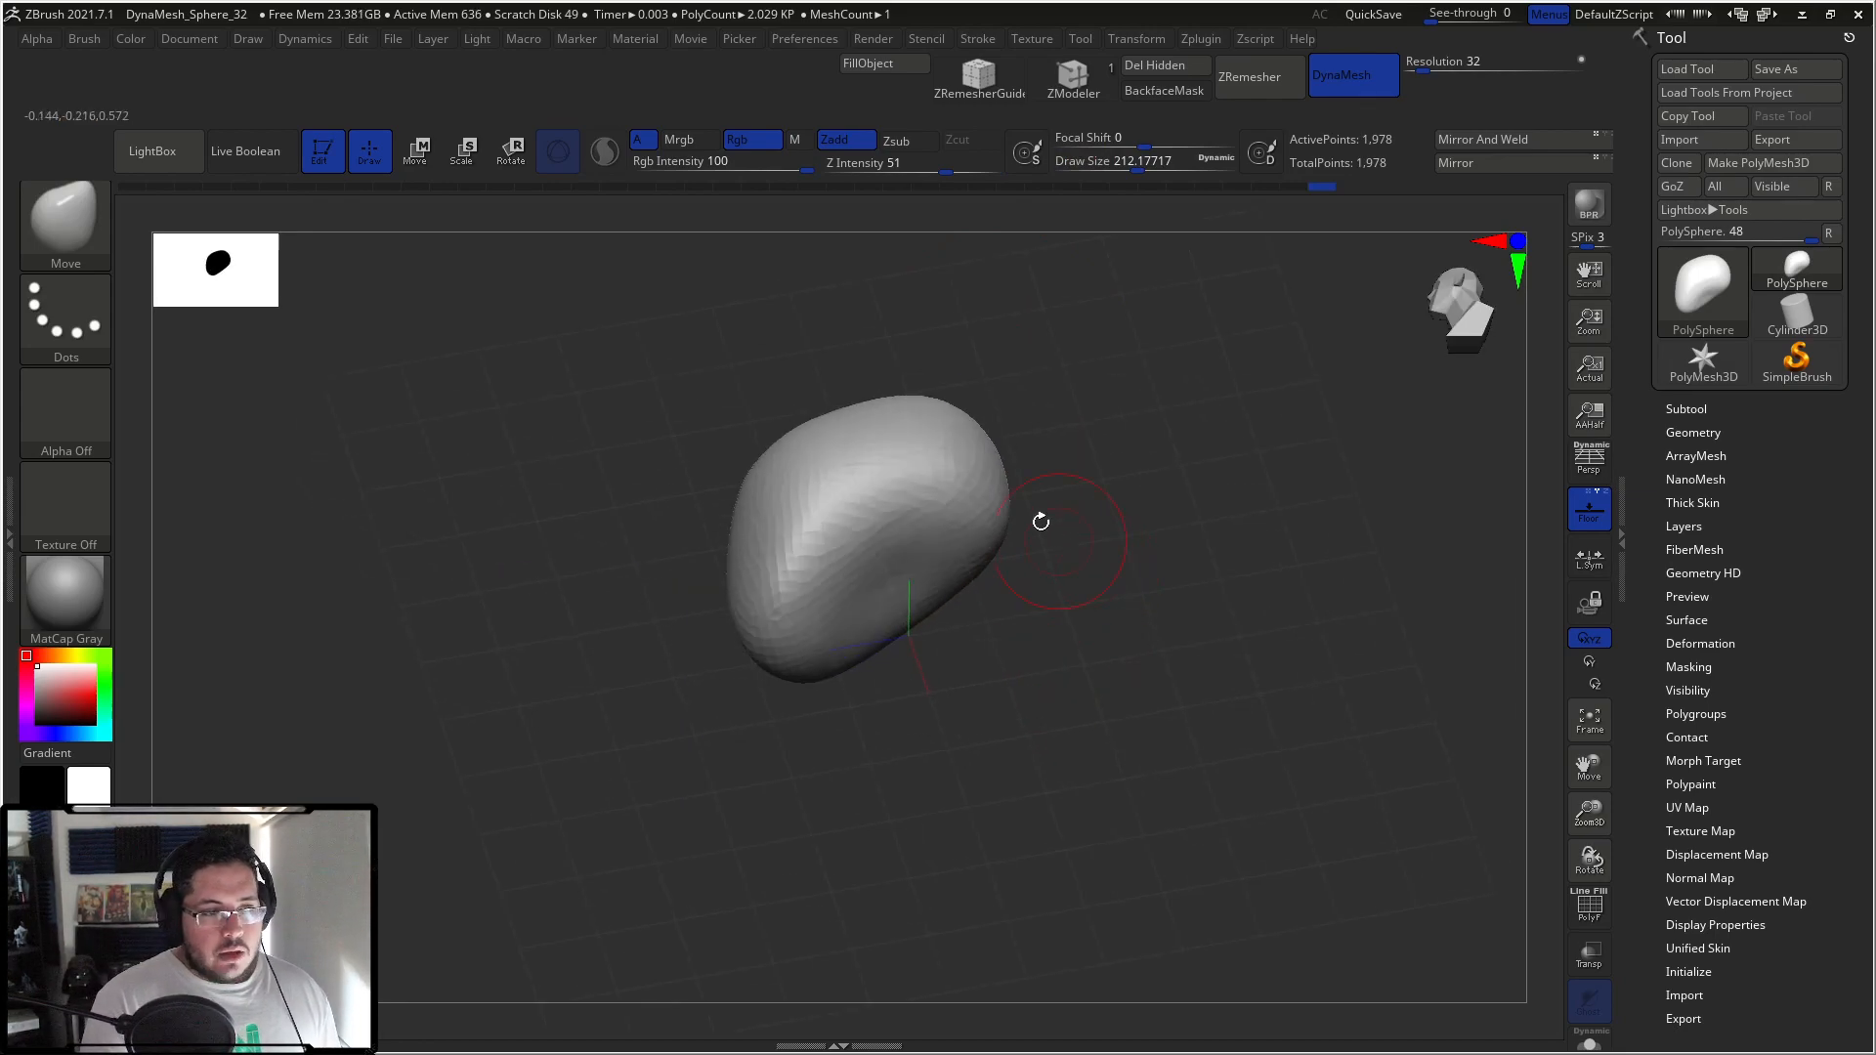
Step: Mask the head except a patch on its underside and pull that patch down with the gizmo to form the neck
{"action": "key", "text": "space"}
{"action": "left_click_drag", "start_coordinate": [929, 565], "coordinate": [893, 566]}
{"action": "left_click_drag", "start_coordinate": [1028, 641], "coordinate": [1039, 670]}
{"action": "key", "text": "w"}
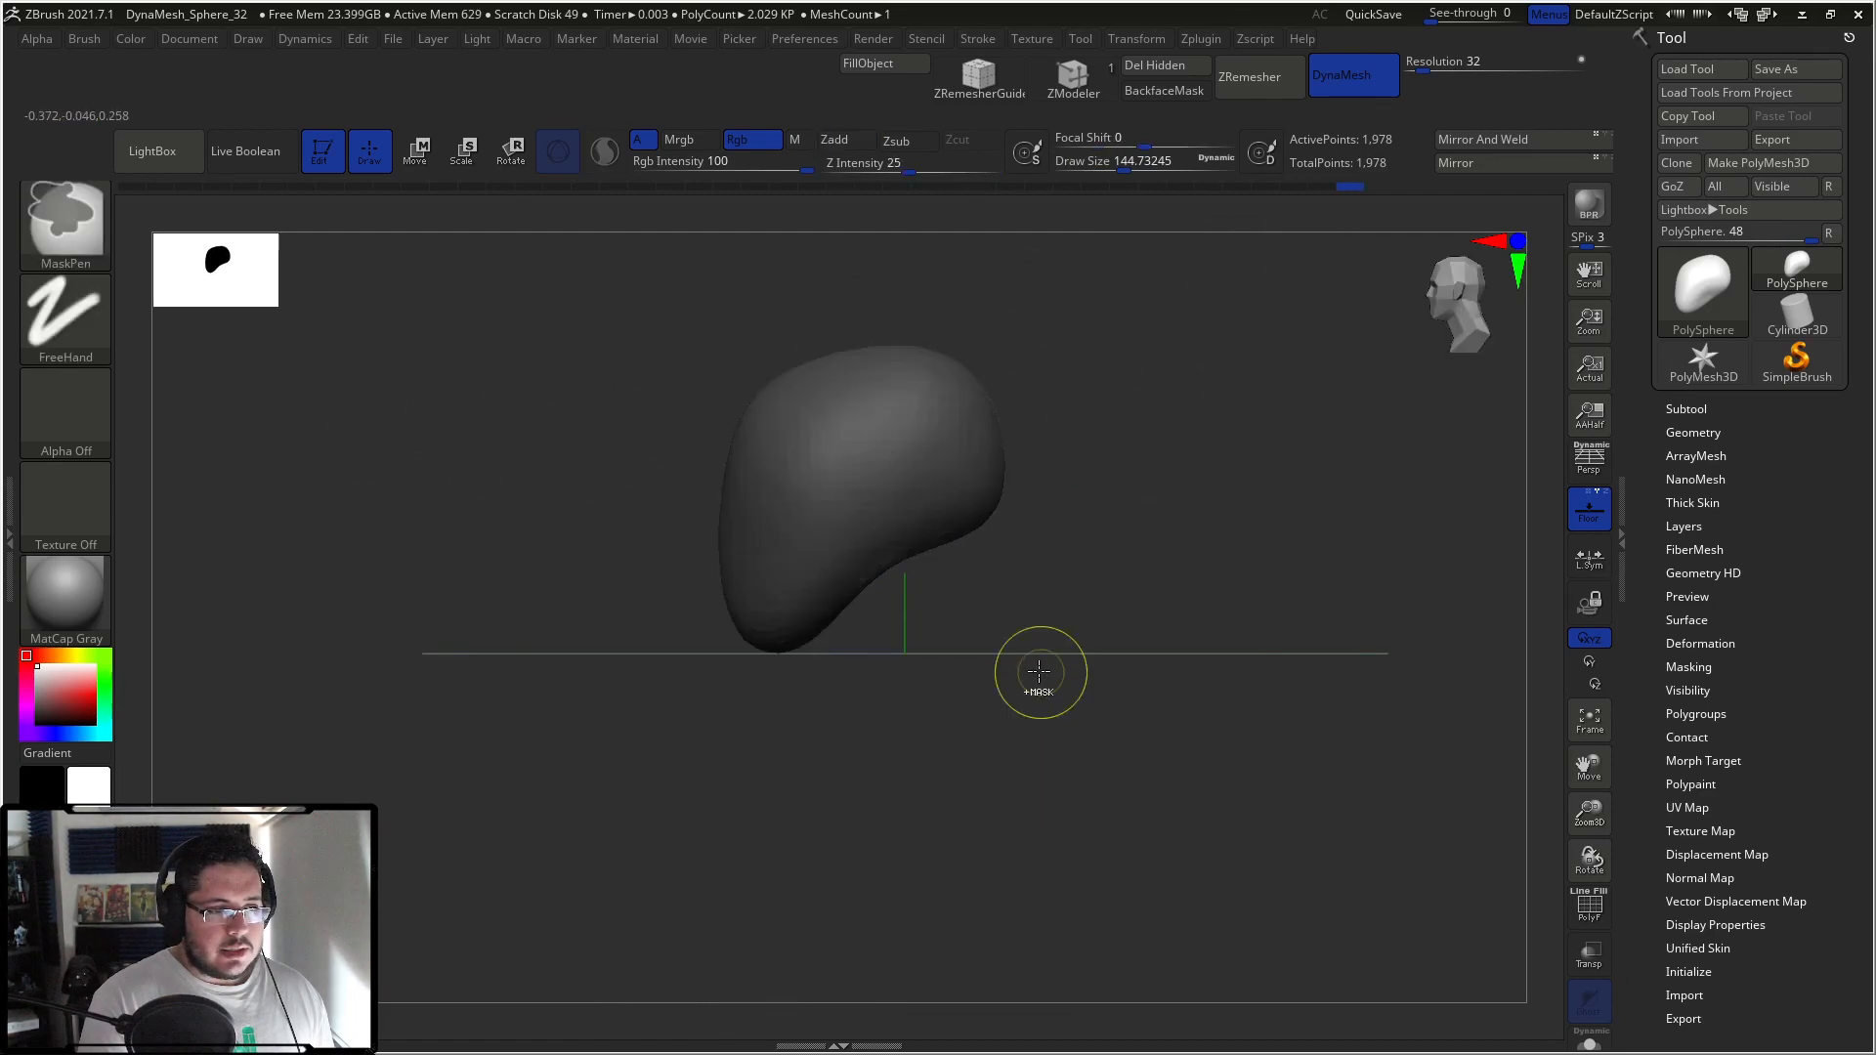
{"action": "left_click_drag", "start_coordinate": [900, 440], "coordinate": [916, 621]}
{"action": "left_click_drag", "start_coordinate": [786, 732], "coordinate": [843, 732]}
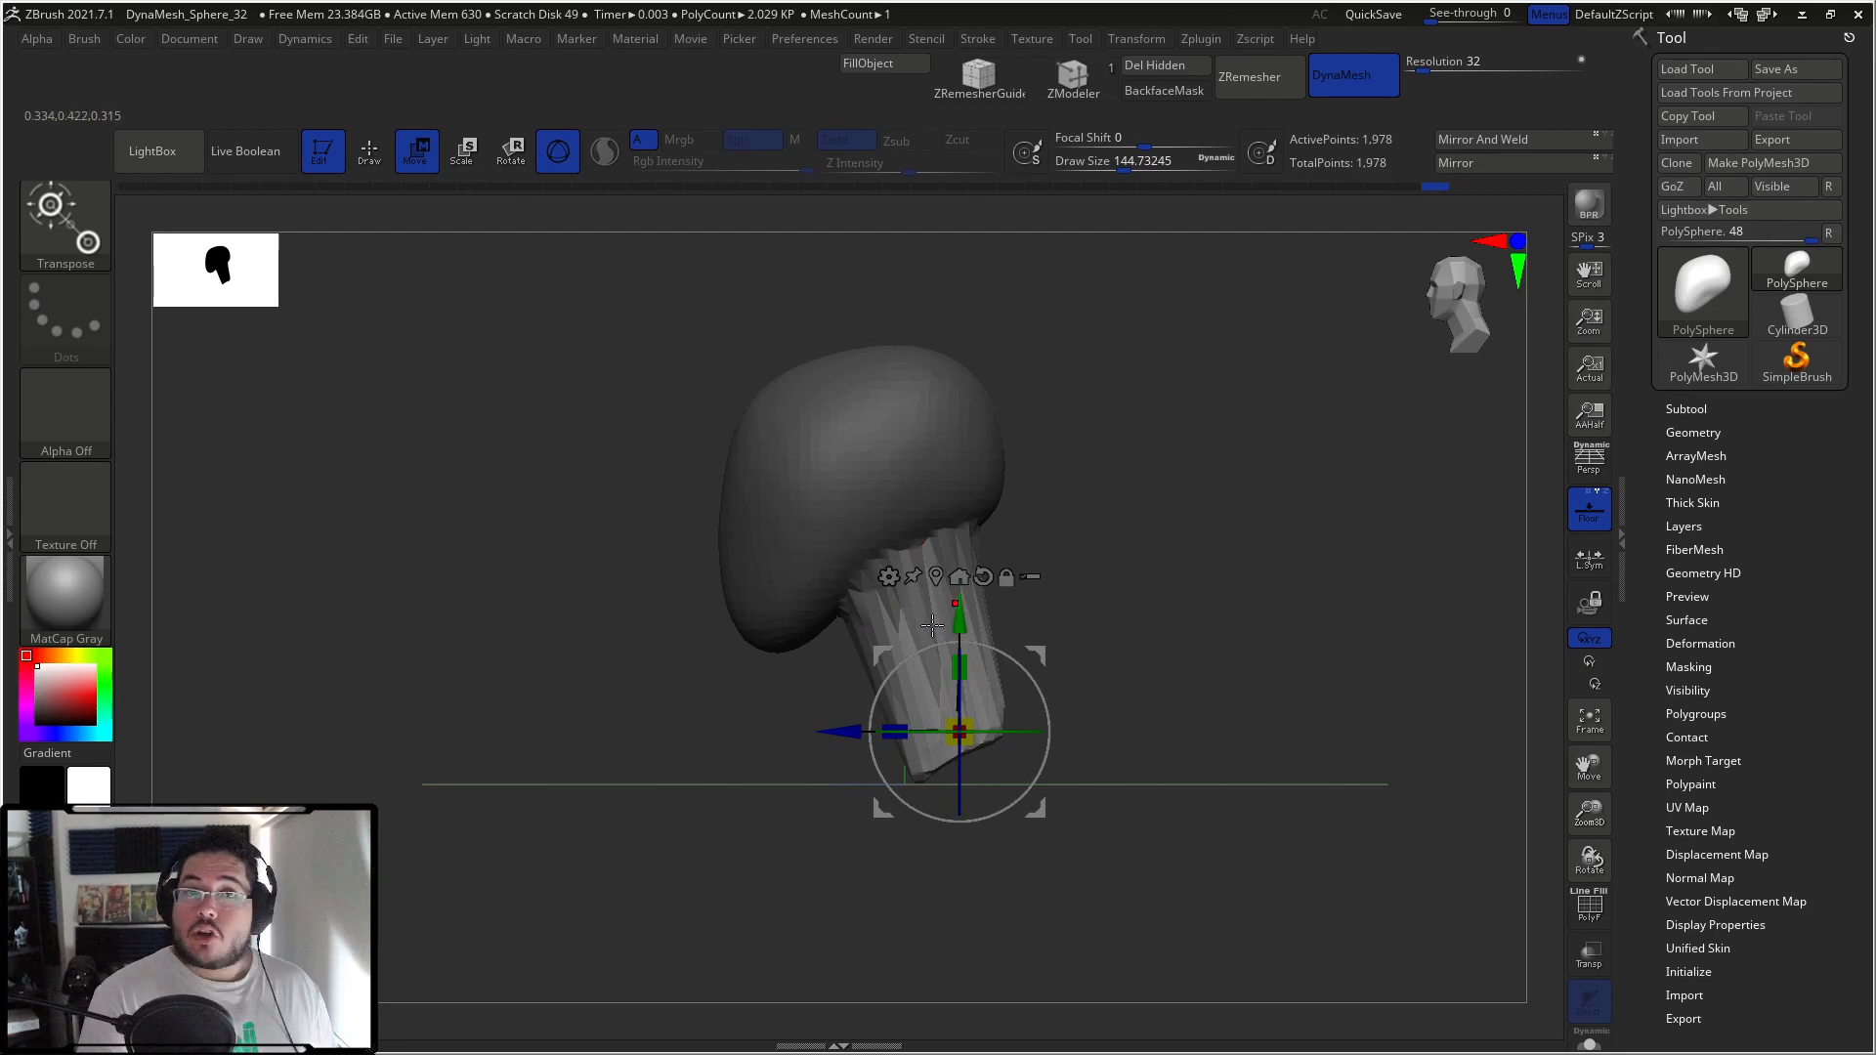
{"action": "left_click_drag", "start_coordinate": [970, 627], "coordinate": [971, 614]}
Step: Clear the mask and rebuild the head and neck with DynaMesh
{"action": "key", "text": "q"}
{"action": "left_click_drag", "start_coordinate": [1060, 365], "coordinate": [1101, 411], "text": "ctrl"}
{"action": "mouse_move", "coordinate": [1114, 459]}
{"action": "left_mouse_down"}
{"action": "mouse_move", "coordinate": [1193, 561]}
{"action": "mouse_move", "coordinate": [1222, 567]}
{"action": "left_mouse_up"}
{"action": "mouse_move", "coordinate": [1115, 520]}
{"action": "left_mouse_down"}
{"action": "mouse_move", "coordinate": [1138, 549]}
{"action": "mouse_move", "coordinate": [954, 598]}
{"action": "mouse_move", "coordinate": [1017, 609]}
{"action": "mouse_move", "coordinate": [1161, 557]}
{"action": "mouse_move", "coordinate": [1165, 645]}
{"action": "left_mouse_up"}
Step: Insert a sphere below the neck as the base of the torso
{"action": "key", "text": "b"}
{"action": "key", "text": "i"}
{"action": "key", "text": "n"}
{"action": "key", "text": "space"}
{"action": "left_click_drag", "start_coordinate": [1208, 496], "coordinate": [1270, 496]}
{"action": "left_click_drag", "start_coordinate": [933, 723], "coordinate": [955, 712]}
{"action": "left_click_drag", "start_coordinate": [909, 850], "coordinate": [1203, 821]}
Step: Merge the inserted torso sphere with the neck through DynaMesh and smooth the join
{"action": "left_click_drag", "start_coordinate": [1160, 662], "coordinate": [1280, 840], "text": "ctrl"}
{"action": "left_click_drag", "start_coordinate": [1173, 665], "coordinate": [1276, 835], "text": "ctrl"}
{"action": "mouse_move", "coordinate": [963, 704]}
{"action": "left_mouse_down", "text": "shift"}
{"action": "mouse_move", "coordinate": [904, 811]}
{"action": "mouse_move", "coordinate": [818, 851]}
{"action": "mouse_move", "coordinate": [1023, 716]}
{"action": "left_mouse_up", "text": "shift"}
{"action": "mouse_move", "coordinate": [865, 830]}
{"action": "left_mouse_down", "text": "shift"}
{"action": "mouse_move", "coordinate": [840, 767]}
{"action": "mouse_move", "coordinate": [879, 704]}
{"action": "mouse_move", "coordinate": [875, 782]}
{"action": "mouse_move", "coordinate": [918, 856]}
{"action": "mouse_move", "coordinate": [1154, 842]}
{"action": "left_mouse_up", "text": "shift"}
Step: Flatten the planes of the torso and shoulders with the TrimDynamic brush at a draw size of about 445
{"action": "key", "text": "b"}
{"action": "key", "text": "t"}
{"action": "key", "text": "d"}
{"action": "key", "text": "space"}
{"action": "left_click_drag", "start_coordinate": [953, 685], "coordinate": [941, 685]}
{"action": "mouse_move", "coordinate": [720, 839]}
{"action": "left_mouse_down"}
{"action": "mouse_move", "coordinate": [706, 674]}
{"action": "mouse_move", "coordinate": [766, 733]}
{"action": "left_mouse_up"}
{"action": "mouse_move", "coordinate": [1051, 714]}
{"action": "left_mouse_down", "text": "alt"}
{"action": "mouse_move", "coordinate": [1039, 586]}
{"action": "mouse_move", "coordinate": [879, 616]}
{"action": "left_mouse_up", "text": "alt"}
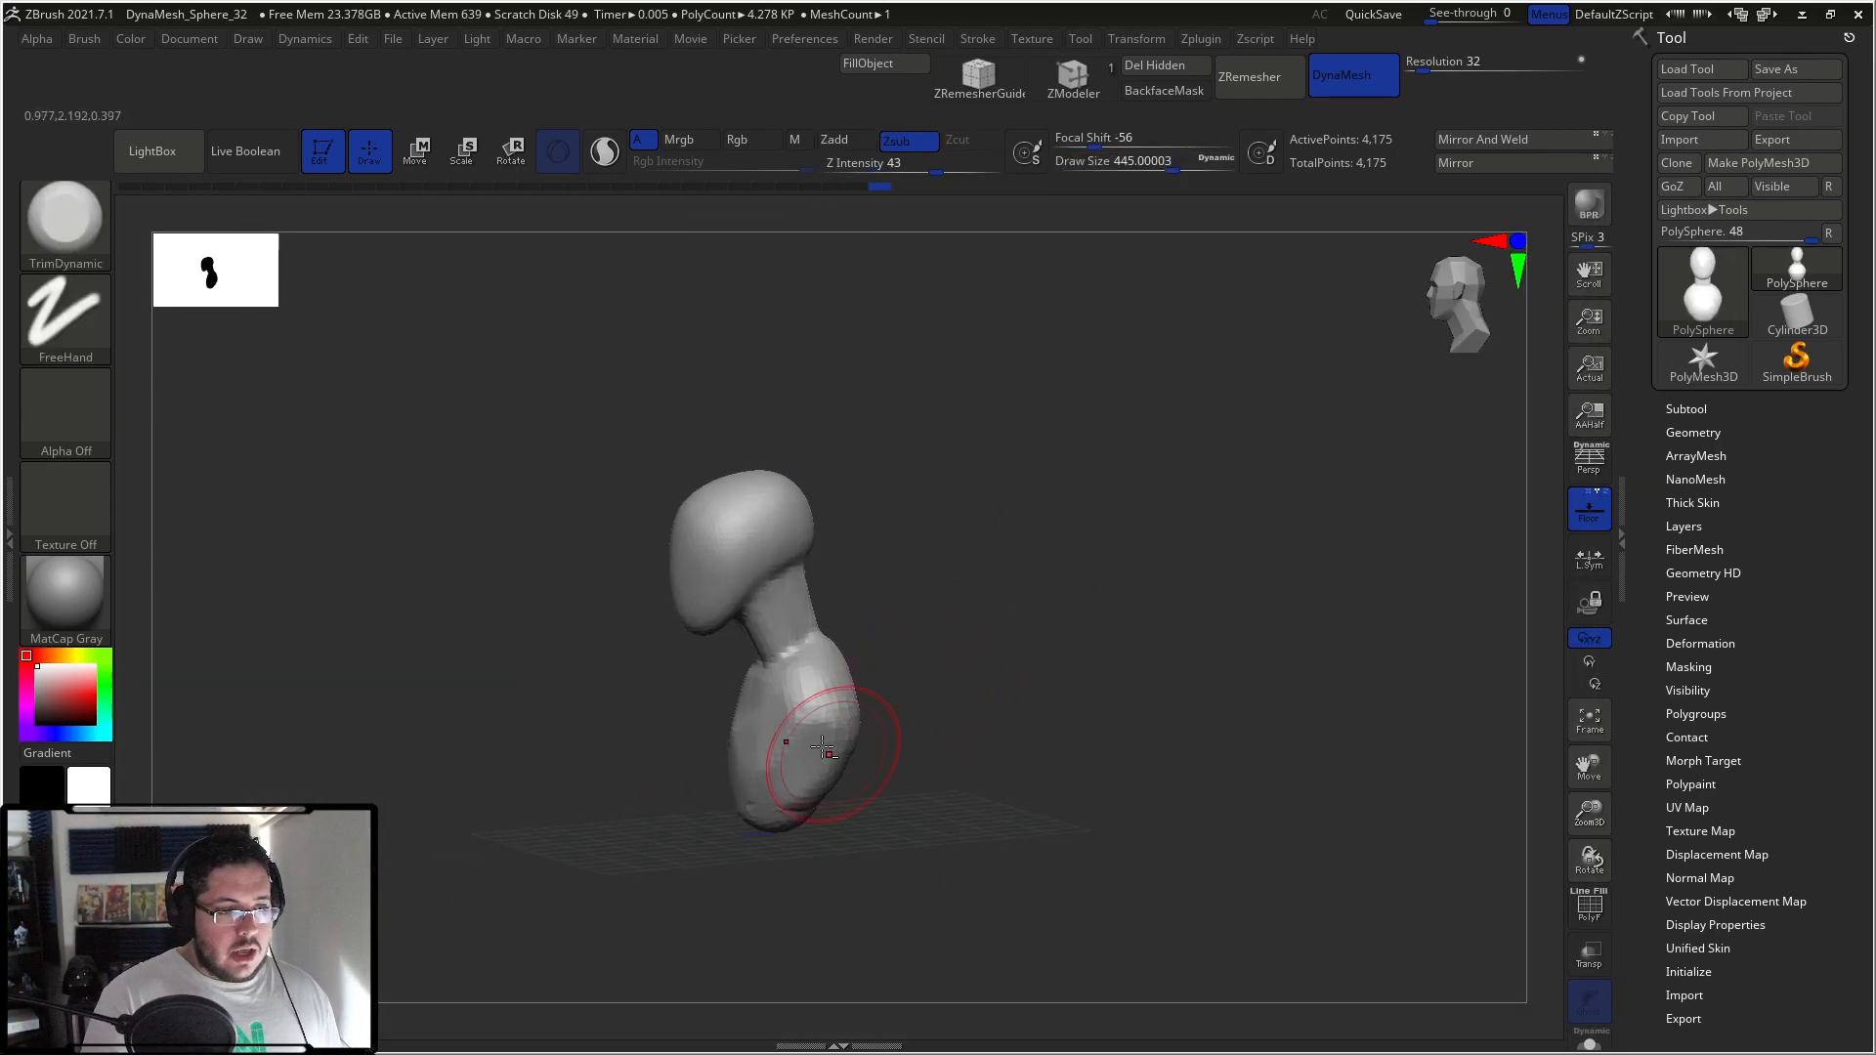
{"action": "left_click_drag", "start_coordinate": [904, 753], "coordinate": [971, 507]}
{"action": "left_click_drag", "start_coordinate": [1061, 649], "coordinate": [777, 628]}
{"action": "left_click_drag", "start_coordinate": [882, 692], "coordinate": [904, 706]}
{"action": "mouse_move", "coordinate": [977, 733]}
{"action": "left_mouse_down"}
{"action": "mouse_move", "coordinate": [1035, 737]}
{"action": "mouse_move", "coordinate": [1001, 737]}
{"action": "mouse_move", "coordinate": [992, 685]}
{"action": "left_mouse_up"}
Step: Stretch the torso downward and taper it with the Move brush at a draw size of about 602, and rebuild it with DynaMesh
{"action": "key", "text": "b"}
{"action": "key", "text": "m"}
{"action": "key", "text": "v"}
{"action": "key", "text": "space"}
{"action": "left_click_drag", "start_coordinate": [765, 782], "coordinate": [768, 904]}
{"action": "mouse_move", "coordinate": [772, 830]}
{"action": "left_mouse_down"}
{"action": "mouse_move", "coordinate": [821, 779]}
{"action": "mouse_move", "coordinate": [849, 796]}
{"action": "left_mouse_up"}
{"action": "left_click_drag", "start_coordinate": [982, 772], "coordinate": [846, 783]}
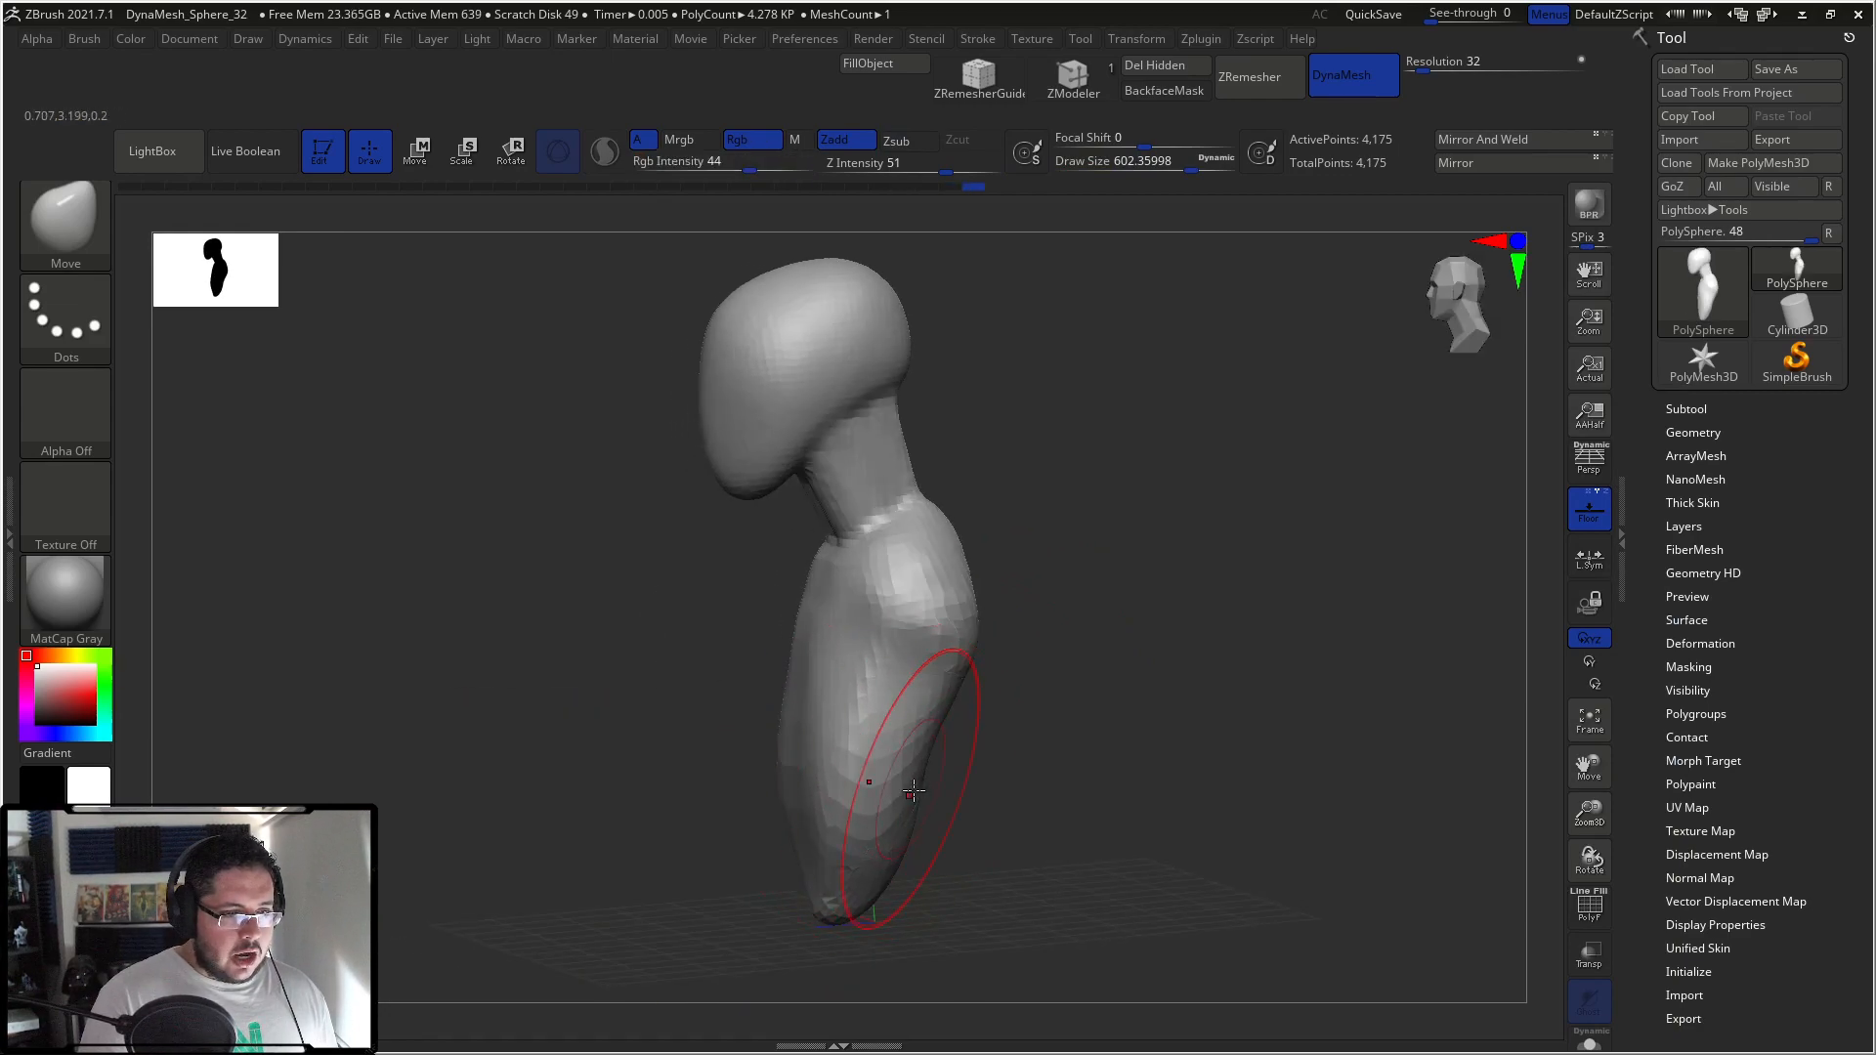
{"action": "mouse_move", "coordinate": [1017, 812]}
{"action": "left_mouse_down"}
{"action": "mouse_move", "coordinate": [909, 850]}
{"action": "mouse_move", "coordinate": [946, 909]}
{"action": "left_mouse_up"}
{"action": "mouse_move", "coordinate": [812, 821]}
{"action": "left_mouse_down"}
{"action": "mouse_move", "coordinate": [997, 822]}
{"action": "mouse_move", "coordinate": [850, 838]}
{"action": "mouse_move", "coordinate": [1055, 801]}
{"action": "left_mouse_up"}
{"action": "left_click_drag", "start_coordinate": [946, 700], "coordinate": [1016, 762], "text": "ctrl"}
{"action": "left_click_drag", "start_coordinate": [1036, 762], "coordinate": [904, 746]}
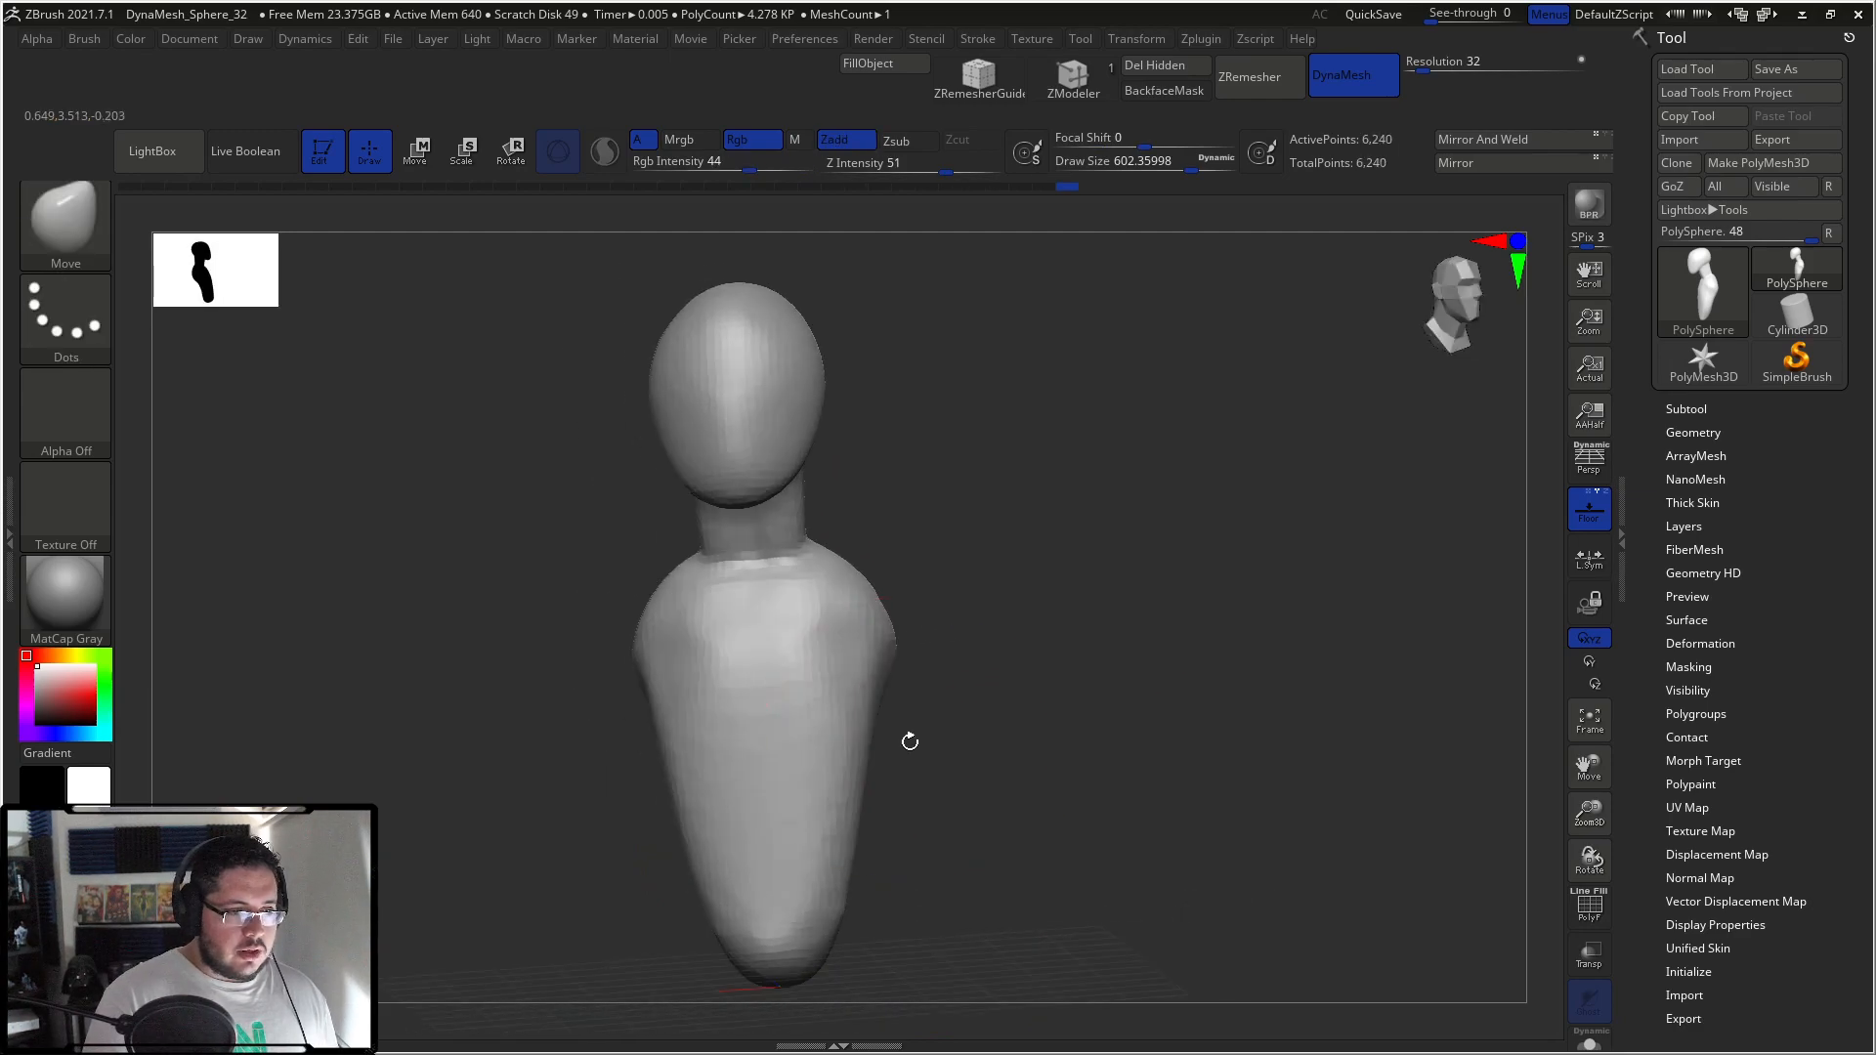
{"action": "left_click_drag", "start_coordinate": [1094, 733], "coordinate": [978, 725]}
{"action": "key", "text": "b"}
{"action": "key", "text": "s"}
{"action": "key", "text": "h"}
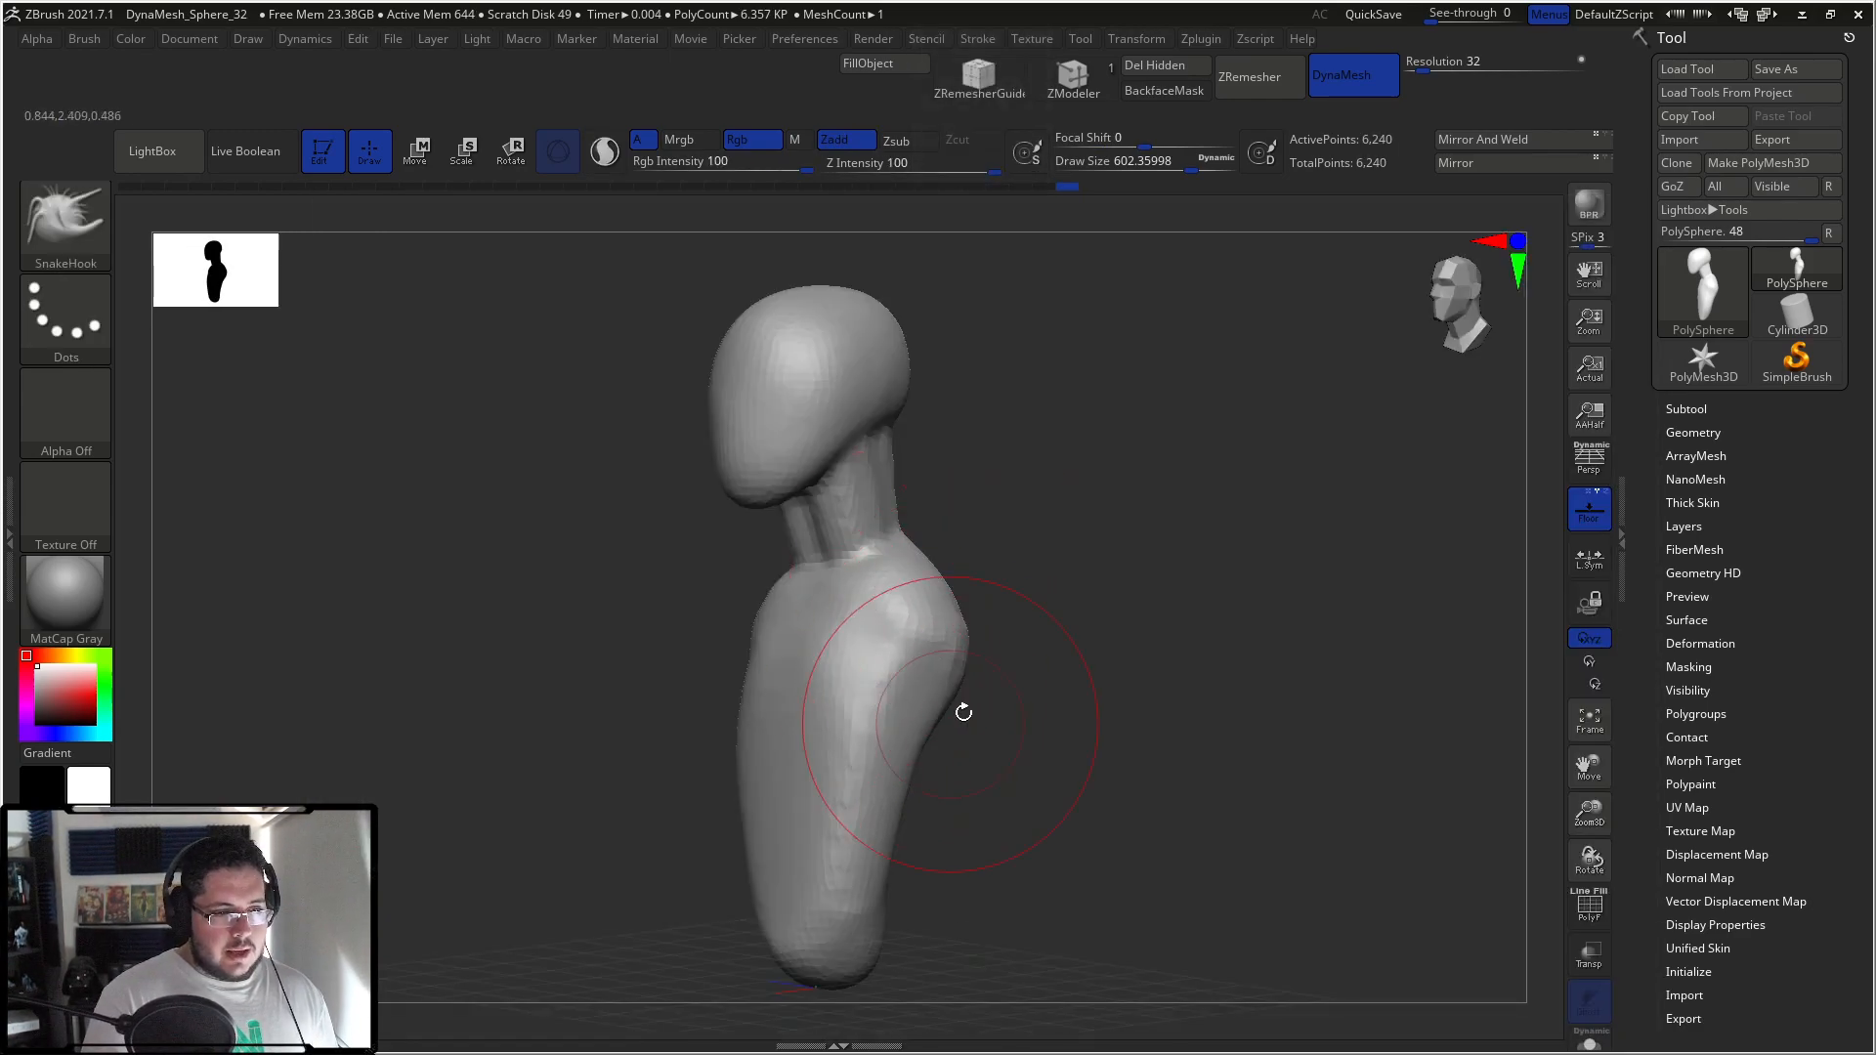
{"action": "key", "text": "s"}
{"action": "mouse_move", "coordinate": [983, 626]}
{"action": "left_mouse_down"}
{"action": "mouse_move", "coordinate": [914, 627]}
{"action": "mouse_move", "coordinate": [1060, 880]}
{"action": "left_mouse_up"}
{"action": "left_click_drag", "start_coordinate": [1083, 767], "coordinate": [1016, 777]}
{"action": "key", "text": "ctrl+z"}
{"action": "key", "text": "ctrl+z"}
Step: Mask everything except the shoulder areas at a draw size of about 286 and pull the shoulders outward with the gizmo
{"action": "key", "text": "s"}
{"action": "left_click_drag", "start_coordinate": [975, 640], "coordinate": [951, 641]}
{"action": "left_click", "coordinate": [1076, 678], "text": "ctrl"}
{"action": "mouse_move", "coordinate": [1076, 678]}
{"action": "left_mouse_down", "text": "shift"}
{"action": "mouse_move", "coordinate": [1017, 612]}
{"action": "mouse_move", "coordinate": [1064, 654]}
{"action": "left_mouse_up", "text": "shift"}
{"action": "key", "text": "w"}
{"action": "left_click_drag", "start_coordinate": [722, 562], "coordinate": [669, 562]}
{"action": "key", "text": "ctrl+z"}
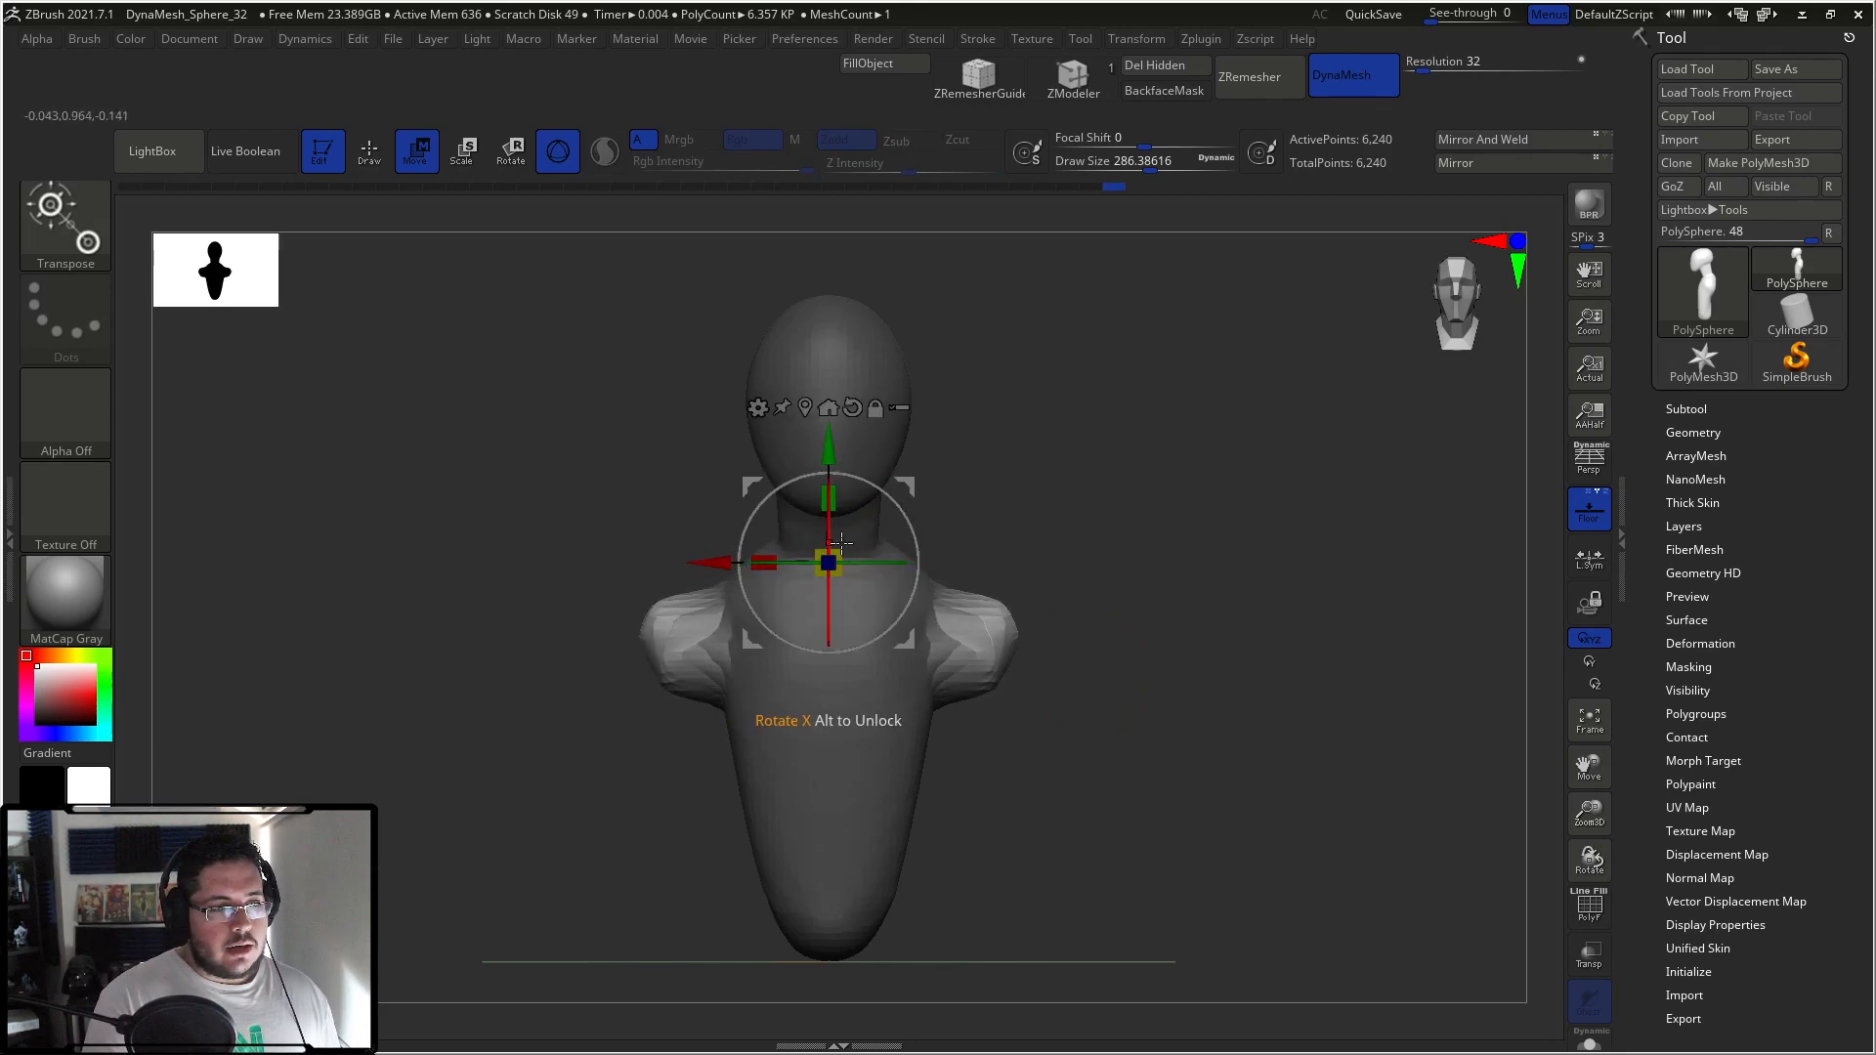
Step: Rebuild the bust with DynaMesh and pull the shoulder ends straight down with the gizmo to form long arms
{"action": "key", "text": "q"}
{"action": "left_click", "coordinate": [980, 410], "text": "ctrl"}
{"action": "mouse_move", "coordinate": [1097, 620]}
{"action": "left_mouse_down"}
{"action": "mouse_move", "coordinate": [955, 620]}
{"action": "mouse_move", "coordinate": [1068, 642]}
{"action": "mouse_move", "coordinate": [1036, 650]}
{"action": "mouse_move", "coordinate": [1016, 587]}
{"action": "left_mouse_up"}
{"action": "key", "text": "w"}
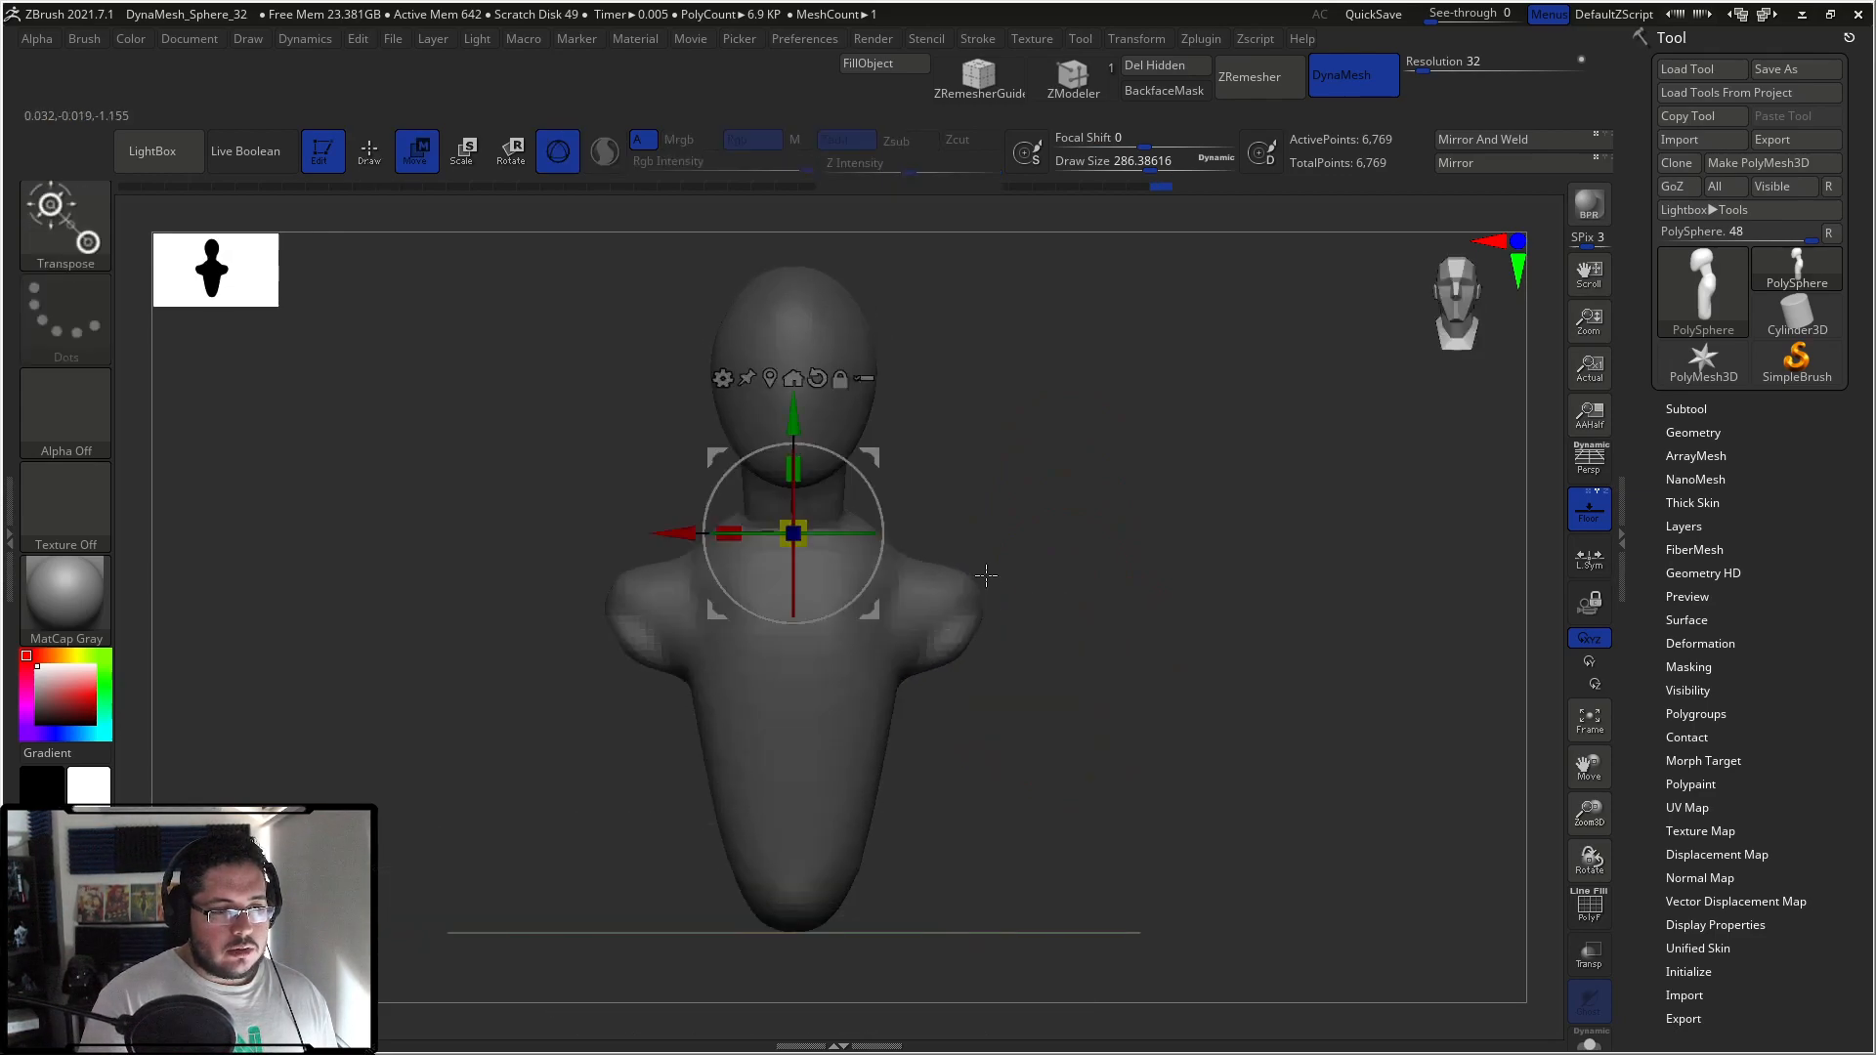
{"action": "left_click_drag", "start_coordinate": [778, 418], "coordinate": [778, 639], "text": "alt"}
{"action": "mouse_move", "coordinate": [1055, 616]}
{"action": "left_mouse_down", "text": "shift"}
{"action": "mouse_move", "coordinate": [935, 615]}
{"action": "mouse_move", "coordinate": [1079, 589]}
{"action": "left_mouse_up", "text": "shift"}
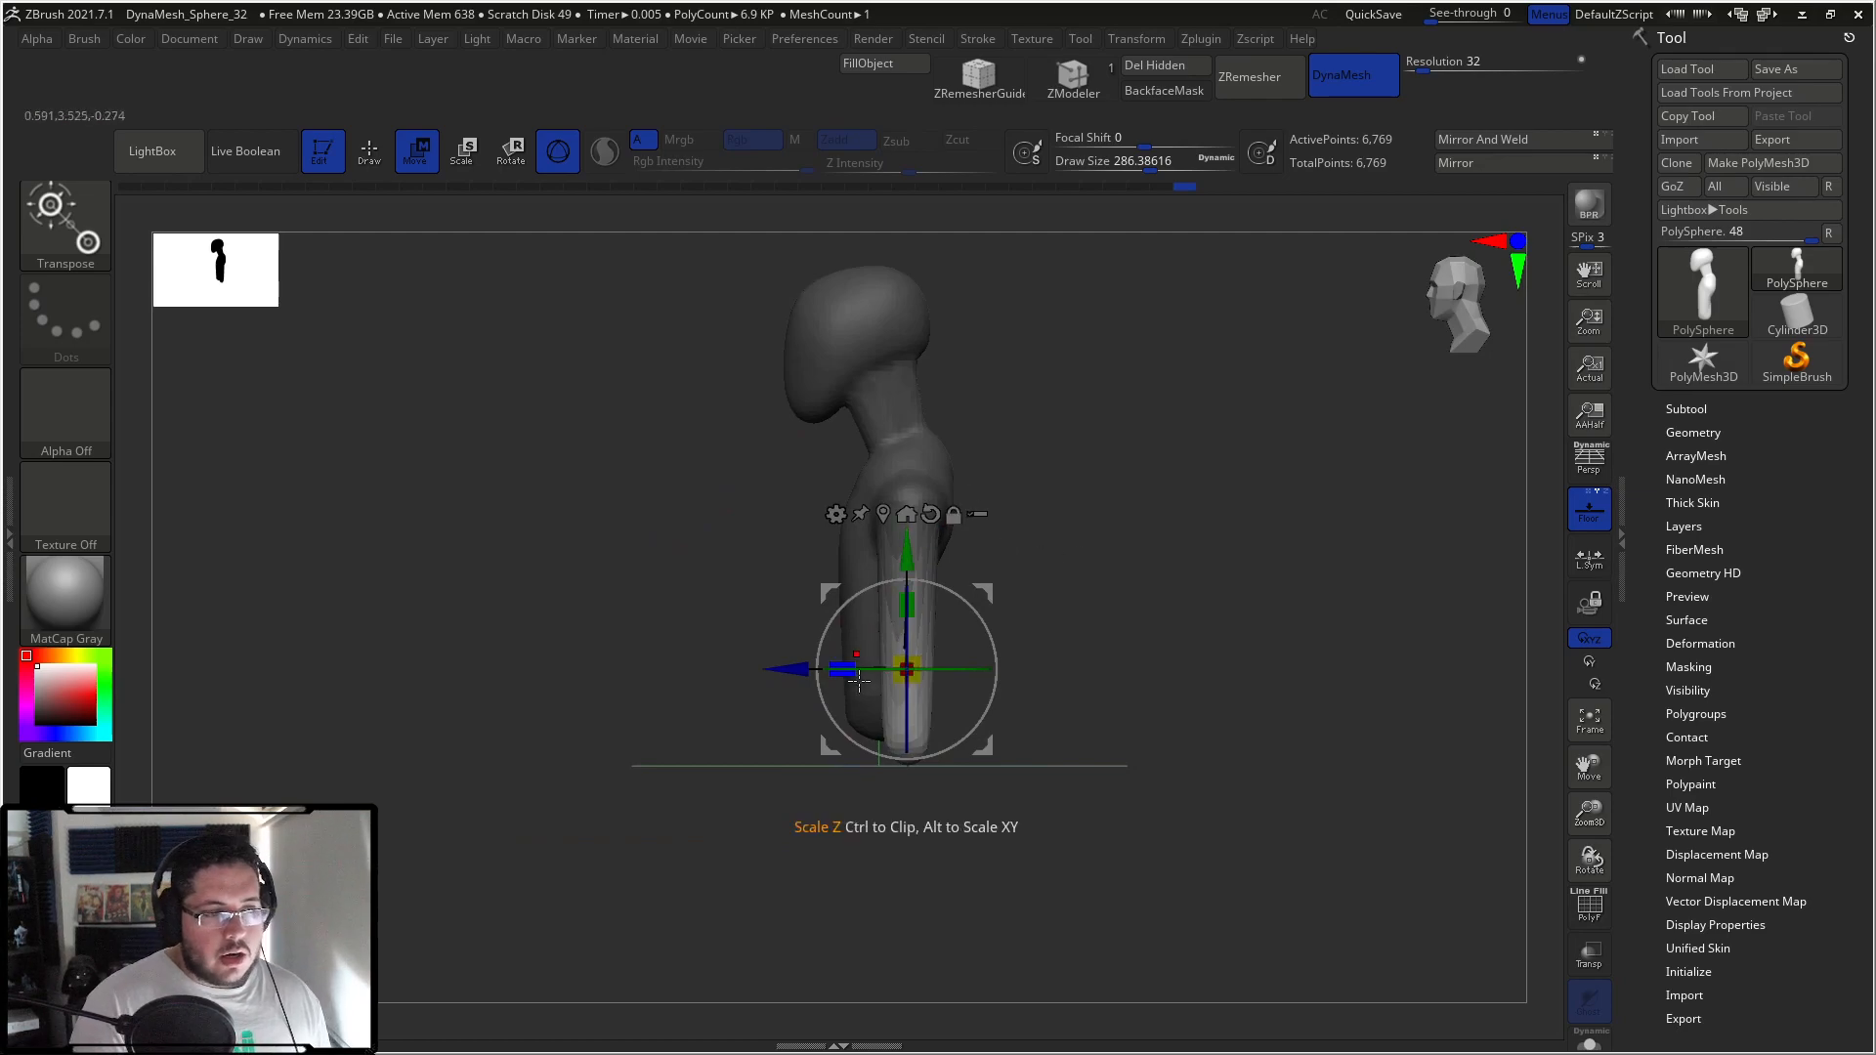
Step: Undo the last gizmo adjustments at the shoulders and rebuild the bust with its lowered arms through DynaMesh
{"action": "left_click_drag", "start_coordinate": [908, 553], "coordinate": [909, 383]}
{"action": "mouse_move", "coordinate": [997, 494]}
{"action": "left_mouse_down"}
{"action": "mouse_move", "coordinate": [1034, 469]}
{"action": "mouse_move", "coordinate": [1067, 508]}
{"action": "left_mouse_up"}
{"action": "key", "text": "ctrl+z"}
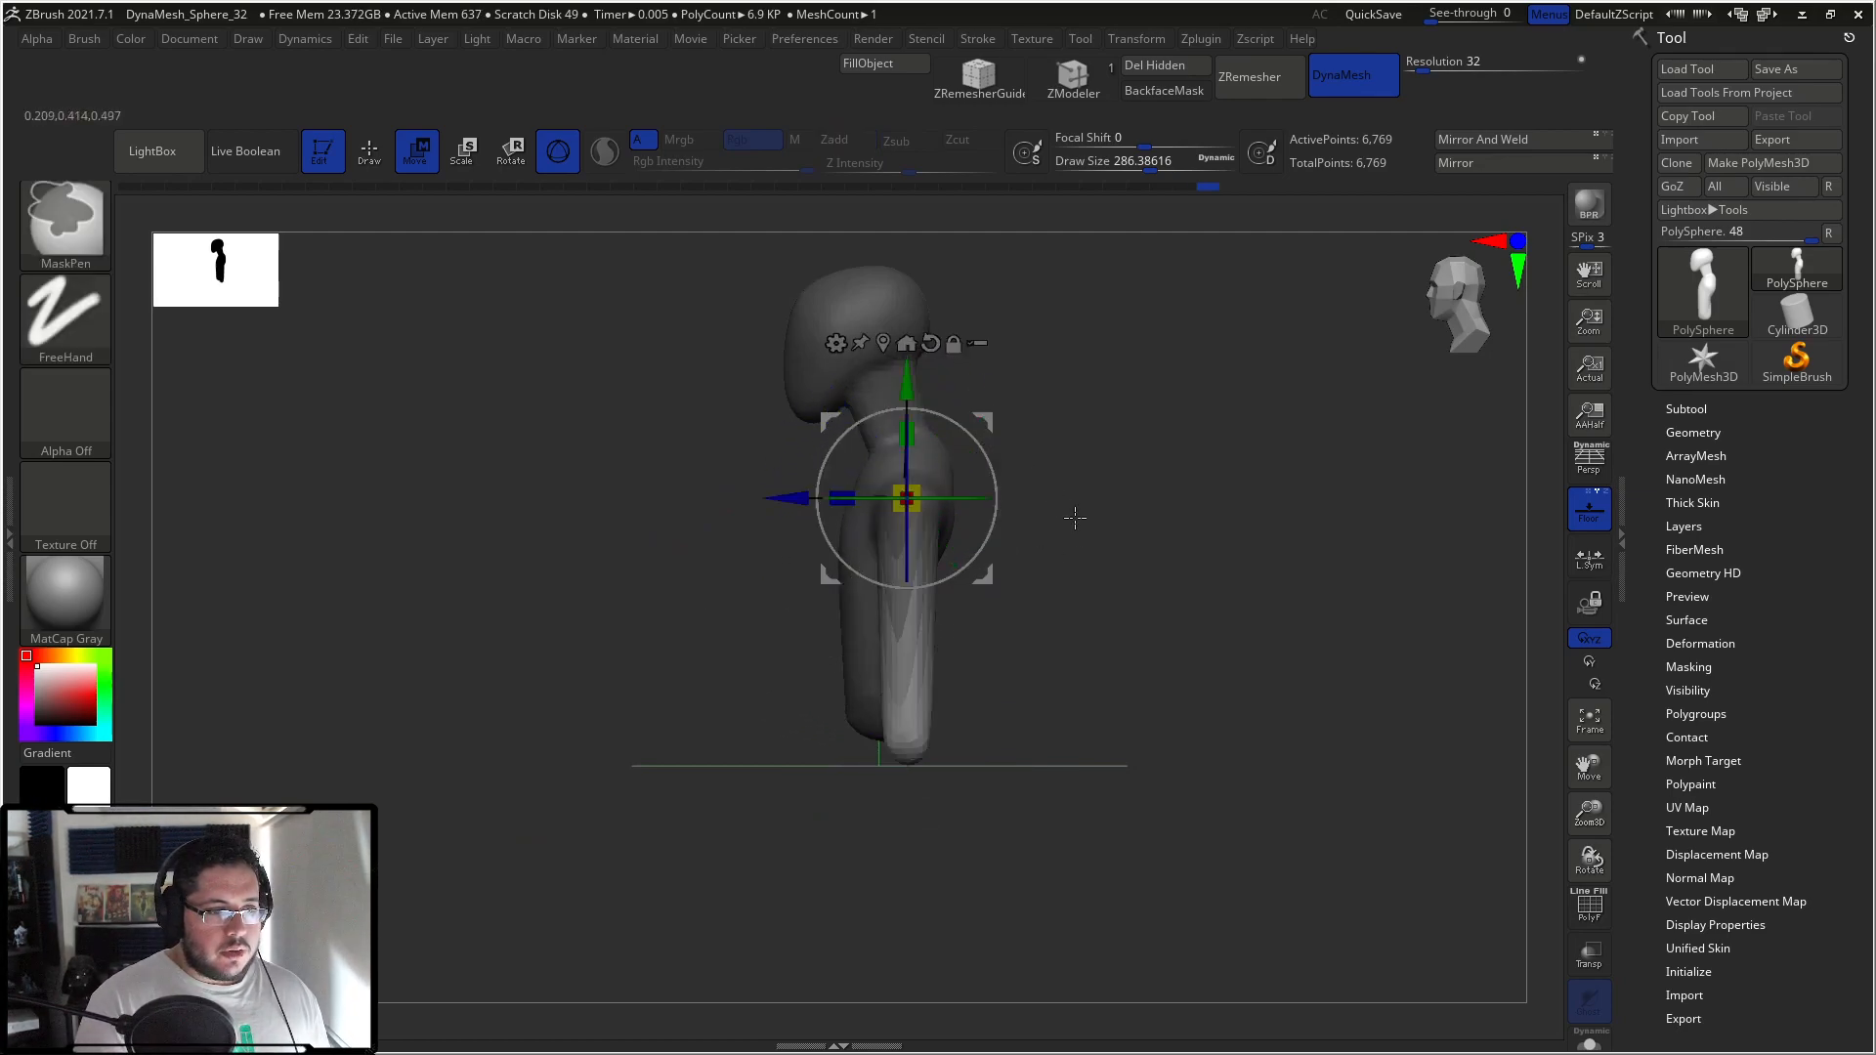
{"action": "key", "text": "ctrl+z"}
{"action": "key", "text": "q"}
{"action": "mouse_move", "coordinate": [1109, 619]}
{"action": "left_mouse_down"}
{"action": "mouse_move", "coordinate": [1034, 670]}
{"action": "mouse_move", "coordinate": [1043, 578]}
{"action": "mouse_move", "coordinate": [1018, 718]}
{"action": "mouse_move", "coordinate": [1019, 495]}
{"action": "left_mouse_up"}
{"action": "mouse_move", "coordinate": [1060, 694]}
{"action": "left_mouse_down", "text": "ctrl"}
{"action": "mouse_move", "coordinate": [1182, 595]}
{"action": "mouse_move", "coordinate": [1140, 537]}
{"action": "mouse_move", "coordinate": [885, 599]}
{"action": "mouse_move", "coordinate": [1004, 499]}
{"action": "left_mouse_up", "text": "ctrl"}
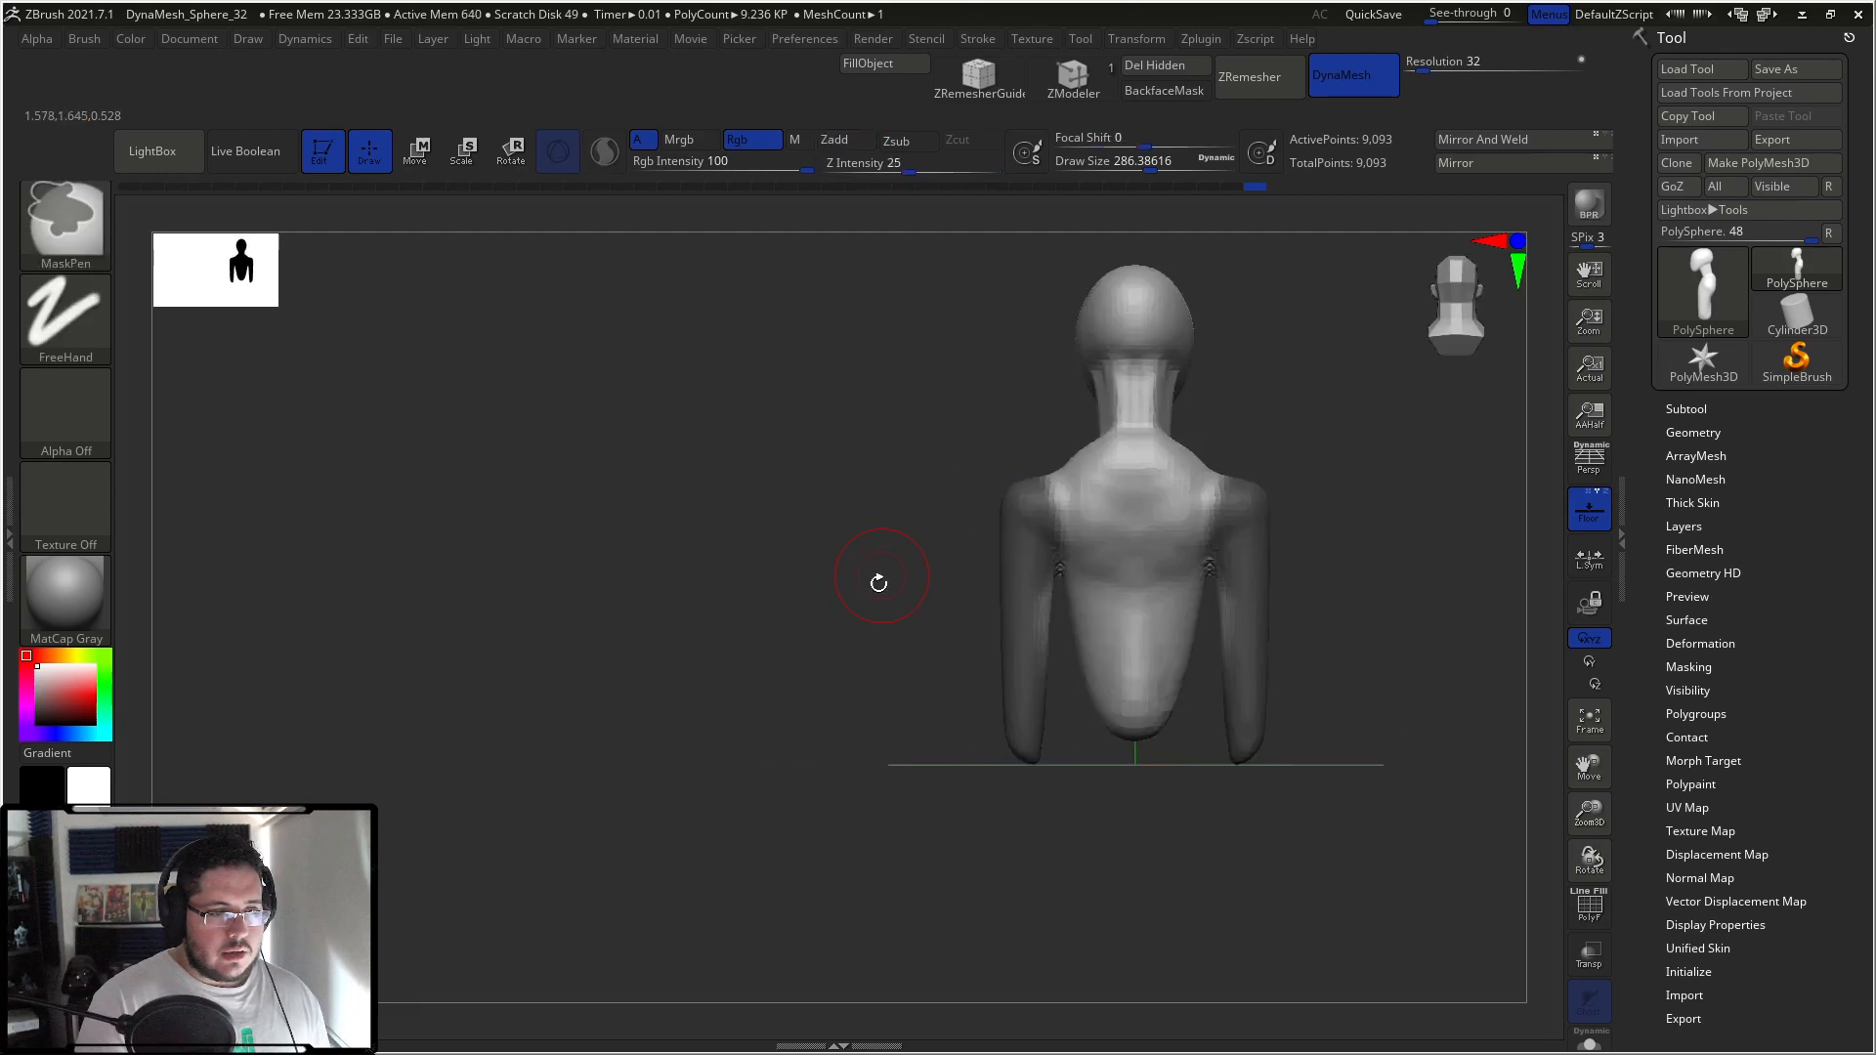
Step: Mask the head and torso and swing the arms forward to horizontal with the gizmo
{"action": "left_click_drag", "start_coordinate": [880, 567], "coordinate": [988, 544], "text": "shift"}
{"action": "key", "text": "w"}
{"action": "left_click", "coordinate": [1124, 450], "text": "ctrl"}
{"action": "left_click_drag", "start_coordinate": [1041, 416], "coordinate": [1117, 545]}
{"action": "key", "text": "q"}
{"action": "left_click", "coordinate": [1081, 620], "text": "ctrl"}
{"action": "mouse_move", "coordinate": [1081, 619]}
{"action": "left_mouse_down"}
{"action": "mouse_move", "coordinate": [1189, 683]}
{"action": "mouse_move", "coordinate": [1206, 641]}
{"action": "mouse_move", "coordinate": [1109, 605]}
{"action": "mouse_move", "coordinate": [1007, 601]}
{"action": "left_mouse_up"}
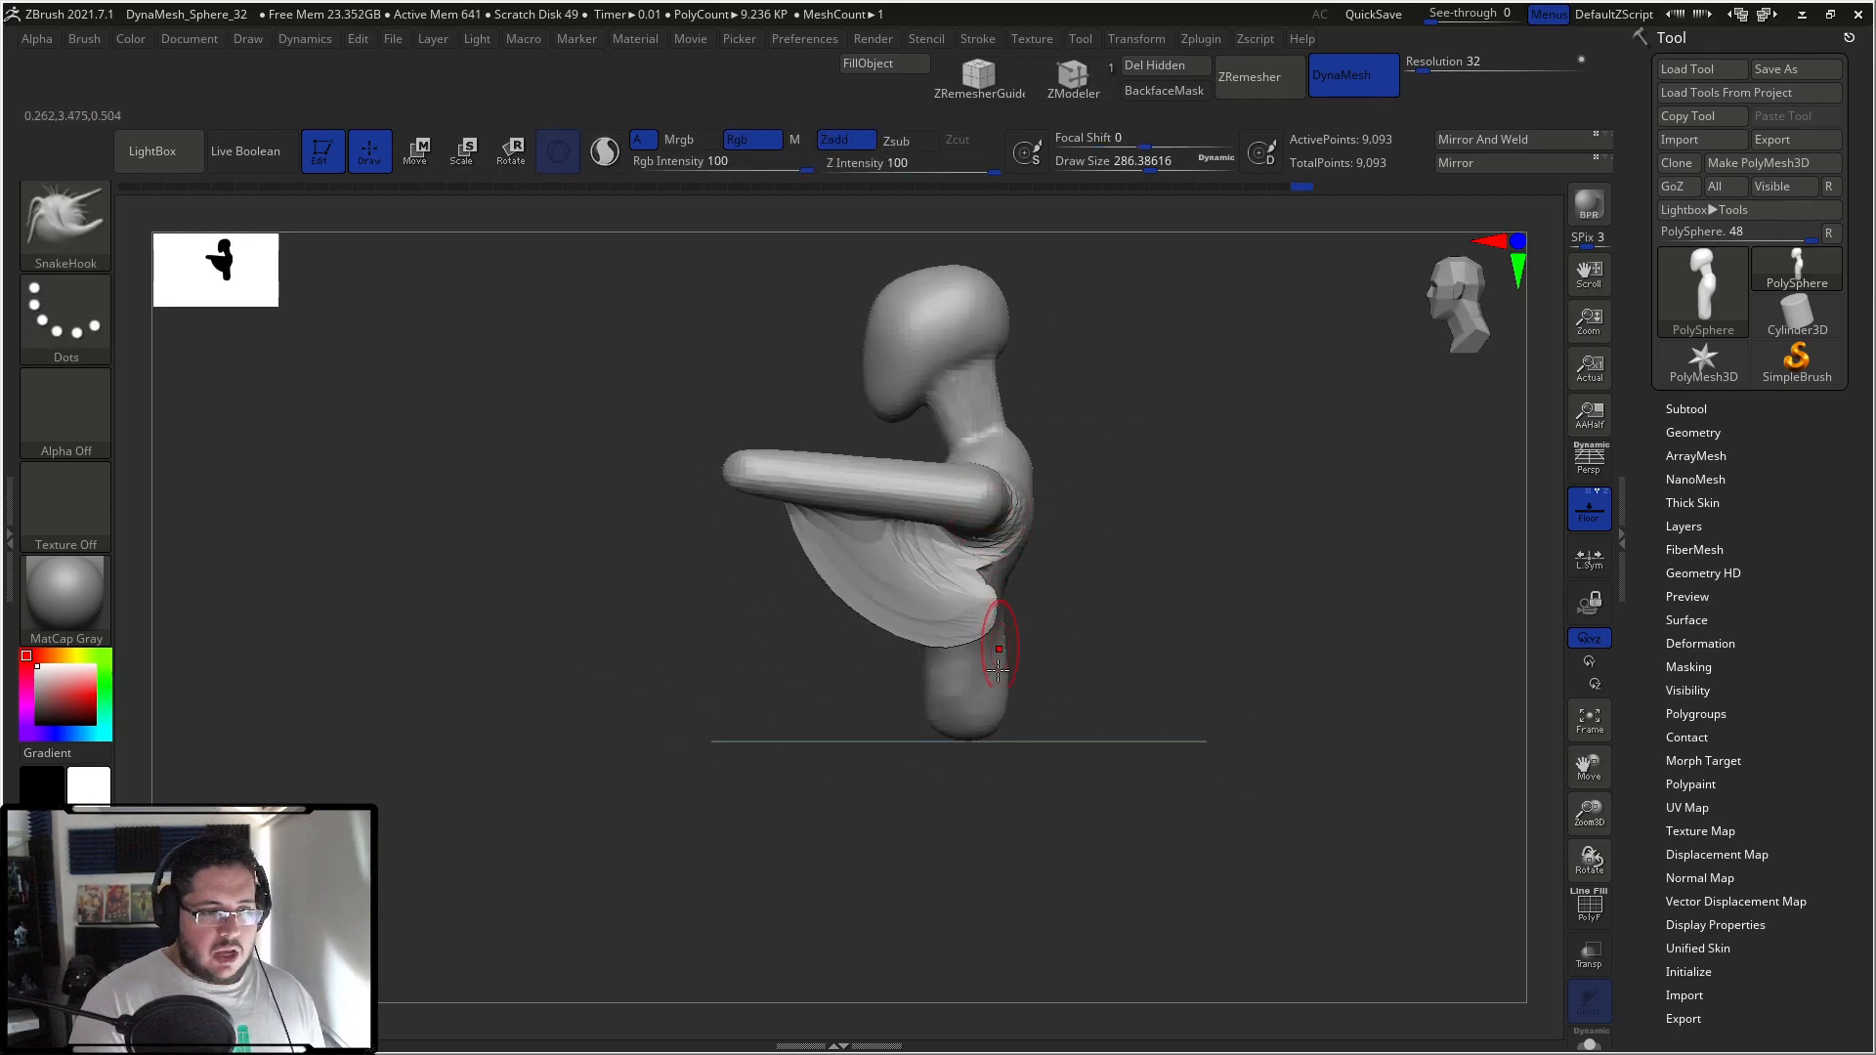
Step: Hide the stretched webbing between the arms and the torso
{"action": "left_click_drag", "start_coordinate": [793, 719], "coordinate": [927, 715], "text": "ctrl+shift"}
{"action": "left_click_drag", "start_coordinate": [1075, 704], "coordinate": [1099, 569]}
{"action": "left_click_drag", "start_coordinate": [1065, 674], "coordinate": [1065, 675], "text": "ctrl+alt+shift"}
{"action": "mouse_move", "coordinate": [1105, 684]}
{"action": "left_mouse_down"}
{"action": "mouse_move", "coordinate": [1248, 662]}
{"action": "mouse_move", "coordinate": [1271, 626]}
{"action": "left_mouse_up"}
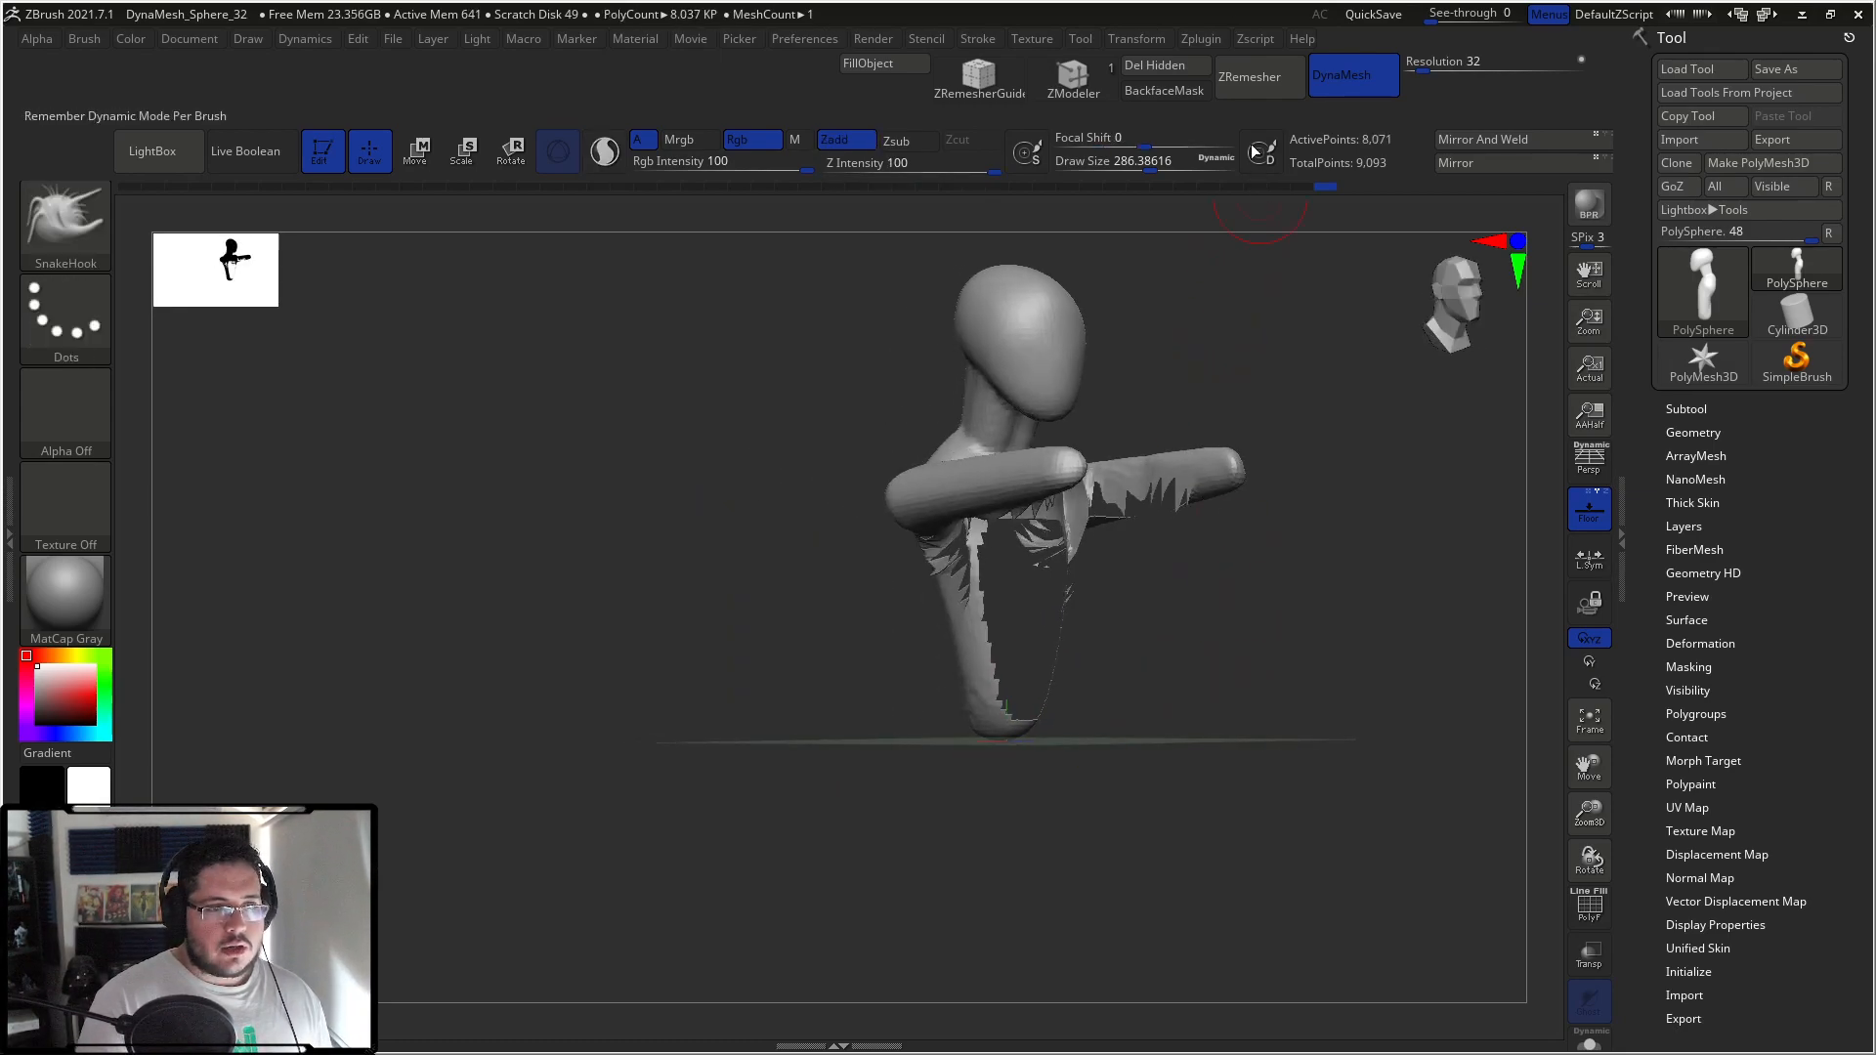
Step: Delete the hidden webbing and repair the armpits with DynaMesh and smoothing at a draw size of about 286
{"action": "left_click", "coordinate": [1169, 64]}
{"action": "mouse_move", "coordinate": [1314, 421]}
{"action": "left_mouse_down", "text": "ctrl"}
{"action": "mouse_move", "coordinate": [1320, 502]}
{"action": "mouse_move", "coordinate": [1026, 544]}
{"action": "left_mouse_up", "text": "ctrl"}
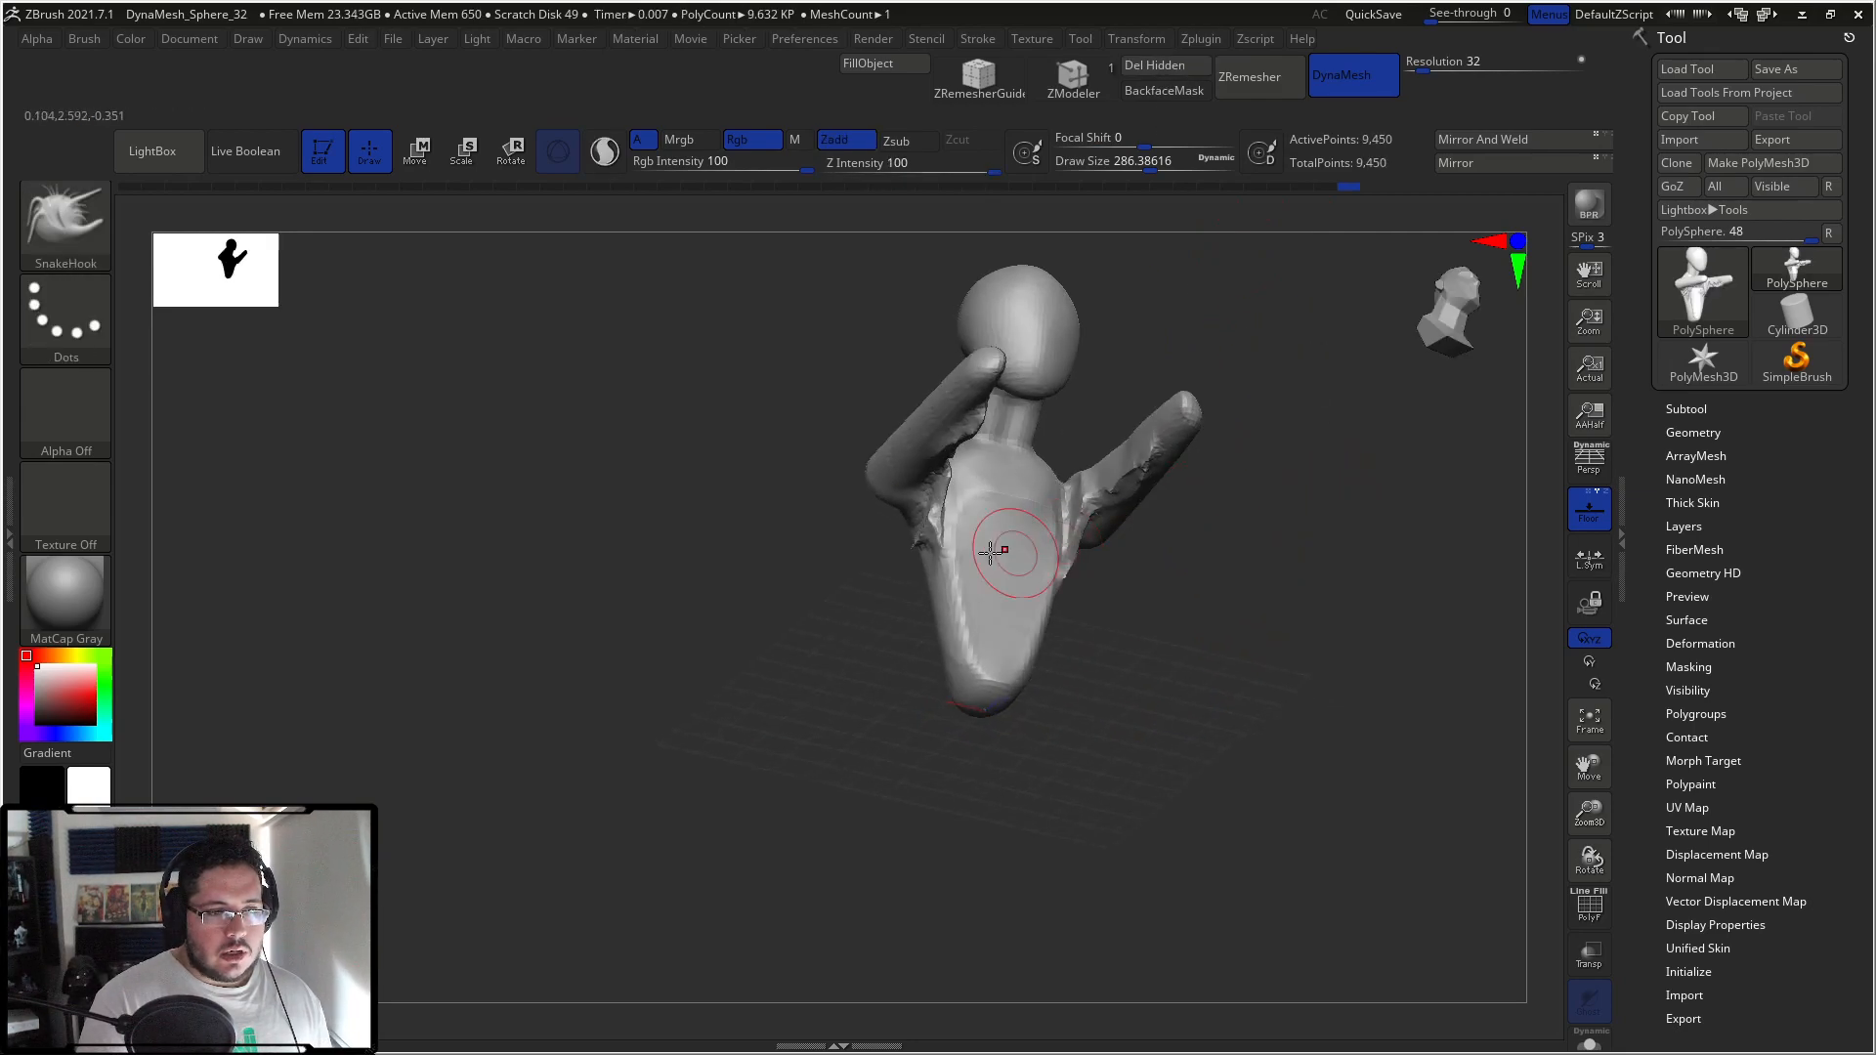
{"action": "key", "text": "shift"}
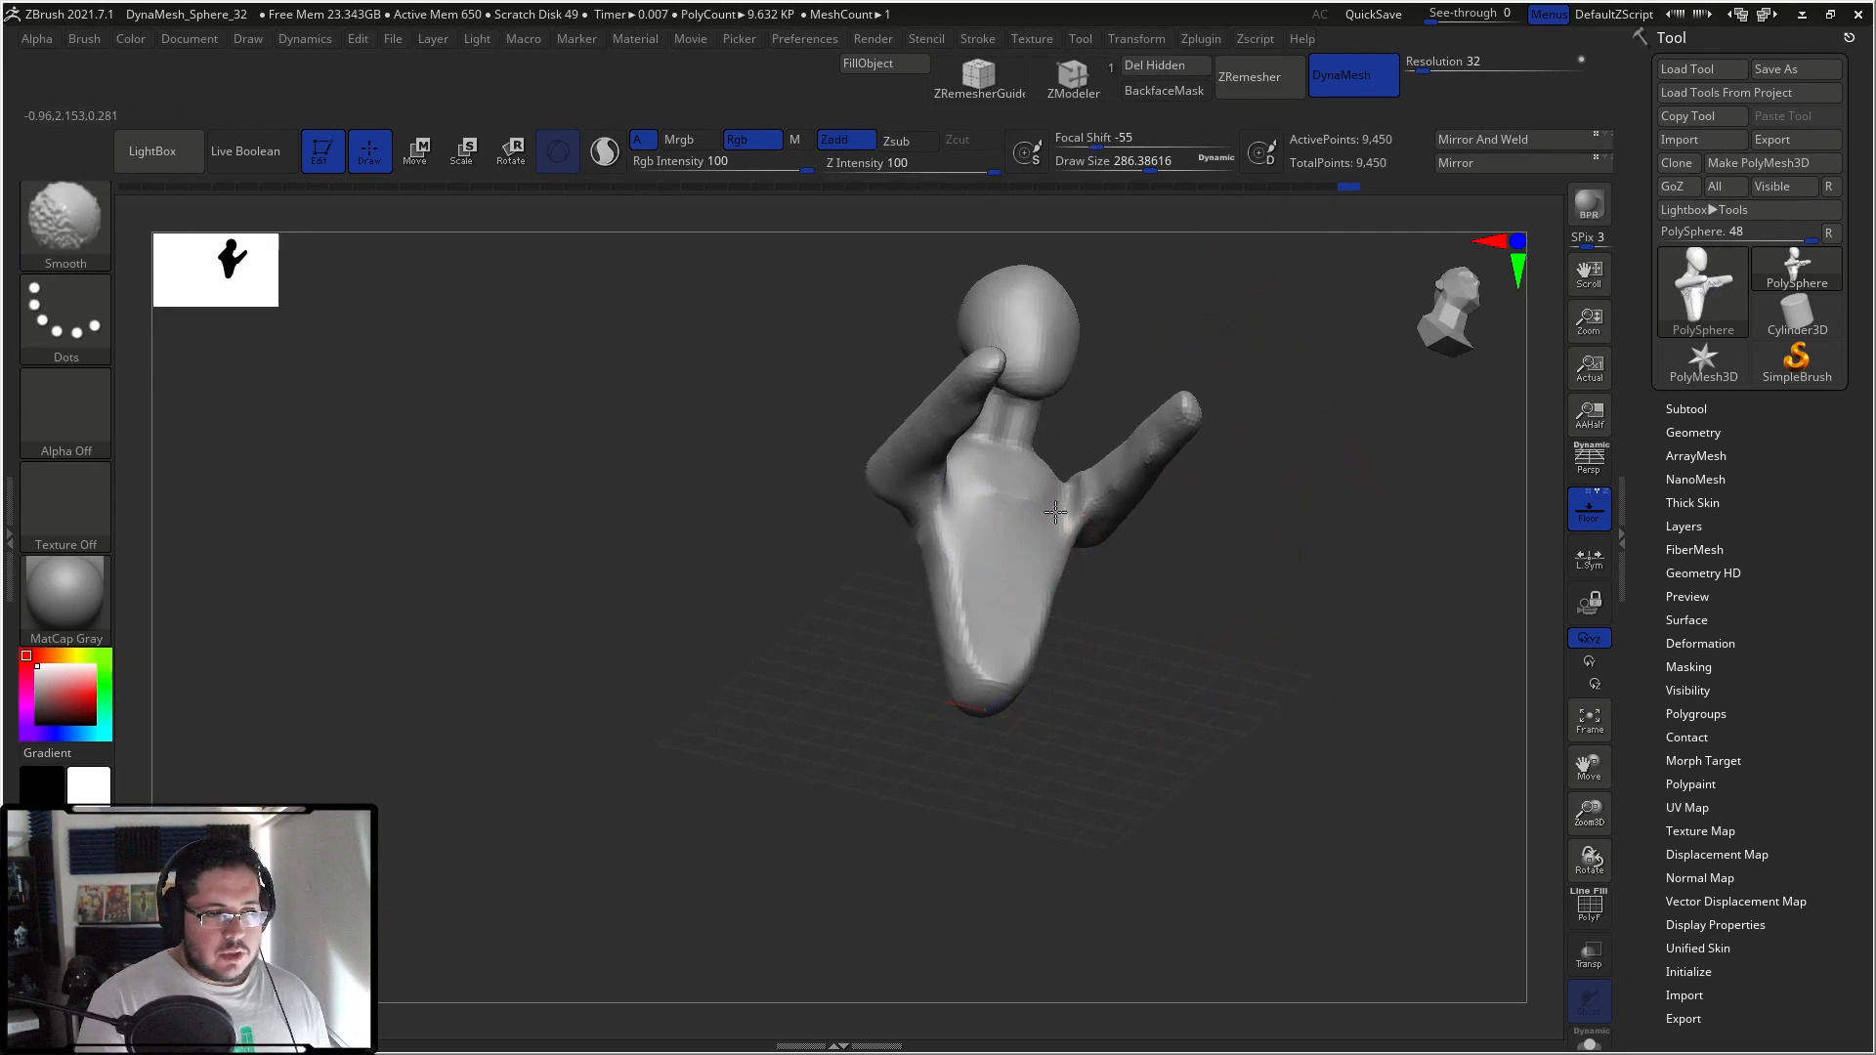
{"action": "mouse_move", "coordinate": [1007, 544]}
{"action": "left_mouse_down"}
{"action": "mouse_move", "coordinate": [1110, 377]}
{"action": "mouse_move", "coordinate": [1046, 557]}
{"action": "left_mouse_up"}
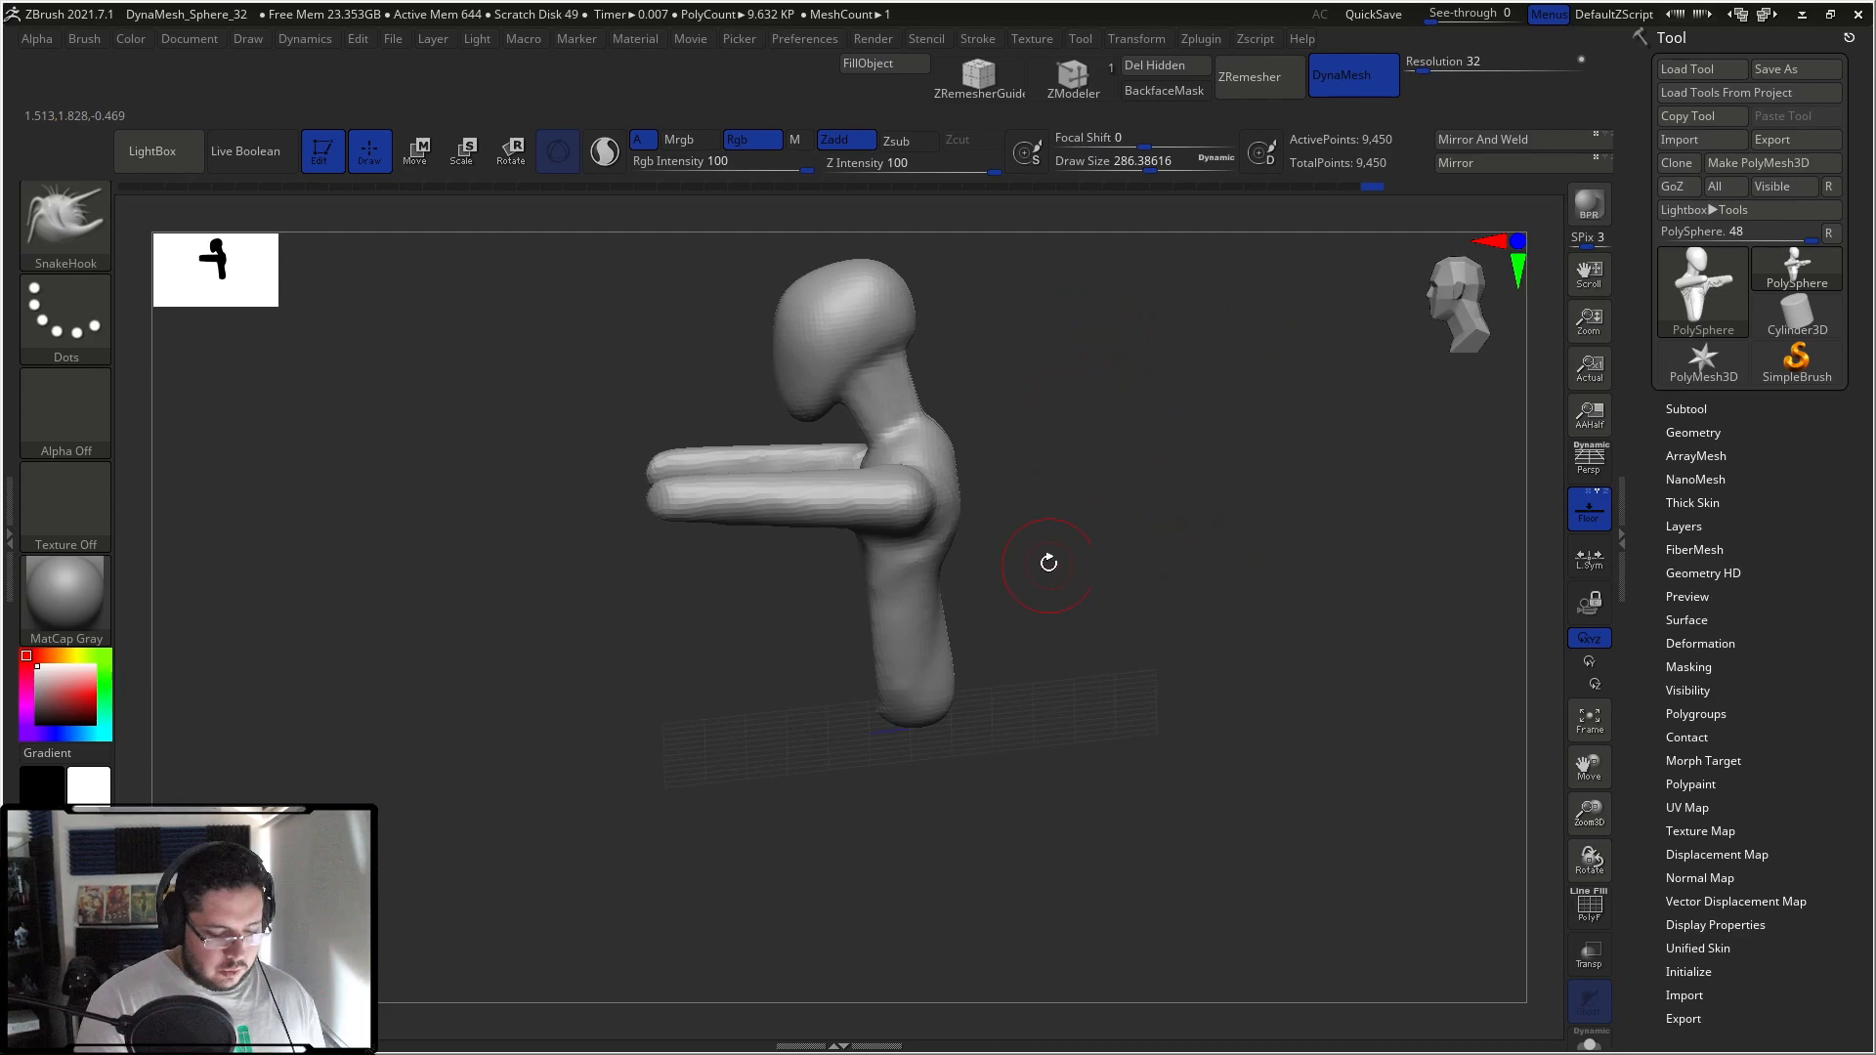
{"action": "key", "text": "b"}
{"action": "key", "text": "m"}
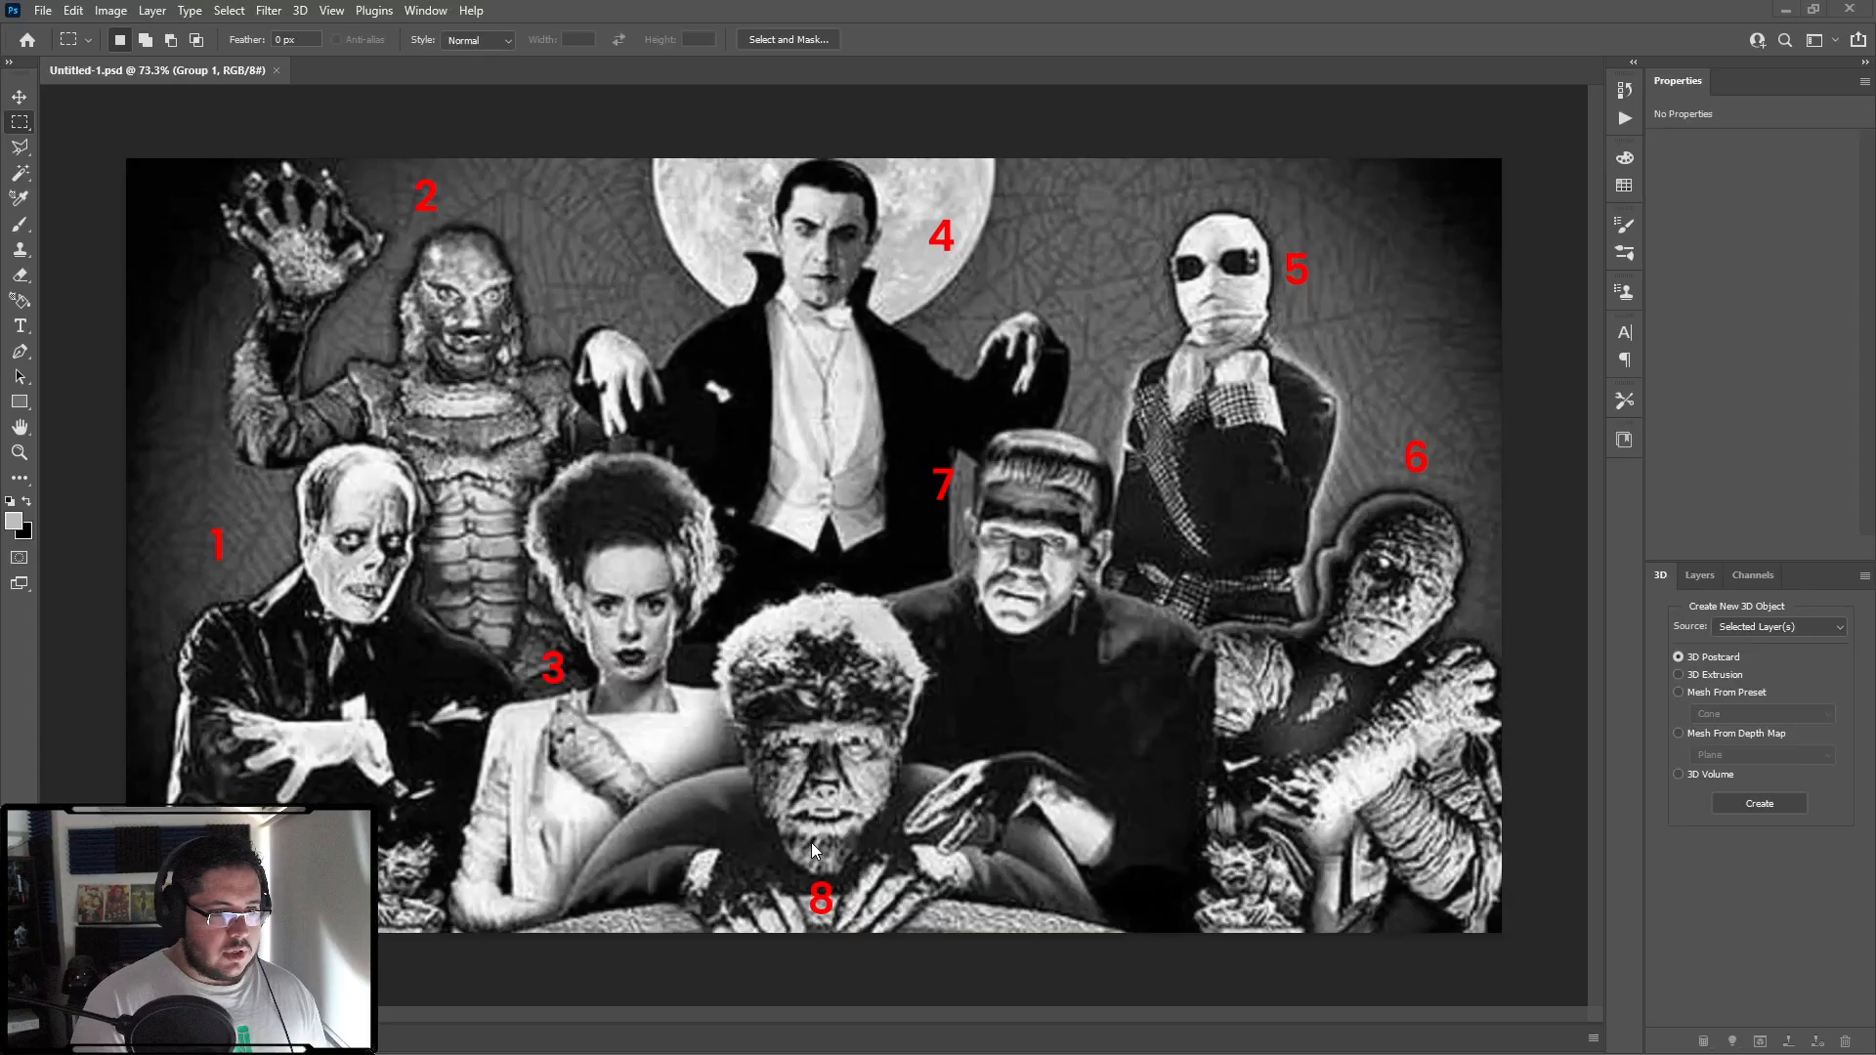
{"action": "key", "text": "l"}
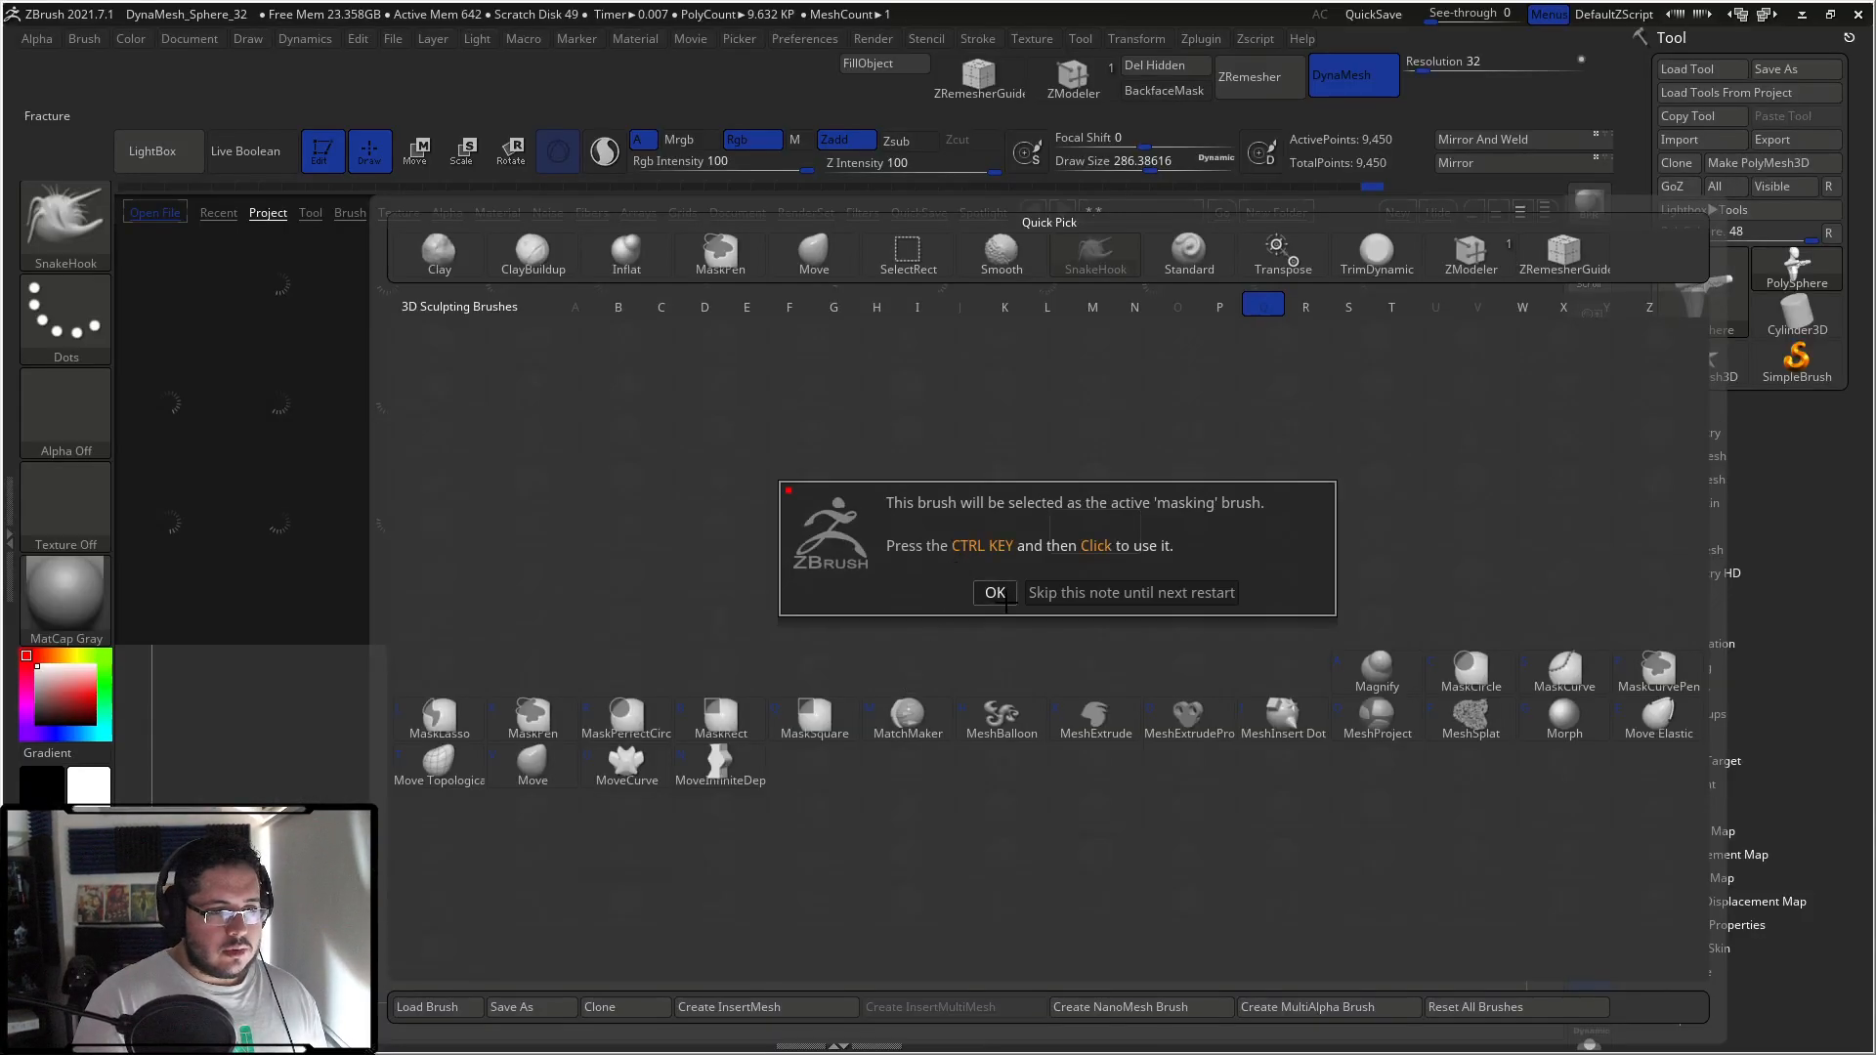
{"action": "left_click", "coordinate": [1005, 598]}
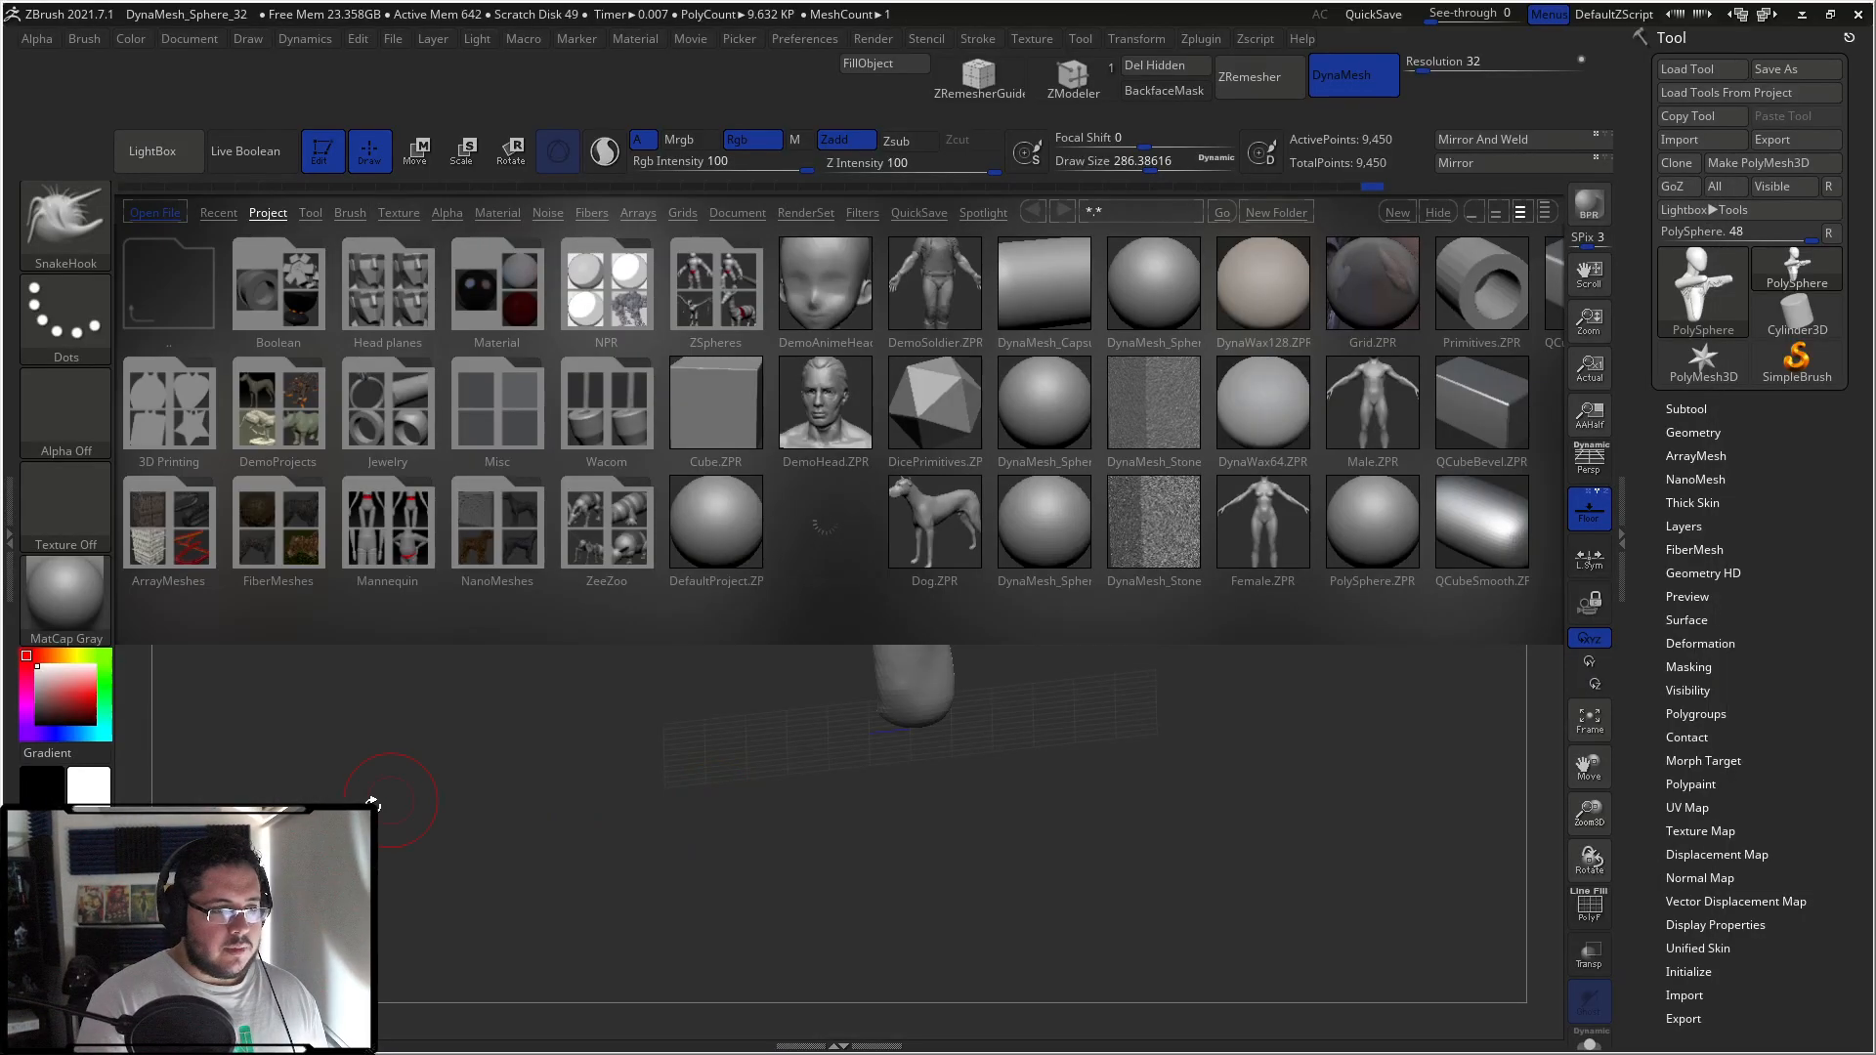
Step: Lengthen the forearms and bend the arms at the elbows with the Move brush at a draw size of about 593
{"action": "mouse_move", "coordinate": [949, 656]}
{"action": "left_mouse_down"}
{"action": "mouse_move", "coordinate": [1143, 603]}
{"action": "mouse_move", "coordinate": [1110, 616]}
{"action": "left_mouse_up"}
{"action": "key", "text": "b"}
{"action": "key", "text": "m"}
{"action": "key", "text": "v"}
{"action": "key", "text": "space"}
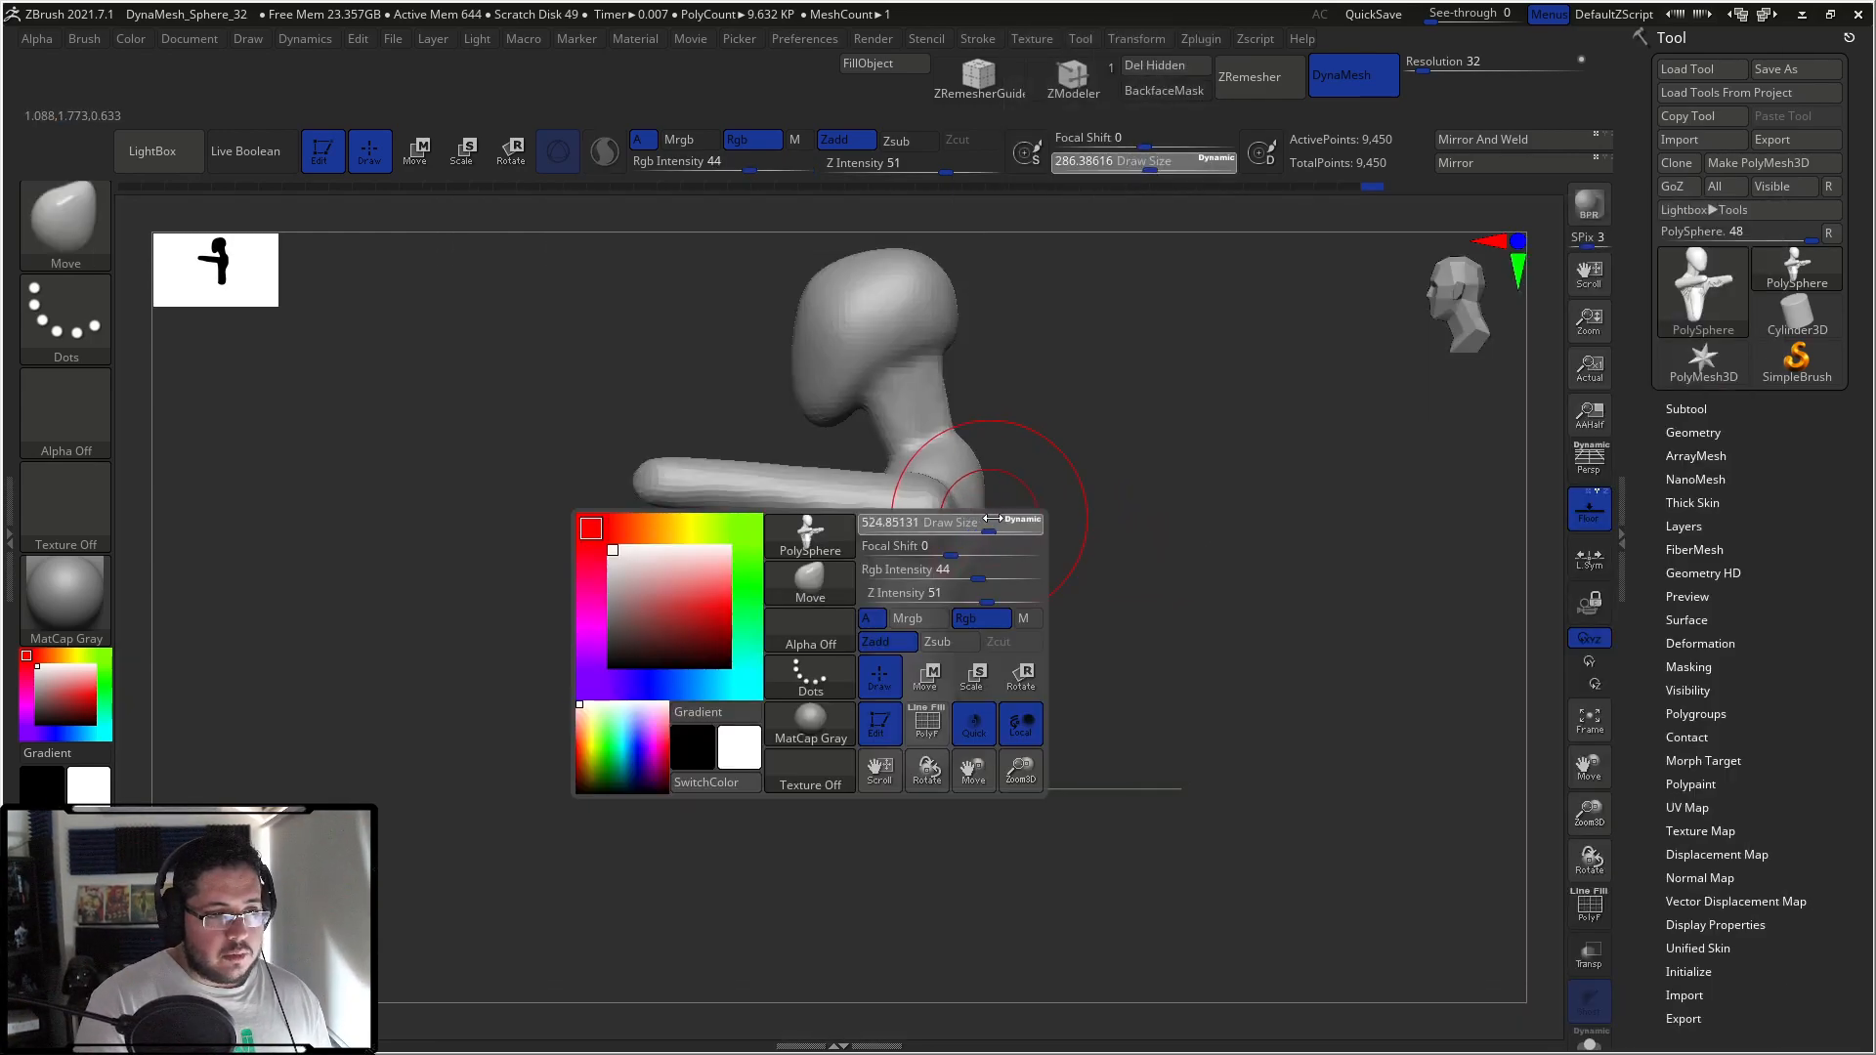
{"action": "mouse_move", "coordinate": [929, 469]}
{"action": "right_mouse_down"}
{"action": "mouse_move", "coordinate": [956, 516]}
{"action": "mouse_move", "coordinate": [930, 485]}
{"action": "mouse_move", "coordinate": [968, 464]}
{"action": "right_mouse_up"}
{"action": "right_click_drag", "start_coordinate": [789, 482], "coordinate": [965, 407]}
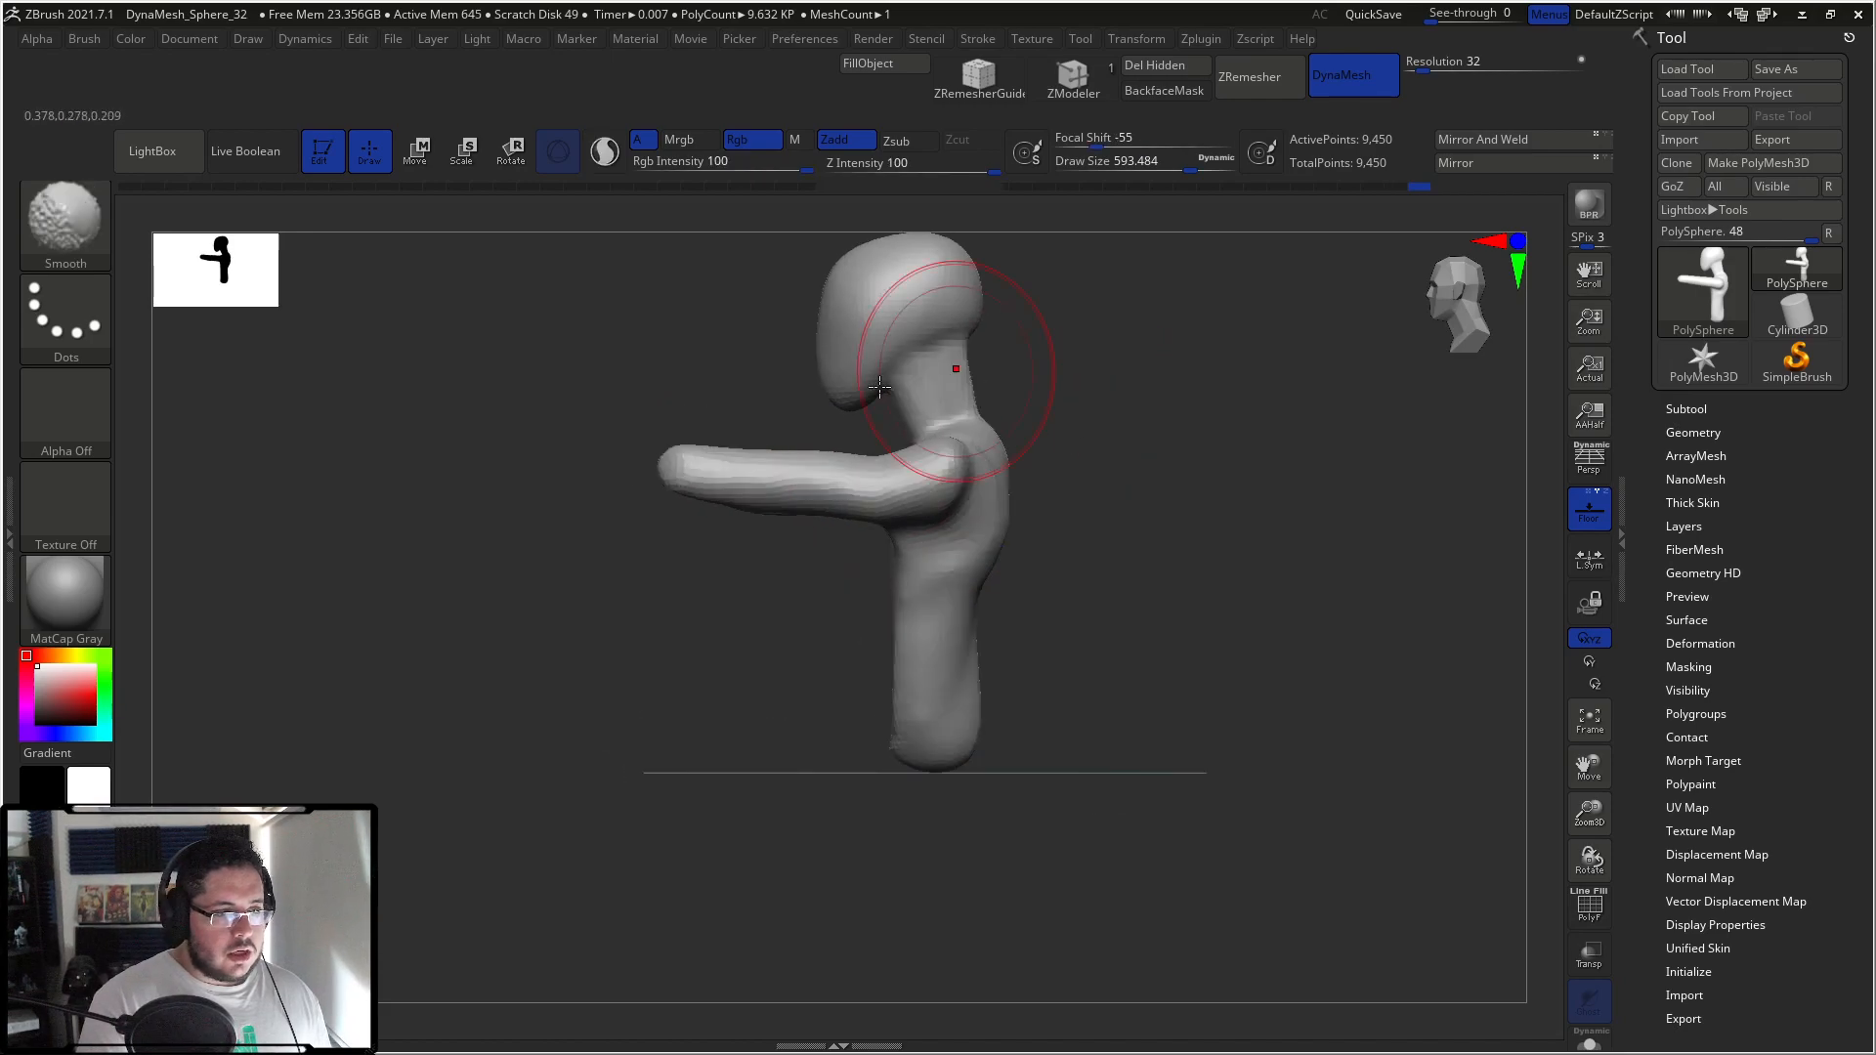
{"action": "left_click_drag", "start_coordinate": [657, 457], "coordinate": [525, 458]}
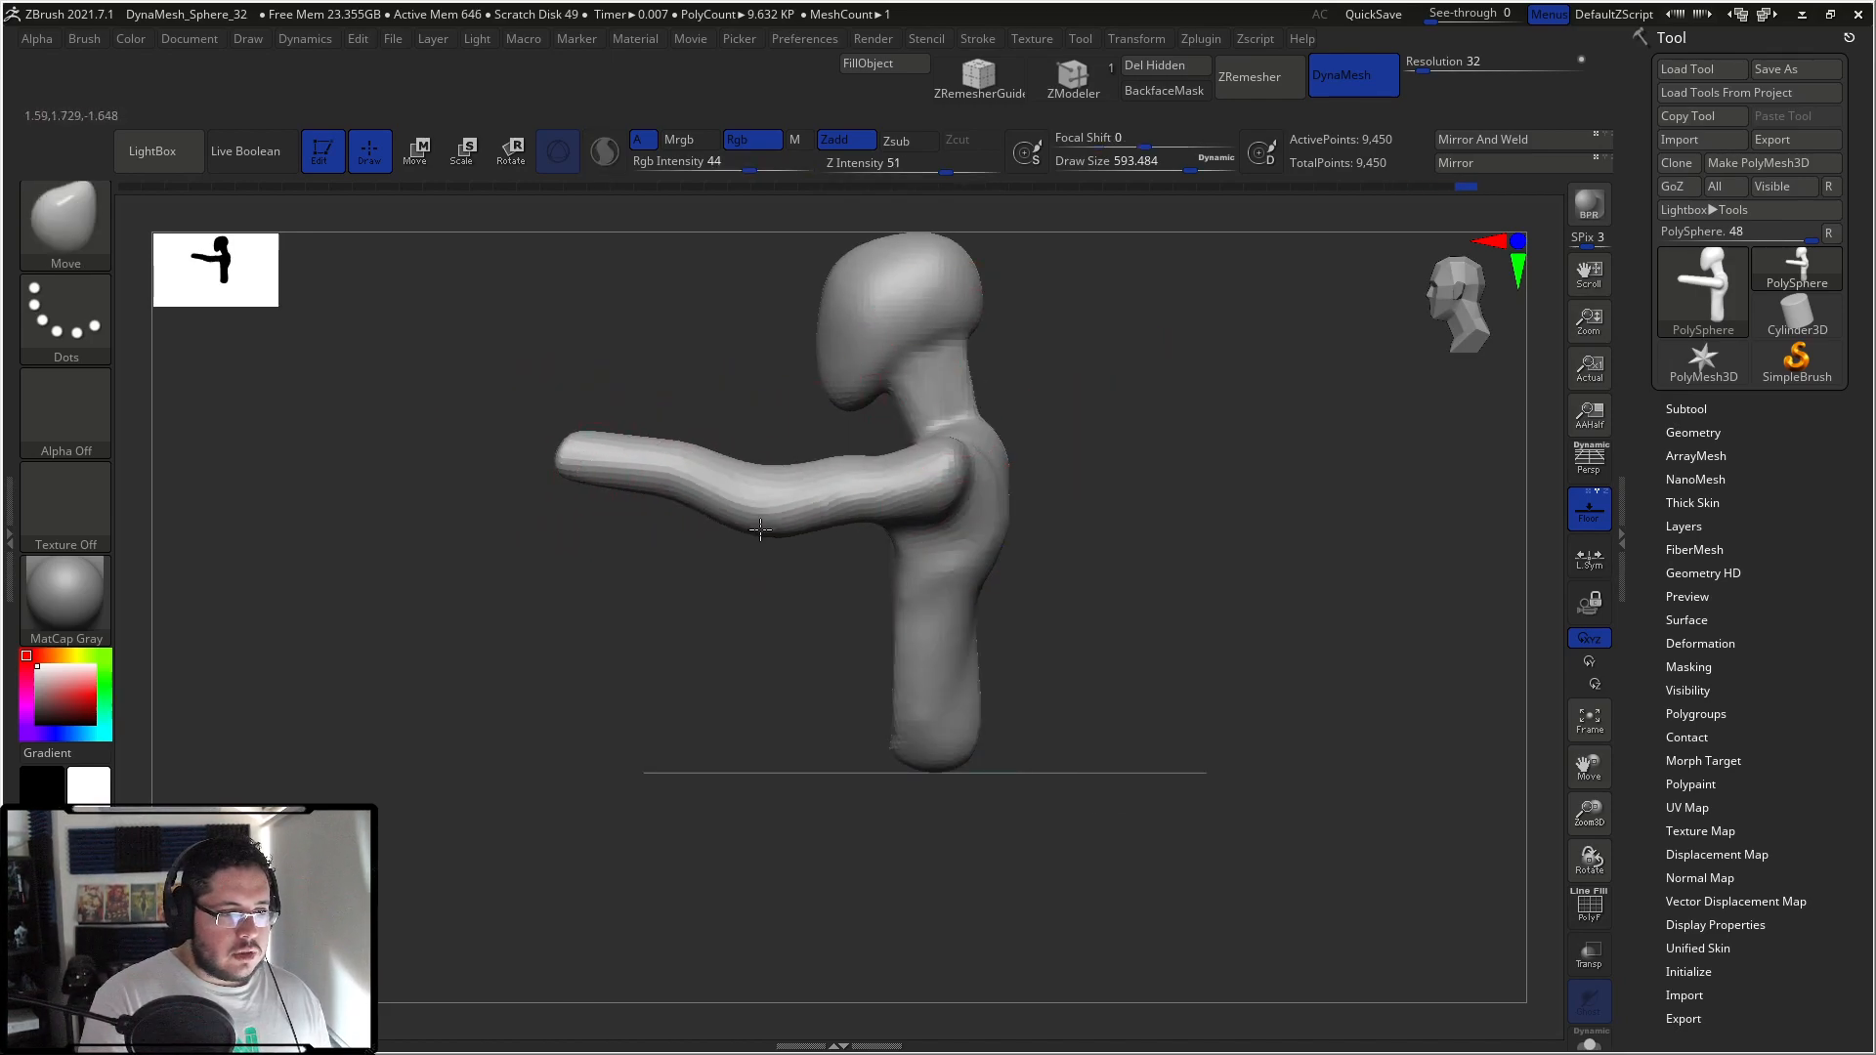
Step: Pull rough hands with splayed thumbs out of the arm ends using the Move brush at a draw size of about 293
{"action": "key", "text": "space"}
{"action": "mouse_move", "coordinate": [607, 437]}
{"action": "left_mouse_down"}
{"action": "mouse_move", "coordinate": [585, 436]}
{"action": "mouse_move", "coordinate": [544, 503]}
{"action": "left_mouse_up"}
{"action": "mouse_move", "coordinate": [566, 390]}
{"action": "right_mouse_down"}
{"action": "mouse_move", "coordinate": [700, 427]}
{"action": "mouse_move", "coordinate": [616, 419]}
{"action": "mouse_move", "coordinate": [607, 494]}
{"action": "right_mouse_up"}
{"action": "key", "text": "bracketleft"}
{"action": "left_click_drag", "start_coordinate": [536, 460], "coordinate": [462, 469]}
{"action": "right_click_drag", "start_coordinate": [463, 468], "coordinate": [497, 459]}
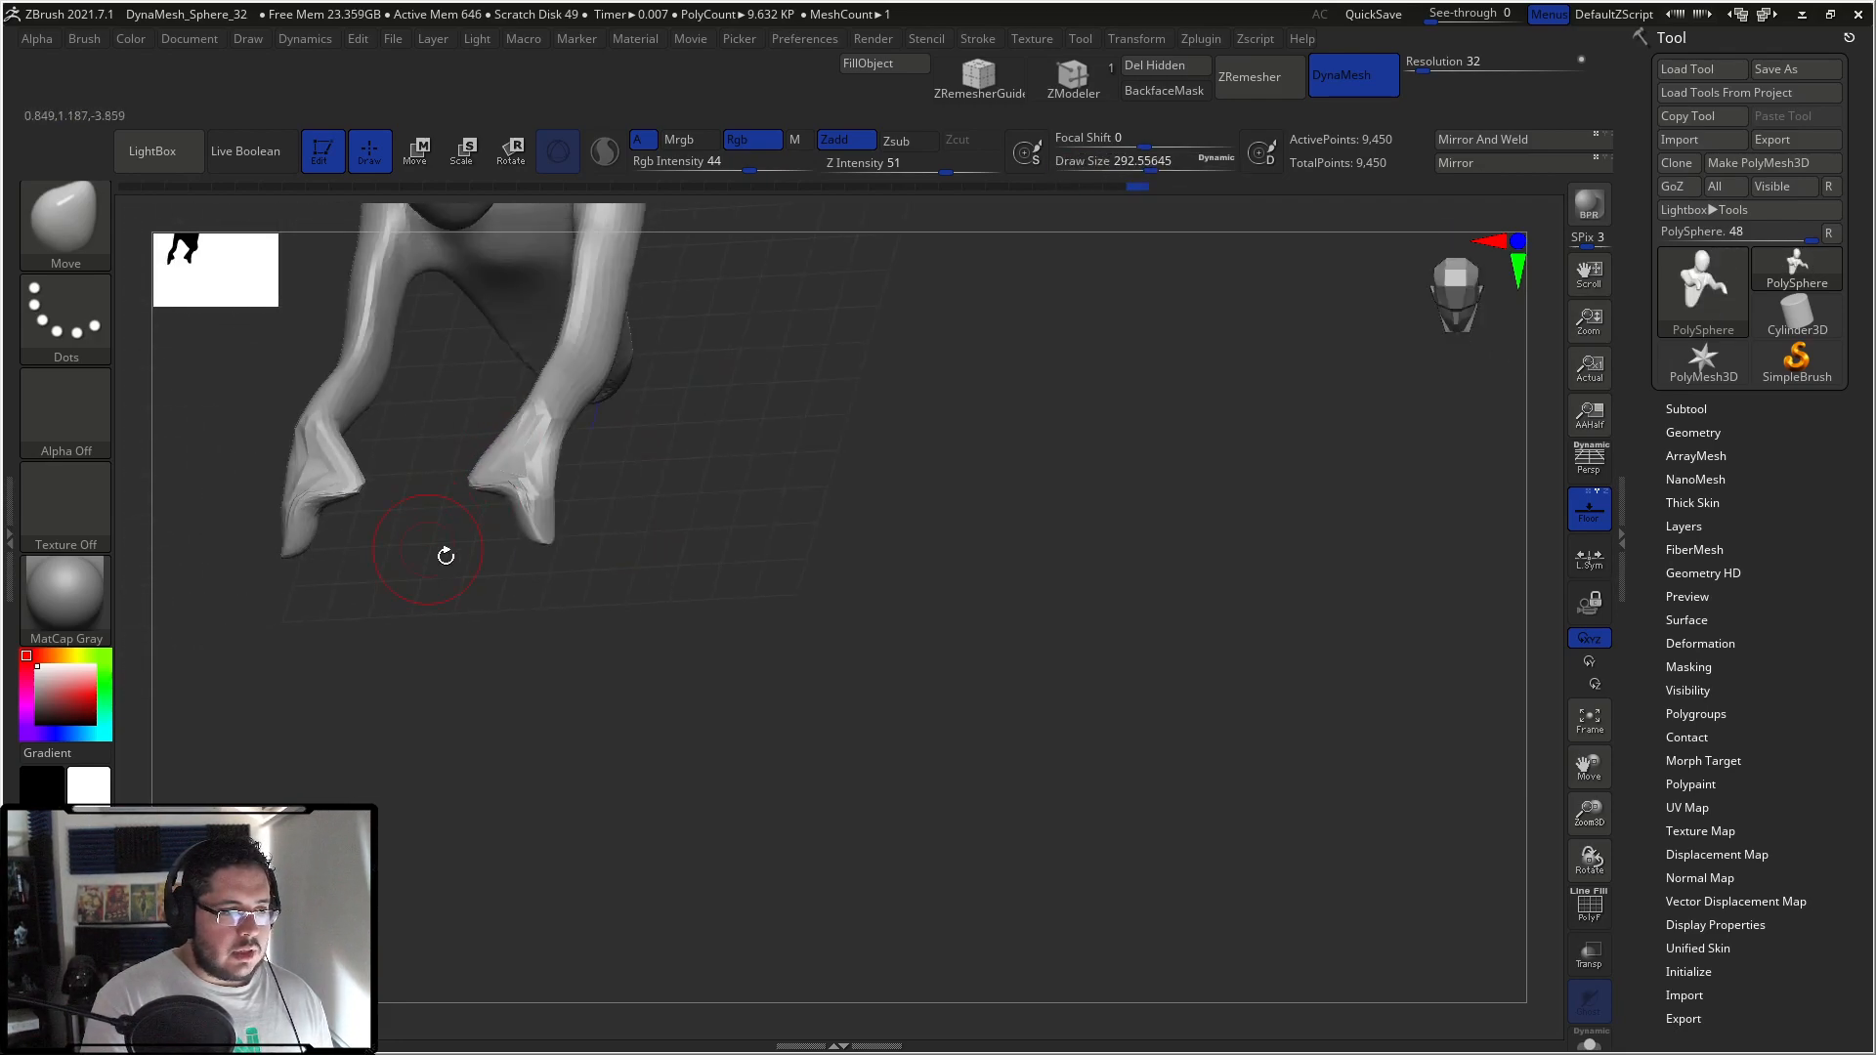
{"action": "right_click_drag", "start_coordinate": [437, 556], "coordinate": [448, 494]}
{"action": "left_click_drag", "start_coordinate": [459, 489], "coordinate": [488, 435]}
Step: Refine the curve of the wrists and forearms with the Move brush
{"action": "right_click_drag", "start_coordinate": [548, 435], "coordinate": [391, 549]}
{"action": "key", "text": "space"}
{"action": "left_click_drag", "start_coordinate": [557, 433], "coordinate": [587, 435]}
{"action": "left_click_drag", "start_coordinate": [527, 494], "coordinate": [510, 474]}
{"action": "left_click_drag", "start_coordinate": [733, 506], "coordinate": [760, 526]}
Step: Reshape the front of the chest with the Move brush at a draw size of about 611
{"action": "right_click_drag", "start_coordinate": [1002, 404], "coordinate": [812, 687]}
{"action": "key", "text": "space"}
{"action": "key", "text": "space"}
{"action": "mouse_move", "coordinate": [739, 552]}
{"action": "left_mouse_down"}
{"action": "mouse_move", "coordinate": [696, 545]}
{"action": "mouse_move", "coordinate": [719, 524]}
{"action": "left_mouse_up"}
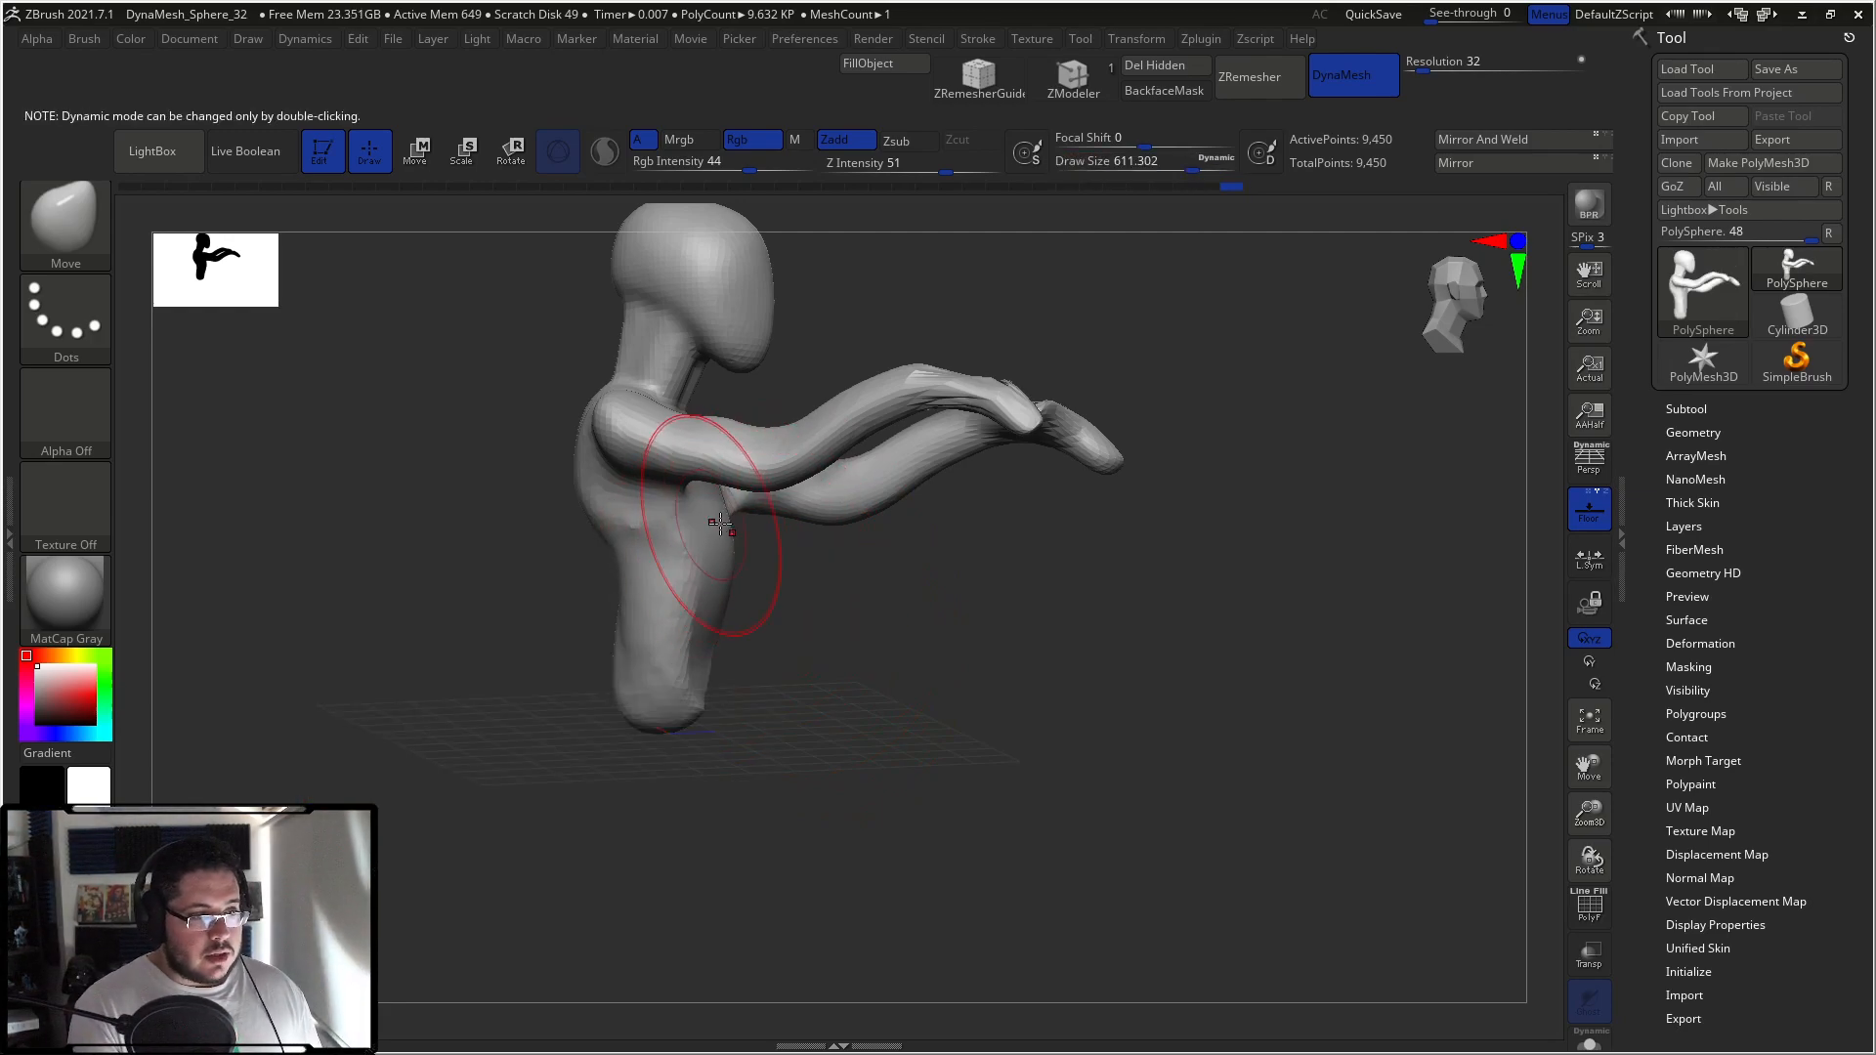
{"action": "right_click_drag", "start_coordinate": [719, 525], "coordinate": [782, 582]}
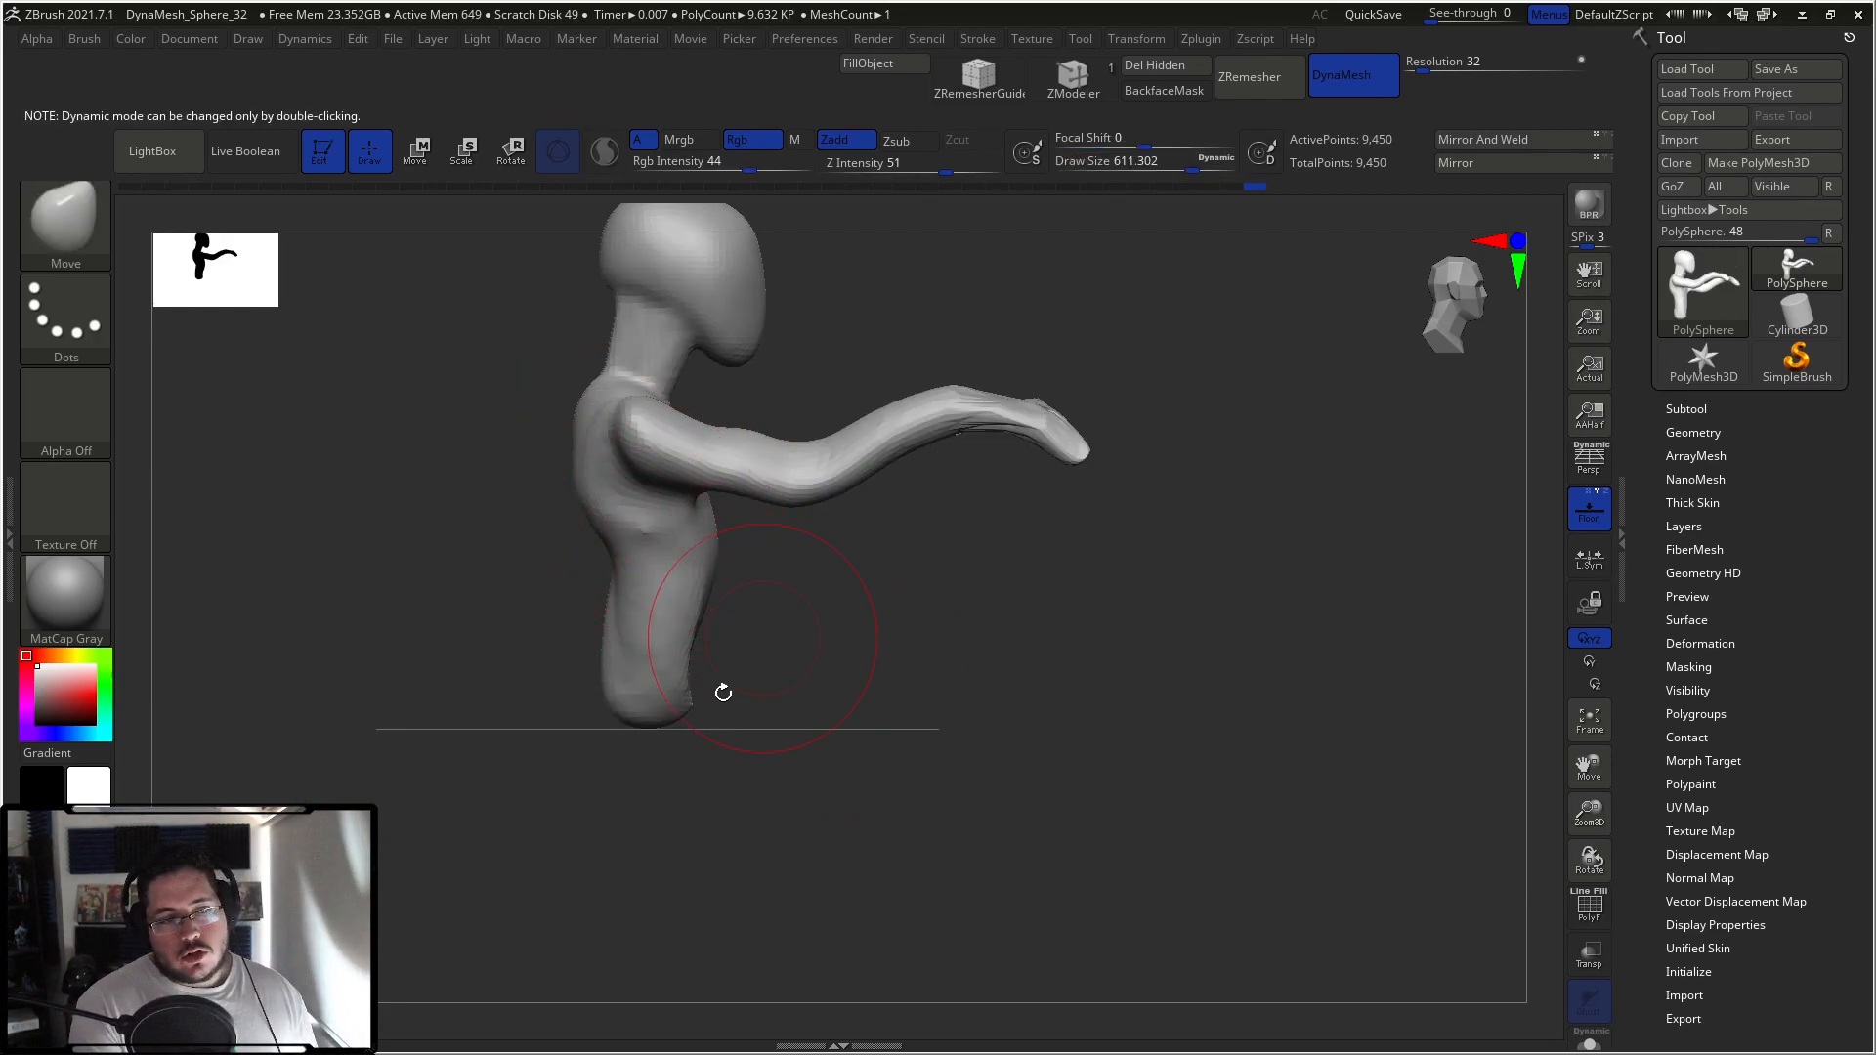
{"action": "mouse_move", "coordinate": [725, 662]}
{"action": "right_mouse_down"}
{"action": "mouse_move", "coordinate": [746, 712]}
{"action": "mouse_move", "coordinate": [850, 715]}
{"action": "right_mouse_up"}
Step: Extend the lower torso down and backward and curve the waist with the Move brush at a draw size of about 611
{"action": "left_click_drag", "start_coordinate": [684, 713], "coordinate": [625, 787]}
{"action": "left_click_drag", "start_coordinate": [616, 674], "coordinate": [640, 665]}
{"action": "right_click_drag", "start_coordinate": [640, 665], "coordinate": [684, 670]}
{"action": "left_click_drag", "start_coordinate": [614, 652], "coordinate": [641, 652]}
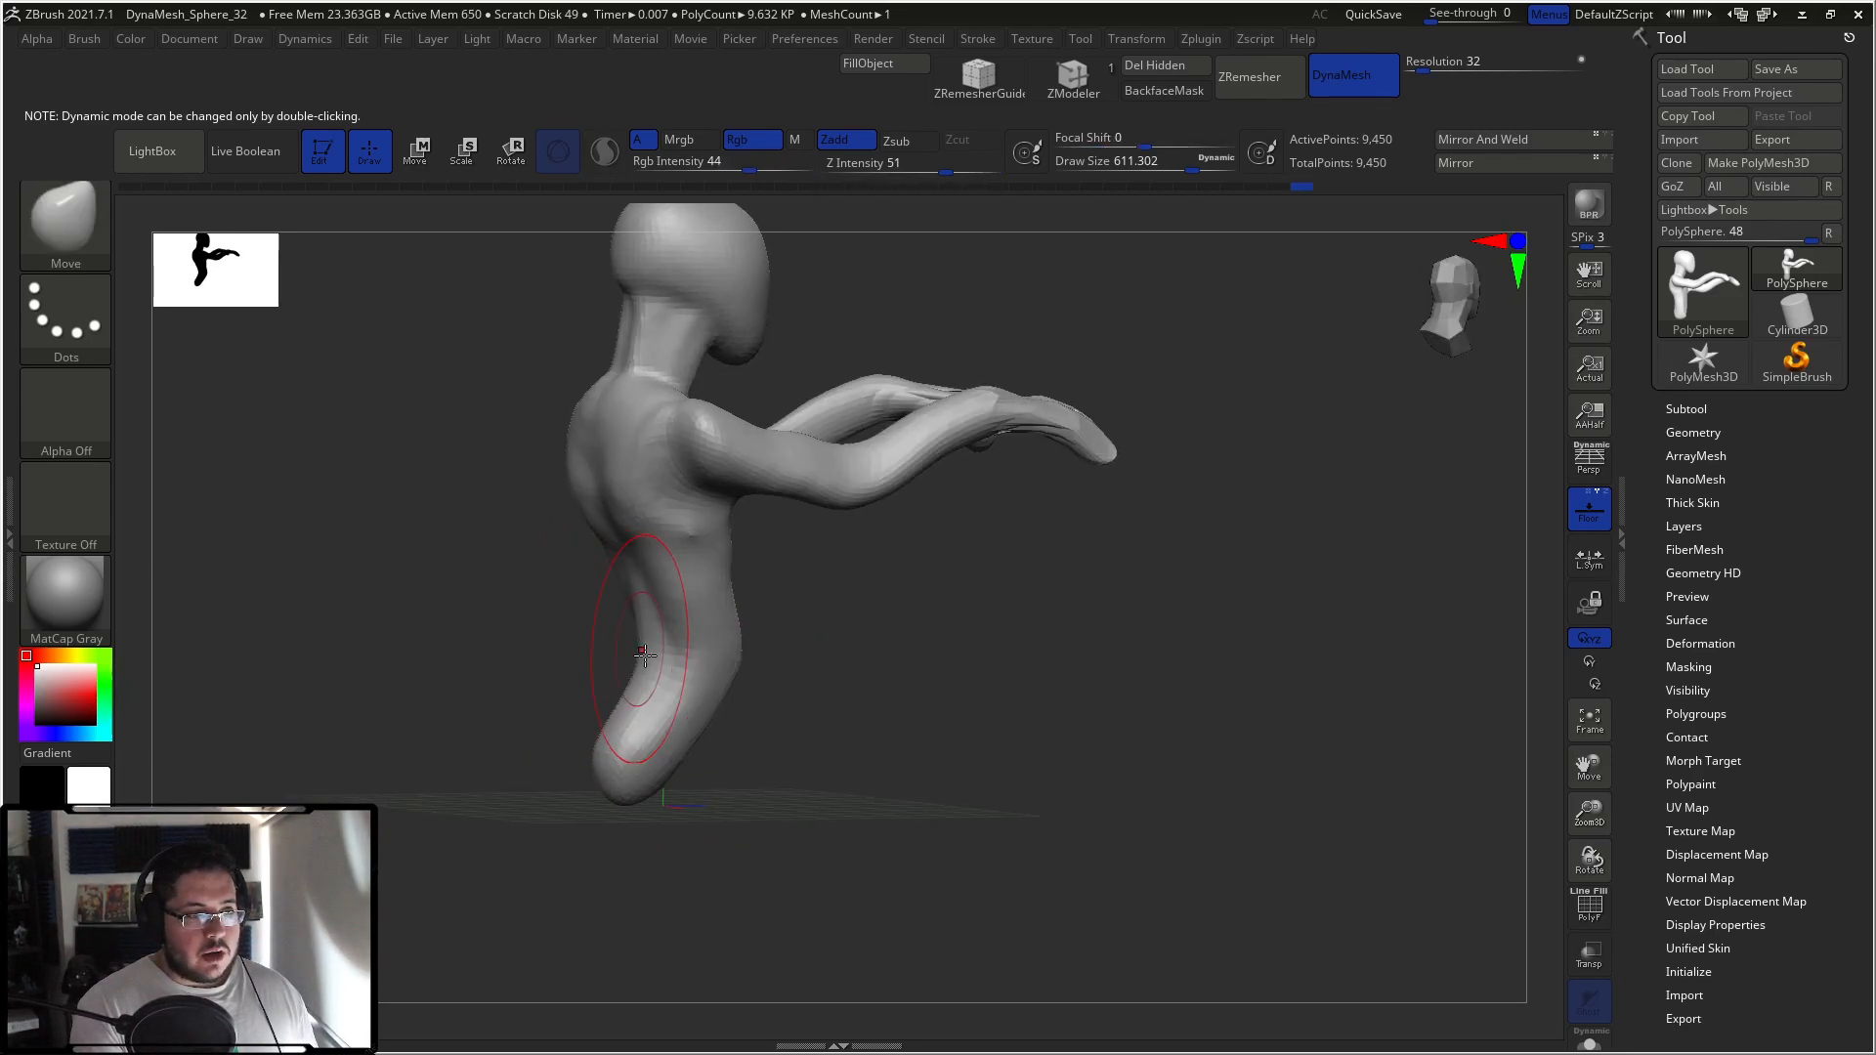
{"action": "right_click_drag", "start_coordinate": [640, 652], "coordinate": [695, 628], "text": "shift"}
{"action": "left_click_drag", "start_coordinate": [645, 743], "coordinate": [674, 741]}
{"action": "mouse_move", "coordinate": [743, 674]}
{"action": "right_mouse_down"}
{"action": "mouse_move", "coordinate": [893, 624]}
{"action": "mouse_move", "coordinate": [1075, 645]}
{"action": "right_mouse_up"}
{"action": "left_click_drag", "start_coordinate": [1200, 288], "coordinate": [897, 596], "text": "ctrl+alt+shift"}
{"action": "left_click_drag", "start_coordinate": [1001, 364], "coordinate": [797, 554], "text": "ctrl+alt+shift"}
{"action": "right_click_drag", "start_coordinate": [967, 464], "coordinate": [934, 414], "text": "shift"}
{"action": "left_click", "coordinate": [933, 344], "text": "ctrl+shift"}
{"action": "right_click_drag", "start_coordinate": [934, 344], "coordinate": [1030, 470]}
{"action": "key", "text": "space"}
{"action": "left_click", "coordinate": [1030, 469]}
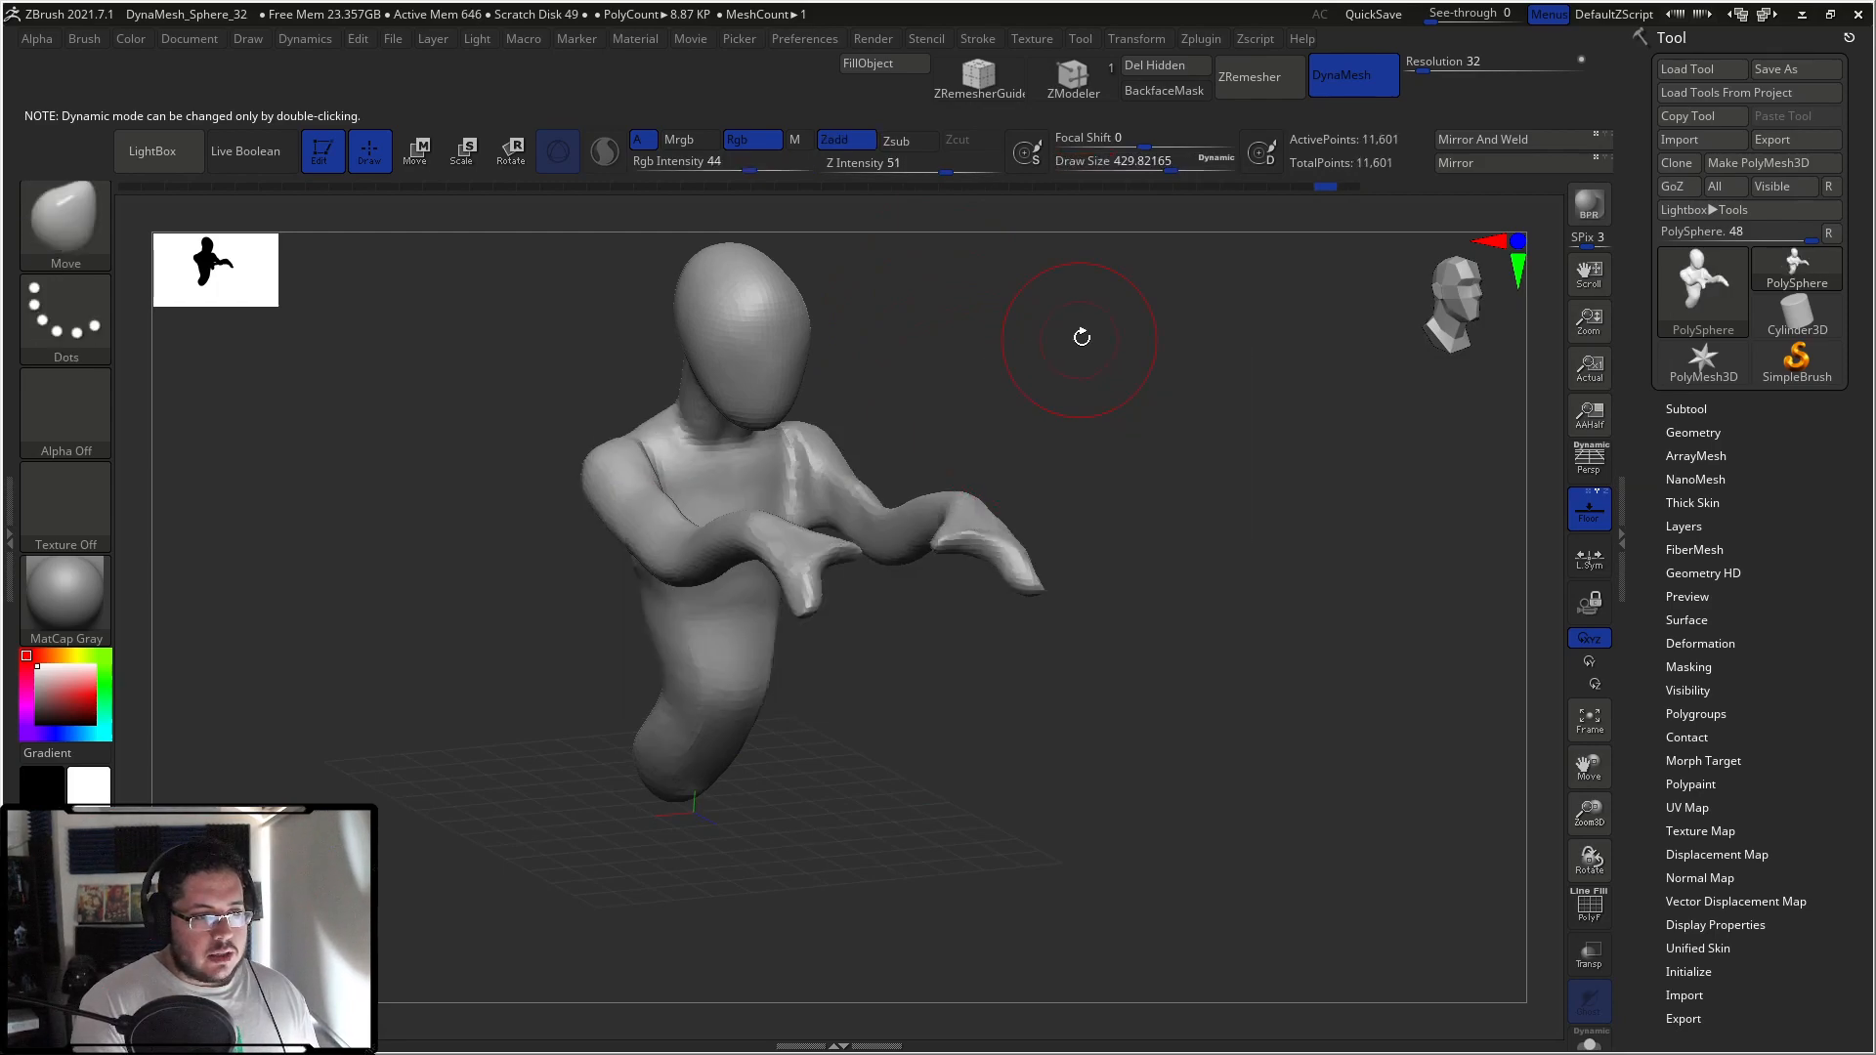
Step: Set MaskLasso as the masking brush and mask the head and torso, leaving the arms unmasked
{"action": "left_click", "coordinate": [97, 259], "text": "ctrl+shift"}
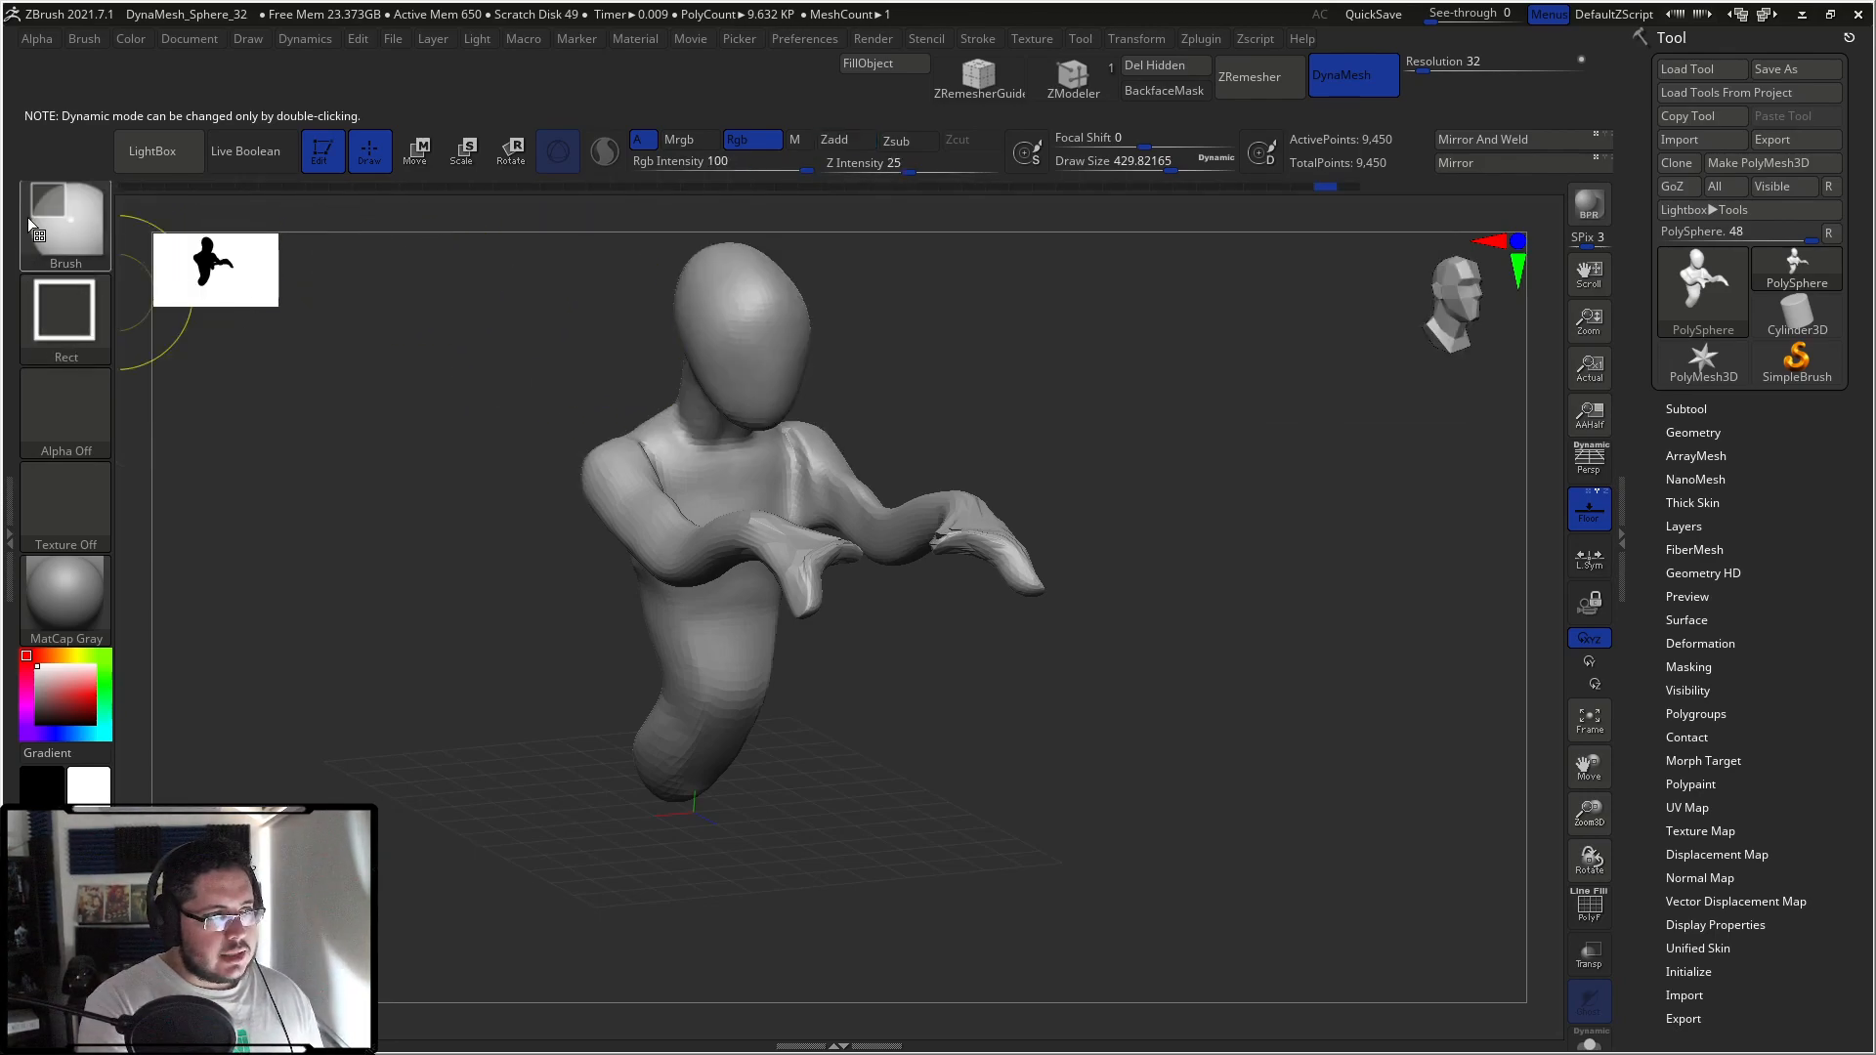
{"action": "left_click", "coordinate": [59, 223], "text": "ctrl"}
{"action": "left_click", "coordinate": [499, 342]}
{"action": "mouse_move", "coordinate": [977, 586]}
{"action": "left_mouse_down", "text": "shift"}
{"action": "mouse_move", "coordinate": [905, 545]}
{"action": "mouse_move", "coordinate": [777, 317]}
{"action": "mouse_move", "coordinate": [721, 500]}
{"action": "mouse_move", "coordinate": [811, 577]}
{"action": "left_mouse_up", "text": "shift"}
{"action": "mouse_move", "coordinate": [930, 443]}
{"action": "left_mouse_down"}
{"action": "mouse_move", "coordinate": [838, 456]}
{"action": "mouse_move", "coordinate": [968, 524]}
{"action": "mouse_move", "coordinate": [1019, 418]}
{"action": "mouse_move", "coordinate": [967, 389]}
{"action": "left_mouse_up"}
{"action": "key", "text": "w"}
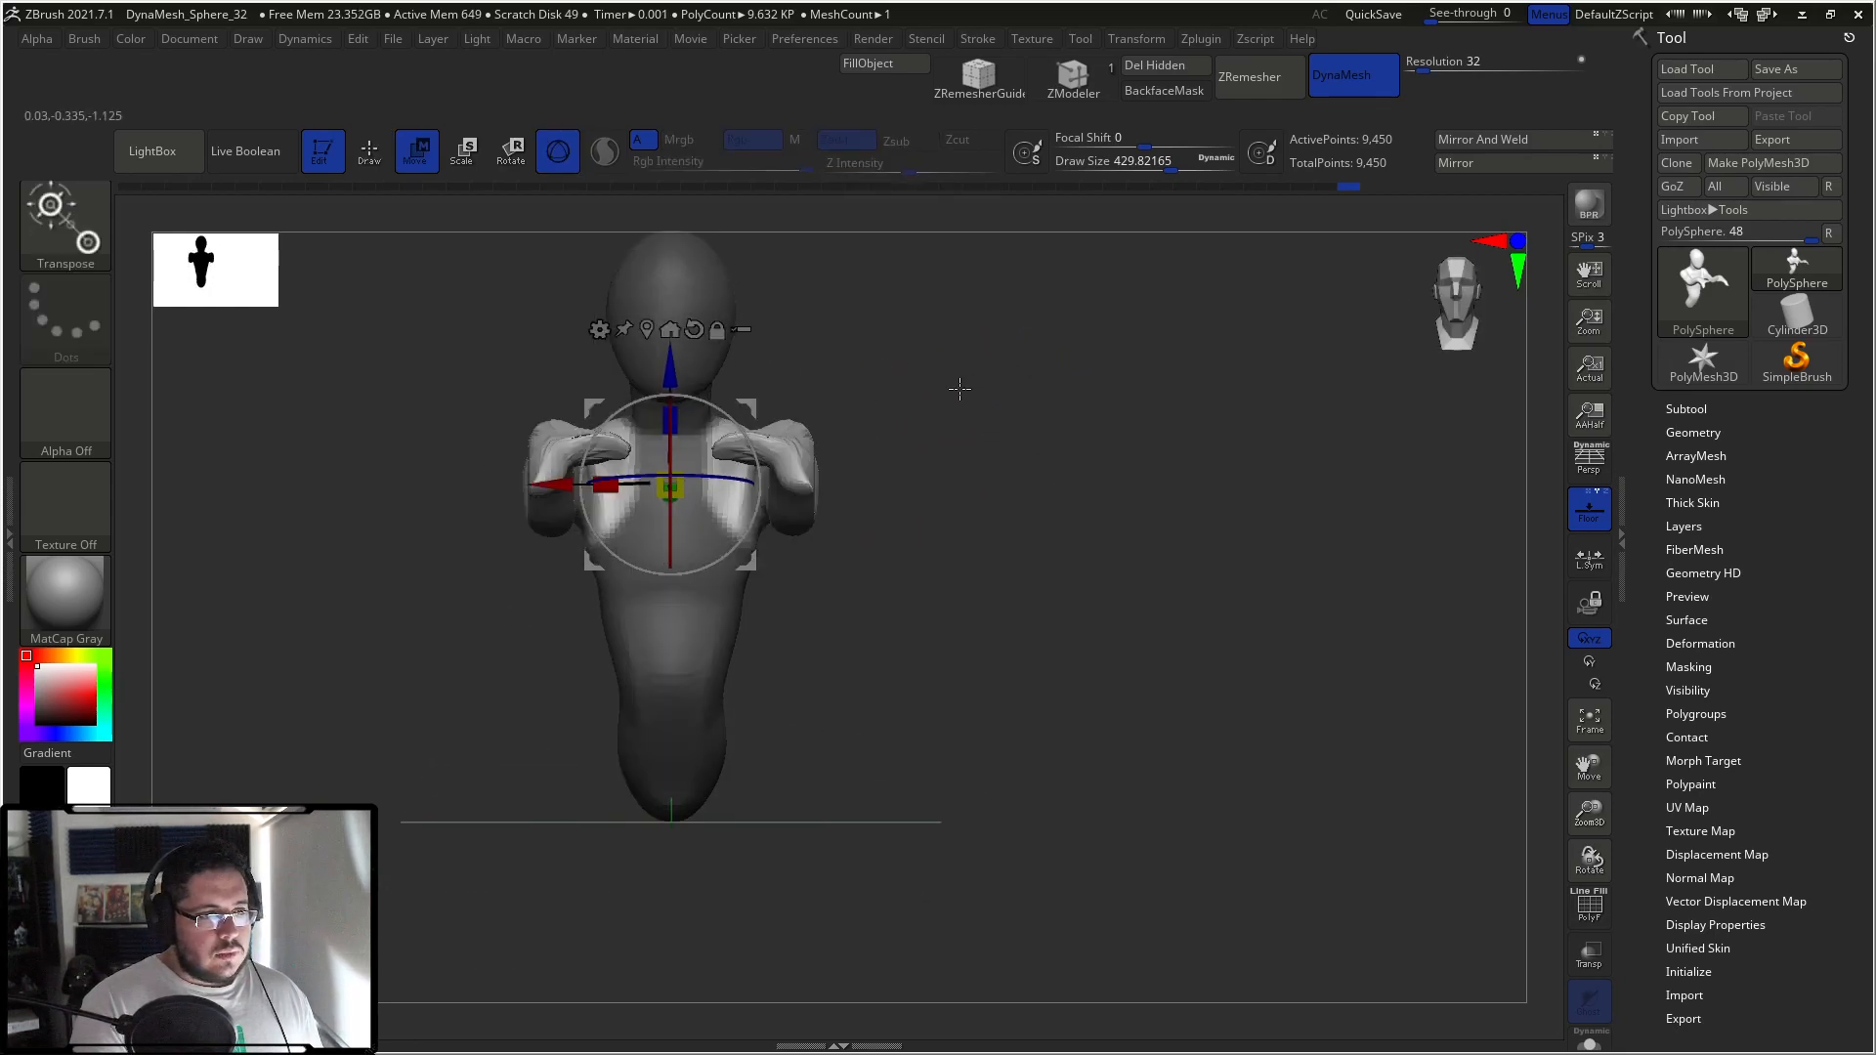
Step: Rotate the arms down and spread them away from the torso with the gizmo
{"action": "left_click_drag", "start_coordinate": [667, 440], "coordinate": [717, 571]}
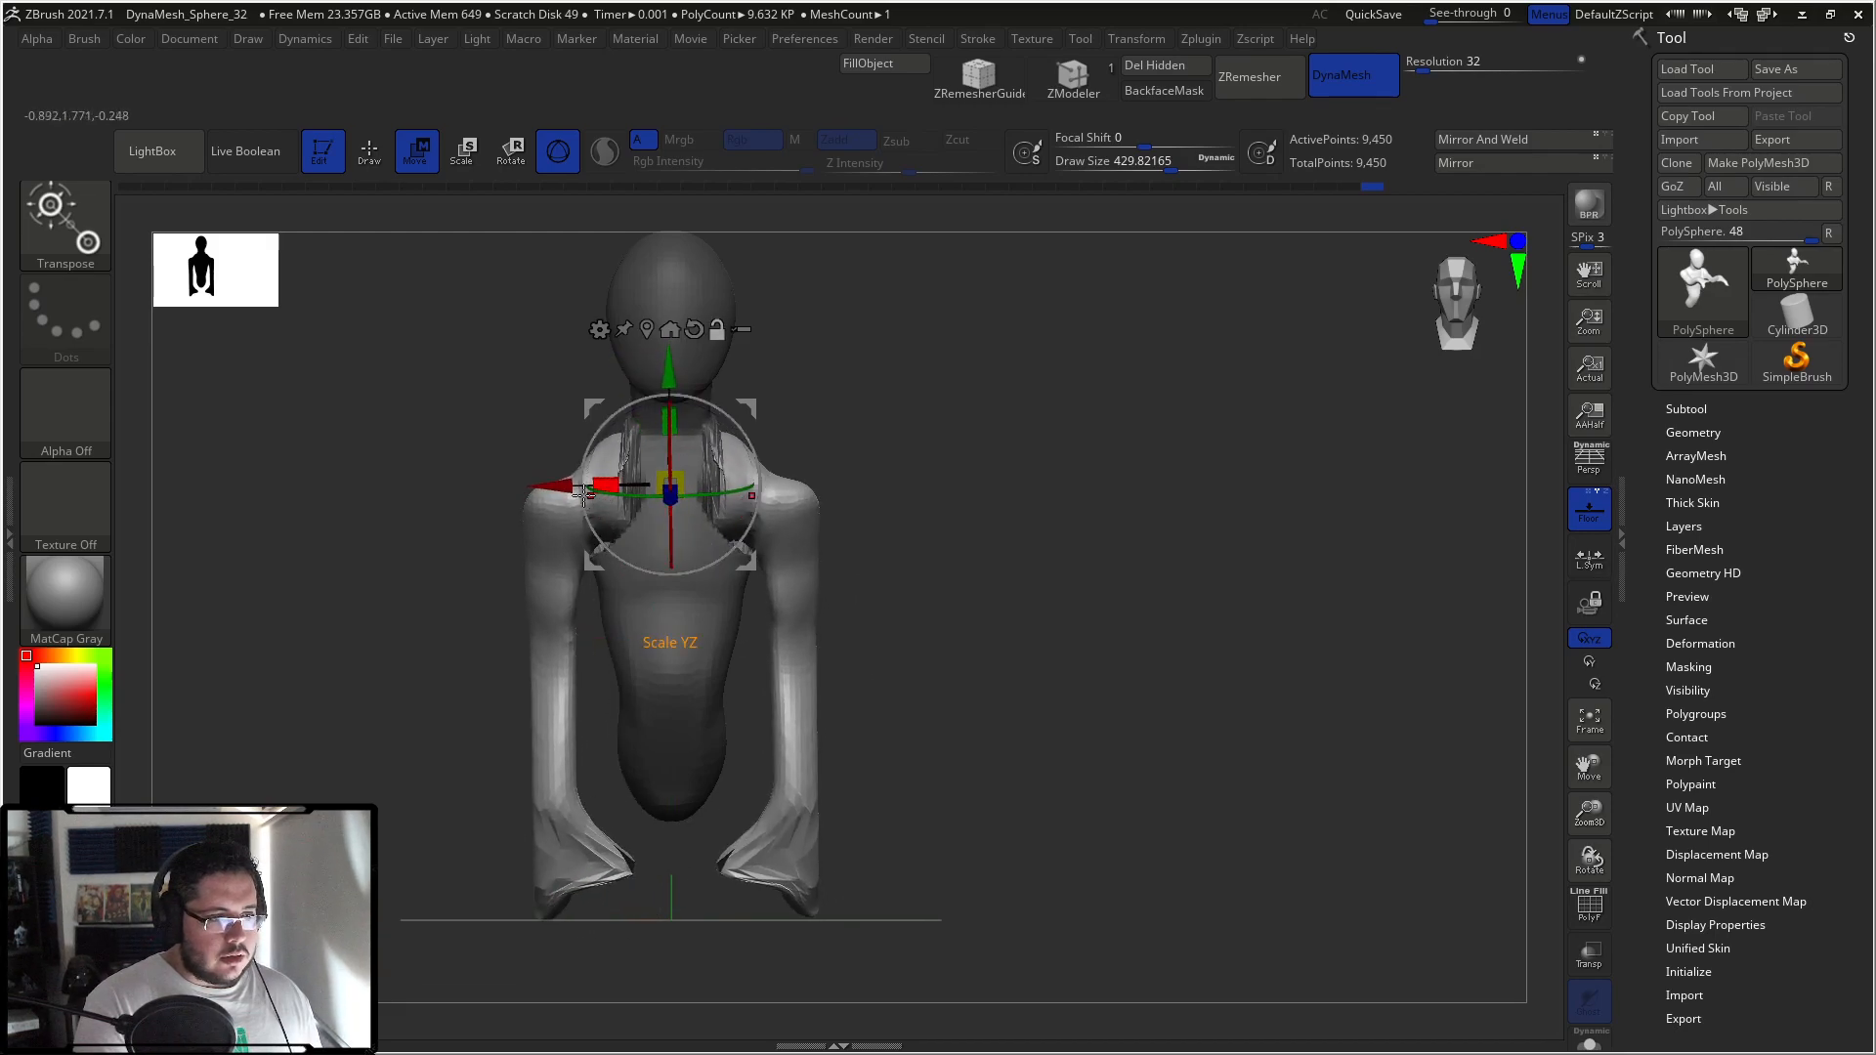
{"action": "key", "text": "ctrl+z"}
{"action": "left_click_drag", "start_coordinate": [564, 488], "coordinate": [680, 525]}
{"action": "left_click_drag", "start_coordinate": [705, 379], "coordinate": [748, 398]}
{"action": "key", "text": "q"}
Step: Rebuild the figure with DynaMesh and smooth the shoulder joins at a draw size of about 430
{"action": "mouse_move", "coordinate": [923, 425]}
{"action": "left_mouse_down", "text": "ctrl"}
{"action": "mouse_move", "coordinate": [947, 440]}
{"action": "mouse_move", "coordinate": [782, 444]}
{"action": "left_mouse_up", "text": "ctrl"}
{"action": "left_click_drag", "start_coordinate": [967, 449], "coordinate": [992, 470], "text": "ctrl"}
{"action": "left_click_drag", "start_coordinate": [992, 470], "coordinate": [801, 474]}
{"action": "left_click_drag", "start_coordinate": [782, 469], "coordinate": [800, 492], "text": "shift"}
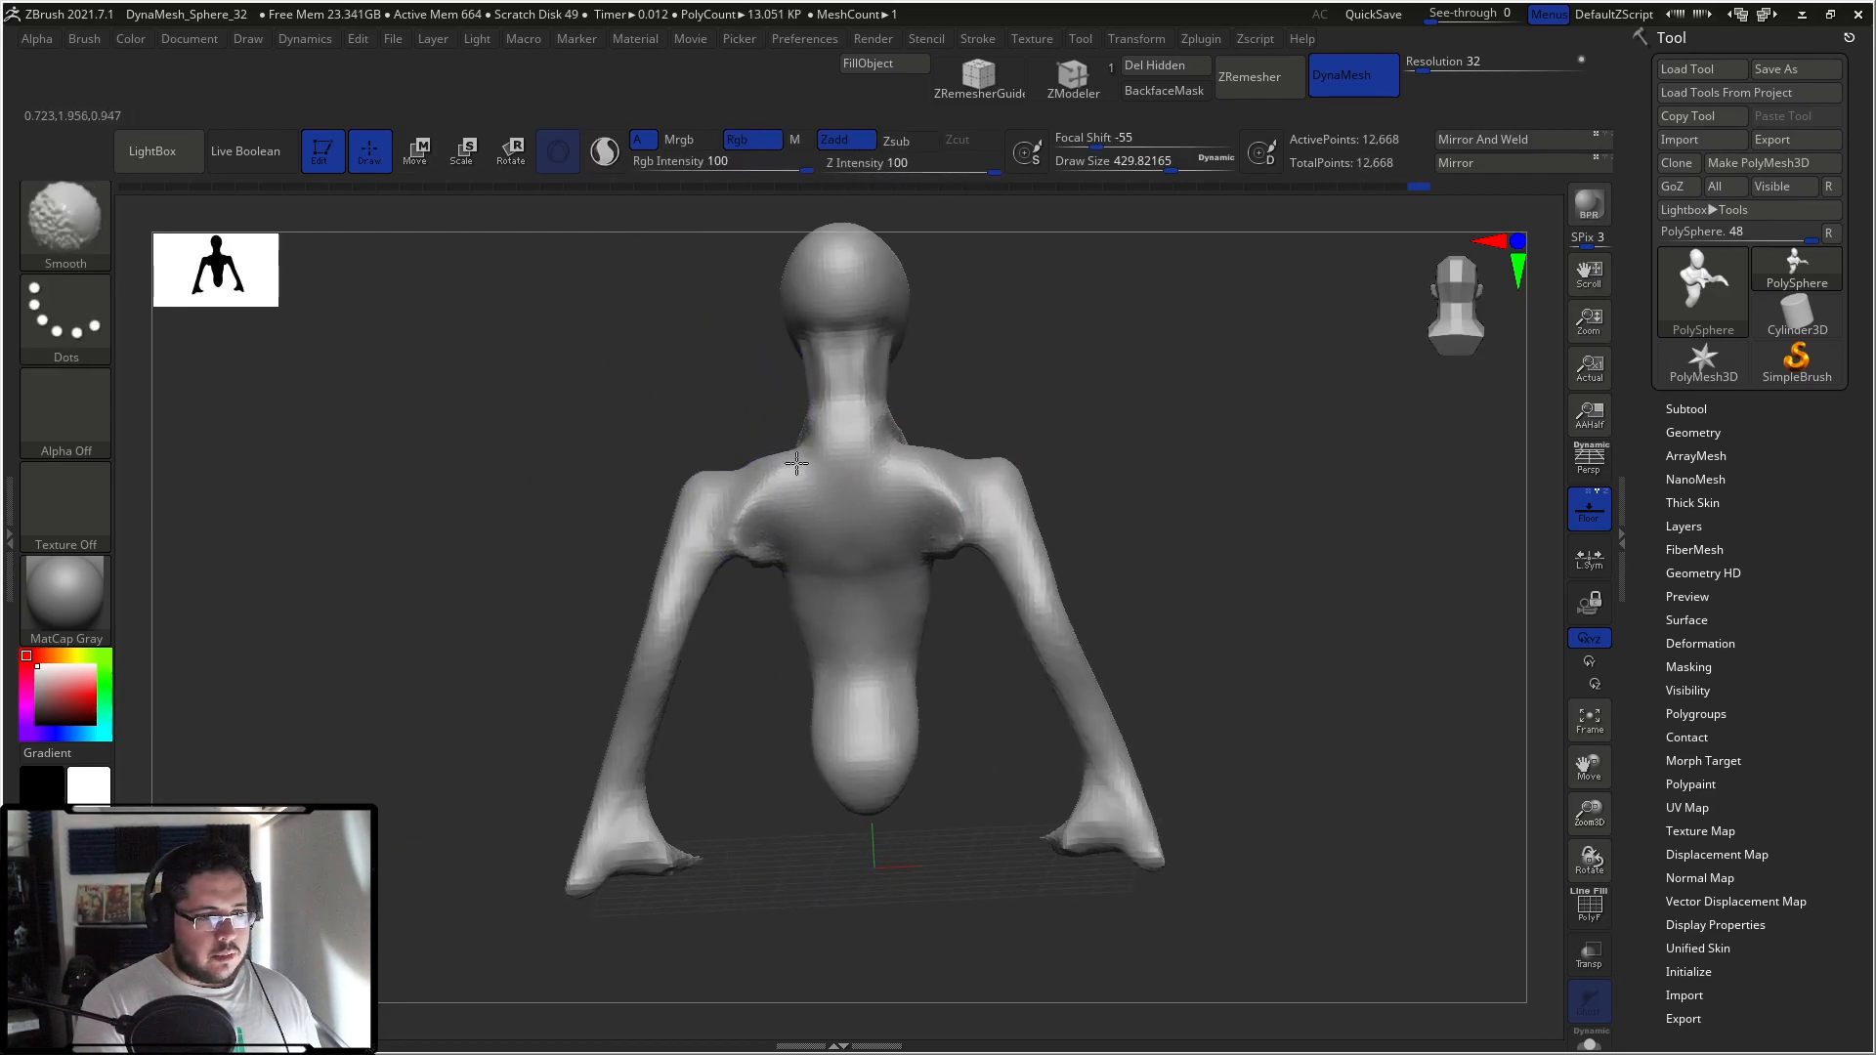
Step: Rebuild the figure with DynaMesh at a resolution of 192
{"action": "mouse_move", "coordinate": [657, 410]}
{"action": "left_mouse_down"}
{"action": "mouse_move", "coordinate": [745, 444]}
{"action": "mouse_move", "coordinate": [859, 352]}
{"action": "mouse_move", "coordinate": [954, 322]}
{"action": "mouse_move", "coordinate": [997, 519]}
{"action": "left_mouse_up"}
{"action": "key", "text": "b"}
{"action": "key", "text": "c"}
{"action": "key", "text": "b"}
{"action": "left_click", "coordinate": [1472, 68]}
{"action": "type", "text": "192"}
{"action": "left_click_drag", "start_coordinate": [1176, 358], "coordinate": [1005, 369], "text": "ctrl"}
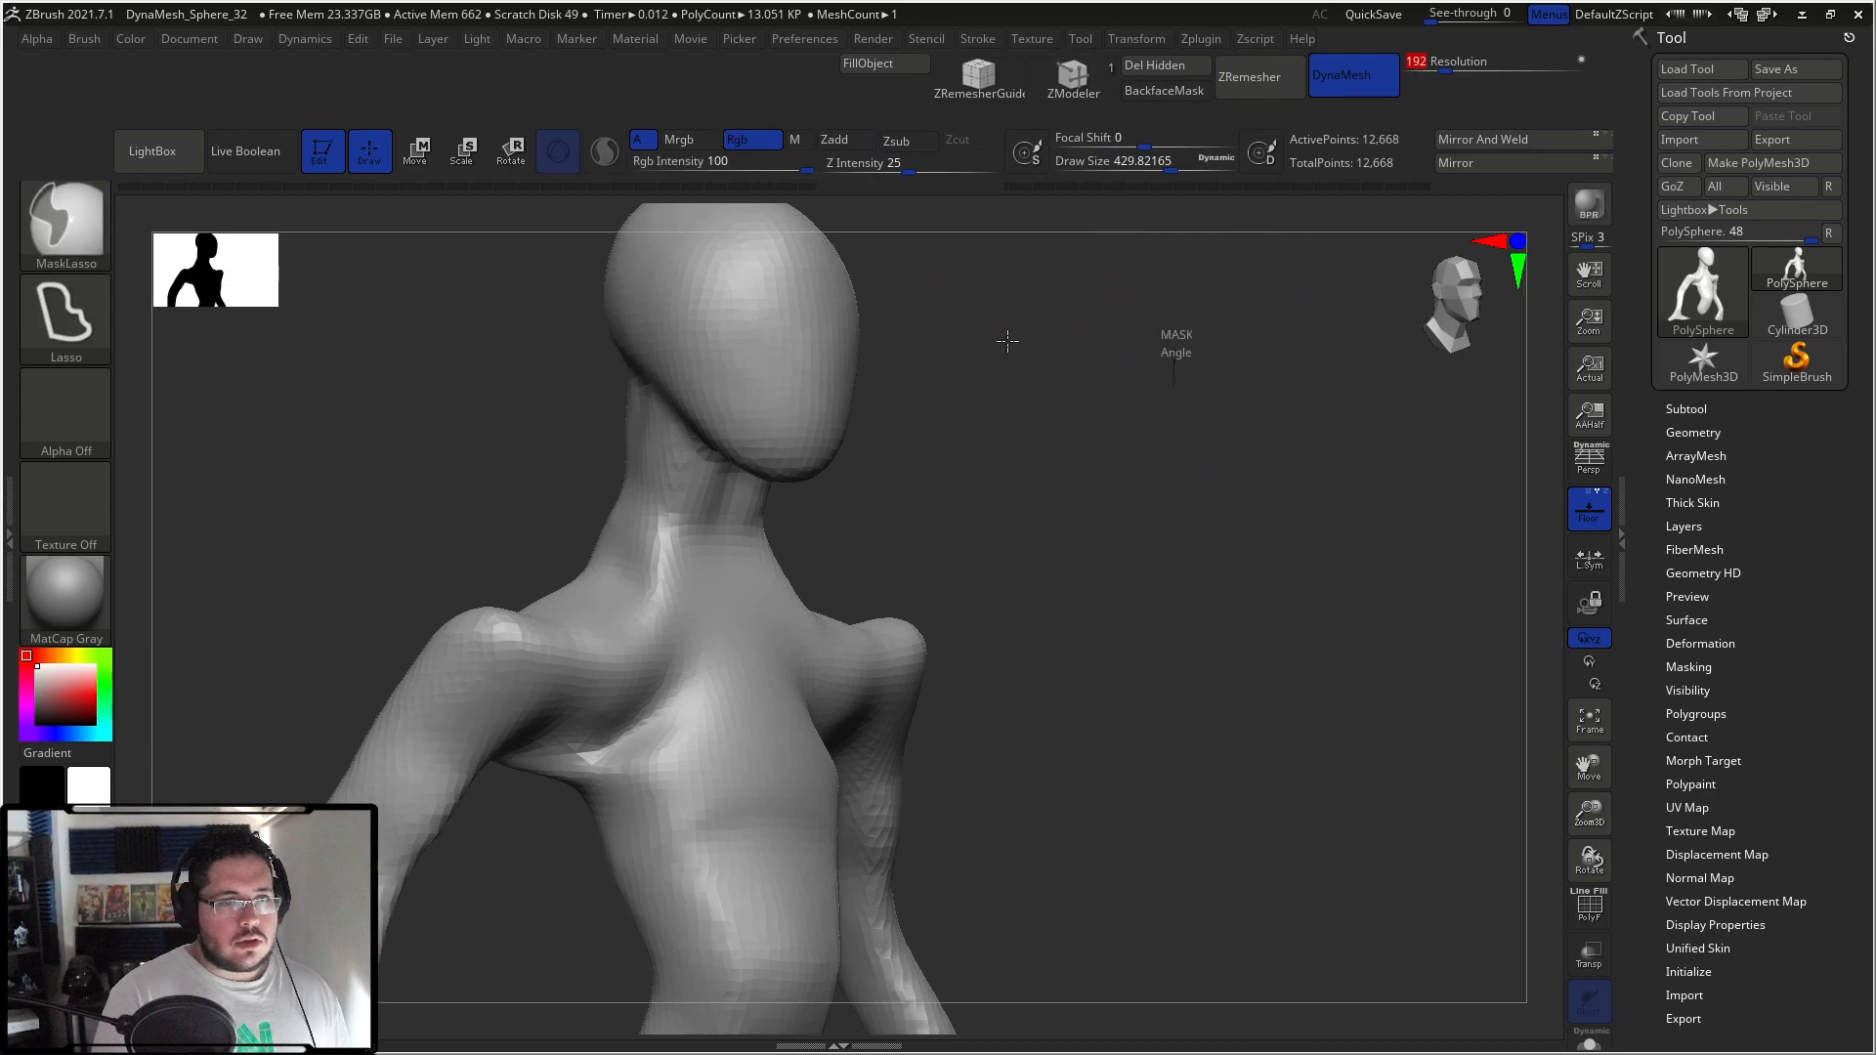
Step: Carve the eye sockets and shape the cheekbones on the head with the ClayBuildup brush at Z Intensity 20
{"action": "key", "text": "b"}
{"action": "key", "text": "c"}
{"action": "key", "text": "b"}
{"action": "key", "text": "space"}
{"action": "left_click_drag", "start_coordinate": [894, 382], "coordinate": [849, 380]}
{"action": "key", "text": "space"}
{"action": "mouse_move", "coordinate": [812, 310]}
{"action": "left_mouse_down"}
{"action": "mouse_move", "coordinate": [762, 310]}
{"action": "mouse_move", "coordinate": [761, 342]}
{"action": "left_mouse_up"}
{"action": "left_click", "coordinate": [779, 339], "text": "alt"}
{"action": "key", "text": "space"}
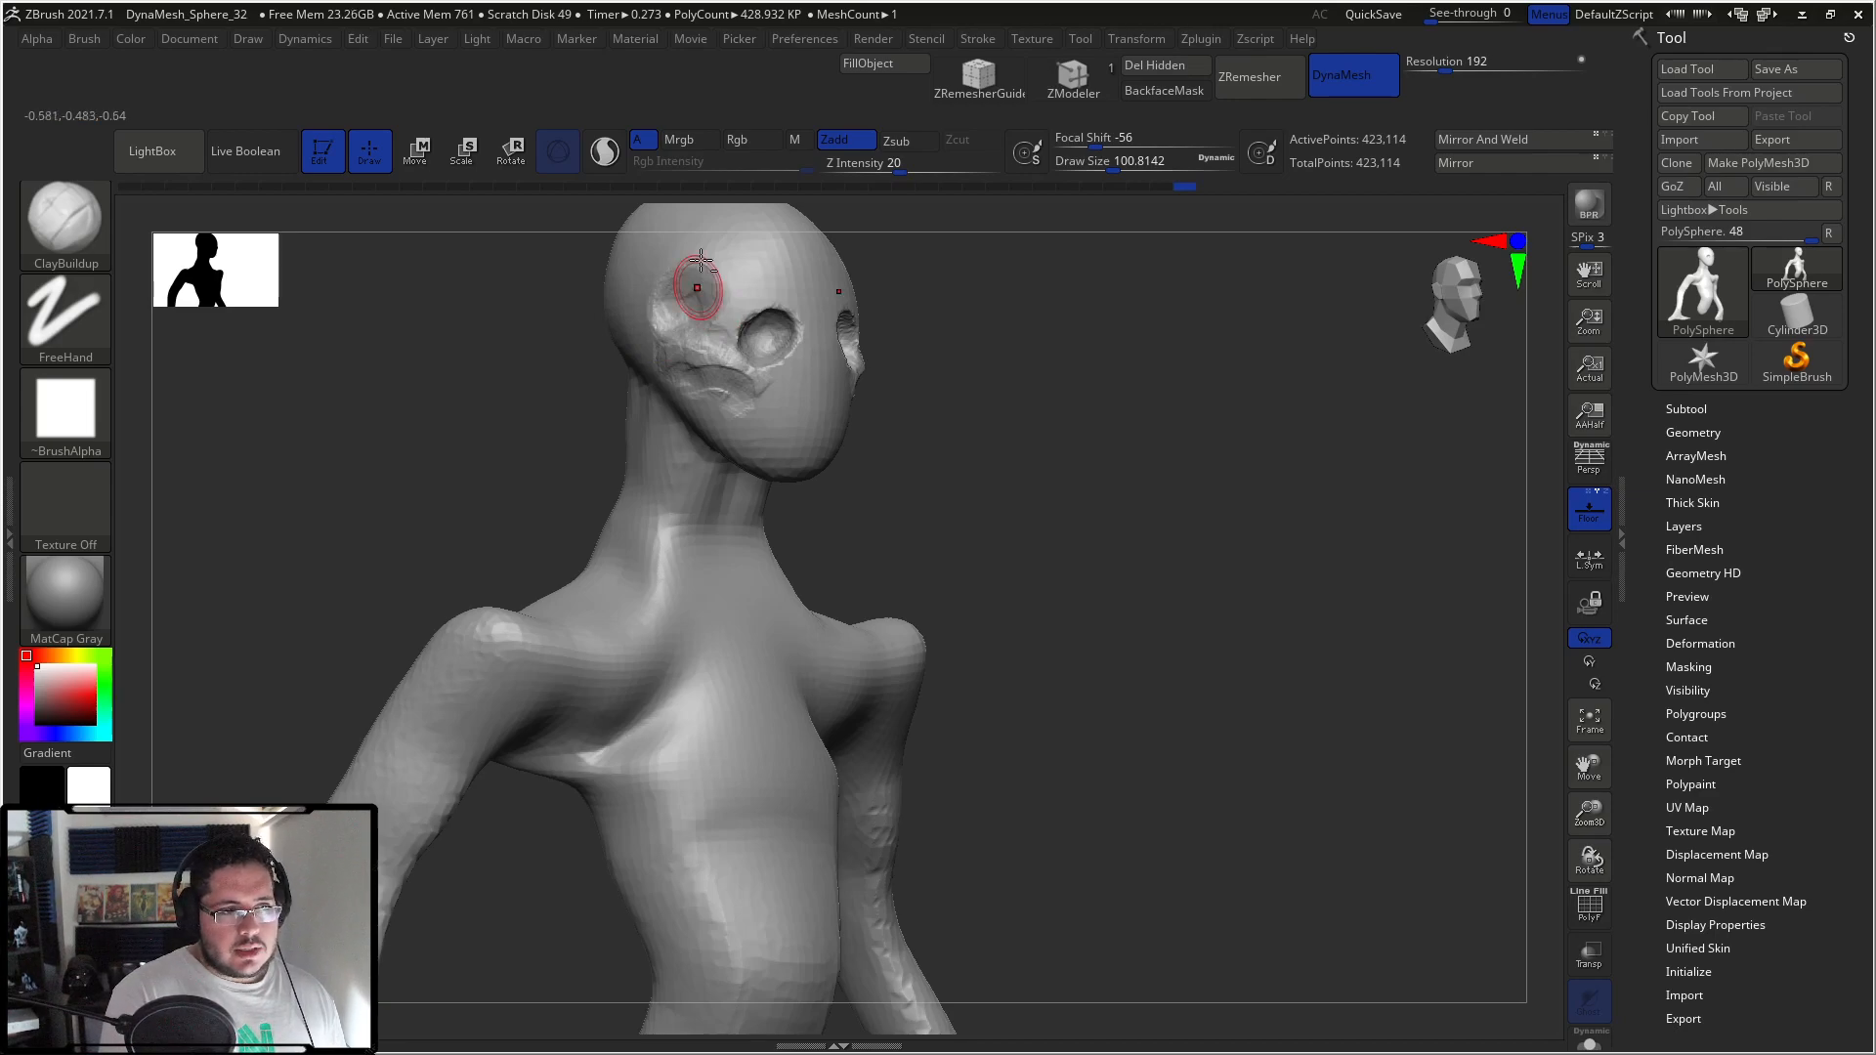
Step: Sculpt the temple hollows and the nasal cavity with ClayBuildup, using a draw size of about 49 for the nose
{"action": "key", "text": "space"}
{"action": "mouse_move", "coordinate": [728, 269]}
{"action": "left_mouse_down"}
{"action": "mouse_move", "coordinate": [739, 309]}
{"action": "mouse_move", "coordinate": [749, 291]}
{"action": "left_mouse_up"}
{"action": "left_click_drag", "start_coordinate": [742, 289], "coordinate": [827, 348]}
{"action": "key", "text": "space"}
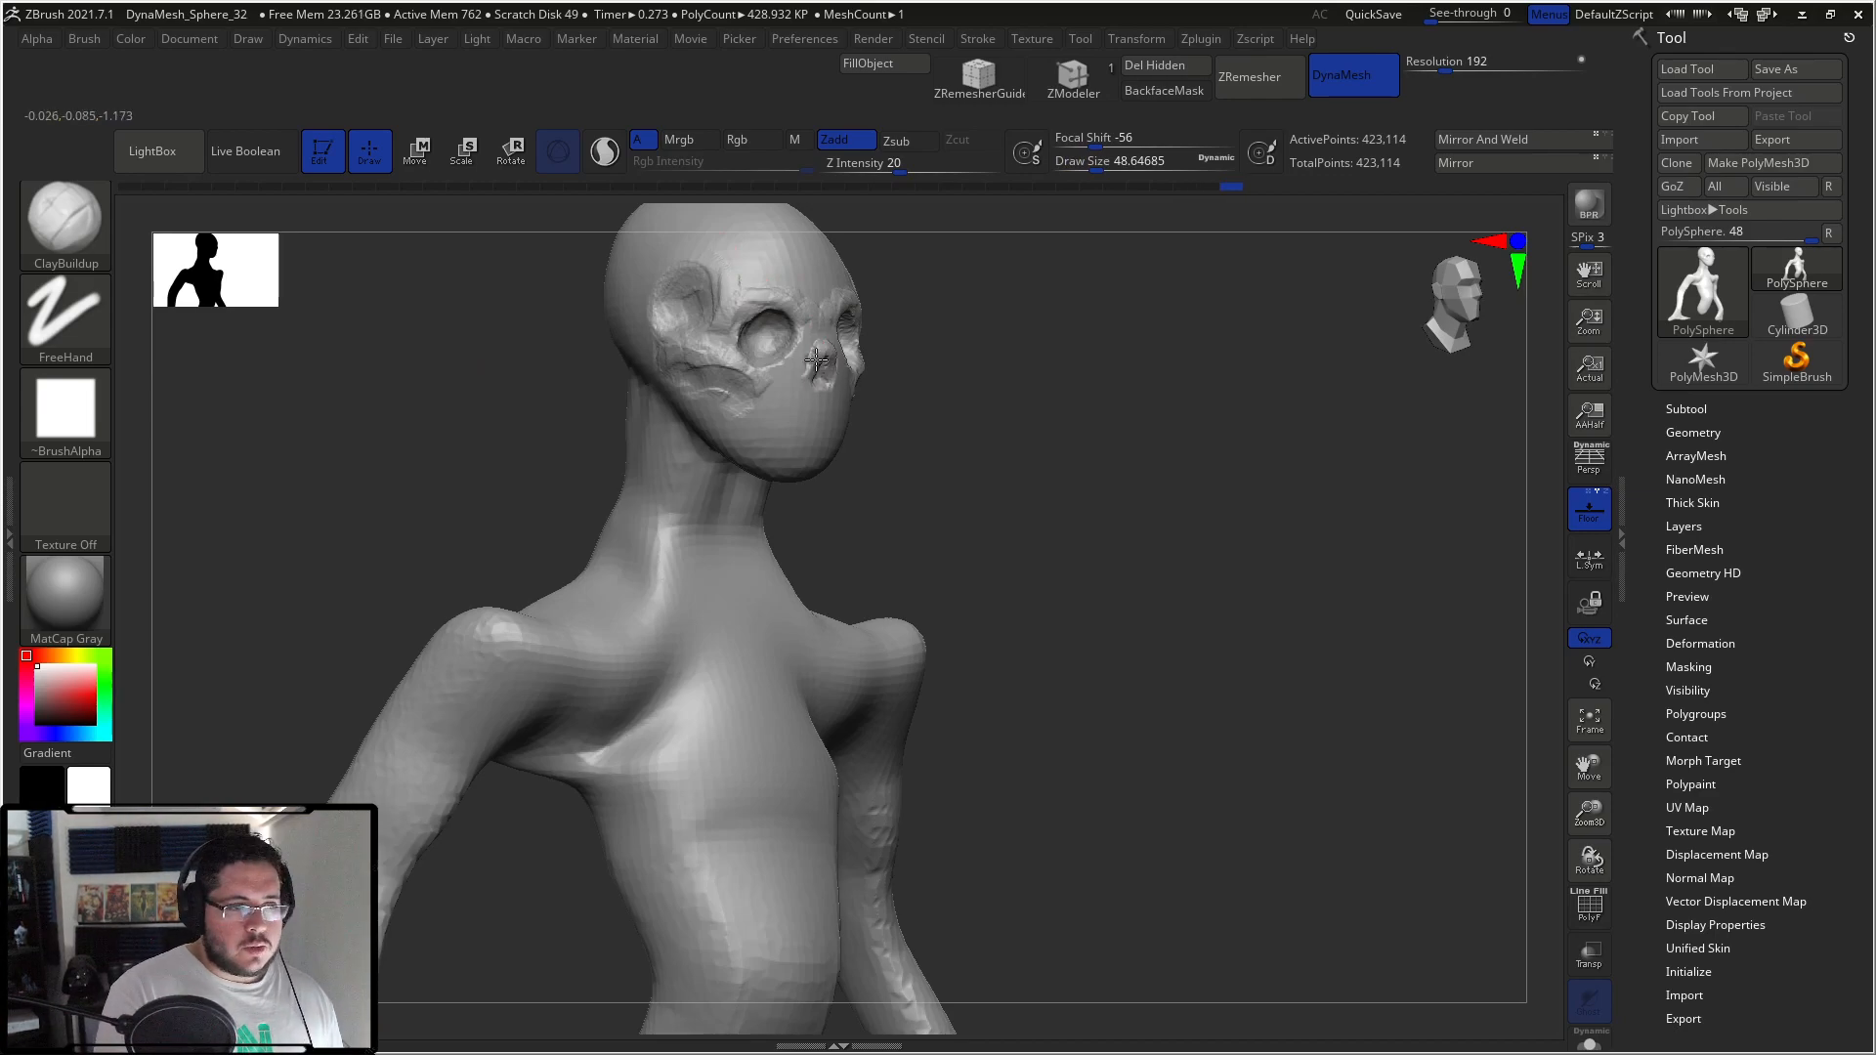
Step: Sculpt the jawline and sunken cheeks with ClayBuildup at draw sizes of about 83 and 124
{"action": "key", "text": "space"}
{"action": "left_click_drag", "start_coordinate": [743, 475], "coordinate": [757, 475]}
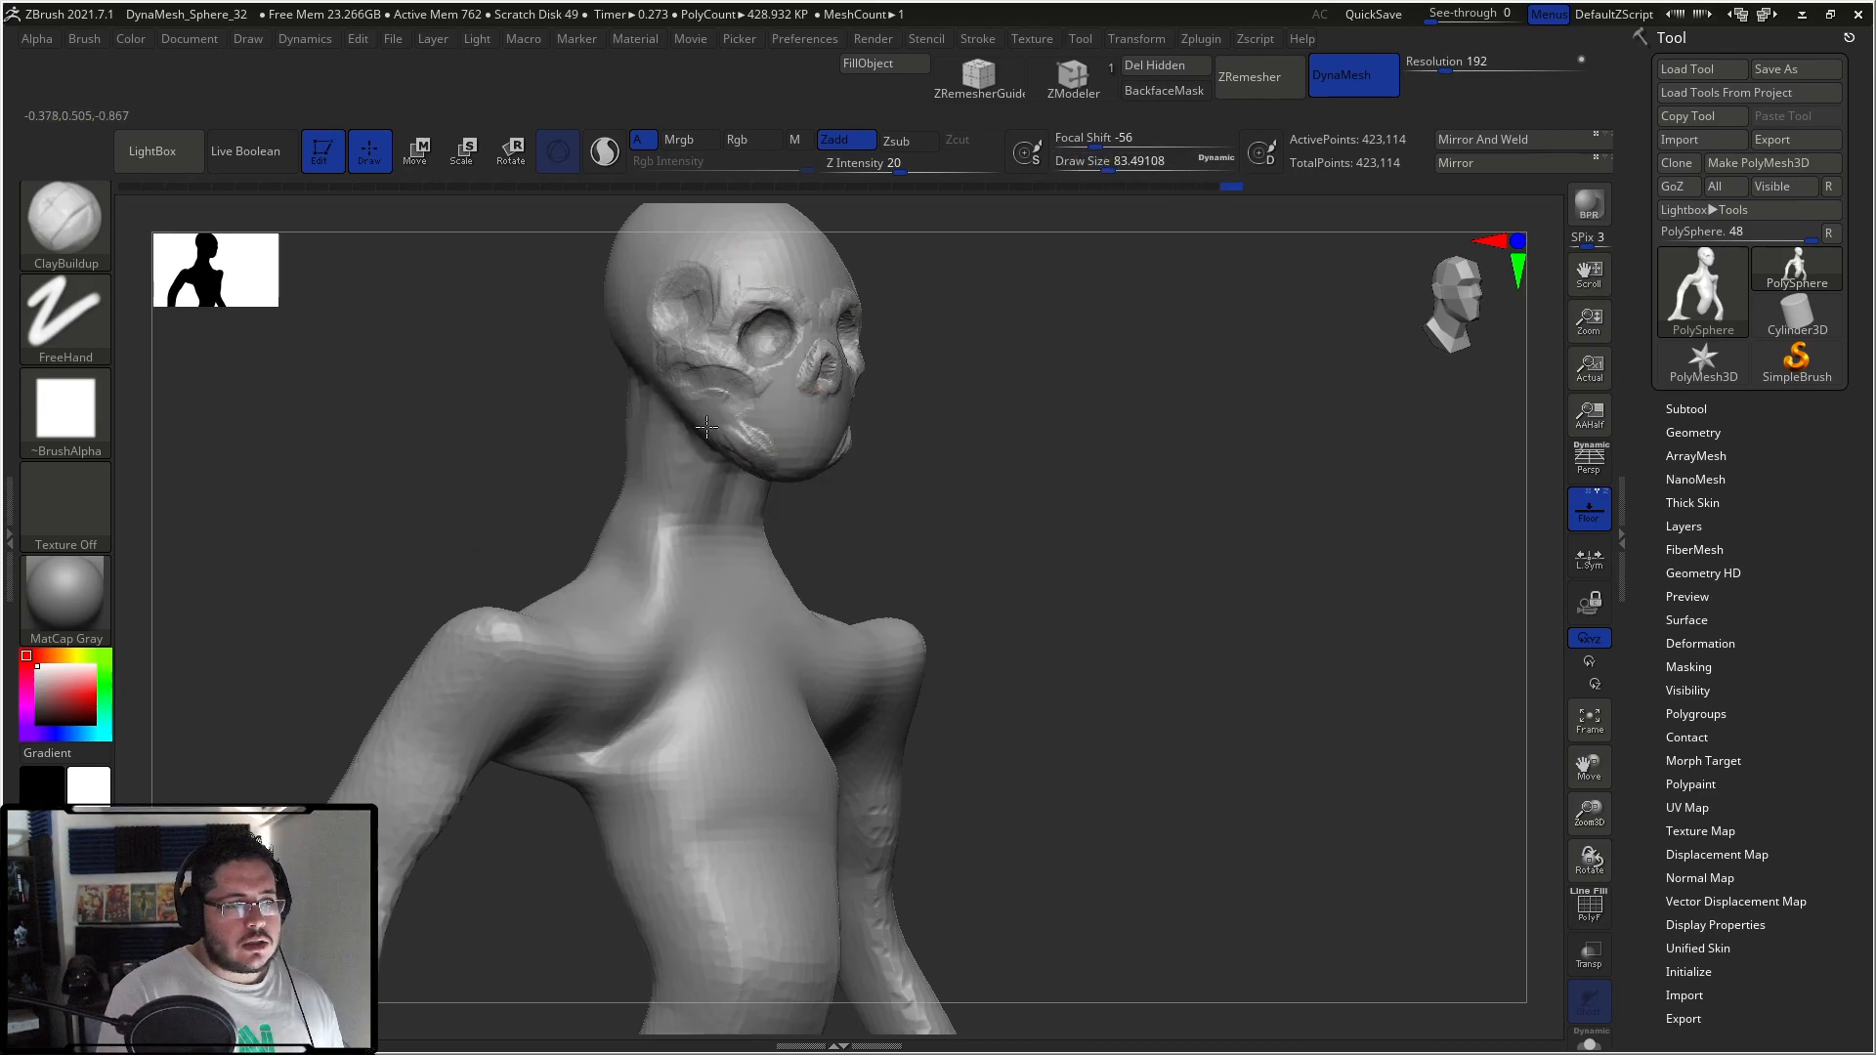
{"action": "left_click_drag", "start_coordinate": [692, 397], "coordinate": [700, 422]}
{"action": "right_click_drag", "start_coordinate": [700, 422], "coordinate": [806, 368]}
{"action": "key", "text": "space"}
{"action": "left_click_drag", "start_coordinate": [681, 402], "coordinate": [693, 403]}
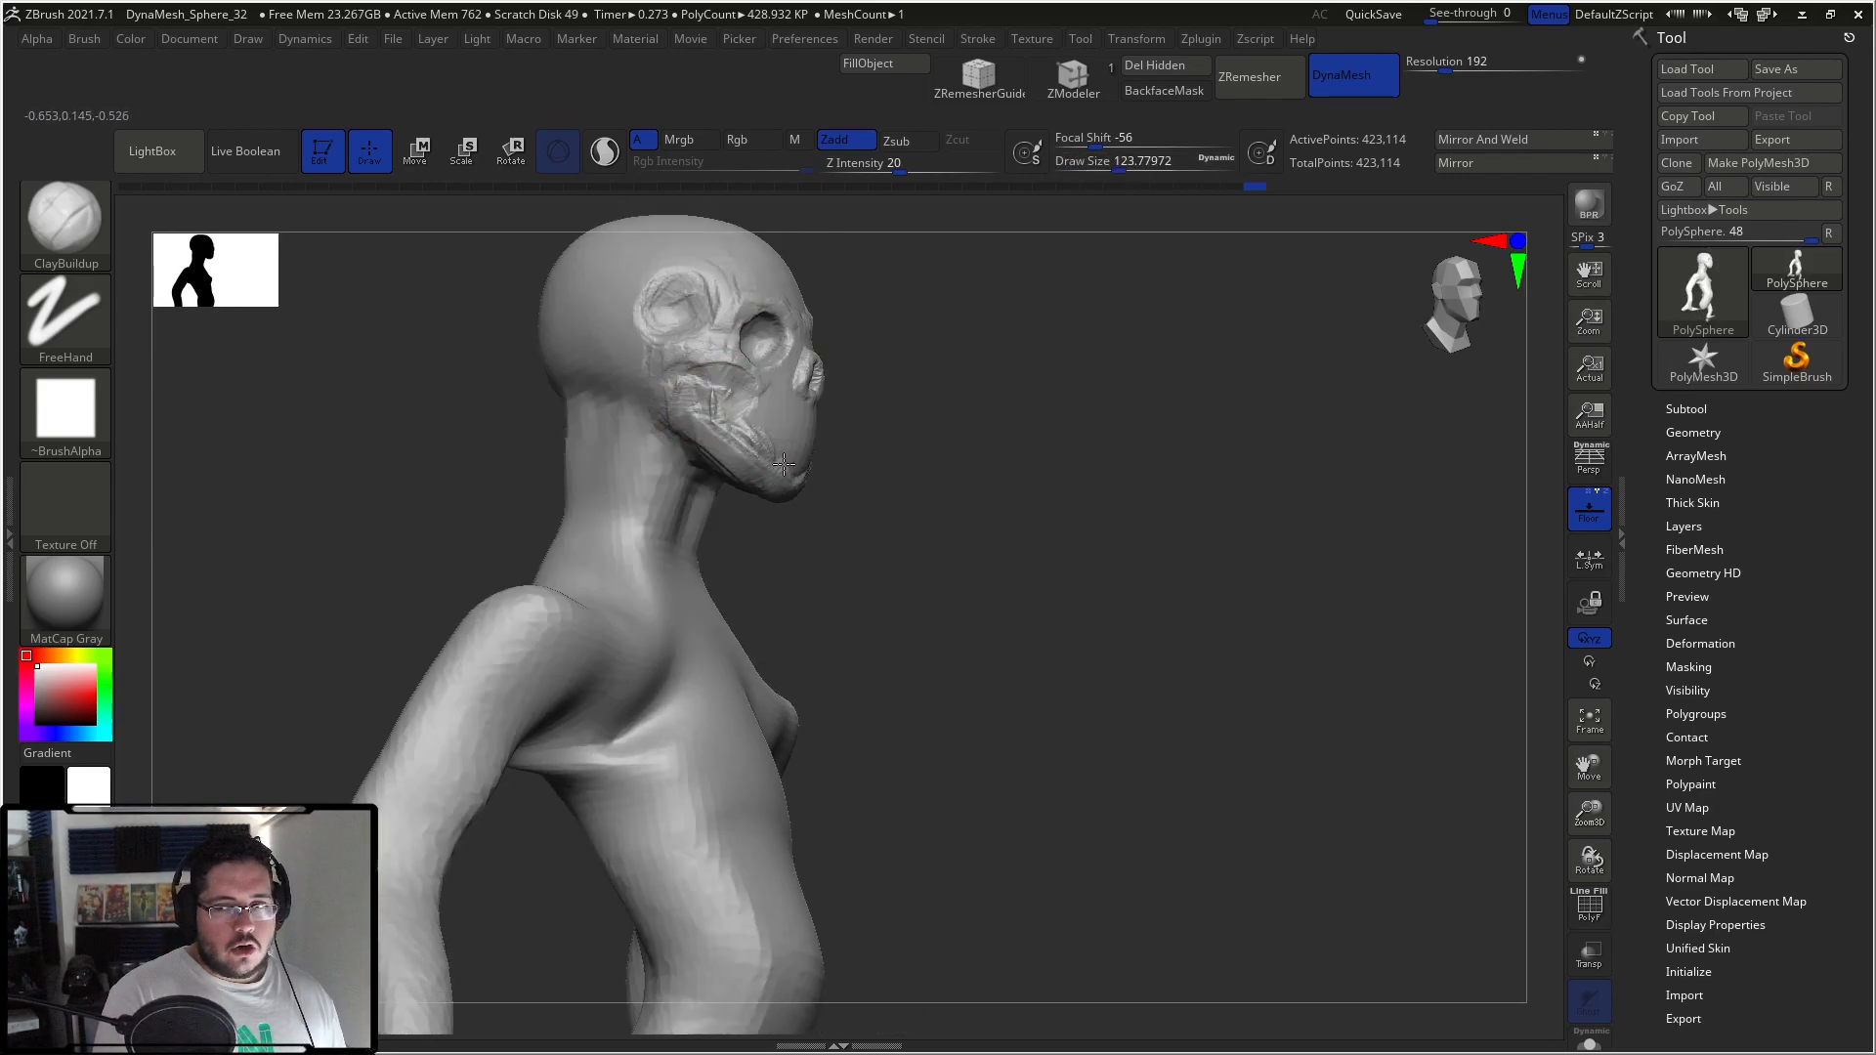
Step: Sculpt the teeth area and fill out the skull's face with ClayBuildup, working up to a draw size of about 167
{"action": "right_click_drag", "start_coordinate": [848, 477], "coordinate": [732, 439]}
{"action": "key", "text": "space"}
{"action": "left_click_drag", "start_coordinate": [771, 448], "coordinate": [777, 415]}
{"action": "key", "text": "space"}
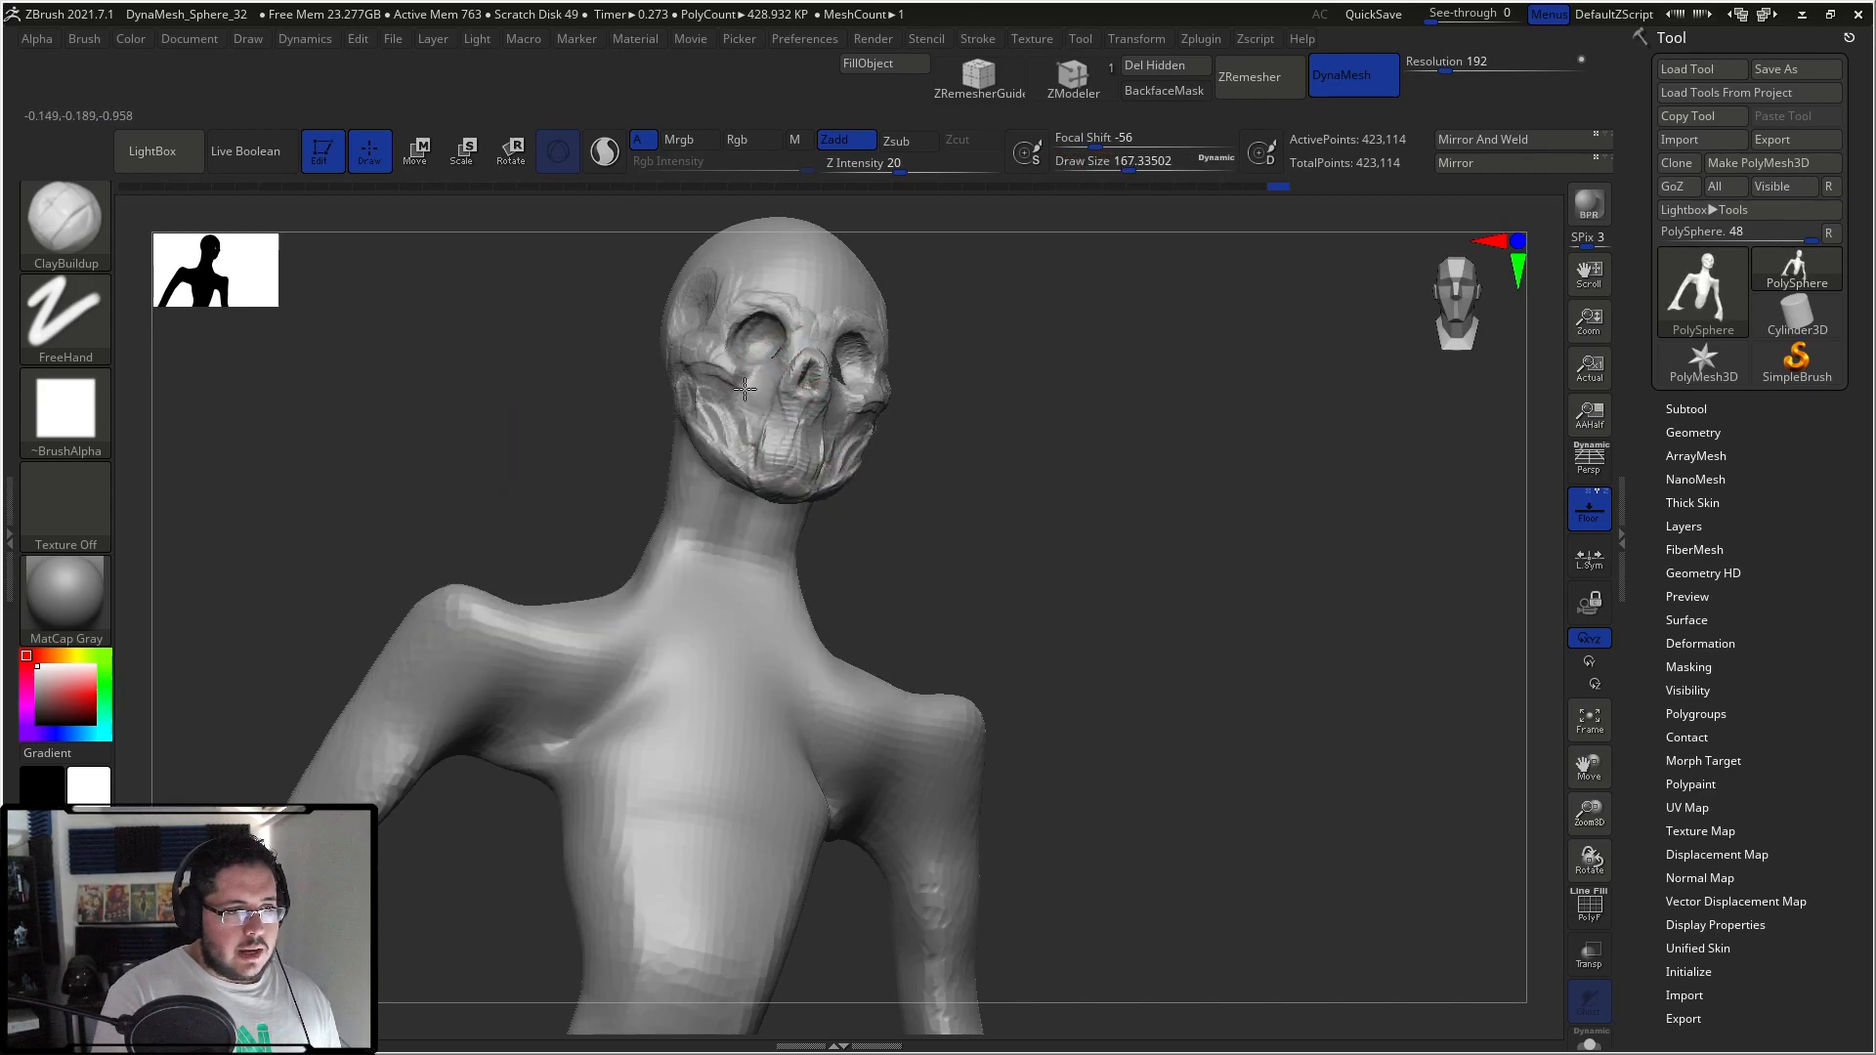
Step: Refine the brow, forehead and sides of the skull with ClayBuildup at draw sizes of about 83 and 140
{"action": "right_click_drag", "start_coordinate": [980, 362], "coordinate": [867, 380]}
{"action": "key", "text": "space"}
{"action": "left_click_drag", "start_coordinate": [855, 377], "coordinate": [806, 369]}
{"action": "right_click_drag", "start_coordinate": [816, 359], "coordinate": [767, 283]}
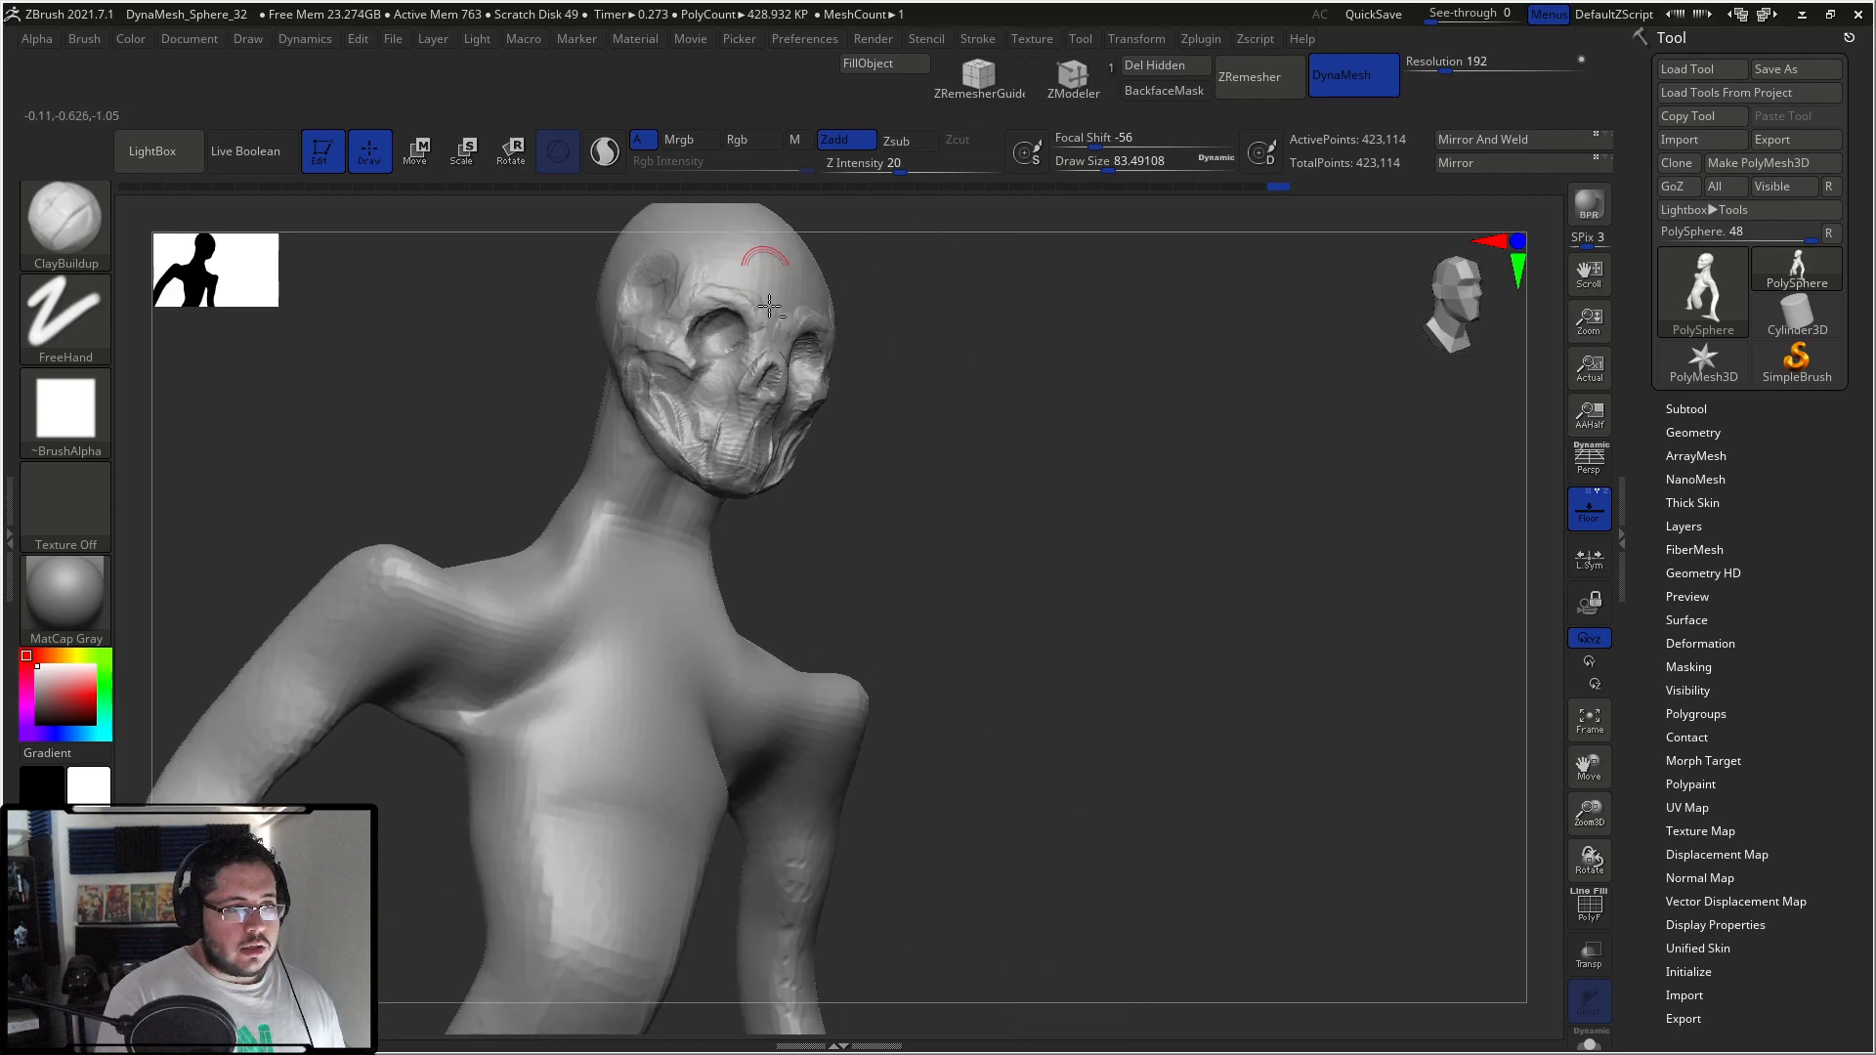
{"action": "right_click_drag", "start_coordinate": [860, 352], "coordinate": [766, 391]}
{"action": "key", "text": "space"}
{"action": "left_click_drag", "start_coordinate": [749, 435], "coordinate": [771, 435]}
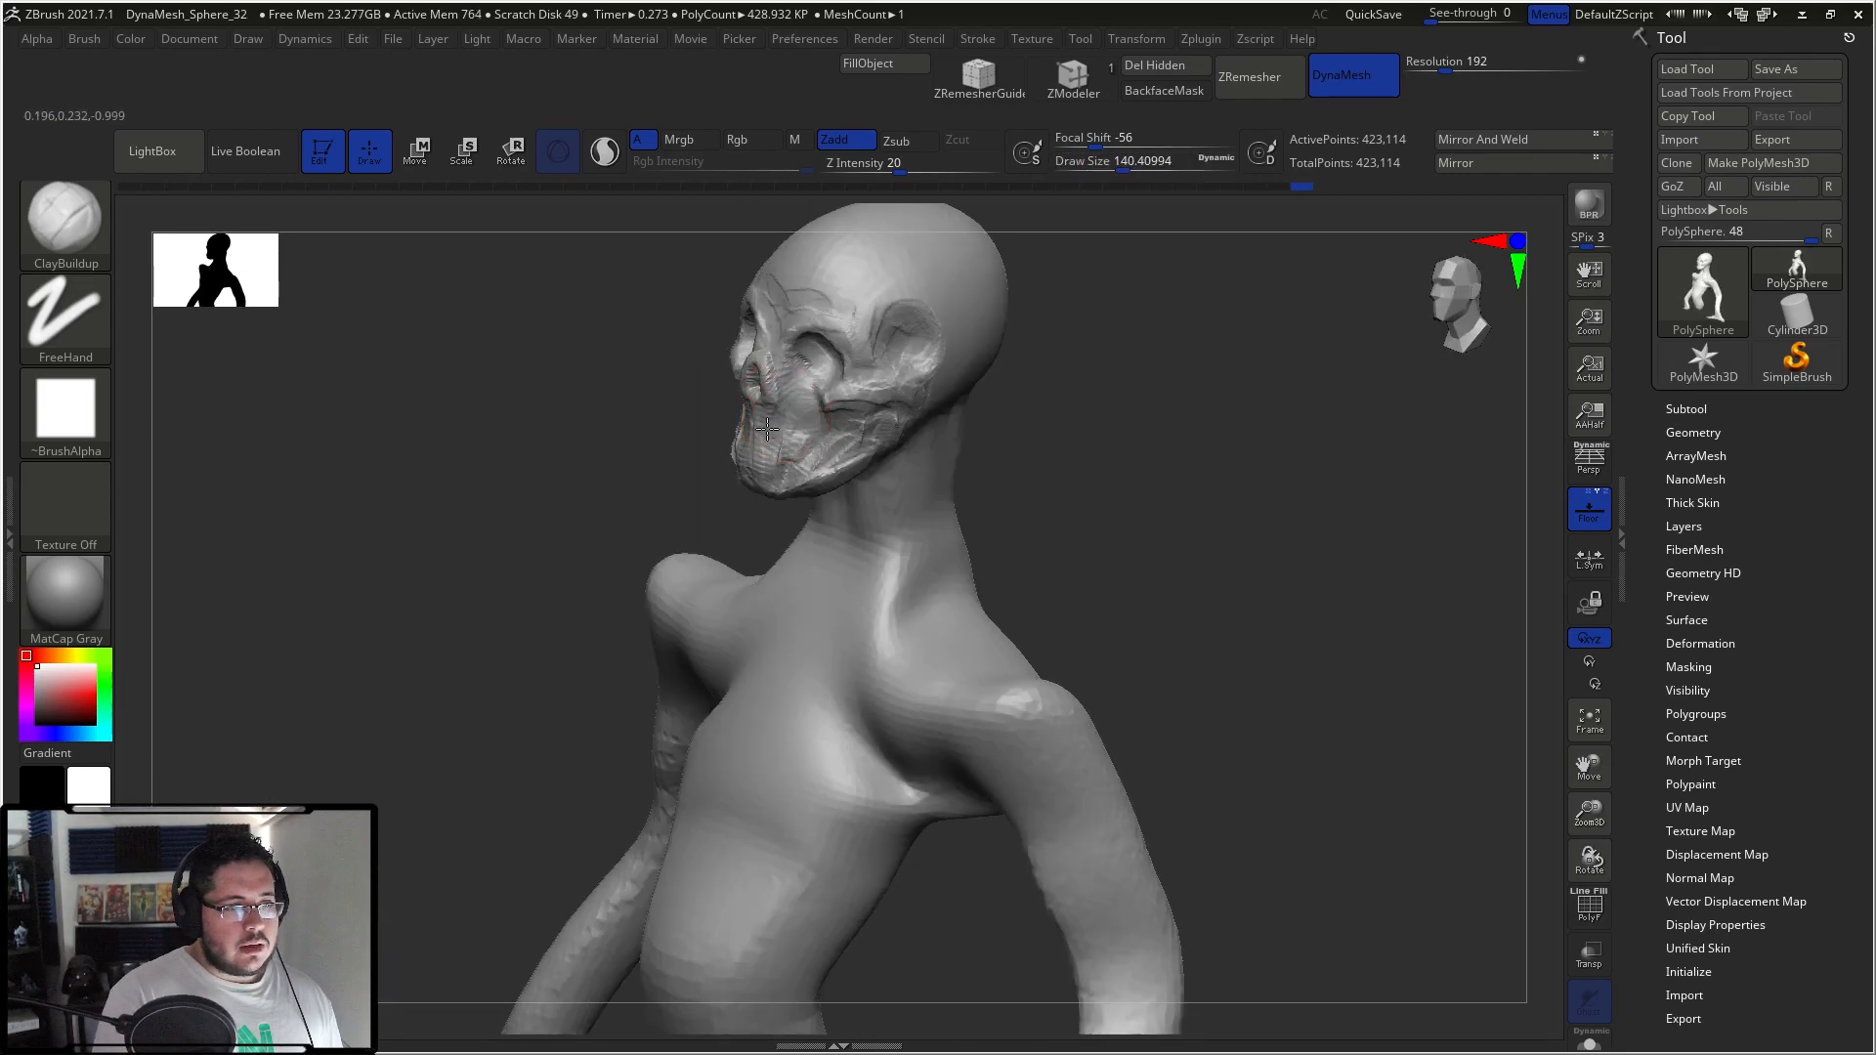
{"action": "right_click_drag", "start_coordinate": [672, 463], "coordinate": [737, 444]}
Step: Adjust the overall skull shape with the Move brush at a draw size of about 430
{"action": "mouse_move", "coordinate": [913, 473]}
{"action": "right_mouse_down", "text": "shift"}
{"action": "mouse_move", "coordinate": [885, 494]}
{"action": "mouse_move", "coordinate": [922, 435]}
{"action": "mouse_move", "coordinate": [1001, 418]}
{"action": "right_mouse_up", "text": "shift"}
{"action": "key", "text": "f"}
{"action": "key", "text": "b"}
{"action": "key", "text": "m"}
{"action": "key", "text": "v"}
{"action": "key", "text": "space"}
{"action": "left_click_drag", "start_coordinate": [953, 375], "coordinate": [1001, 378]}
{"action": "right_click_drag", "start_coordinate": [879, 401], "coordinate": [802, 386]}
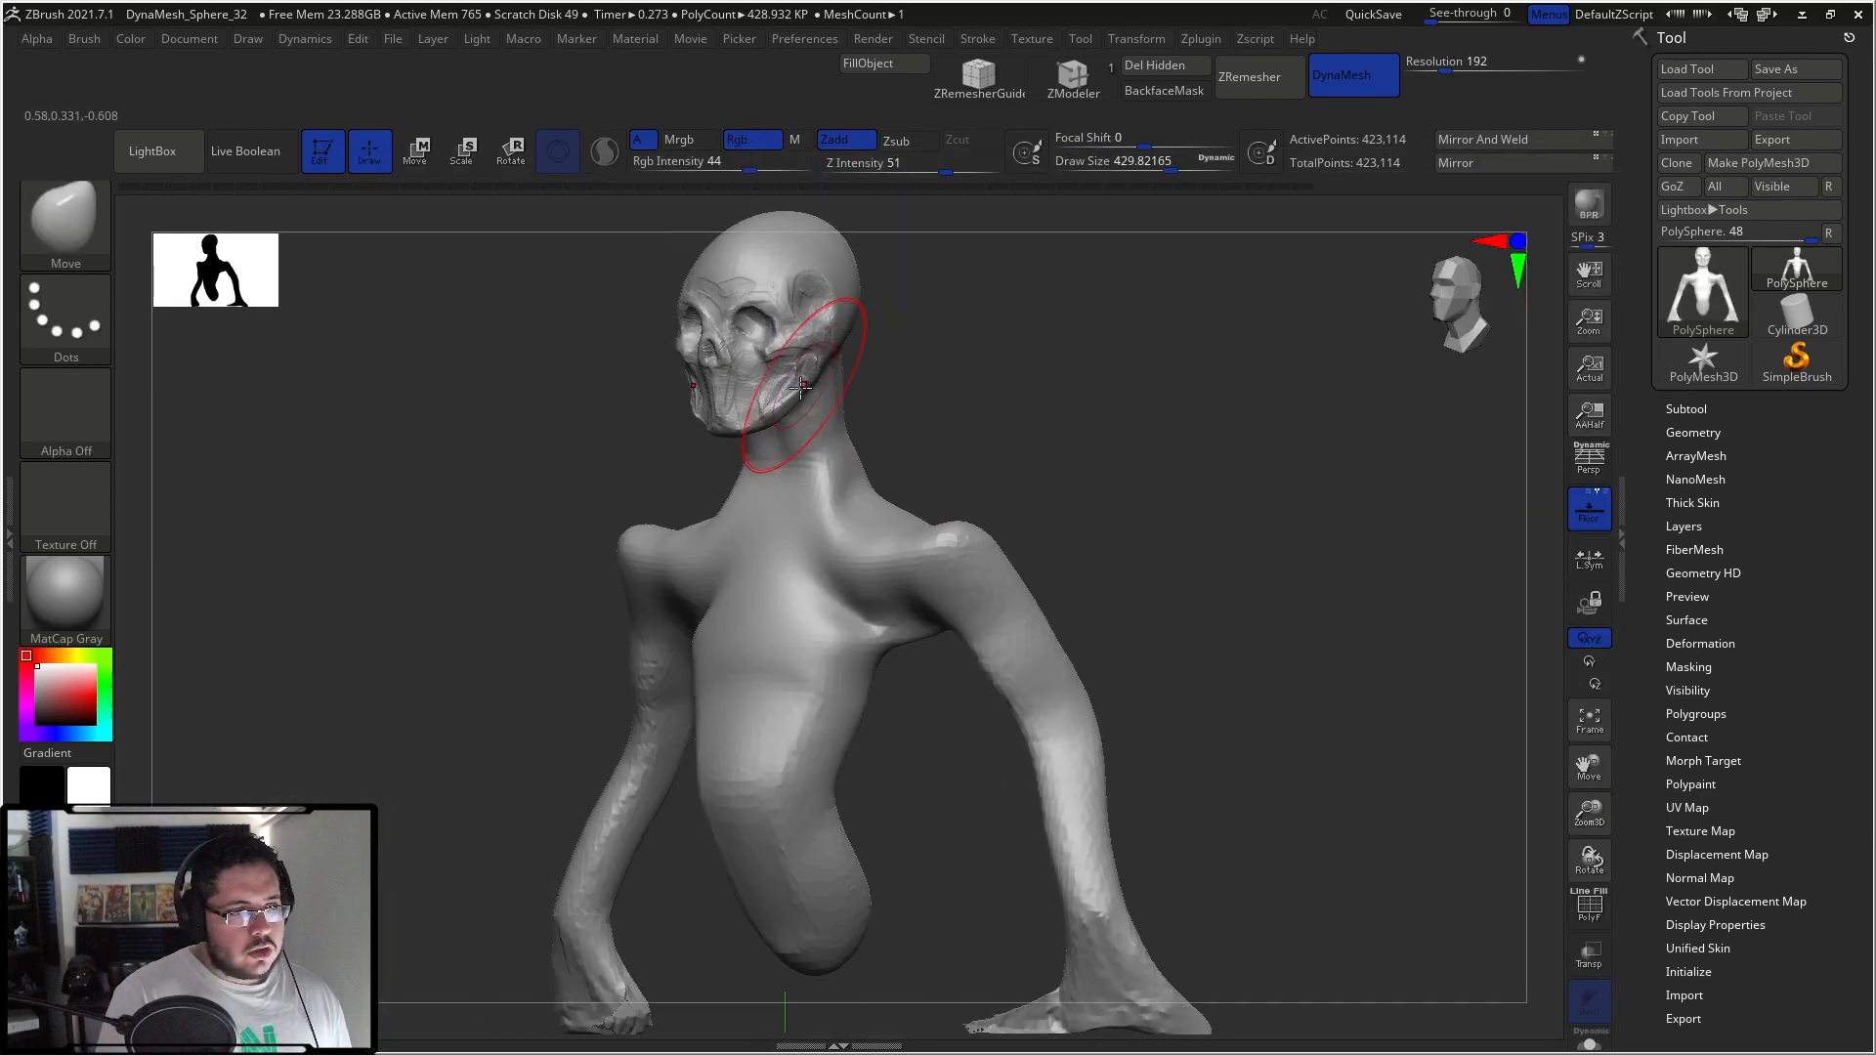
Step: Refine the jaw and cheek proportions with the Move brush at a draw size of about 318
{"action": "key", "text": "space"}
{"action": "key", "text": "space"}
{"action": "left_click_drag", "start_coordinate": [795, 404], "coordinate": [787, 404]}
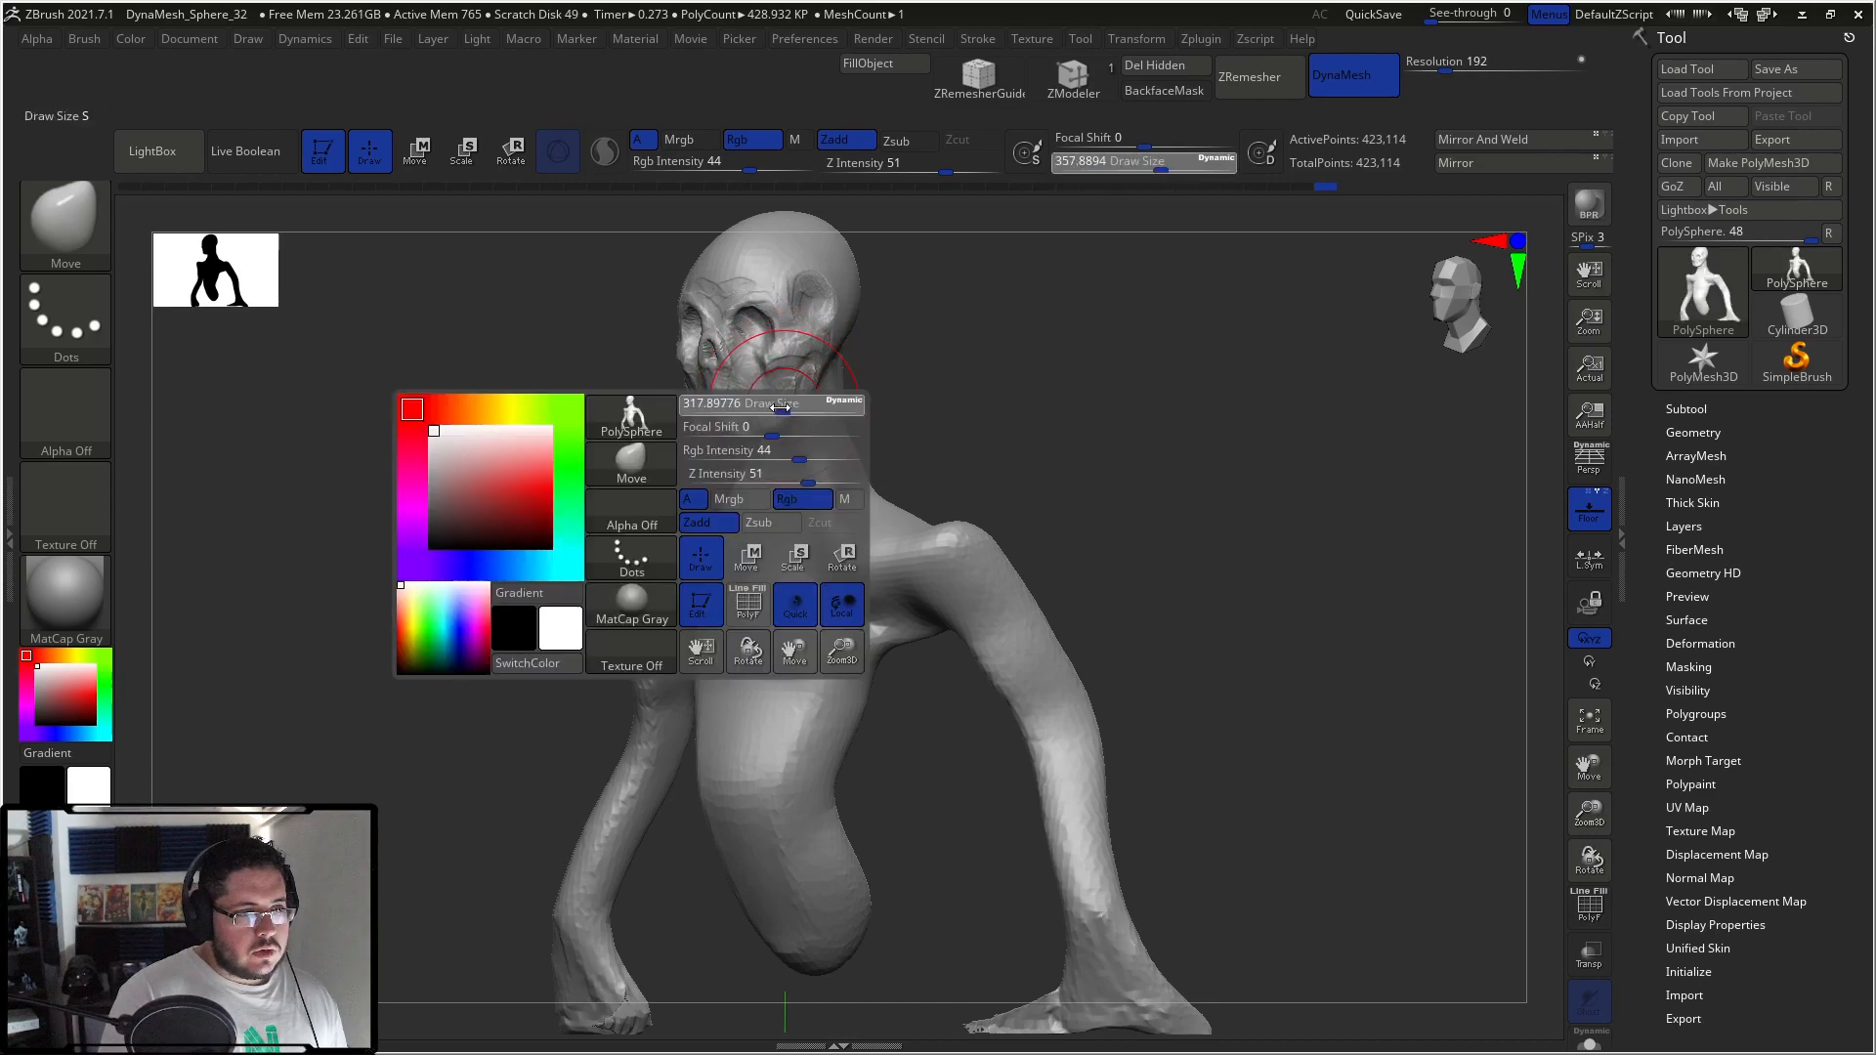
{"action": "right_click_drag", "start_coordinate": [801, 396], "coordinate": [917, 348], "text": "shift"}
{"action": "key", "text": "space"}
{"action": "left_click_drag", "start_coordinate": [824, 357], "coordinate": [835, 345]}
Step: Adjust the cheek and temple on the side of the skull with the Move brush, reducing the draw size to about 167
{"action": "key", "text": "space"}
{"action": "key", "text": "space"}
{"action": "left_click_drag", "start_coordinate": [741, 296], "coordinate": [713, 302]}
{"action": "mouse_move", "coordinate": [899, 381]}
{"action": "right_mouse_down"}
{"action": "mouse_move", "coordinate": [926, 381]}
{"action": "mouse_move", "coordinate": [880, 376]}
{"action": "right_mouse_up"}
{"action": "mouse_move", "coordinate": [879, 377]}
{"action": "right_mouse_down"}
{"action": "mouse_move", "coordinate": [931, 361]}
{"action": "mouse_move", "coordinate": [983, 420]}
{"action": "right_mouse_up"}
{"action": "key", "text": "space"}
{"action": "key", "text": "space"}
{"action": "left_click_drag", "start_coordinate": [731, 330], "coordinate": [702, 355]}
{"action": "key", "text": "ctrl+z"}
{"action": "key", "text": "space"}
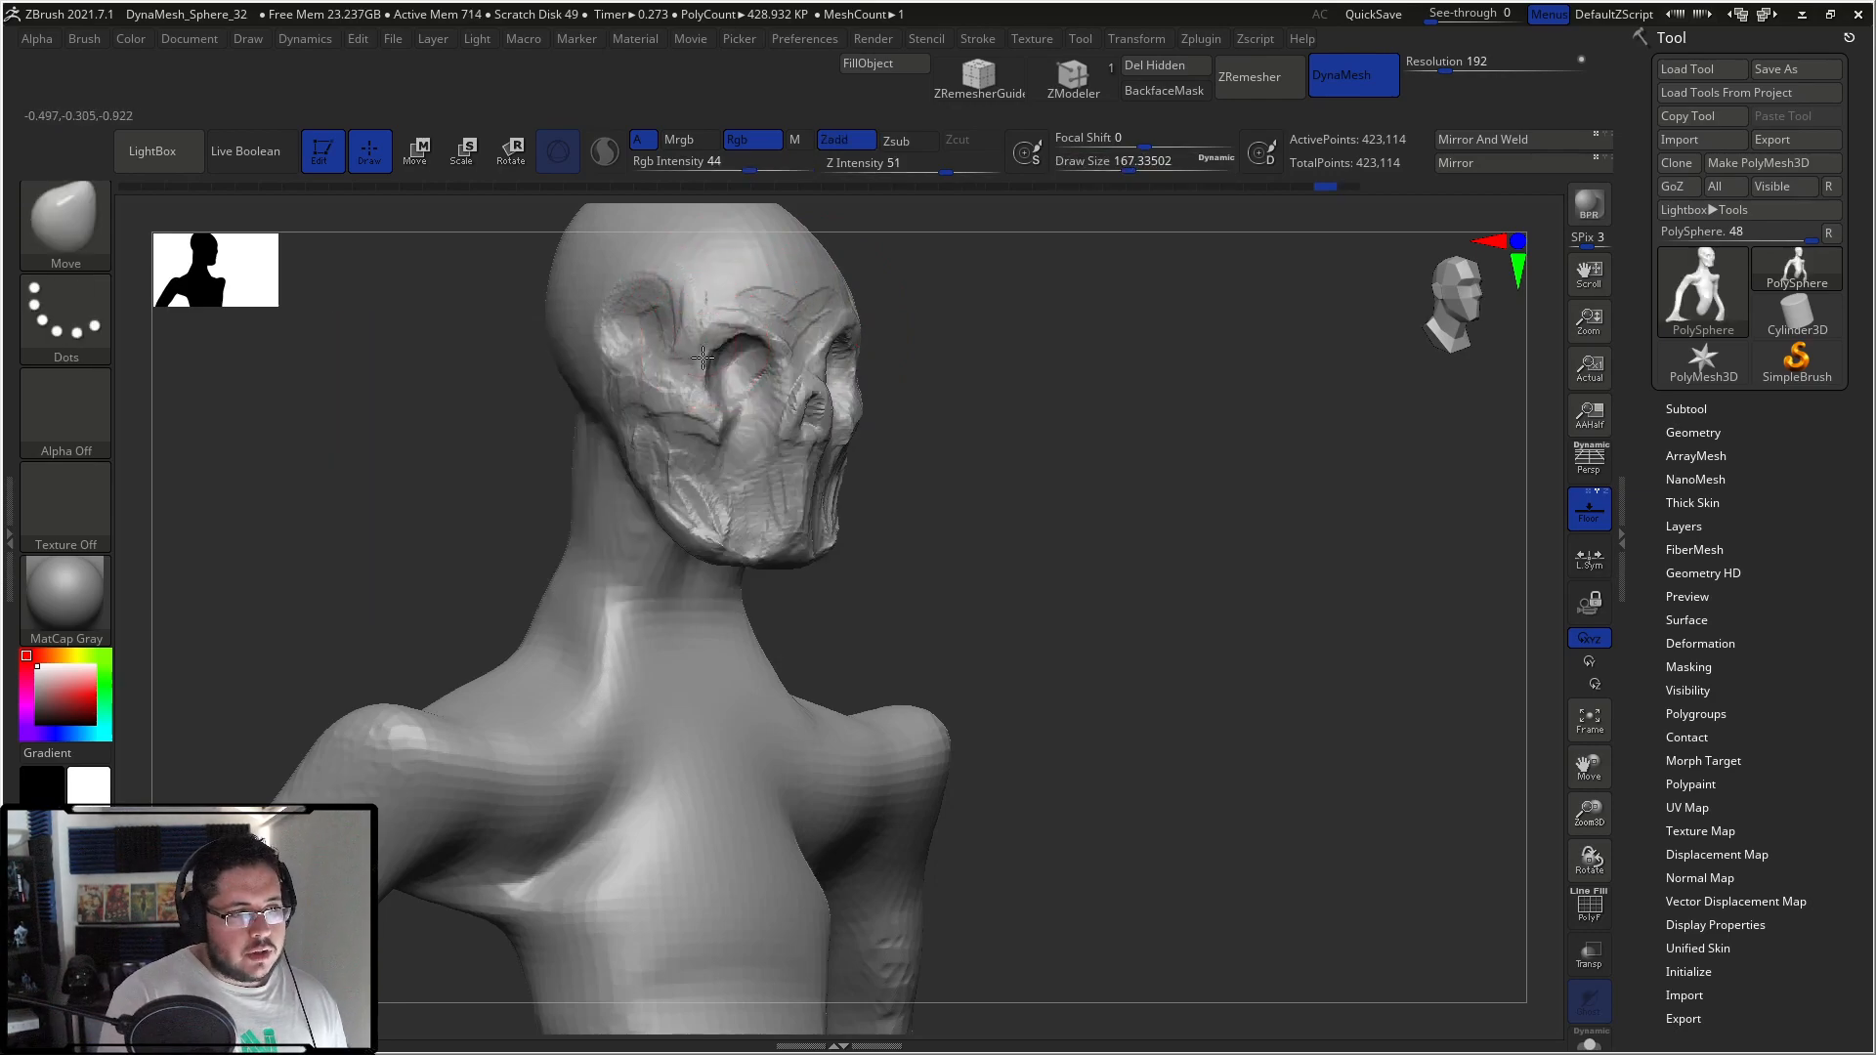
{"action": "right_click_drag", "start_coordinate": [938, 306], "coordinate": [768, 361]}
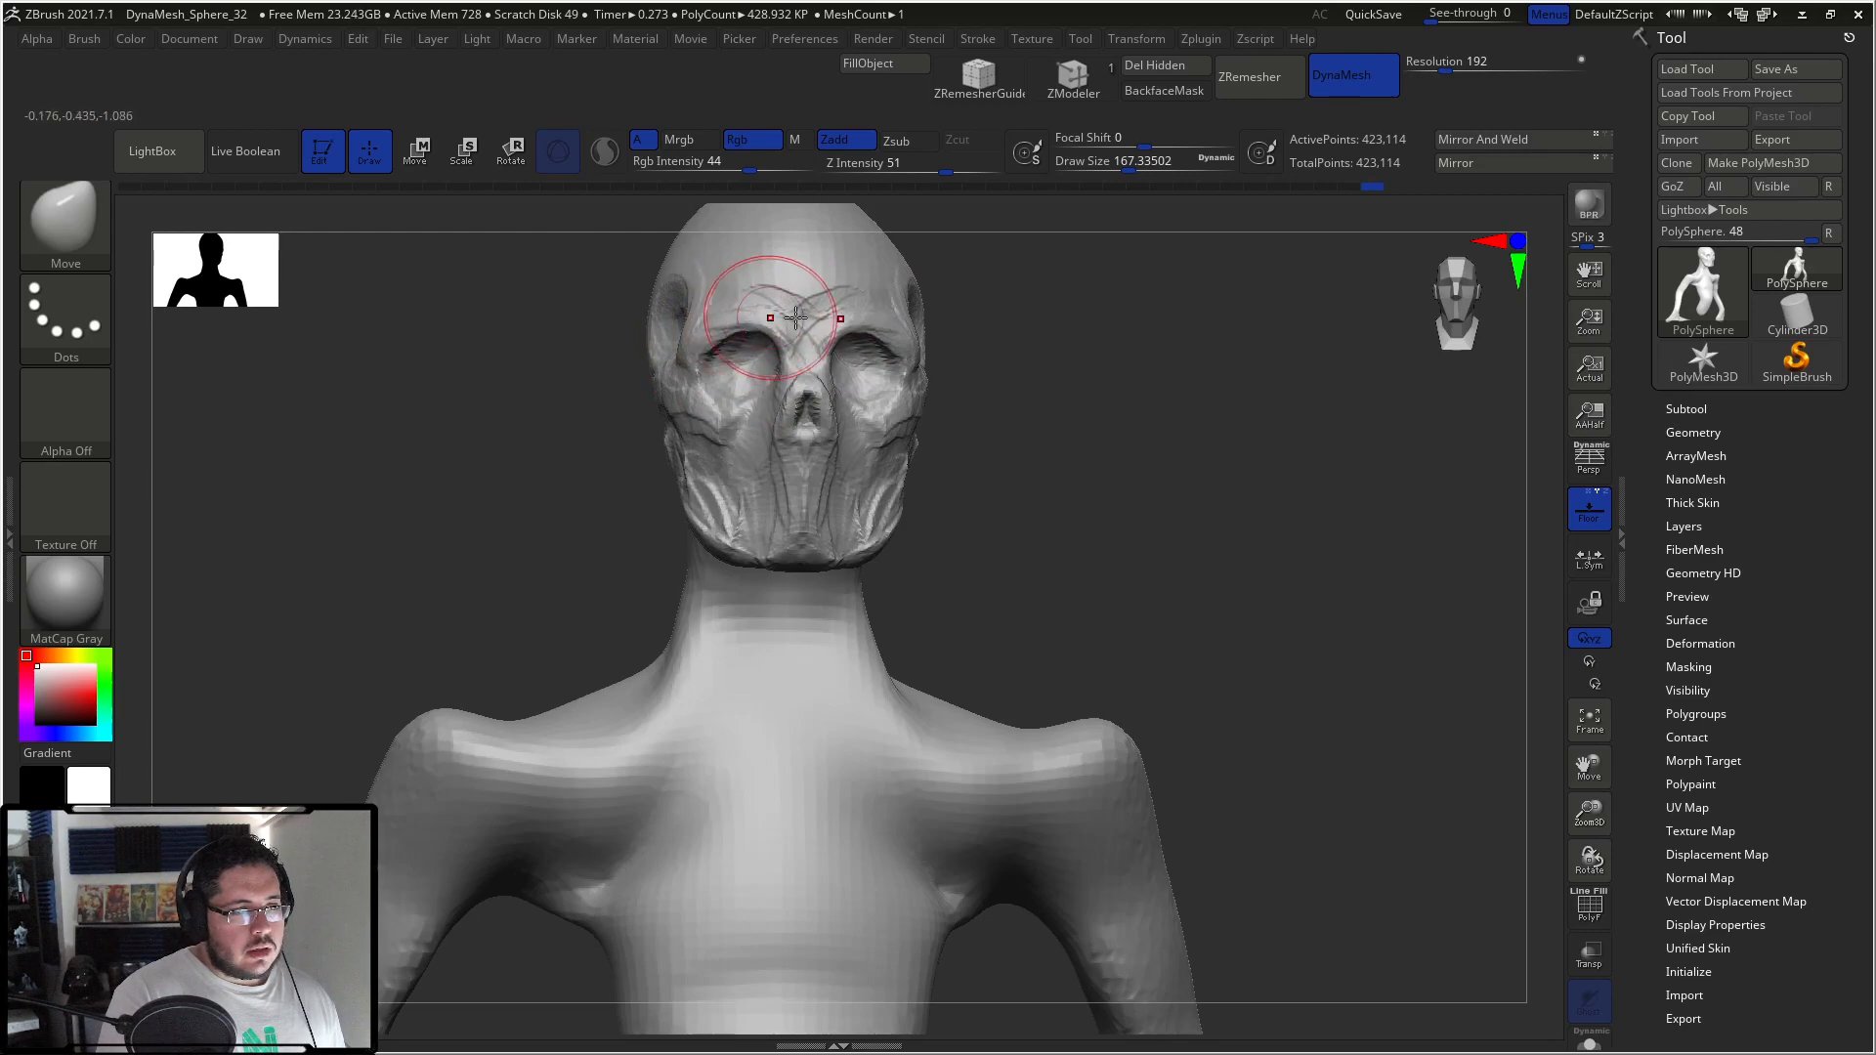
Step: Refine the brow and nose bridge from the front and in profile with the Move brush at a draw size of 112
{"action": "right_click_drag", "start_coordinate": [949, 393], "coordinate": [758, 323]}
{"action": "key", "text": "space"}
{"action": "left_click_drag", "start_coordinate": [803, 380], "coordinate": [777, 379]}
{"action": "right_click_drag", "start_coordinate": [653, 416], "coordinate": [547, 440]}
{"action": "key", "text": "space"}
{"action": "left_click_drag", "start_coordinate": [743, 363], "coordinate": [754, 362]}
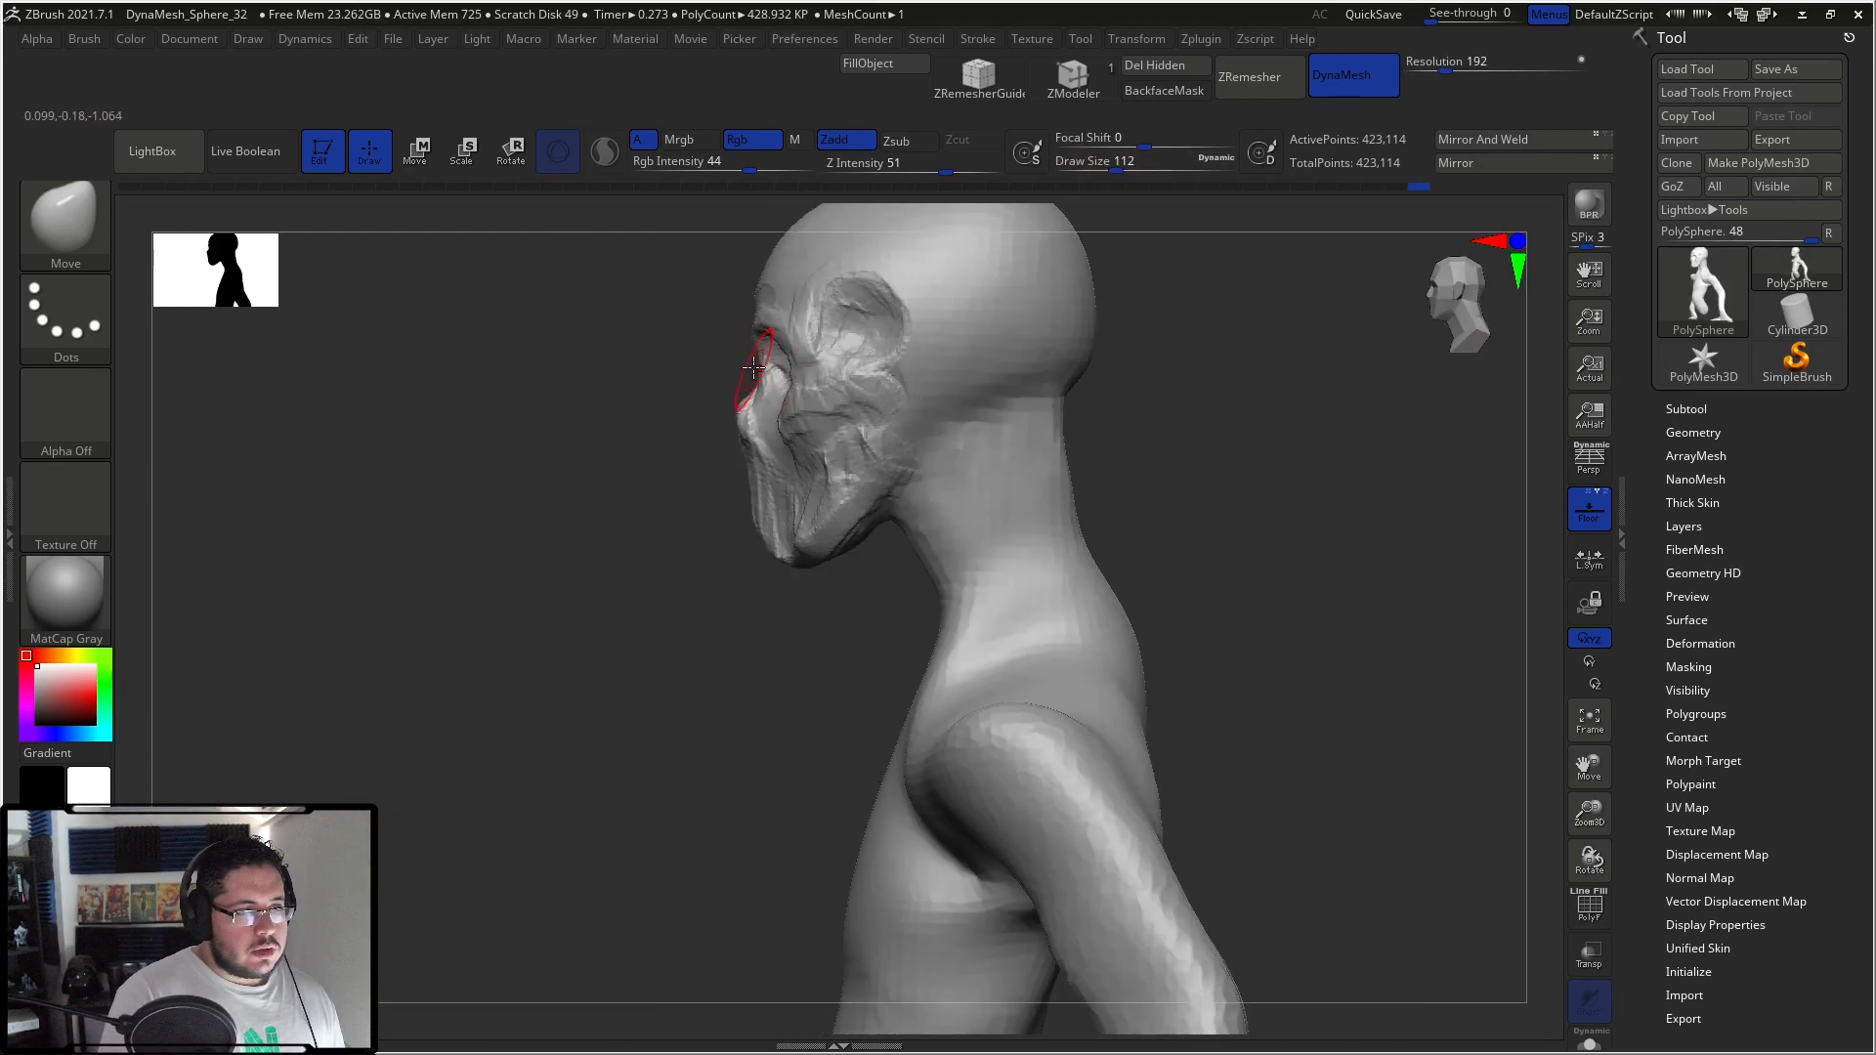
{"action": "right_click_drag", "start_coordinate": [733, 376], "coordinate": [838, 377]}
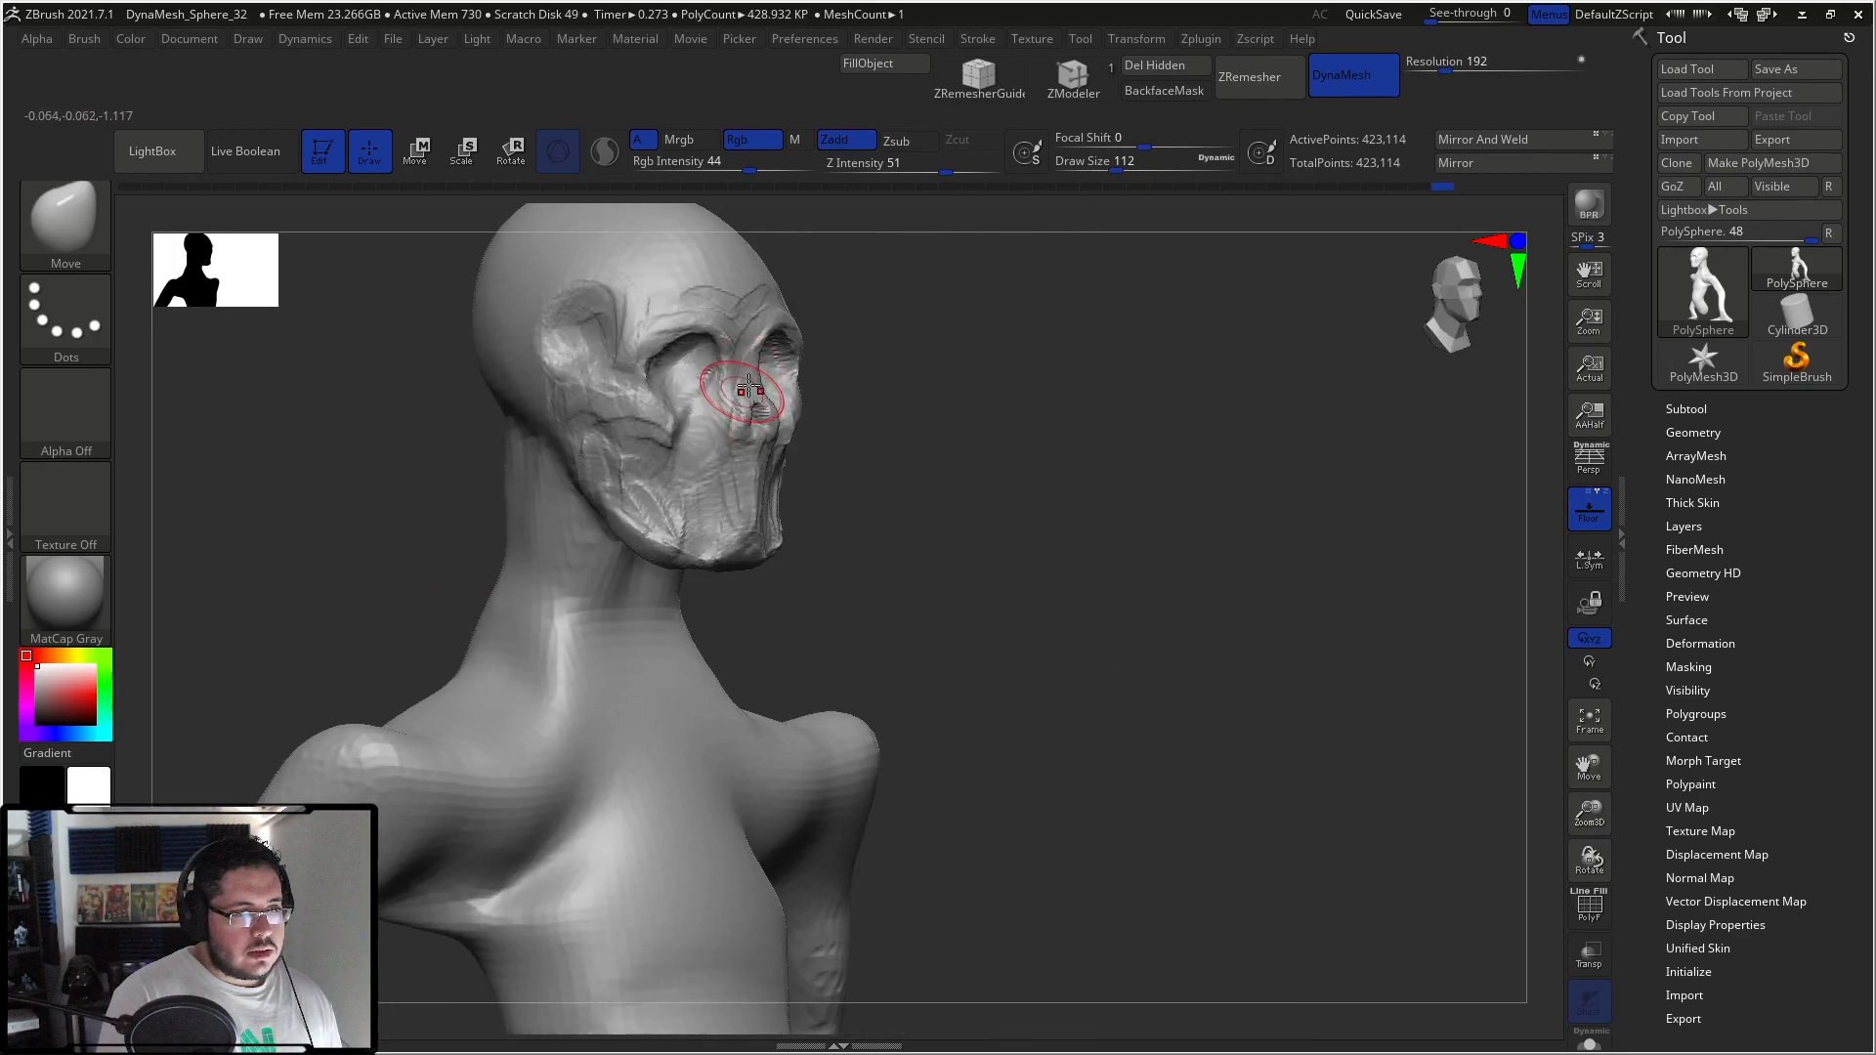
Step: Build up the nose with the ClayBuildup brush at a draw size of about 56
{"action": "key", "text": "b"}
{"action": "key", "text": "c"}
{"action": "key", "text": "b"}
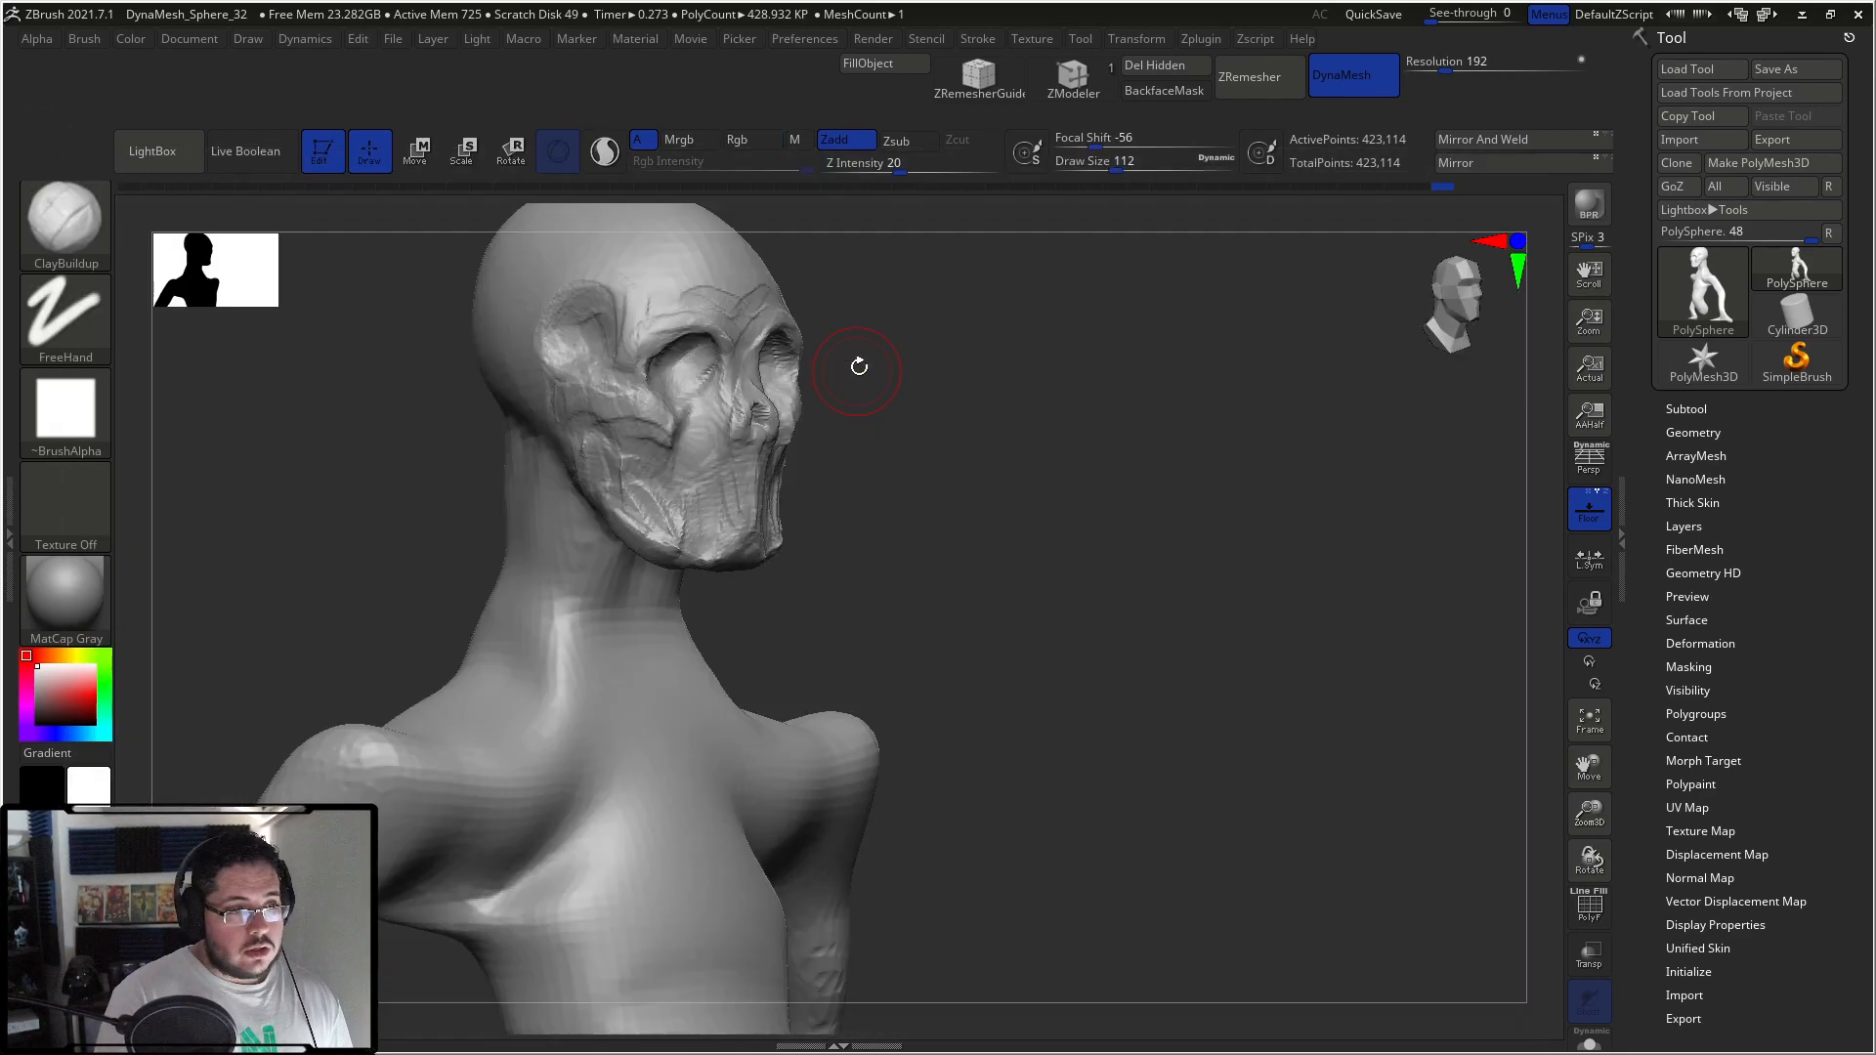
{"action": "key", "text": "space"}
{"action": "mouse_move", "coordinate": [826, 365]}
{"action": "left_mouse_down"}
{"action": "mouse_move", "coordinate": [740, 380]}
{"action": "mouse_move", "coordinate": [752, 420]}
{"action": "mouse_move", "coordinate": [784, 411]}
{"action": "left_mouse_up"}
{"action": "key", "text": "space"}
{"action": "key", "text": "space"}
{"action": "key", "text": "space"}
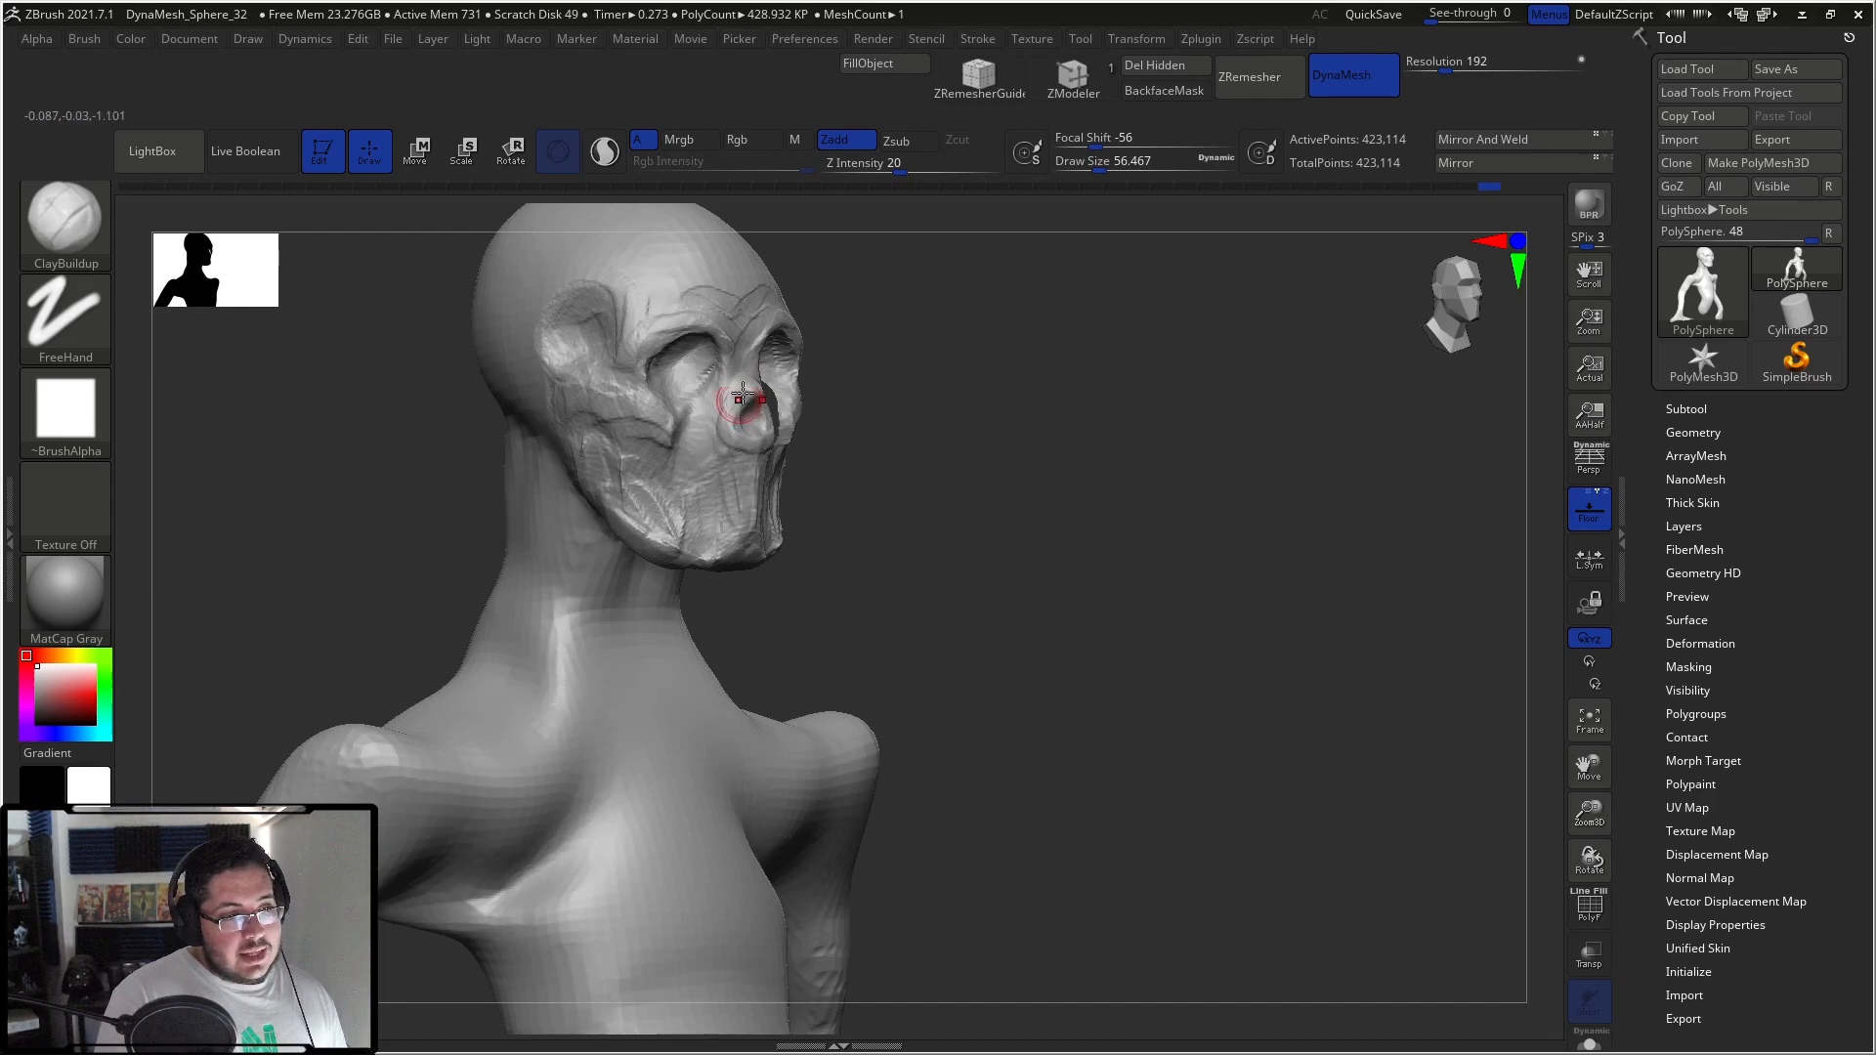
Step: Sculpt long muscle strands down the side and front of the neck with ClayBuildup at a draw size of about 192
{"action": "key", "text": "space"}
{"action": "mouse_move", "coordinate": [742, 475]}
{"action": "left_mouse_down"}
{"action": "mouse_move", "coordinate": [777, 476]}
{"action": "mouse_move", "coordinate": [645, 477]}
{"action": "left_mouse_up"}
{"action": "key", "text": "space"}
{"action": "mouse_move", "coordinate": [878, 496]}
{"action": "left_mouse_down"}
{"action": "mouse_move", "coordinate": [897, 496]}
{"action": "mouse_move", "coordinate": [923, 670]}
{"action": "left_mouse_up"}
{"action": "left_click_drag", "start_coordinate": [953, 464], "coordinate": [929, 670]}
{"action": "left_click_drag", "start_coordinate": [973, 479], "coordinate": [953, 733]}
{"action": "left_click_drag", "start_coordinate": [977, 567], "coordinate": [923, 767]}
{"action": "mouse_move", "coordinate": [894, 611]}
{"action": "left_mouse_down"}
{"action": "mouse_move", "coordinate": [836, 722]}
{"action": "mouse_move", "coordinate": [933, 685]}
{"action": "mouse_move", "coordinate": [904, 518]}
{"action": "left_mouse_up"}
{"action": "left_click_drag", "start_coordinate": [1154, 459], "coordinate": [1021, 464]}
{"action": "left_click_drag", "start_coordinate": [982, 509], "coordinate": [930, 602]}
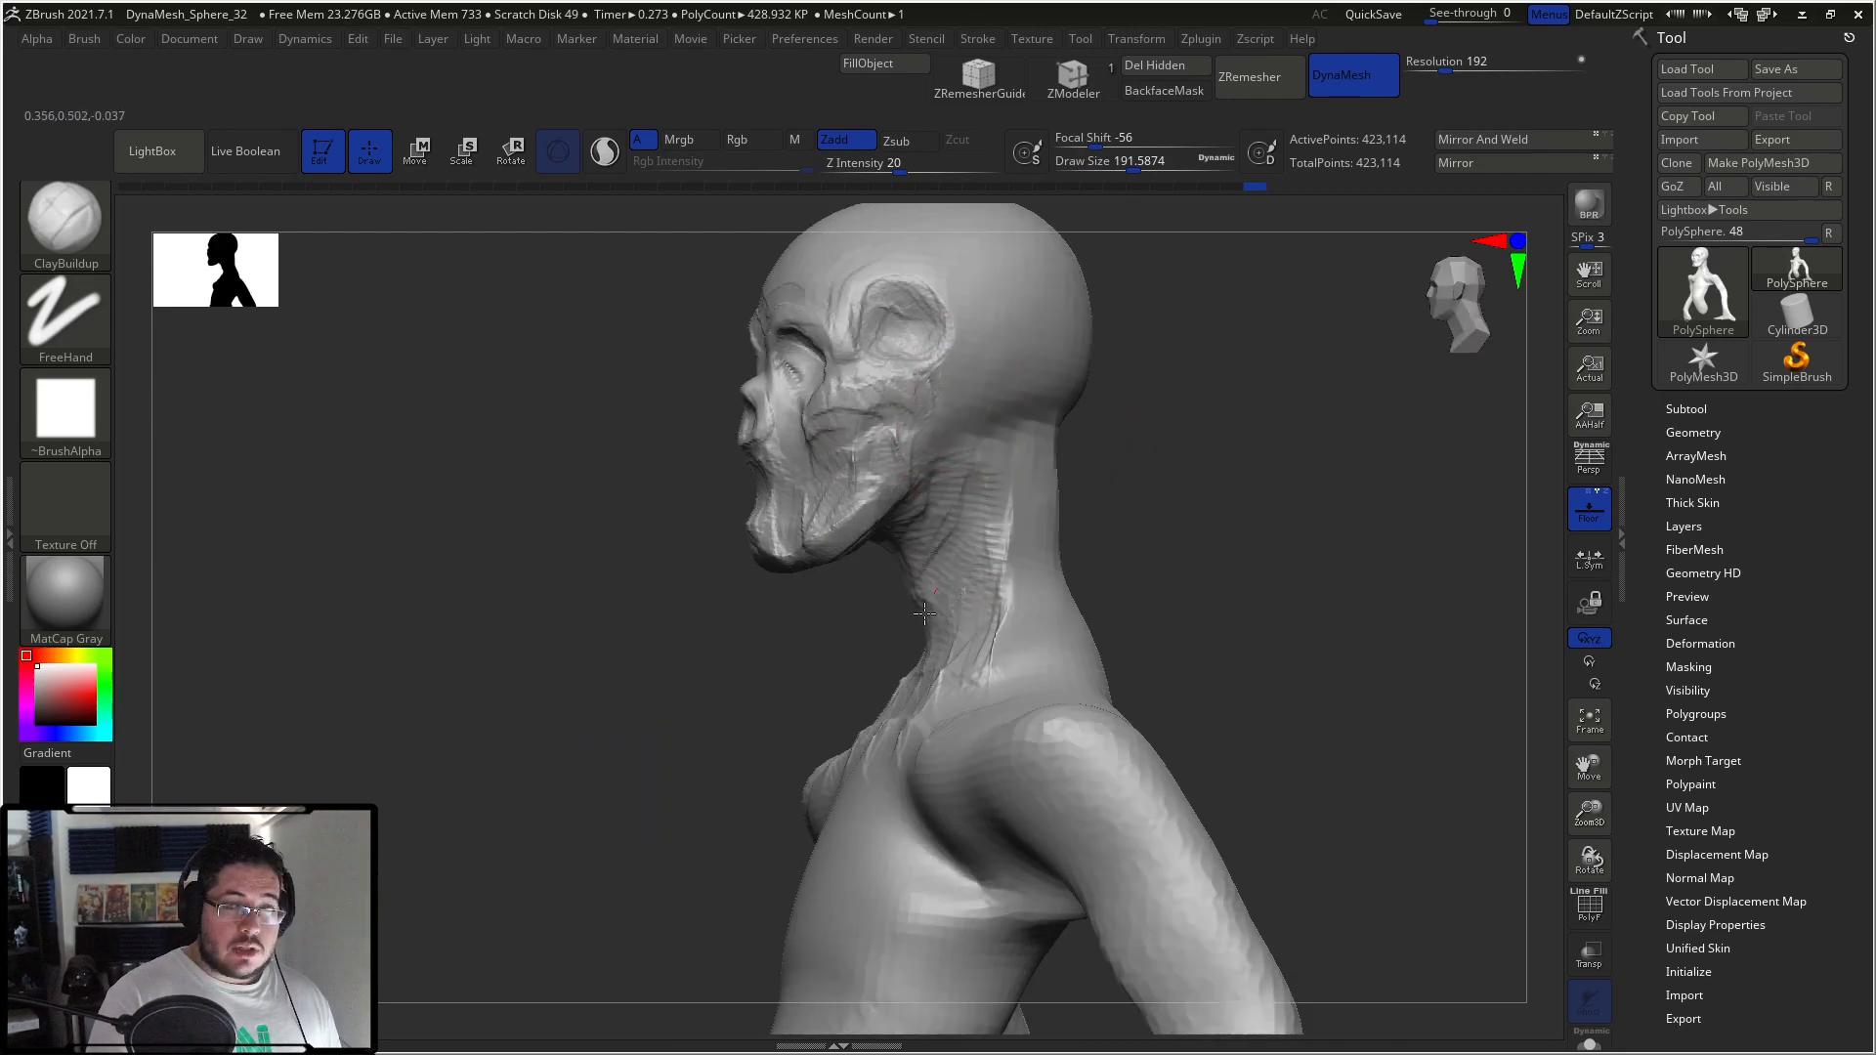
Step: Build up the rear corner of the jaw with ClayBuildup at a draw size of 112
{"action": "key", "text": "space"}
{"action": "left_click_drag", "start_coordinate": [994, 510], "coordinate": [975, 510]}
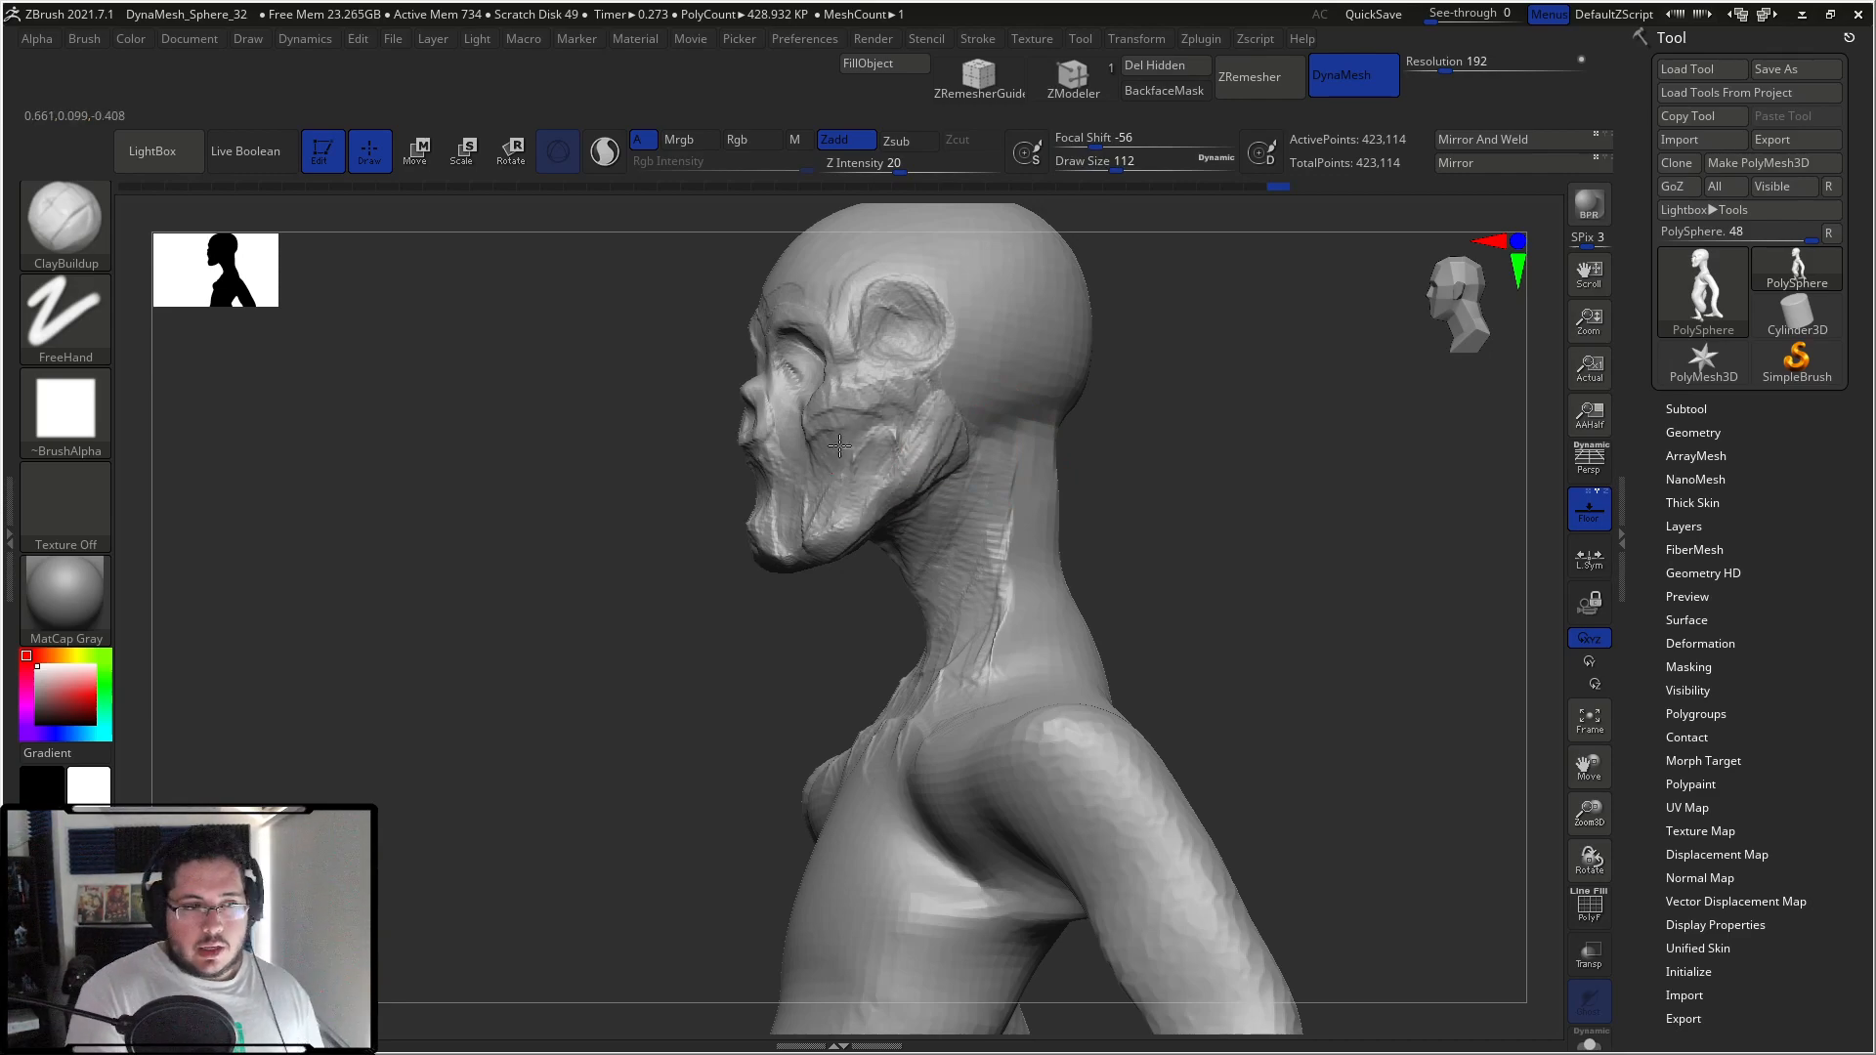
{"action": "left_click_drag", "start_coordinate": [1098, 411], "coordinate": [795, 398]}
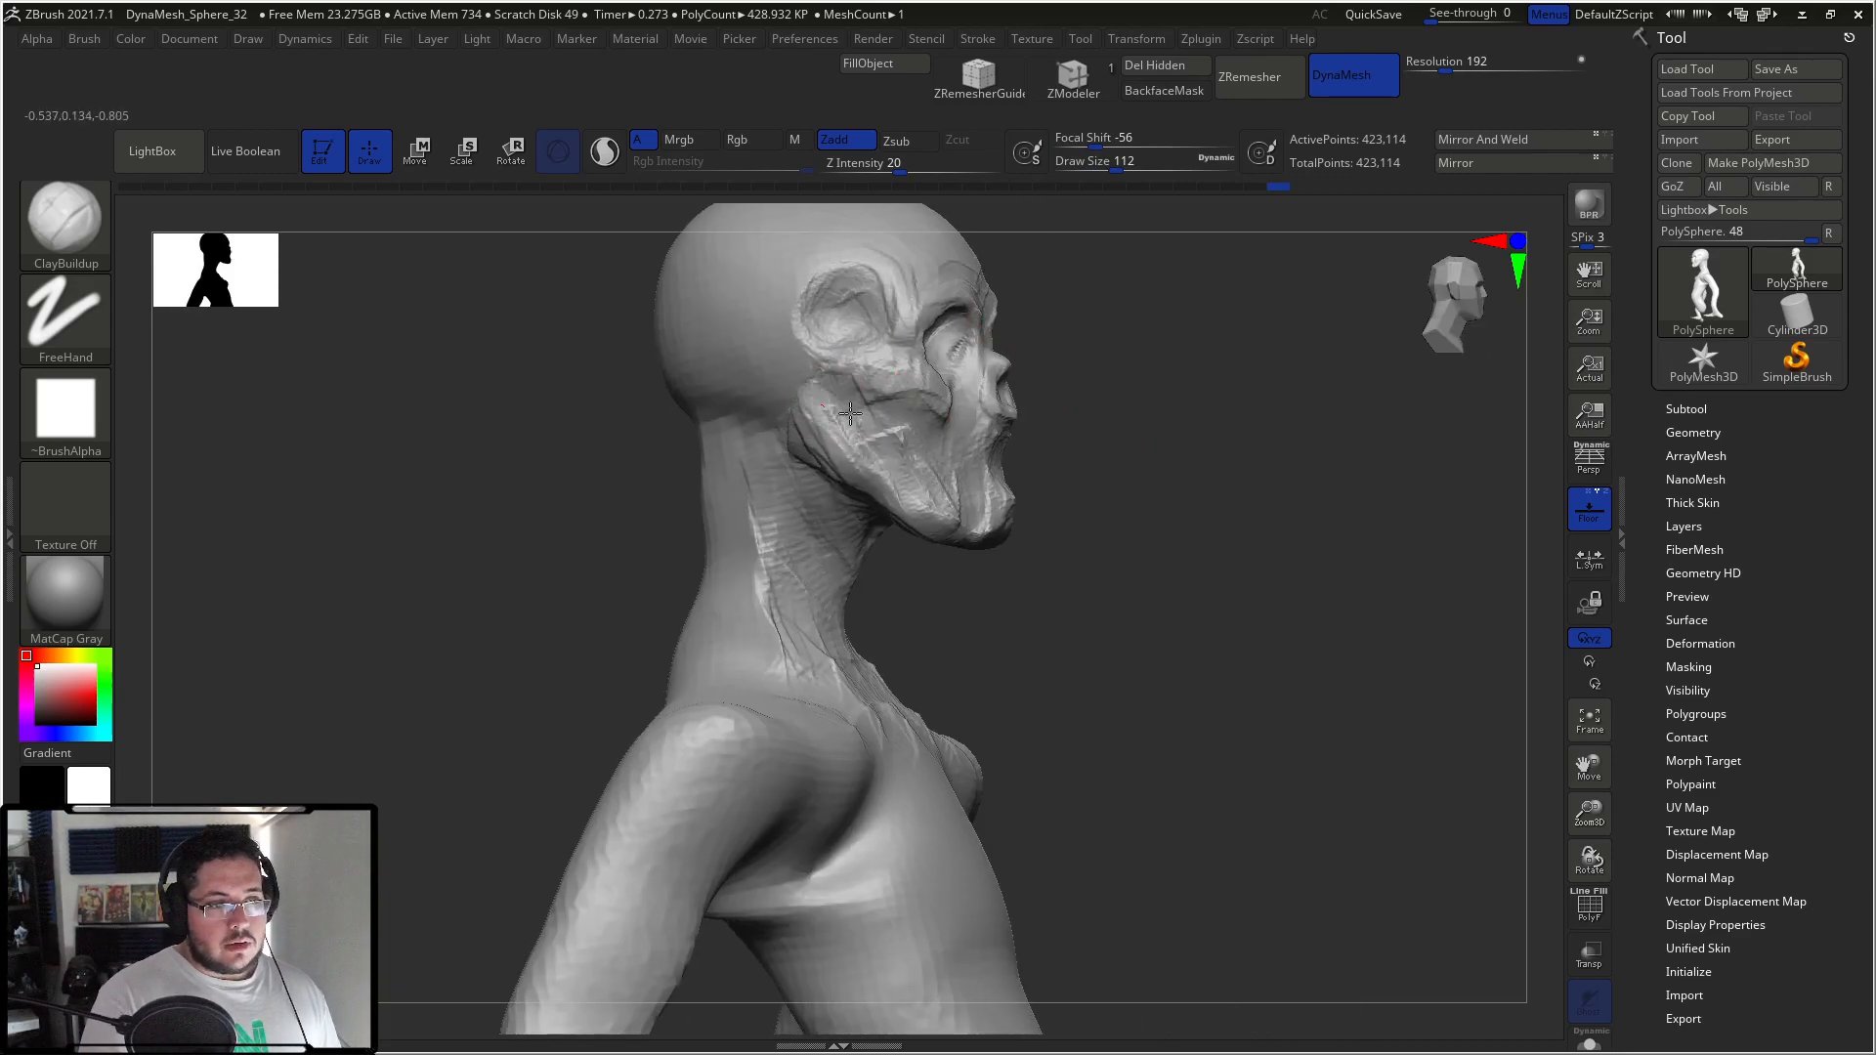
Step: Fill out the mouth area and lower cheeks with ClayBuildup at a draw size of about 97
{"action": "left_click_drag", "start_coordinate": [965, 391], "coordinate": [962, 448]}
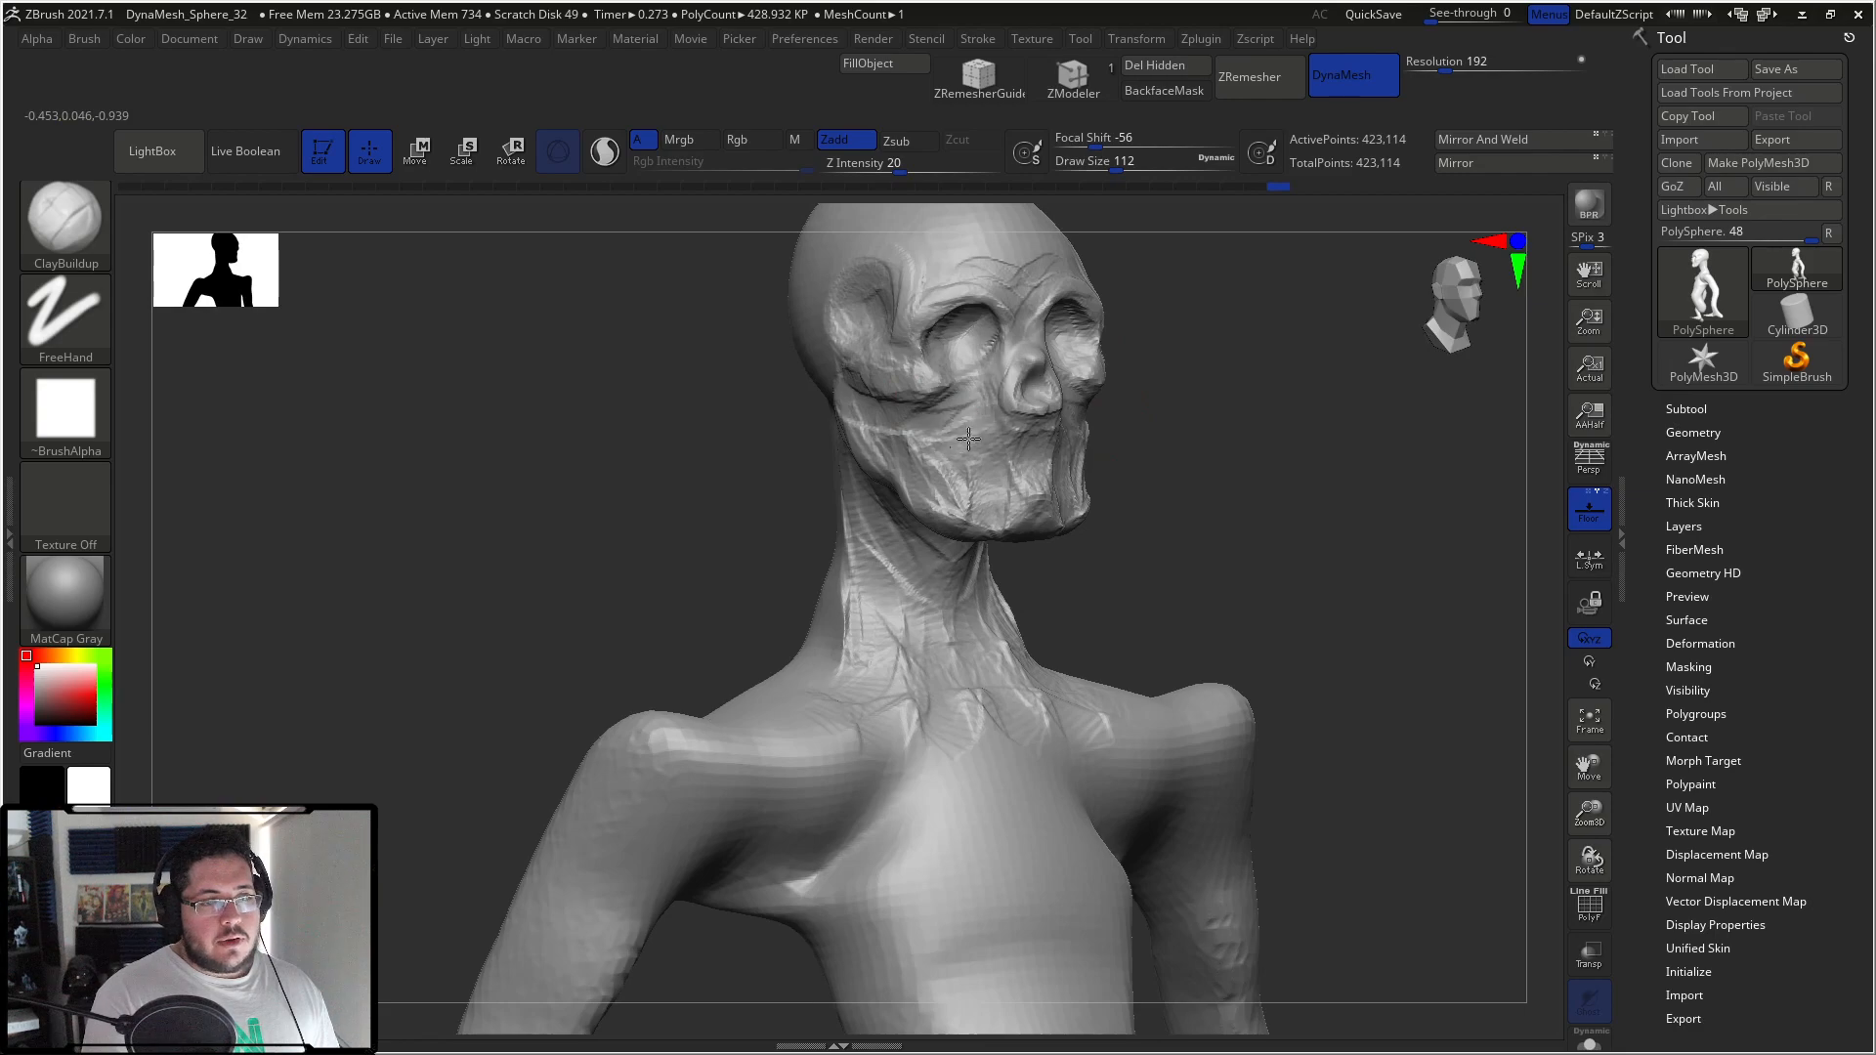
{"action": "left_click_drag", "start_coordinate": [991, 363], "coordinate": [904, 356]}
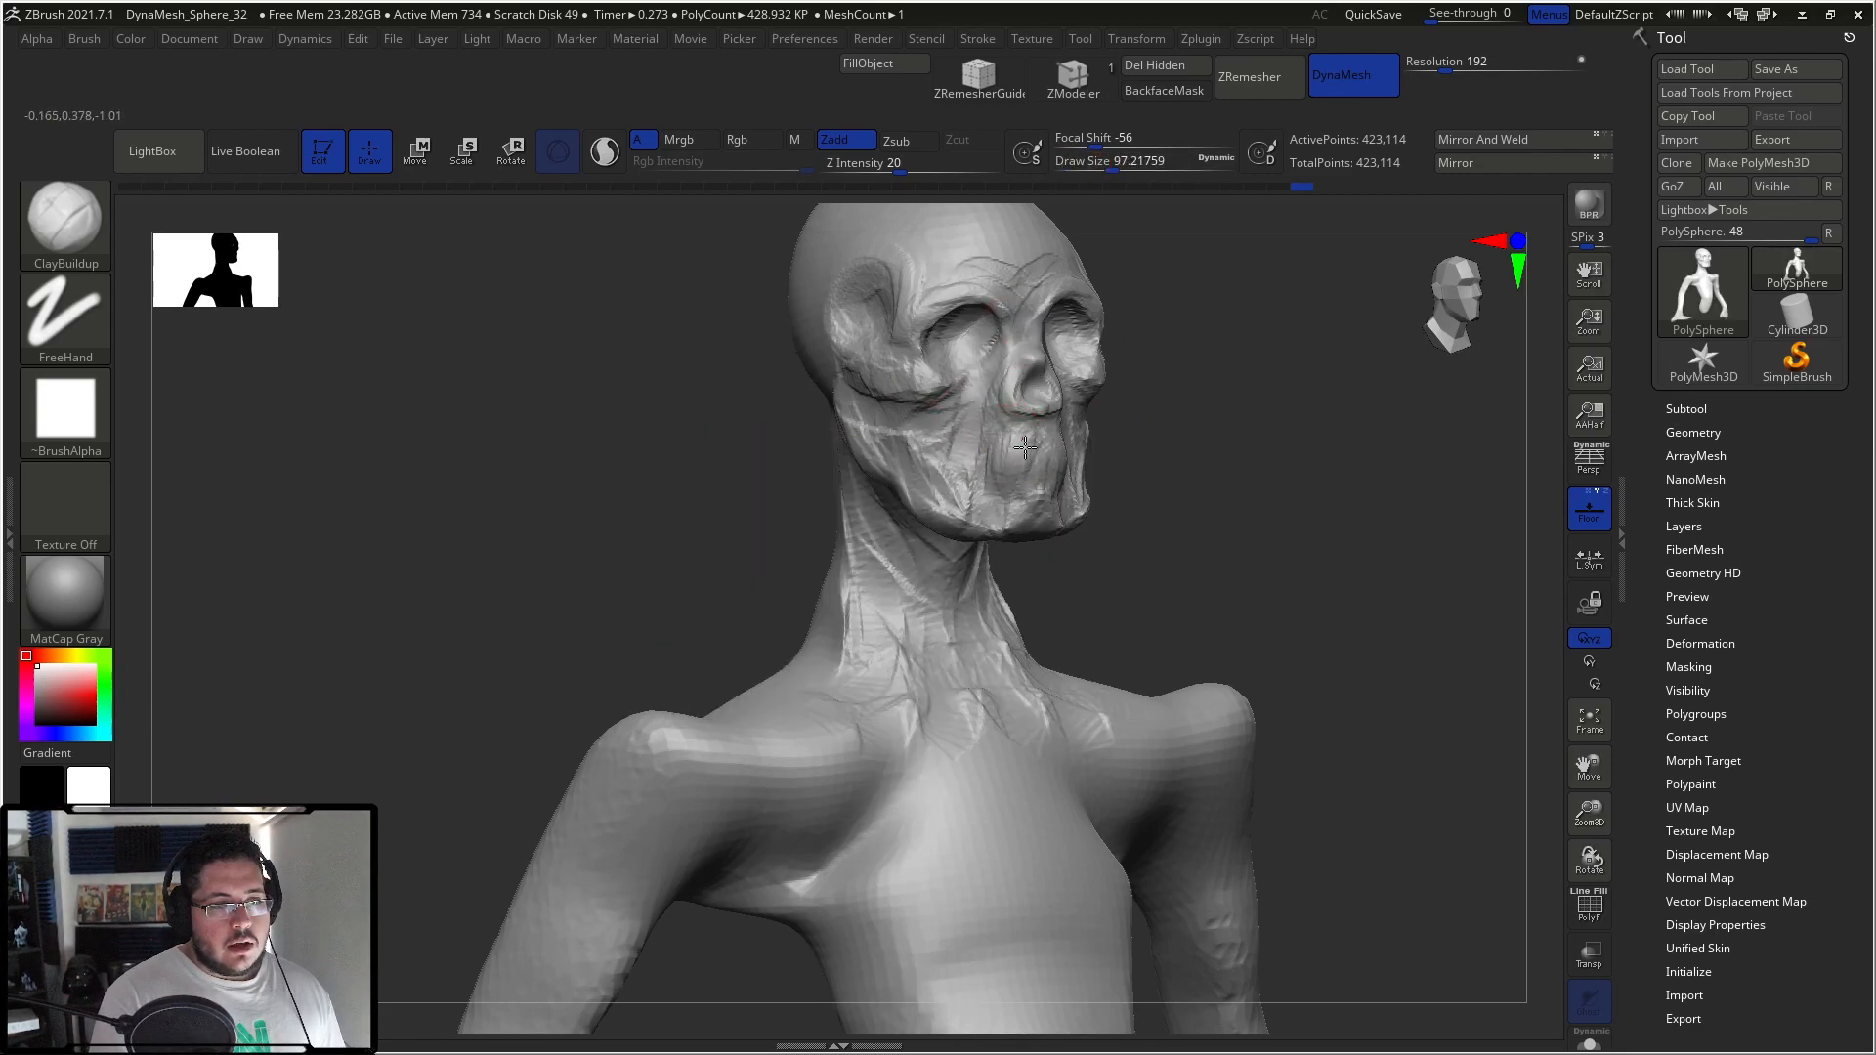
{"action": "left_click_drag", "start_coordinate": [1120, 435], "coordinate": [1029, 476]}
{"action": "right_click_drag", "start_coordinate": [1095, 441], "coordinate": [982, 498]}
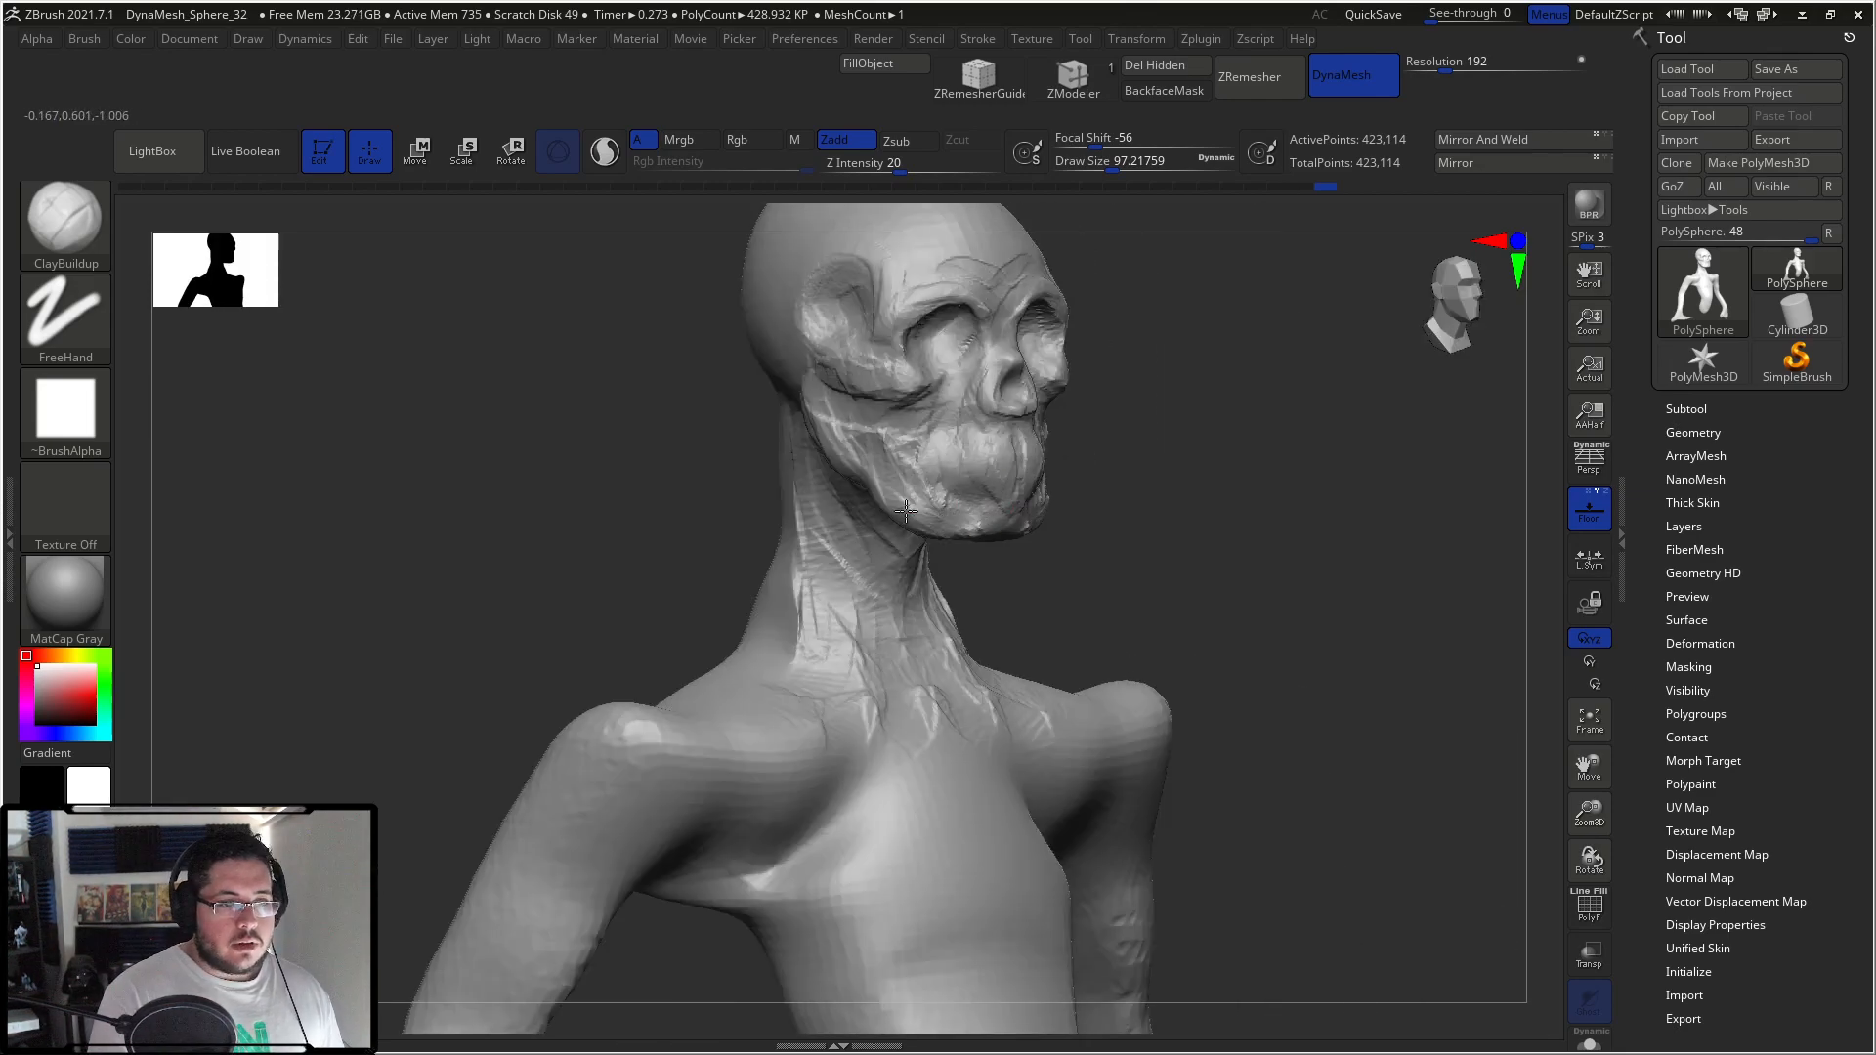
{"action": "mouse_move", "coordinate": [1153, 499]}
{"action": "right_mouse_down"}
{"action": "mouse_move", "coordinate": [1152, 482]}
{"action": "mouse_move", "coordinate": [1081, 469]}
{"action": "mouse_move", "coordinate": [1076, 335]}
{"action": "mouse_move", "coordinate": [1141, 354]}
{"action": "mouse_move", "coordinate": [1026, 526]}
{"action": "right_mouse_up"}
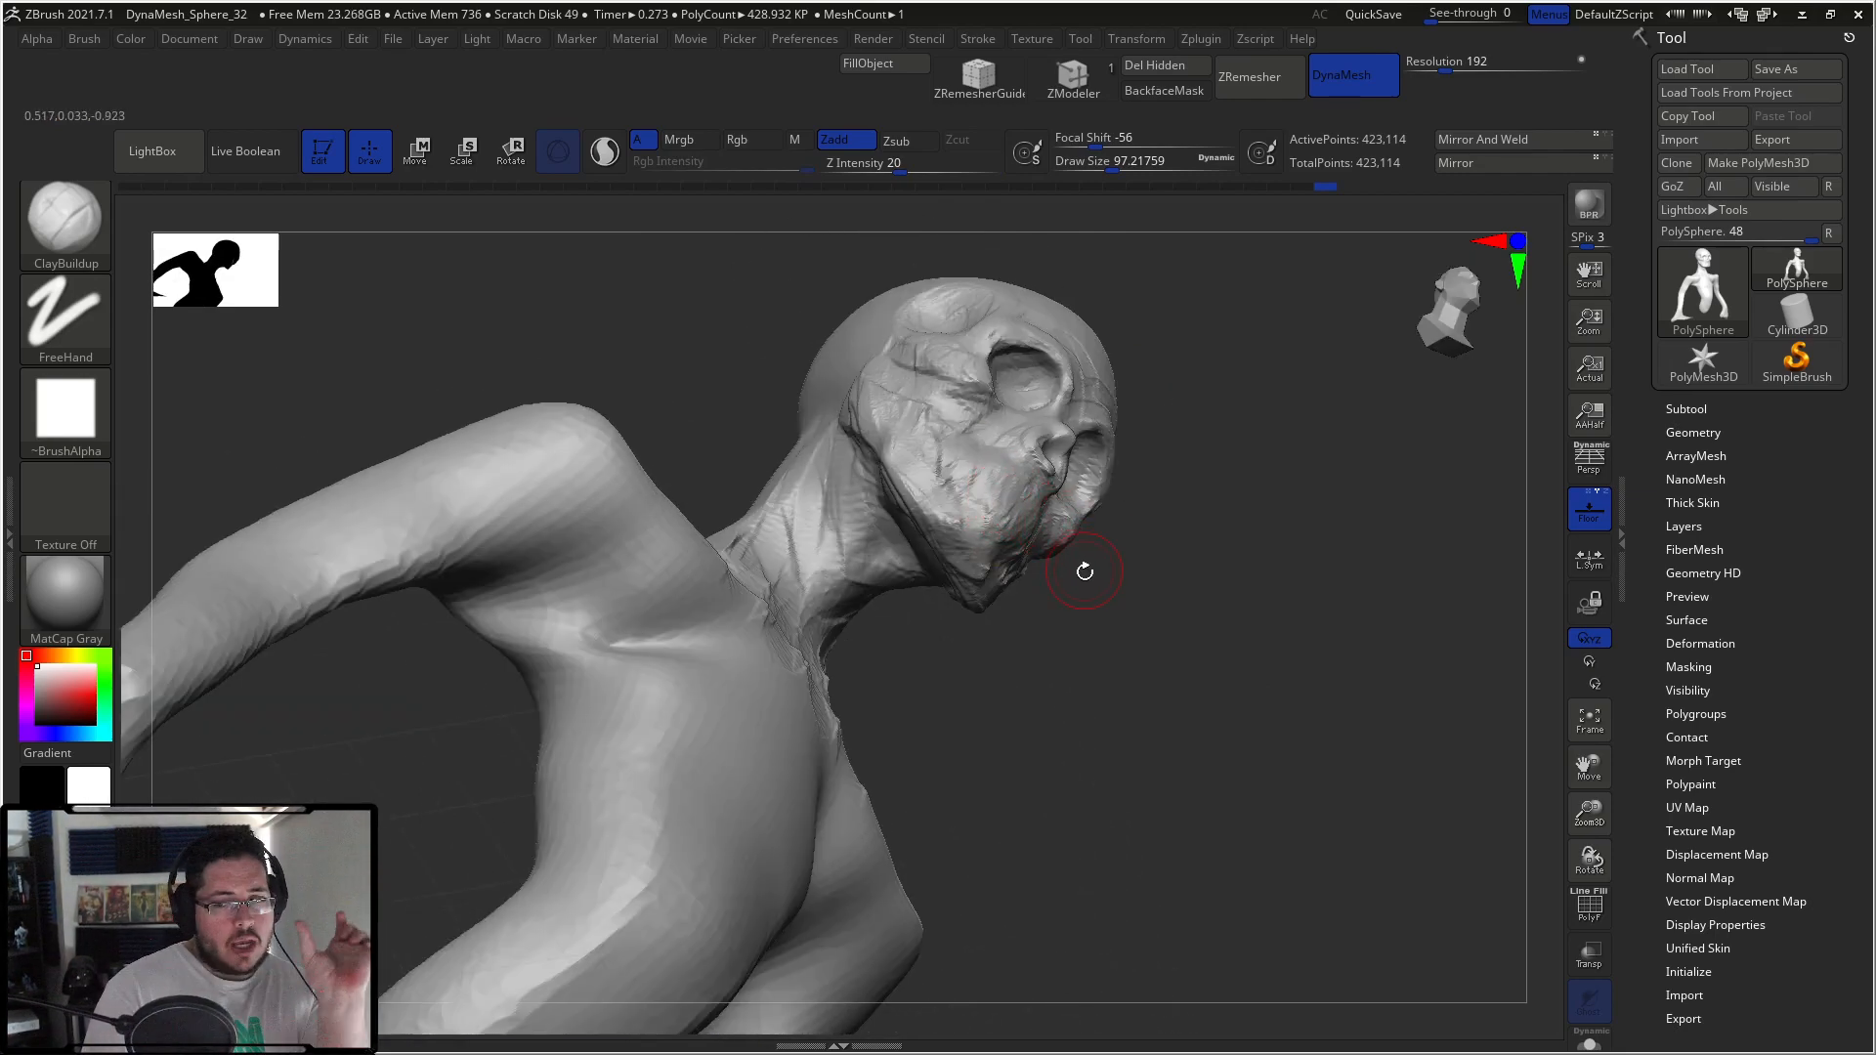
{"action": "right_click_drag", "start_coordinate": [1143, 657], "coordinate": [1056, 573]}
Step: Carve the mouth line and creases around the lips with DamStandard at draw sizes of about 68 and 39
{"action": "key", "text": "b"}
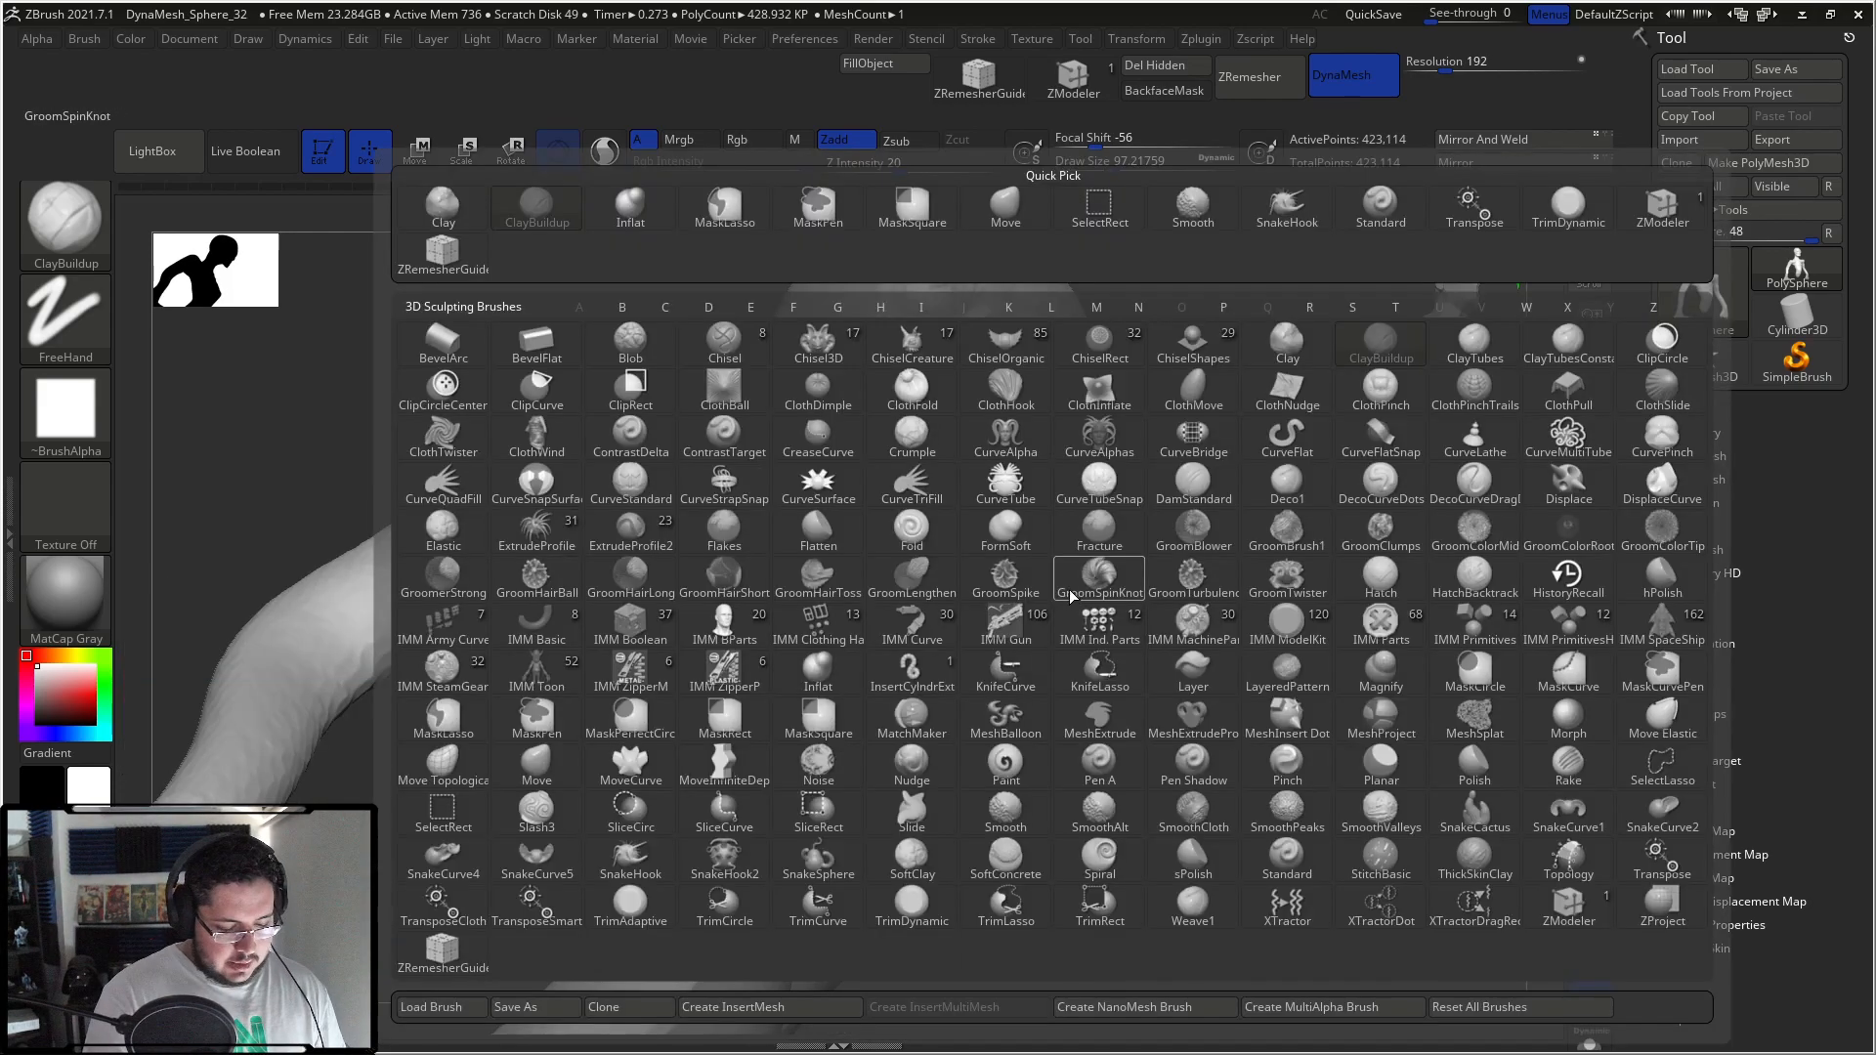
{"action": "key", "text": "d"}
{"action": "key", "text": "s"}
{"action": "key", "text": "space"}
{"action": "key", "text": "bracketleft"}
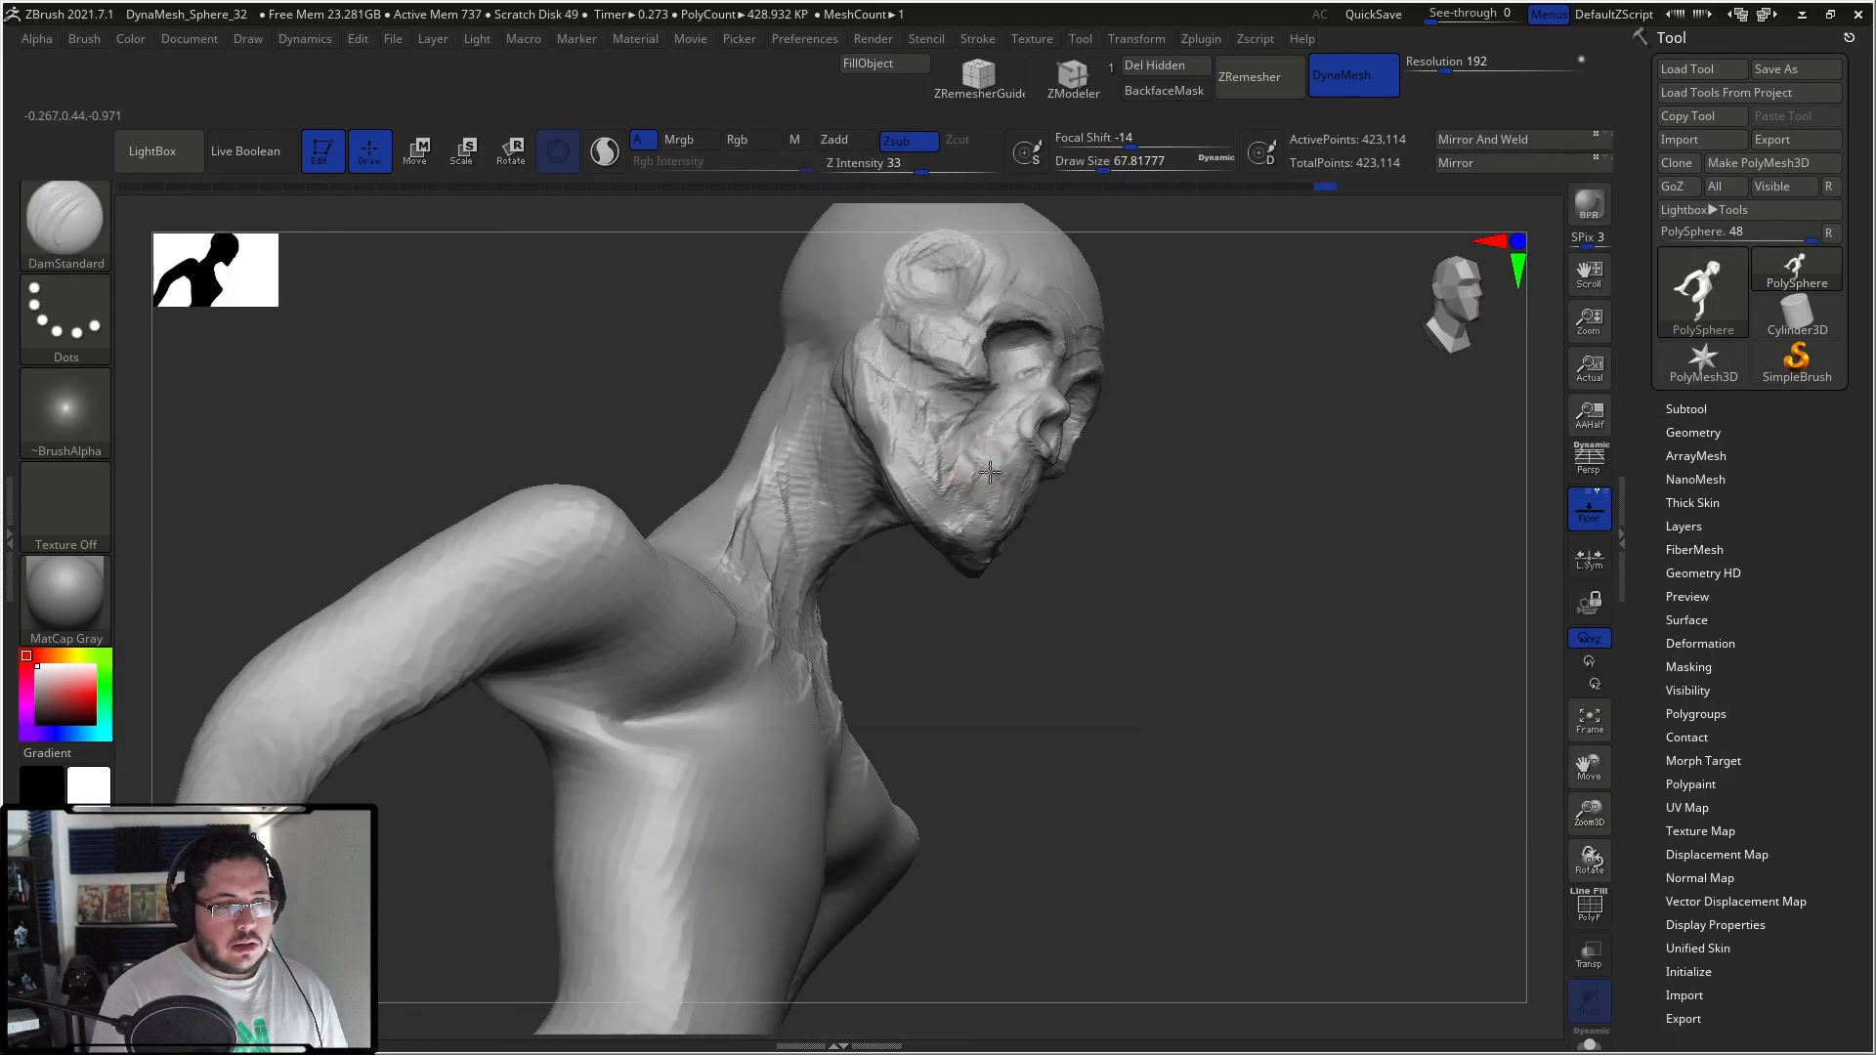
{"action": "right_click_drag", "start_coordinate": [1019, 480], "coordinate": [1020, 472]}
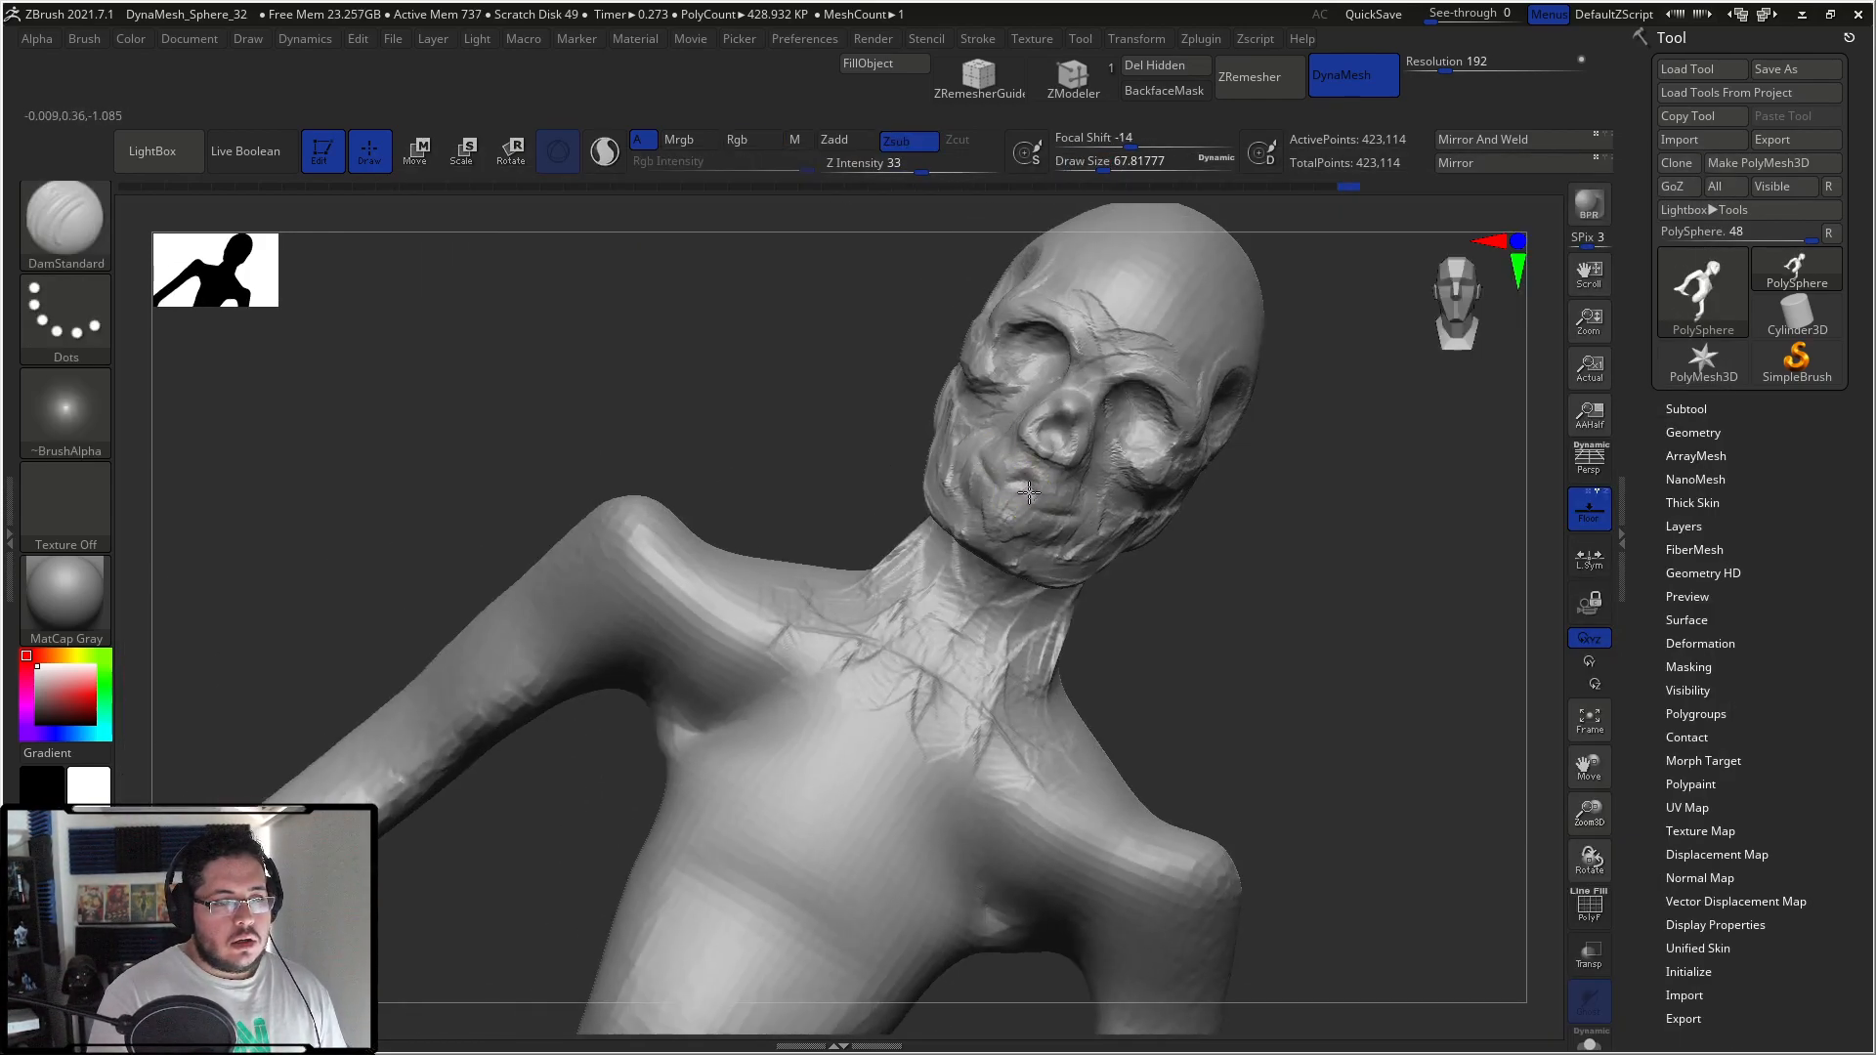
{"action": "key", "text": "space"}
{"action": "left_click_drag", "start_coordinate": [1029, 482], "coordinate": [1001, 484]}
{"action": "mouse_move", "coordinate": [1067, 541]}
{"action": "right_mouse_down"}
{"action": "mouse_move", "coordinate": [1036, 508]}
{"action": "mouse_move", "coordinate": [1142, 606]}
{"action": "right_mouse_up"}
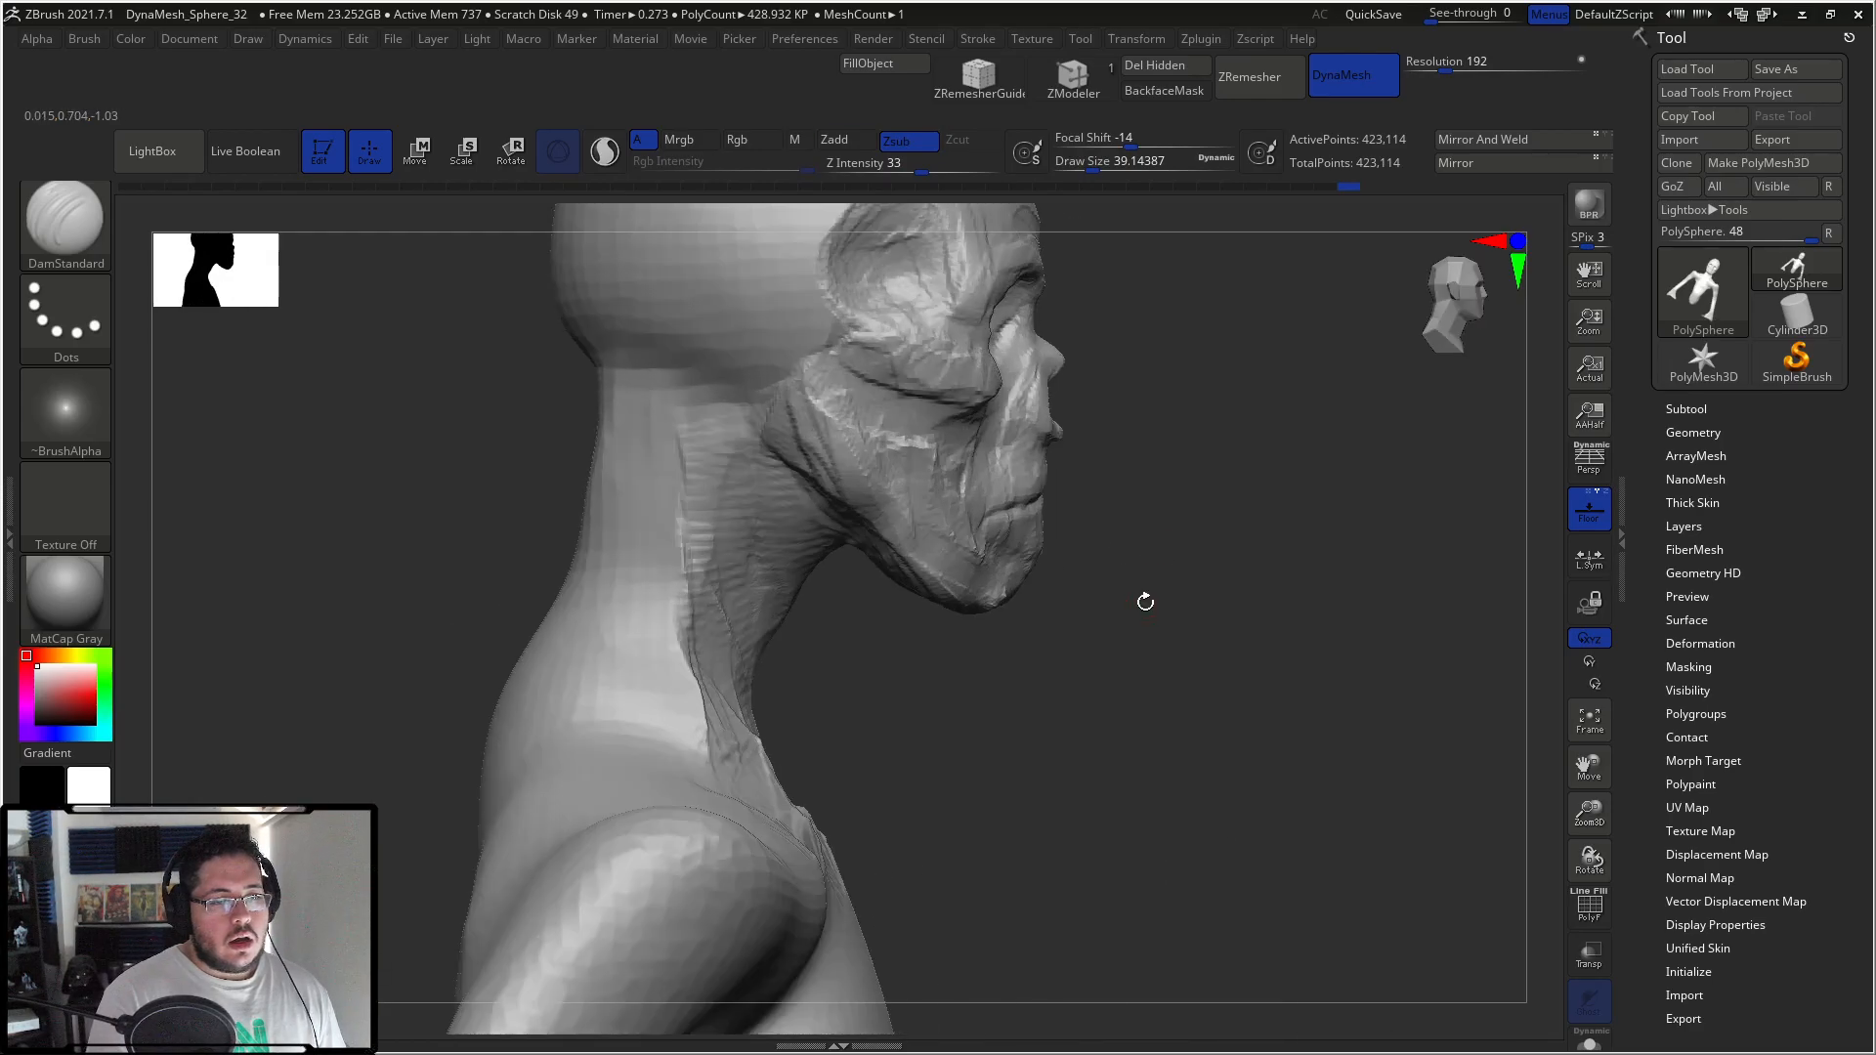
Step: Build up the lips and chin with ClayBuildup at a draw size of about 97
{"action": "key", "text": "alt+Tab"}
{"action": "key", "text": "alt+Tab"}
{"action": "right_click_drag", "start_coordinate": [1147, 495], "coordinate": [1132, 486]}
{"action": "key", "text": "b"}
{"action": "key", "text": "c"}
{"action": "key", "text": "b"}
{"action": "key", "text": "space"}
{"action": "key", "text": "space"}
{"action": "left_click_drag", "start_coordinate": [1131, 486], "coordinate": [1105, 488]}
{"action": "mouse_move", "coordinate": [1105, 488]}
{"action": "right_mouse_down"}
{"action": "mouse_move", "coordinate": [1271, 488]}
{"action": "mouse_move", "coordinate": [1151, 535]}
{"action": "mouse_move", "coordinate": [1031, 515]}
{"action": "right_mouse_up"}
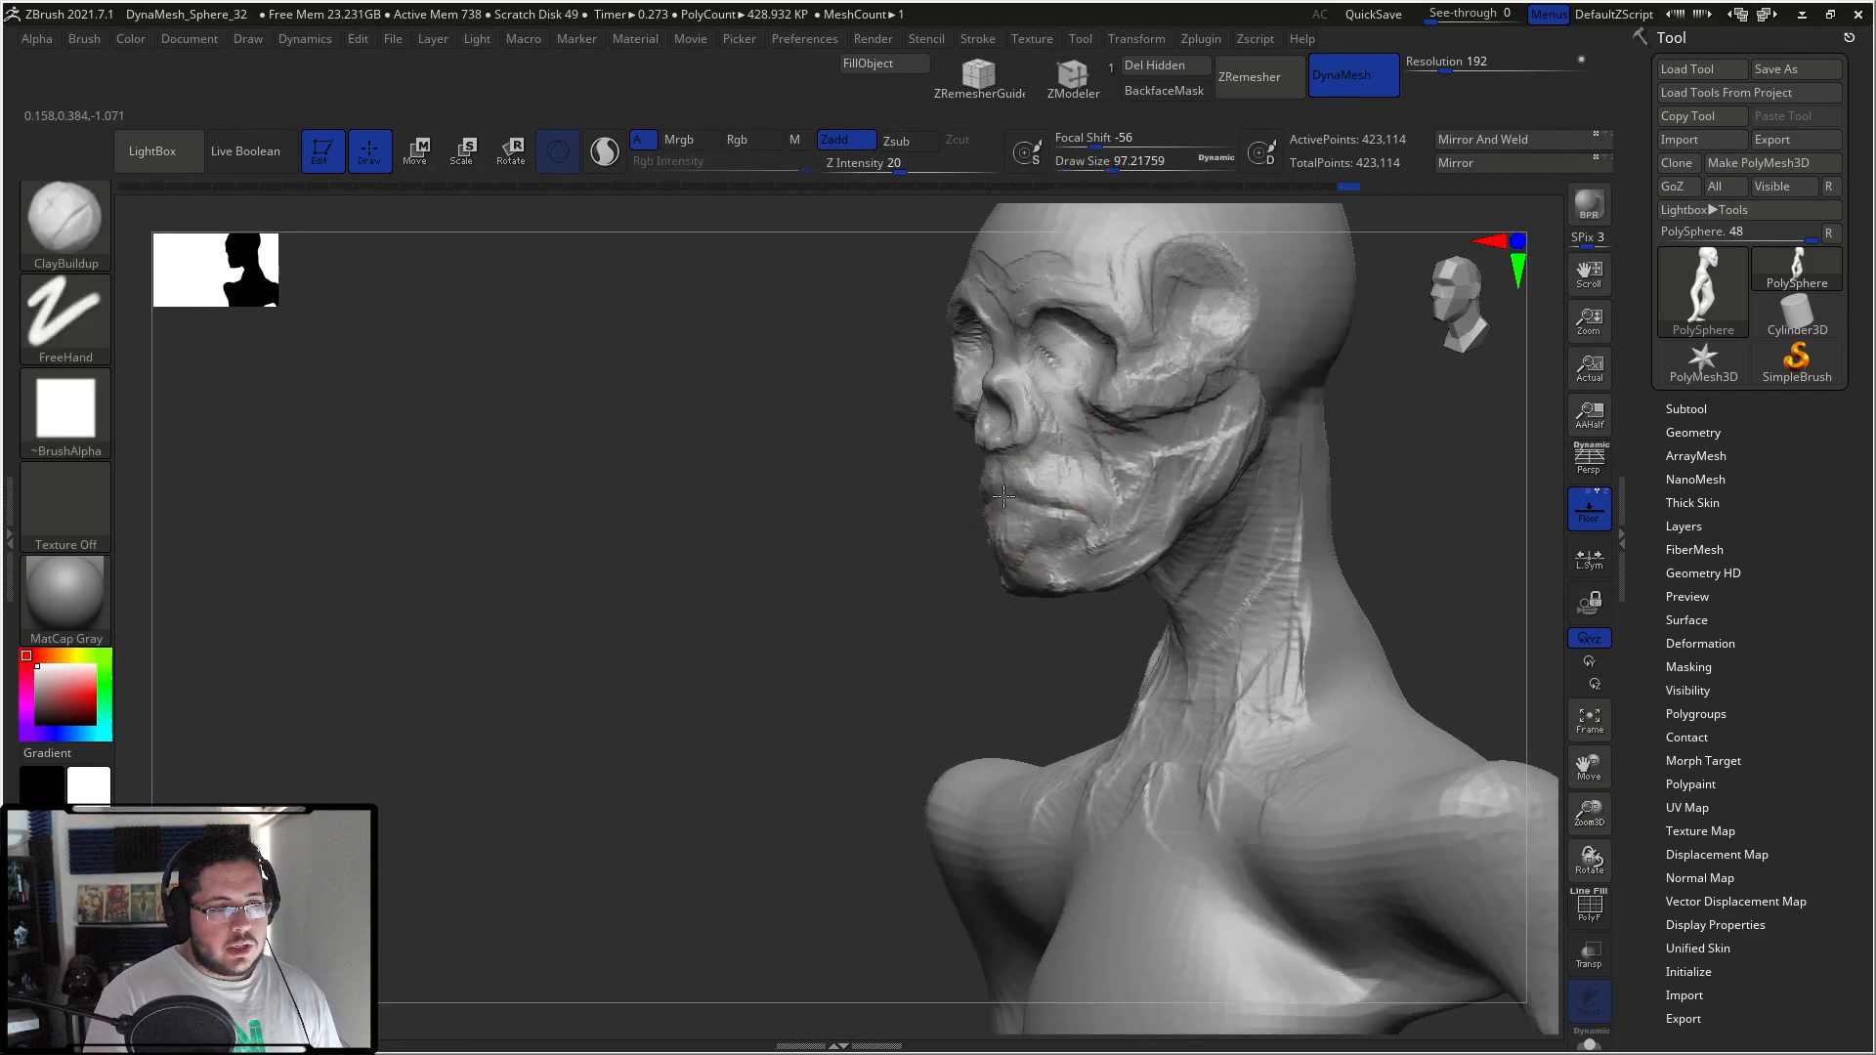
{"action": "mouse_move", "coordinate": [1021, 547]}
{"action": "right_mouse_down"}
{"action": "mouse_move", "coordinate": [1236, 540]}
{"action": "mouse_move", "coordinate": [1163, 440]}
{"action": "mouse_move", "coordinate": [1215, 397]}
{"action": "mouse_move", "coordinate": [1349, 502]}
{"action": "mouse_move", "coordinate": [1286, 423]}
{"action": "mouse_move", "coordinate": [1121, 433]}
{"action": "right_mouse_up"}
{"action": "mouse_move", "coordinate": [923, 572]}
{"action": "left_mouse_down"}
{"action": "mouse_move", "coordinate": [1050, 611]}
{"action": "mouse_move", "coordinate": [1036, 640]}
{"action": "mouse_move", "coordinate": [1066, 596]}
{"action": "left_mouse_up"}
Step: Sculpt the upper back muscles and collarbones with ClayBuildup at a draw size of about 207
{"action": "key", "text": "space"}
{"action": "right_click_drag", "start_coordinate": [888, 544], "coordinate": [763, 586]}
{"action": "key", "text": "space"}
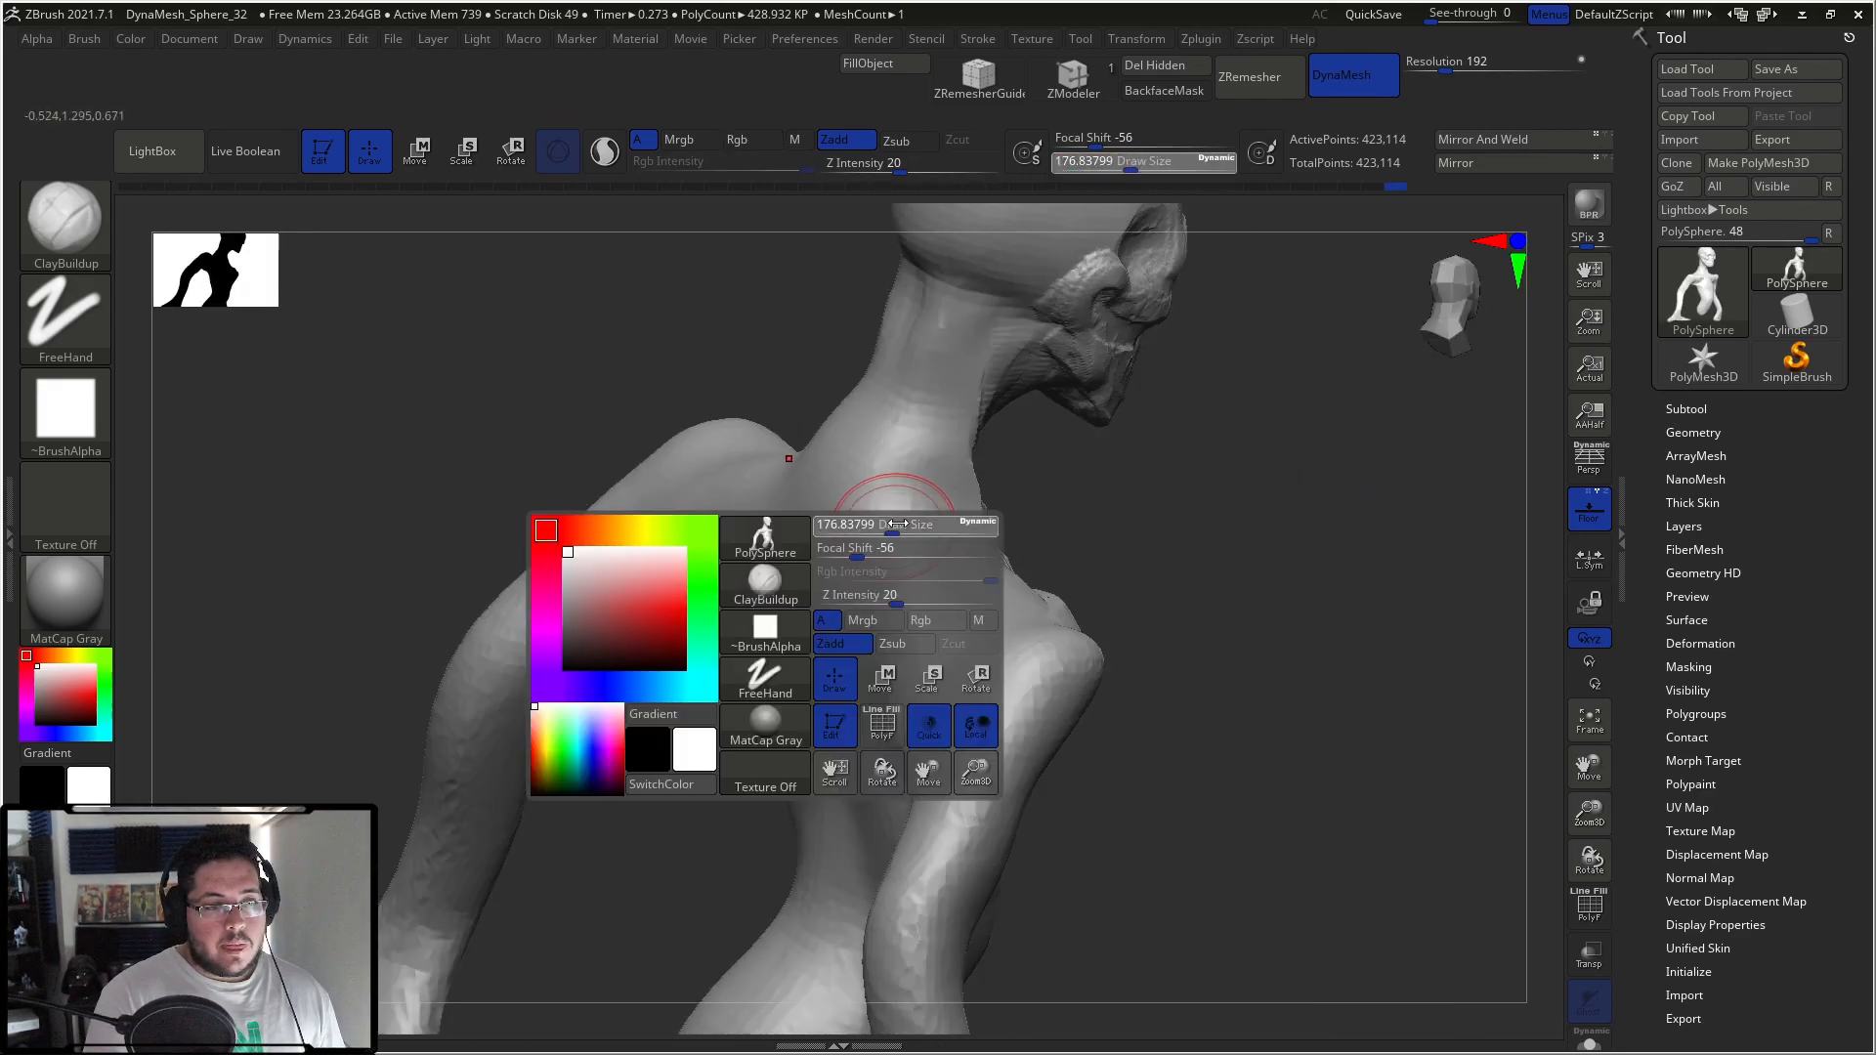
{"action": "left_click_drag", "start_coordinate": [860, 577], "coordinate": [899, 576]}
{"action": "mouse_move", "coordinate": [880, 469]}
{"action": "left_mouse_down"}
{"action": "mouse_move", "coordinate": [900, 616]}
{"action": "mouse_move", "coordinate": [879, 440]}
{"action": "mouse_move", "coordinate": [860, 548]}
{"action": "left_mouse_up"}
{"action": "mouse_move", "coordinate": [880, 420]}
{"action": "left_mouse_down"}
{"action": "mouse_move", "coordinate": [909, 586]}
{"action": "mouse_move", "coordinate": [899, 340]}
{"action": "mouse_move", "coordinate": [879, 356]}
{"action": "mouse_move", "coordinate": [884, 430]}
{"action": "mouse_move", "coordinate": [921, 511]}
{"action": "mouse_move", "coordinate": [853, 527]}
{"action": "left_mouse_up"}
{"action": "mouse_move", "coordinate": [853, 528]}
{"action": "right_mouse_down"}
{"action": "mouse_move", "coordinate": [1124, 391]}
{"action": "mouse_move", "coordinate": [985, 449]}
{"action": "right_mouse_up"}
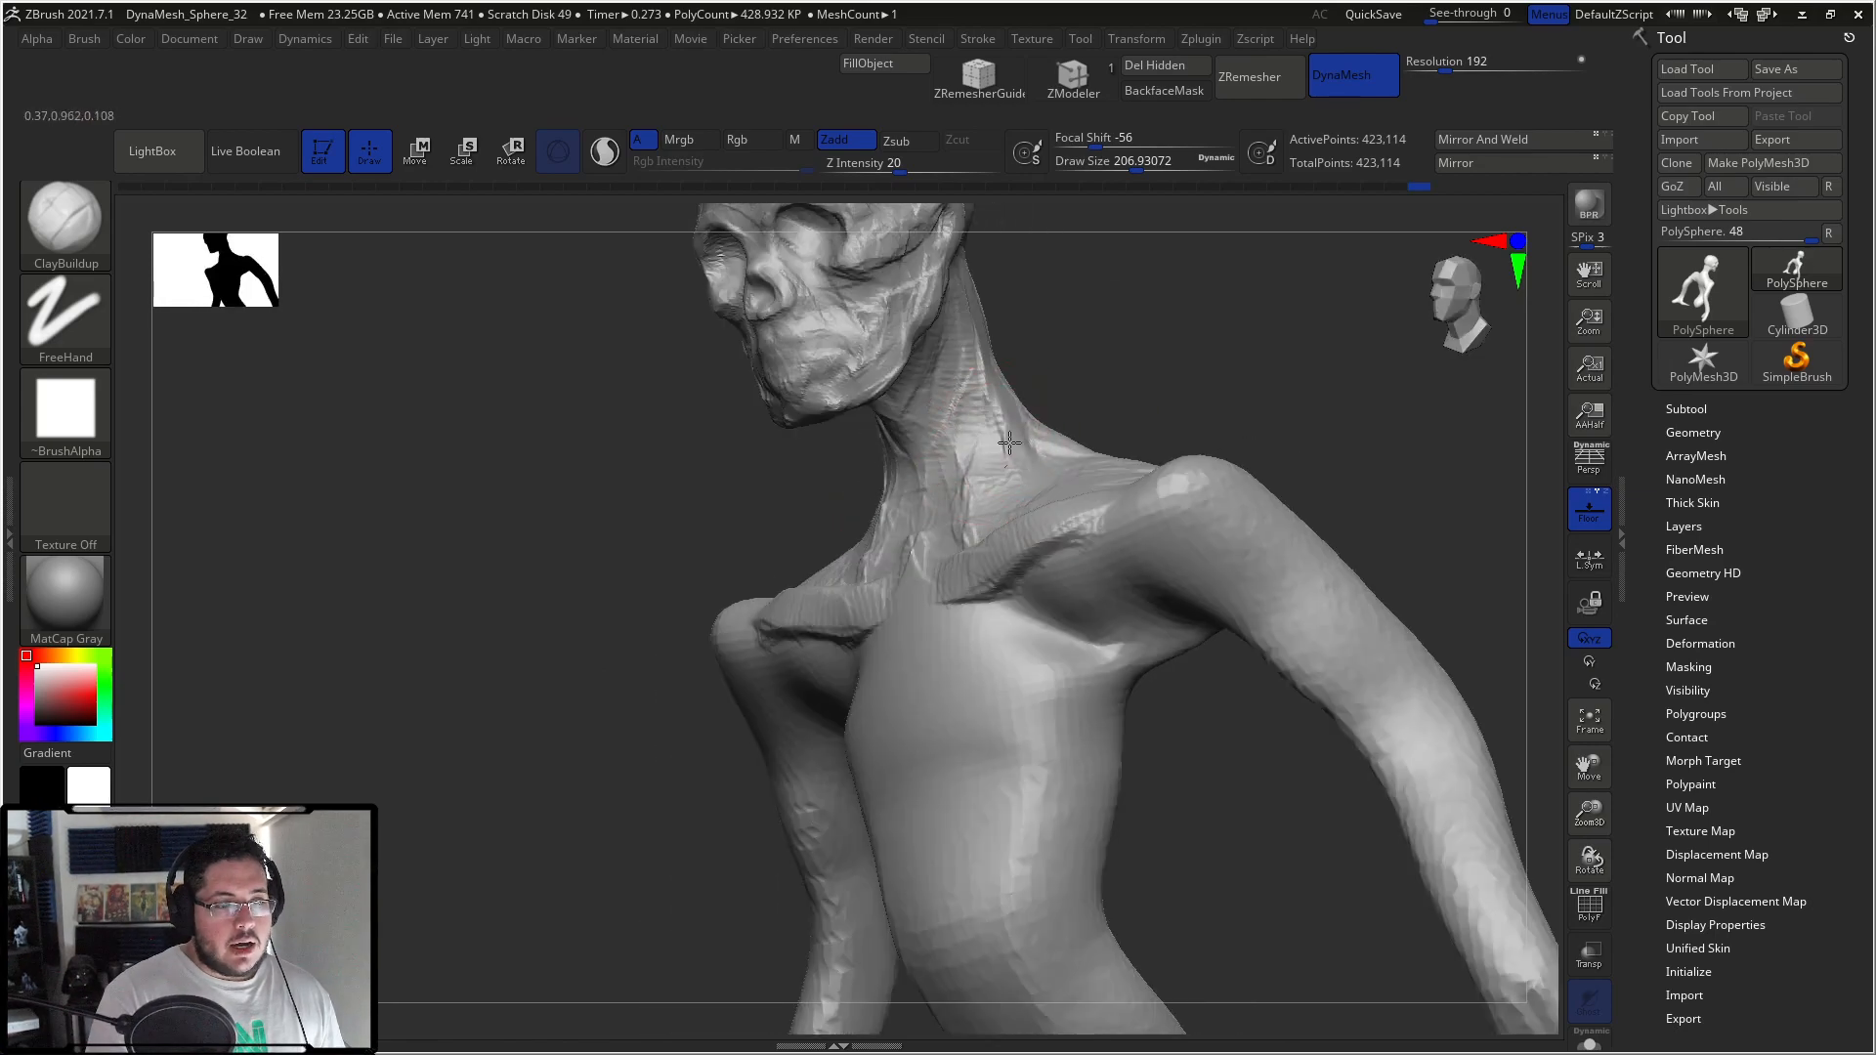
Step: Add muscle volume between the neck, collarbones and shoulders with ClayBuildup at a draw size of about 207
{"action": "right_click_drag", "start_coordinate": [1076, 365], "coordinate": [994, 399]}
{"action": "mouse_move", "coordinate": [994, 400]}
{"action": "left_mouse_down"}
{"action": "mouse_move", "coordinate": [1036, 430]}
{"action": "mouse_move", "coordinate": [1118, 364]}
{"action": "left_mouse_up"}
{"action": "right_click_drag", "start_coordinate": [1118, 364], "coordinate": [1075, 410]}
{"action": "mouse_move", "coordinate": [1075, 410]}
{"action": "left_mouse_down"}
{"action": "mouse_move", "coordinate": [1057, 481]}
{"action": "mouse_move", "coordinate": [1085, 405]}
{"action": "mouse_move", "coordinate": [1123, 581]}
{"action": "left_mouse_up"}
{"action": "right_click_drag", "start_coordinate": [1124, 582], "coordinate": [1106, 479]}
{"action": "mouse_move", "coordinate": [1106, 479]}
{"action": "left_mouse_down"}
{"action": "mouse_move", "coordinate": [1133, 625]}
{"action": "mouse_move", "coordinate": [1154, 476]}
{"action": "mouse_move", "coordinate": [1271, 333]}
{"action": "mouse_move", "coordinate": [1163, 577]}
{"action": "mouse_move", "coordinate": [1110, 390]}
{"action": "mouse_move", "coordinate": [1154, 529]}
{"action": "left_mouse_up"}
{"action": "mouse_move", "coordinate": [930, 482]}
{"action": "left_mouse_down"}
{"action": "mouse_move", "coordinate": [1390, 431]}
{"action": "mouse_move", "coordinate": [1311, 348]}
{"action": "mouse_move", "coordinate": [1280, 348]}
{"action": "left_mouse_up"}
Step: Define the neck tendons running down to the collarbones with ClayBuildup at a draw size of about 124
{"action": "key", "text": "space"}
{"action": "left_click_drag", "start_coordinate": [1094, 389], "coordinate": [1081, 389]}
{"action": "left_click_drag", "start_coordinate": [831, 371], "coordinate": [943, 356]}
{"action": "left_click_drag", "start_coordinate": [998, 292], "coordinate": [1053, 461]}
{"action": "left_click_drag", "start_coordinate": [997, 335], "coordinate": [1049, 479]}
{"action": "key", "text": "space"}
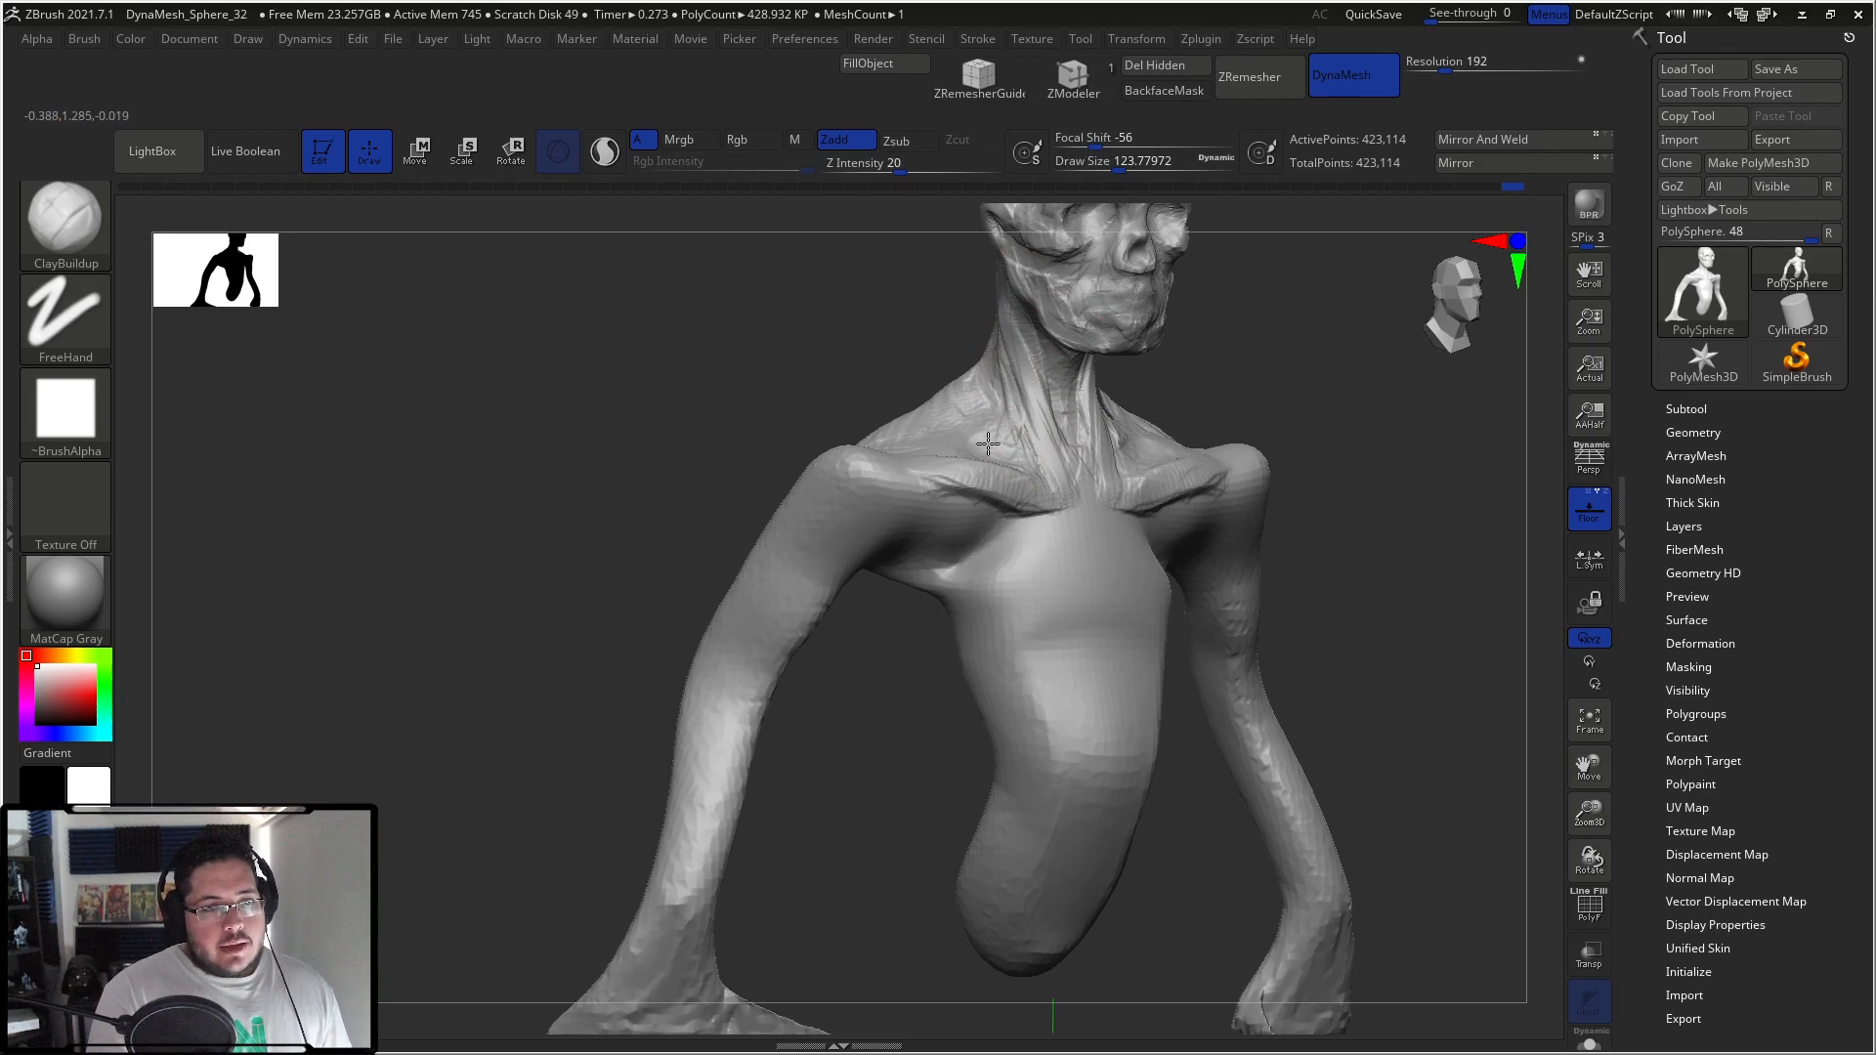
{"action": "right_click_drag", "start_coordinate": [1271, 440], "coordinate": [1149, 438]}
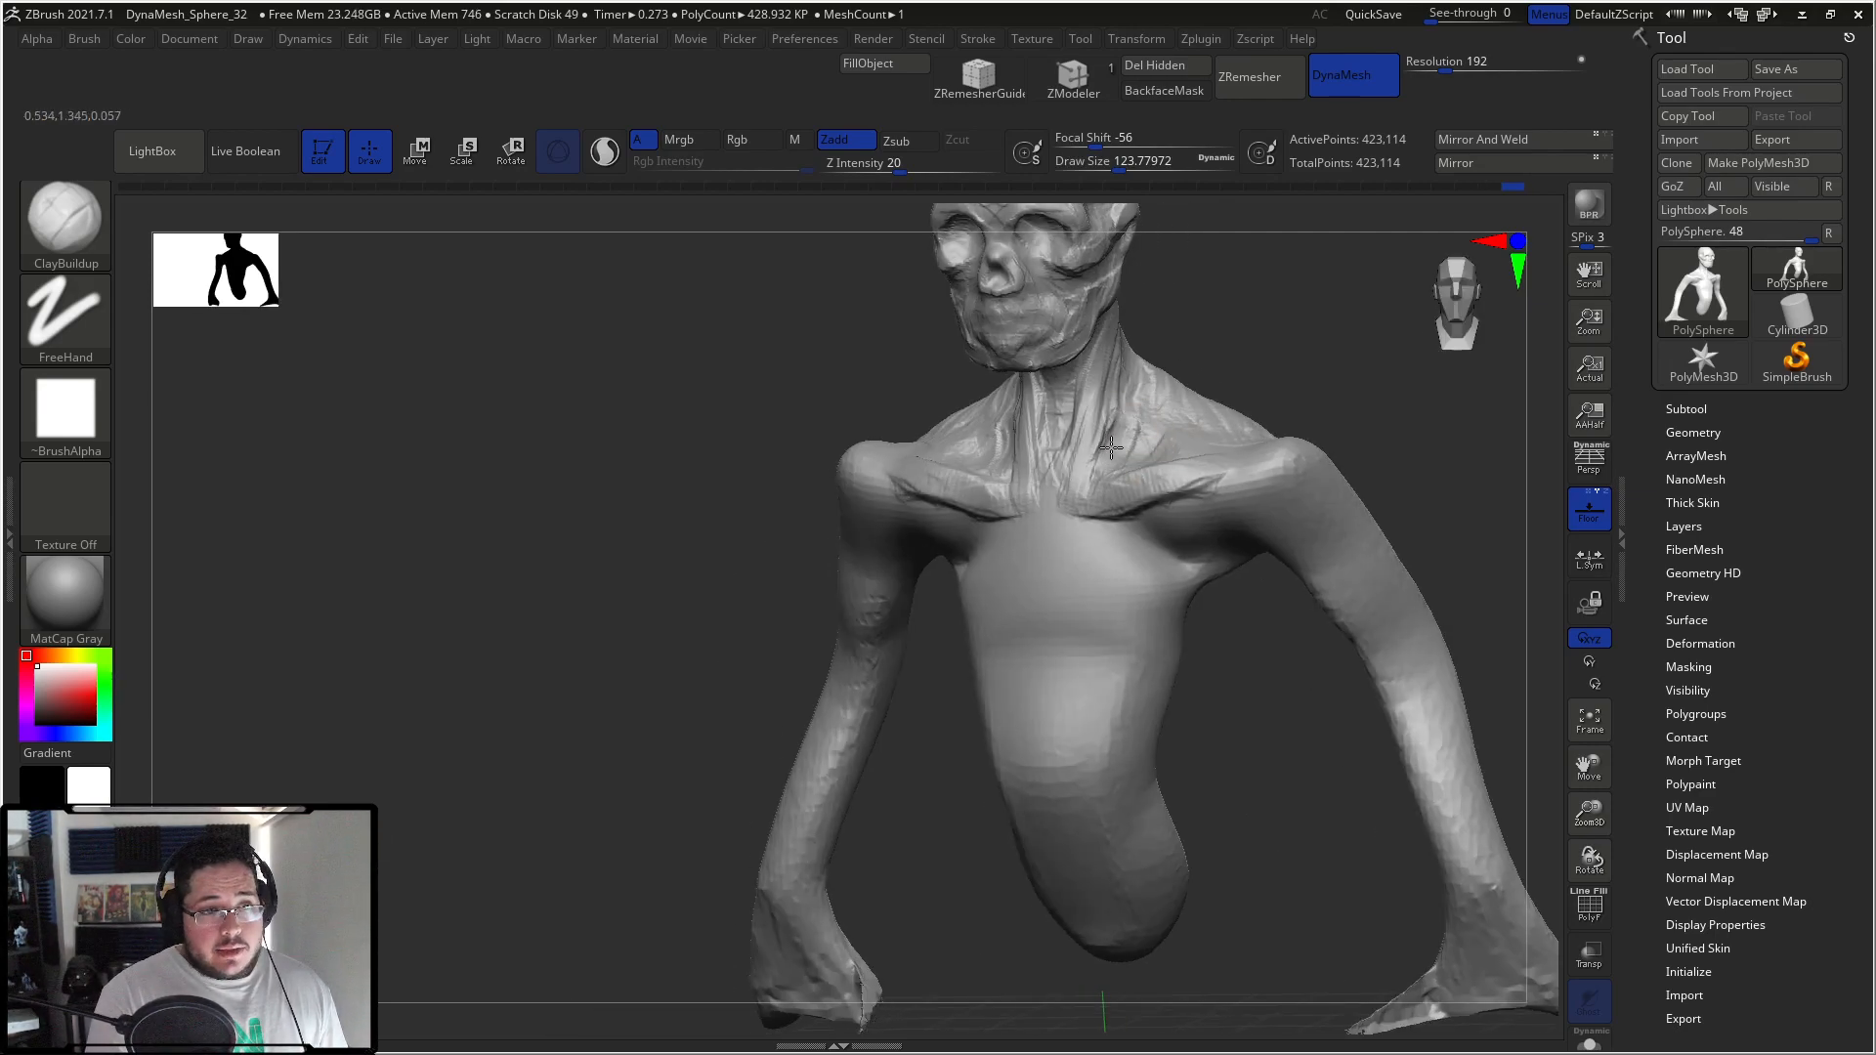
Step: Round out the shoulder muscles with ClayBuildup at draw sizes of about 234 and 154
{"action": "mouse_move", "coordinate": [1248, 339]}
{"action": "right_mouse_down"}
{"action": "mouse_move", "coordinate": [1193, 398]}
{"action": "mouse_move", "coordinate": [1222, 445]}
{"action": "right_mouse_up"}
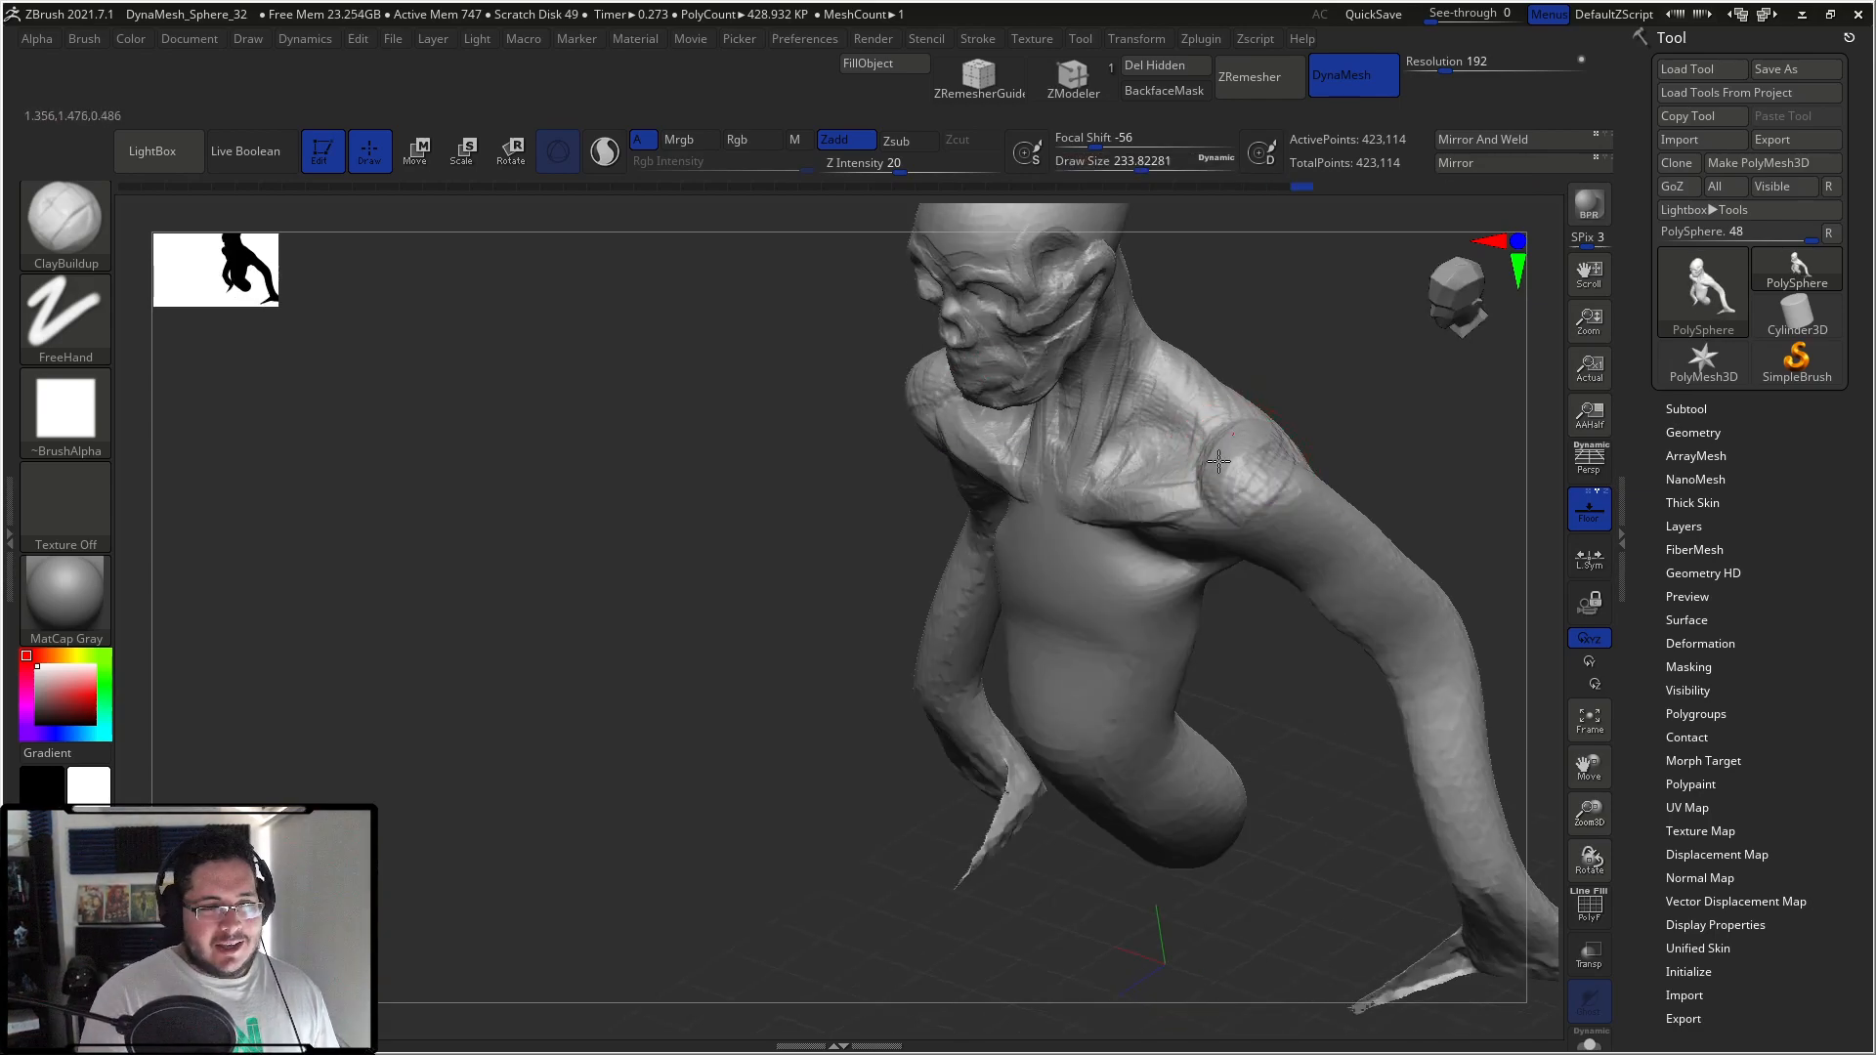
{"action": "mouse_move", "coordinate": [1230, 441]}
{"action": "right_mouse_down", "text": "shift"}
{"action": "mouse_move", "coordinate": [1290, 493]}
{"action": "mouse_move", "coordinate": [1173, 528]}
{"action": "mouse_move", "coordinate": [982, 530]}
{"action": "right_mouse_up", "text": "shift"}
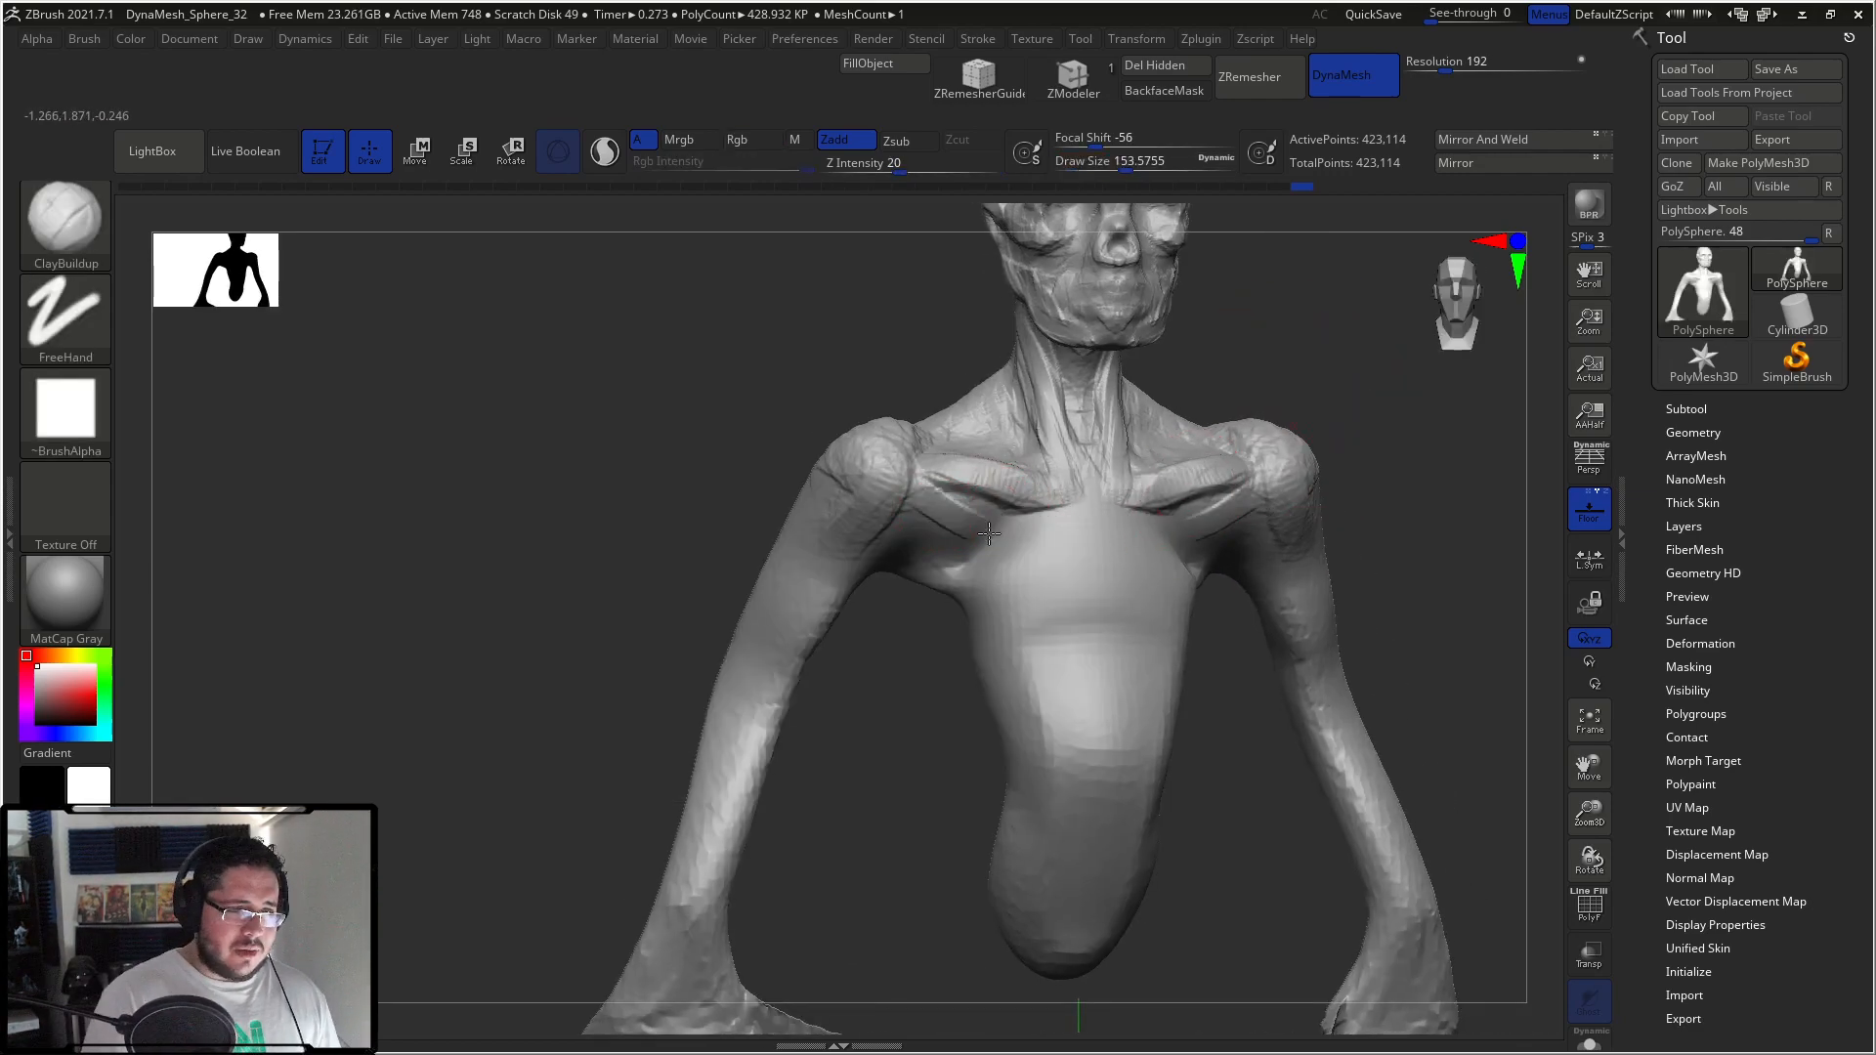
{"action": "mouse_move", "coordinate": [1328, 346]}
{"action": "right_mouse_down", "text": "shift"}
{"action": "mouse_move", "coordinate": [1340, 355]}
{"action": "mouse_move", "coordinate": [1284, 335]}
{"action": "right_mouse_up", "text": "shift"}
Step: Mask off the head and torso, move both arms up and closer to the body with the gizmo, and clear the mask
{"action": "mouse_move", "coordinate": [1274, 794]}
{"action": "left_mouse_down", "text": "ctrl"}
{"action": "mouse_move", "coordinate": [1211, 412]}
{"action": "mouse_move", "coordinate": [1057, 469]}
{"action": "mouse_move", "coordinate": [1191, 847]}
{"action": "left_mouse_up", "text": "ctrl"}
{"action": "key", "text": "w"}
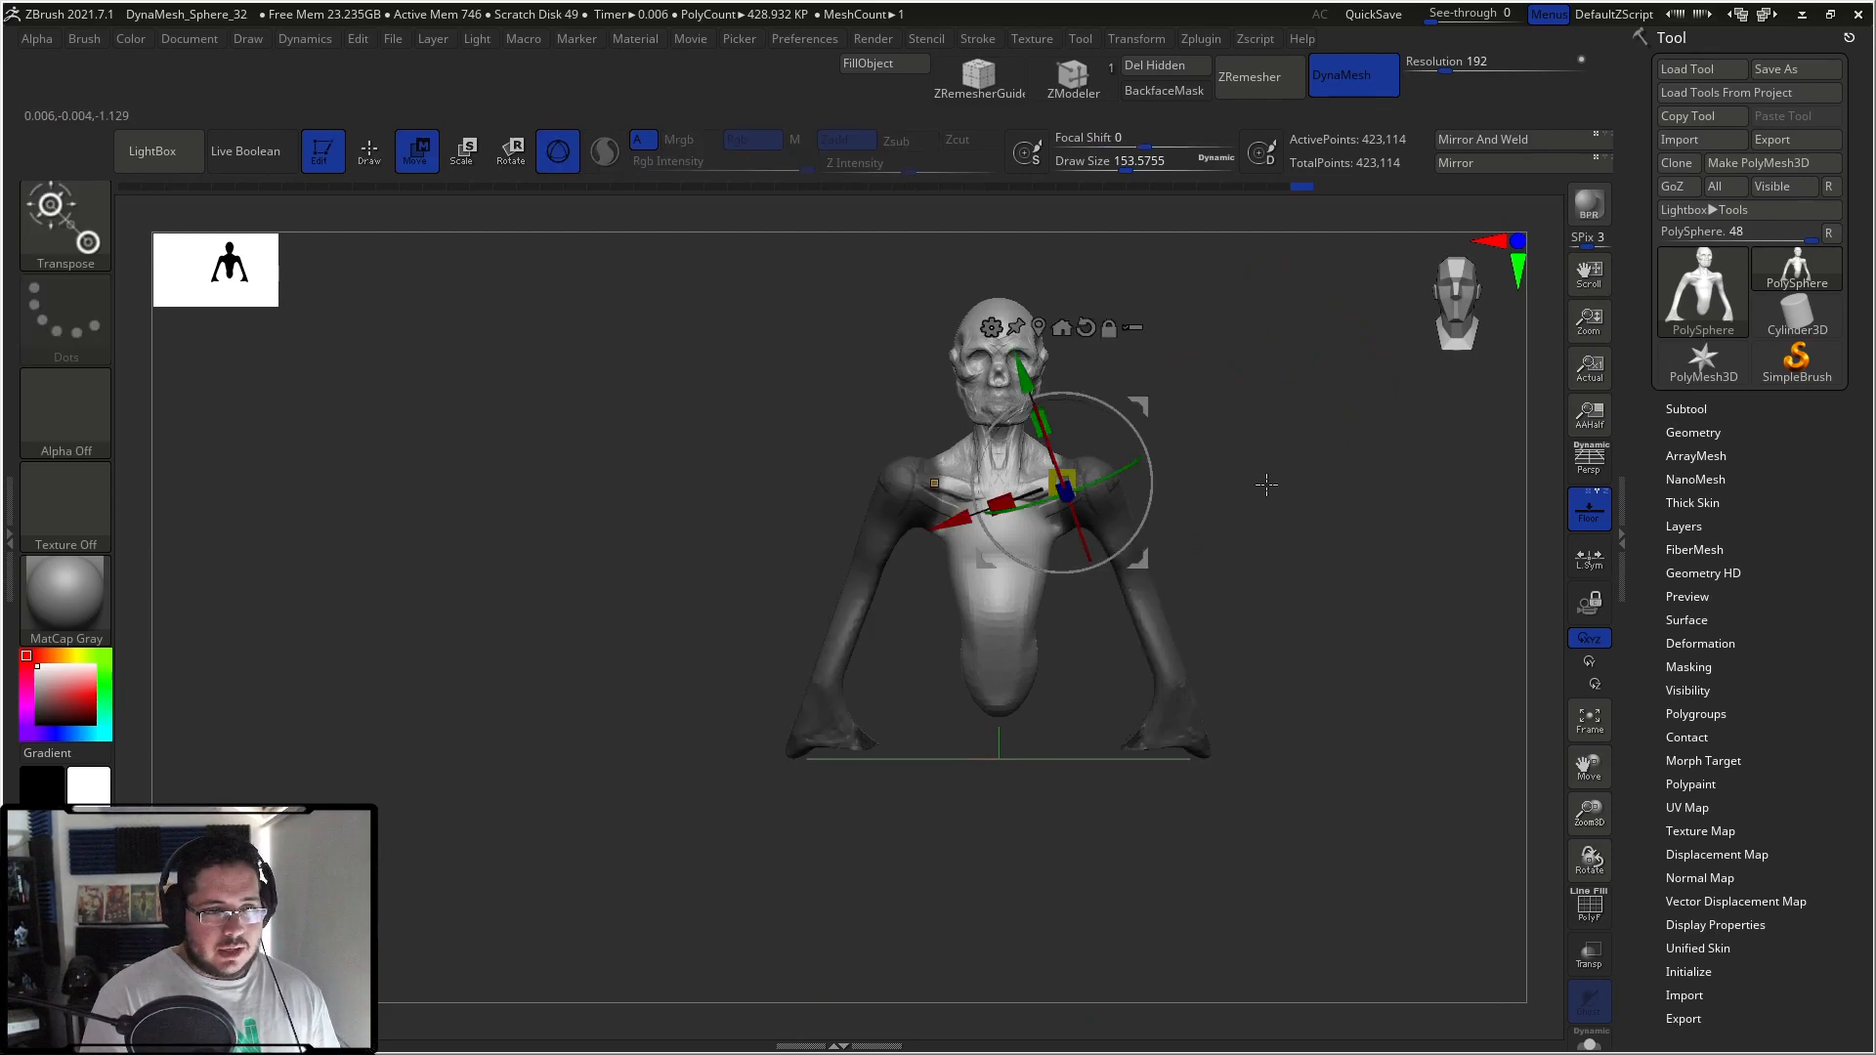
{"action": "right_click_drag", "start_coordinate": [1269, 482], "coordinate": [1313, 496], "text": "ctrl"}
{"action": "left_click", "coordinate": [1313, 496], "text": "ctrl"}
{"action": "left_click_drag", "start_coordinate": [948, 518], "coordinate": [920, 528]}
{"action": "left_click_drag", "start_coordinate": [998, 383], "coordinate": [991, 364]}
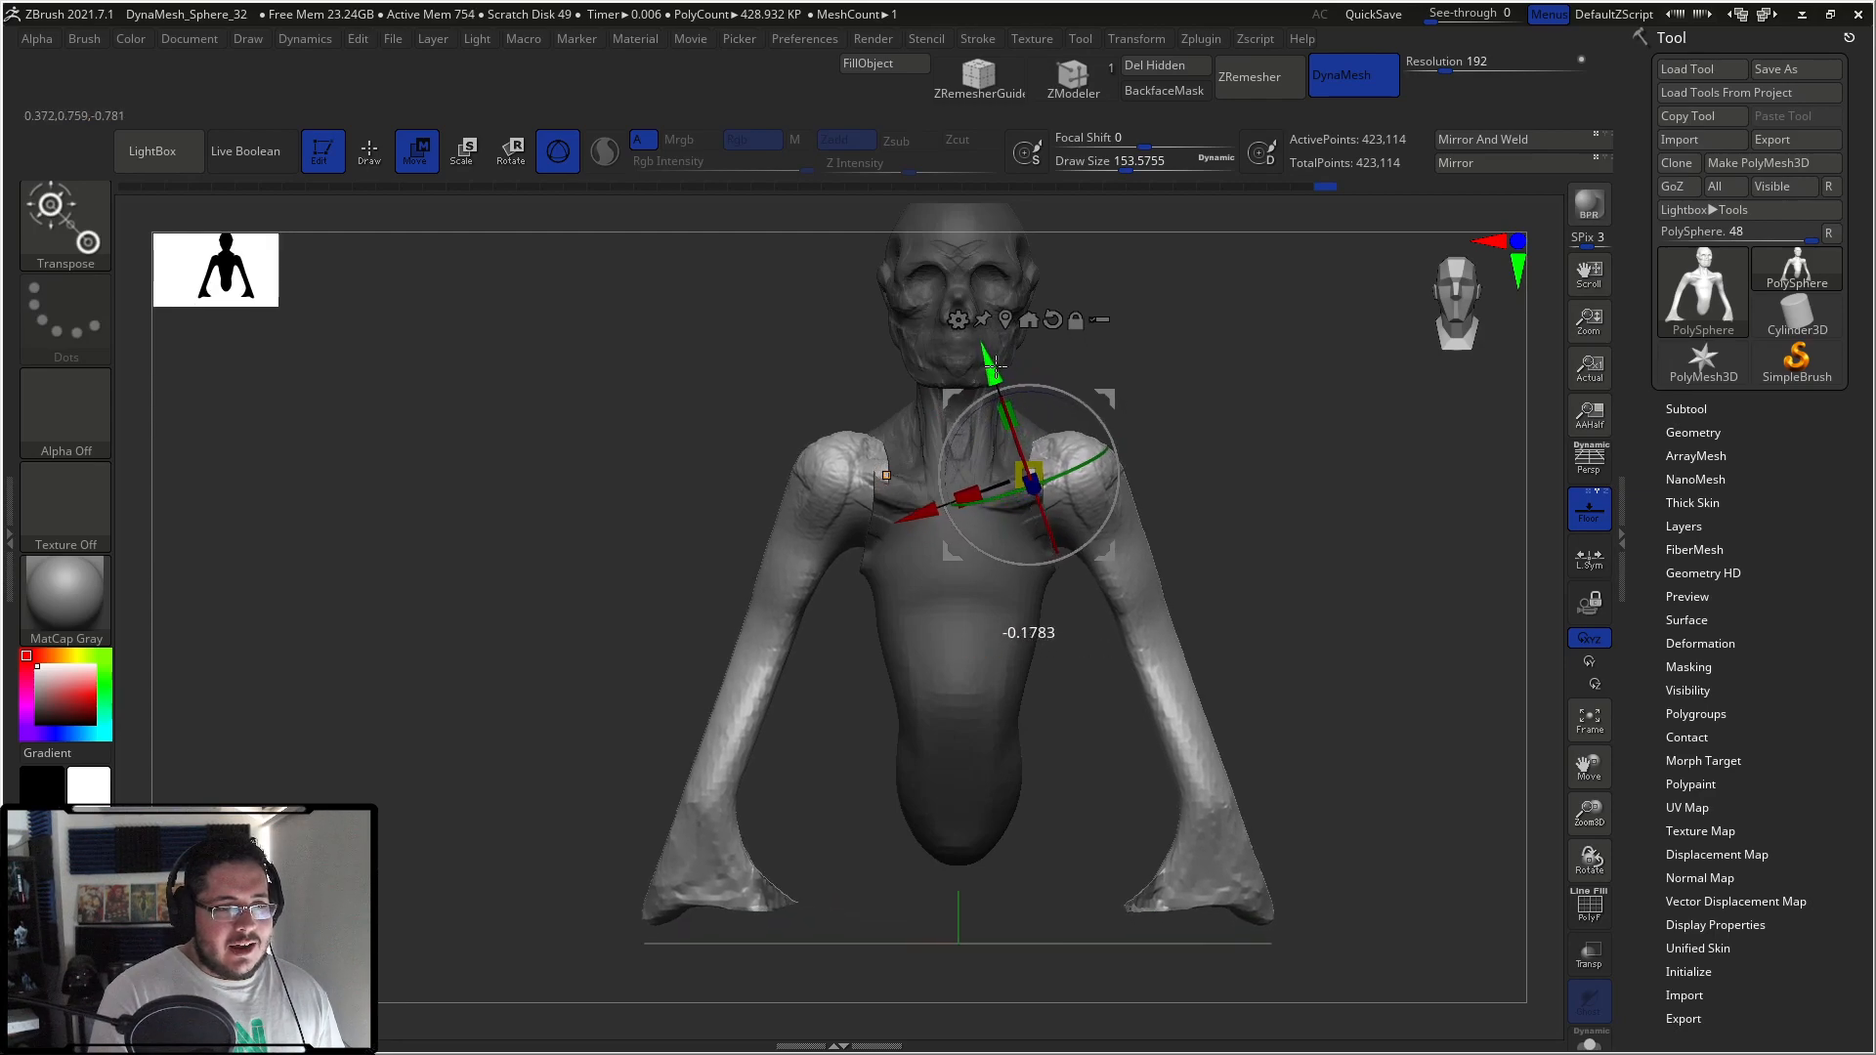
{"action": "left_click_drag", "start_coordinate": [919, 511], "coordinate": [925, 509]}
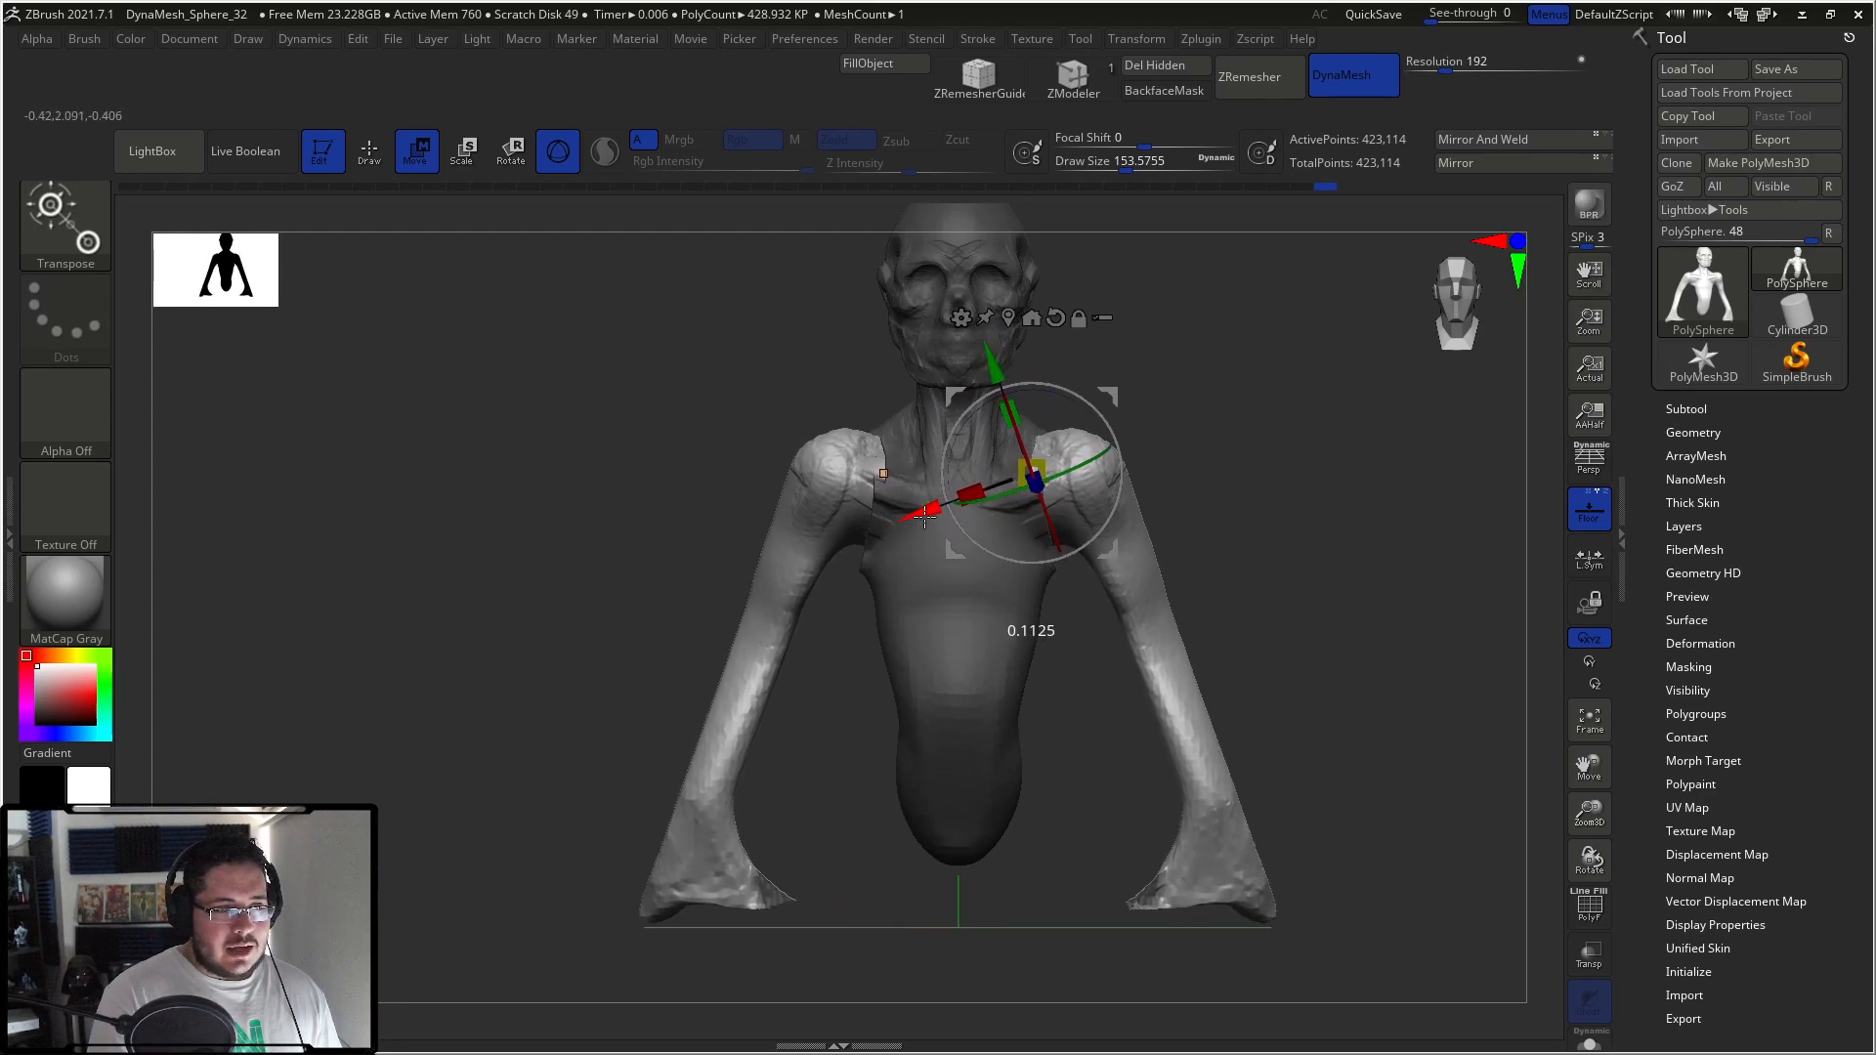
{"action": "key", "text": "q"}
{"action": "left_click_drag", "start_coordinate": [1206, 414], "coordinate": [1143, 430]}
{"action": "left_click_drag", "start_coordinate": [1188, 352], "coordinate": [1156, 302], "text": "ctrl"}
{"action": "left_click_drag", "start_coordinate": [1046, 342], "coordinate": [1098, 385]}
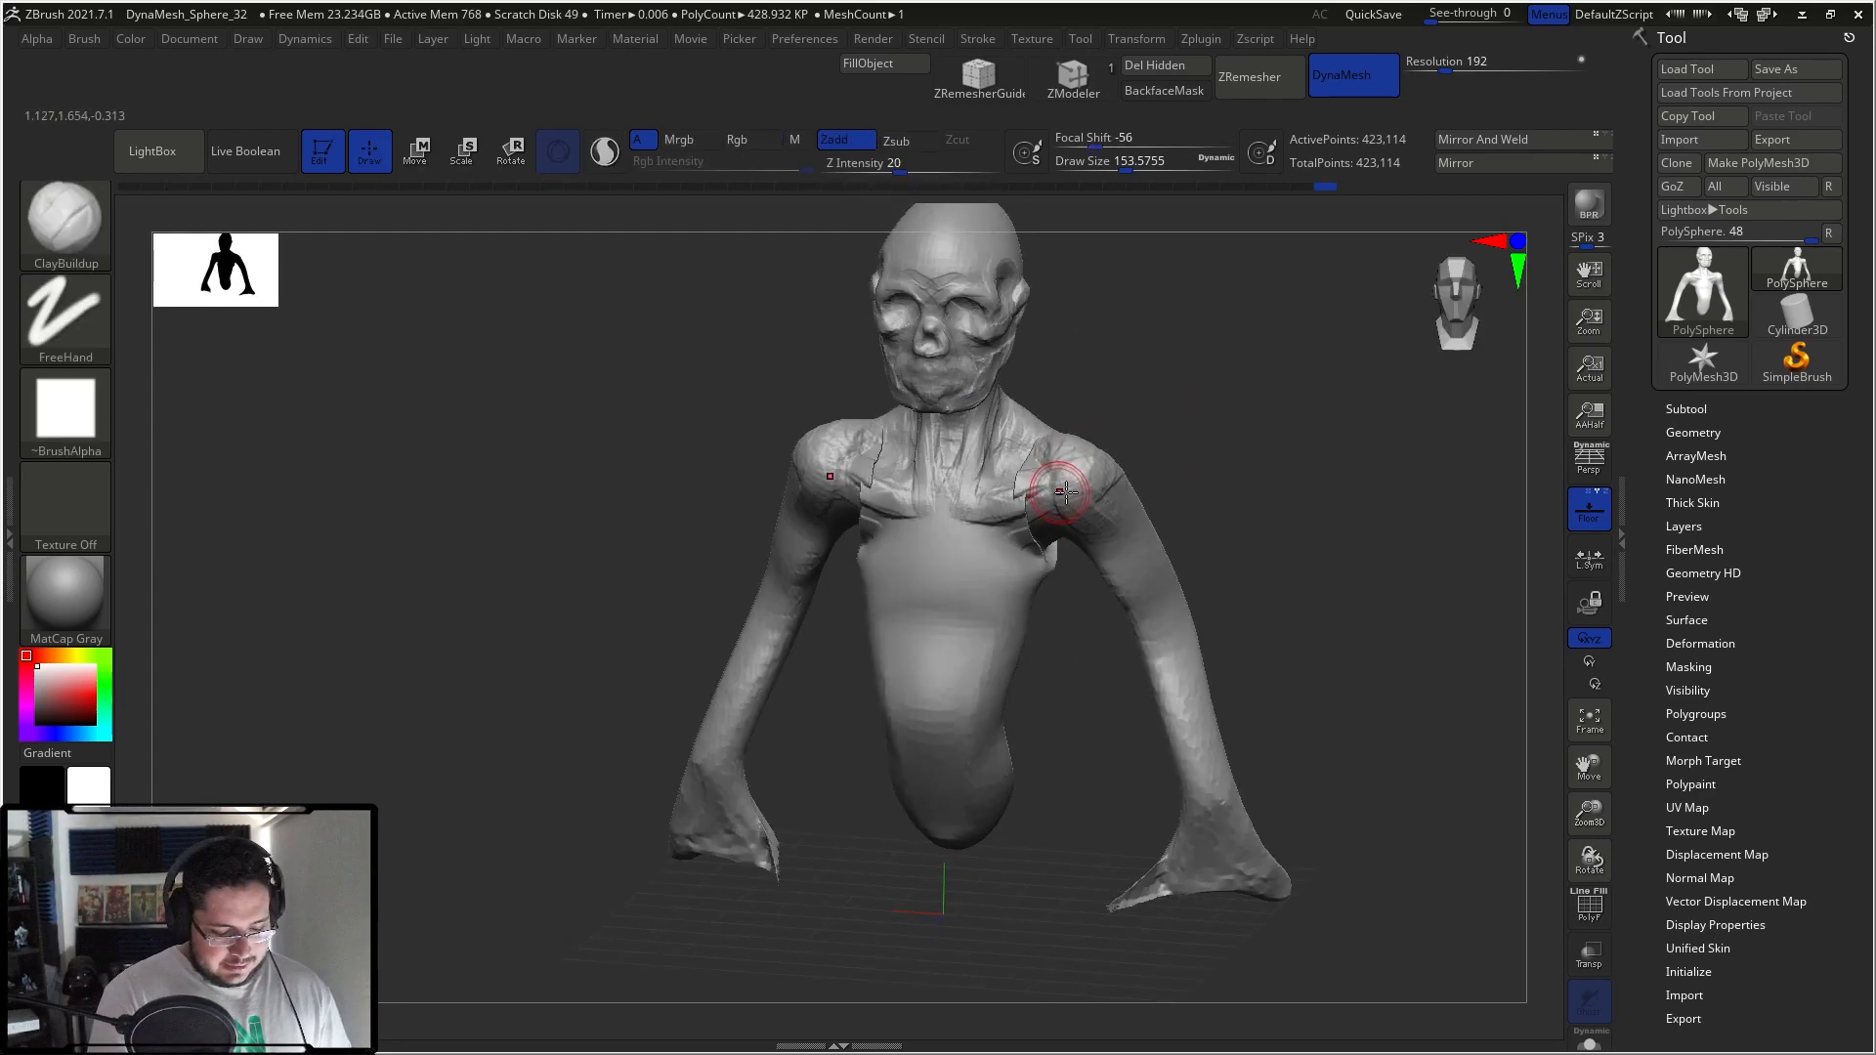
Step: Blend the shoulder seams with TrimDynamic and Smooth at a draw size of about 217, and update the DynaMesh
{"action": "key", "text": "b"}
{"action": "key", "text": "t"}
{"action": "key", "text": "d"}
{"action": "key", "text": "space"}
{"action": "left_click", "coordinate": [1011, 486]}
{"action": "left_click_drag", "start_coordinate": [1029, 468], "coordinate": [1017, 479], "text": "shift"}
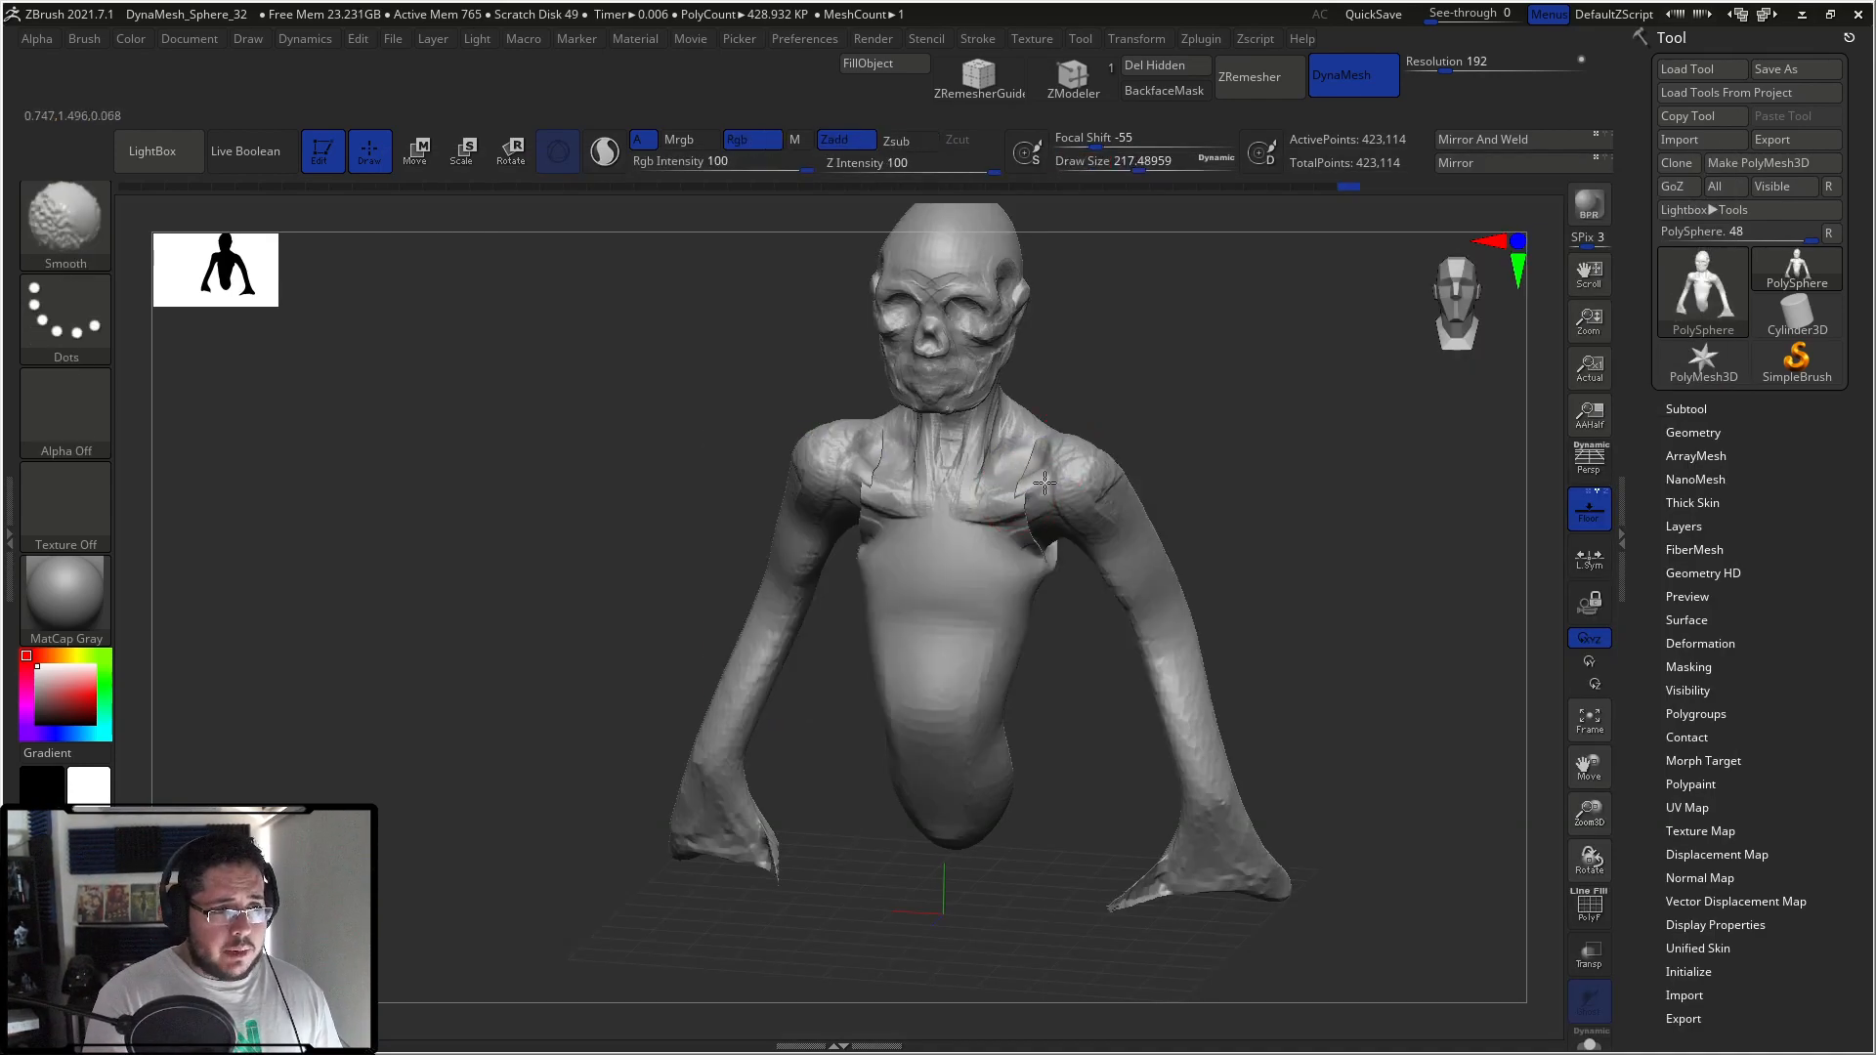
{"action": "mouse_move", "coordinate": [1199, 337]}
{"action": "left_mouse_down", "text": "ctrl"}
{"action": "mouse_move", "coordinate": [1163, 445]}
{"action": "mouse_move", "coordinate": [1247, 445]}
{"action": "left_mouse_up", "text": "ctrl"}
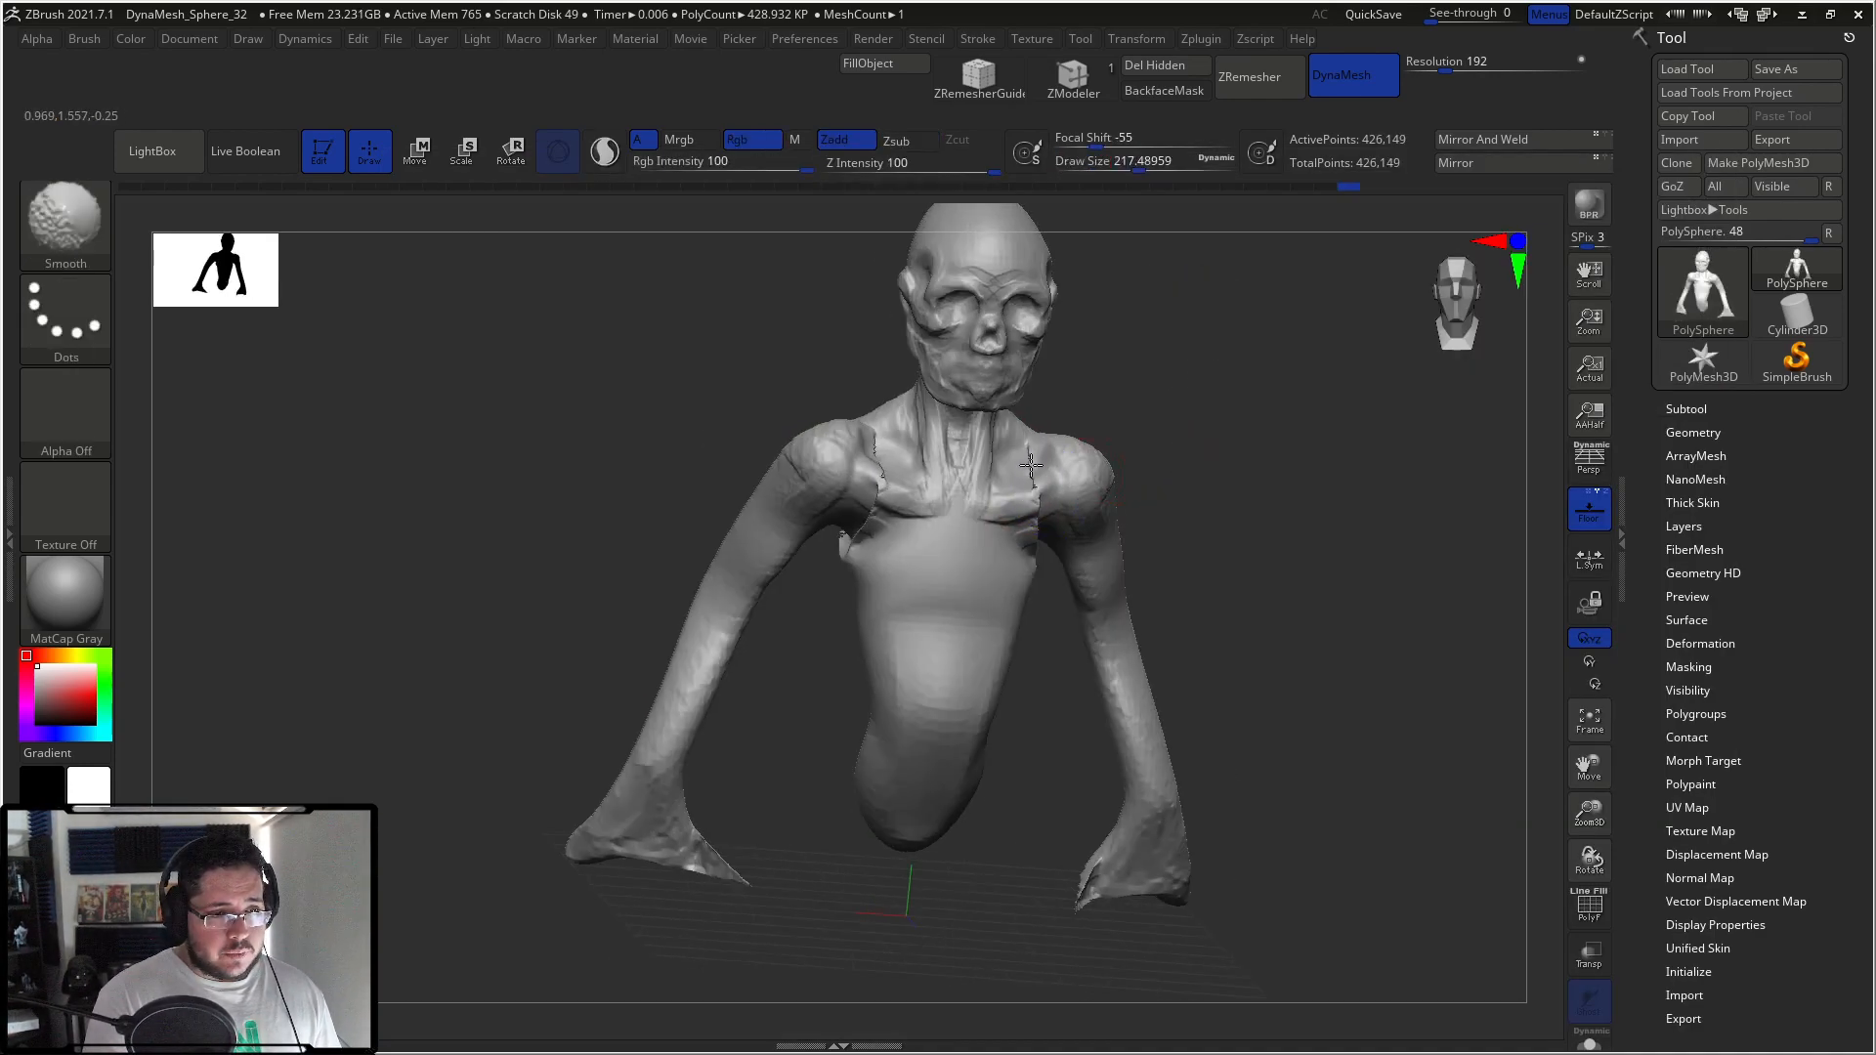
{"action": "left_click_drag", "start_coordinate": [1094, 381], "coordinate": [1173, 357]}
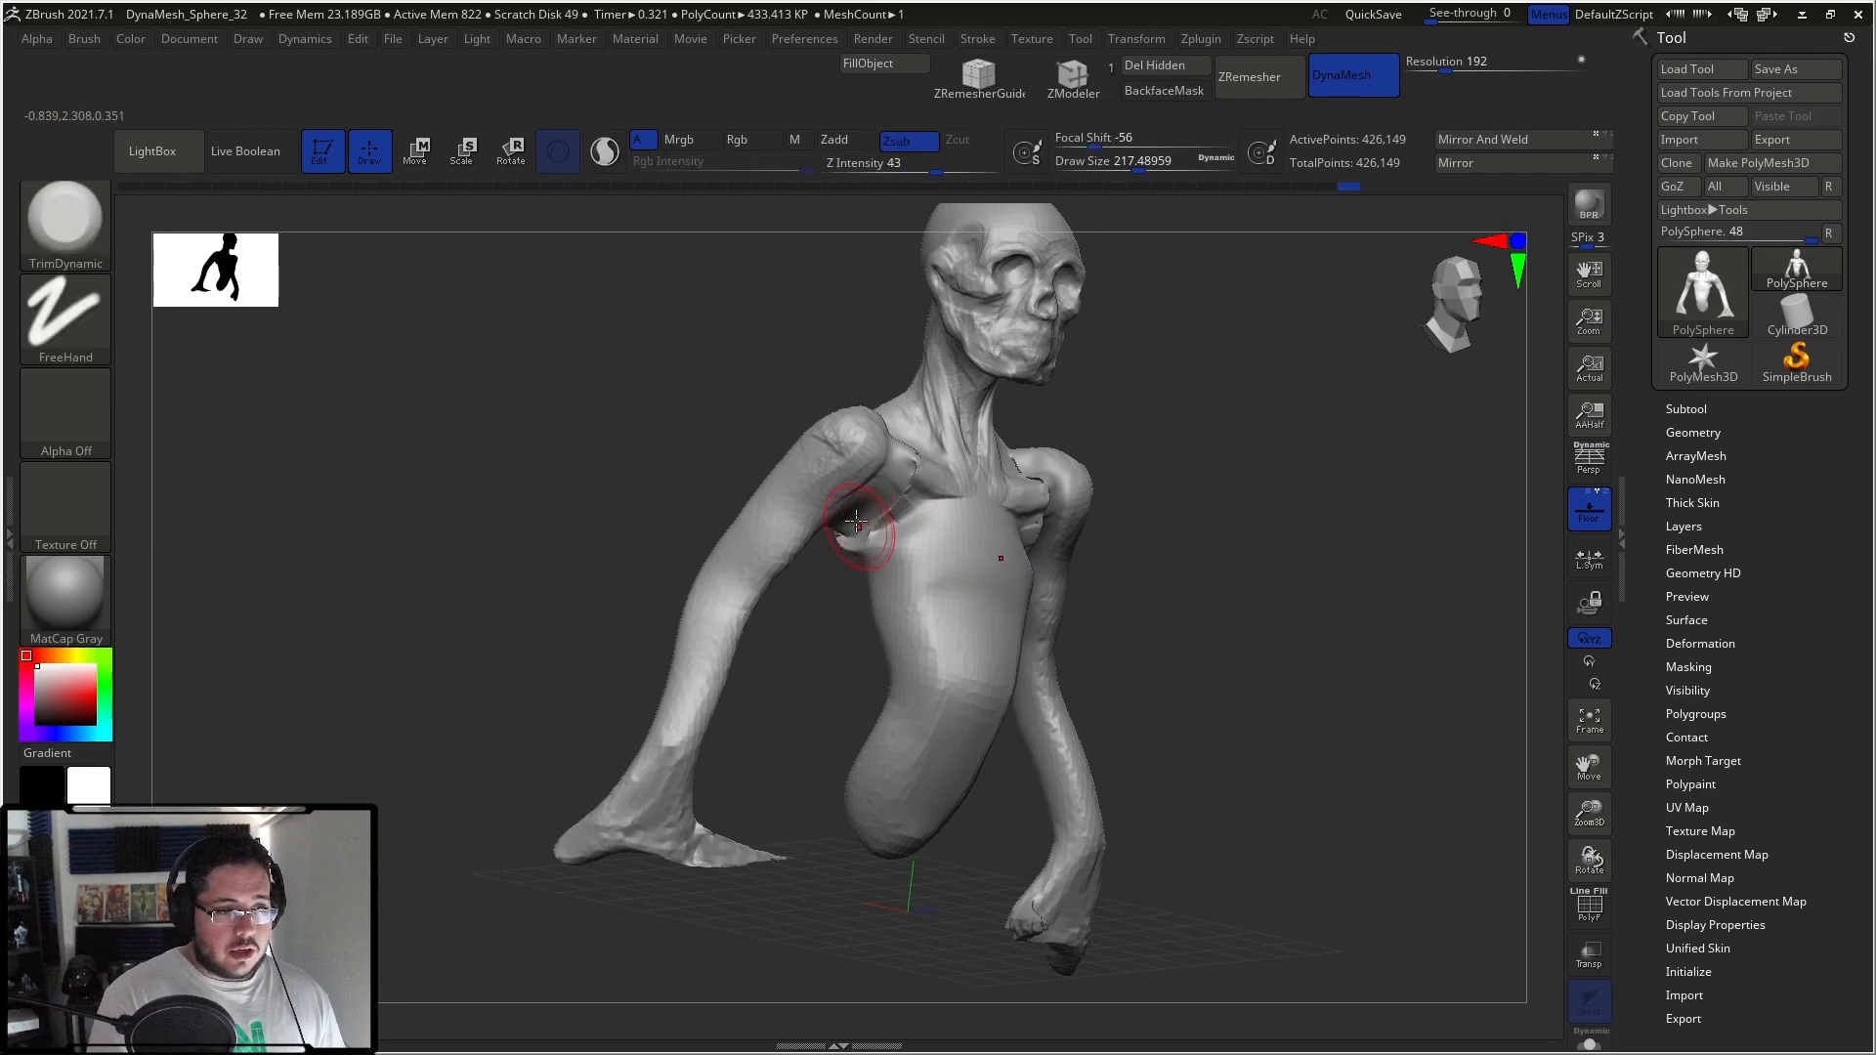
Step: Sculpt fibrous pectoral muscles from the armpits to the breastbone with ClayBuildup at a draw size of about 217
{"action": "key", "text": "b"}
{"action": "key", "text": "c"}
{"action": "key", "text": "b"}
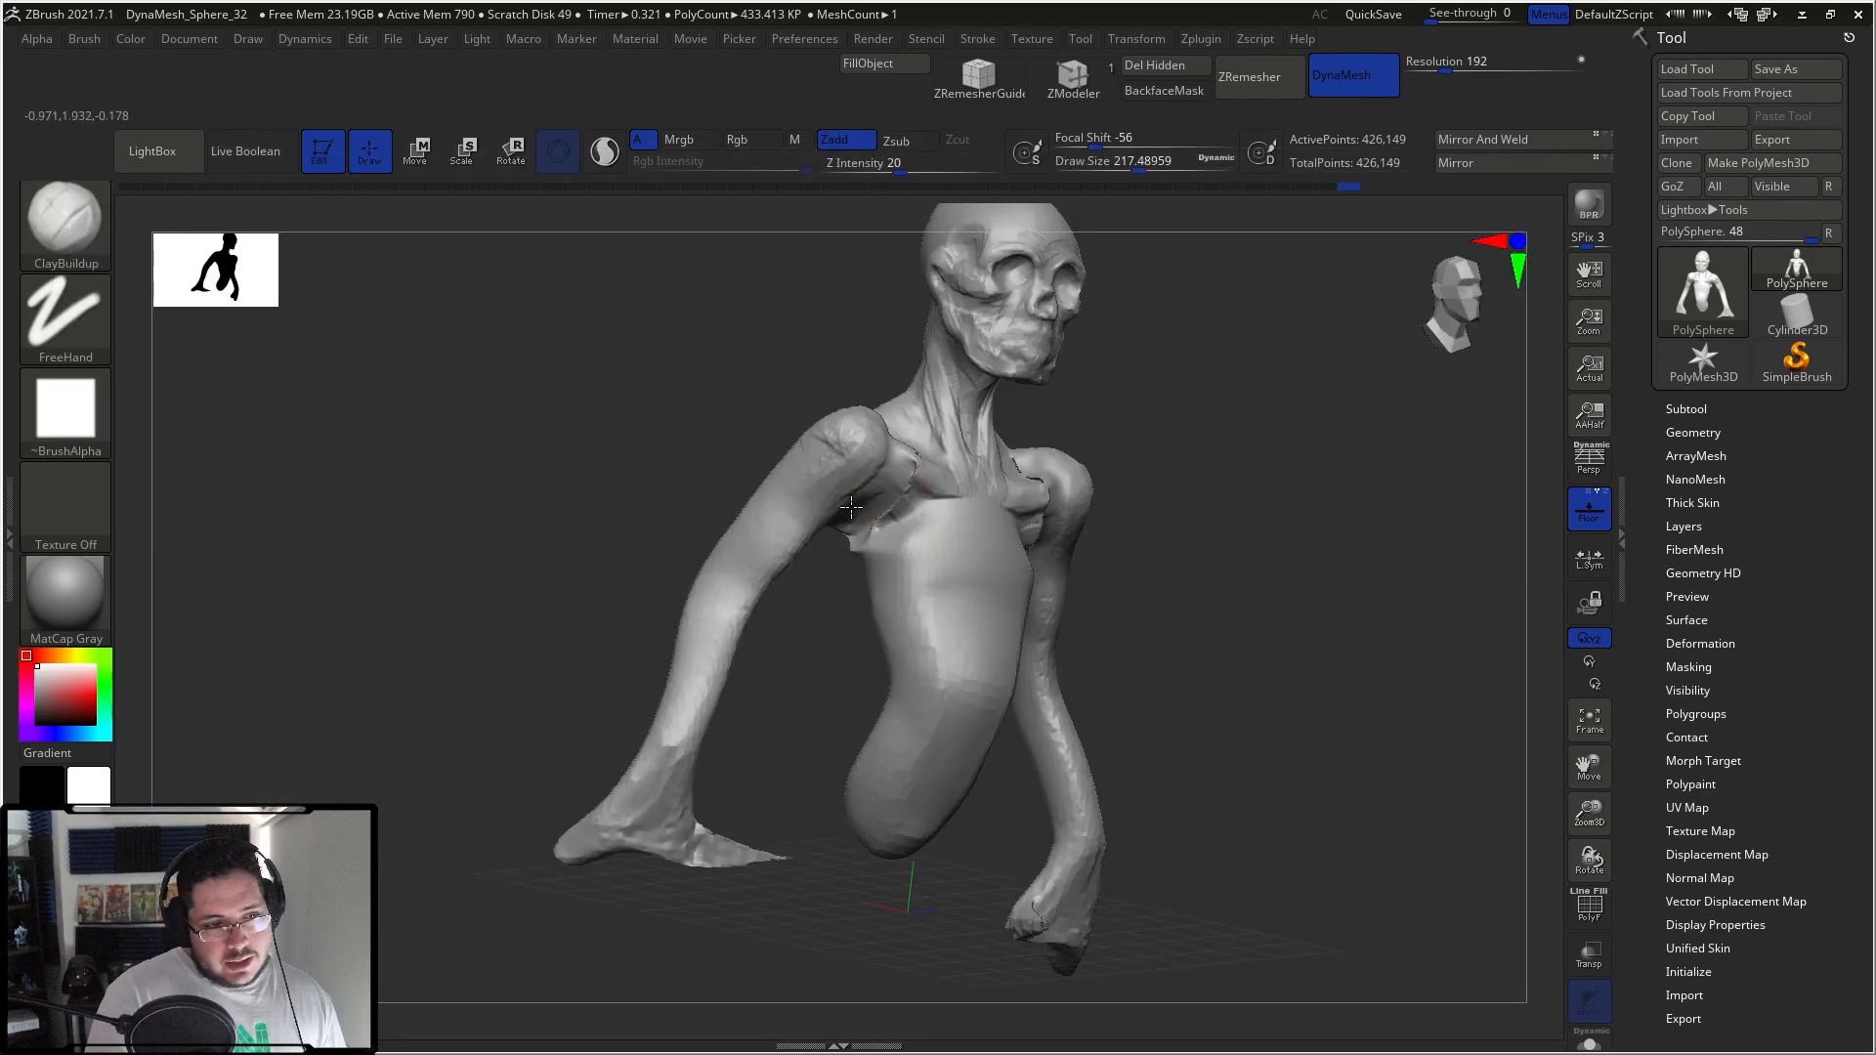
{"action": "mouse_move", "coordinate": [867, 516]}
{"action": "left_mouse_down"}
{"action": "mouse_move", "coordinate": [899, 492]}
{"action": "mouse_move", "coordinate": [915, 532]}
{"action": "left_mouse_up"}
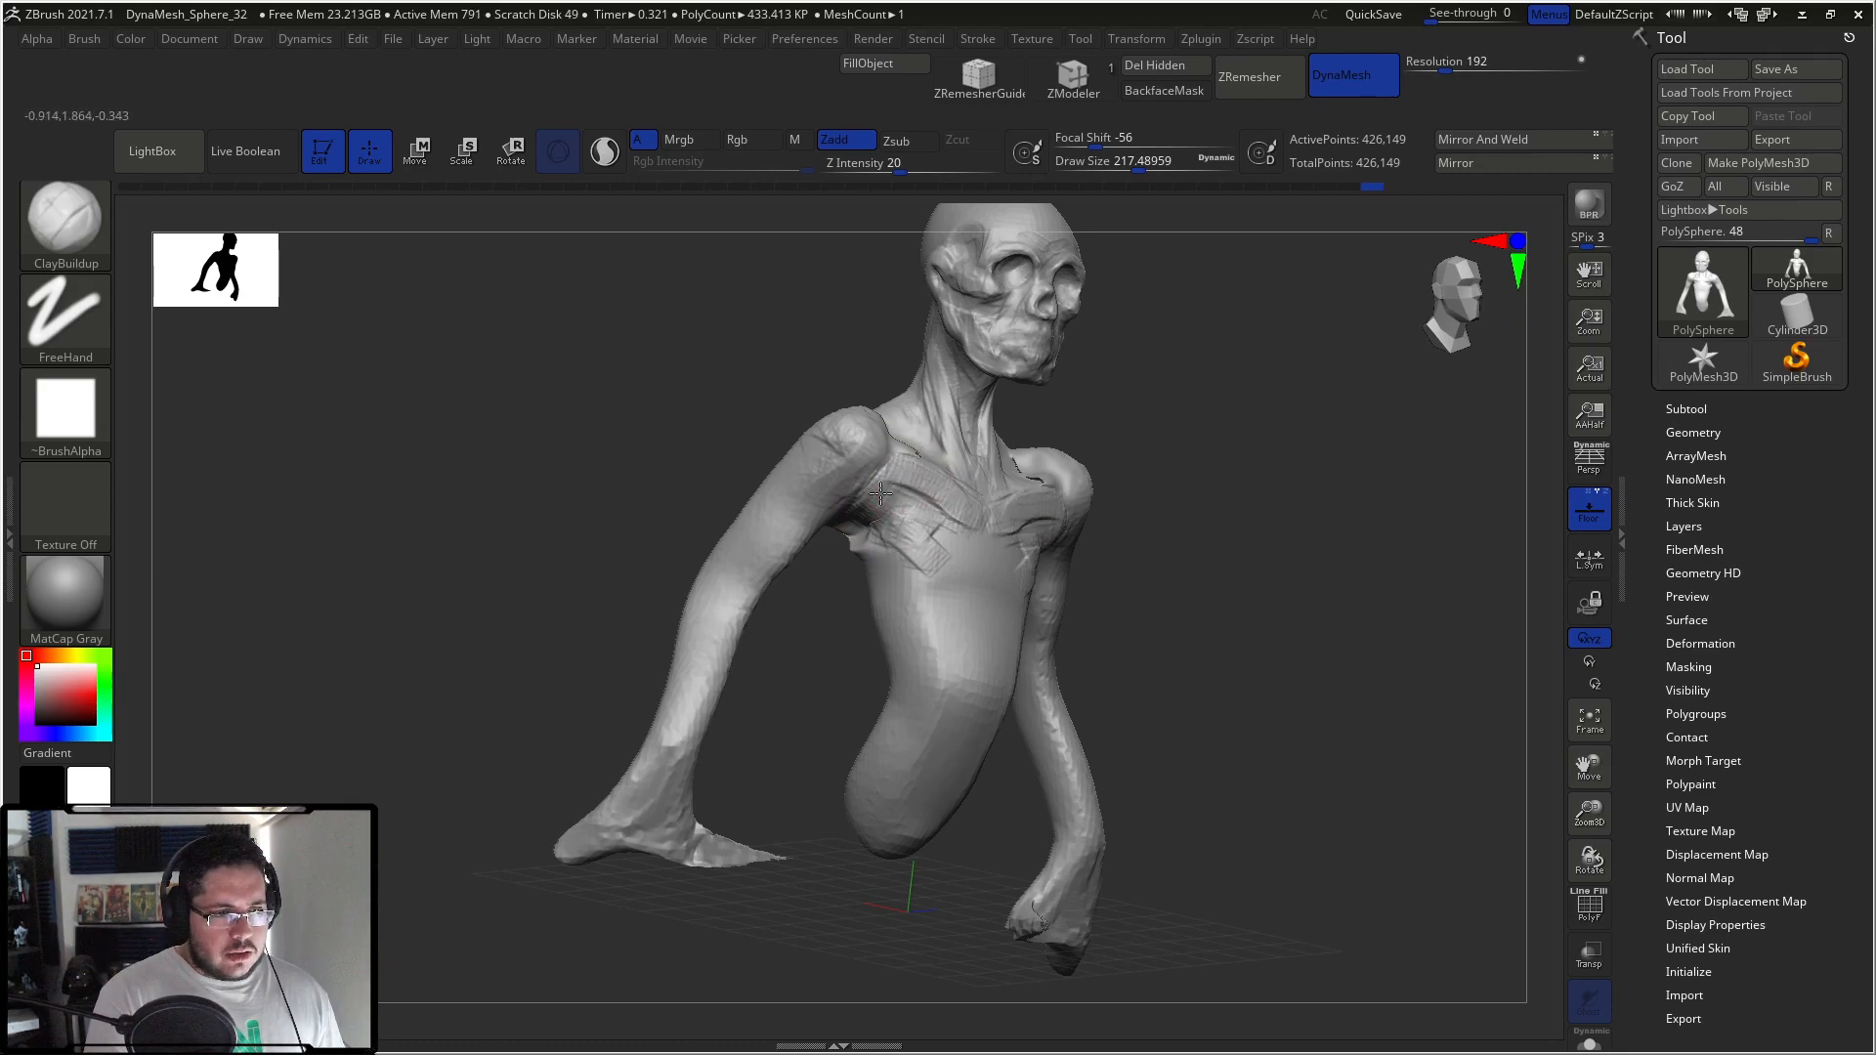
{"action": "left_click_drag", "start_coordinate": [961, 512], "coordinate": [980, 530]}
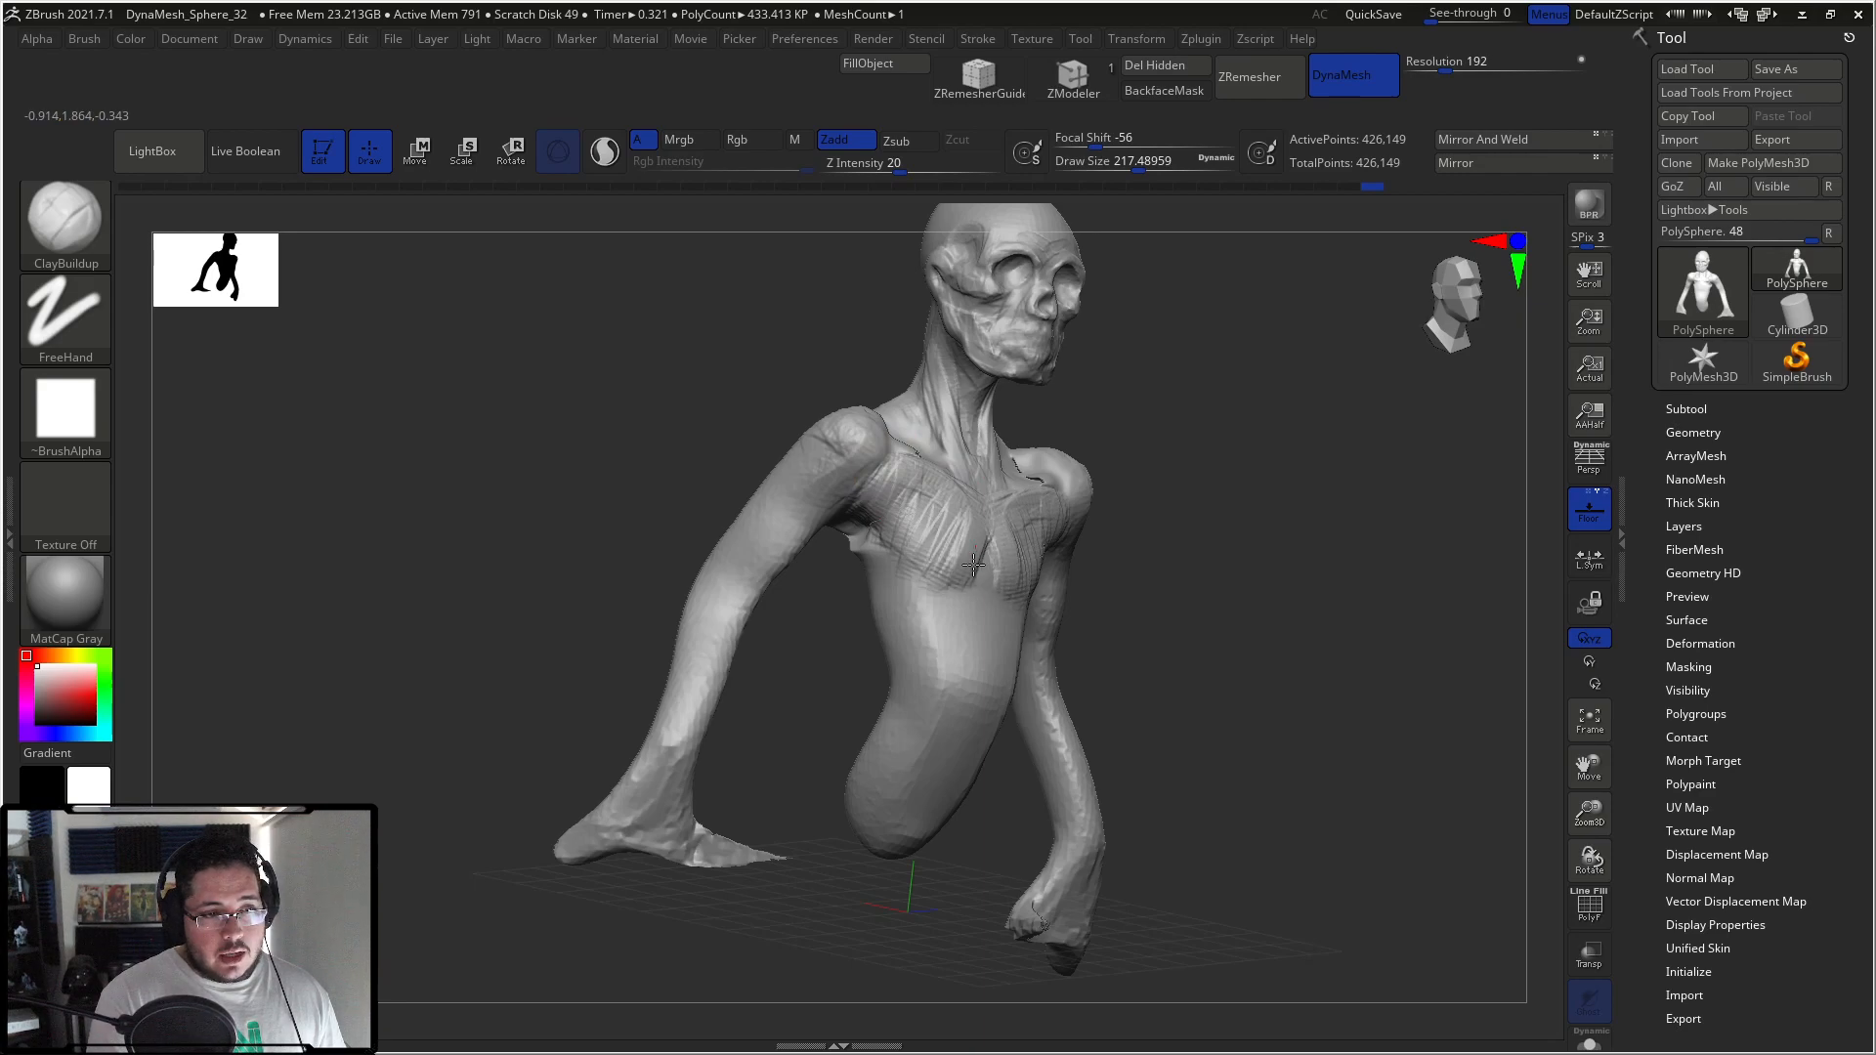
{"action": "mouse_move", "coordinate": [902, 517]}
{"action": "left_mouse_down"}
{"action": "mouse_move", "coordinate": [914, 542]}
{"action": "mouse_move", "coordinate": [929, 513]}
{"action": "left_mouse_up"}
{"action": "mouse_move", "coordinate": [1221, 459]}
{"action": "left_mouse_down"}
{"action": "mouse_move", "coordinate": [1058, 433]}
{"action": "mouse_move", "coordinate": [1173, 427]}
{"action": "left_mouse_up"}
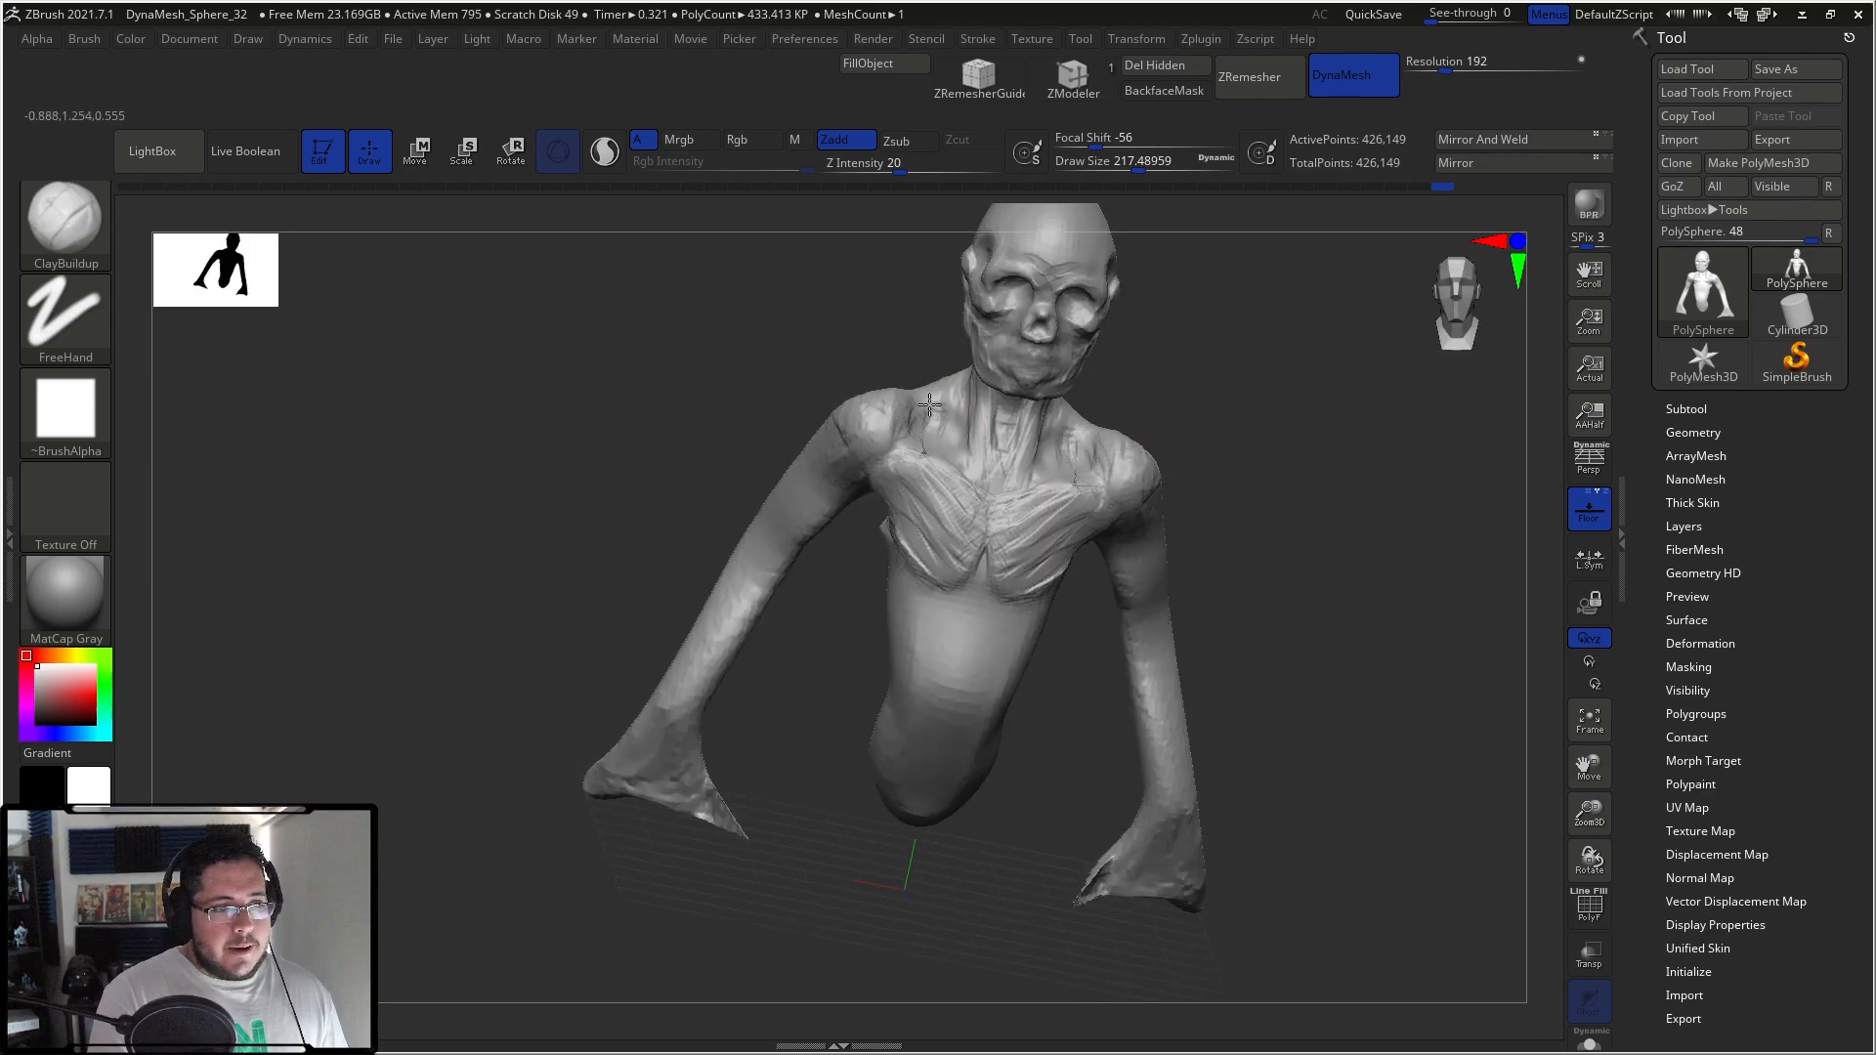
Step: Sculpt the rib arch and upper abdomen below the pectorals with ClayBuildup at a draw size of about 217
{"action": "left_click_drag", "start_coordinate": [1197, 381], "coordinate": [1030, 267], "text": "shift"}
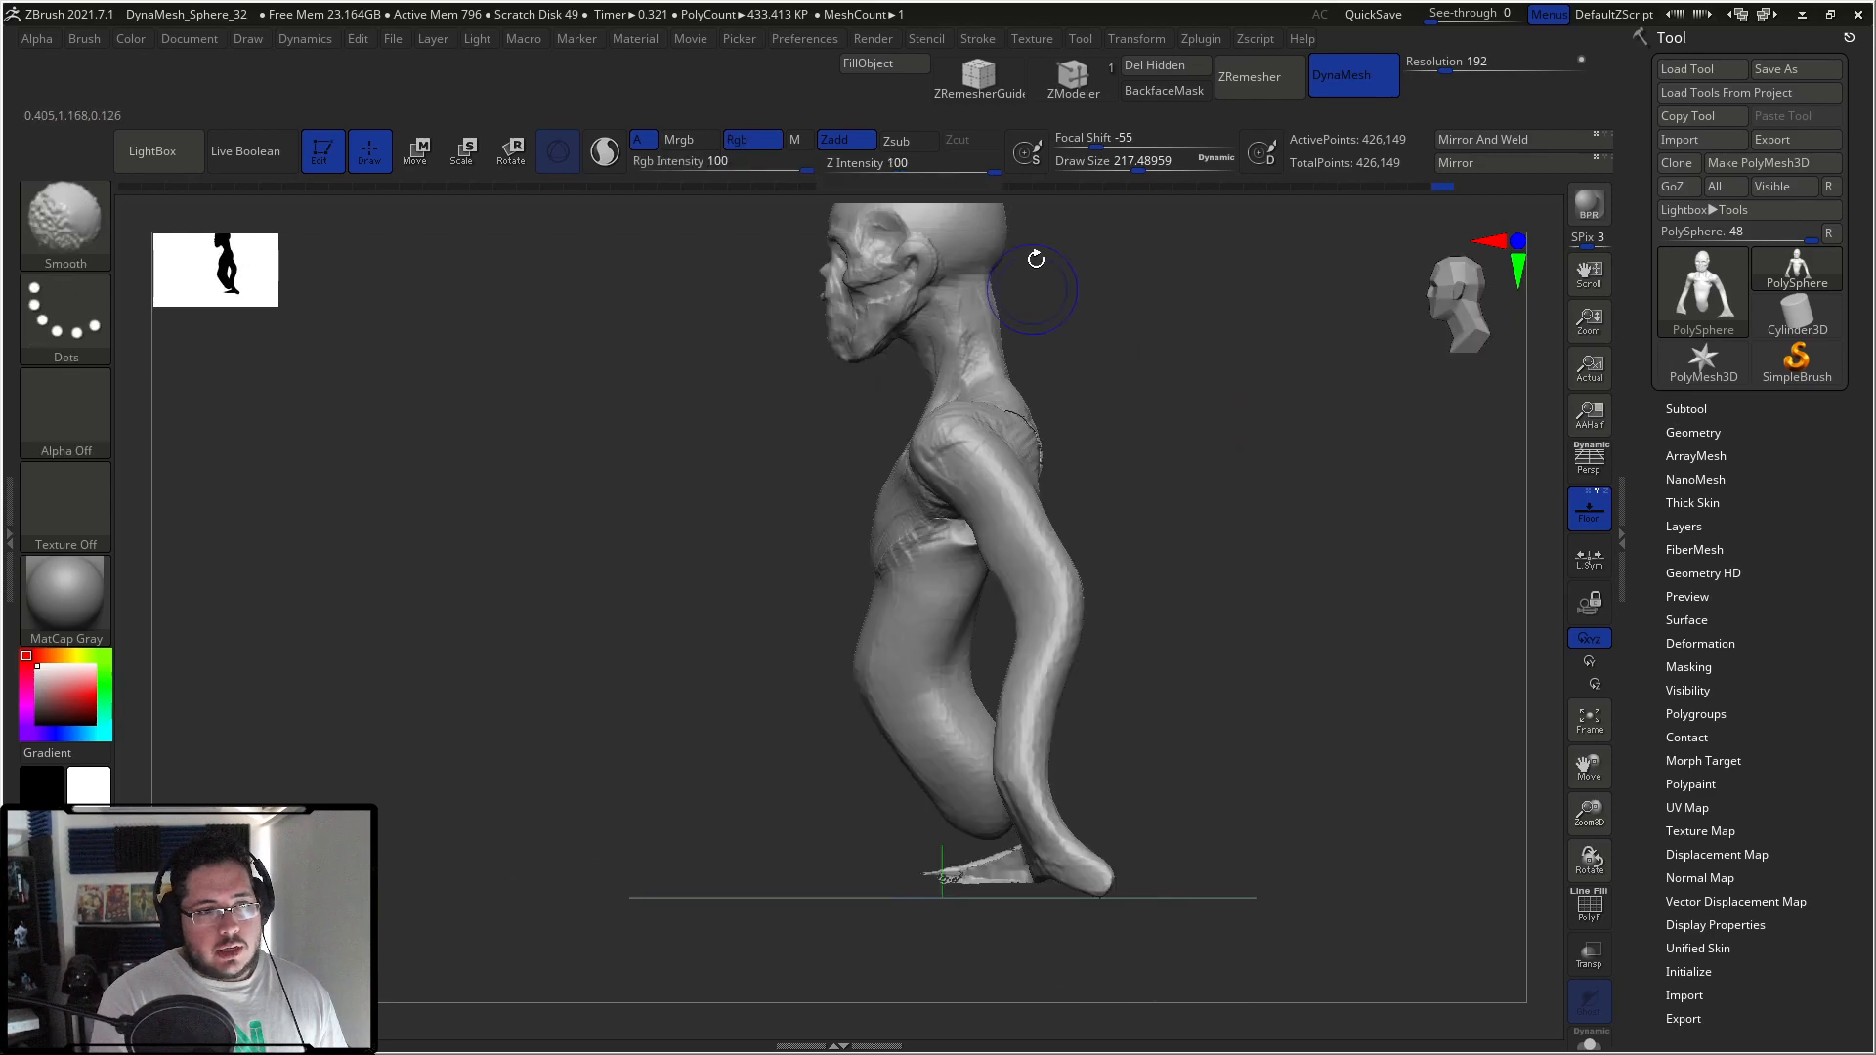
{"action": "mouse_move", "coordinate": [1072, 440]}
{"action": "left_mouse_down"}
{"action": "mouse_move", "coordinate": [1231, 385]}
{"action": "mouse_move", "coordinate": [1139, 351]}
{"action": "left_mouse_up"}
{"action": "mouse_move", "coordinate": [883, 679]}
{"action": "left_mouse_down"}
{"action": "mouse_move", "coordinate": [865, 626]}
{"action": "mouse_move", "coordinate": [904, 684]}
{"action": "mouse_move", "coordinate": [909, 616]}
{"action": "left_mouse_up"}
{"action": "left_click_drag", "start_coordinate": [1084, 357], "coordinate": [1160, 343]}
{"action": "mouse_move", "coordinate": [894, 665]}
{"action": "left_mouse_down"}
{"action": "mouse_move", "coordinate": [845, 623]}
{"action": "mouse_move", "coordinate": [839, 661]}
{"action": "mouse_move", "coordinate": [860, 614]}
{"action": "mouse_move", "coordinate": [840, 664]}
{"action": "left_mouse_up"}
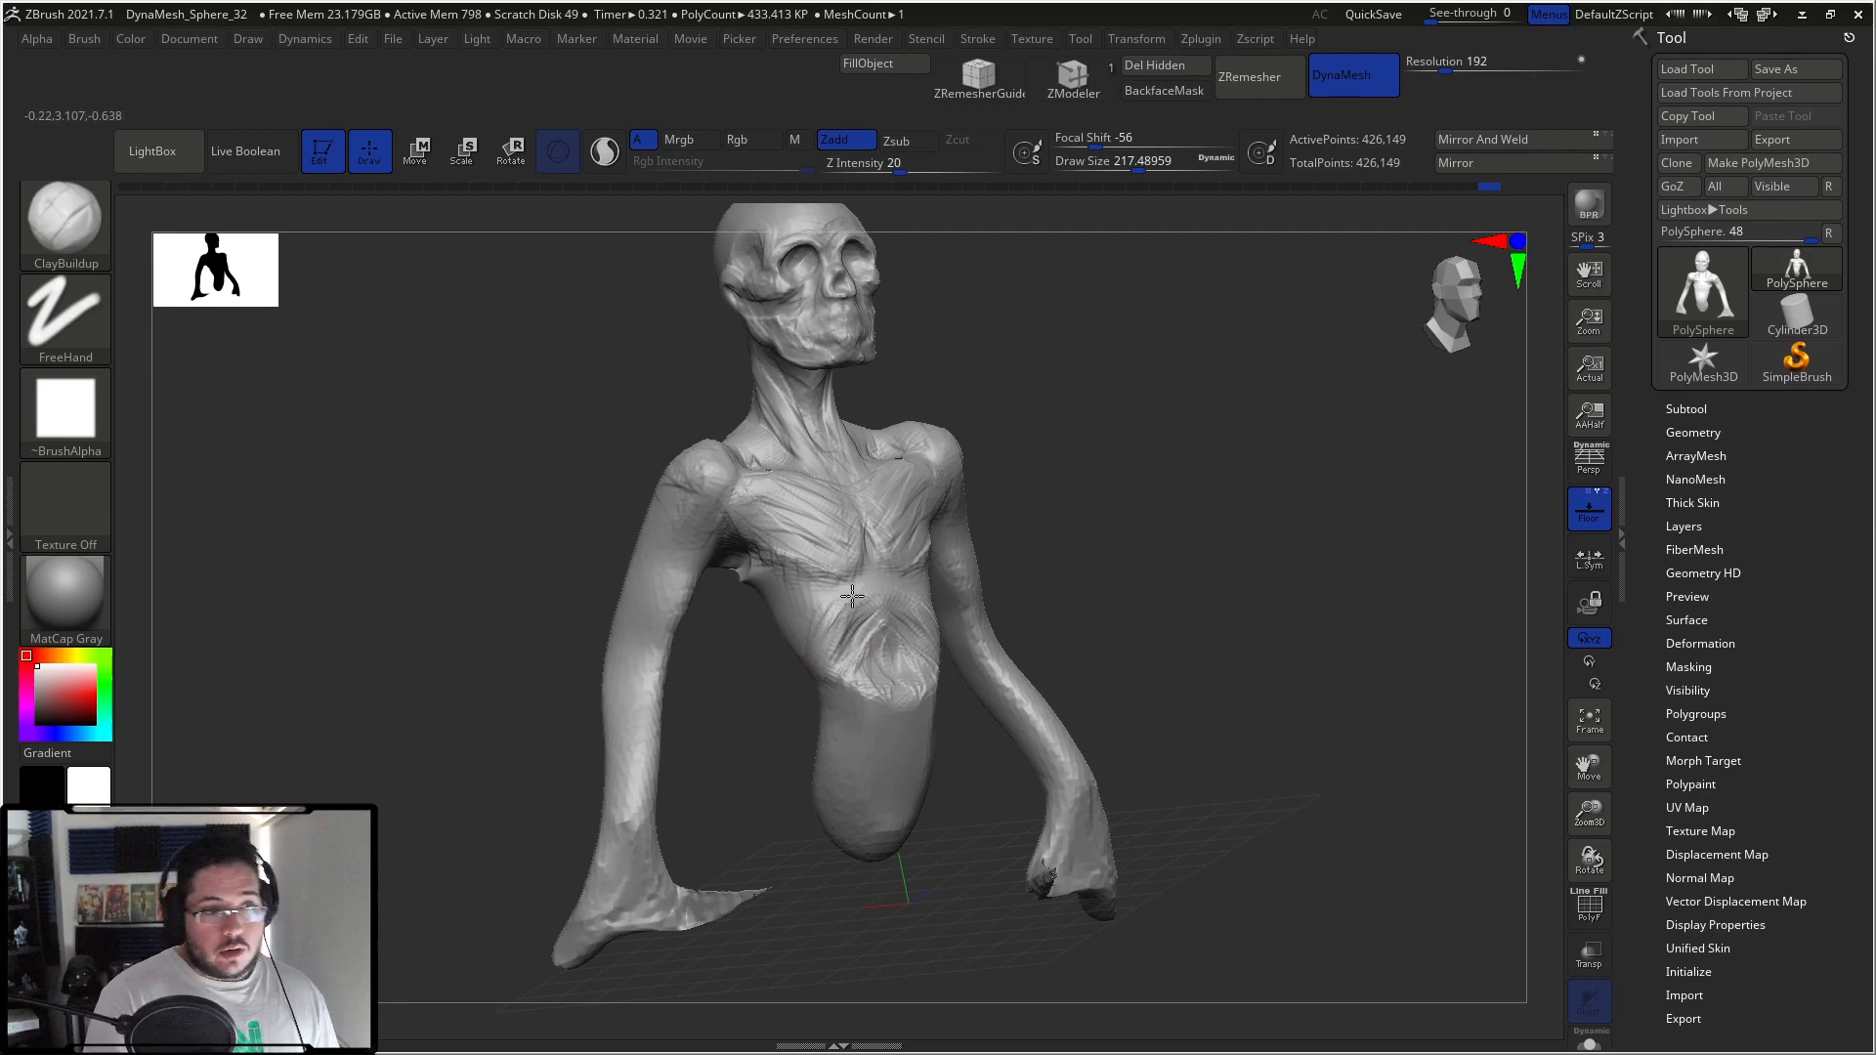
Step: Build up fibrous muscle along both sides of the ribcage below the armpits with ClayBuildup at a draw size of about 217
{"action": "left_click_drag", "start_coordinate": [1049, 447], "coordinate": [719, 605]}
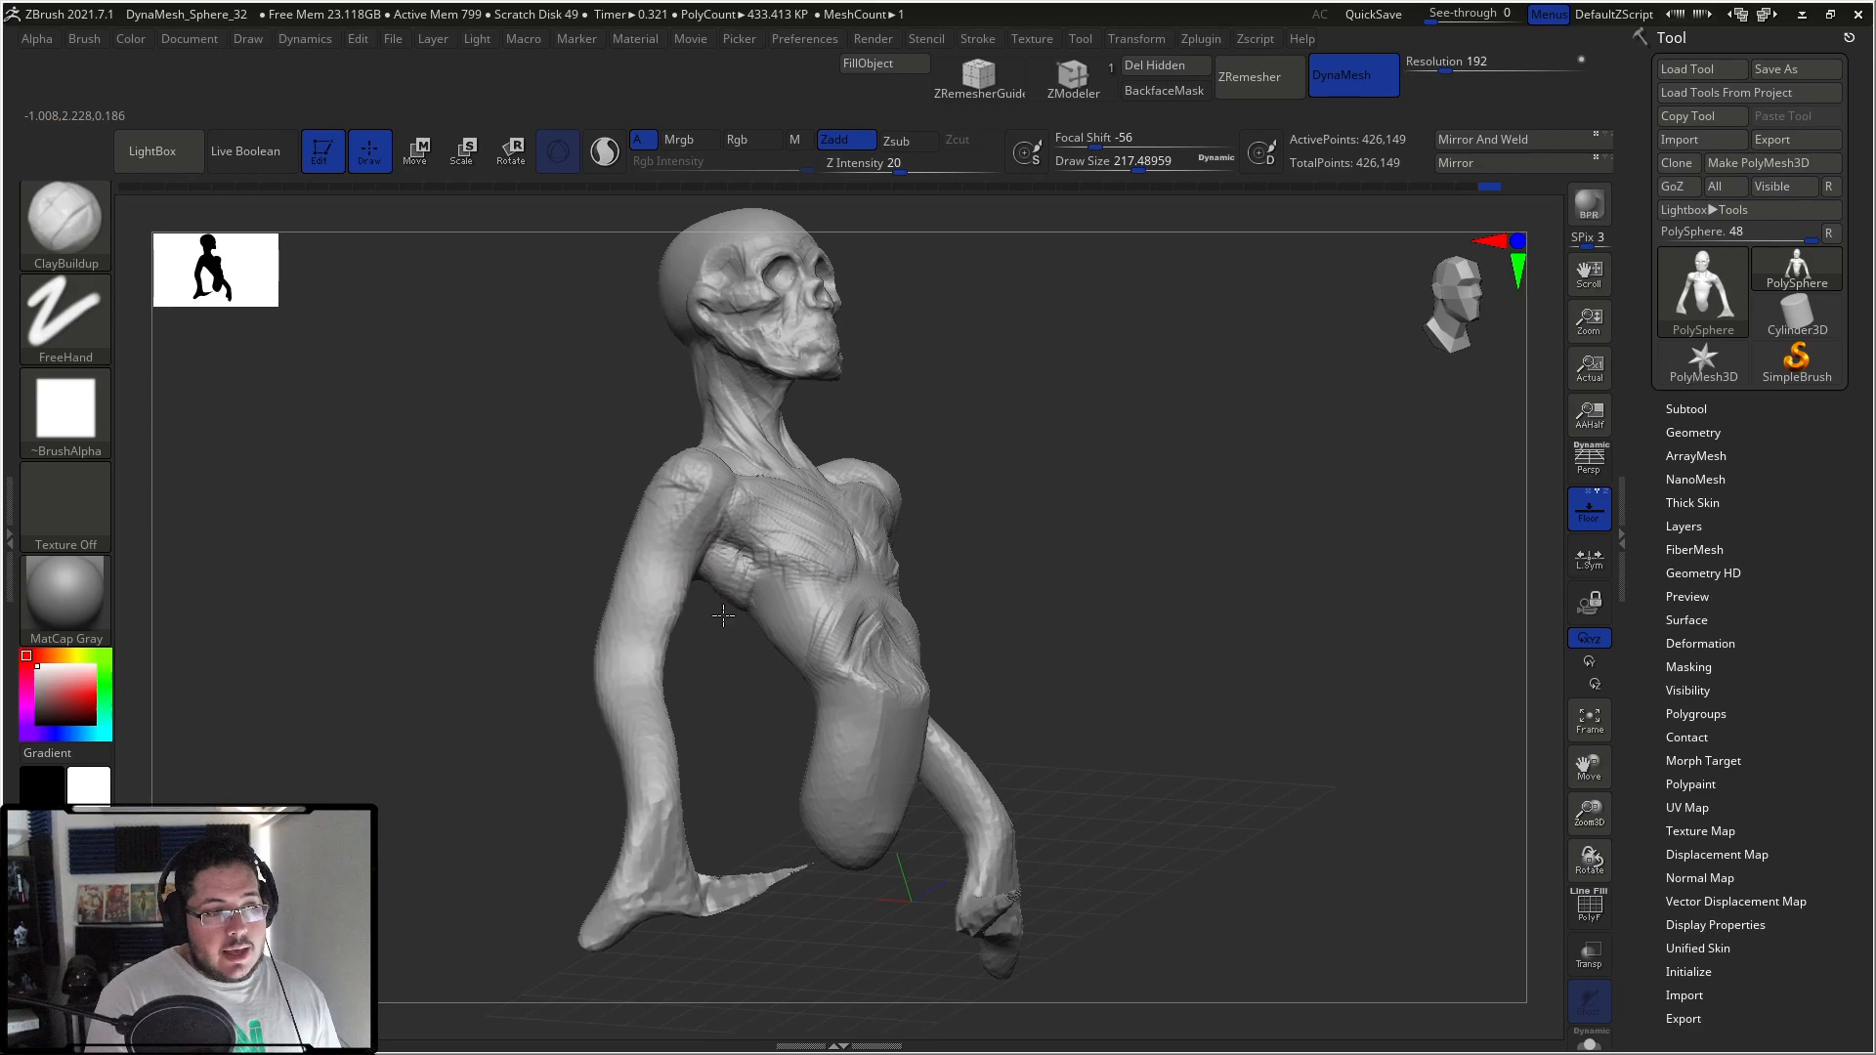
{"action": "left_click_drag", "start_coordinate": [1173, 440], "coordinate": [933, 462]}
{"action": "mouse_move", "coordinate": [842, 557]}
{"action": "left_mouse_down"}
{"action": "mouse_move", "coordinate": [826, 595]}
{"action": "mouse_move", "coordinate": [1026, 617]}
{"action": "left_mouse_up"}
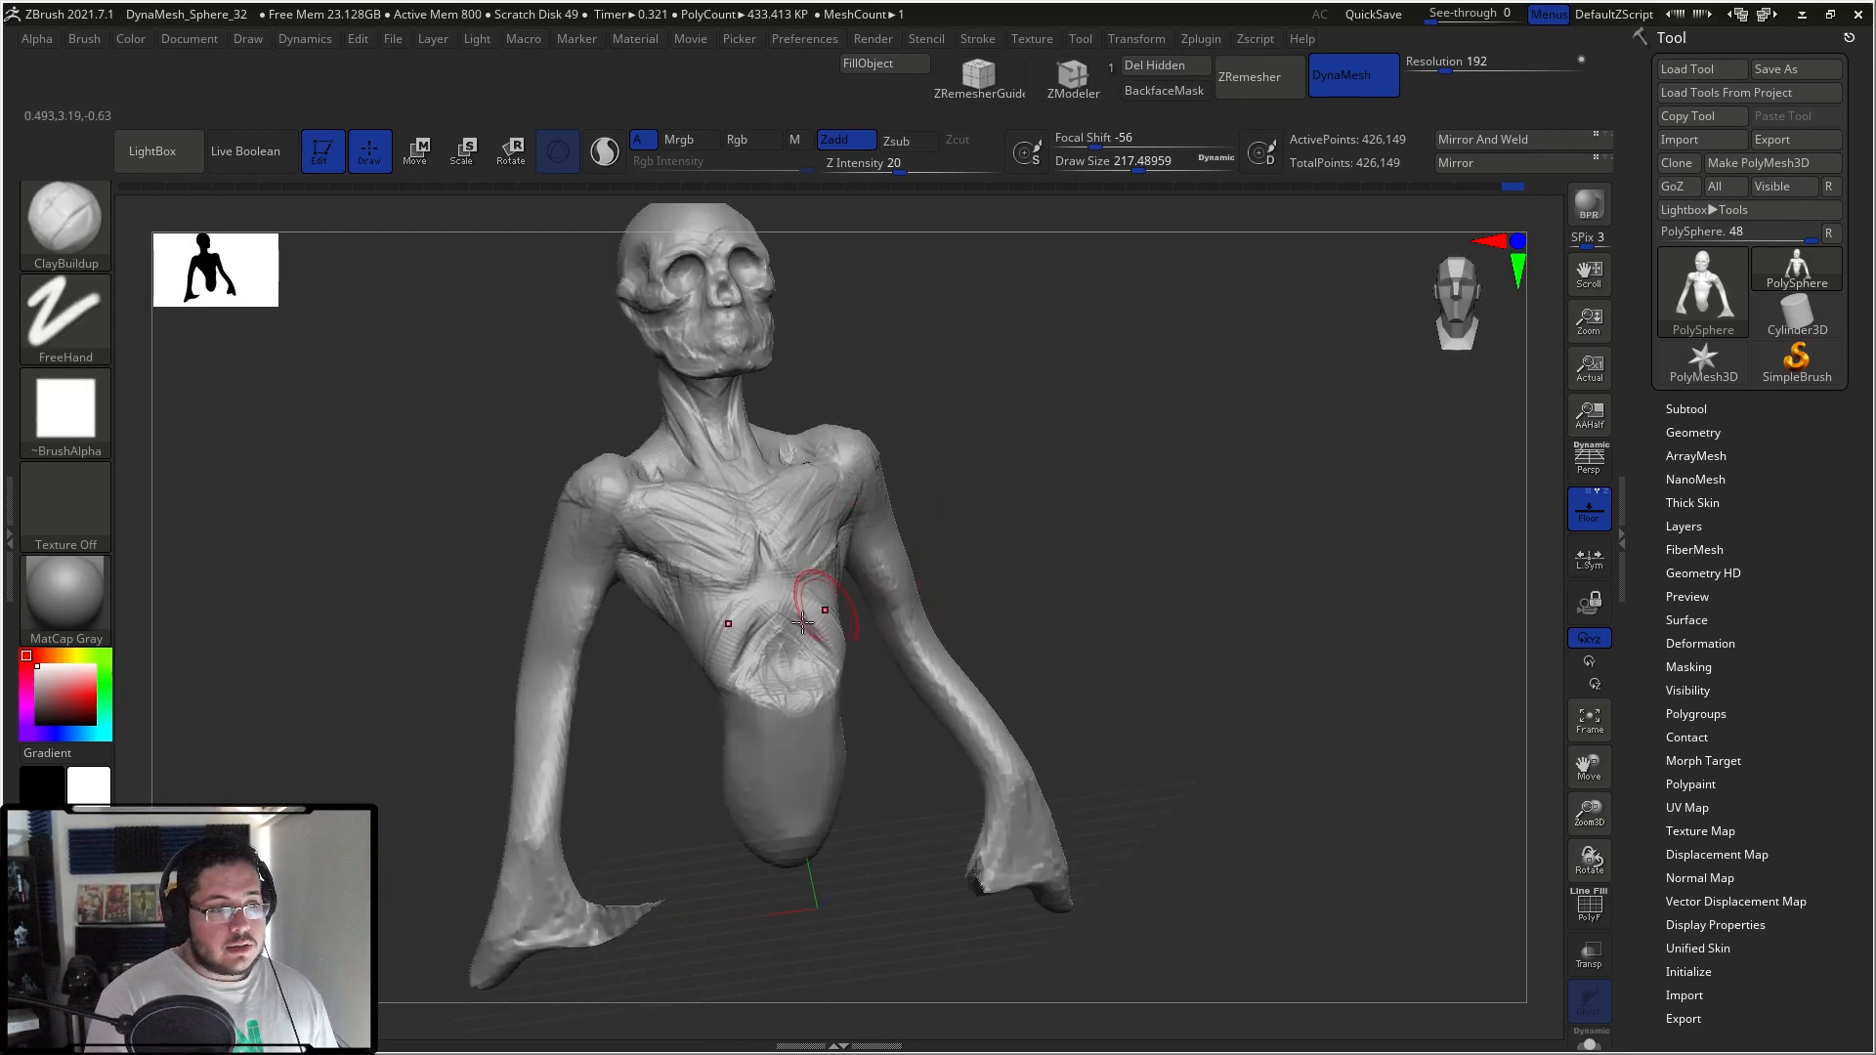
{"action": "left_click_drag", "start_coordinate": [696, 664], "coordinate": [928, 455]}
{"action": "left_click_drag", "start_coordinate": [904, 532], "coordinate": [957, 479]}
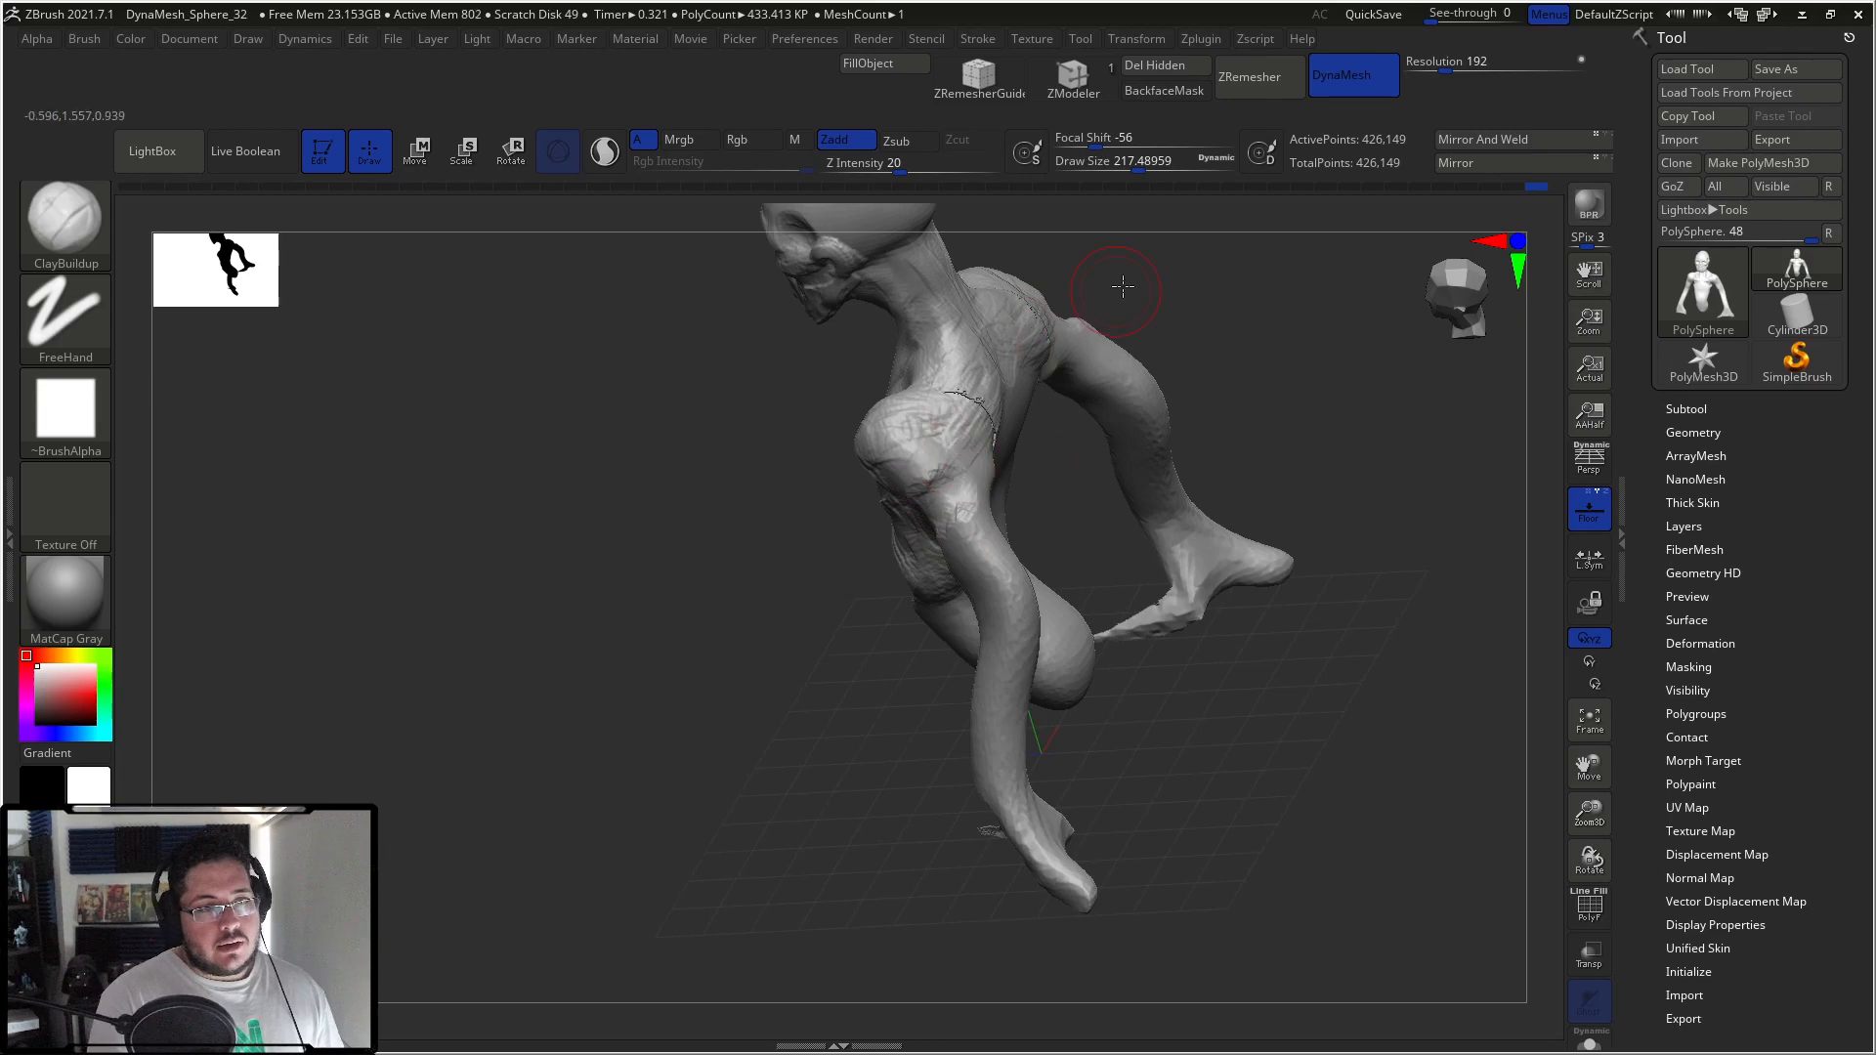
Step: Sculpt ribbed muscle strands across the upper back and shoulder blades with ClayBuildup at a draw size of about 217
{"action": "left_click_drag", "start_coordinate": [1124, 287], "coordinate": [955, 420]}
{"action": "mouse_move", "coordinate": [1006, 482]}
{"action": "left_mouse_down"}
{"action": "mouse_move", "coordinate": [987, 377]}
{"action": "mouse_move", "coordinate": [1015, 412]}
{"action": "mouse_move", "coordinate": [982, 406]}
{"action": "mouse_move", "coordinate": [996, 360]}
{"action": "mouse_move", "coordinate": [1007, 410]}
{"action": "mouse_move", "coordinate": [1050, 459]}
{"action": "mouse_move", "coordinate": [1029, 491]}
{"action": "mouse_move", "coordinate": [1056, 481]}
{"action": "left_mouse_up"}
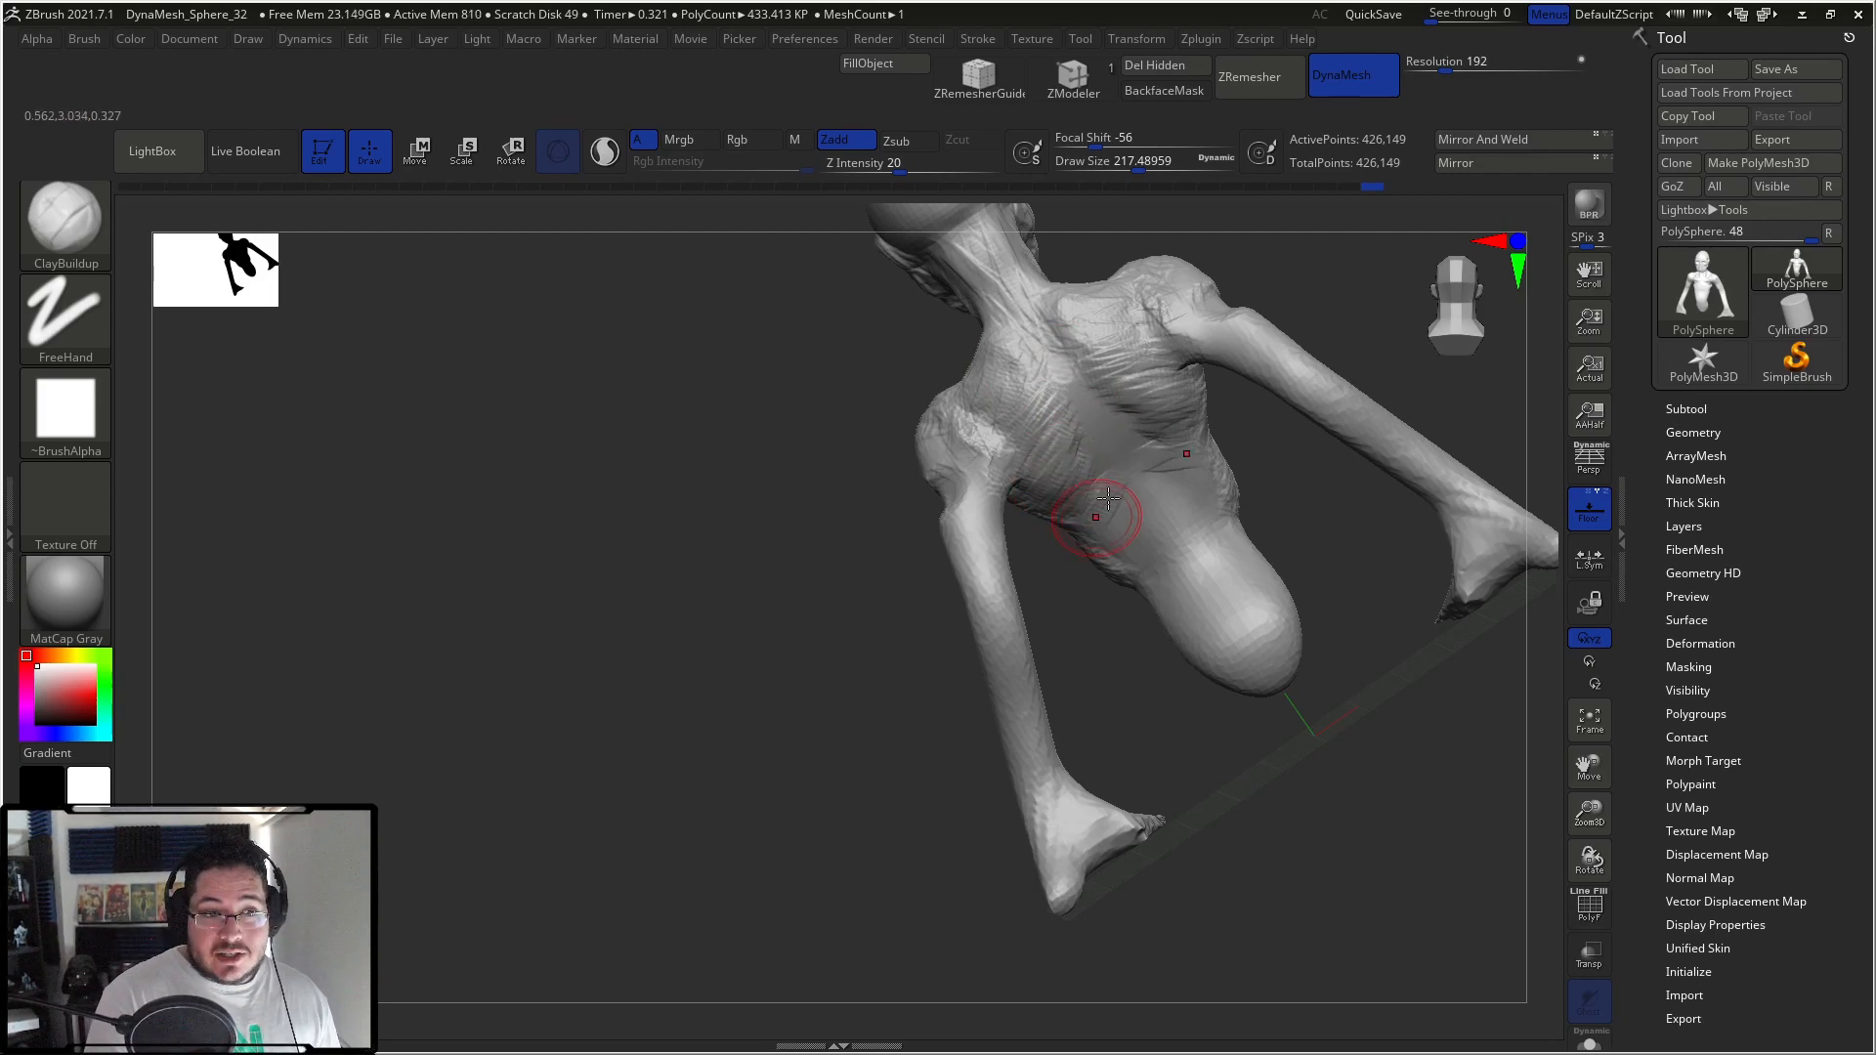
{"action": "mouse_move", "coordinate": [1048, 342]}
{"action": "left_mouse_down"}
{"action": "mouse_move", "coordinate": [1104, 435]}
{"action": "mouse_move", "coordinate": [1032, 416]}
{"action": "left_mouse_up"}
Step: Reshape the shoulders and upper arms with the Move brush at a draw size of about 430
{"action": "mouse_move", "coordinate": [1021, 372]}
{"action": "right_mouse_down"}
{"action": "mouse_move", "coordinate": [976, 392]}
{"action": "mouse_move", "coordinate": [1012, 394]}
{"action": "right_mouse_up"}
{"action": "right_click_drag", "start_coordinate": [1147, 384], "coordinate": [959, 433]}
{"action": "right_click_drag", "start_coordinate": [942, 360], "coordinate": [1005, 419]}
{"action": "key", "text": "b"}
{"action": "key", "text": "m"}
{"action": "key", "text": "v"}
{"action": "key", "text": "space"}
{"action": "left_click_drag", "start_coordinate": [1032, 433], "coordinate": [1075, 433]}
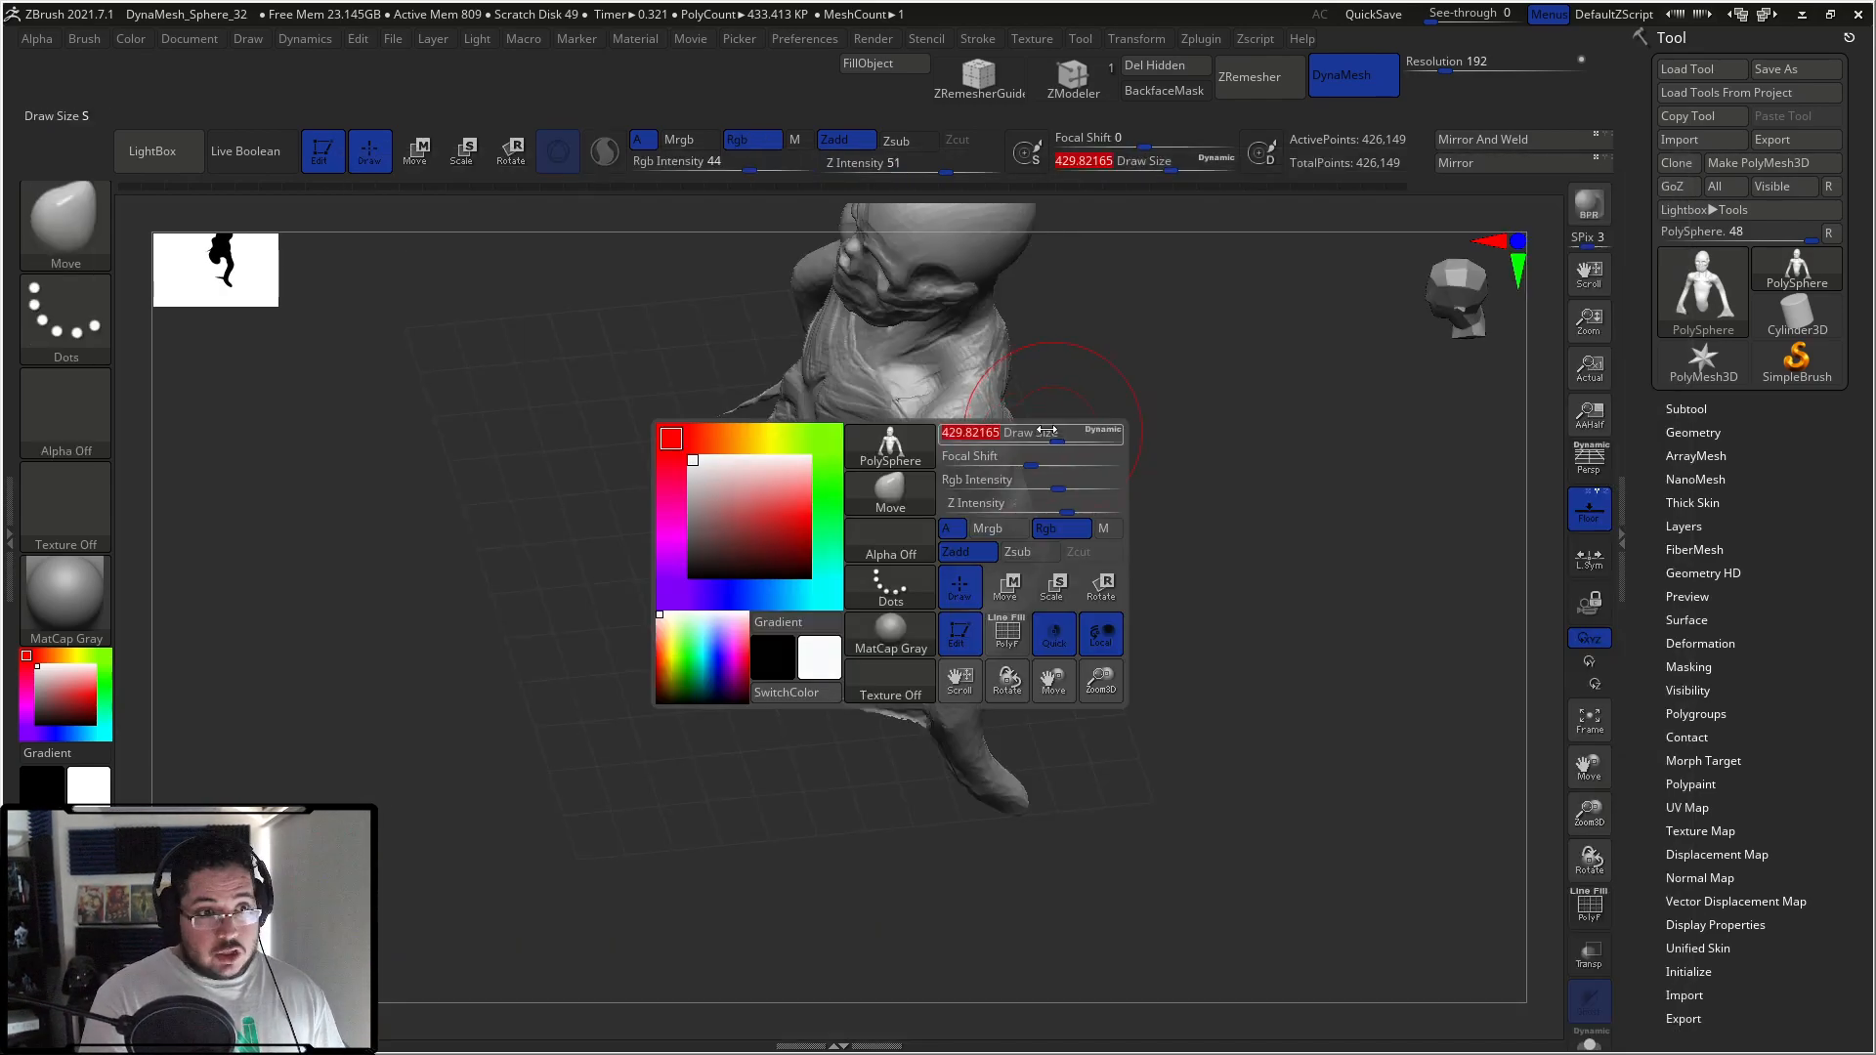
{"action": "mouse_move", "coordinate": [955, 430]}
{"action": "right_mouse_down"}
{"action": "mouse_move", "coordinate": [1059, 413]}
{"action": "mouse_move", "coordinate": [1004, 439]}
{"action": "mouse_move", "coordinate": [1085, 448]}
{"action": "mouse_move", "coordinate": [1014, 376]}
{"action": "right_mouse_up"}
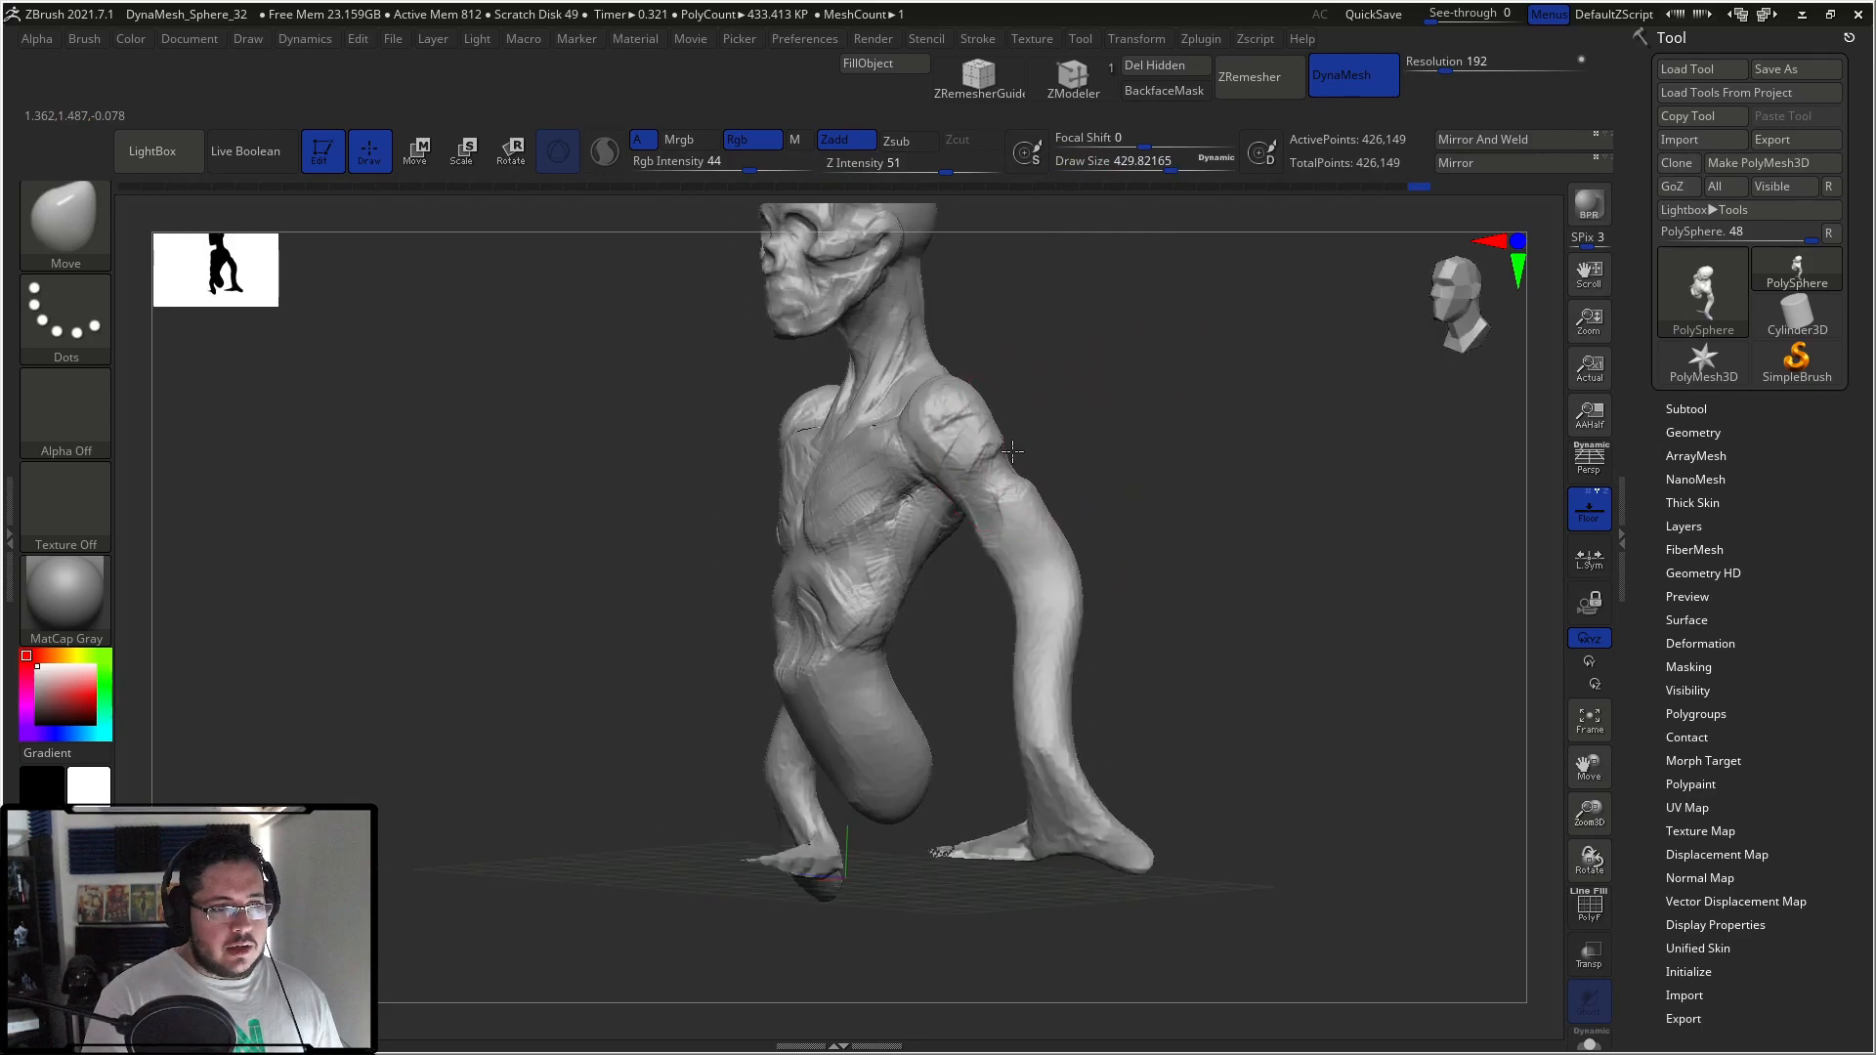
Step: Flatten the upper-arm surfaces with TrimDynamic at a draw size of about 239
{"action": "key", "text": "b"}
{"action": "key", "text": "t"}
{"action": "key", "text": "d"}
{"action": "key", "text": "space"}
{"action": "left_click_drag", "start_coordinate": [1042, 471], "coordinate": [1011, 503]}
Step: Build up the shoulder and upper-arm muscles with ClayBuildup at a draw size of about 234
{"action": "key", "text": "b"}
{"action": "key", "text": "c"}
{"action": "key", "text": "b"}
{"action": "key", "text": "space"}
{"action": "mouse_move", "coordinate": [1060, 515]}
{"action": "right_mouse_down"}
{"action": "mouse_move", "coordinate": [1031, 503]}
{"action": "mouse_move", "coordinate": [1045, 492]}
{"action": "right_mouse_up"}
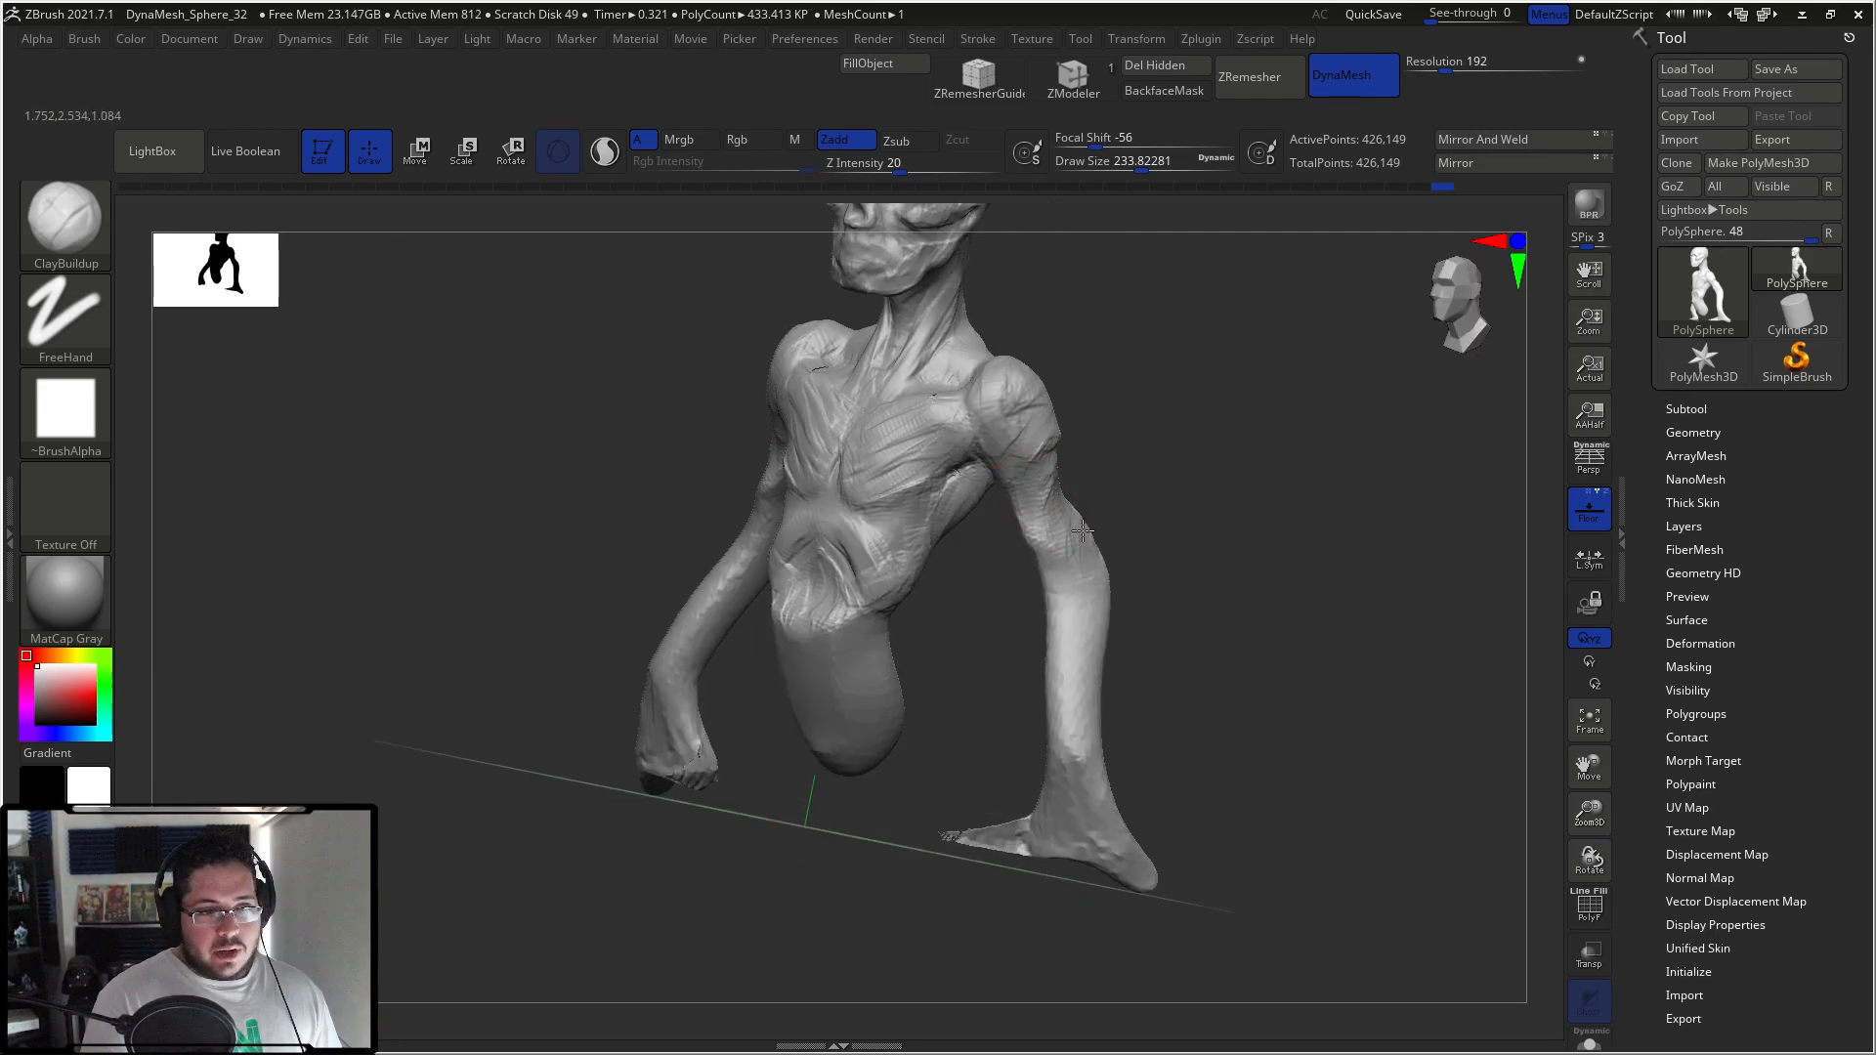
Step: Add finer muscle forms around the upper arms and elbows with ClayBuildup at a draw size of about 163
{"action": "right_click_drag", "start_coordinate": [1167, 483], "coordinate": [1055, 547]}
{"action": "key", "text": "space"}
{"action": "left_click_drag", "start_coordinate": [1041, 463], "coordinate": [1027, 458]}
{"action": "right_click_drag", "start_coordinate": [1146, 422], "coordinate": [1075, 477]}
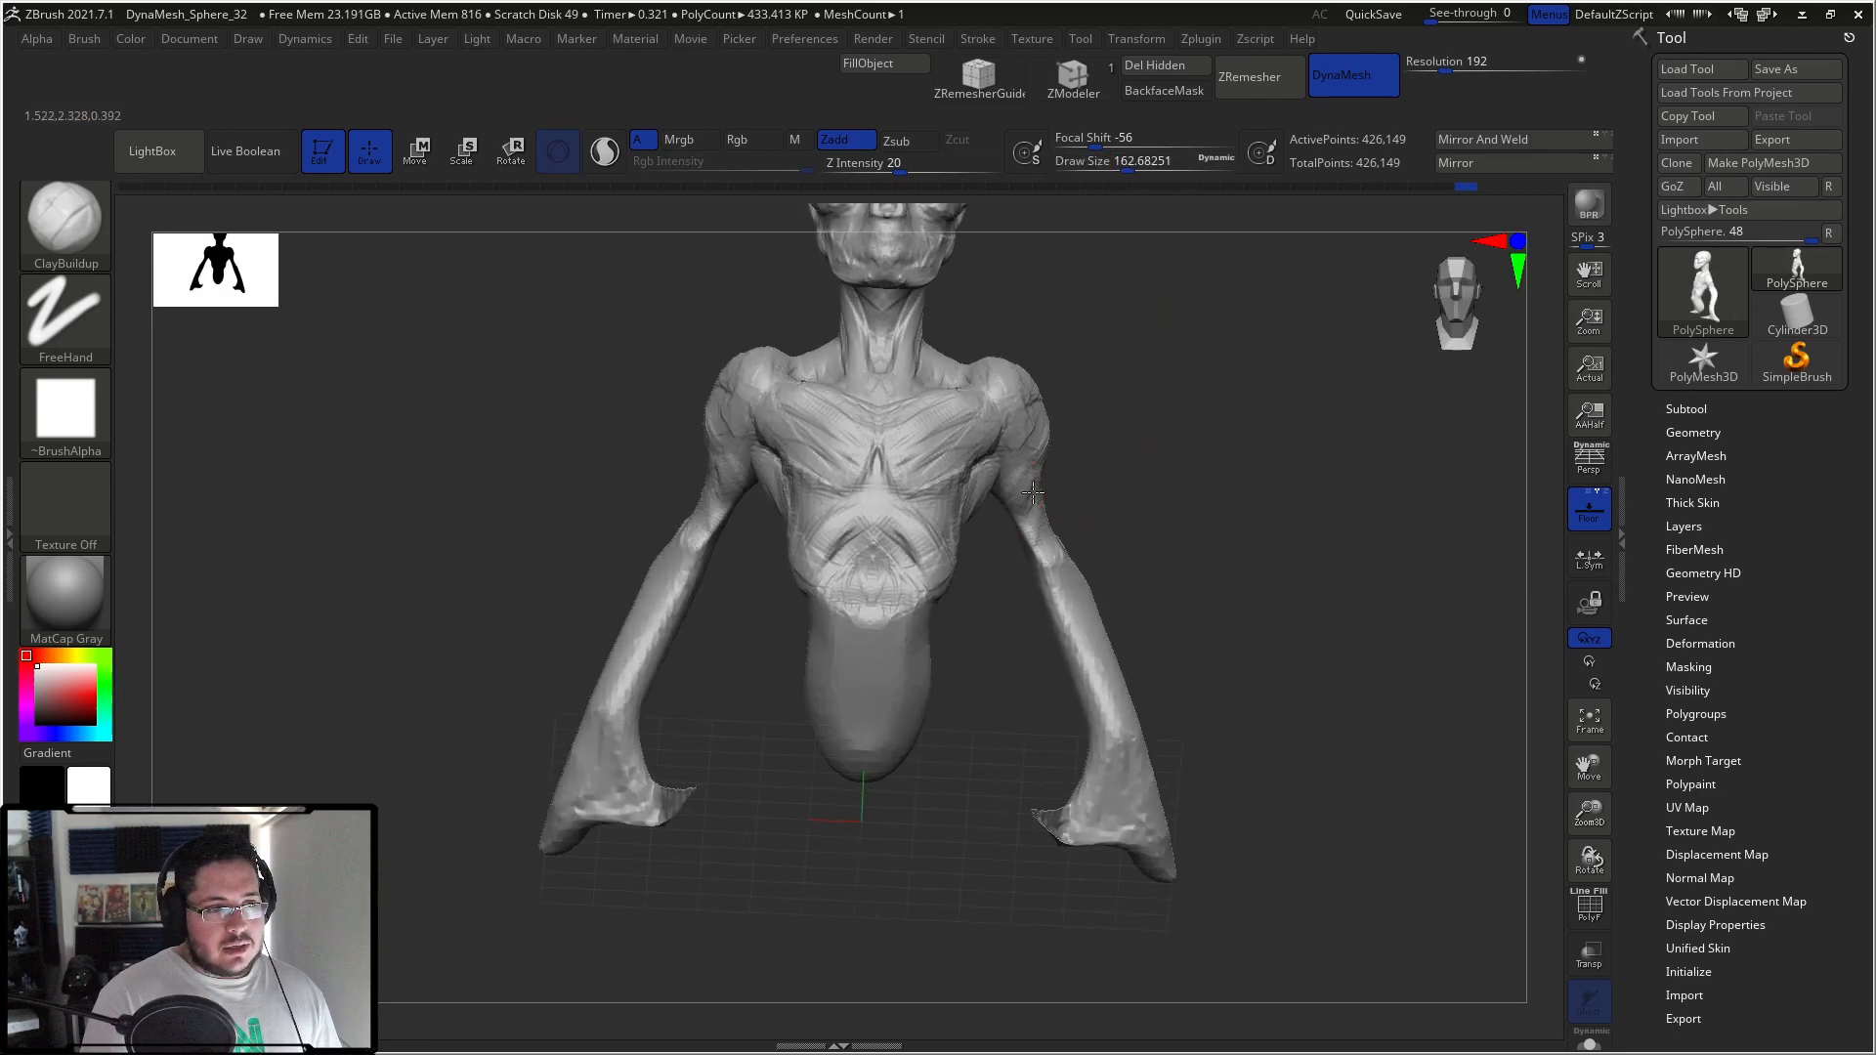
{"action": "mouse_move", "coordinate": [1052, 556]}
{"action": "right_mouse_down"}
{"action": "mouse_move", "coordinate": [973, 430]}
{"action": "mouse_move", "coordinate": [1017, 411]}
{"action": "right_mouse_up"}
Step: Plane down the shoulders and upper chest with TrimDynamic at a draw size of about 239
{"action": "key", "text": "b"}
{"action": "key", "text": "t"}
{"action": "key", "text": "d"}
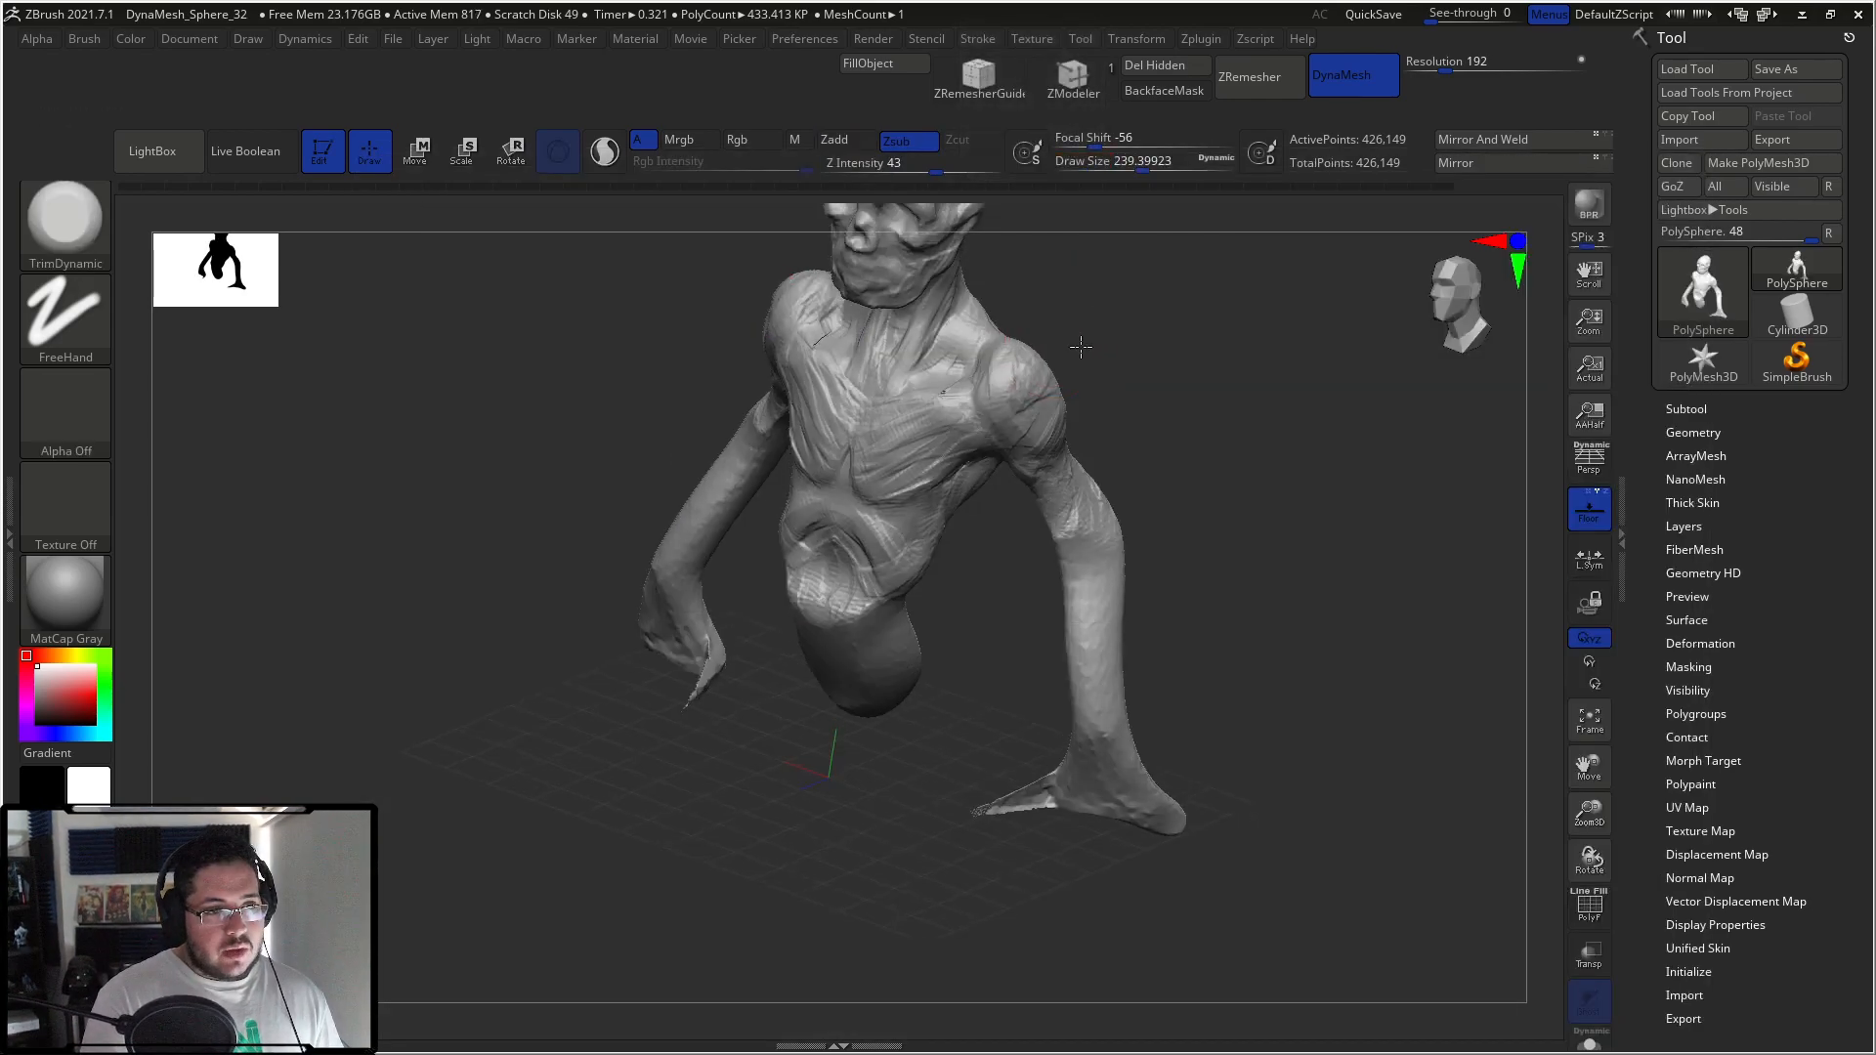
{"action": "right_click_drag", "start_coordinate": [1093, 339], "coordinate": [991, 372]}
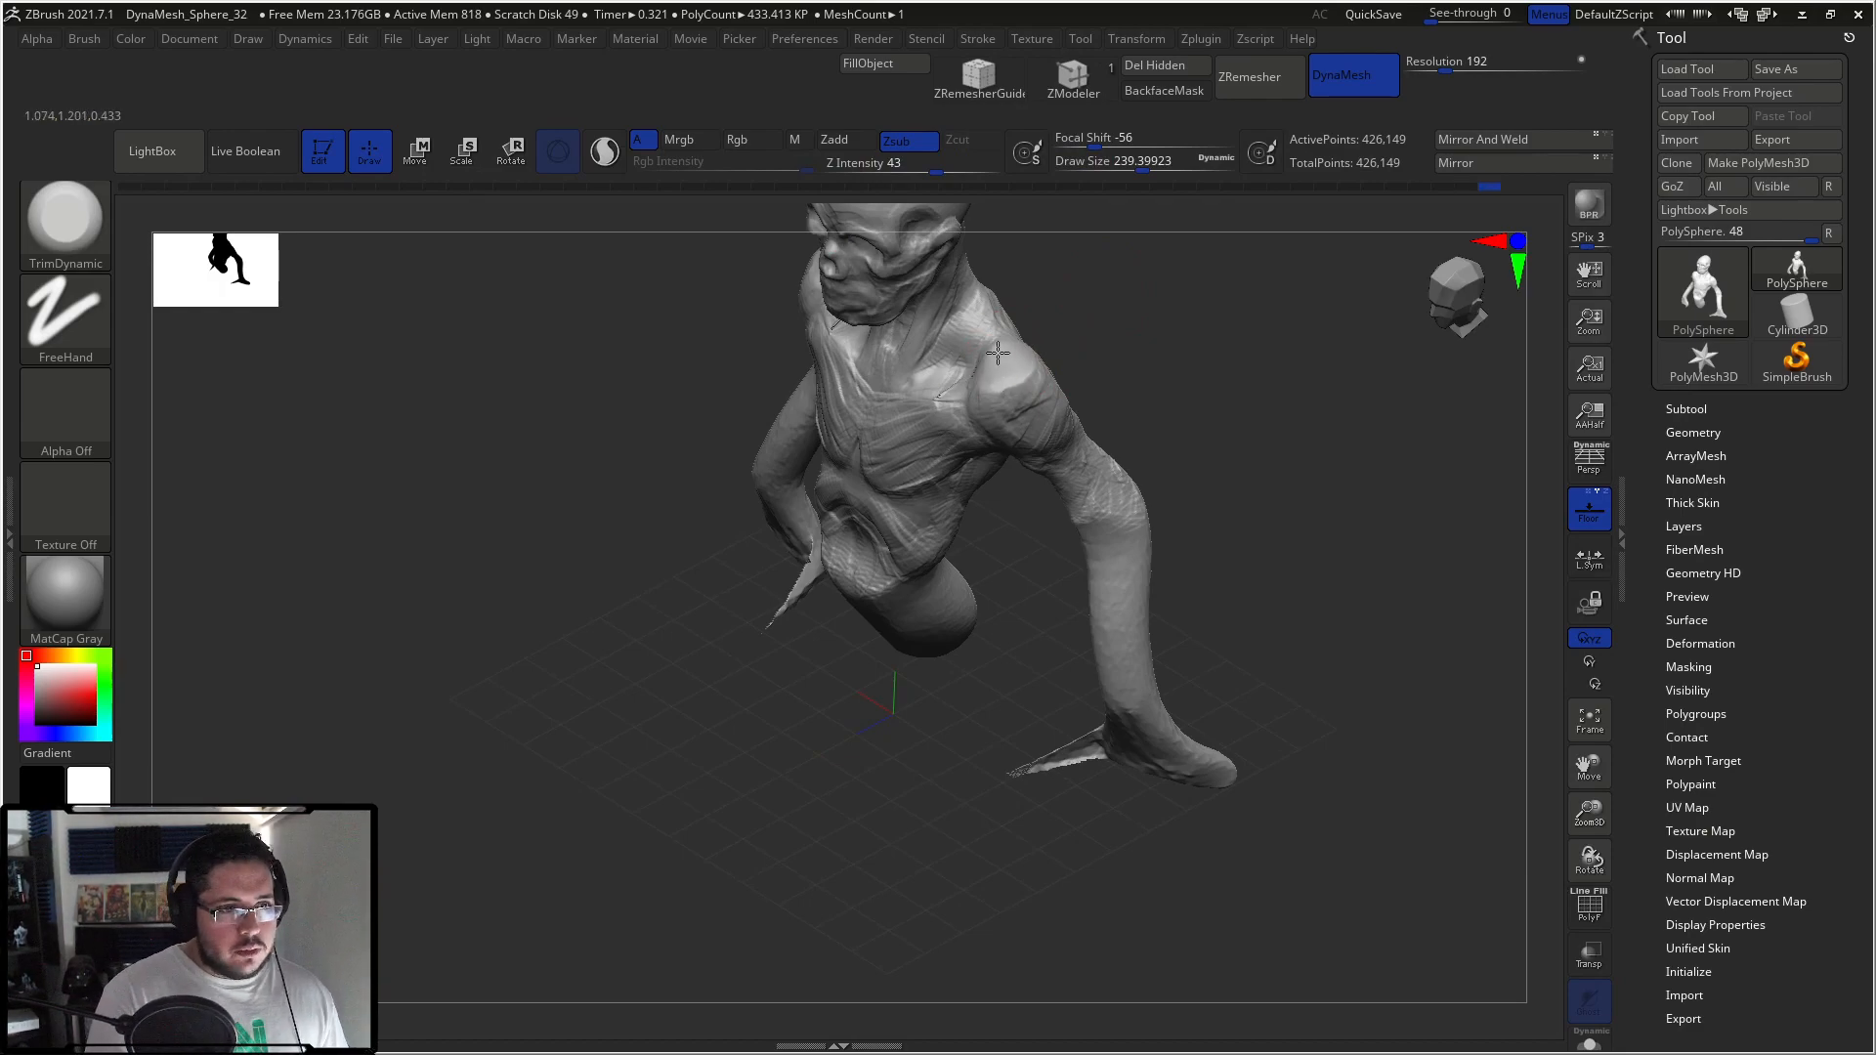
{"action": "mouse_move", "coordinate": [1132, 373]}
{"action": "right_mouse_down"}
{"action": "mouse_move", "coordinate": [1160, 414]}
{"action": "mouse_move", "coordinate": [1040, 367]}
{"action": "mouse_move", "coordinate": [1085, 356]}
{"action": "right_mouse_up"}
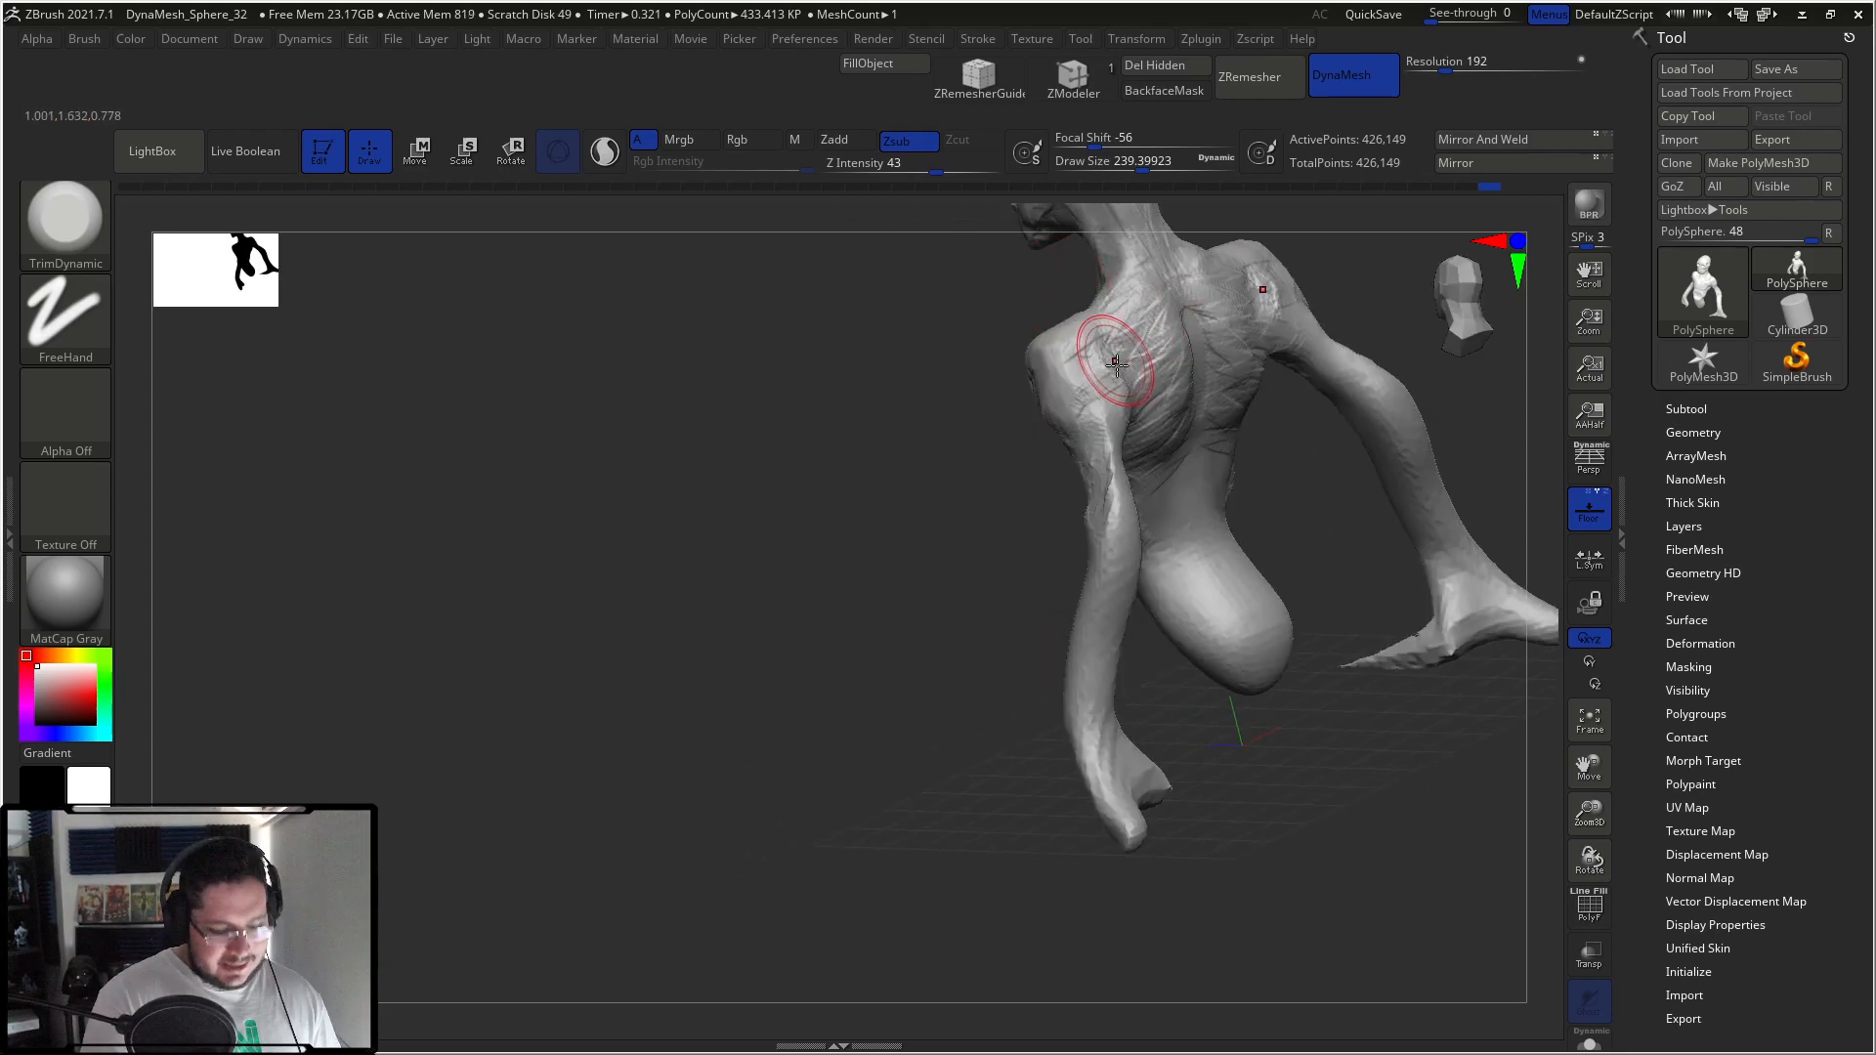
Step: Build up the rear shoulders and upper arms with ClayBuildup at a draw size of about 149
{"action": "key", "text": "b"}
{"action": "key", "text": "c"}
{"action": "key", "text": "b"}
{"action": "mouse_move", "coordinate": [980, 490]}
{"action": "right_mouse_down"}
{"action": "mouse_move", "coordinate": [1227, 348]}
{"action": "mouse_move", "coordinate": [1236, 370]}
{"action": "right_mouse_up"}
{"action": "mouse_move", "coordinate": [1245, 395]}
{"action": "left_mouse_down"}
{"action": "mouse_move", "coordinate": [1257, 516]}
{"action": "mouse_move", "coordinate": [1319, 448]}
{"action": "mouse_move", "coordinate": [829, 875]}
{"action": "left_mouse_up"}
Step: Try hiding the lower arms so that the head and torso stay visible
{"action": "key", "text": "ctrl+shift"}
{"action": "left_click_drag", "start_coordinate": [926, 572], "coordinate": [923, 562], "text": "ctrl+shift"}
{"action": "left_click", "coordinate": [691, 606], "text": "ctrl+shift"}
{"action": "left_click_drag", "start_coordinate": [691, 606], "coordinate": [825, 649], "text": "ctrl+shift"}
{"action": "left_click_drag", "start_coordinate": [753, 527], "coordinate": [1194, 595], "text": "ctrl+shift"}
{"action": "mouse_move", "coordinate": [1320, 557]}
{"action": "left_mouse_down", "text": "ctrl+shift"}
{"action": "mouse_move", "coordinate": [904, 857]}
{"action": "mouse_move", "coordinate": [1127, 788]}
{"action": "mouse_move", "coordinate": [926, 837]}
{"action": "mouse_move", "coordinate": [1110, 469]}
{"action": "mouse_move", "coordinate": [1202, 553]}
{"action": "mouse_move", "coordinate": [1157, 549]}
{"action": "mouse_move", "coordinate": [1139, 469]}
{"action": "mouse_move", "coordinate": [1177, 443]}
{"action": "mouse_move", "coordinate": [1156, 502]}
{"action": "mouse_move", "coordinate": [1089, 436]}
{"action": "left_mouse_up", "text": "ctrl+shift"}
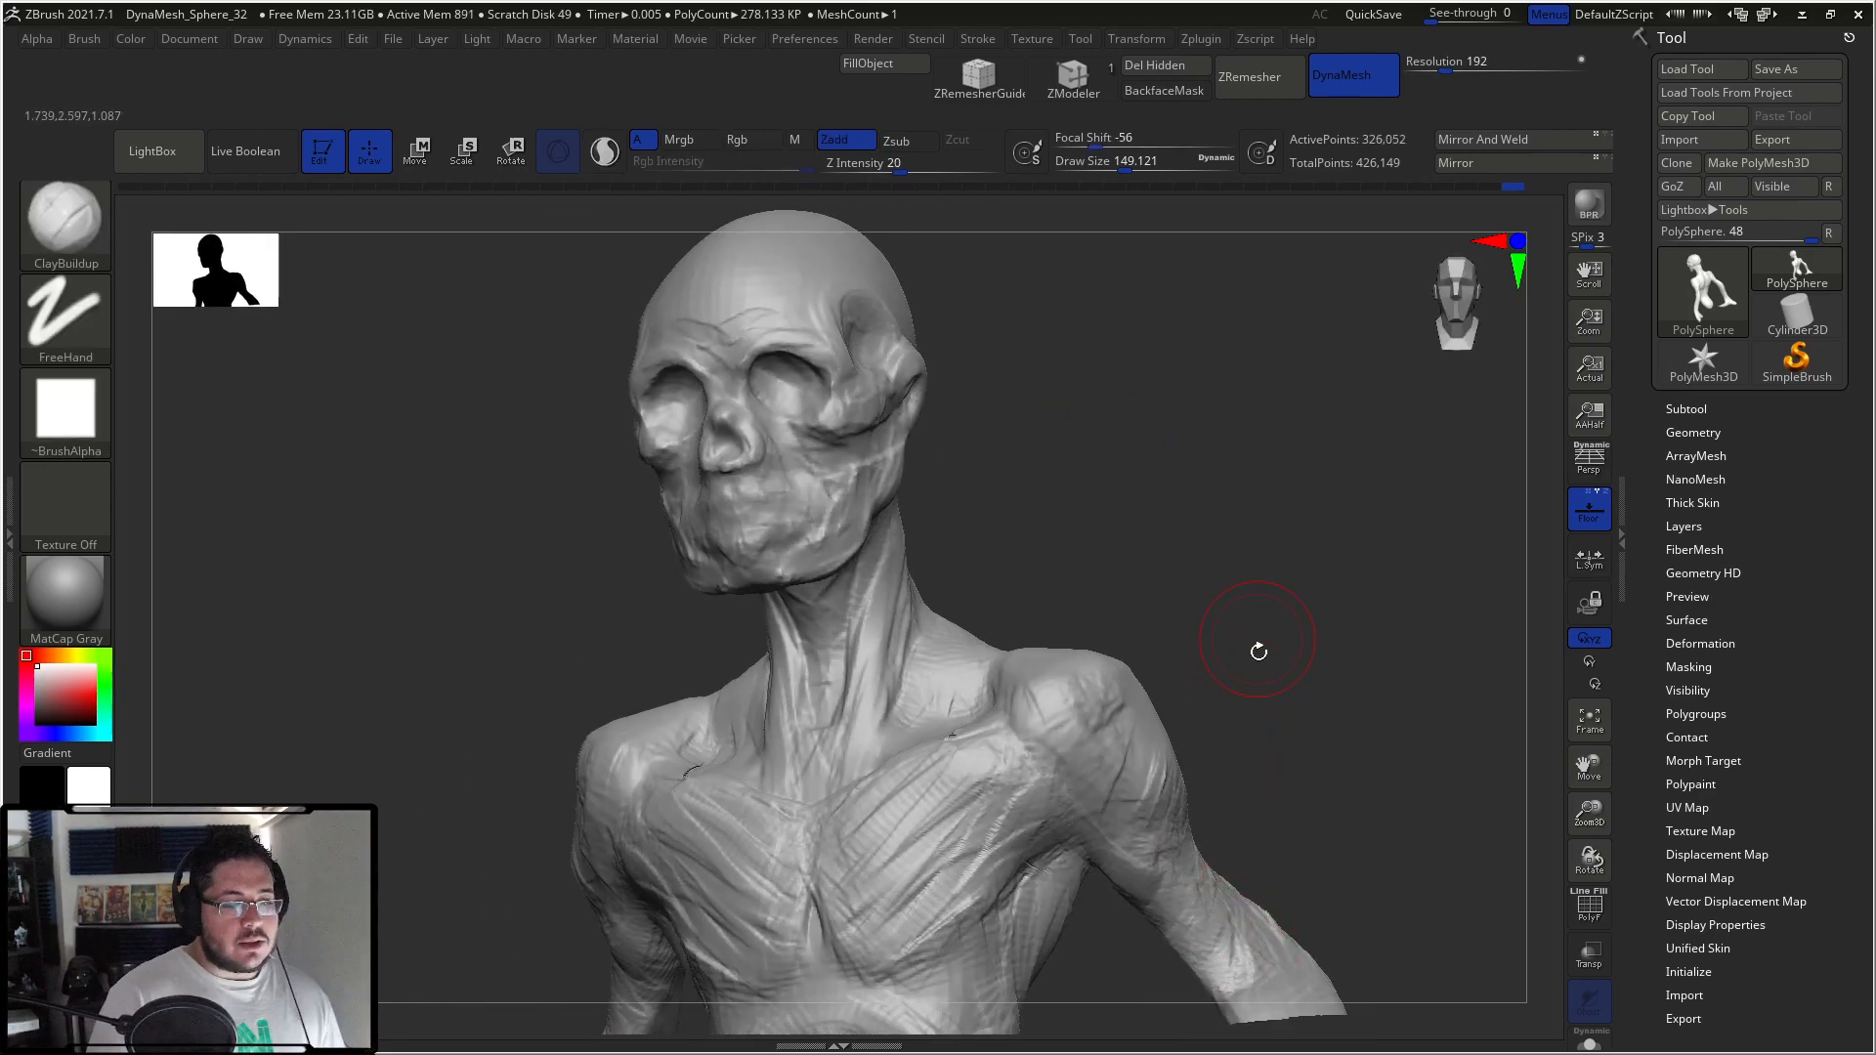
{"action": "left_click", "coordinate": [1257, 606], "text": "ctrl+shift"}
Step: Hide the hands and the rounded bottom of the torso in a straight front view and delete the hidden geometry
{"action": "mouse_move", "coordinate": [1277, 671]}
{"action": "left_mouse_down"}
{"action": "mouse_move", "coordinate": [1116, 857]}
{"action": "mouse_move", "coordinate": [895, 860]}
{"action": "left_mouse_up"}
{"action": "left_click_drag", "start_coordinate": [840, 793], "coordinate": [1554, 985], "text": "ctrl+alt+shift"}
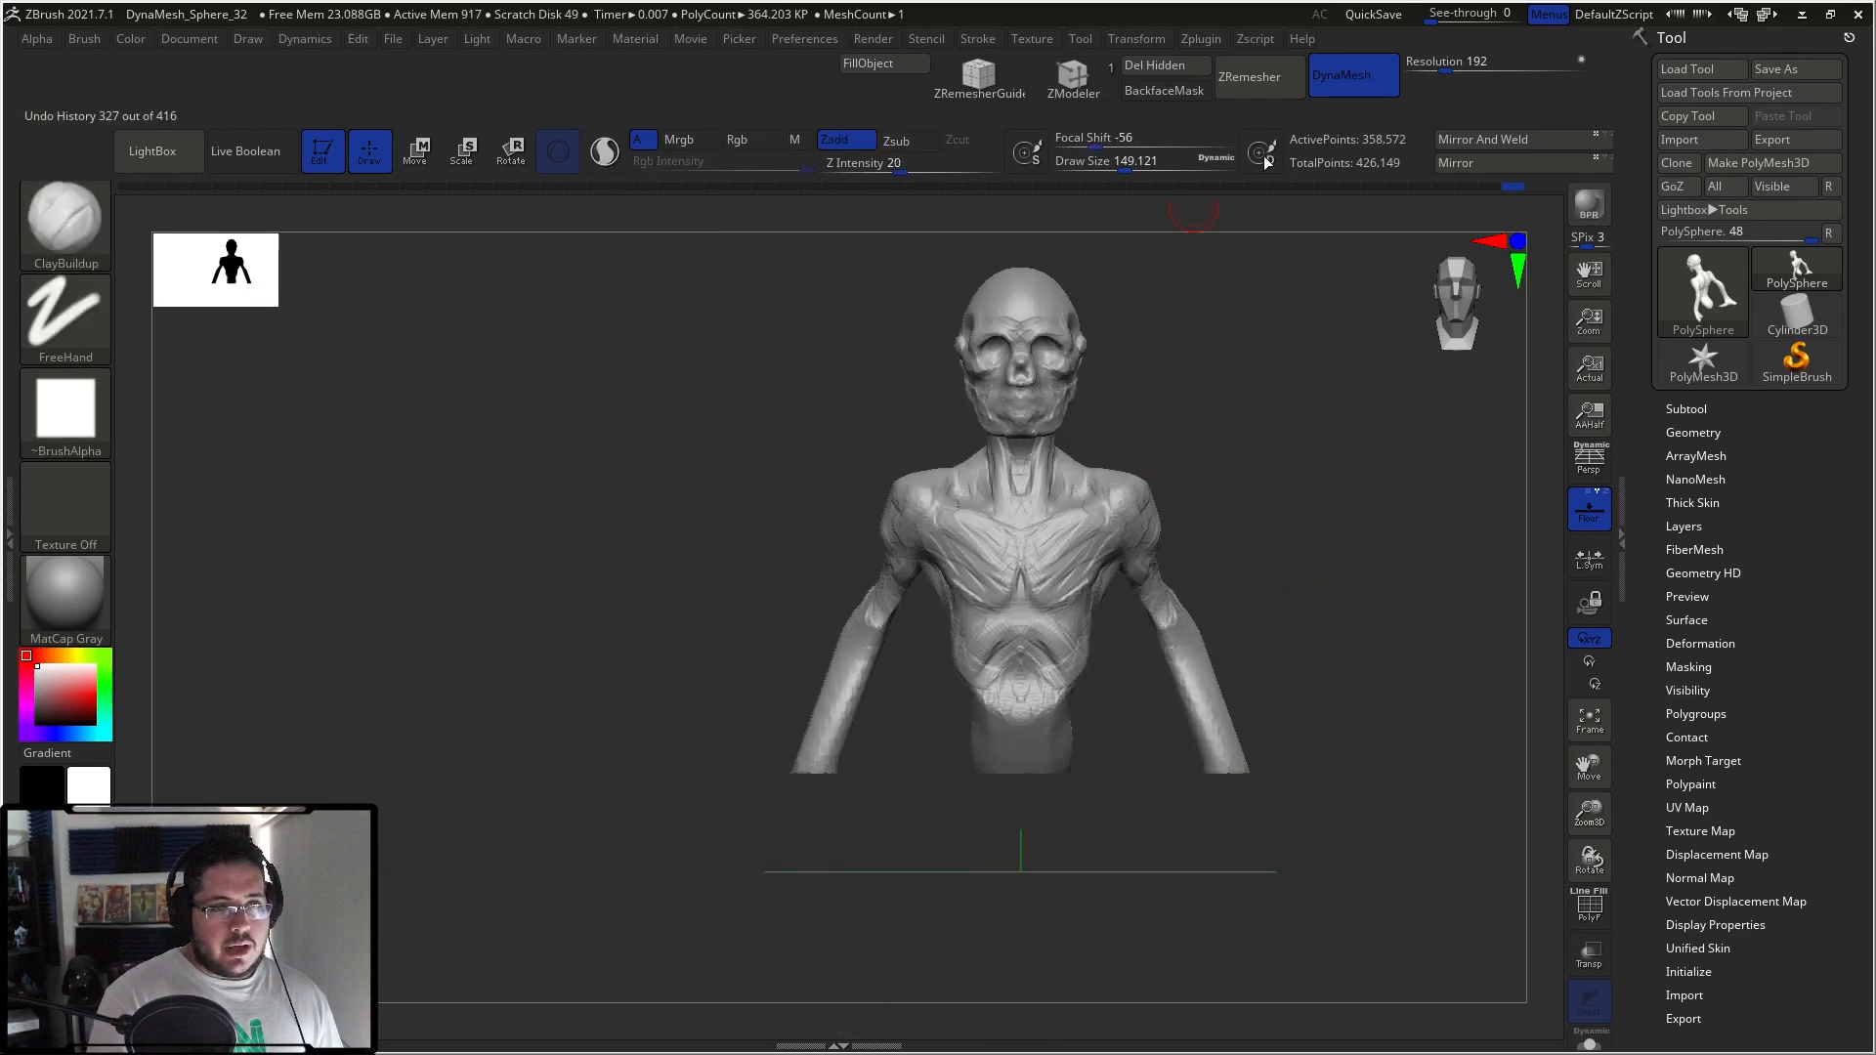
{"action": "left_click", "coordinate": [1166, 75]}
Step: Detail the chest, neck and cheekbones with ClayBuildup at draw sizes of about 97 and 80
{"action": "mouse_move", "coordinate": [1286, 544]}
{"action": "left_mouse_down"}
{"action": "mouse_move", "coordinate": [1339, 515]}
{"action": "mouse_move", "coordinate": [1290, 524]}
{"action": "mouse_move", "coordinate": [1292, 455]}
{"action": "left_mouse_up"}
{"action": "mouse_move", "coordinate": [1105, 689]}
{"action": "left_mouse_down"}
{"action": "mouse_move", "coordinate": [1130, 577]}
{"action": "mouse_move", "coordinate": [1323, 431]}
{"action": "mouse_move", "coordinate": [1324, 394]}
{"action": "mouse_move", "coordinate": [1047, 524]}
{"action": "left_mouse_up"}
{"action": "mouse_move", "coordinate": [1251, 430]}
{"action": "left_mouse_down", "text": "alt"}
{"action": "mouse_move", "coordinate": [1295, 381]}
{"action": "mouse_move", "coordinate": [1173, 420]}
{"action": "left_mouse_up", "text": "alt"}
{"action": "key", "text": "space"}
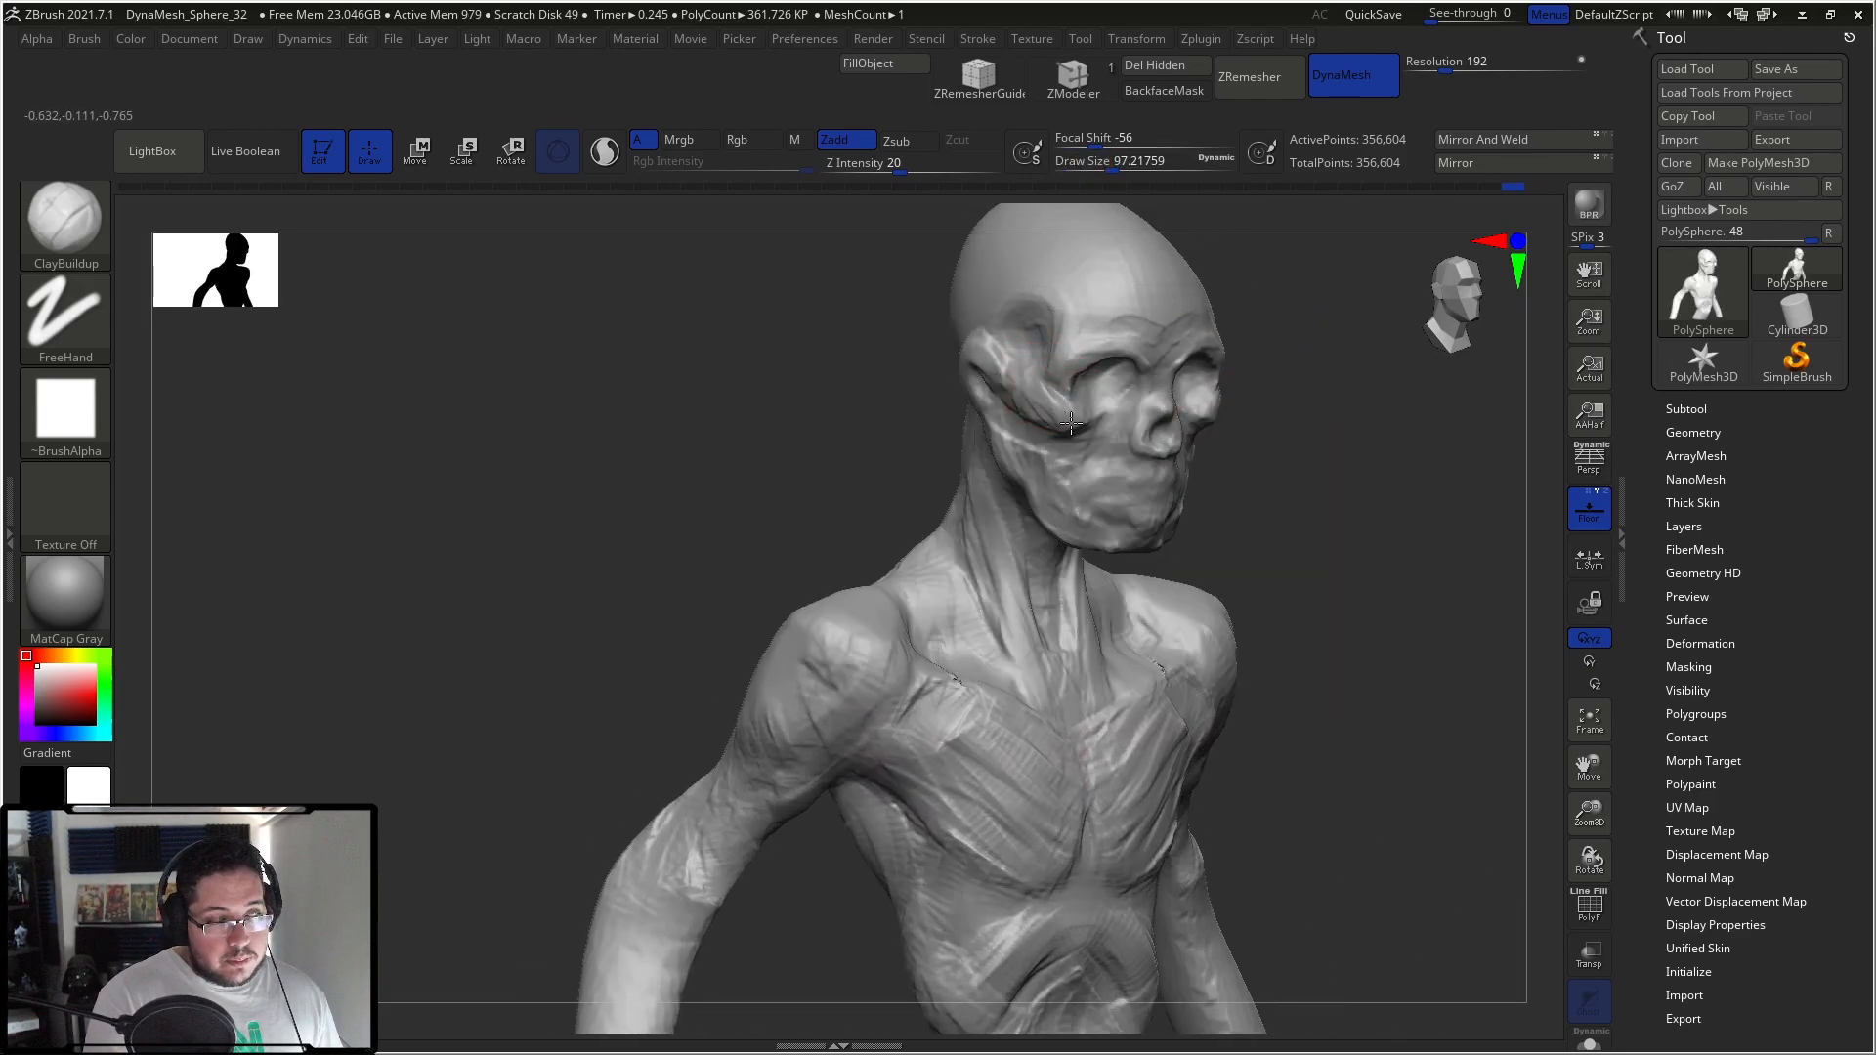
{"action": "key", "text": "space"}
{"action": "left_click_drag", "start_coordinate": [1121, 389], "coordinate": [1329, 344]}
Step: Append a Sphere3D as a new subtool and make it the active subtool
{"action": "left_click", "coordinate": [1700, 411]}
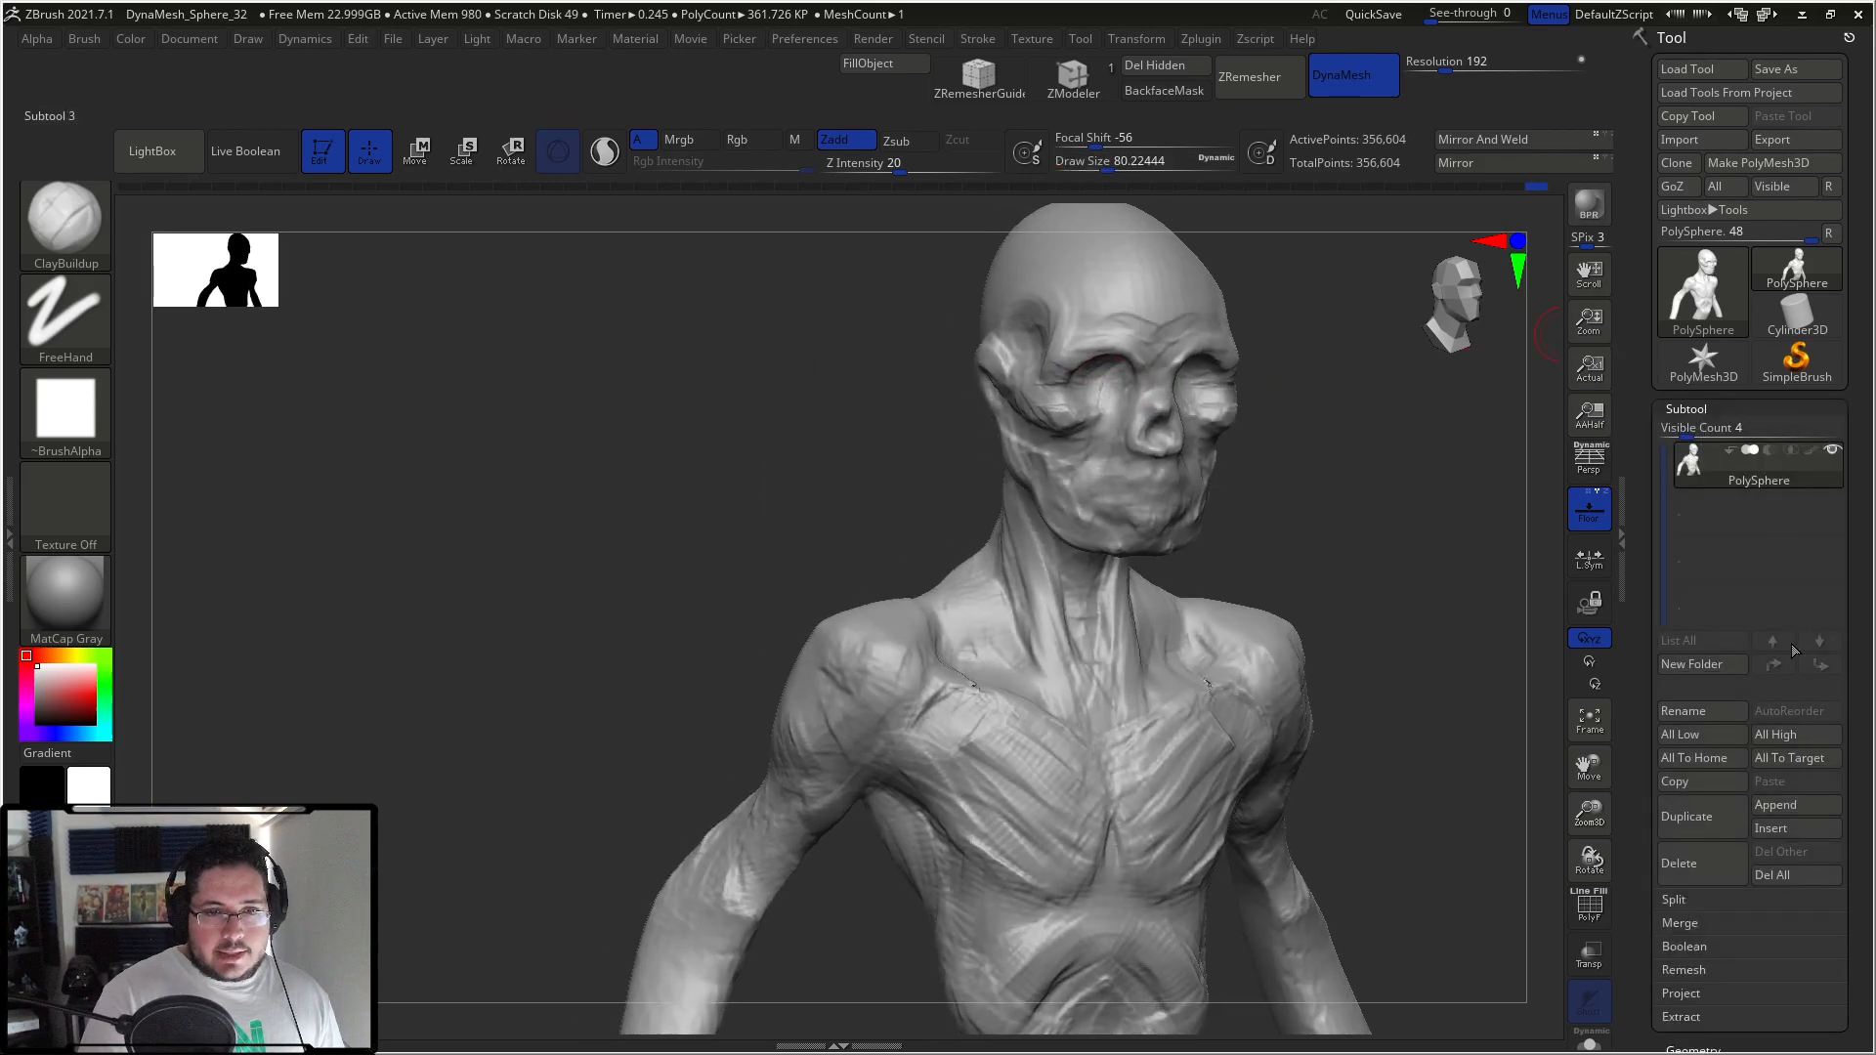
{"action": "left_click", "coordinate": [1764, 802]}
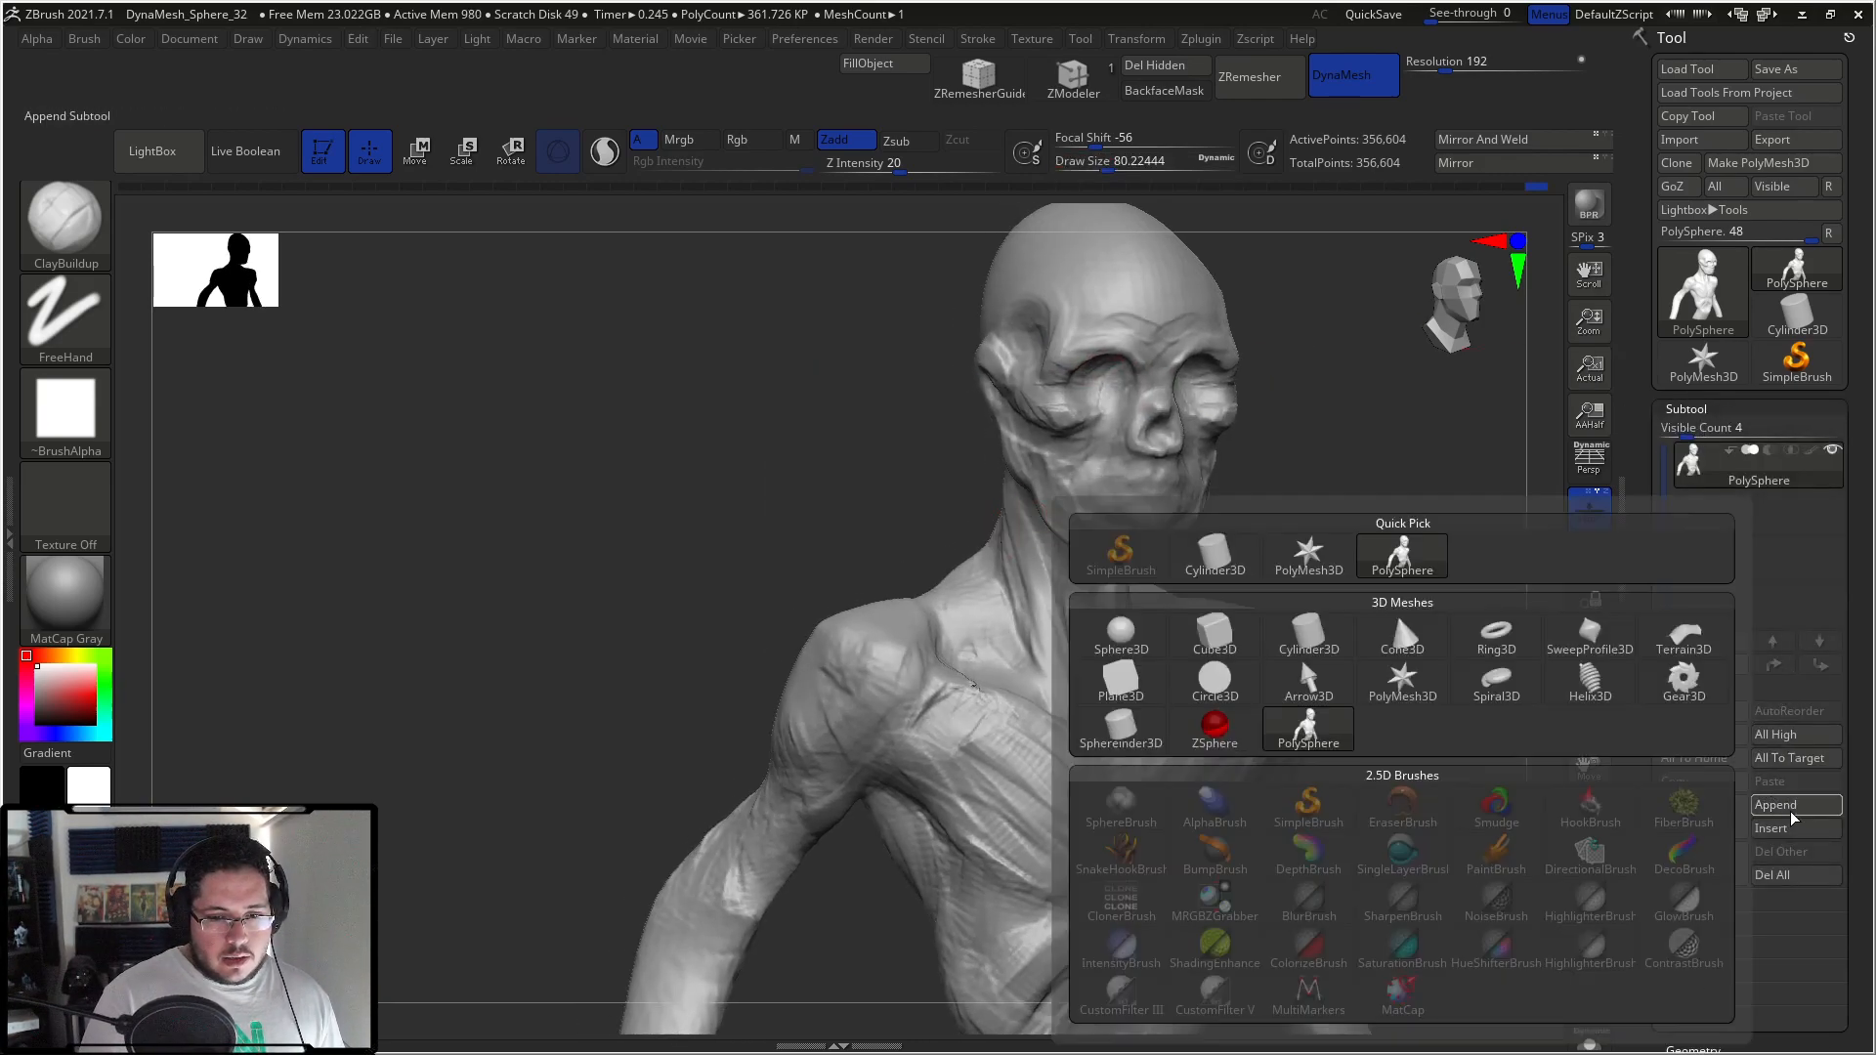
{"action": "left_click", "coordinate": [1816, 807]}
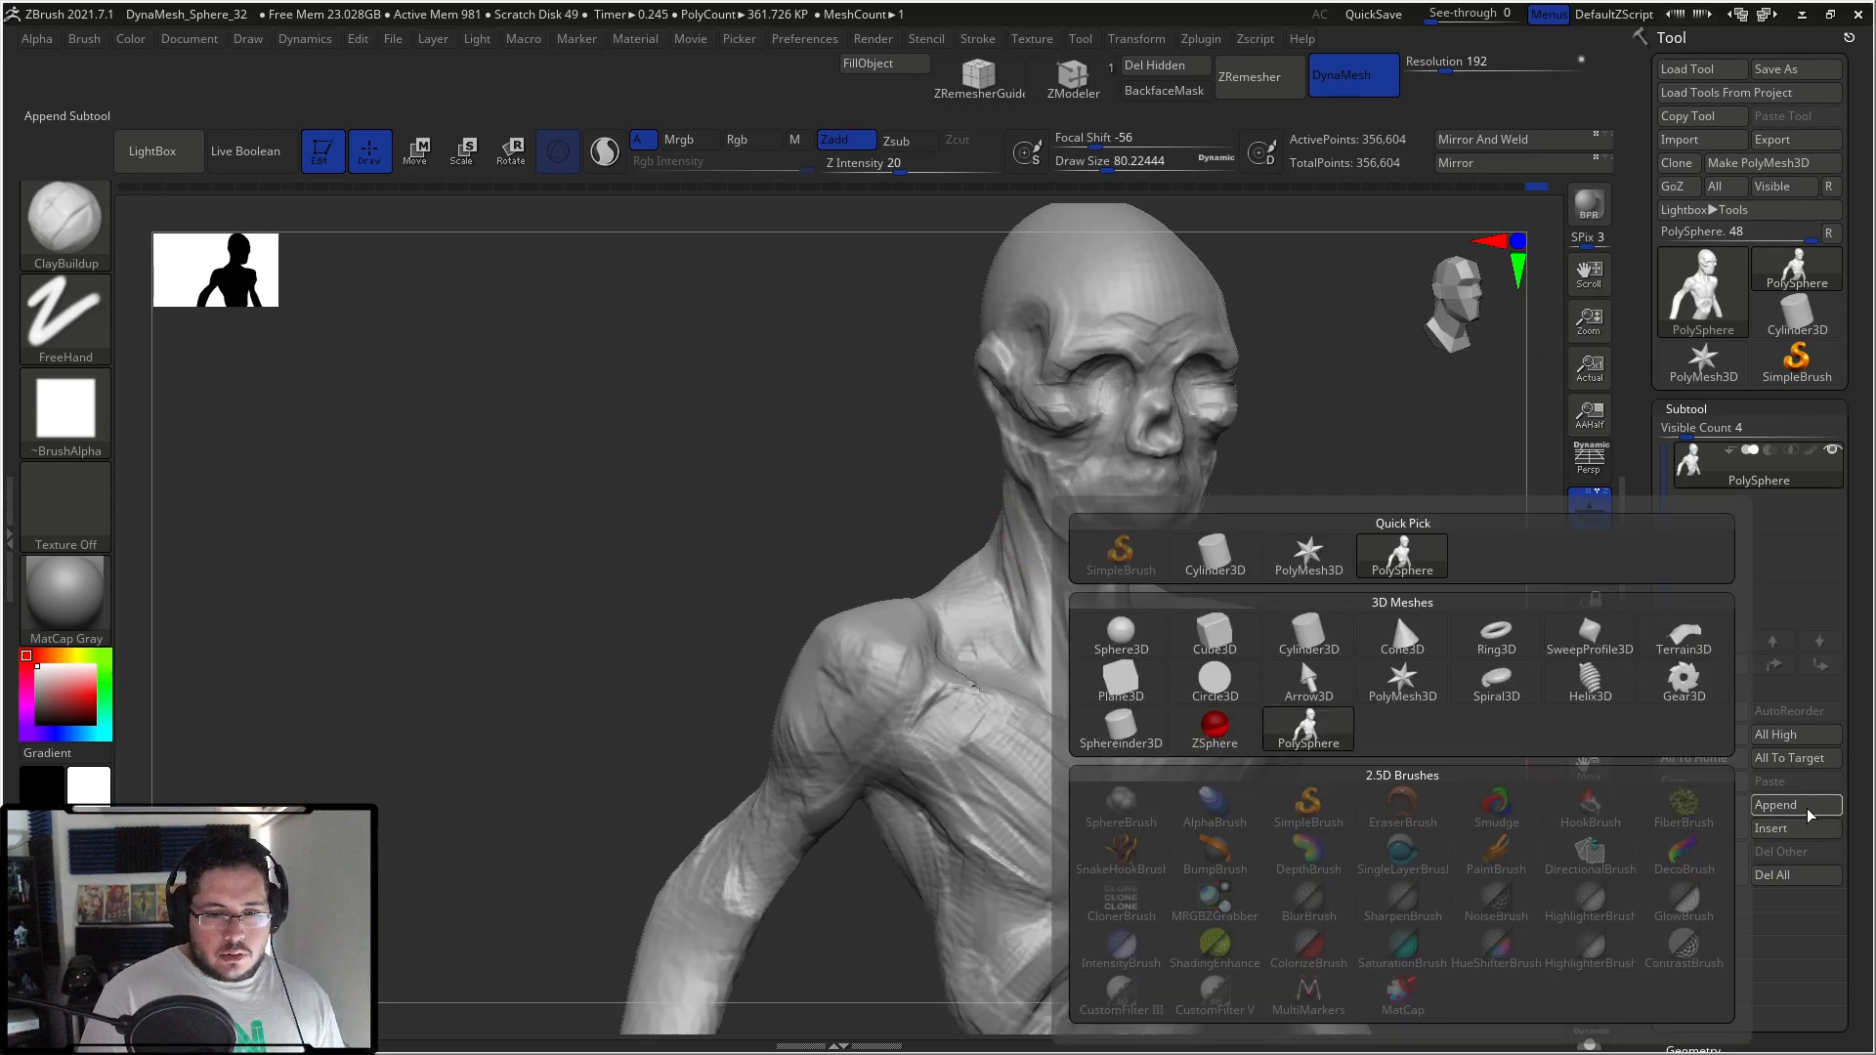
{"action": "left_click", "coordinate": [1214, 679]}
{"action": "left_click", "coordinate": [1216, 473], "text": "alt"}
Step: Scale the sphere down to eyeball size and seat it in one eye socket, checking it from the front and side
{"action": "left_click_drag", "start_coordinate": [1371, 469], "coordinate": [734, 426]}
{"action": "key", "text": "w"}
{"action": "left_click_drag", "start_coordinate": [886, 411], "coordinate": [929, 394]}
{"action": "left_click_drag", "start_coordinate": [792, 409], "coordinate": [1215, 432], "text": "shift"}
{"action": "left_click_drag", "start_coordinate": [1186, 296], "coordinate": [1035, 370], "text": "alt"}
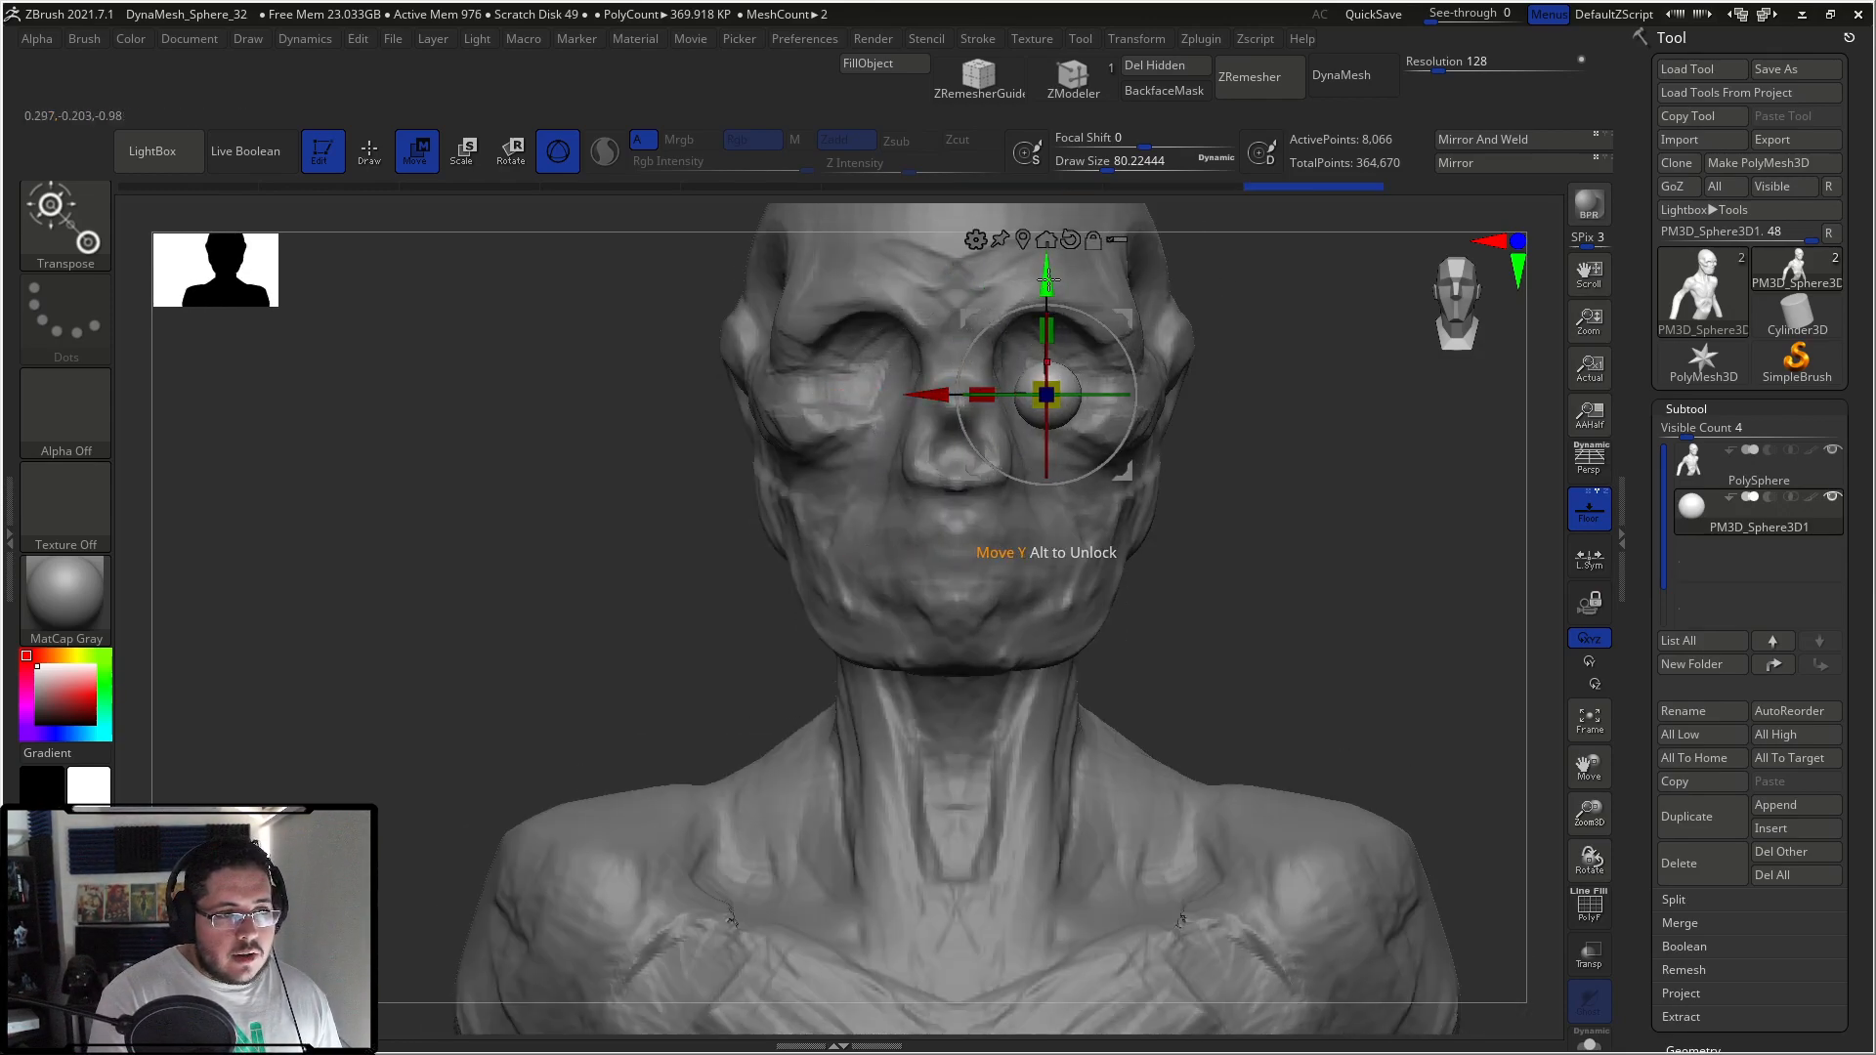
{"action": "left_click_drag", "start_coordinate": [1191, 293], "coordinate": [967, 371], "text": "shift"}
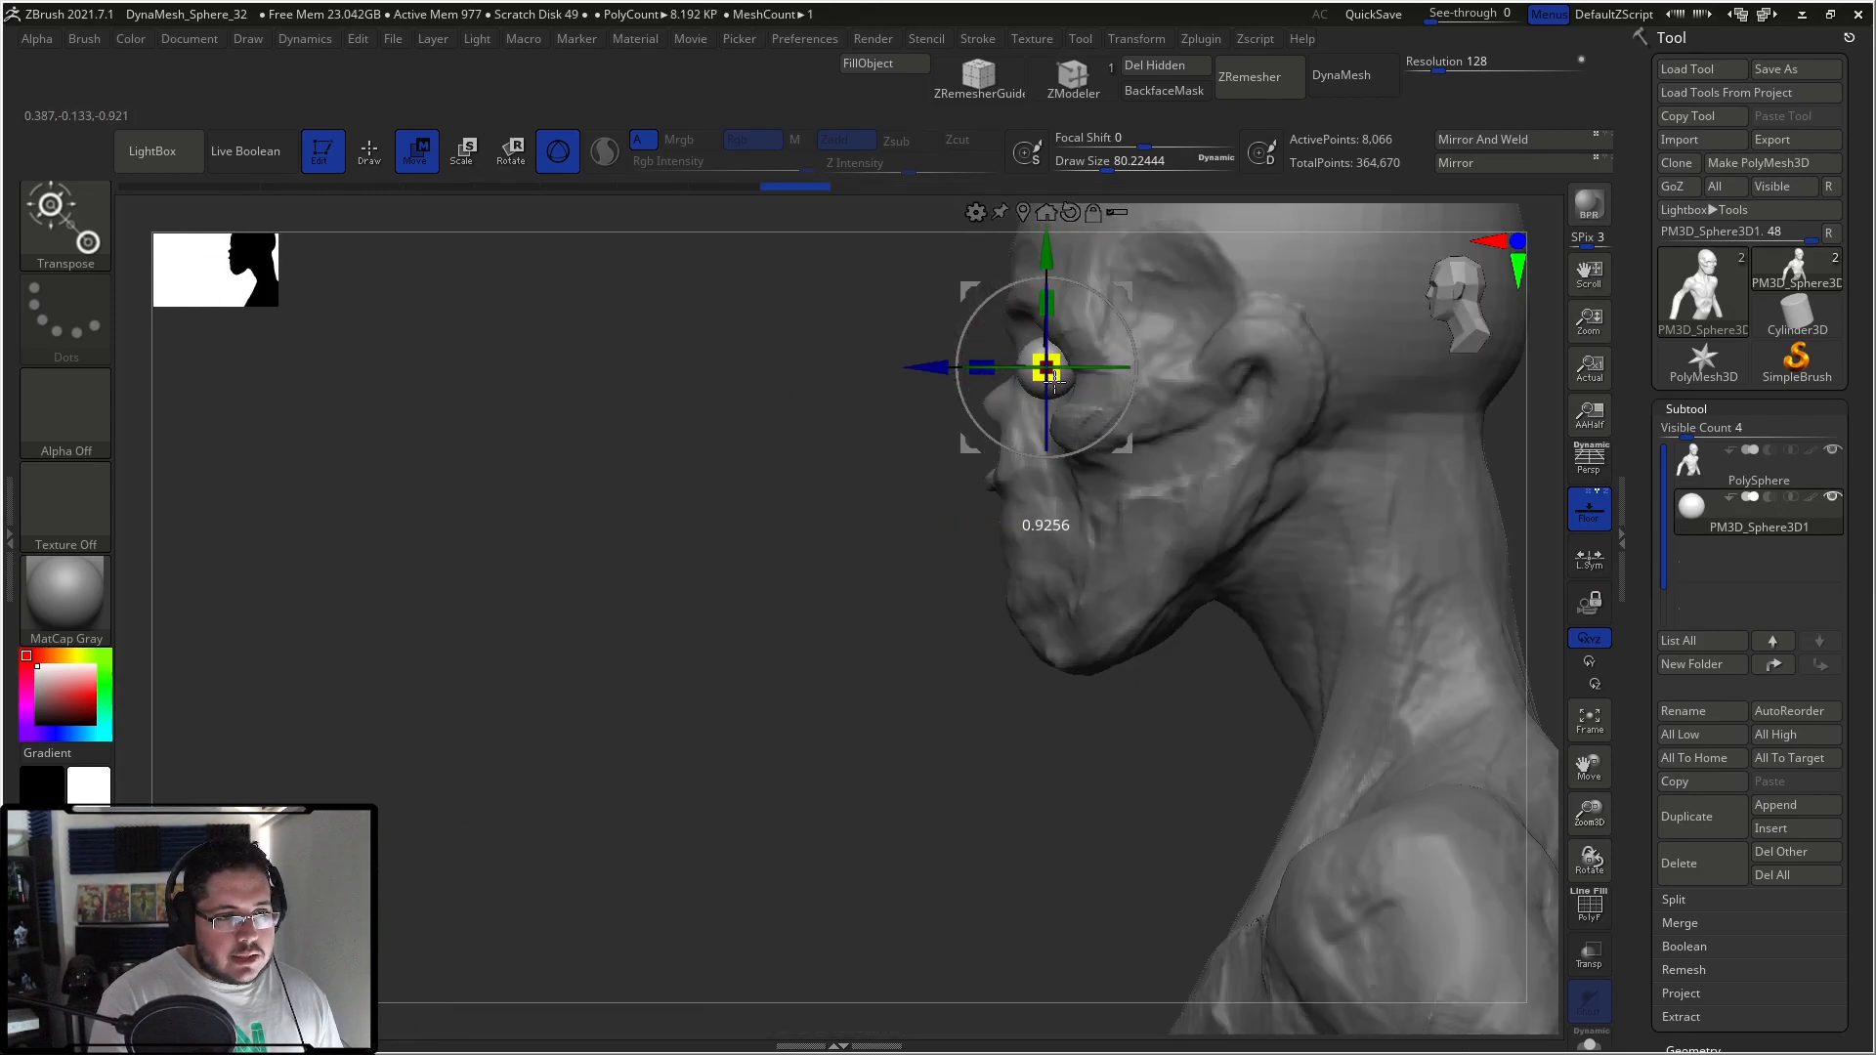
{"action": "key", "text": "q"}
{"action": "mouse_move", "coordinate": [875, 452]}
{"action": "left_mouse_down"}
{"action": "mouse_move", "coordinate": [1221, 432]}
{"action": "mouse_move", "coordinate": [1075, 420]}
{"action": "left_mouse_up"}
{"action": "key", "text": "w"}
{"action": "left_click_drag", "start_coordinate": [1070, 252], "coordinate": [1072, 259]}
{"action": "key", "text": "q"}
{"action": "mouse_move", "coordinate": [928, 391]}
{"action": "left_mouse_down"}
{"action": "mouse_move", "coordinate": [886, 377]}
{"action": "mouse_move", "coordinate": [987, 372]}
{"action": "left_mouse_up"}
Step: Try to mirror the eyeball across the Z axis with SubTool Master, merged into one subtool
{"action": "left_click", "coordinate": [1201, 38]}
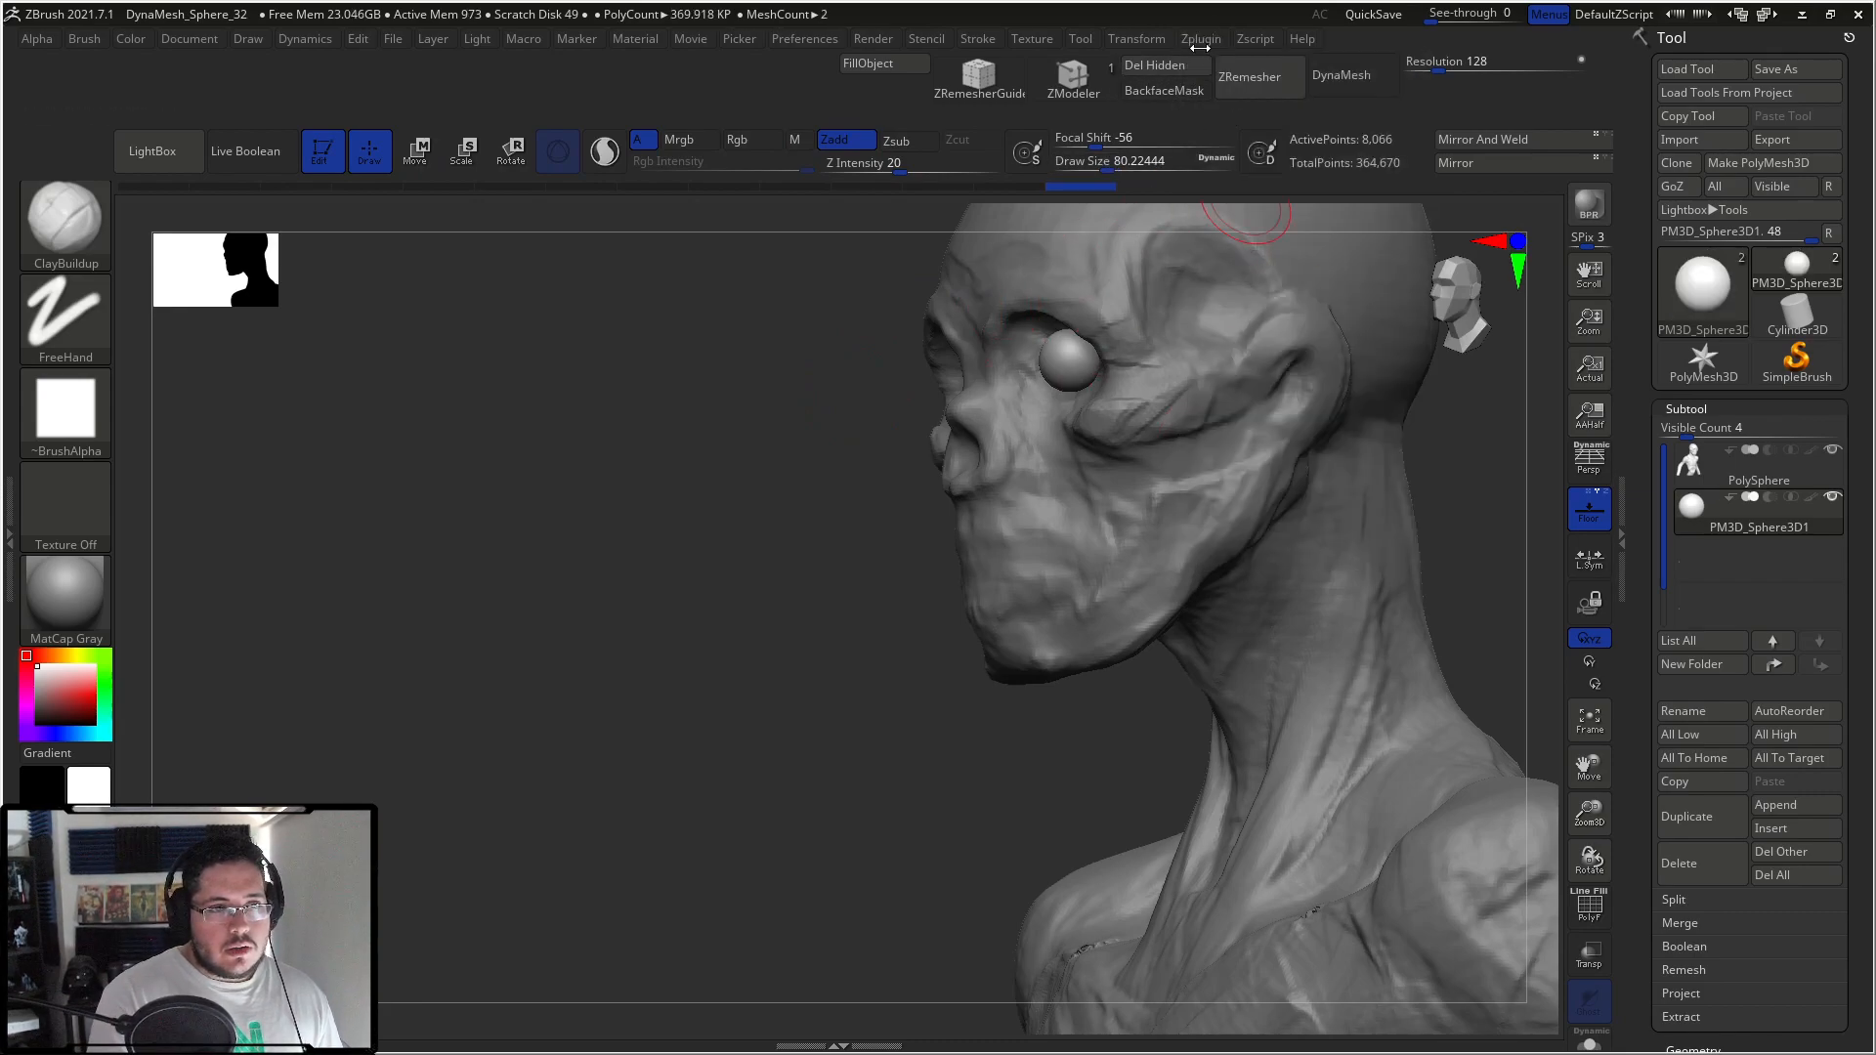
{"action": "left_click", "coordinate": [1200, 41]}
{"action": "left_click", "coordinate": [1272, 380]}
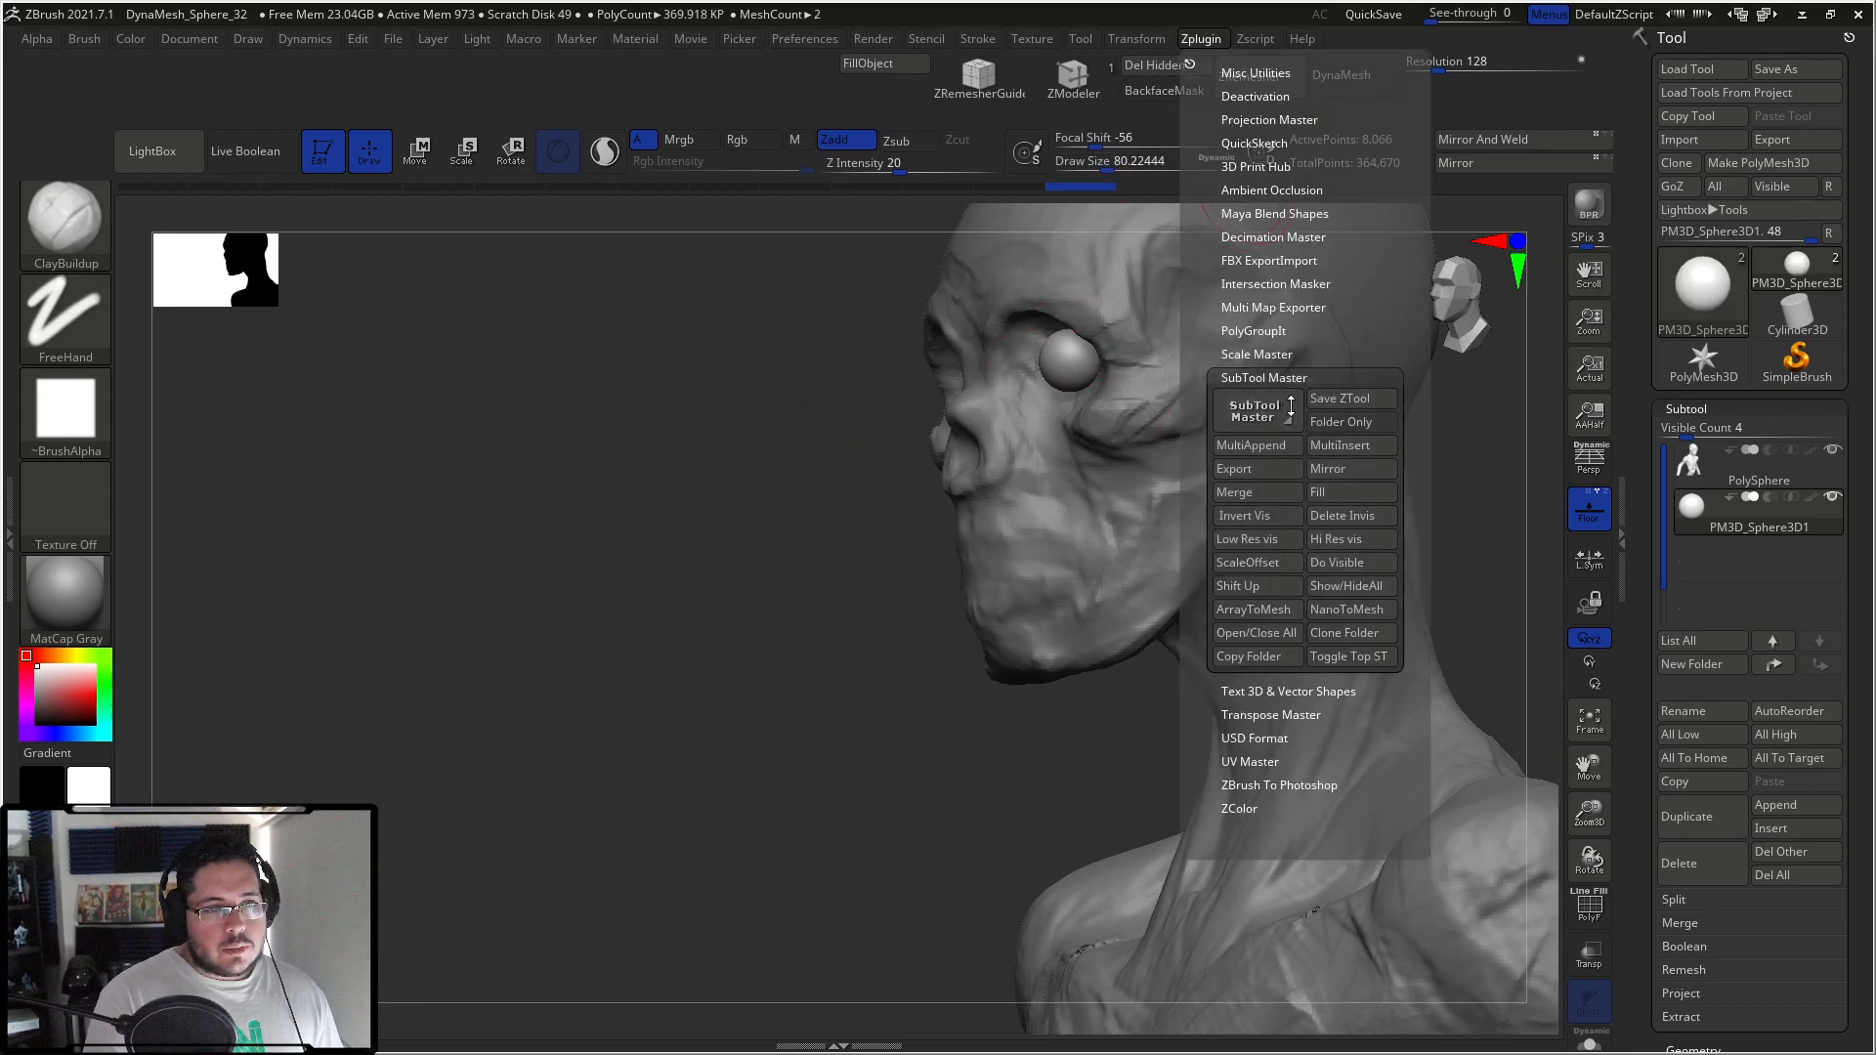
{"action": "left_click", "coordinate": [1329, 470]}
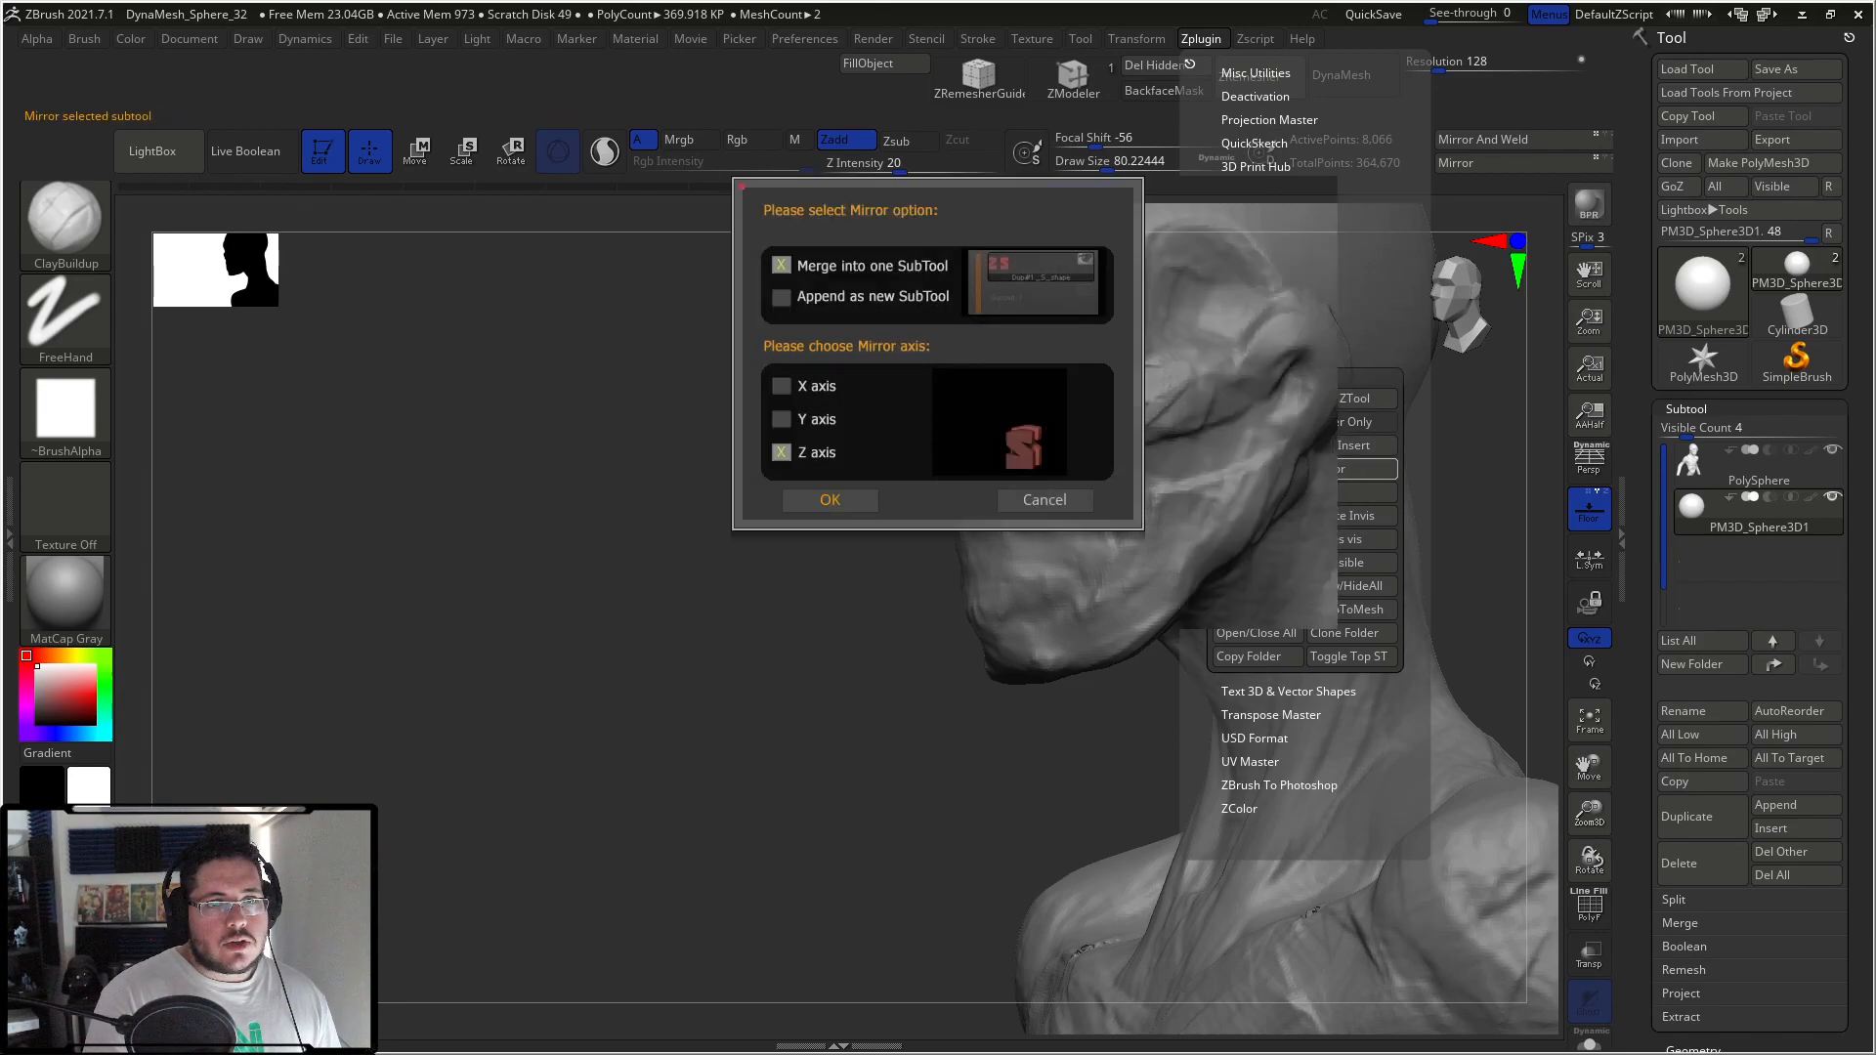
{"action": "left_click", "coordinate": [864, 501]}
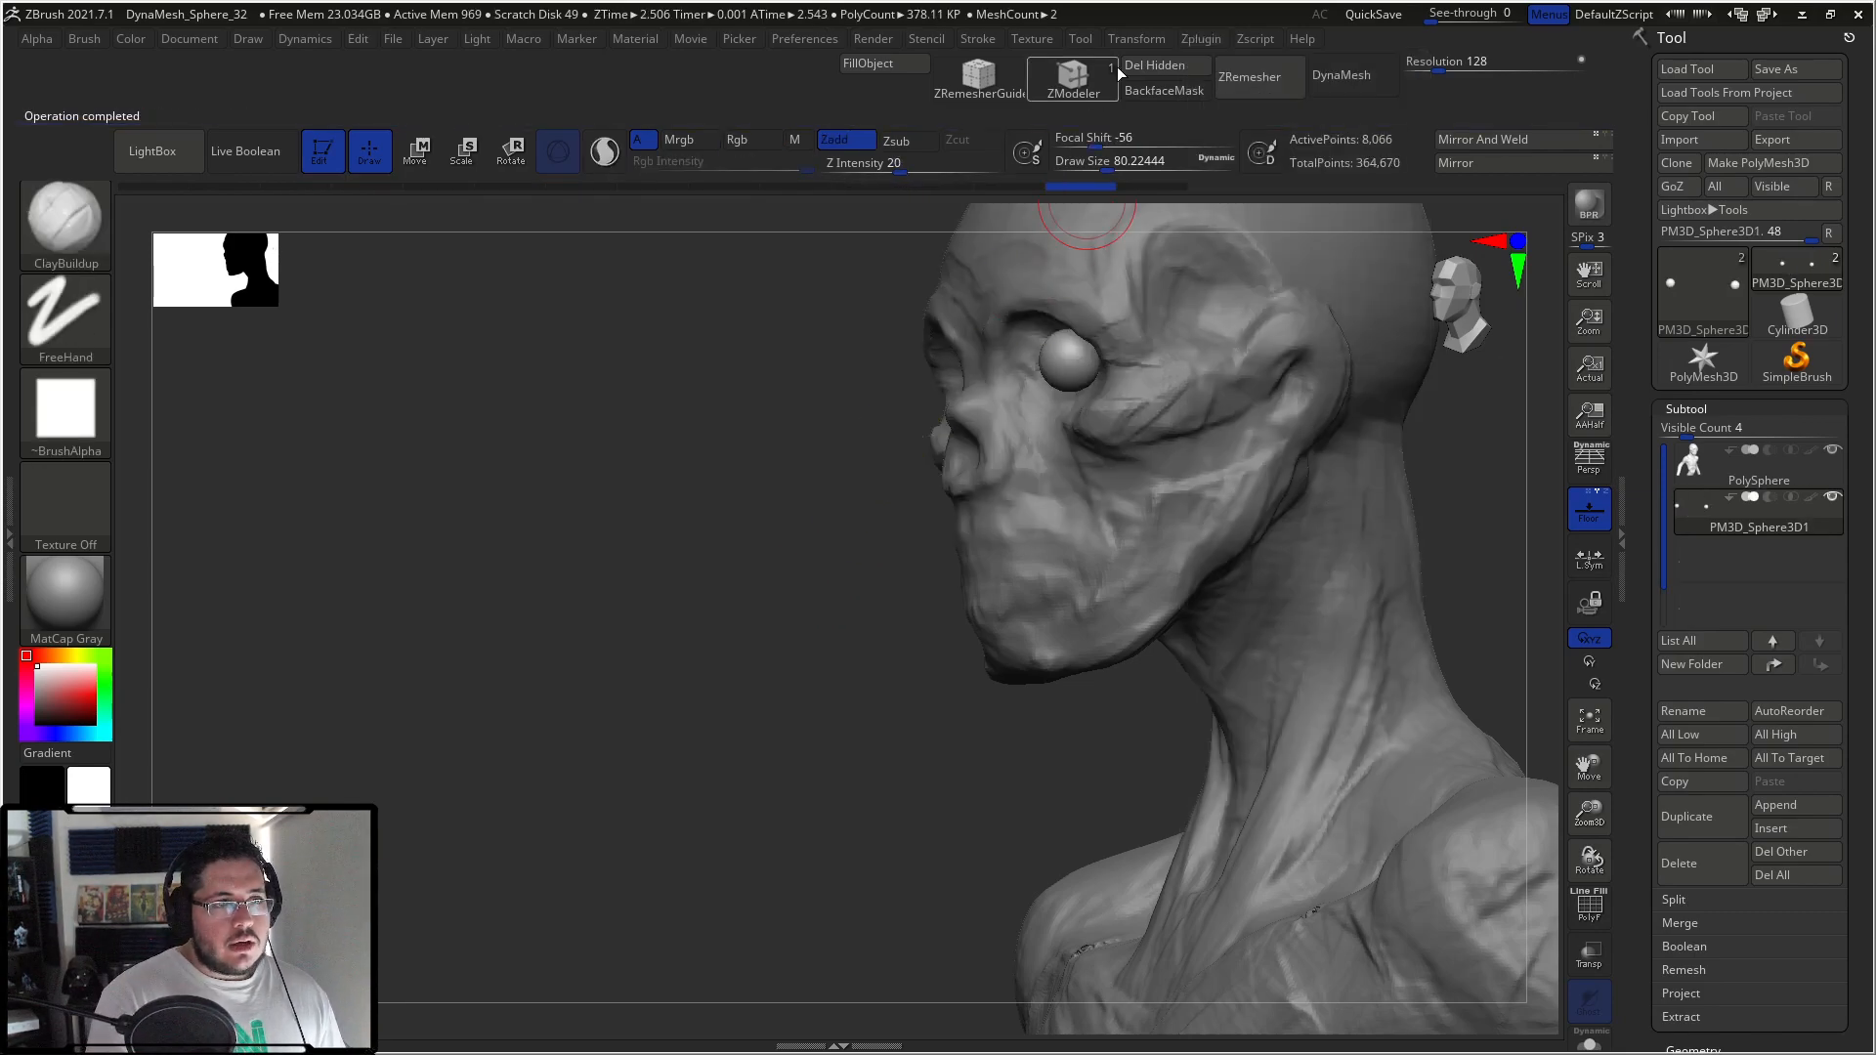
Step: Mirror the eyeball across the X axis with SubTool Master, merged into one subtool
{"action": "left_click", "coordinate": [1187, 40]}
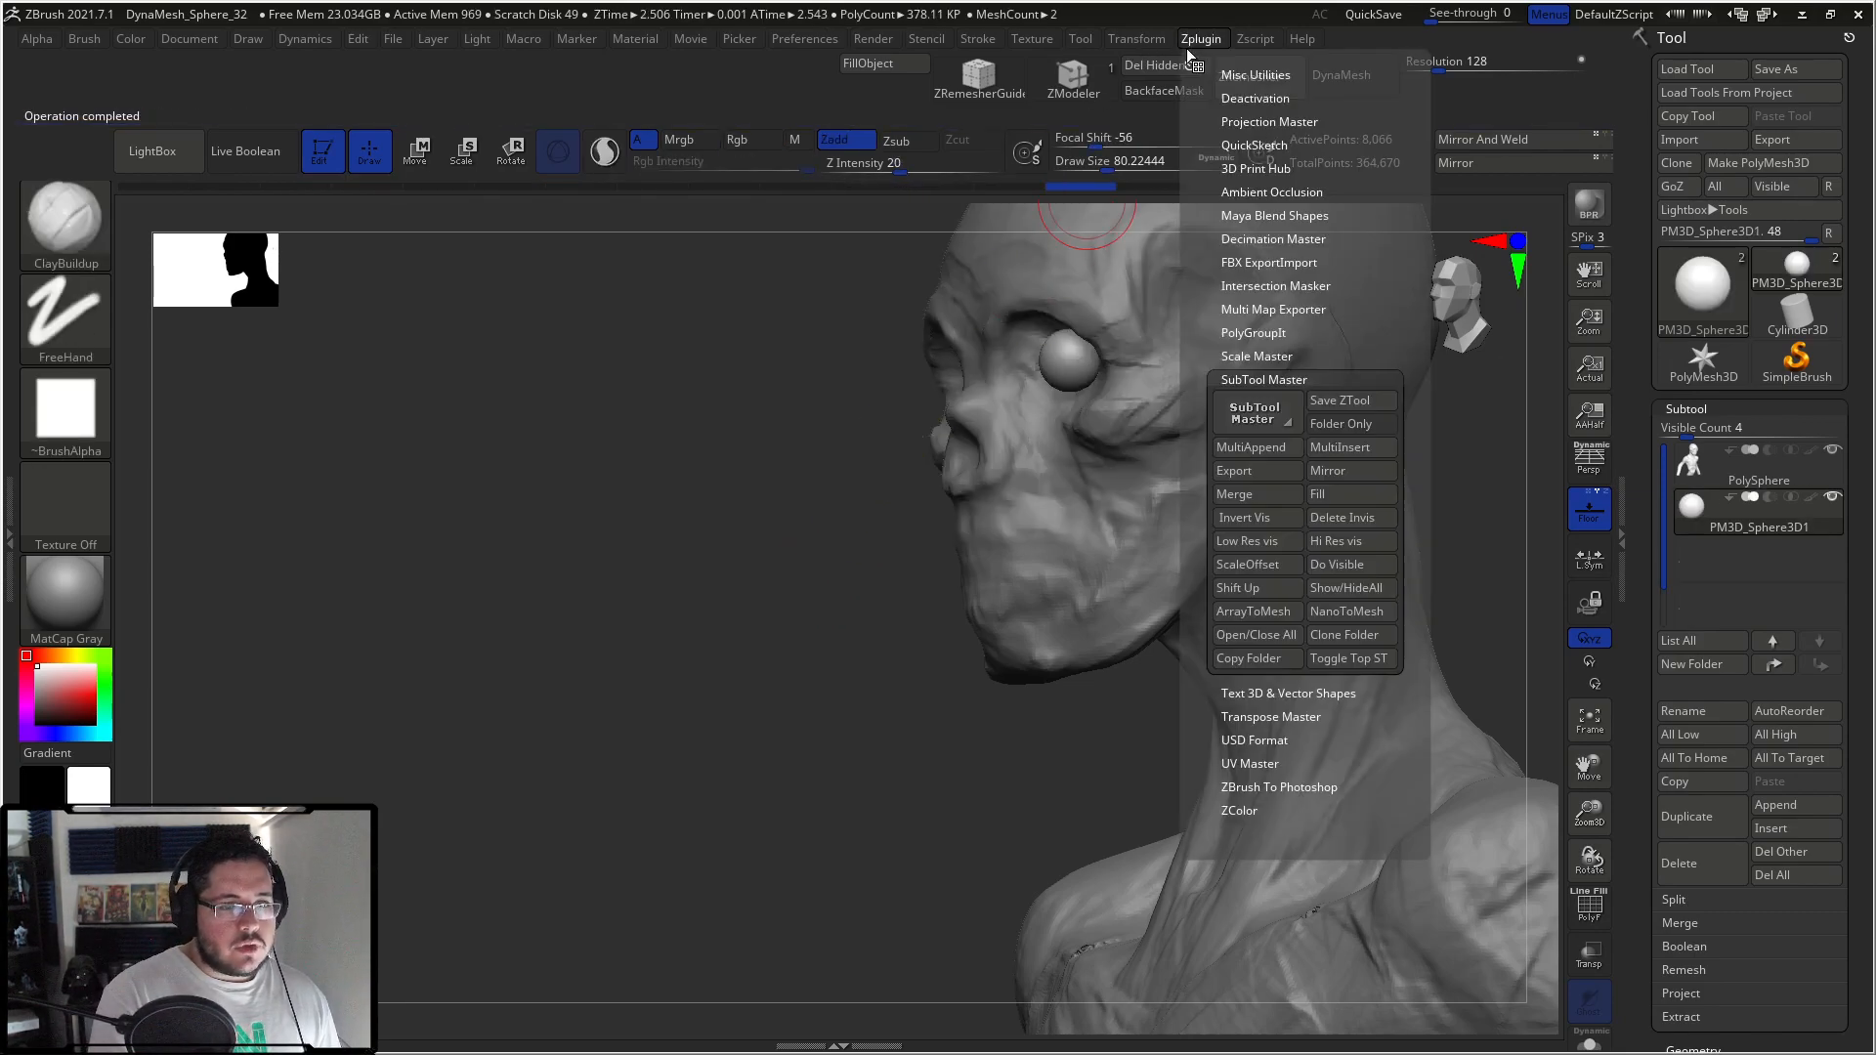
{"action": "left_click", "coordinate": [1341, 473]}
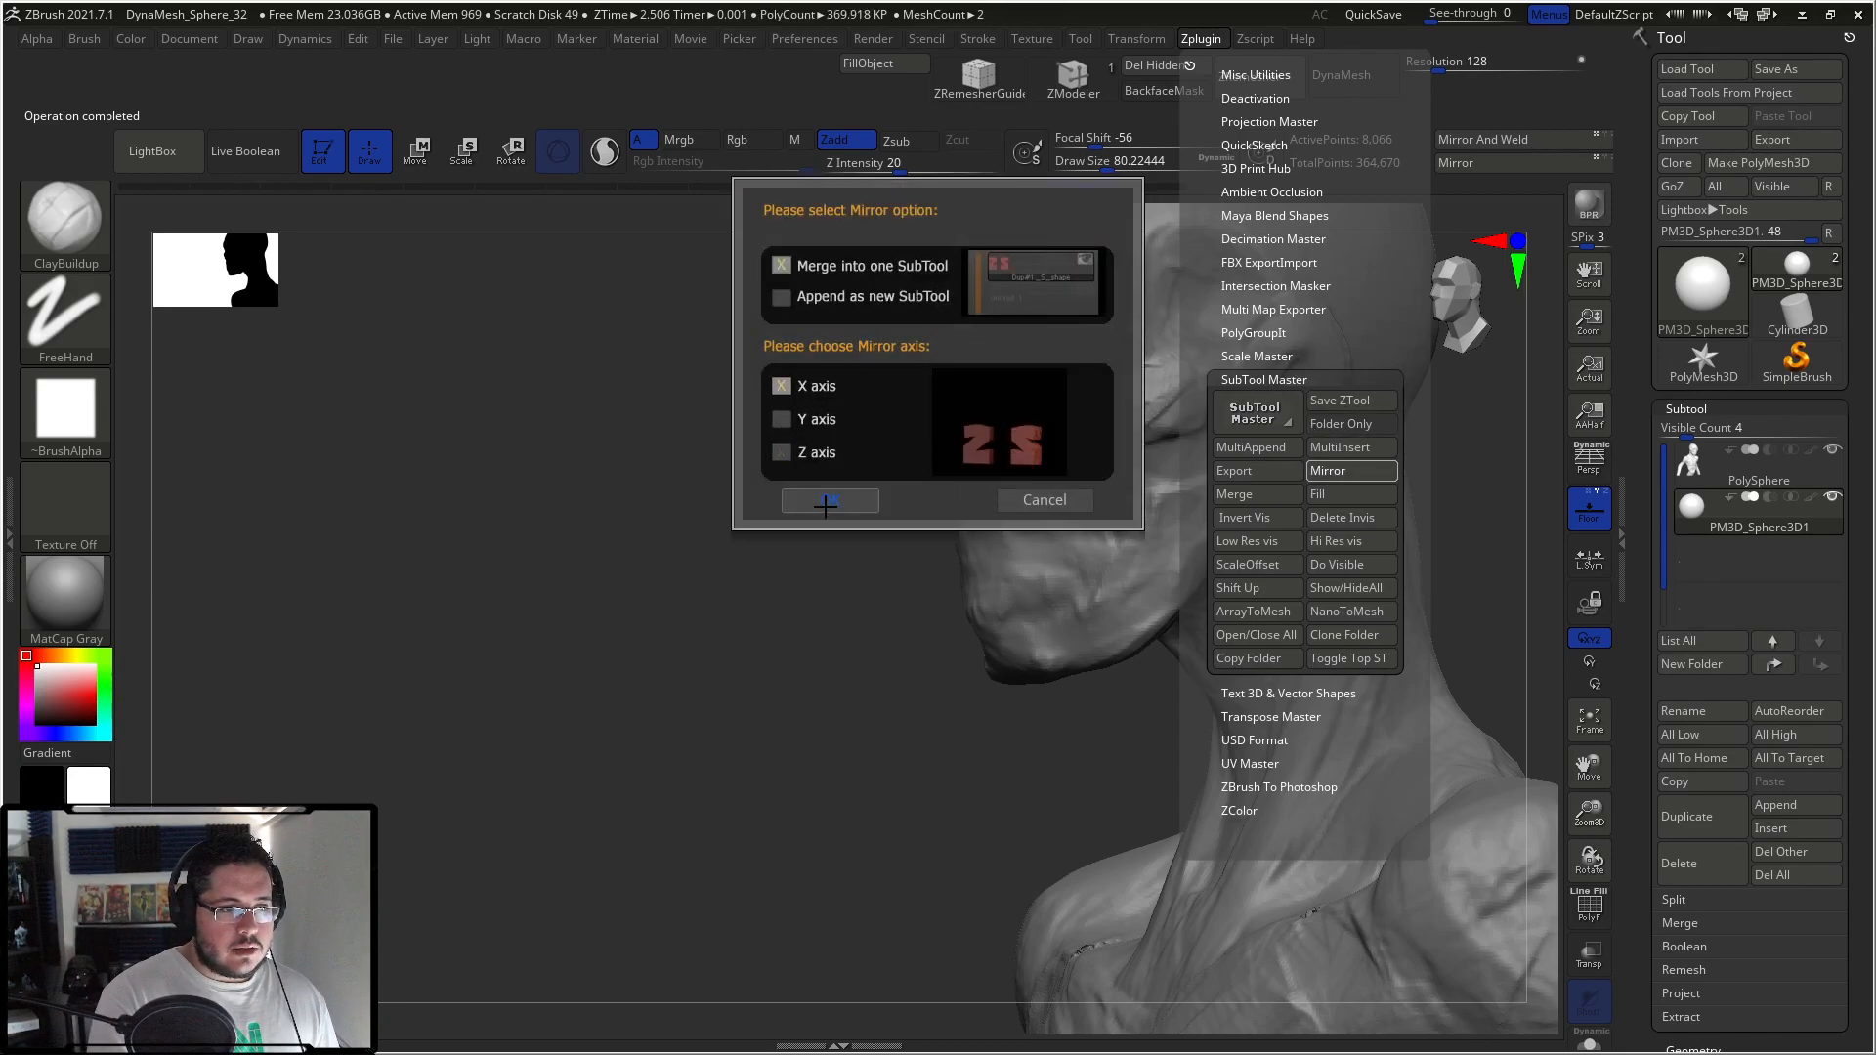
{"action": "left_click", "coordinate": [826, 506]}
{"action": "left_click_drag", "start_coordinate": [871, 720], "coordinate": [1184, 531]}
Step: Select the body subtool and sculpt upper eyelids over the eyeballs with ClayBuildup at draw sizes of about 80 and 56
{"action": "left_click", "coordinate": [1073, 528], "text": "alt"}
{"action": "left_click_drag", "start_coordinate": [1222, 469], "coordinate": [1065, 414]}
{"action": "key", "text": "b"}
{"action": "key", "text": "c"}
{"action": "key", "text": "b"}
{"action": "right_click_drag", "start_coordinate": [1136, 371], "coordinate": [1017, 365]}
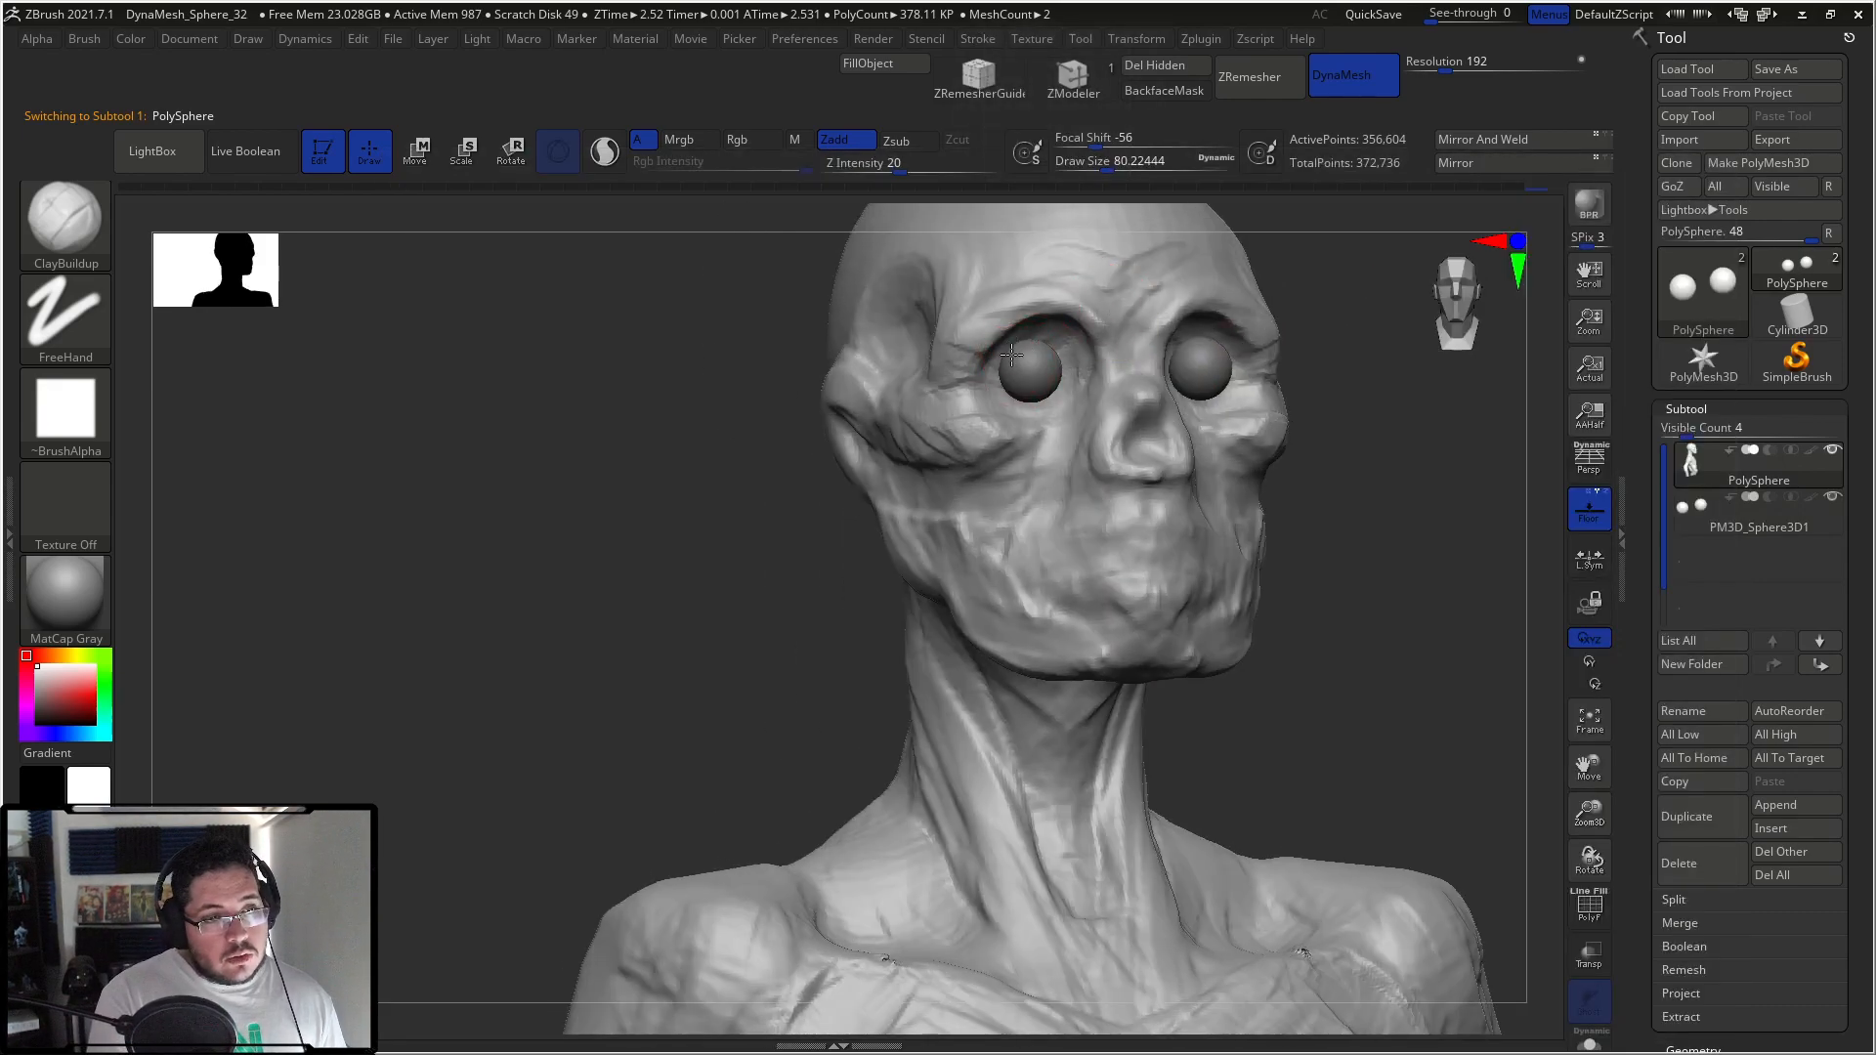
{"action": "mouse_move", "coordinate": [1034, 332]}
{"action": "left_mouse_down"}
{"action": "mouse_move", "coordinate": [1007, 347]}
{"action": "mouse_move", "coordinate": [1030, 342]}
{"action": "mouse_move", "coordinate": [1089, 392]}
{"action": "left_mouse_up"}
{"action": "key", "text": "space"}
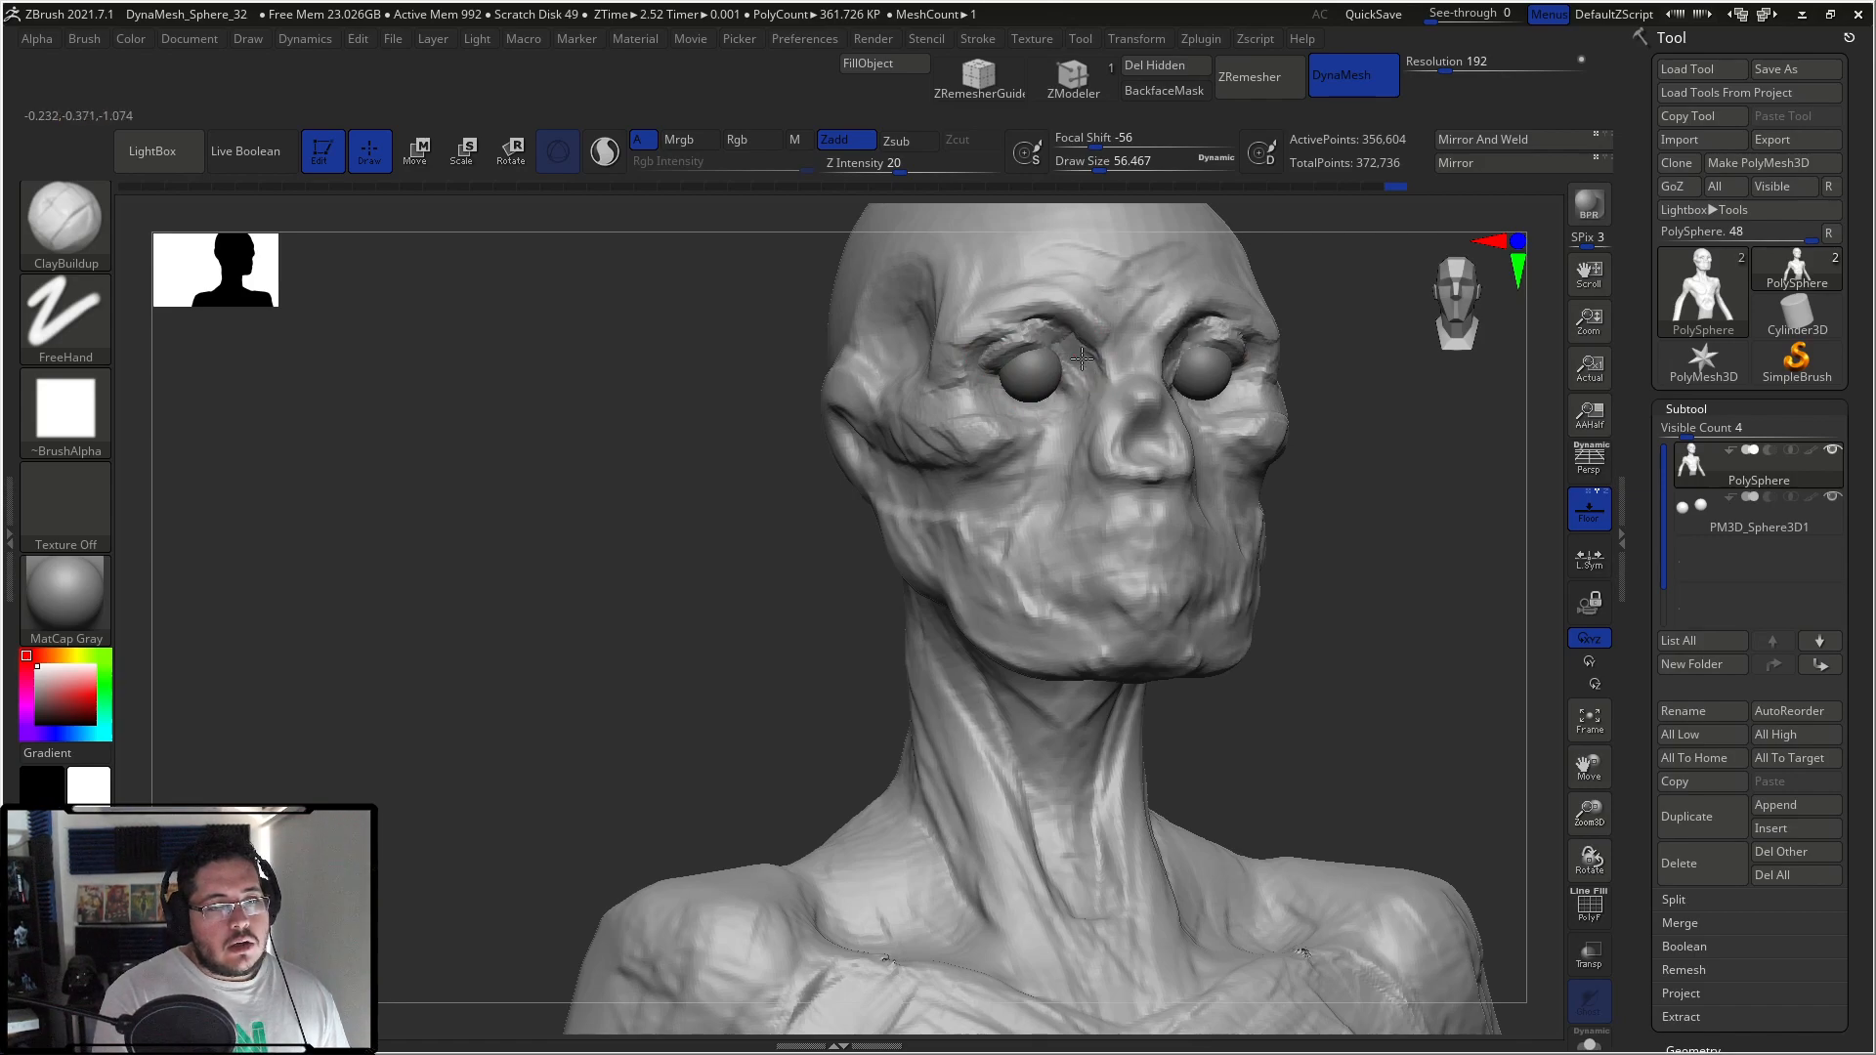
Step: Form the lower eyelids and refine the eye rims with ClayBuildup, reducing the draw size to about 20
{"action": "key", "text": "bracketleft"}
{"action": "key", "text": "space"}
{"action": "mouse_move", "coordinate": [1017, 397]}
{"action": "left_mouse_down"}
{"action": "mouse_move", "coordinate": [1063, 396]}
{"action": "mouse_move", "coordinate": [1008, 399]}
{"action": "left_mouse_up"}
{"action": "key", "text": "space"}
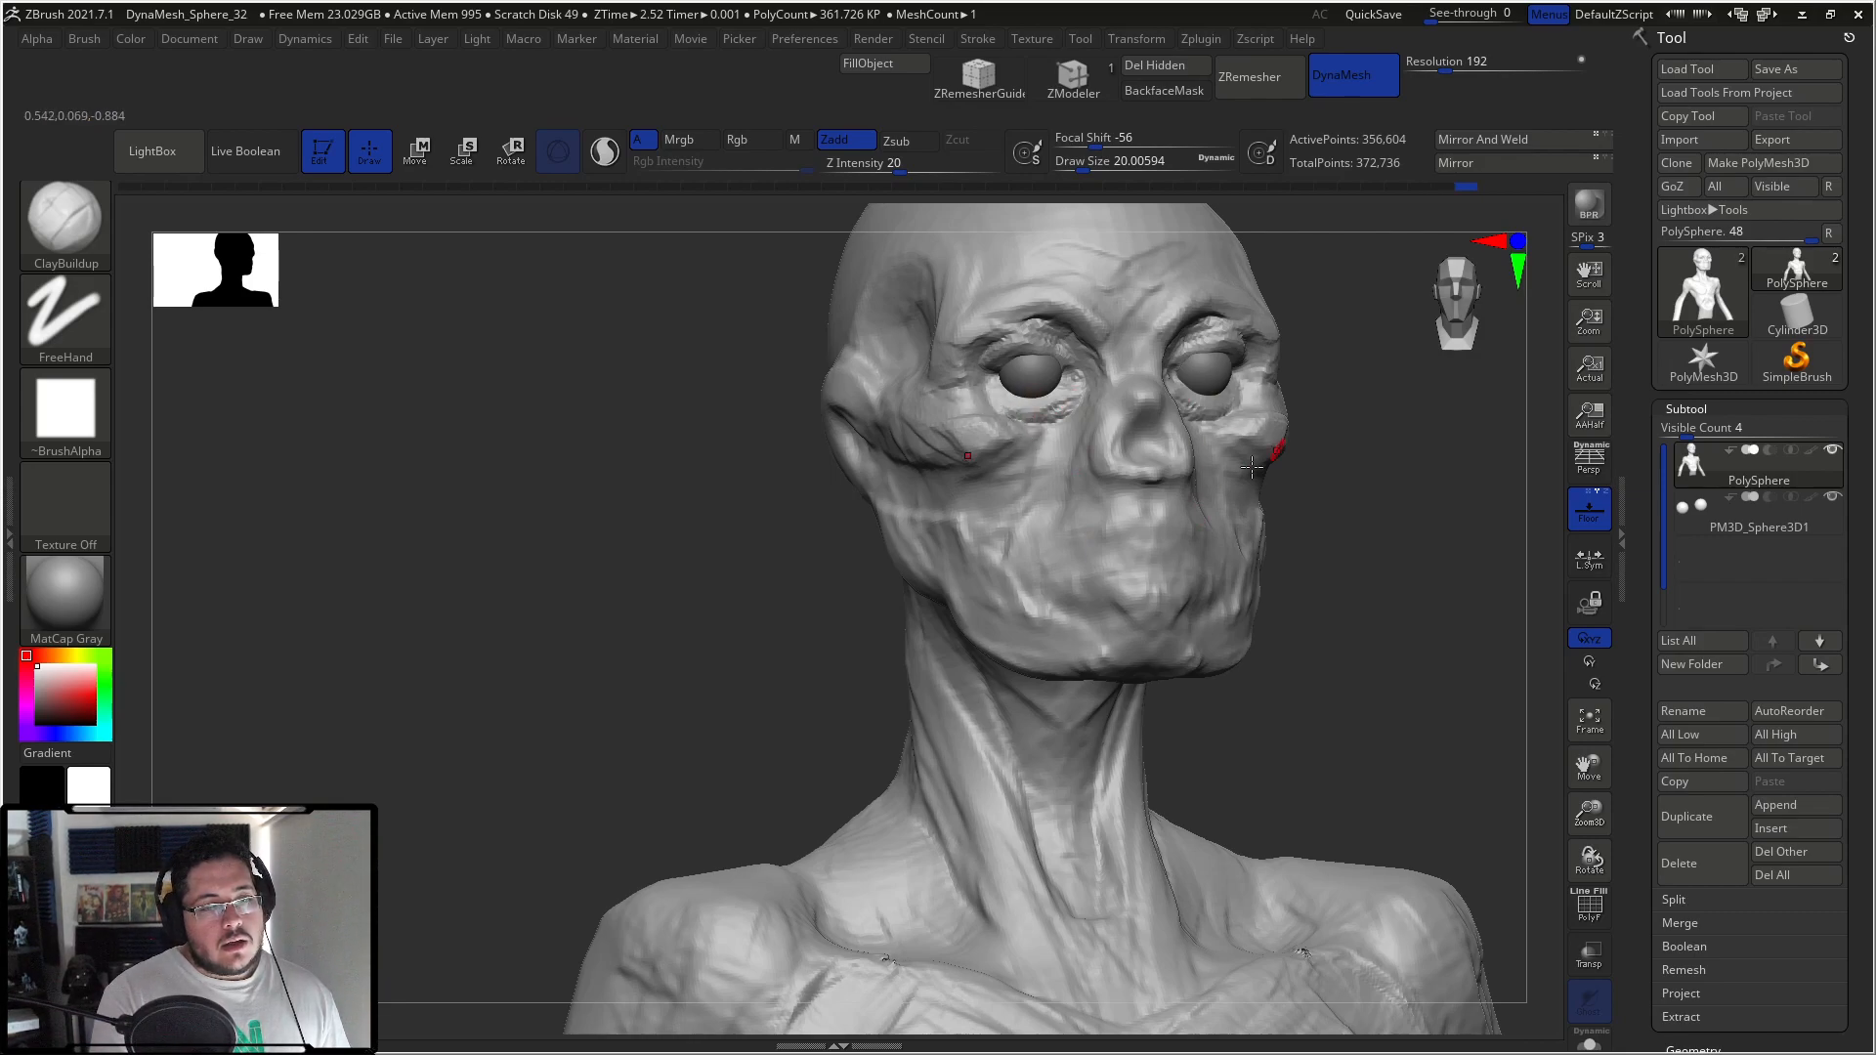
Step: Carve the nasal cavity at a draw size of about 56 and sculpt muscle strands from nose to jaw at about 101
{"action": "key", "text": "space"}
{"action": "left_click_drag", "start_coordinate": [1125, 449], "coordinate": [1147, 447]}
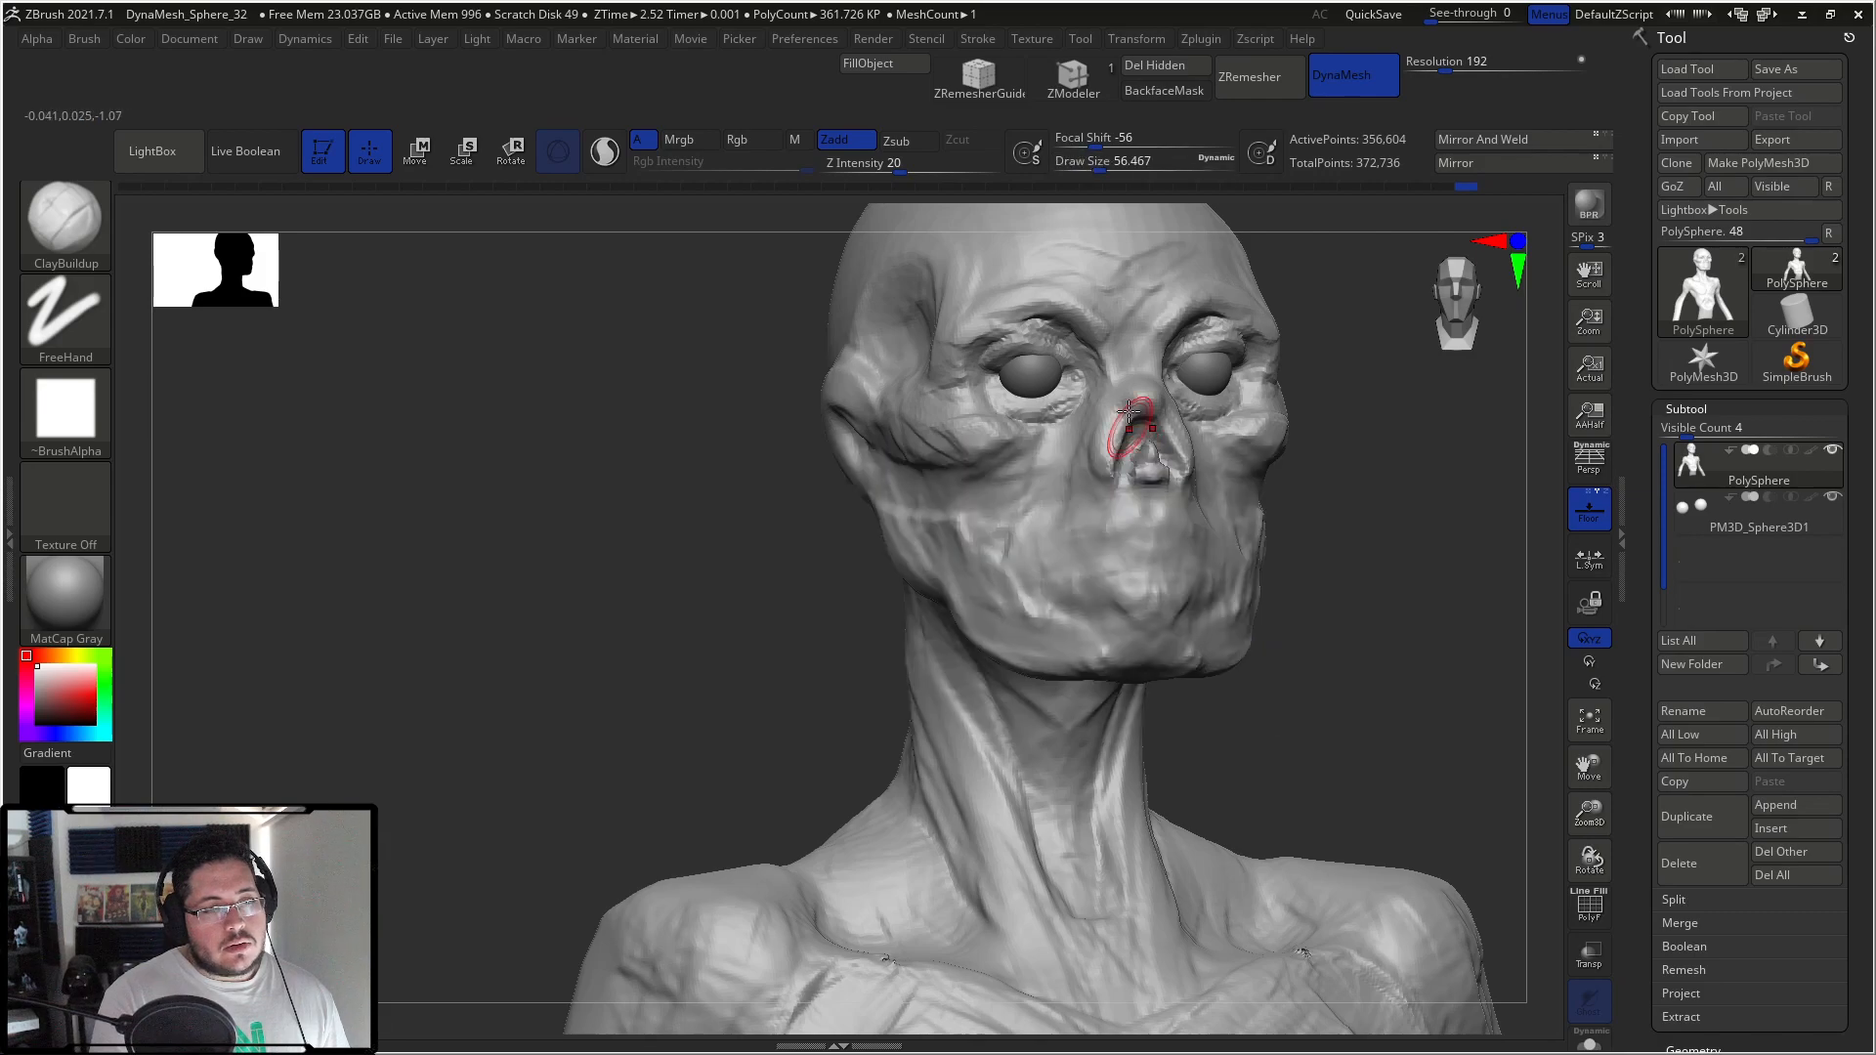
{"action": "key", "text": "space"}
{"action": "mouse_move", "coordinate": [1111, 392]}
{"action": "left_mouse_down"}
{"action": "mouse_move", "coordinate": [1132, 392]}
{"action": "mouse_move", "coordinate": [1072, 442]}
{"action": "left_mouse_up"}
{"action": "key", "text": "space"}
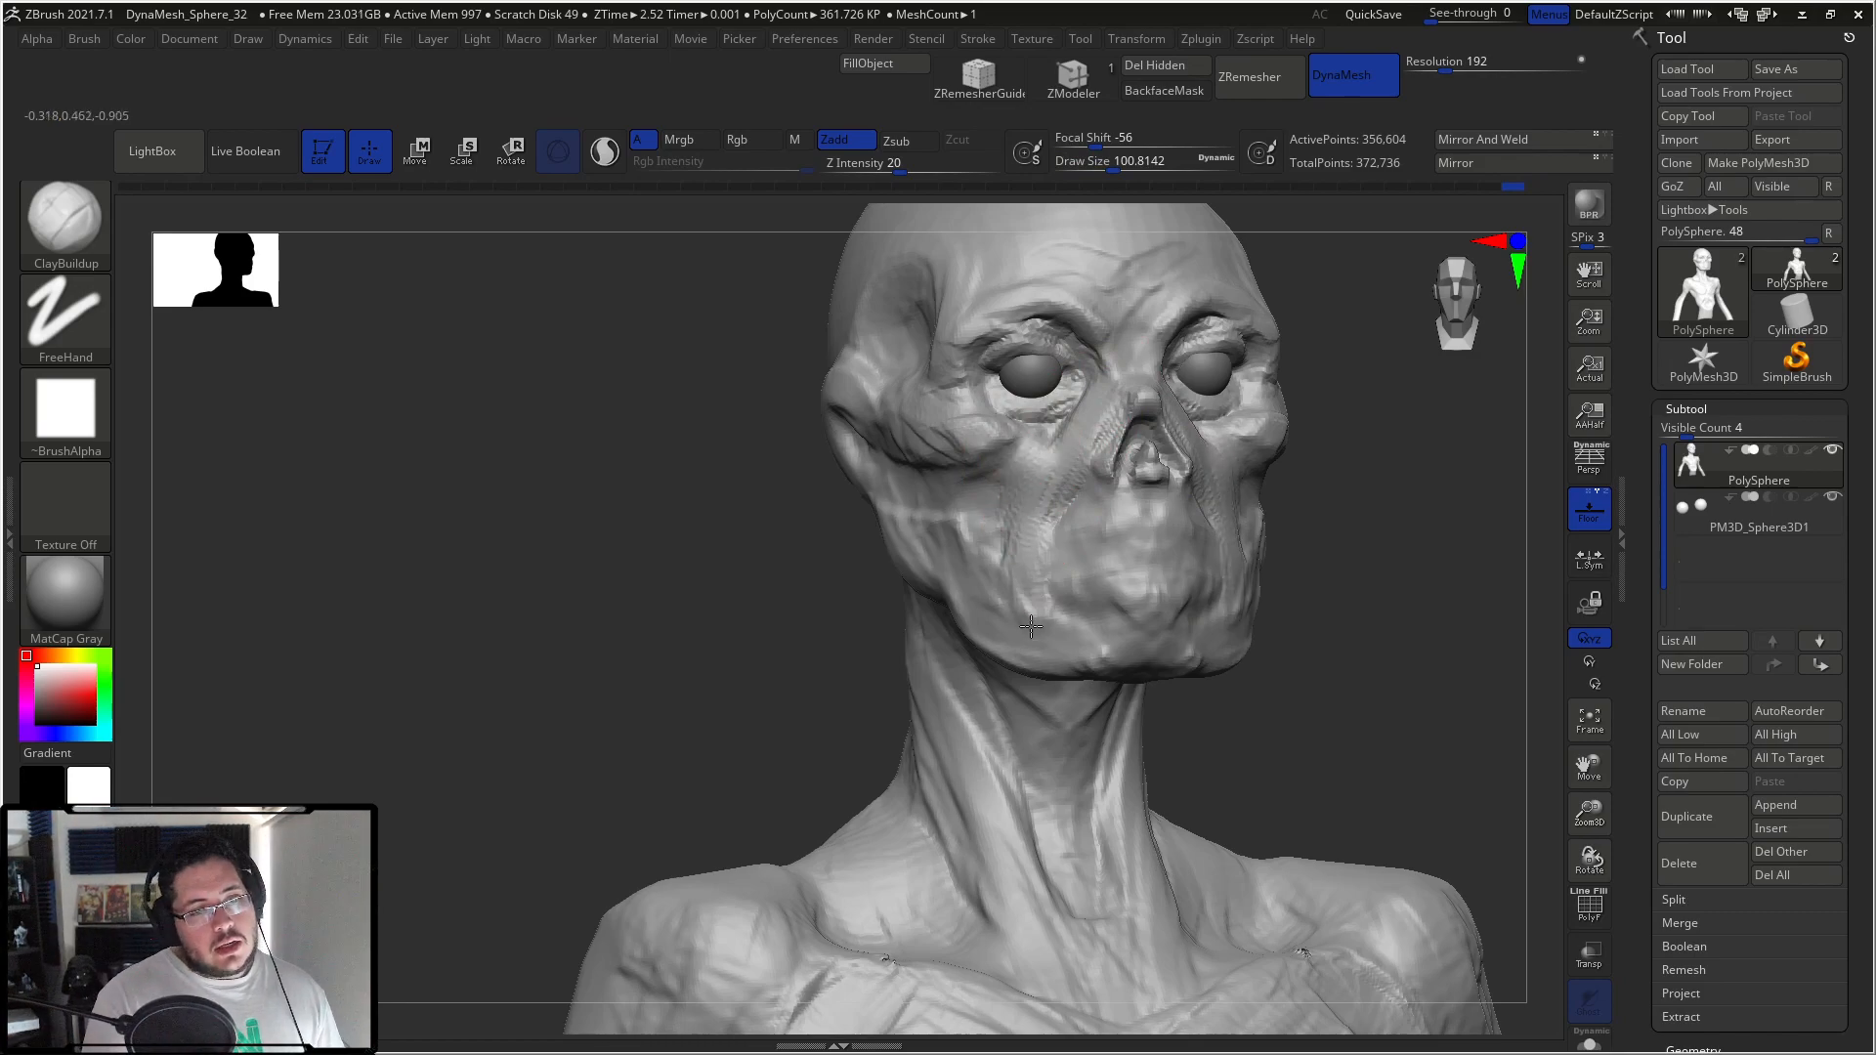
{"action": "mouse_move", "coordinate": [1298, 587]}
{"action": "left_mouse_down"}
{"action": "mouse_move", "coordinate": [1189, 515]}
{"action": "mouse_move", "coordinate": [1184, 604]}
{"action": "left_mouse_up"}
Step: Sculpt wrinkled folds across the forehead with ClayBuildup at a draw size of about 101
{"action": "mouse_move", "coordinate": [879, 684]}
{"action": "left_mouse_down"}
{"action": "mouse_move", "coordinate": [963, 670]}
{"action": "mouse_move", "coordinate": [1386, 383]}
{"action": "mouse_move", "coordinate": [1319, 444]}
{"action": "left_mouse_up"}
{"action": "mouse_move", "coordinate": [1075, 489]}
{"action": "left_mouse_down"}
{"action": "mouse_move", "coordinate": [951, 398]}
{"action": "mouse_move", "coordinate": [1012, 438]}
{"action": "mouse_move", "coordinate": [1033, 408]}
{"action": "mouse_move", "coordinate": [1075, 459]}
{"action": "mouse_move", "coordinate": [1084, 440]}
{"action": "mouse_move", "coordinate": [1095, 472]}
{"action": "left_mouse_up"}
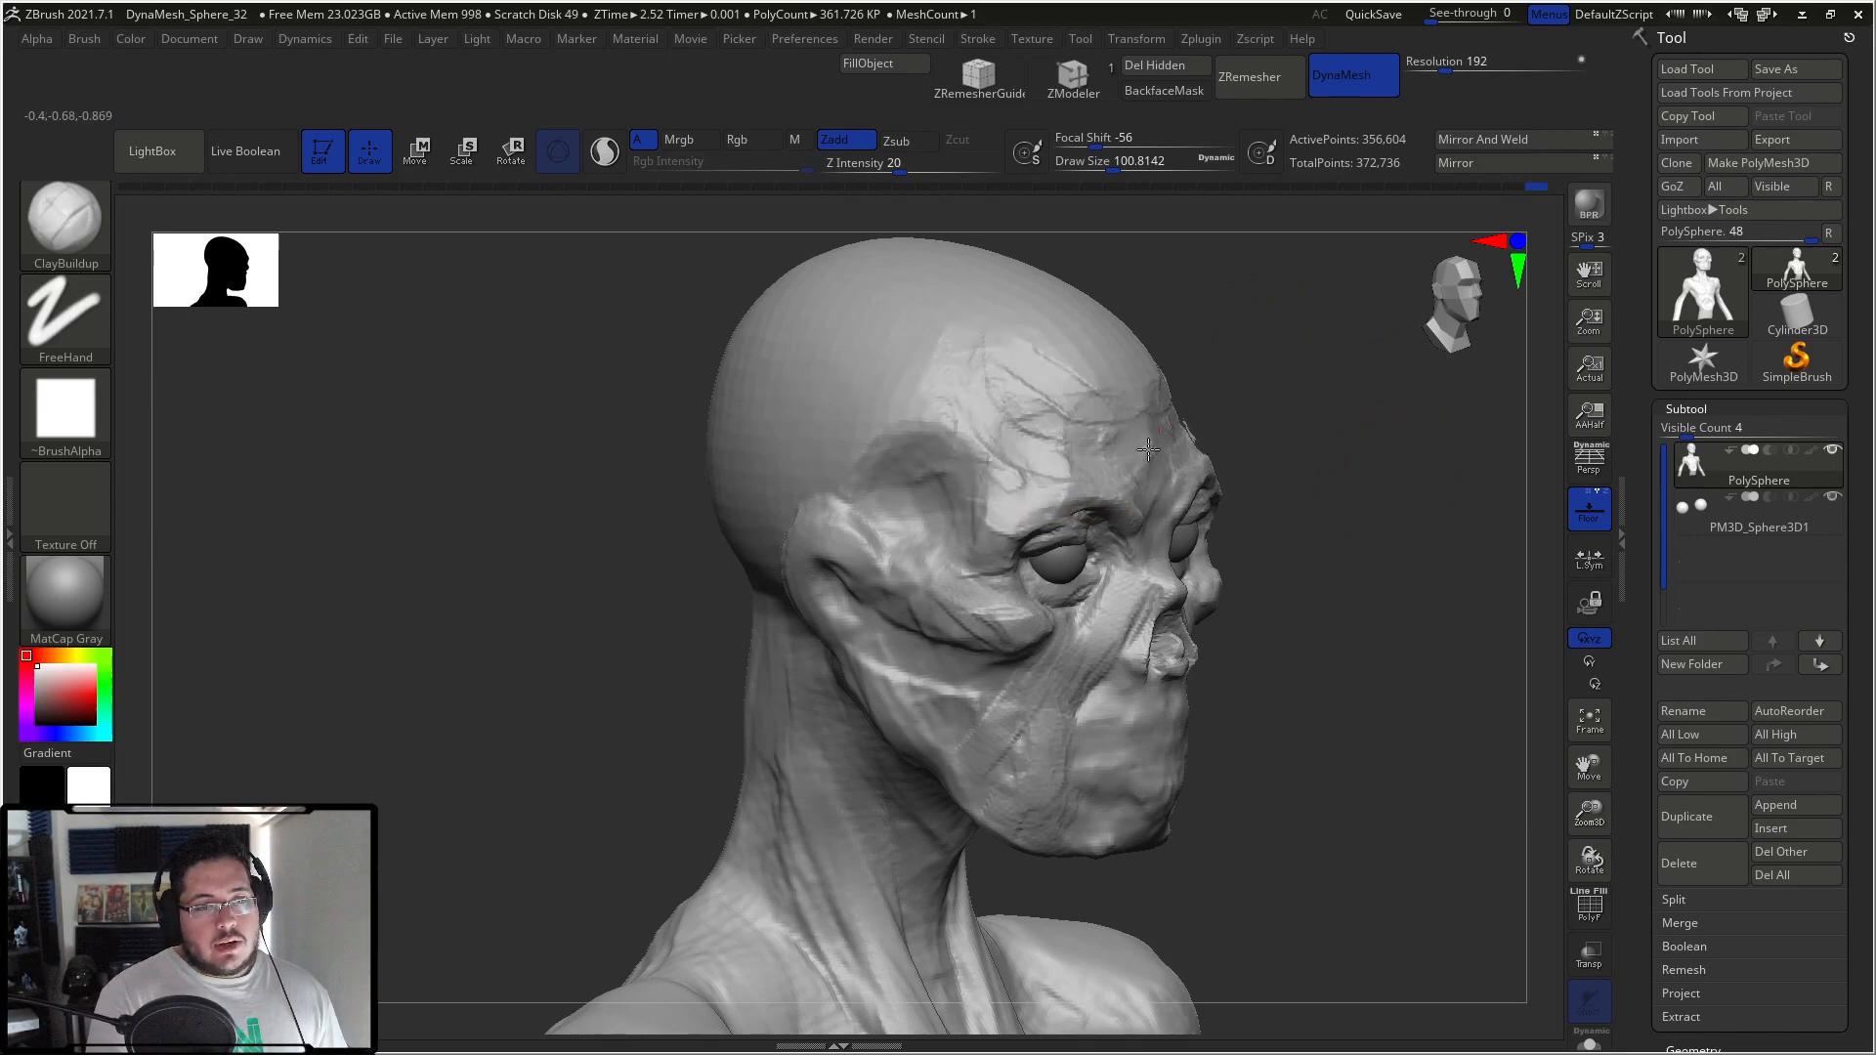
{"action": "mouse_move", "coordinate": [1064, 383]}
{"action": "left_mouse_down"}
{"action": "mouse_move", "coordinate": [992, 357]}
{"action": "mouse_move", "coordinate": [1114, 396]}
{"action": "mouse_move", "coordinate": [1070, 401]}
{"action": "mouse_move", "coordinate": [998, 367]}
{"action": "mouse_move", "coordinate": [1086, 401]}
{"action": "left_mouse_up"}
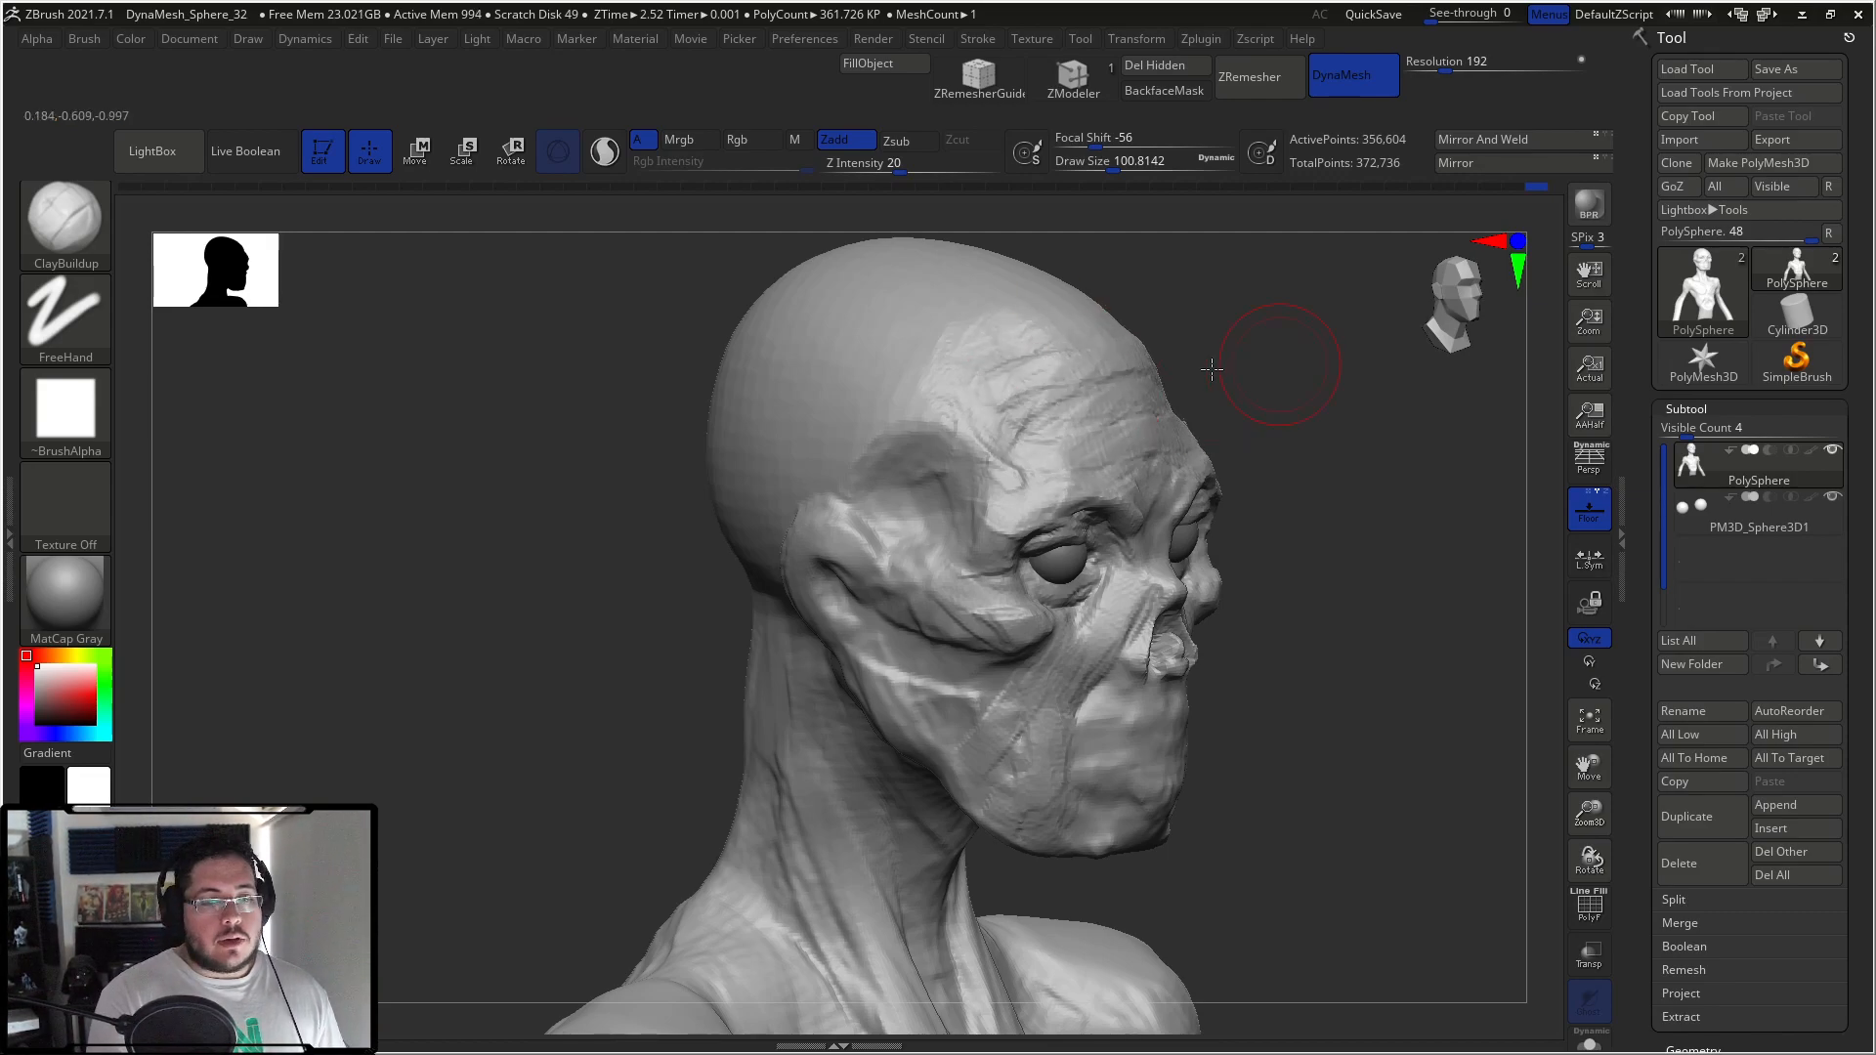
Step: Build up the temples and outer brows with ClayBuildup at draw sizes of about 59 and 83
{"action": "left_click_drag", "start_coordinate": [1226, 369], "coordinate": [1016, 410]}
{"action": "key", "text": "space"}
{"action": "left_click_drag", "start_coordinate": [1122, 455], "coordinate": [1104, 456]}
{"action": "left_click_drag", "start_coordinate": [838, 508], "coordinate": [1016, 497]}
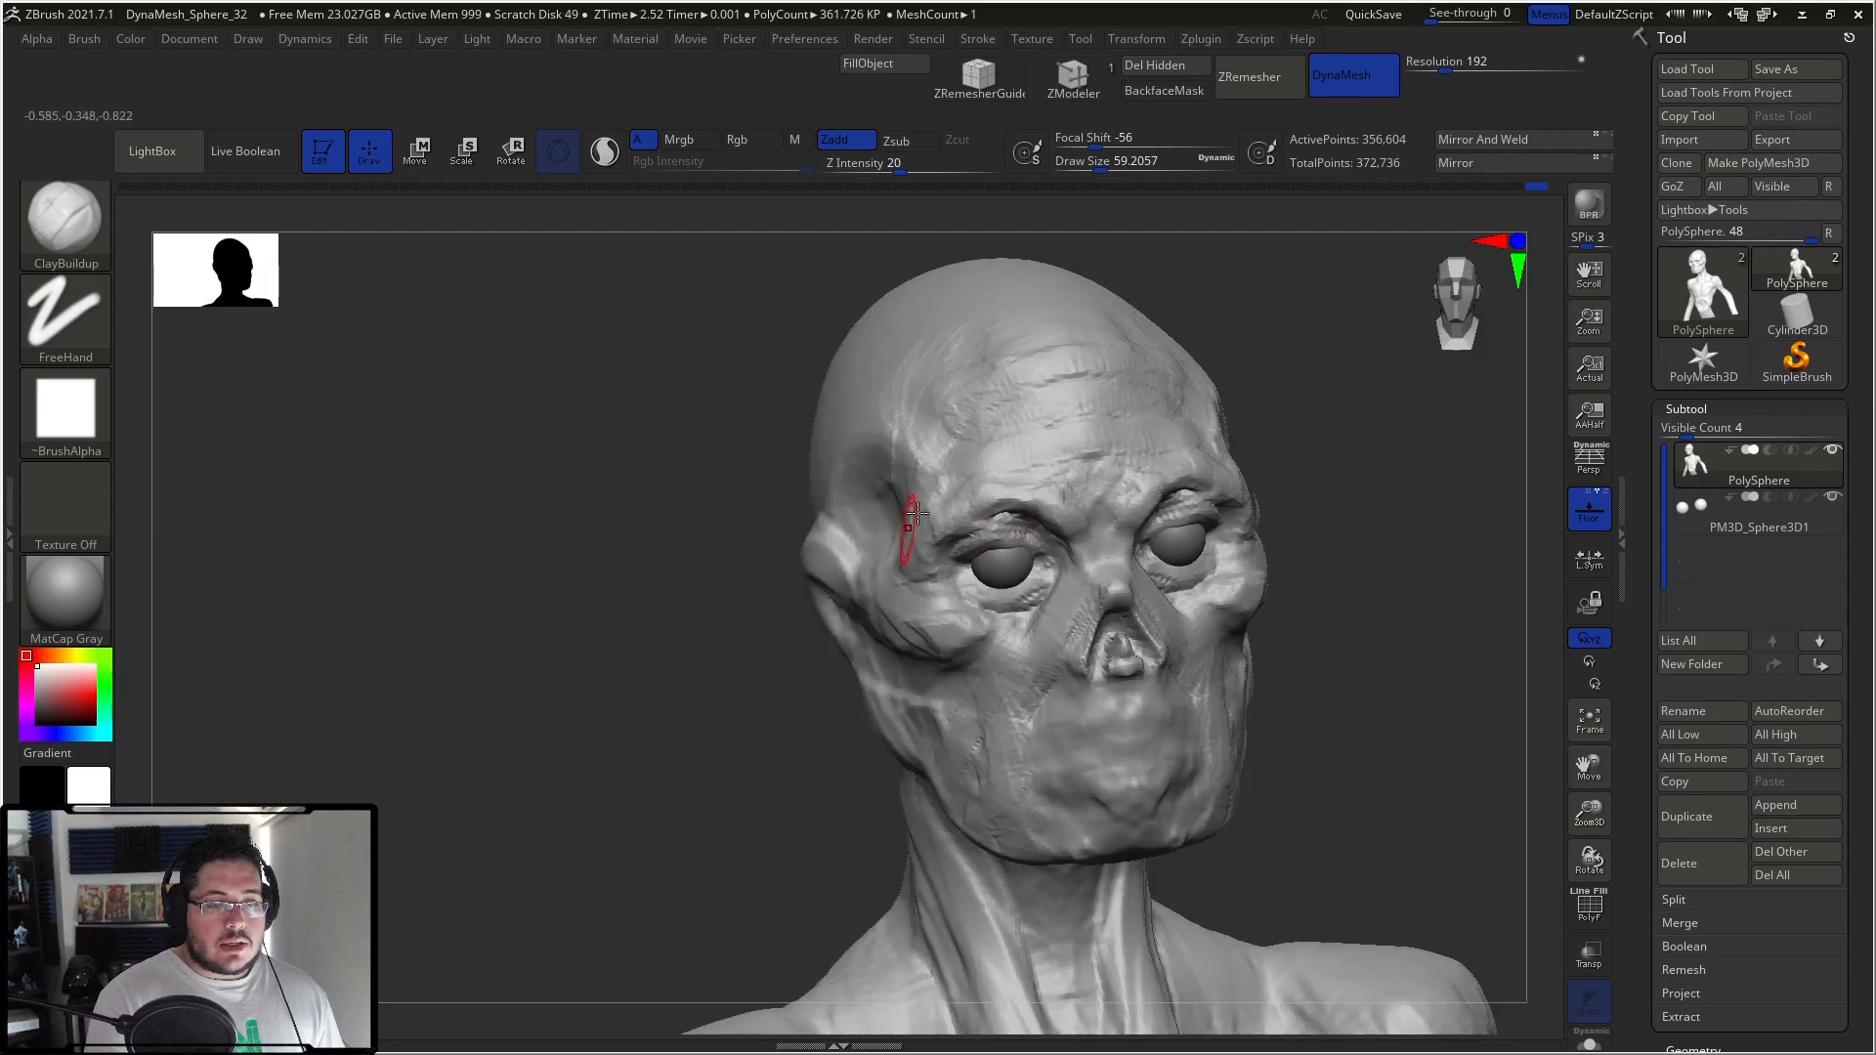
{"action": "left_click_drag", "start_coordinate": [1260, 260], "coordinate": [1417, 269]}
{"action": "key", "text": "space"}
{"action": "left_click_drag", "start_coordinate": [884, 513], "coordinate": [946, 500]}
{"action": "left_click_drag", "start_coordinate": [1212, 474], "coordinate": [1056, 479]}
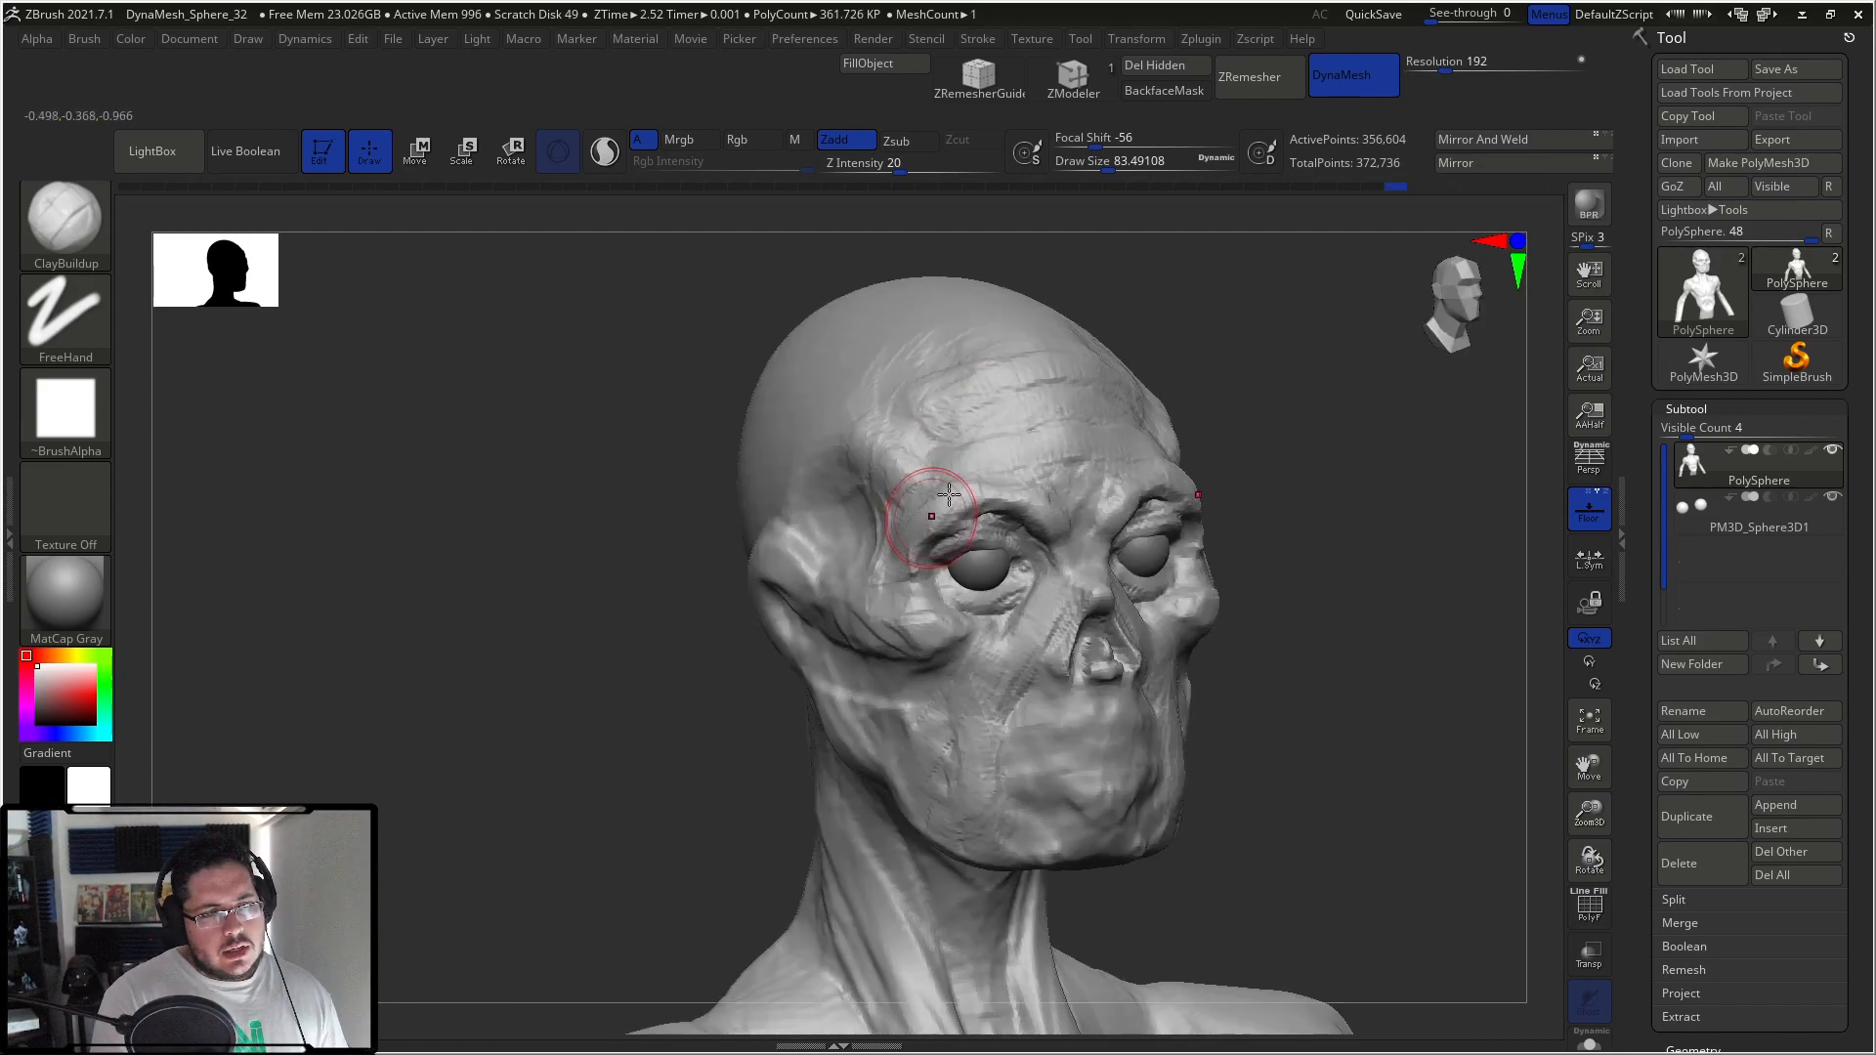
Step: Flatten and plane the cranium, temples and sides of the jaw with TrimDynamic at draw sizes of about 187, 268 and 167
{"action": "mouse_move", "coordinate": [1447, 411]}
{"action": "left_mouse_down"}
{"action": "mouse_move", "coordinate": [1290, 348]}
{"action": "mouse_move", "coordinate": [1065, 464]}
{"action": "mouse_move", "coordinate": [1120, 412]}
{"action": "left_mouse_up"}
{"action": "key", "text": "b"}
{"action": "key", "text": "t"}
{"action": "key", "text": "d"}
{"action": "right_click", "coordinate": [993, 424]}
{"action": "mouse_move", "coordinate": [1170, 347]}
{"action": "left_mouse_down"}
{"action": "mouse_move", "coordinate": [1228, 343]}
{"action": "mouse_move", "coordinate": [1261, 313]}
{"action": "left_mouse_up"}
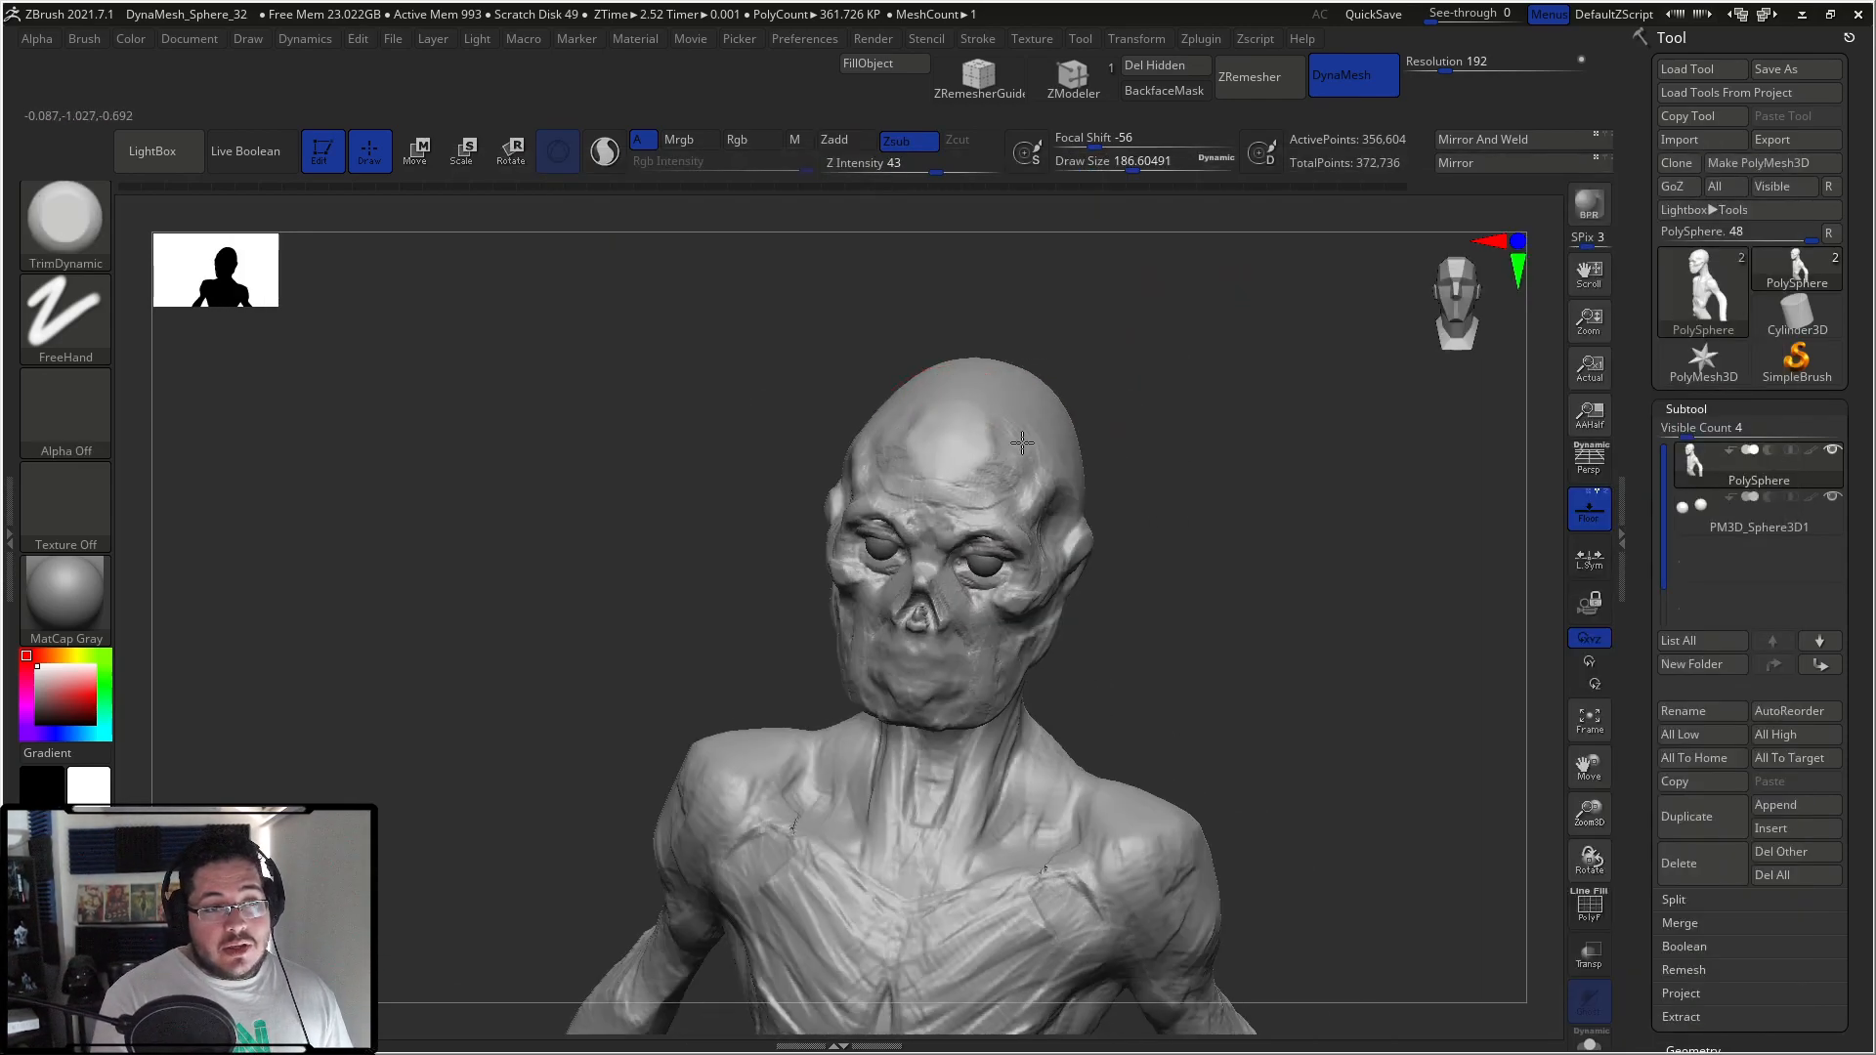
{"action": "left_click_drag", "start_coordinate": [1053, 483], "coordinate": [1063, 462]}
{"action": "left_click_drag", "start_coordinate": [1251, 391], "coordinate": [1096, 409]}
{"action": "right_click", "coordinate": [977, 421]}
{"action": "left_click_drag", "start_coordinate": [1071, 484], "coordinate": [1098, 597]}
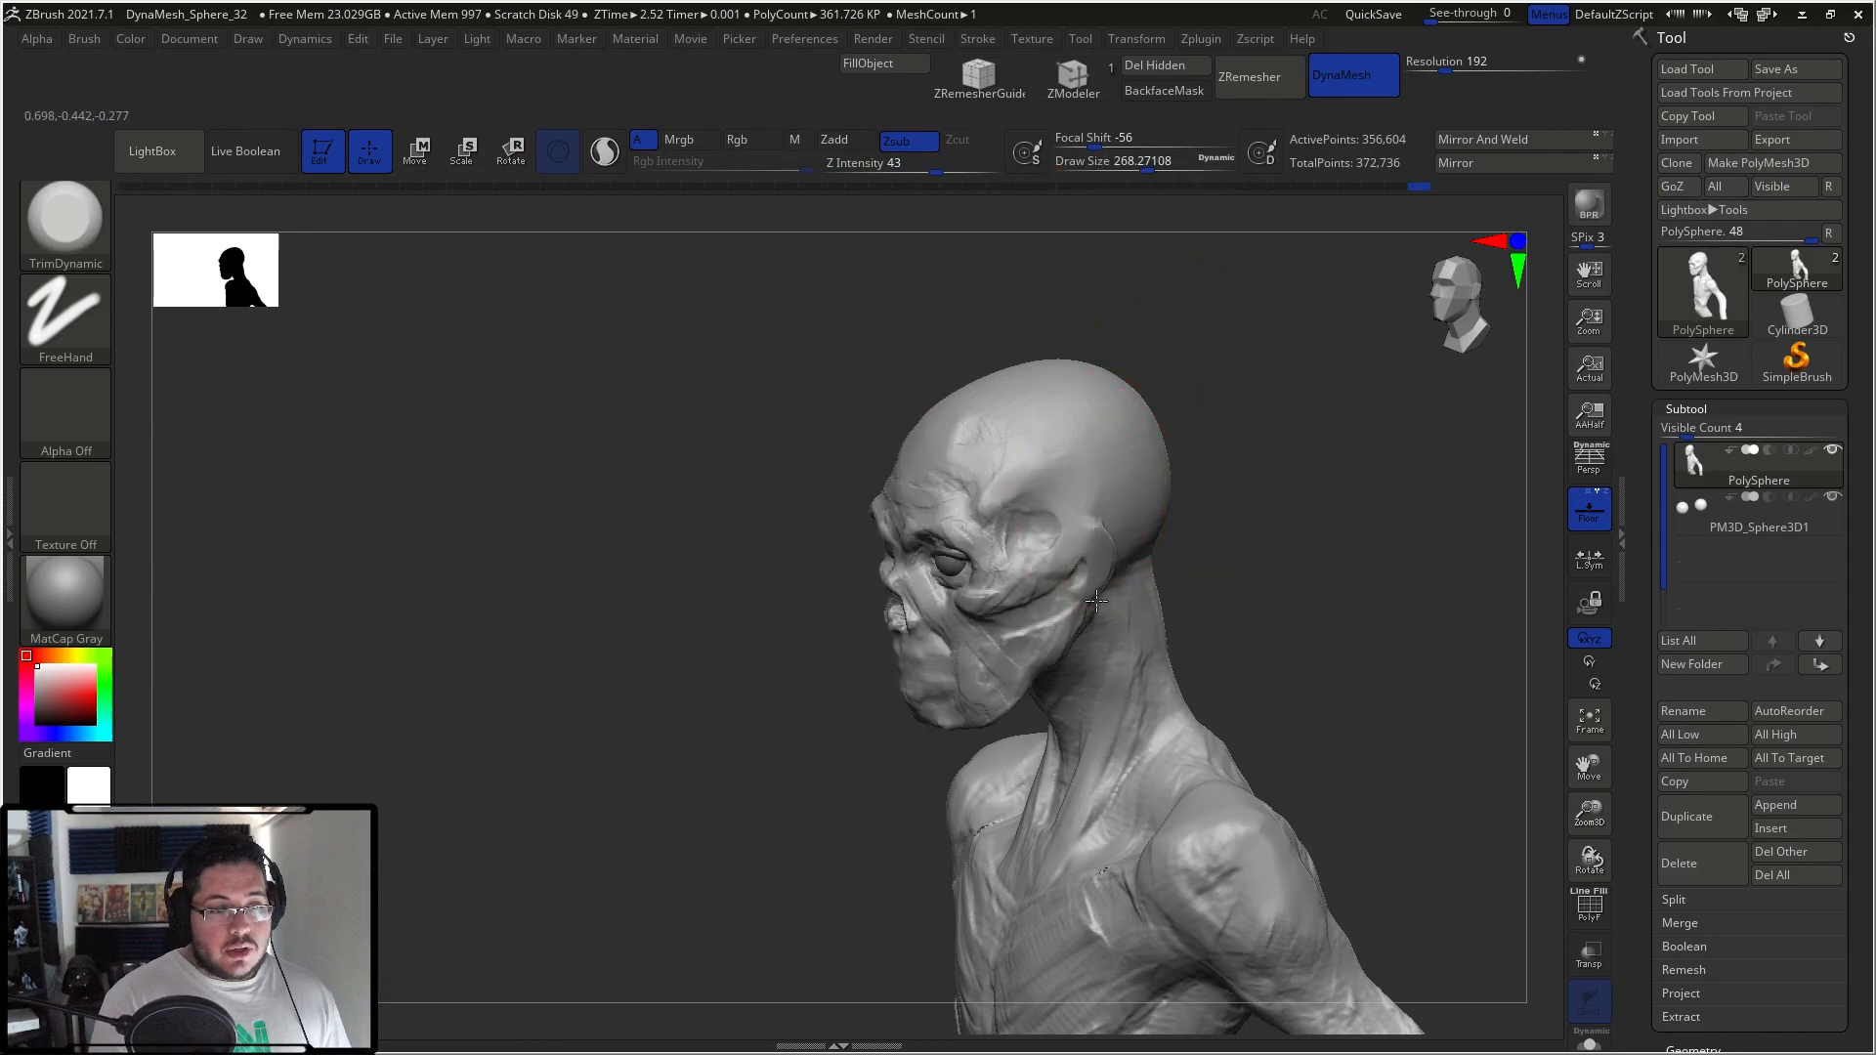
{"action": "mouse_move", "coordinate": [1270, 473]}
{"action": "left_mouse_down"}
{"action": "mouse_move", "coordinate": [1307, 473]}
{"action": "mouse_move", "coordinate": [1257, 524]}
{"action": "mouse_move", "coordinate": [1177, 397]}
{"action": "mouse_move", "coordinate": [1198, 364]}
{"action": "mouse_move", "coordinate": [1109, 495]}
{"action": "left_mouse_up"}
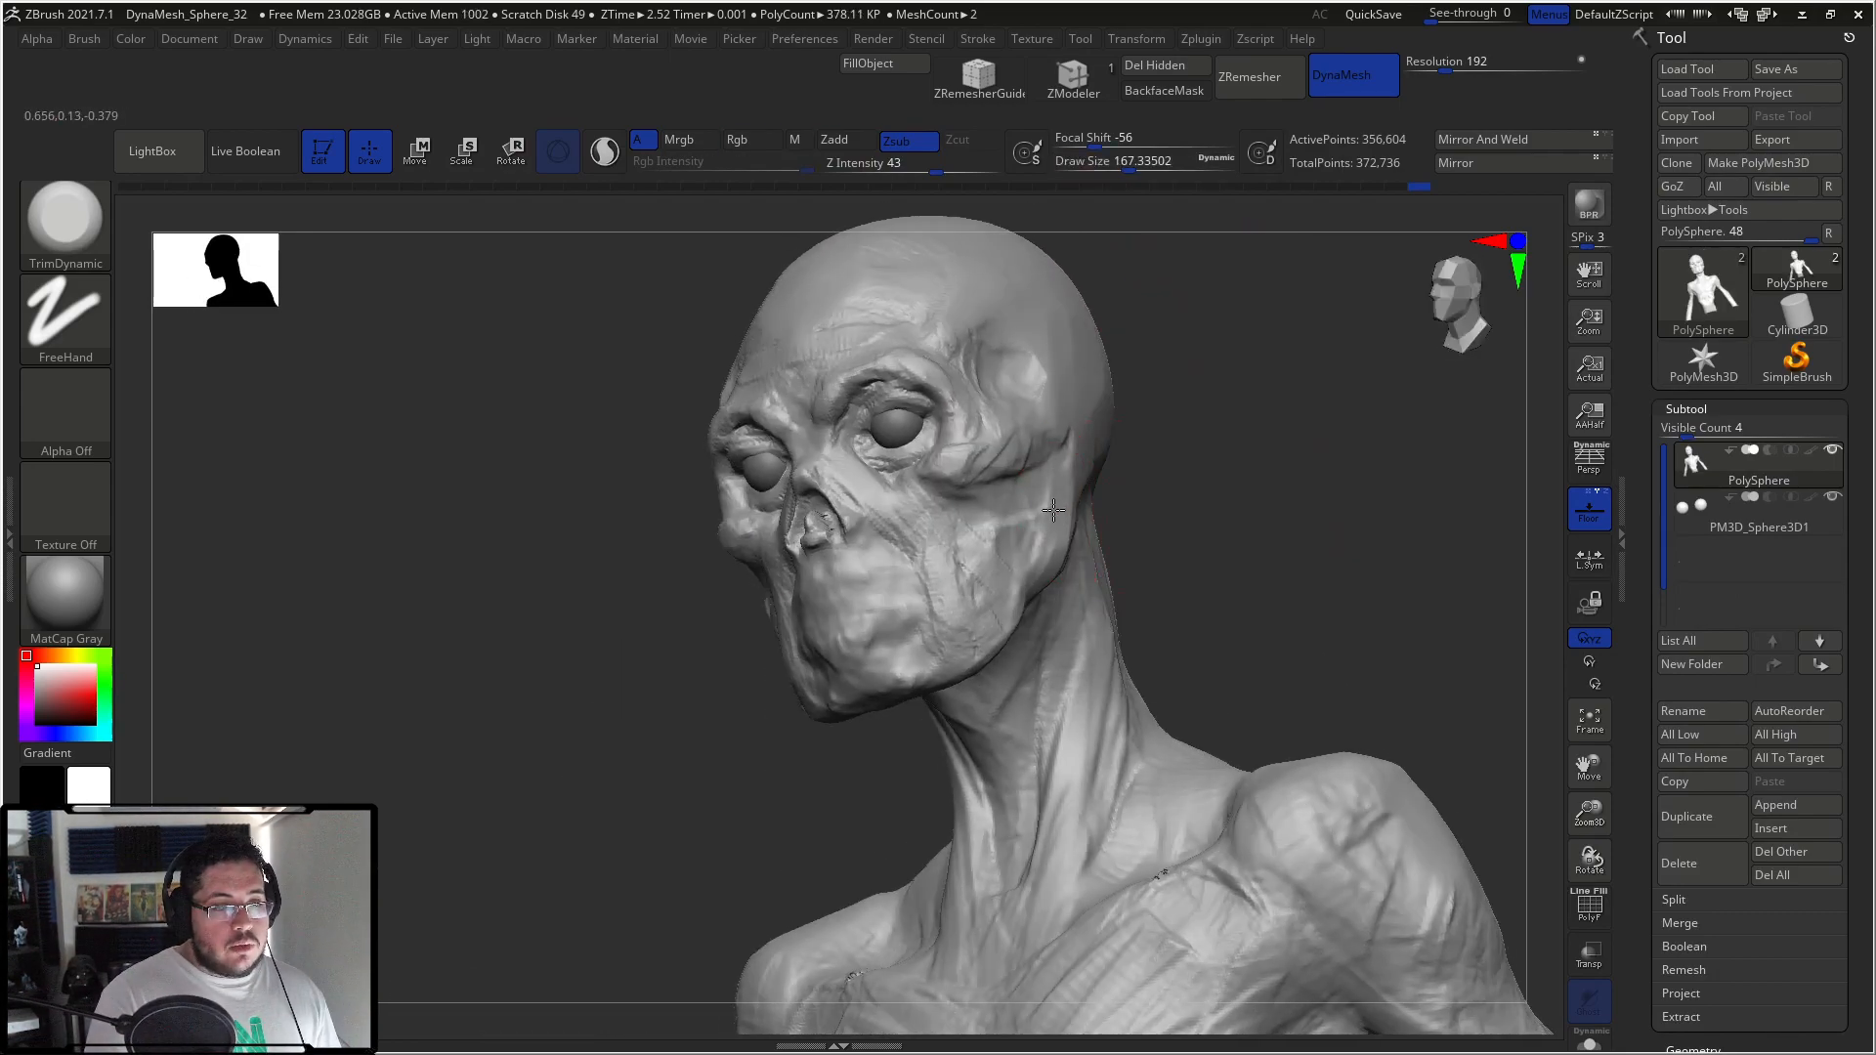
{"action": "left_click_drag", "start_coordinate": [1222, 486], "coordinate": [1130, 519]}
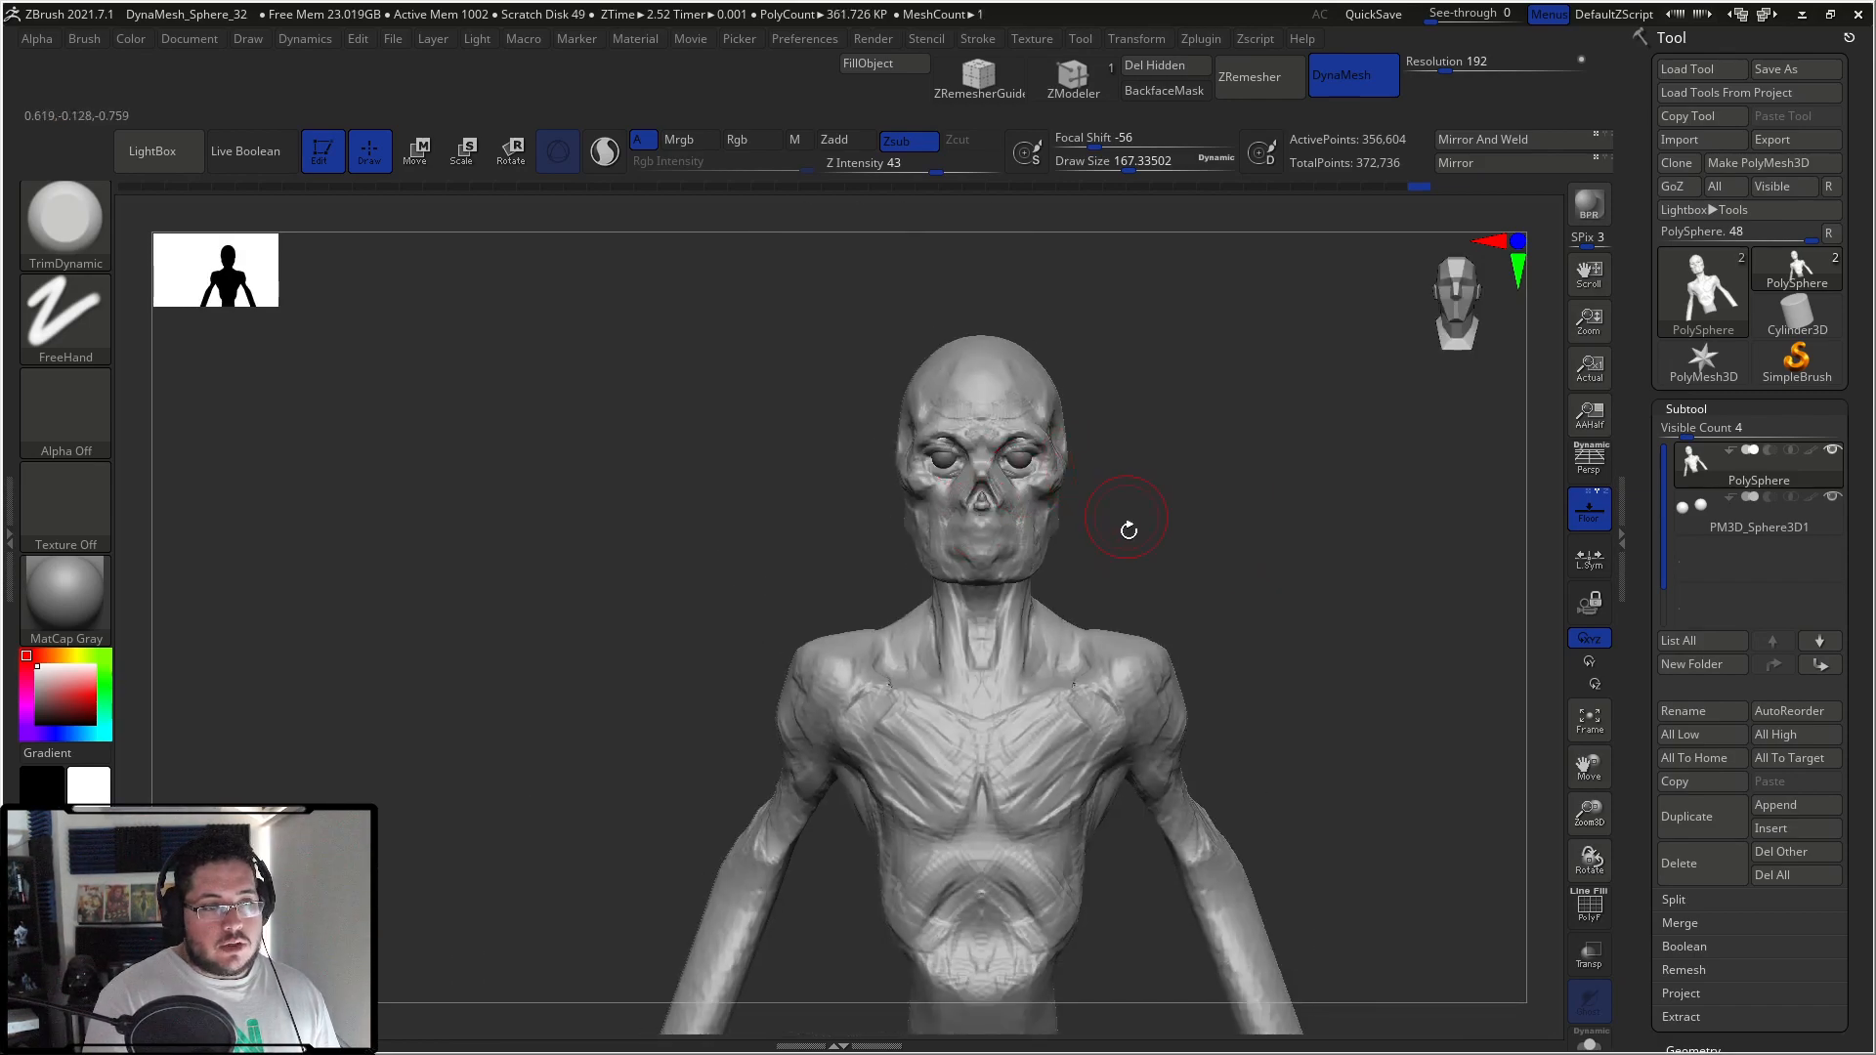
{"action": "left_click_drag", "start_coordinate": [1182, 579], "coordinate": [1093, 522]}
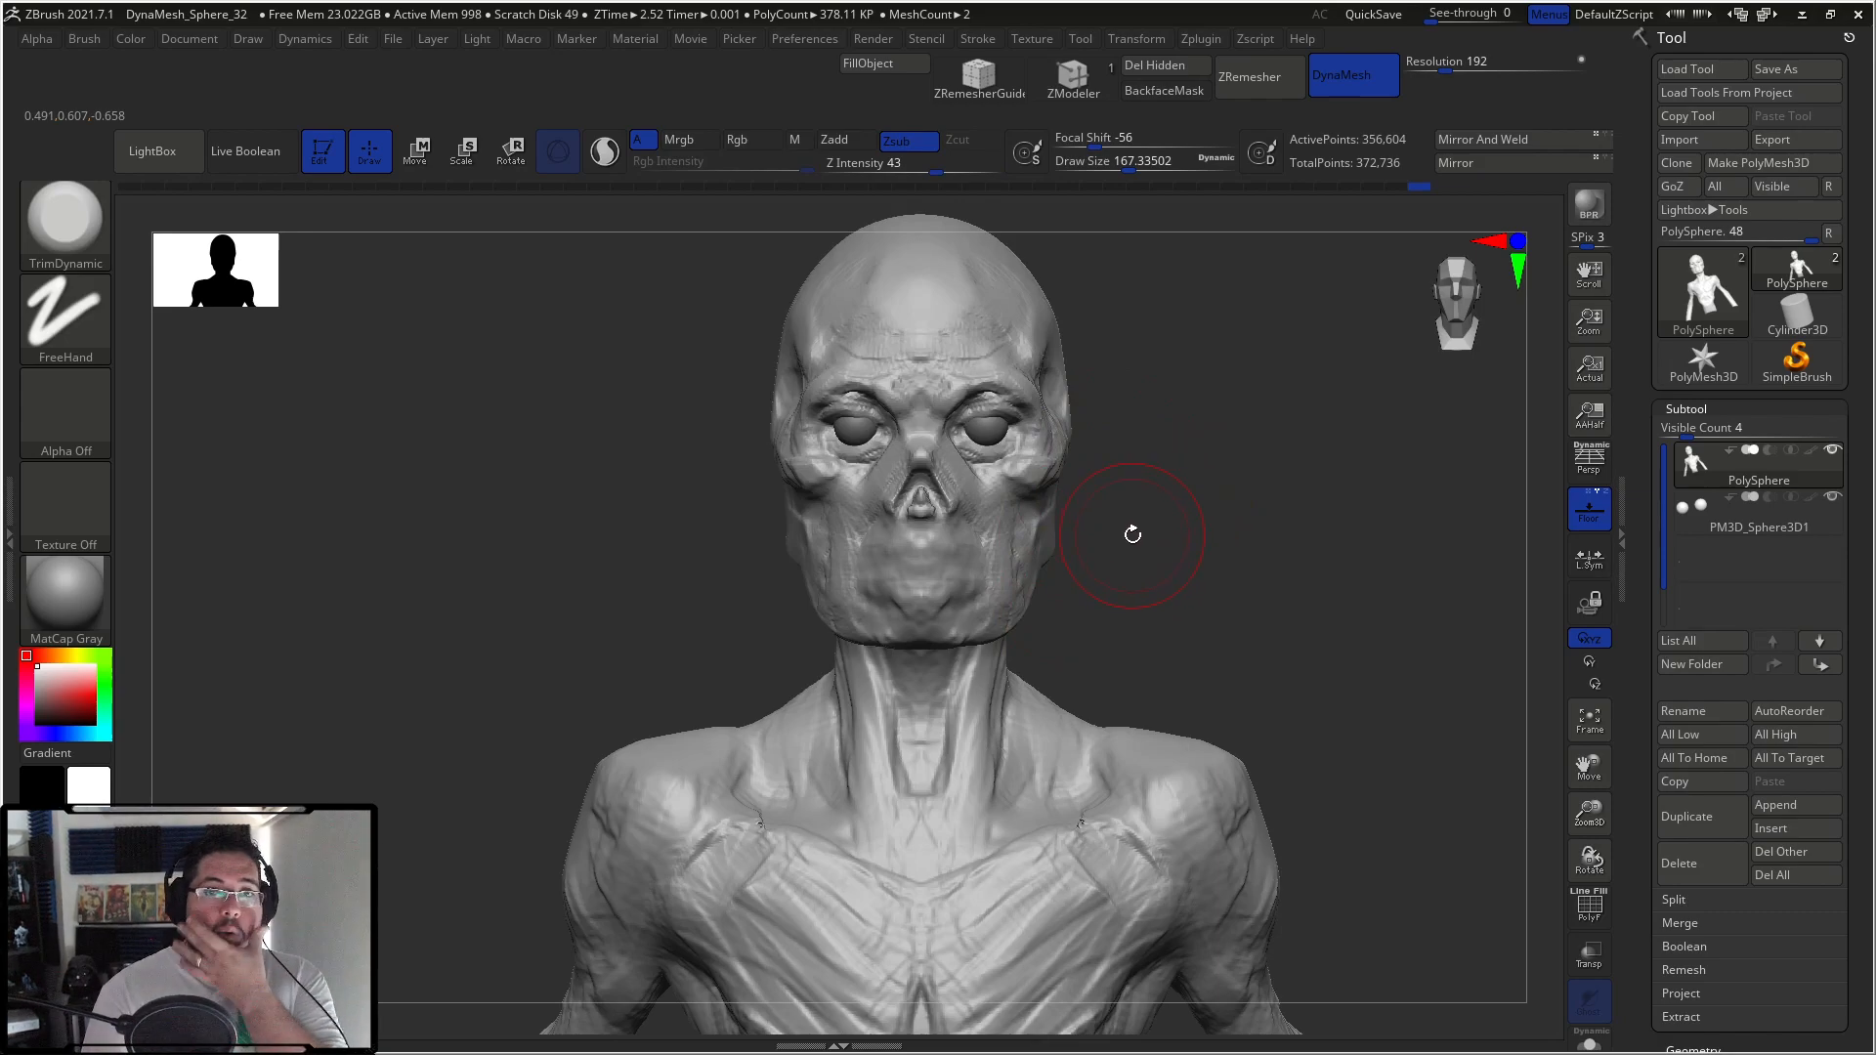
Step: Mask the whole body except the lower face and jaw
{"action": "mouse_move", "coordinate": [1165, 578]}
{"action": "left_mouse_down"}
{"action": "mouse_move", "coordinate": [1235, 566]}
{"action": "mouse_move", "coordinate": [1248, 713]}
{"action": "mouse_move", "coordinate": [1014, 491]}
{"action": "mouse_move", "coordinate": [1119, 461]}
{"action": "mouse_move", "coordinate": [1310, 520]}
{"action": "left_mouse_up"}
{"action": "mouse_move", "coordinate": [1340, 590]}
{"action": "left_mouse_down", "text": "shift"}
{"action": "mouse_move", "coordinate": [1244, 478]}
{"action": "mouse_move", "coordinate": [1268, 458]}
{"action": "left_mouse_up", "text": "shift"}
{"action": "left_click", "coordinate": [1268, 569], "text": "ctrl"}
{"action": "left_click_drag", "start_coordinate": [1305, 478], "coordinate": [1171, 412]}
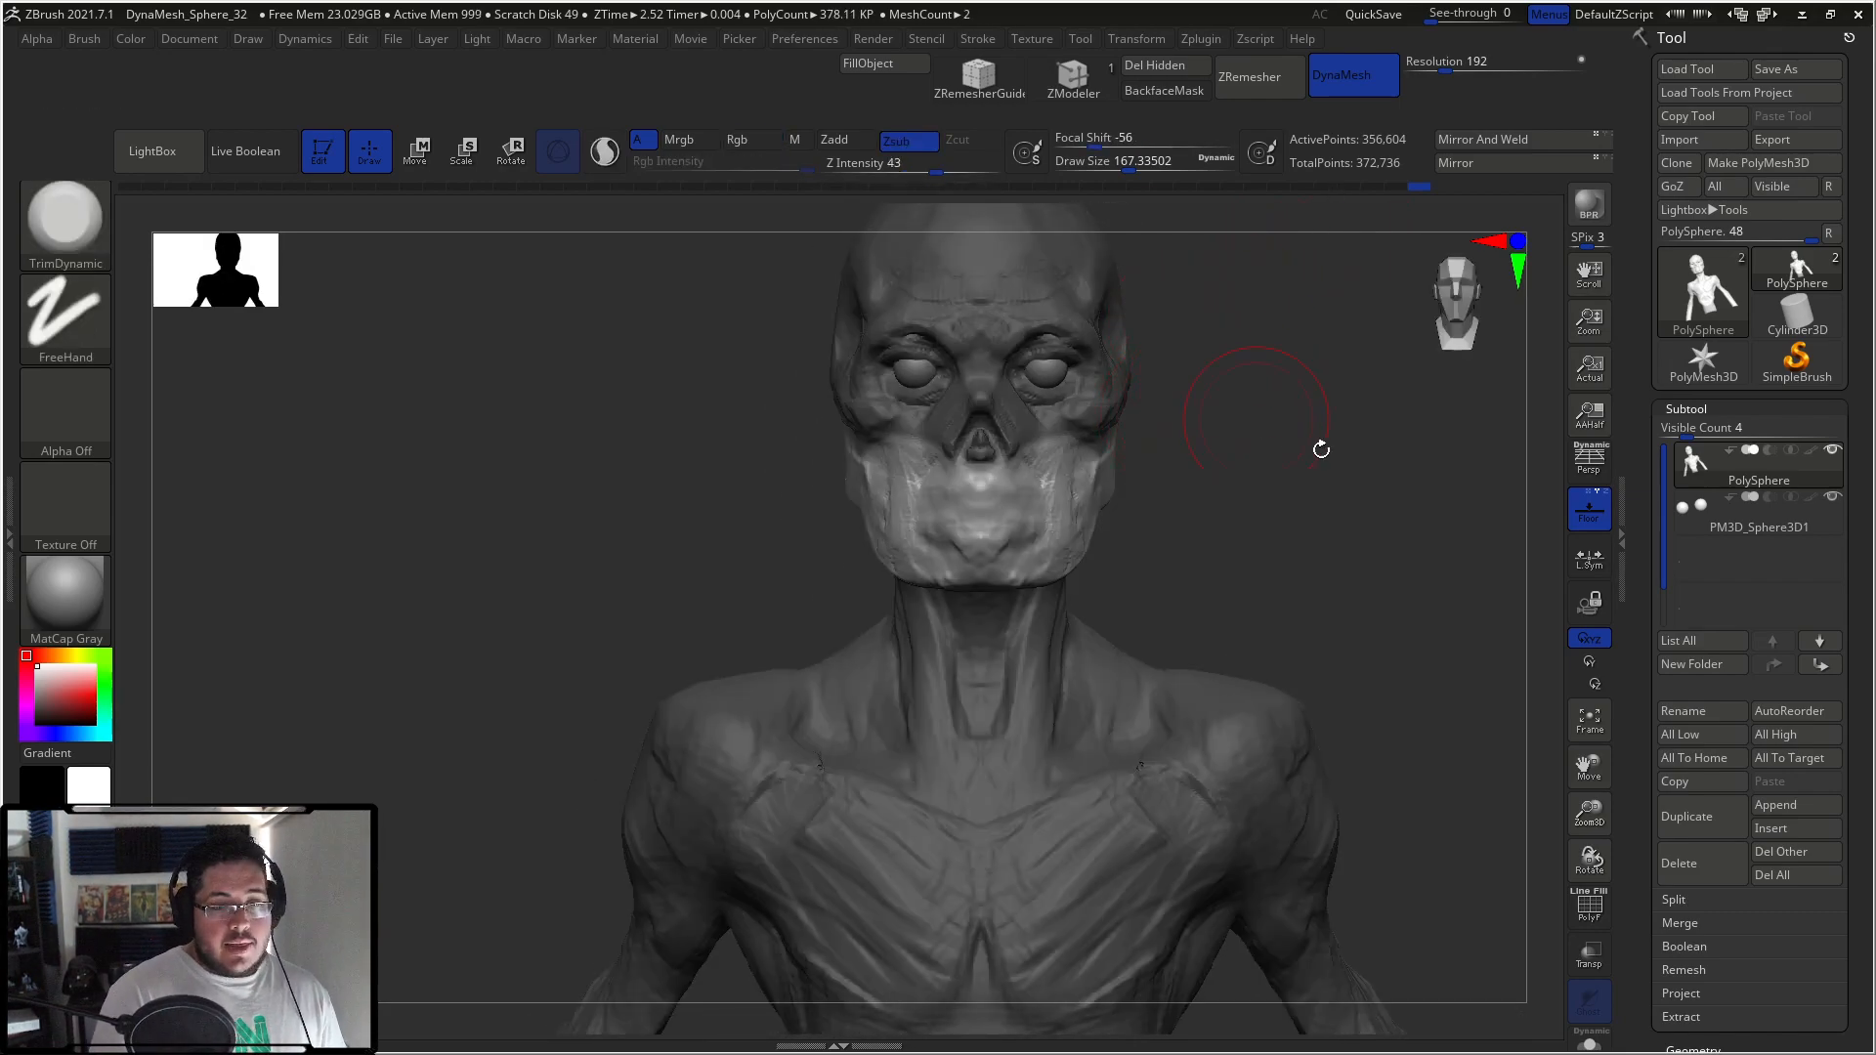
Step: Bring up the transform gizmo and reposition its unlocked pivot at the side of the upper jaw
{"action": "left_click_drag", "start_coordinate": [1372, 561], "coordinate": [1456, 546], "text": "alt"}
{"action": "key", "text": "w"}
{"action": "left_click", "coordinate": [1241, 595]}
{"action": "left_click_drag", "start_coordinate": [1218, 755], "coordinate": [1219, 431], "text": "alt"}
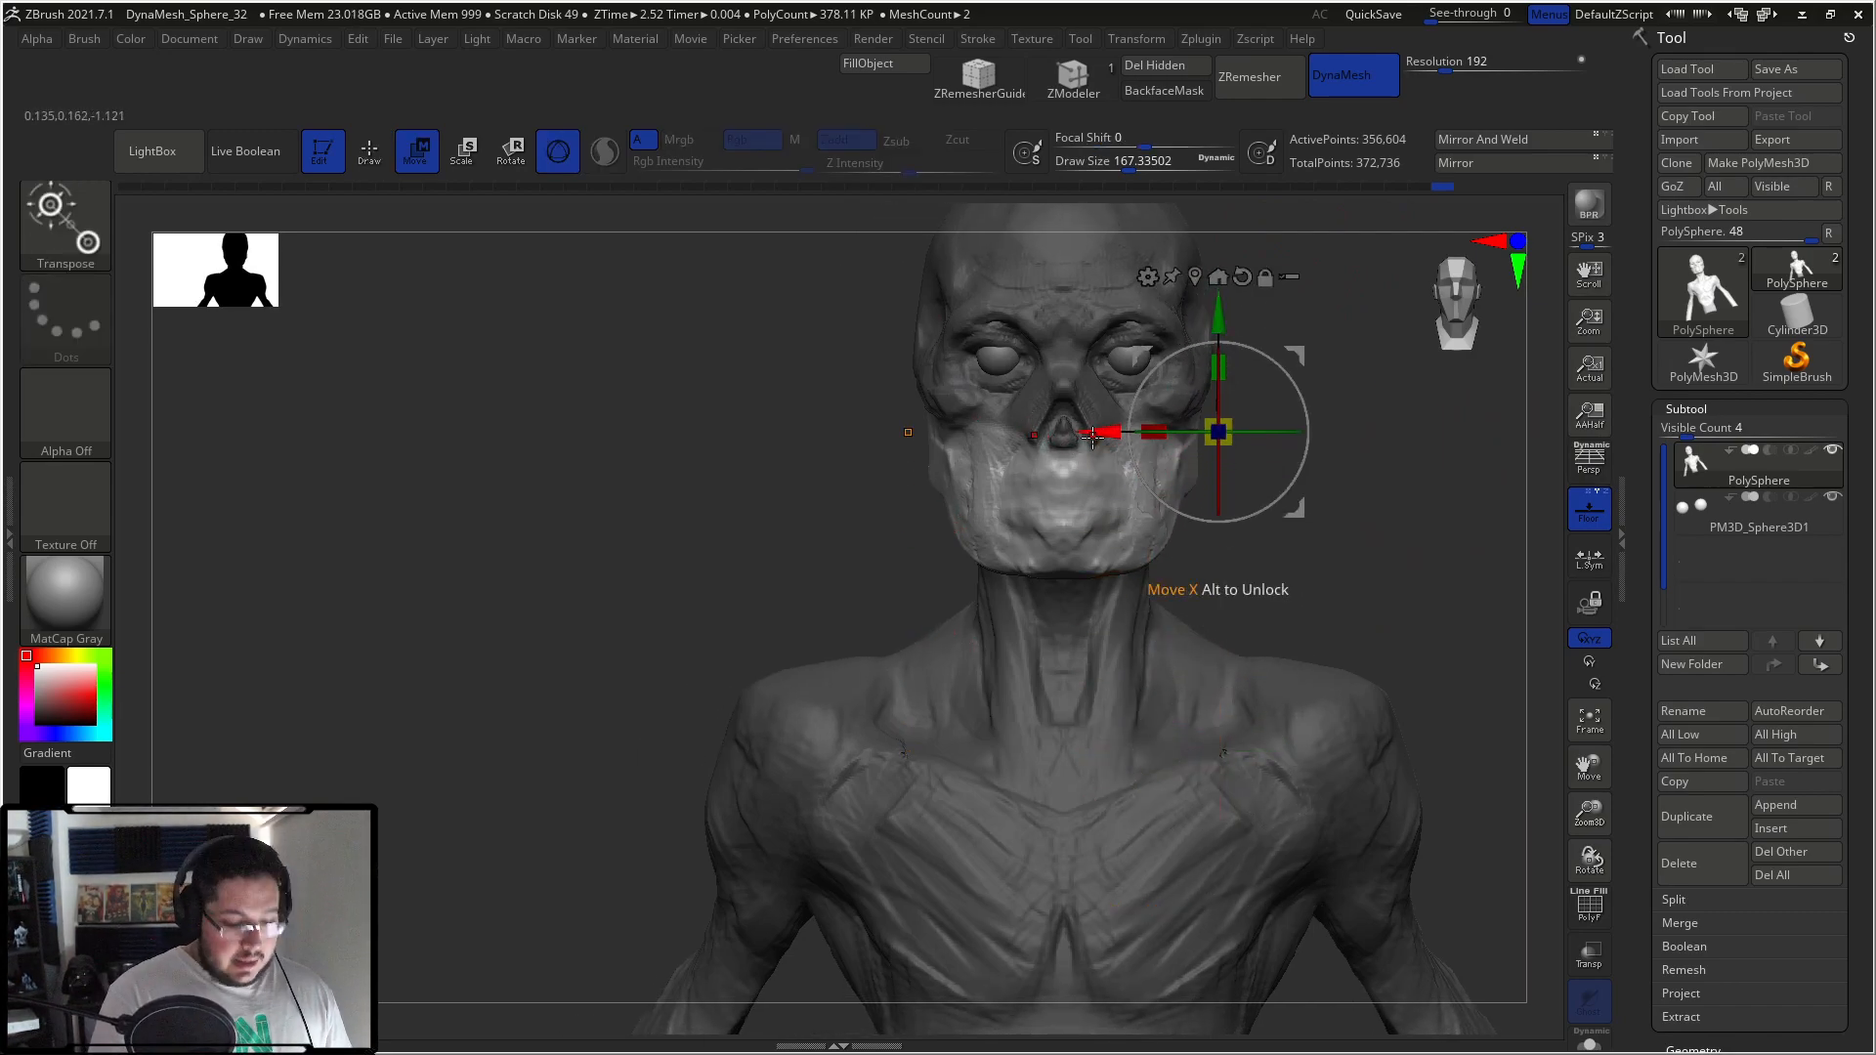
{"action": "left_click_drag", "start_coordinate": [1091, 431], "coordinate": [823, 431], "text": "alt"}
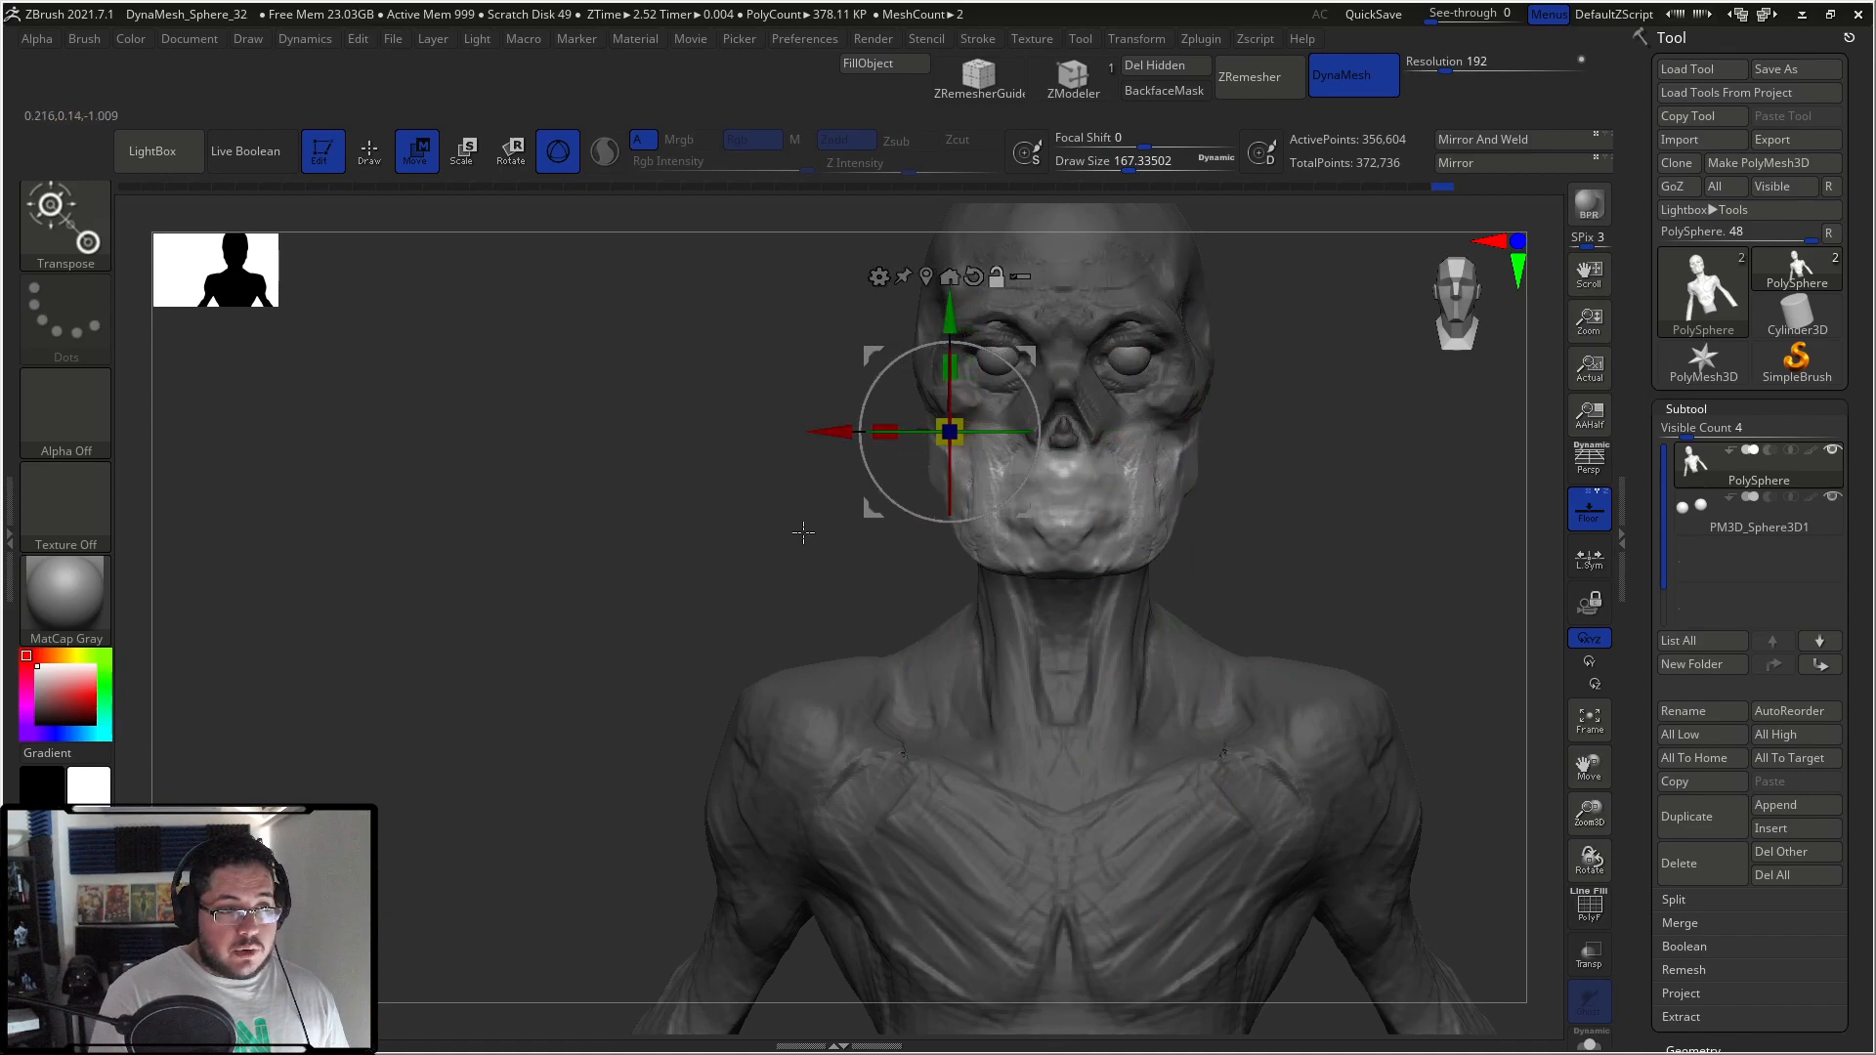
Step: Skew the unmasked jaw crookedly towards one side with the transform gizmo and clear the mask
{"action": "left_click_drag", "start_coordinate": [793, 533], "coordinate": [1020, 354], "text": "shift"}
{"action": "left_click_drag", "start_coordinate": [1015, 431], "coordinate": [1132, 431], "text": "alt"}
{"action": "left_click_drag", "start_coordinate": [1068, 367], "coordinate": [1069, 320], "text": "alt"}
{"action": "left_click_drag", "start_coordinate": [1308, 303], "coordinate": [1198, 214], "text": "shift"}
{"action": "left_click_drag", "start_coordinate": [1126, 311], "coordinate": [1133, 342]}
{"action": "key", "text": "q"}
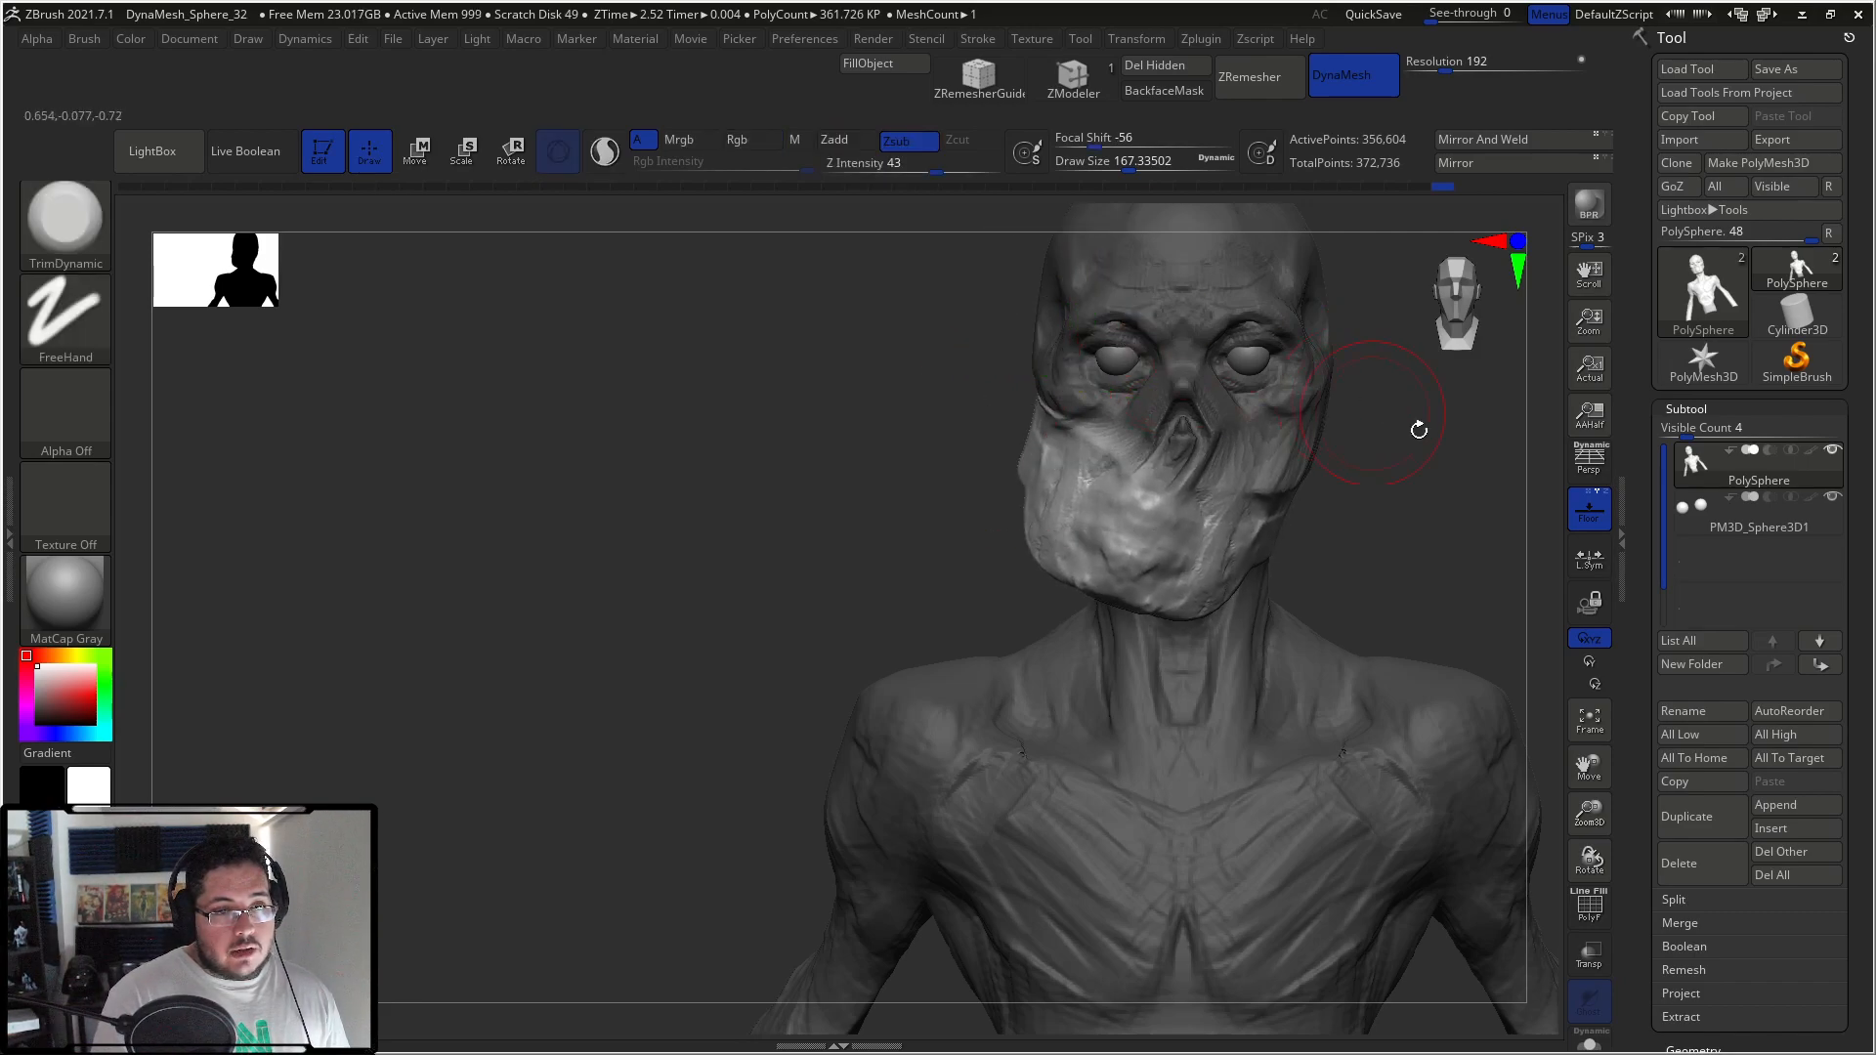
{"action": "left_click_drag", "start_coordinate": [1396, 420], "coordinate": [1449, 401], "text": "ctrl"}
Step: Carve the mouth opening below the nose with ClayBuildup at a draw size of about 62 and remesh the body with DynaMesh
{"action": "key", "text": "b"}
{"action": "key", "text": "Escape"}
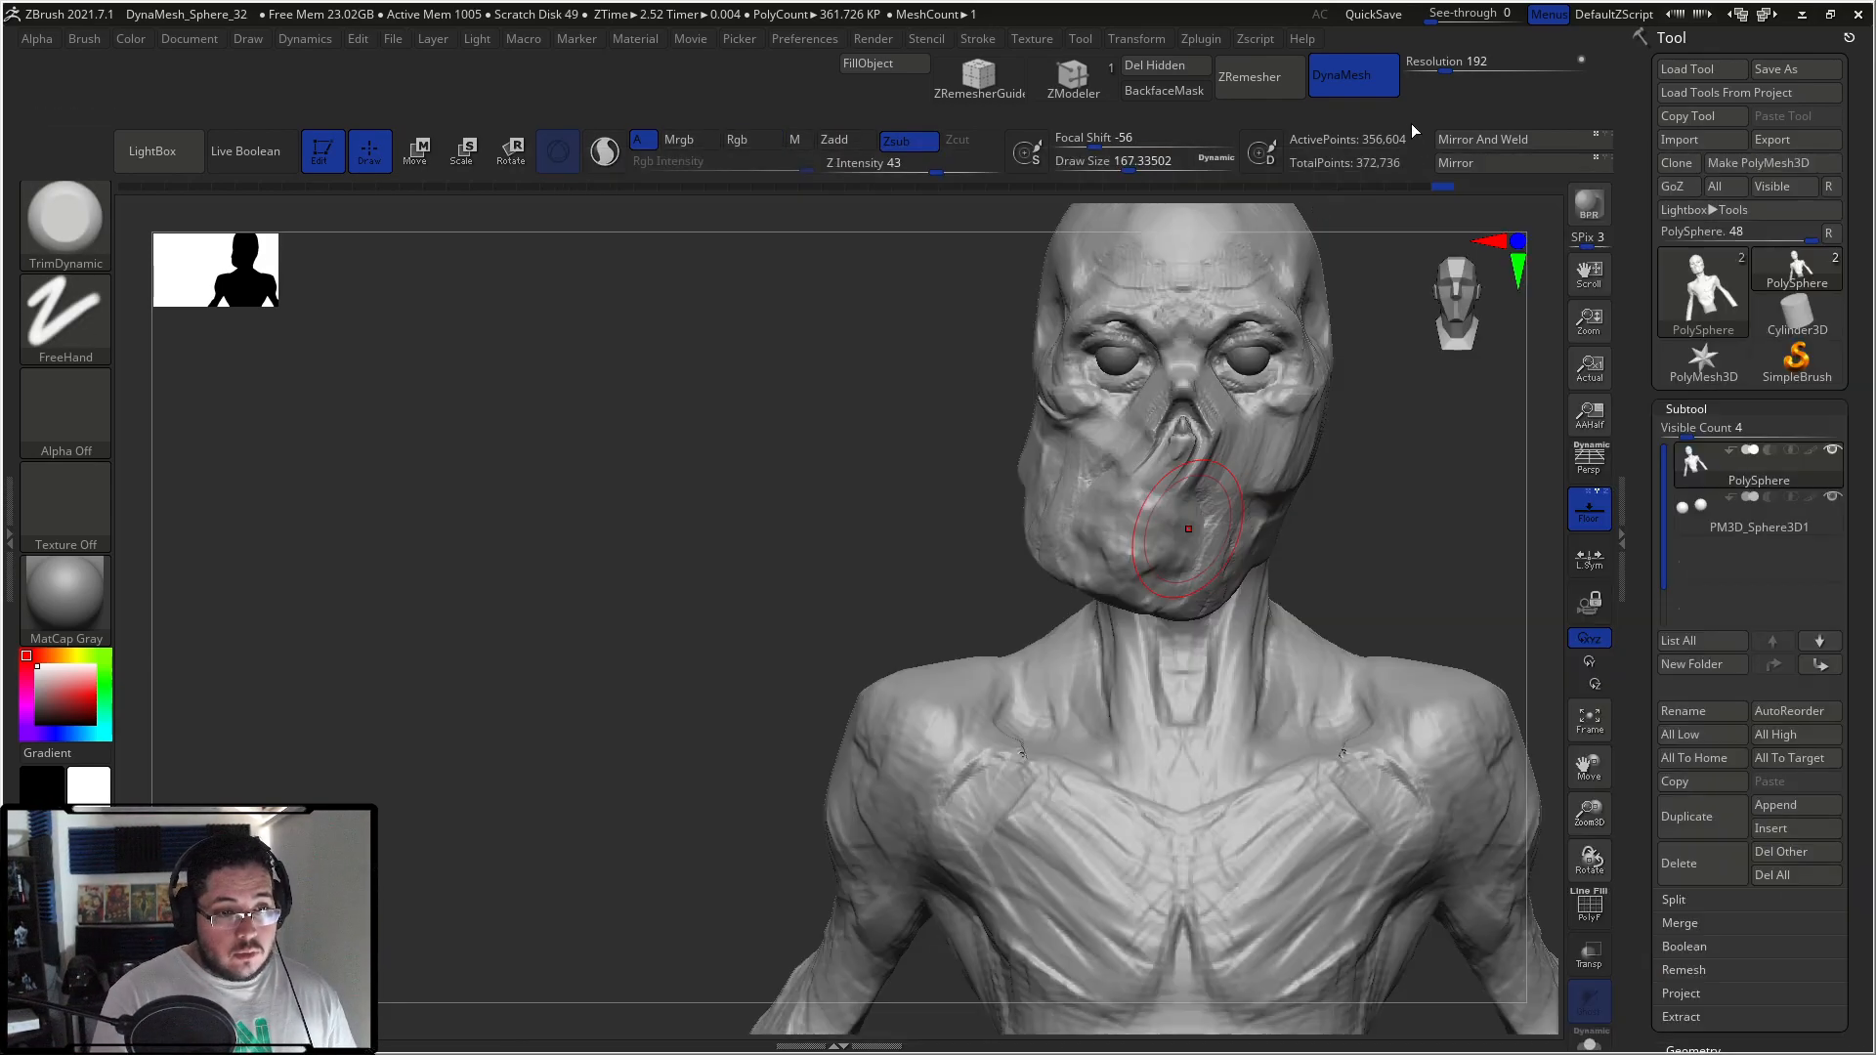
{"action": "key", "text": "b"}
{"action": "key", "text": "c"}
{"action": "key", "text": "b"}
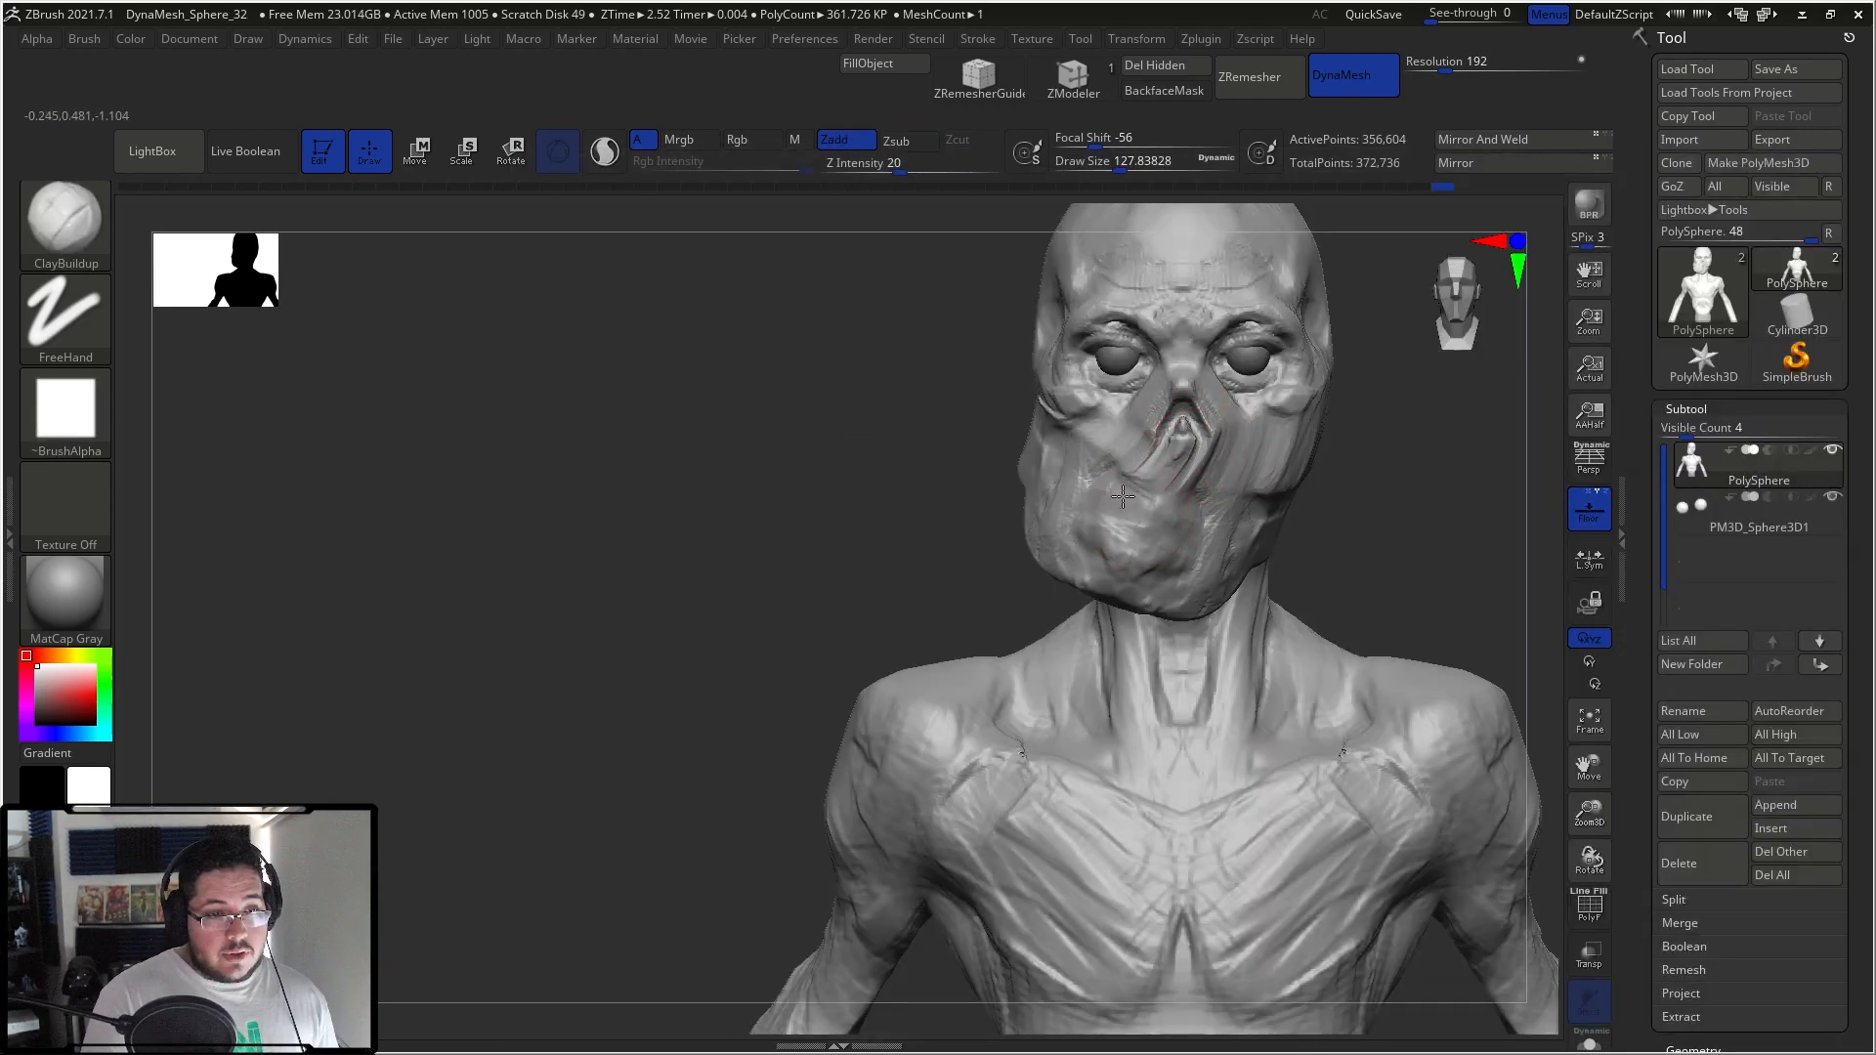
{"action": "key", "text": "space"}
{"action": "left_click_drag", "start_coordinate": [1110, 456], "coordinate": [1125, 467]}
{"action": "key", "text": "space"}
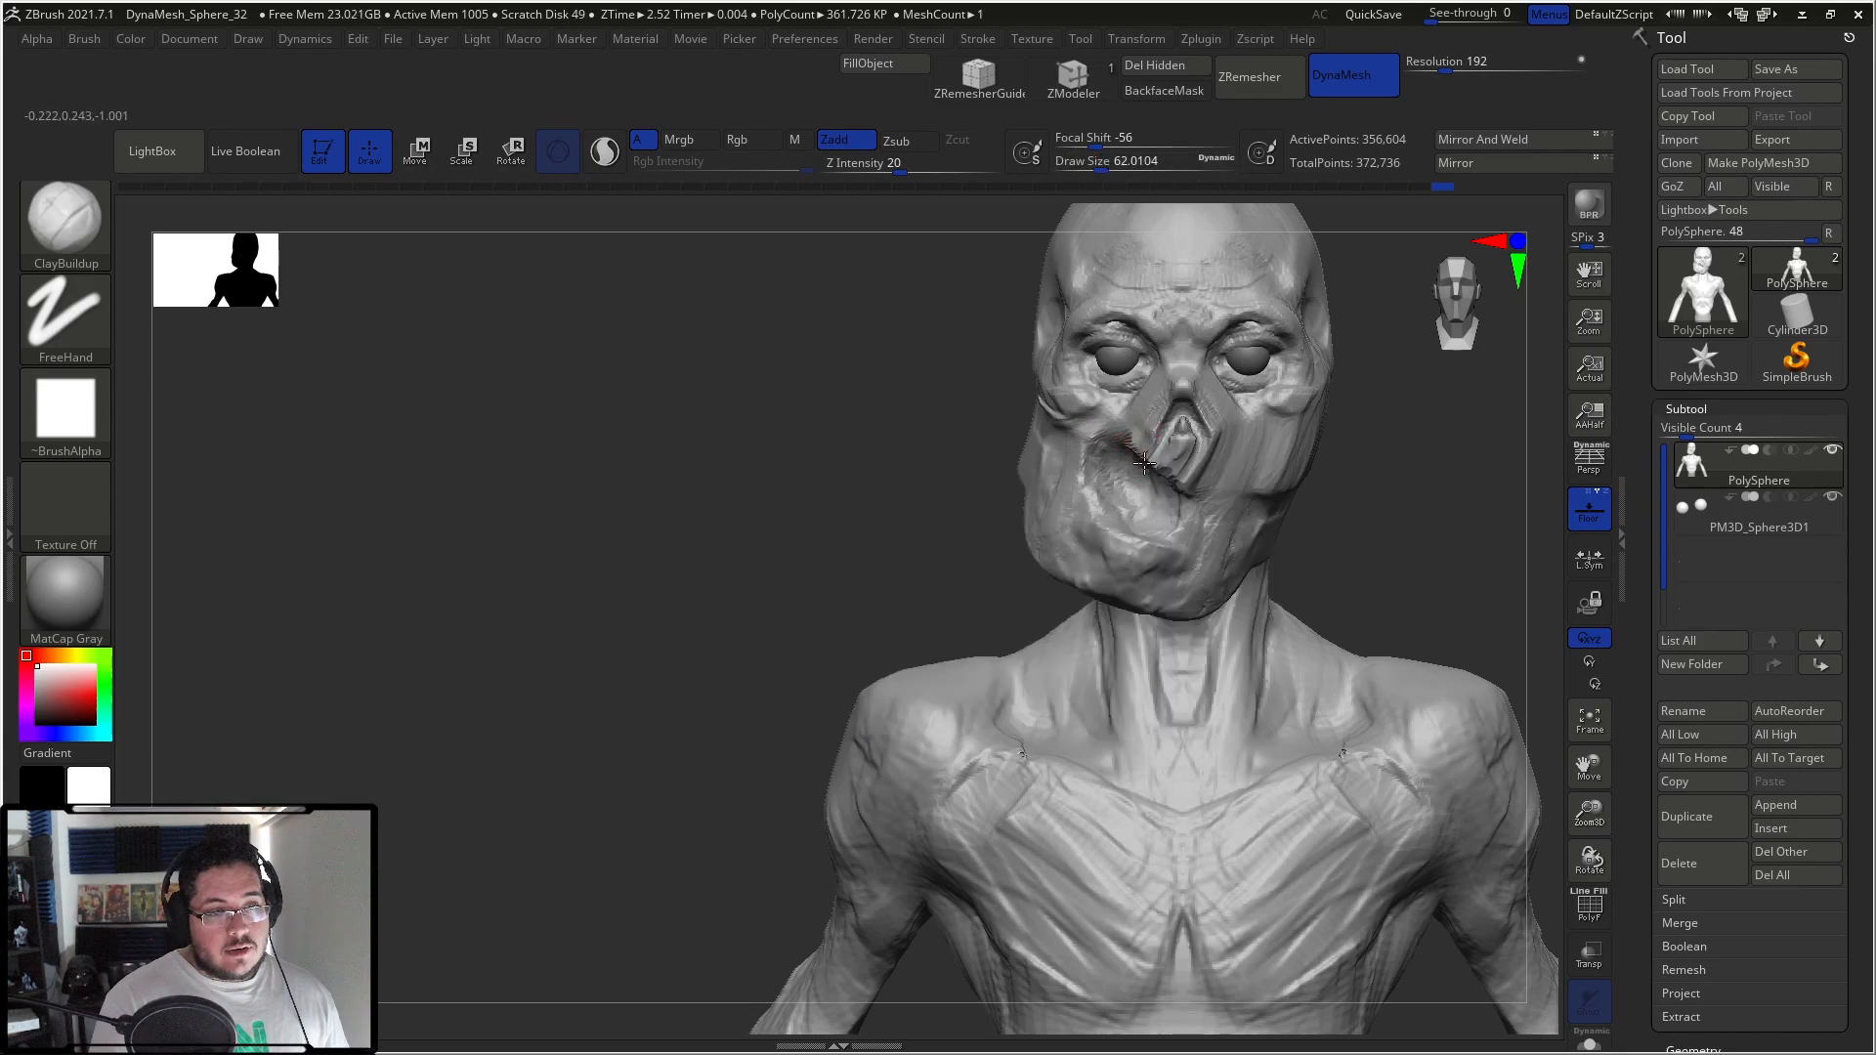
{"action": "left_click_drag", "start_coordinate": [1378, 427], "coordinate": [1408, 460], "text": "ctrl"}
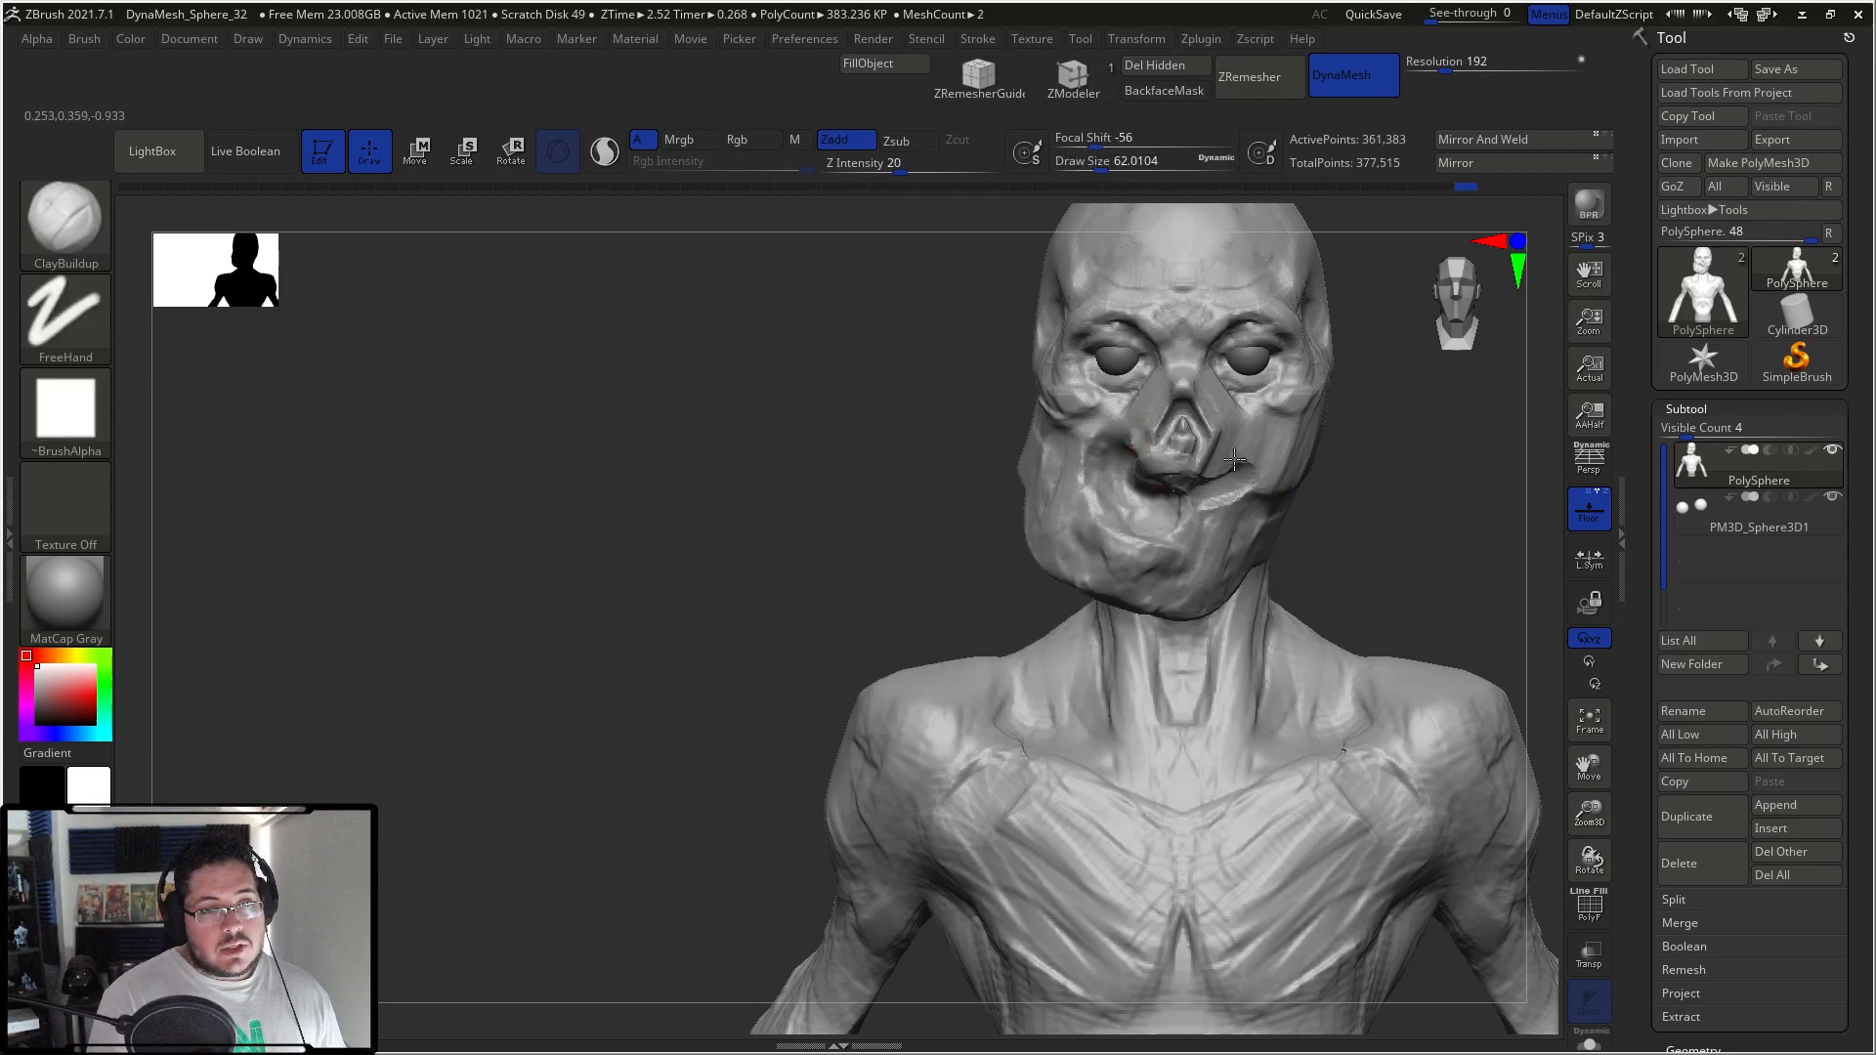
Step: Deepen the mouth, hollow the cheeks and build up the jaw hinge with ClayBuildup at a draw size of about 104
{"action": "key", "text": "space"}
{"action": "left_click_drag", "start_coordinate": [1241, 461], "coordinate": [1267, 462]}
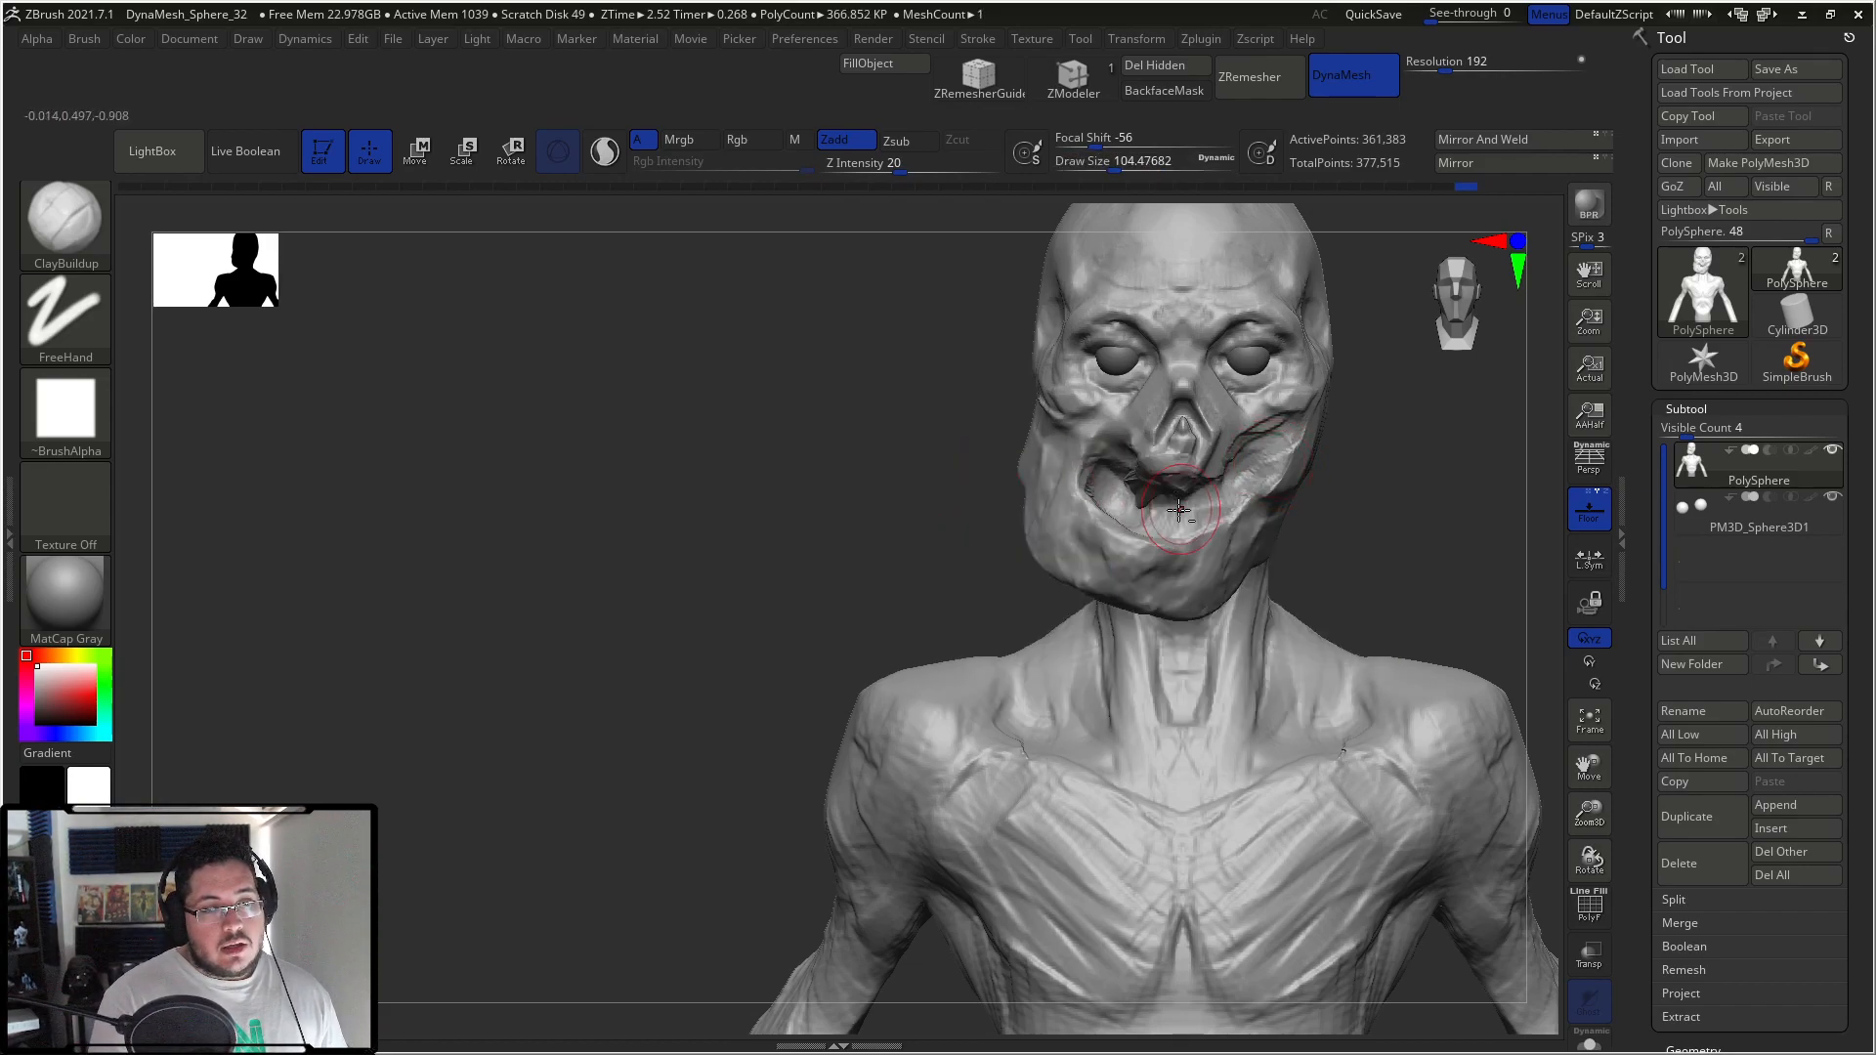
{"action": "right_click_drag", "start_coordinate": [1208, 501], "coordinate": [1257, 410]}
{"action": "mouse_move", "coordinate": [1319, 420]}
{"action": "left_mouse_down"}
{"action": "mouse_move", "coordinate": [1334, 449]}
{"action": "mouse_move", "coordinate": [1290, 439]}
{"action": "mouse_move", "coordinate": [1315, 411]}
{"action": "mouse_move", "coordinate": [1303, 444]}
{"action": "left_mouse_up"}
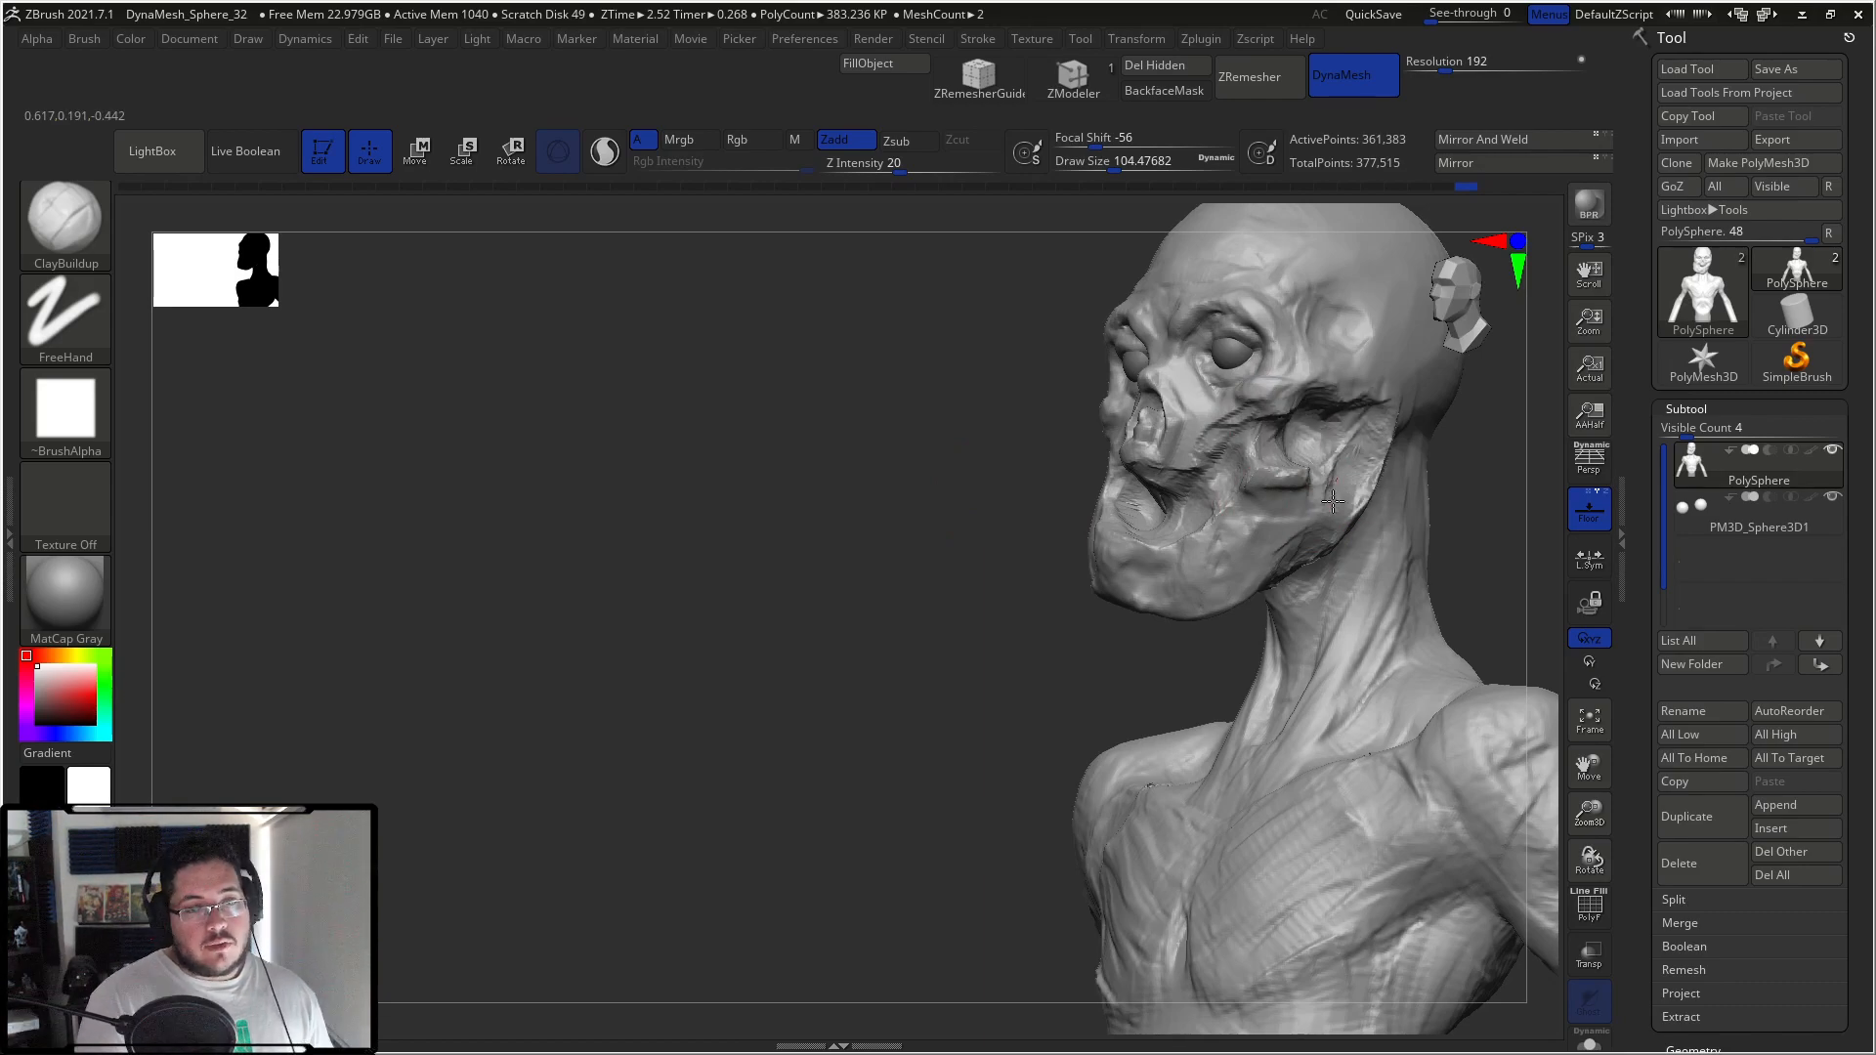
{"action": "right_click_drag", "start_coordinate": [1478, 436], "coordinate": [1408, 484]}
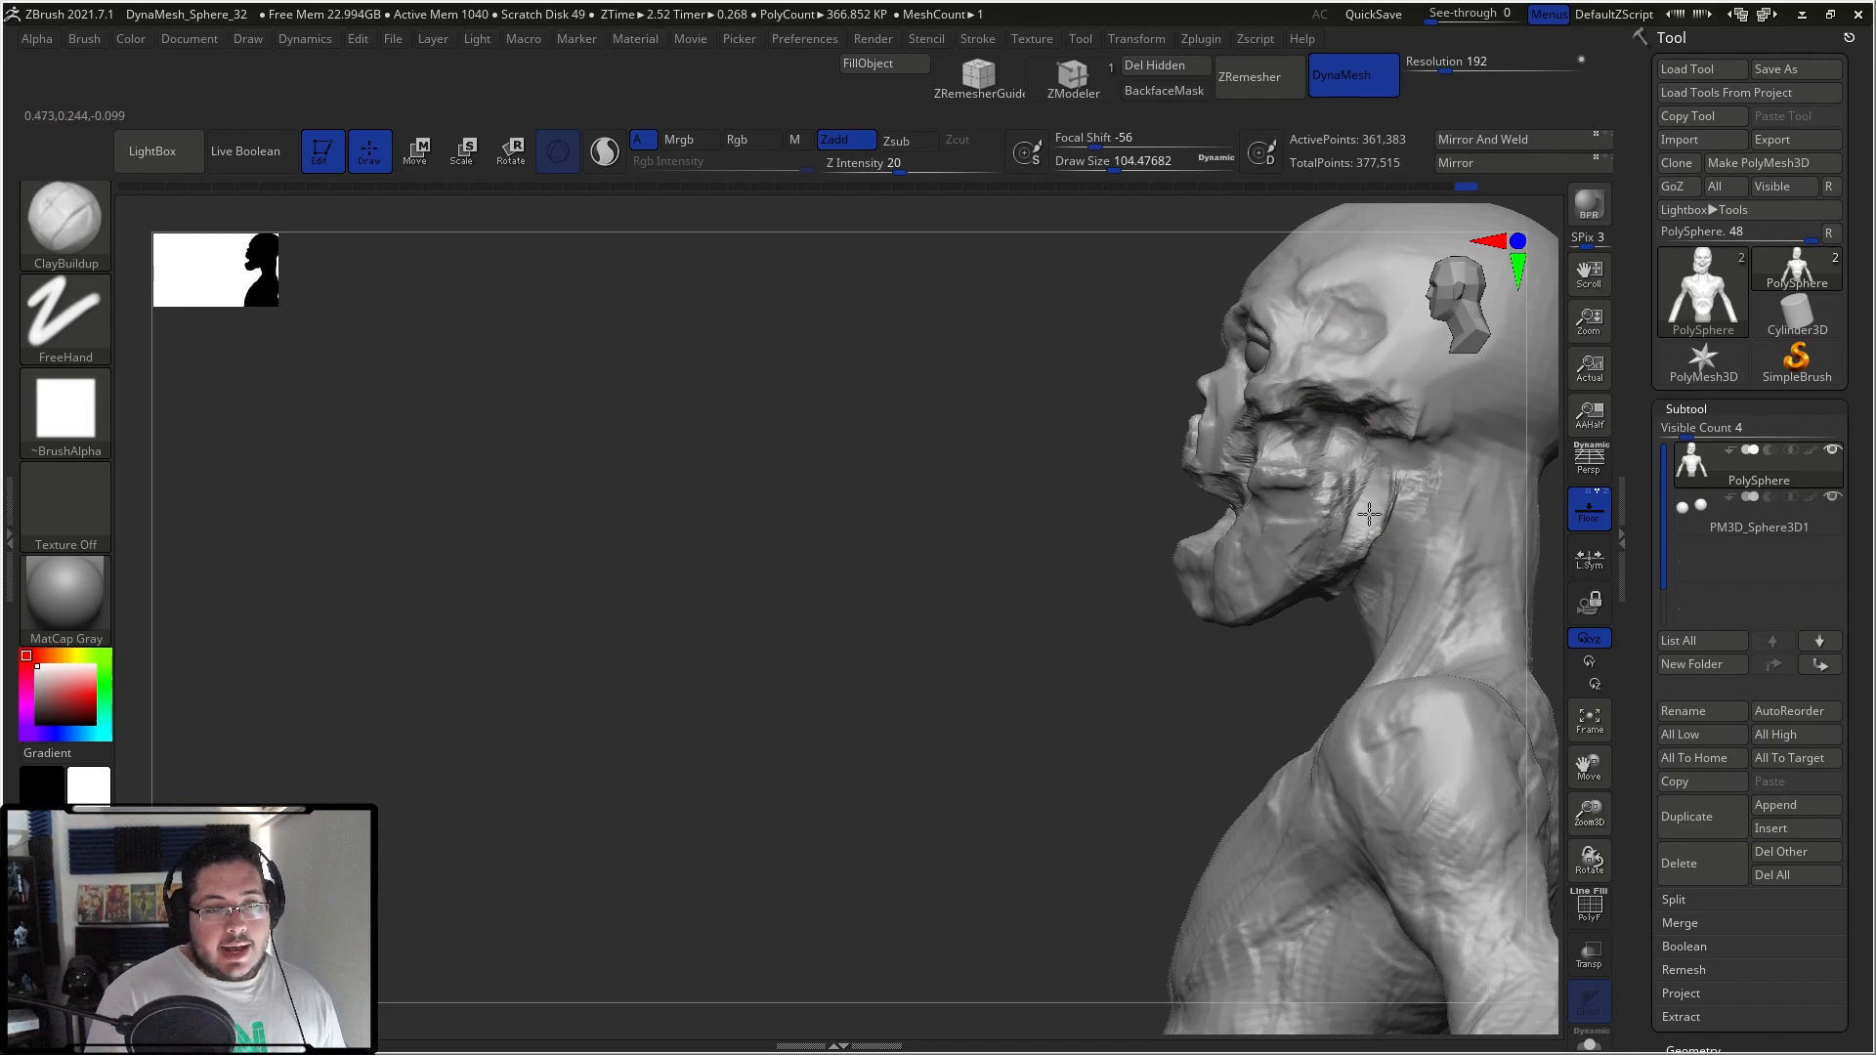
{"action": "mouse_move", "coordinate": [1186, 657]}
{"action": "right_mouse_down"}
{"action": "mouse_move", "coordinate": [1495, 489]}
{"action": "mouse_move", "coordinate": [1271, 527]}
{"action": "right_mouse_up"}
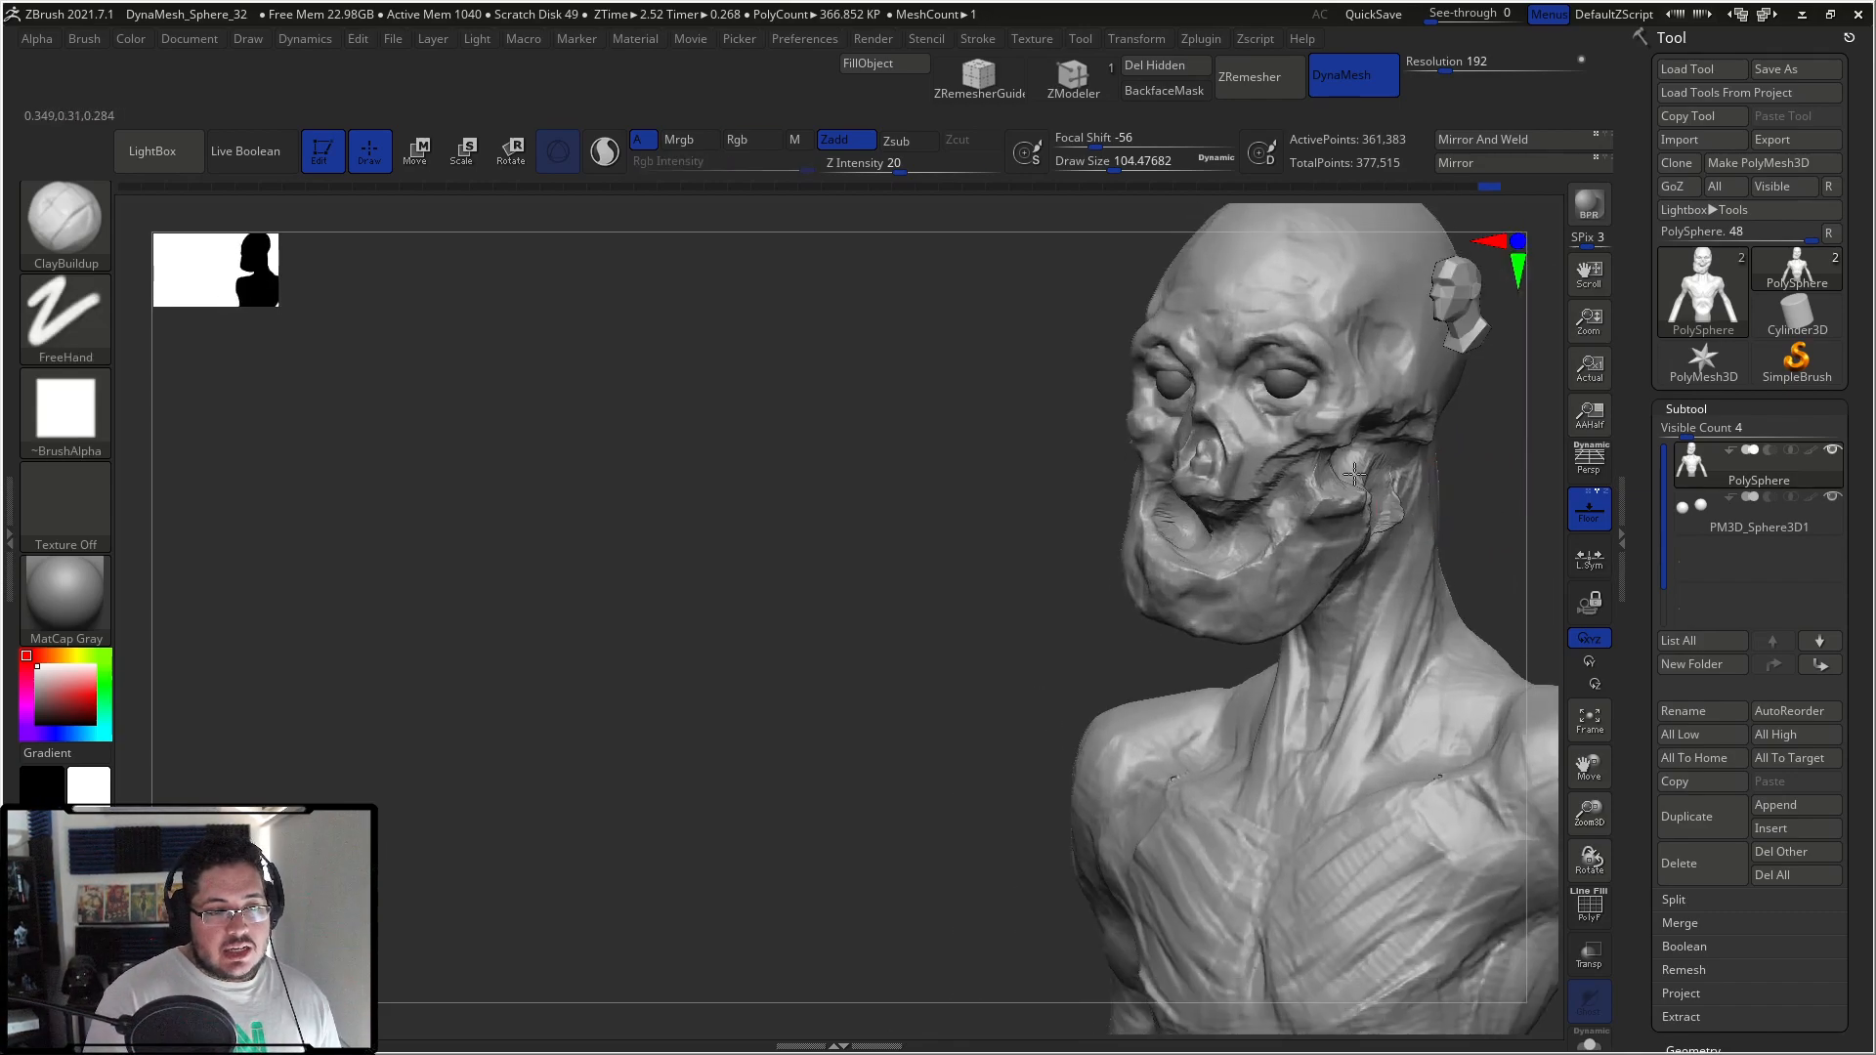
Step: Refine the mouth interior and upper jaw edge with ClayBuildup at a draw size of about 54
{"action": "right_click_drag", "start_coordinate": [1040, 622], "coordinate": [1261, 615]}
{"action": "key", "text": "space"}
{"action": "left_click_drag", "start_coordinate": [1219, 499], "coordinate": [1201, 498]}
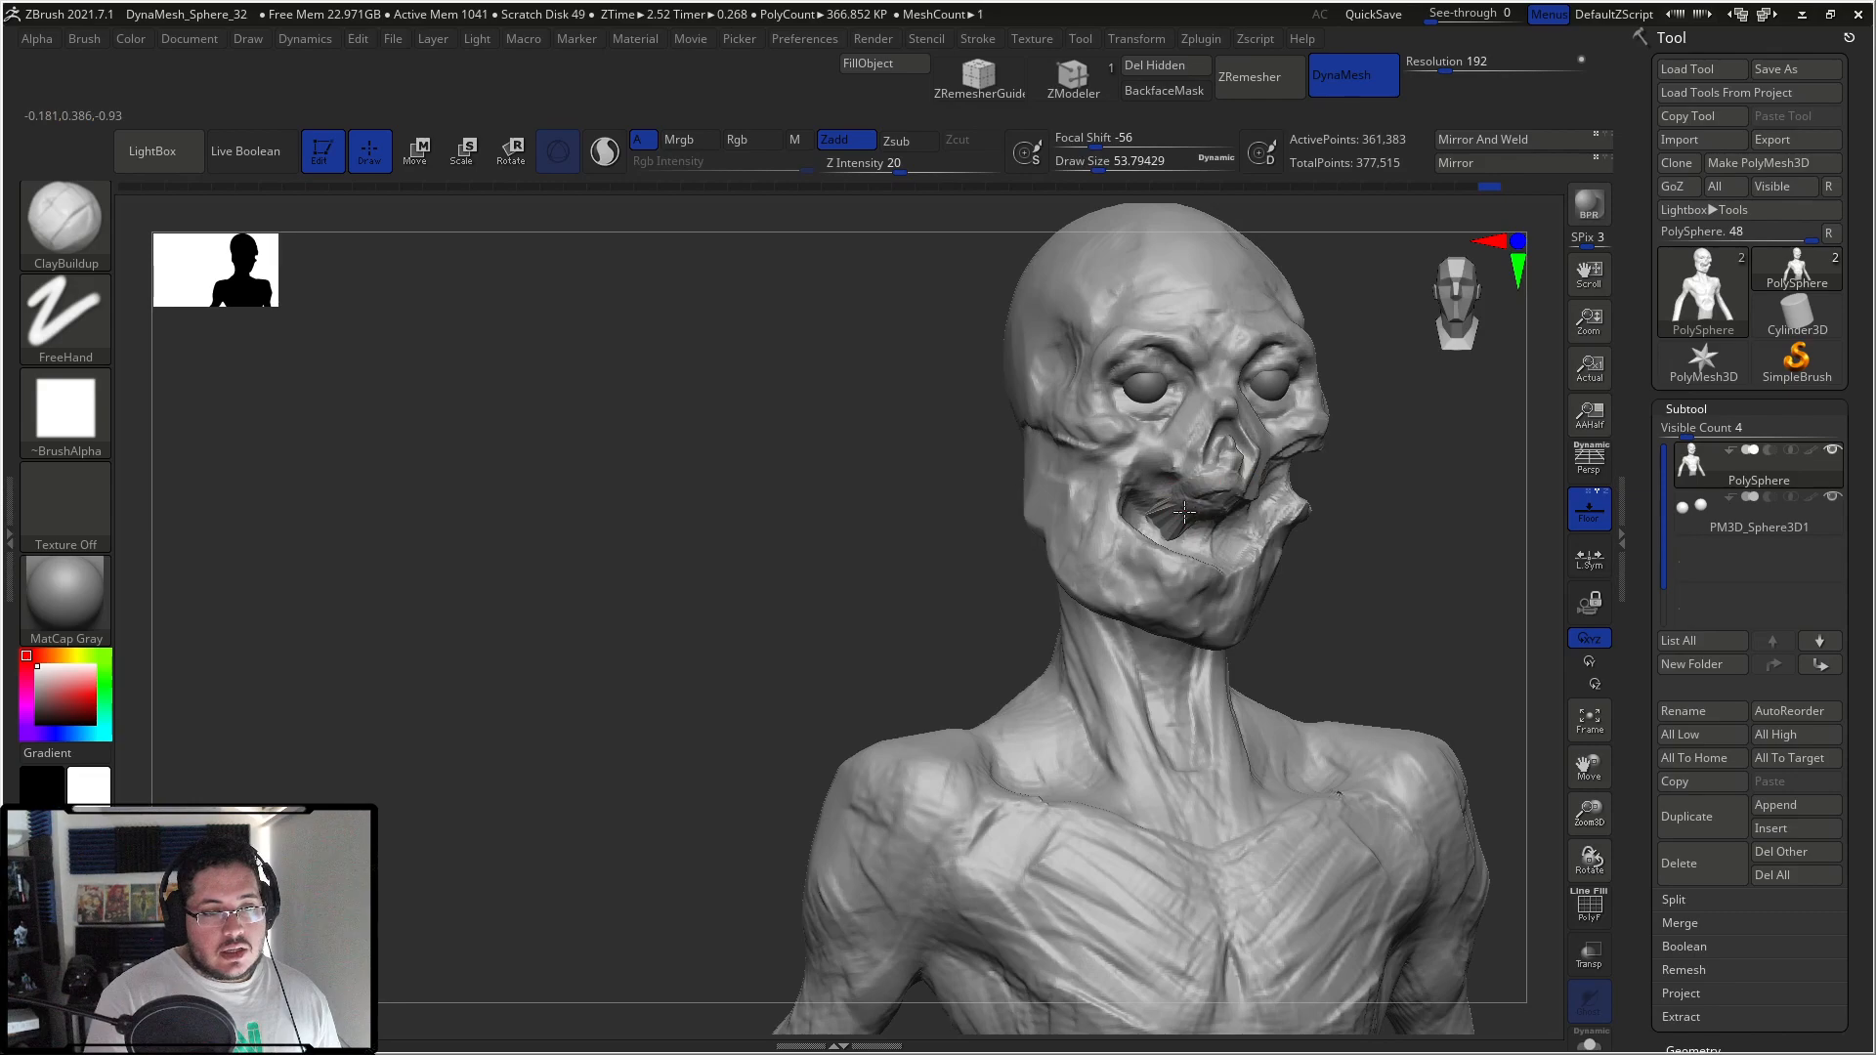
{"action": "mouse_move", "coordinate": [1387, 431]}
{"action": "right_mouse_down"}
{"action": "mouse_move", "coordinate": [1210, 509]}
{"action": "mouse_move", "coordinate": [1153, 508]}
{"action": "mouse_move", "coordinate": [1228, 528]}
{"action": "right_mouse_up"}
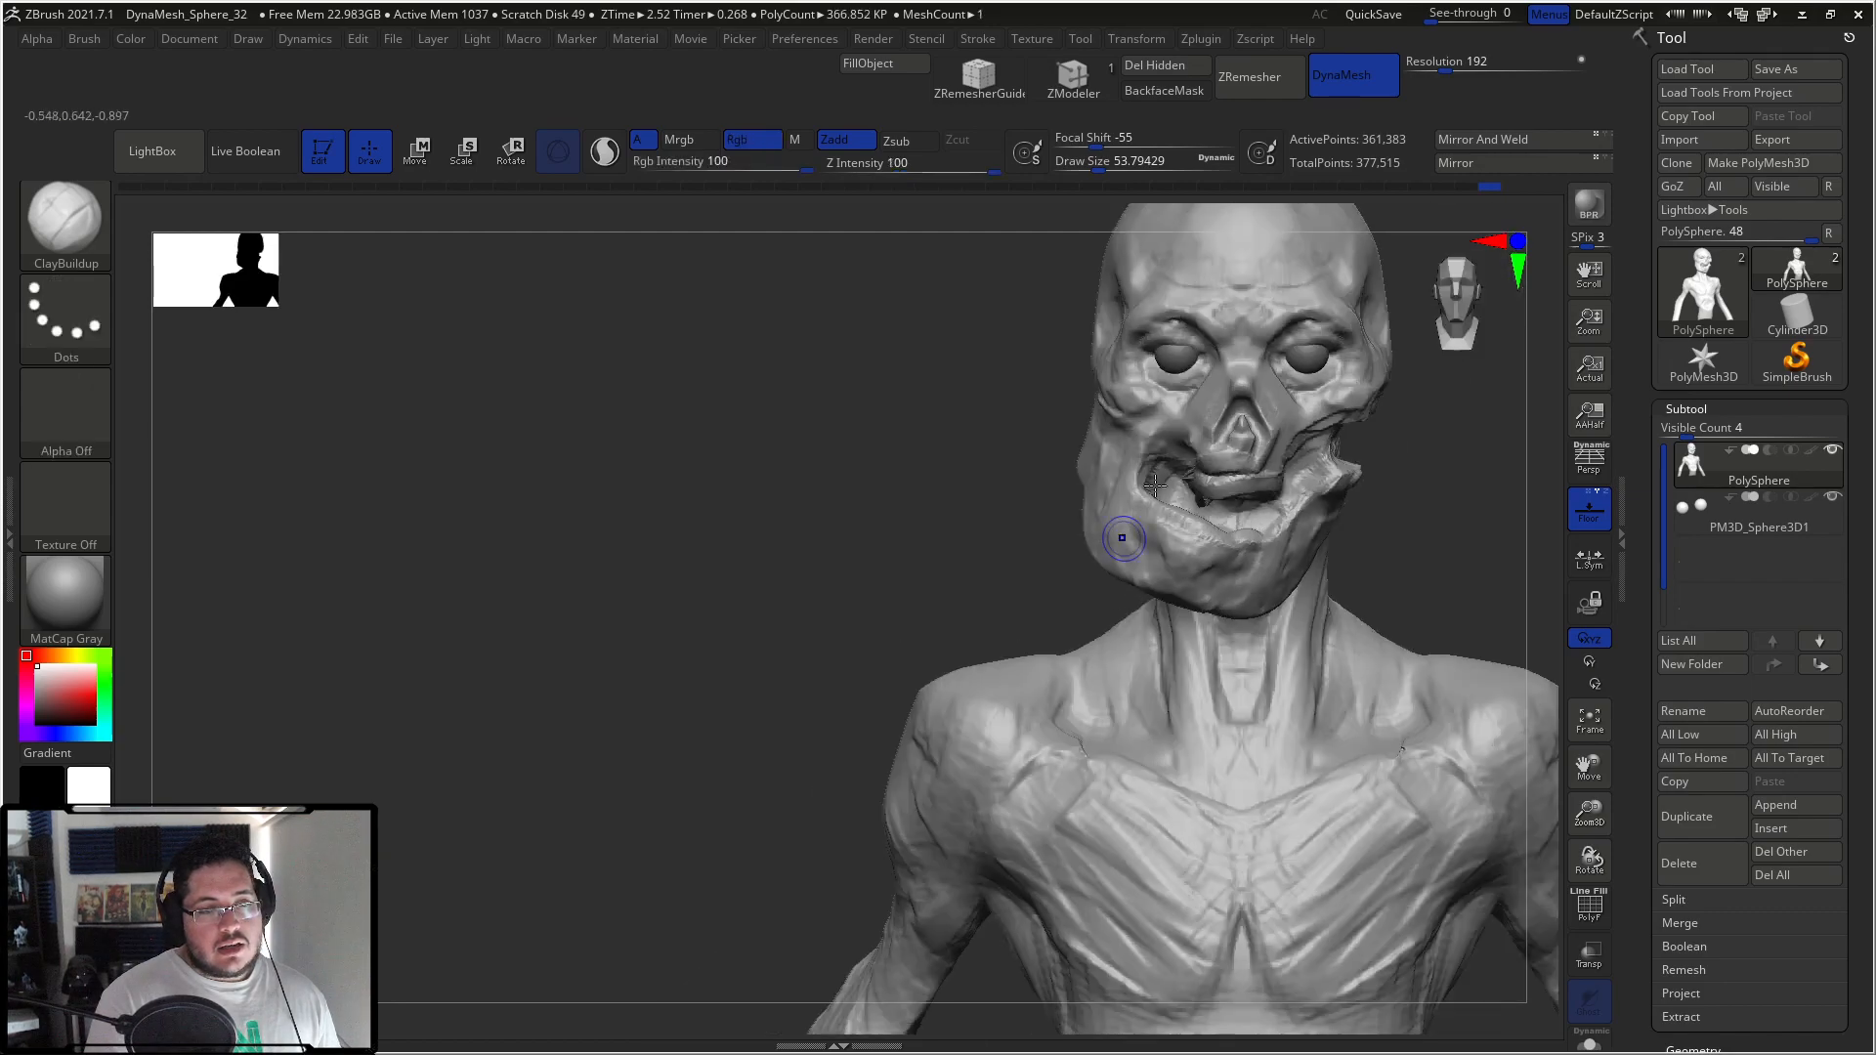
Step: Reshape the crooked jaw and mouth corners with the Move brush
{"action": "key", "text": "b"}
{"action": "key", "text": "m"}
{"action": "key", "text": "v"}
{"action": "key", "text": "space"}
{"action": "left_click_drag", "start_coordinate": [1232, 525], "coordinate": [1246, 525]}
{"action": "key", "text": "space"}
{"action": "left_click_drag", "start_coordinate": [1087, 528], "coordinate": [1105, 525]}
{"action": "mouse_move", "coordinate": [1236, 574]}
{"action": "left_mouse_down"}
{"action": "mouse_move", "coordinate": [1129, 512]}
{"action": "mouse_move", "coordinate": [1157, 512]}
{"action": "left_mouse_up"}
Step: Sculpt the jaw hinge and underside with ClayBuildup at draw sizes of about 97 and 62, and remesh the body with DynaMesh
{"action": "key", "text": "b"}
{"action": "key", "text": "c"}
{"action": "key", "text": "b"}
{"action": "key", "text": "space"}
{"action": "mouse_move", "coordinate": [1147, 459]}
{"action": "left_mouse_down"}
{"action": "mouse_move", "coordinate": [1166, 452]}
{"action": "mouse_move", "coordinate": [1114, 425]}
{"action": "left_mouse_up"}
{"action": "left_click_drag", "start_coordinate": [996, 442], "coordinate": [1134, 411]}
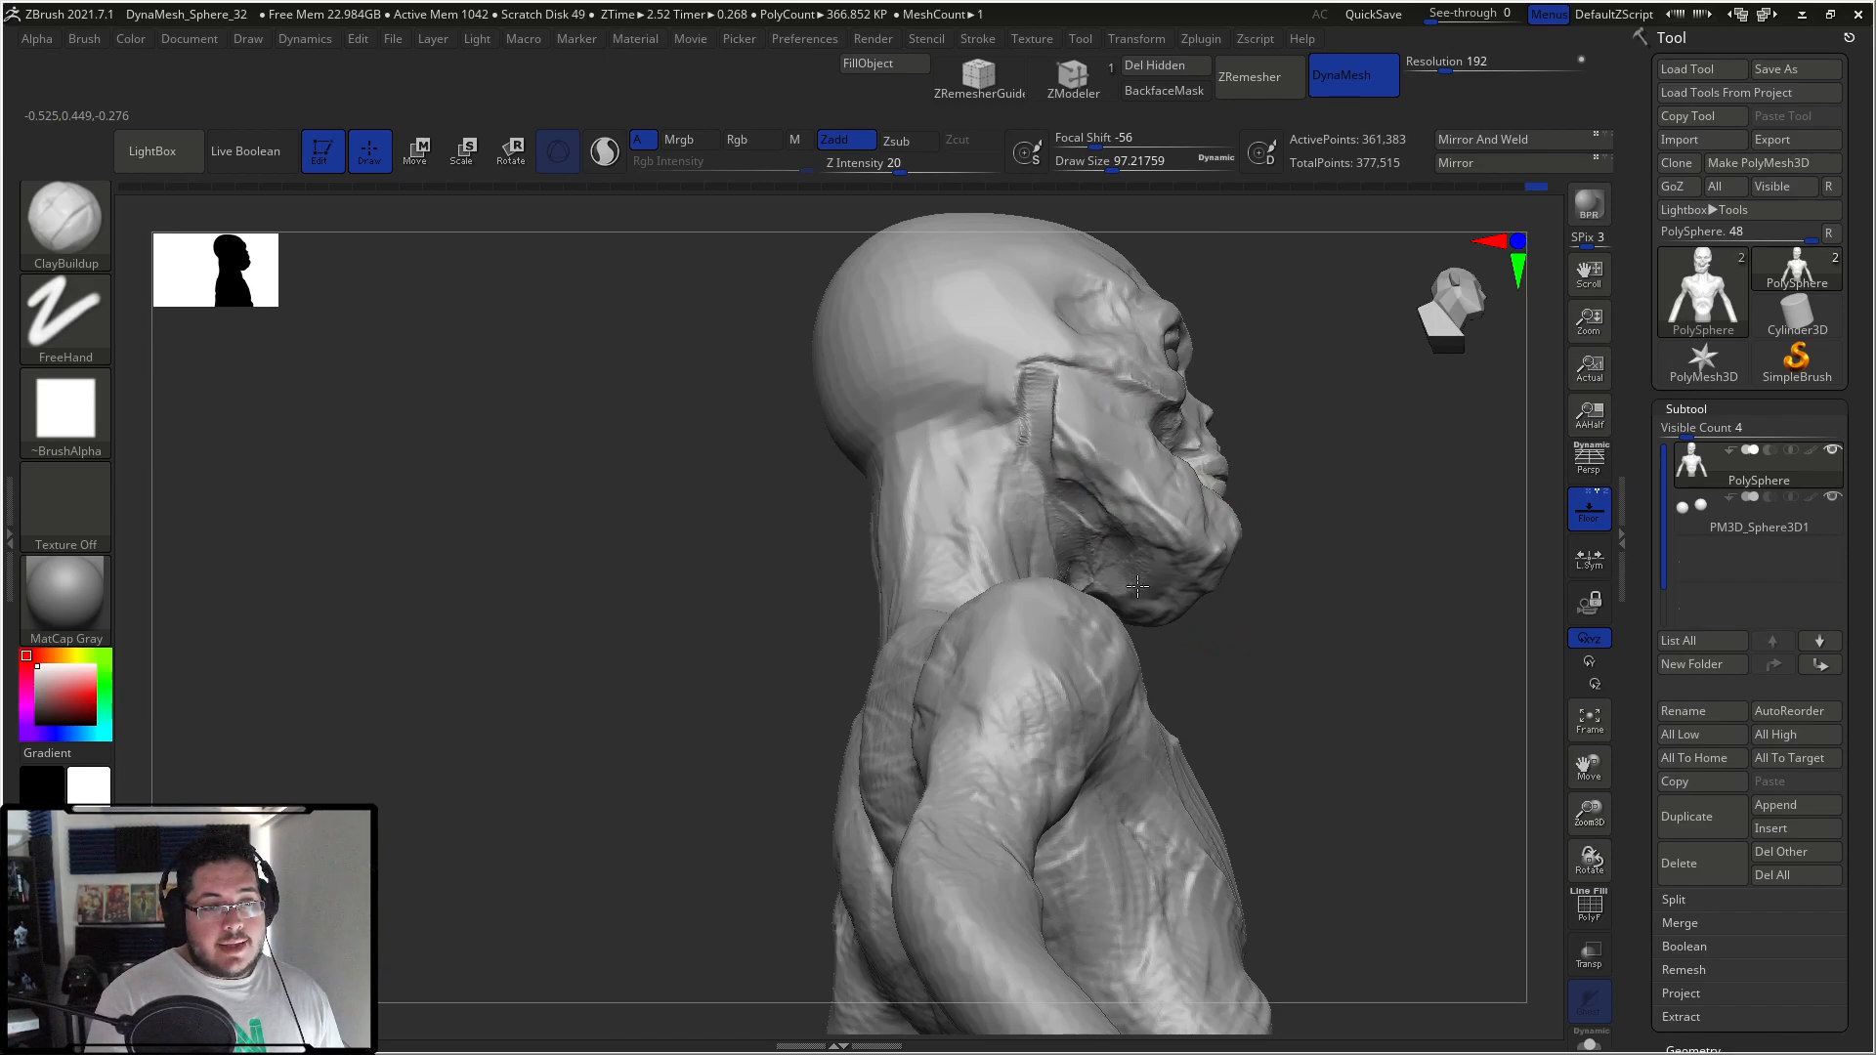
{"action": "left_click_drag", "start_coordinate": [1279, 568], "coordinate": [1142, 470]}
{"action": "key", "text": "space"}
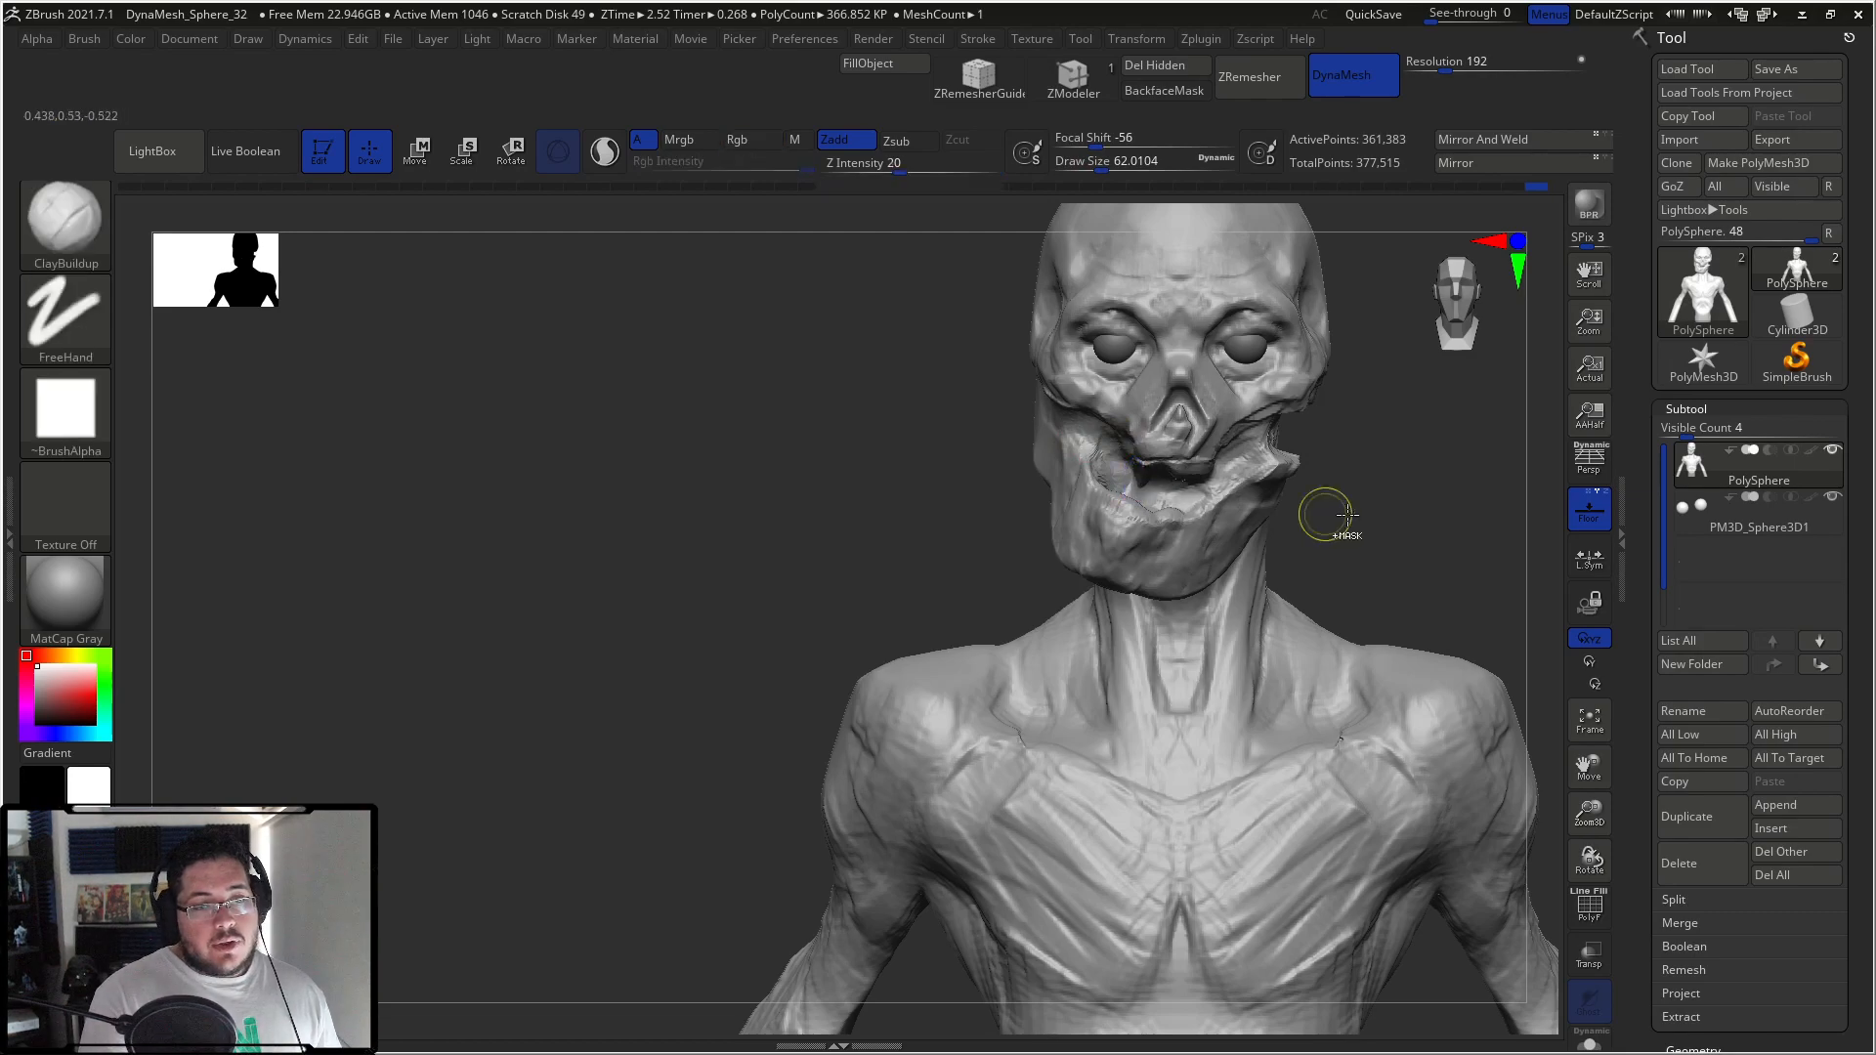
{"action": "right_click_drag", "start_coordinate": [1203, 423], "coordinate": [1270, 456]}
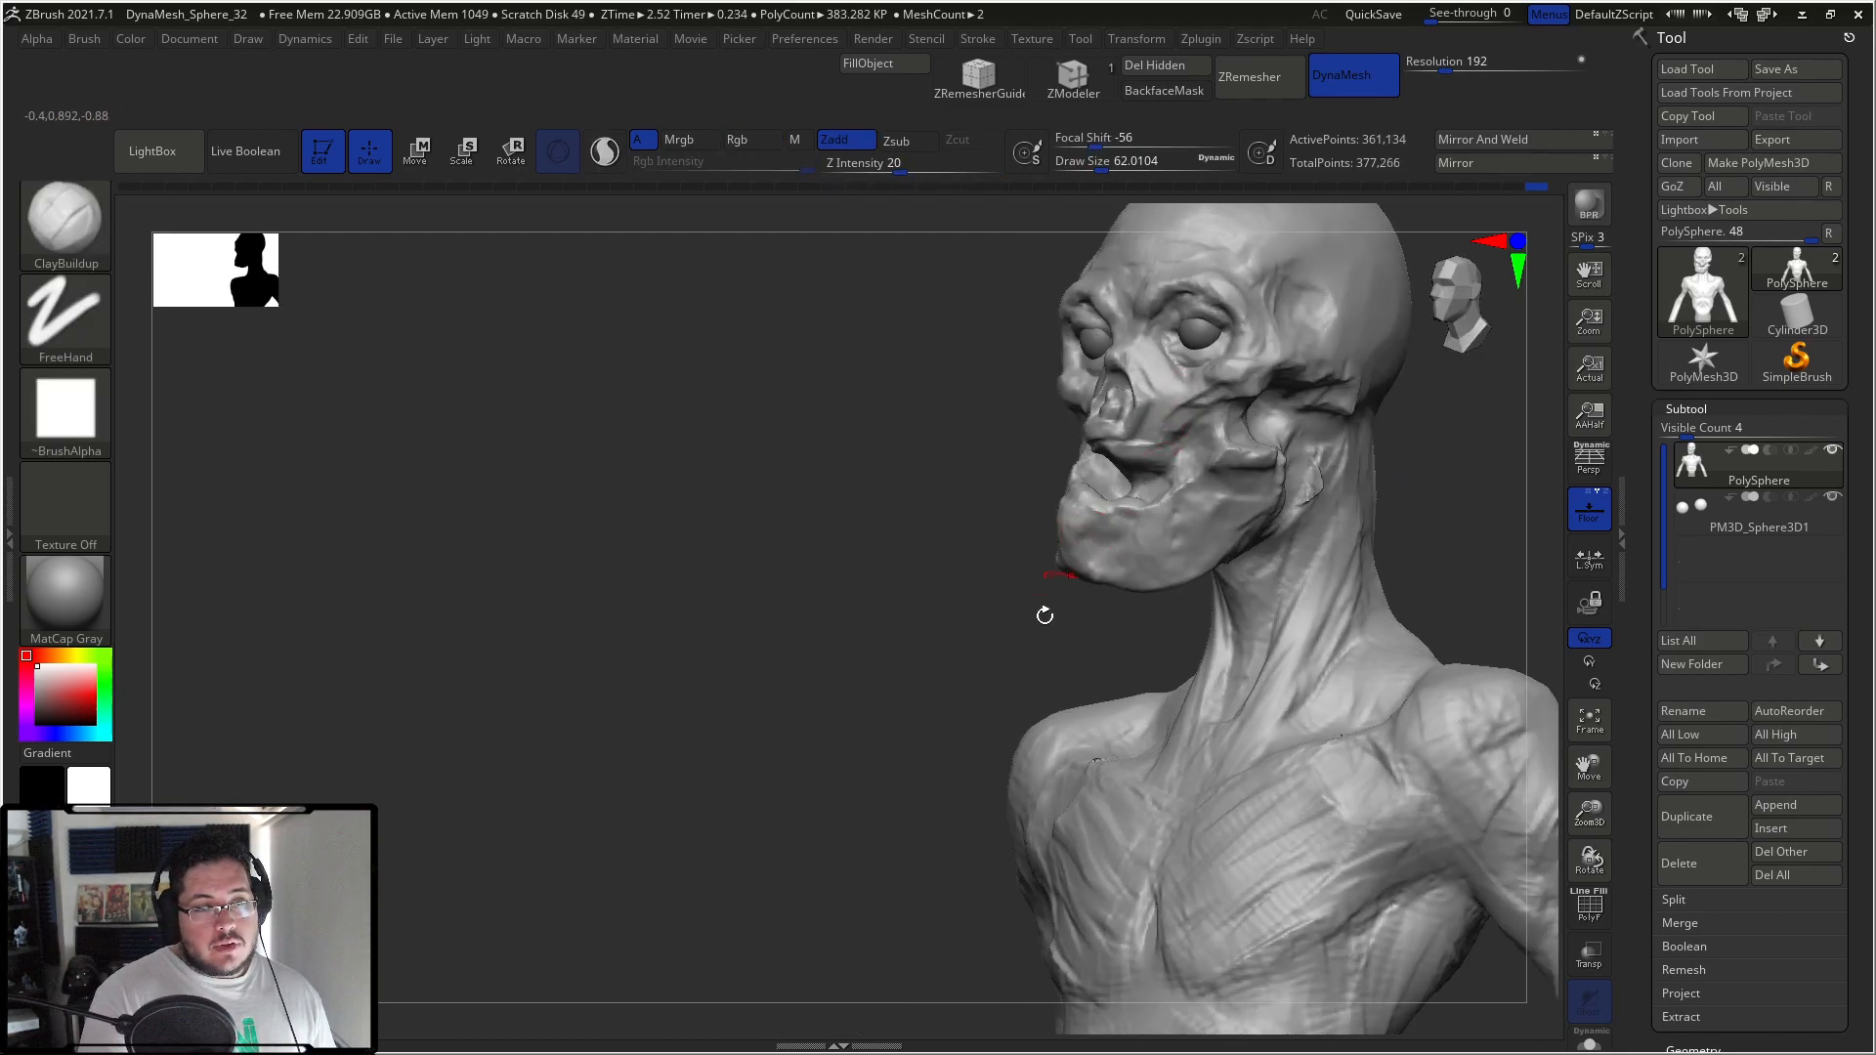
Step: Reshape the chin and lower jaw in profile with the Move brush at a draw size of about 228
{"action": "right_click_drag", "start_coordinate": [1080, 536], "coordinate": [1039, 557]}
{"action": "key", "text": "b"}
{"action": "key", "text": "m"}
{"action": "key", "text": "v"}
{"action": "key", "text": "space"}
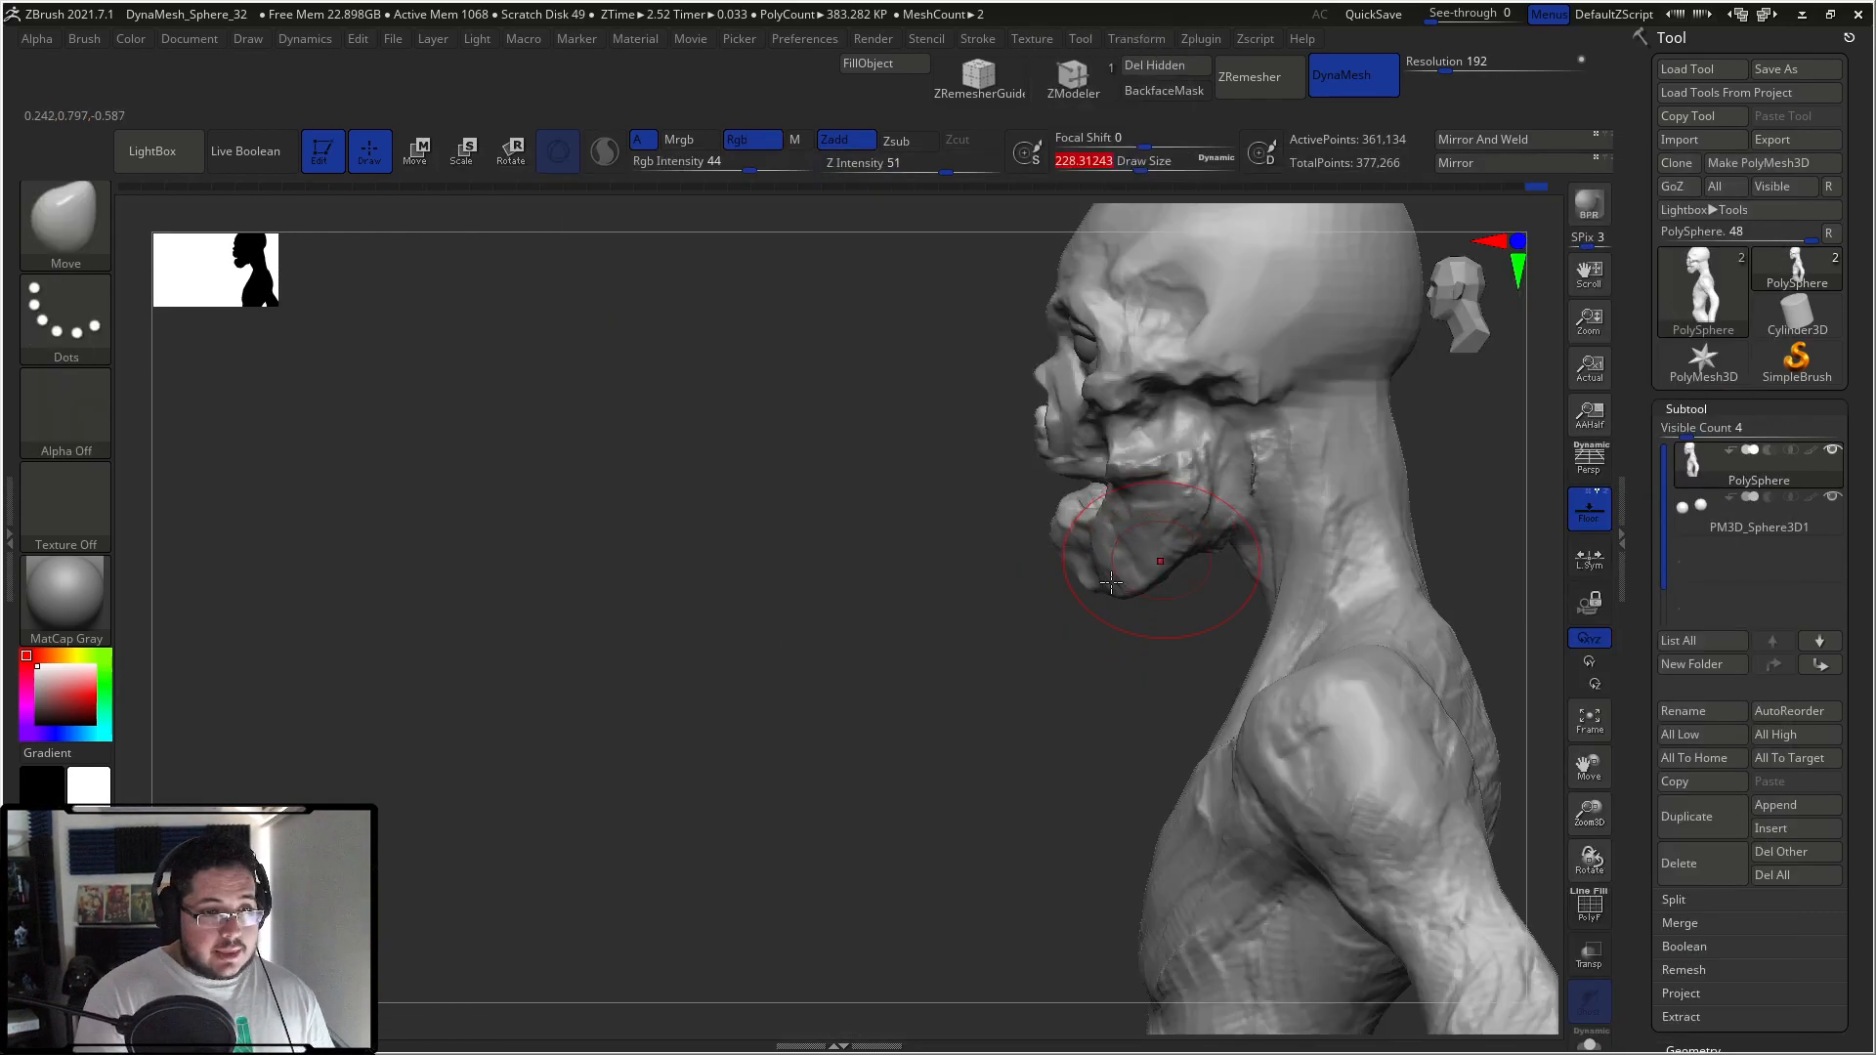
{"action": "mouse_move", "coordinate": [1038, 590]}
{"action": "right_mouse_down"}
{"action": "mouse_move", "coordinate": [1112, 565]}
{"action": "mouse_move", "coordinate": [1098, 450]}
{"action": "mouse_move", "coordinate": [1257, 545]}
{"action": "right_mouse_up"}
Step: Pull the brow and upper lid down over one eye with the Move brush at draw sizes of about 163 and 212
{"action": "mouse_move", "coordinate": [1128, 533]}
{"action": "right_mouse_down"}
{"action": "mouse_move", "coordinate": [1286, 419]}
{"action": "mouse_move", "coordinate": [1137, 364]}
{"action": "right_mouse_up"}
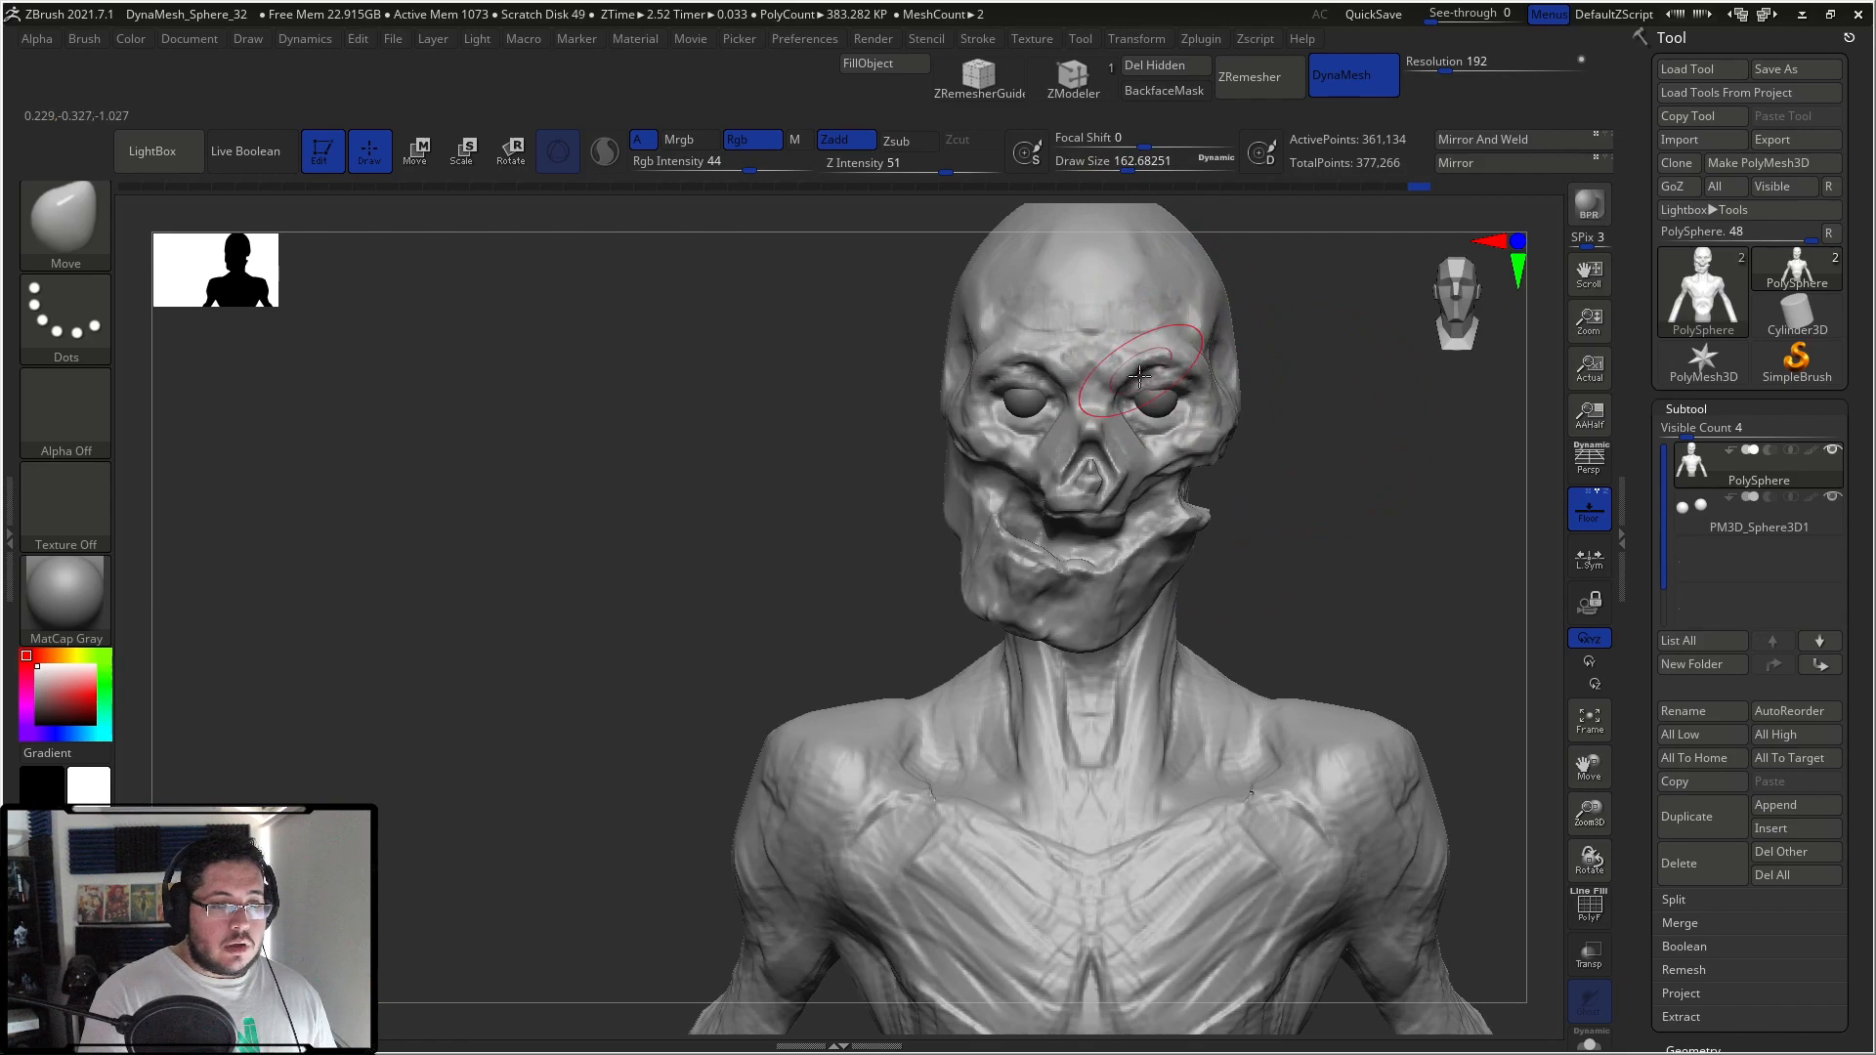
{"action": "mouse_move", "coordinate": [1188, 404]}
{"action": "right_mouse_down"}
{"action": "mouse_move", "coordinate": [1153, 396]}
{"action": "mouse_move", "coordinate": [1206, 380]}
{"action": "right_mouse_up"}
{"action": "left_click_drag", "start_coordinate": [1205, 412], "coordinate": [1200, 406]}
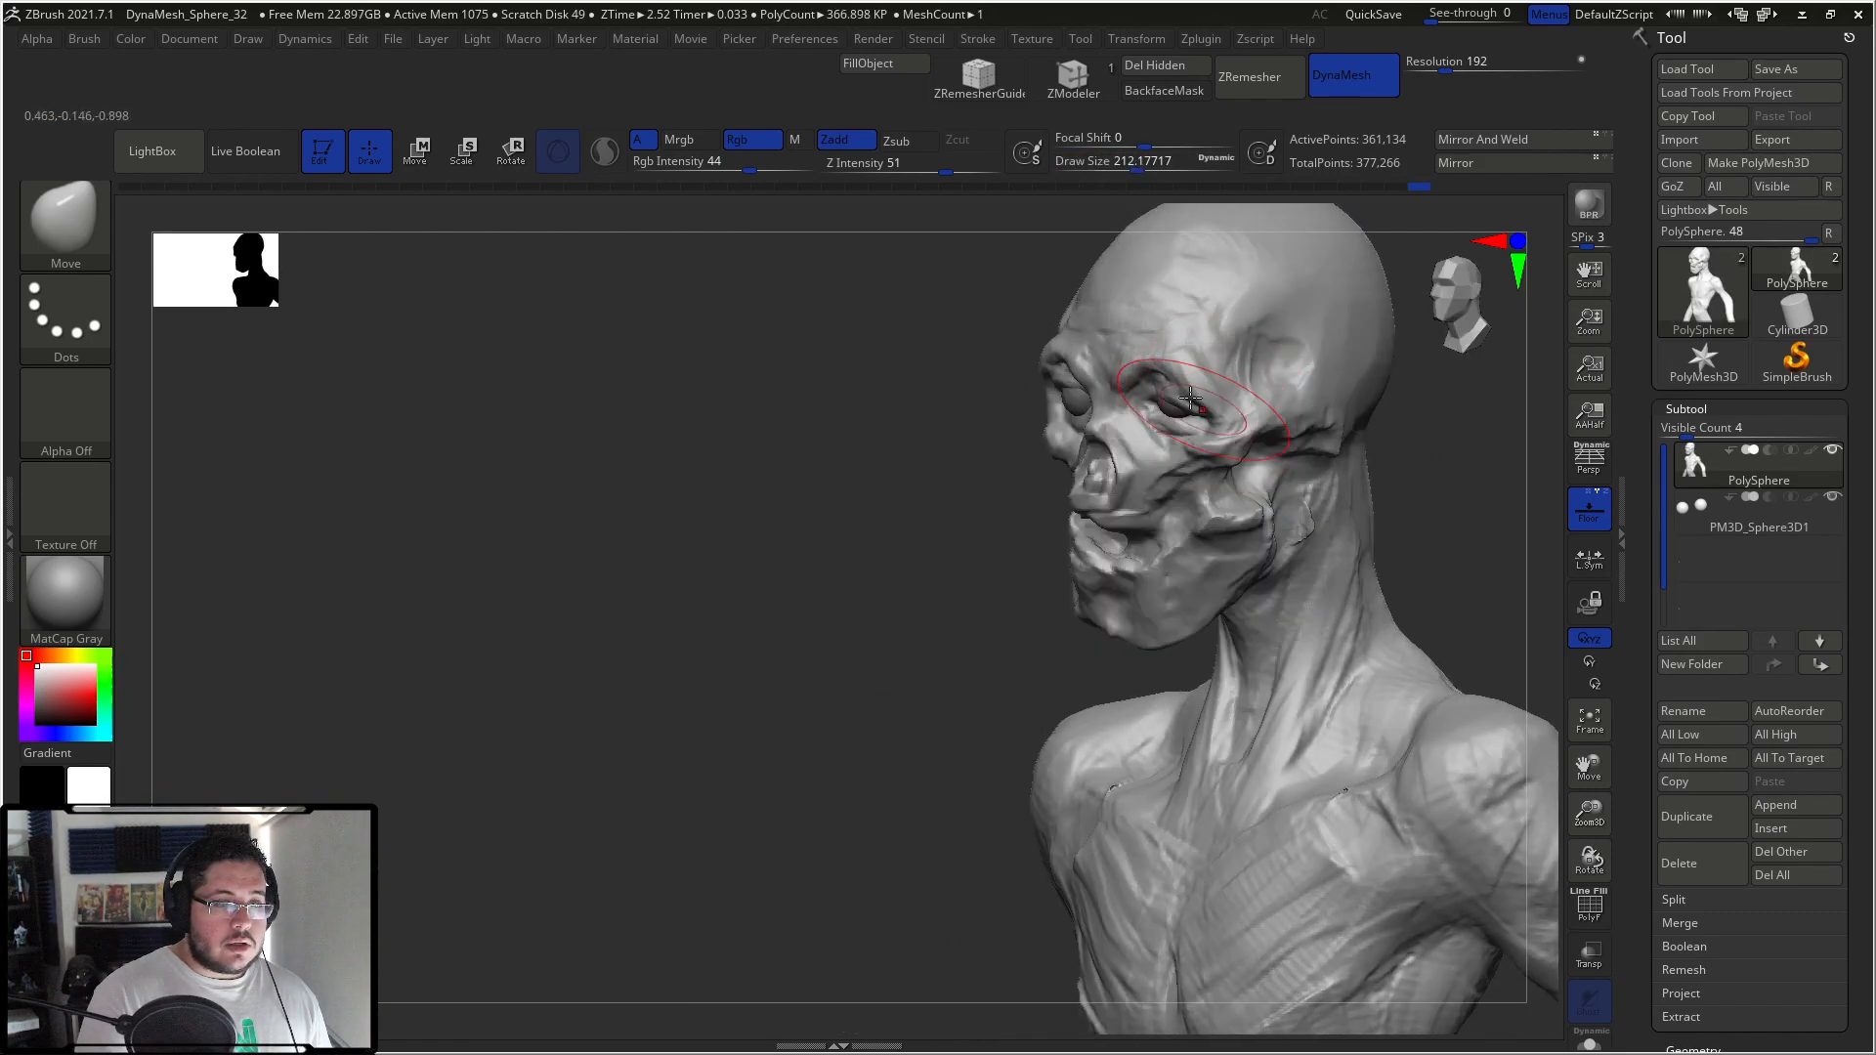
{"action": "mouse_move", "coordinate": [1091, 419]}
{"action": "right_mouse_down"}
{"action": "mouse_move", "coordinate": [1176, 381]}
{"action": "mouse_move", "coordinate": [1129, 377]}
{"action": "mouse_move", "coordinate": [1134, 396]}
{"action": "right_mouse_up"}
Step: Rework the cheekbone and rear jaw on the open-eyed side with ClayBuildup at draw sizes of about 59 and 83
{"action": "key", "text": "b"}
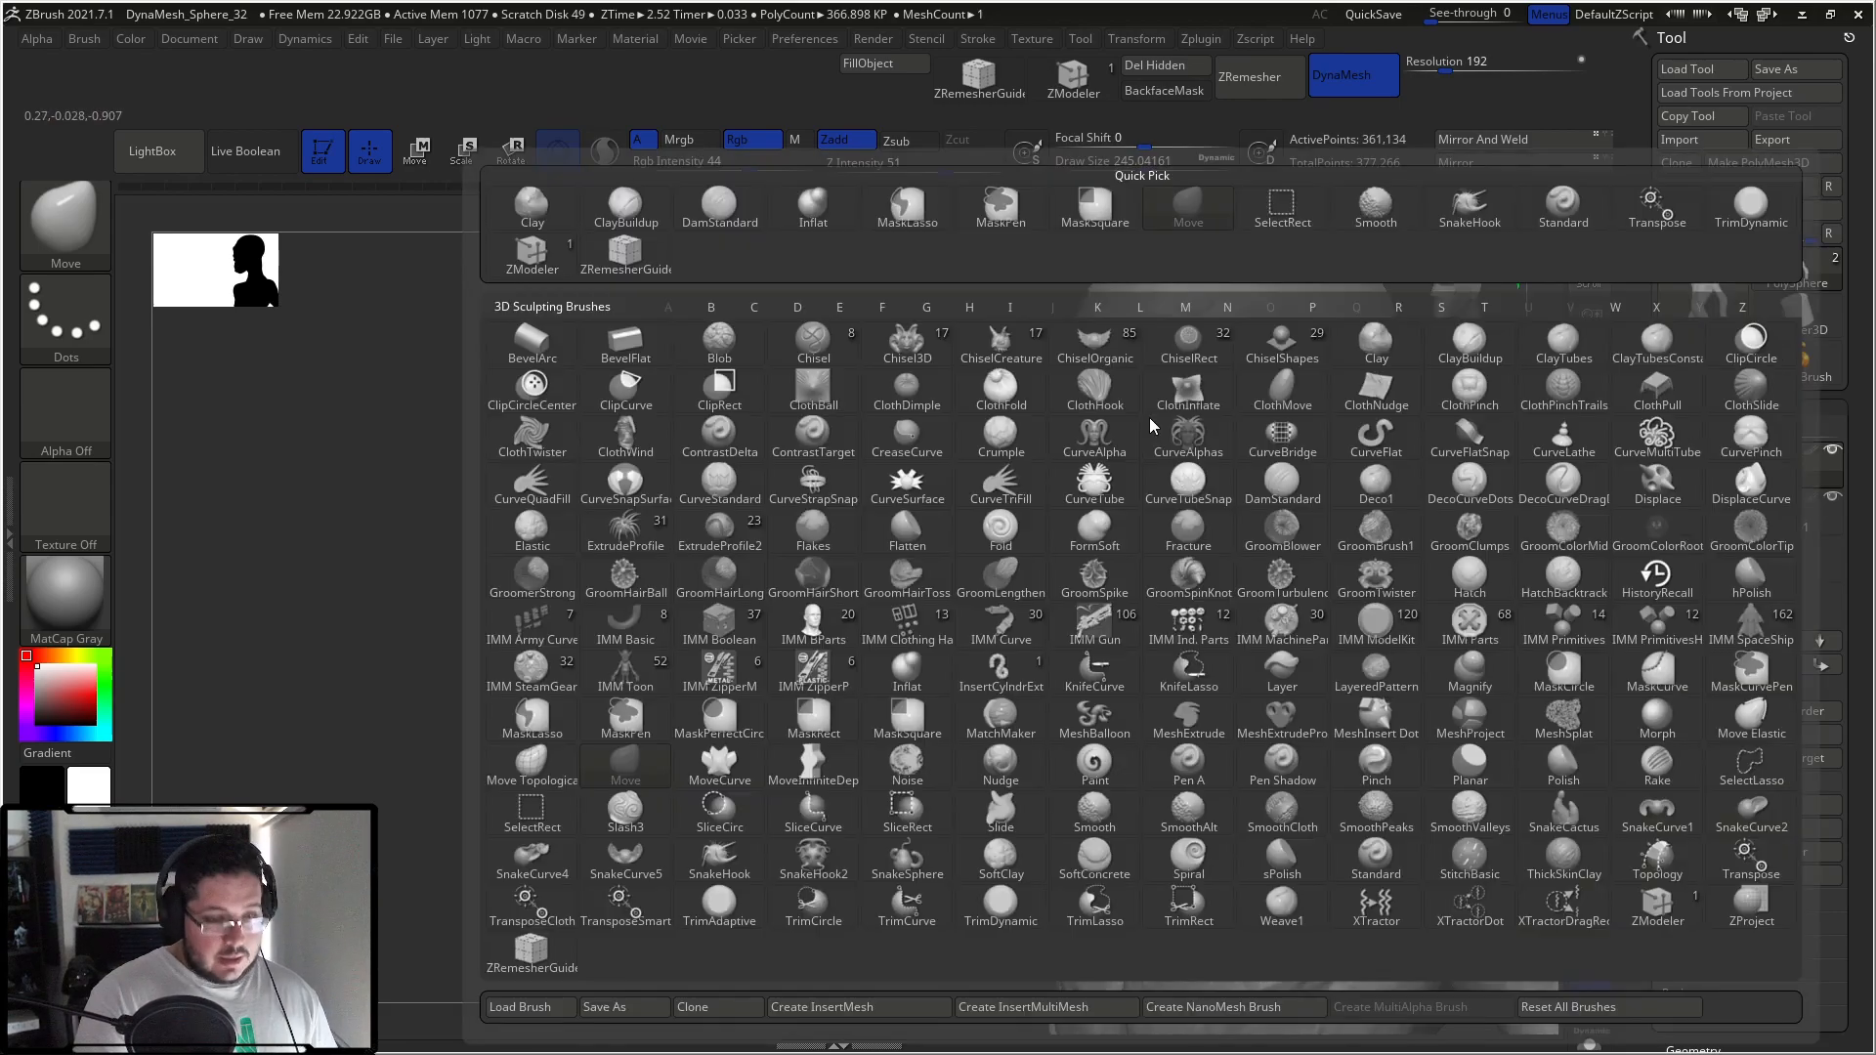
{"action": "left_click", "coordinate": [1173, 373]}
{"action": "key", "text": "b"}
{"action": "key", "text": "c"}
{"action": "key", "text": "b"}
{"action": "mouse_move", "coordinate": [913, 574]}
{"action": "right_mouse_down"}
{"action": "mouse_move", "coordinate": [1365, 420]}
{"action": "mouse_move", "coordinate": [1065, 547]}
{"action": "right_mouse_up"}
{"action": "right_click", "coordinate": [1065, 547]}
{"action": "left_click_drag", "start_coordinate": [1065, 548], "coordinate": [963, 418]}
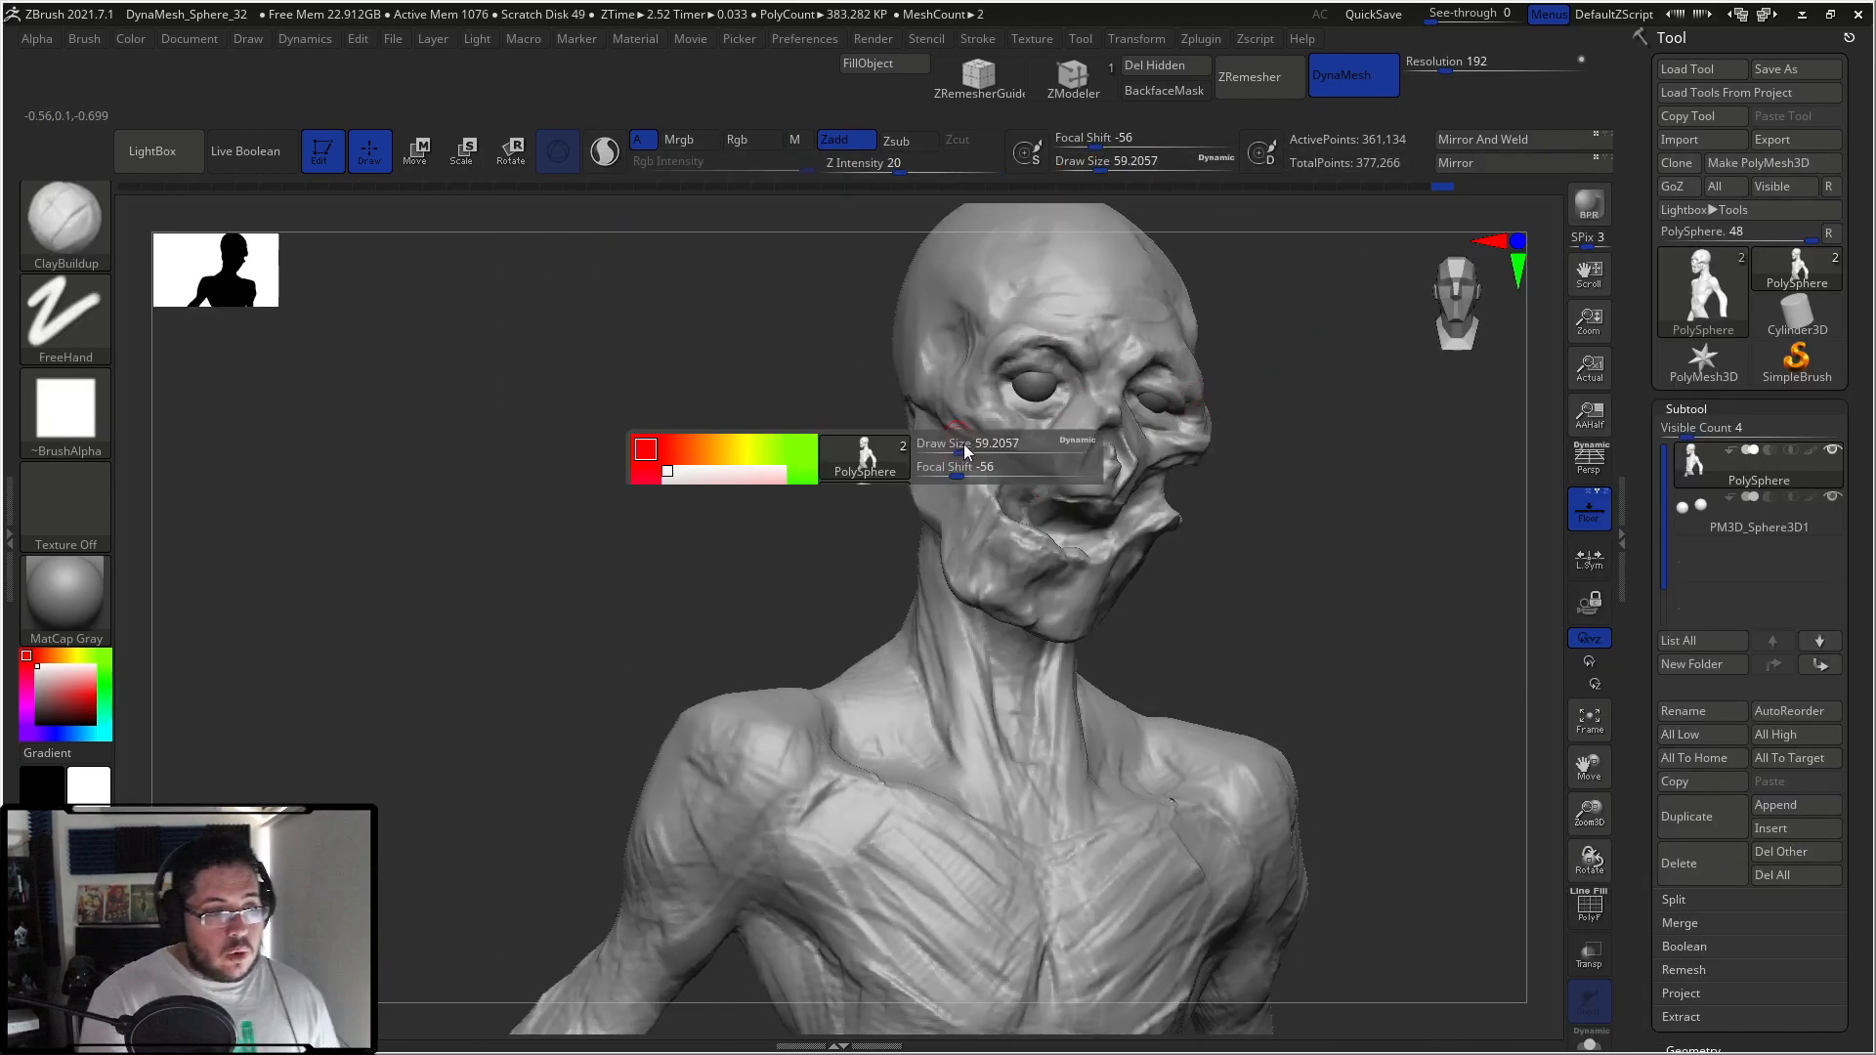
{"action": "right_click", "coordinate": [865, 572]}
{"action": "left_click_drag", "start_coordinate": [865, 572], "coordinate": [842, 526]}
{"action": "left_click_drag", "start_coordinate": [1124, 547], "coordinate": [1003, 496]}
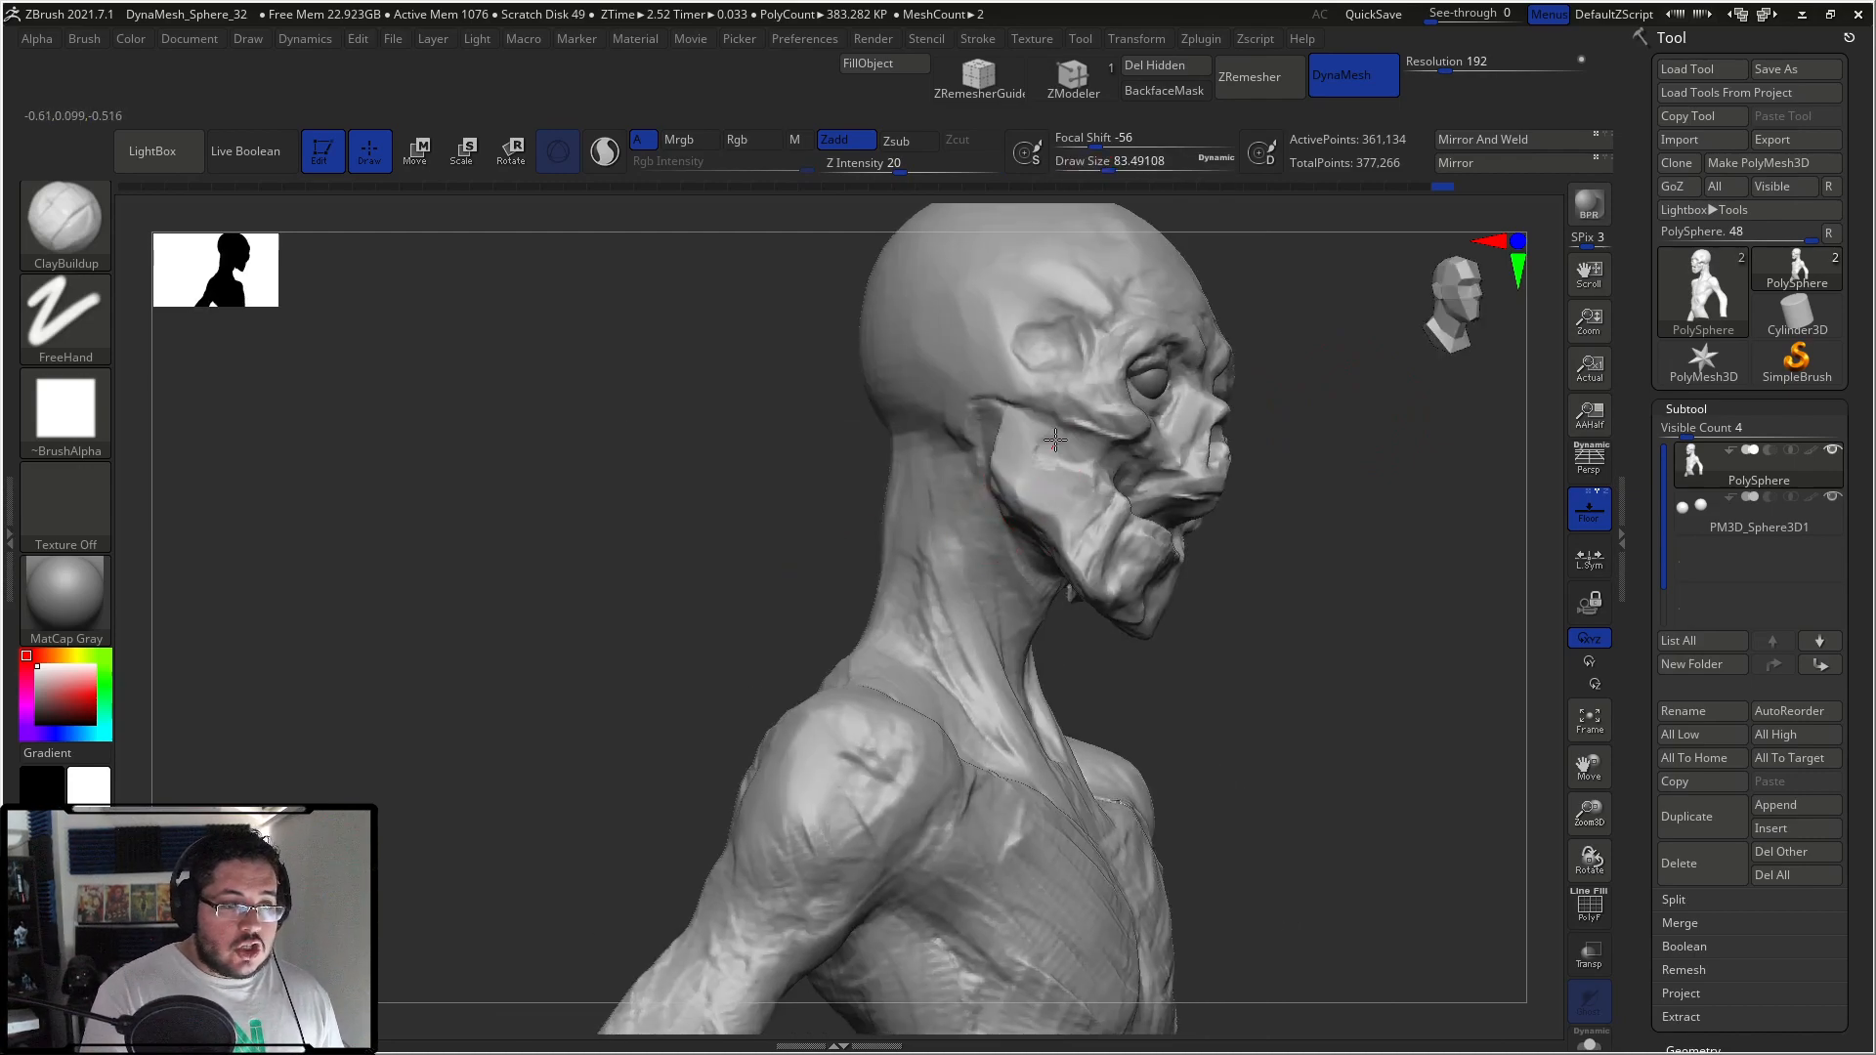
Step: Sculpt torn muscle strands across the cheek at a draw size of about 56 and build up the mouth at about 120
{"action": "left_click_drag", "start_coordinate": [1044, 431], "coordinate": [1069, 456]}
{"action": "right_click", "coordinate": [1082, 463]}
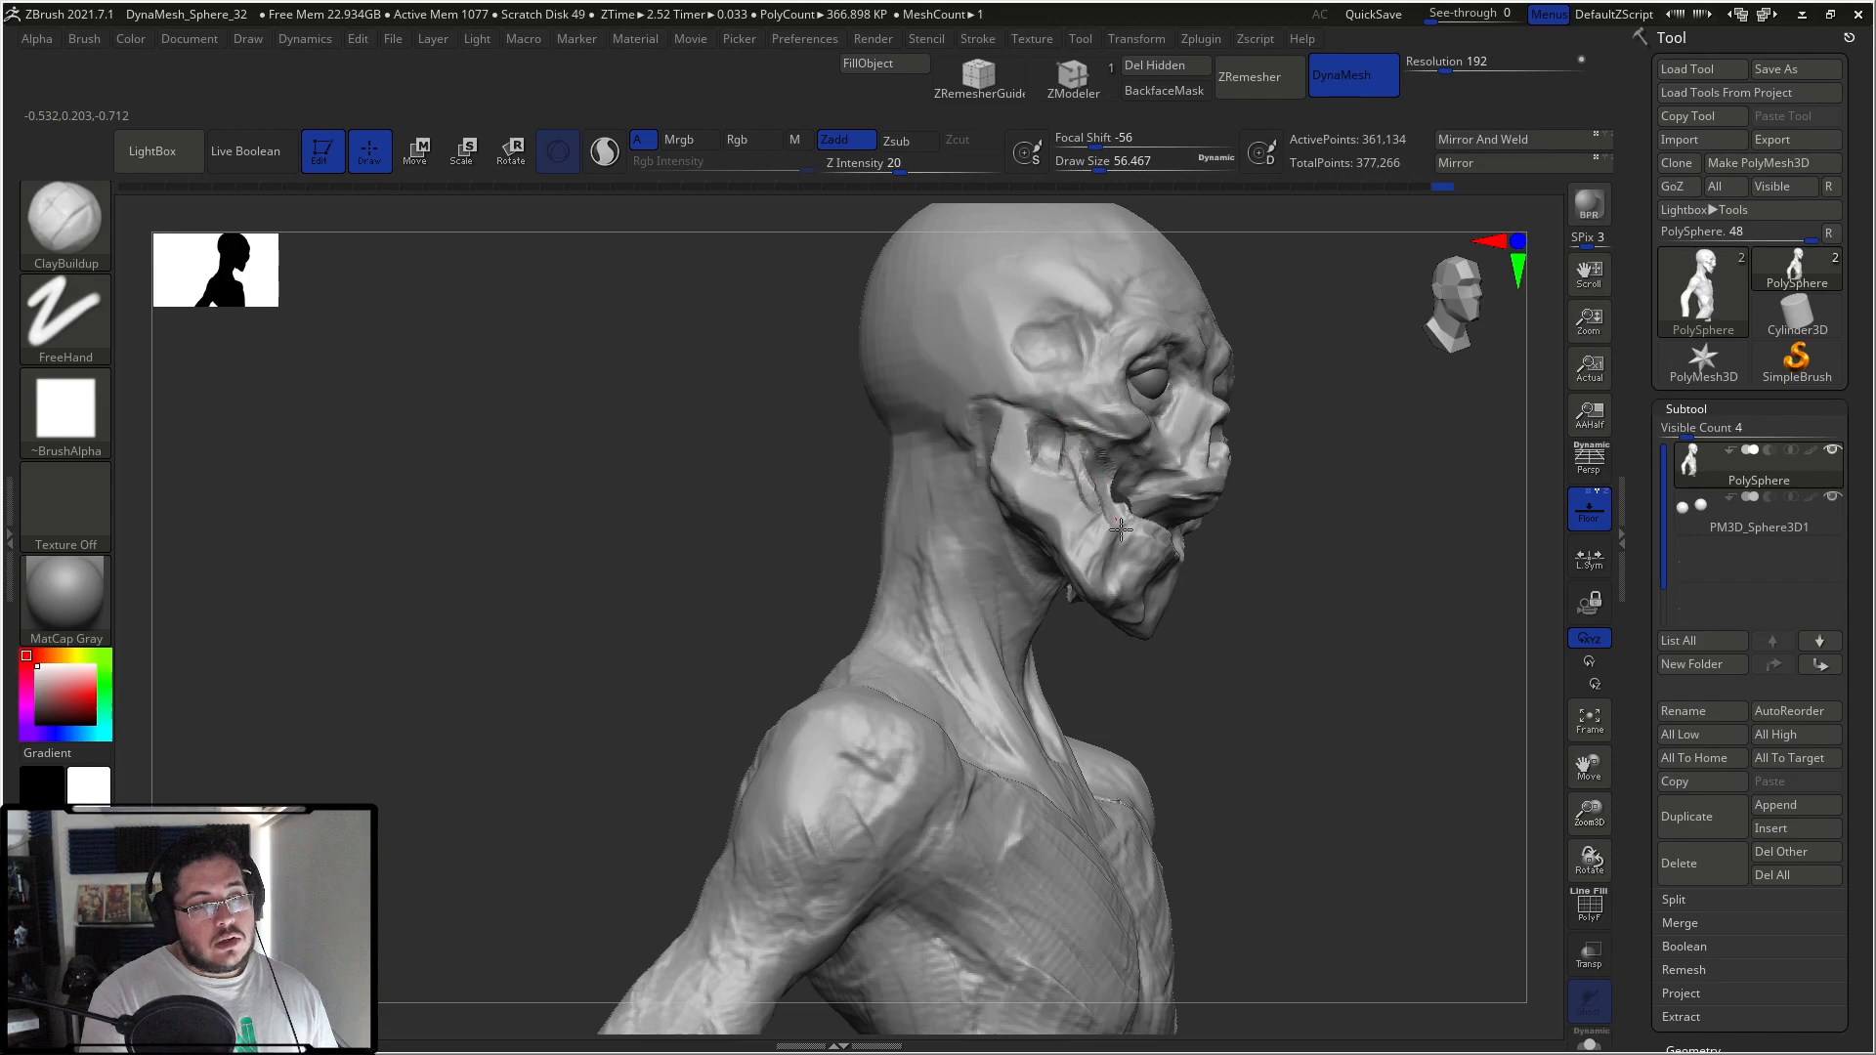
{"action": "left_click_drag", "start_coordinate": [1248, 540], "coordinate": [1136, 476]}
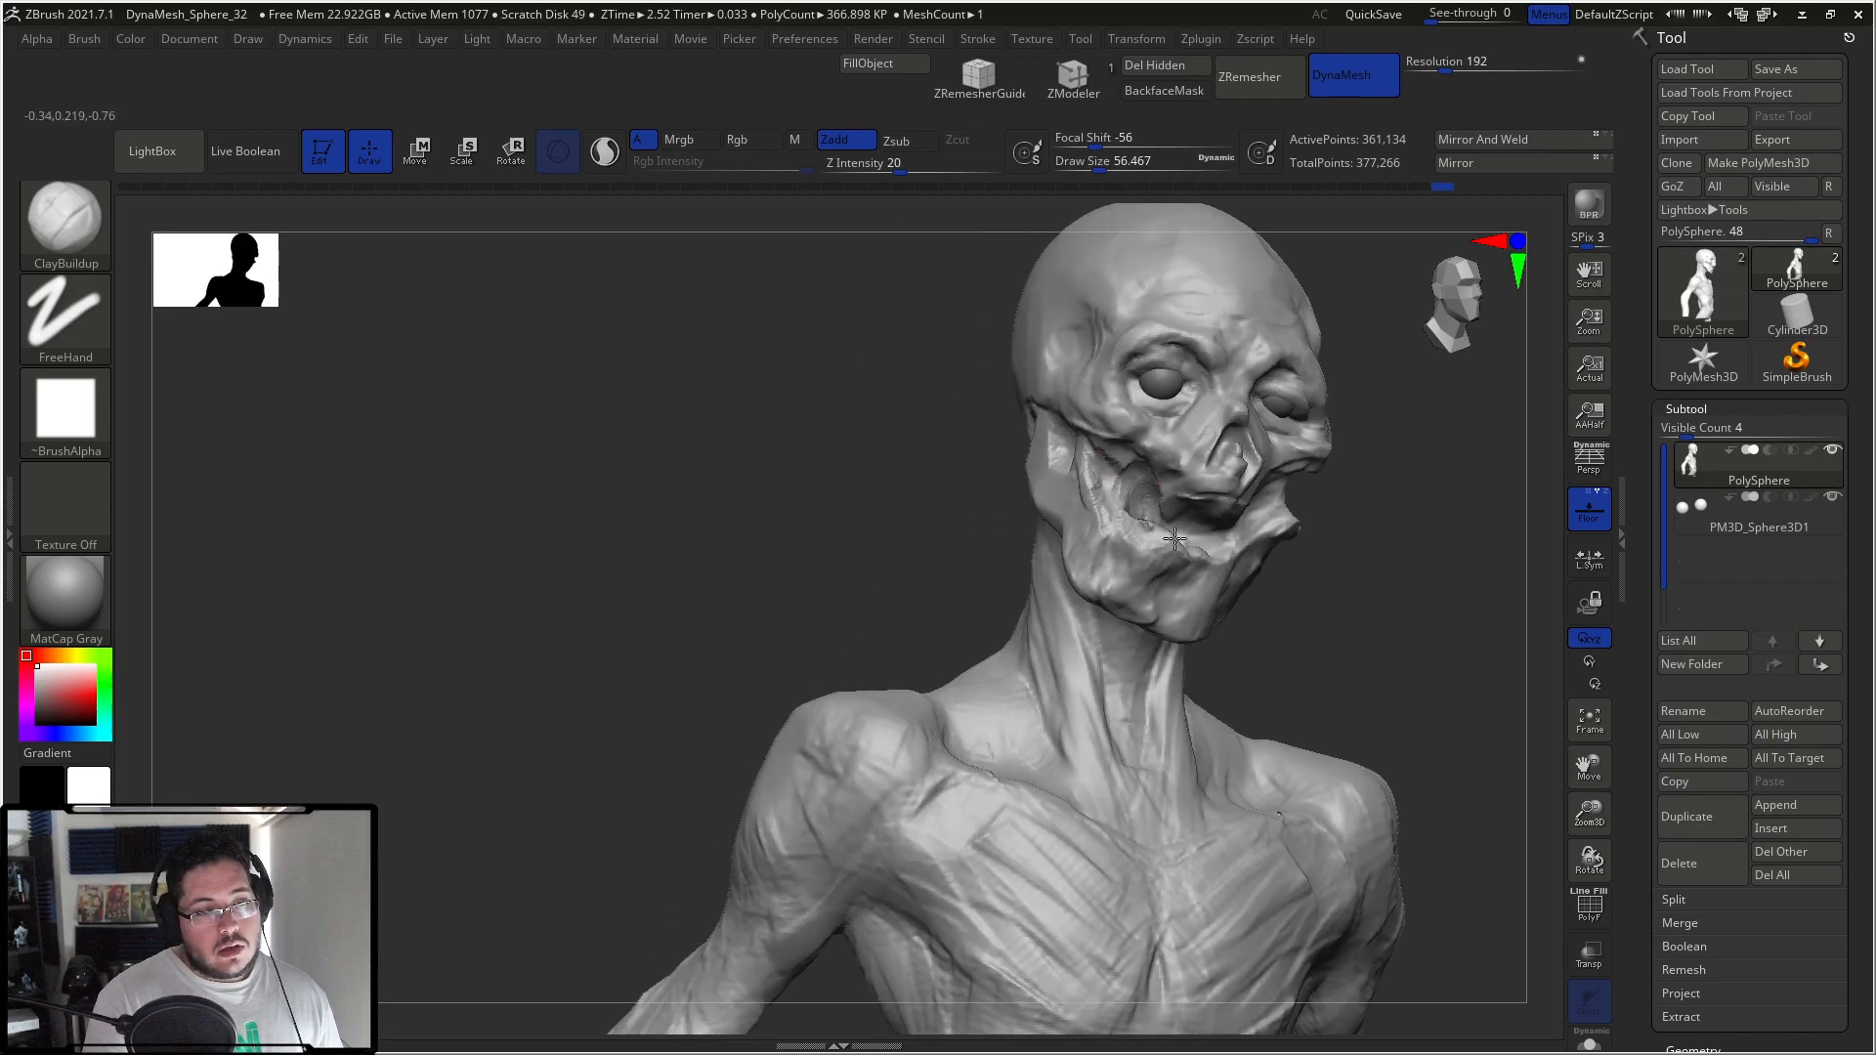
{"action": "left_click_drag", "start_coordinate": [1335, 544], "coordinate": [1215, 525]}
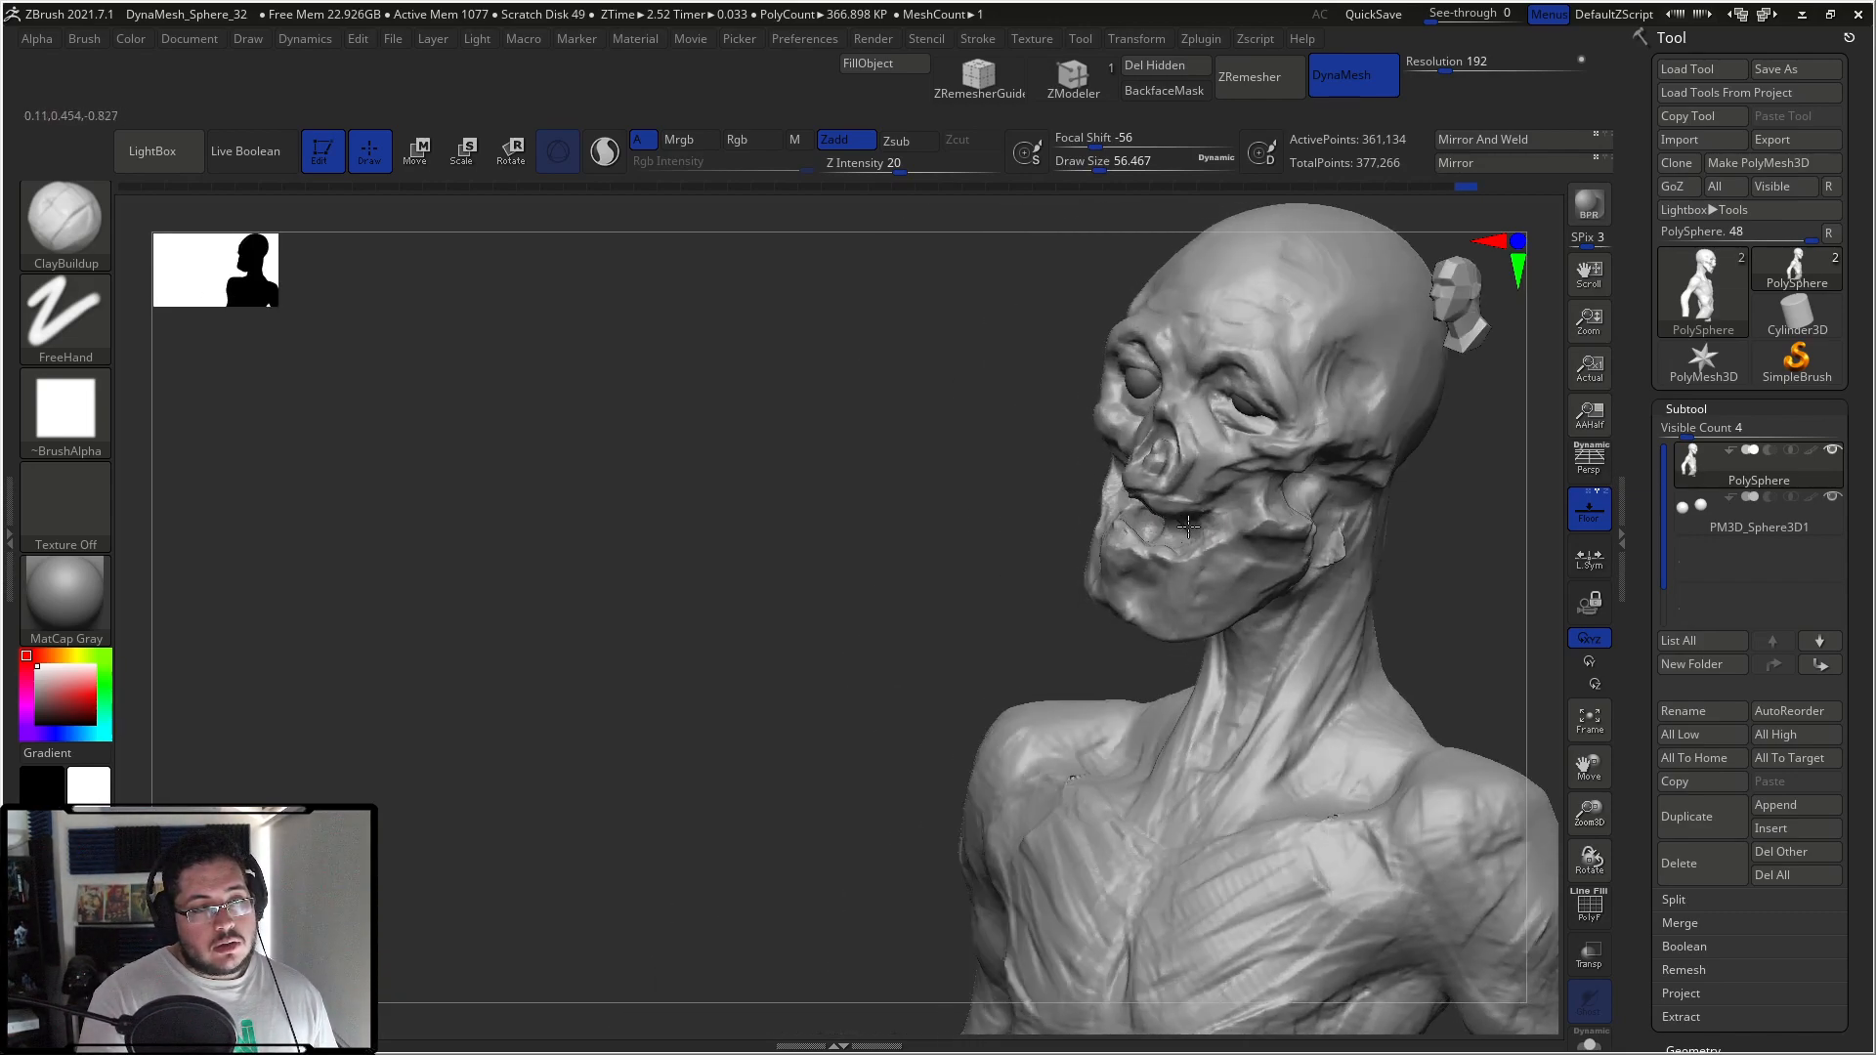
{"action": "mouse_move", "coordinate": [1065, 560]}
{"action": "left_mouse_down"}
{"action": "mouse_move", "coordinate": [1336, 489]}
{"action": "mouse_move", "coordinate": [1114, 540]}
{"action": "mouse_move", "coordinate": [1111, 567]}
{"action": "left_mouse_up"}
{"action": "right_click", "coordinate": [1114, 540]}
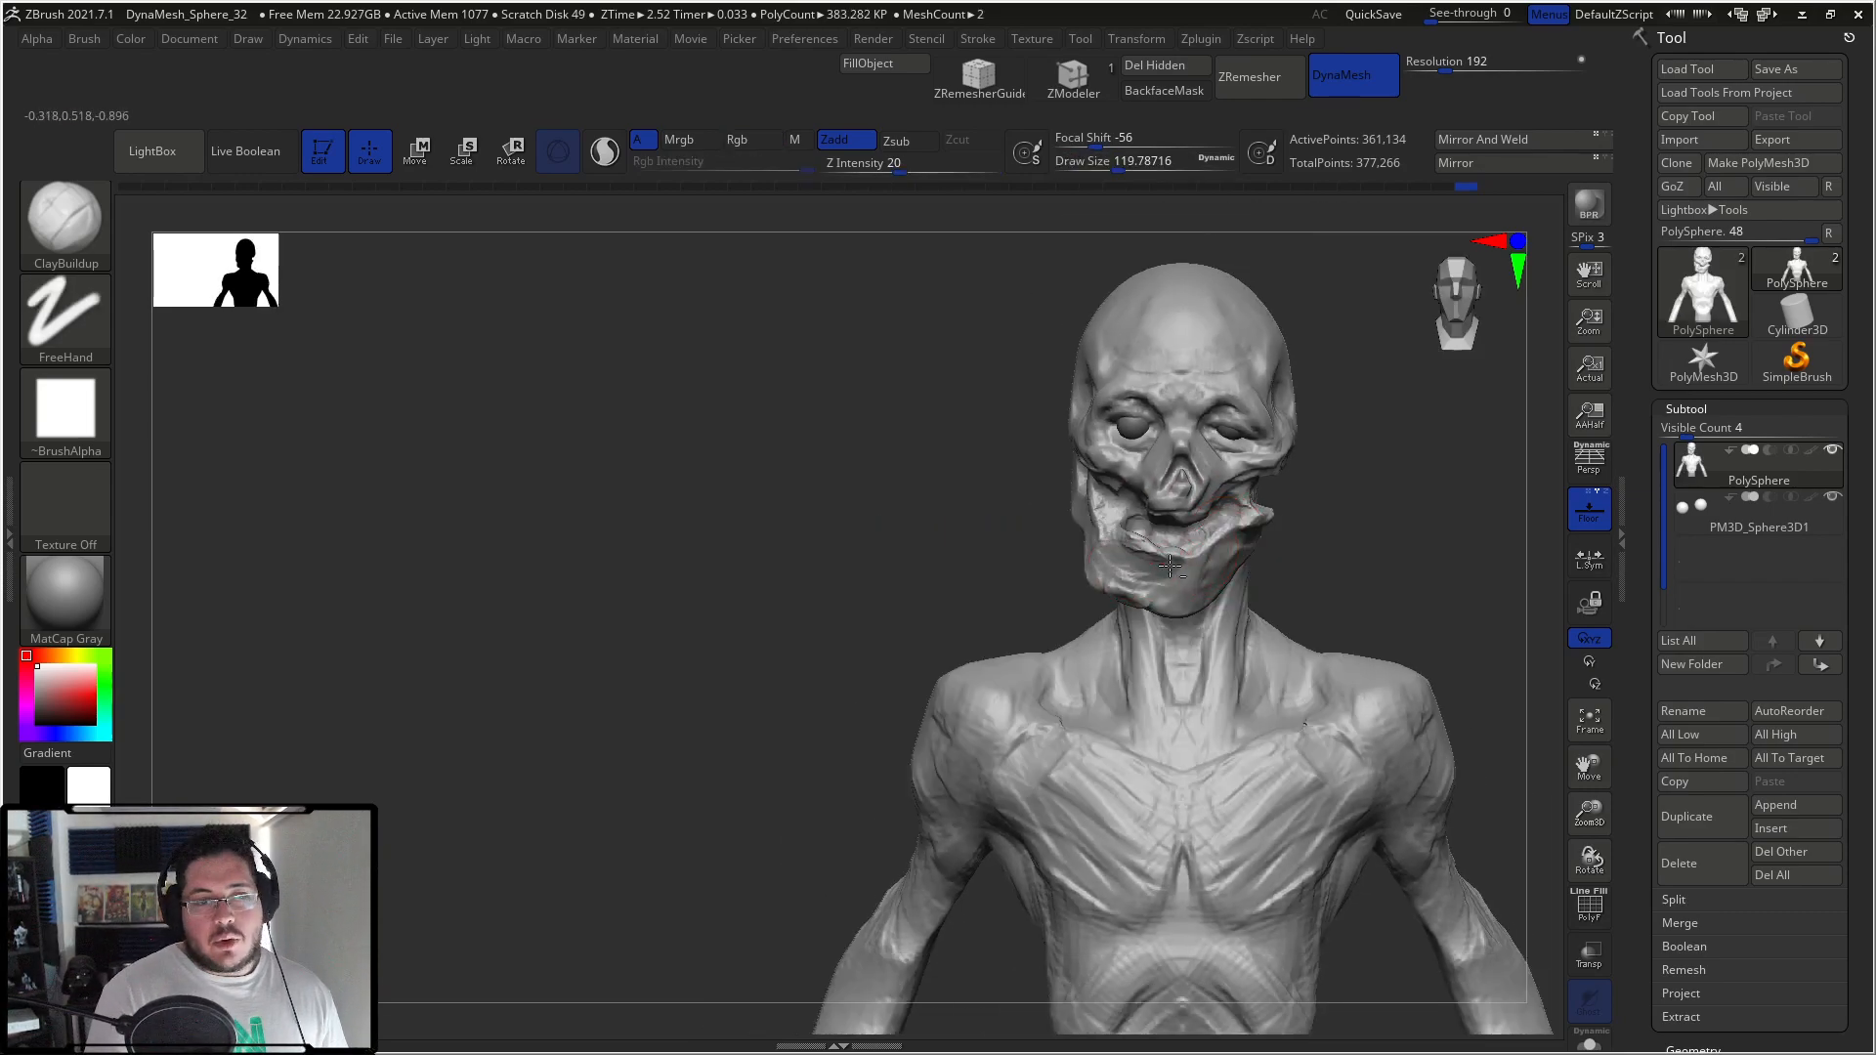
Step: Reshape the crooked lower jaw and mouth with the Move brush at a draw size of about 358
{"action": "key", "text": "b"}
{"action": "key", "text": "m"}
{"action": "key", "text": "v"}
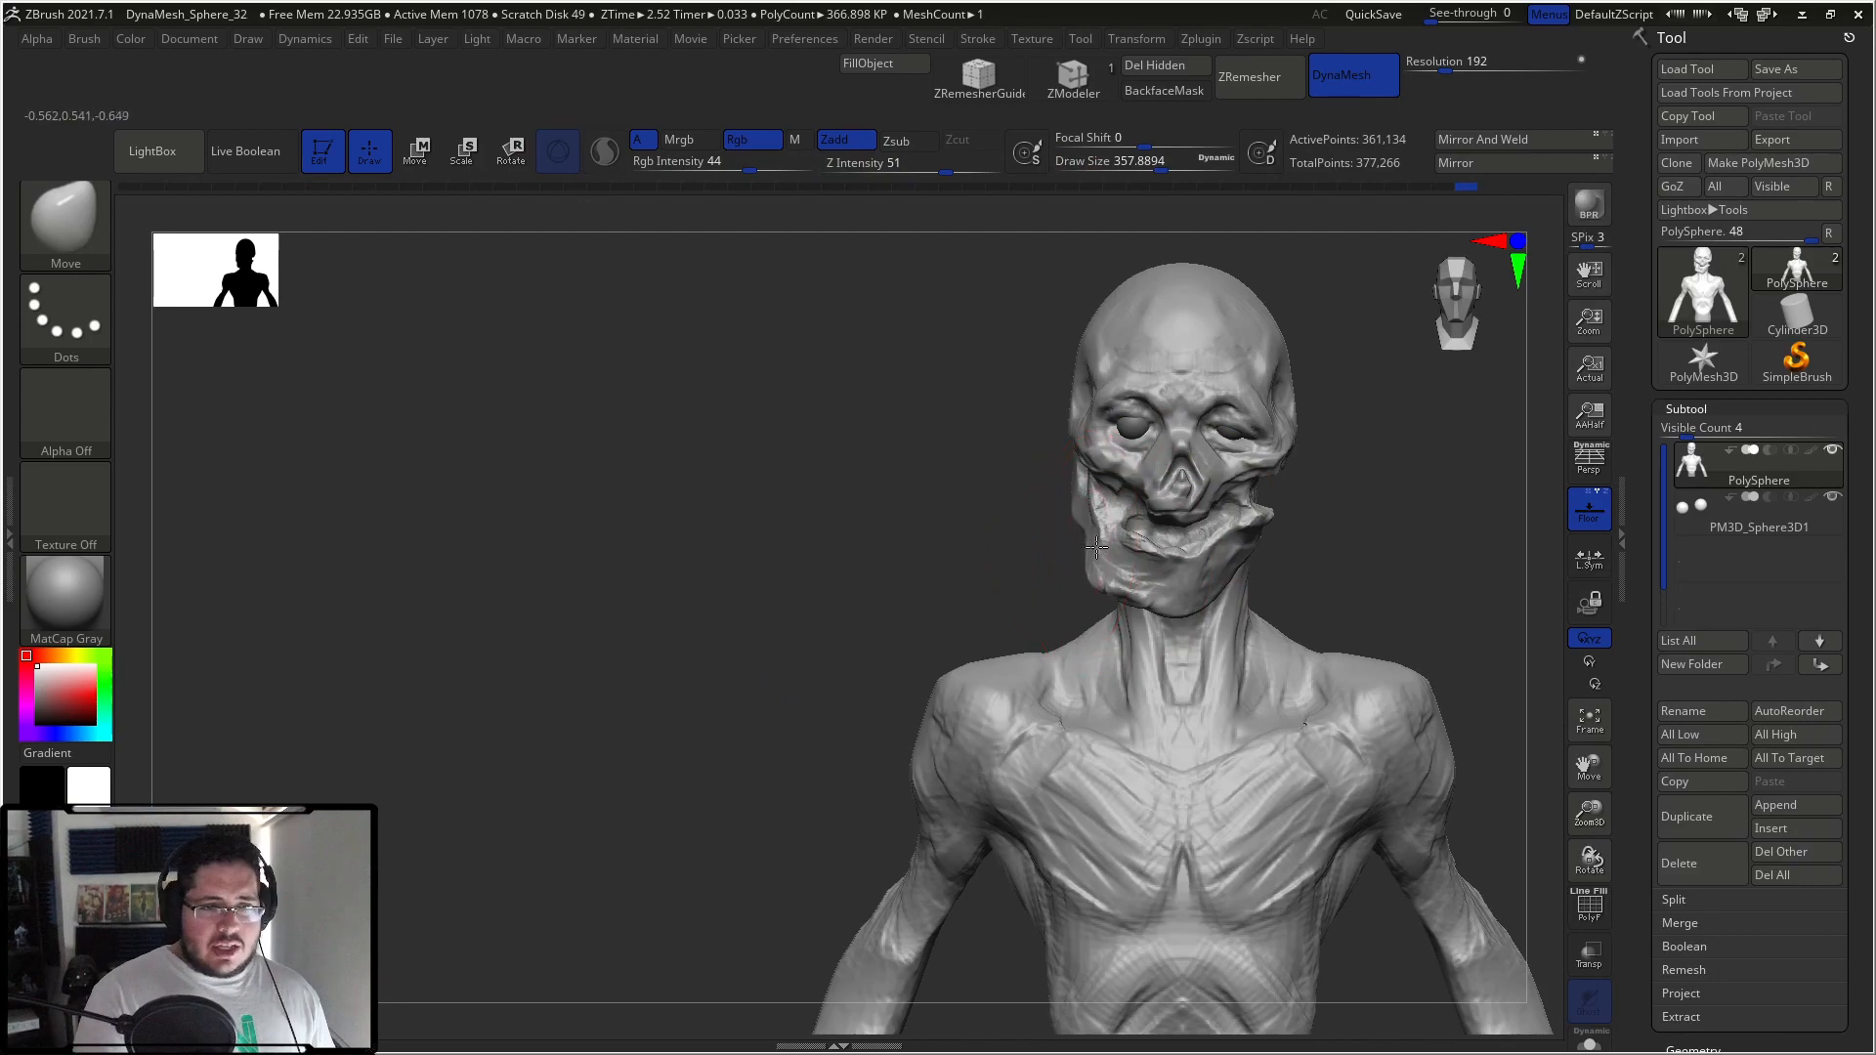
{"action": "mouse_move", "coordinate": [1115, 559]}
{"action": "left_mouse_down"}
{"action": "mouse_move", "coordinate": [1158, 562]}
{"action": "mouse_move", "coordinate": [1182, 625]}
{"action": "left_mouse_up"}
{"action": "left_click_drag", "start_coordinate": [1417, 527], "coordinate": [1213, 522]}
{"action": "mouse_move", "coordinate": [1118, 638]}
{"action": "left_mouse_down"}
{"action": "mouse_move", "coordinate": [1340, 444]}
{"action": "mouse_move", "coordinate": [1360, 482]}
{"action": "left_mouse_up"}
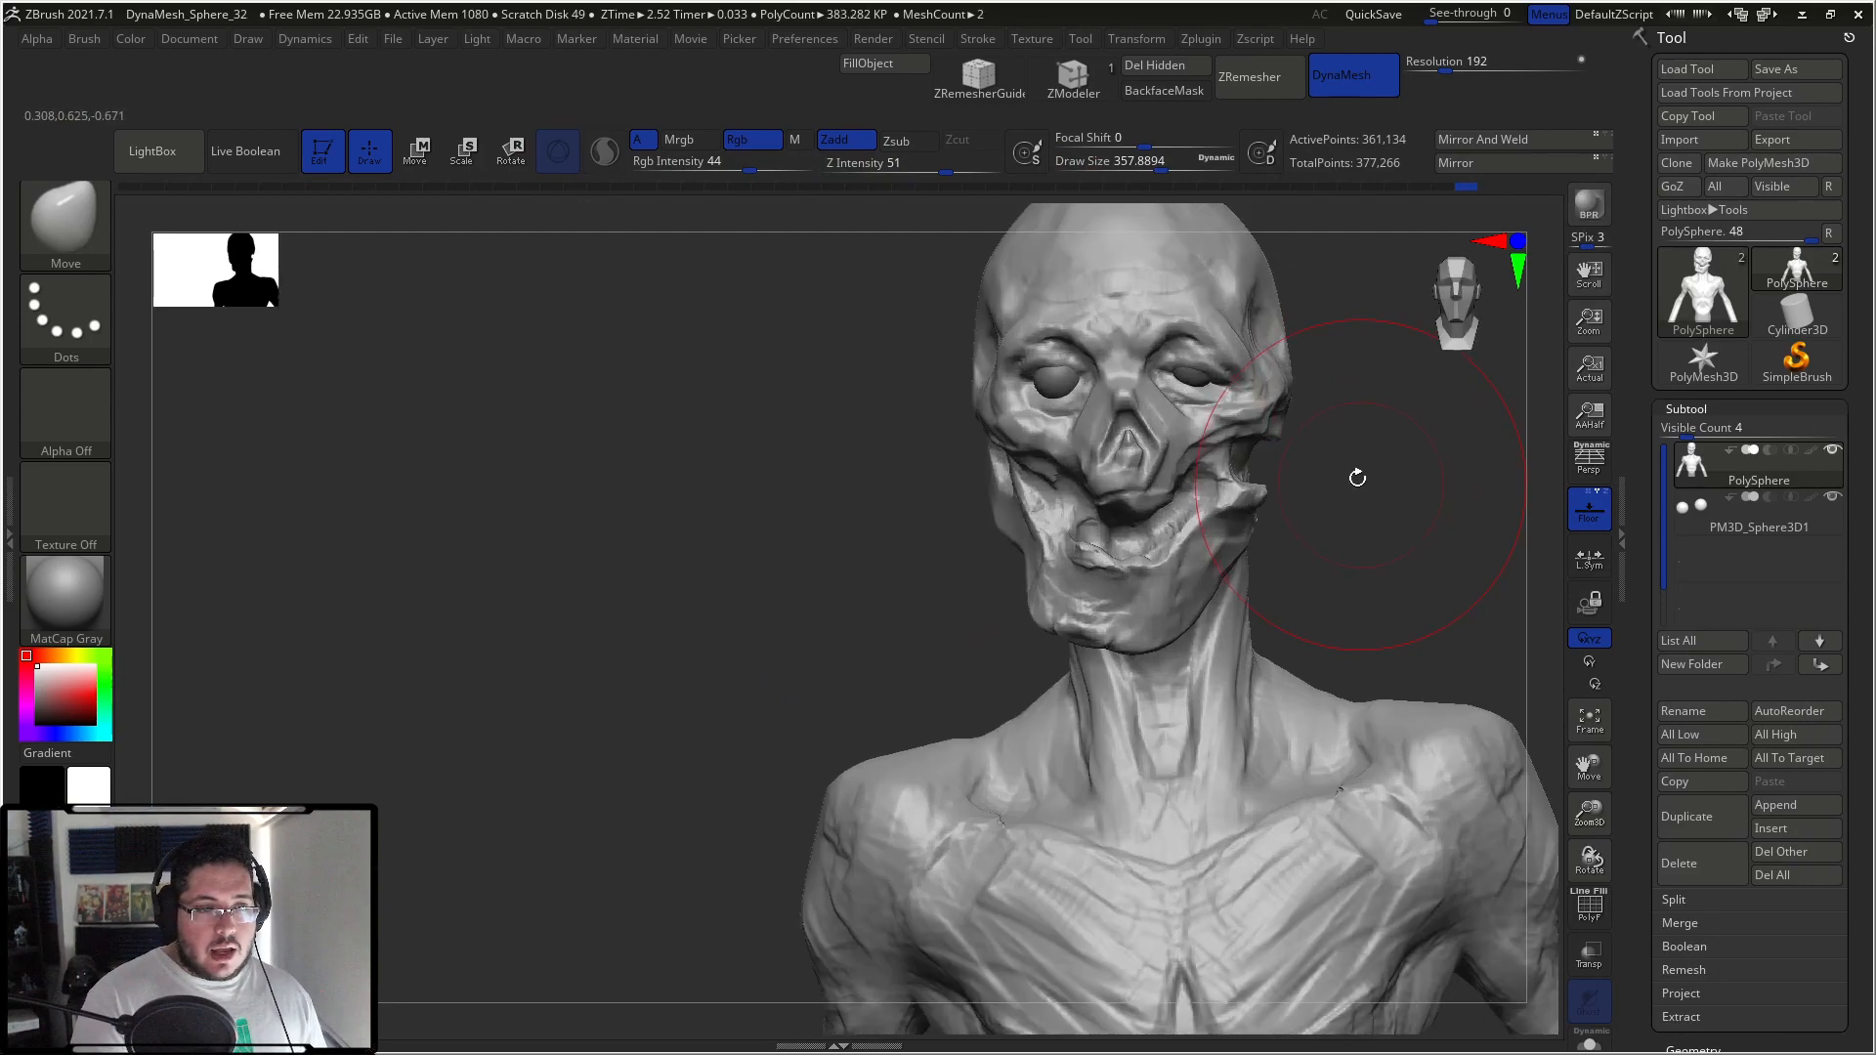
Step: Carve creases around the drooping eye and brow with DamStandard at a draw size of about 74
{"action": "key", "text": "b"}
{"action": "key", "text": "c"}
{"action": "key", "text": "b"}
{"action": "left_click_drag", "start_coordinate": [1447, 420], "coordinate": [1271, 411]}
{"action": "key", "text": "b"}
{"action": "key", "text": "d"}
{"action": "key", "text": "s"}
{"action": "key", "text": "space"}
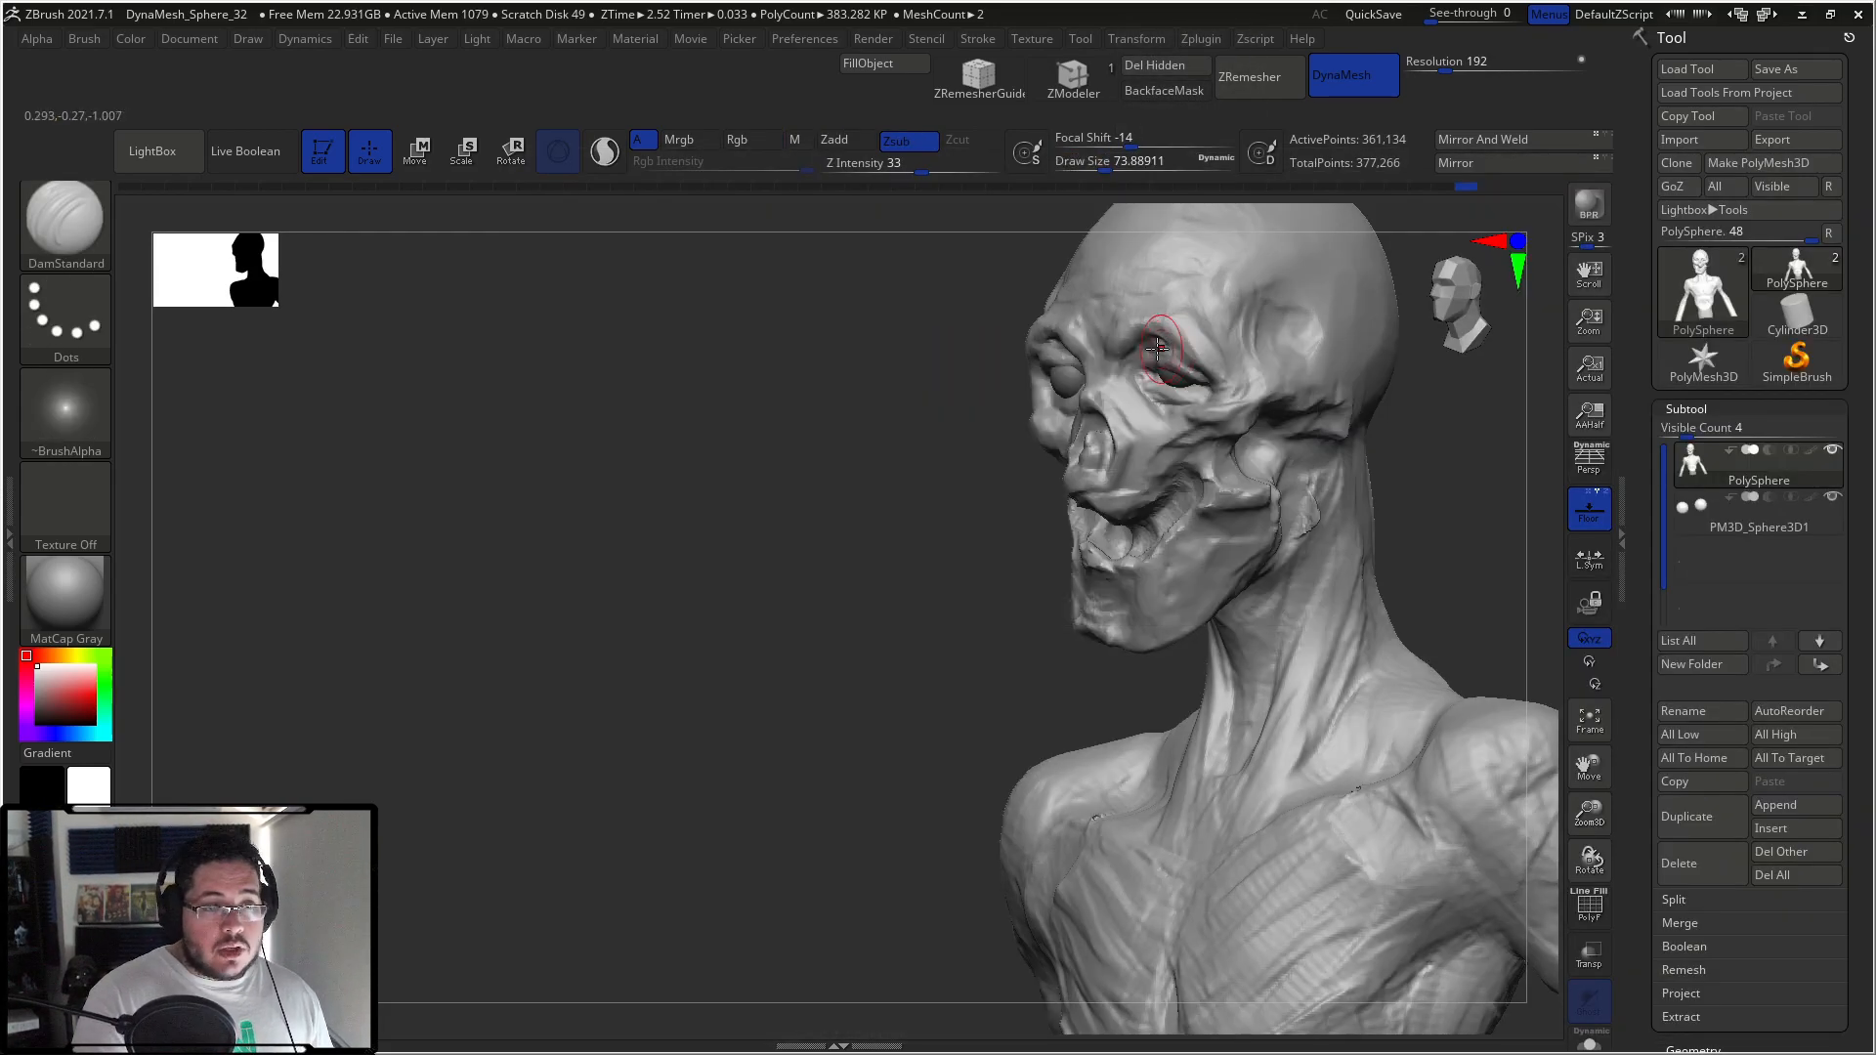
Step: Pull the cheek and cheekbone on the drooping-eye side into shape with the Move brush at a draw size of about 234
{"action": "mouse_move", "coordinate": [1418, 587]}
{"action": "left_mouse_down"}
{"action": "mouse_move", "coordinate": [1271, 547]}
{"action": "mouse_move", "coordinate": [1124, 547]}
{"action": "left_mouse_up"}
{"action": "key", "text": "b"}
{"action": "key", "text": "m"}
{"action": "key", "text": "v"}
{"action": "key", "text": "space"}
{"action": "left_click_drag", "start_coordinate": [1181, 412], "coordinate": [1222, 413]}
{"action": "mouse_move", "coordinate": [1271, 488]}
{"action": "left_mouse_down"}
{"action": "mouse_move", "coordinate": [1190, 343]}
{"action": "mouse_move", "coordinate": [1075, 313]}
{"action": "mouse_move", "coordinate": [1066, 337]}
{"action": "mouse_move", "coordinate": [1114, 293]}
{"action": "mouse_move", "coordinate": [1168, 302]}
{"action": "mouse_move", "coordinate": [1073, 366]}
{"action": "mouse_move", "coordinate": [1174, 504]}
{"action": "mouse_move", "coordinate": [1192, 430]}
{"action": "left_mouse_up"}
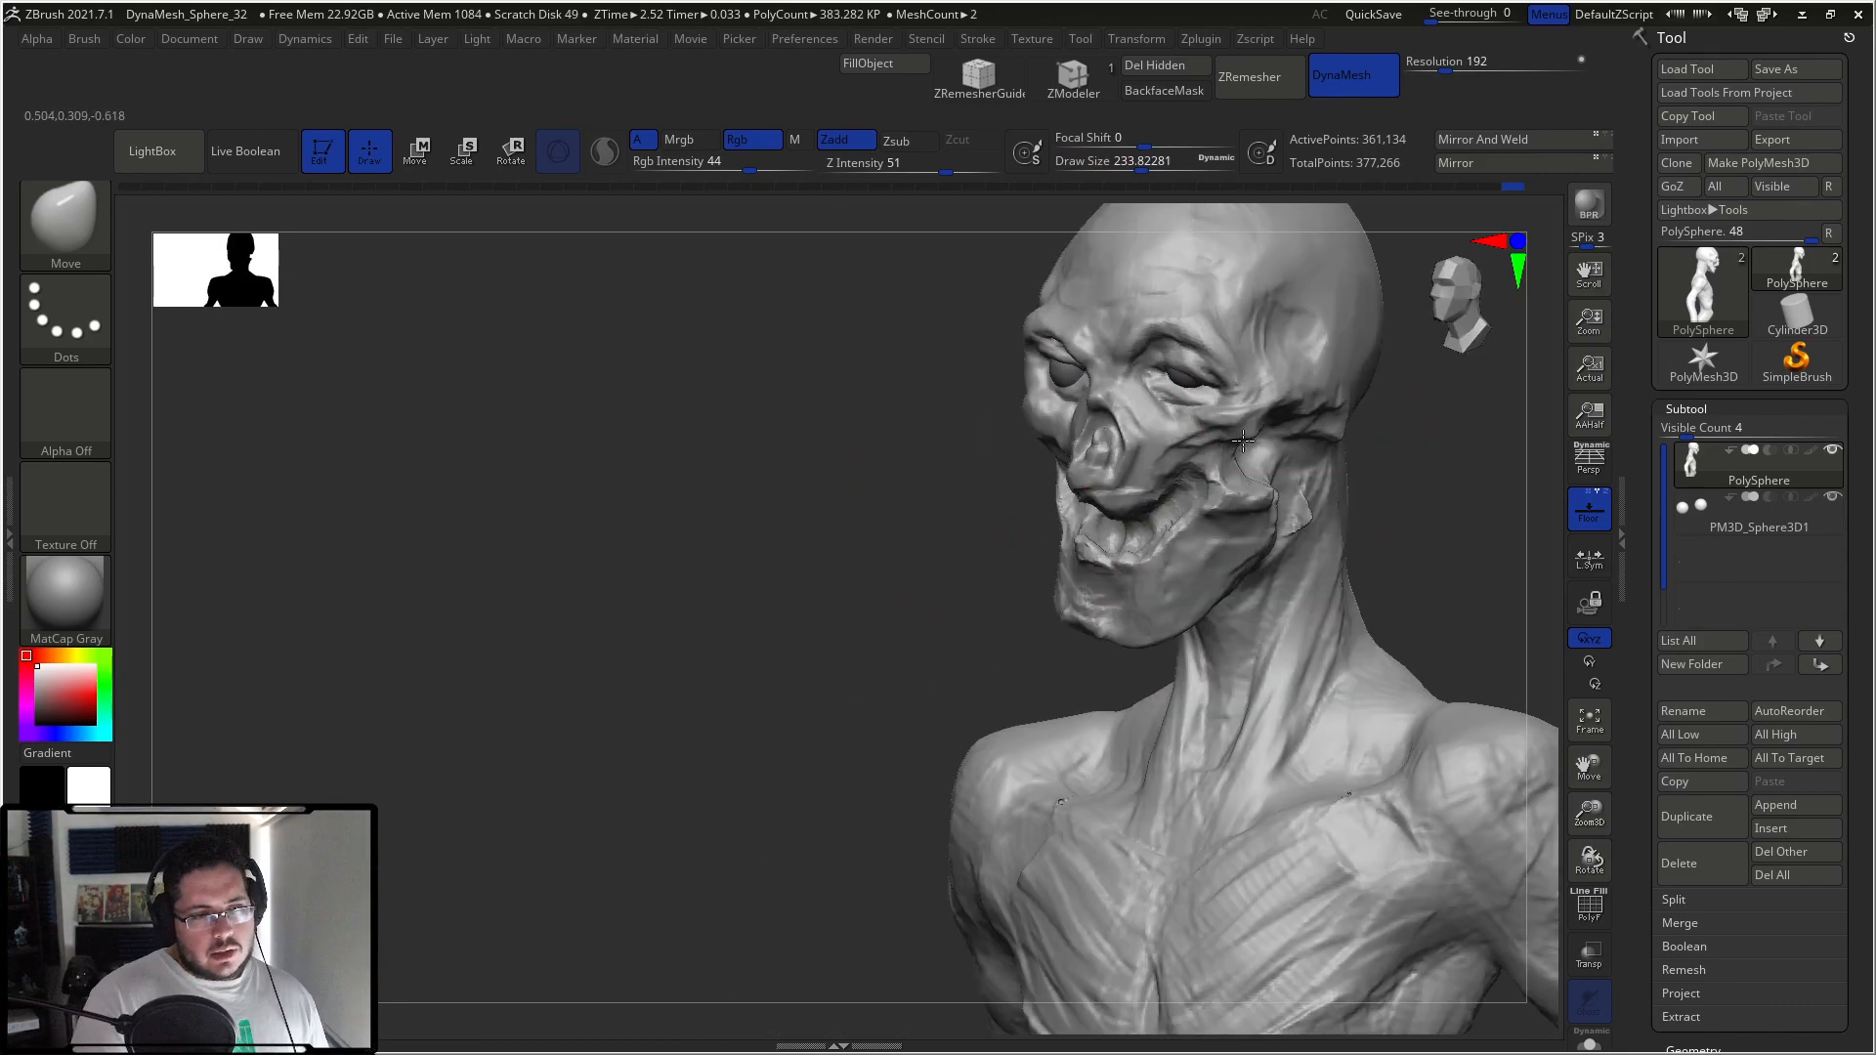
Step: Fill out the rear cheek and jaw with ClayBuildup at a draw size of about 145 and remesh at resolution 192
{"action": "key", "text": "b"}
{"action": "key", "text": "c"}
{"action": "key", "text": "b"}
{"action": "key", "text": "space"}
{"action": "mouse_move", "coordinate": [1241, 497]}
{"action": "left_mouse_down"}
{"action": "mouse_move", "coordinate": [1197, 479]}
{"action": "mouse_move", "coordinate": [1258, 509]}
{"action": "mouse_move", "coordinate": [1241, 544]}
{"action": "left_mouse_up"}
{"action": "key", "text": "space"}
{"action": "key", "text": "space"}
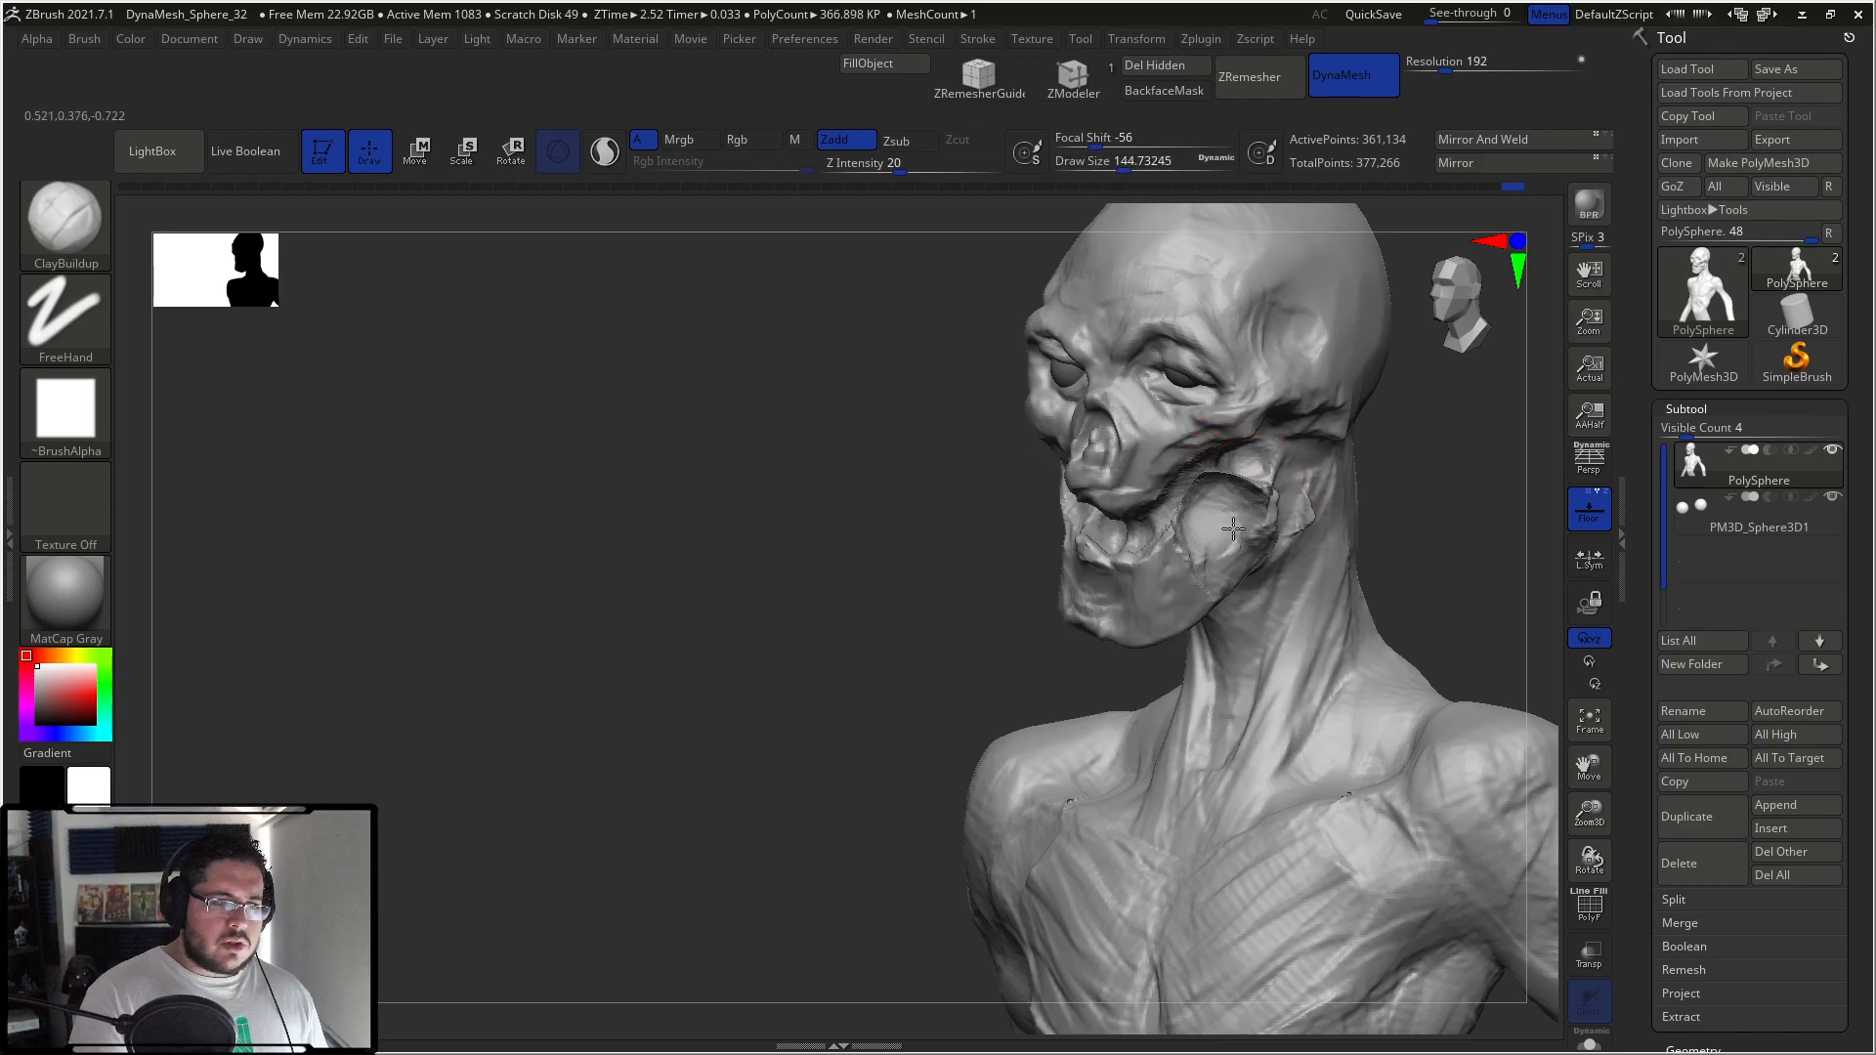
{"action": "left_click_drag", "start_coordinate": [1209, 481], "coordinate": [1236, 494]}
{"action": "left_click_drag", "start_coordinate": [1399, 448], "coordinate": [1460, 443], "text": "shift"}
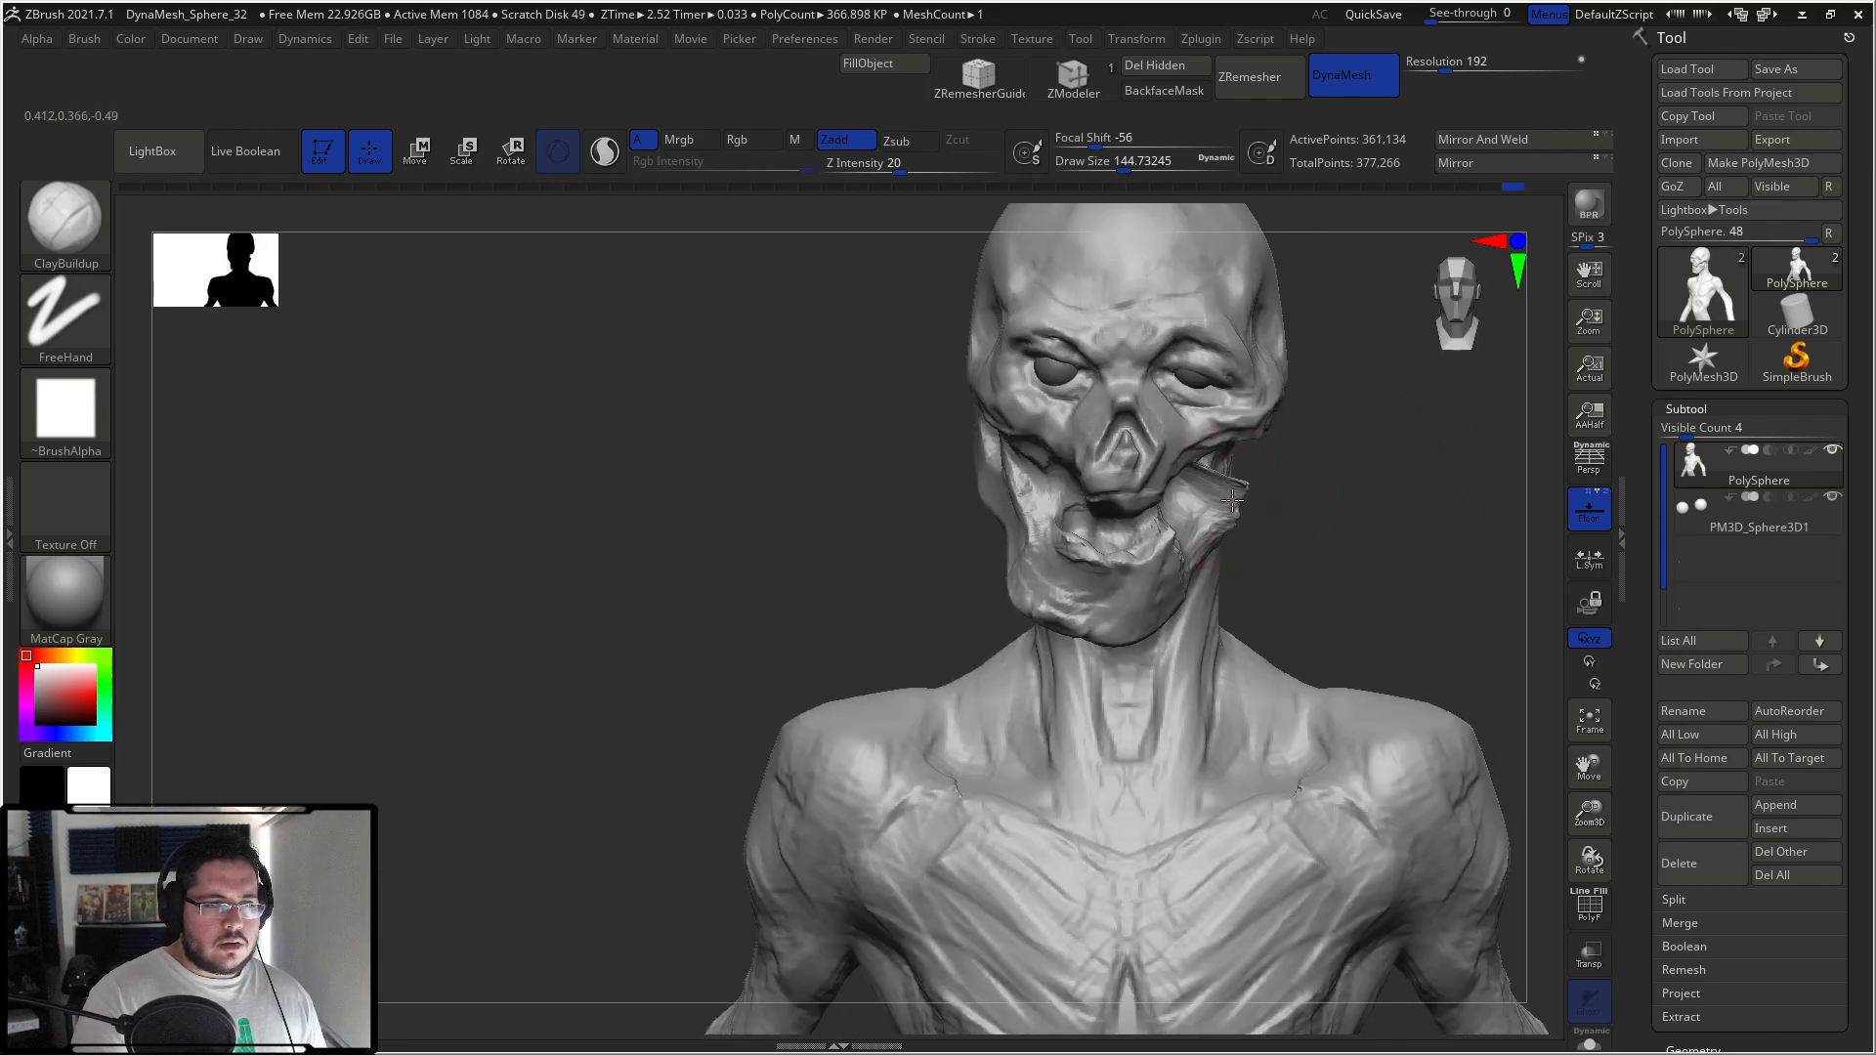
{"action": "left_click_drag", "start_coordinate": [1265, 501], "coordinate": [1250, 476]}
{"action": "key", "text": "shift"}
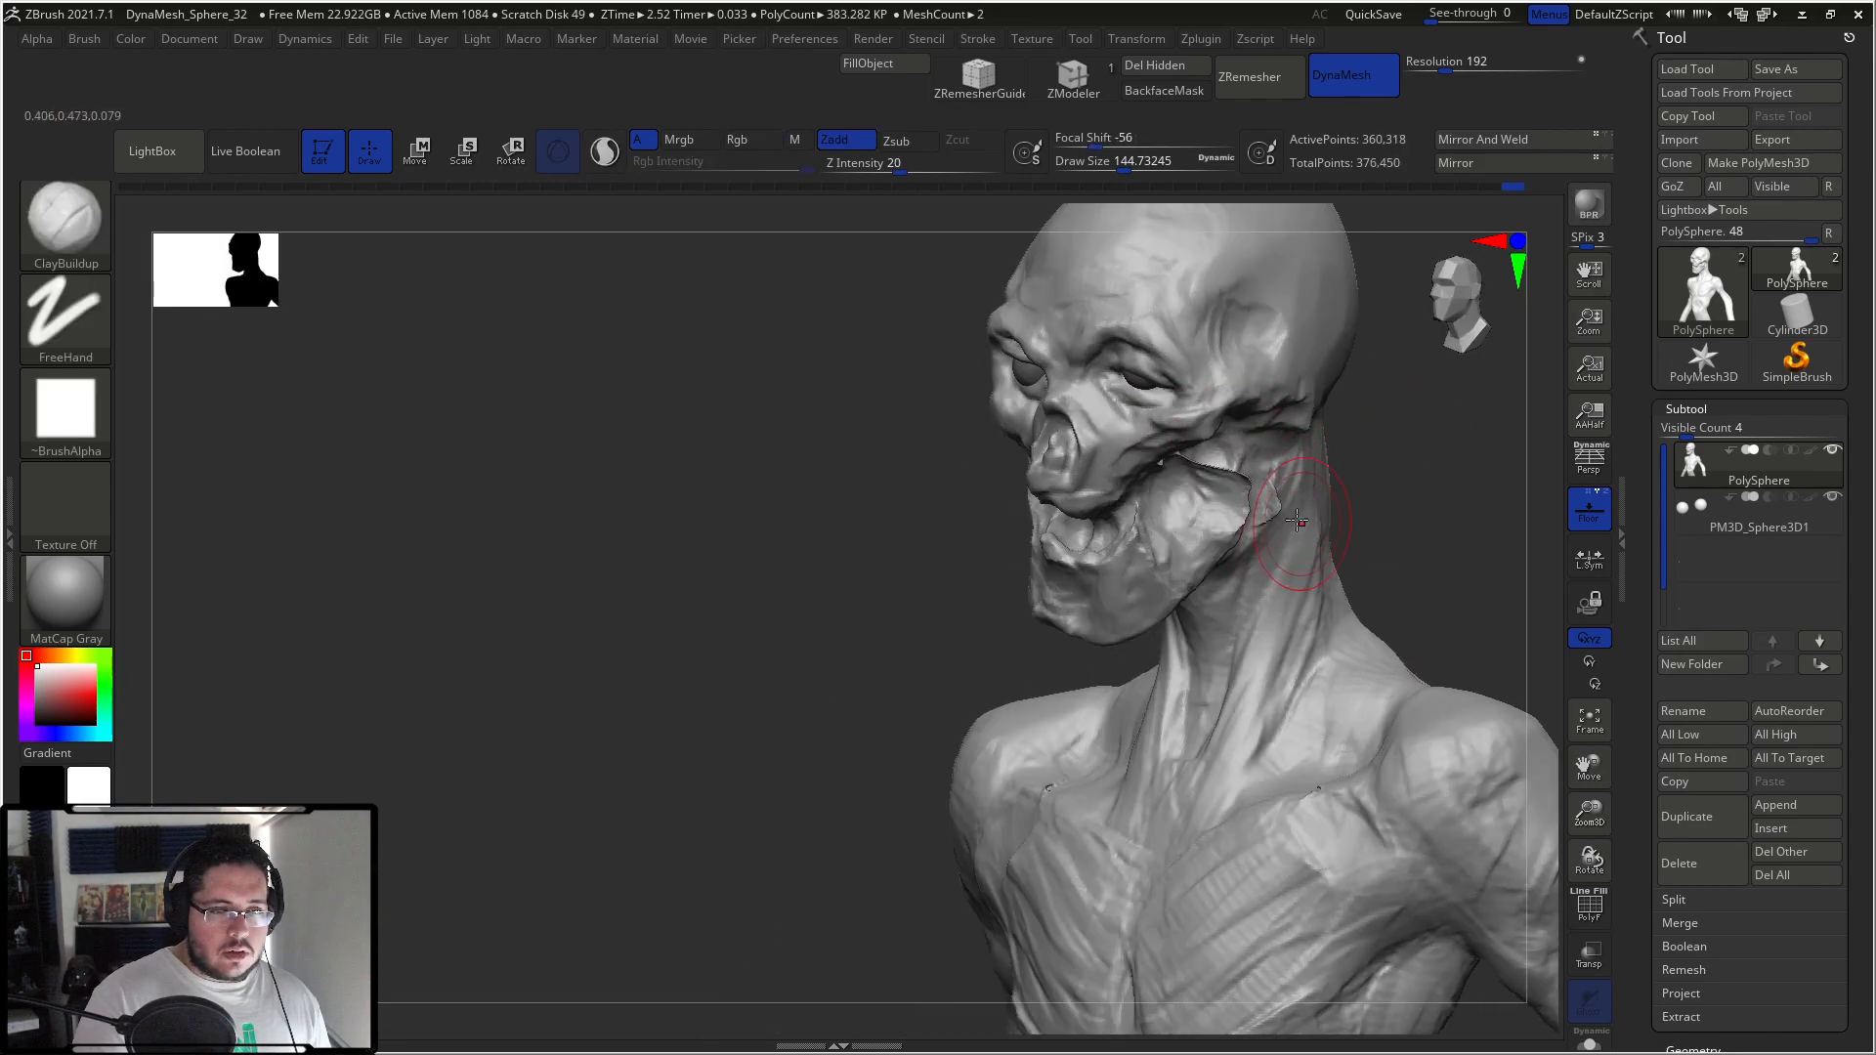
Step: Flatten the built-up jaw and cheek with TrimDynamic at a draw size of about 145
{"action": "key", "text": "b"}
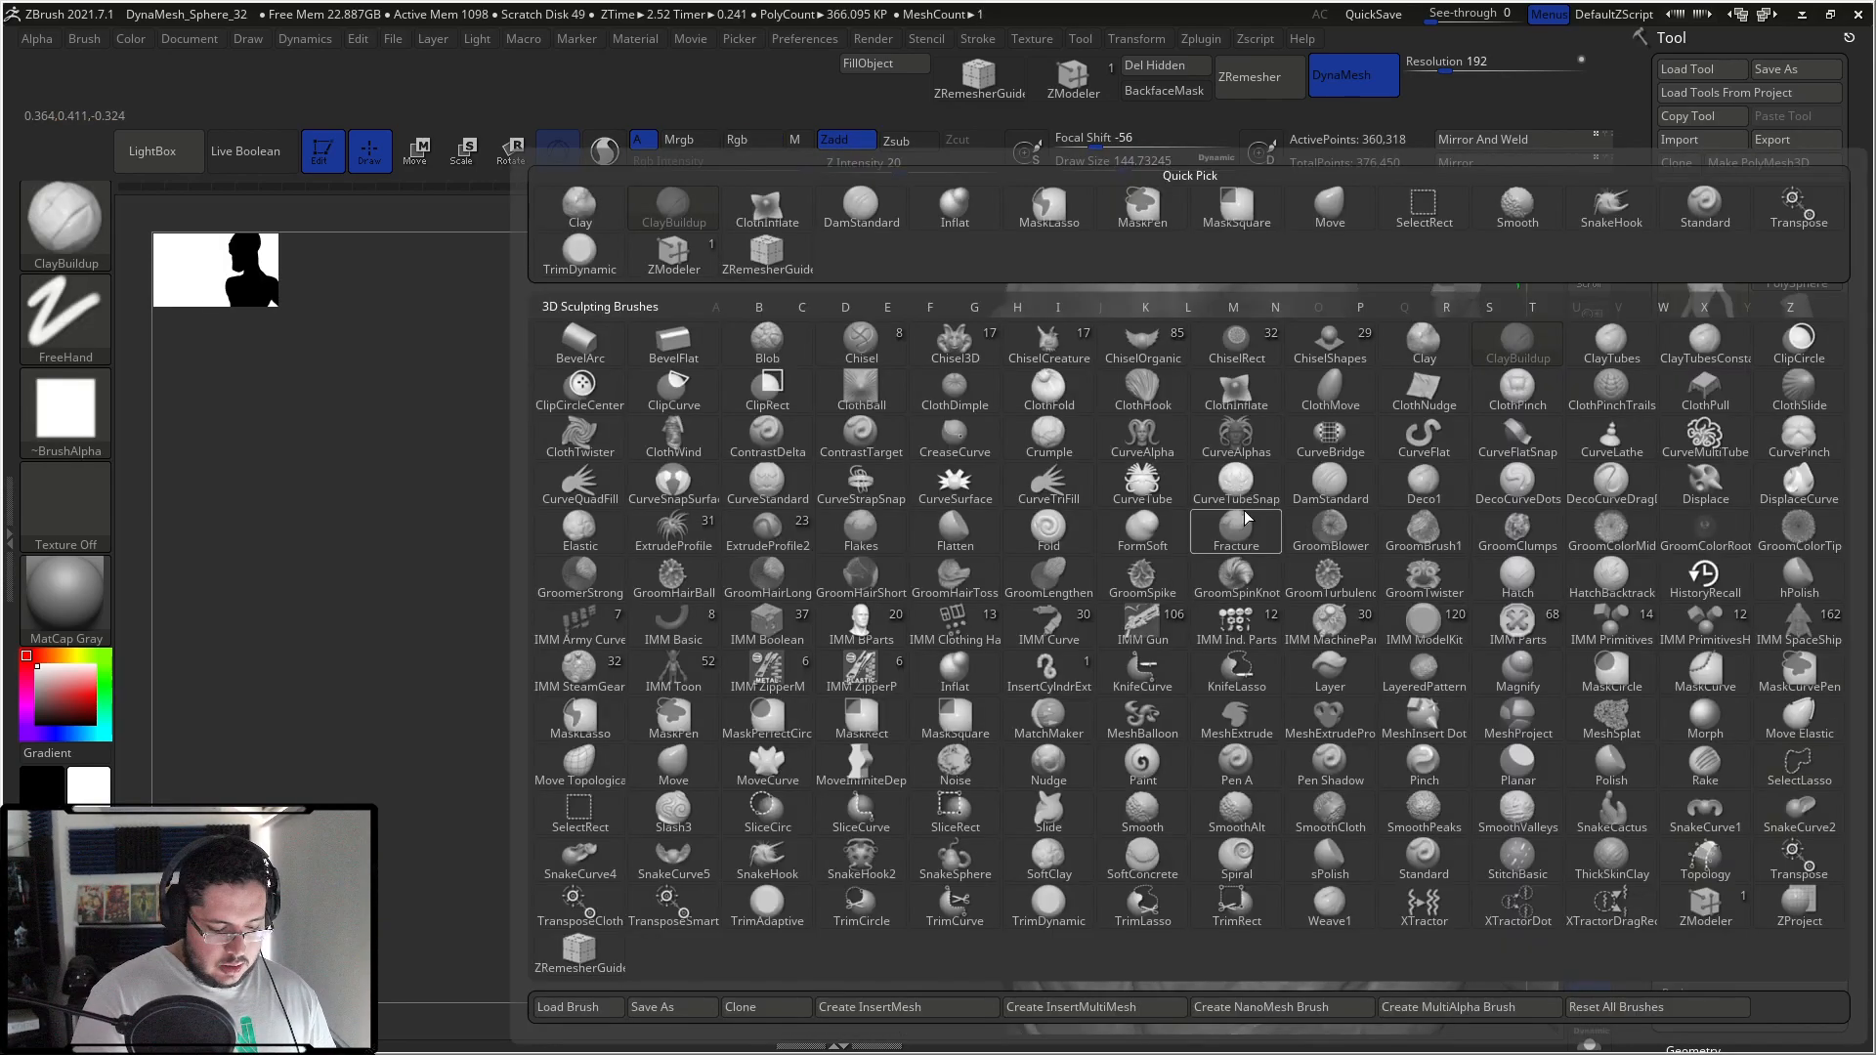
{"action": "key", "text": "t"}
{"action": "key", "text": "d"}
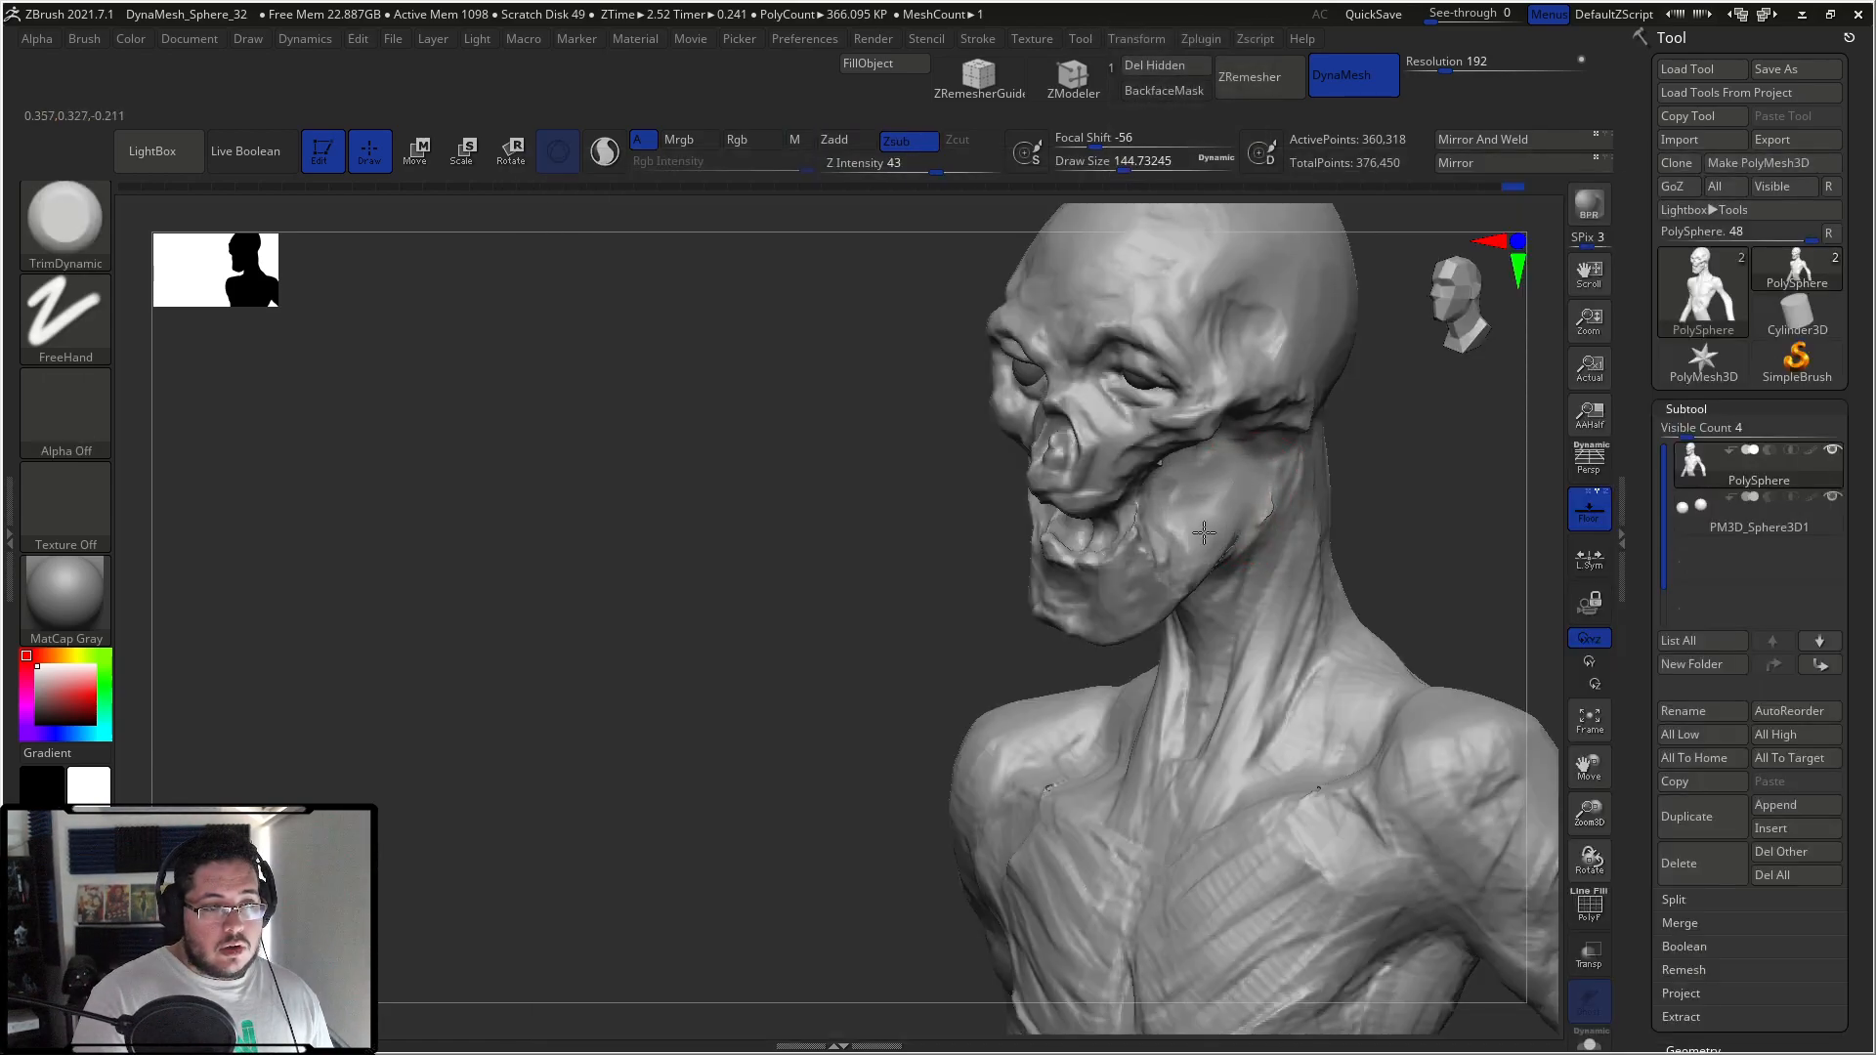
{"action": "mouse_move", "coordinate": [1329, 500]}
{"action": "left_mouse_down"}
{"action": "mouse_move", "coordinate": [1213, 499]}
{"action": "mouse_move", "coordinate": [1173, 572]}
{"action": "mouse_move", "coordinate": [1175, 550]}
{"action": "mouse_move", "coordinate": [1132, 528]}
{"action": "mouse_move", "coordinate": [1213, 524]}
{"action": "mouse_move", "coordinate": [1189, 506]}
{"action": "left_mouse_up"}
Step: Sculpt the jaw muscle behind the mouth with ClayBuildup at a draw size of about 94
{"action": "key", "text": "b"}
{"action": "key", "text": "c"}
{"action": "key", "text": "b"}
{"action": "key", "text": "space"}
{"action": "key", "text": "space"}
{"action": "key", "text": "space"}
{"action": "left_click_drag", "start_coordinate": [1469, 428], "coordinate": [1349, 376]}
{"action": "left_click_drag", "start_coordinate": [1416, 548], "coordinate": [1541, 635], "text": "alt"}
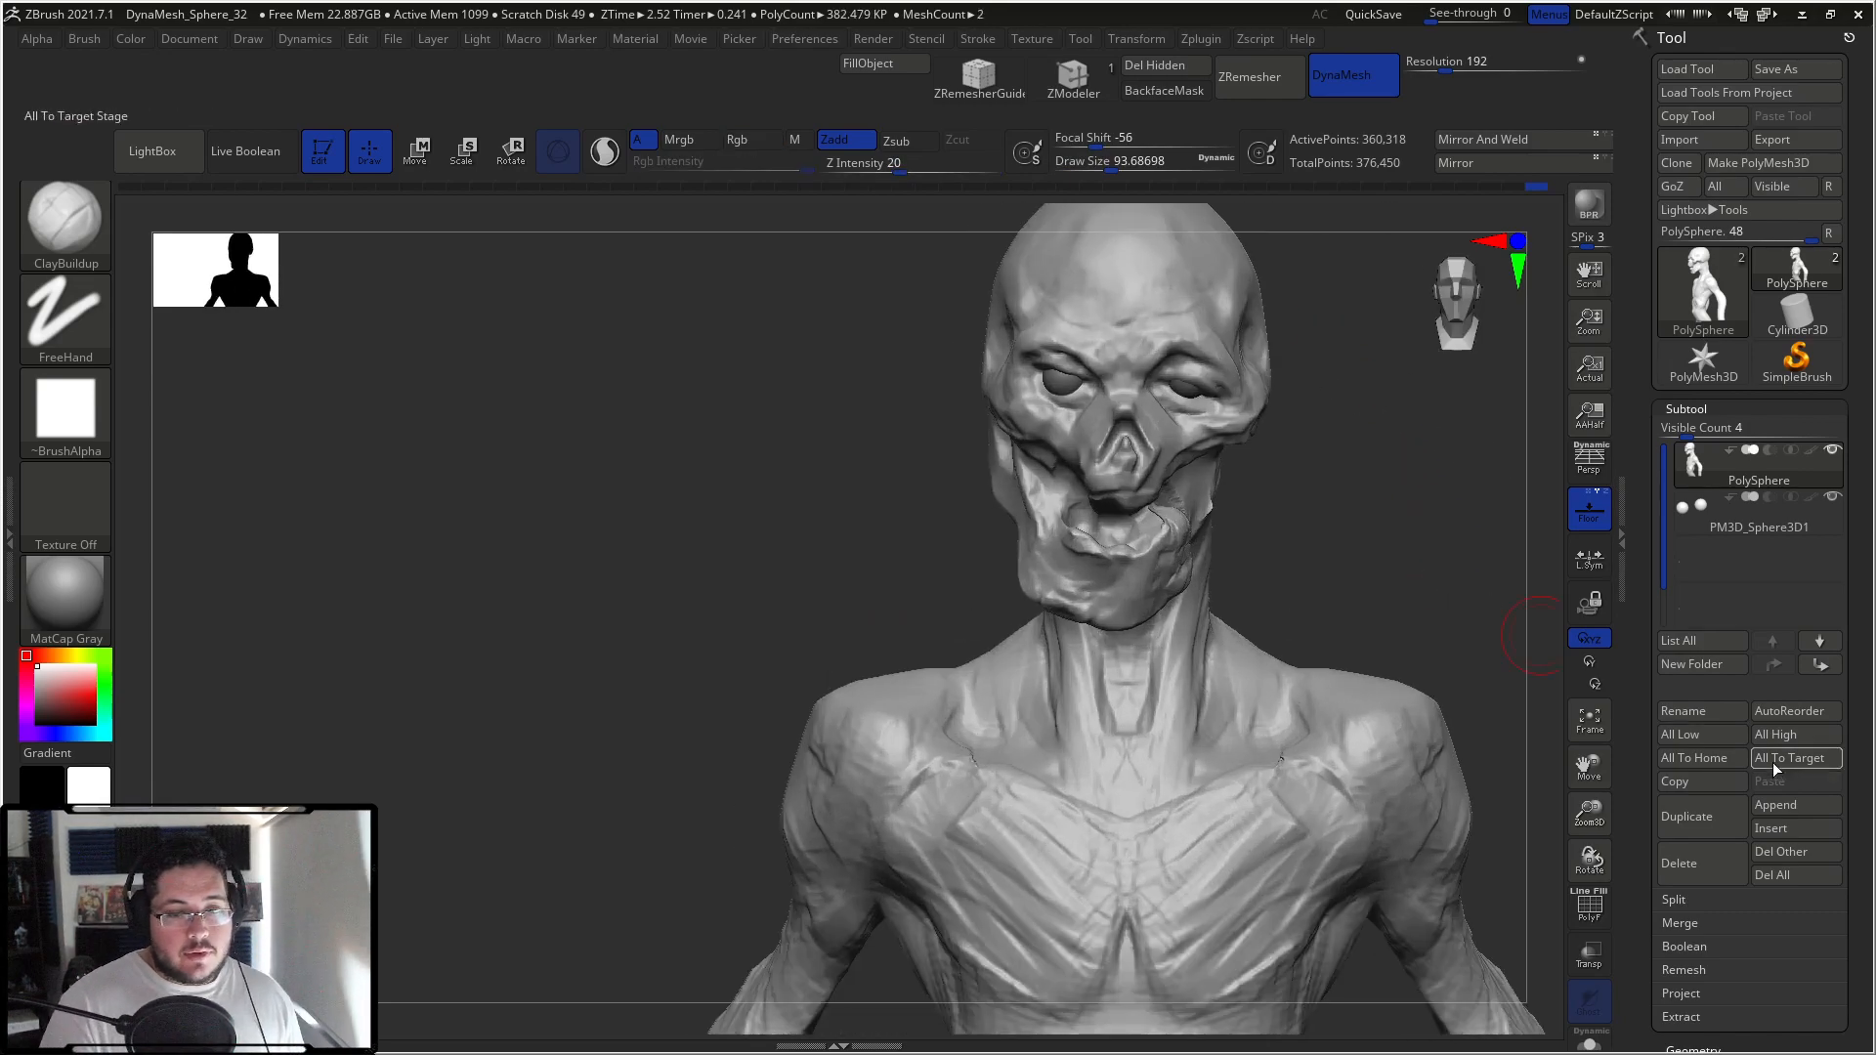
Step: Append a Sphere3D subtool, then scale and position it inside the mouth
{"action": "left_click", "coordinate": [1789, 807]}
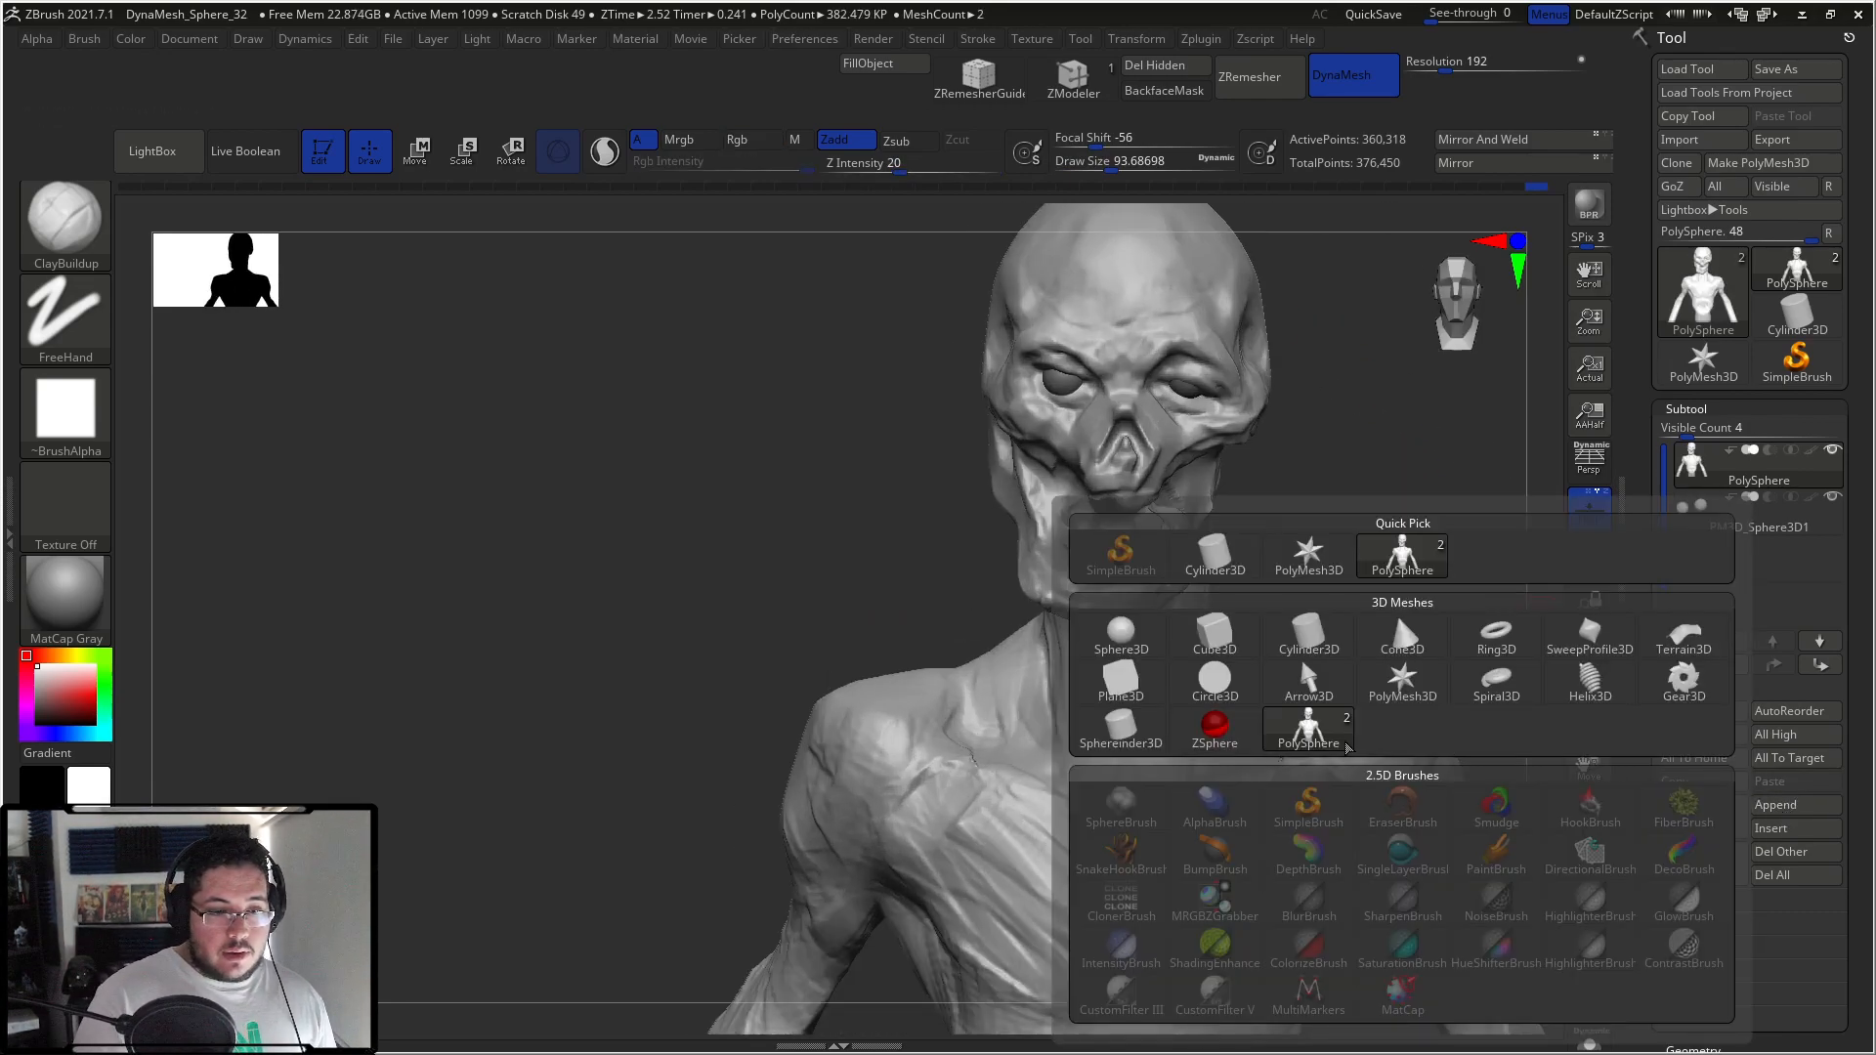
{"action": "left_click", "coordinate": [1300, 657]}
{"action": "left_click_drag", "start_coordinate": [1360, 504], "coordinate": [1221, 449]}
{"action": "key", "text": "w"}
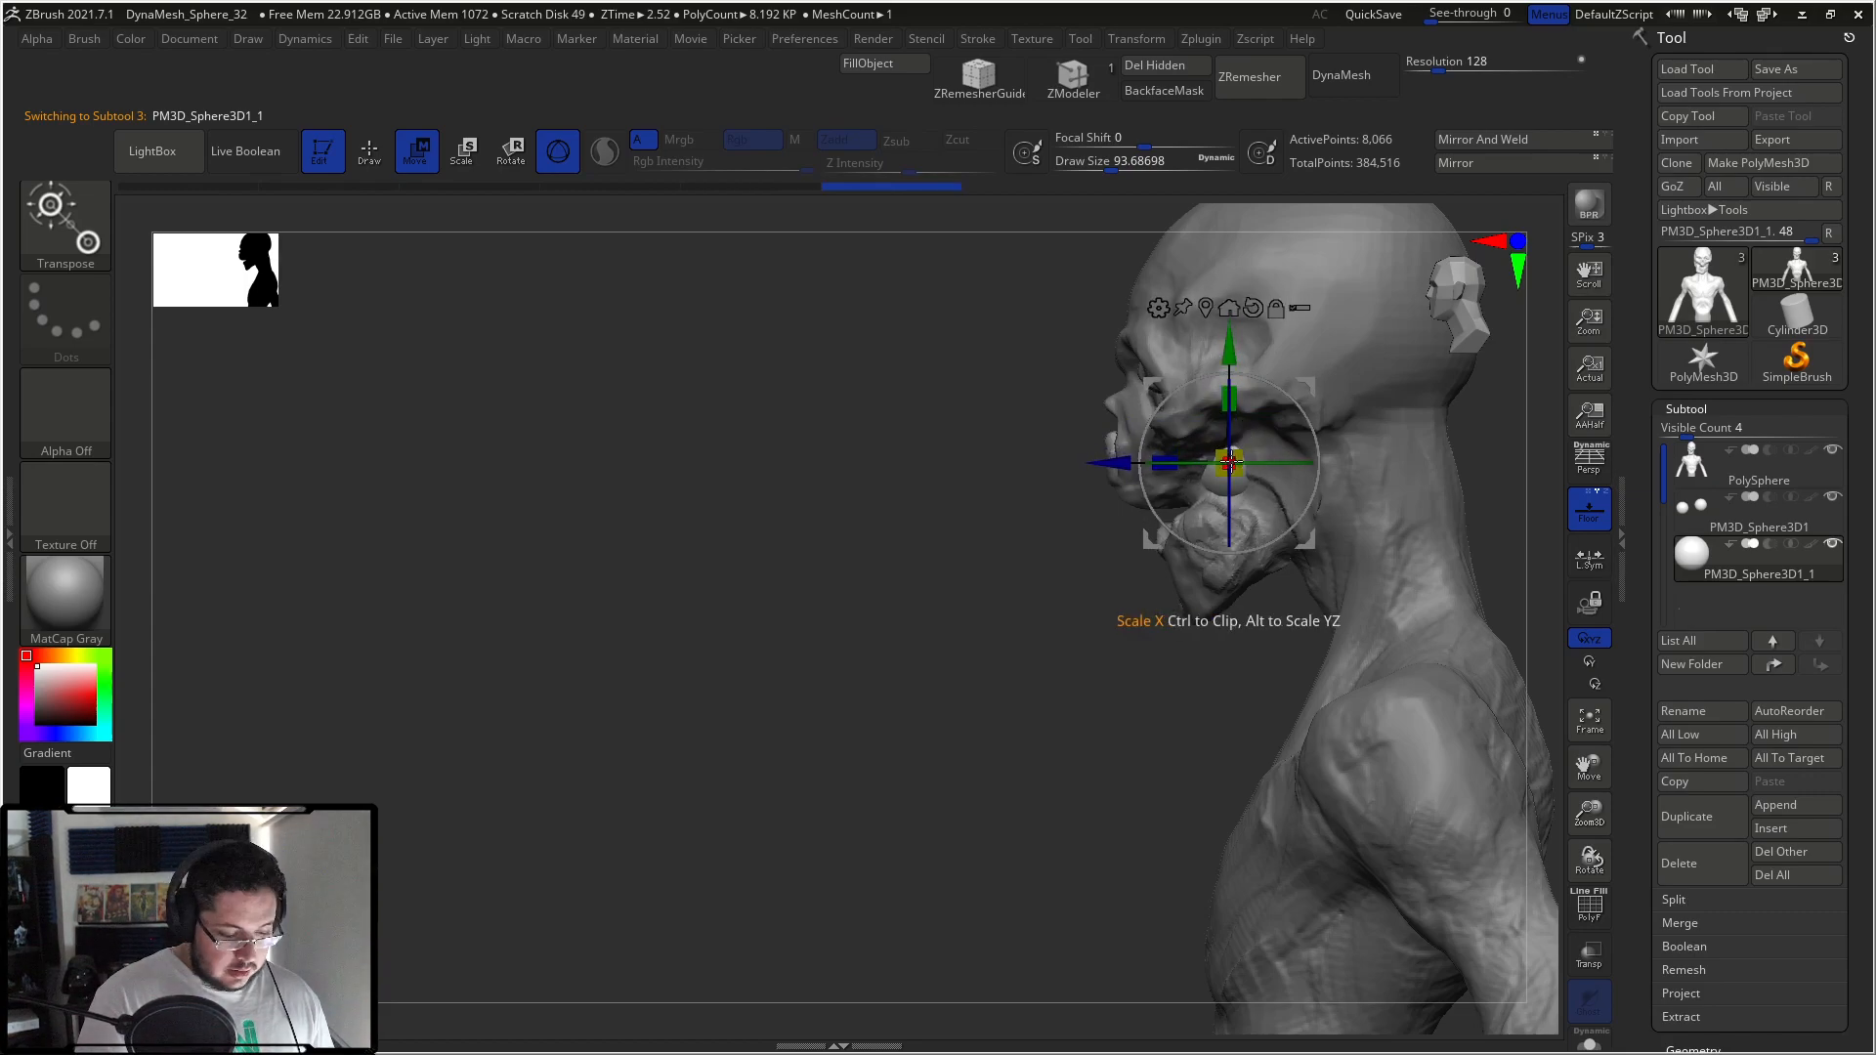
Step: Stretch the sphere into a long, curving tongue hanging from the mouth with the Move brush at about 212
{"action": "key", "text": "q"}
{"action": "key", "text": "space"}
{"action": "left_click_drag", "start_coordinate": [1172, 503], "coordinate": [1051, 691]}
{"action": "mouse_move", "coordinate": [1124, 582]}
{"action": "left_mouse_down"}
{"action": "mouse_move", "coordinate": [1190, 612]}
{"action": "mouse_move", "coordinate": [1131, 660]}
{"action": "mouse_move", "coordinate": [1231, 699]}
{"action": "mouse_move", "coordinate": [1123, 576]}
{"action": "mouse_move", "coordinate": [1143, 555]}
{"action": "mouse_move", "coordinate": [1107, 509]}
{"action": "left_mouse_up"}
{"action": "left_click_drag", "start_coordinate": [1320, 528], "coordinate": [1204, 573]}
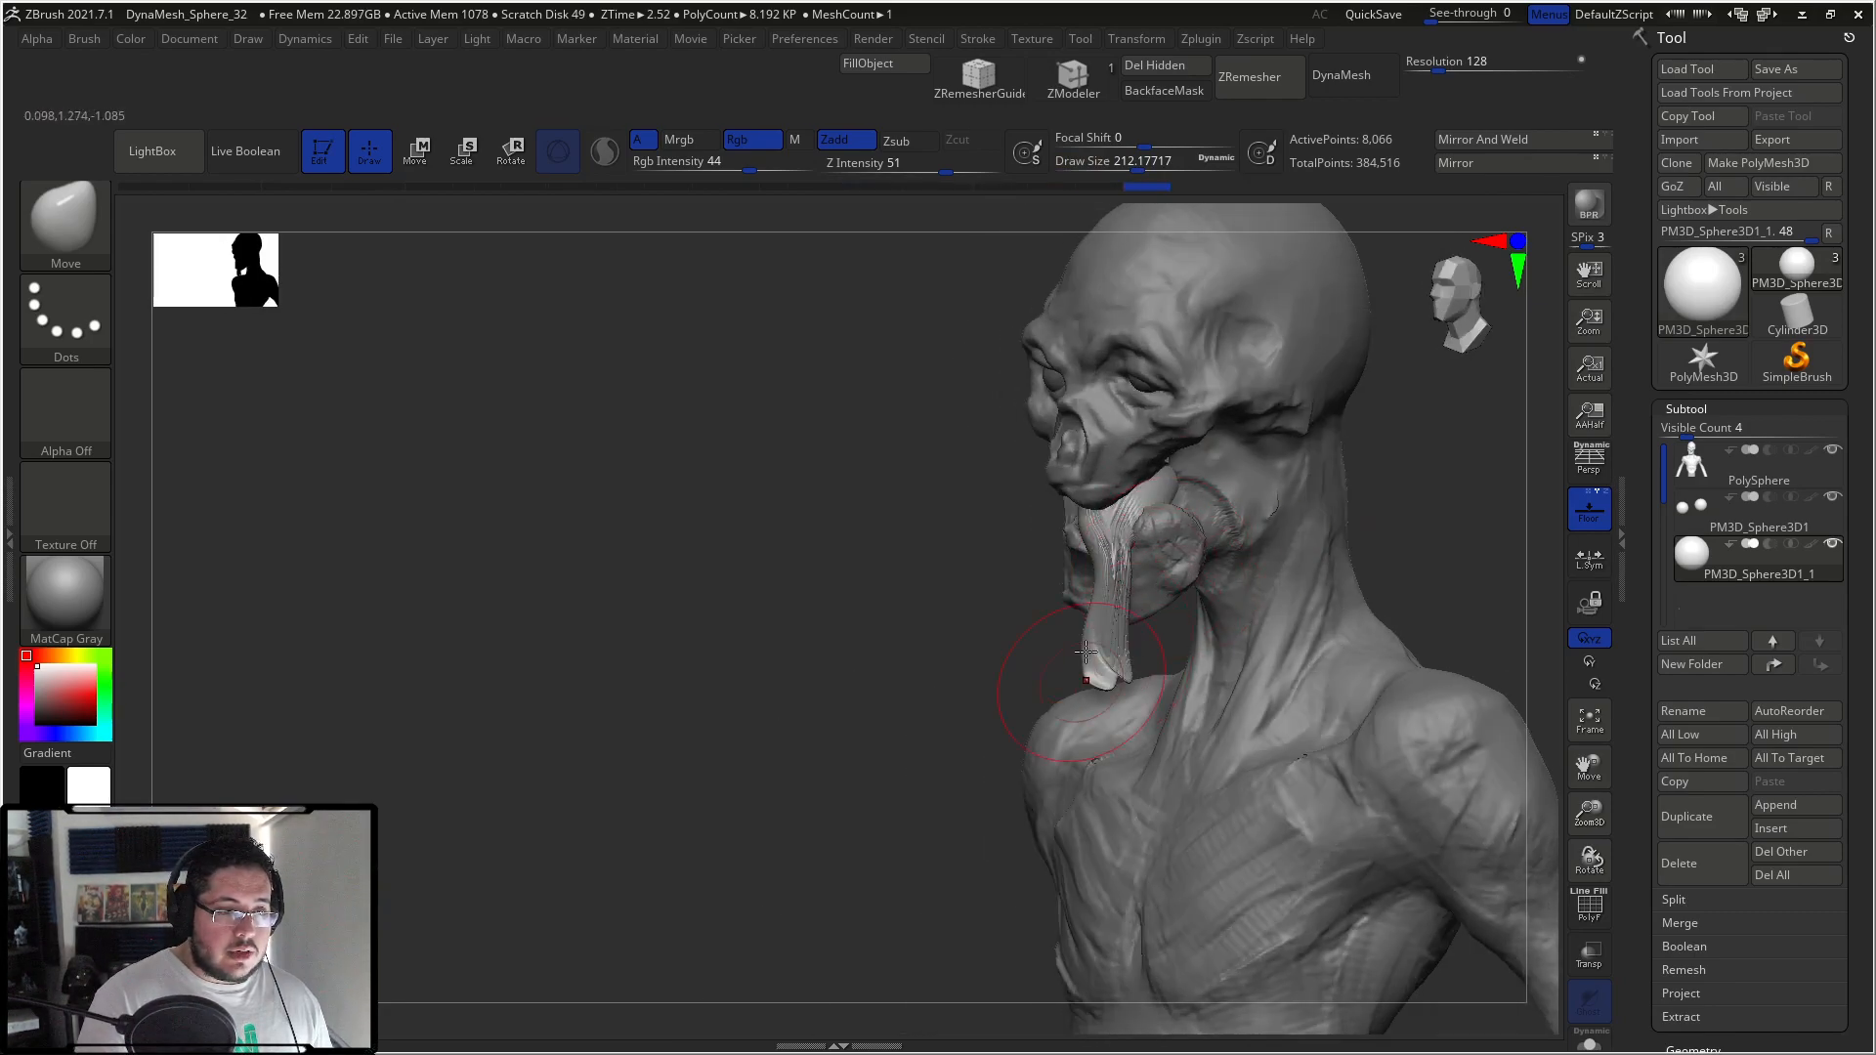
{"action": "mouse_move", "coordinate": [976, 631]}
{"action": "left_mouse_down"}
{"action": "mouse_move", "coordinate": [1285, 464]}
{"action": "mouse_move", "coordinate": [1336, 494]}
{"action": "left_mouse_up"}
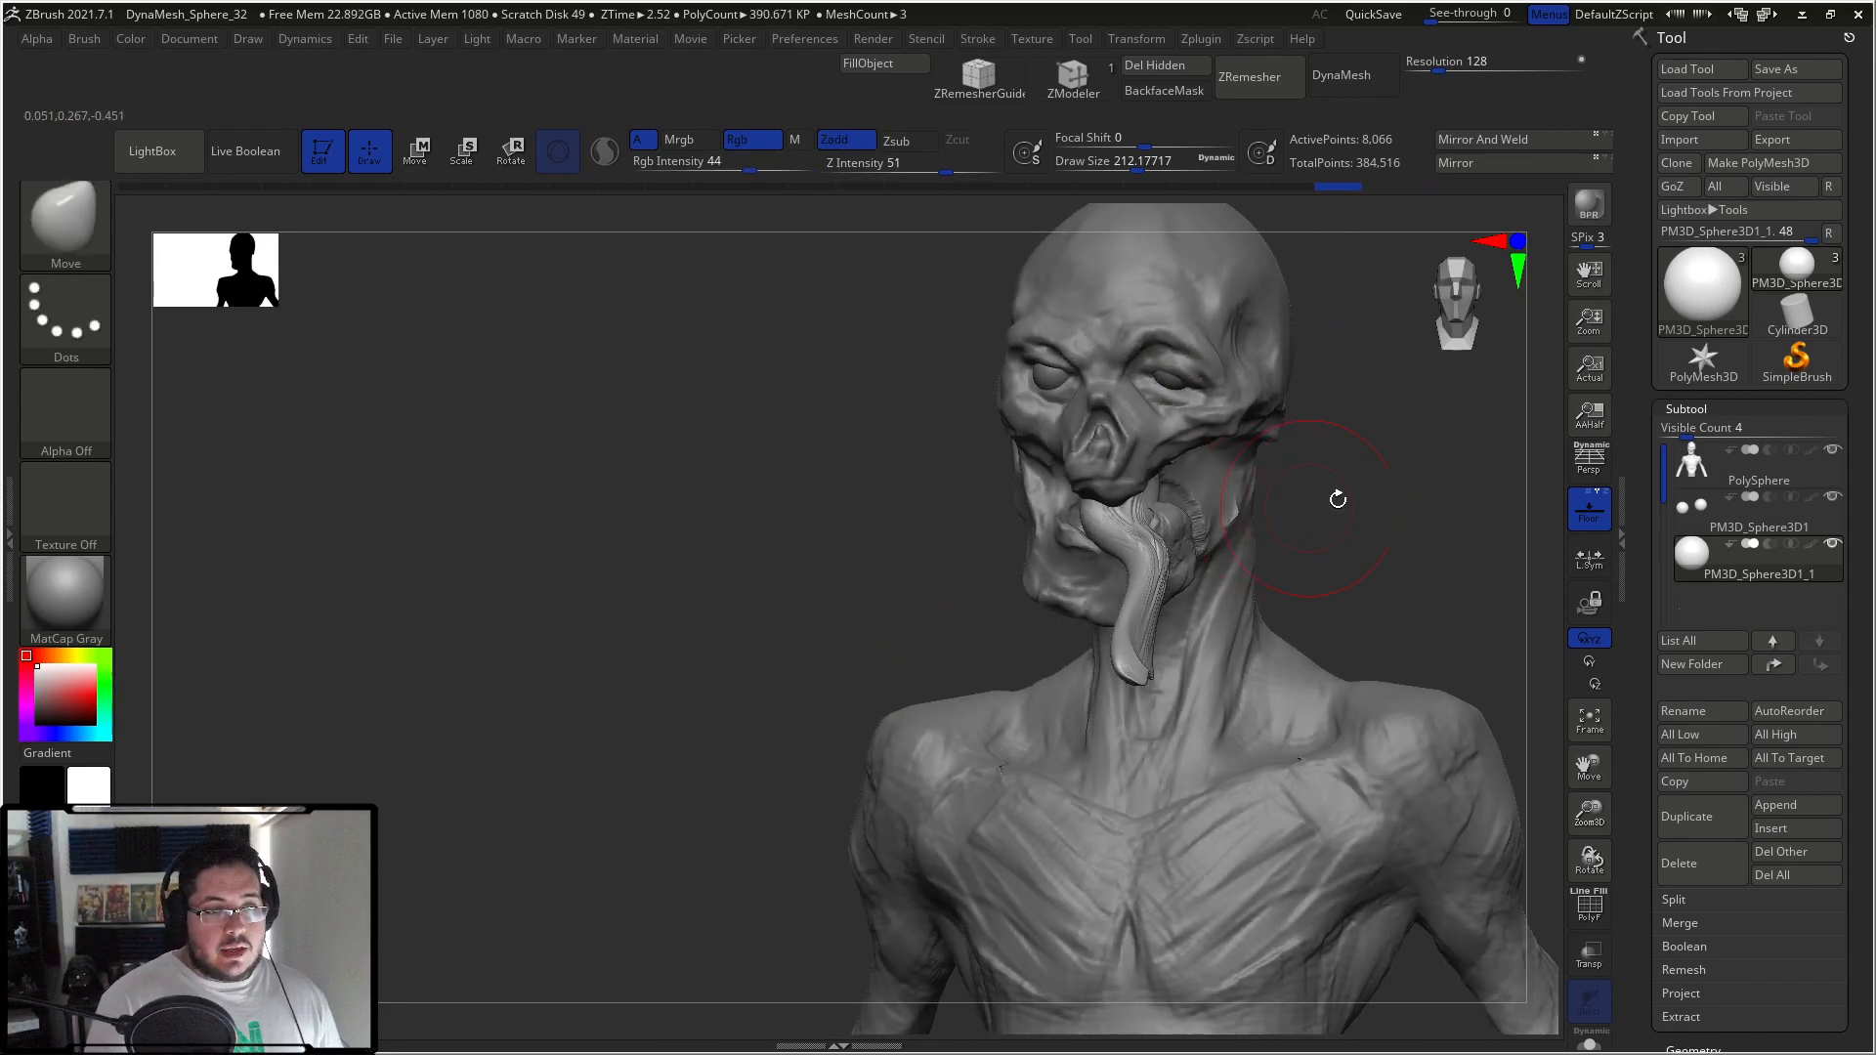
Step: Remesh the tongue with DynaMesh at resolution 128 and adjust its shape
{"action": "left_click", "coordinate": [1339, 78]}
{"action": "mouse_move", "coordinate": [1271, 547]}
{"action": "left_mouse_down"}
{"action": "mouse_move", "coordinate": [1323, 511]}
{"action": "mouse_move", "coordinate": [1216, 431]}
{"action": "left_mouse_up"}
{"action": "key", "text": "space"}
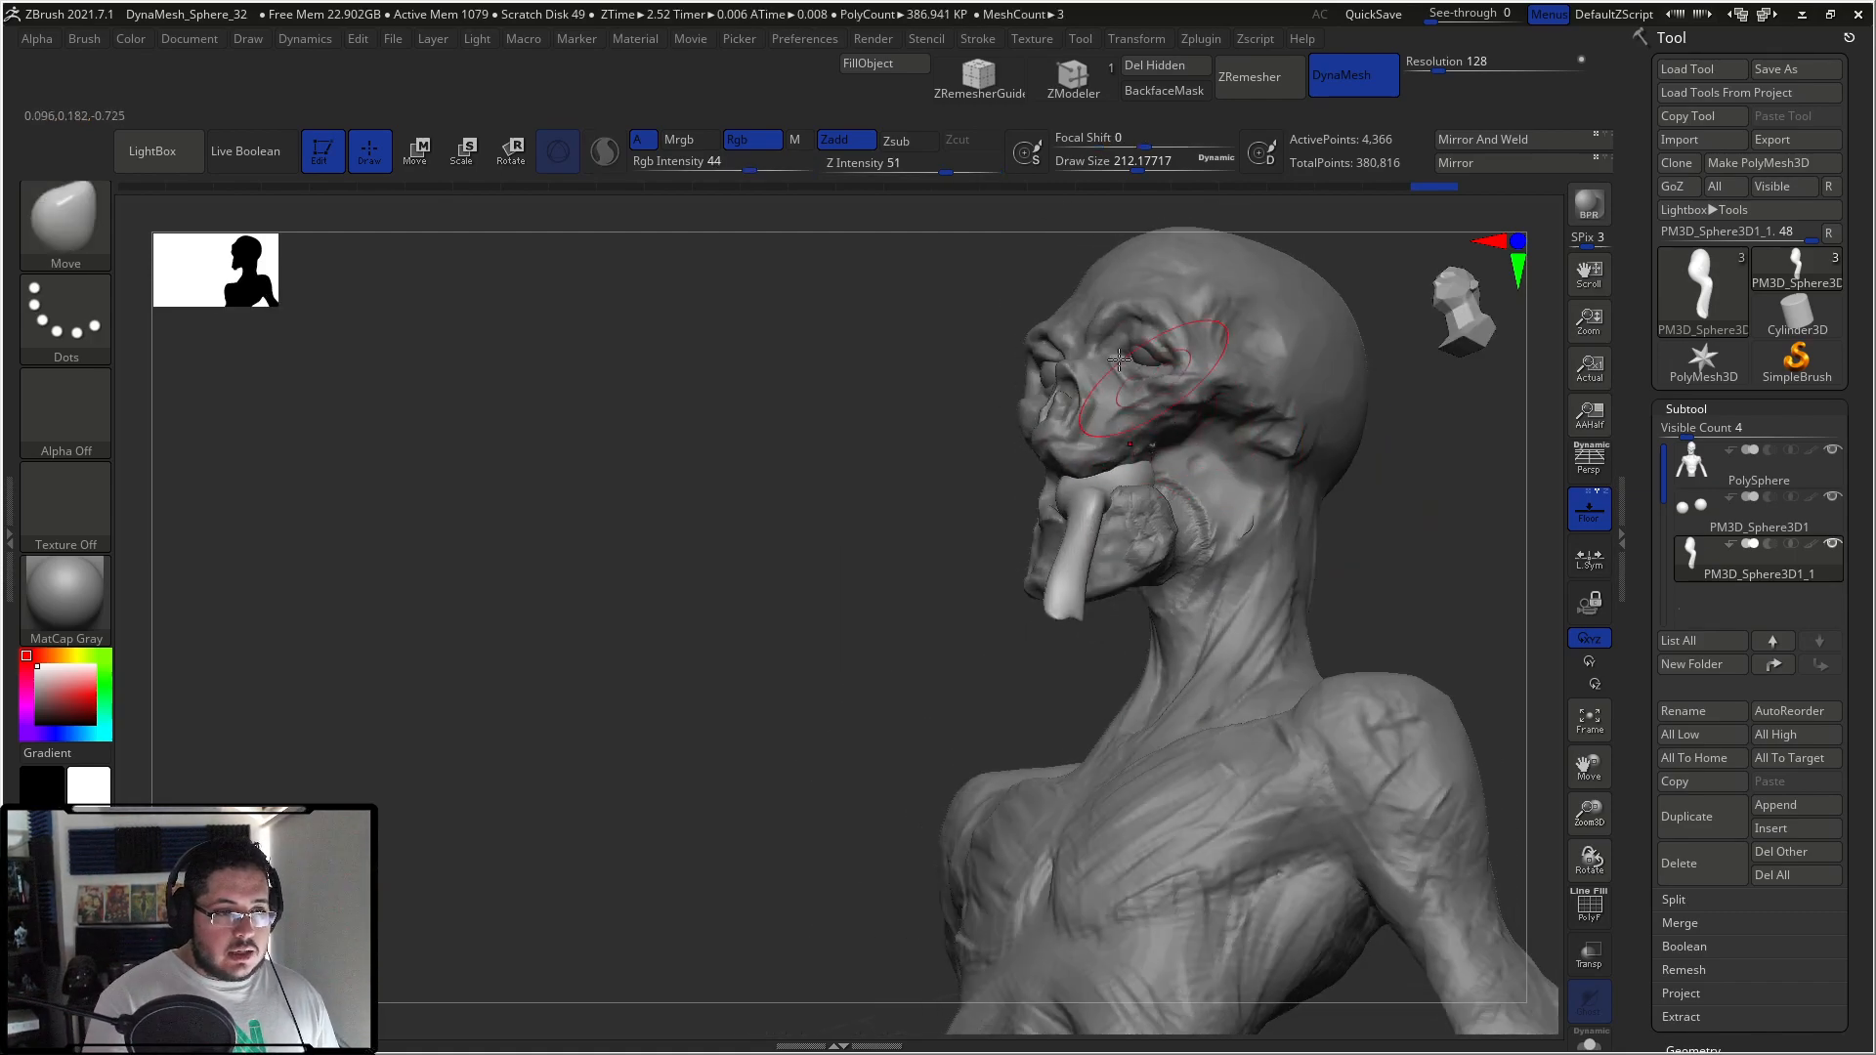
Step: Make the body mesh active and build up the upper jaw around the tongue with ClayBuildup at about 112
{"action": "key", "text": "b"}
{"action": "key", "text": "c"}
{"action": "key", "text": "b"}
{"action": "key", "text": "space"}
{"action": "left_click", "coordinate": [1102, 427], "text": "alt"}
{"action": "key", "text": "space"}
{"action": "key", "text": "b"}
{"action": "key", "text": "c"}
{"action": "key", "text": "b"}
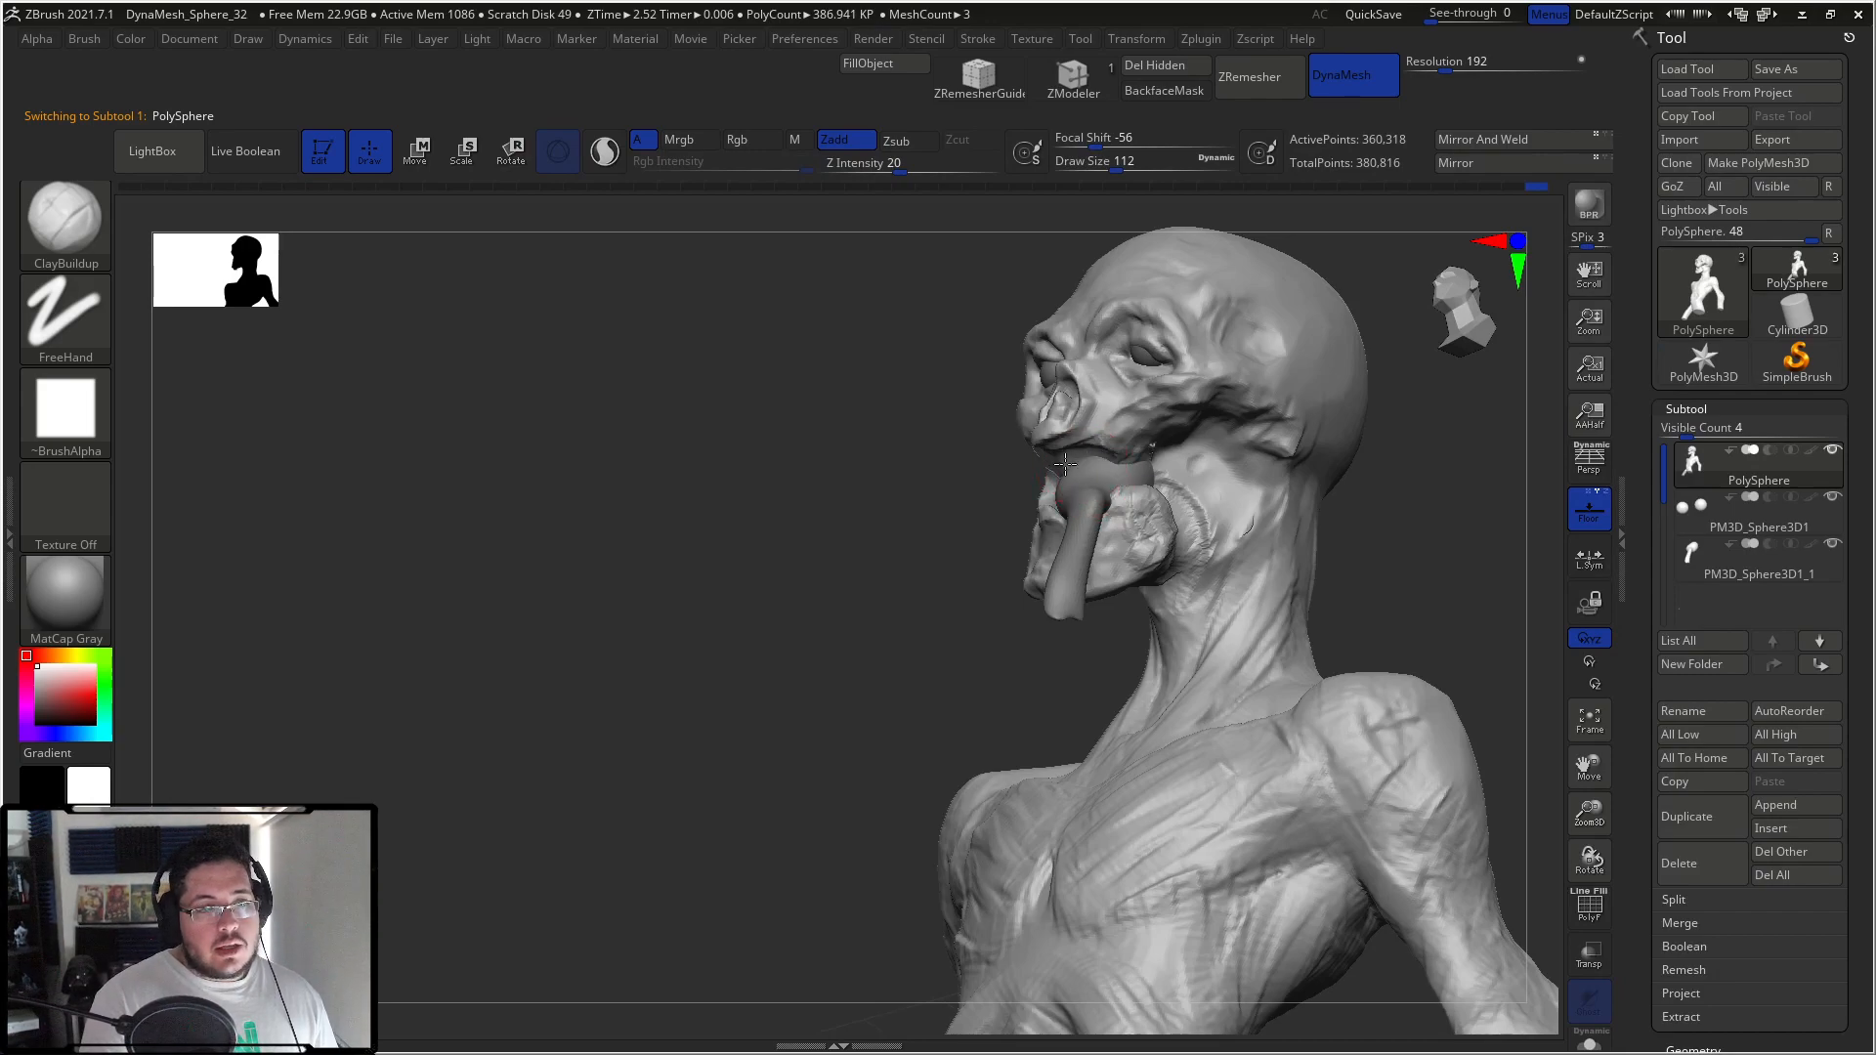
{"action": "left_click_drag", "start_coordinate": [870, 459], "coordinate": [1015, 477]}
{"action": "mouse_move", "coordinate": [1213, 426]}
{"action": "left_mouse_down"}
{"action": "mouse_move", "coordinate": [1191, 452]}
{"action": "mouse_move", "coordinate": [1153, 445]}
{"action": "left_mouse_up"}
Step: Change the model's display color to a pale, yellowish bone tone
{"action": "key", "text": "space"}
{"action": "left_click", "coordinate": [836, 467]}
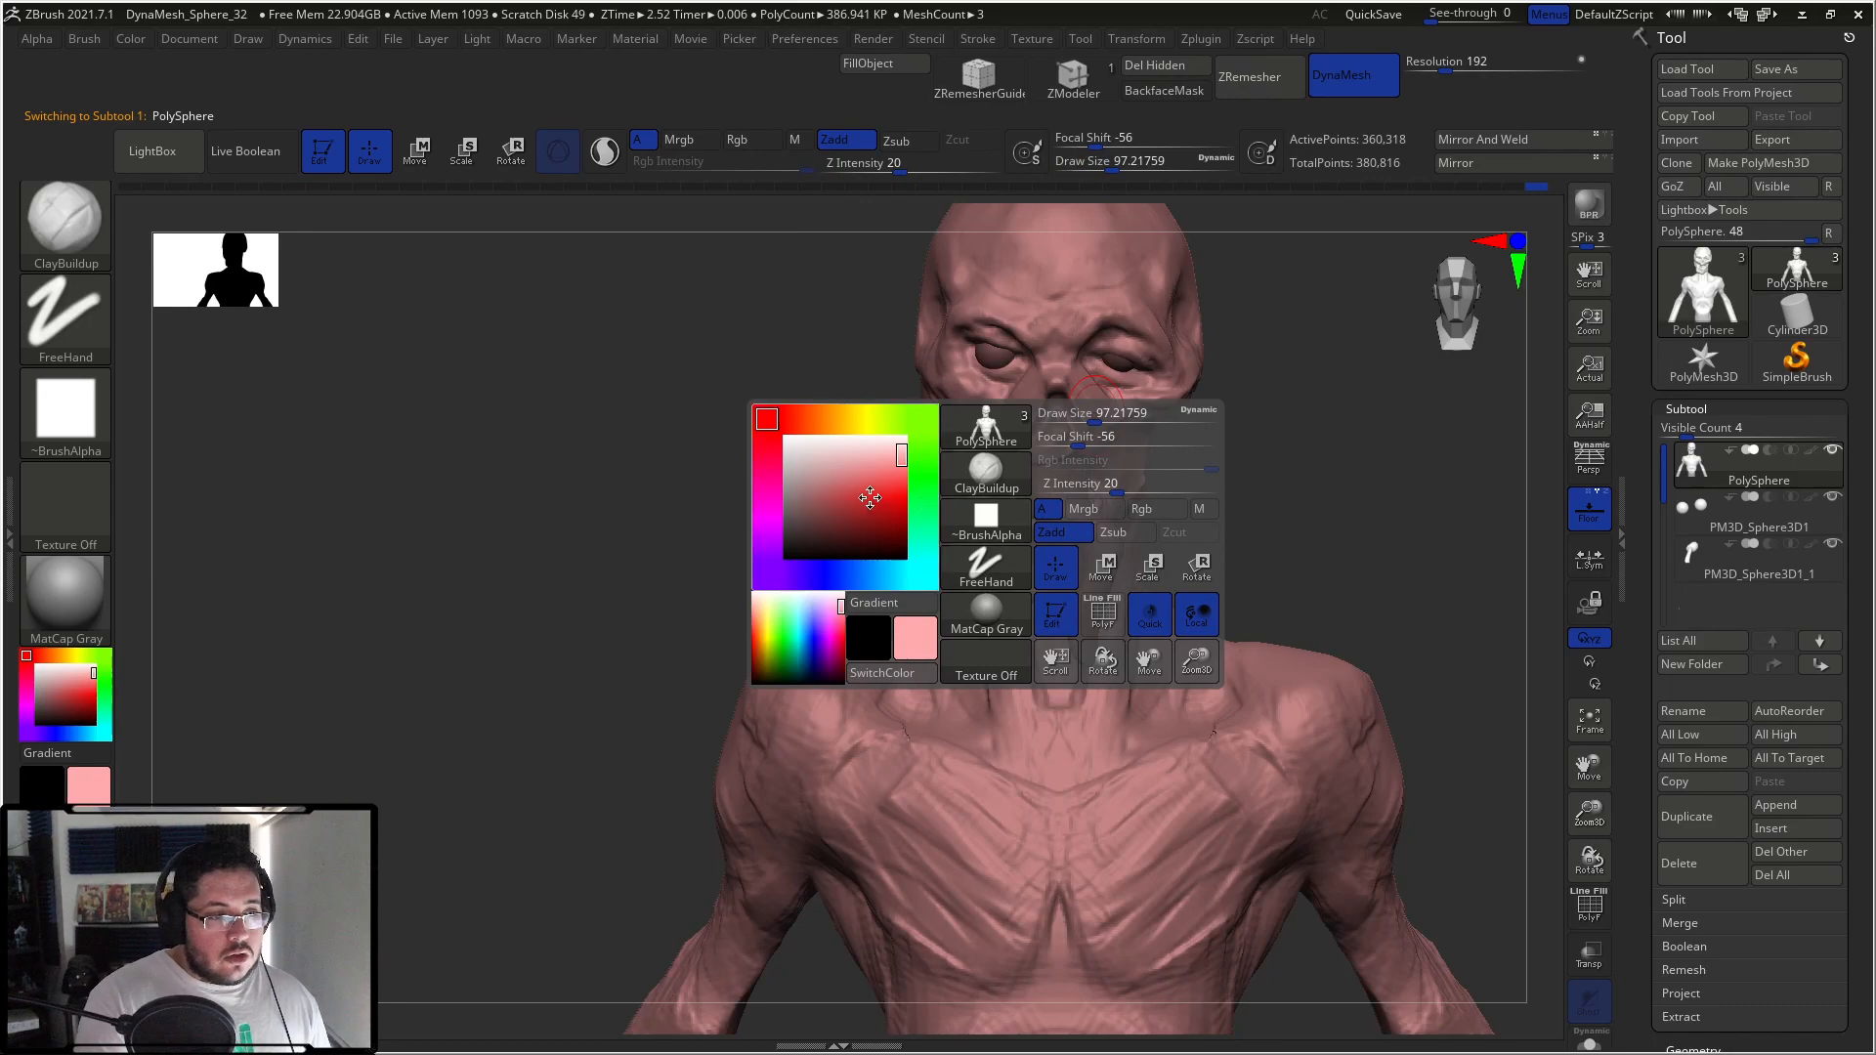
{"action": "left_click", "coordinate": [892, 418]}
{"action": "mouse_move", "coordinate": [858, 465]}
{"action": "left_mouse_down"}
{"action": "mouse_move", "coordinate": [829, 449]}
{"action": "mouse_move", "coordinate": [1010, 389]}
{"action": "left_mouse_up"}
{"action": "left_click", "coordinate": [845, 420]}
{"action": "key", "text": "space"}
{"action": "left_click", "coordinate": [1007, 415]}
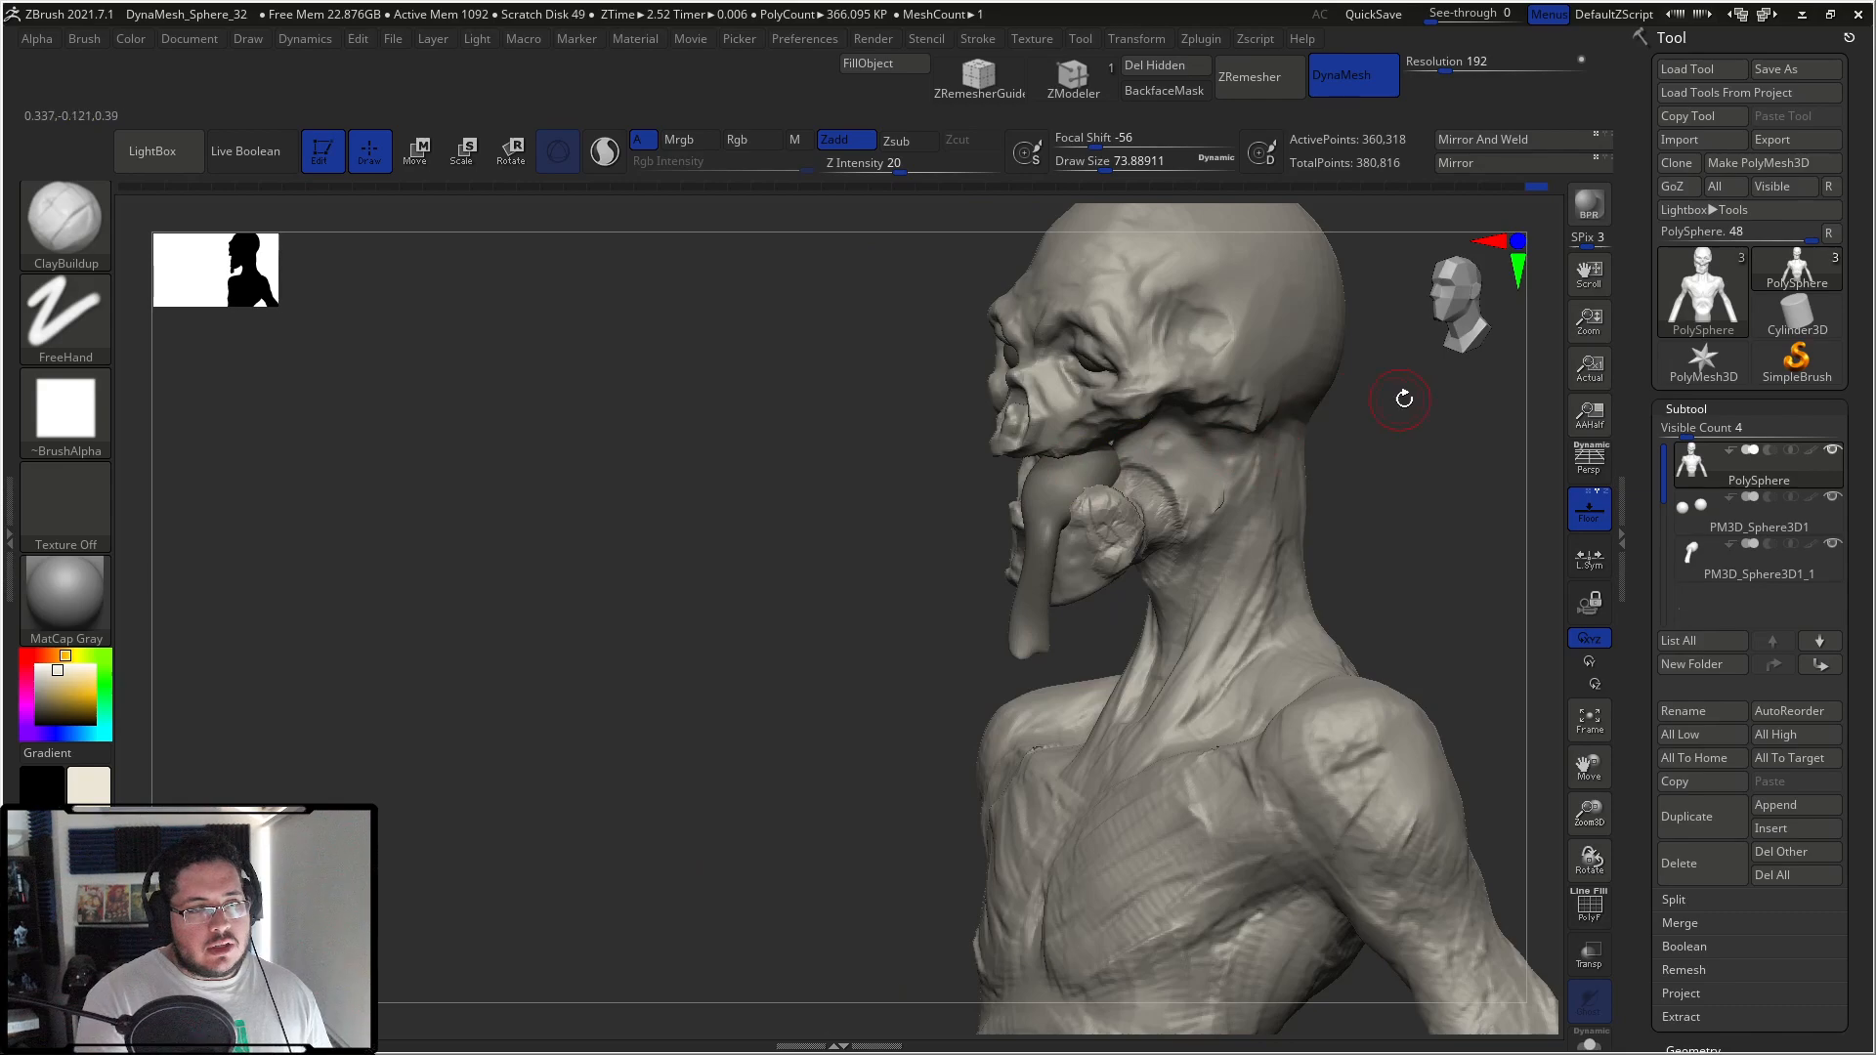
Step: Refine the face around the tongue with ClayBuildup at a draw size of about 74
{"action": "left_click_drag", "start_coordinate": [1402, 399], "coordinate": [1089, 469]}
{"action": "left_click_drag", "start_coordinate": [885, 479], "coordinate": [1339, 415]}
{"action": "left_click_drag", "start_coordinate": [1242, 462], "coordinate": [1169, 388]}
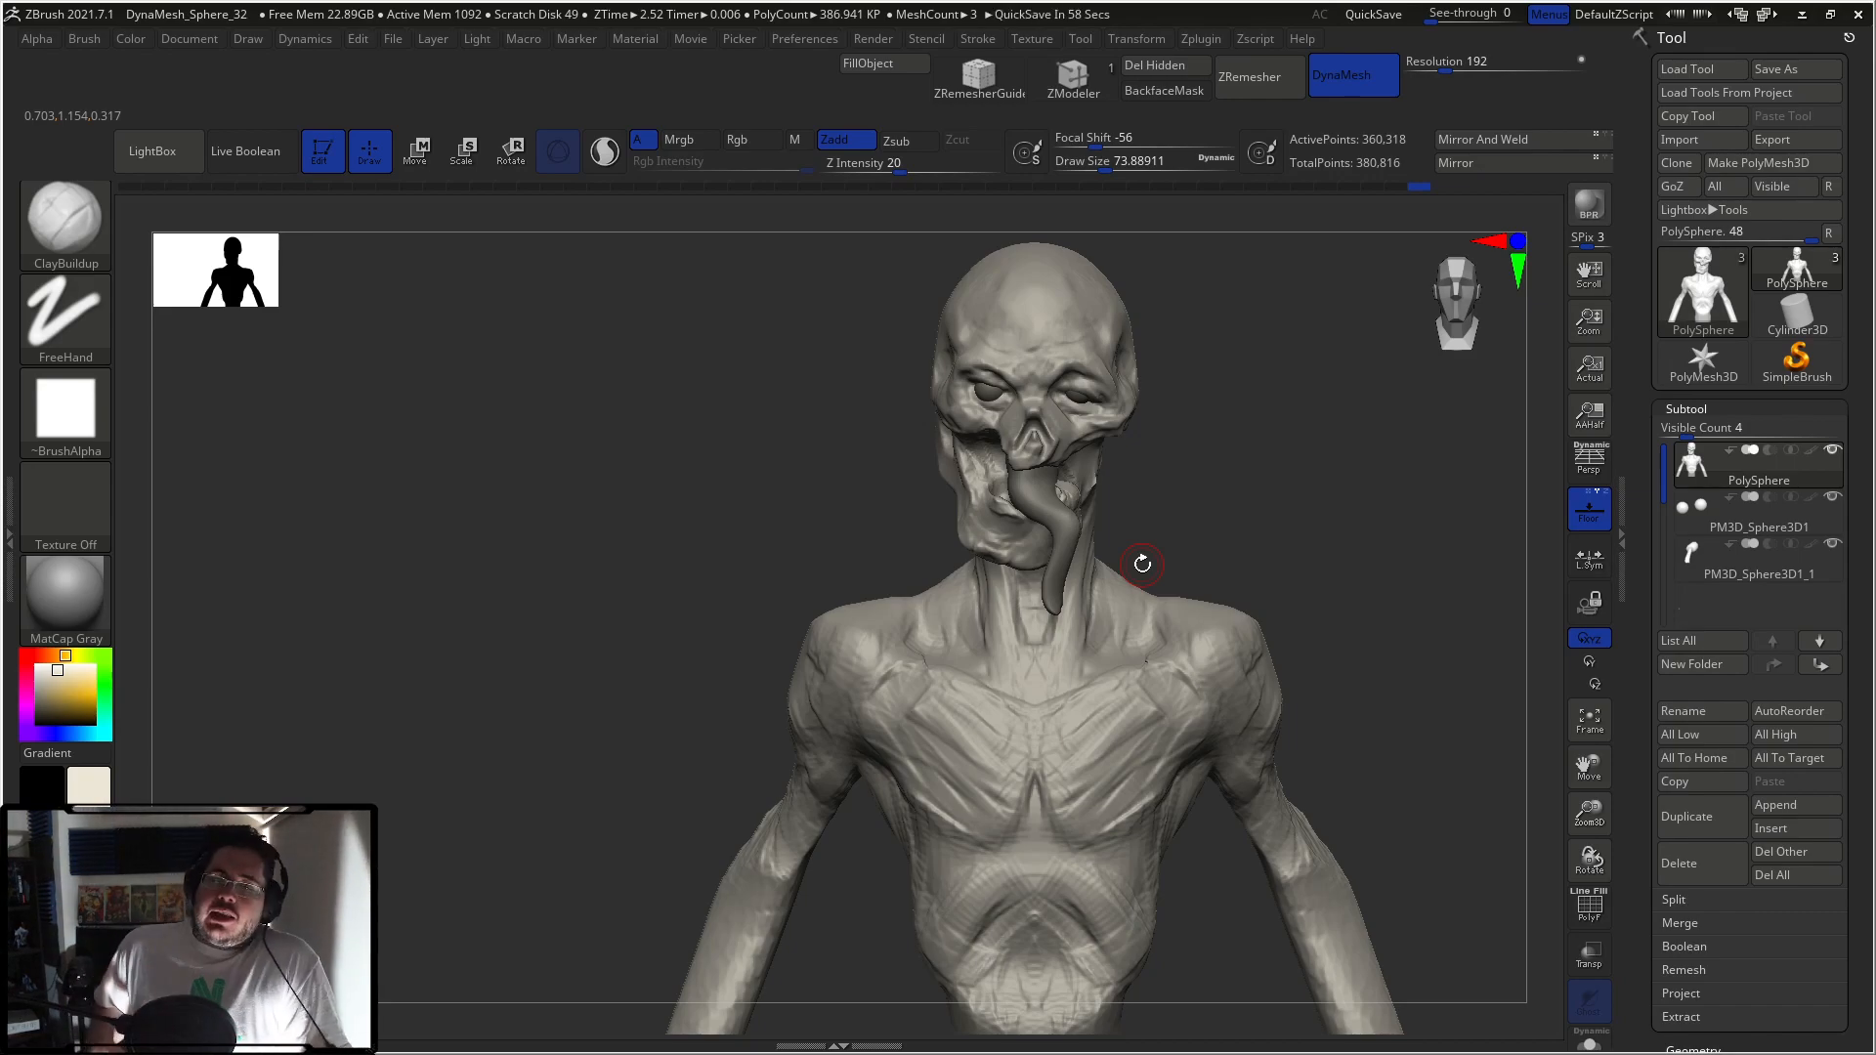
Step: Isolate the arm, shoulder and chest half on the open-eyed side with an inverted MaskLasso mask
{"action": "mouse_move", "coordinate": [778, 652]}
{"action": "left_mouse_down", "text": "alt"}
{"action": "mouse_move", "coordinate": [700, 549]}
{"action": "mouse_move", "coordinate": [760, 877]}
{"action": "mouse_move", "coordinate": [691, 666]}
{"action": "mouse_move", "coordinate": [719, 637]}
{"action": "left_mouse_up", "text": "alt"}
{"action": "mouse_move", "coordinate": [654, 620]}
{"action": "left_mouse_down", "text": "ctrl"}
{"action": "mouse_move", "coordinate": [640, 885]}
{"action": "mouse_move", "coordinate": [865, 678]}
{"action": "mouse_move", "coordinate": [944, 520]}
{"action": "mouse_move", "coordinate": [855, 412]}
{"action": "mouse_move", "coordinate": [985, 497]}
{"action": "mouse_move", "coordinate": [671, 933]}
{"action": "left_mouse_up", "text": "ctrl"}
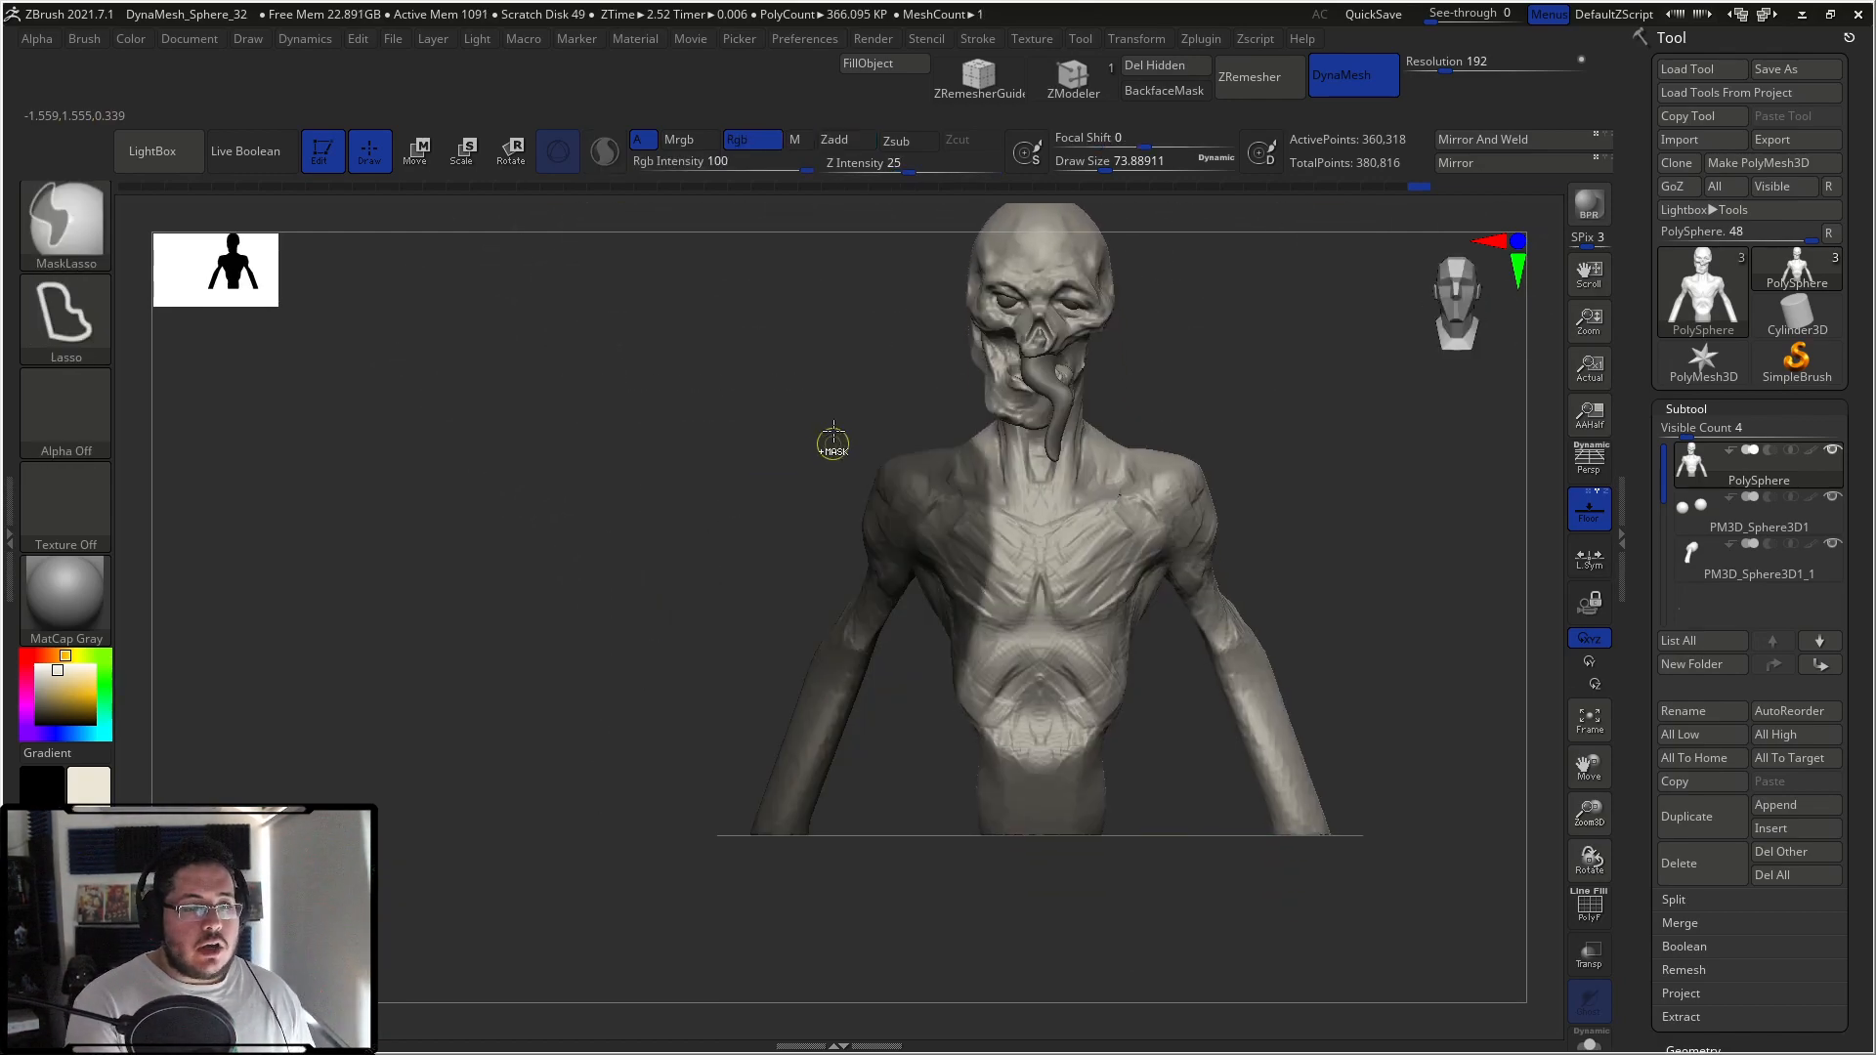
{"action": "mouse_move", "coordinate": [927, 419]}
{"action": "left_mouse_down", "text": "ctrl"}
{"action": "mouse_move", "coordinate": [885, 410]}
{"action": "mouse_move", "coordinate": [767, 479]}
{"action": "left_mouse_up", "text": "ctrl"}
{"action": "key", "text": "w"}
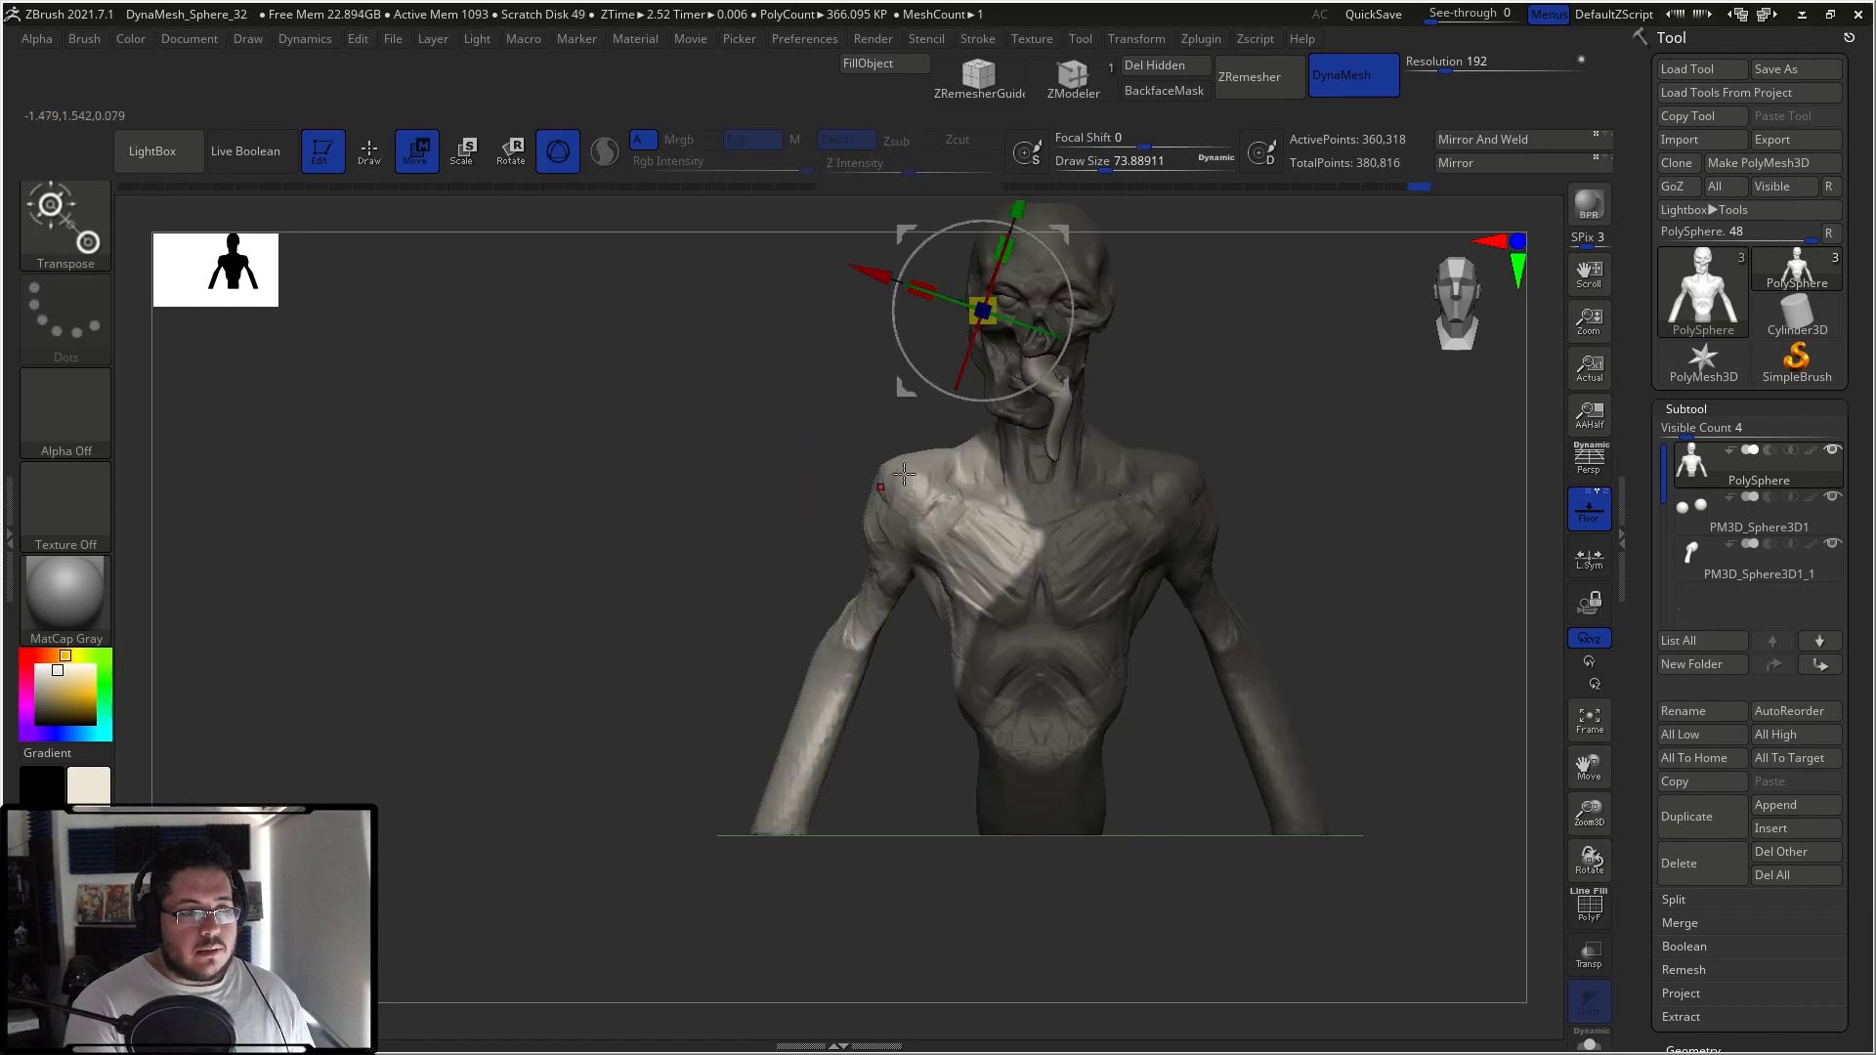
{"action": "left_click", "coordinate": [1087, 499], "text": "ctrl"}
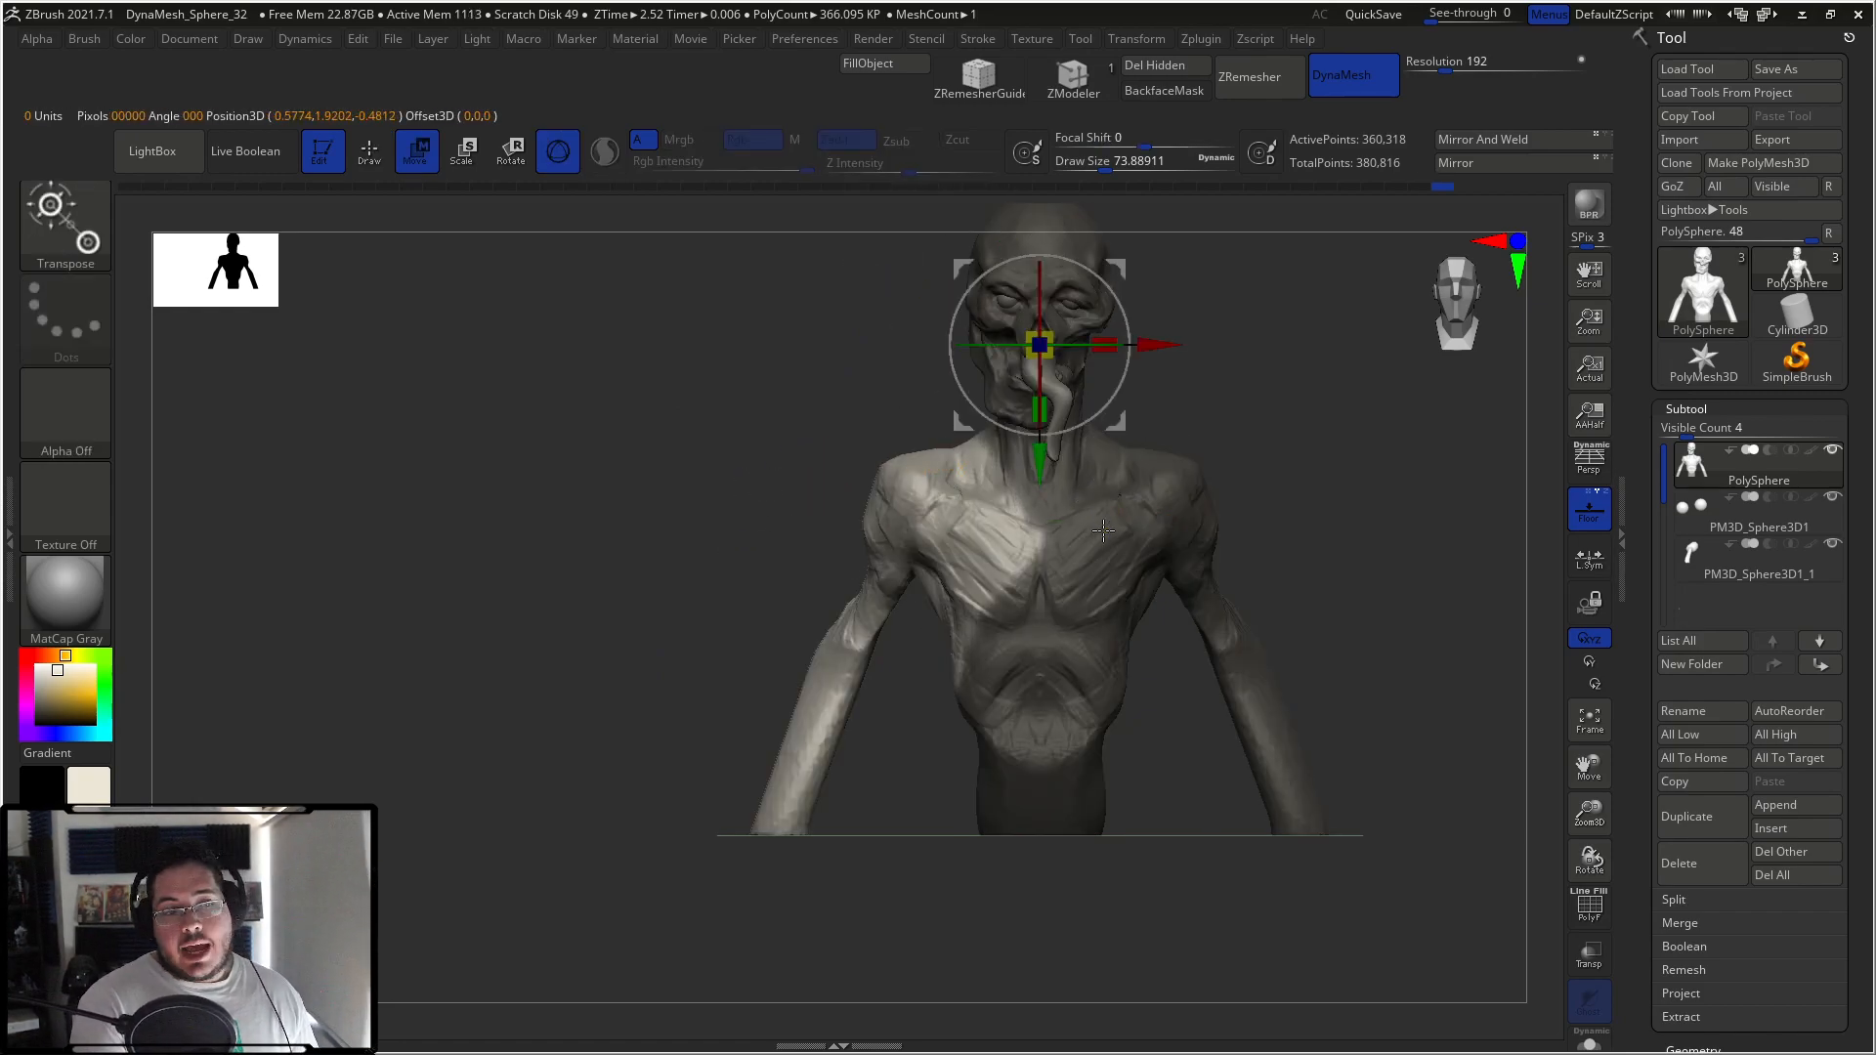
Step: Place the gizmo pivot on the upper chest and rotate the unmasked arm and shoulder outward by about 8 degrees
{"action": "left_click_drag", "start_coordinate": [1041, 476], "coordinate": [1040, 651], "text": "alt"}
{"action": "left_click", "coordinate": [1063, 641], "text": "alt"}
{"action": "left_click_drag", "start_coordinate": [1063, 528], "coordinate": [1062, 487], "text": "alt"}
{"action": "left_click", "coordinate": [1087, 447]}
{"action": "left_click_drag", "start_coordinate": [944, 601], "coordinate": [836, 601], "text": "alt"}
{"action": "left_click_drag", "start_coordinate": [953, 486], "coordinate": [933, 417], "text": "alt"}
{"action": "left_click_drag", "start_coordinate": [846, 539], "coordinate": [899, 540], "text": "alt"}
{"action": "left_click_drag", "start_coordinate": [1009, 423], "coordinate": [1058, 447], "text": "alt"}
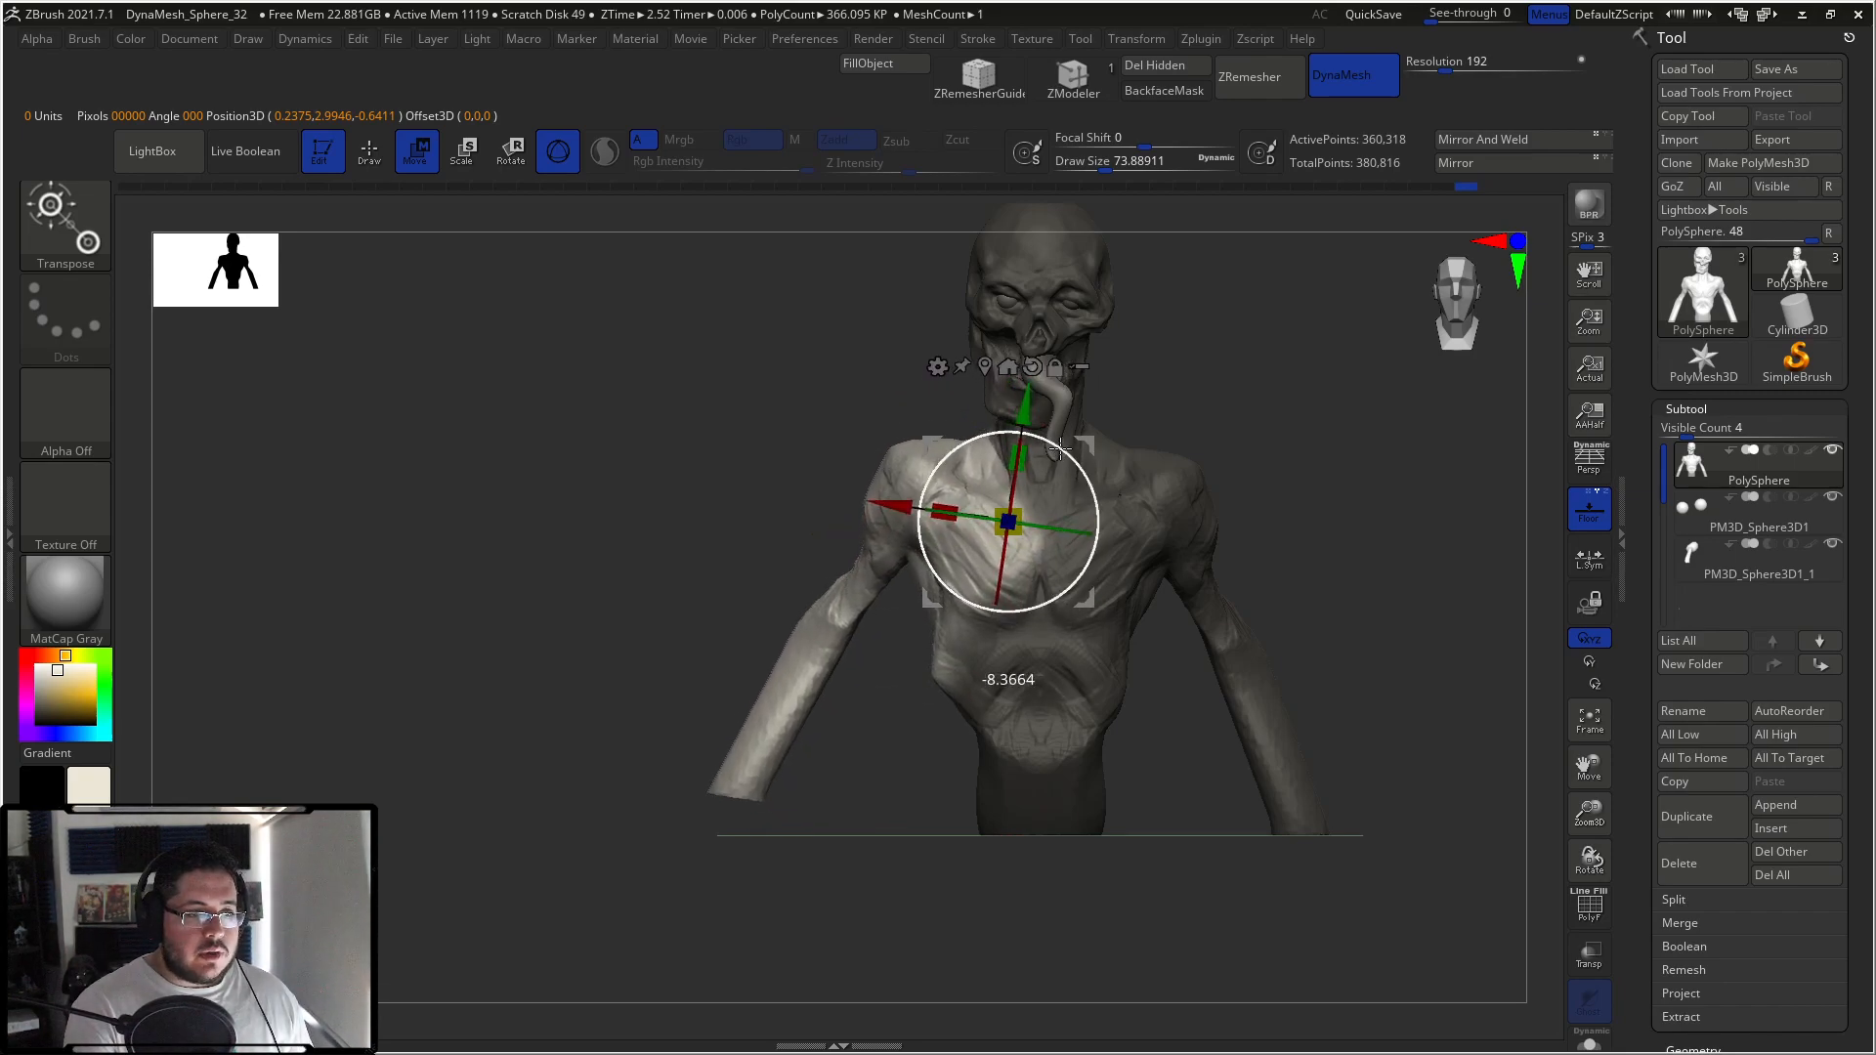
Step: Isolate the arm with a new lasso mask, rotate it back inward at the shoulder, and clear the mask
{"action": "key", "text": "q"}
{"action": "left_click_drag", "start_coordinate": [904, 681], "coordinate": [860, 674], "text": "ctrl"}
{"action": "mouse_move", "coordinate": [745, 571]}
{"action": "left_mouse_down", "text": "ctrl"}
{"action": "mouse_move", "coordinate": [796, 846]}
{"action": "mouse_move", "coordinate": [905, 559]}
{"action": "mouse_move", "coordinate": [785, 554]}
{"action": "left_mouse_up", "text": "ctrl"}
{"action": "left_click", "coordinate": [809, 539], "text": "ctrl"}
{"action": "key", "text": "w"}
{"action": "left_click_drag", "start_coordinate": [885, 502], "coordinate": [775, 488], "text": "alt"}
{"action": "left_click_drag", "start_coordinate": [928, 423], "coordinate": [902, 417]}
{"action": "key", "text": "q"}
{"action": "left_click_drag", "start_coordinate": [1229, 395], "coordinate": [1194, 430], "text": "ctrl"}
{"action": "mouse_move", "coordinate": [1449, 634]}
{"action": "left_mouse_down", "text": "ctrl"}
{"action": "mouse_move", "coordinate": [1290, 438]}
{"action": "mouse_move", "coordinate": [1124, 399]}
{"action": "mouse_move", "coordinate": [1032, 477]}
{"action": "left_mouse_up", "text": "ctrl"}
{"action": "key", "text": "ctrl+a"}
{"action": "left_click", "coordinate": [742, 749], "text": "ctrl"}
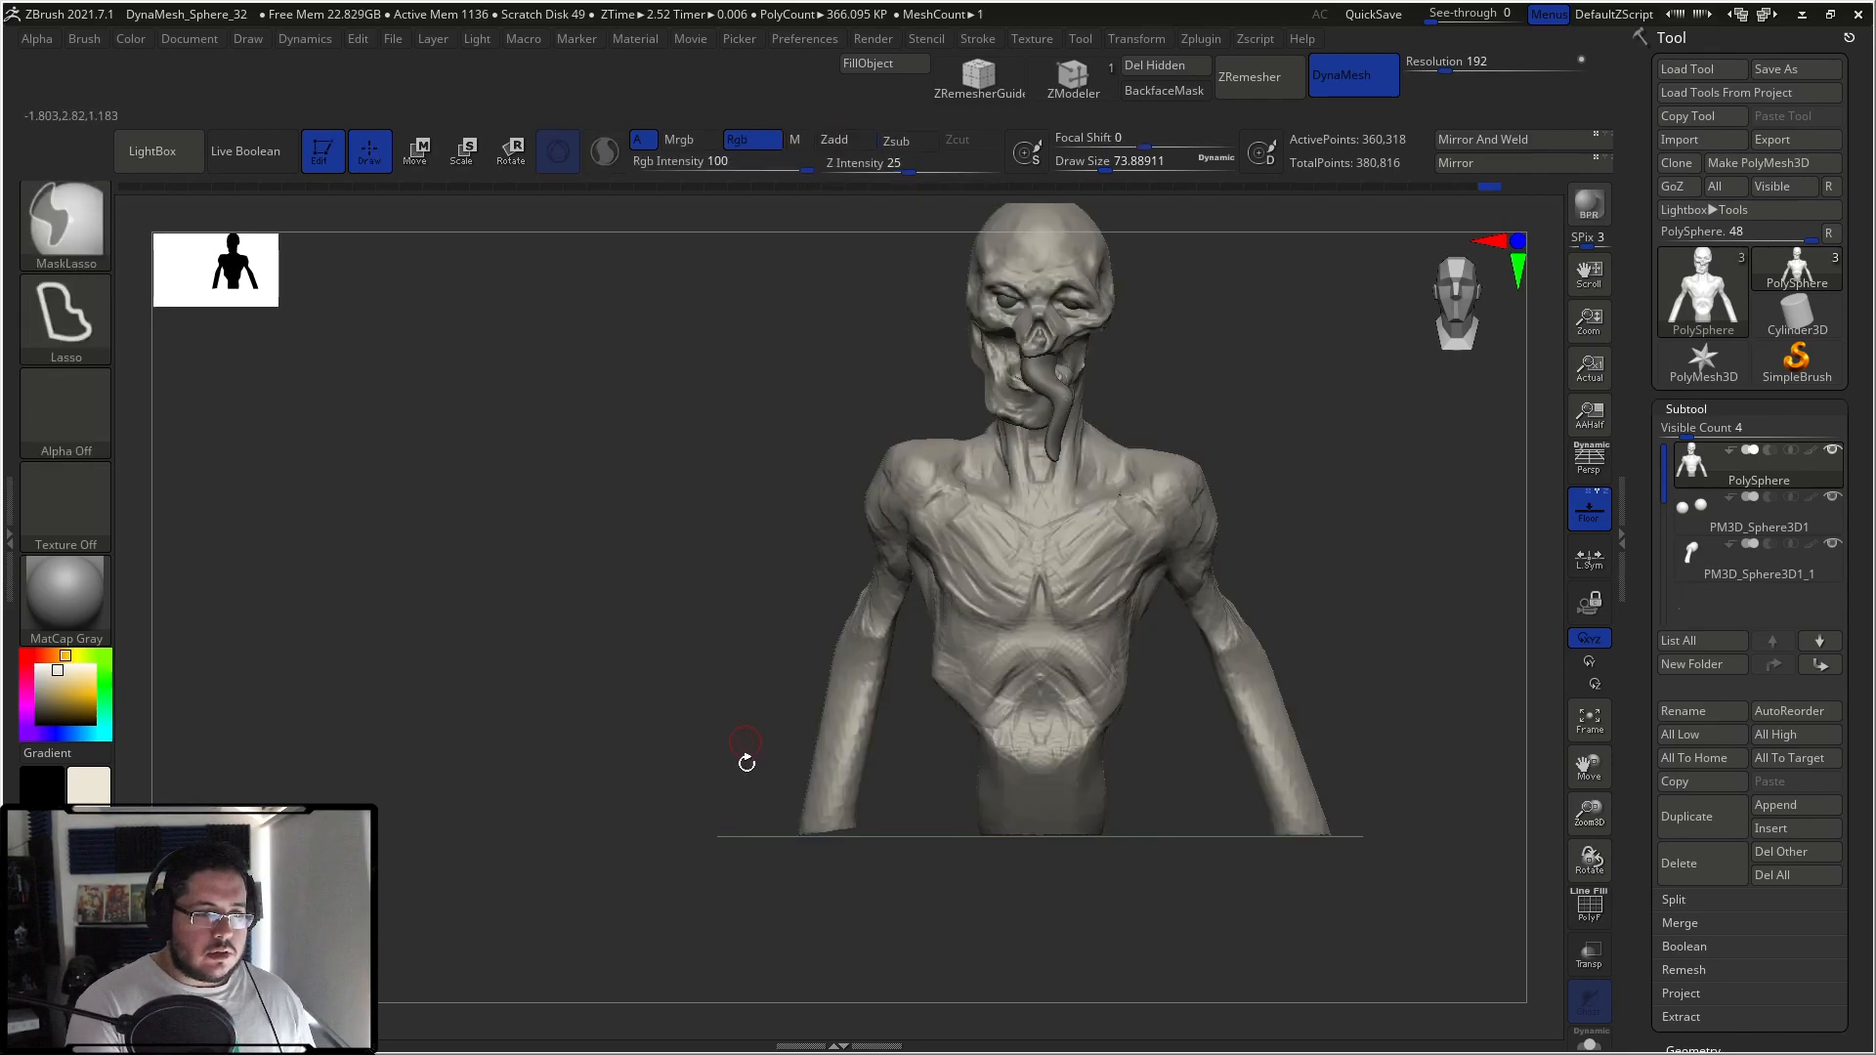
Step: Mask off the rest of the body again and rotate the same arm and shoulder forward, working from above
{"action": "mouse_move", "coordinate": [712, 637]}
{"action": "left_mouse_down", "text": "ctrl"}
{"action": "mouse_move", "coordinate": [938, 684]}
{"action": "mouse_move", "coordinate": [926, 439]}
{"action": "mouse_move", "coordinate": [804, 459]}
{"action": "mouse_move", "coordinate": [821, 737]}
{"action": "left_mouse_up", "text": "ctrl"}
{"action": "left_click", "coordinate": [775, 495], "text": "ctrl"}
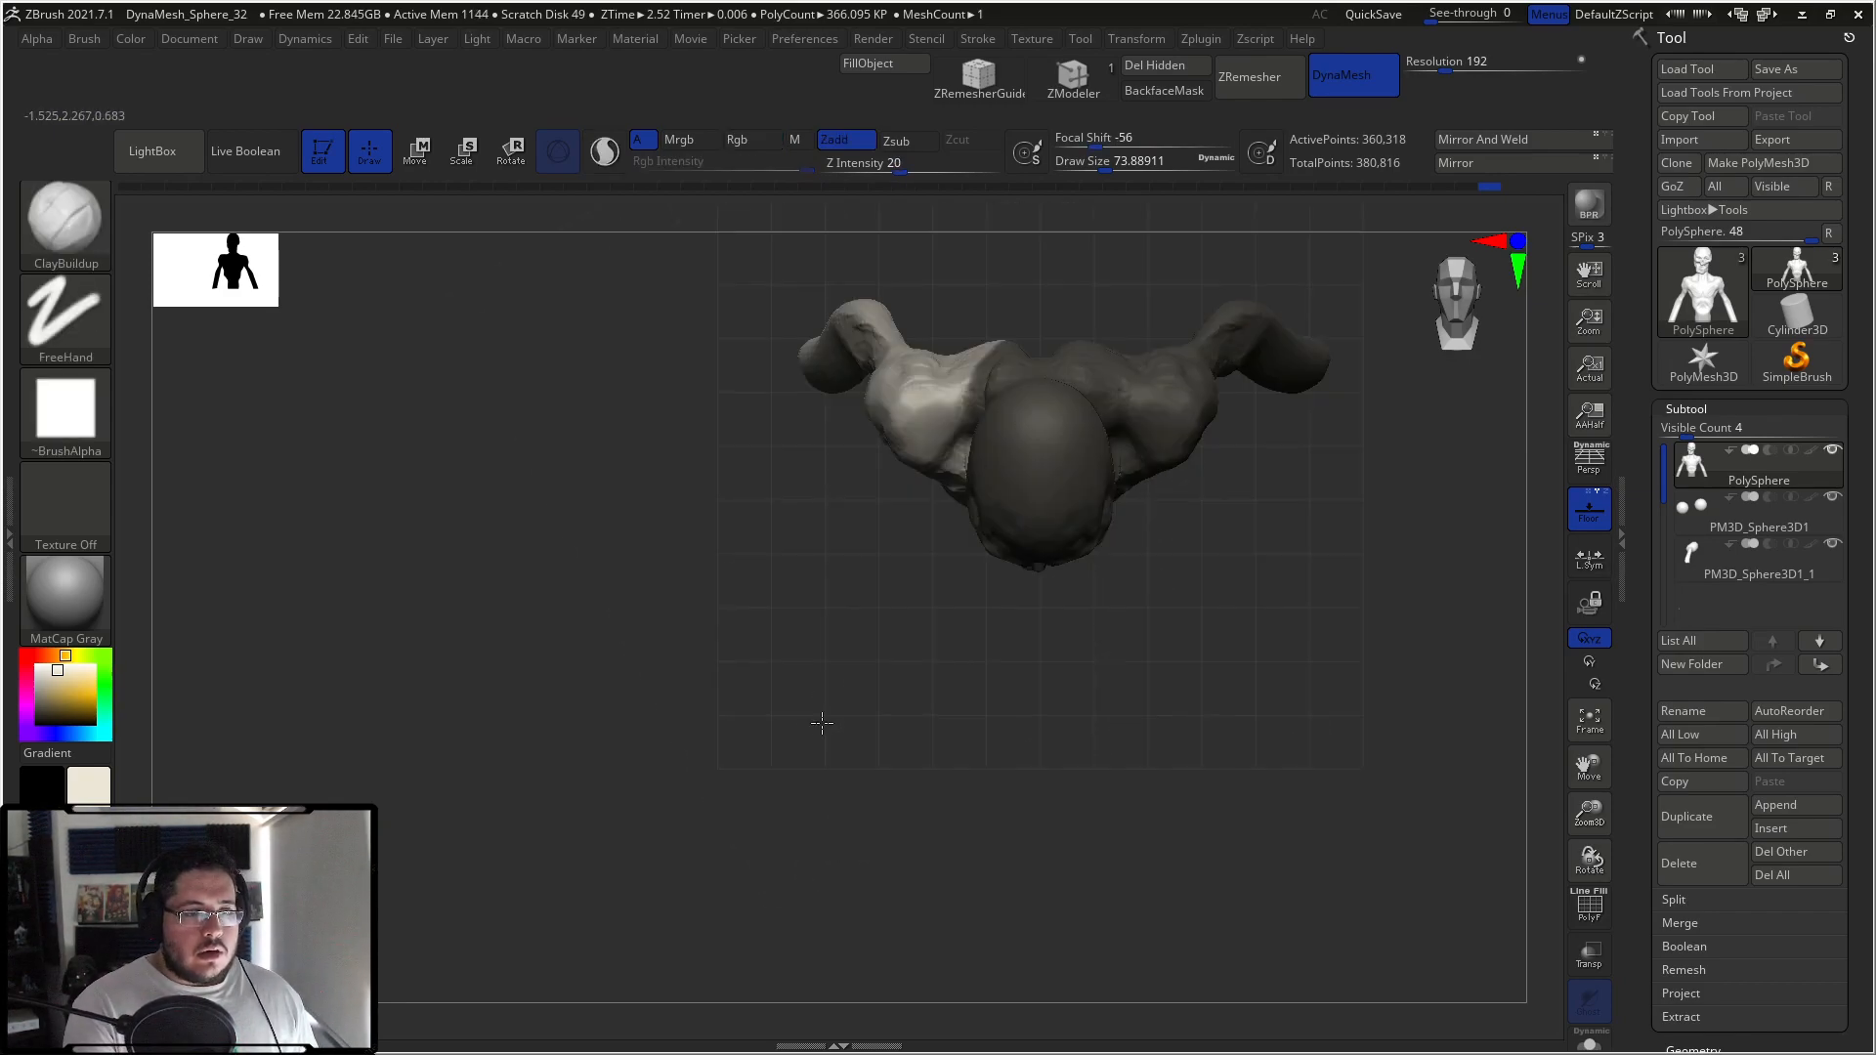
{"action": "key", "text": "w"}
{"action": "left_click_drag", "start_coordinate": [904, 625], "coordinate": [826, 400]}
{"action": "left_click_drag", "start_coordinate": [939, 521], "coordinate": [1031, 392]}
{"action": "left_click_drag", "start_coordinate": [918, 539], "coordinate": [922, 523]}
{"action": "key", "text": "q"}
{"action": "left_click_drag", "start_coordinate": [1095, 675], "coordinate": [1115, 442]}
{"action": "right_click_drag", "start_coordinate": [1114, 442], "coordinate": [1031, 455]}
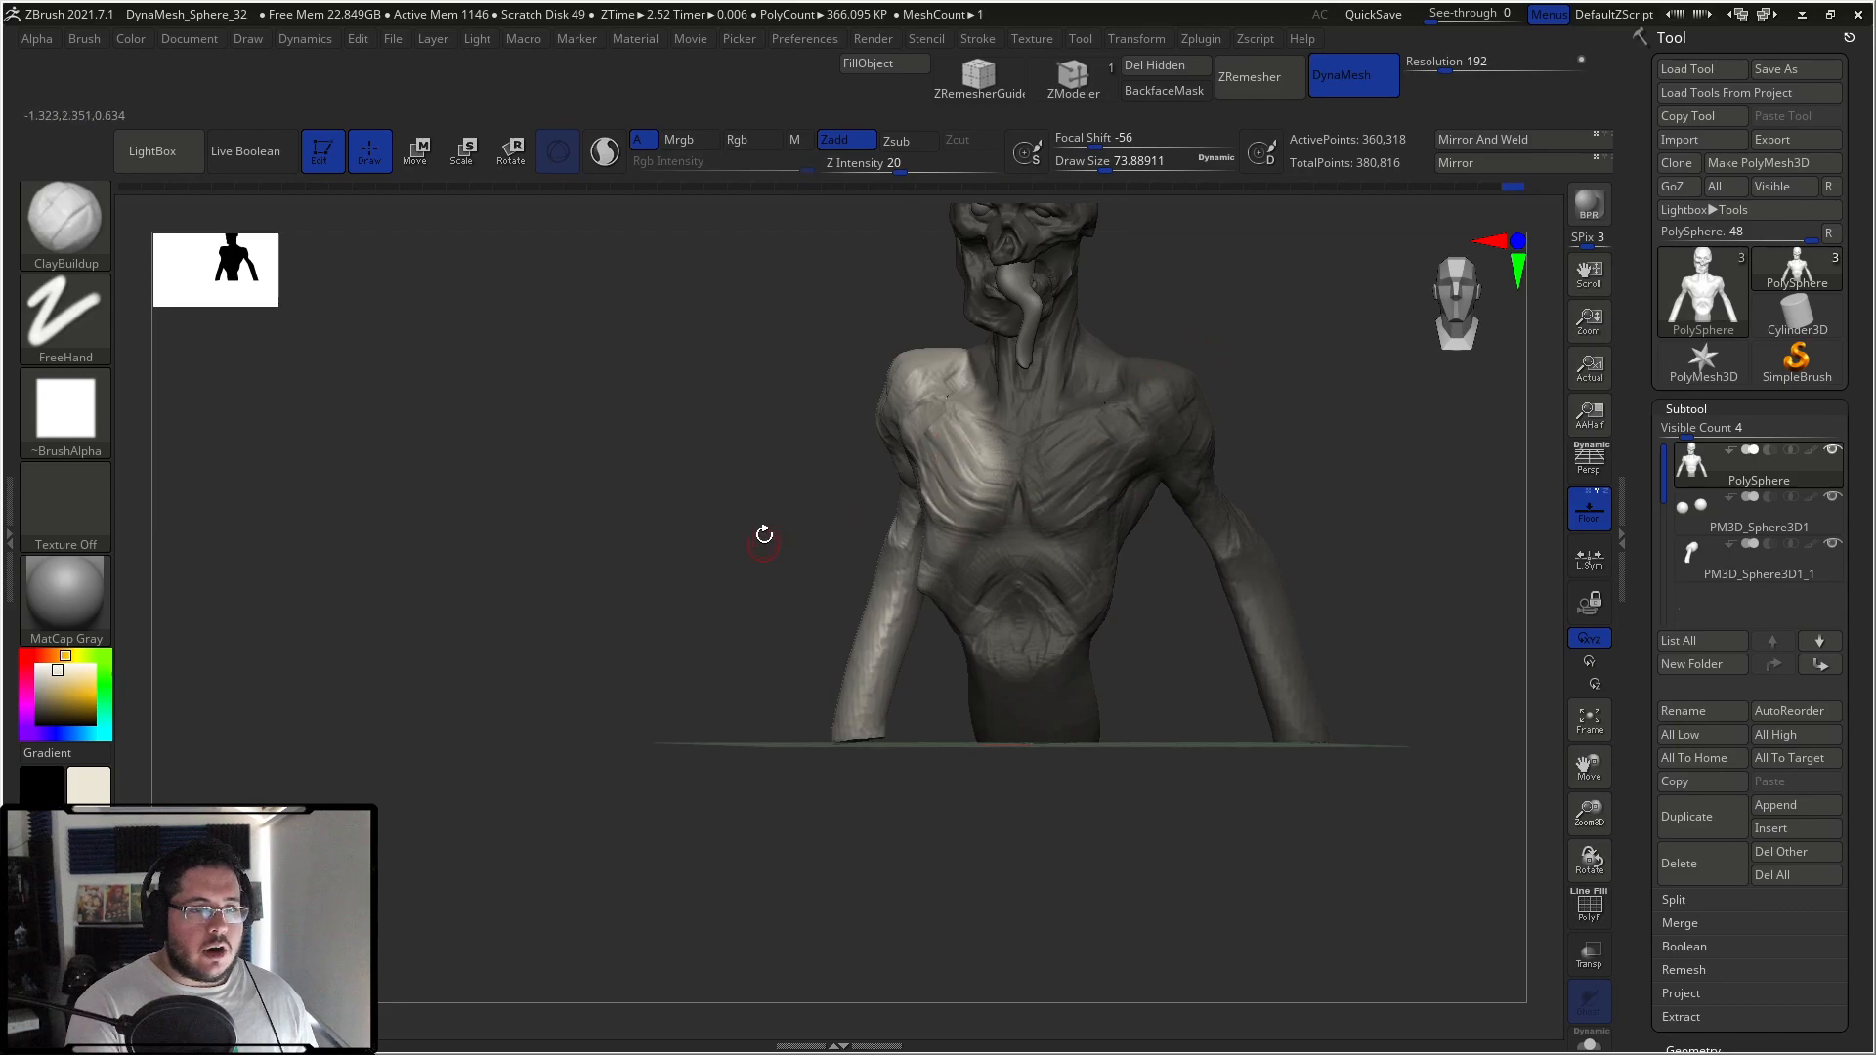
Step: Isolate the opposite arm, shoulder and chest half with an inverted mask, ready for the move gizmo
{"action": "mouse_move", "coordinate": [1341, 428]}
{"action": "left_mouse_down", "text": "ctrl+shift"}
{"action": "mouse_move", "coordinate": [1217, 295]}
{"action": "mouse_move", "coordinate": [1036, 494]}
{"action": "mouse_move", "coordinate": [1460, 661]}
{"action": "left_mouse_up", "text": "ctrl+shift"}
{"action": "left_click_drag", "start_coordinate": [1460, 660], "coordinate": [1257, 469]}
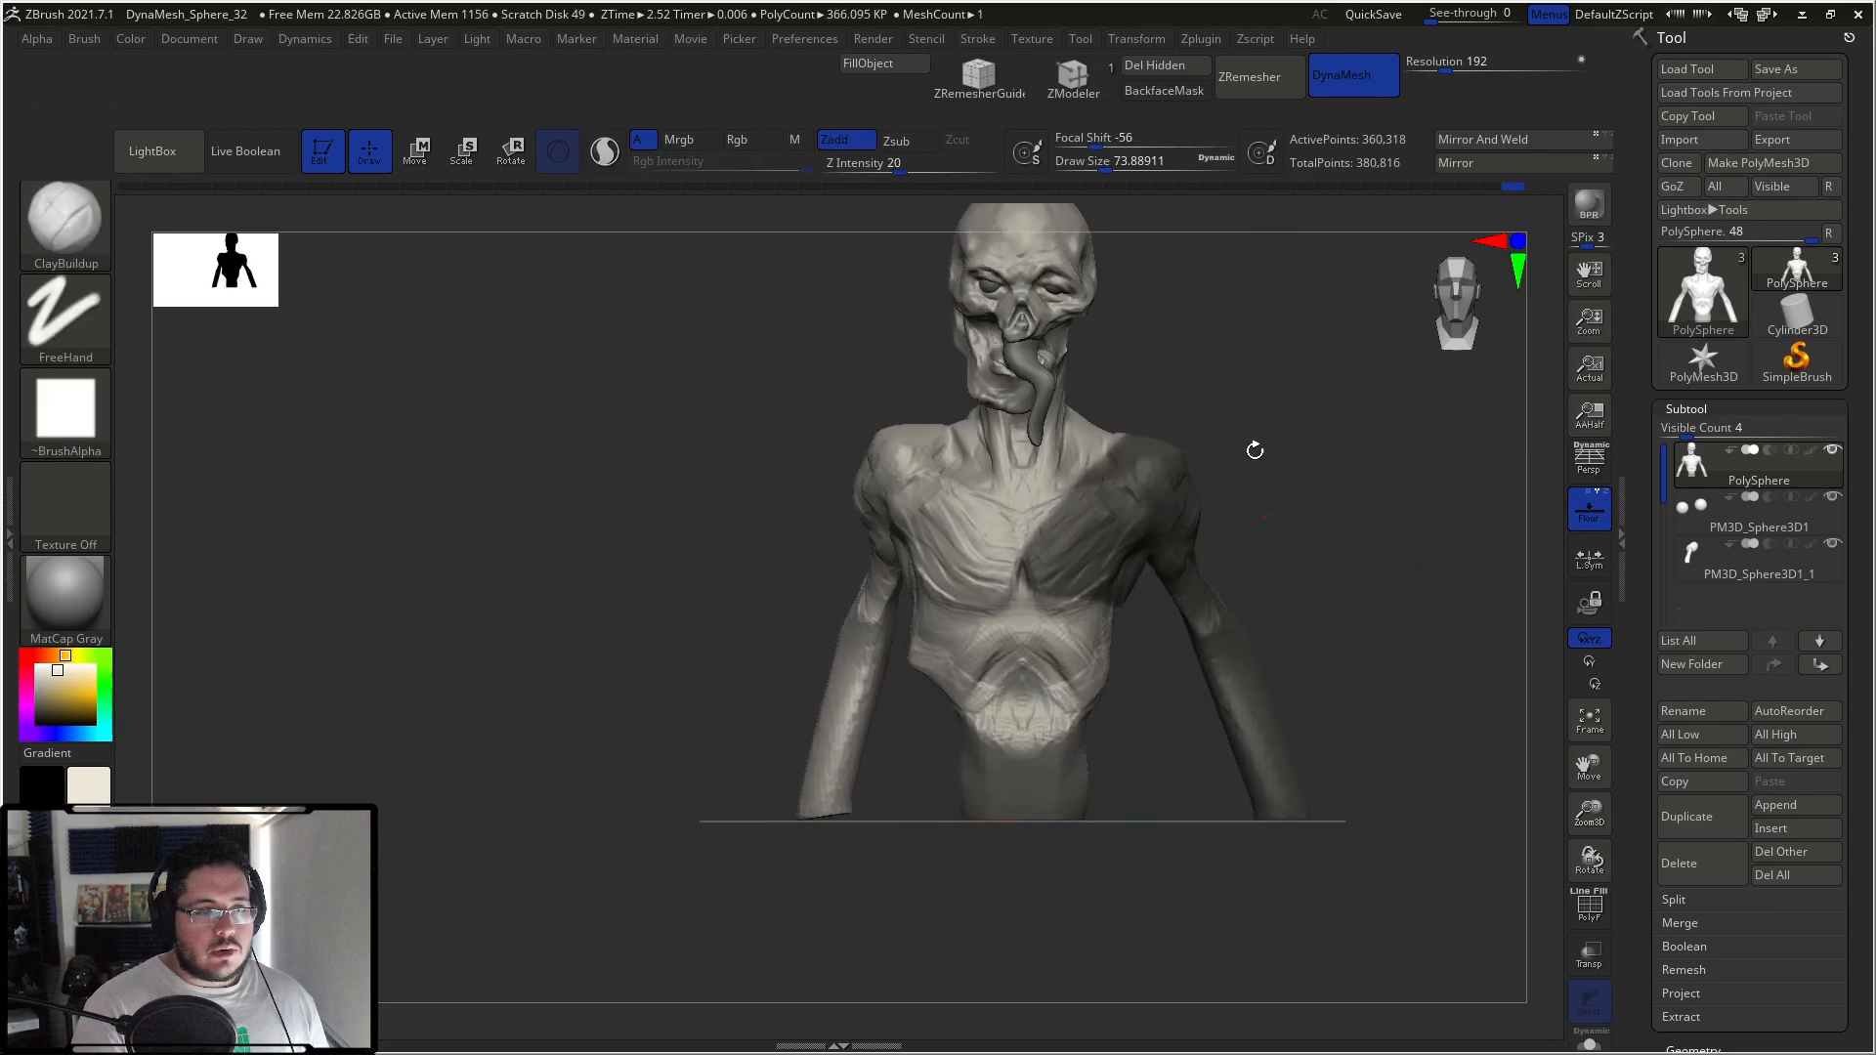
{"action": "left_click", "coordinate": [1275, 468], "text": "ctrl"}
{"action": "key", "text": "w"}
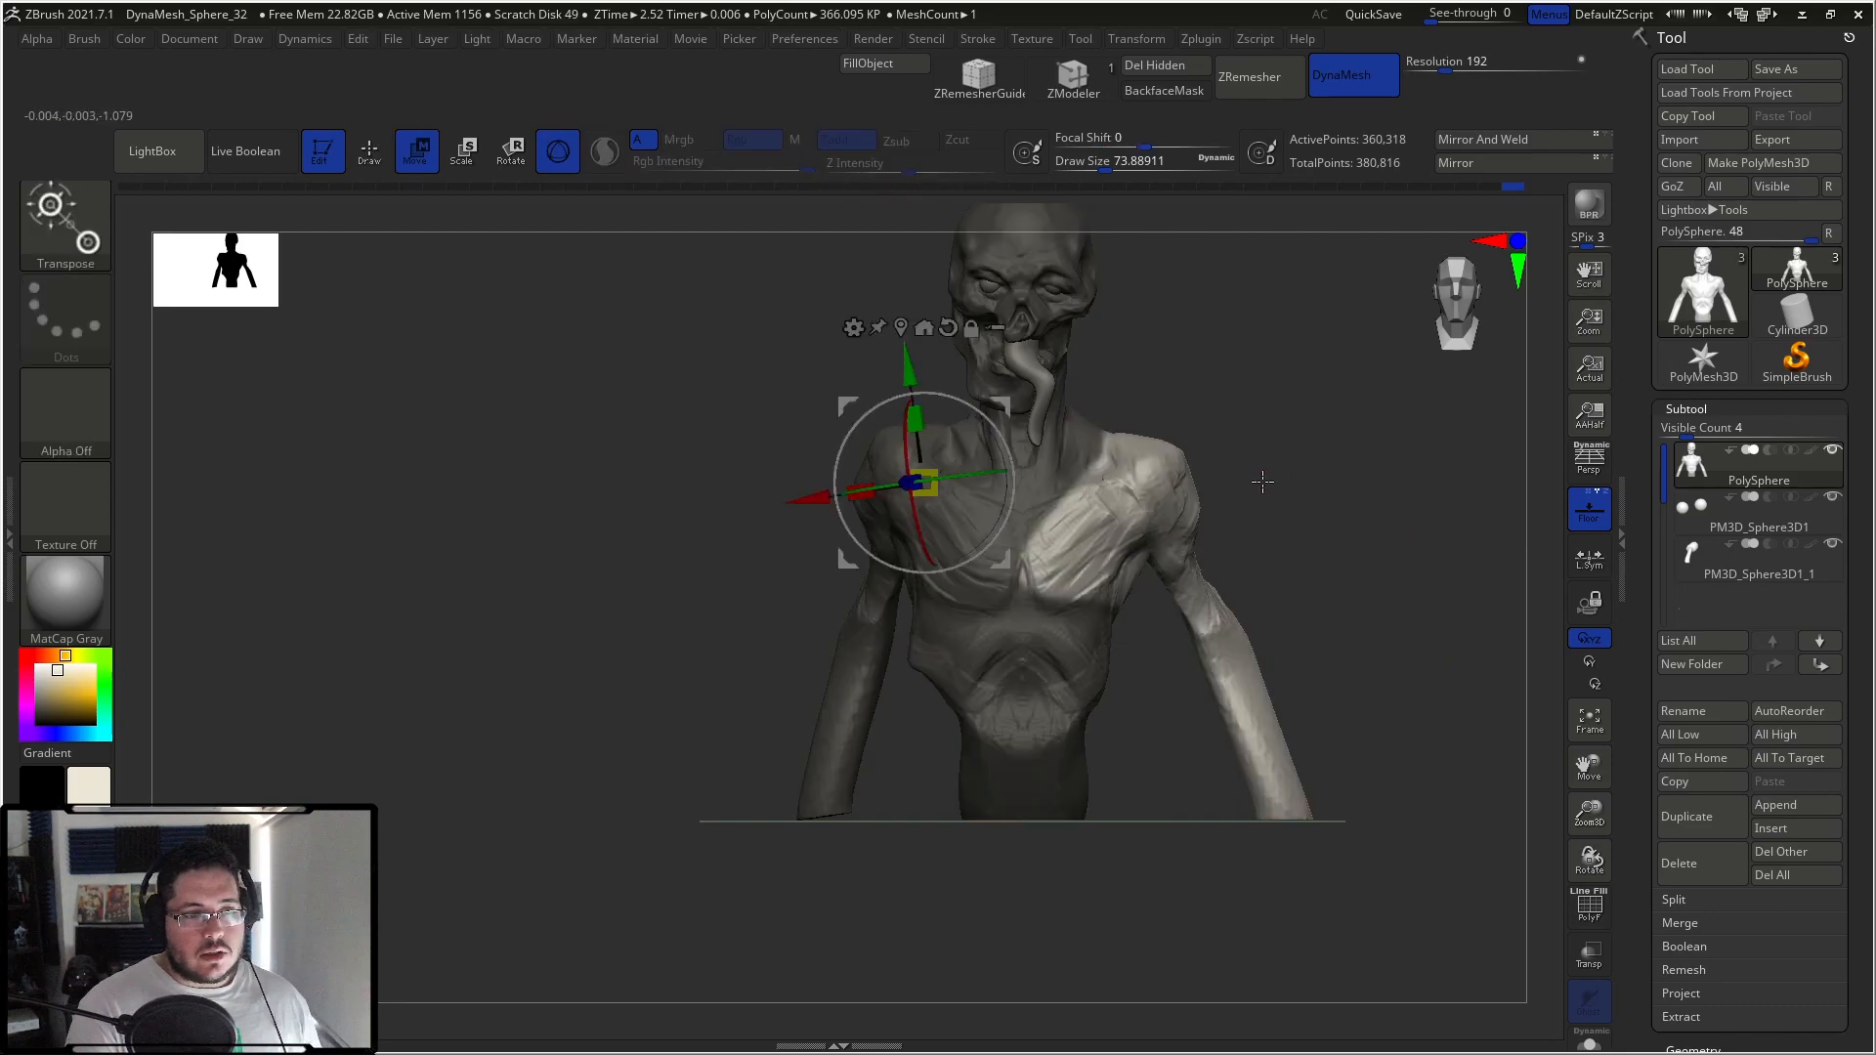
Step: Rotate the opposite arm and shoulder with the gizmo, then clear the mask and remesh the body
{"action": "left_click_drag", "start_coordinate": [944, 519], "coordinate": [1003, 484], "text": "alt"}
{"action": "left_click_drag", "start_coordinate": [1063, 399], "coordinate": [1162, 542]}
{"action": "mouse_move", "coordinate": [1008, 628]}
{"action": "left_mouse_down"}
{"action": "mouse_move", "coordinate": [1076, 775]}
{"action": "mouse_move", "coordinate": [1277, 305]}
{"action": "mouse_move", "coordinate": [1257, 377]}
{"action": "left_mouse_up"}
{"action": "left_click_drag", "start_coordinate": [1256, 377], "coordinate": [1270, 391], "text": "ctrl"}
Step: Rebuild the distorted muscle at the center of the chest with ClayBuildup at a draw size of about 207
{"action": "key", "text": "b"}
{"action": "key", "text": "c"}
{"action": "key", "text": "b"}
{"action": "key", "text": "q"}
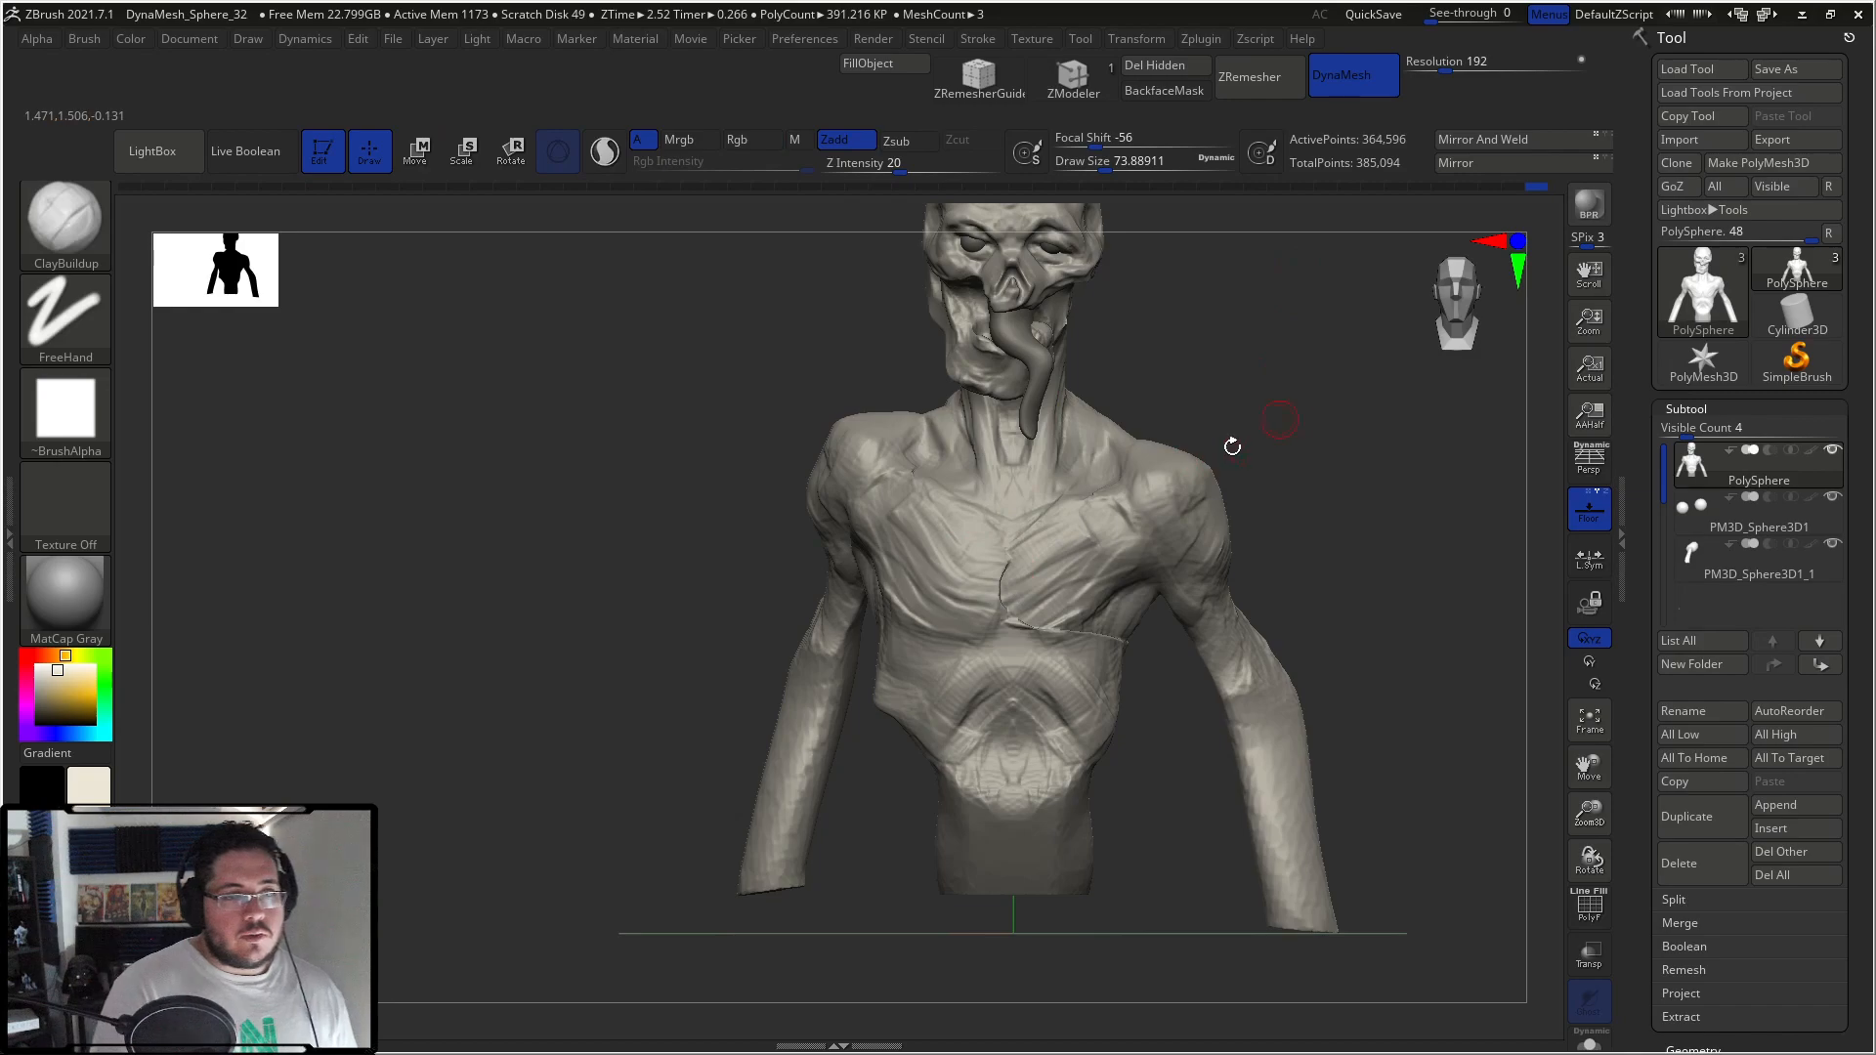
{"action": "key", "text": "b"}
{"action": "key", "text": "s"}
{"action": "mouse_move", "coordinate": [988, 544]}
{"action": "left_mouse_down"}
{"action": "mouse_move", "coordinate": [1051, 532]}
{"action": "mouse_move", "coordinate": [987, 587]}
{"action": "mouse_move", "coordinate": [1006, 625]}
{"action": "mouse_move", "coordinate": [1106, 635]}
{"action": "mouse_move", "coordinate": [977, 547]}
{"action": "mouse_move", "coordinate": [929, 606]}
{"action": "mouse_move", "coordinate": [1017, 572]}
{"action": "left_mouse_up"}
Step: Carve the sternum line and chest muscle edges with DamStandard at a draw size of about 108
{"action": "key", "text": "b"}
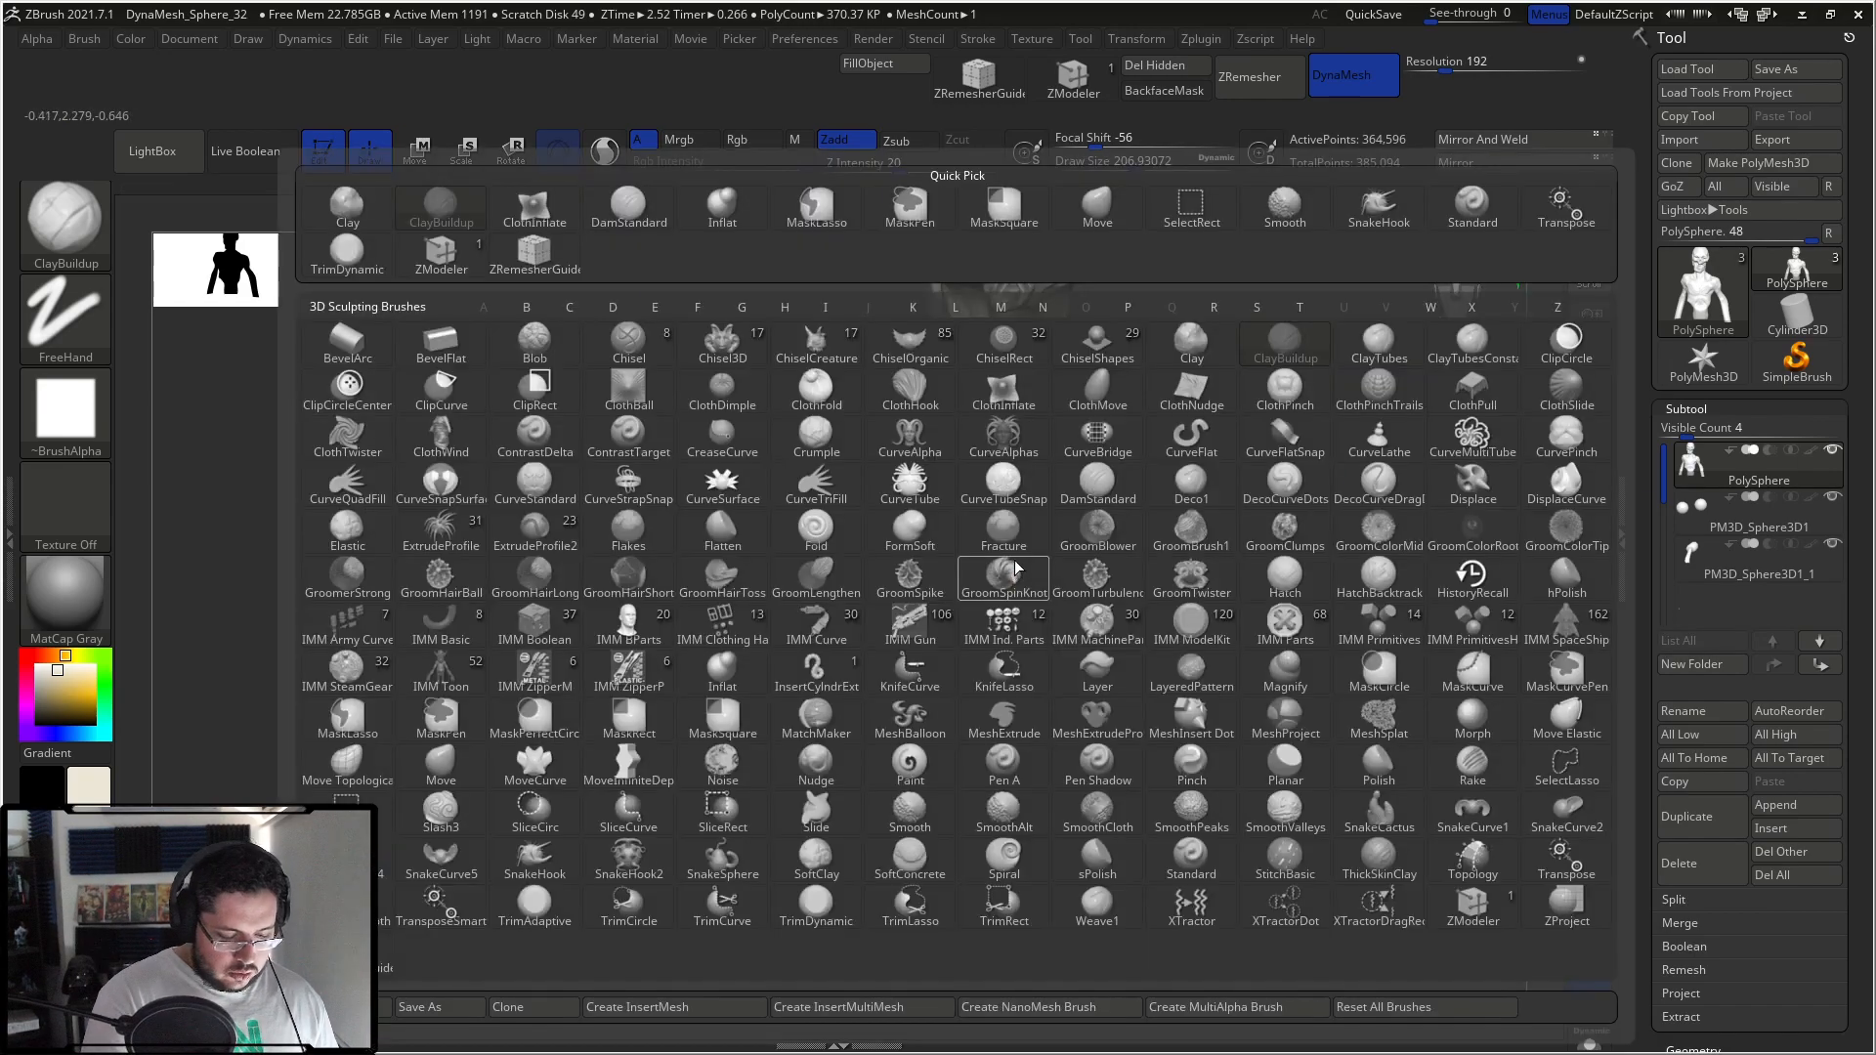
{"action": "key", "text": "d"}
{"action": "key", "text": "s"}
{"action": "left_click_drag", "start_coordinate": [1014, 532], "coordinate": [1020, 613]}
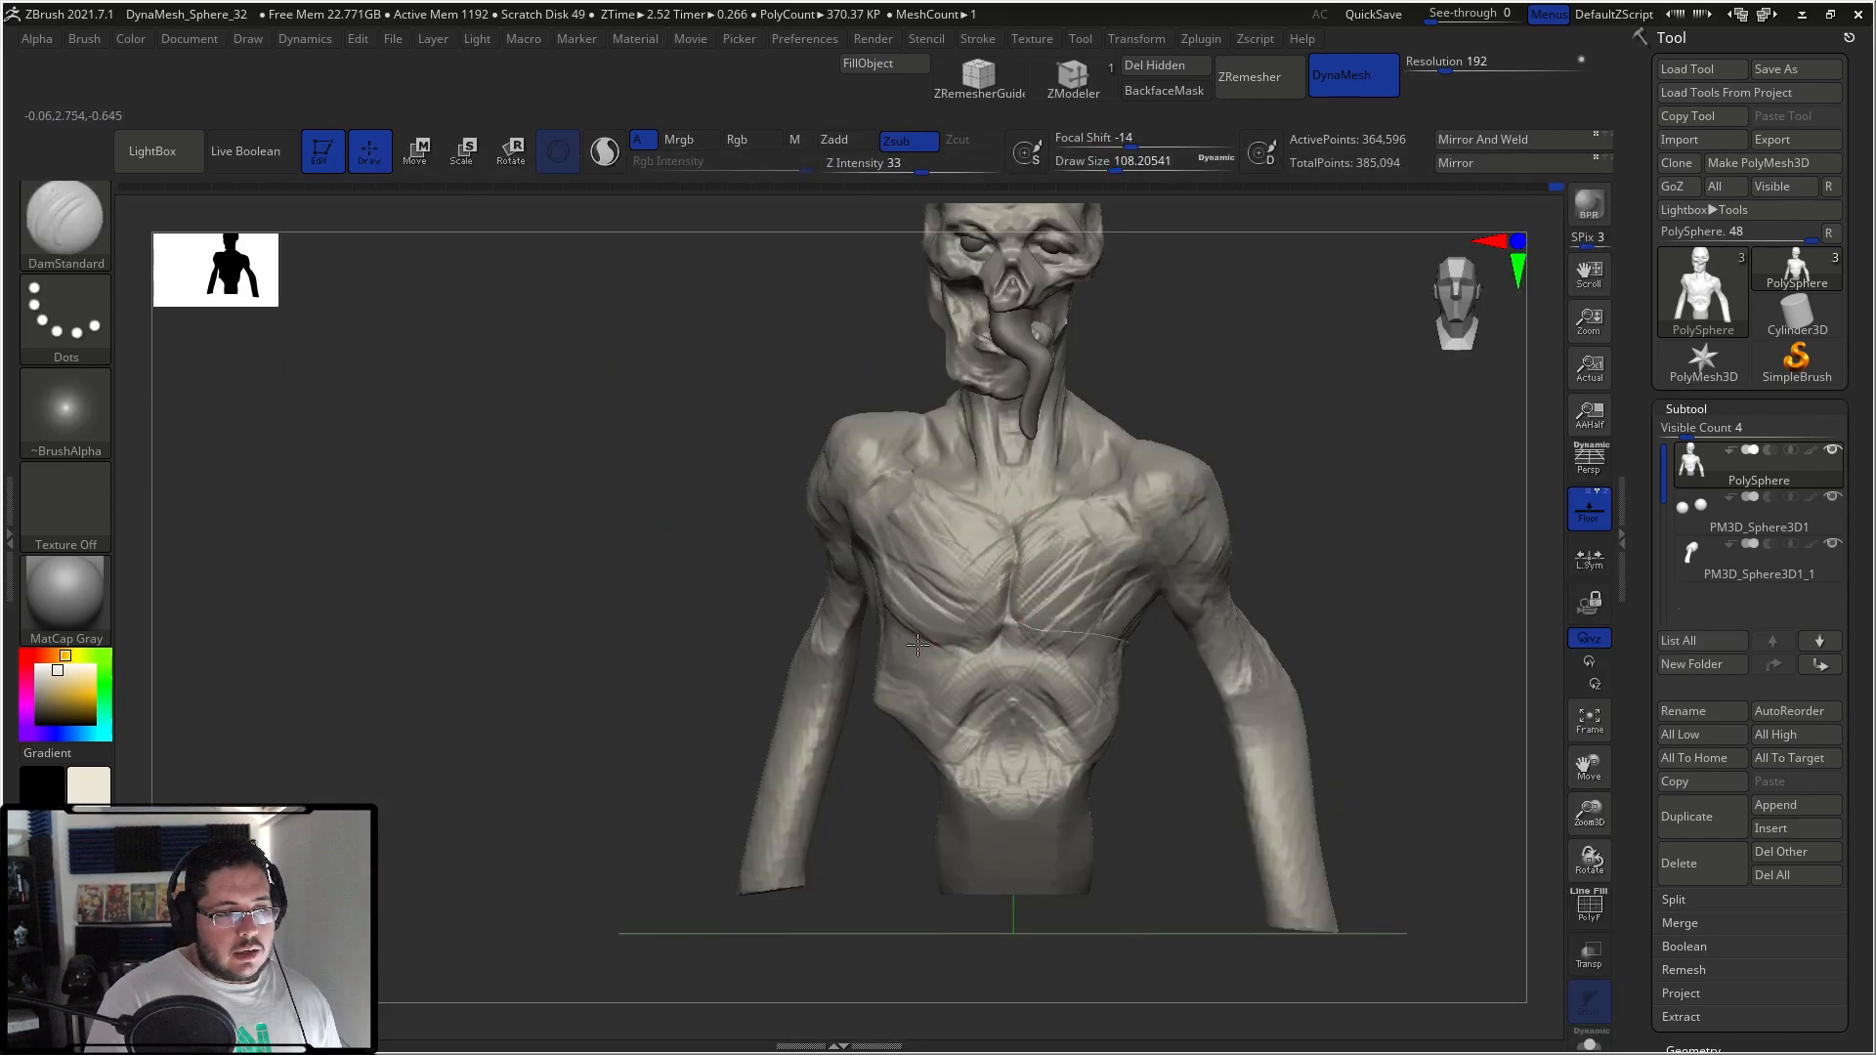
Step: Flatten the ribs and flank below the chest with TrimDynamic at a draw size of about 268
{"action": "key", "text": "b"}
{"action": "key", "text": "t"}
{"action": "key", "text": "d"}
{"action": "mouse_move", "coordinate": [893, 775]}
{"action": "left_mouse_down"}
{"action": "mouse_move", "coordinate": [900, 678]}
{"action": "mouse_move", "coordinate": [855, 687]}
{"action": "left_mouse_up"}
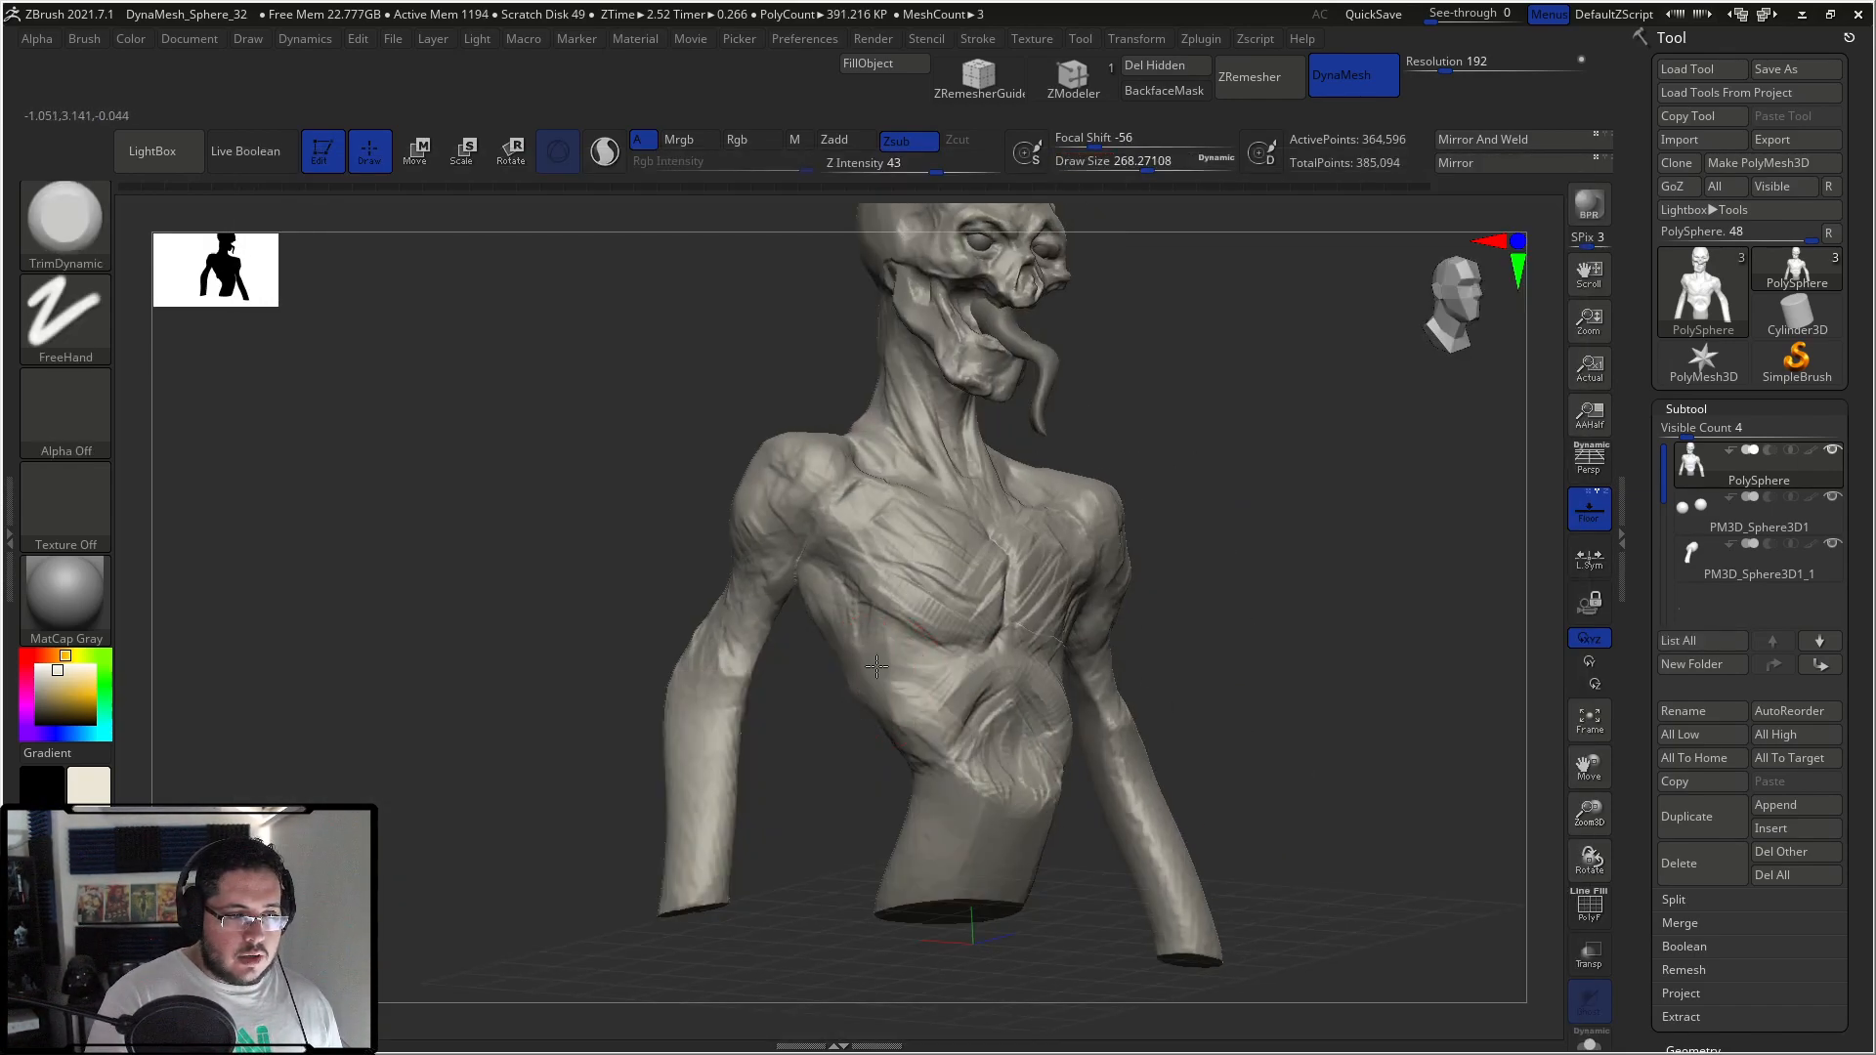
Step: Build up ribs and muscle strands on both flanks with ClayBuildup at a draw size of about 116
{"action": "key", "text": "b"}
{"action": "key", "text": "c"}
{"action": "key", "text": "b"}
{"action": "key", "text": "space"}
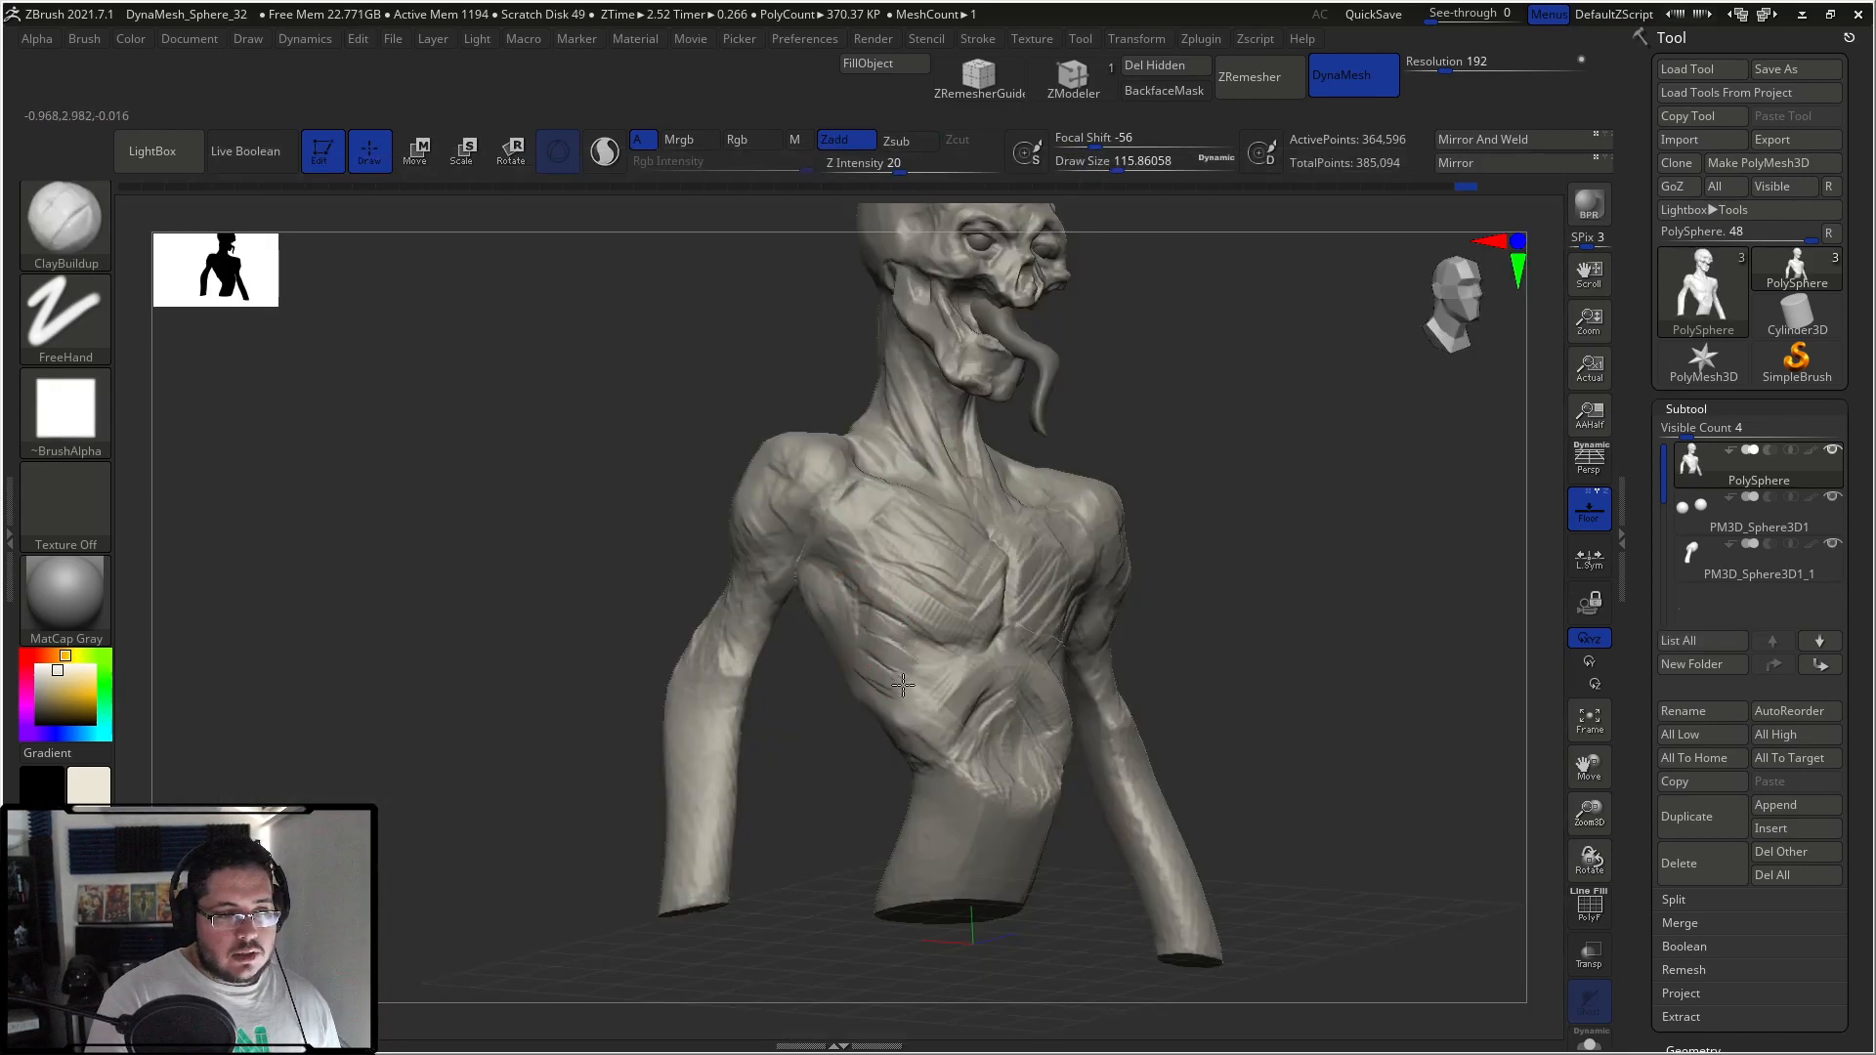
{"action": "mouse_move", "coordinate": [950, 637]}
{"action": "right_mouse_down"}
{"action": "mouse_move", "coordinate": [1102, 450]}
{"action": "mouse_move", "coordinate": [1098, 679]}
{"action": "right_mouse_up"}
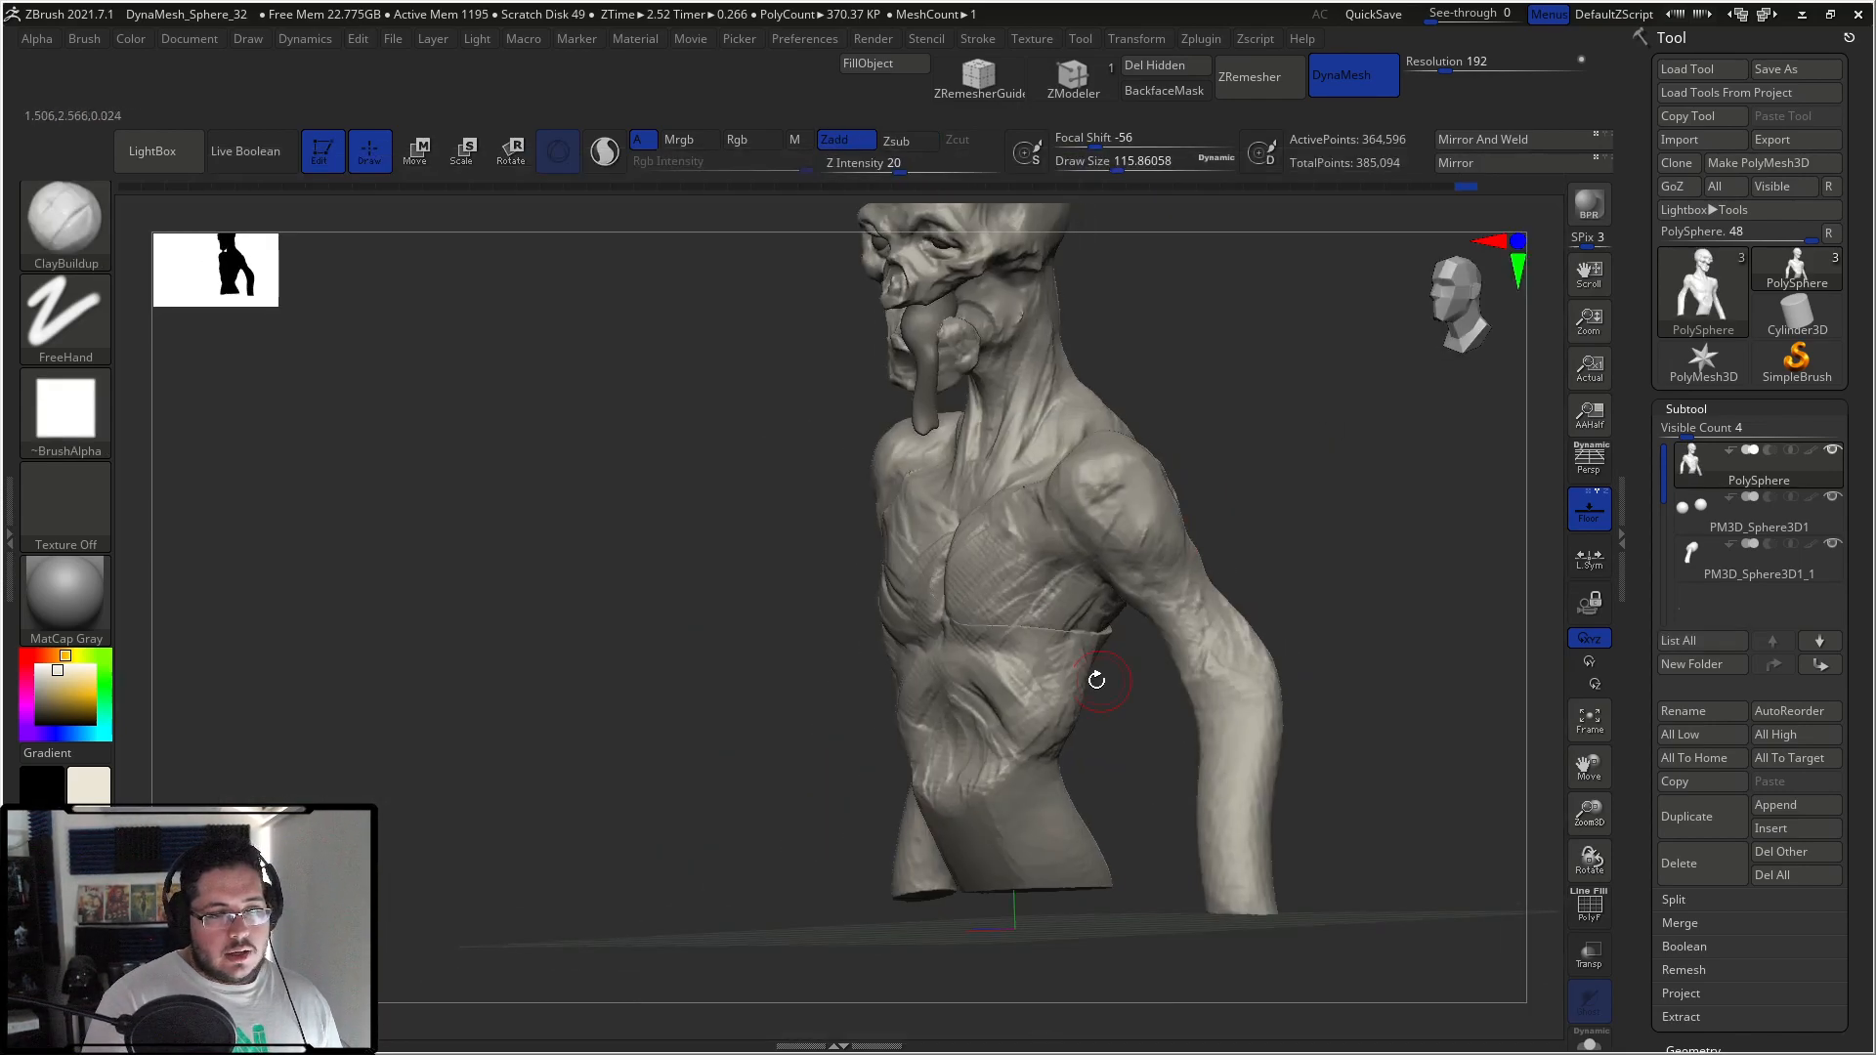
Step: Cut grooves between the ribs and under the chest muscles with DamStandard at a draw size of about 116
{"action": "key", "text": "b"}
{"action": "key", "text": "d"}
{"action": "key", "text": "s"}
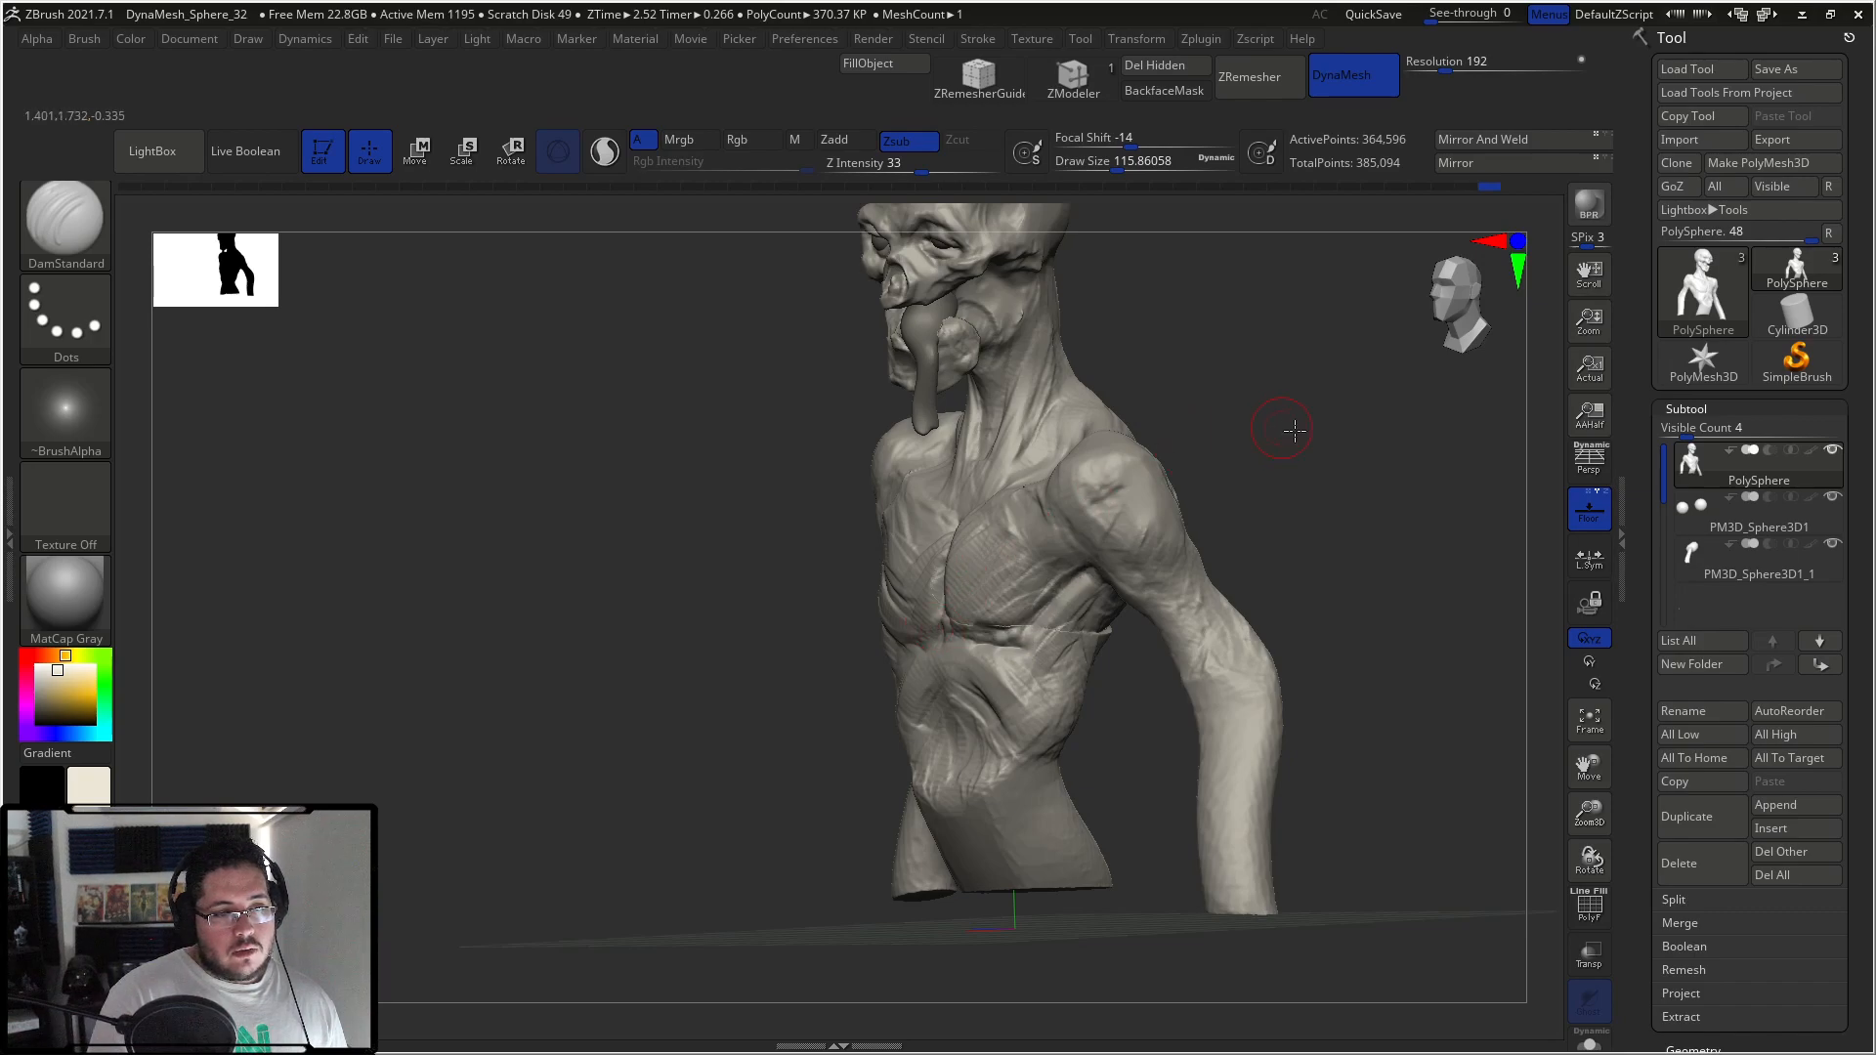
{"action": "right_click_drag", "start_coordinate": [1286, 423], "coordinate": [843, 647]}
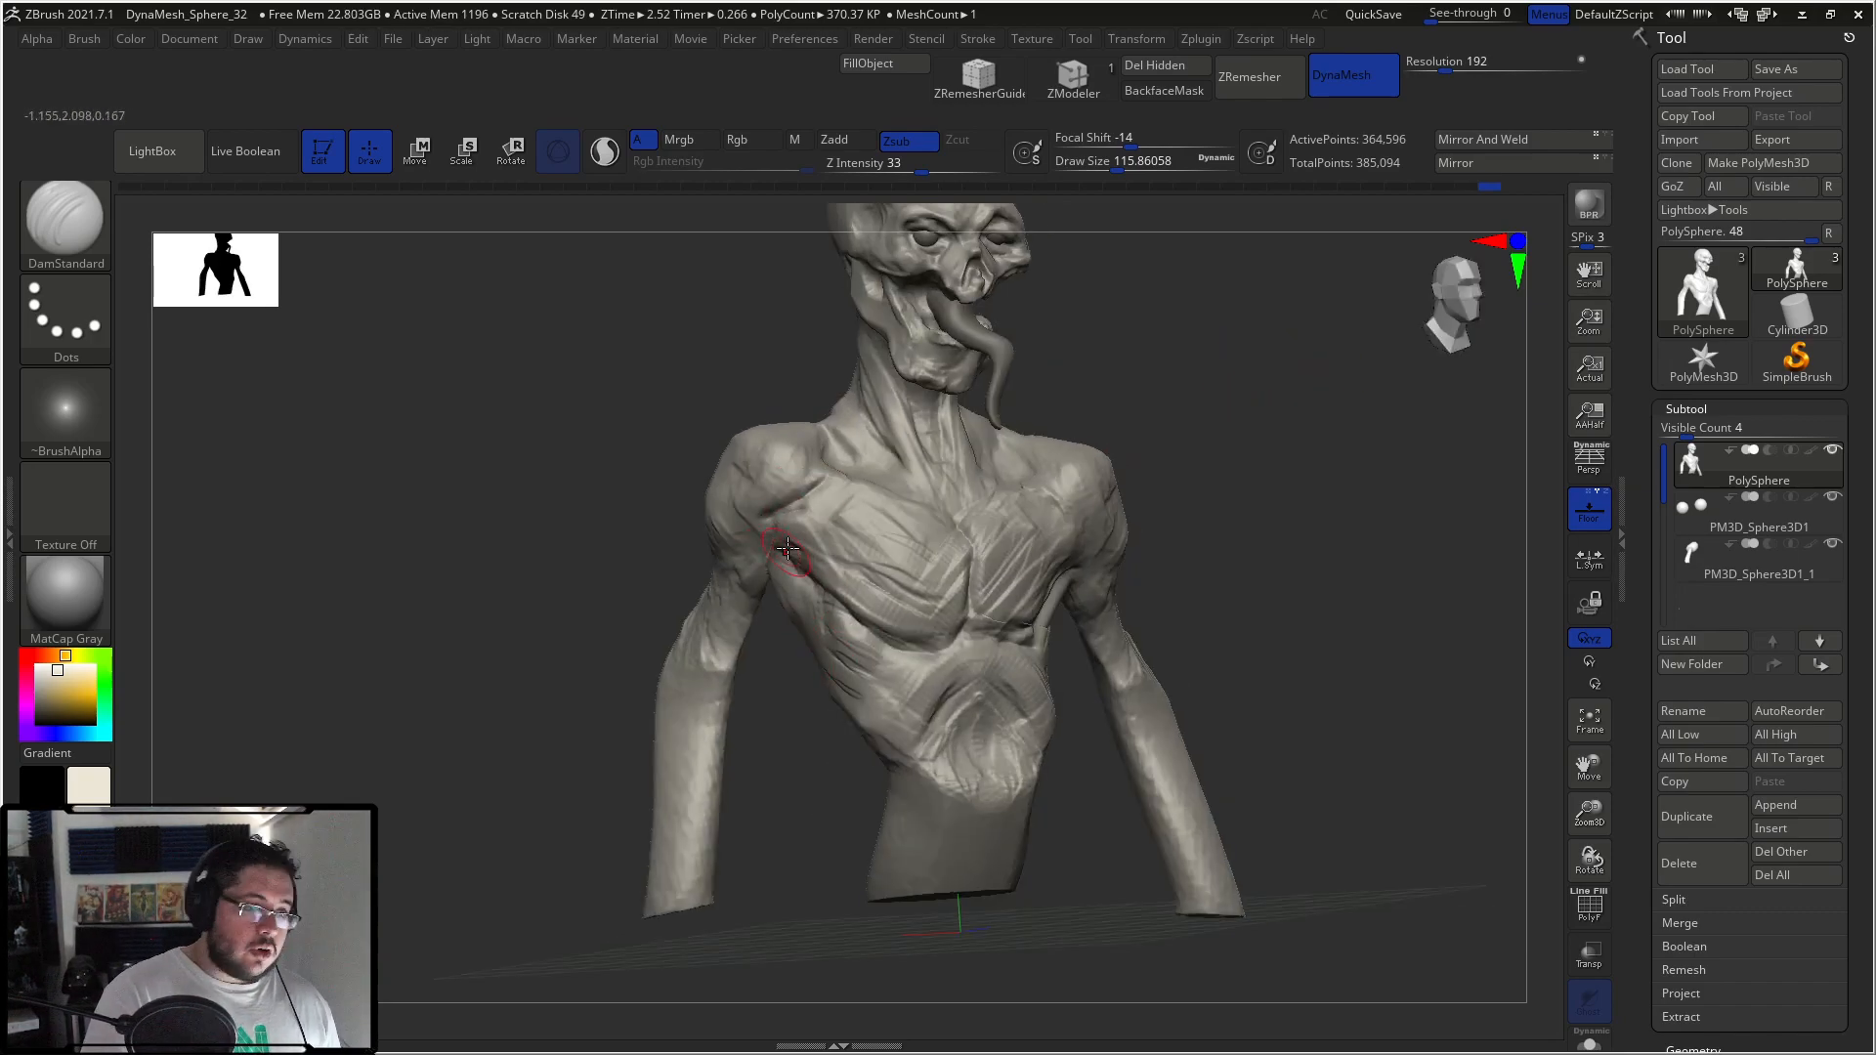
Step: Build up the chest muscles with the ClayBuildup brush at a Draw Size of about 192
{"action": "key", "text": "b"}
{"action": "key", "text": "c"}
{"action": "key", "text": "b"}
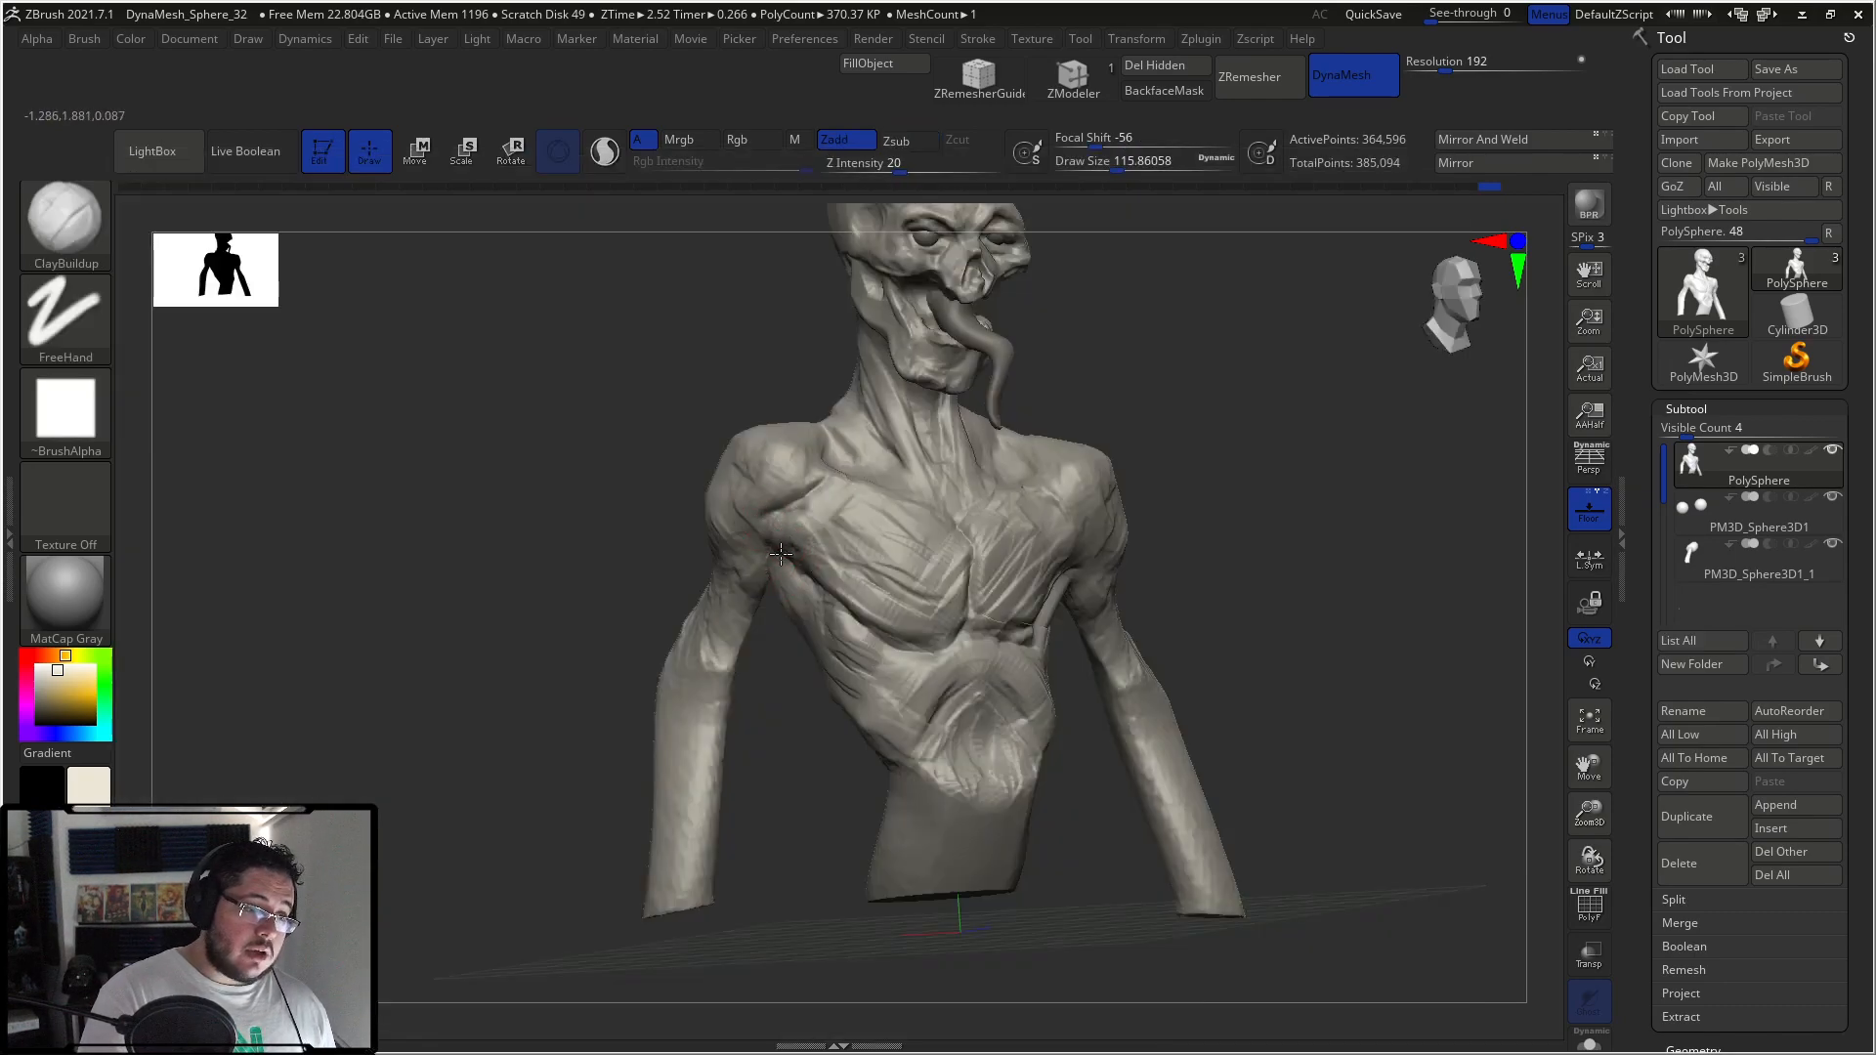
{"action": "key", "text": "bracketright"}
{"action": "key", "text": "bracketright"}
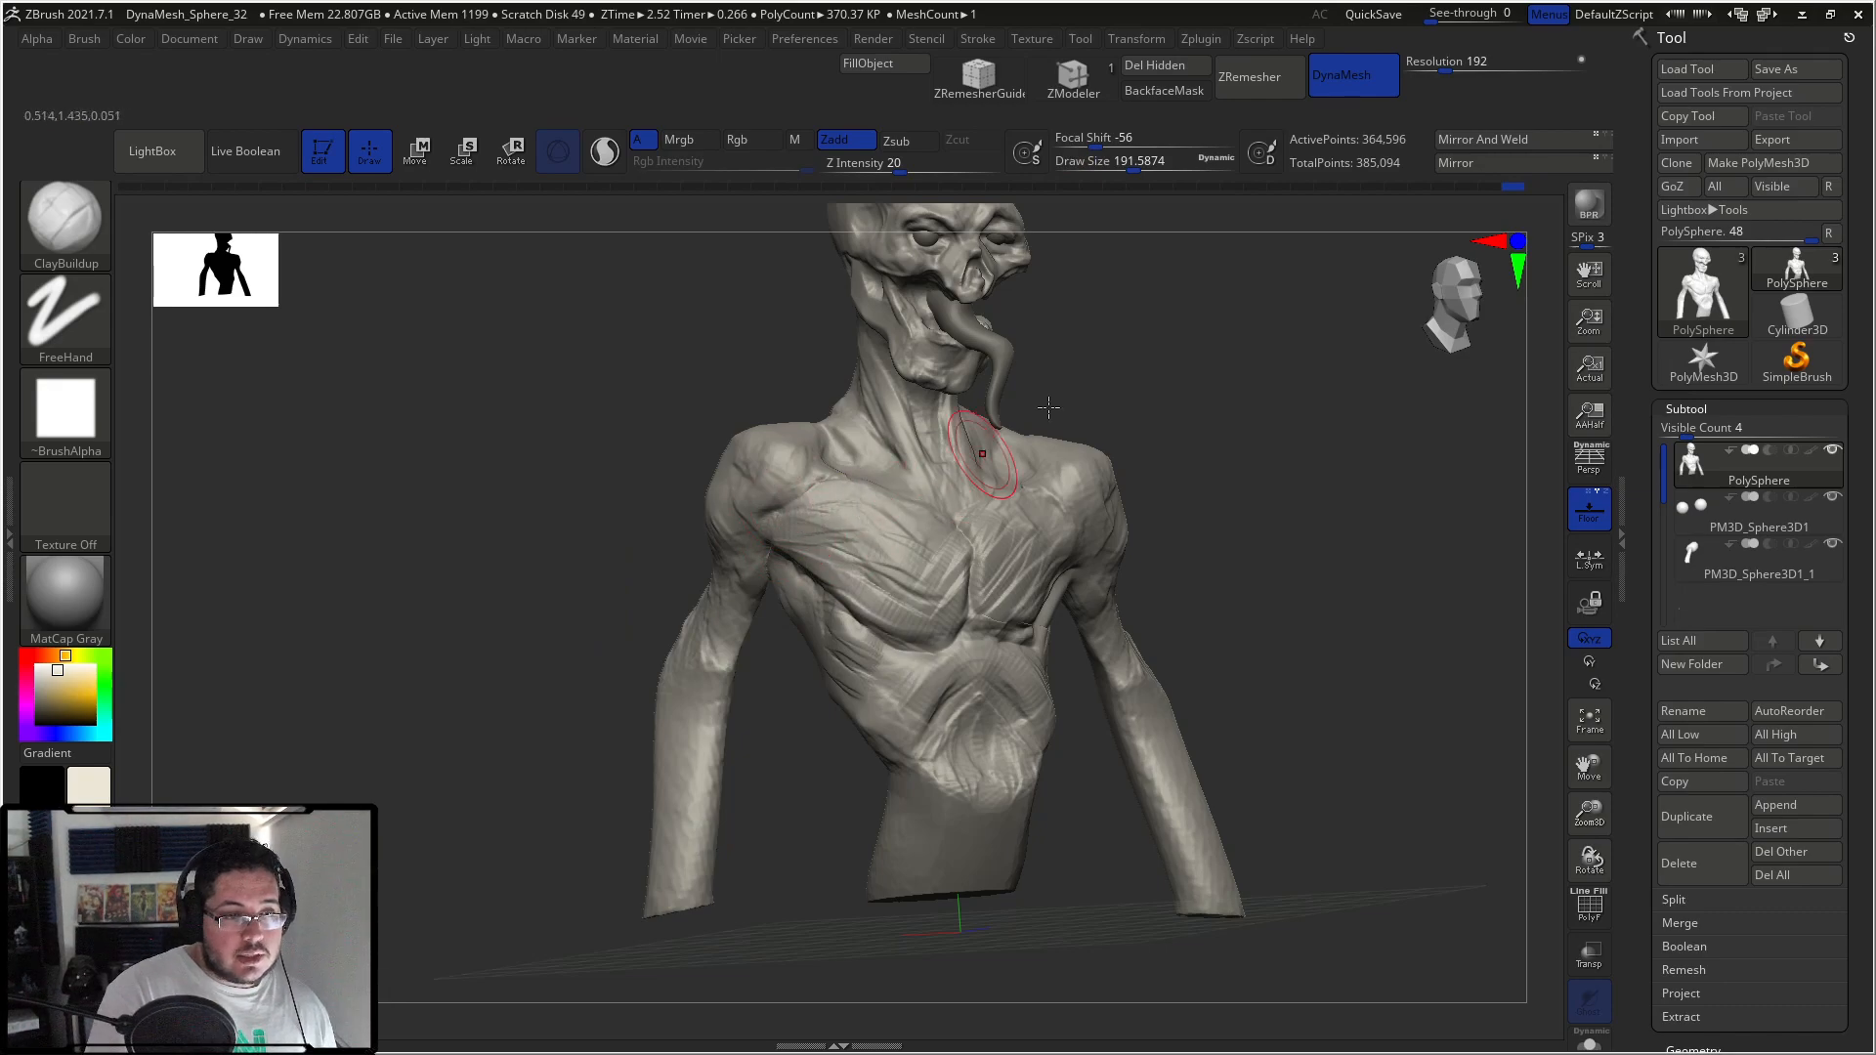
Step: Reshape the neck and shoulder area with the Move brush at a Draw Size of about 386
{"action": "left_click_drag", "start_coordinate": [1016, 430], "coordinate": [928, 450], "text": "shift"}
{"action": "key", "text": "b"}
{"action": "key", "text": "m"}
{"action": "key", "text": "v"}
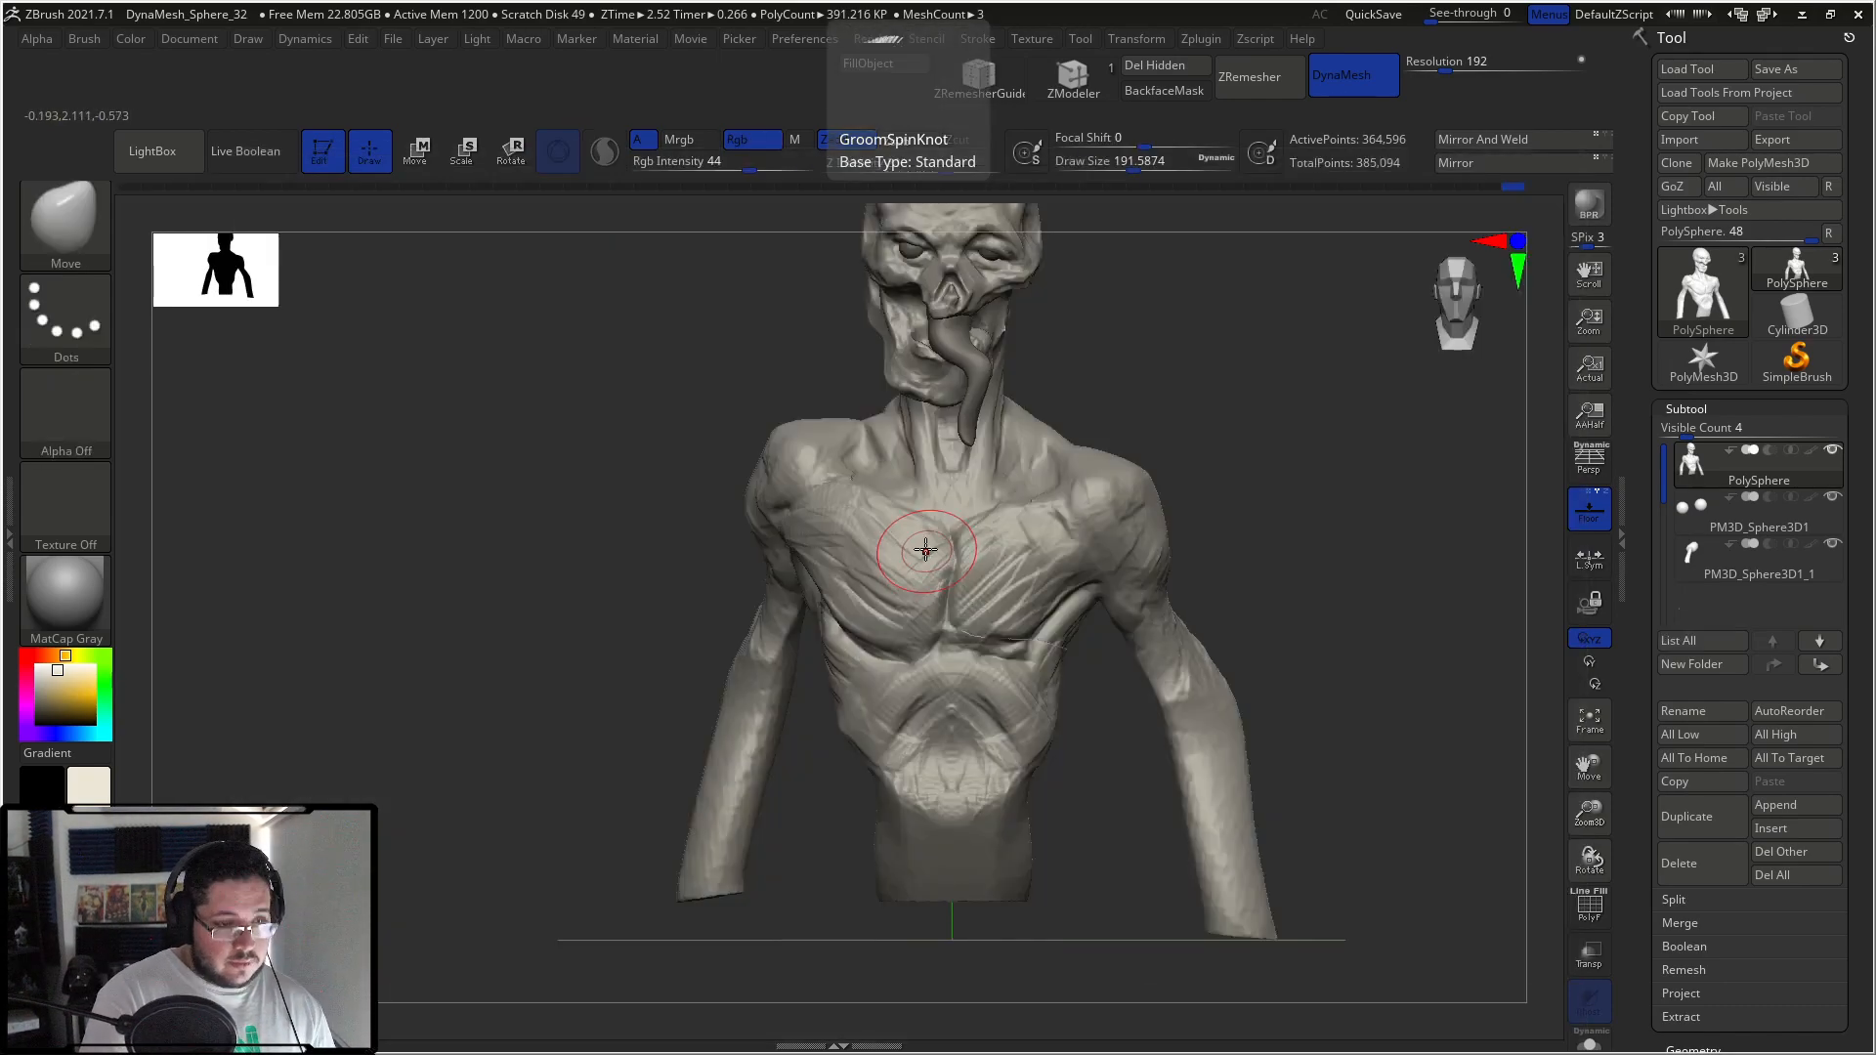
{"action": "key", "text": "bracketleft"}
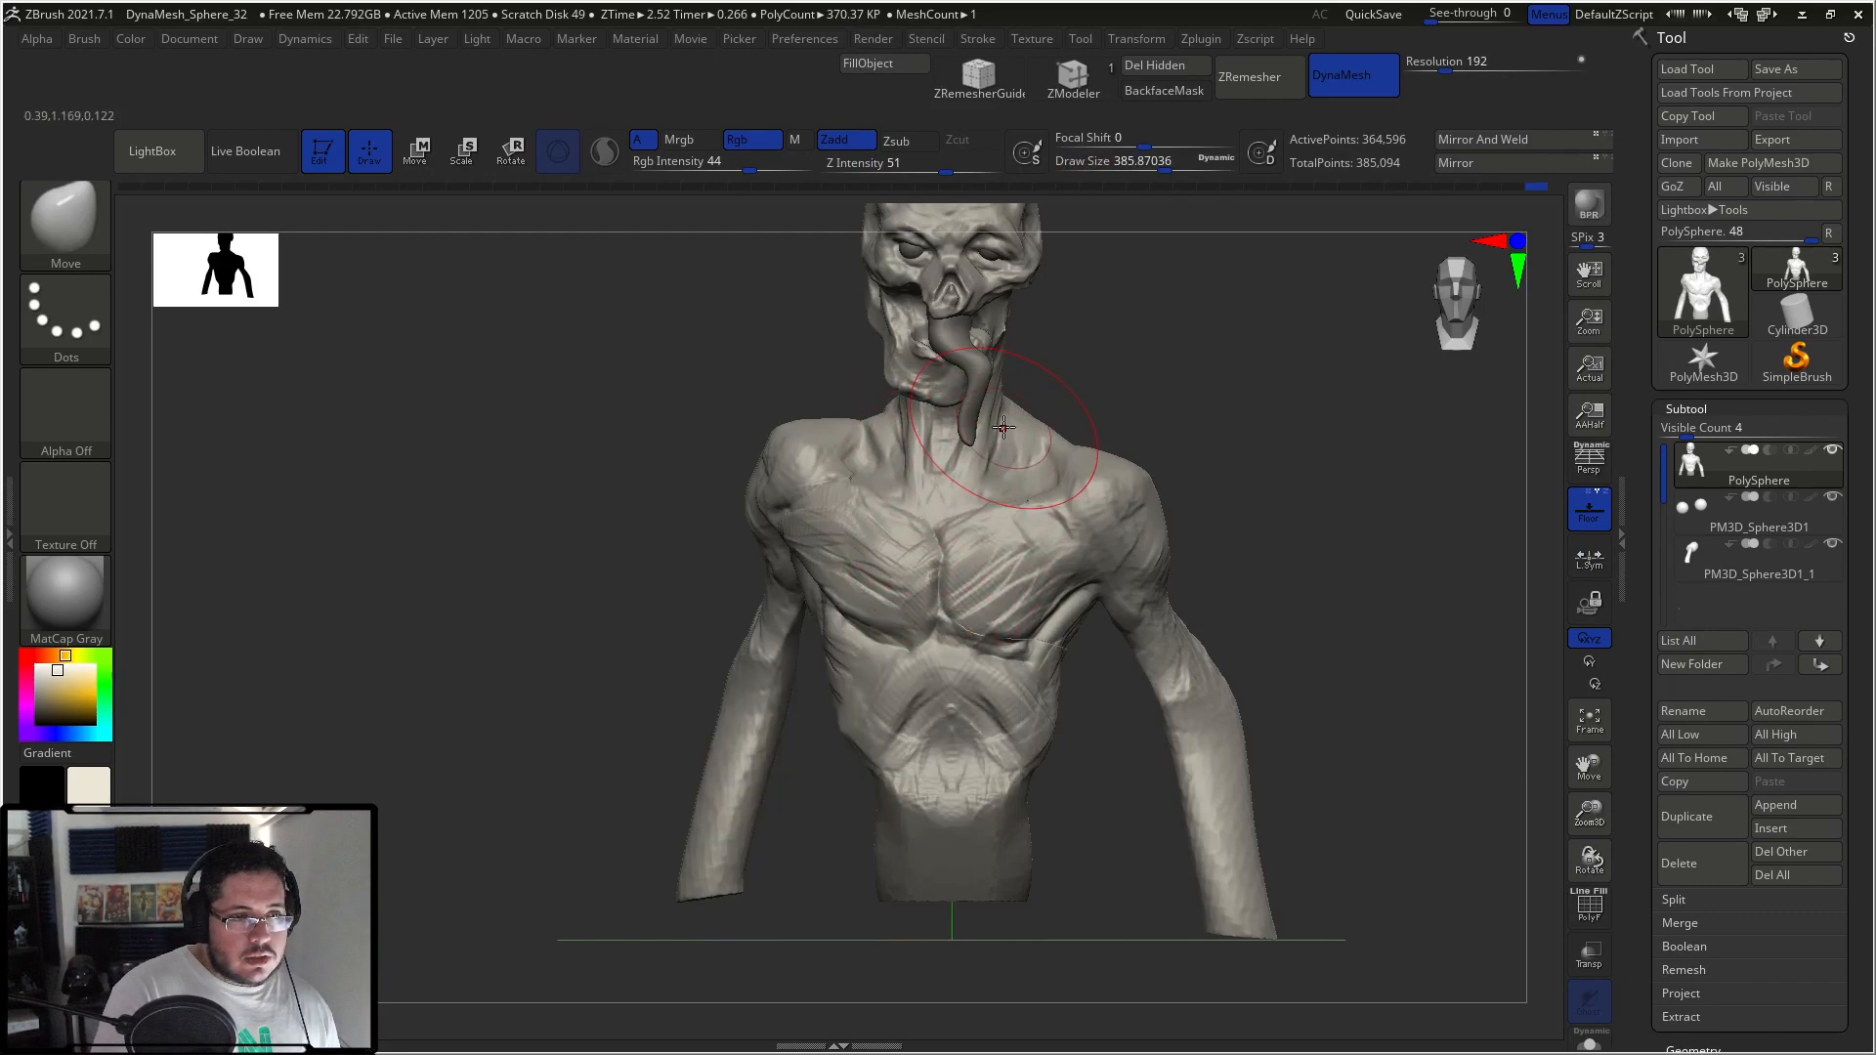
Step: Add volume to the trapezius, neck base and collarbones with ClayBuildup, reducing the Draw Size to about 116 for the collarbones
{"action": "key", "text": "b"}
{"action": "key", "text": "c"}
{"action": "key", "text": "b"}
{"action": "key", "text": "space"}
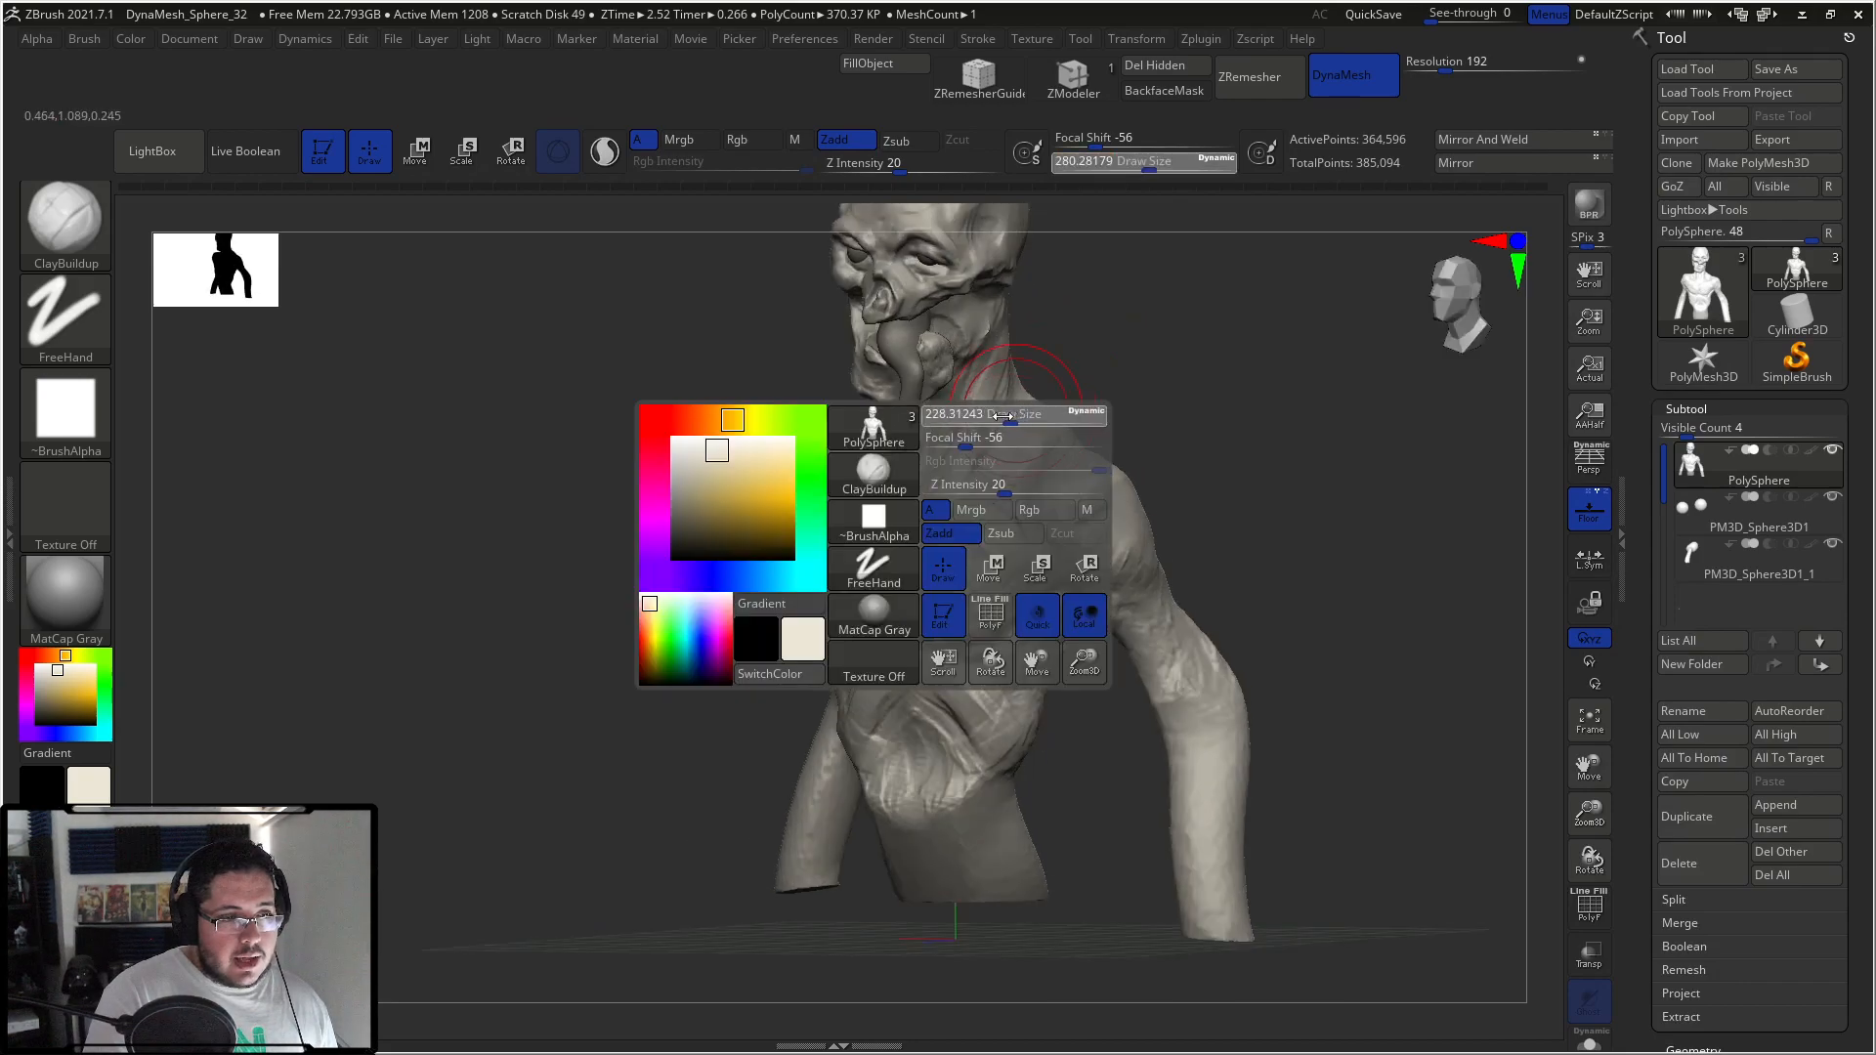
{"action": "key", "text": "space"}
{"action": "left_click_drag", "start_coordinate": [1110, 372], "coordinate": [1221, 376]}
{"action": "key", "text": "space"}
{"action": "left_click_drag", "start_coordinate": [896, 486], "coordinate": [882, 485]}
{"action": "left_click_drag", "start_coordinate": [825, 378], "coordinate": [846, 430]}
{"action": "key", "text": "space"}
{"action": "left_click_drag", "start_coordinate": [851, 475], "coordinate": [851, 484]}
{"action": "key", "text": "space"}
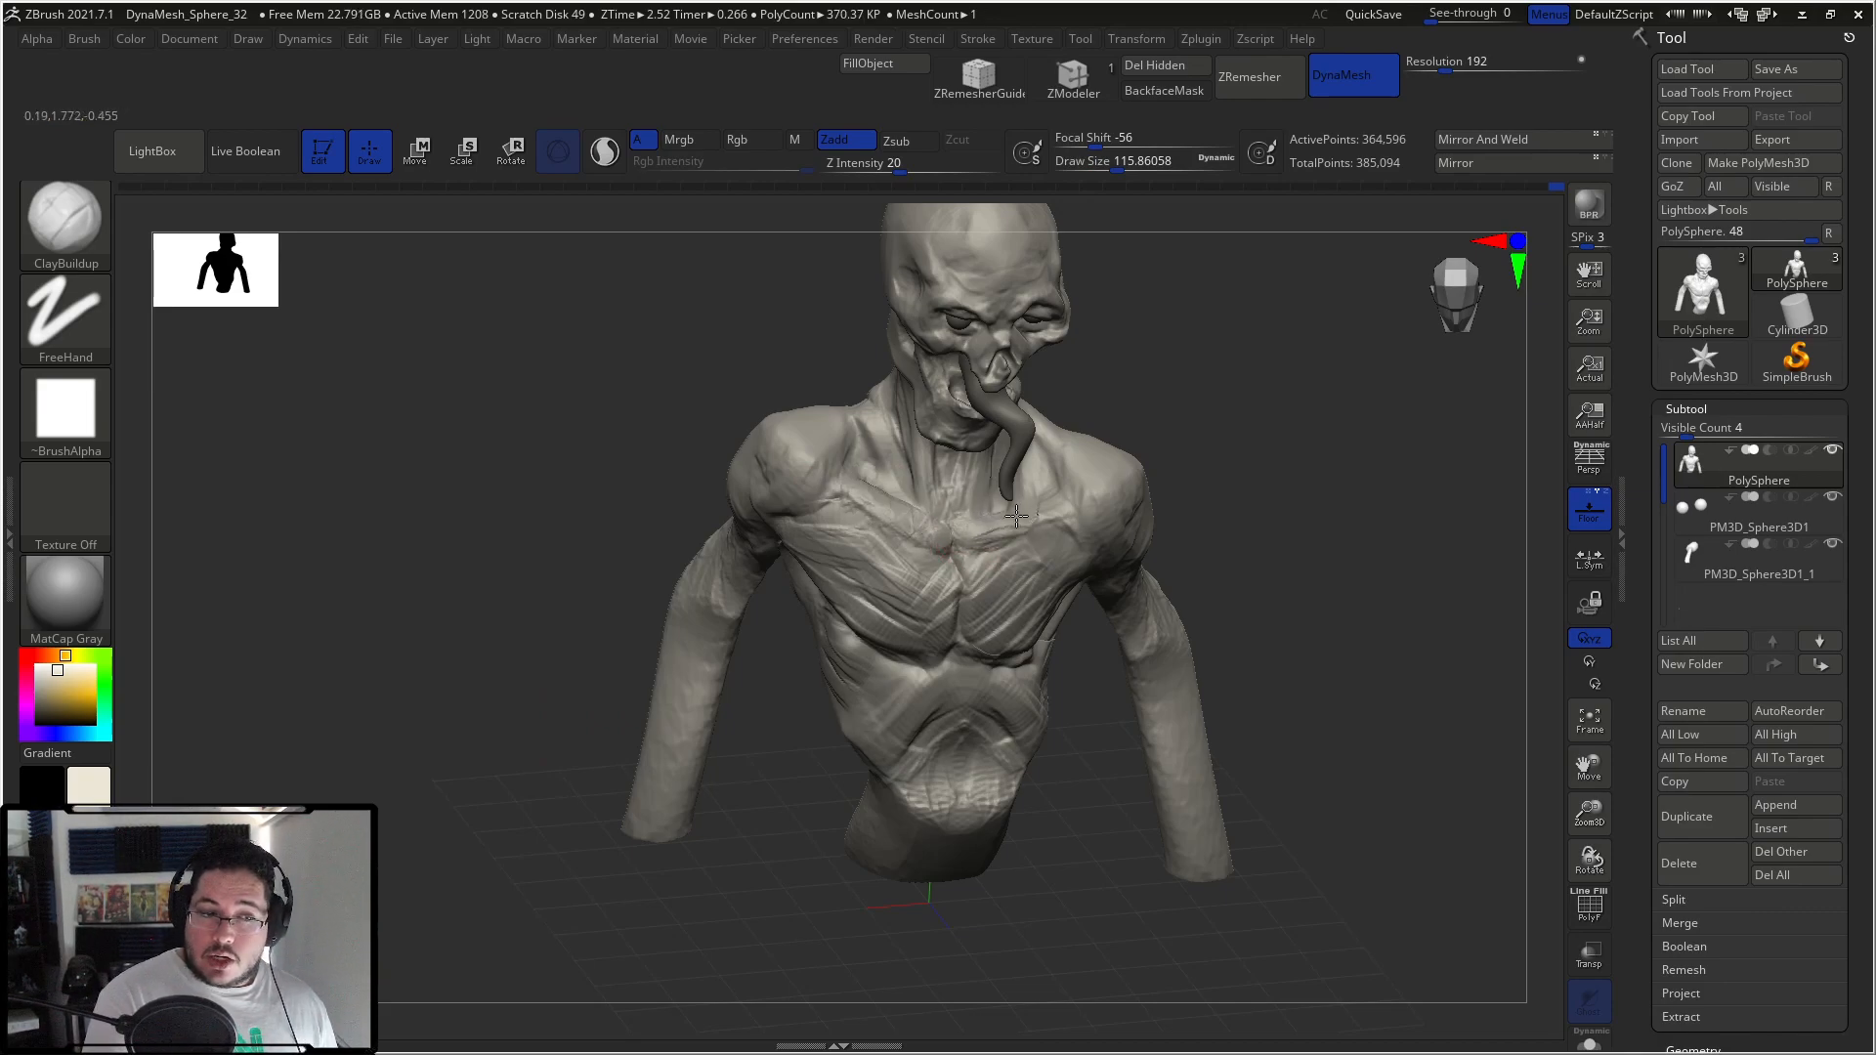
Step: Build up the shoulders and upper back with ClayBuildup at a Draw Size of about 182
{"action": "mouse_move", "coordinate": [1135, 412]}
{"action": "left_mouse_down"}
{"action": "mouse_move", "coordinate": [1026, 420]}
{"action": "mouse_move", "coordinate": [1098, 469]}
{"action": "left_mouse_up"}
{"action": "key", "text": "space"}
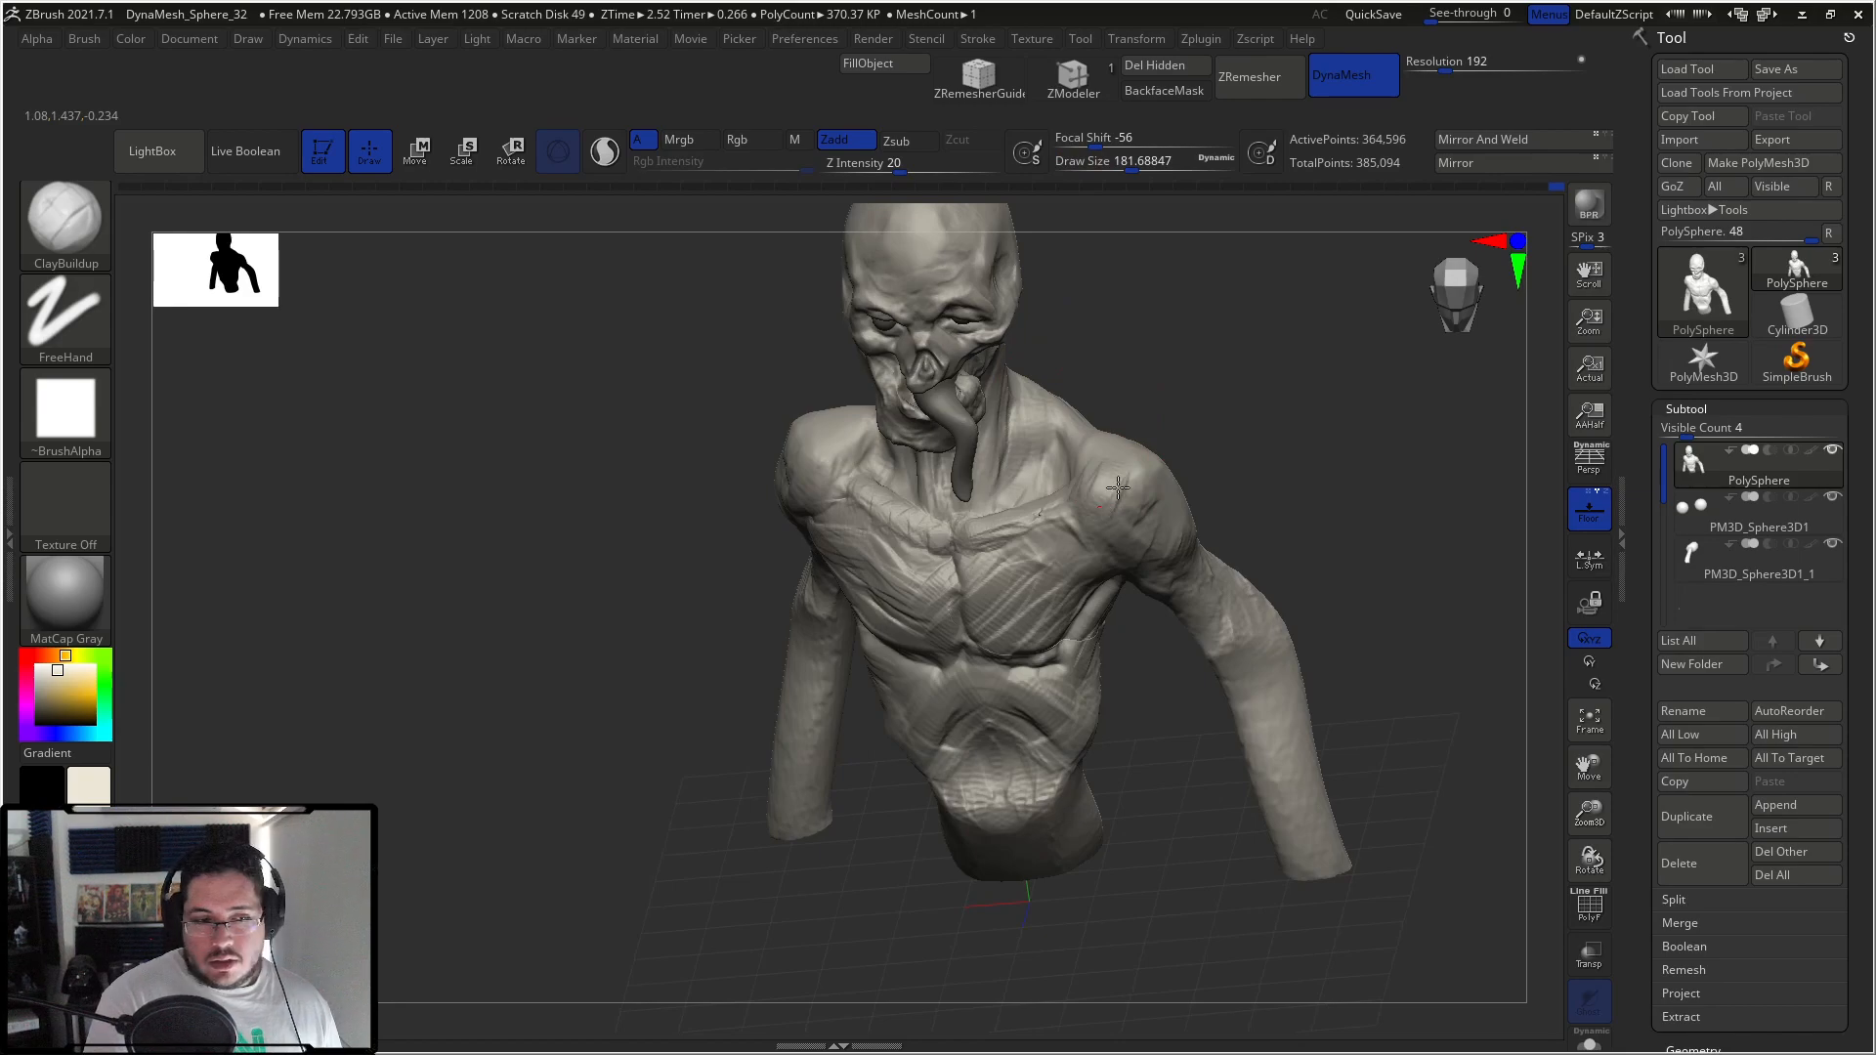
{"action": "left_click_drag", "start_coordinate": [1230, 426], "coordinate": [1146, 447]}
{"action": "left_click_drag", "start_coordinate": [1198, 525], "coordinate": [1159, 440]}
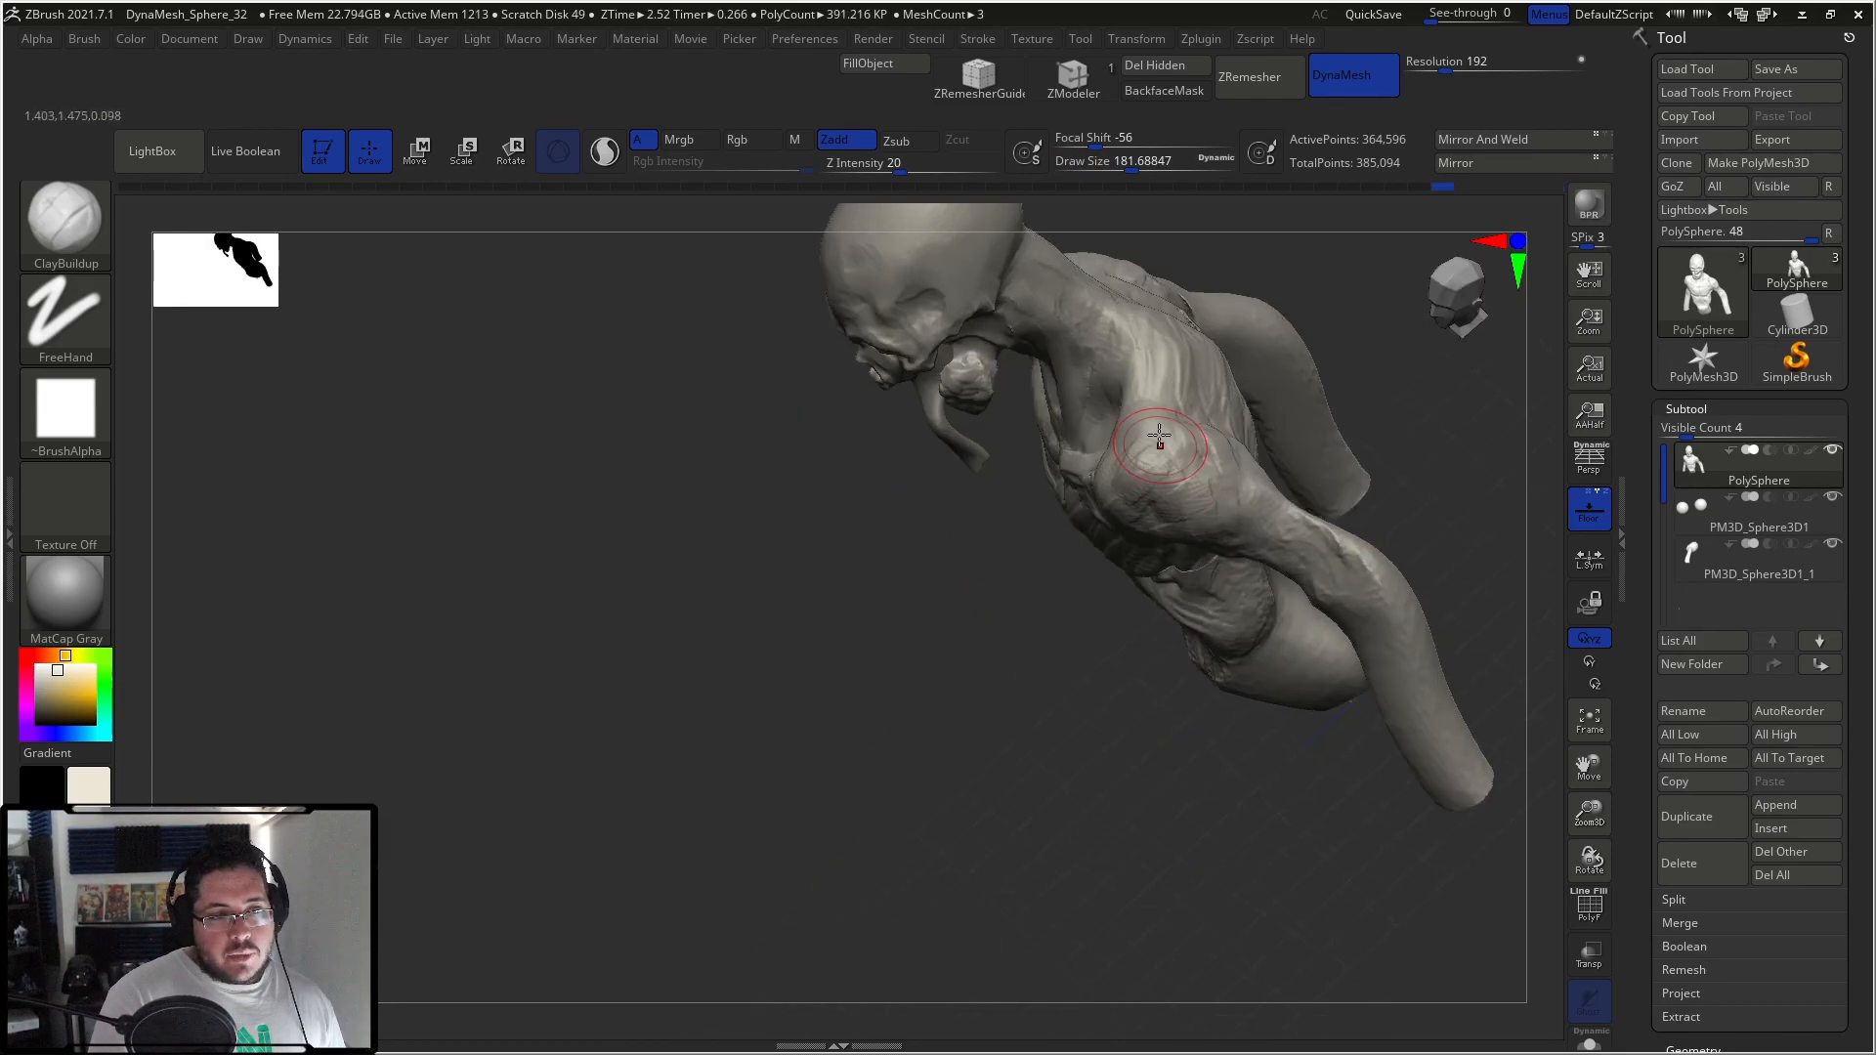
{"action": "mouse_move", "coordinate": [997, 452]}
{"action": "left_mouse_down"}
{"action": "mouse_move", "coordinate": [982, 764]}
{"action": "mouse_move", "coordinate": [1007, 689]}
{"action": "left_mouse_up"}
{"action": "mouse_move", "coordinate": [1173, 498]}
{"action": "left_mouse_down"}
{"action": "mouse_move", "coordinate": [1198, 464]}
{"action": "mouse_move", "coordinate": [1222, 481]}
{"action": "left_mouse_up"}
{"action": "left_click_drag", "start_coordinate": [1234, 343], "coordinate": [1310, 429]}
{"action": "left_click_drag", "start_coordinate": [1214, 376], "coordinate": [1341, 443]}
{"action": "left_click_drag", "start_coordinate": [1173, 314], "coordinate": [1152, 302]}
{"action": "mouse_move", "coordinate": [1258, 407]}
{"action": "left_mouse_down"}
{"action": "mouse_move", "coordinate": [1216, 374]}
{"action": "mouse_move", "coordinate": [1281, 357]}
{"action": "mouse_move", "coordinate": [1378, 452]}
{"action": "left_mouse_up"}
{"action": "left_click_drag", "start_coordinate": [1149, 773], "coordinate": [1476, 488]}
Step: Build up the eyelids and flesh around the eye sockets with ClayBuildup at Draw Sizes of about 49 and 35
{"action": "key", "text": "space"}
{"action": "key", "text": "space"}
{"action": "key", "text": "space"}
{"action": "left_click_drag", "start_coordinate": [1088, 258], "coordinate": [1046, 273]}
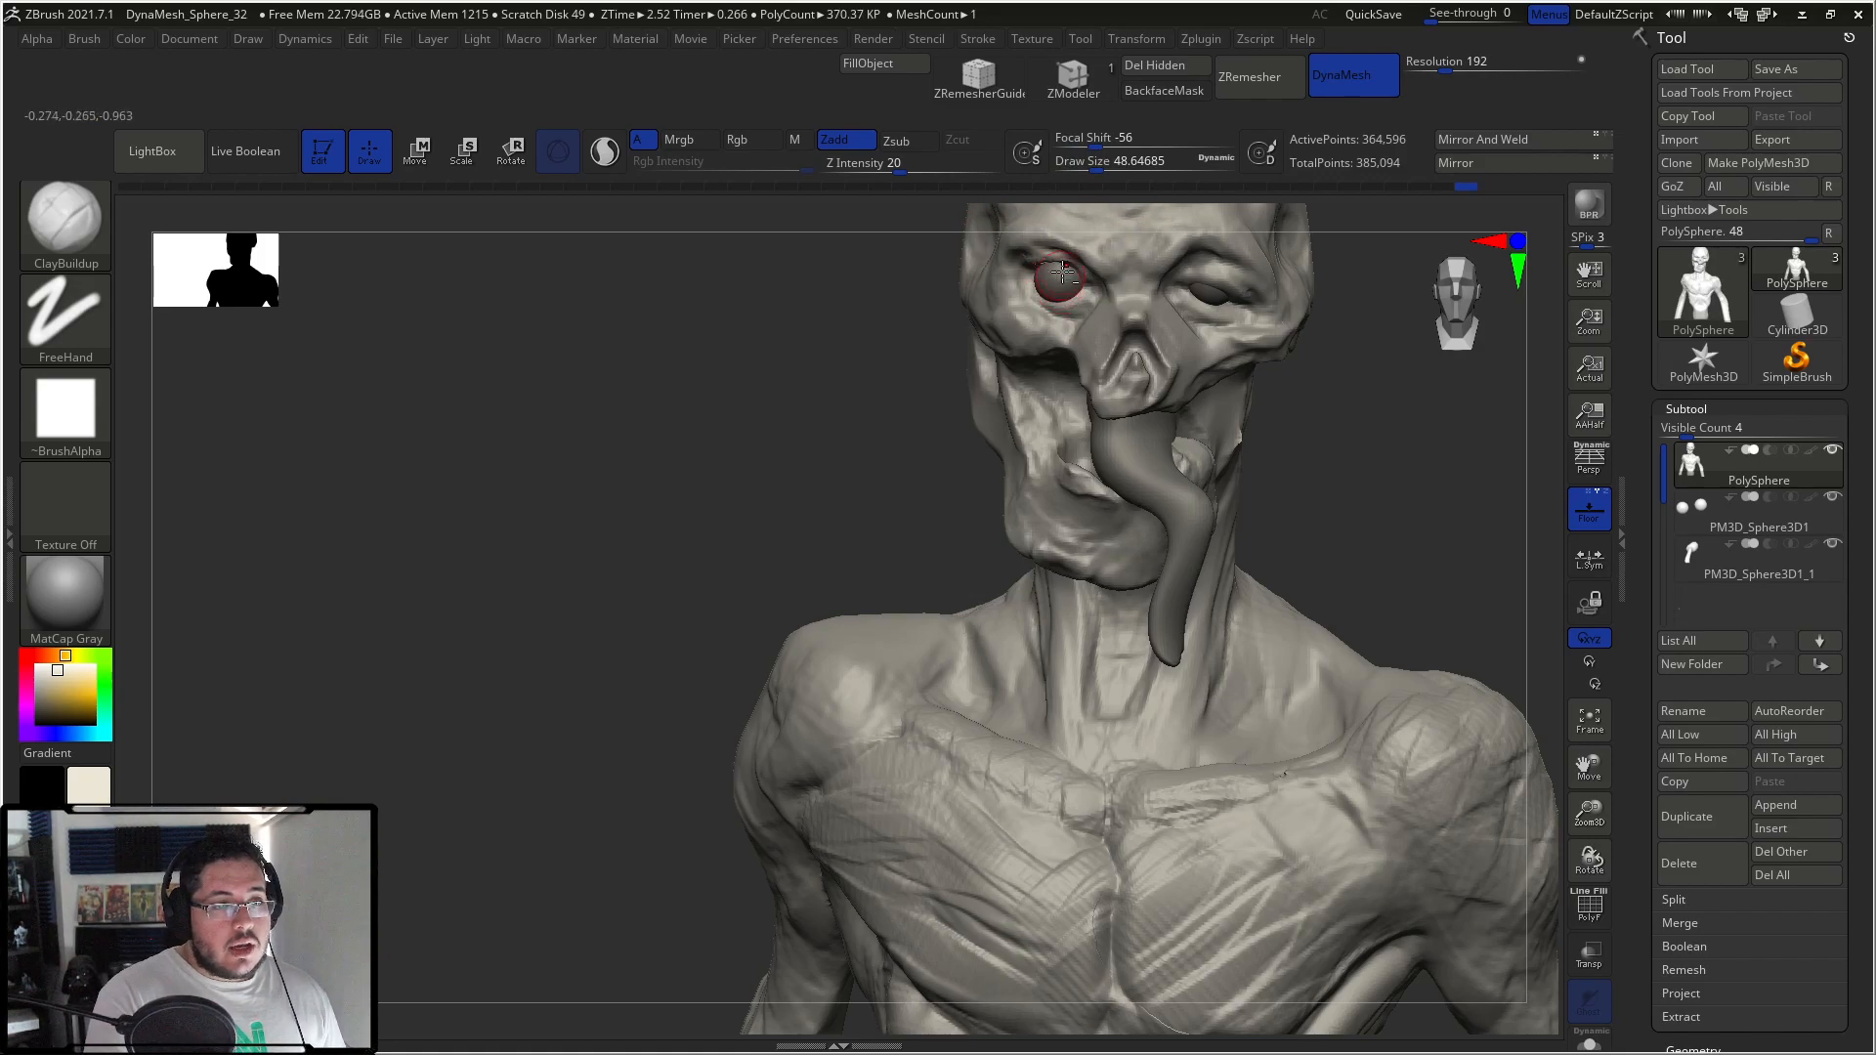
{"action": "key", "text": "space"}
{"action": "left_click_drag", "start_coordinate": [1045, 273], "coordinate": [1031, 289]}
{"action": "key", "text": "space"}
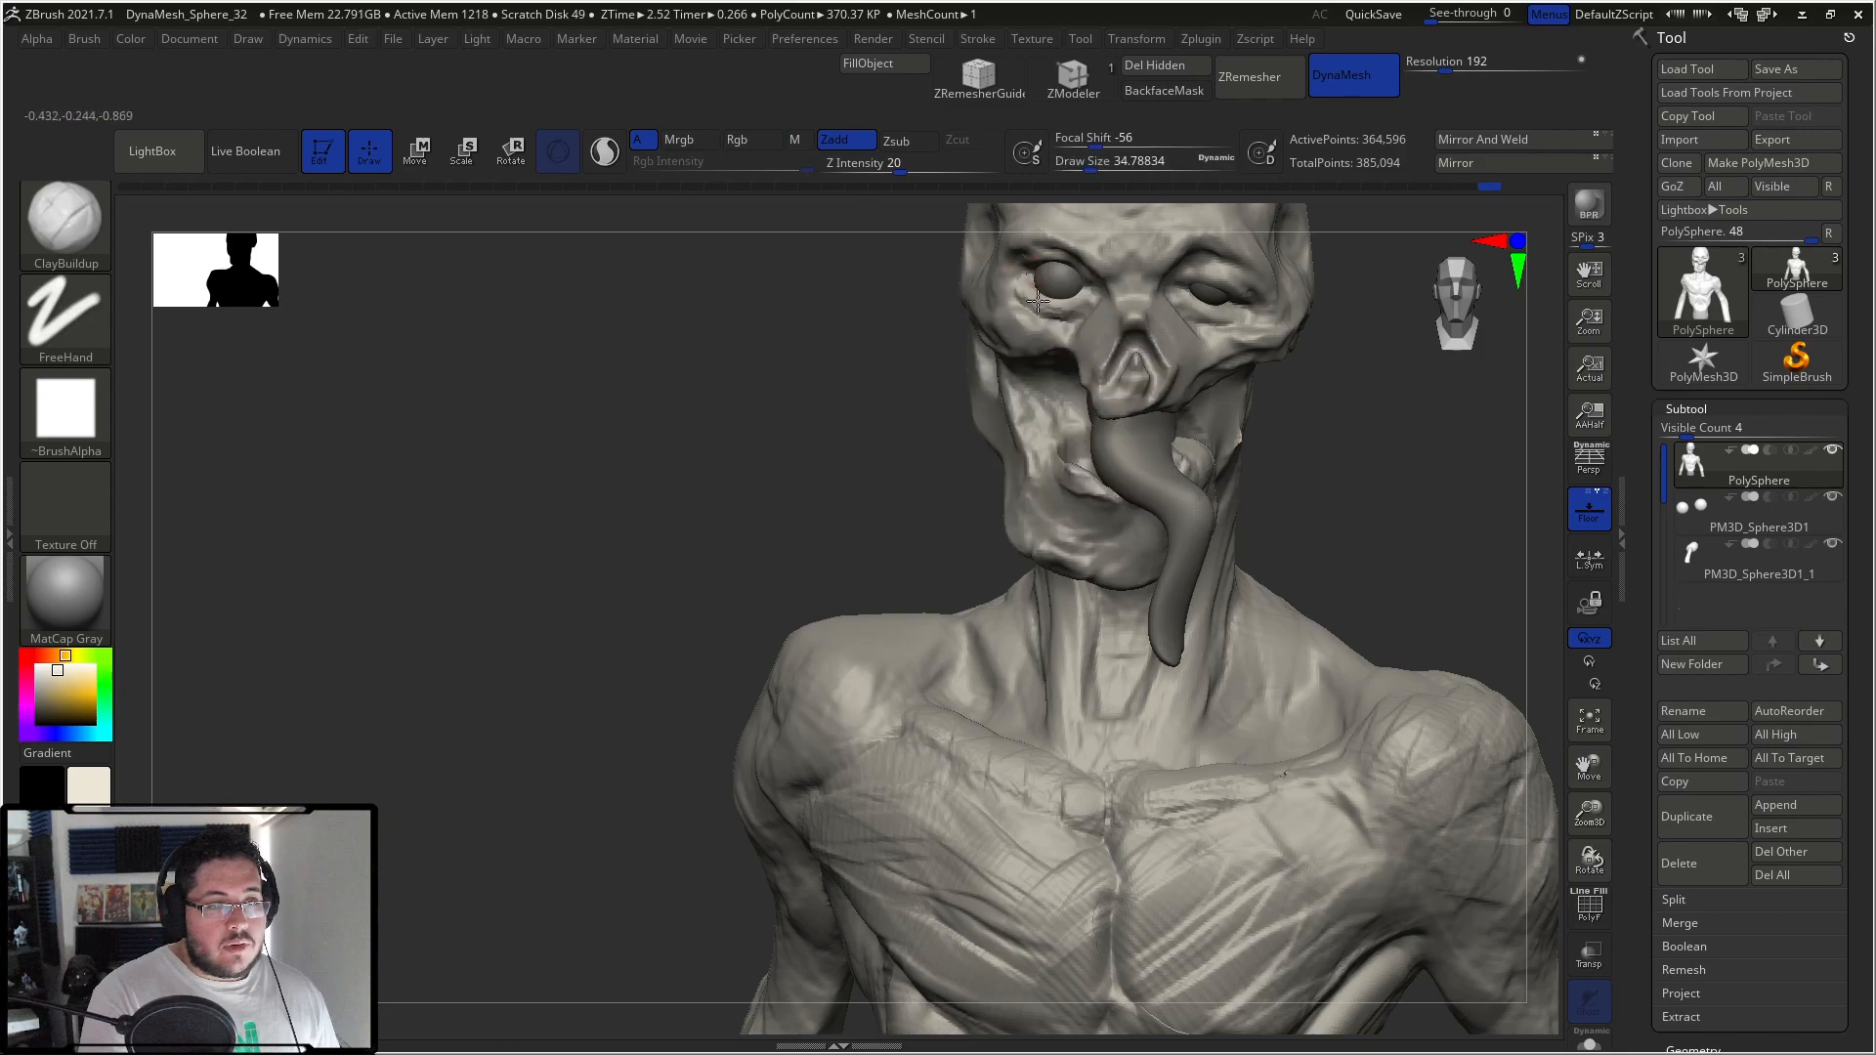
{"action": "left_click_drag", "start_coordinate": [1346, 356], "coordinate": [1328, 418], "text": "alt"}
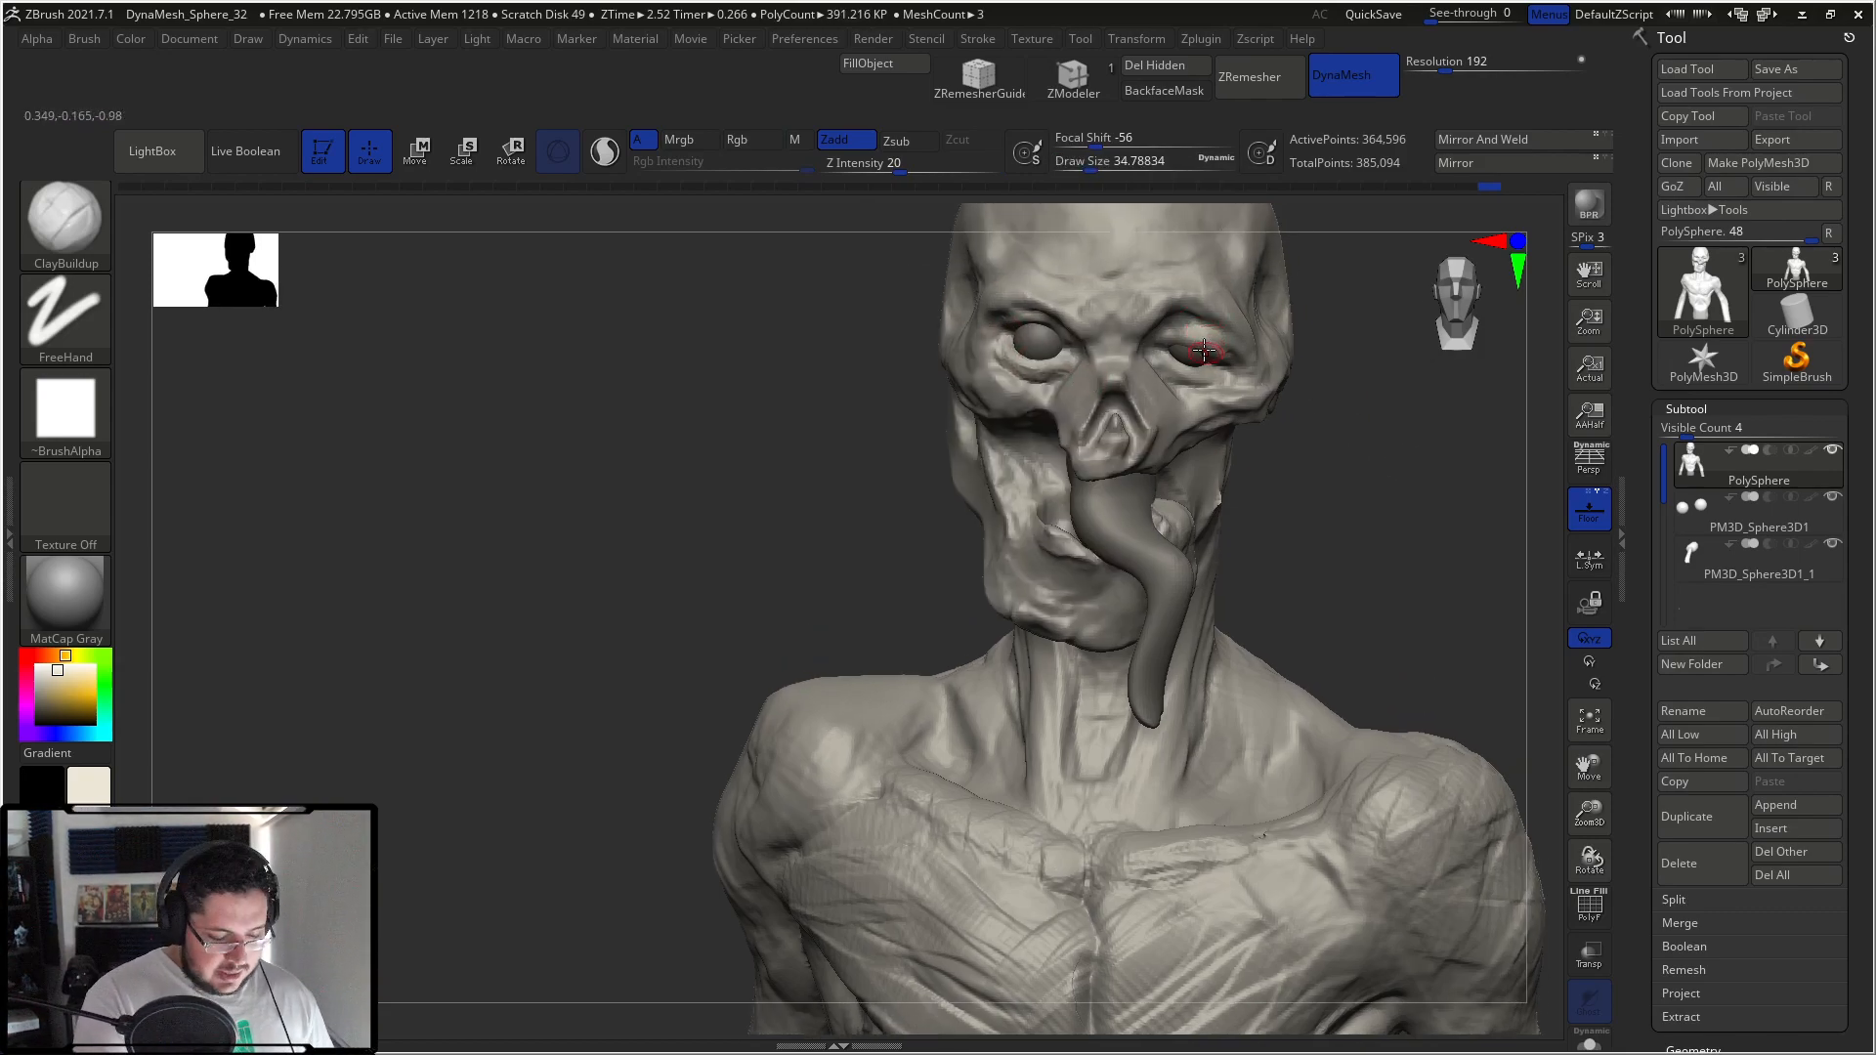
Step: Carve creases around the eyes and between the brows with DamStandard at Draw Sizes of about 25 to 54
{"action": "key", "text": "b"}
{"action": "key", "text": "d"}
{"action": "key", "text": "s"}
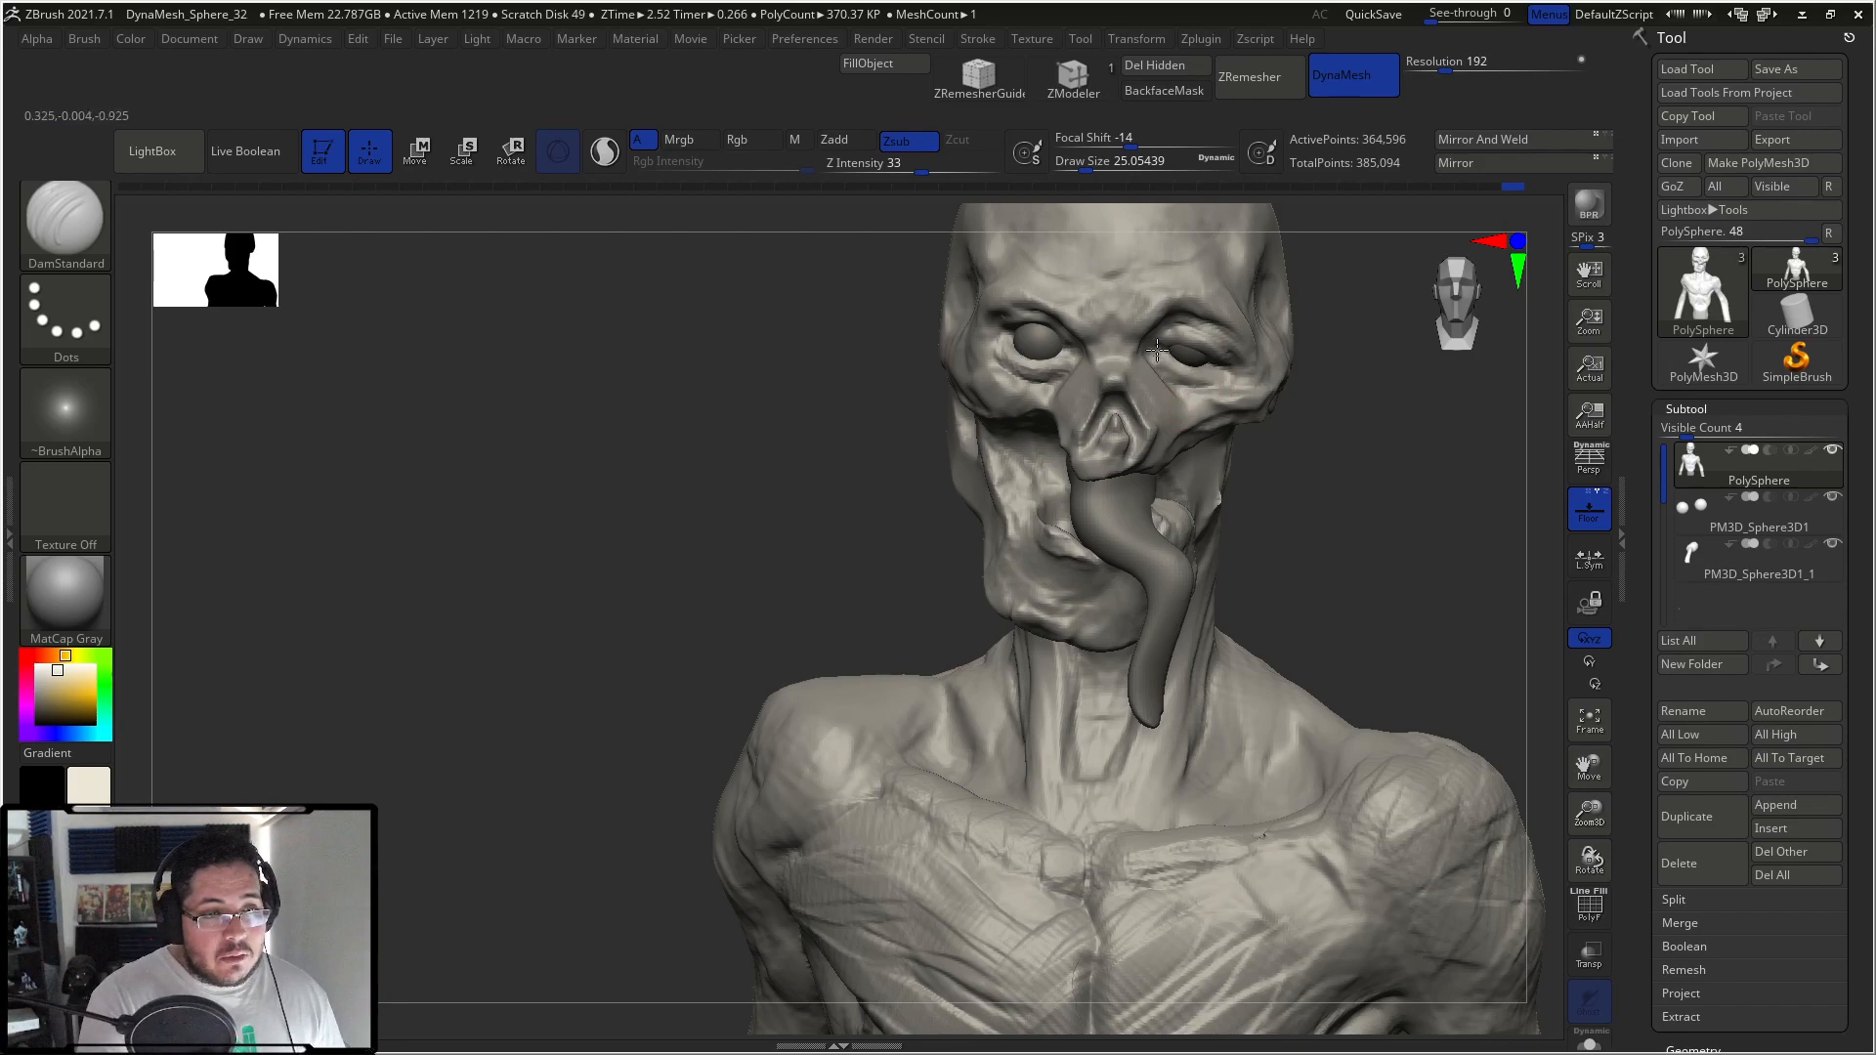
{"action": "key", "text": "space"}
{"action": "left_click", "coordinate": [1089, 322]}
{"action": "key", "text": "space"}
{"action": "left_click", "coordinate": [1089, 329]}
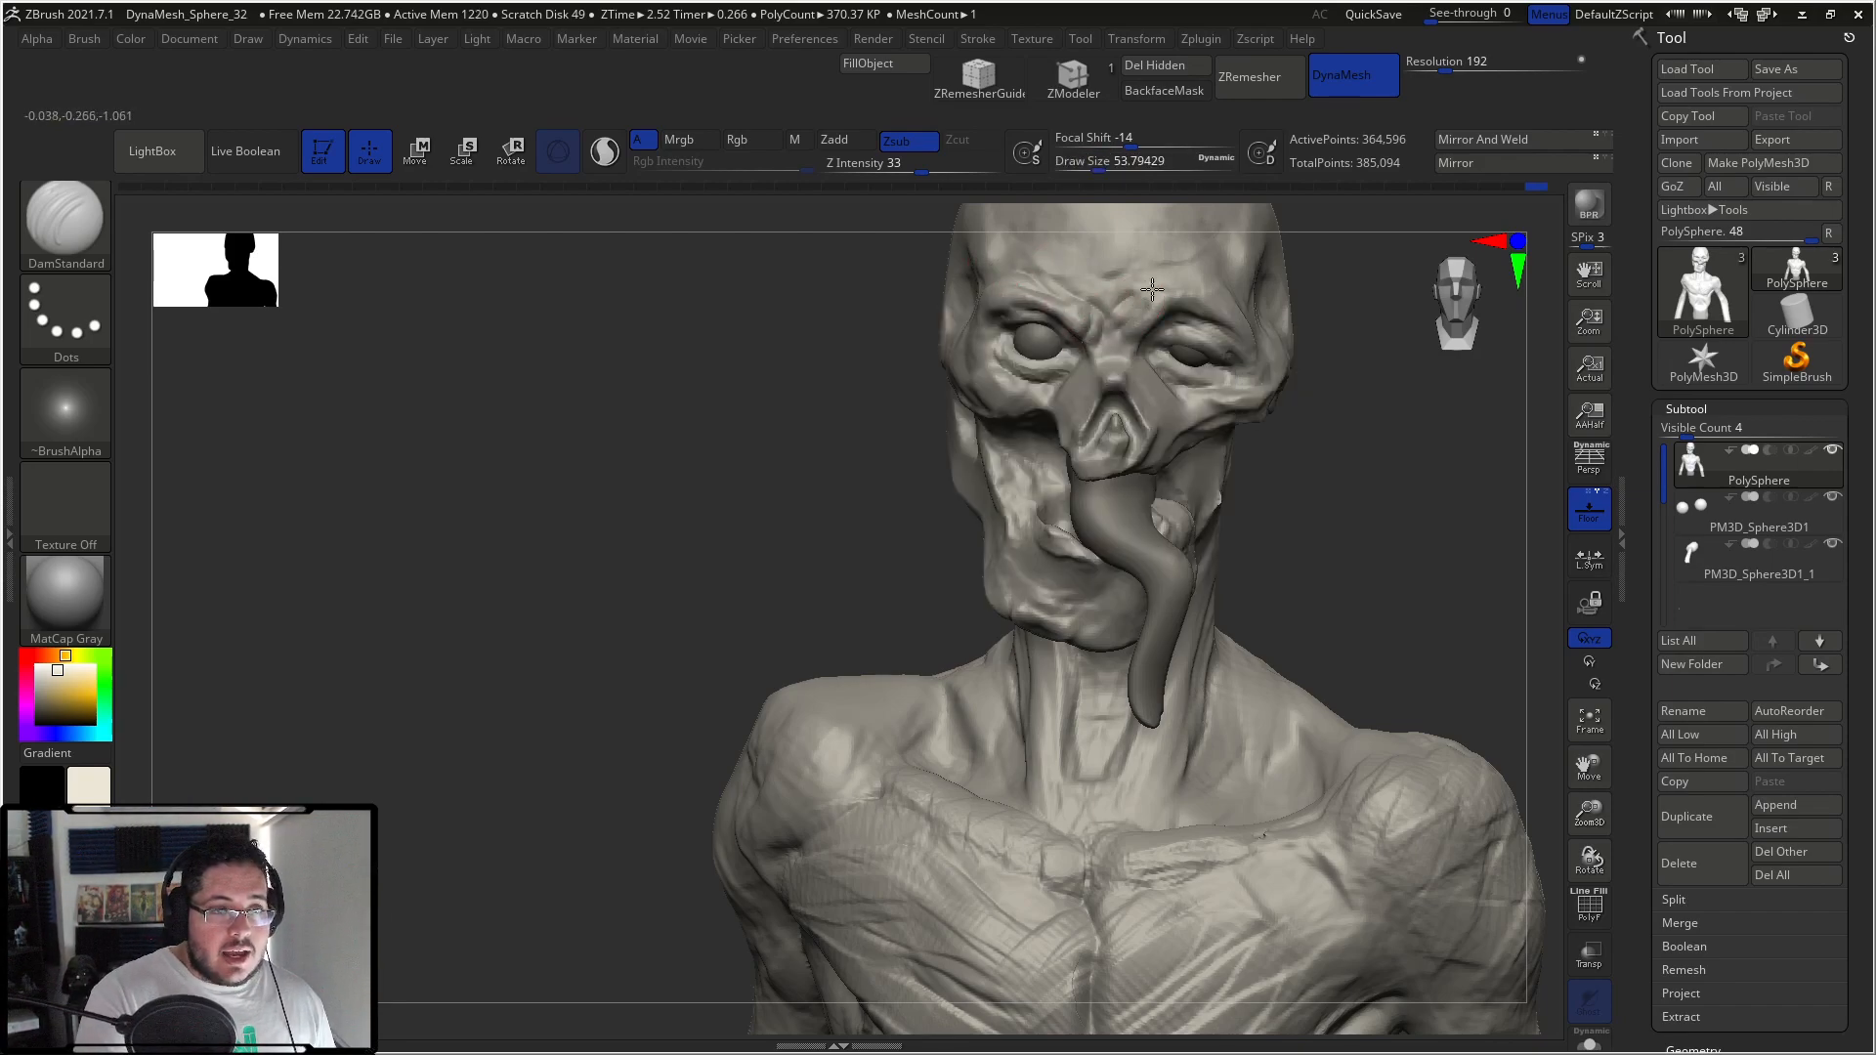
Step: Carve diagonal wrinkles across the forehead with DamStandard at a Draw Size of about 41
{"action": "left_click_drag", "start_coordinate": [1369, 278], "coordinate": [1308, 359], "text": "alt"}
{"action": "key", "text": "space"}
{"action": "left_click", "coordinate": [1091, 376]}
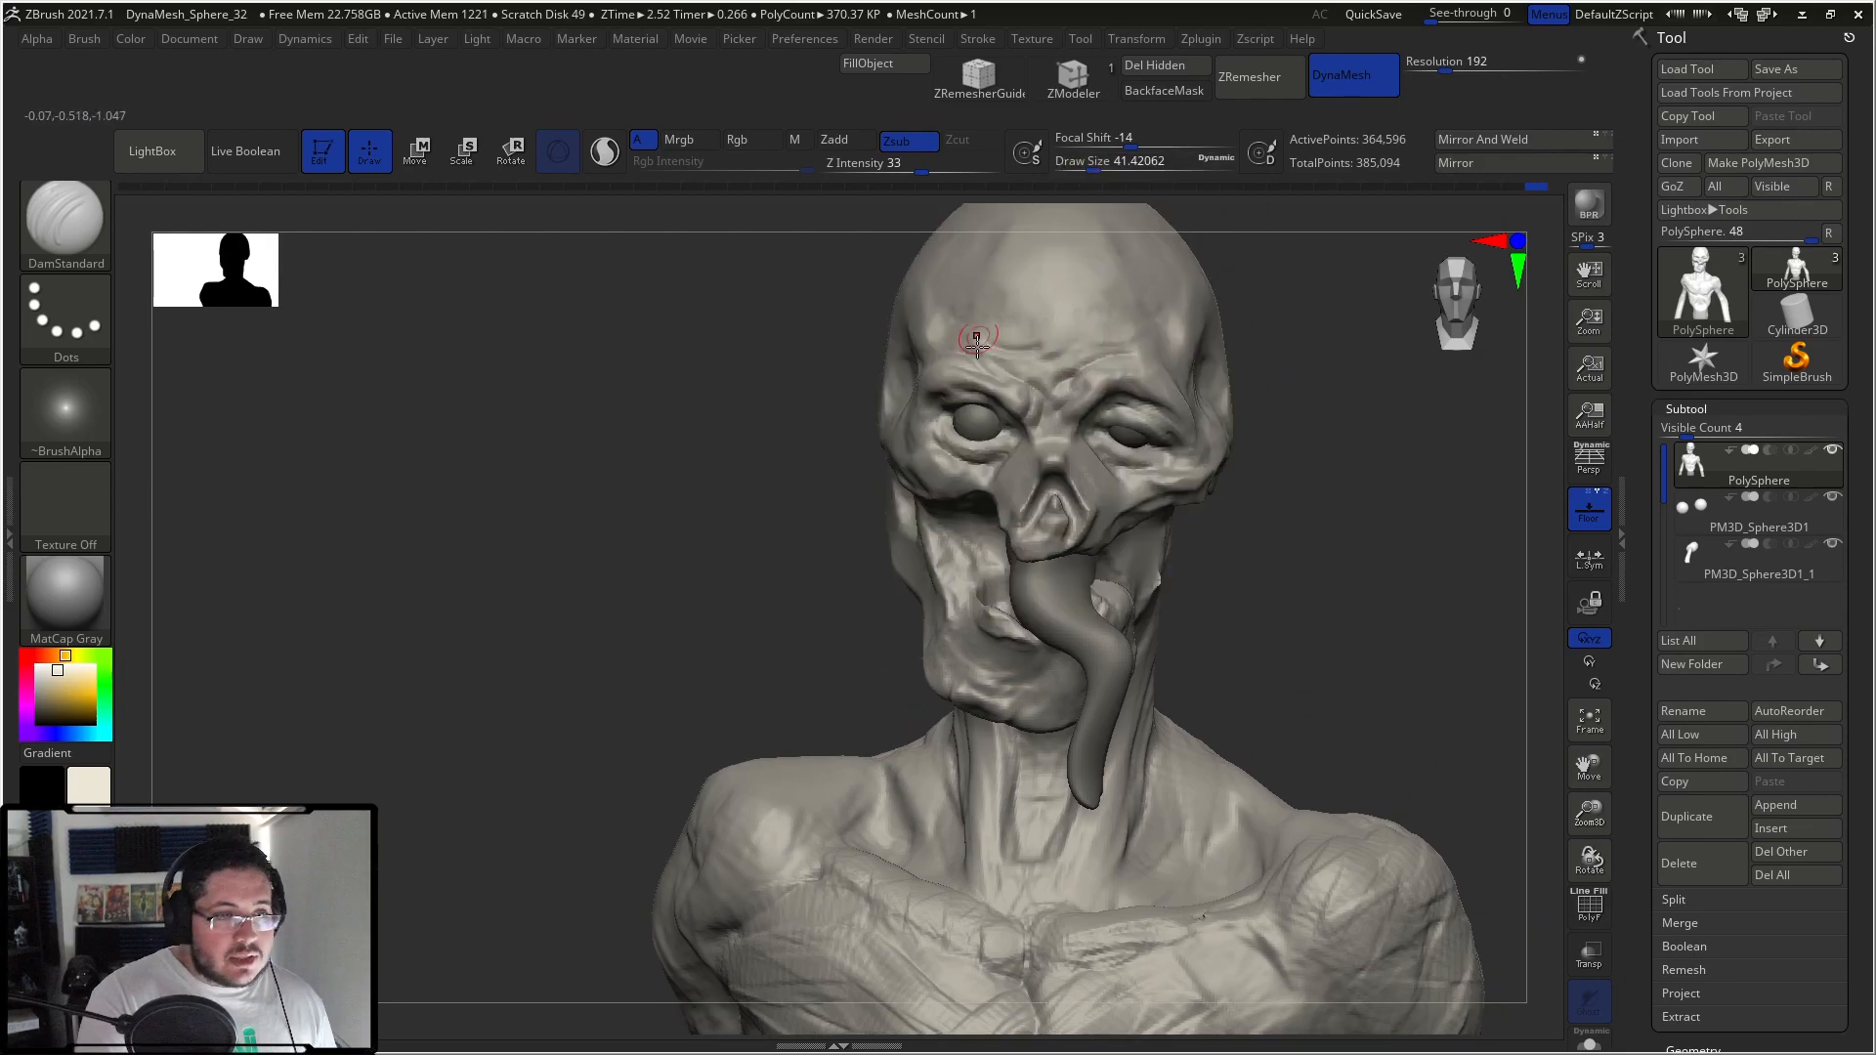
{"action": "left_click_drag", "start_coordinate": [928, 310], "coordinate": [1043, 336]}
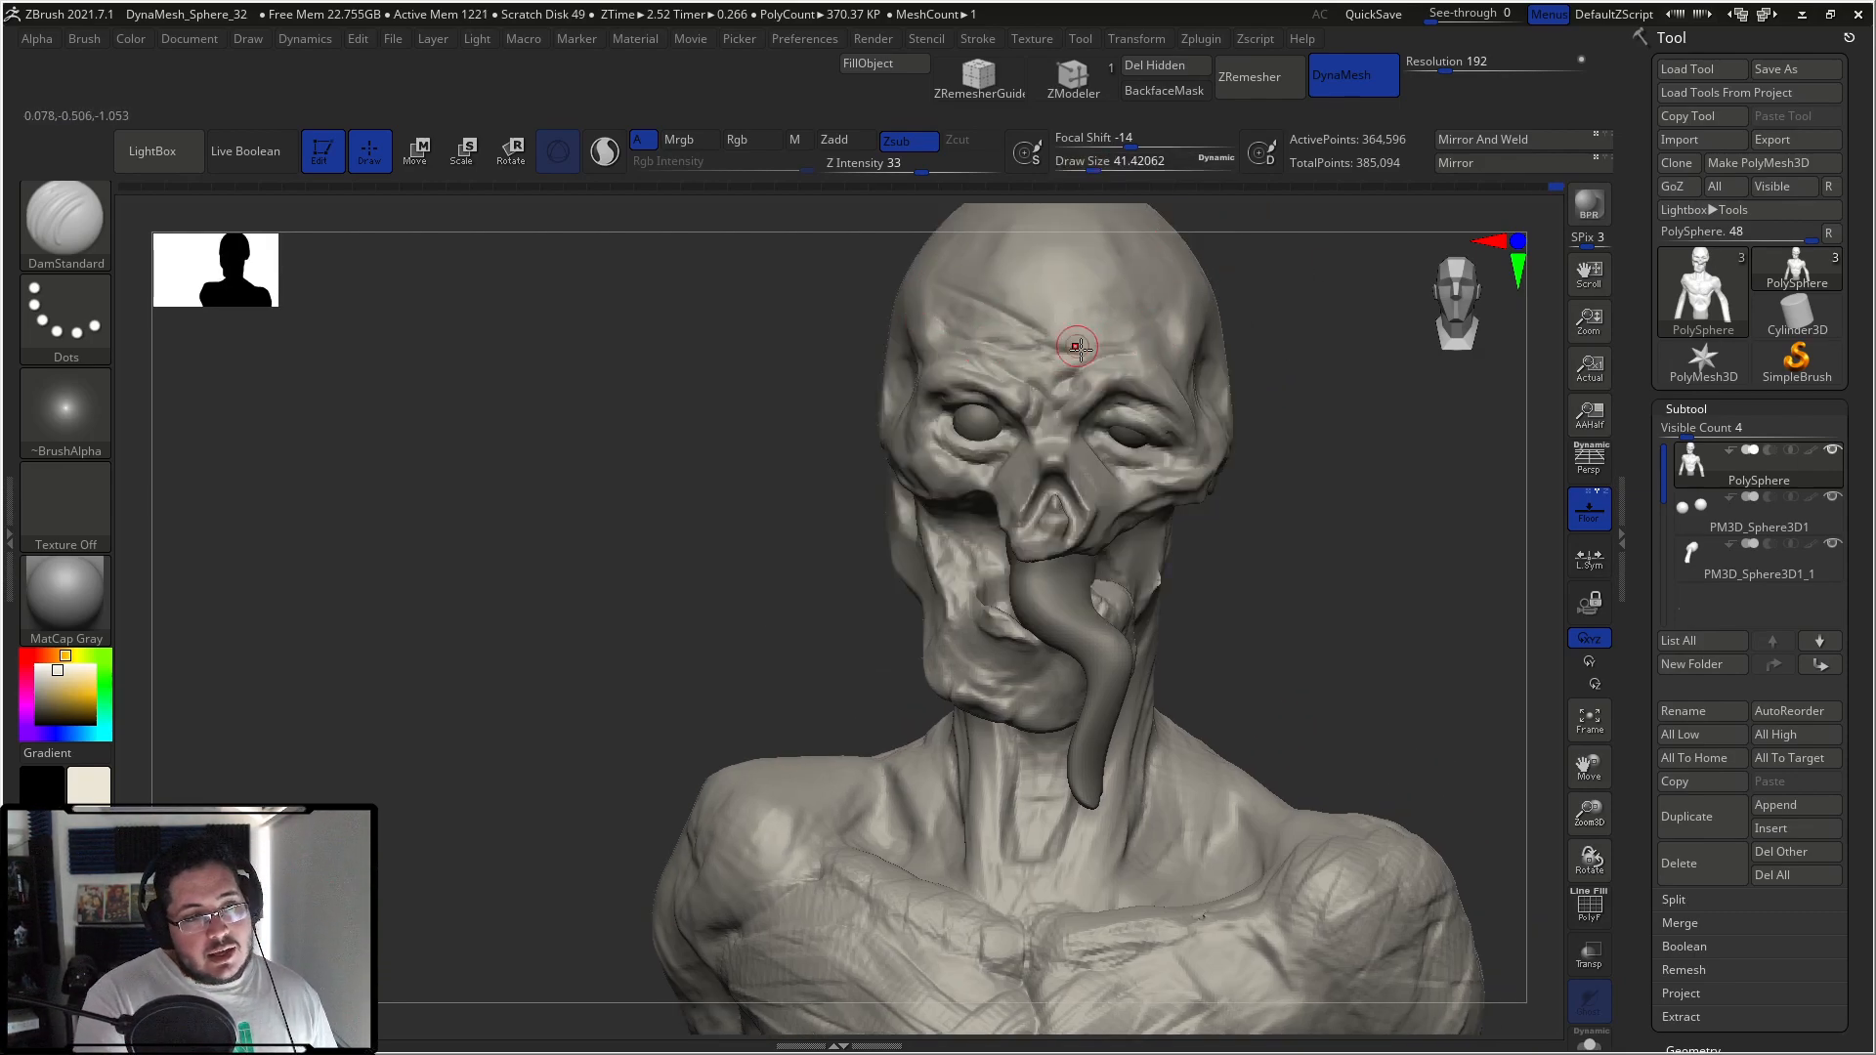
Step: Build up the flesh around the mouth and lower jaw with ClayBuildup at a Draw Size of about 74
{"action": "left_click_drag", "start_coordinate": [1348, 418], "coordinate": [1367, 319], "text": "alt"}
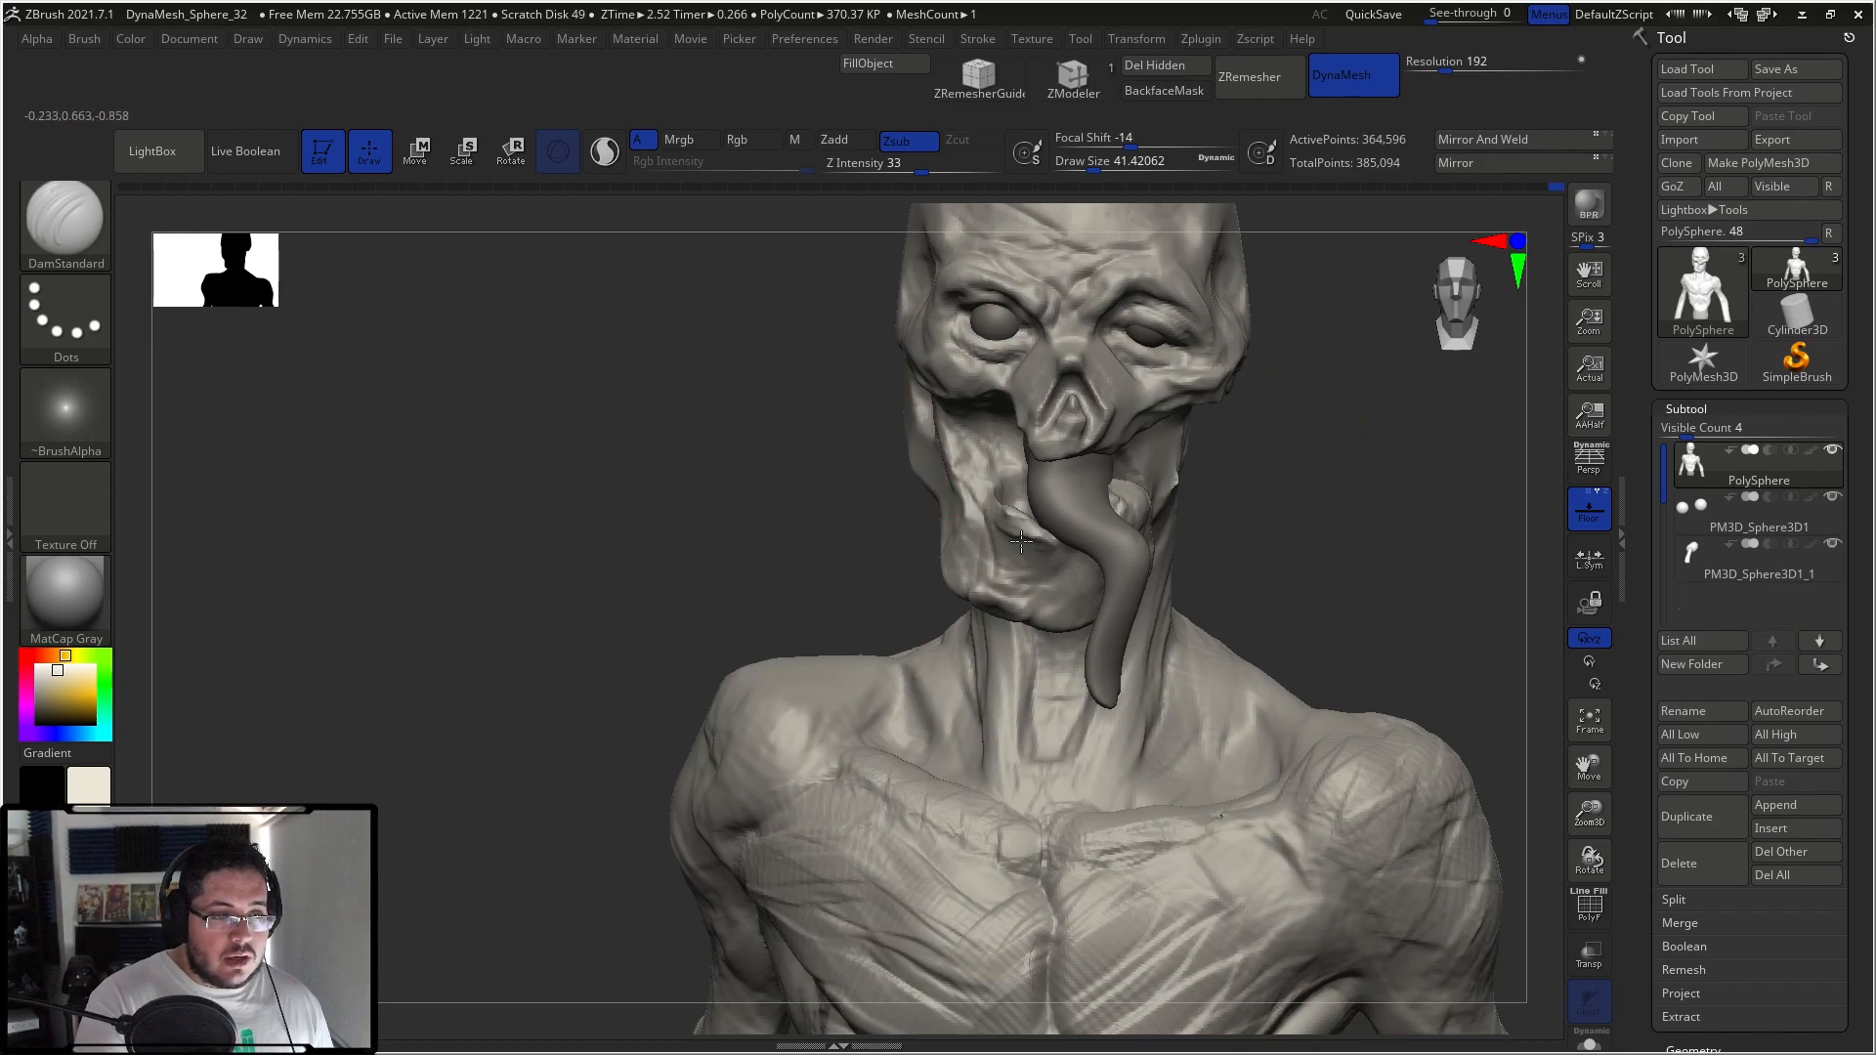
{"action": "key", "text": "b"}
{"action": "key", "text": "c"}
{"action": "key", "text": "b"}
{"action": "mouse_move", "coordinate": [977, 514]}
{"action": "left_mouse_down"}
{"action": "mouse_move", "coordinate": [985, 496]}
{"action": "mouse_move", "coordinate": [1007, 509]}
{"action": "mouse_move", "coordinate": [990, 507]}
{"action": "left_mouse_up"}
{"action": "left_click_drag", "start_coordinate": [1215, 494], "coordinate": [1094, 513]}
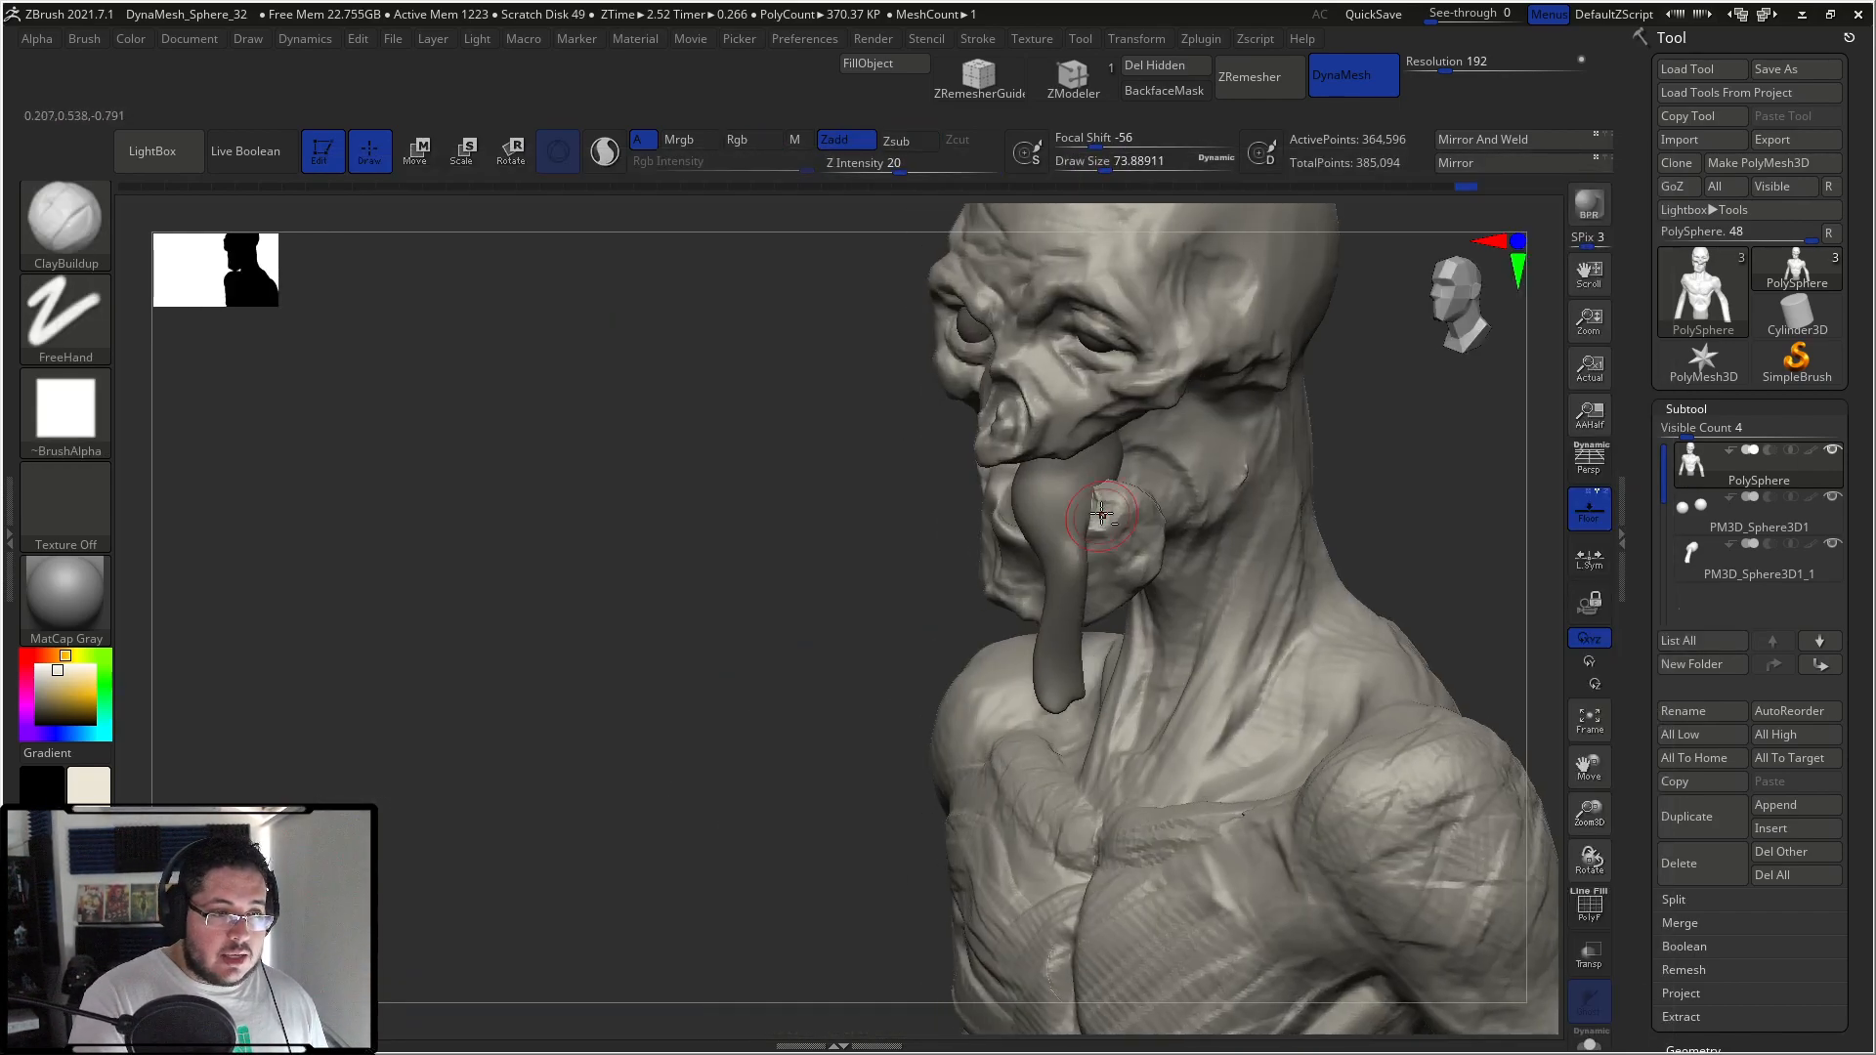
Step: Add lumpy tooth shapes along both sides of the upper jaw with ClayBuildup at a Draw Size of about 39
{"action": "mouse_move", "coordinate": [1364, 436]}
{"action": "left_mouse_down"}
{"action": "mouse_move", "coordinate": [1407, 398]}
{"action": "mouse_move", "coordinate": [1339, 414]}
{"action": "mouse_move", "coordinate": [1368, 421]}
{"action": "left_mouse_up"}
{"action": "key", "text": "space"}
{"action": "mouse_move", "coordinate": [1046, 396]}
{"action": "left_mouse_down"}
{"action": "mouse_move", "coordinate": [986, 375]}
{"action": "mouse_move", "coordinate": [1012, 378]}
{"action": "left_mouse_up"}
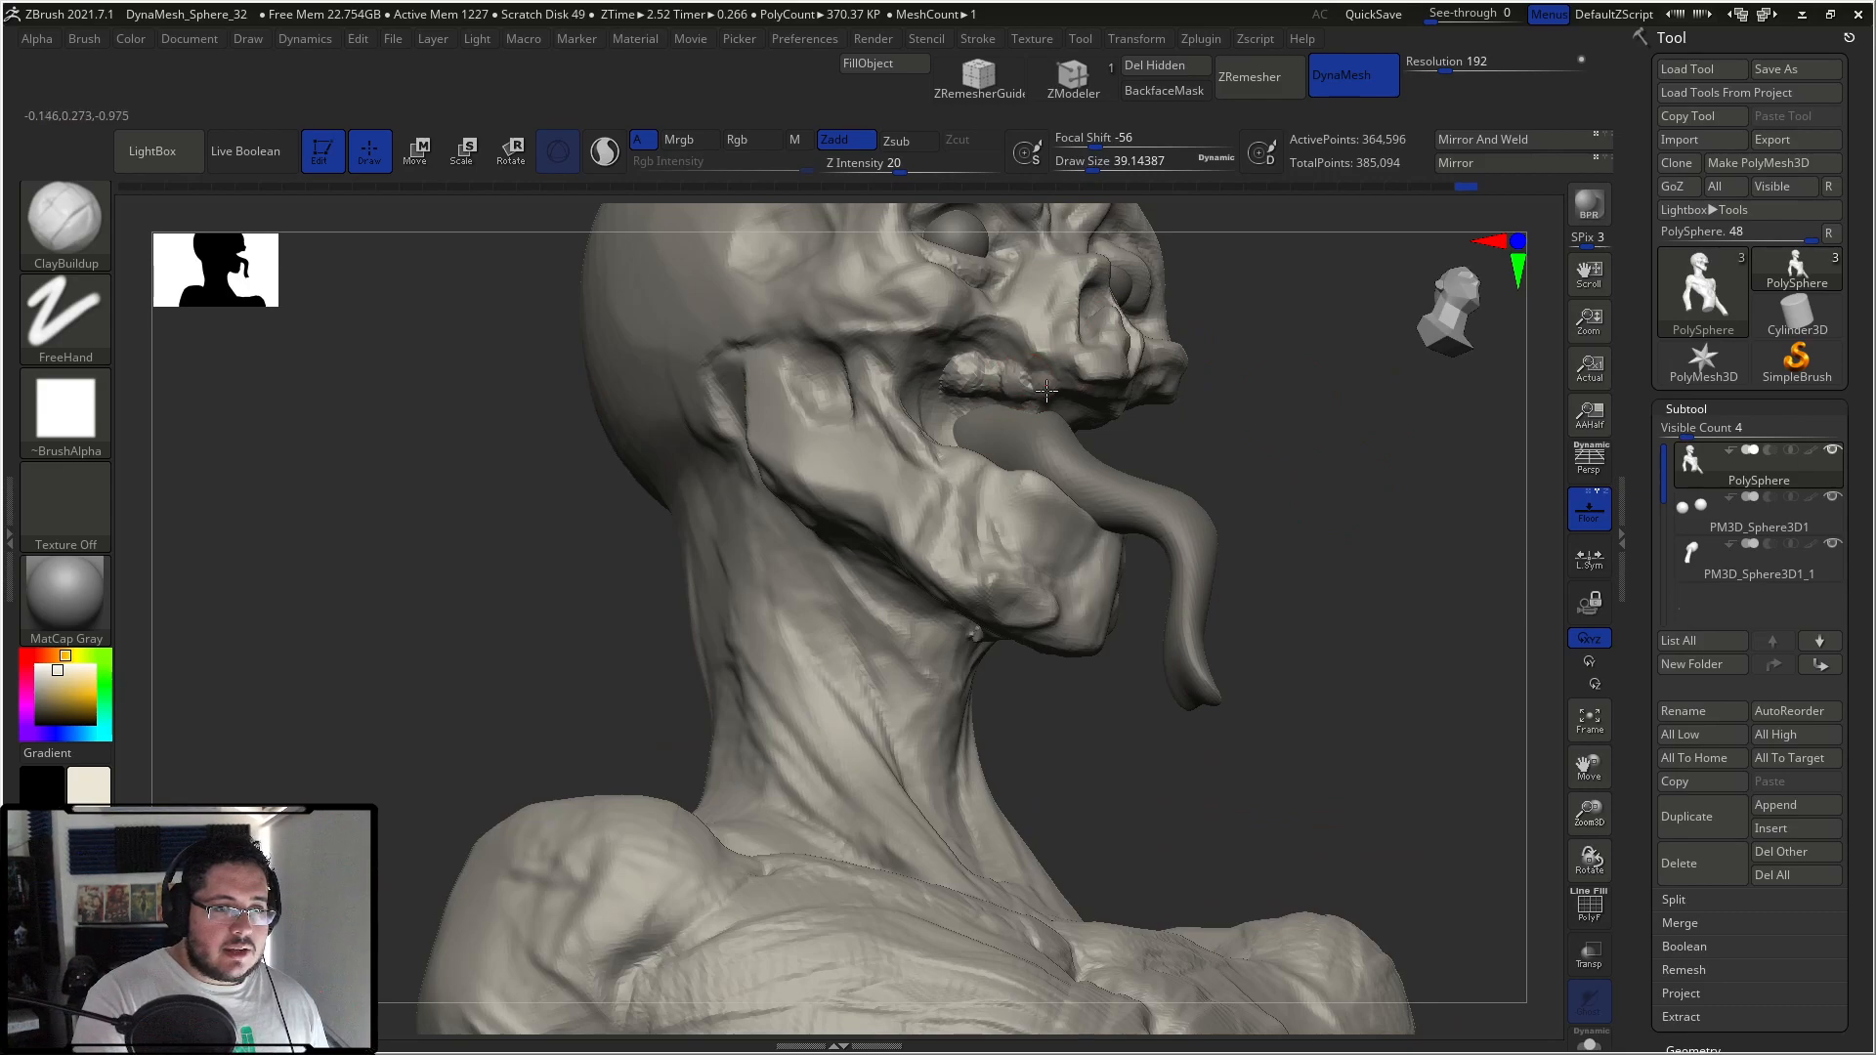
{"action": "left_click_drag", "start_coordinate": [1359, 415], "coordinate": [1046, 428]}
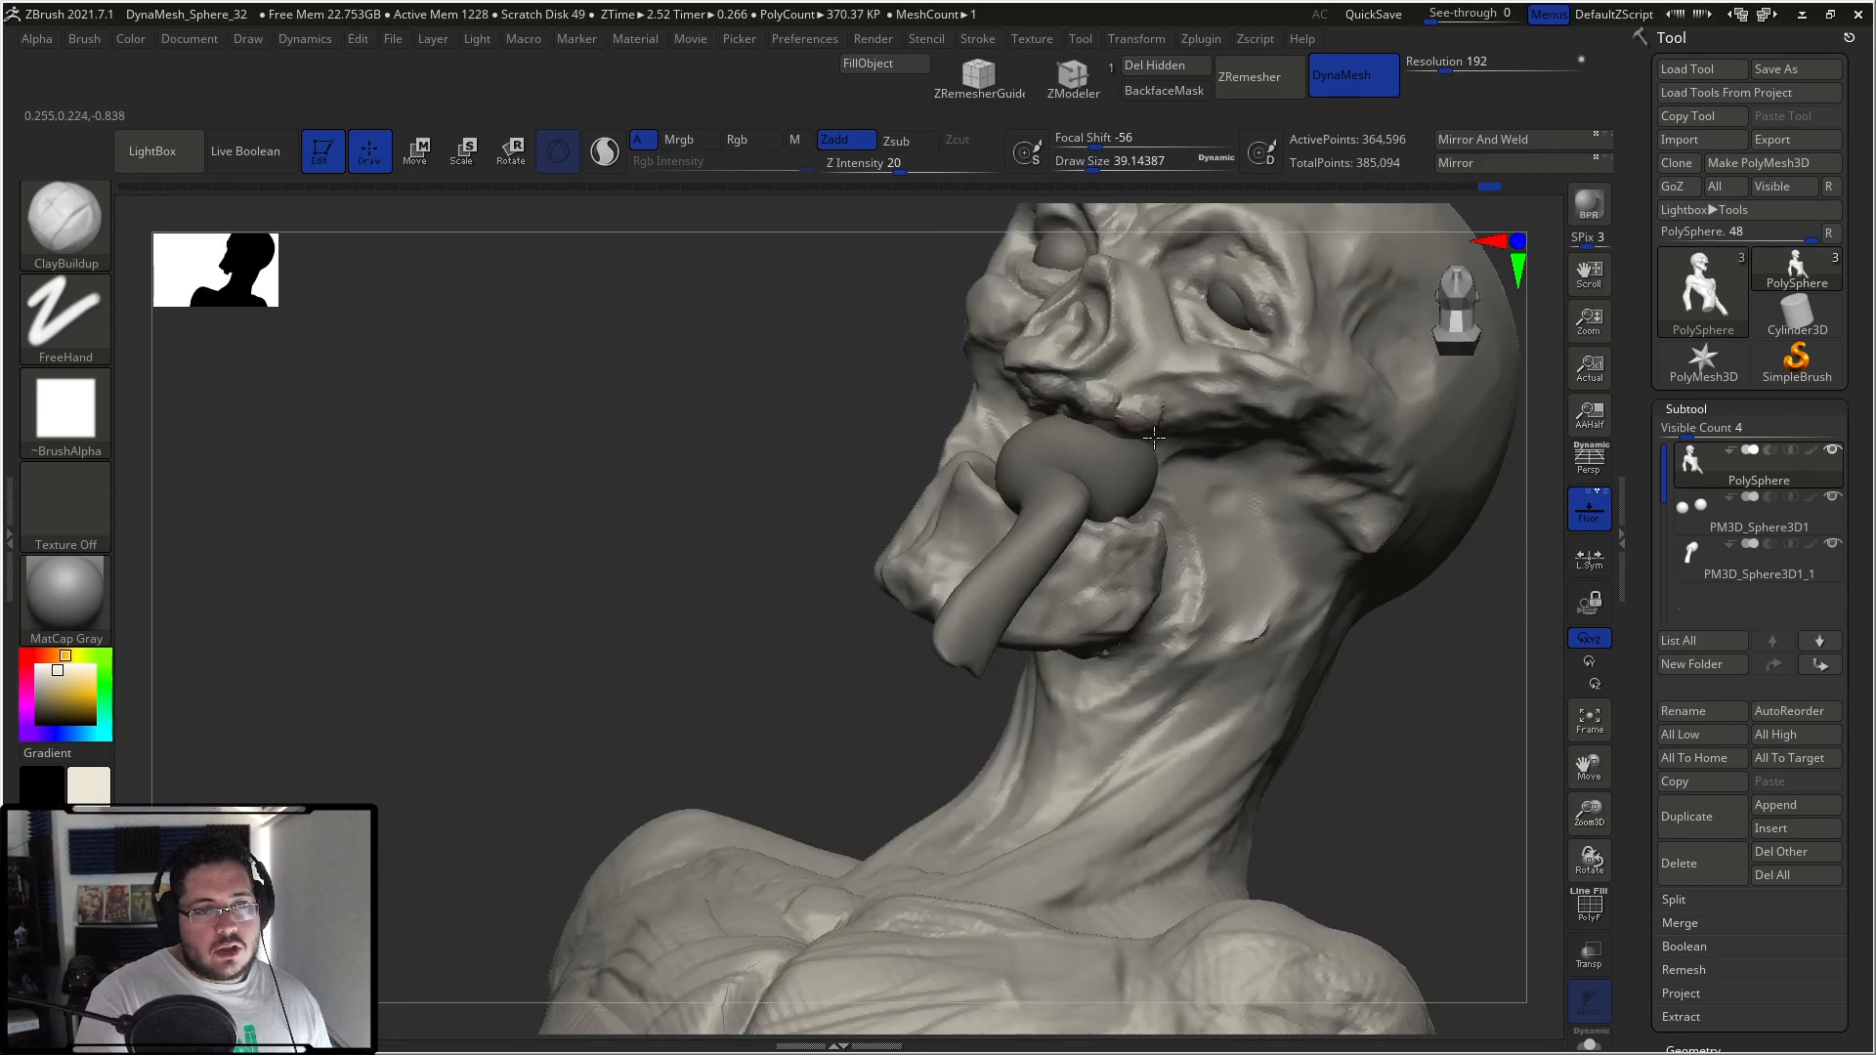
Step: Add small tooth lumps along the lower jaw beside the tongue with ClayBuildup at a Draw Size of about 23
{"action": "mouse_move", "coordinate": [846, 422]}
{"action": "left_mouse_down"}
{"action": "mouse_move", "coordinate": [925, 310]}
{"action": "mouse_move", "coordinate": [1340, 457]}
{"action": "mouse_move", "coordinate": [1340, 547]}
{"action": "left_mouse_up"}
{"action": "key", "text": "space"}
{"action": "left_click_drag", "start_coordinate": [1057, 481], "coordinate": [1052, 477]}
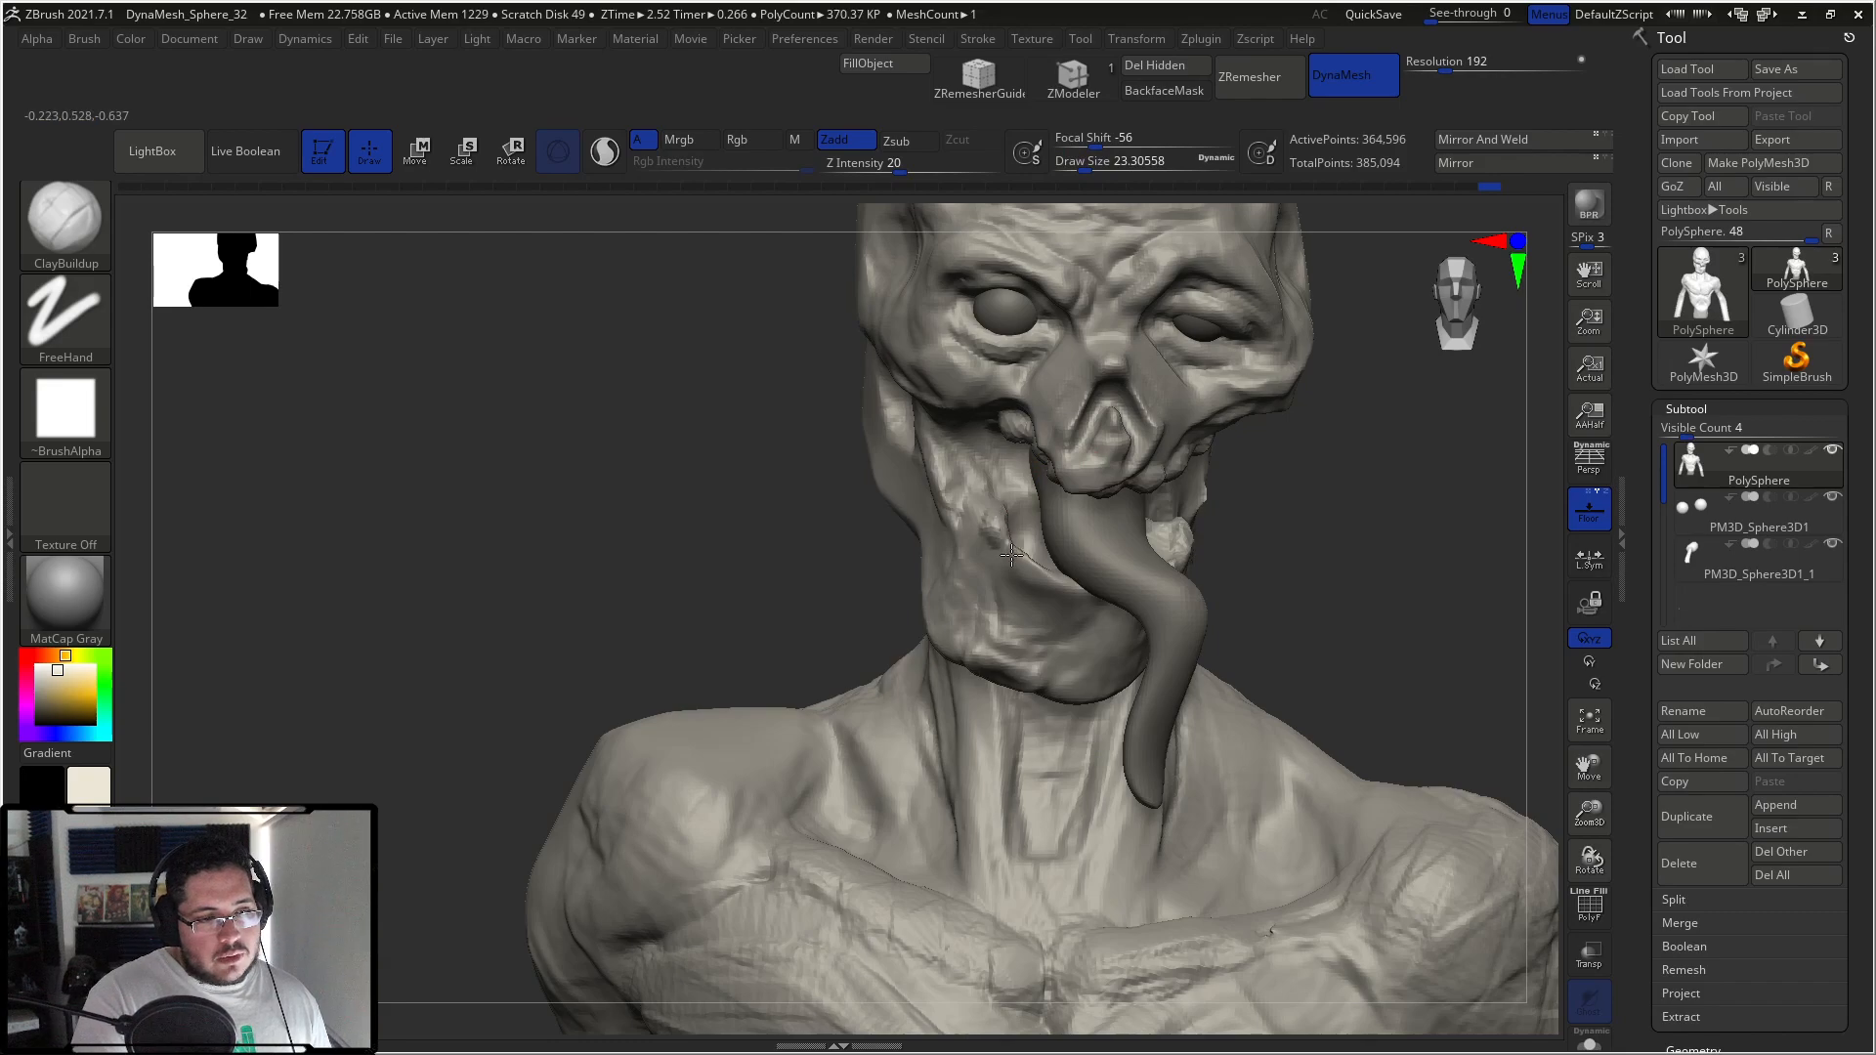
Step: Carve the lower tooth line beside the tongue with DamStandard at Draw Sizes of about 37 and 31
{"action": "key", "text": "b"}
{"action": "key", "text": "d"}
{"action": "key", "text": "s"}
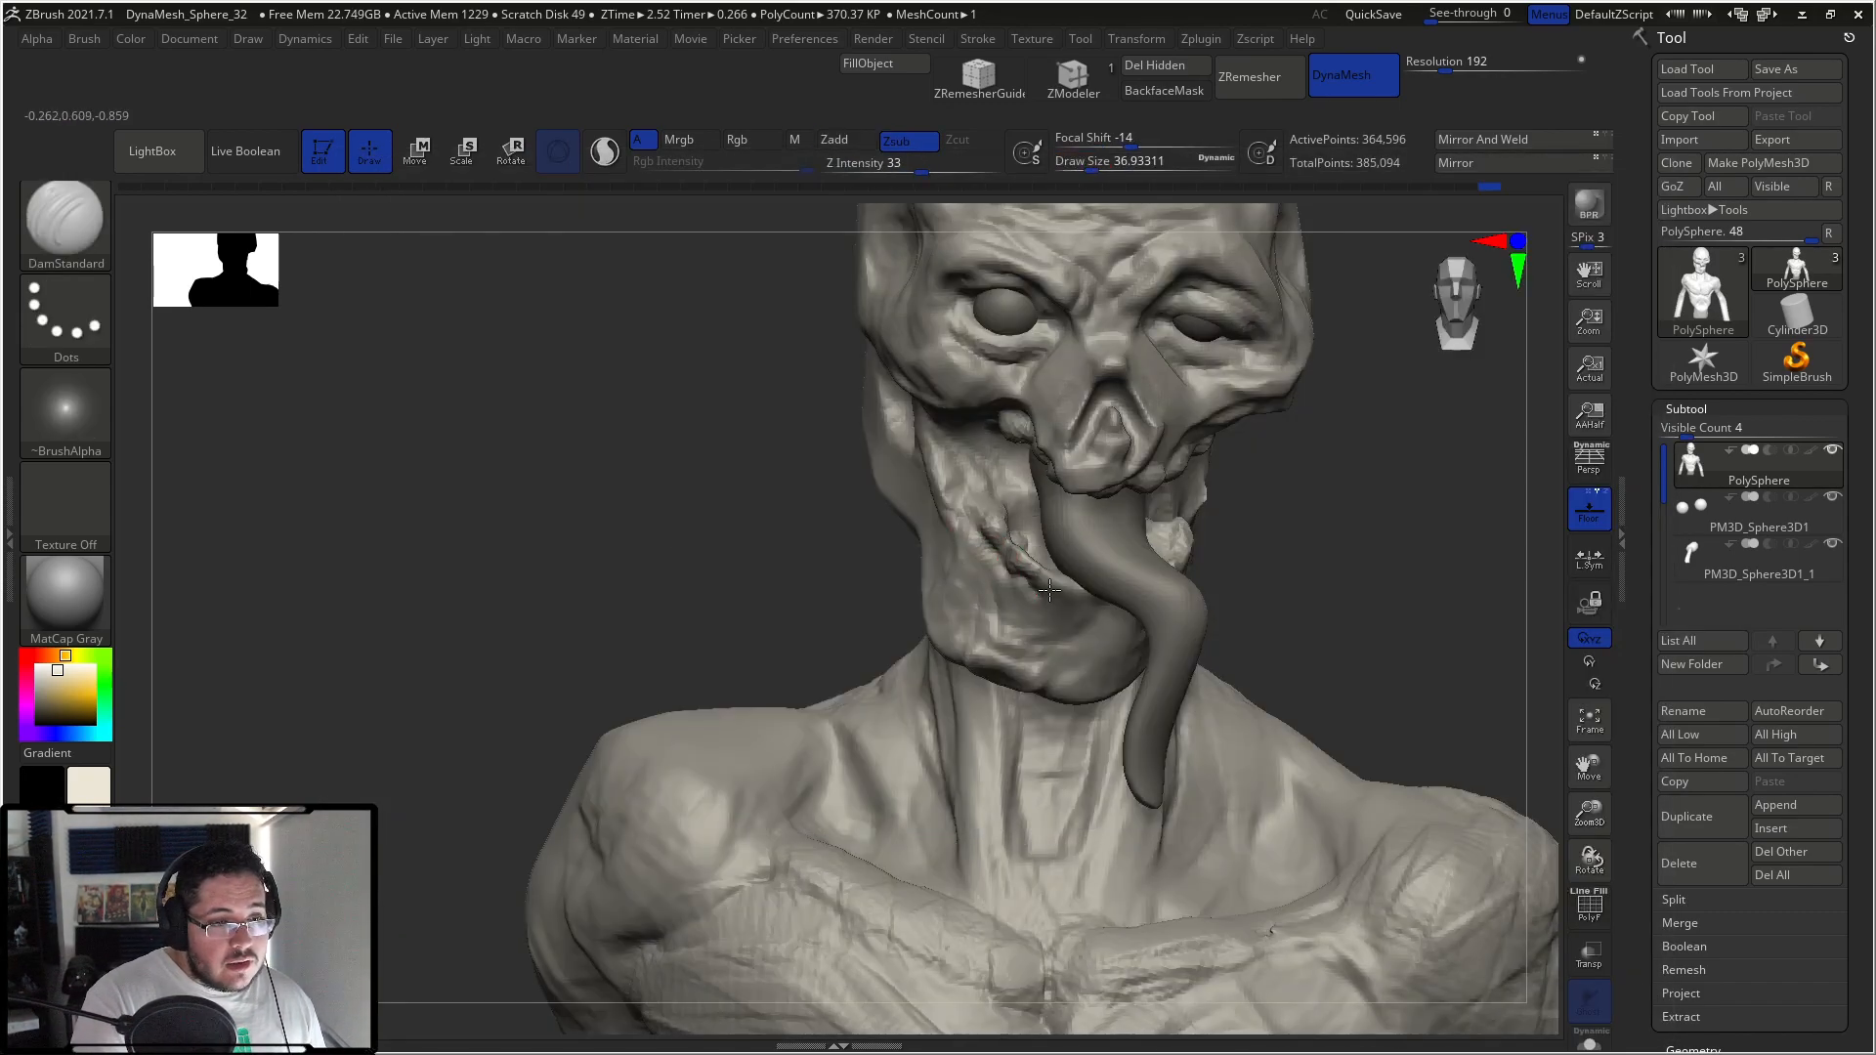
{"action": "key", "text": "space"}
{"action": "left_click_drag", "start_coordinate": [1047, 581], "coordinate": [1037, 580]}
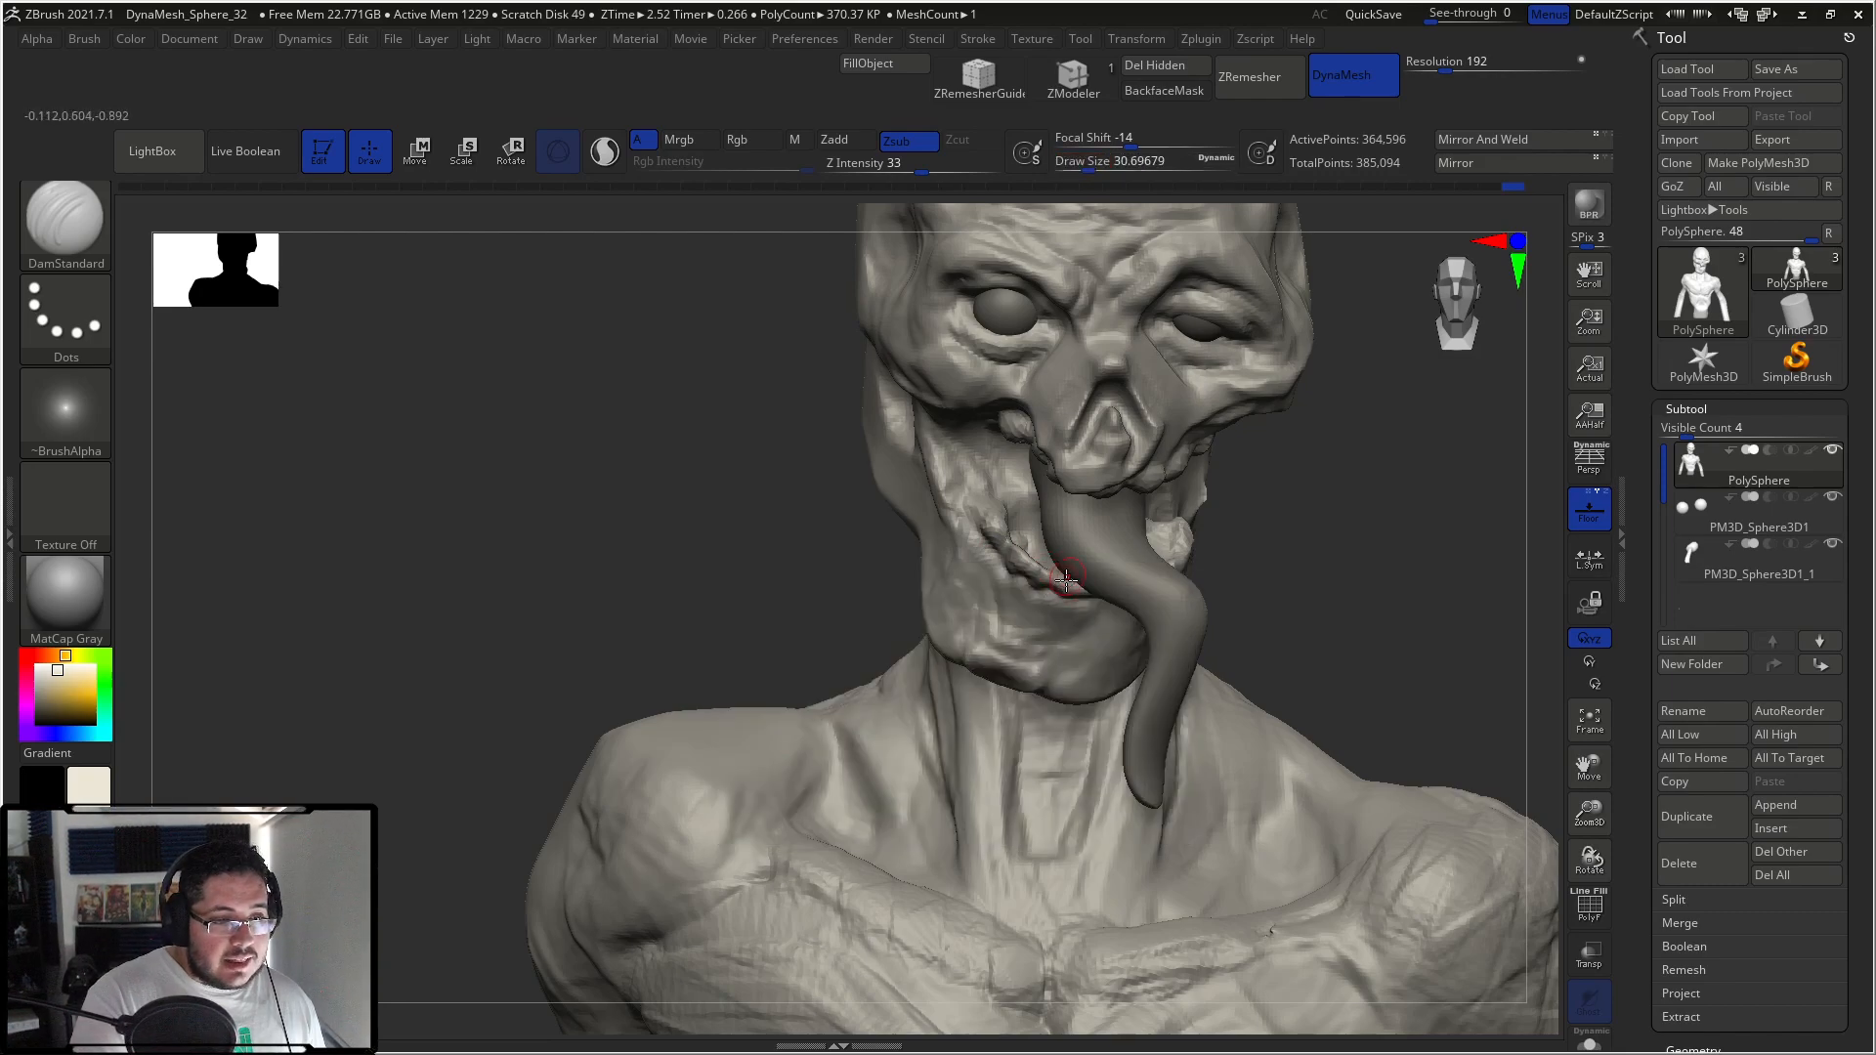
Step: Deepen the creases below the tooth line on both sides of the jaw with DamStandard at a Draw Size of about 49
{"action": "key", "text": "space"}
{"action": "left_click_drag", "start_coordinate": [977, 502], "coordinate": [1026, 574]}
{"action": "left_click_drag", "start_coordinate": [1291, 471], "coordinate": [1155, 599]}
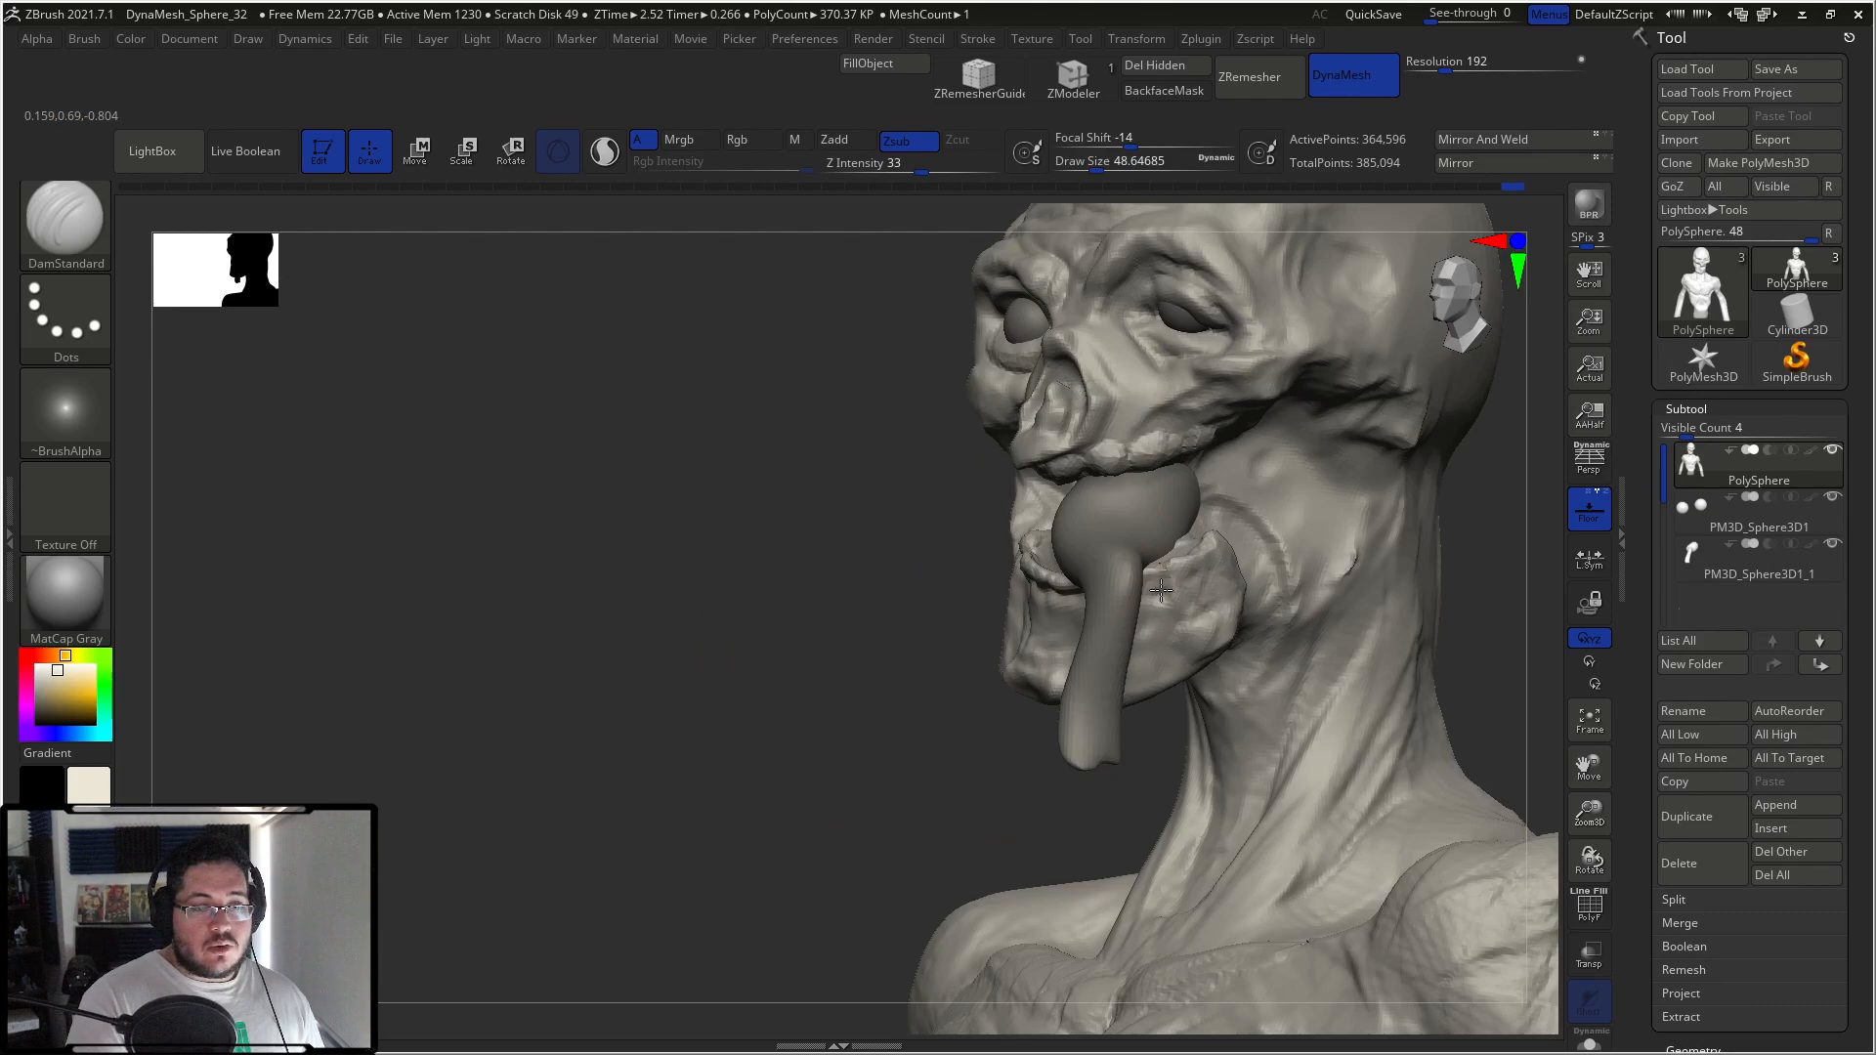
{"action": "left_click_drag", "start_coordinate": [942, 590], "coordinate": [994, 479]}
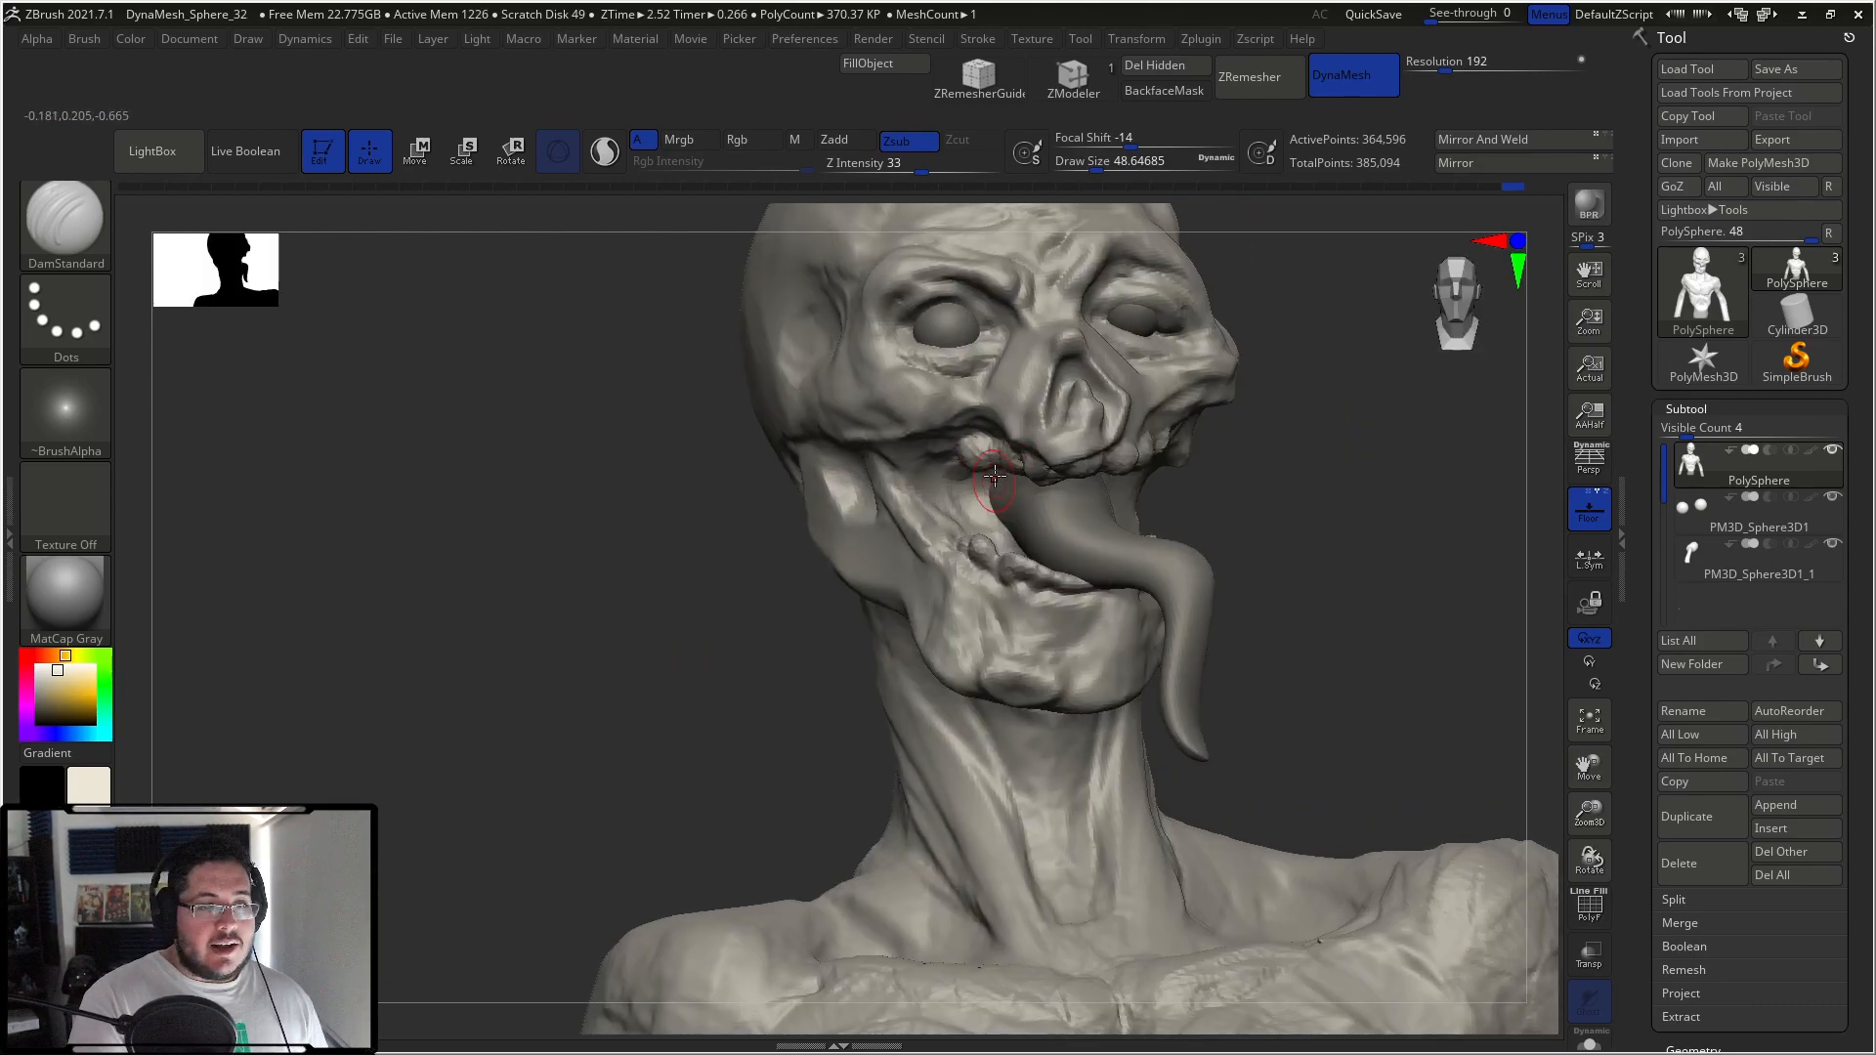
{"action": "left_click_drag", "start_coordinate": [956, 564], "coordinate": [899, 478]}
Step: Refine the torso forms with ClayBuildup at Draw Sizes of about 149 and 136
{"action": "mouse_move", "coordinate": [1303, 498]}
{"action": "left_mouse_down", "text": "alt"}
{"action": "mouse_move", "coordinate": [1235, 414]}
{"action": "mouse_move", "coordinate": [1231, 564]}
{"action": "mouse_move", "coordinate": [1121, 508]}
{"action": "left_mouse_up", "text": "alt"}
{"action": "left_click_drag", "start_coordinate": [1244, 591], "coordinate": [1234, 664], "text": "alt"}
{"action": "key", "text": "space"}
{"action": "left_click_drag", "start_coordinate": [890, 701], "coordinate": [921, 702]}
{"action": "key", "text": "b"}
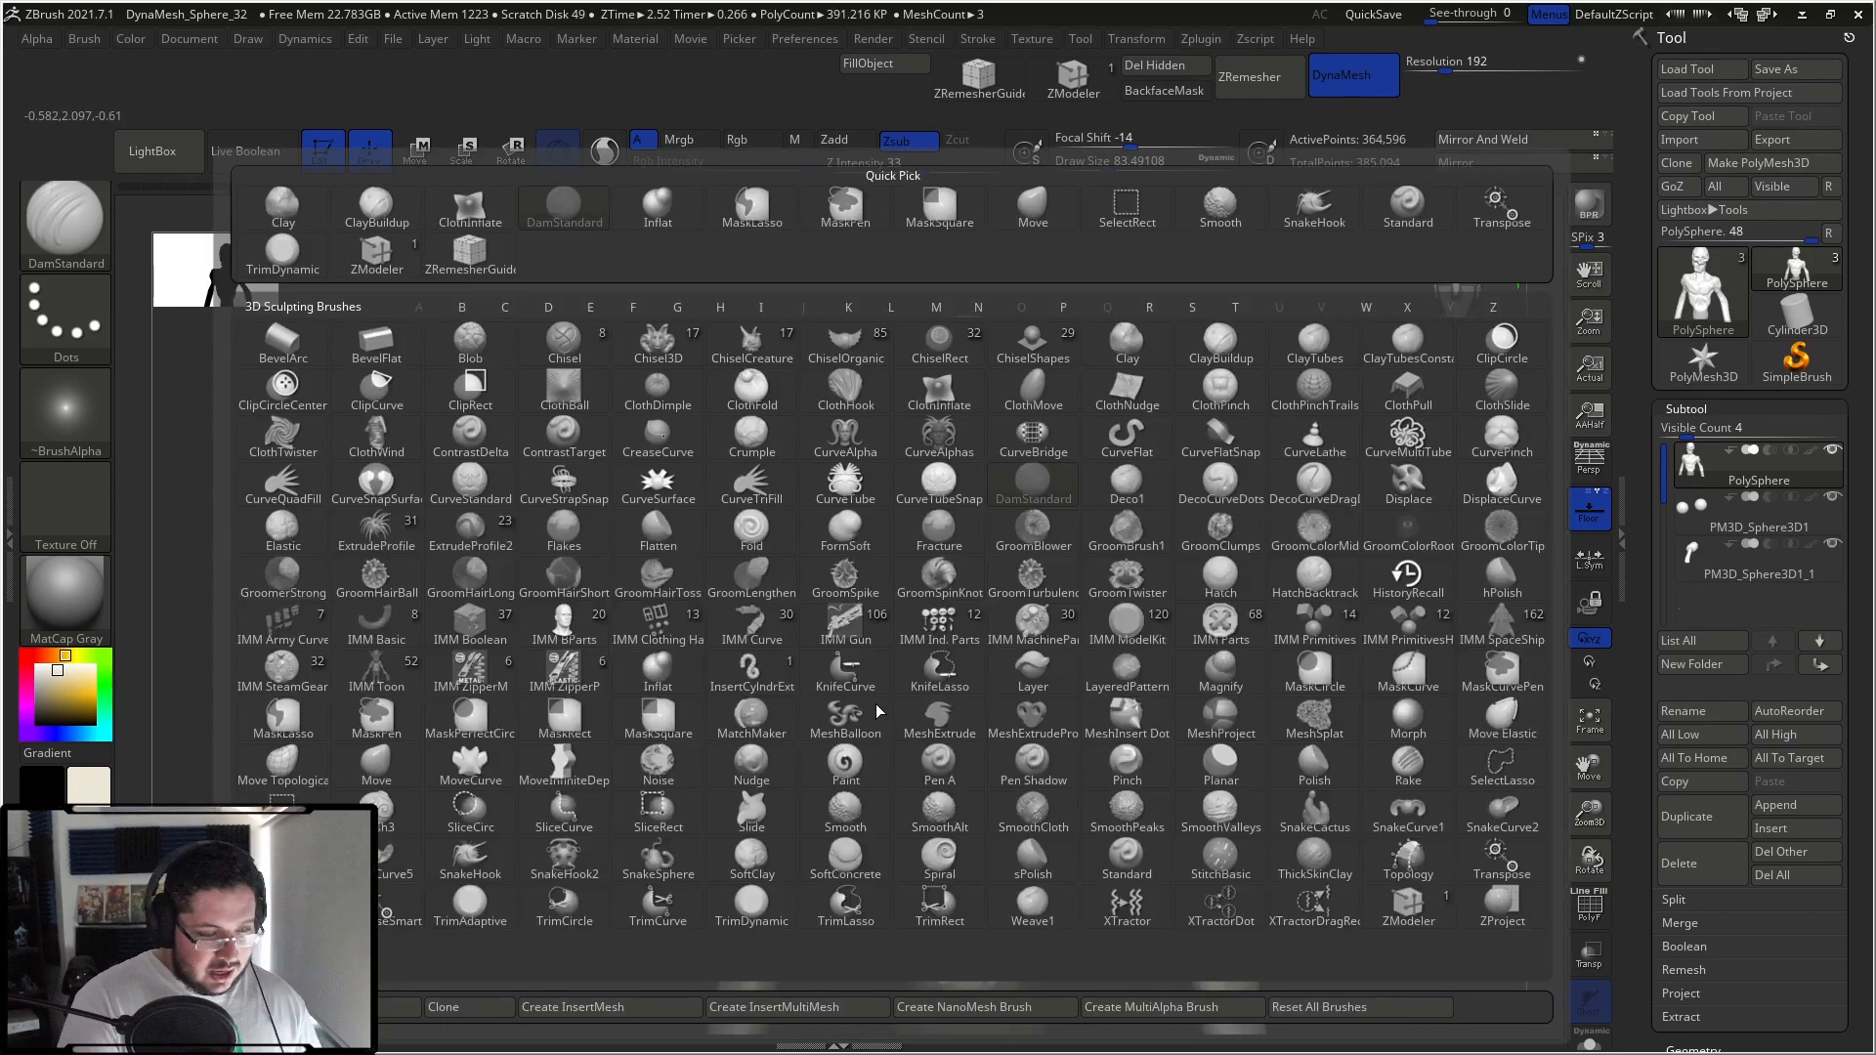
{"action": "key", "text": "c"}
{"action": "key", "text": "b"}
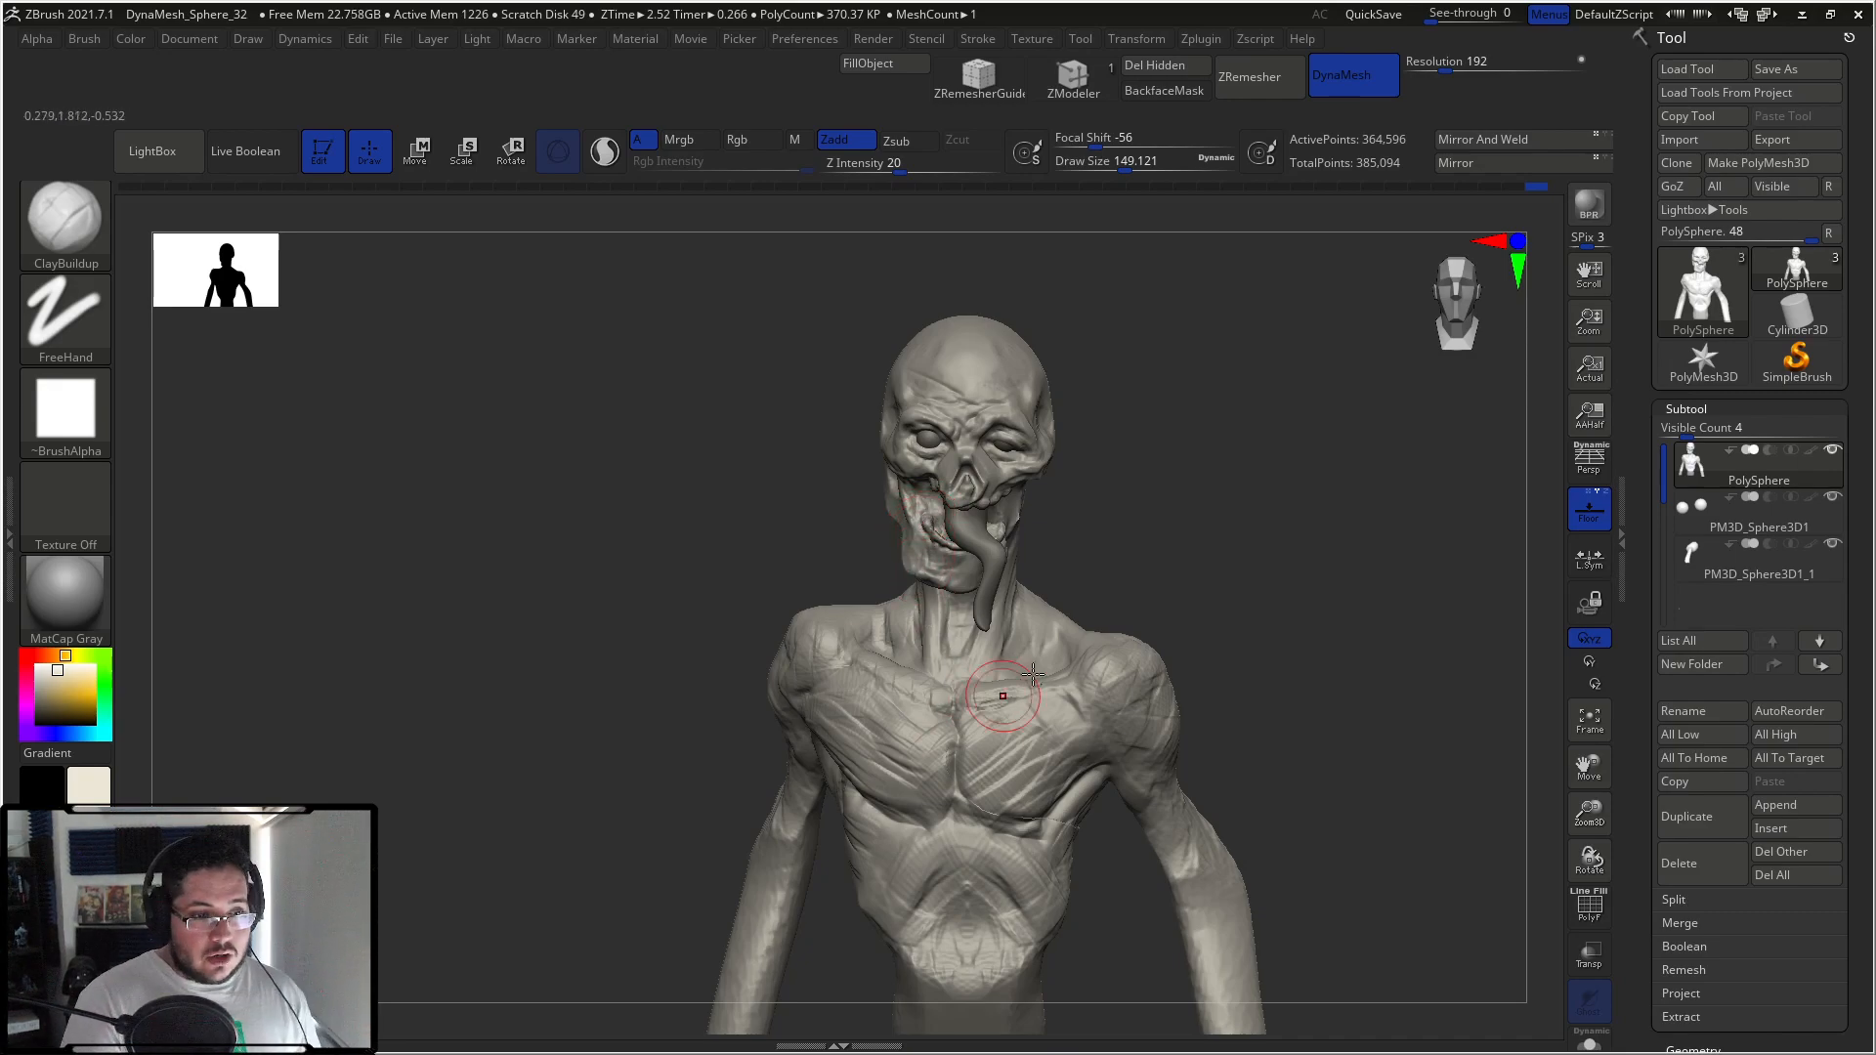
{"action": "left_click_drag", "start_coordinate": [1109, 585], "coordinate": [1144, 518], "text": "alt"}
{"action": "key", "text": "space"}
{"action": "left_click_drag", "start_coordinate": [912, 702], "coordinate": [901, 702]}
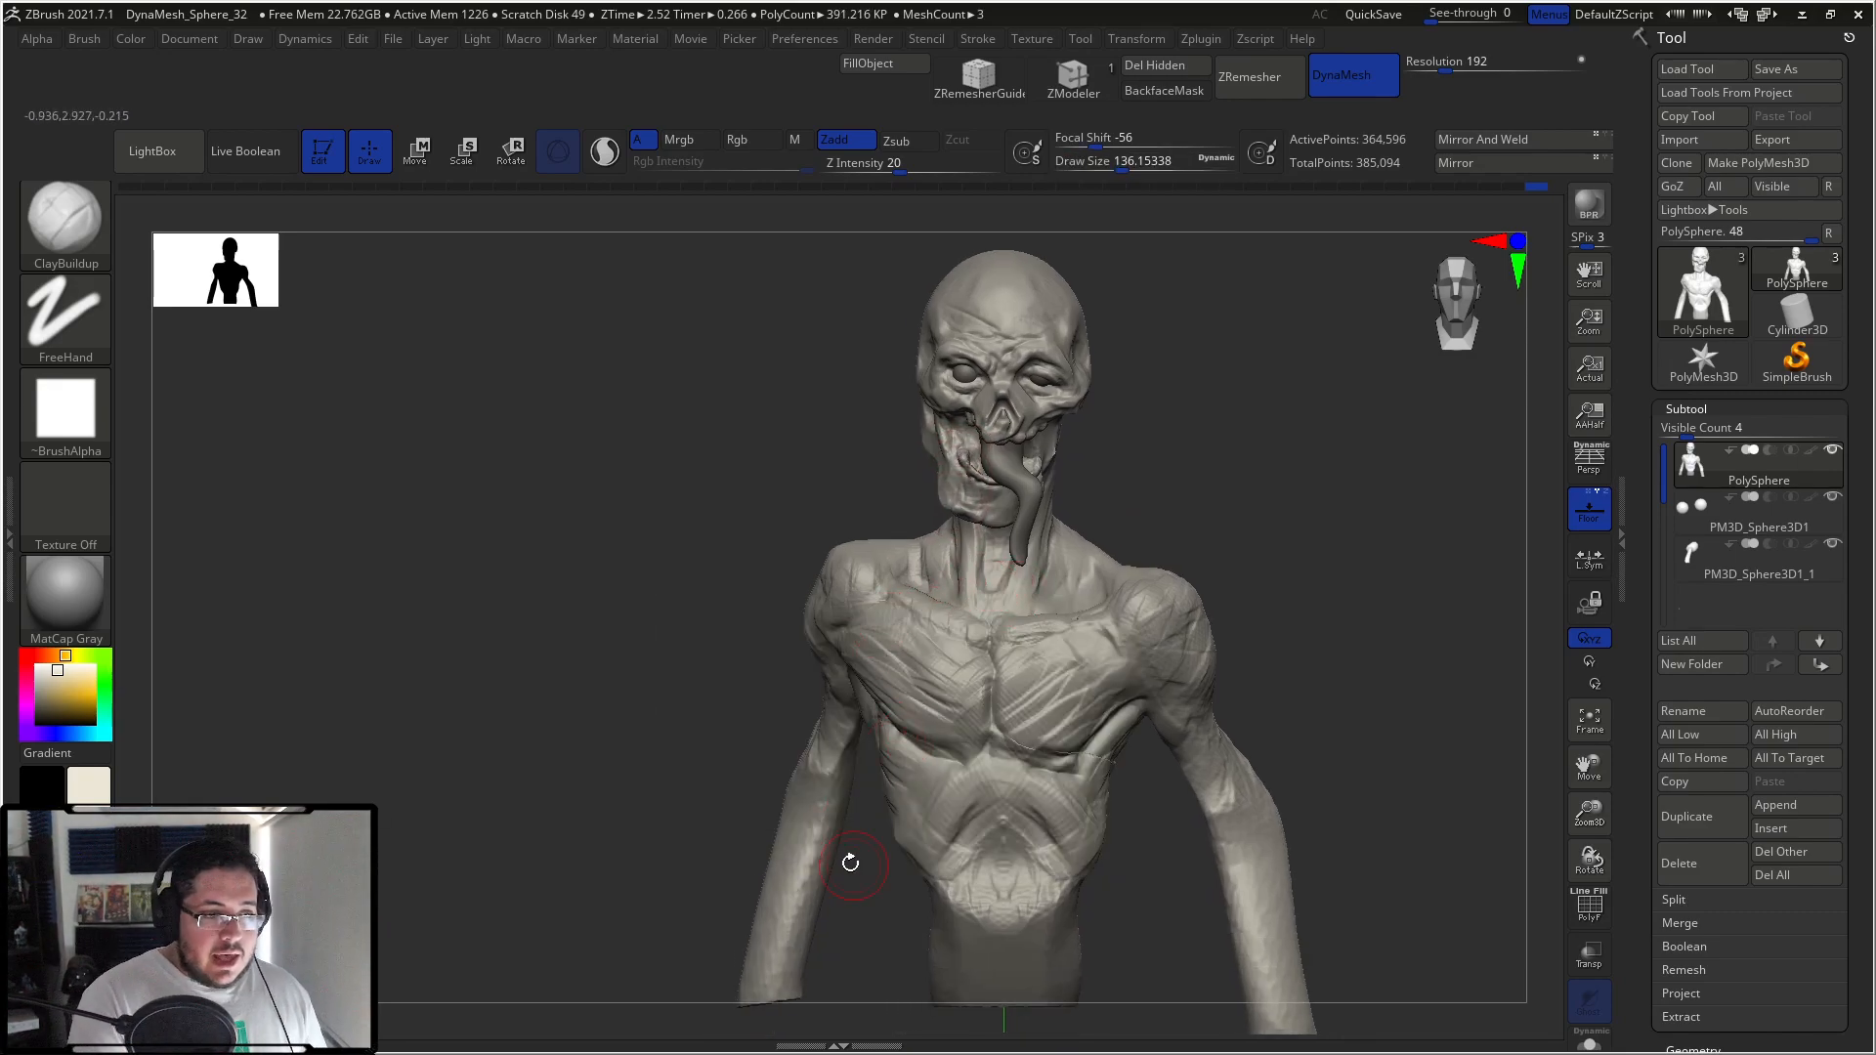
Step: Mask strips around both arms and diagonally across the forehead and one eye with the MaskLasso brush
{"action": "key", "text": "ctrl"}
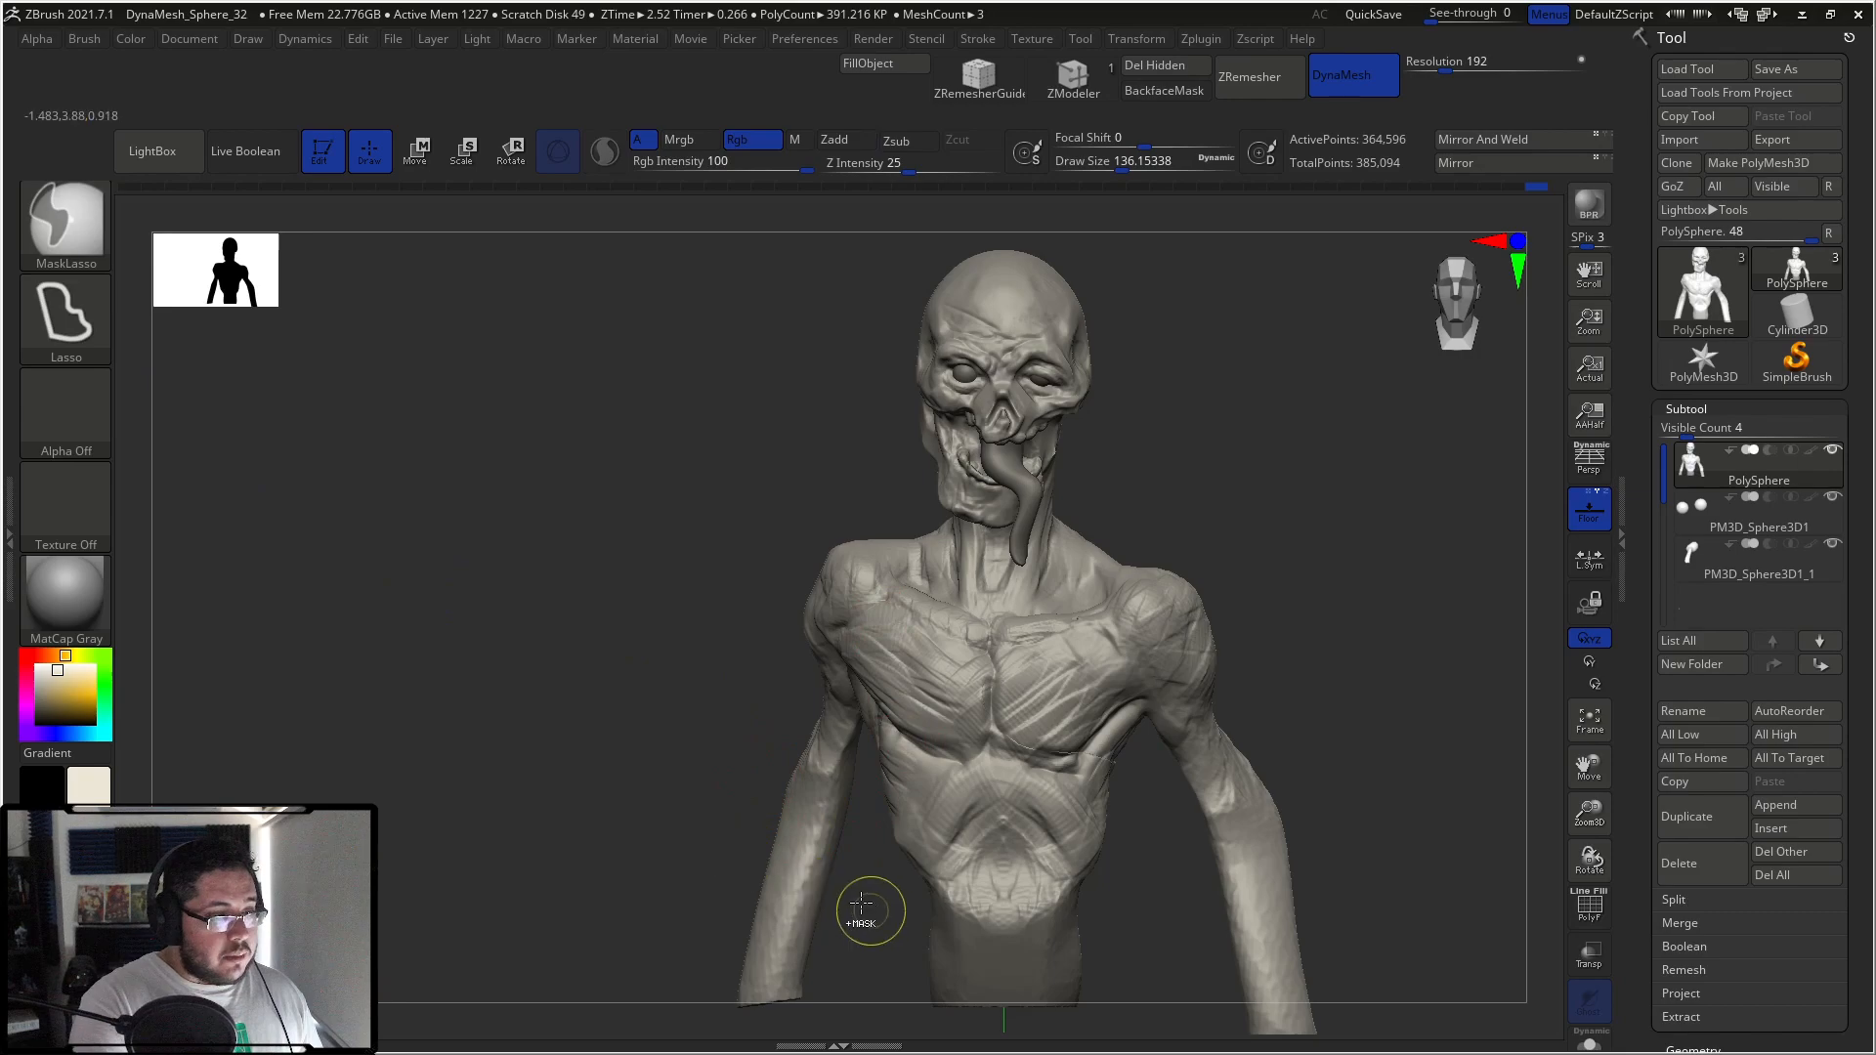
{"action": "left_click_drag", "start_coordinate": [827, 855], "coordinate": [725, 807], "text": "ctrl"}
{"action": "mouse_move", "coordinate": [761, 704]}
{"action": "left_mouse_down", "text": "ctrl"}
{"action": "mouse_move", "coordinate": [865, 791]}
{"action": "mouse_move", "coordinate": [762, 706]}
{"action": "left_mouse_up", "text": "ctrl"}
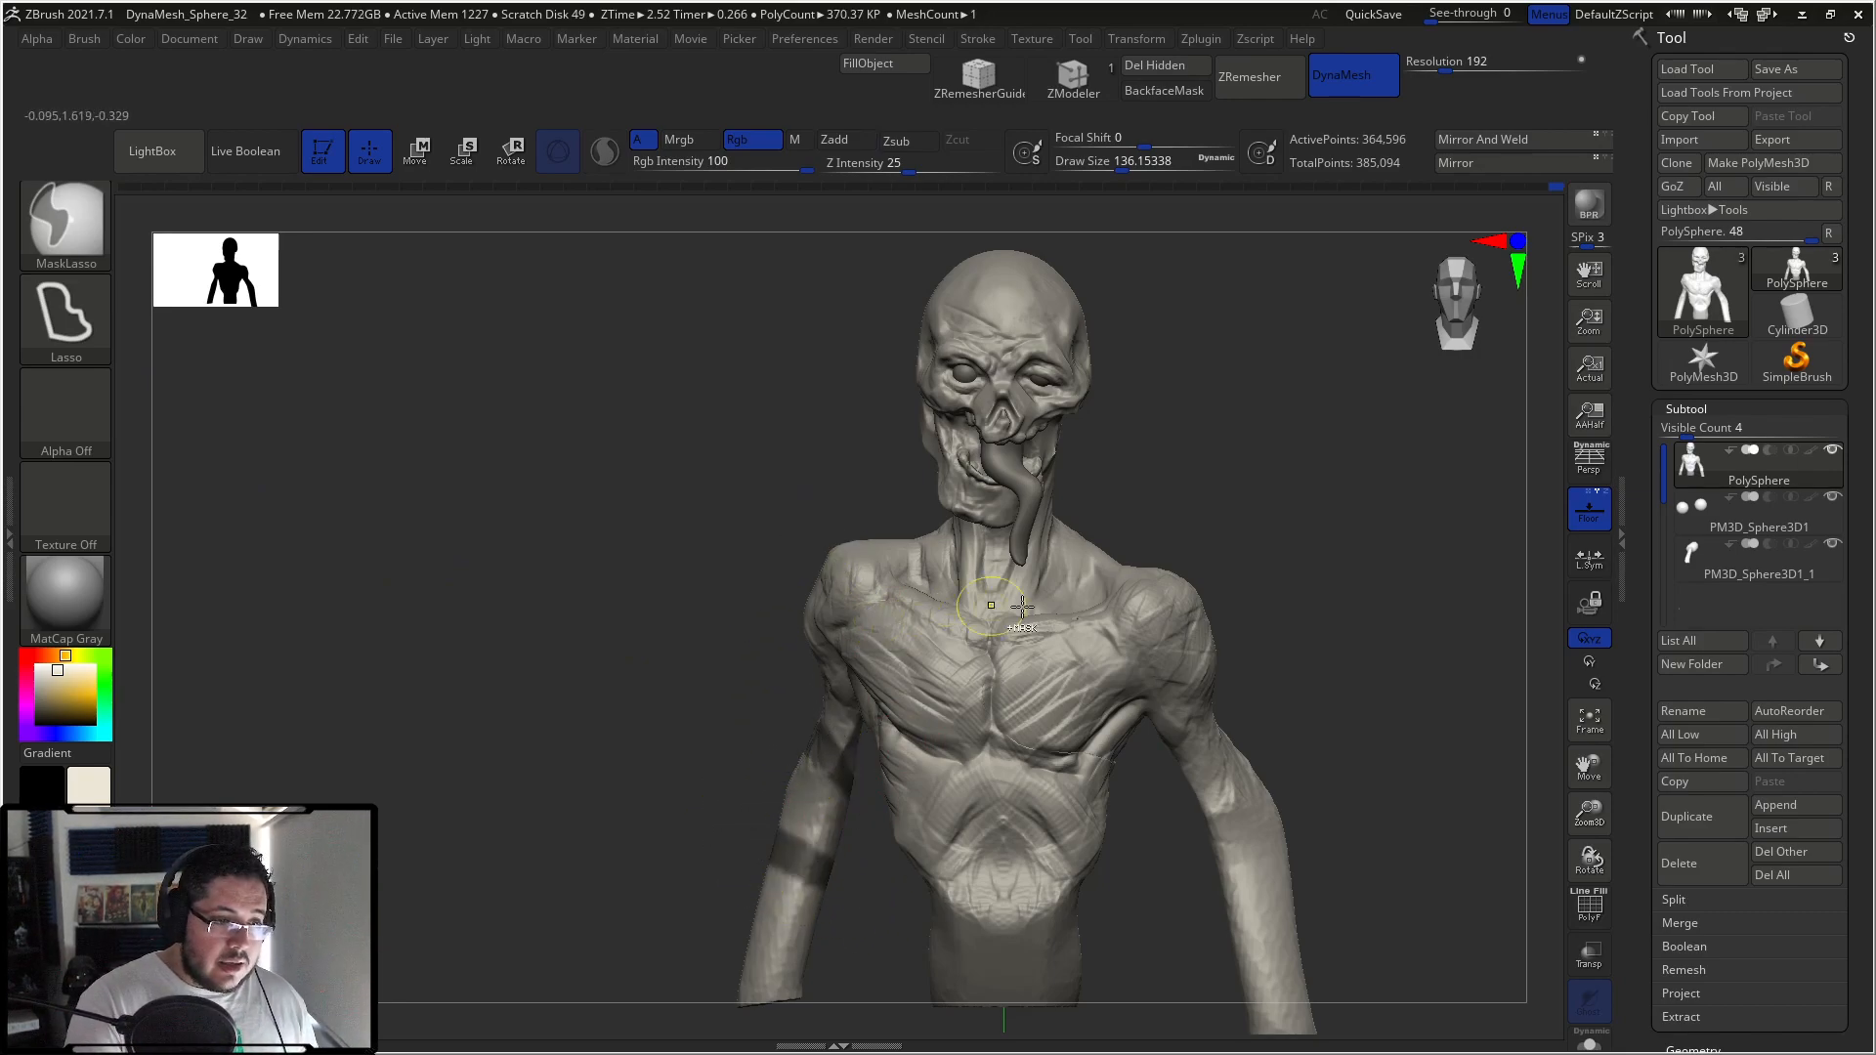
{"action": "mouse_move", "coordinate": [1222, 675]}
{"action": "left_mouse_down", "text": "ctrl"}
{"action": "mouse_move", "coordinate": [1173, 738]}
{"action": "mouse_move", "coordinate": [1261, 671]}
{"action": "mouse_move", "coordinate": [1290, 763]}
{"action": "mouse_move", "coordinate": [1272, 815]}
{"action": "mouse_move", "coordinate": [1324, 723]}
{"action": "left_mouse_up", "text": "ctrl"}
{"action": "mouse_move", "coordinate": [921, 293]}
{"action": "left_mouse_down", "text": "ctrl"}
{"action": "mouse_move", "coordinate": [1094, 437]}
{"action": "mouse_move", "coordinate": [997, 304]}
{"action": "mouse_move", "coordinate": [867, 281]}
{"action": "left_mouse_up", "text": "ctrl"}
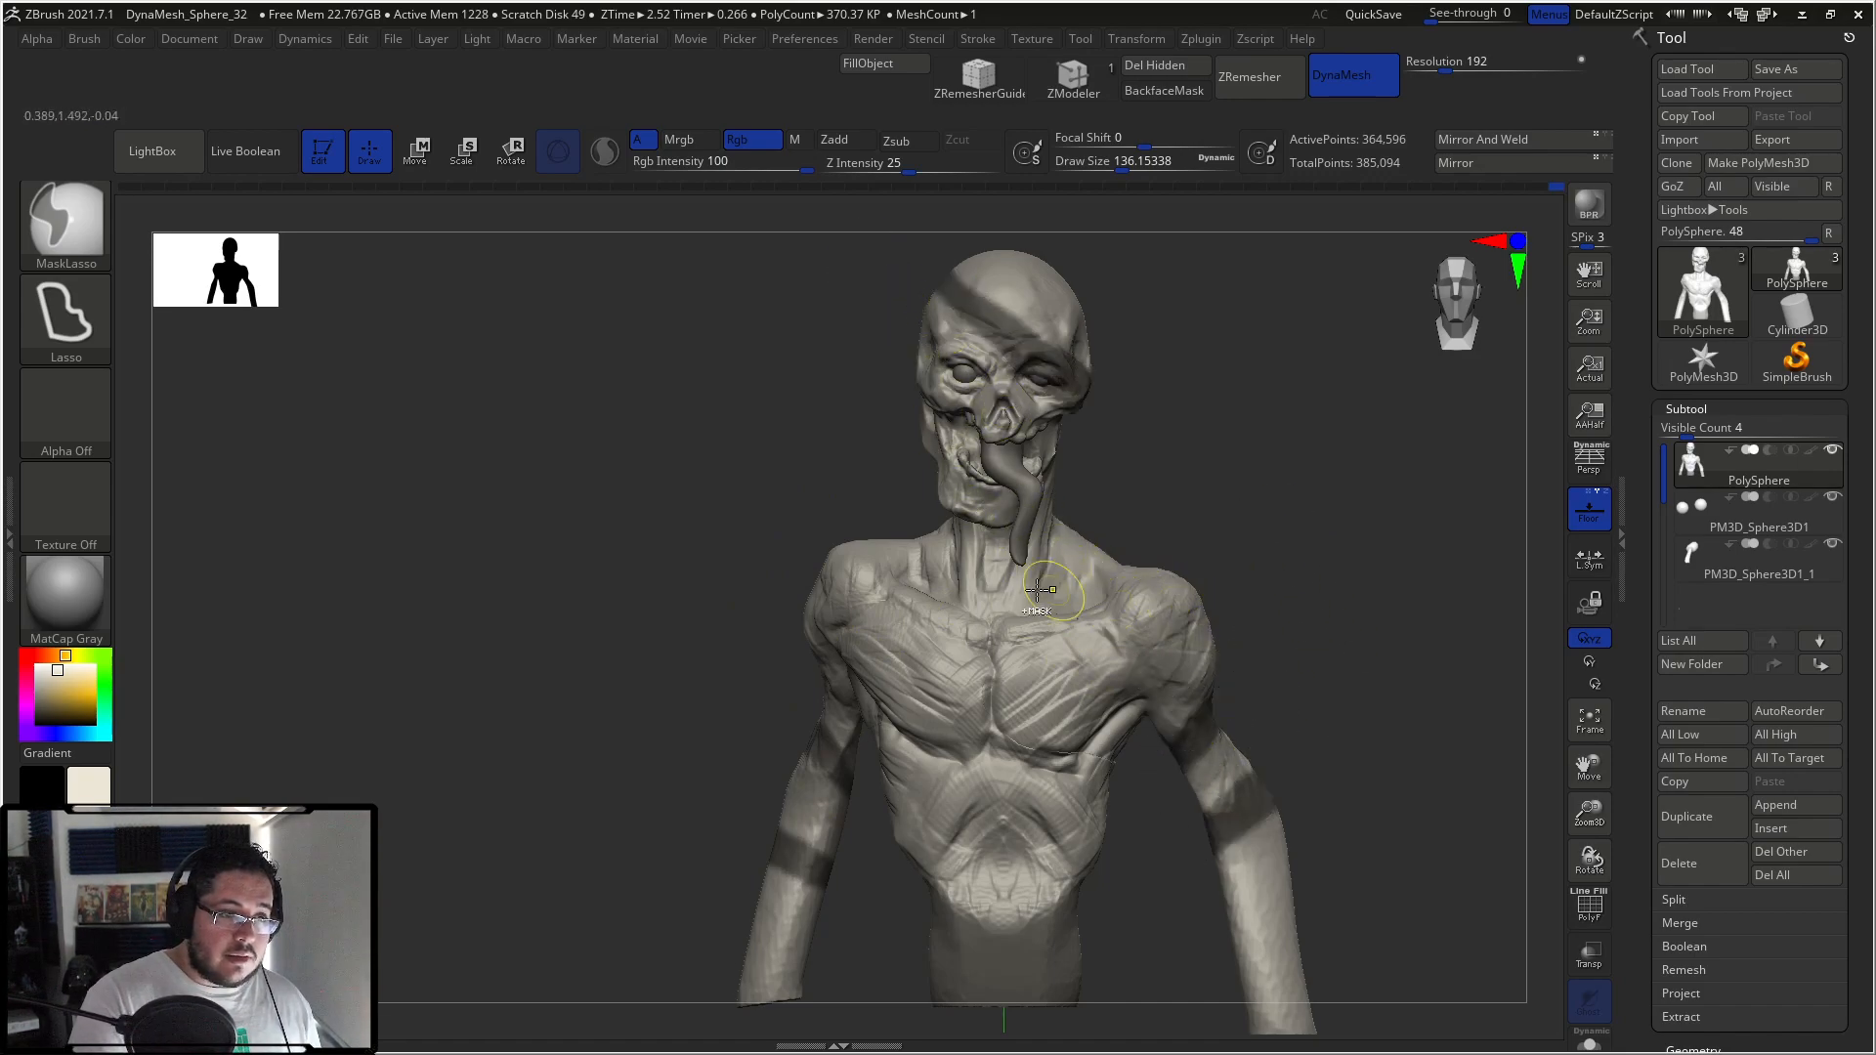
Step: Mask a diagonal strip from the shoulder across the chest and further strips across the torso with the MaskLasso brush
{"action": "mouse_move", "coordinate": [894, 523]}
{"action": "left_mouse_down", "text": "ctrl"}
{"action": "mouse_move", "coordinate": [1102, 681]}
{"action": "mouse_move", "coordinate": [1094, 753]}
{"action": "mouse_move", "coordinate": [819, 445]}
{"action": "left_mouse_up", "text": "ctrl"}
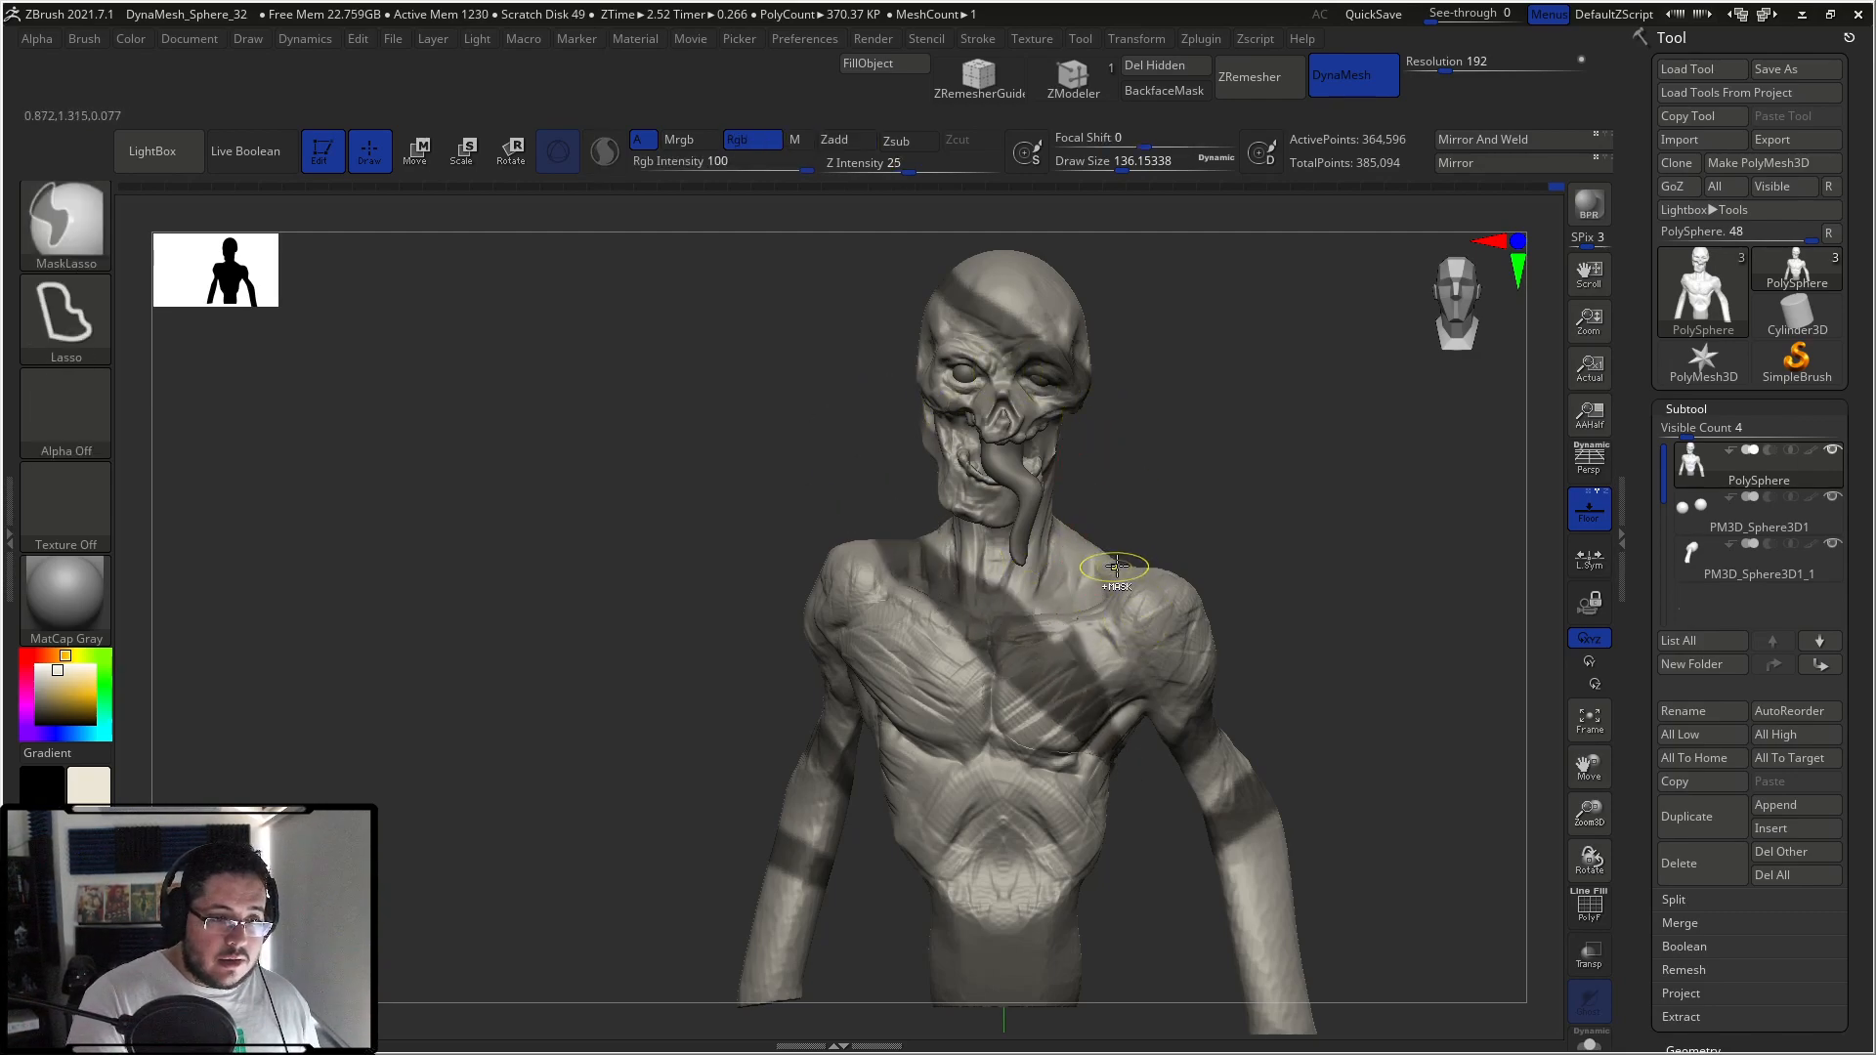
{"action": "mouse_move", "coordinate": [880, 796]}
{"action": "left_mouse_down", "text": "ctrl"}
{"action": "mouse_move", "coordinate": [1056, 826]}
{"action": "mouse_move", "coordinate": [1031, 781]}
{"action": "mouse_move", "coordinate": [866, 777]}
{"action": "left_mouse_up", "text": "ctrl"}
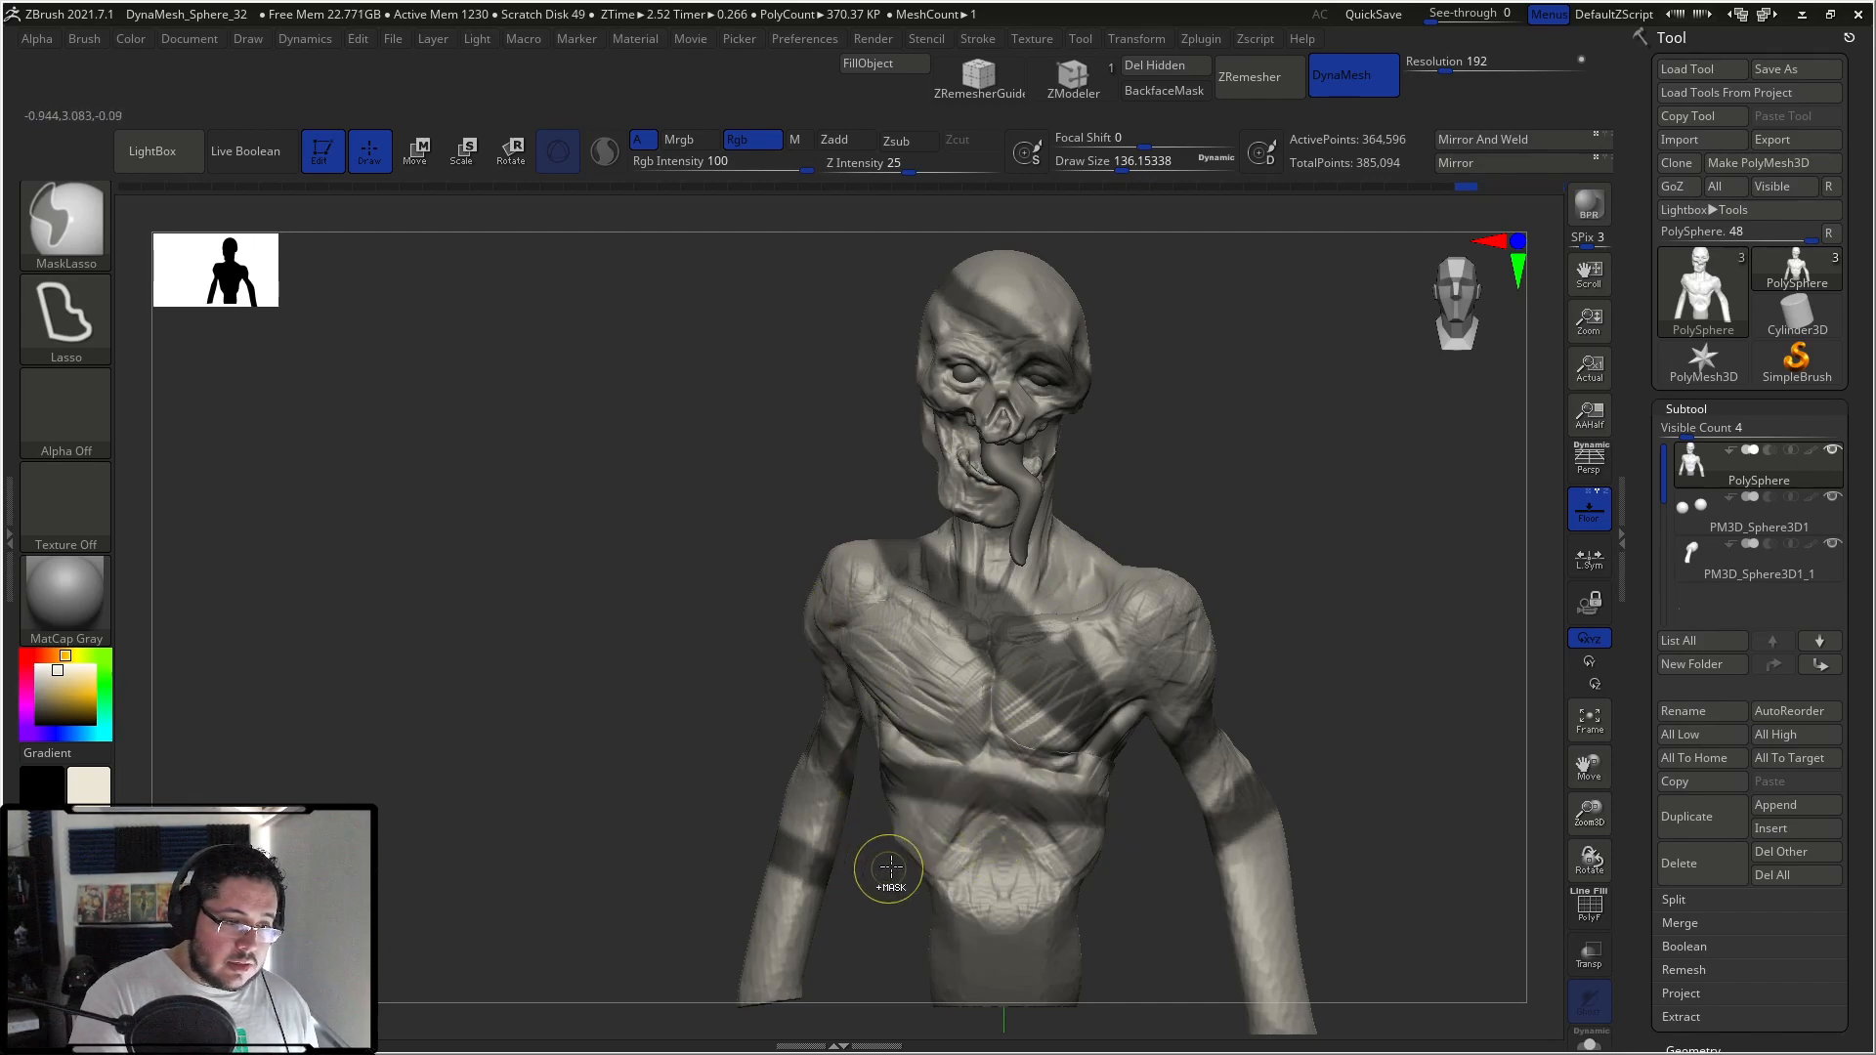
{"action": "mouse_move", "coordinate": [1050, 496]}
{"action": "left_mouse_down", "text": "ctrl"}
{"action": "mouse_move", "coordinate": [909, 449]}
{"action": "mouse_move", "coordinate": [884, 415]}
{"action": "mouse_move", "coordinate": [894, 430]}
{"action": "left_mouse_up", "text": "ctrl"}
{"action": "mouse_move", "coordinate": [1285, 512]}
{"action": "left_mouse_down"}
{"action": "mouse_move", "coordinate": [1269, 504]}
{"action": "mouse_move", "coordinate": [1303, 524]}
{"action": "left_mouse_up"}
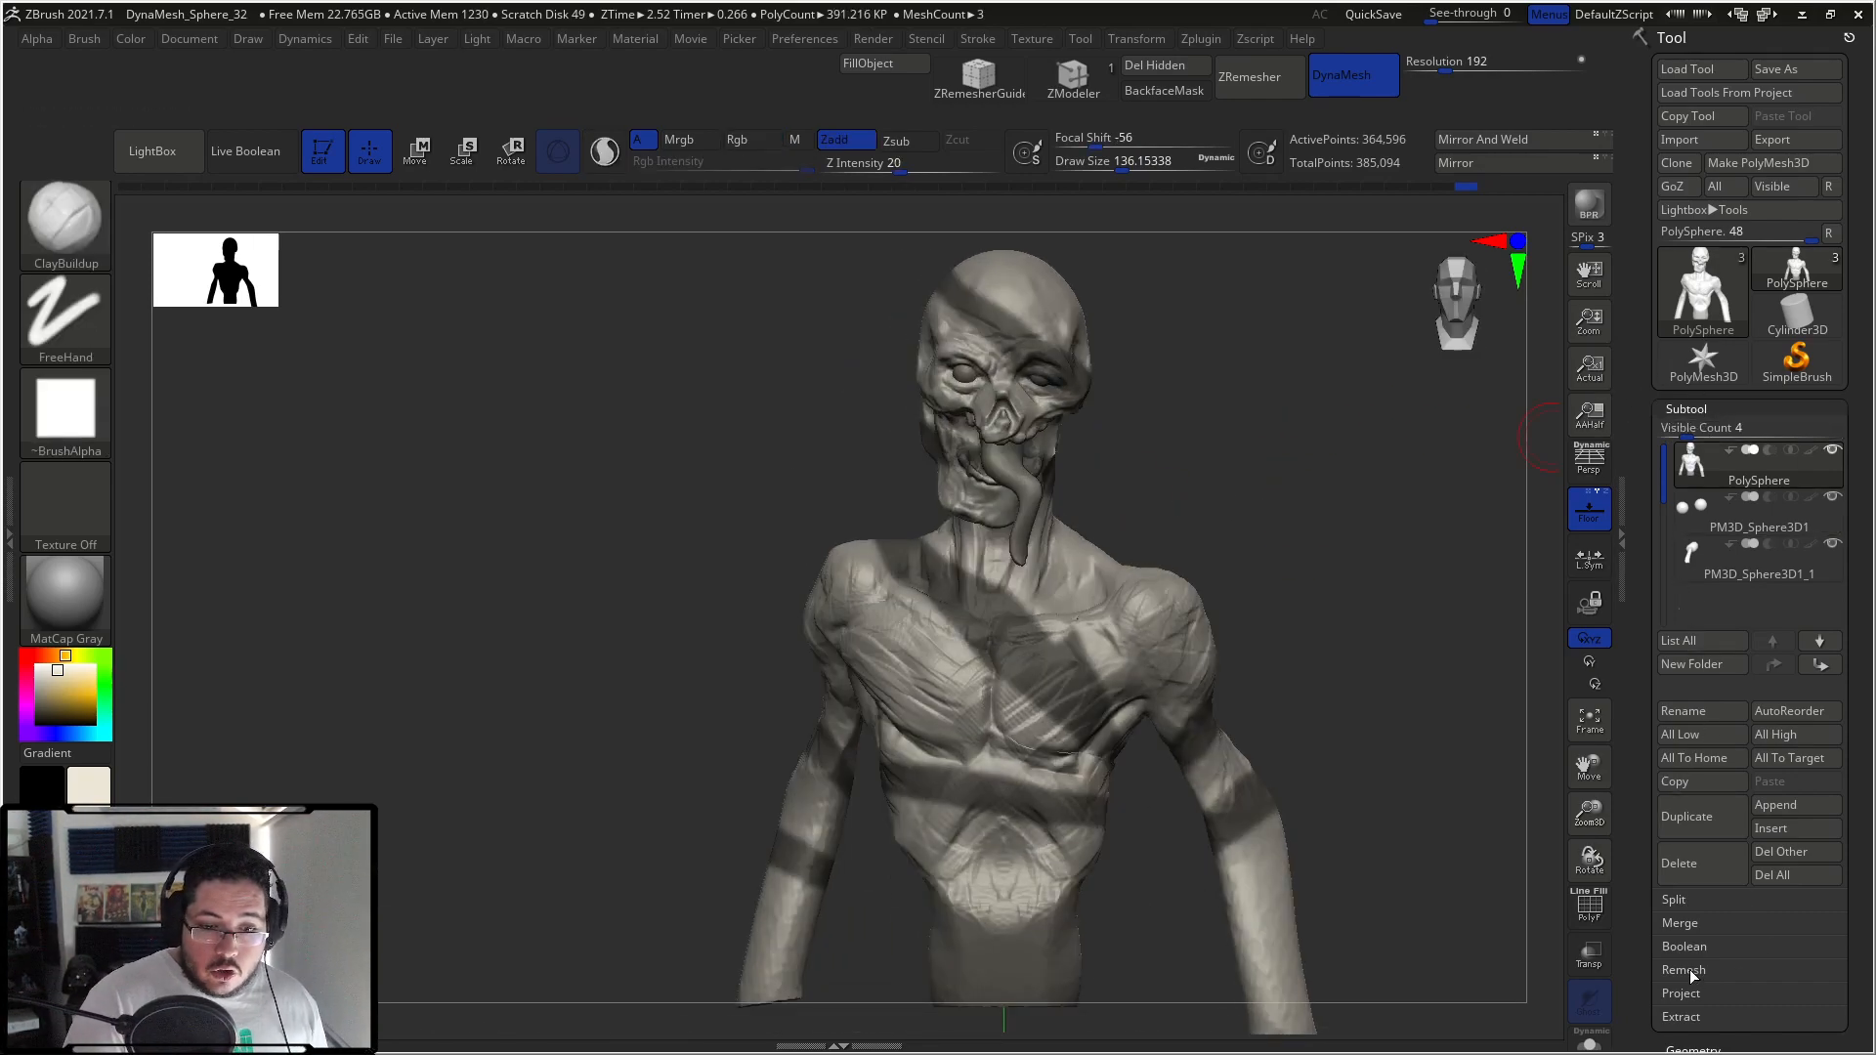
Step: Extract the masked areas into a new subtool with a thickness of 0 and smoothing of 5, and accept it
{"action": "left_click", "coordinate": [1701, 1017]}
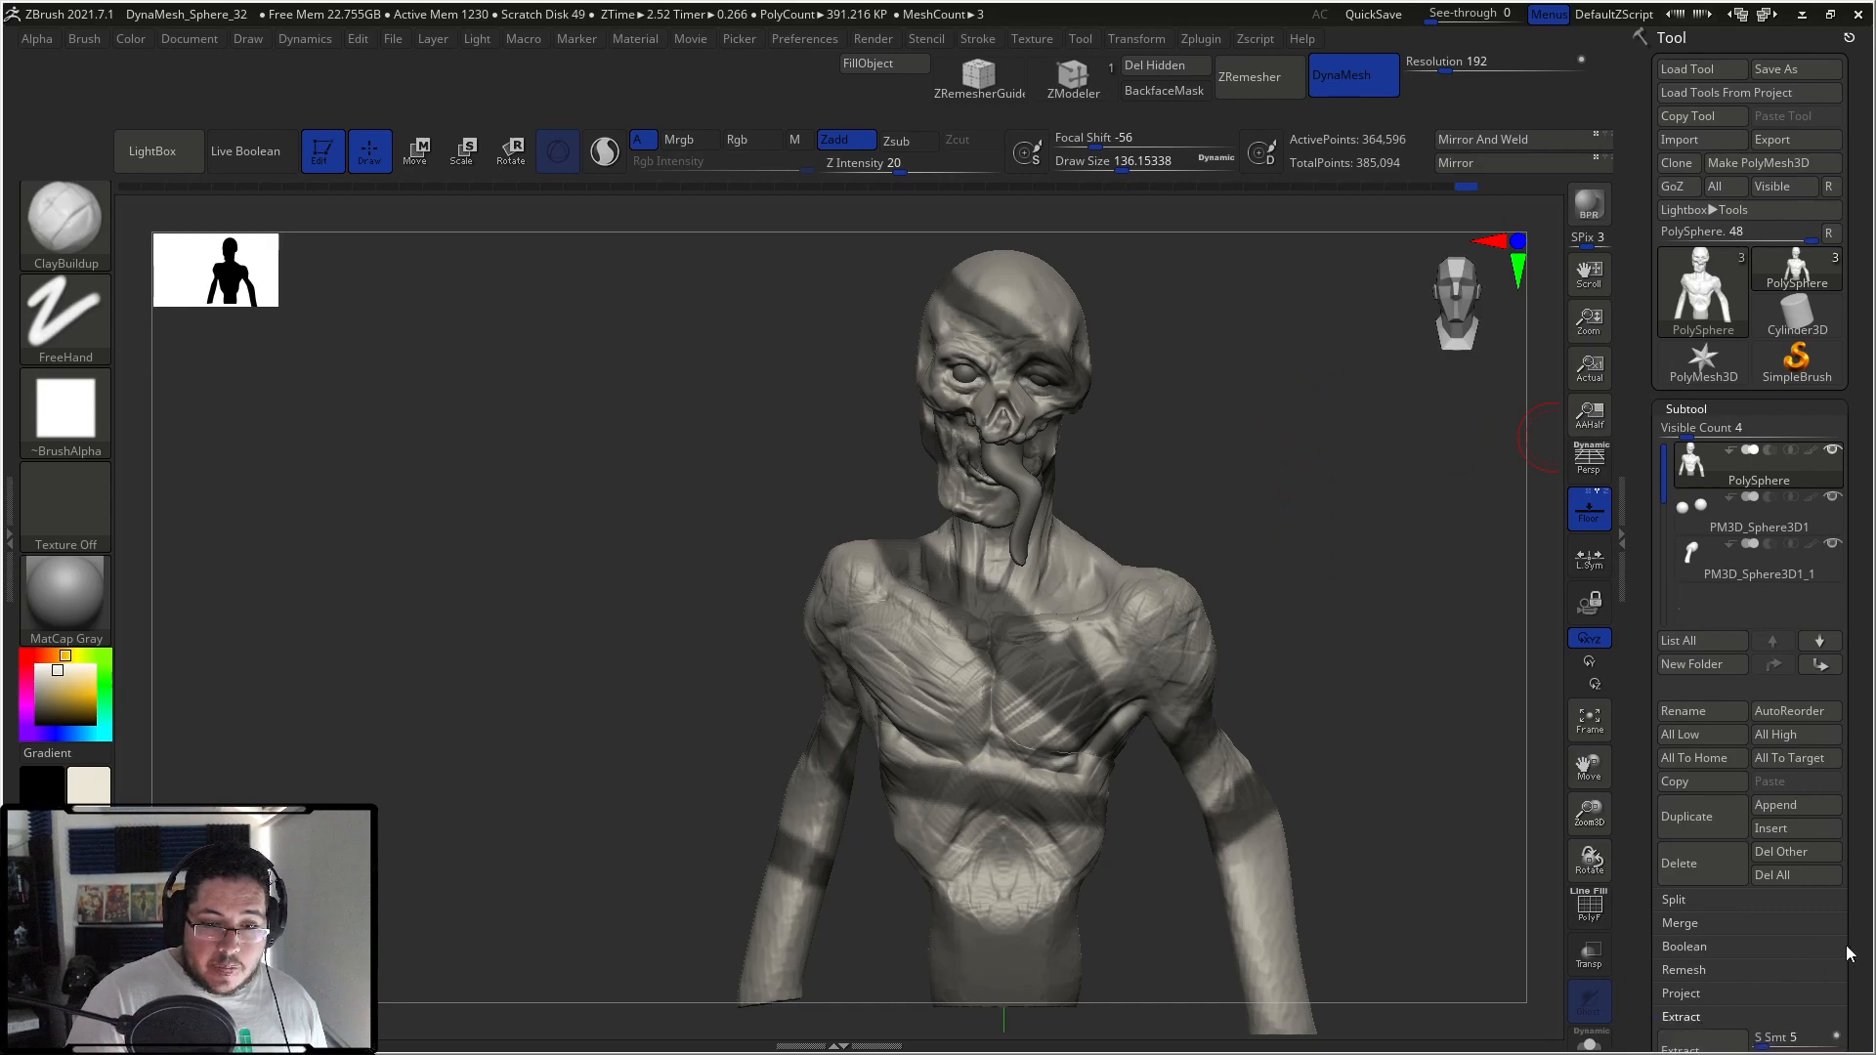
{"action": "scroll", "coordinate": [1848, 955], "scroll_direction": "down", "scroll_amount": 5}
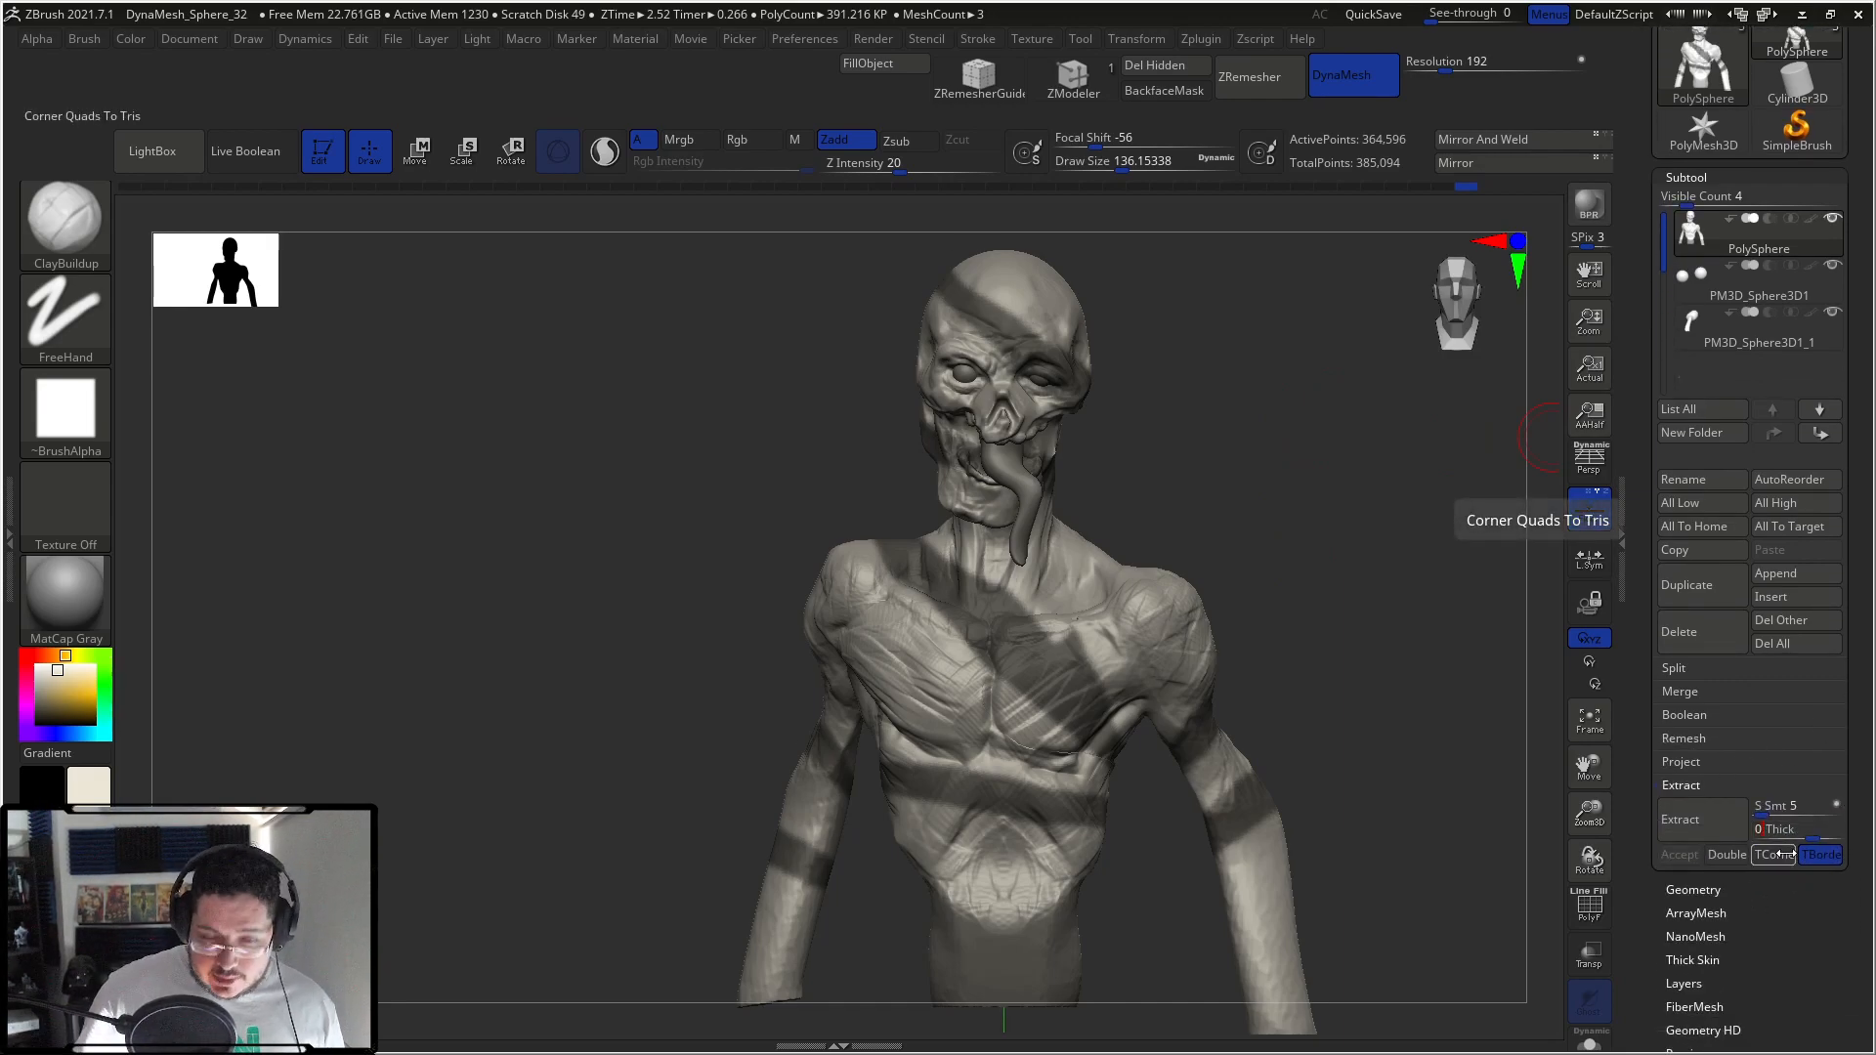
{"action": "left_click", "coordinate": [1675, 821]}
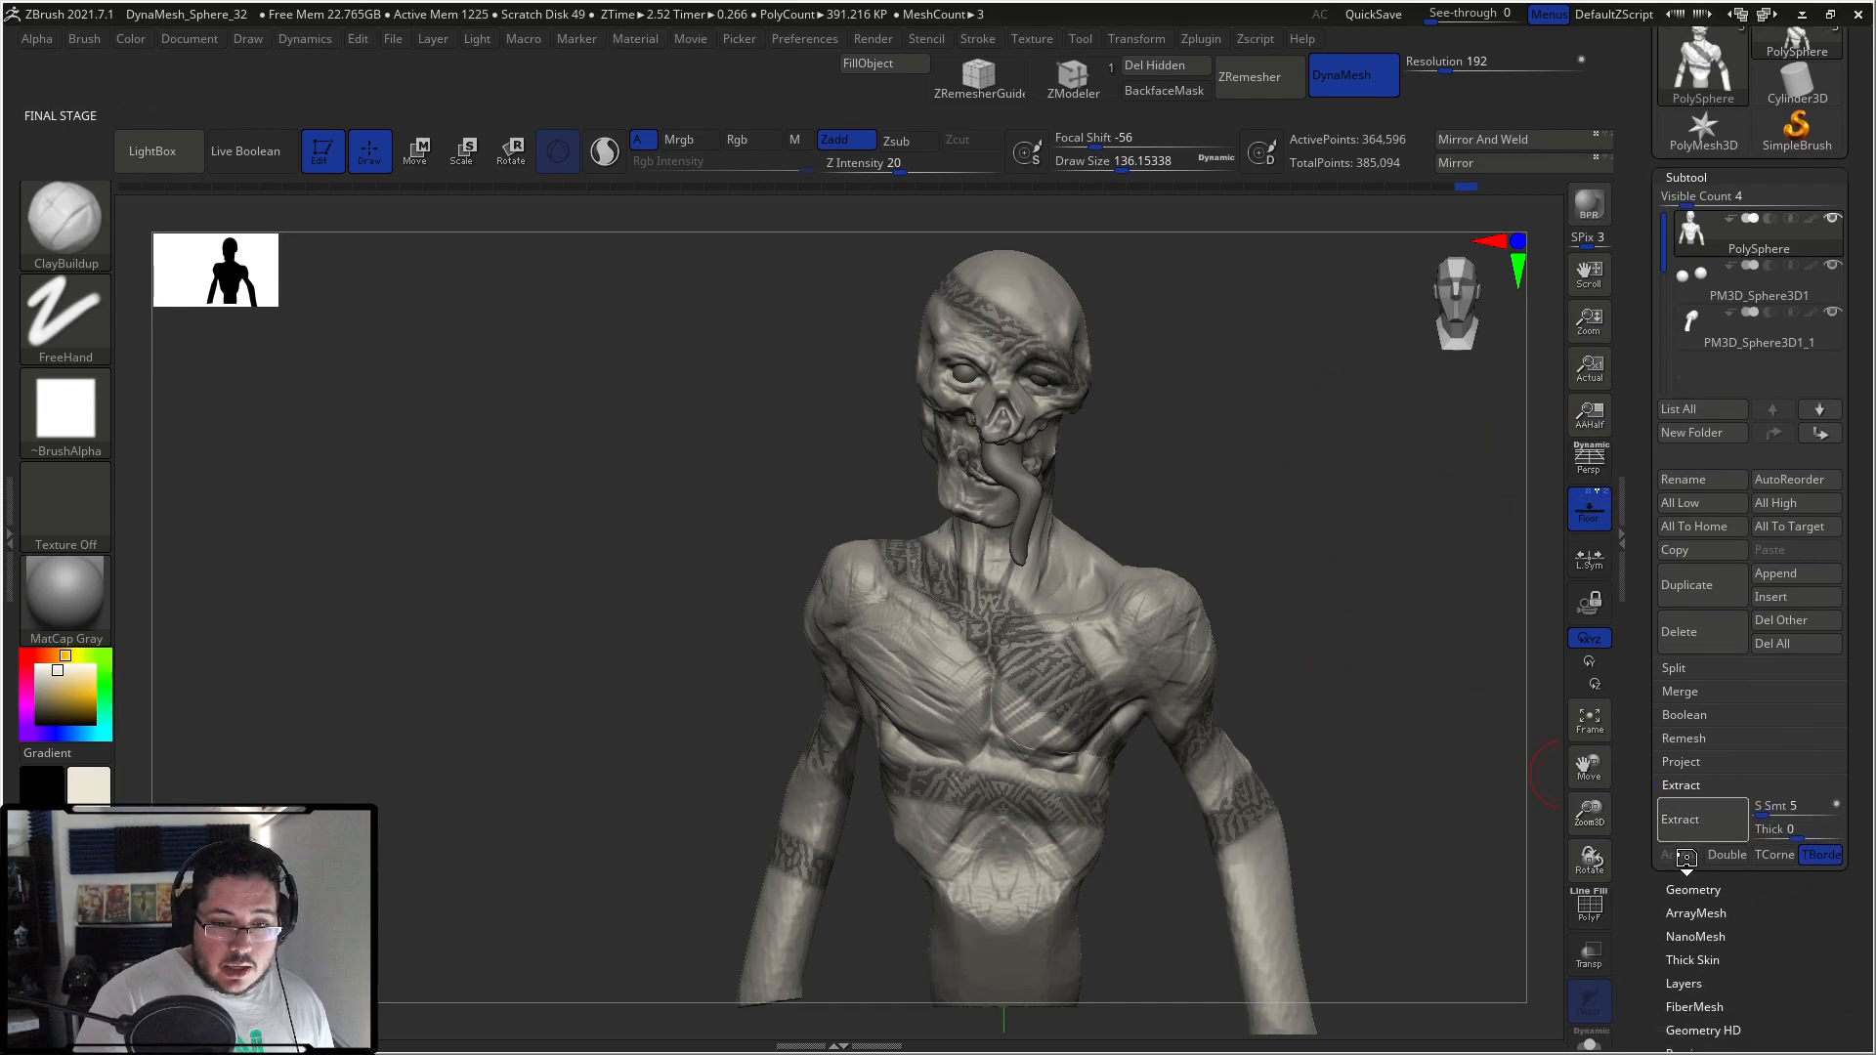
{"action": "left_click", "coordinate": [1670, 857]}
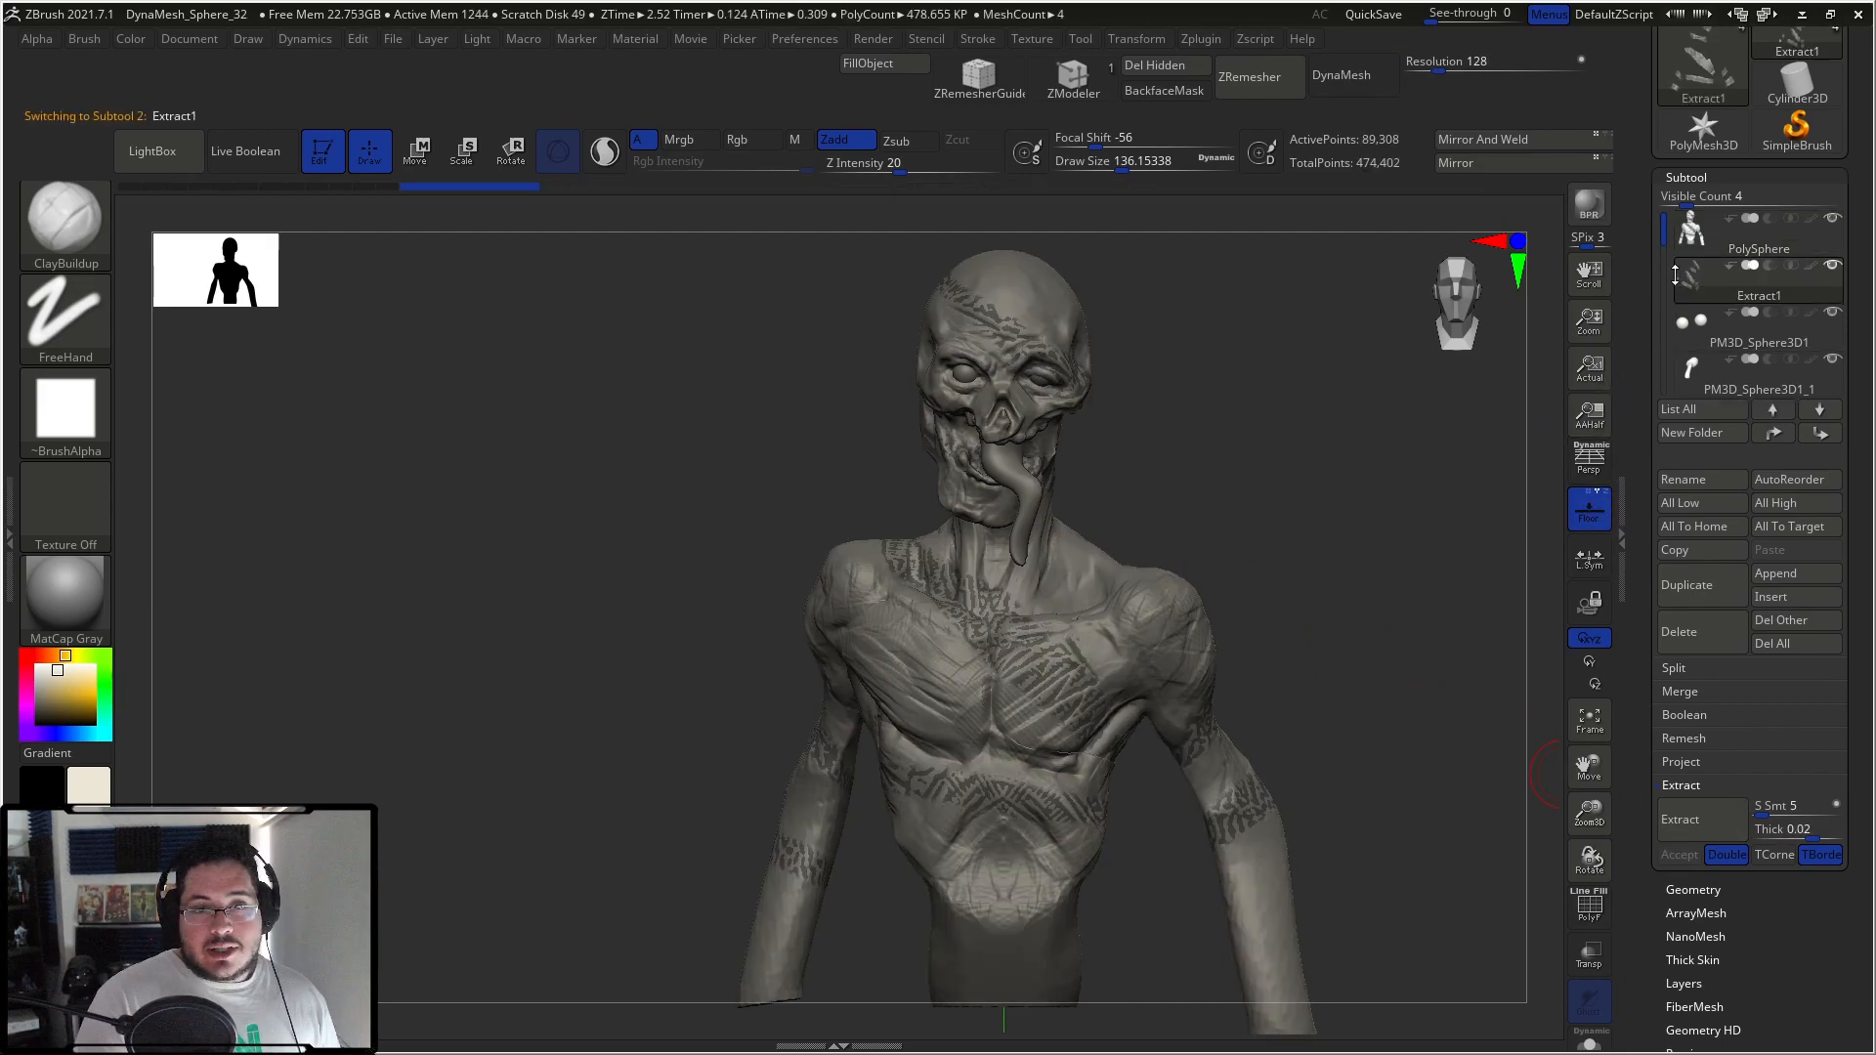
Step: Isolate the extracted strips in the view and quick-save the project
{"action": "left_click", "coordinate": [1589, 1042]}
{"action": "left_click_drag", "start_coordinate": [1308, 620], "coordinate": [1537, 291]}
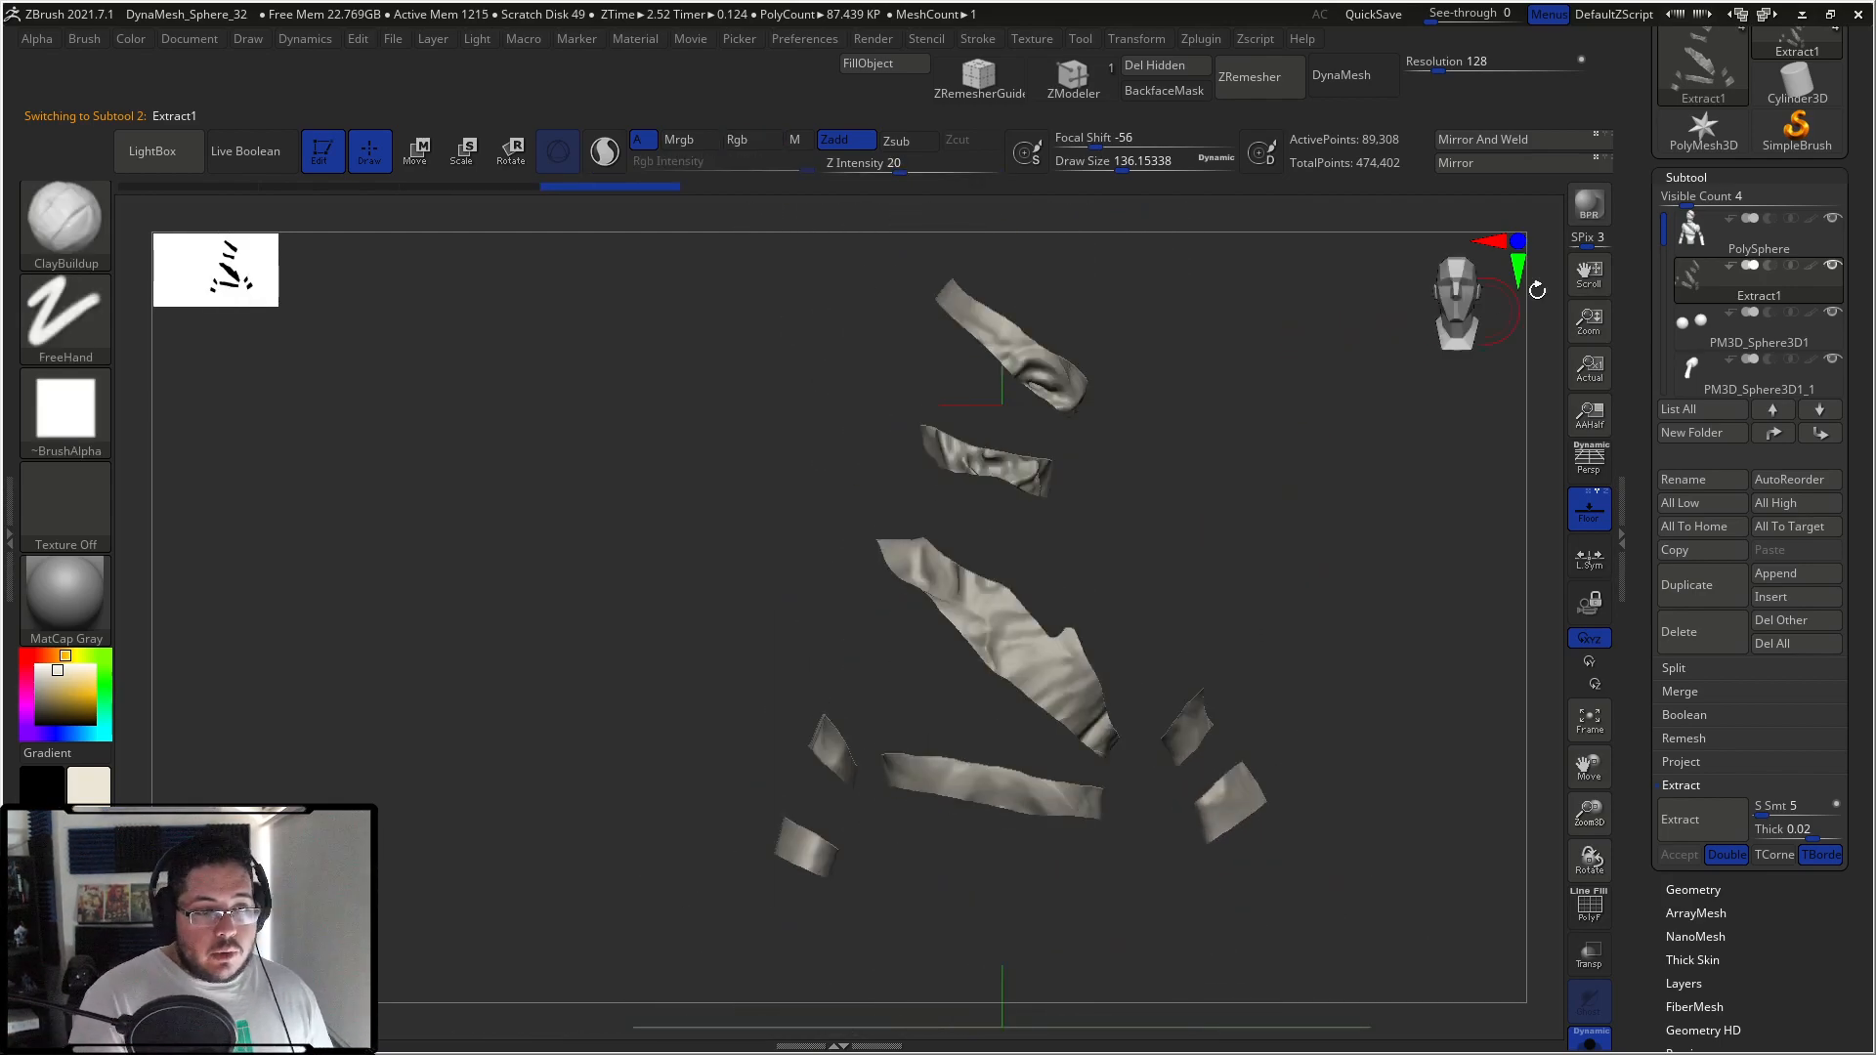
{"action": "left_click", "coordinate": [1708, 173]}
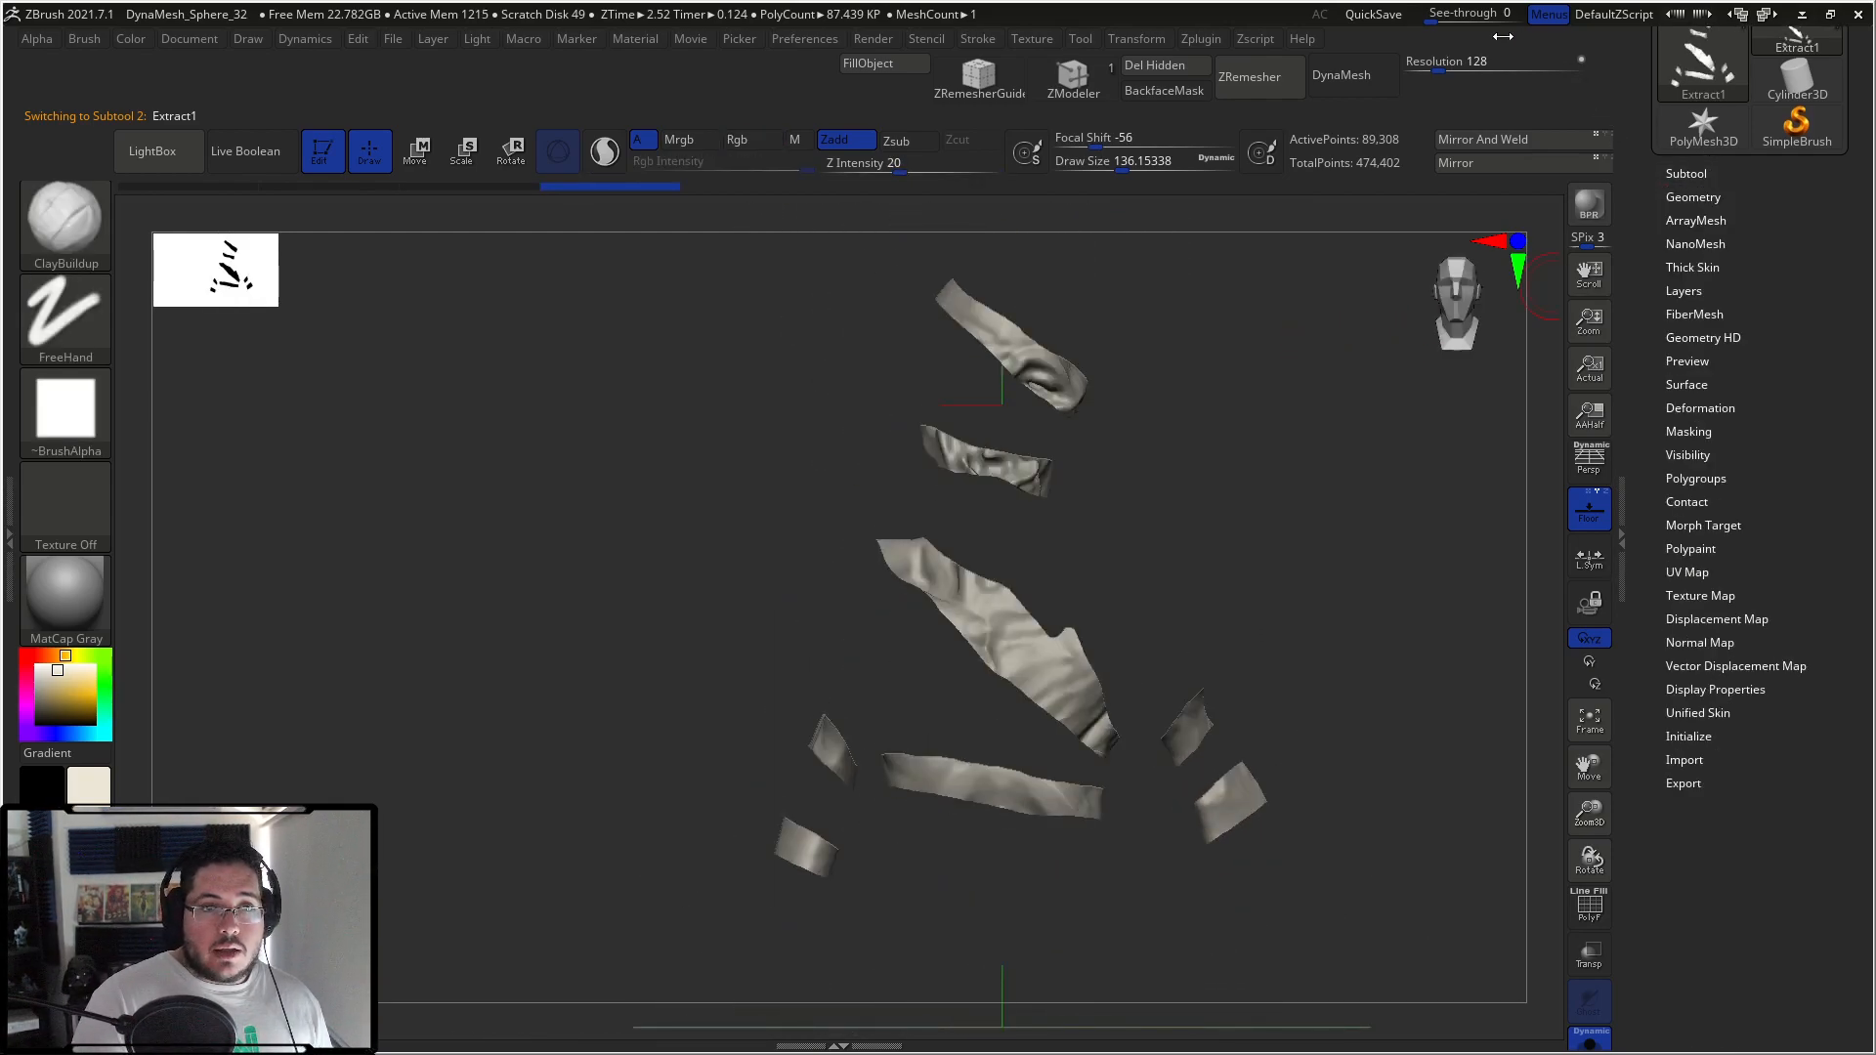
{"action": "left_click", "coordinate": [1374, 14]}
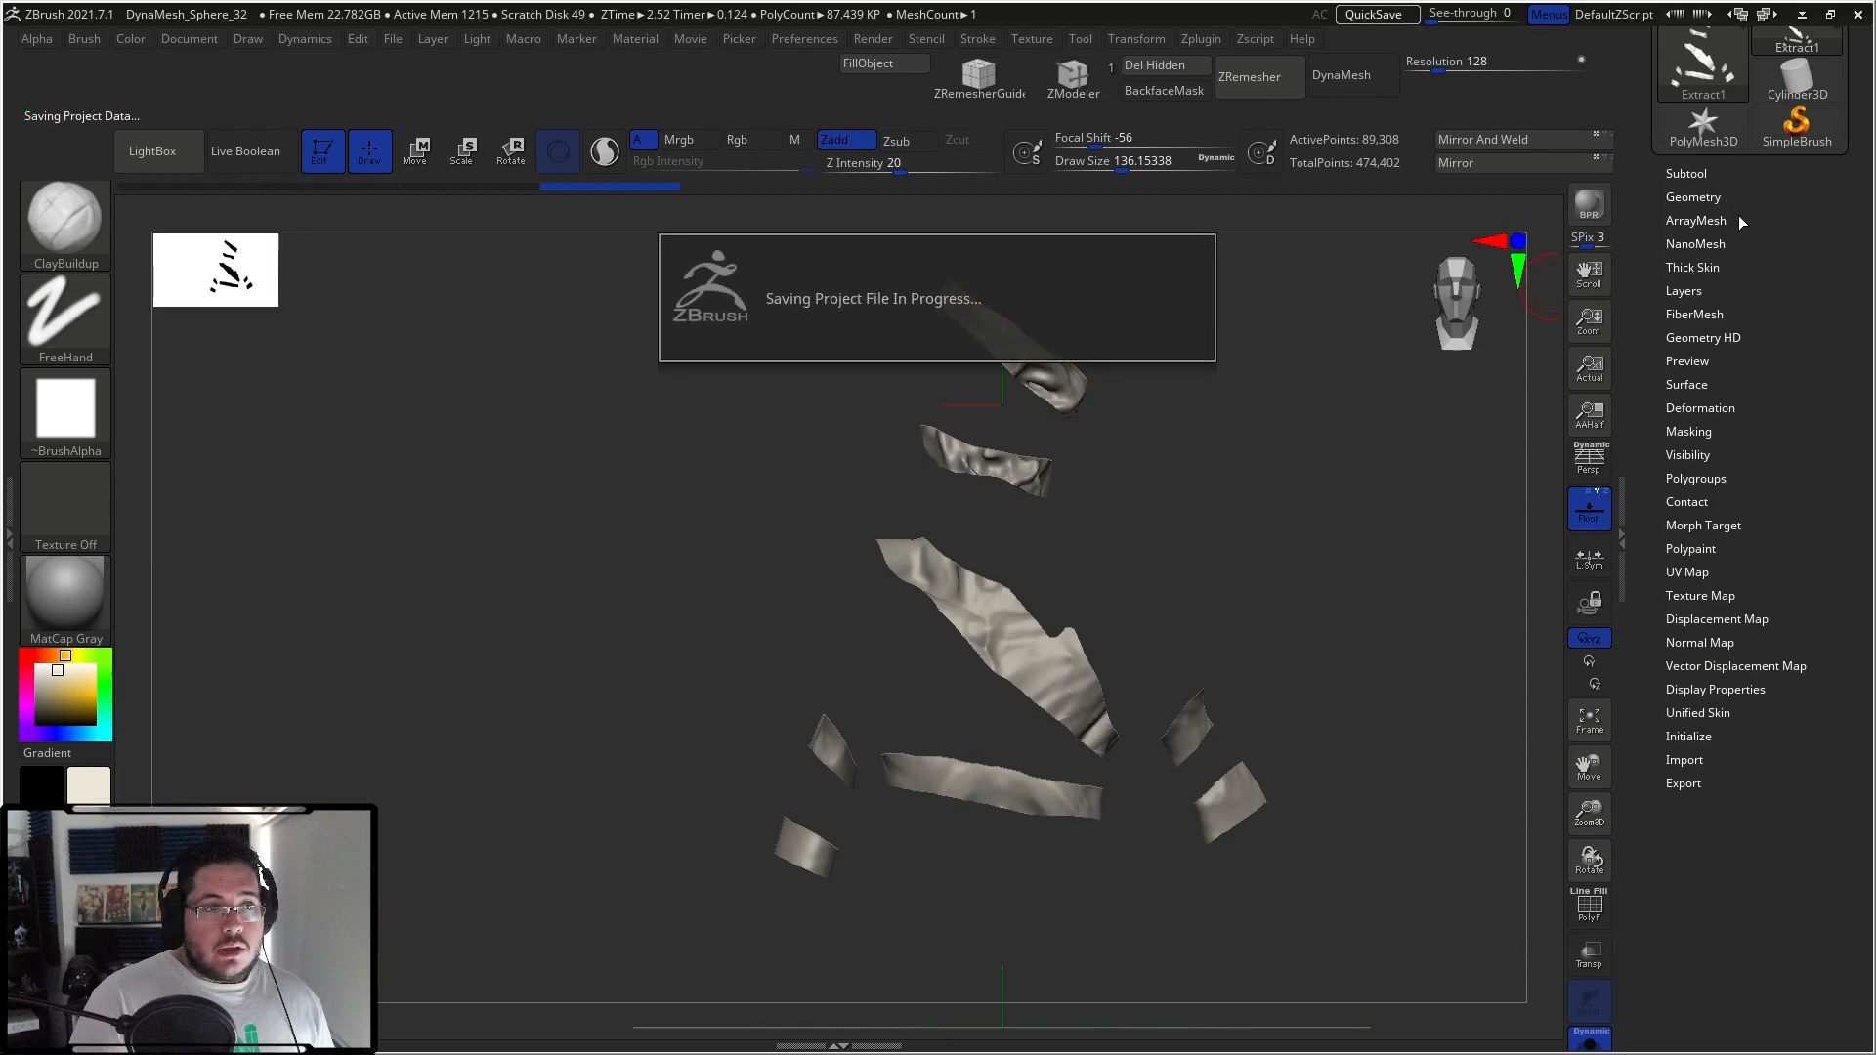
Step: Retopologize the extracted strips with ZRemesher at a Target Polygons Count of 5
{"action": "left_click", "coordinate": [1694, 196]}
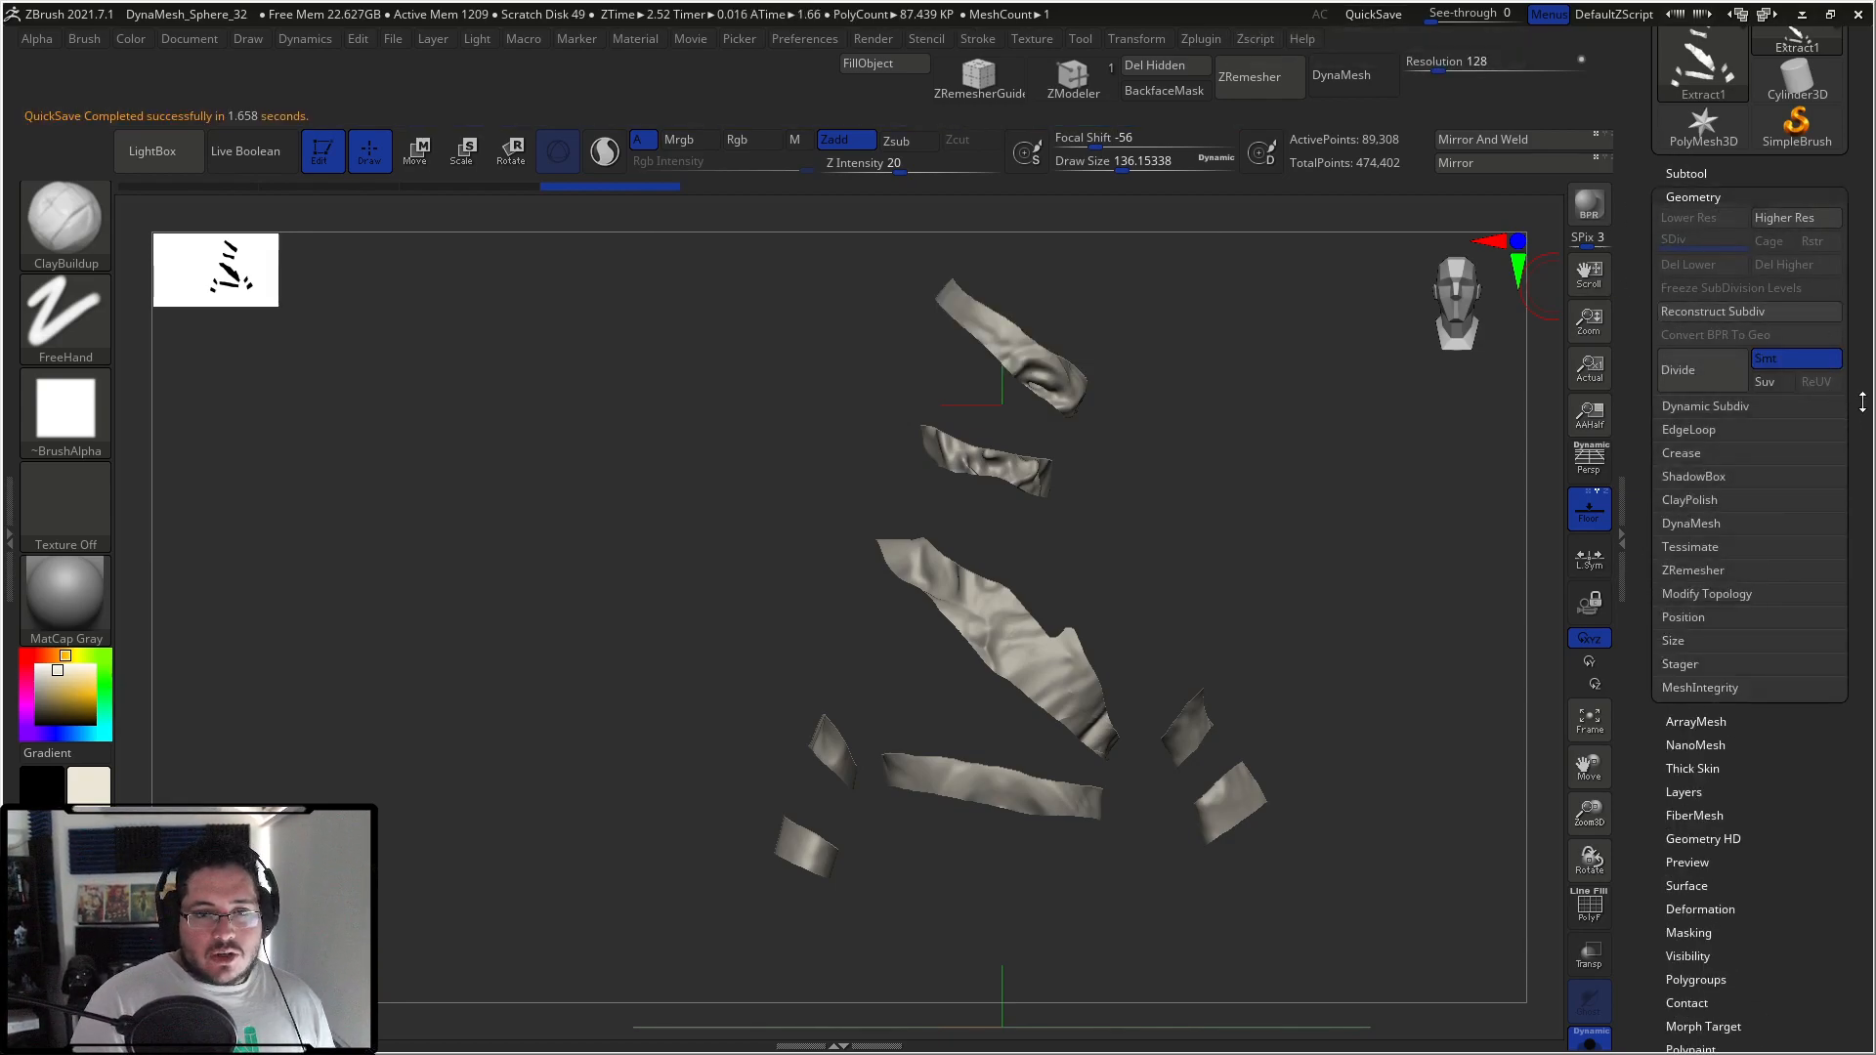
{"action": "scroll", "coordinate": [1788, 420], "scroll_direction": "down", "scroll_amount": 3}
{"action": "left_click", "coordinate": [1712, 428]}
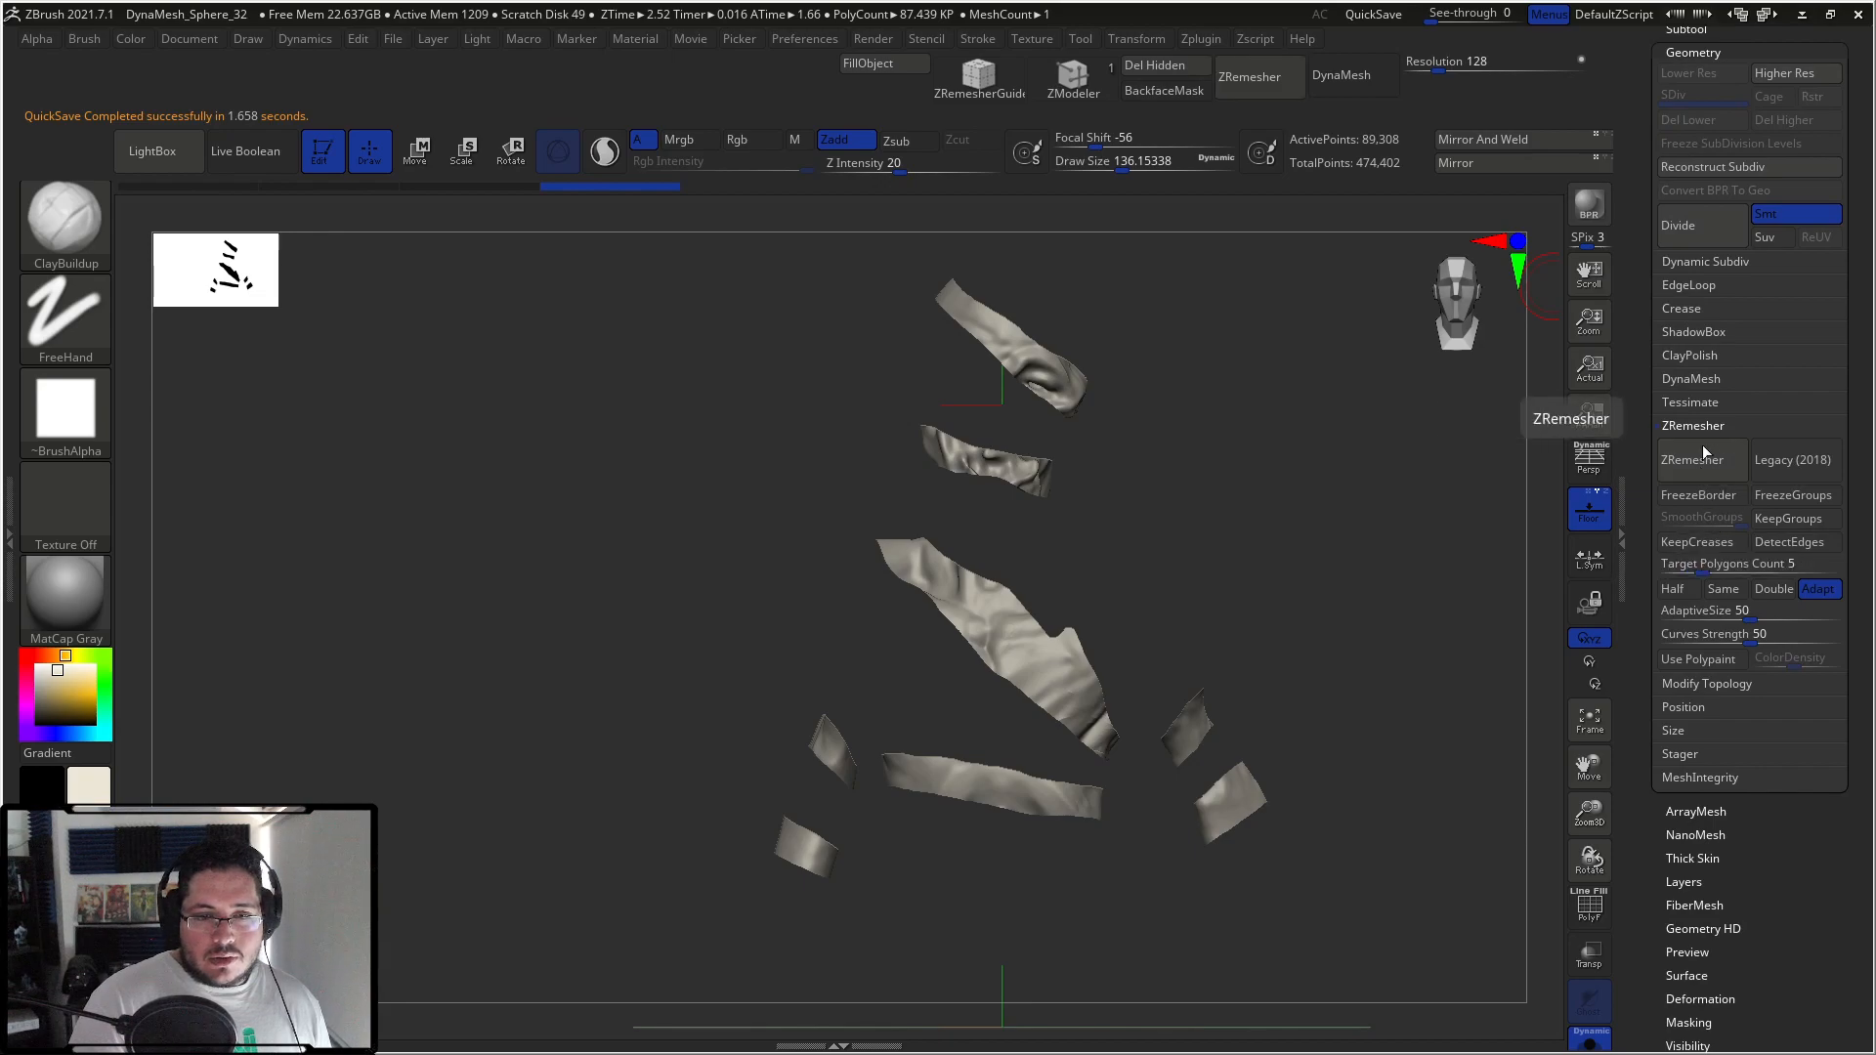
{"action": "left_click", "coordinate": [1702, 475]}
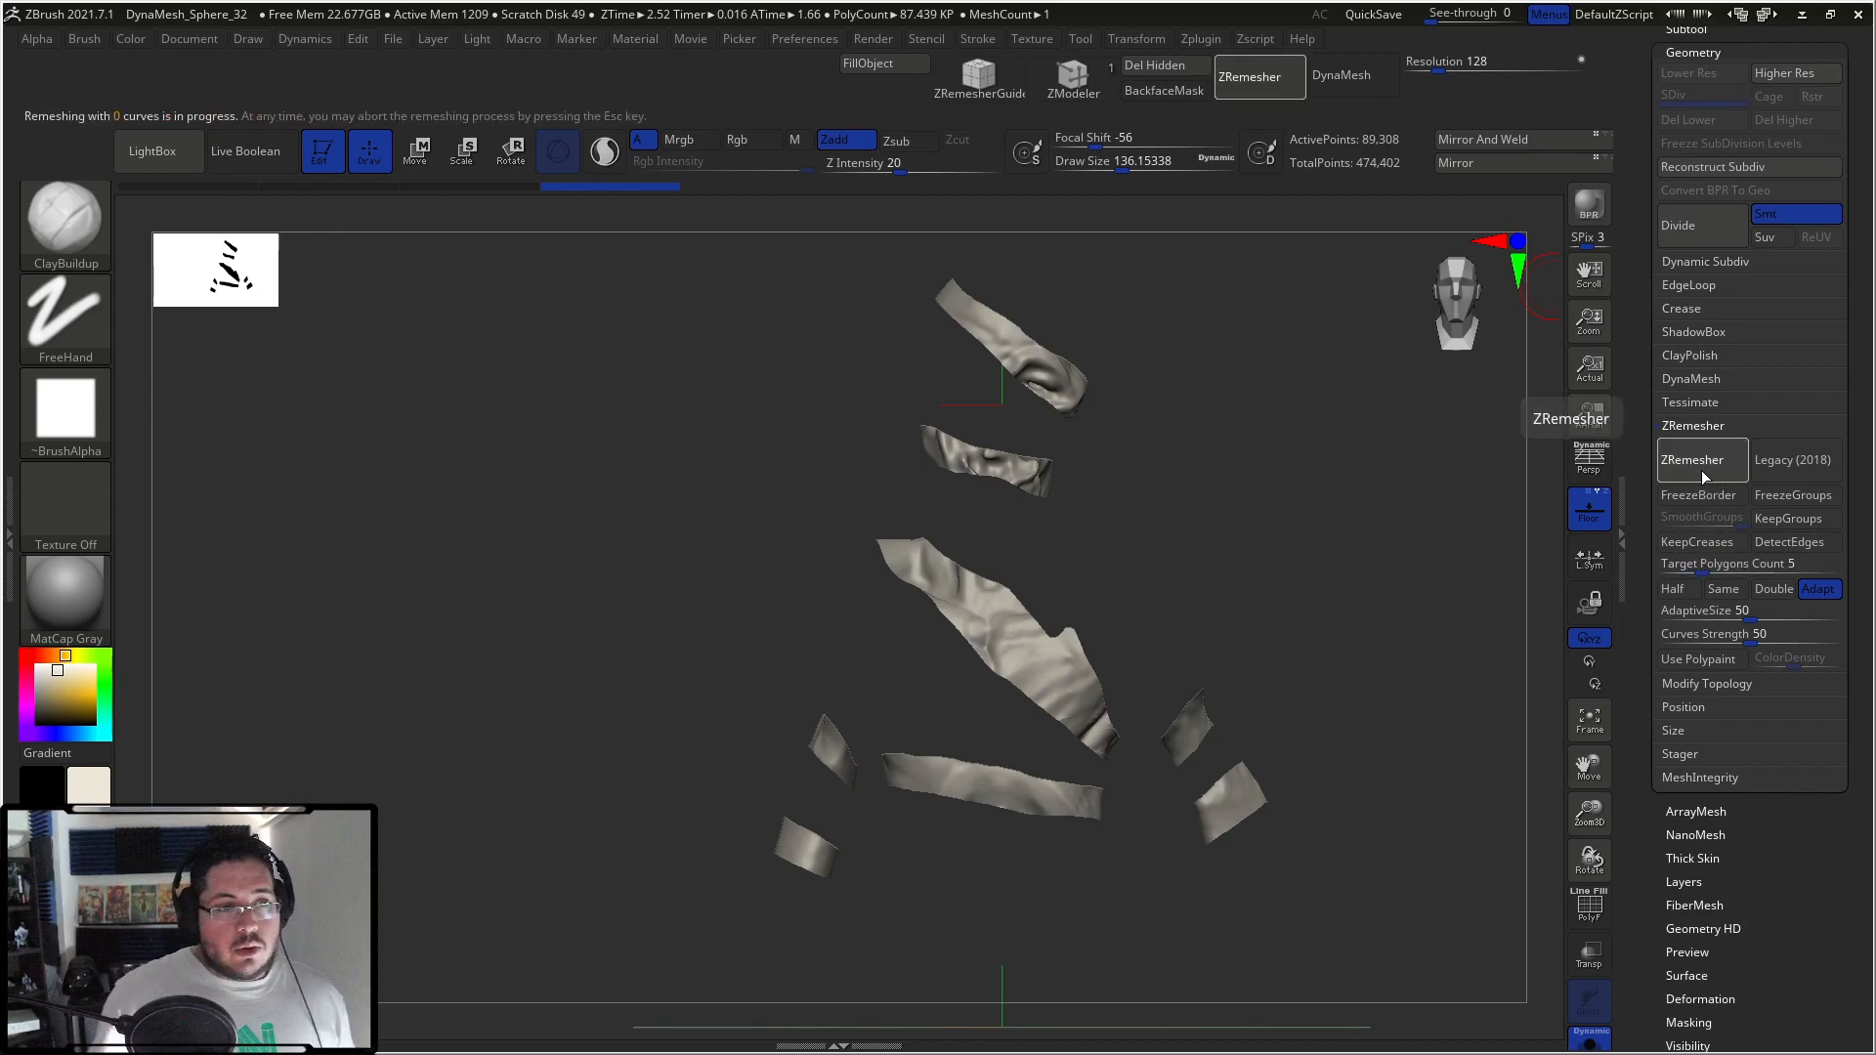
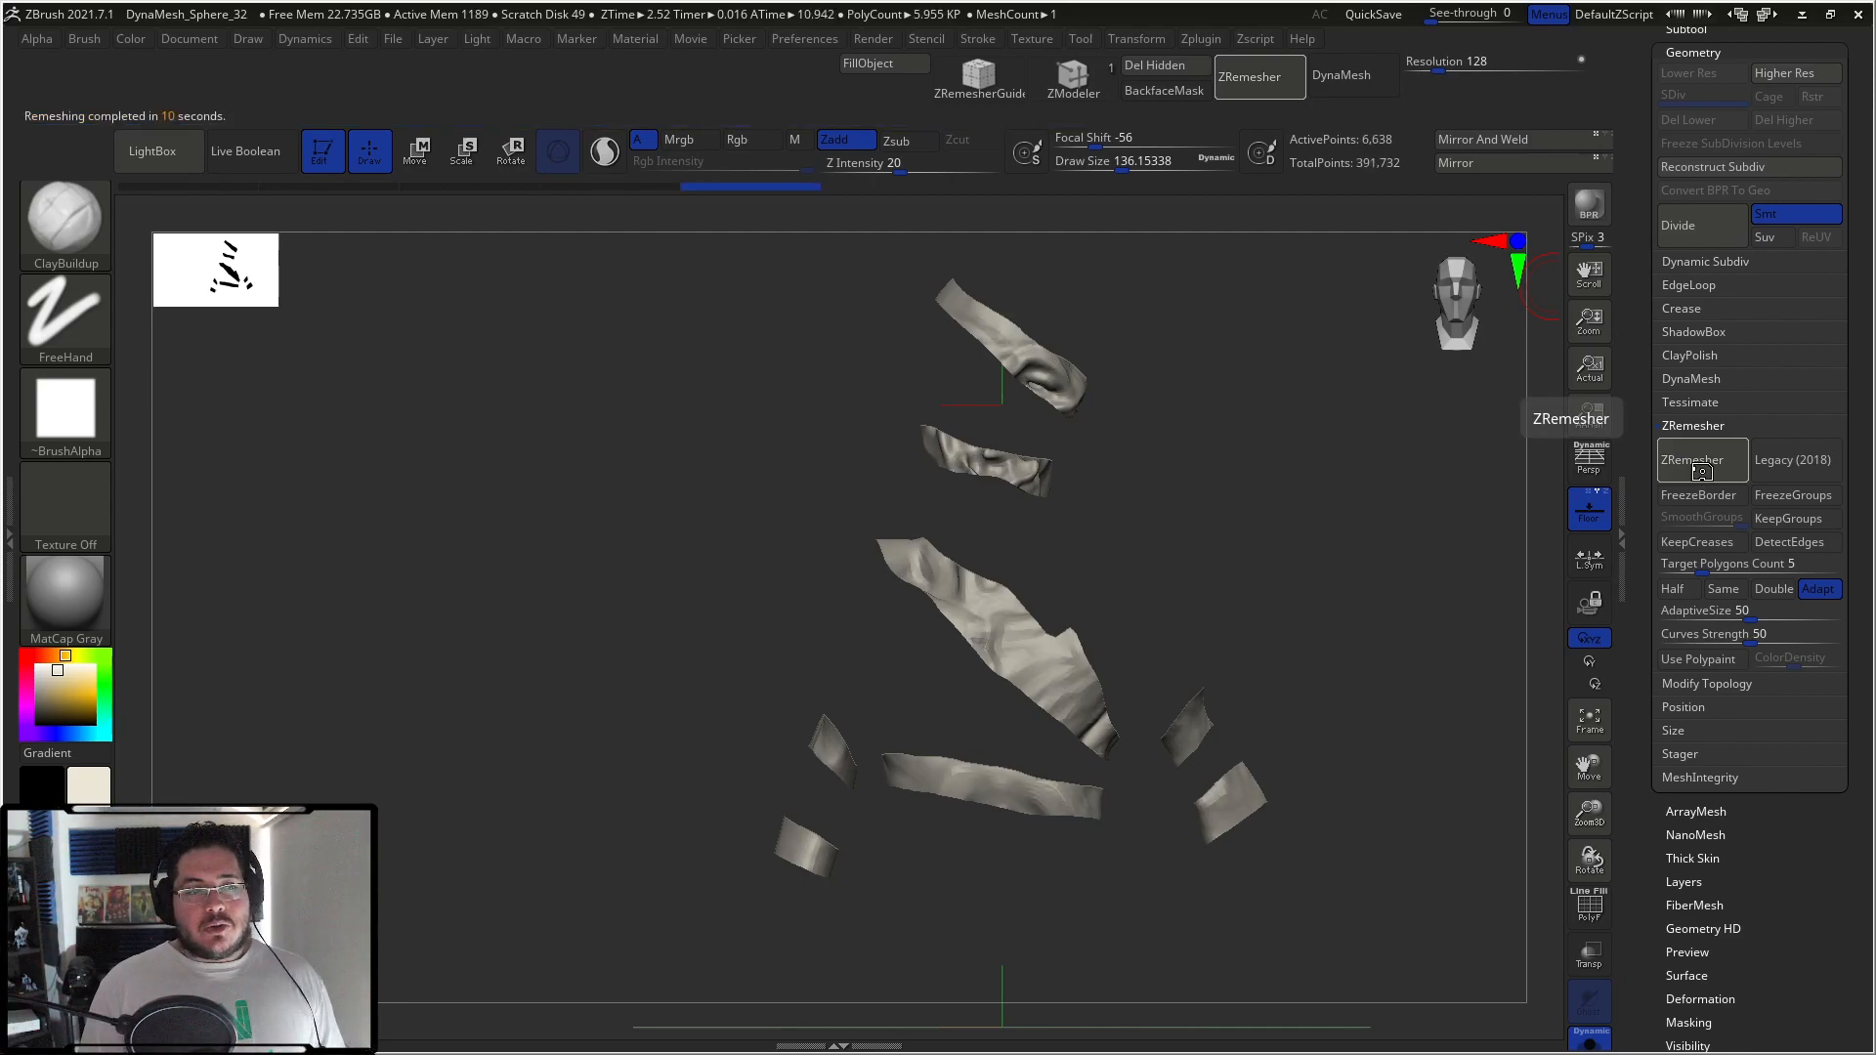
Step: Reduce the strips further by repeating ZRemesher with the Half option, and inspect the resulting strips
{"action": "left_click", "coordinate": [1673, 589]}
{"action": "left_click", "coordinate": [1681, 473]}
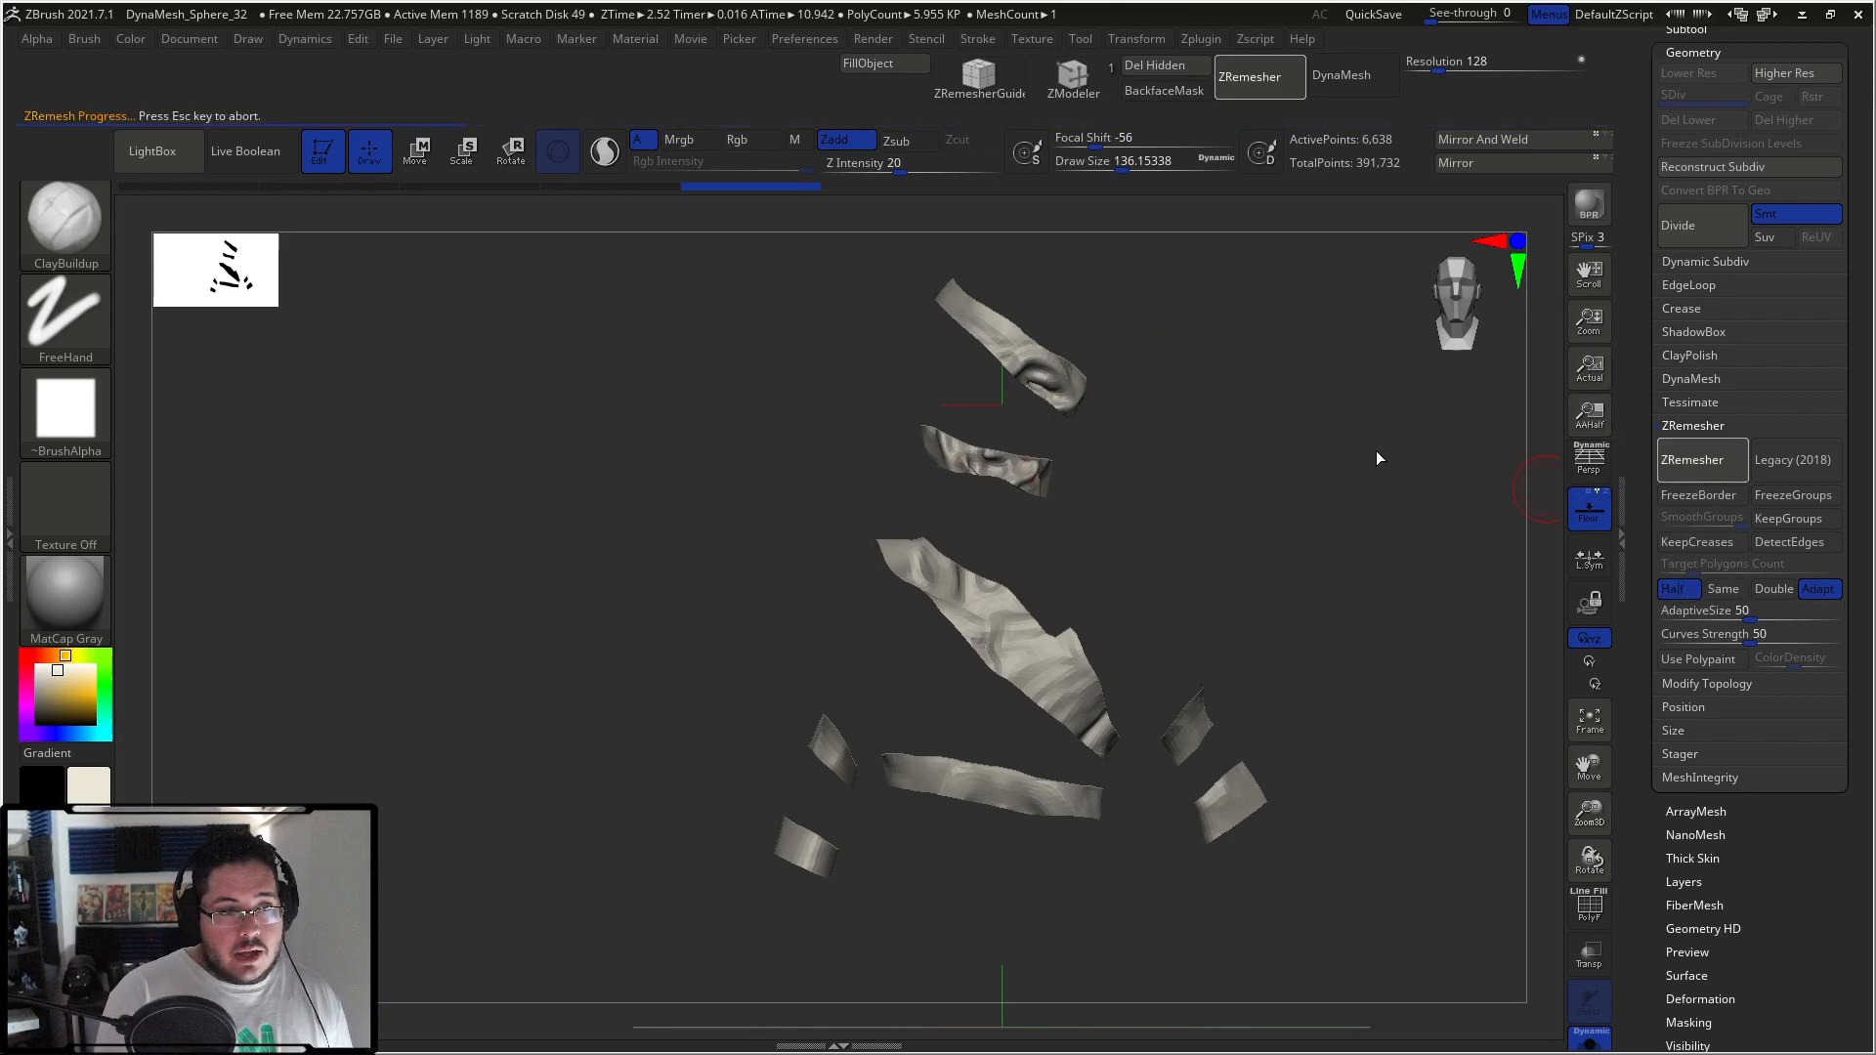
{"action": "left_click", "coordinate": [1683, 454]}
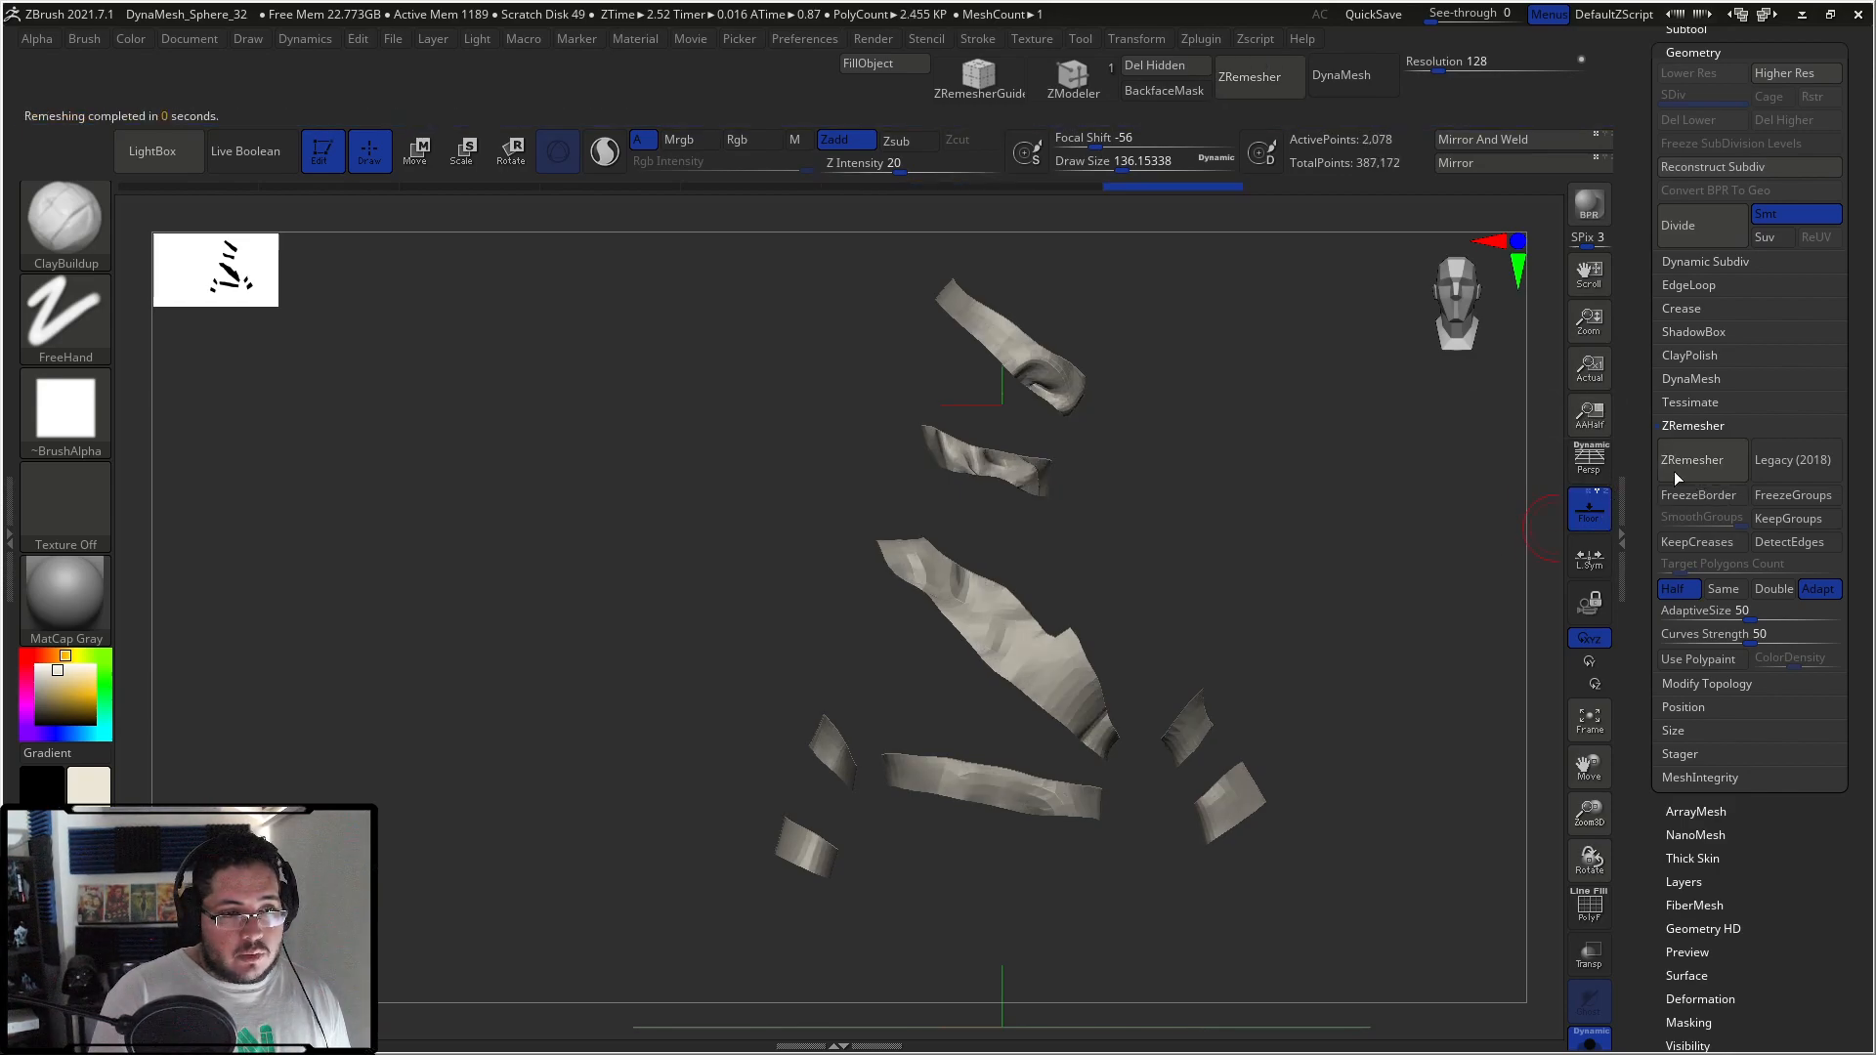
{"action": "left_click", "coordinate": [1683, 461]}
{"action": "left_click_drag", "start_coordinate": [1074, 444], "coordinate": [1135, 661]}
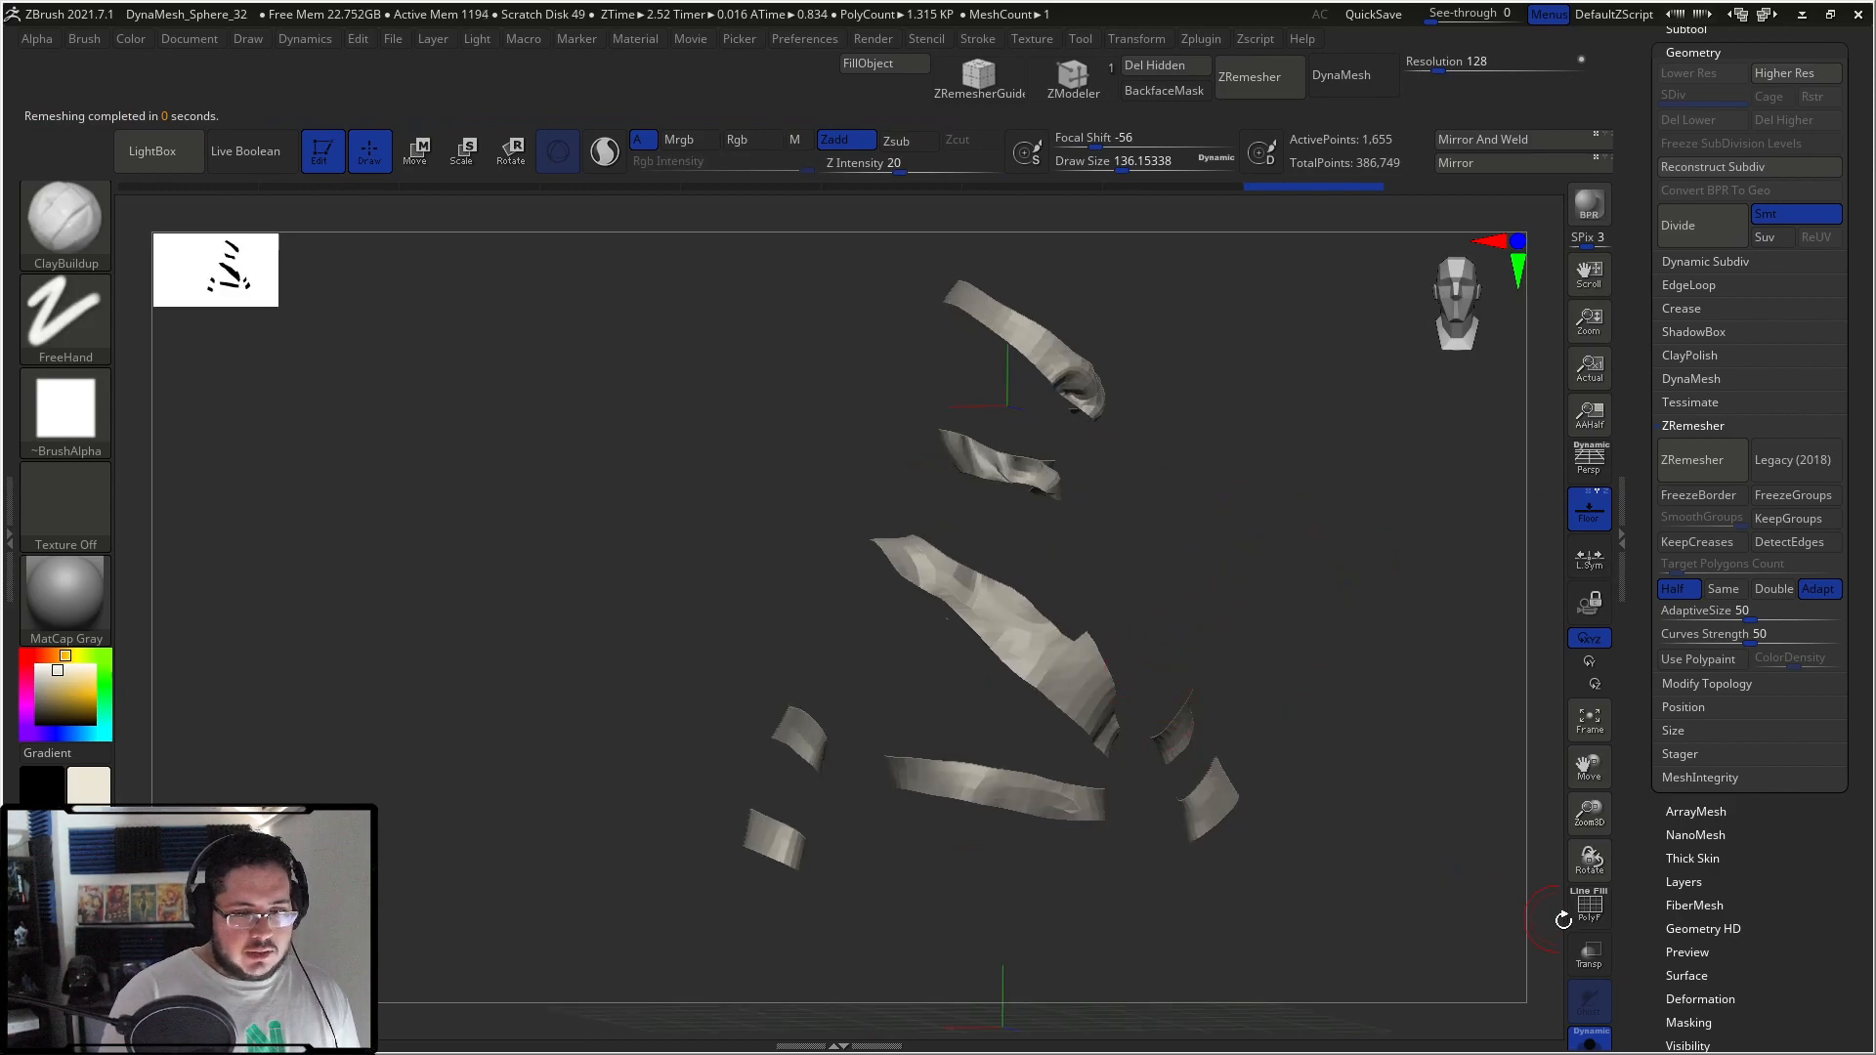
{"action": "left_click", "coordinate": [1593, 914]}
{"action": "left_click", "coordinate": [1593, 914]}
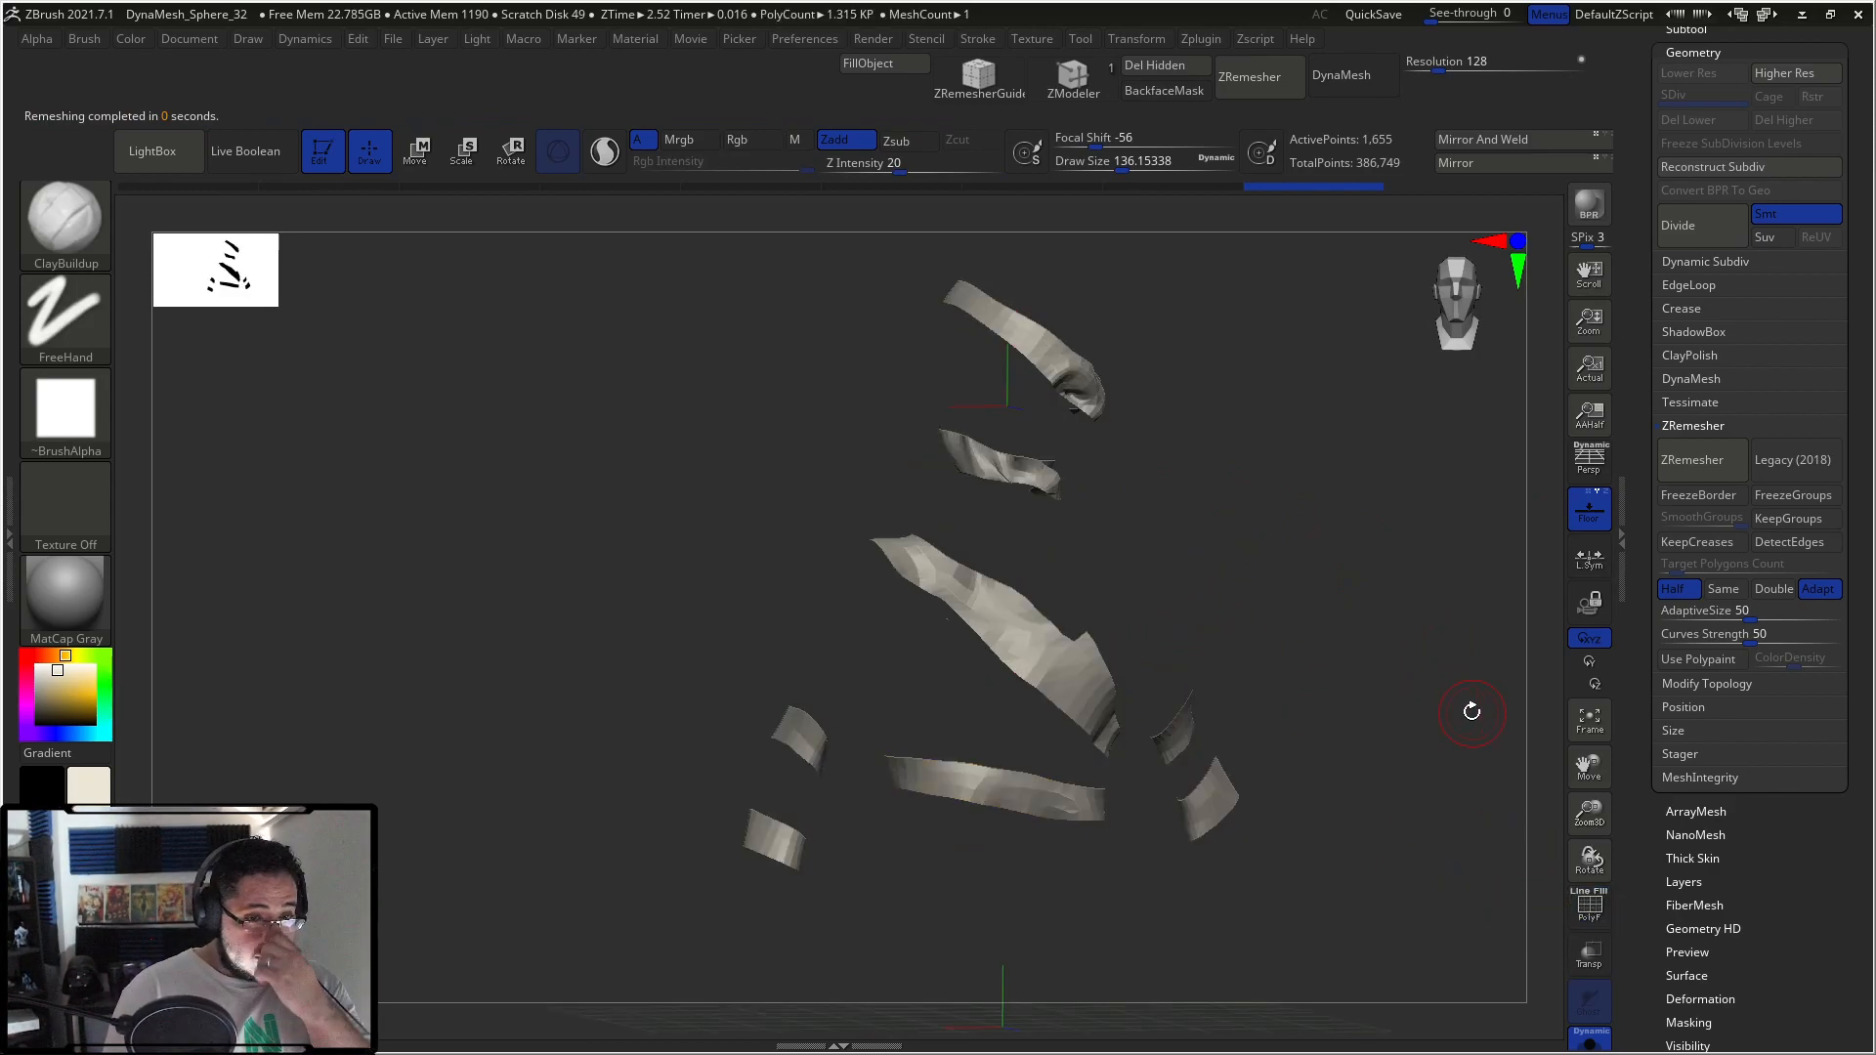
{"action": "left_click_drag", "start_coordinate": [1474, 712], "coordinate": [1539, 728]}
{"action": "scroll", "coordinate": [1701, 746], "scroll_direction": "down", "scroll_amount": 5}
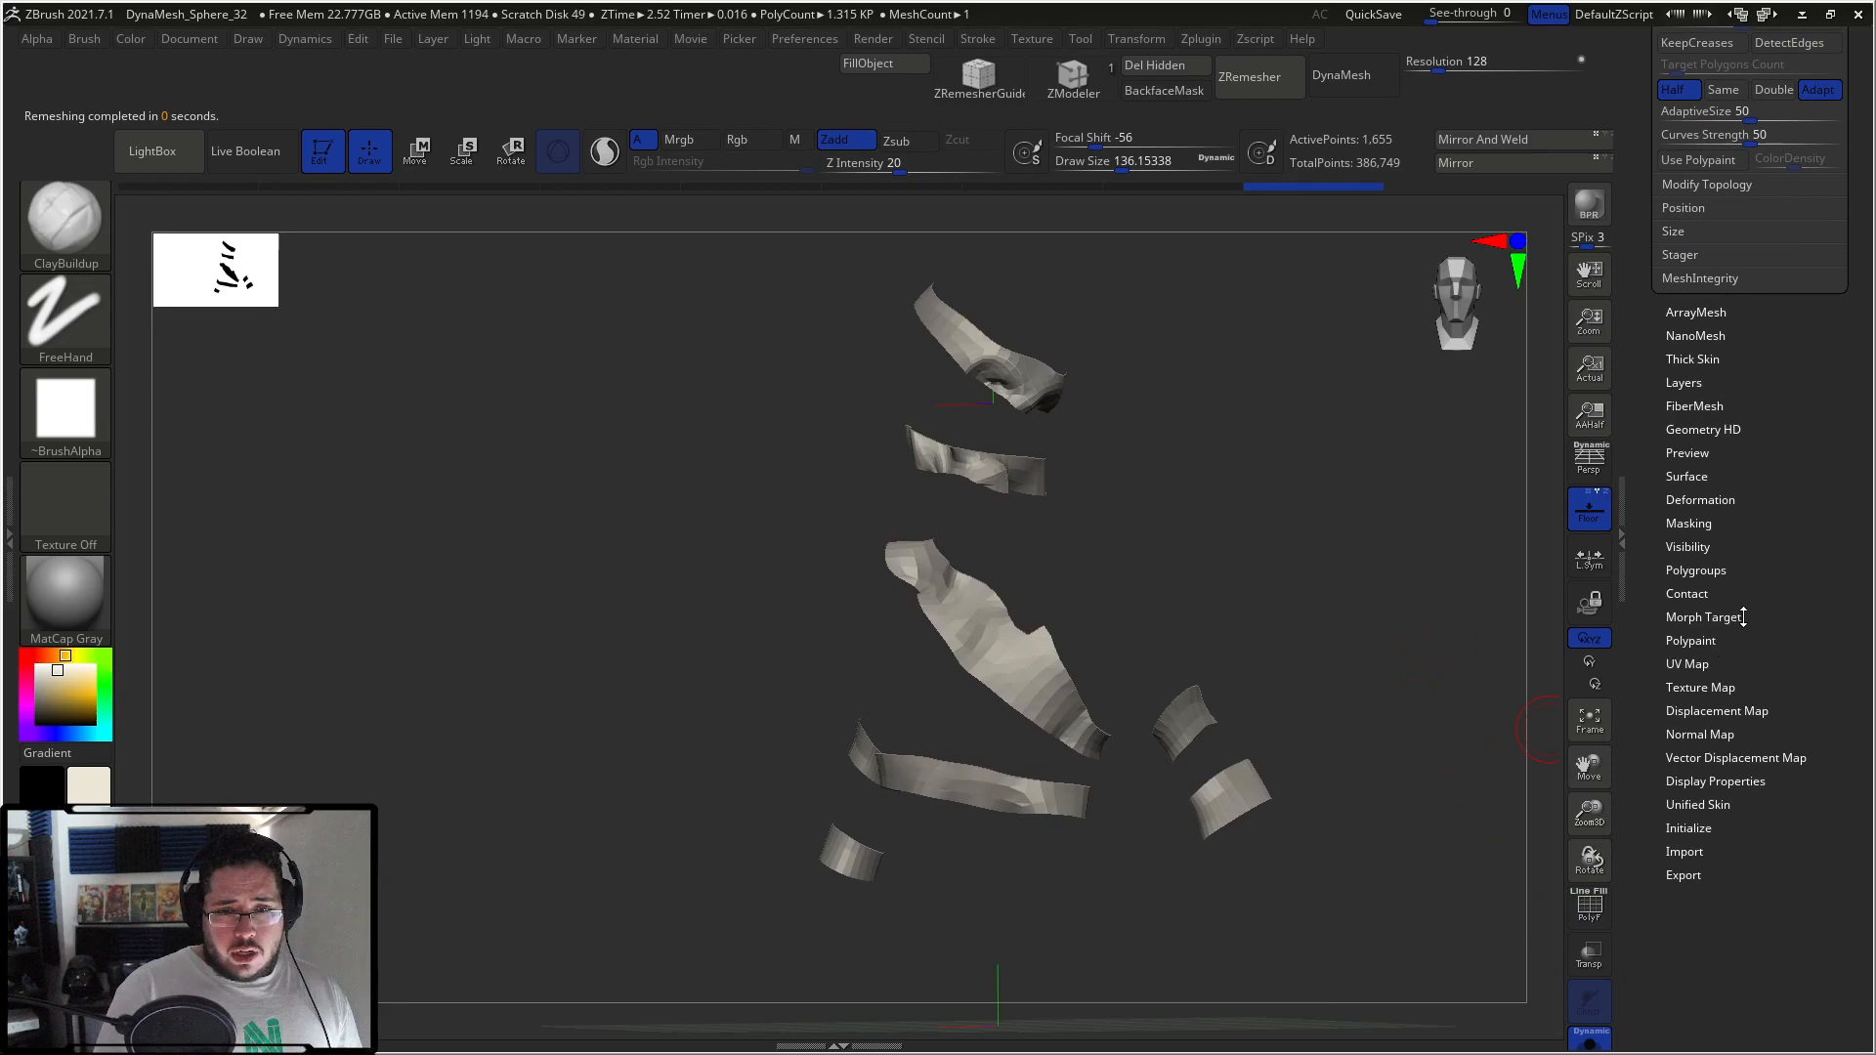
{"action": "left_click", "coordinate": [1701, 571]}
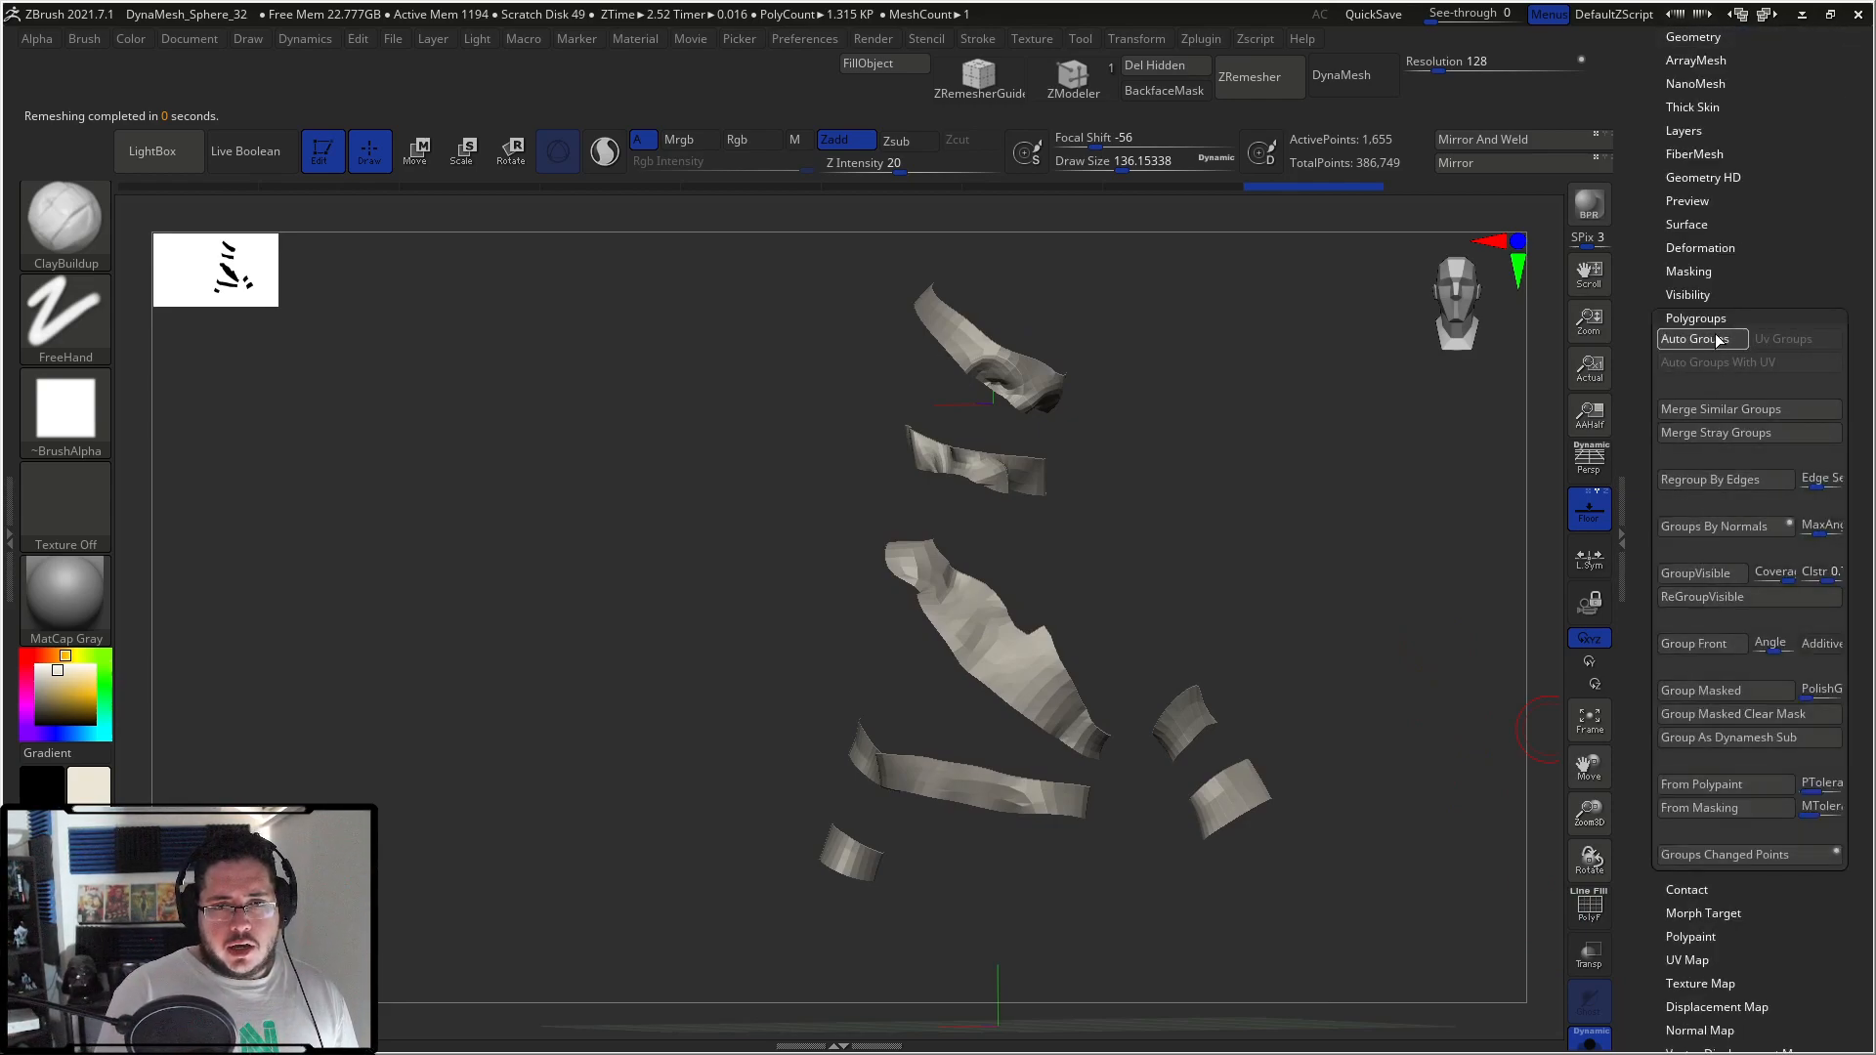
{"action": "scroll", "coordinate": [1749, 322], "scroll_direction": "up", "scroll_amount": 3}
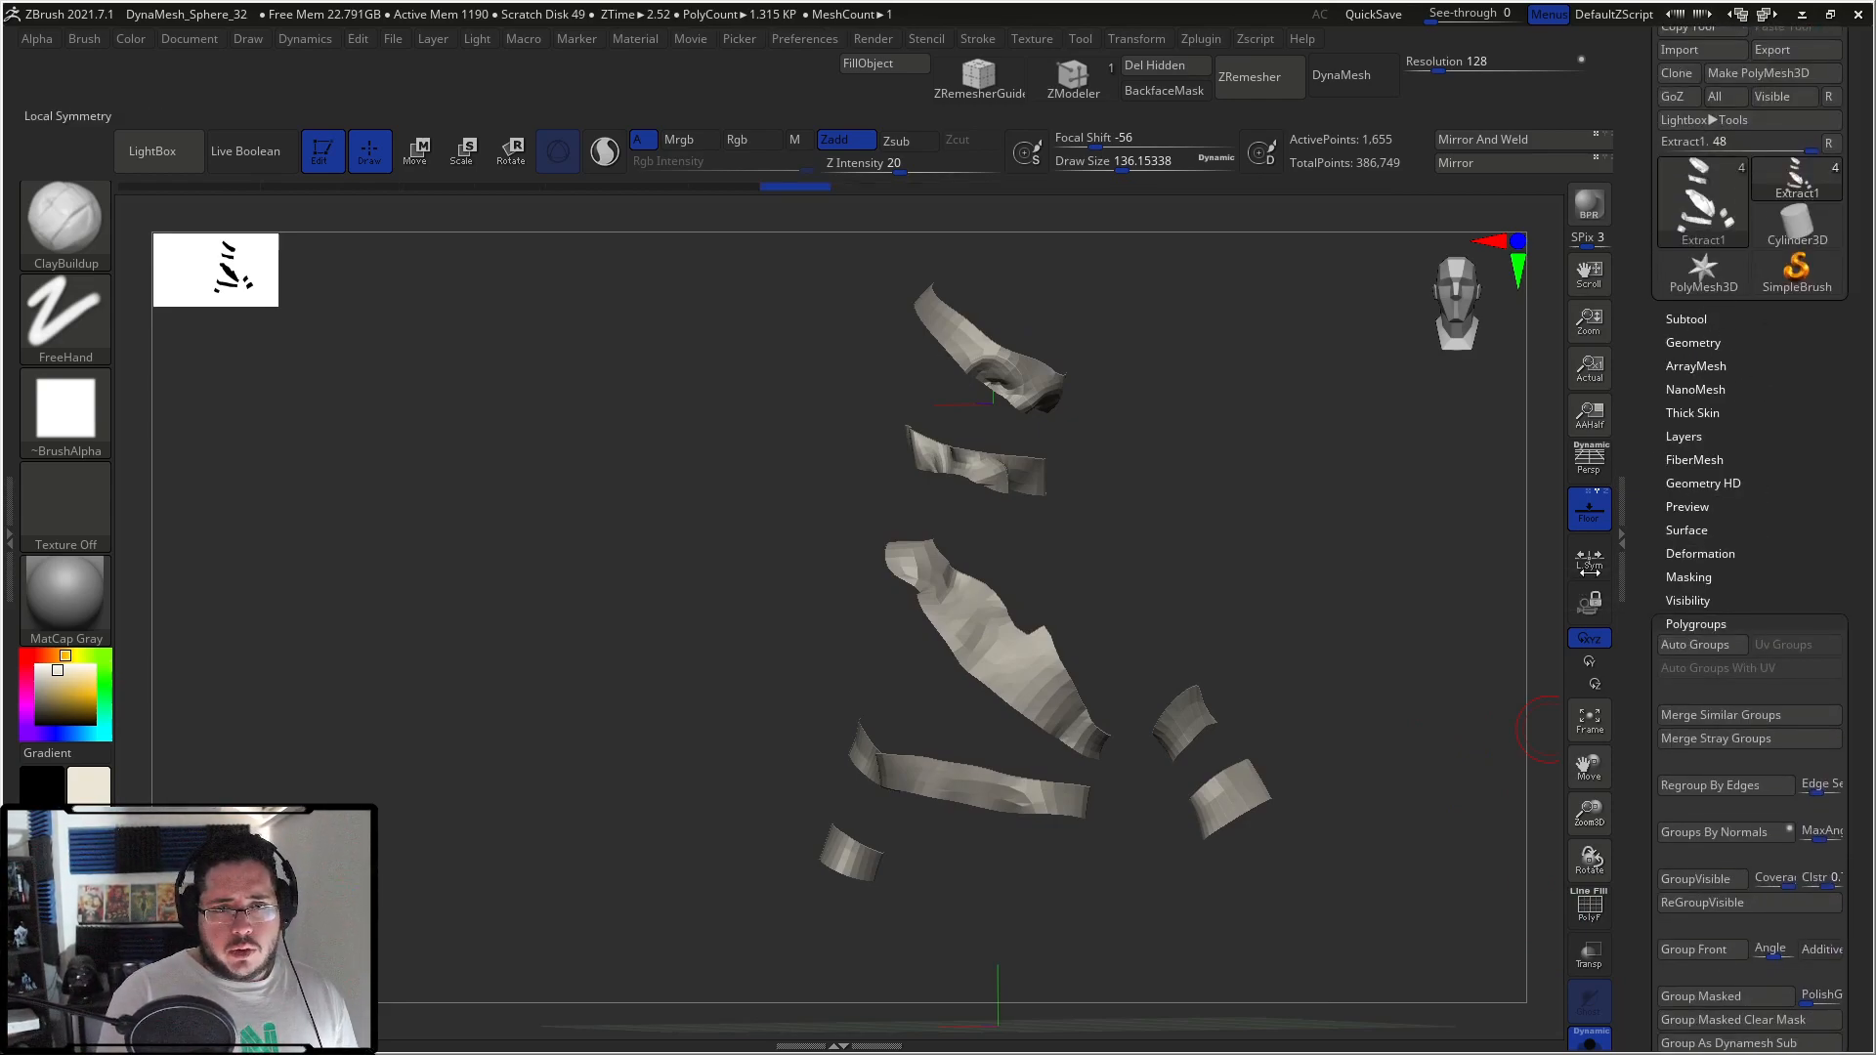
Step: Show the whole bust again, activate the dynamics collision volume, and keep the Dynamics palette docked beside the canvas
{"action": "left_click", "coordinate": [1585, 1041]}
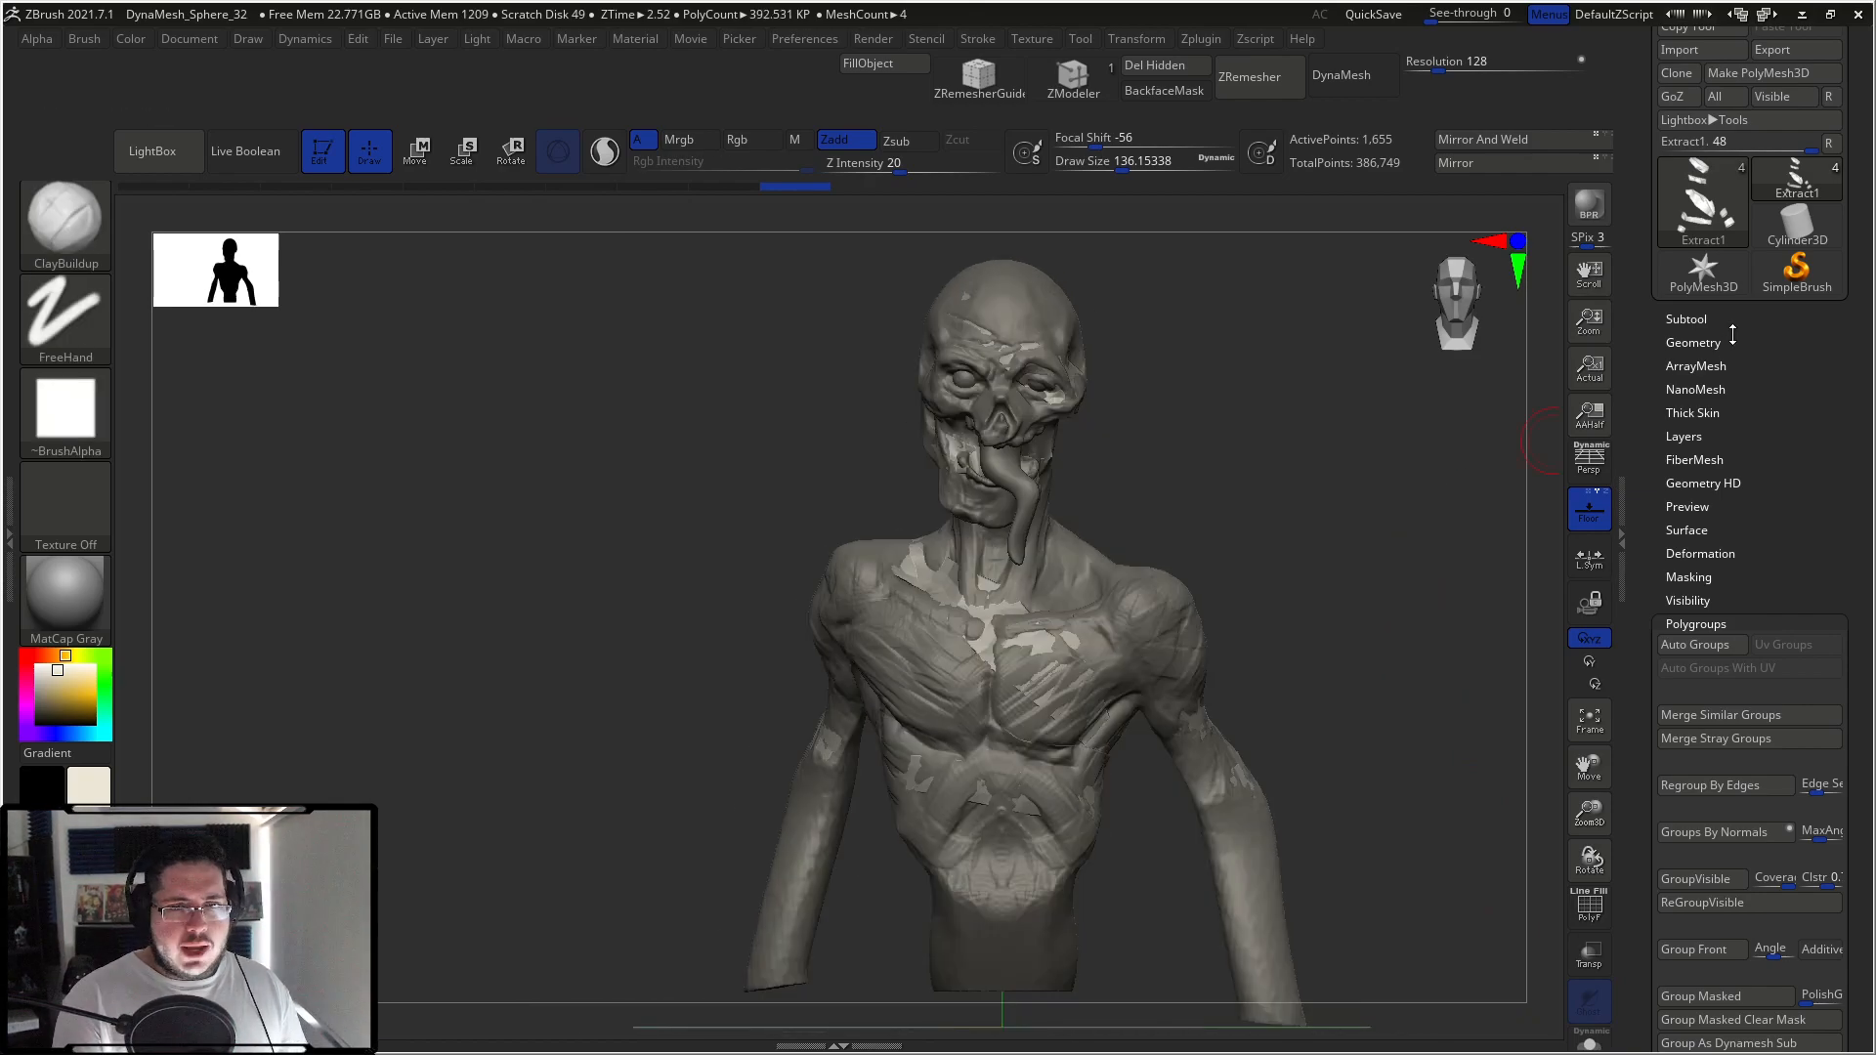
{"action": "left_click", "coordinate": [1698, 317]}
{"action": "left_click", "coordinate": [308, 39]}
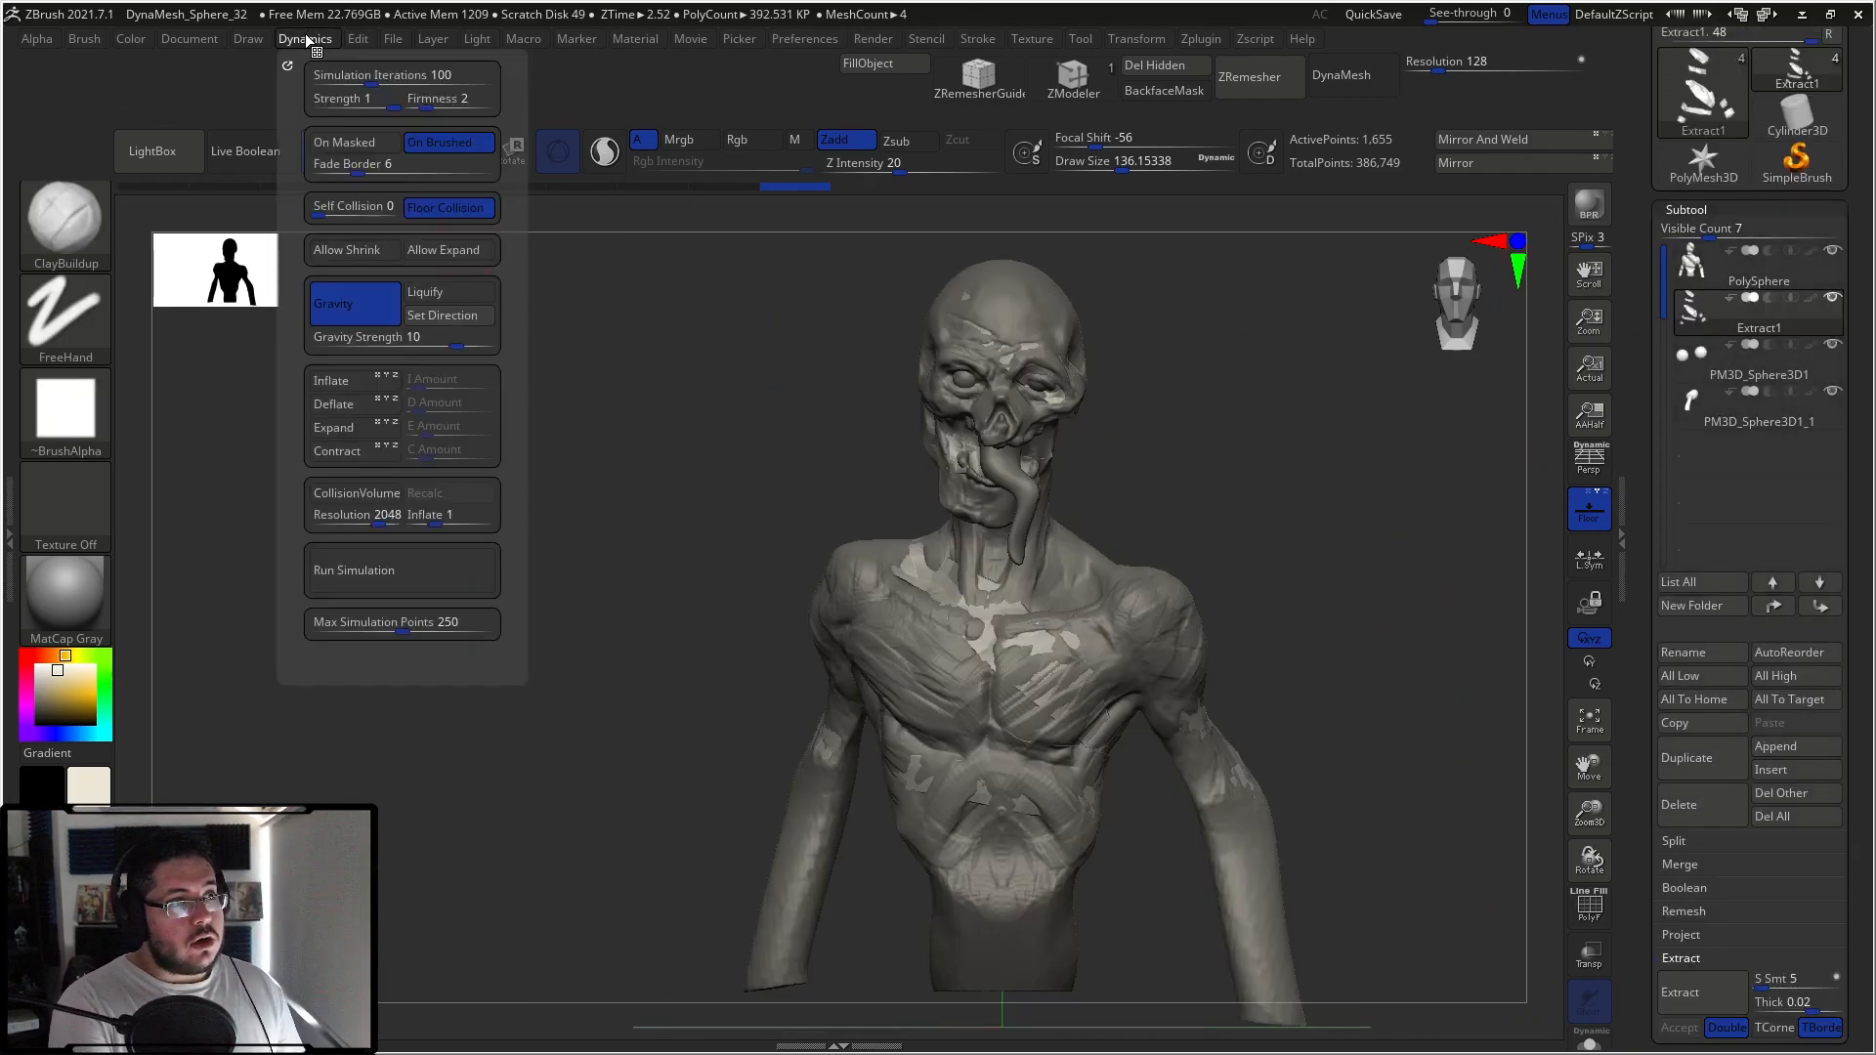
{"action": "left_click", "coordinate": [445, 524]}
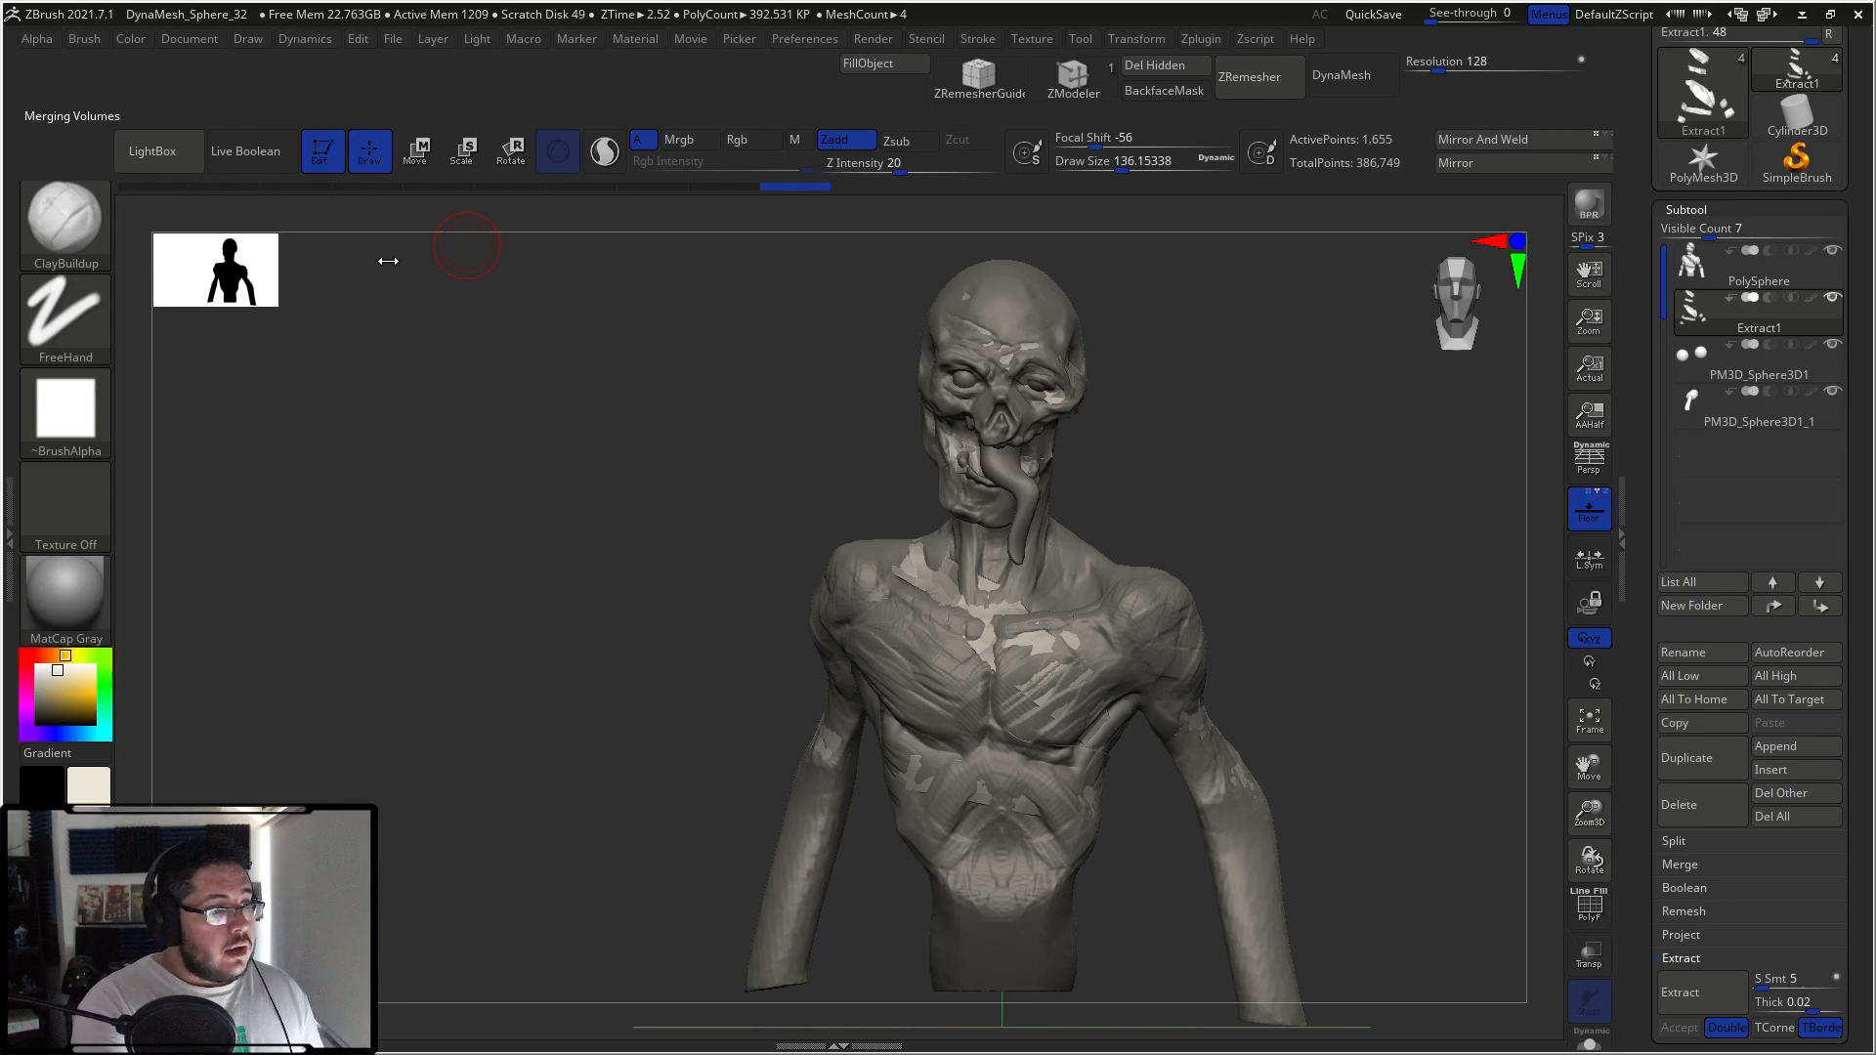
{"action": "left_click", "coordinate": [305, 39]}
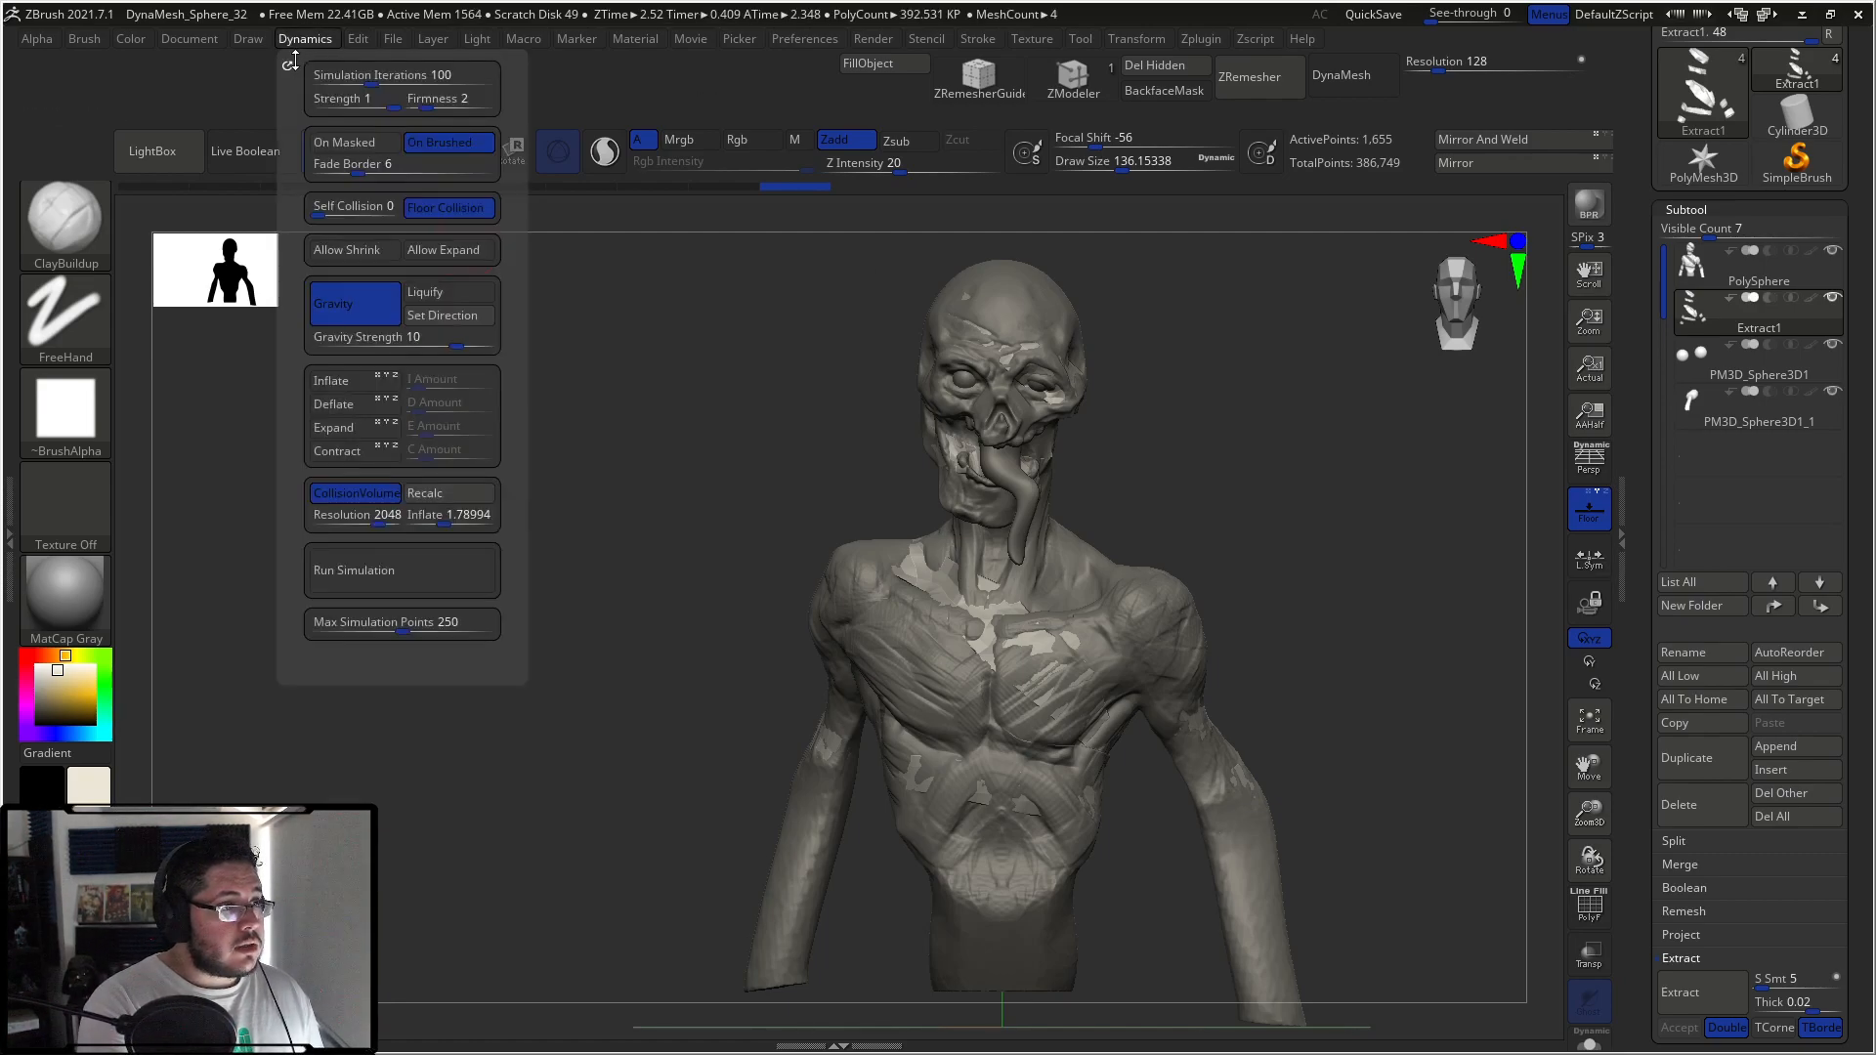
{"action": "left_click", "coordinate": [290, 61]}
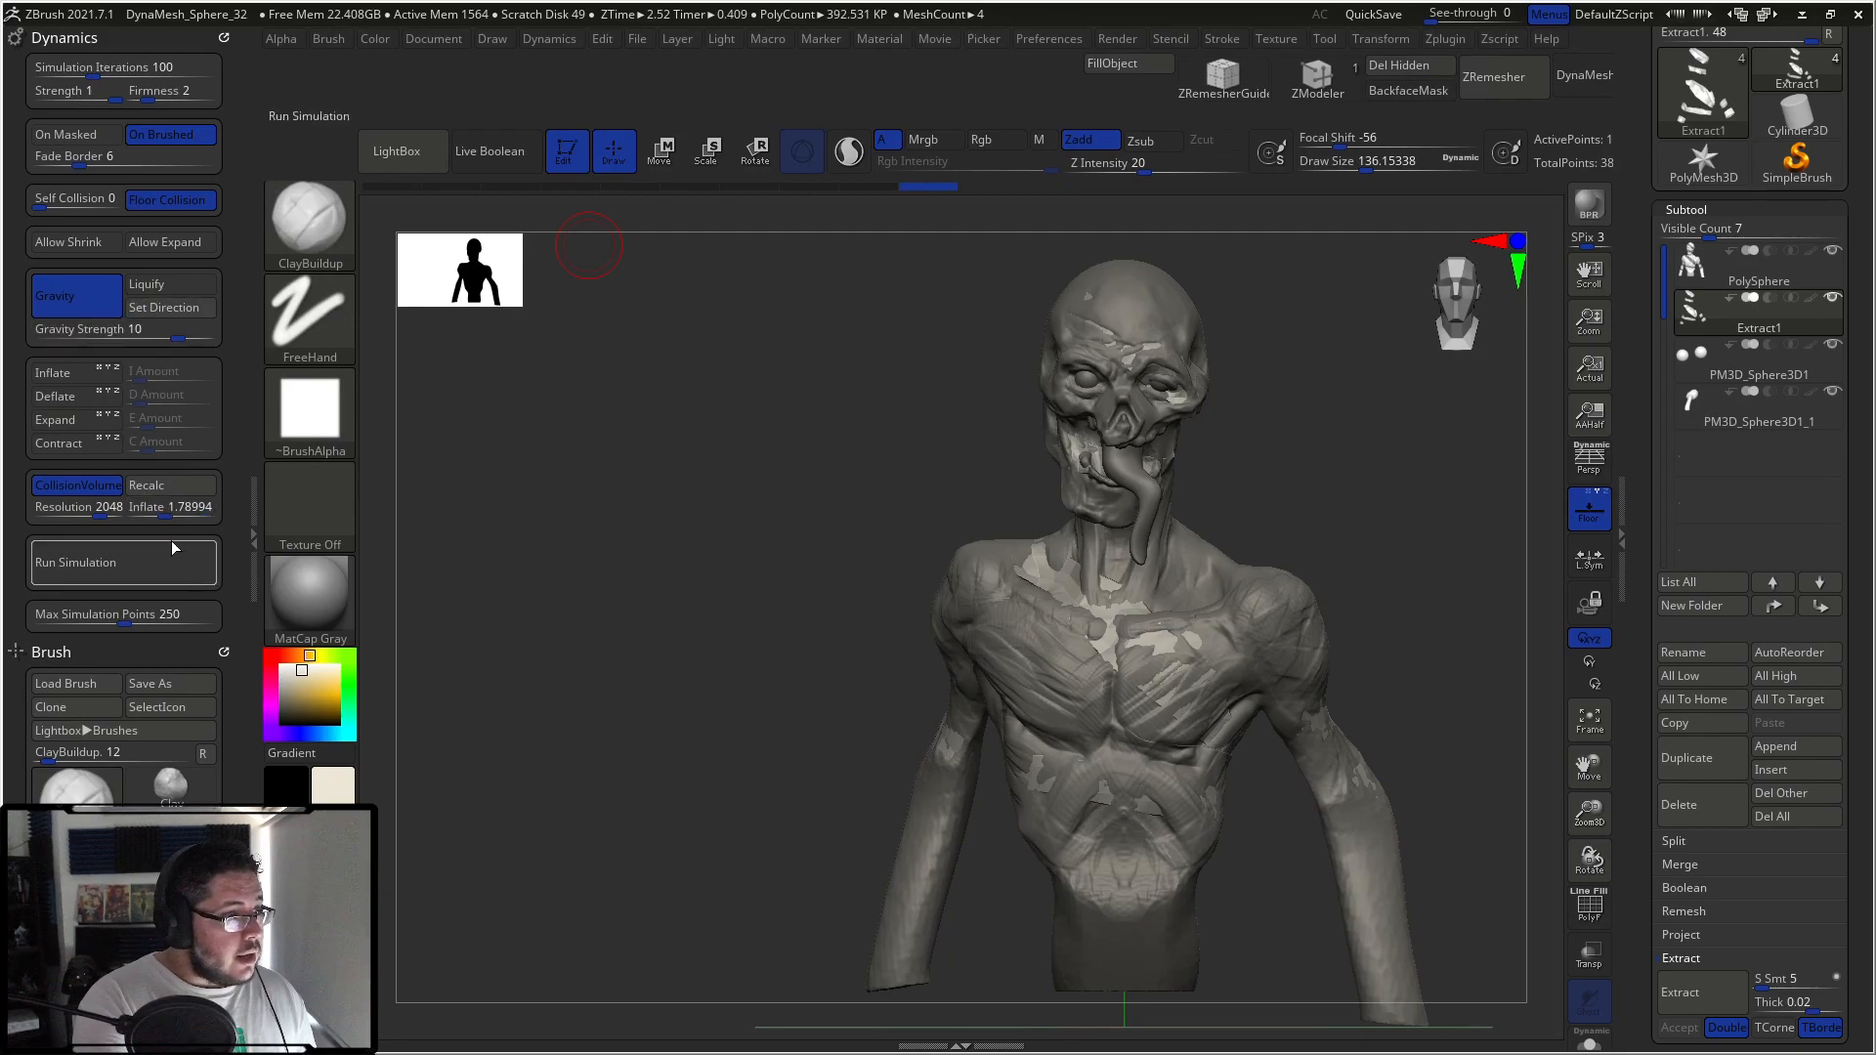
Step: Set the collision volume's Inflate to 0 and recalculate the volume
{"action": "left_click_drag", "start_coordinate": [186, 507], "coordinate": [172, 512]}
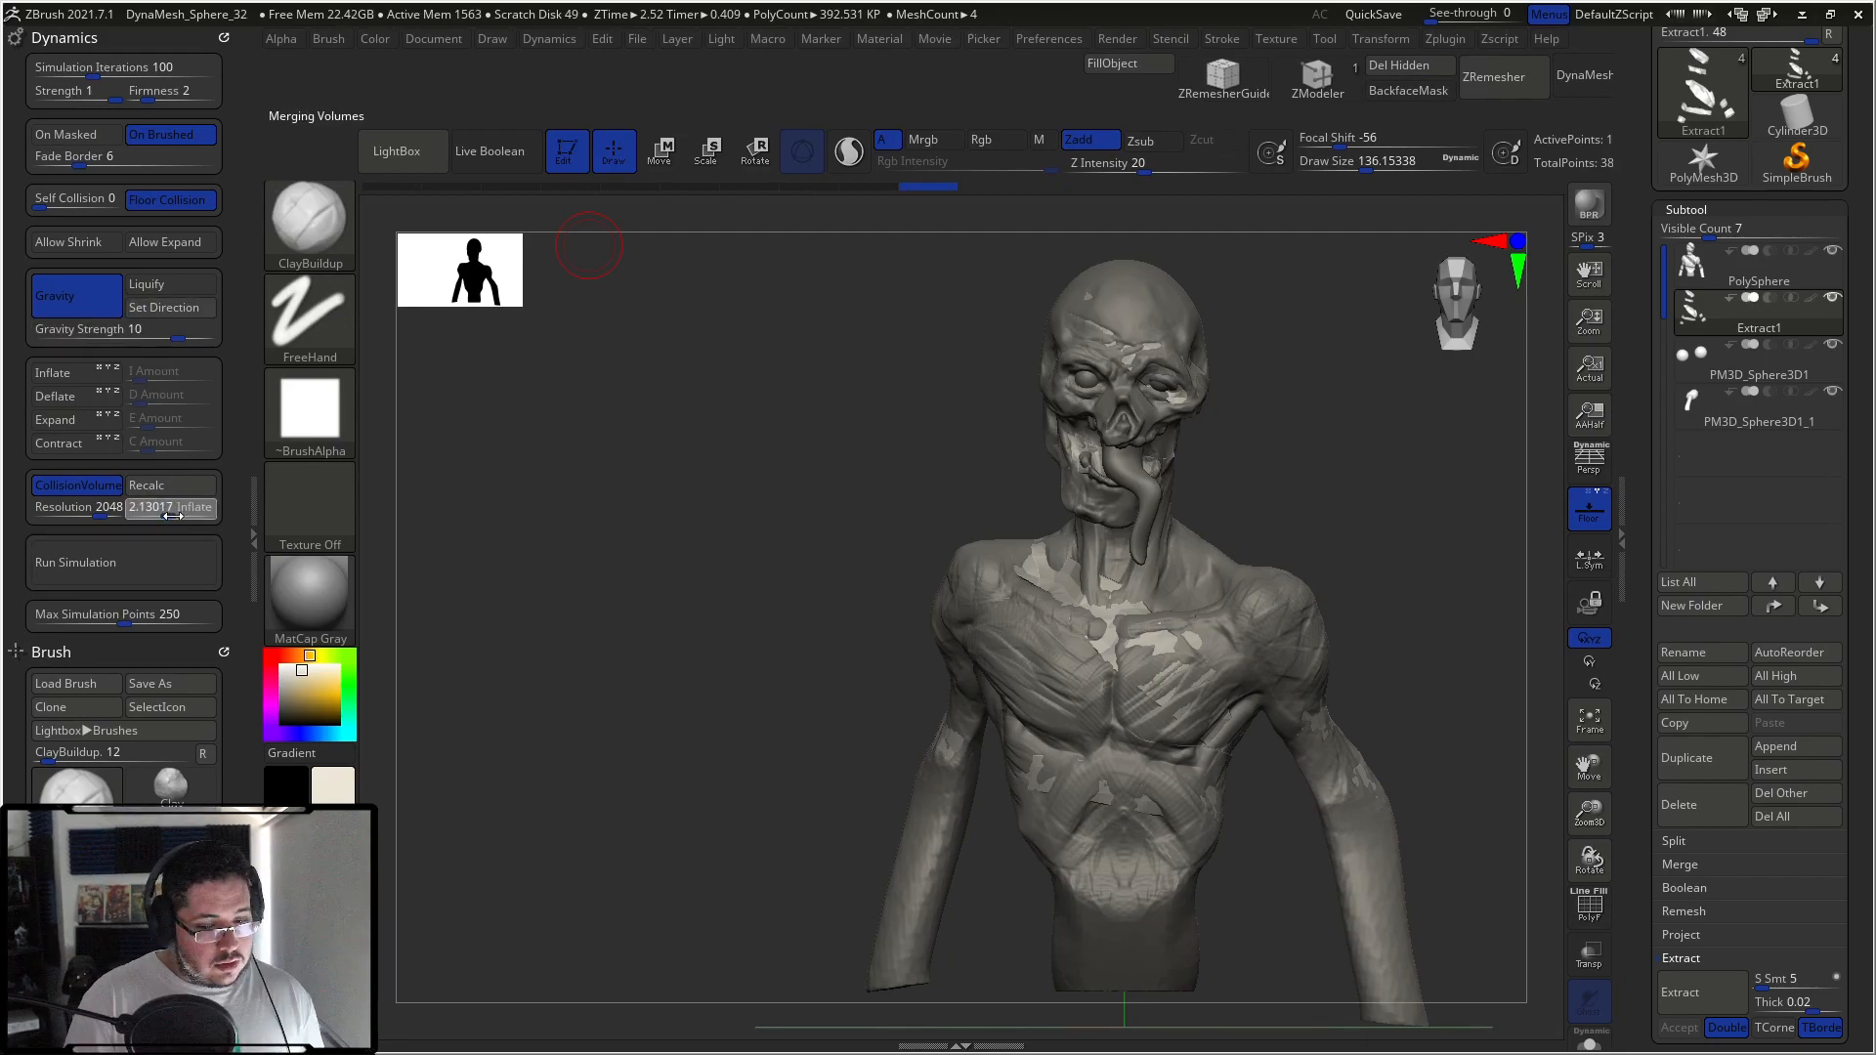
{"action": "left_click", "coordinate": [161, 505]}
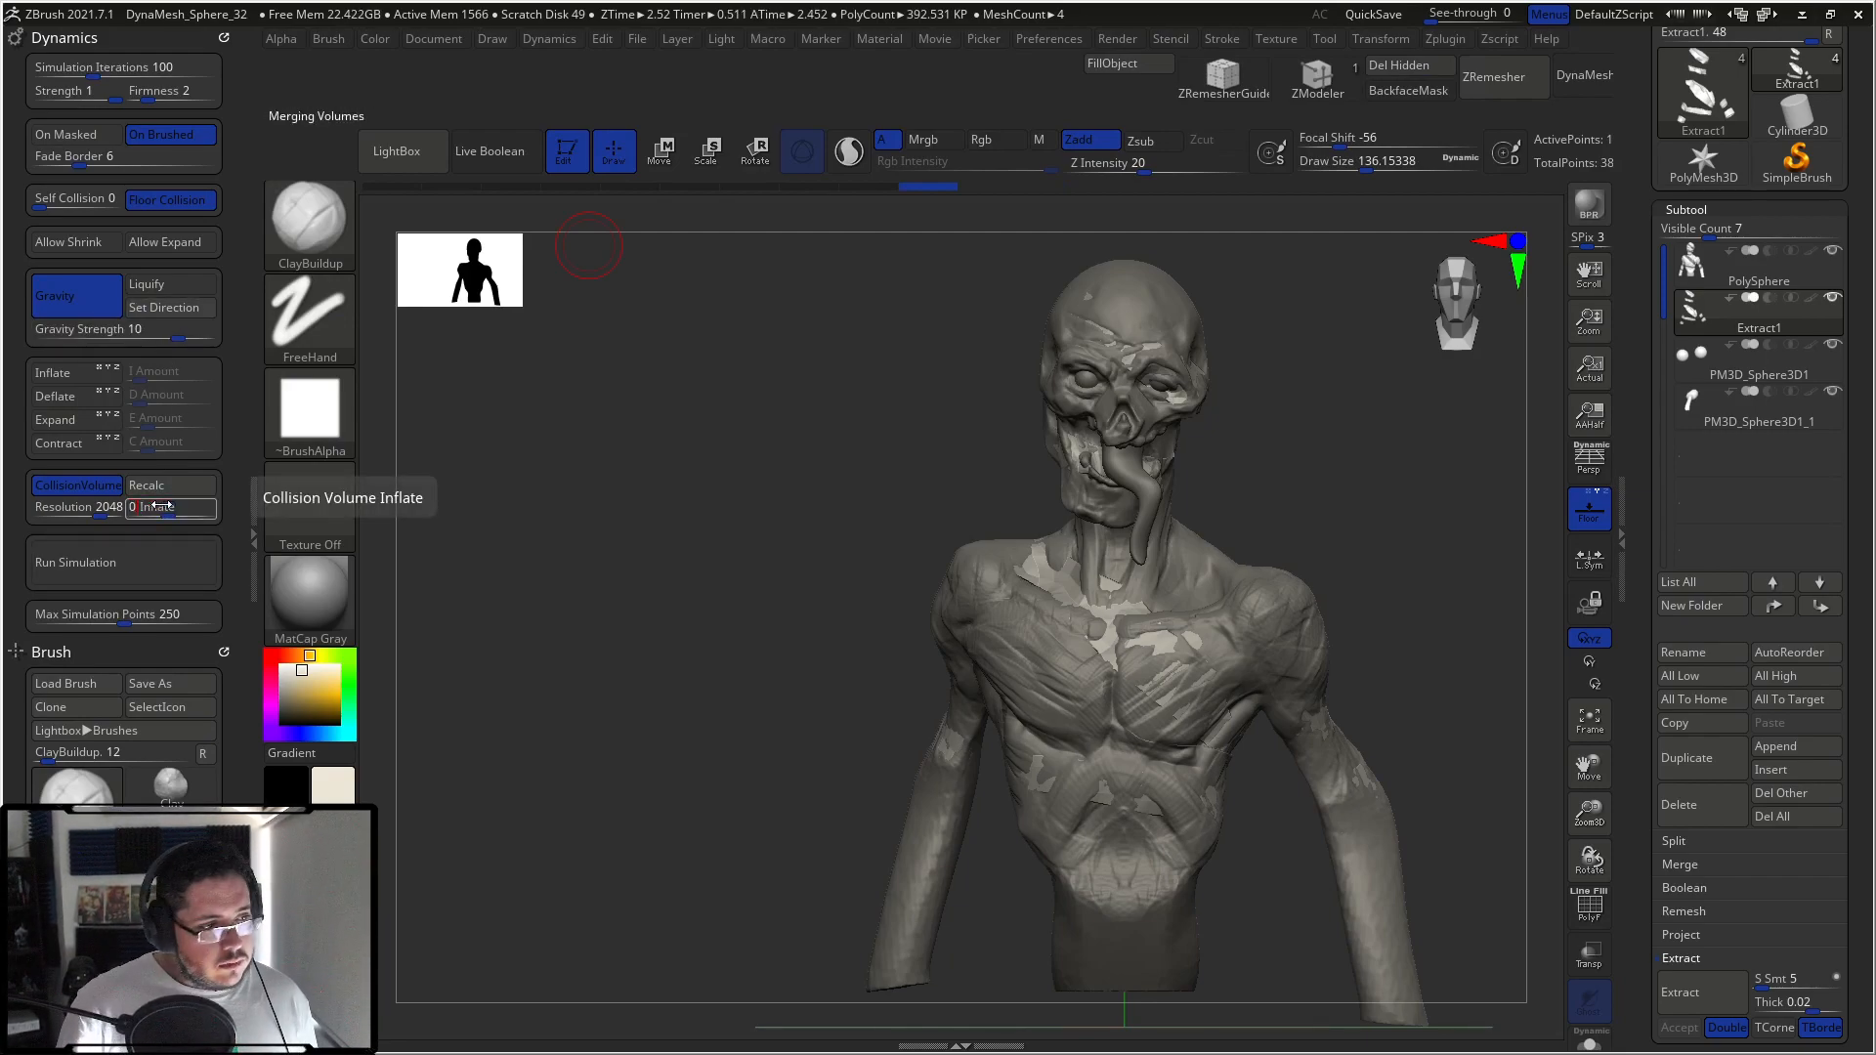
{"action": "key", "text": "Return"}
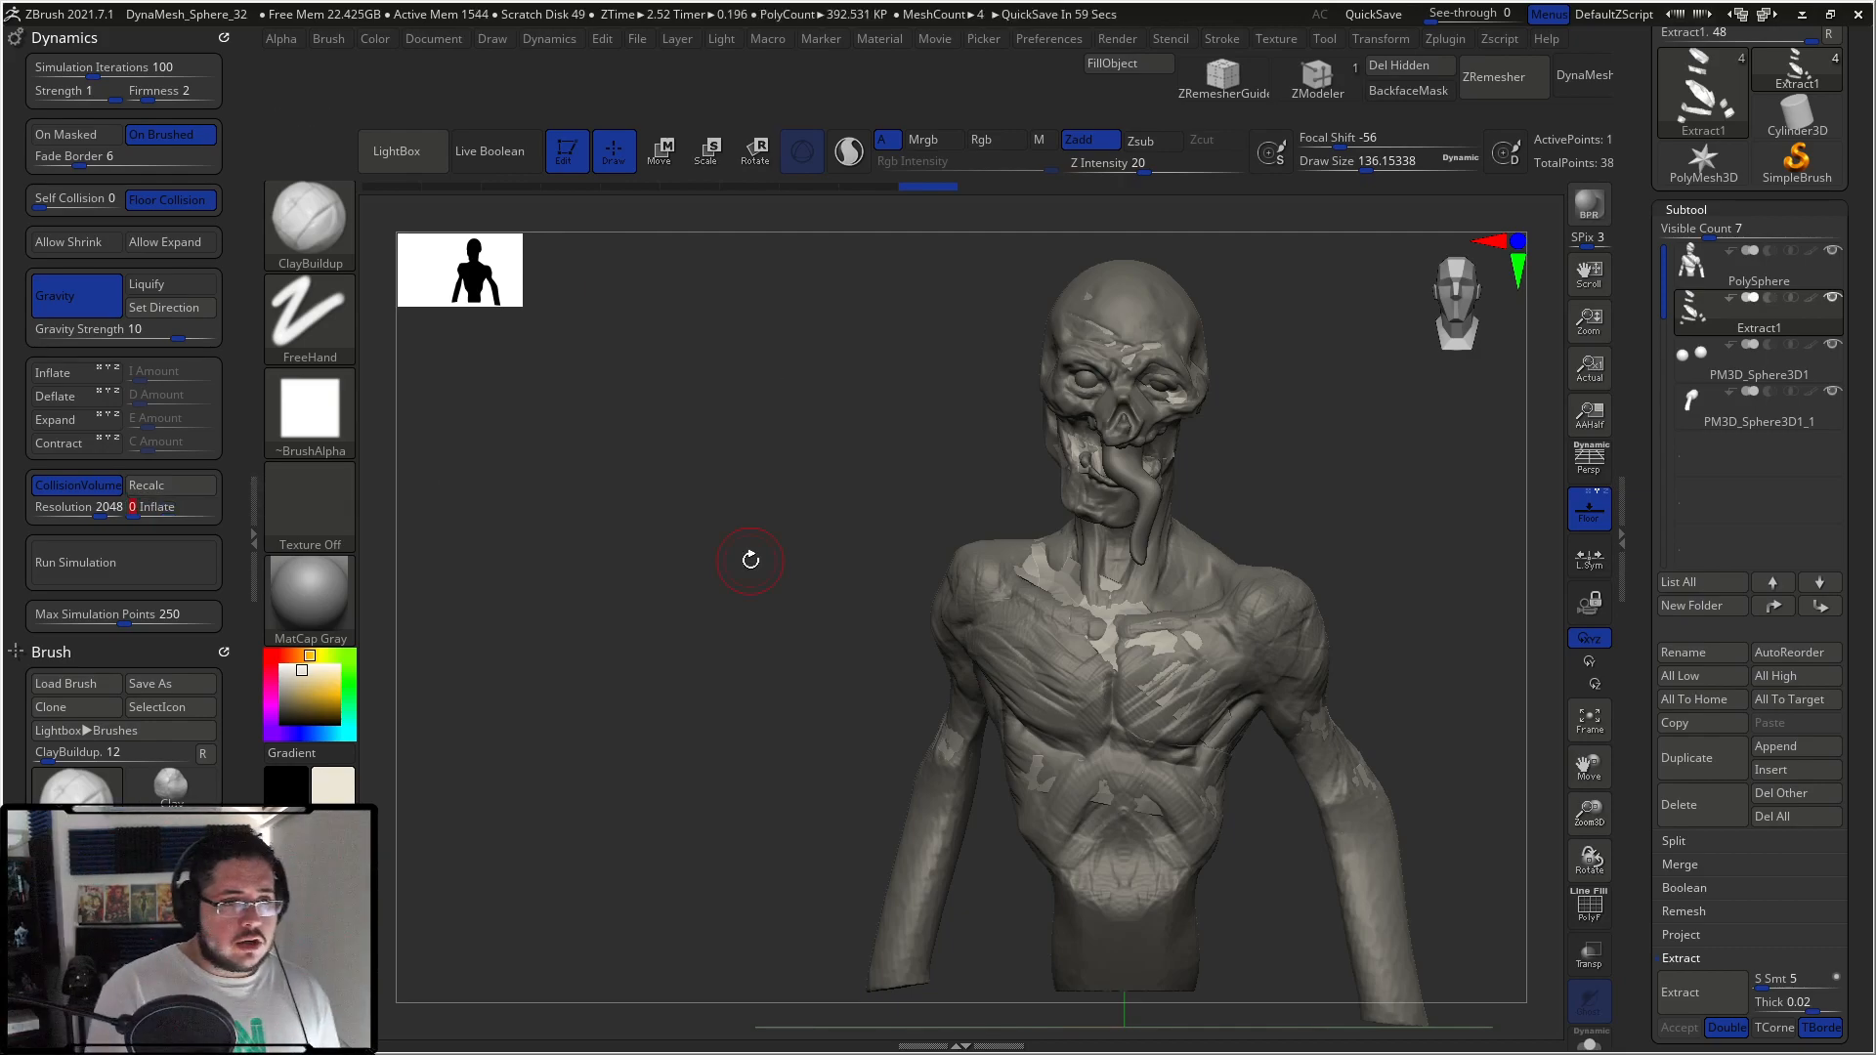
{"action": "mouse_move", "coordinate": [720, 581]}
{"action": "left_mouse_down"}
{"action": "mouse_move", "coordinate": [684, 562]}
{"action": "mouse_move", "coordinate": [657, 506]}
{"action": "mouse_move", "coordinate": [691, 568]}
{"action": "left_mouse_up"}
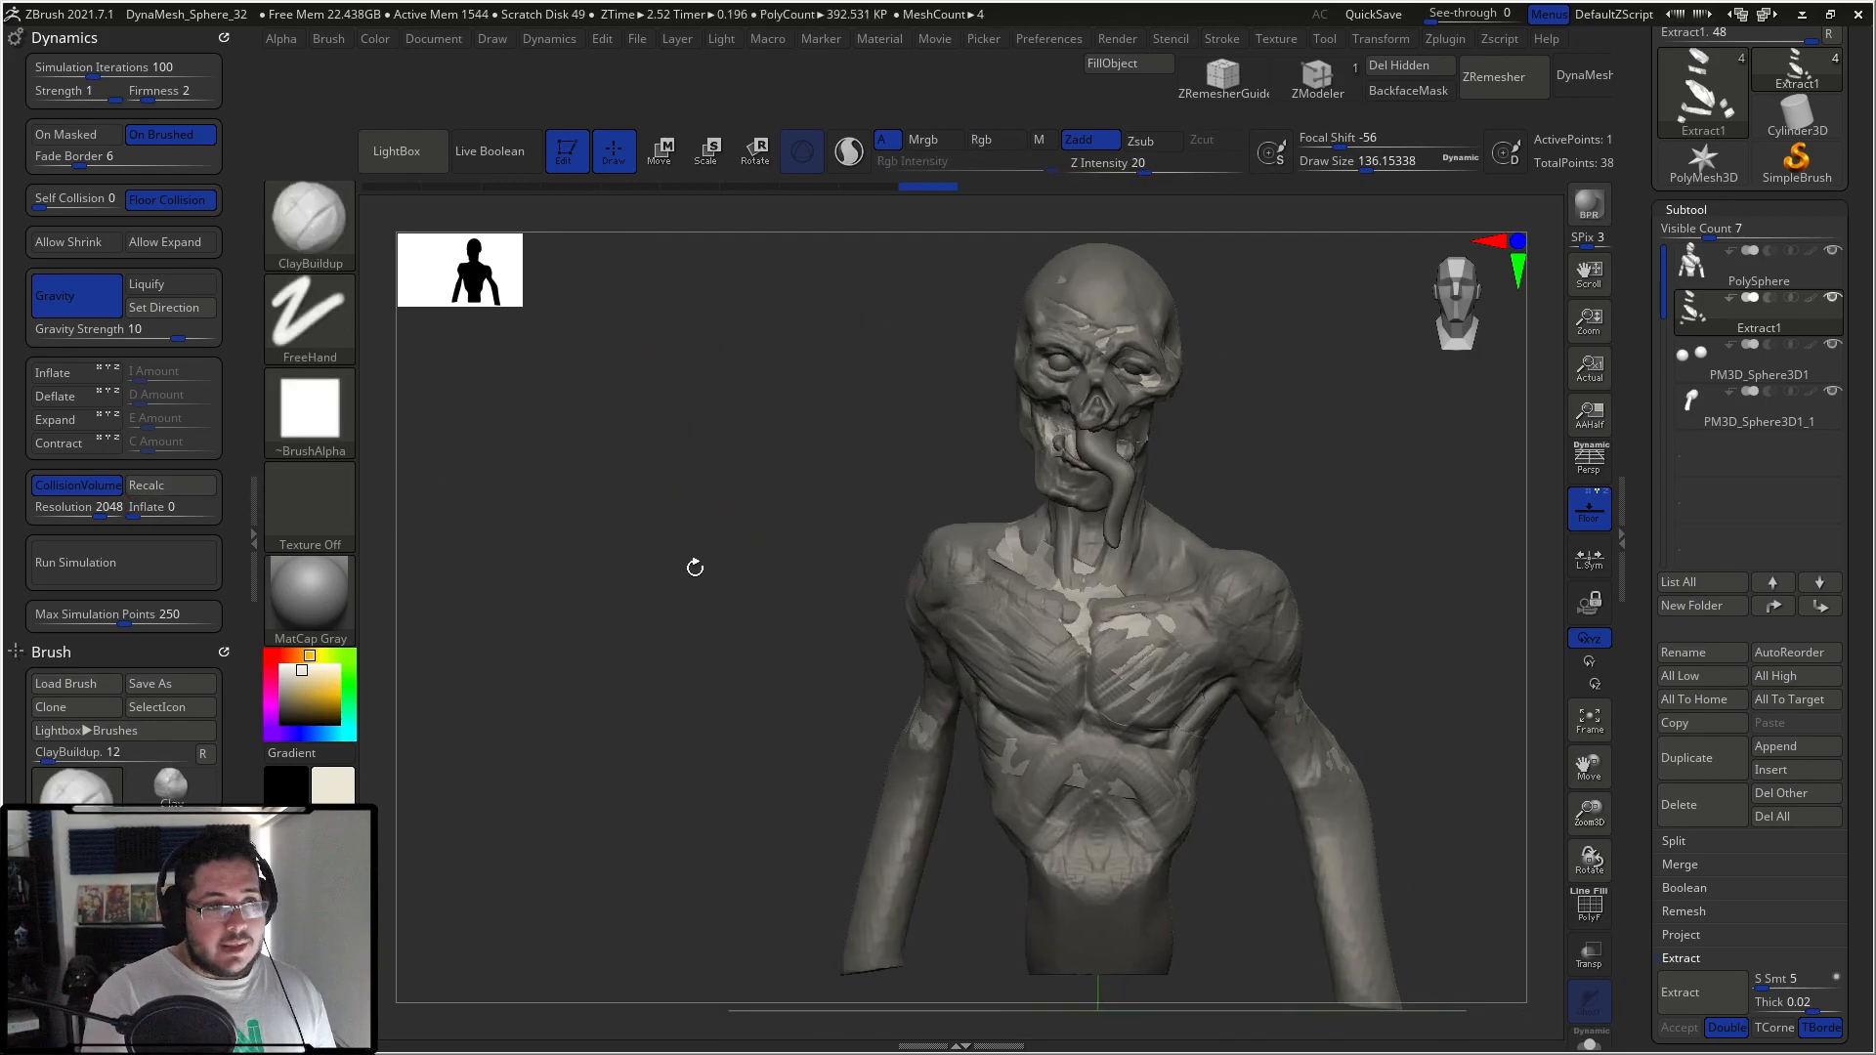
{"action": "left_click", "coordinate": [195, 486]}
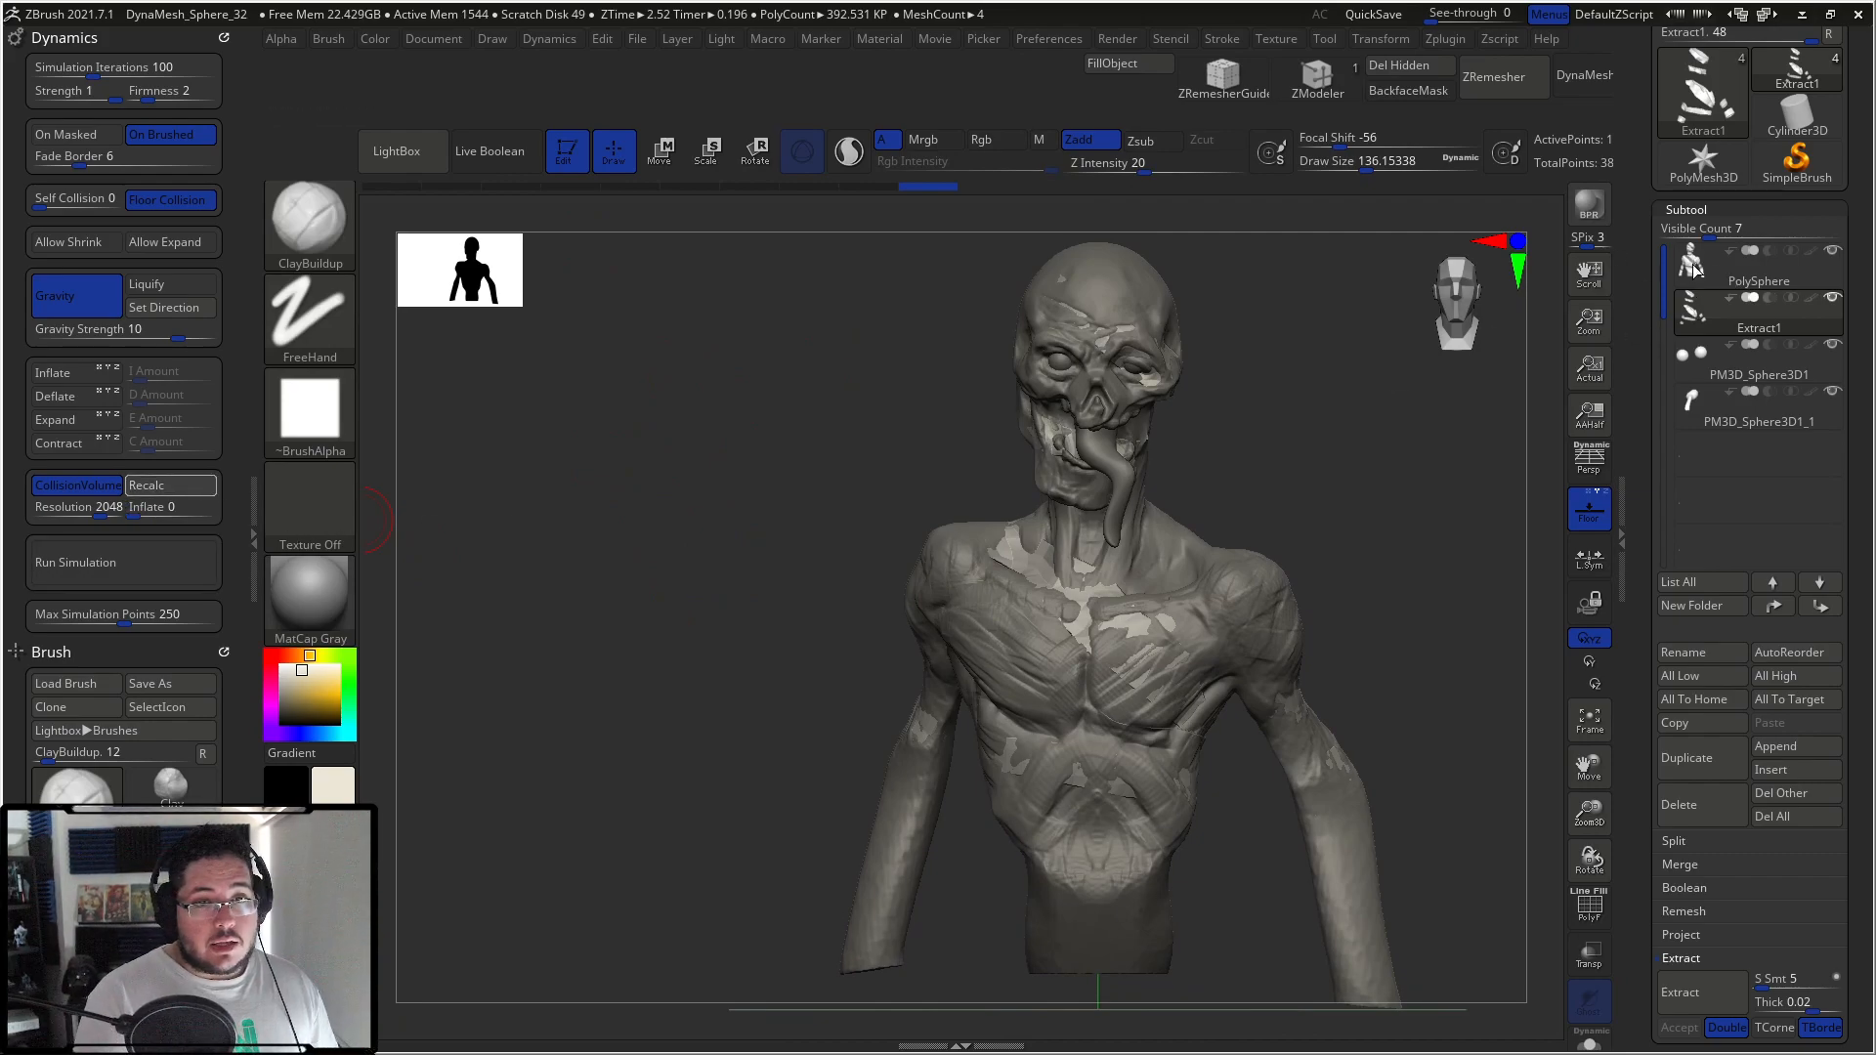
Step: Try a cloth simulation on the strips with a gravity strength of 10, and undo it
{"action": "left_click", "coordinate": [200, 565]}
{"action": "left_click_drag", "start_coordinate": [636, 534], "coordinate": [684, 598]}
{"action": "left_click", "coordinate": [125, 563]}
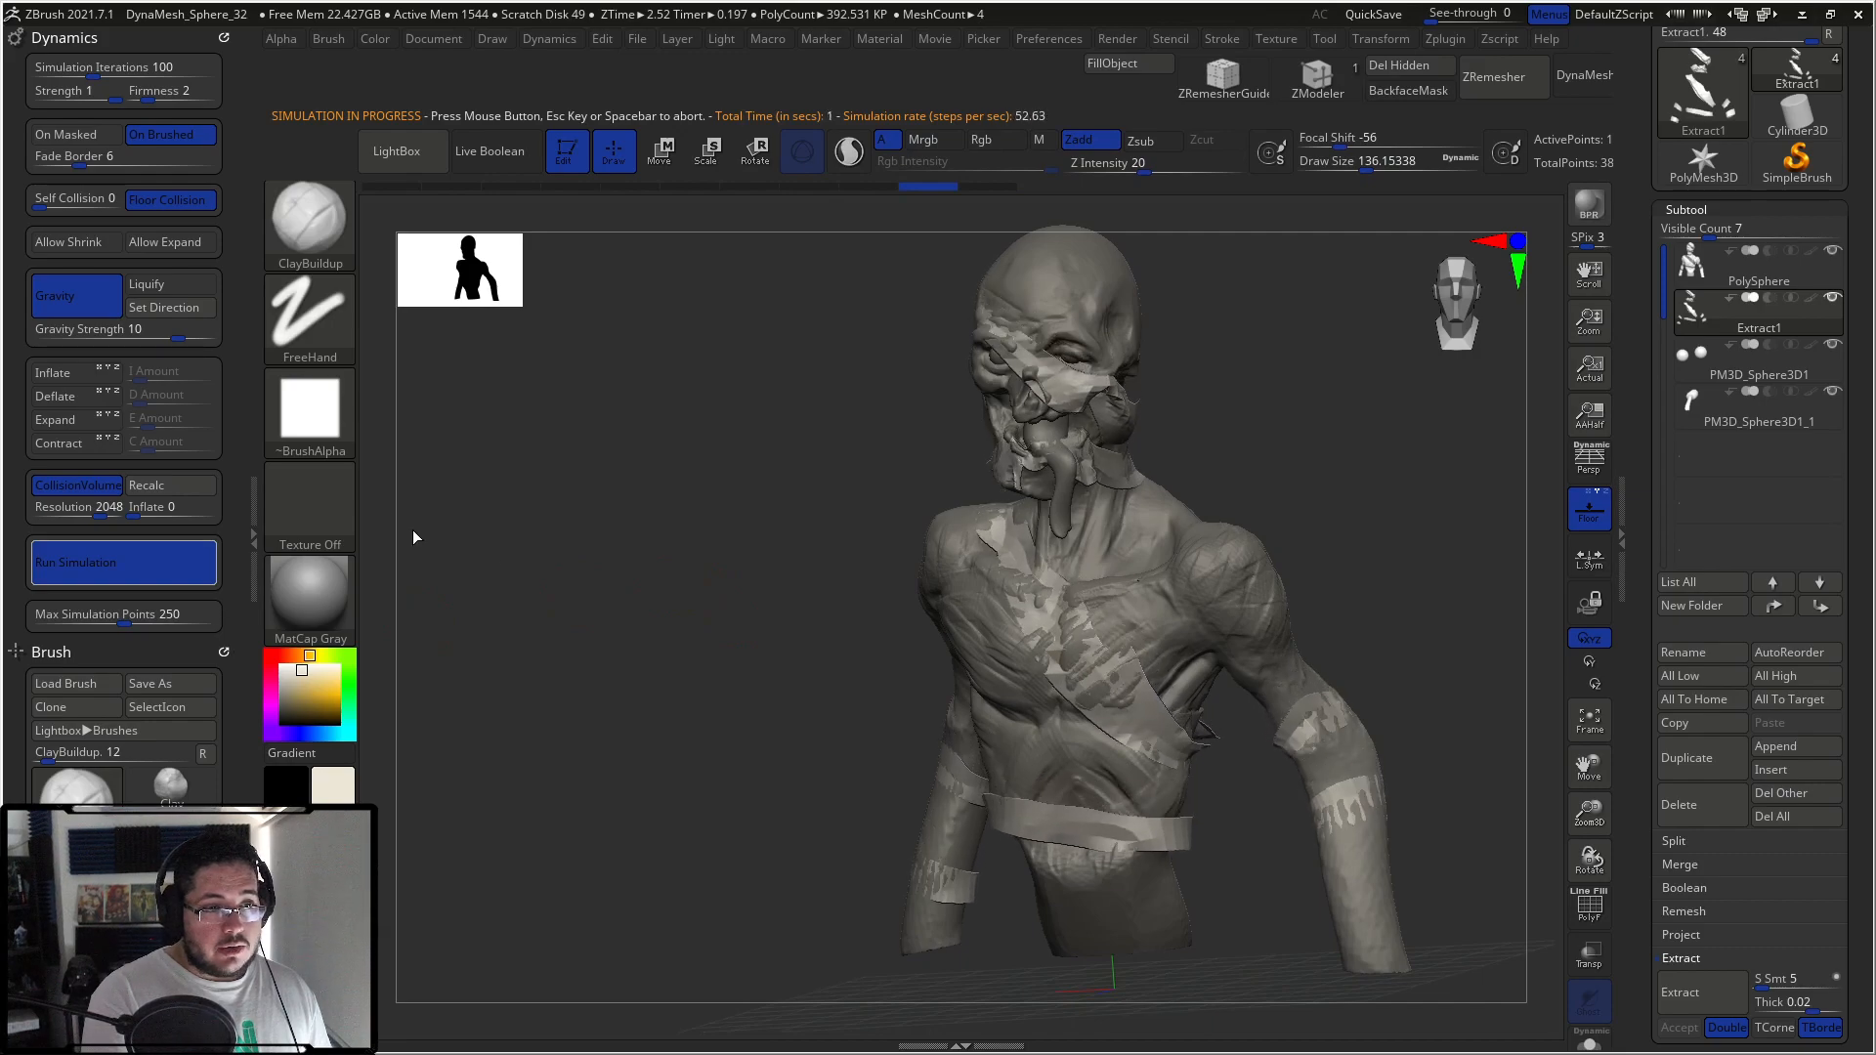
{"action": "key", "text": "ctrl+z"}
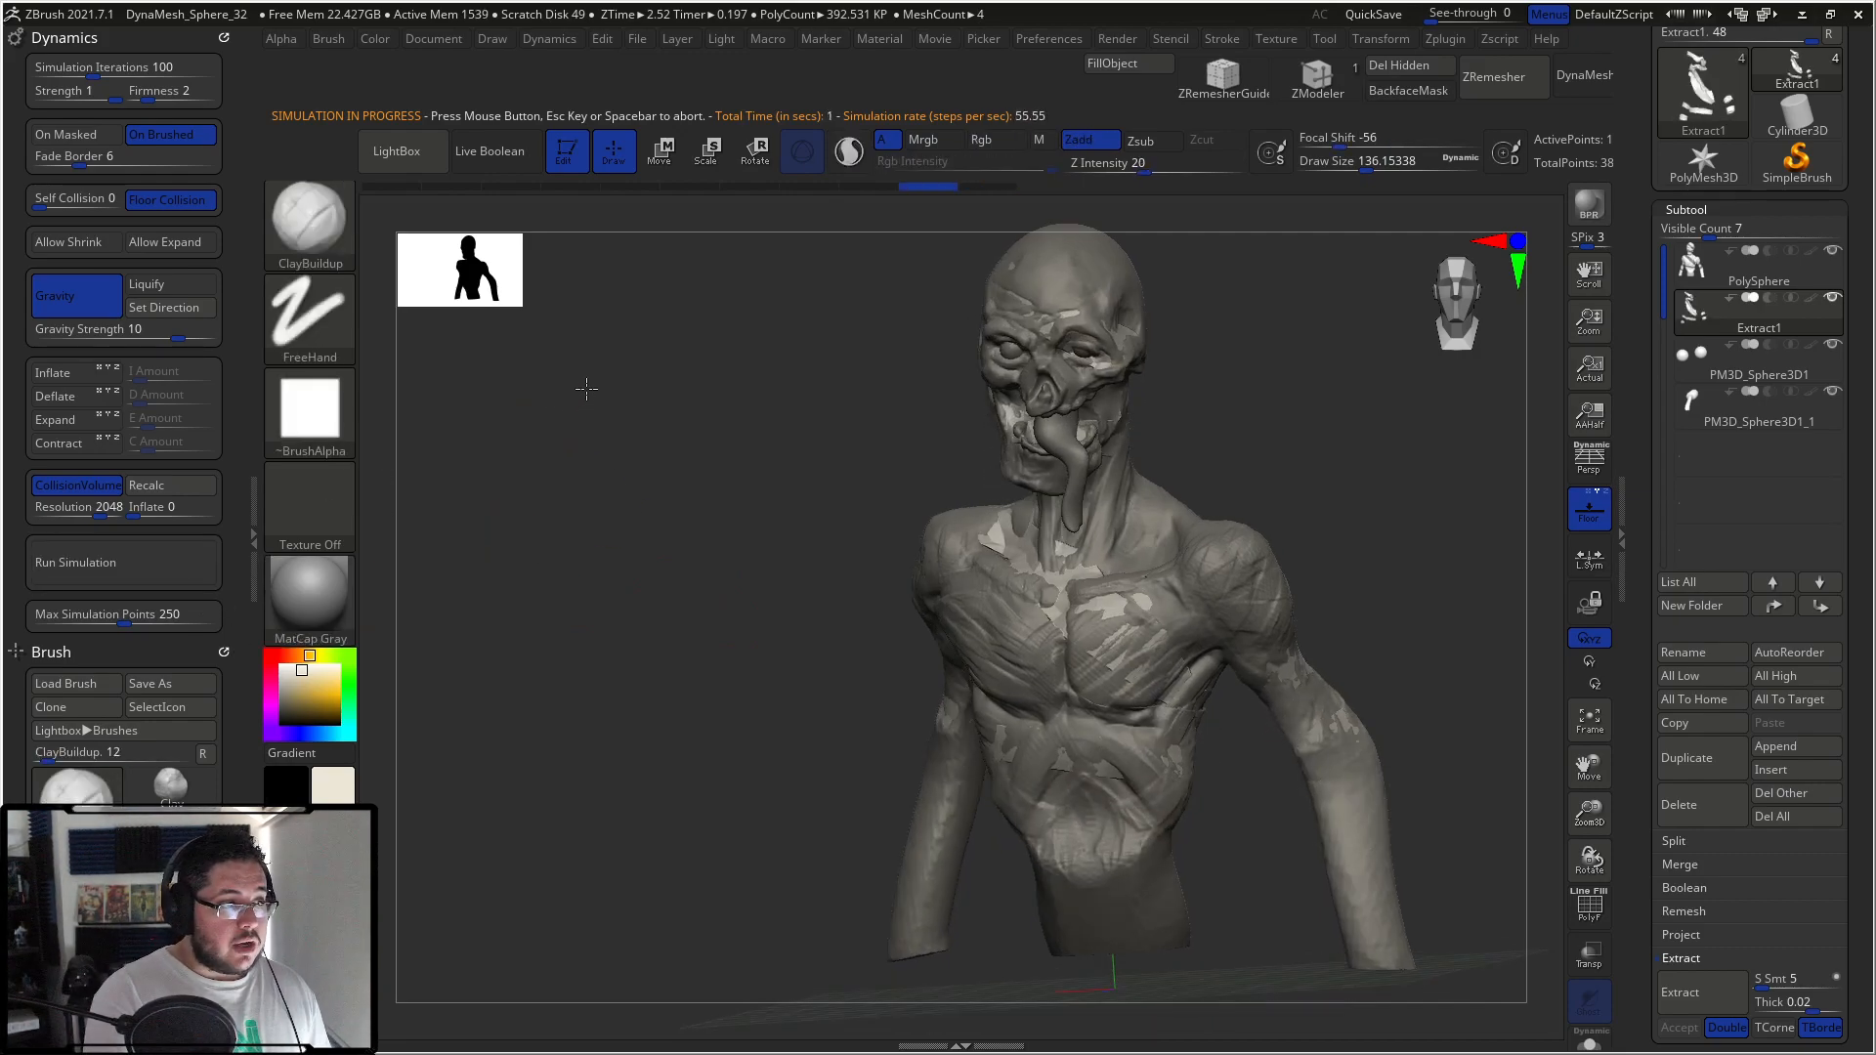
Step: Set Gravity Strength to 1, enable Contract with an amount of 1, and run the simulation on the strips
{"action": "left_click_drag", "start_coordinate": [174, 330], "coordinate": [149, 326]}
{"action": "type", "text": "1"}
{"action": "left_click", "coordinate": [108, 444]}
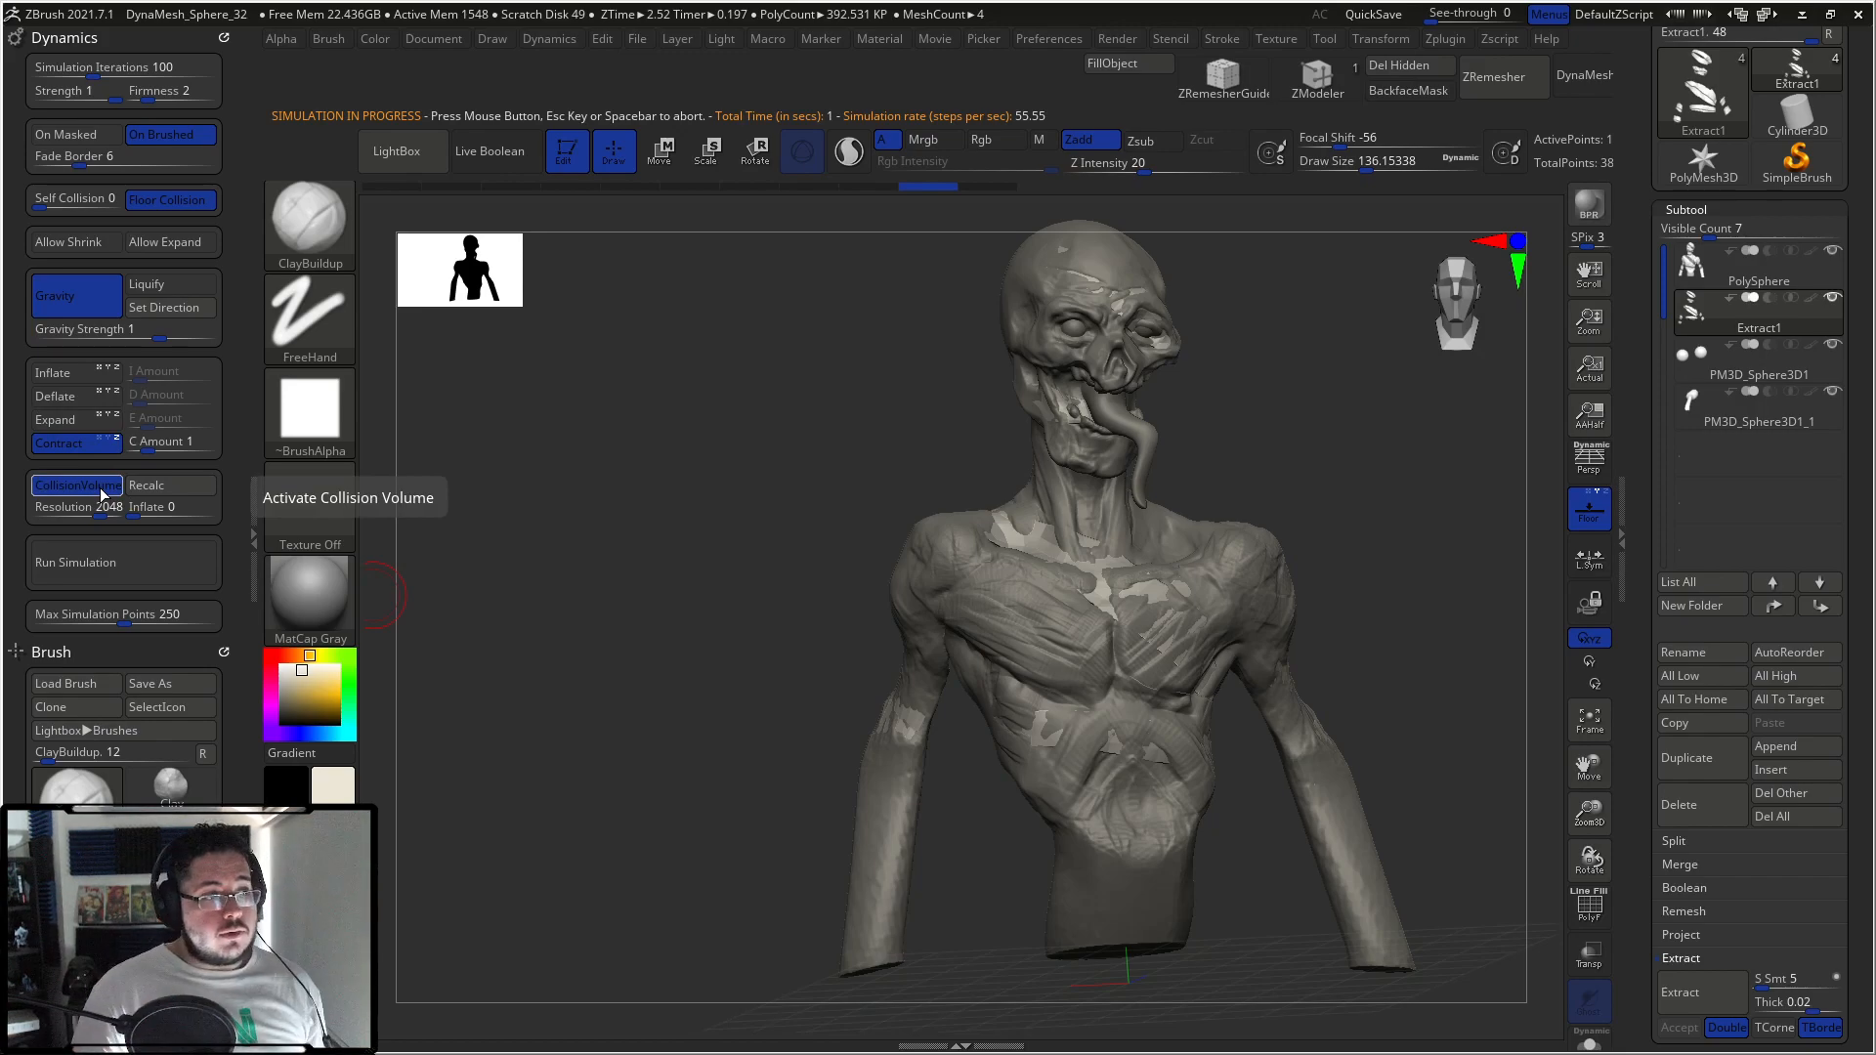
{"action": "left_click", "coordinate": [165, 581]}
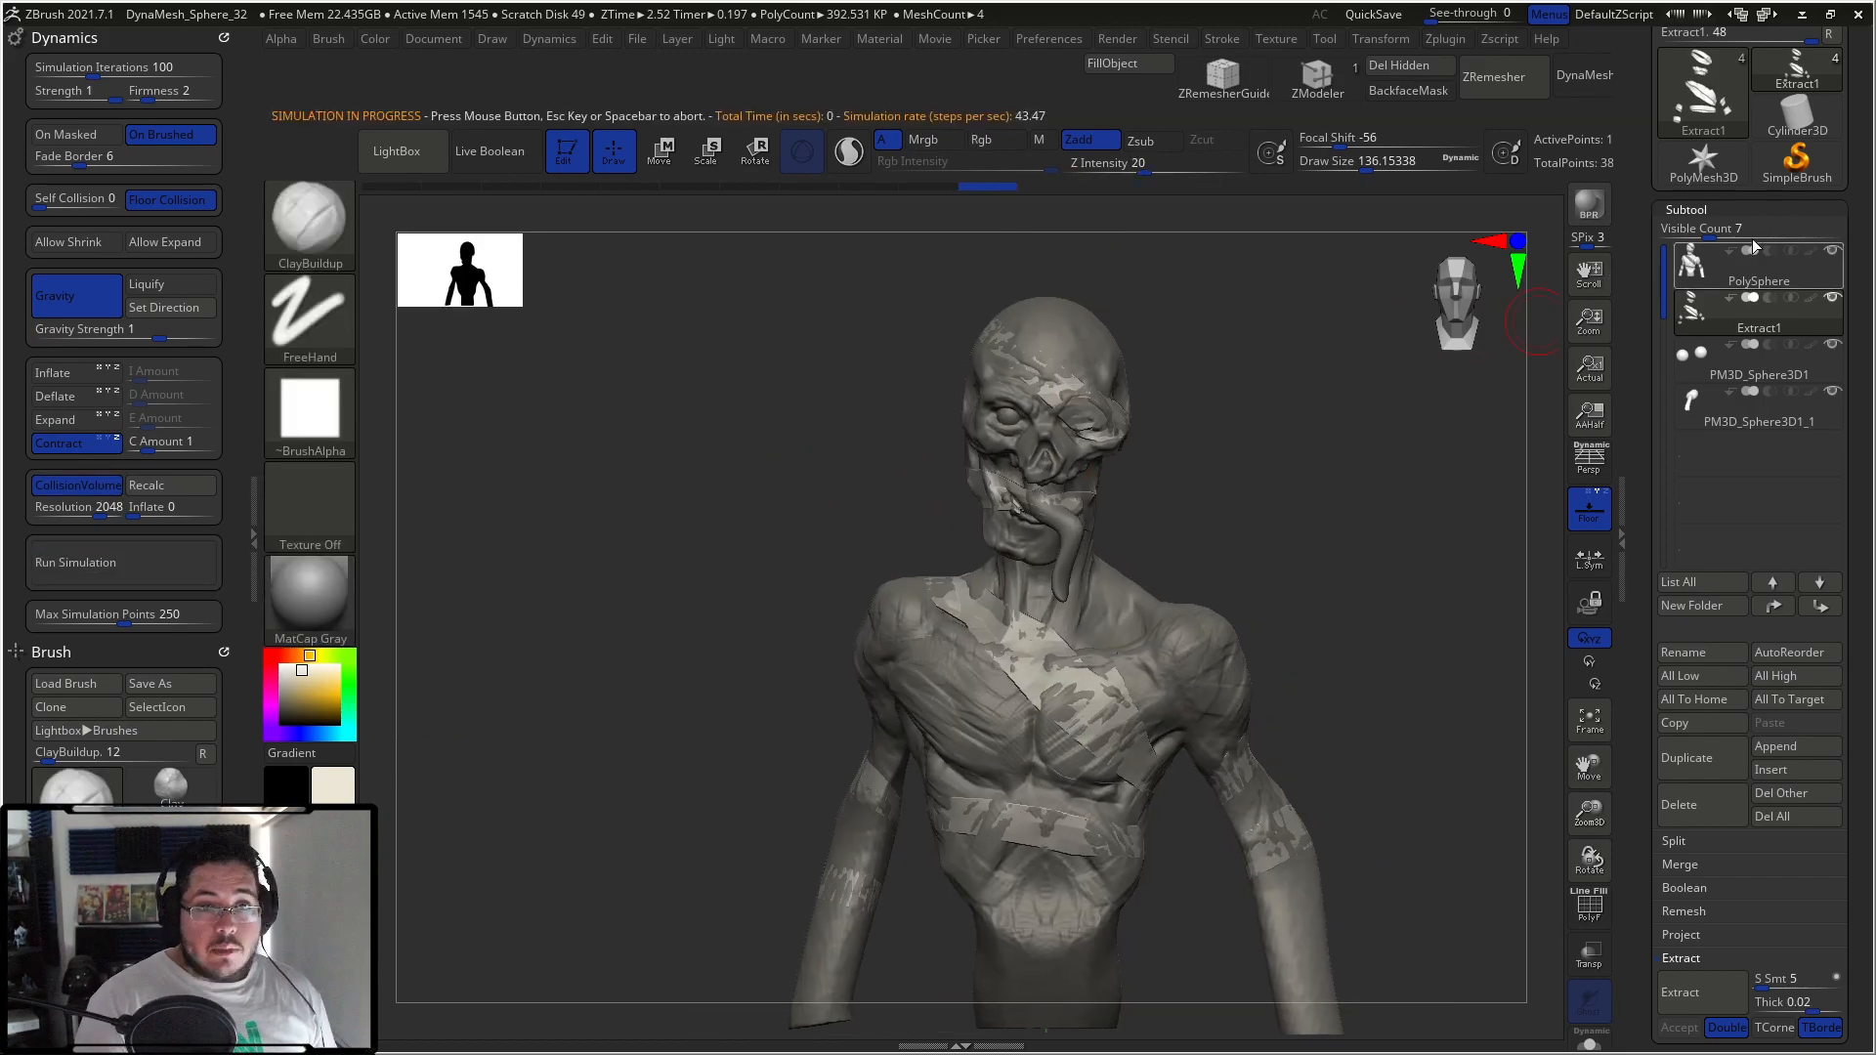
Step: Turn on Dynamic Subdivision for the extracted strips
{"action": "left_click", "coordinate": [1720, 209]}
{"action": "left_click", "coordinate": [1720, 229]}
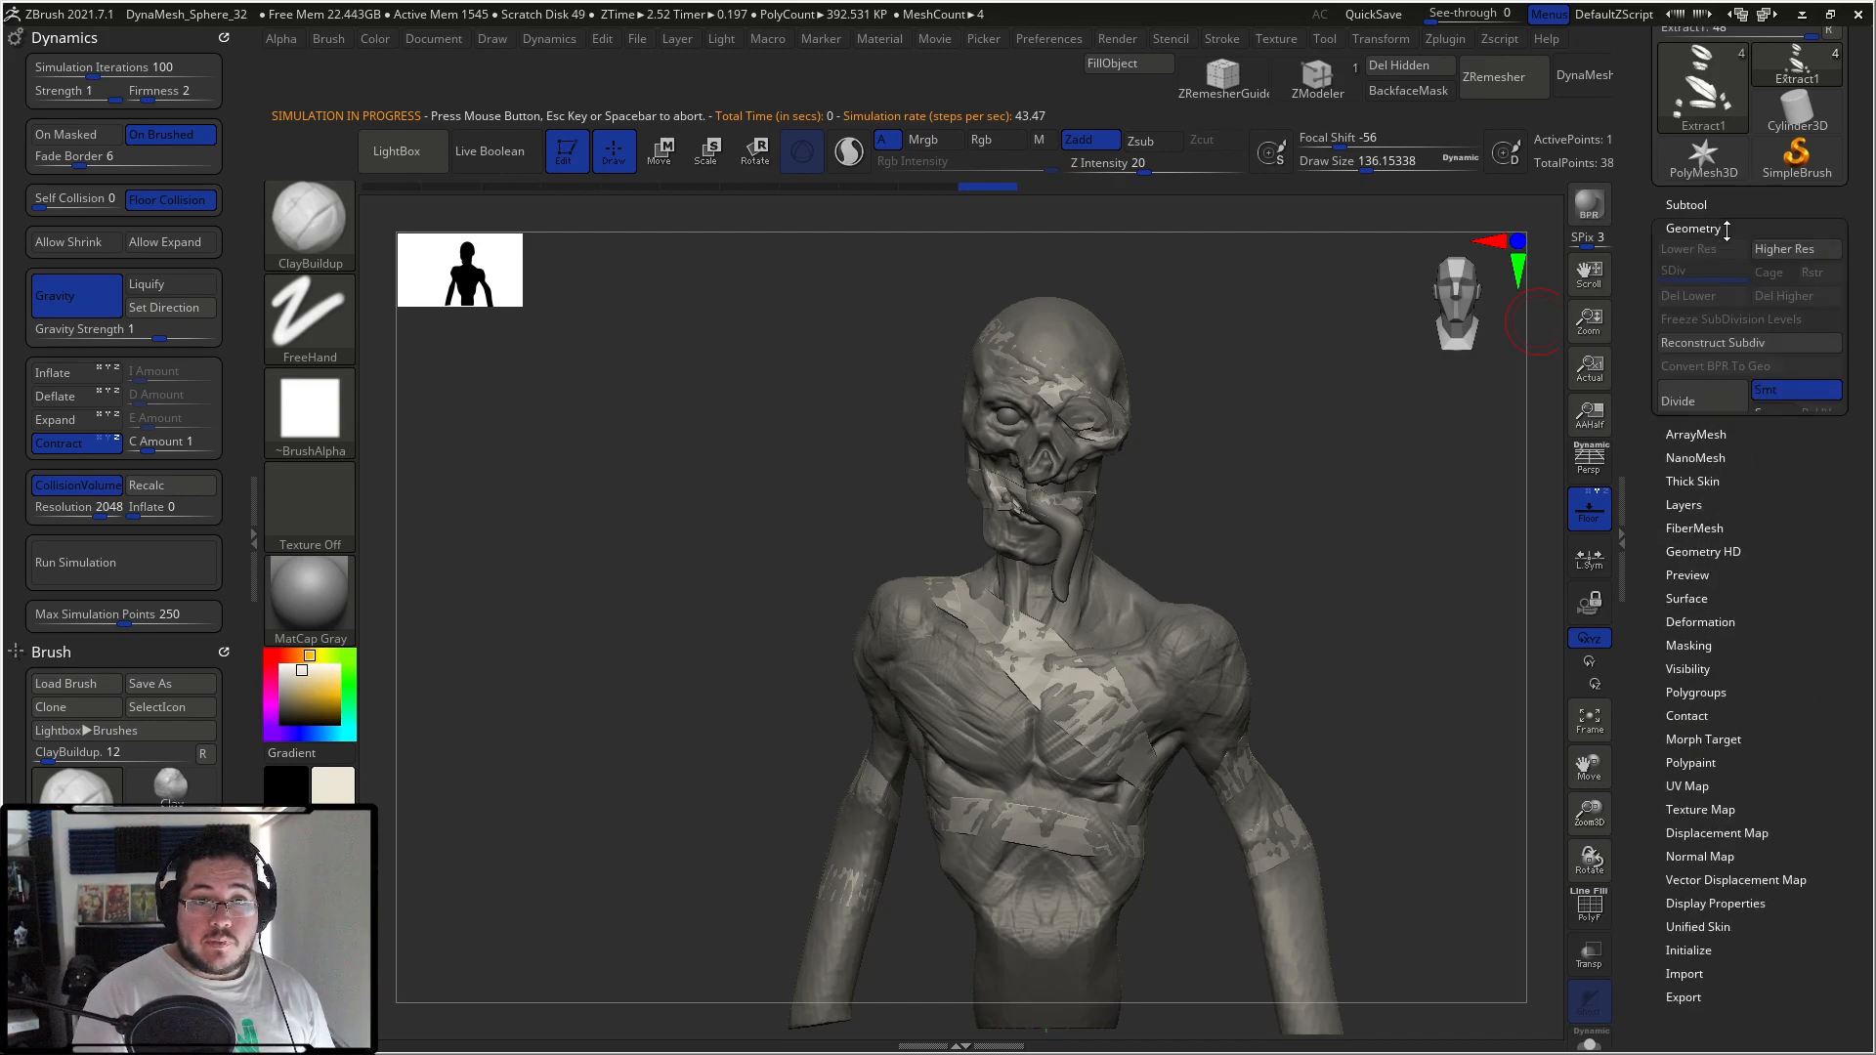
{"action": "scroll", "coordinate": [1759, 324], "scroll_direction": "down", "scroll_amount": 2}
{"action": "left_click", "coordinate": [1694, 450]}
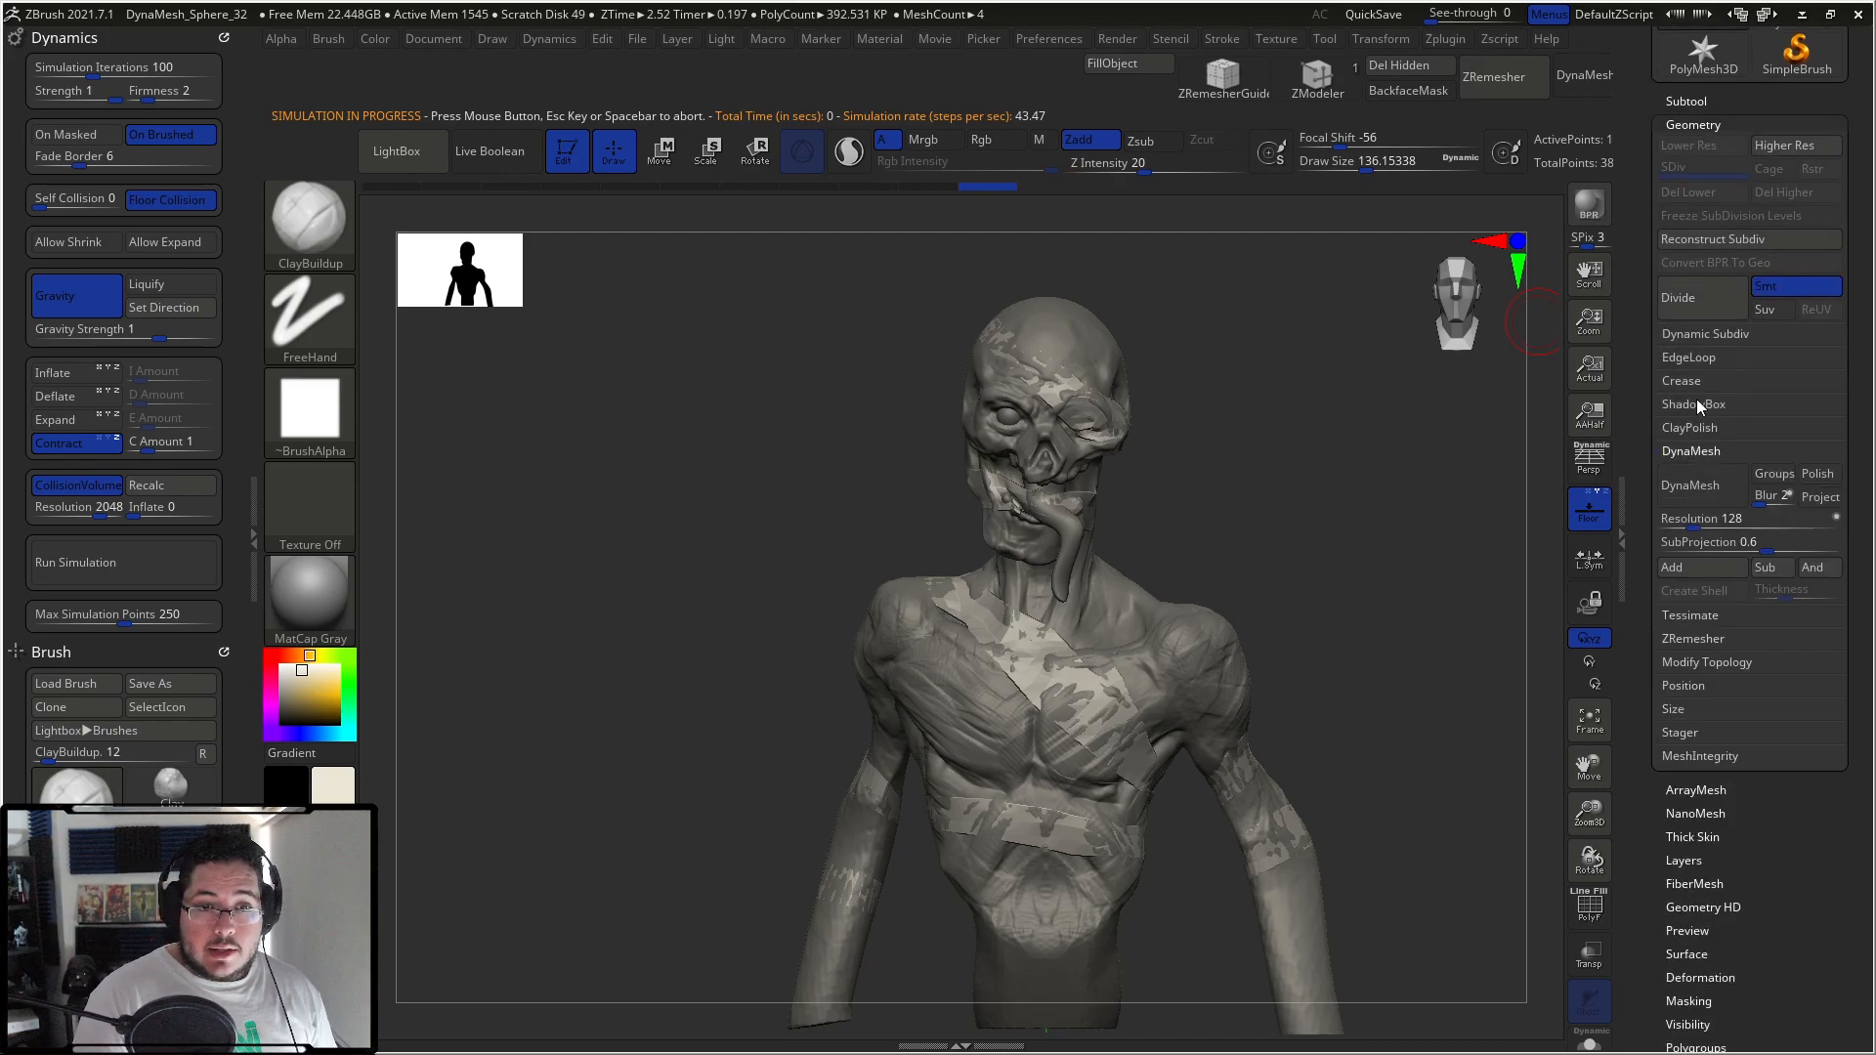
{"action": "left_click", "coordinate": [1699, 336]}
{"action": "left_click", "coordinate": [1694, 357]}
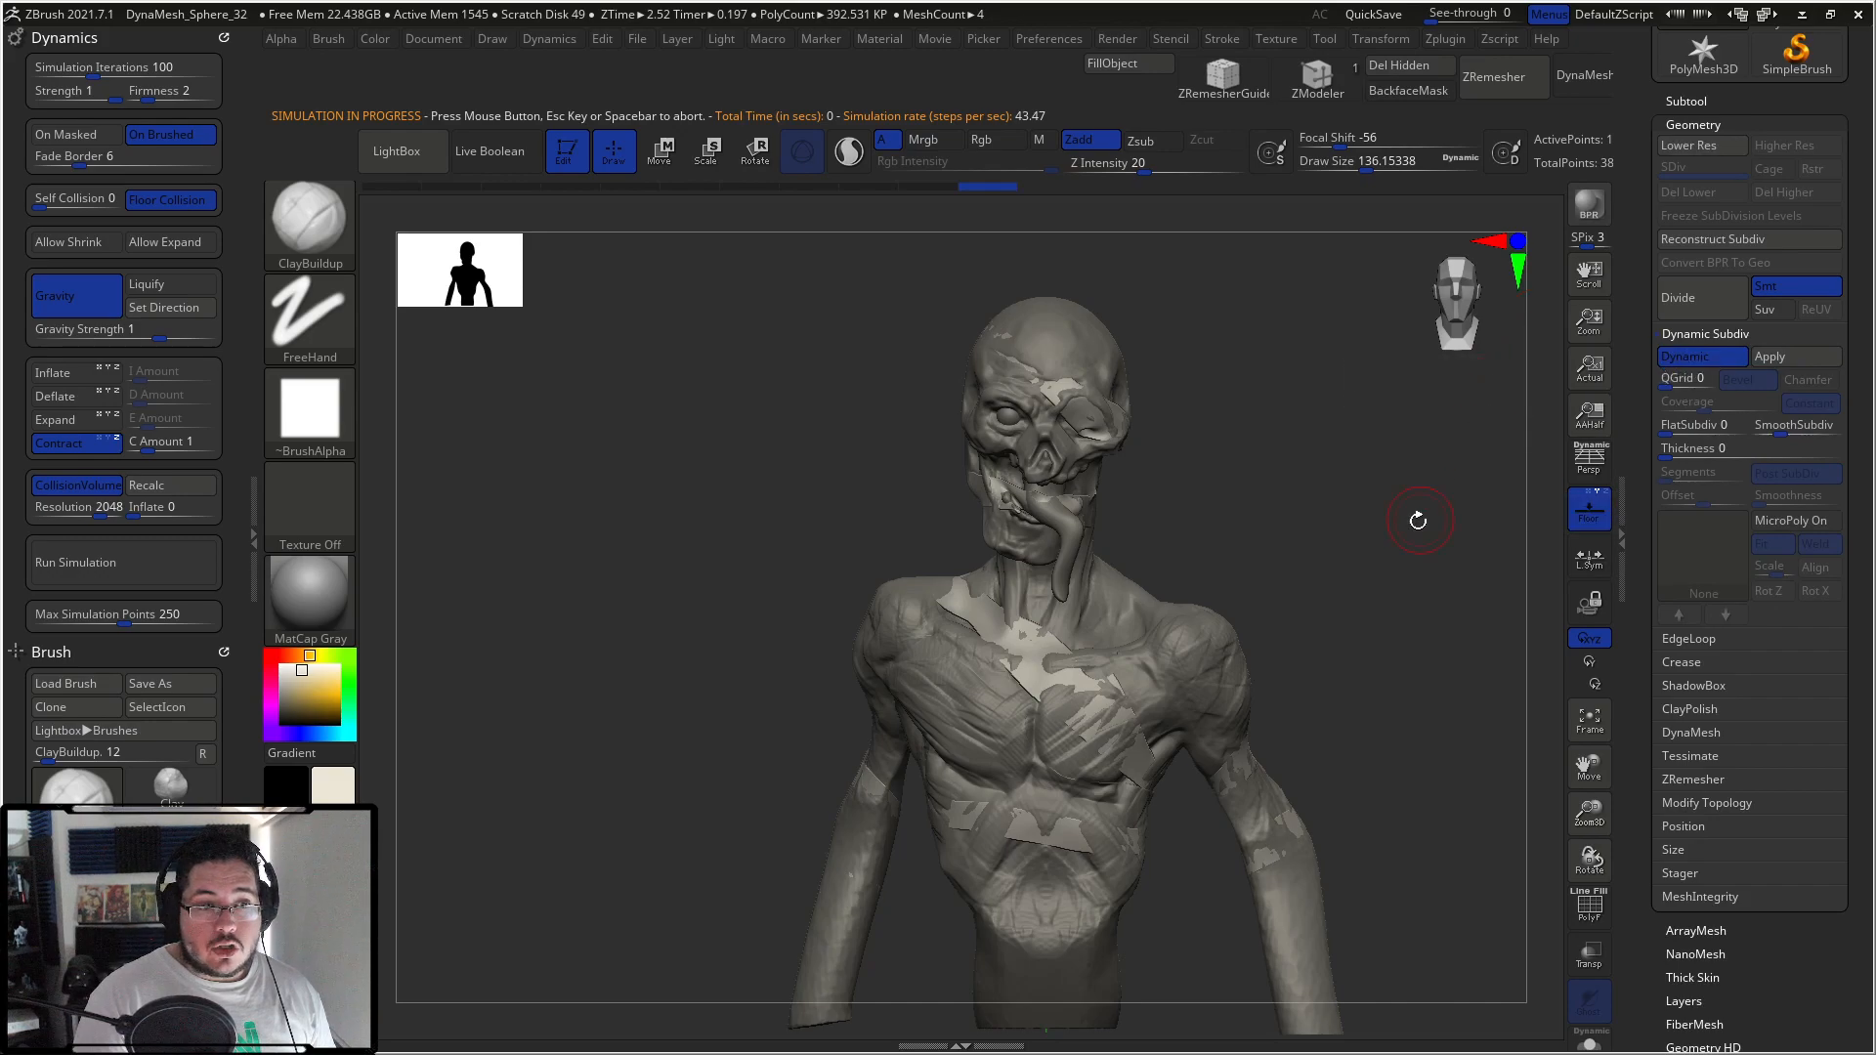
Step: Give the extracted strips a Dynamic Subdivision thickness of about 0.026
{"action": "left_click_drag", "start_coordinate": [1446, 510], "coordinate": [1531, 495]}
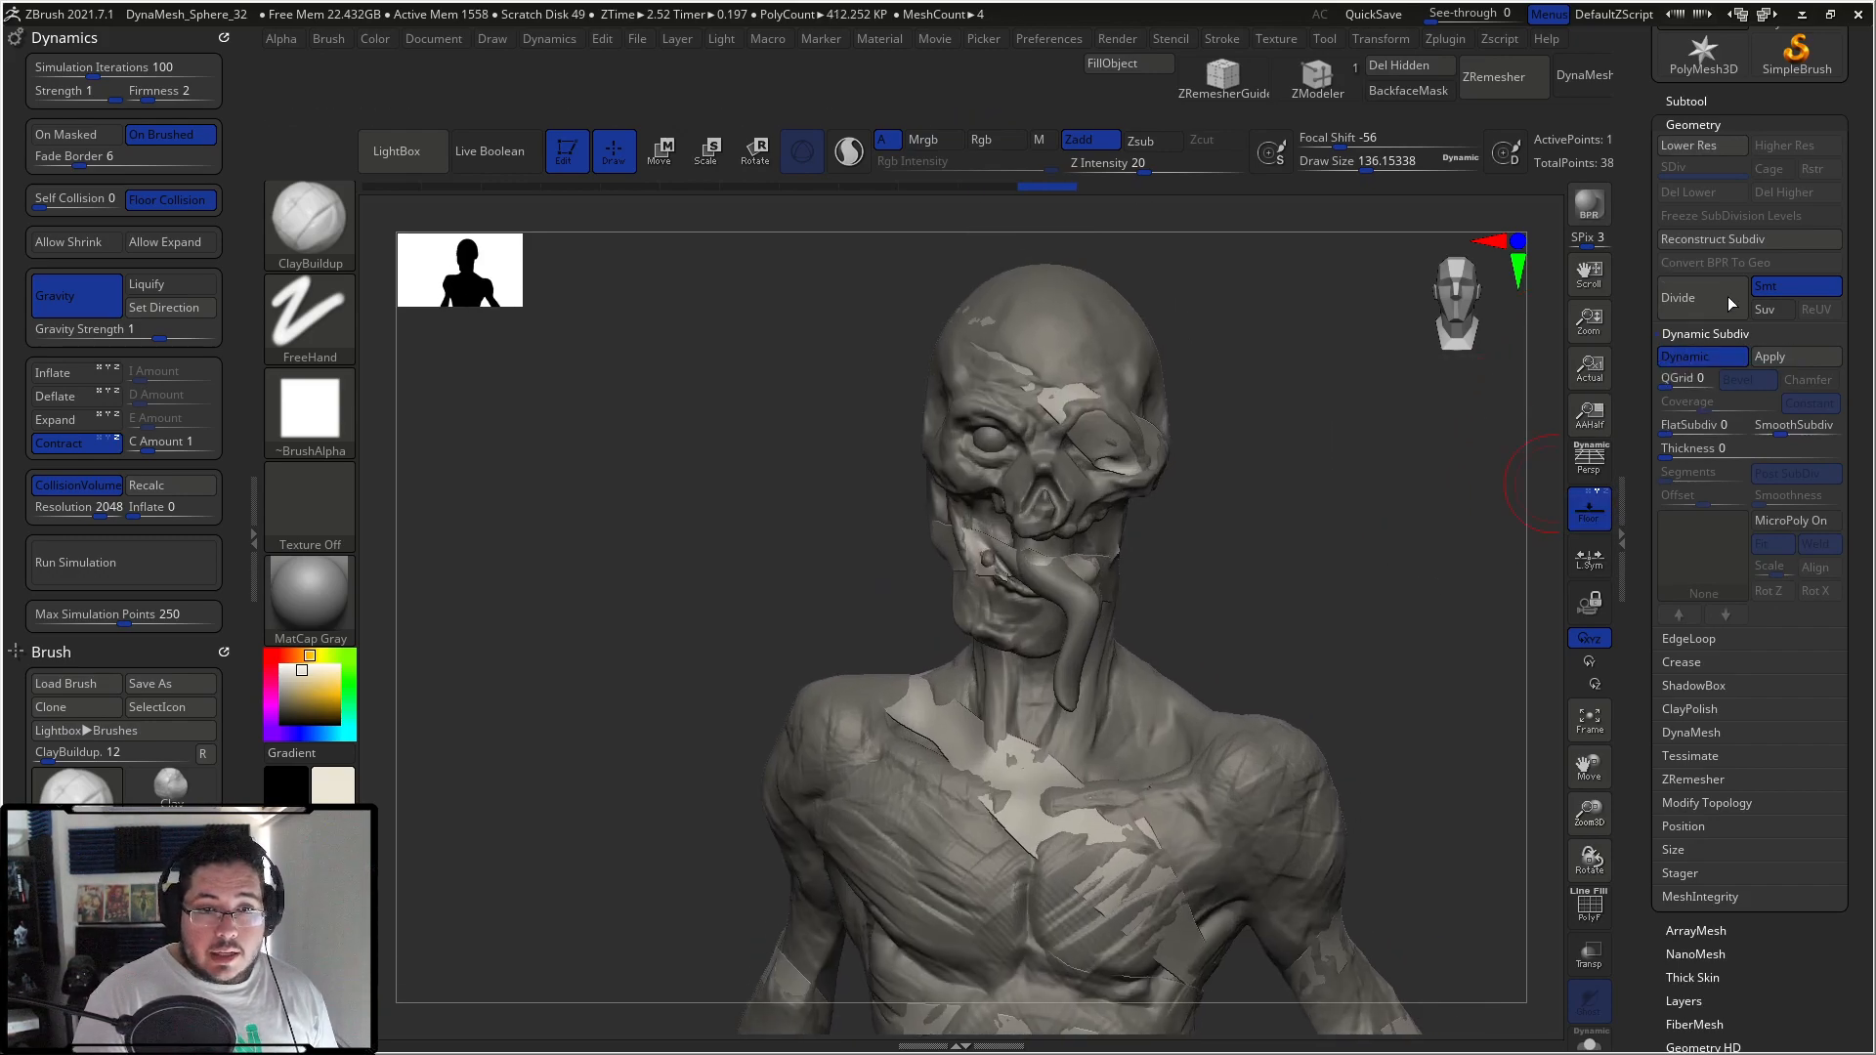
{"action": "left_click", "coordinate": [1672, 448]}
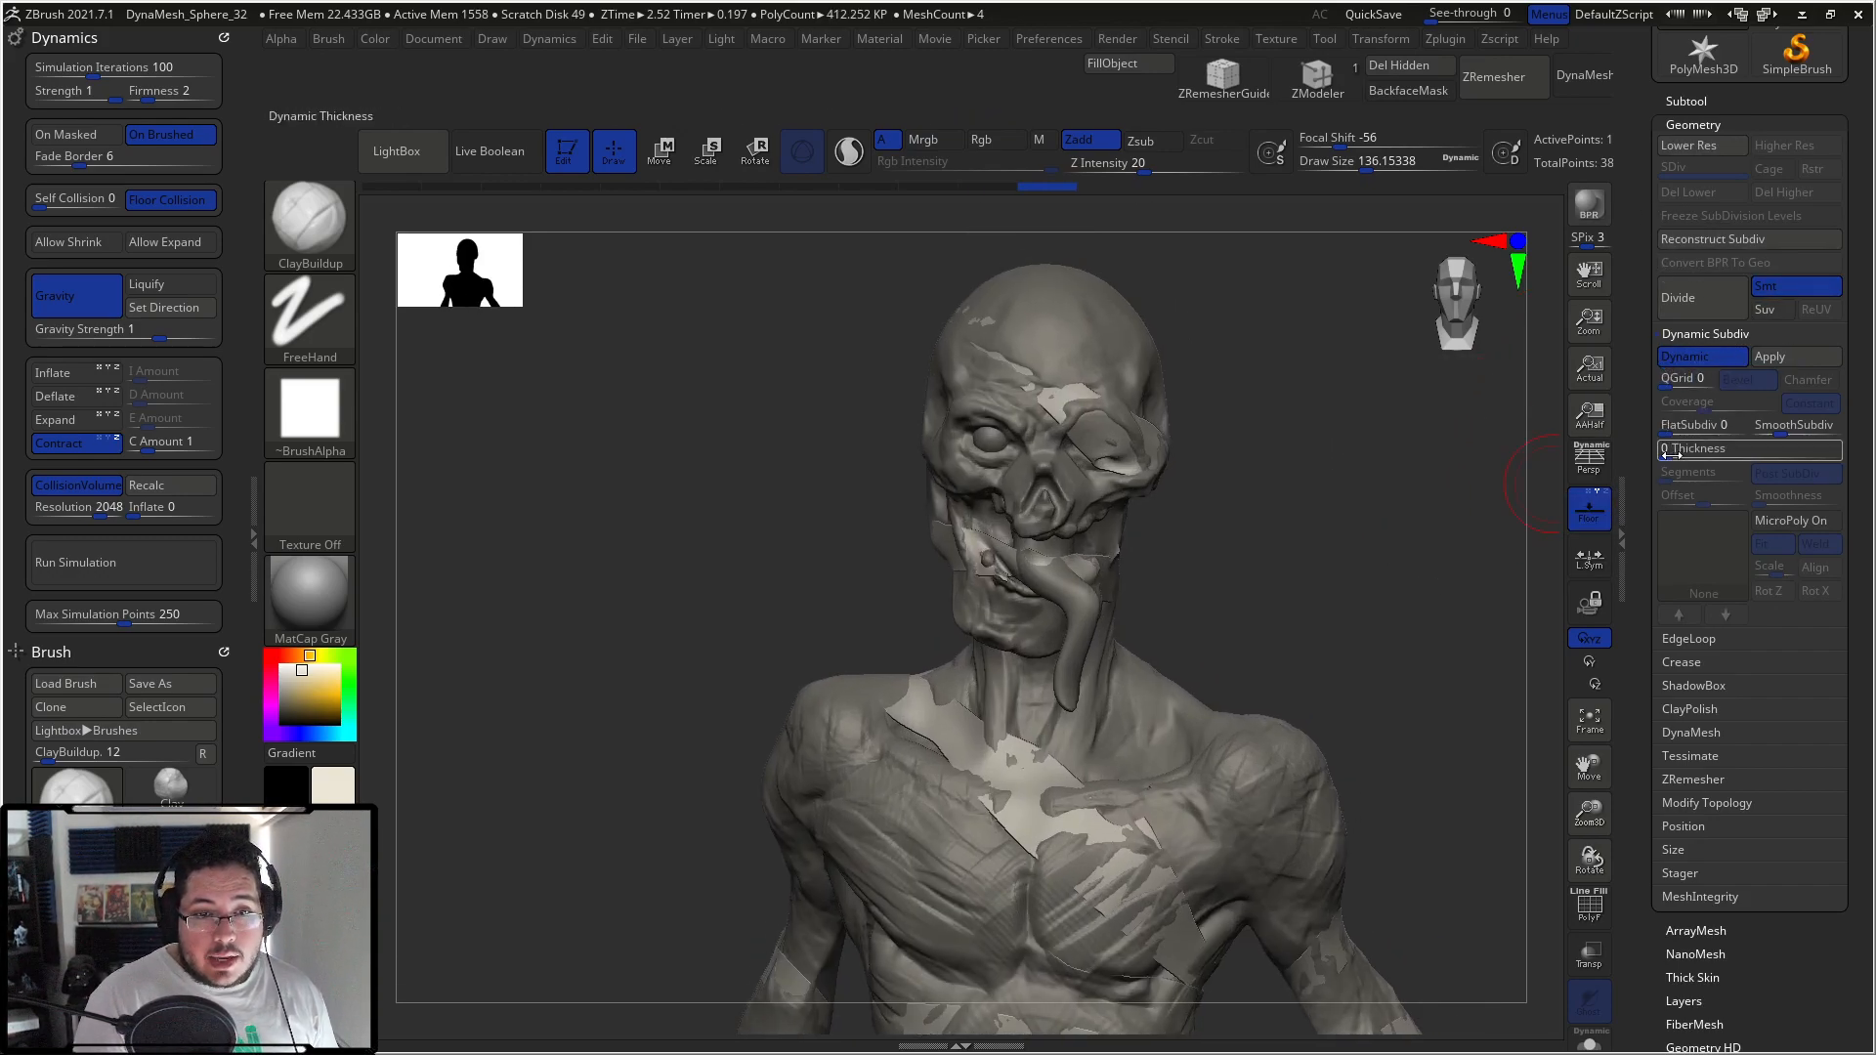
{"action": "type", "text": "0.00001"}
{"action": "key", "text": "Return"}
{"action": "left_click_drag", "start_coordinate": [1683, 451], "coordinate": [1733, 457]}
Step: With the Move brush at a draw size of about 305, reshape the strip across the mouth where it meets the tongue
{"action": "left_click_drag", "start_coordinate": [1424, 578], "coordinate": [1300, 664]}
{"action": "mouse_move", "coordinate": [1250, 452]}
{"action": "left_mouse_down"}
{"action": "mouse_move", "coordinate": [1085, 500]}
{"action": "mouse_move", "coordinate": [1043, 469]}
{"action": "left_mouse_up"}
{"action": "key", "text": "b"}
{"action": "key", "text": "m"}
{"action": "key", "text": "v"}
{"action": "key", "text": "space"}
{"action": "mouse_move", "coordinate": [894, 474]}
{"action": "left_mouse_down"}
{"action": "mouse_move", "coordinate": [825, 478]}
{"action": "mouse_move", "coordinate": [1345, 360]}
{"action": "mouse_move", "coordinate": [1323, 458]}
{"action": "left_mouse_up"}
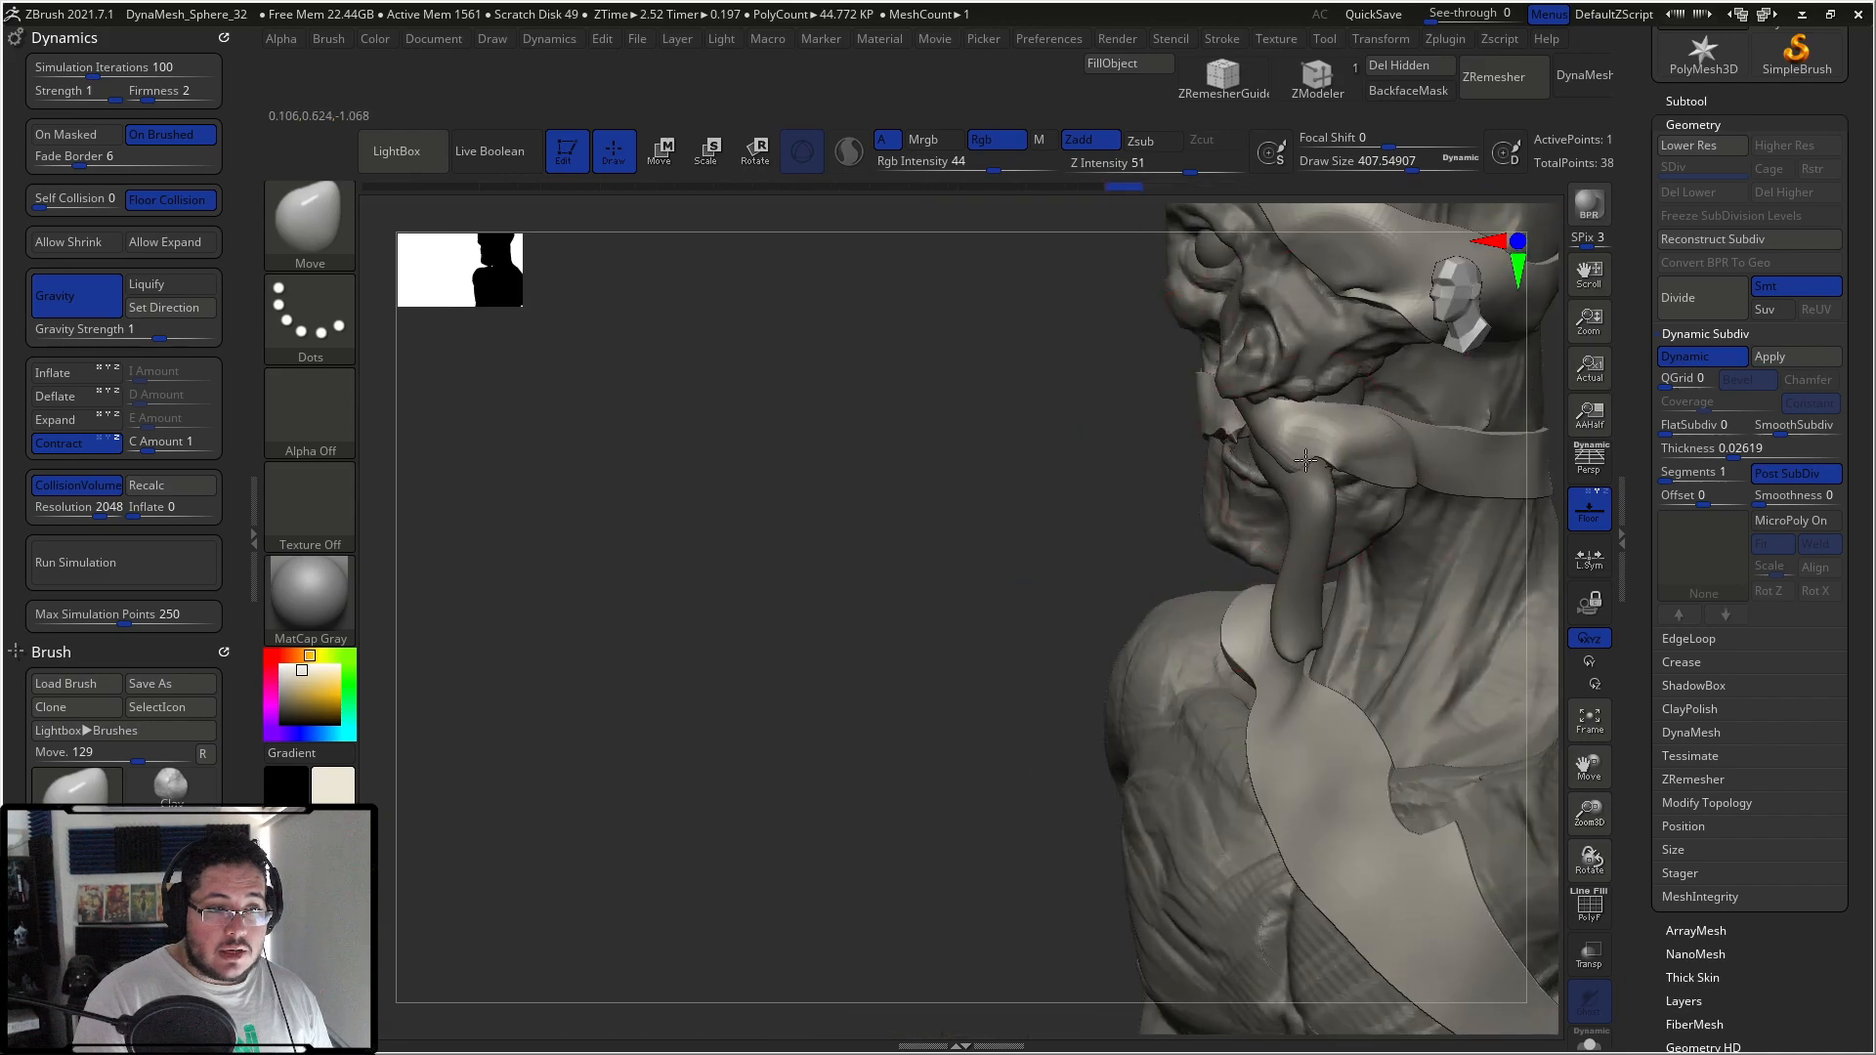
{"action": "key", "text": "space"}
{"action": "left_click_drag", "start_coordinate": [1310, 436], "coordinate": [1249, 430]}
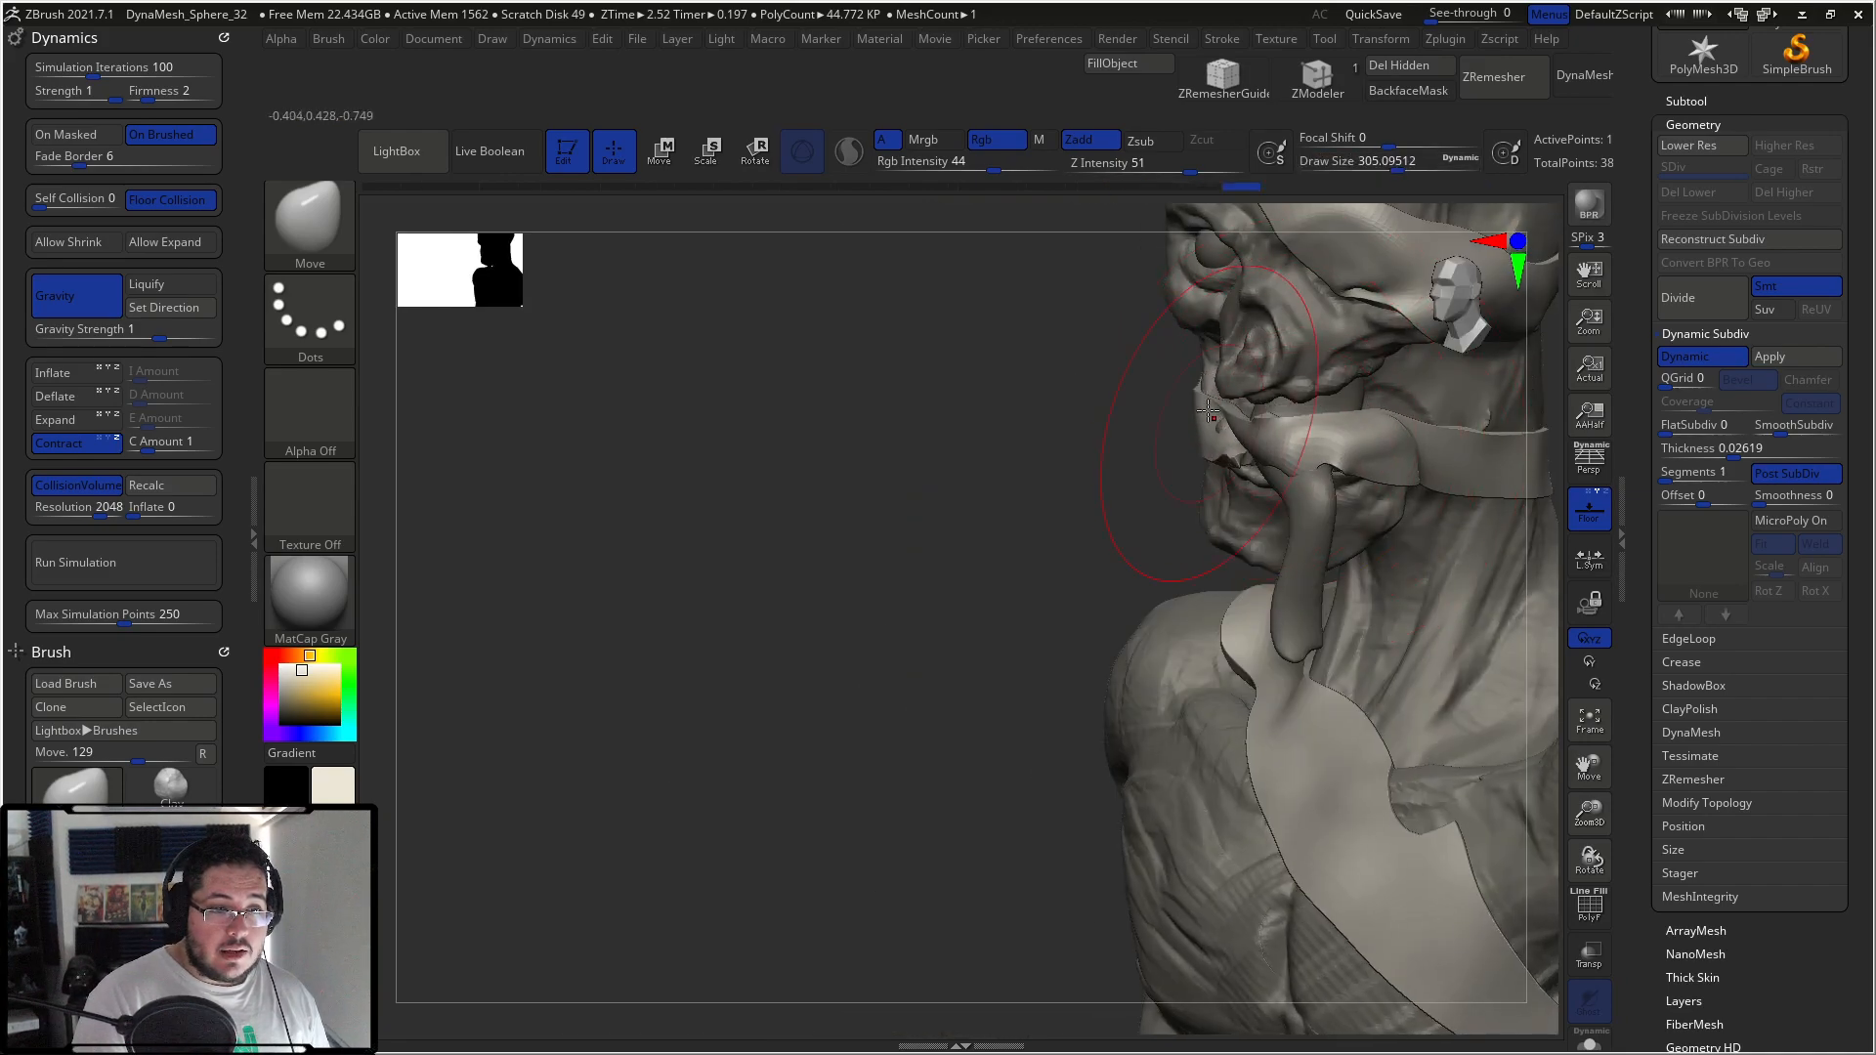
Step: Refine the mouth strip along the cheek in side view with the Move brush at a draw size of about 217
{"action": "left_click_drag", "start_coordinate": [1114, 508], "coordinate": [1026, 482]}
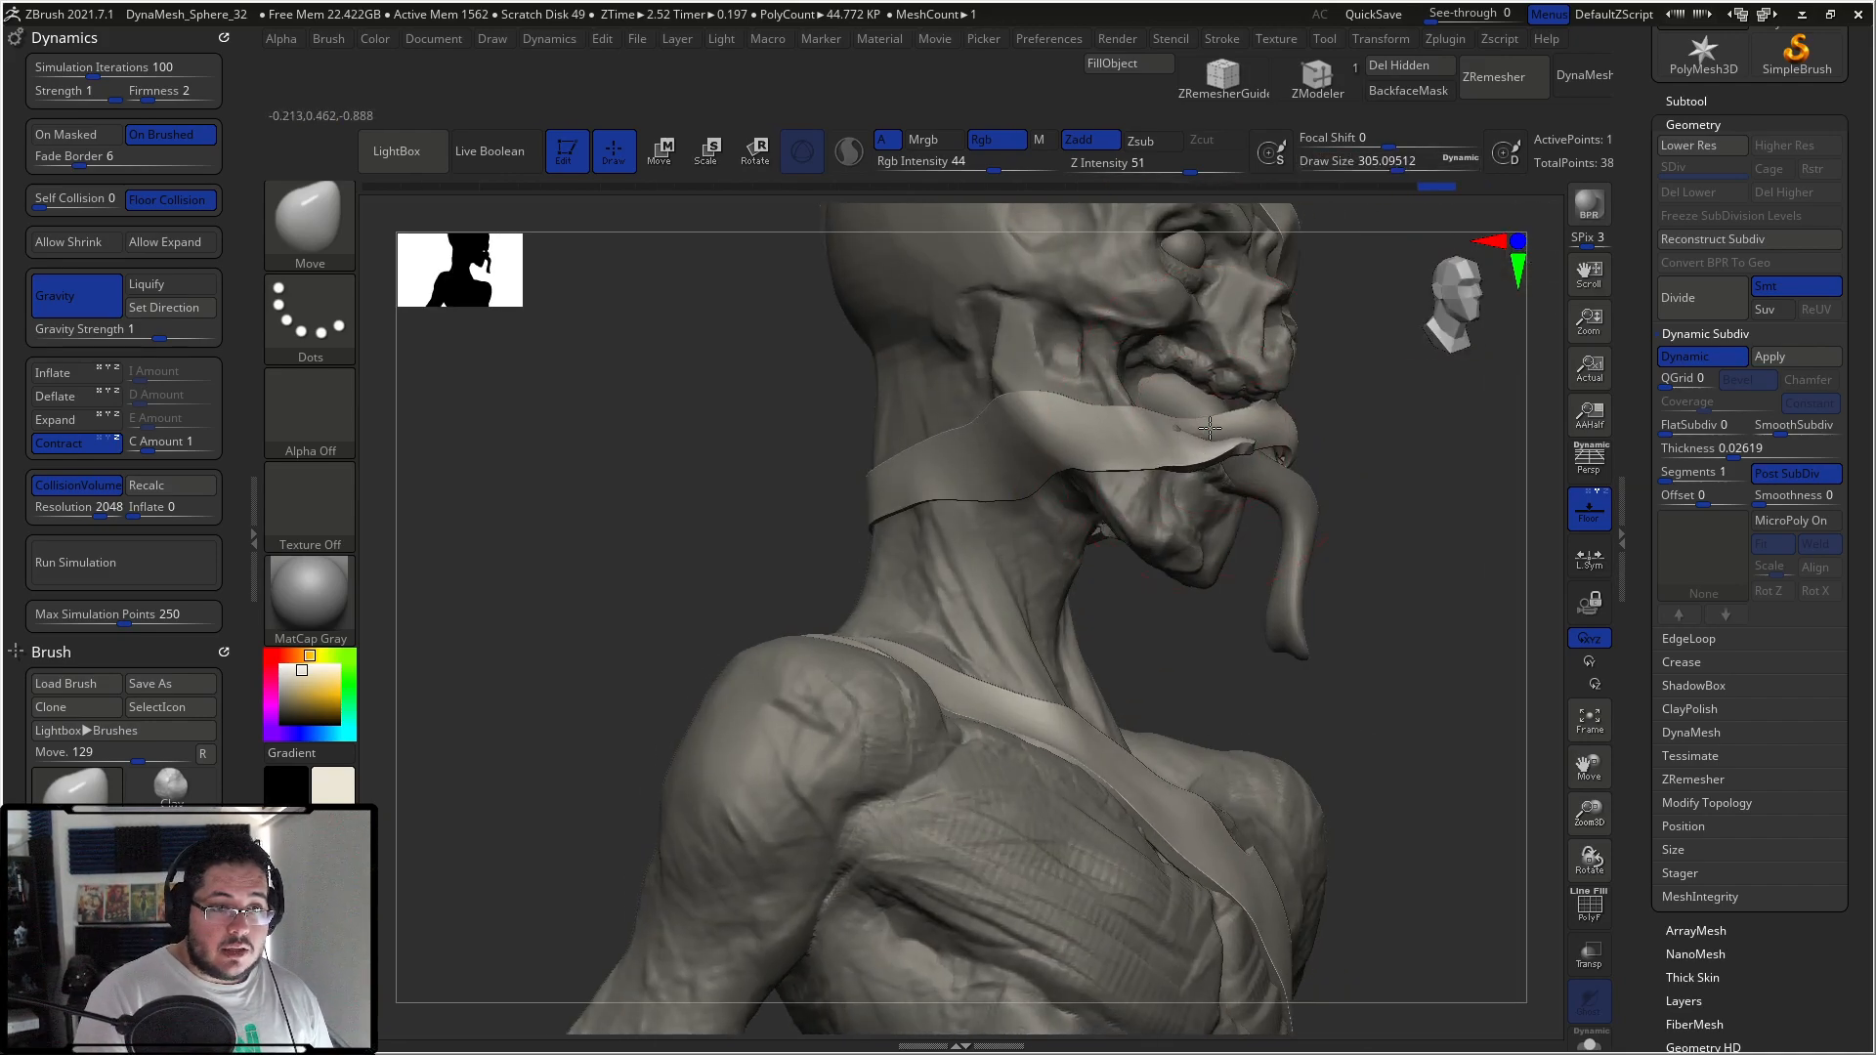
{"action": "left_click_drag", "start_coordinate": [1408, 410], "coordinate": [1299, 421]}
{"action": "key", "text": "ctrl+shift+z"}
{"action": "key", "text": "ctrl+shift+z"}
{"action": "key", "text": "ctrl+shift+z"}
{"action": "mouse_move", "coordinate": [1456, 430]}
{"action": "left_mouse_down"}
{"action": "mouse_move", "coordinate": [1330, 461]}
{"action": "mouse_move", "coordinate": [1378, 452]}
{"action": "left_mouse_up"}
{"action": "left_click_drag", "start_coordinate": [1061, 493], "coordinate": [1203, 434]}
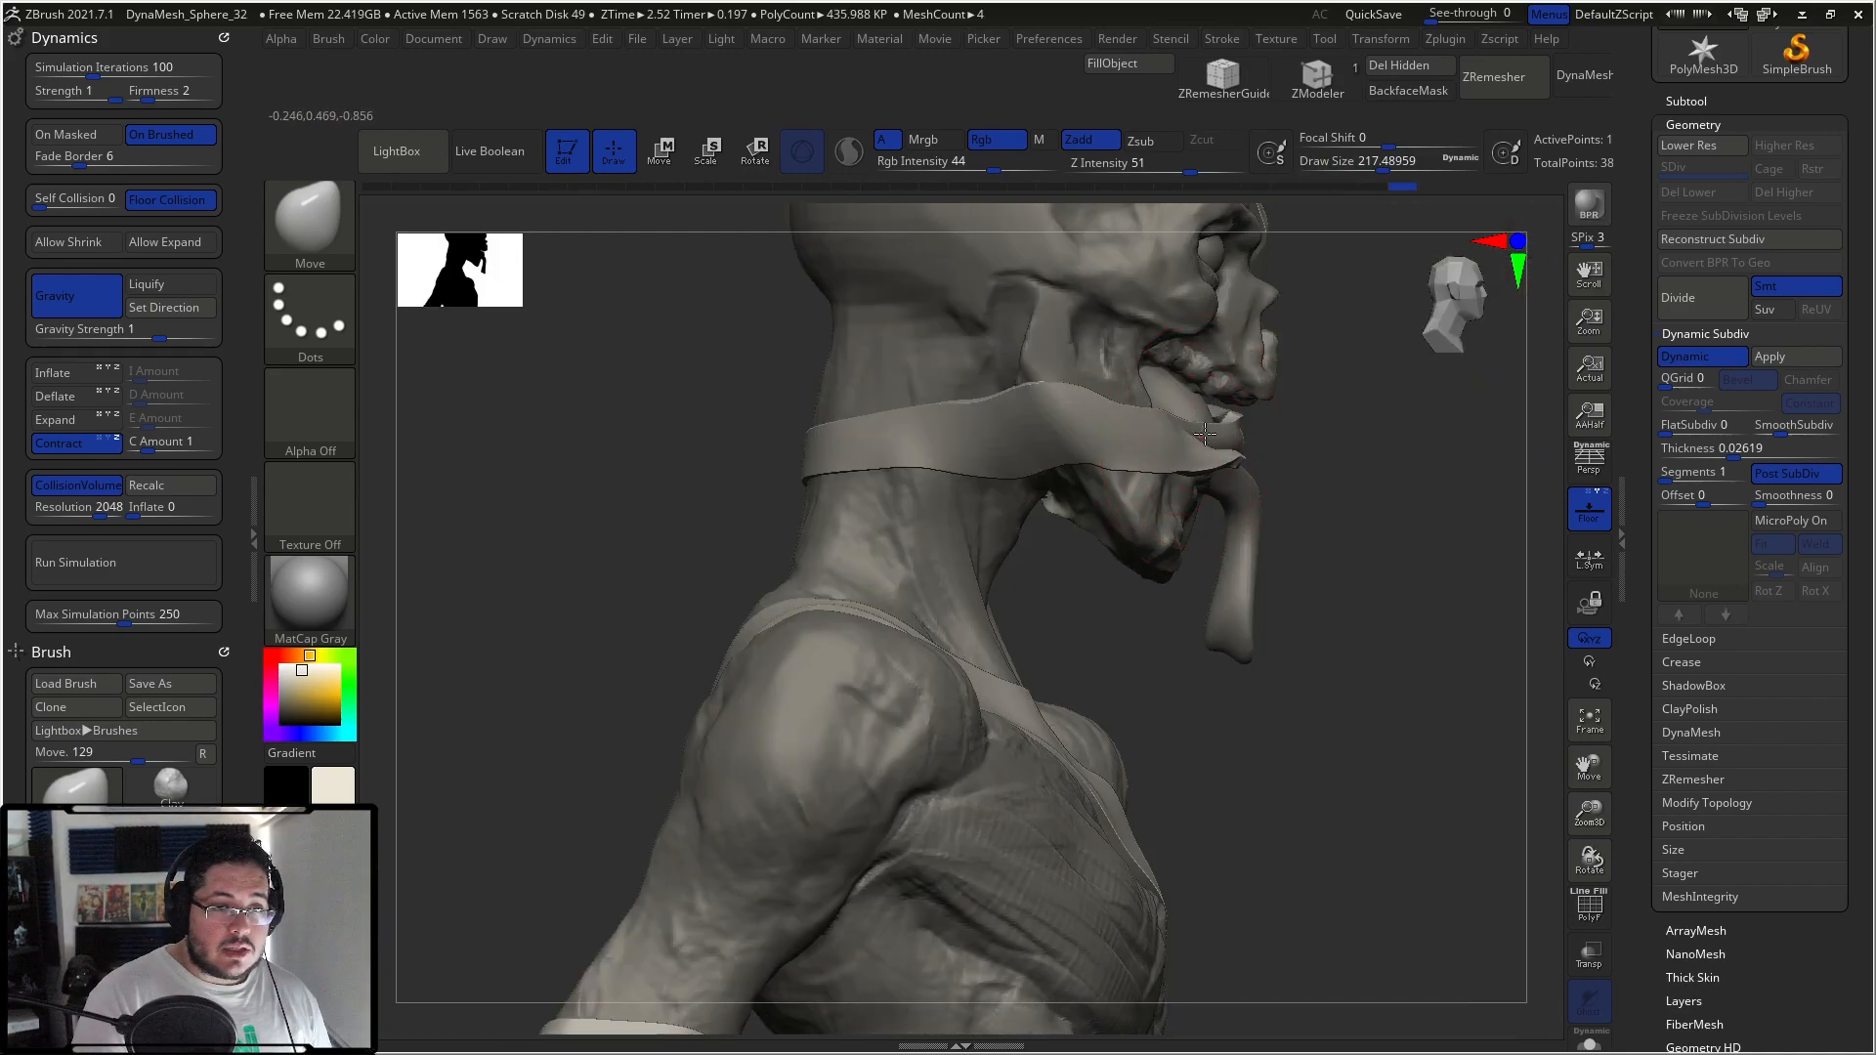
Step: Set the strips' Dynamic Subdivision thickness to 0.013
{"action": "left_click_drag", "start_coordinate": [1343, 419], "coordinate": [1407, 332]}
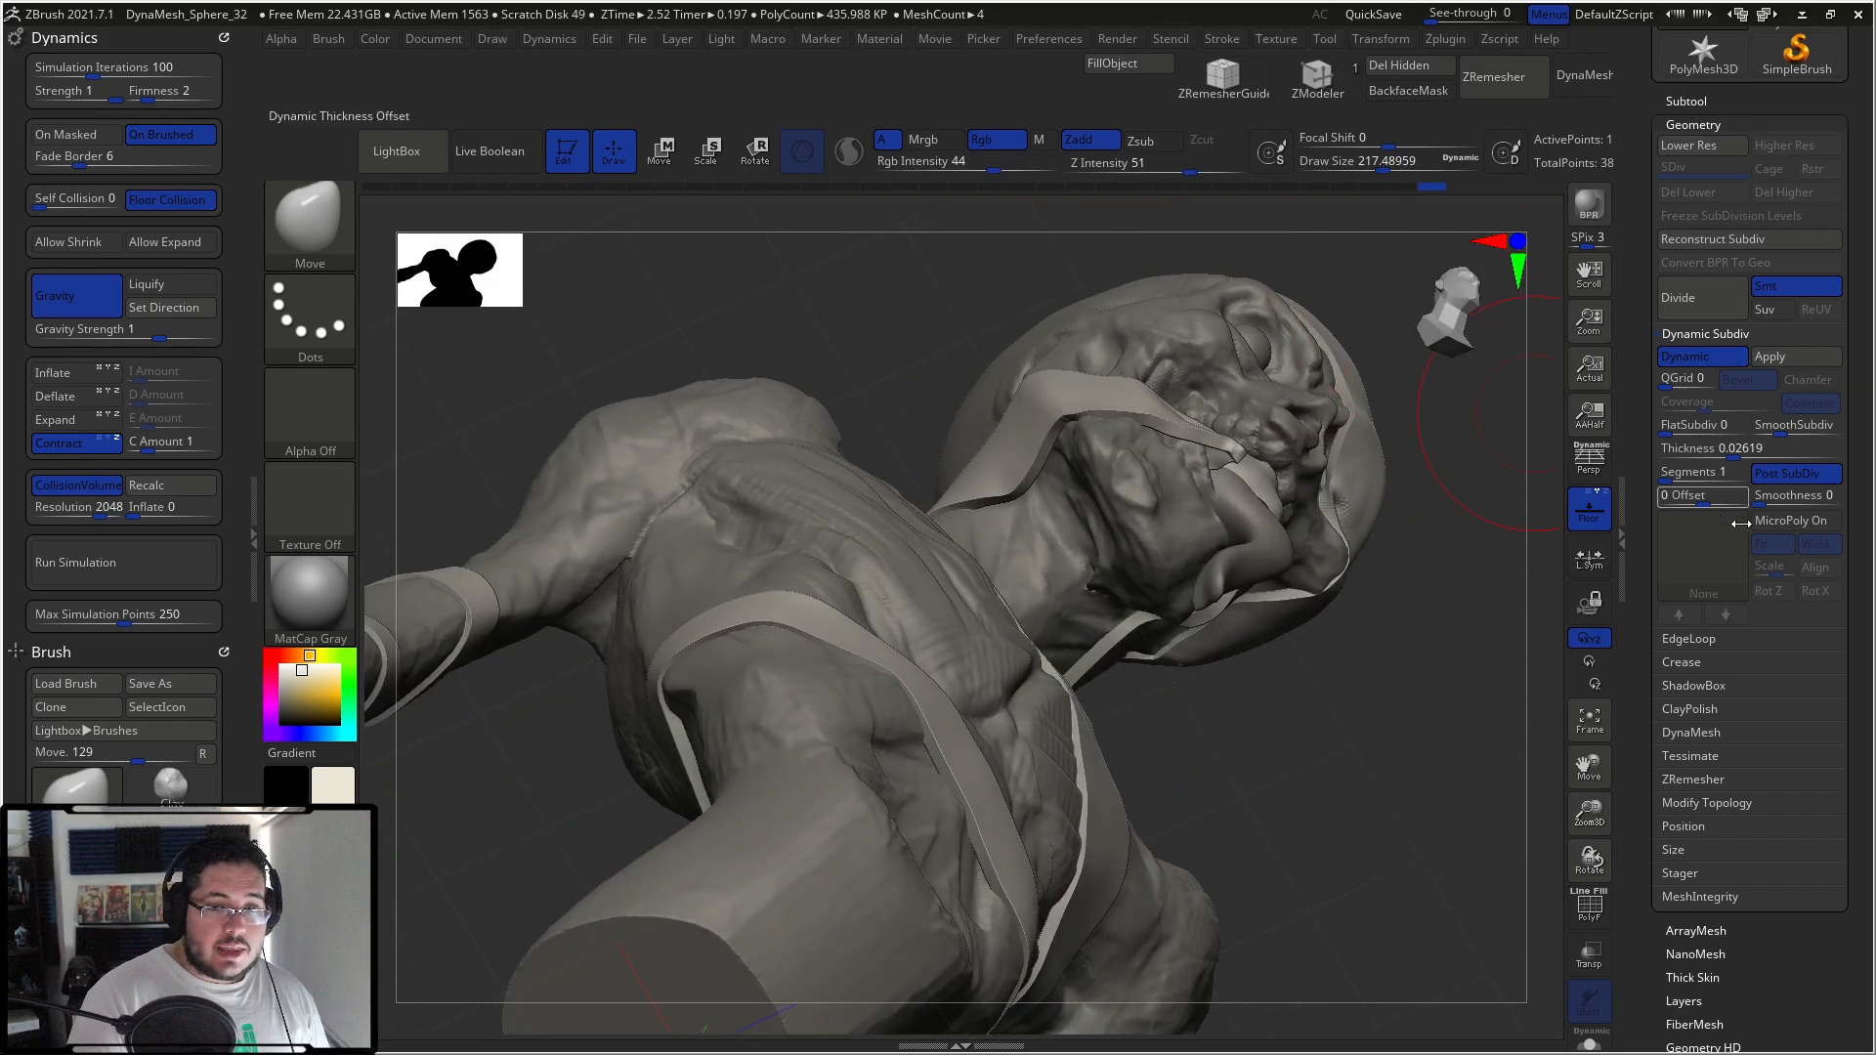
{"action": "left_click", "coordinate": [1759, 448]}
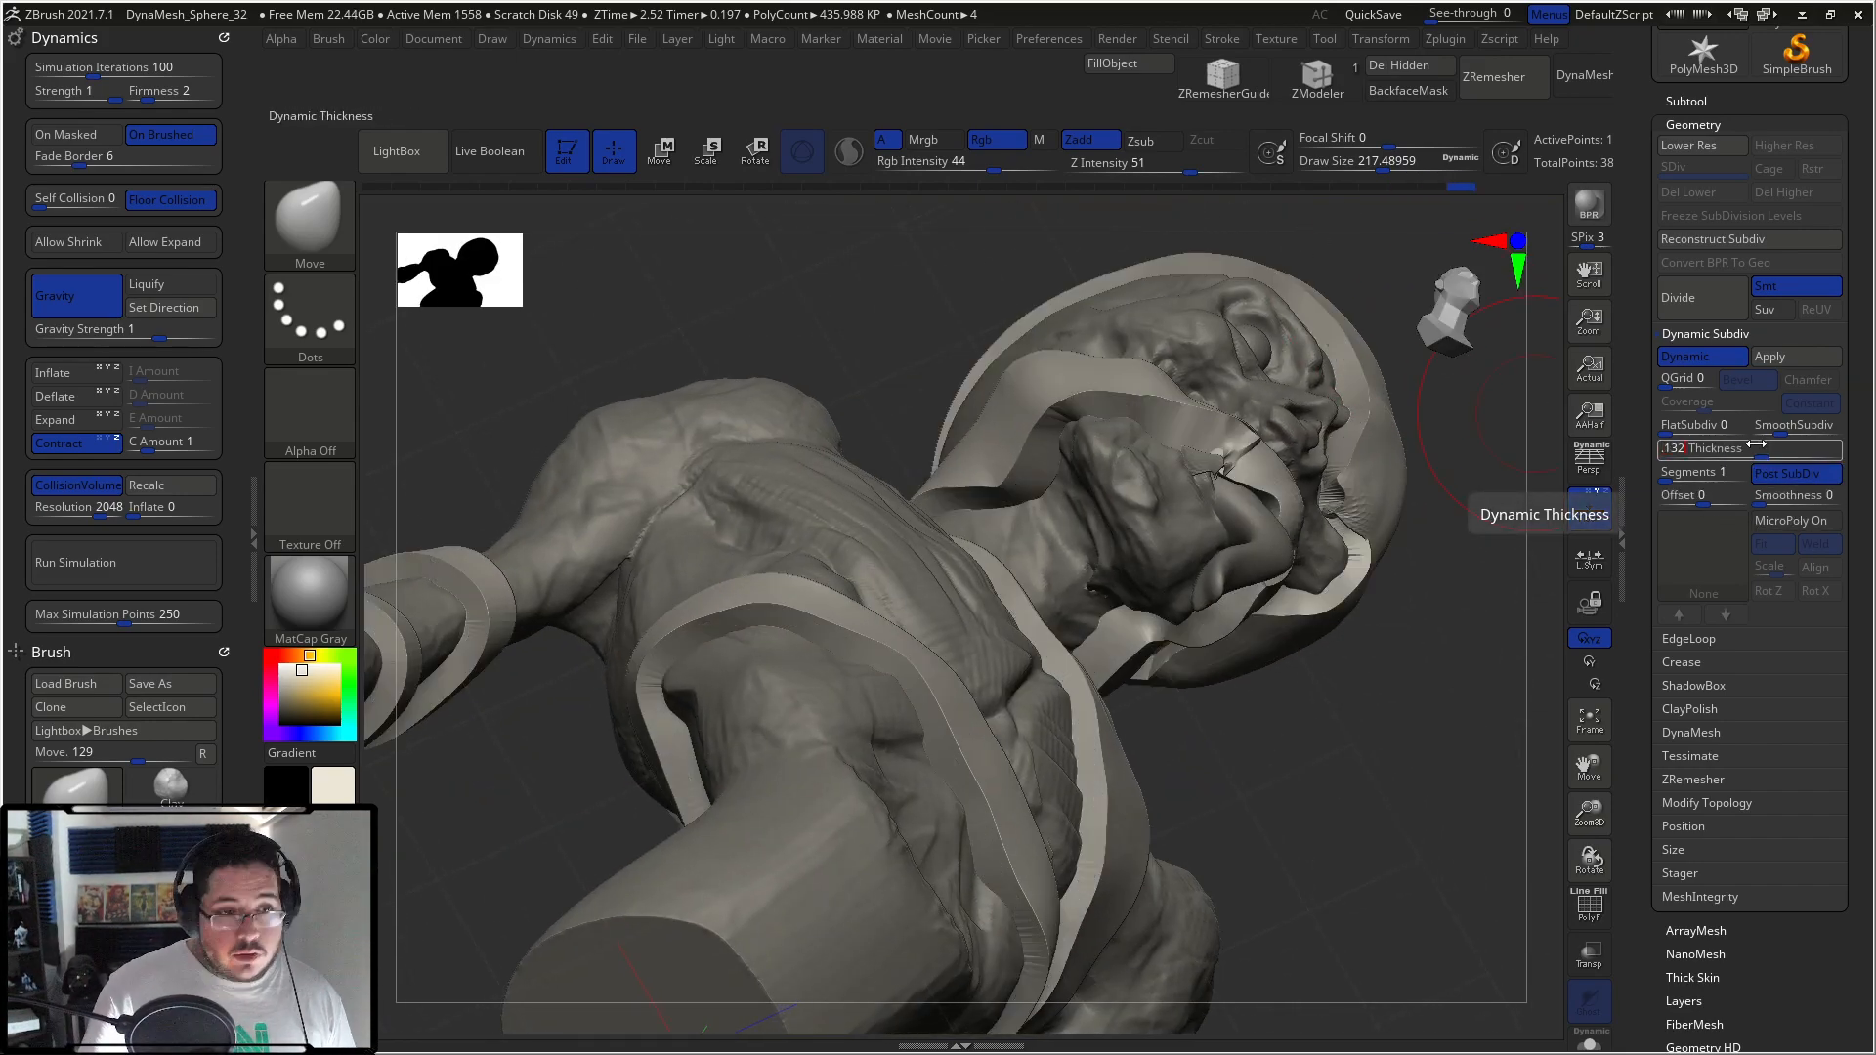
{"action": "key", "text": "Return"}
{"action": "left_click", "coordinate": [1757, 445]}
{"action": "type", "text": ".013"}
{"action": "key", "text": "Return"}
Step: Select the body subtool, reduce the draw size to about 97, and lasso-mask new bandage bands across the head and chest
{"action": "mouse_move", "coordinate": [1436, 420]}
{"action": "left_mouse_down"}
{"action": "mouse_move", "coordinate": [1442, 568]}
{"action": "mouse_move", "coordinate": [1382, 436]}
{"action": "mouse_move", "coordinate": [1353, 469]}
{"action": "mouse_move", "coordinate": [1269, 494]}
{"action": "mouse_move", "coordinate": [1297, 548]}
{"action": "left_mouse_up"}
{"action": "left_click", "coordinate": [1208, 602], "text": "alt"}
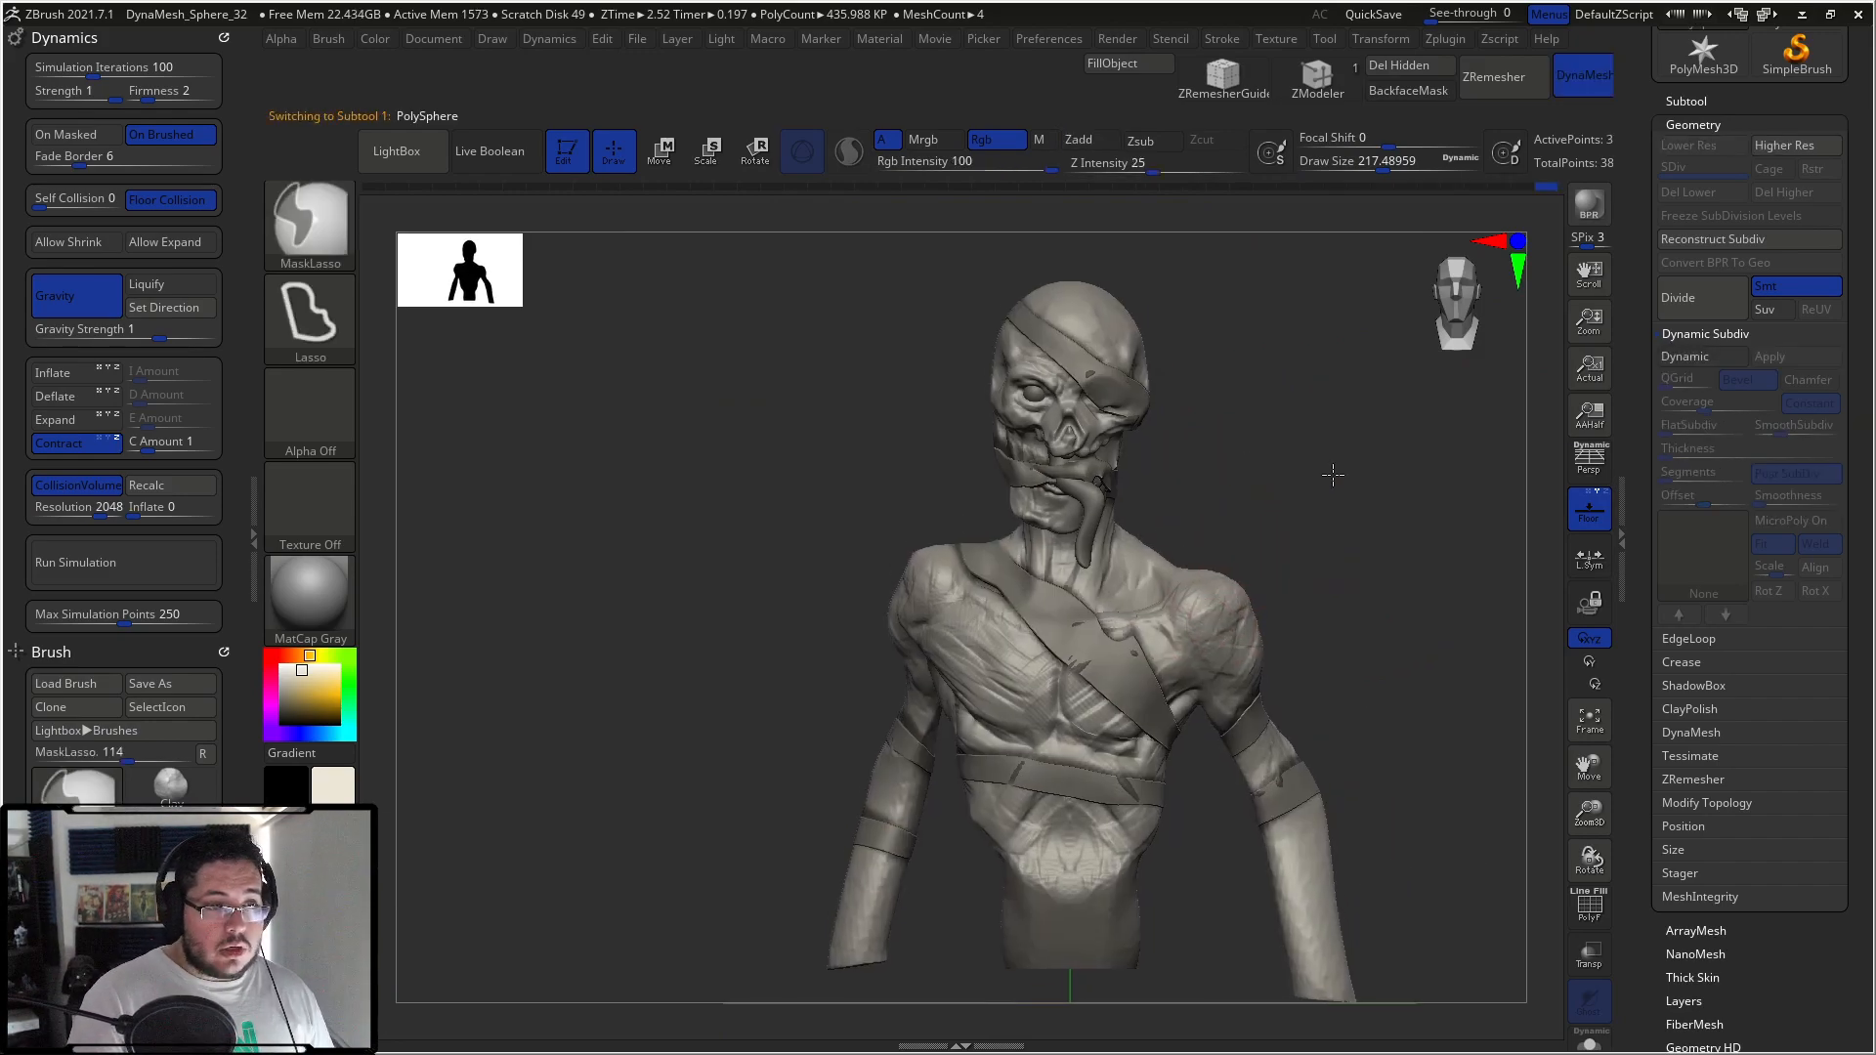
{"action": "key", "text": "space"}
{"action": "left_click_drag", "start_coordinate": [1105, 598], "coordinate": [1060, 598]}
{"action": "key", "text": "space"}
{"action": "mouse_move", "coordinate": [1096, 311]}
{"action": "left_mouse_down"}
{"action": "mouse_move", "coordinate": [1047, 358]}
{"action": "mouse_move", "coordinate": [1140, 327]}
{"action": "mouse_move", "coordinate": [1105, 360]}
{"action": "left_mouse_up"}
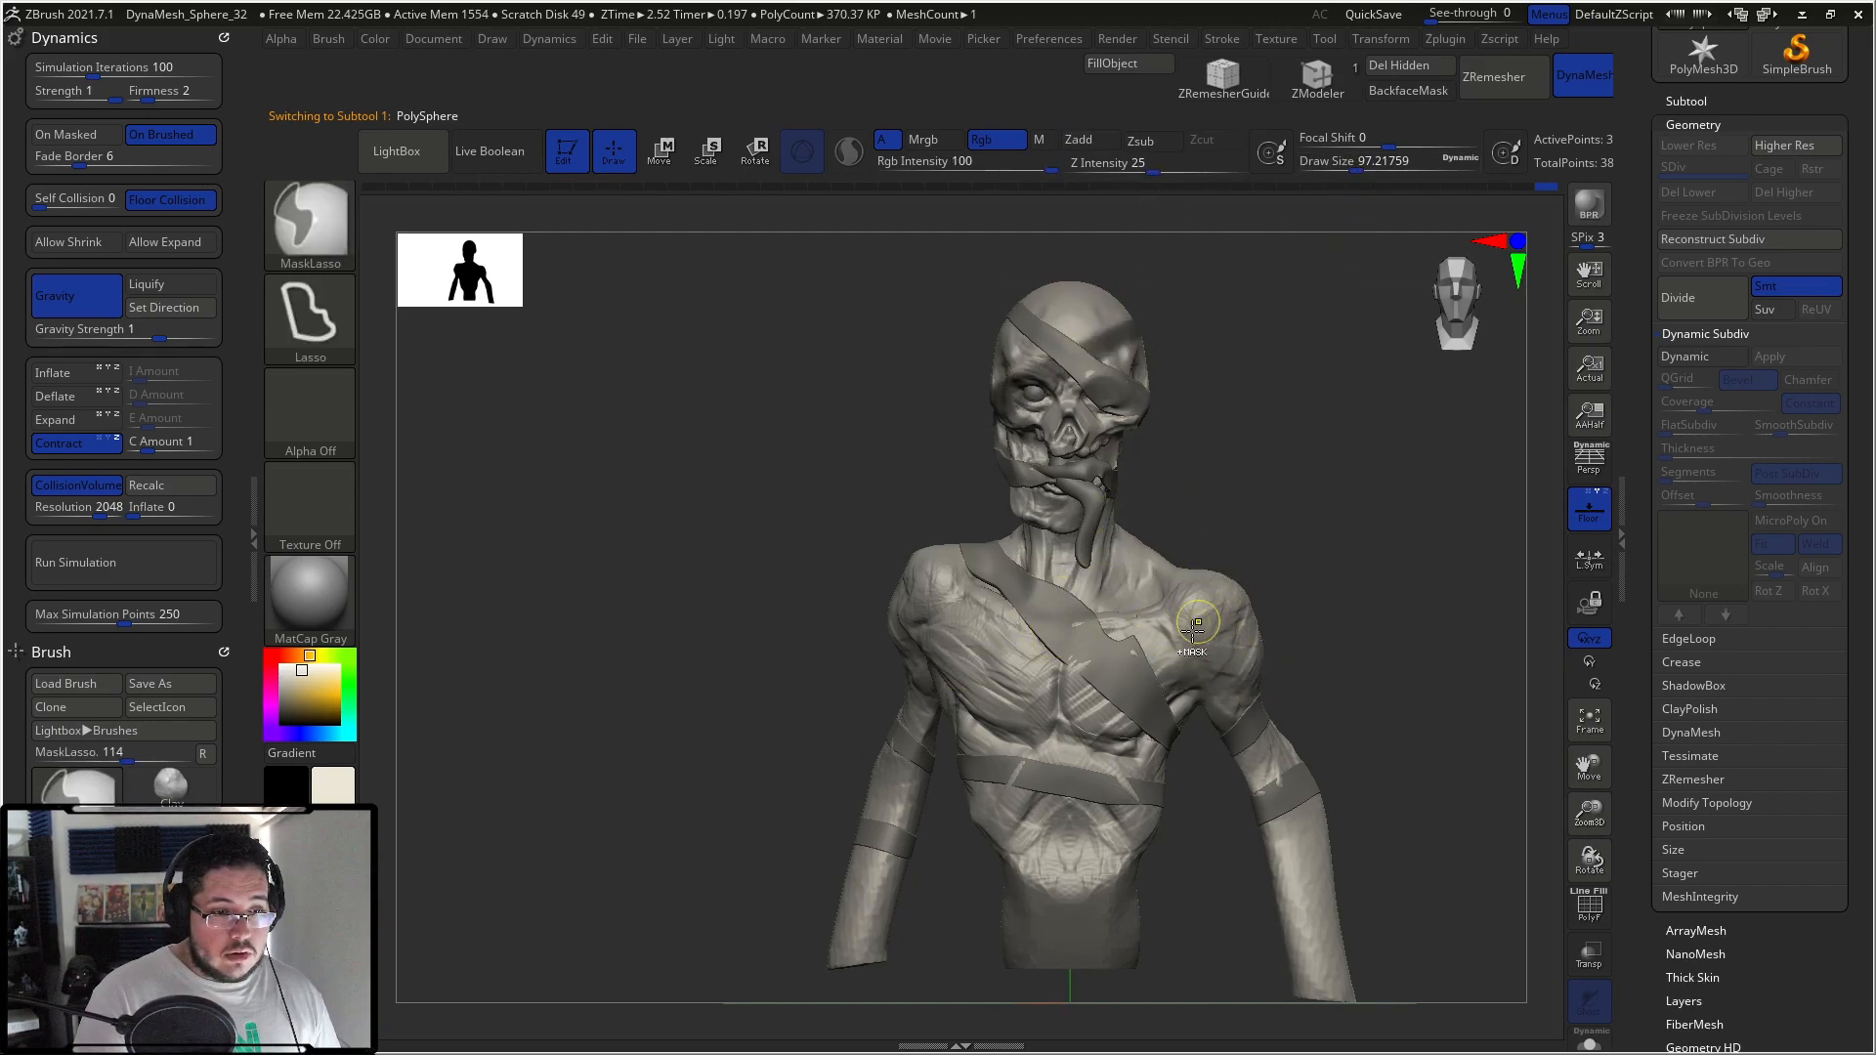
{"action": "mouse_move", "coordinate": [1120, 618]}
{"action": "left_mouse_down", "text": "ctrl"}
{"action": "mouse_move", "coordinate": [958, 885]}
{"action": "mouse_move", "coordinate": [1226, 516]}
{"action": "left_mouse_up", "text": "ctrl"}
{"action": "key", "text": "ctrl"}
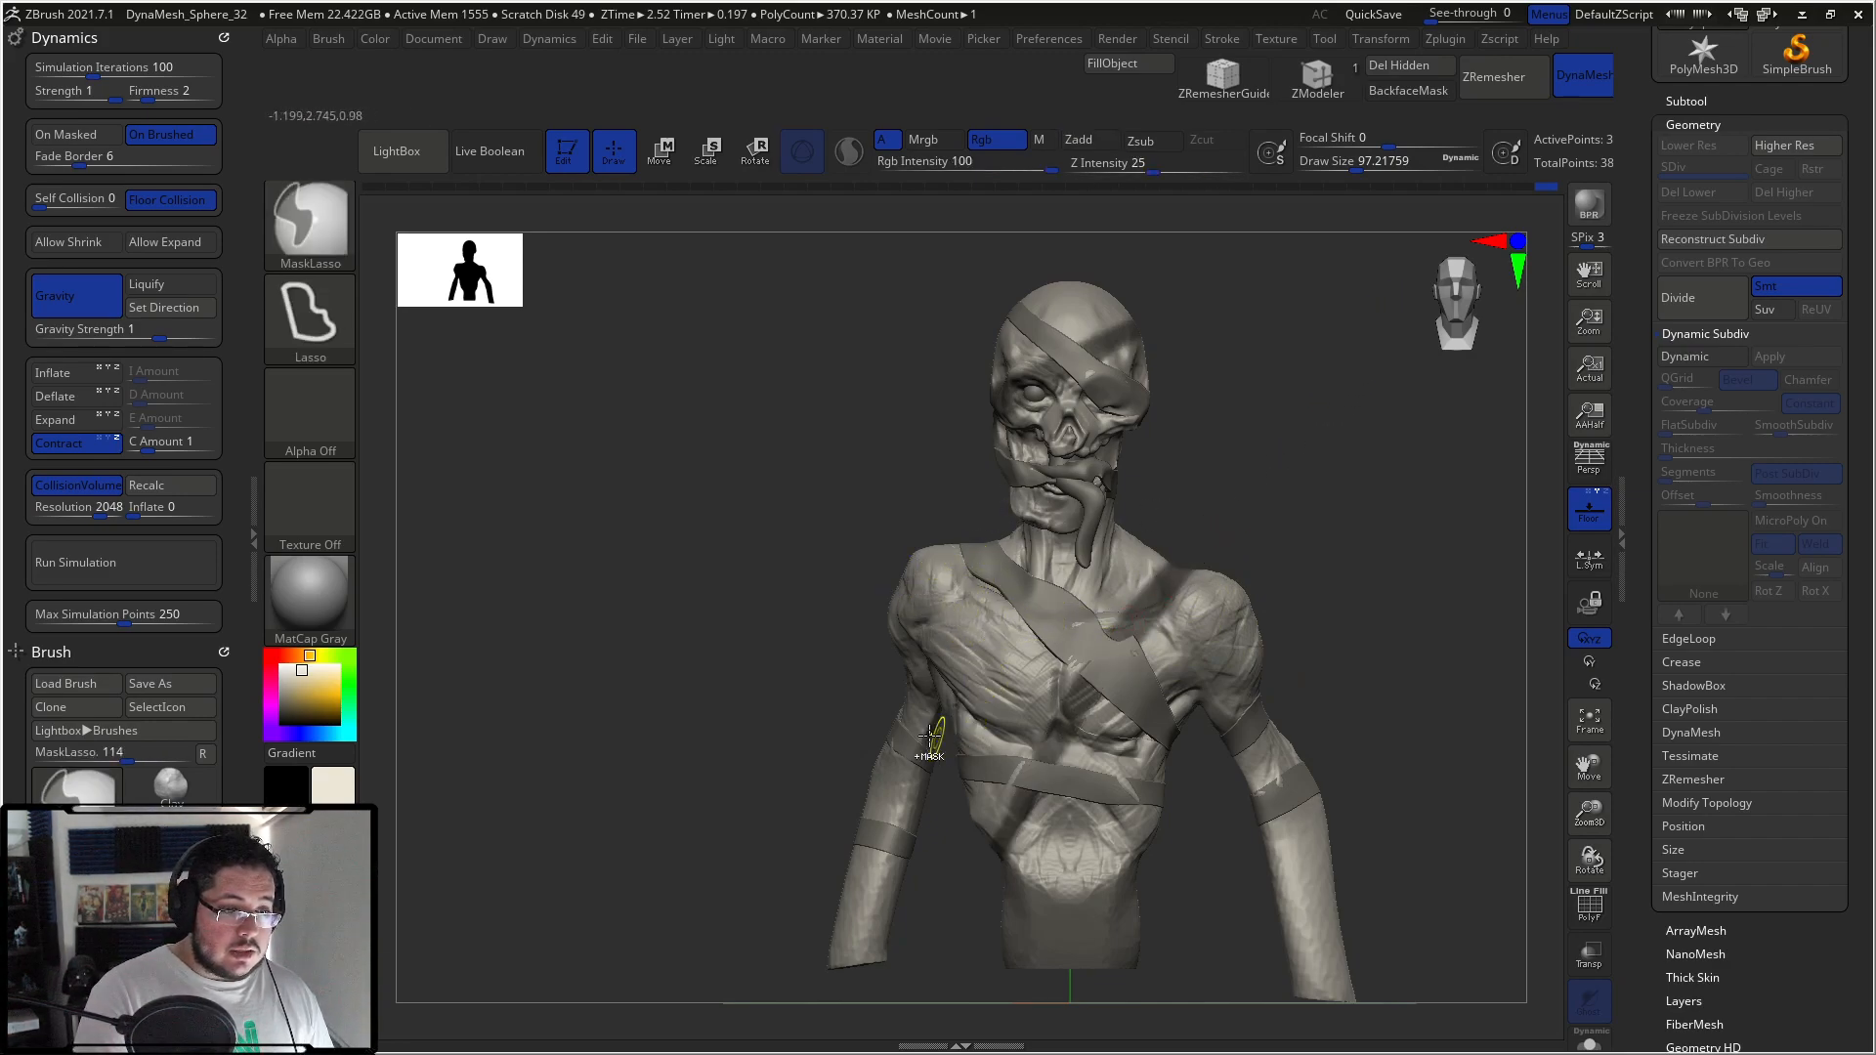
Step: Lasso-mask further bandage bands across the shoulder, both arms and the jaw of the body
{"action": "mouse_move", "coordinate": [1035, 681]}
{"action": "left_mouse_down", "text": "ctrl"}
{"action": "mouse_move", "coordinate": [1200, 758]}
{"action": "mouse_move", "coordinate": [880, 548]}
{"action": "mouse_move", "coordinate": [851, 472]}
{"action": "left_mouse_up", "text": "ctrl"}
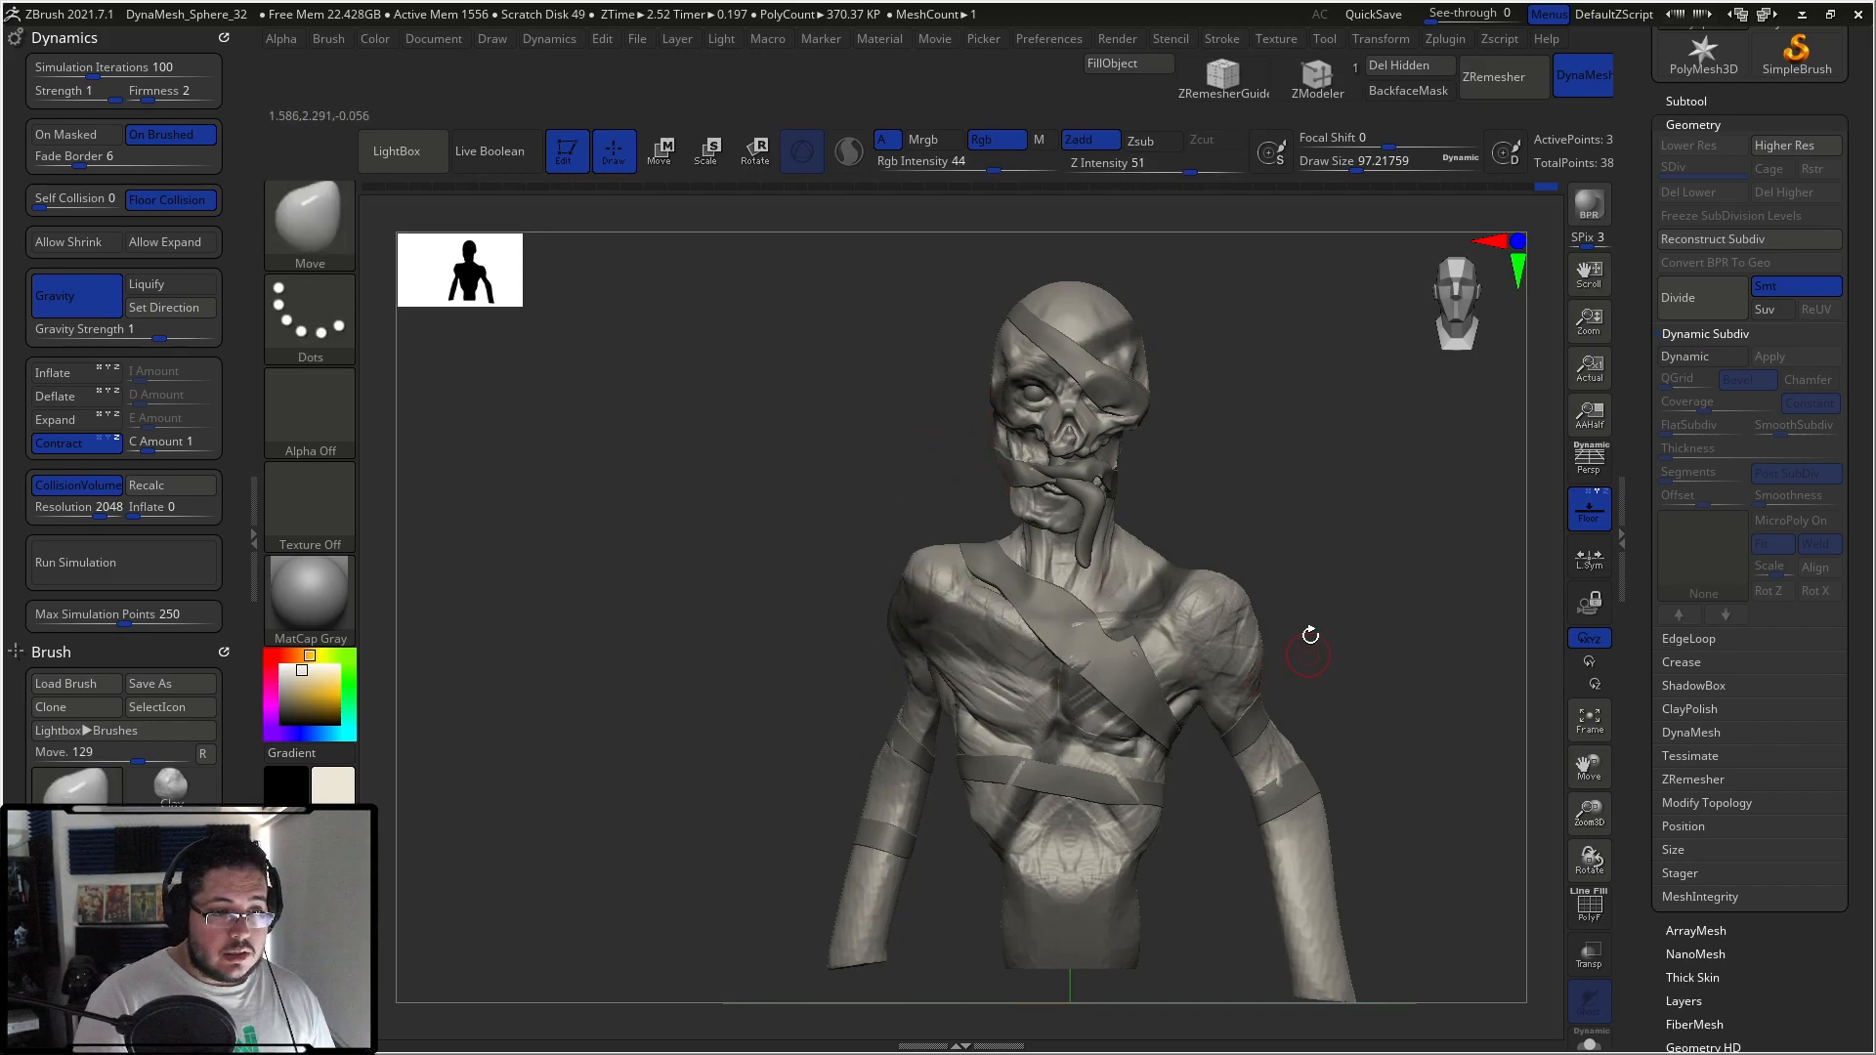
{"action": "key", "text": "ctrl"}
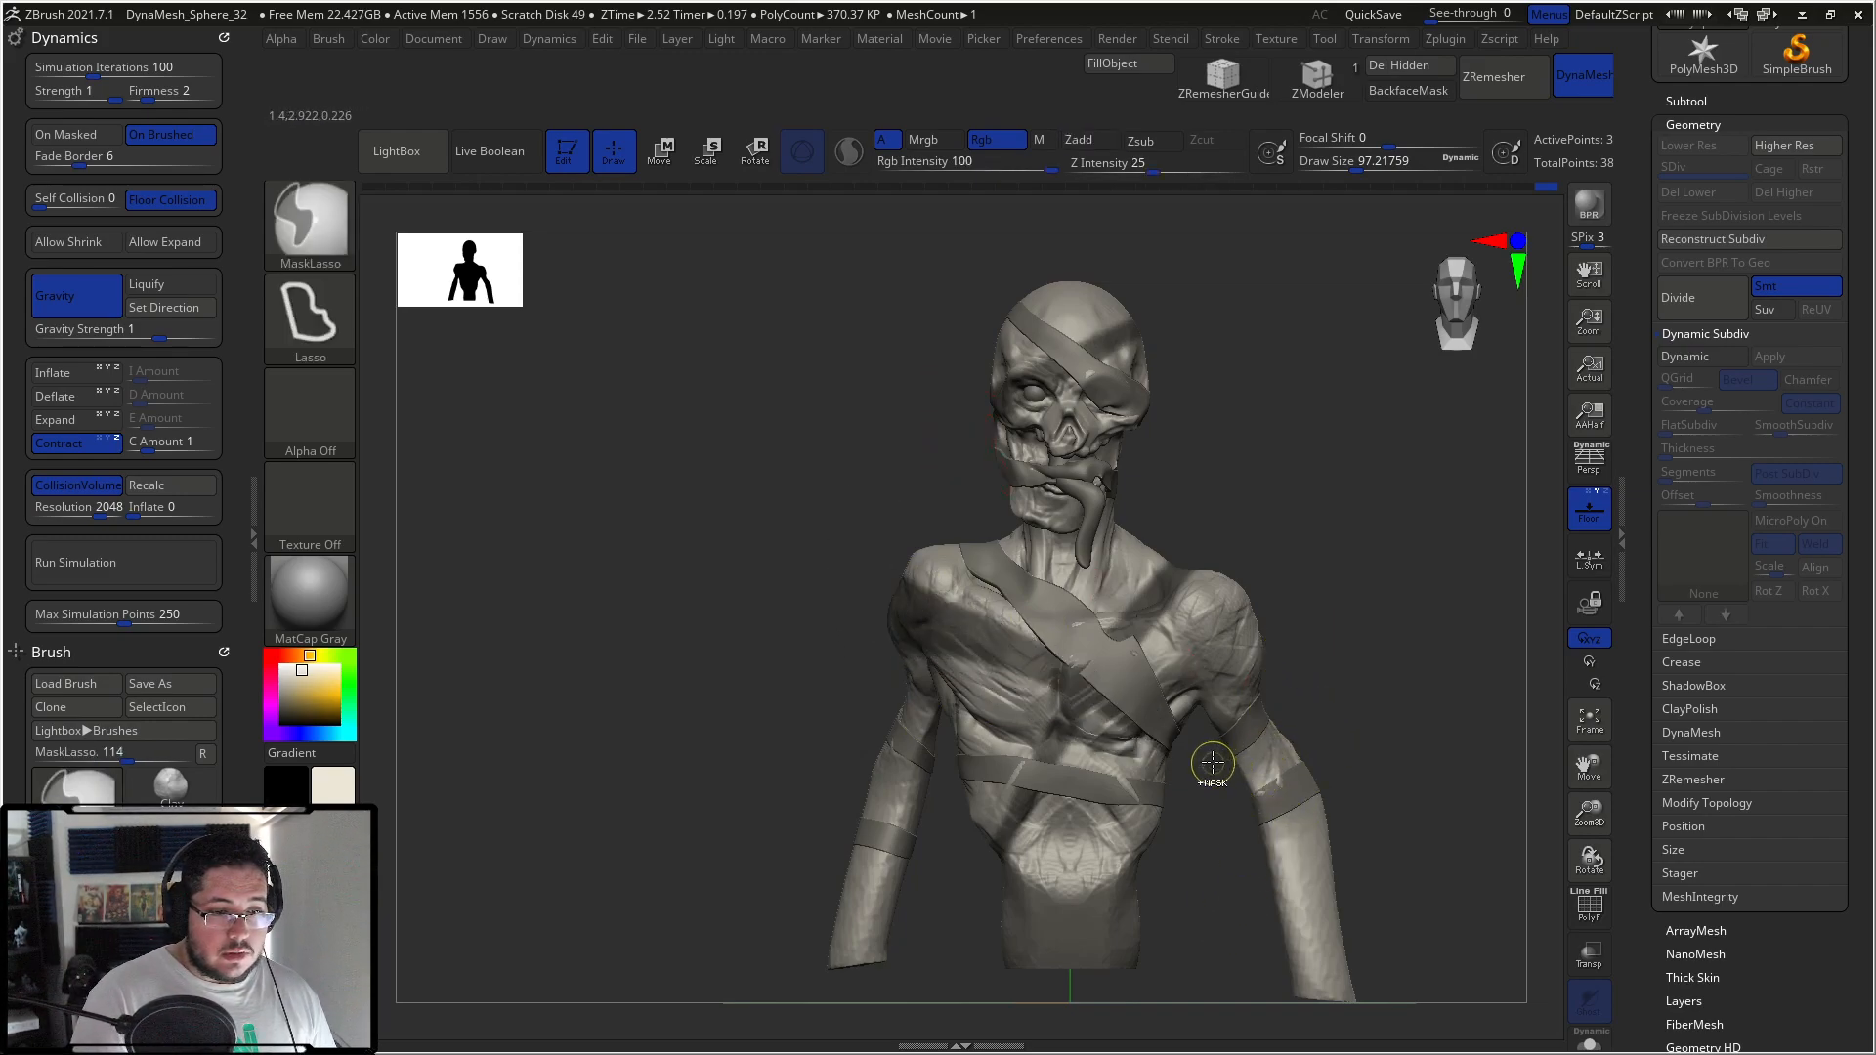
{"action": "left_click_drag", "start_coordinate": [1370, 837], "coordinate": [1210, 728], "text": "ctrl"}
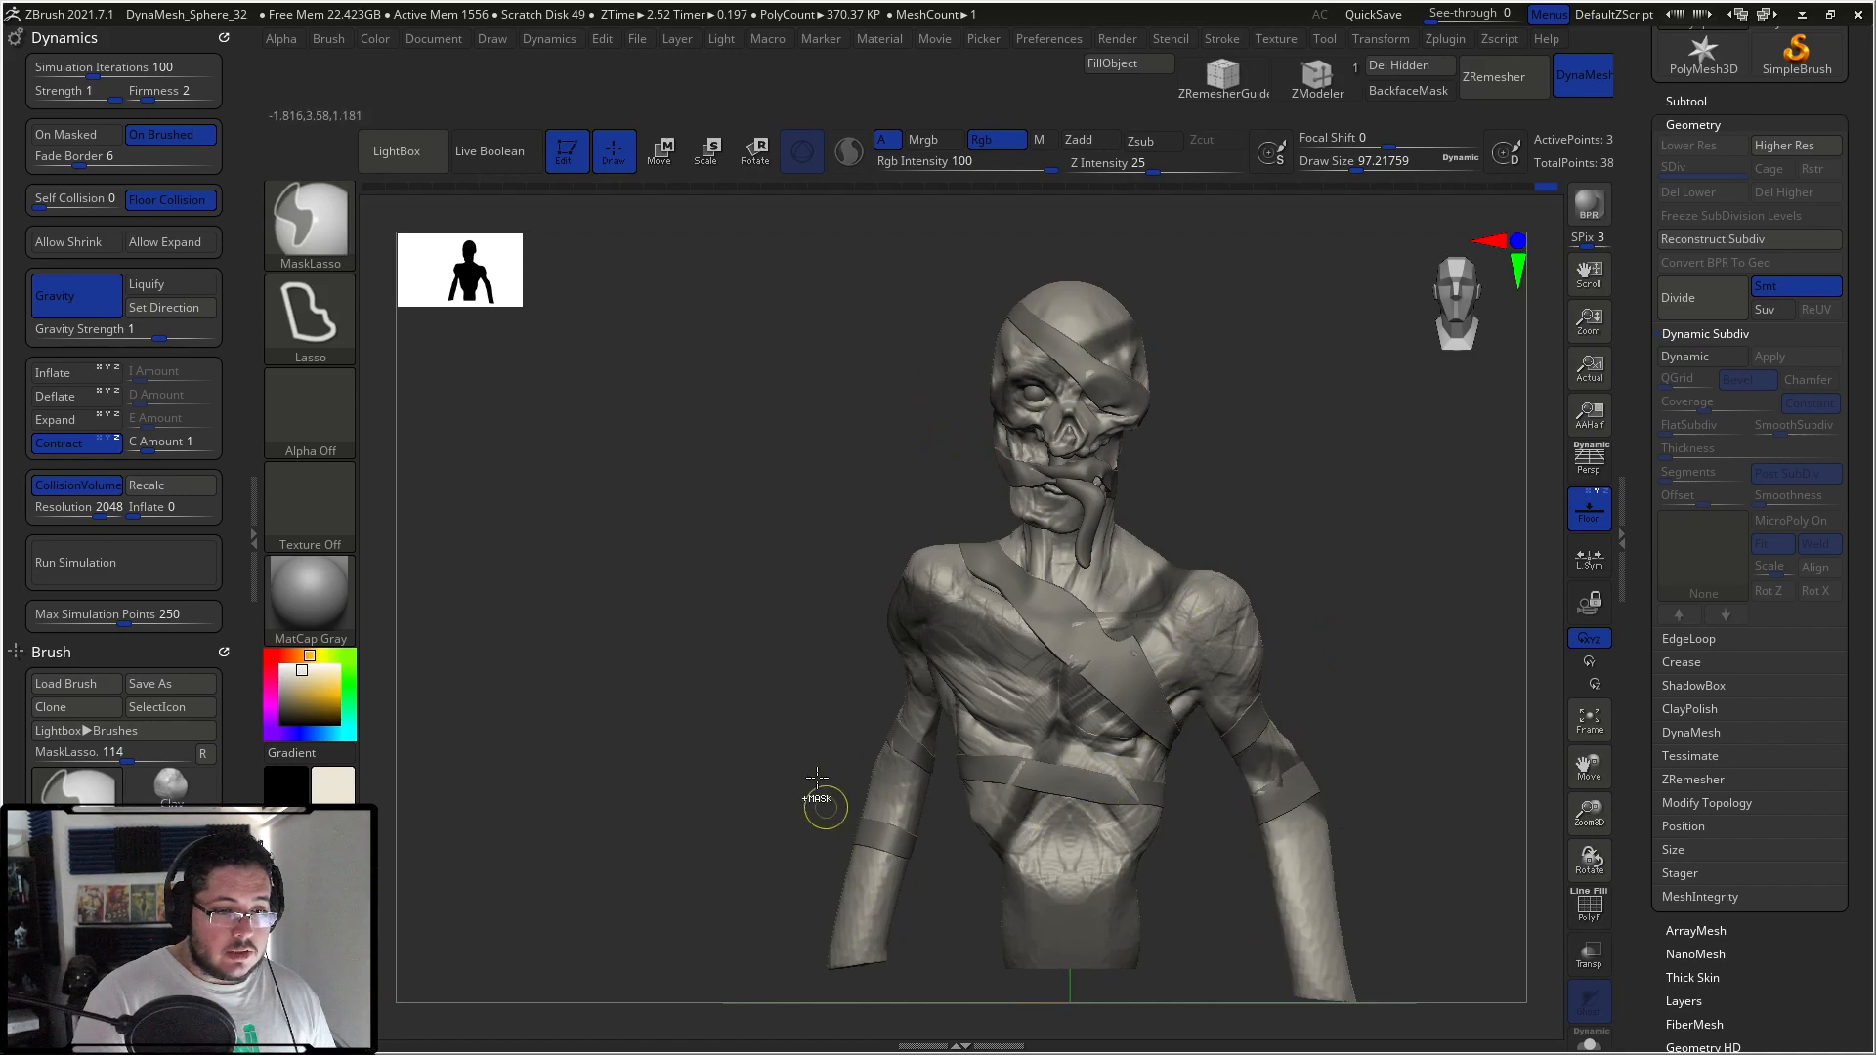
{"action": "left_click_drag", "start_coordinate": [908, 779], "coordinate": [946, 723], "text": "ctrl"}
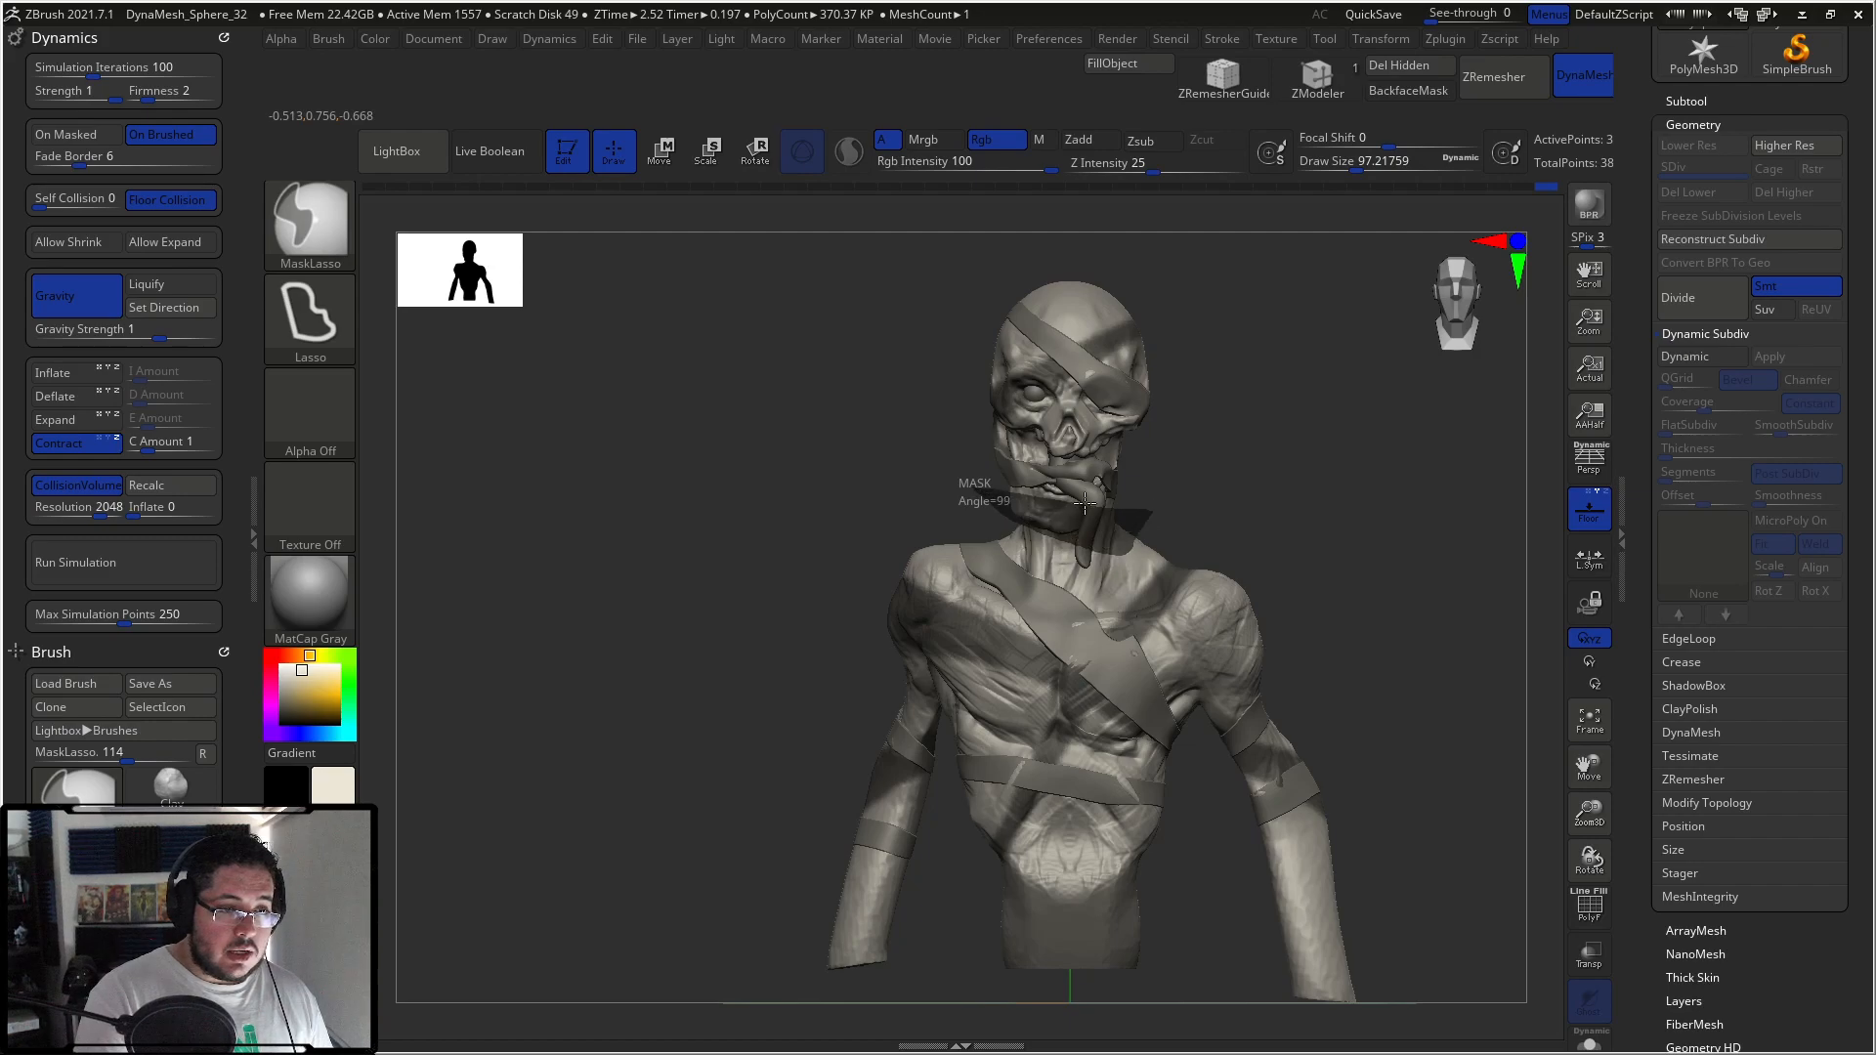
{"action": "mouse_move", "coordinate": [883, 490]}
{"action": "left_mouse_down"}
{"action": "mouse_move", "coordinate": [1382, 549]}
{"action": "mouse_move", "coordinate": [1241, 543]}
{"action": "left_mouse_up"}
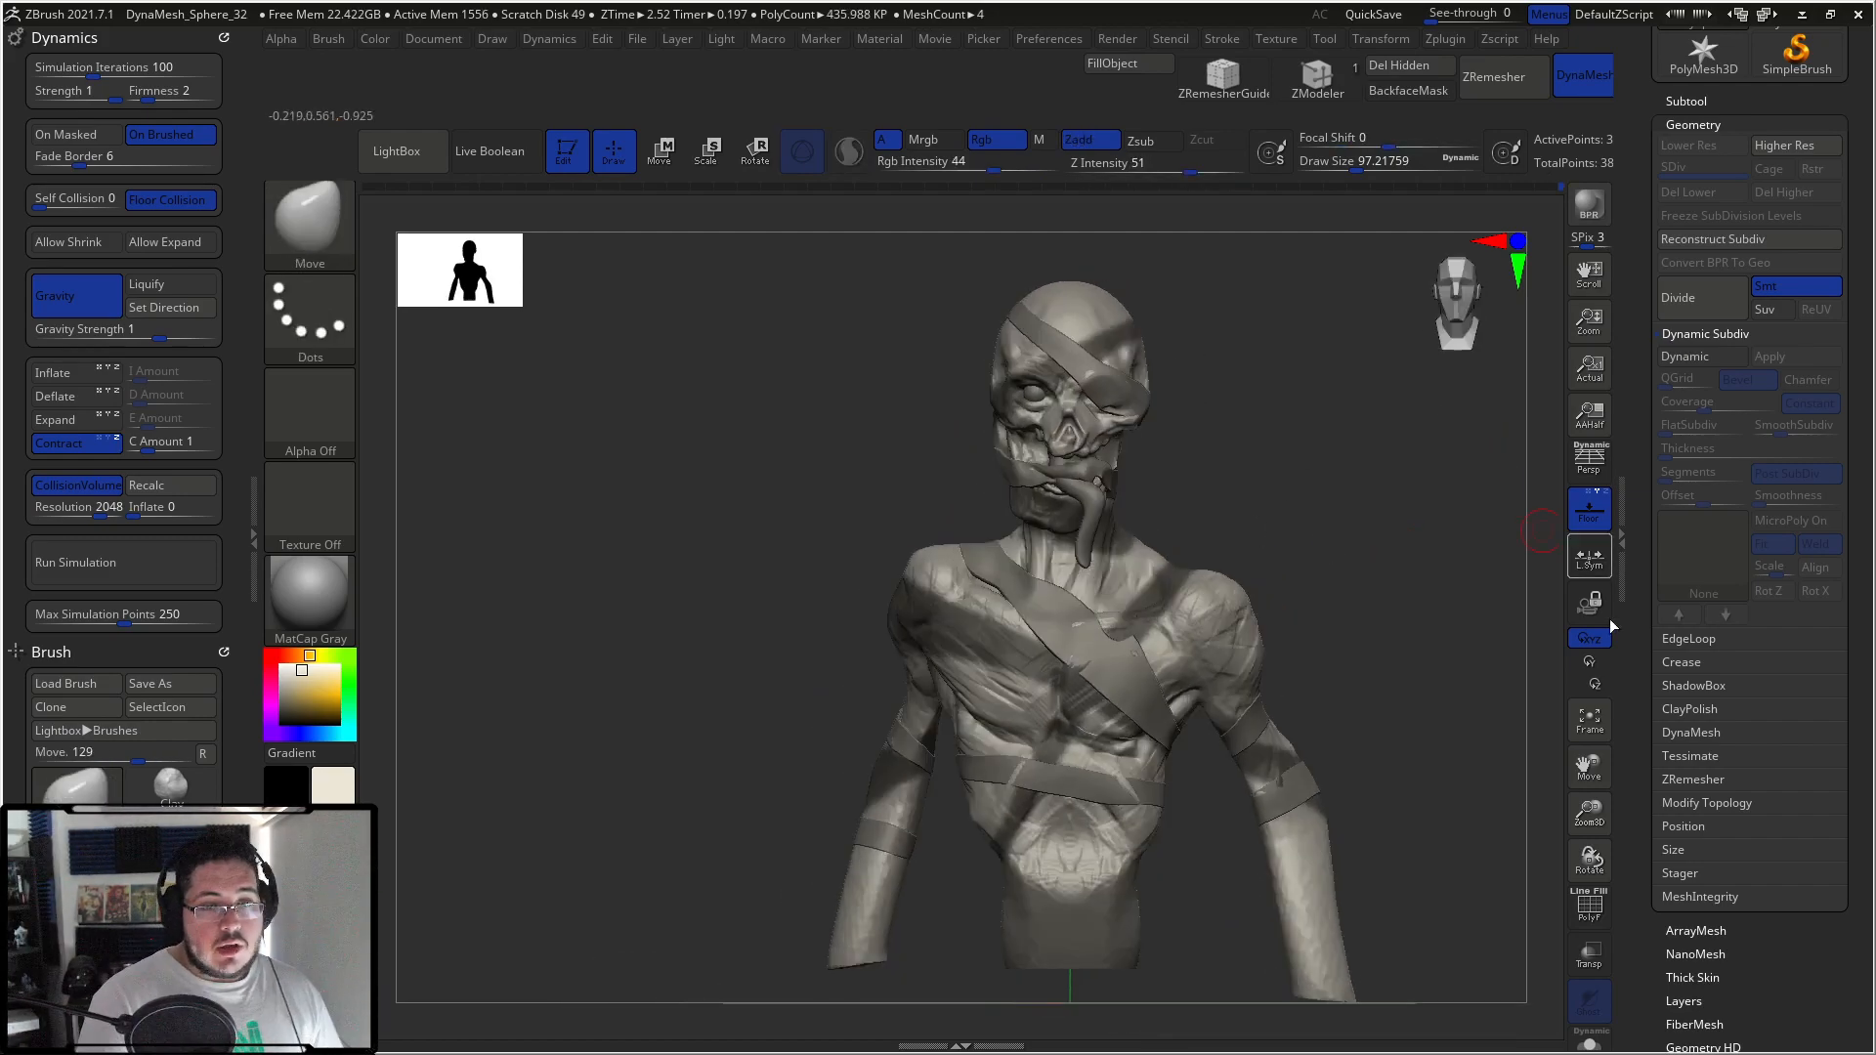
Step: Extract the masked bands from the body with a thickness of 0 and accept them as a new subtool
{"action": "left_click", "coordinate": [1686, 100]}
{"action": "left_click", "coordinate": [1711, 897]}
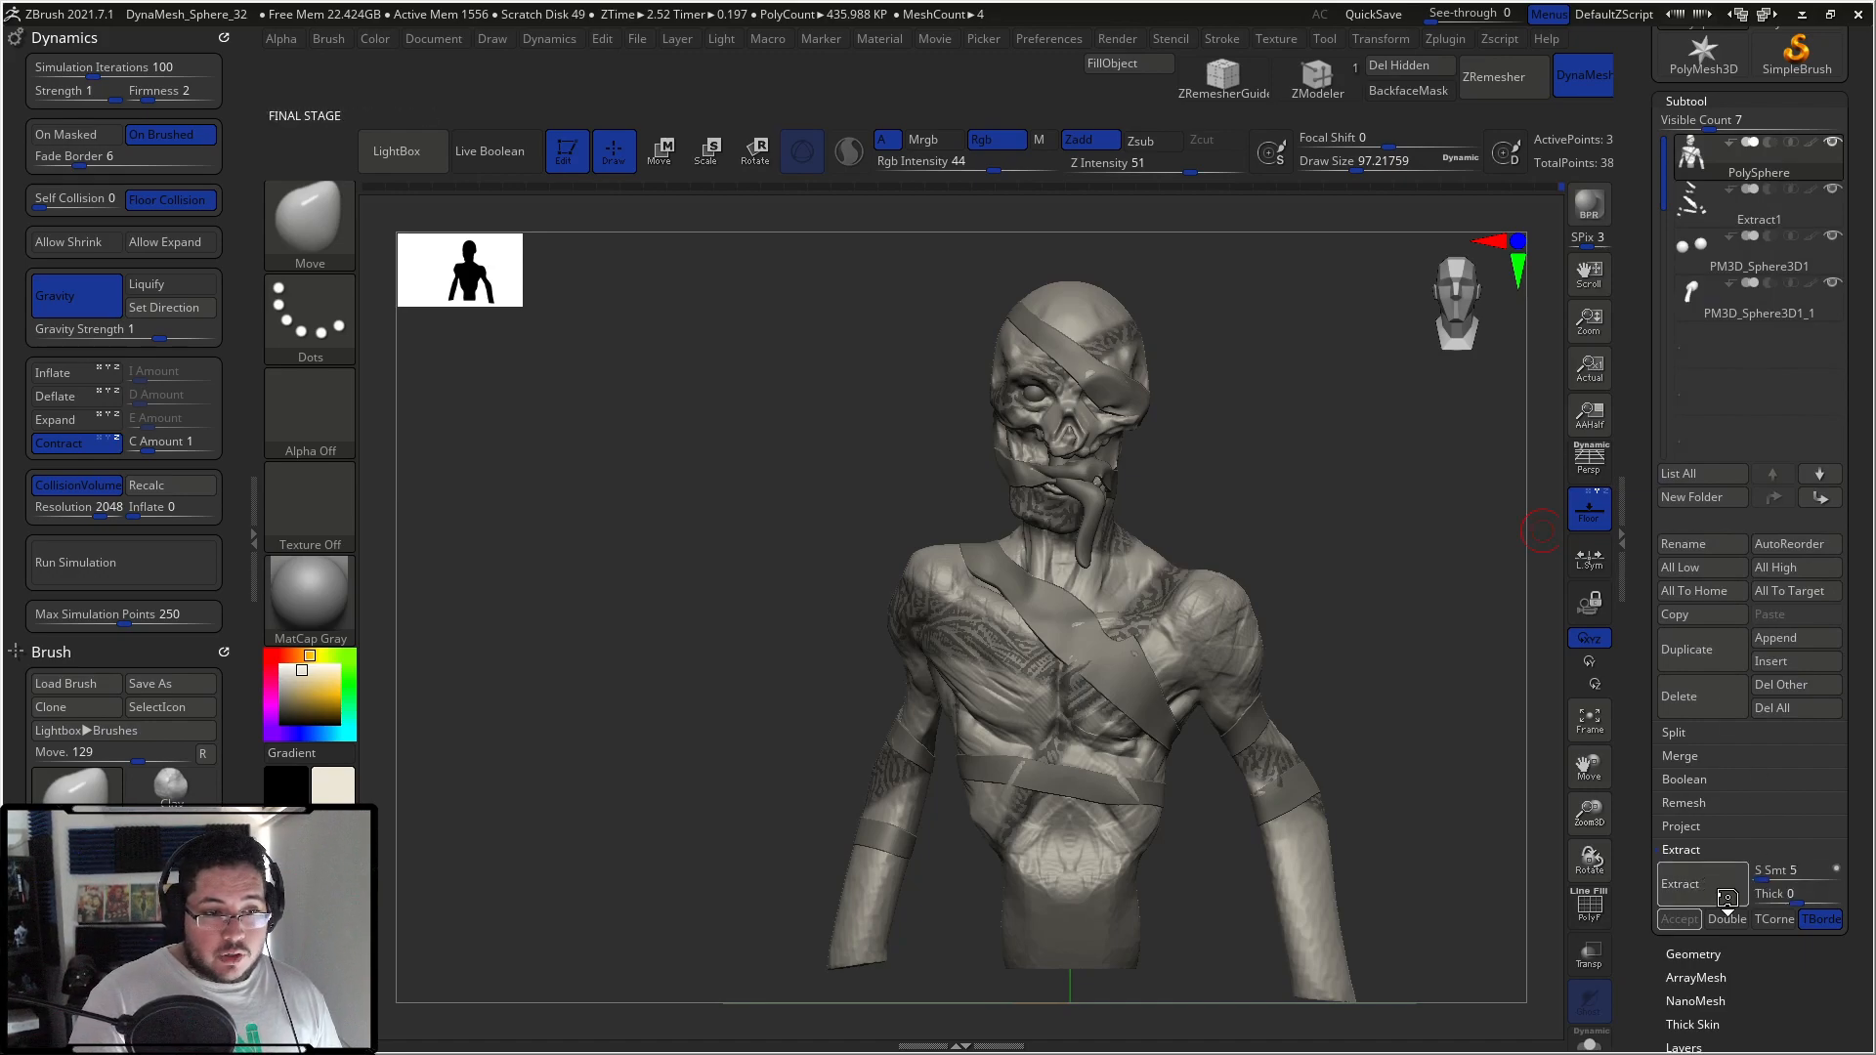
{"action": "left_click", "coordinate": [1679, 920]}
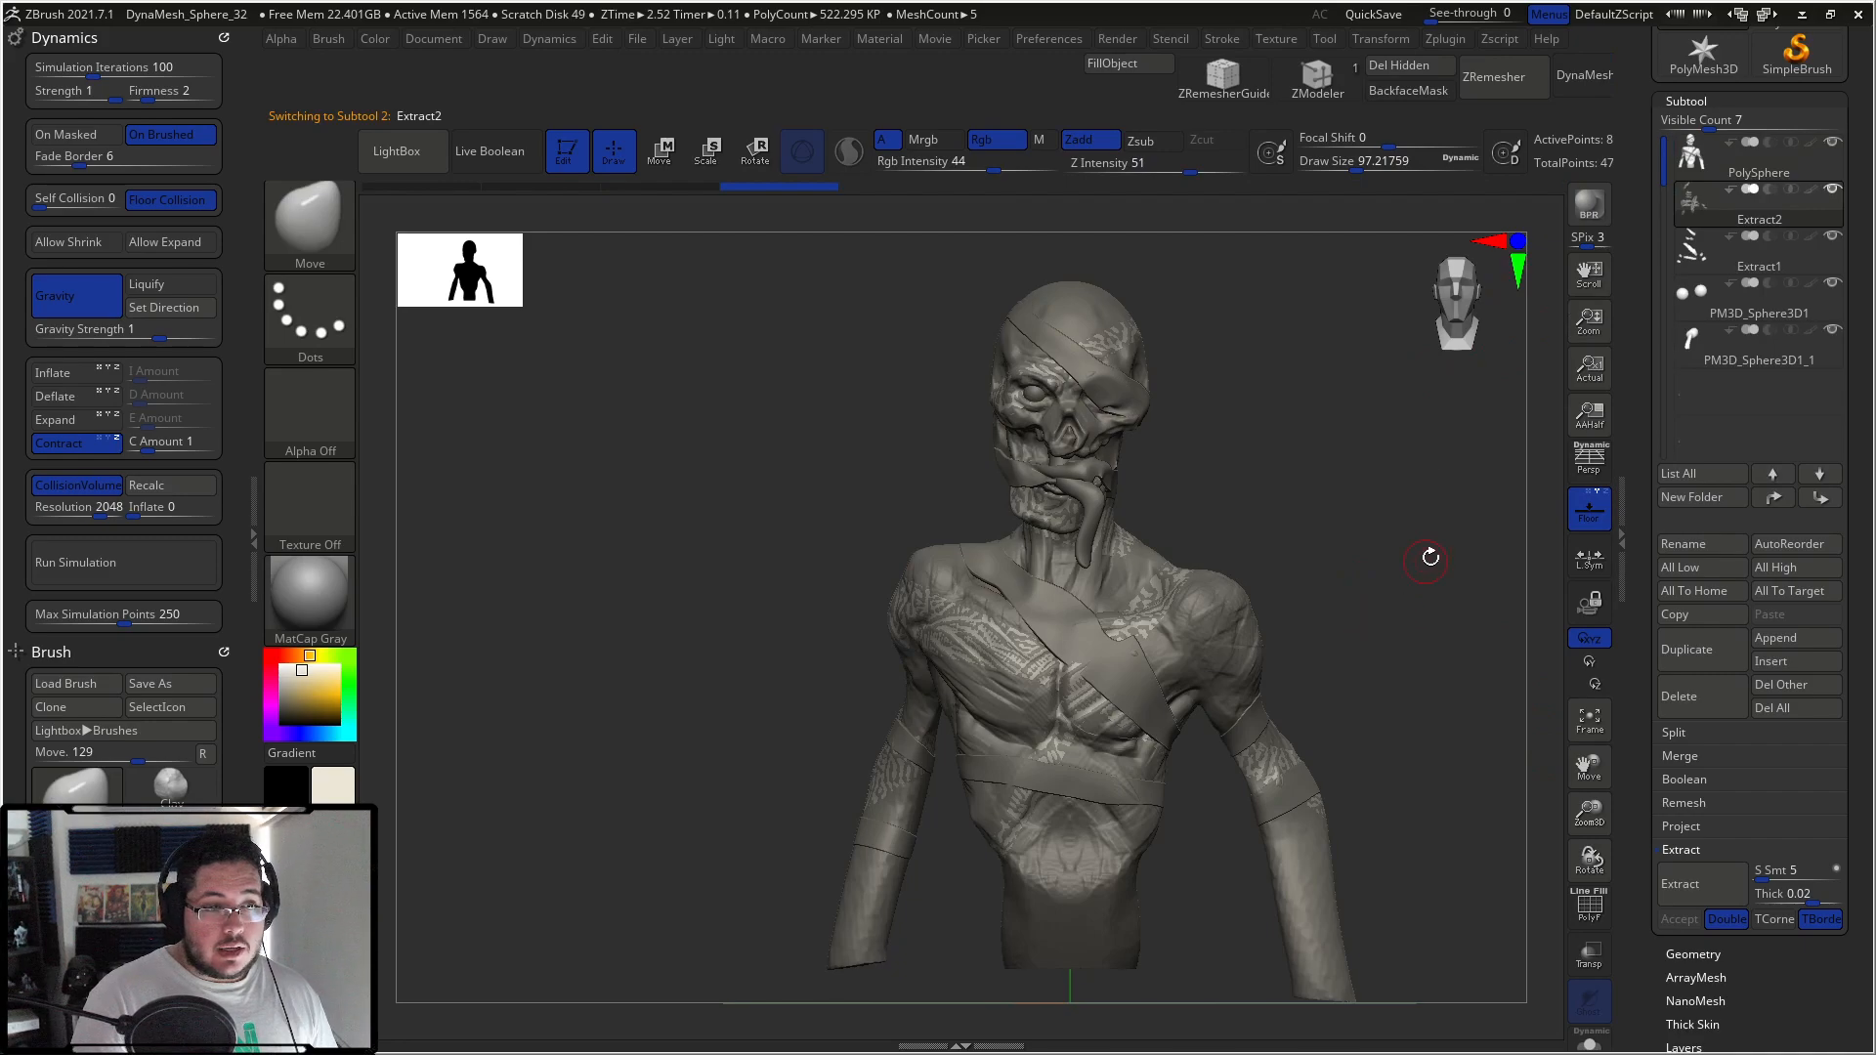
Step: ZRemesh the newly extracted strips with a target polygon count of 5
{"action": "left_click_drag", "start_coordinate": [1426, 560], "coordinate": [1550, 523]}
{"action": "left_click_drag", "start_coordinate": [1854, 627], "coordinate": [1854, 298]}
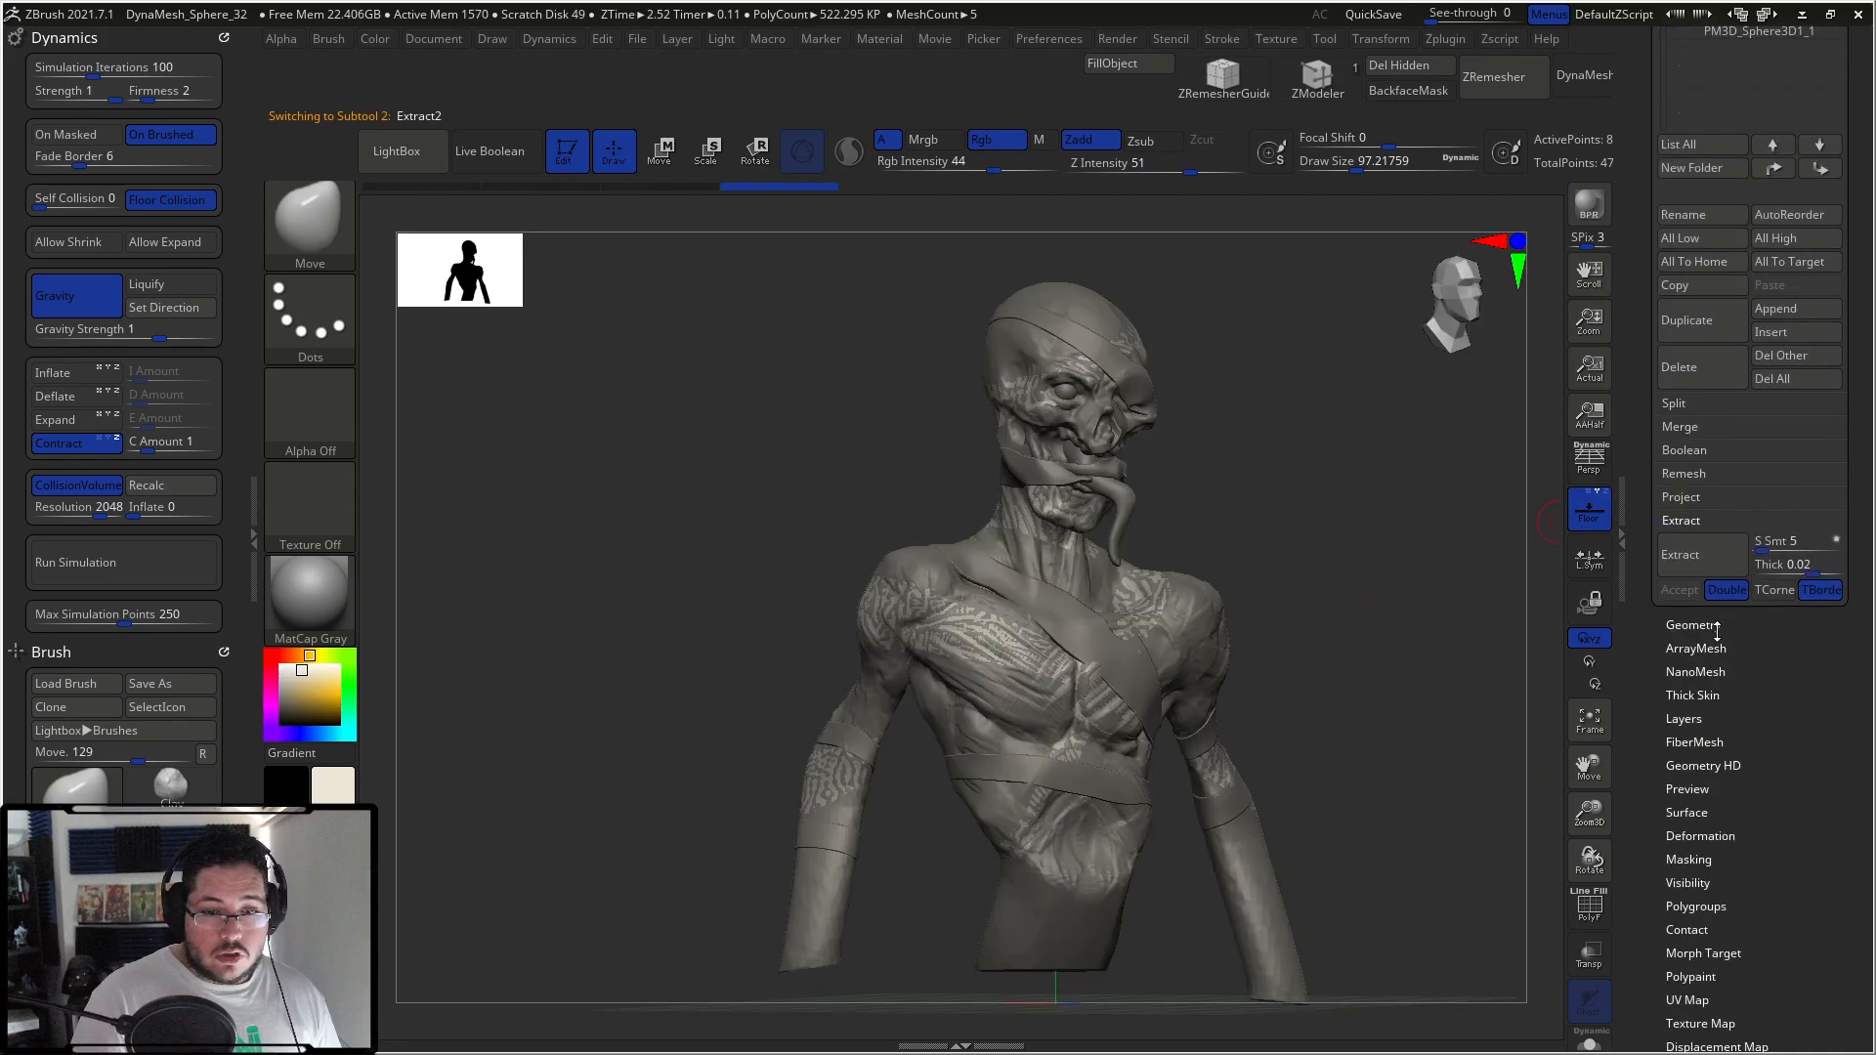
{"action": "left_click", "coordinate": [1719, 633]}
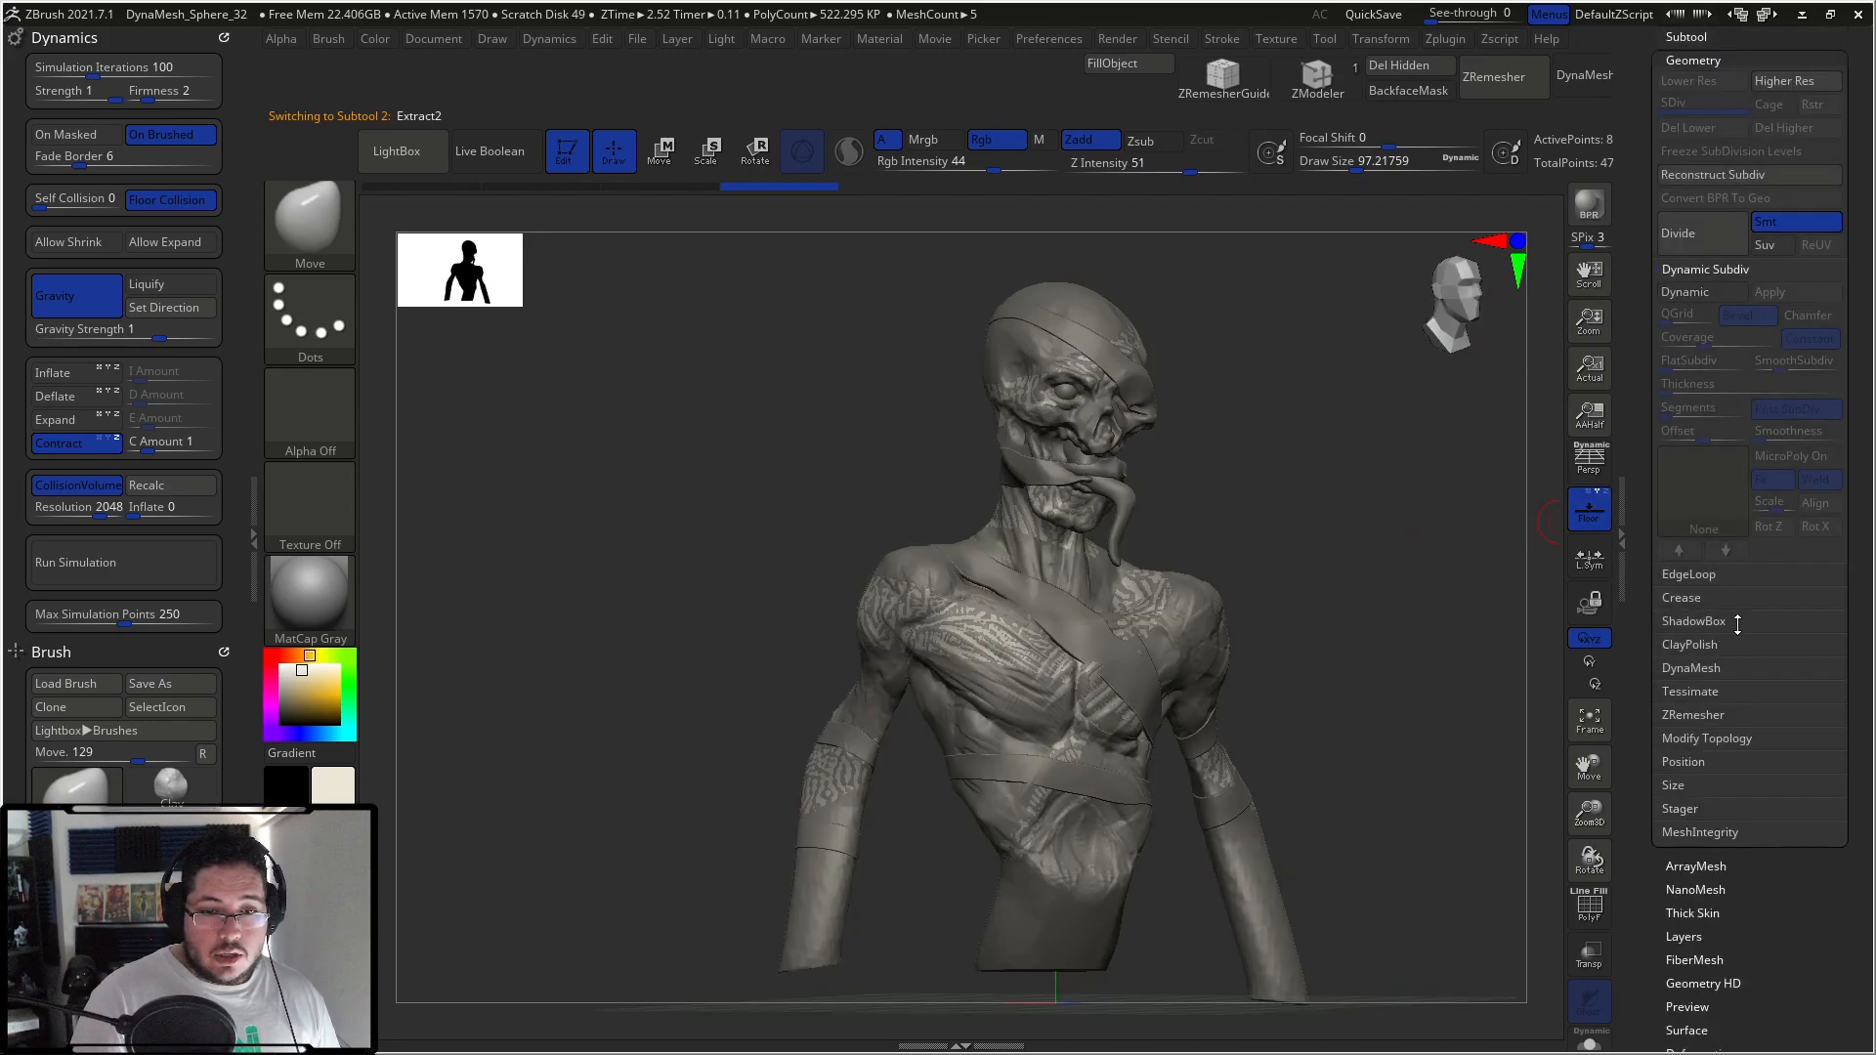
{"action": "left_click", "coordinate": [1700, 715]}
{"action": "left_click", "coordinate": [1690, 468]}
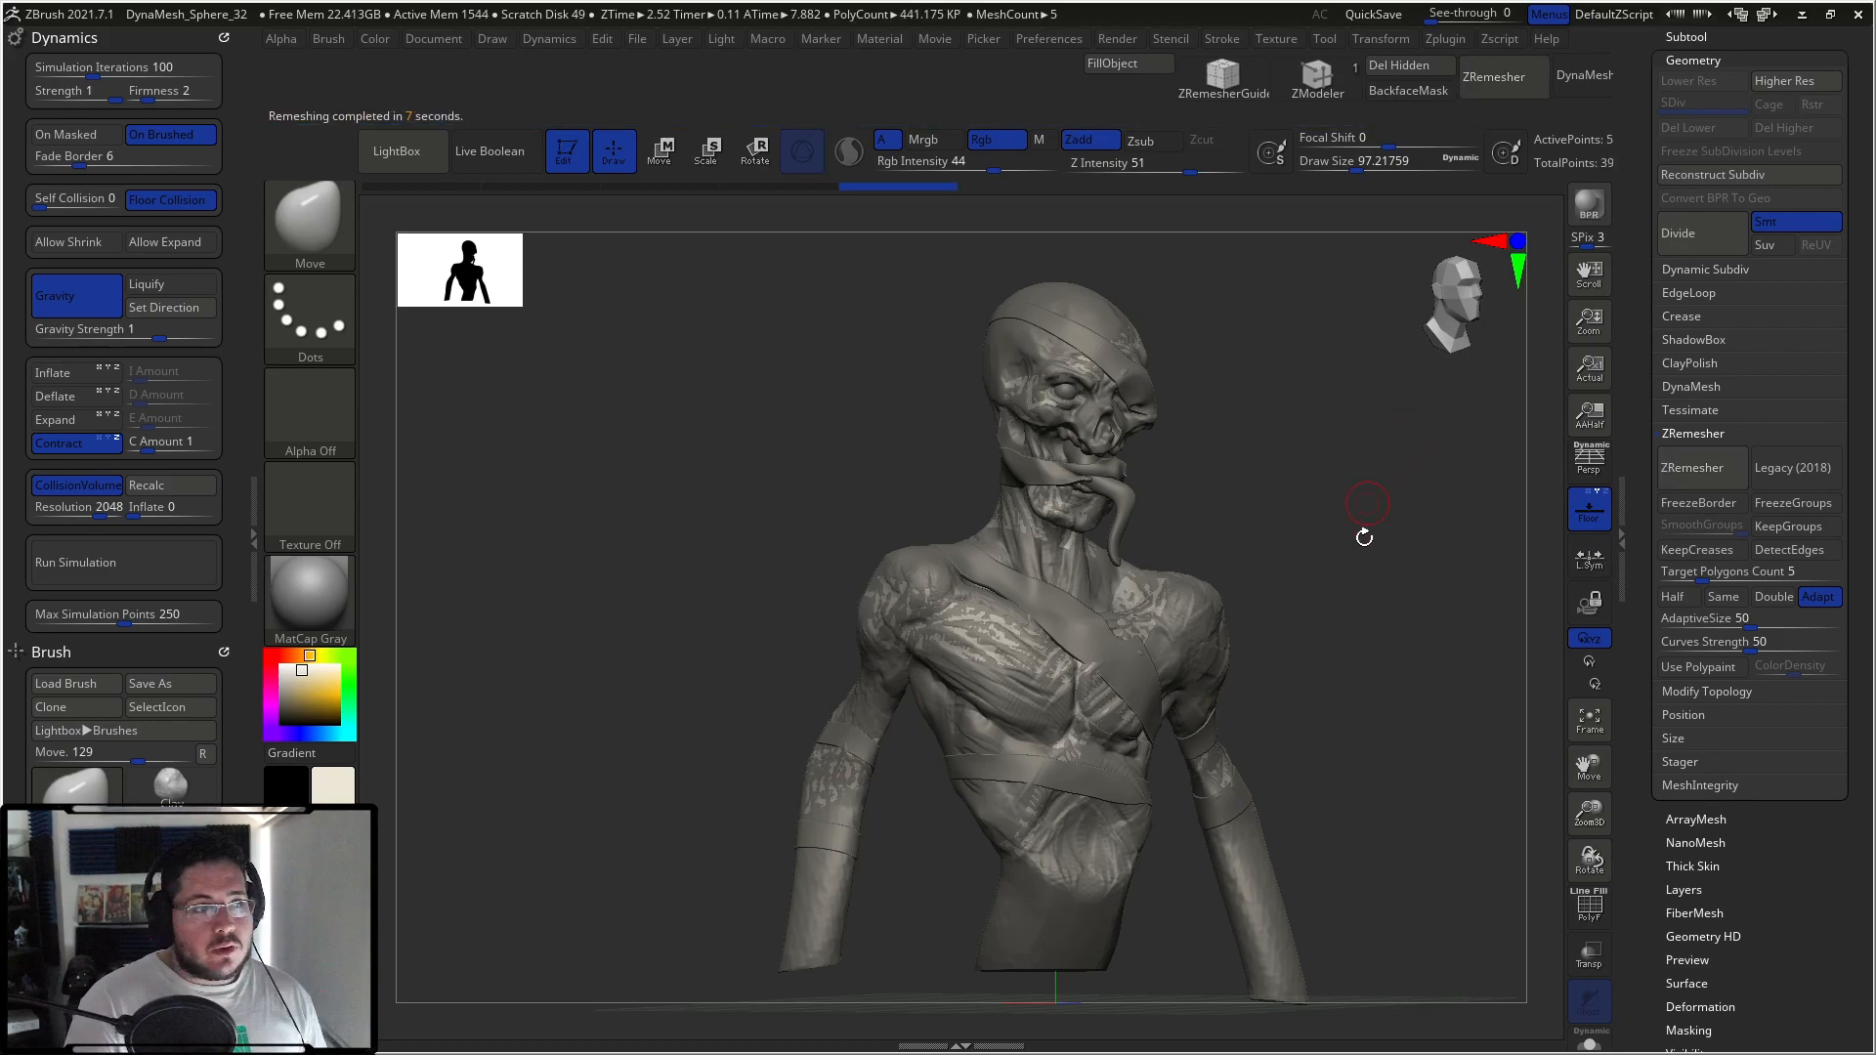
Step: Turn on the Half option and ZRemesh the new strips repeatedly to lower their density
{"action": "left_click_drag", "start_coordinate": [1425, 590], "coordinate": [1387, 588]}
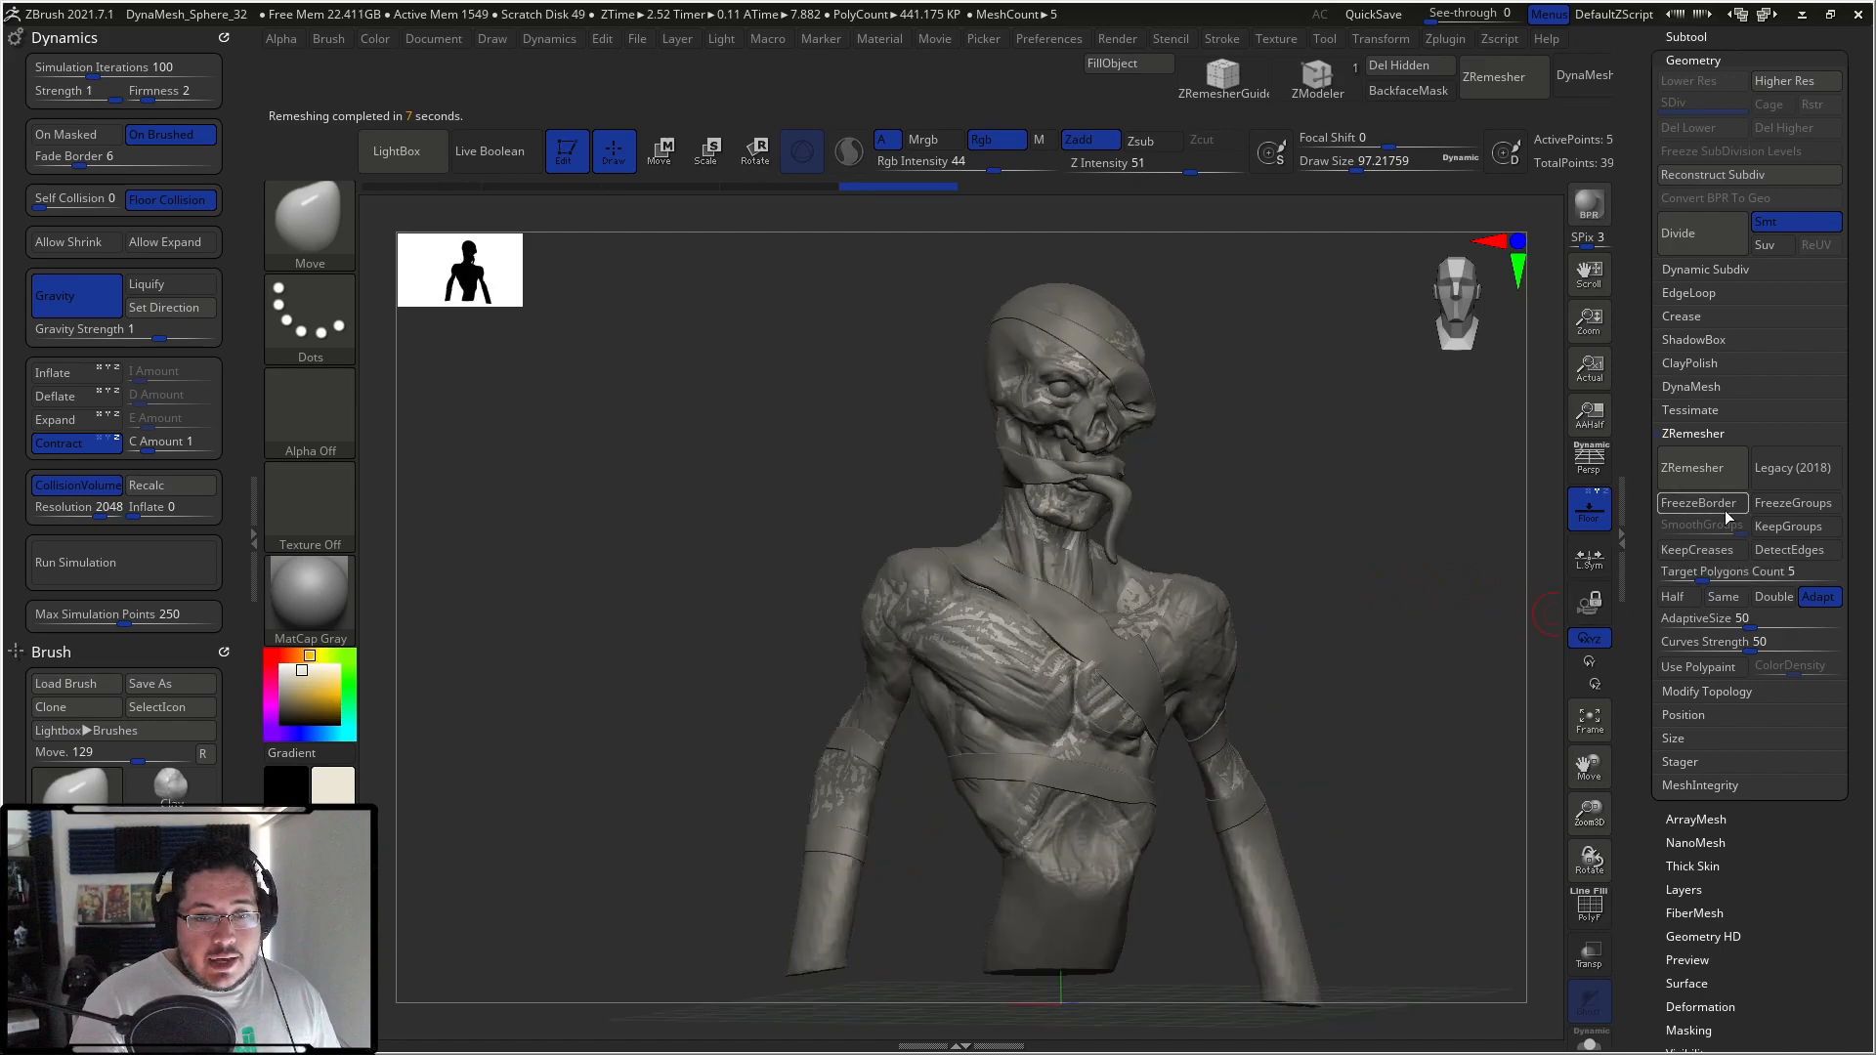
{"action": "left_click", "coordinate": [1672, 597]}
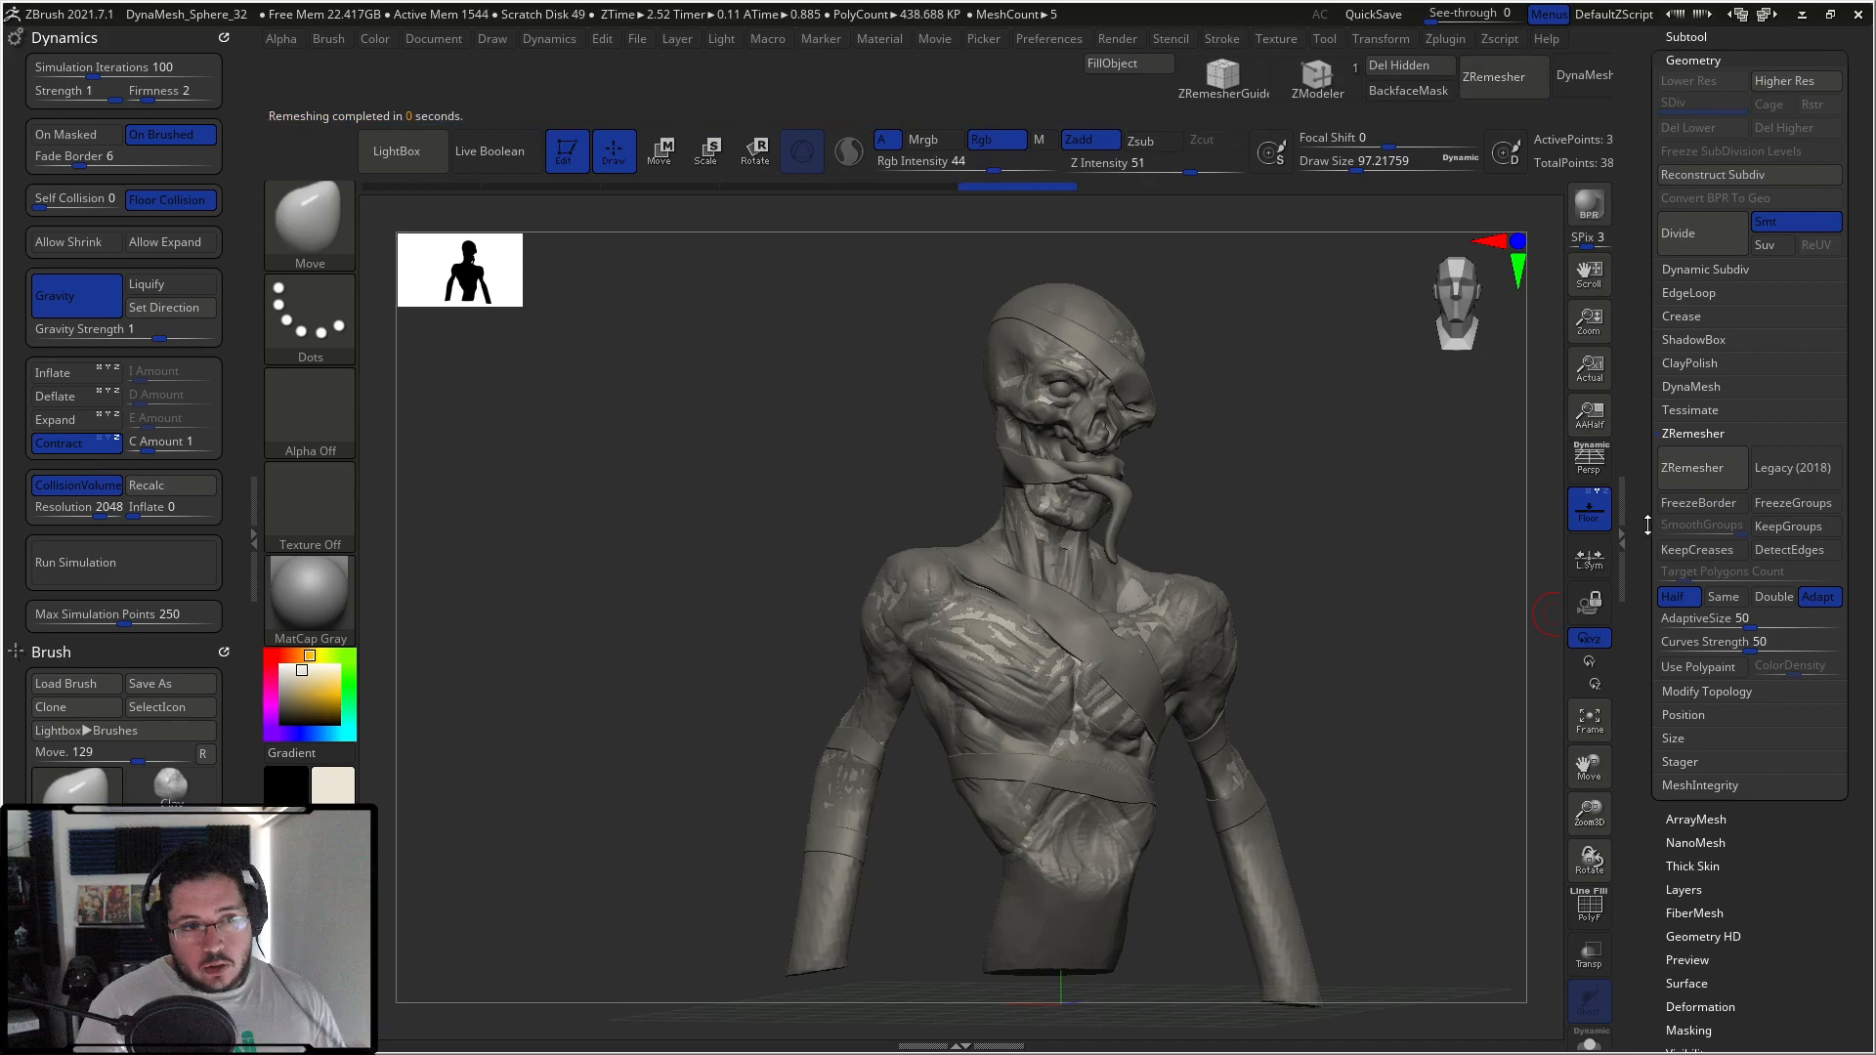
{"action": "left_click", "coordinate": [1692, 479]}
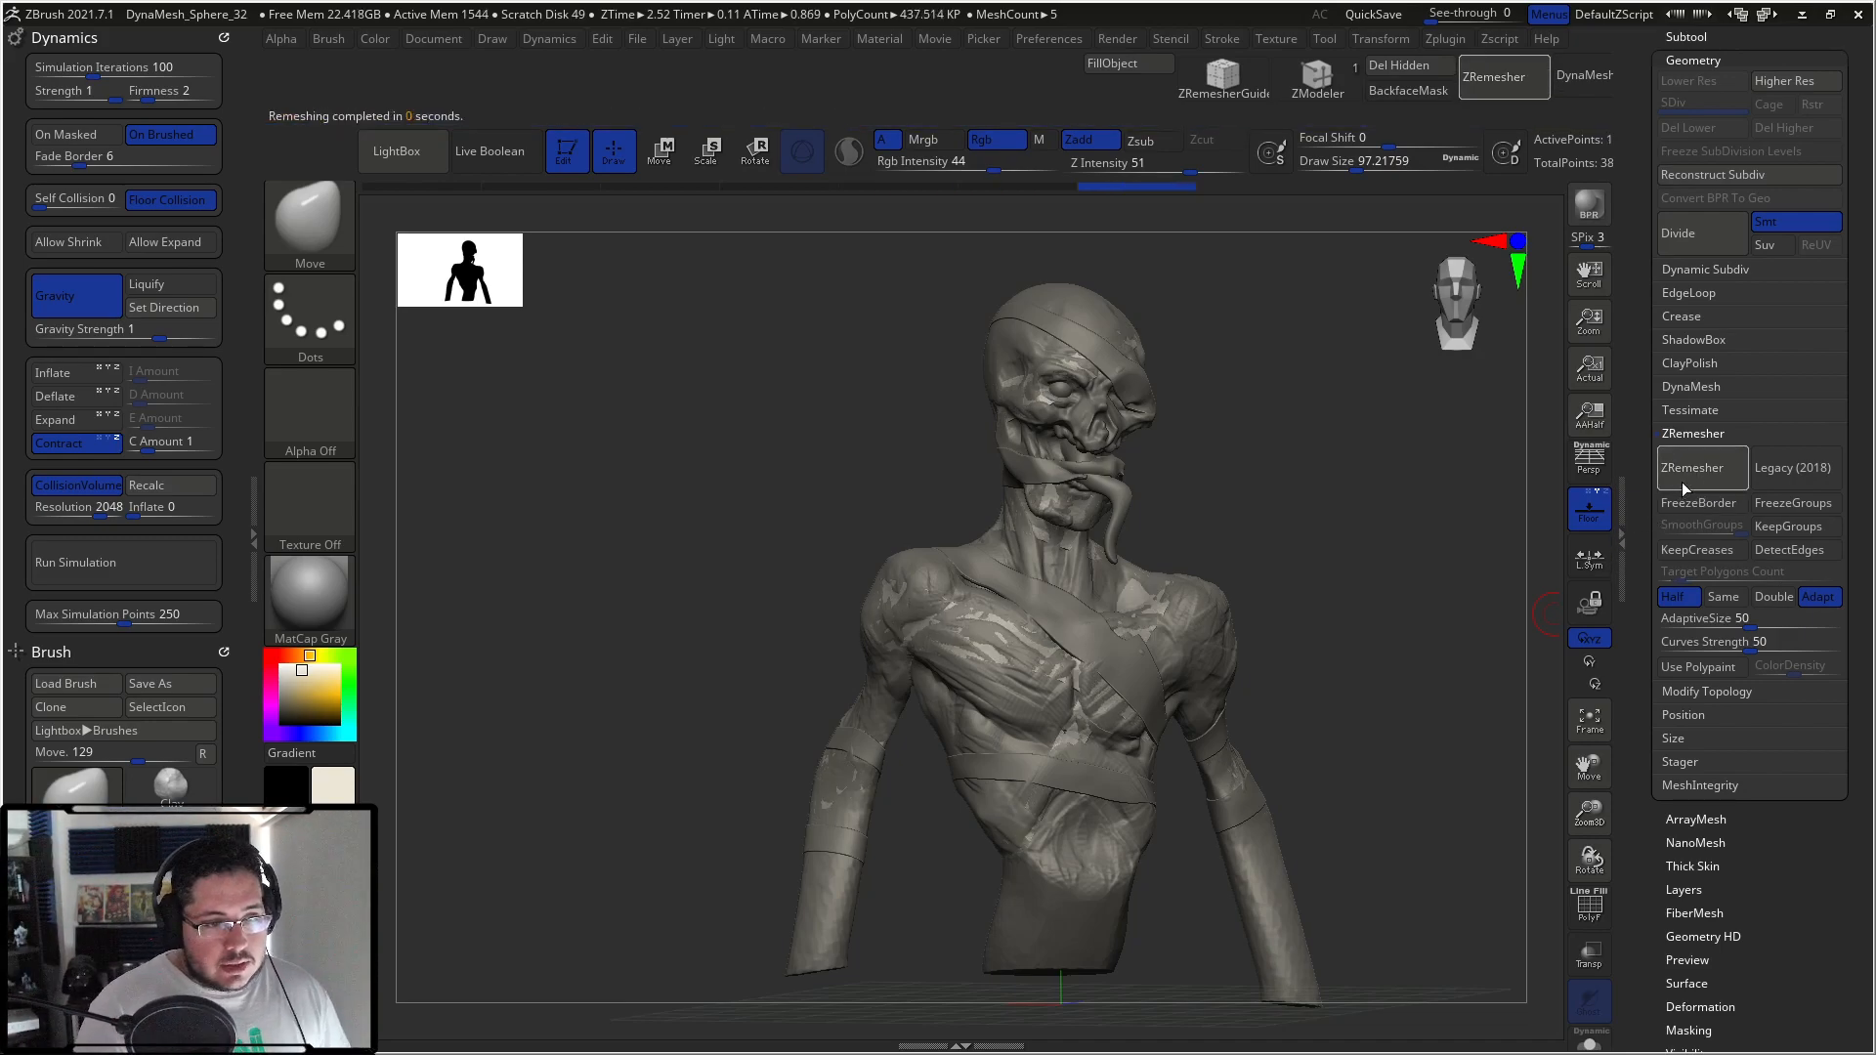
{"action": "mouse_move", "coordinate": [1493, 597]}
{"action": "left_mouse_down"}
{"action": "mouse_move", "coordinate": [1446, 590]}
{"action": "mouse_move", "coordinate": [1538, 898]}
{"action": "left_mouse_up"}
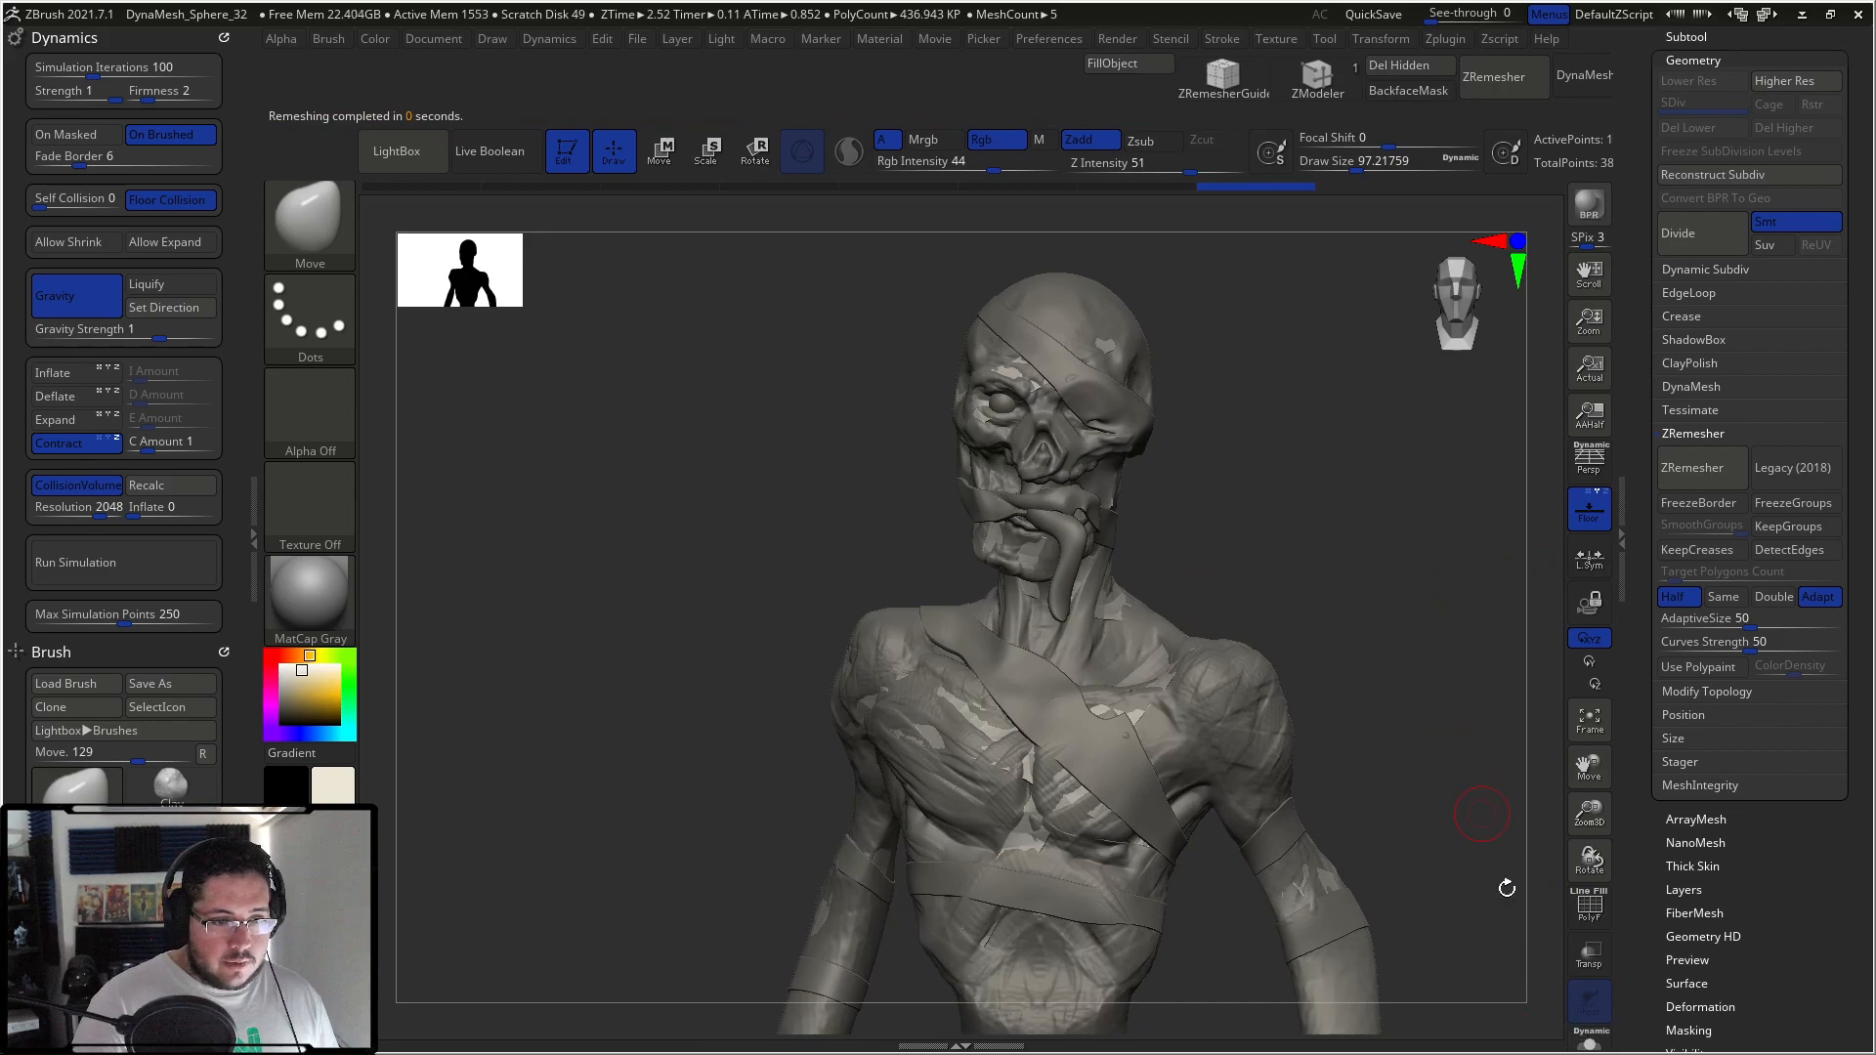
Step: Isolate the remeshed strips to examine their topology, and show the whole bust again
{"action": "left_click", "coordinate": [1589, 1036]}
{"action": "left_click_drag", "start_coordinate": [1499, 893], "coordinate": [1399, 647]}
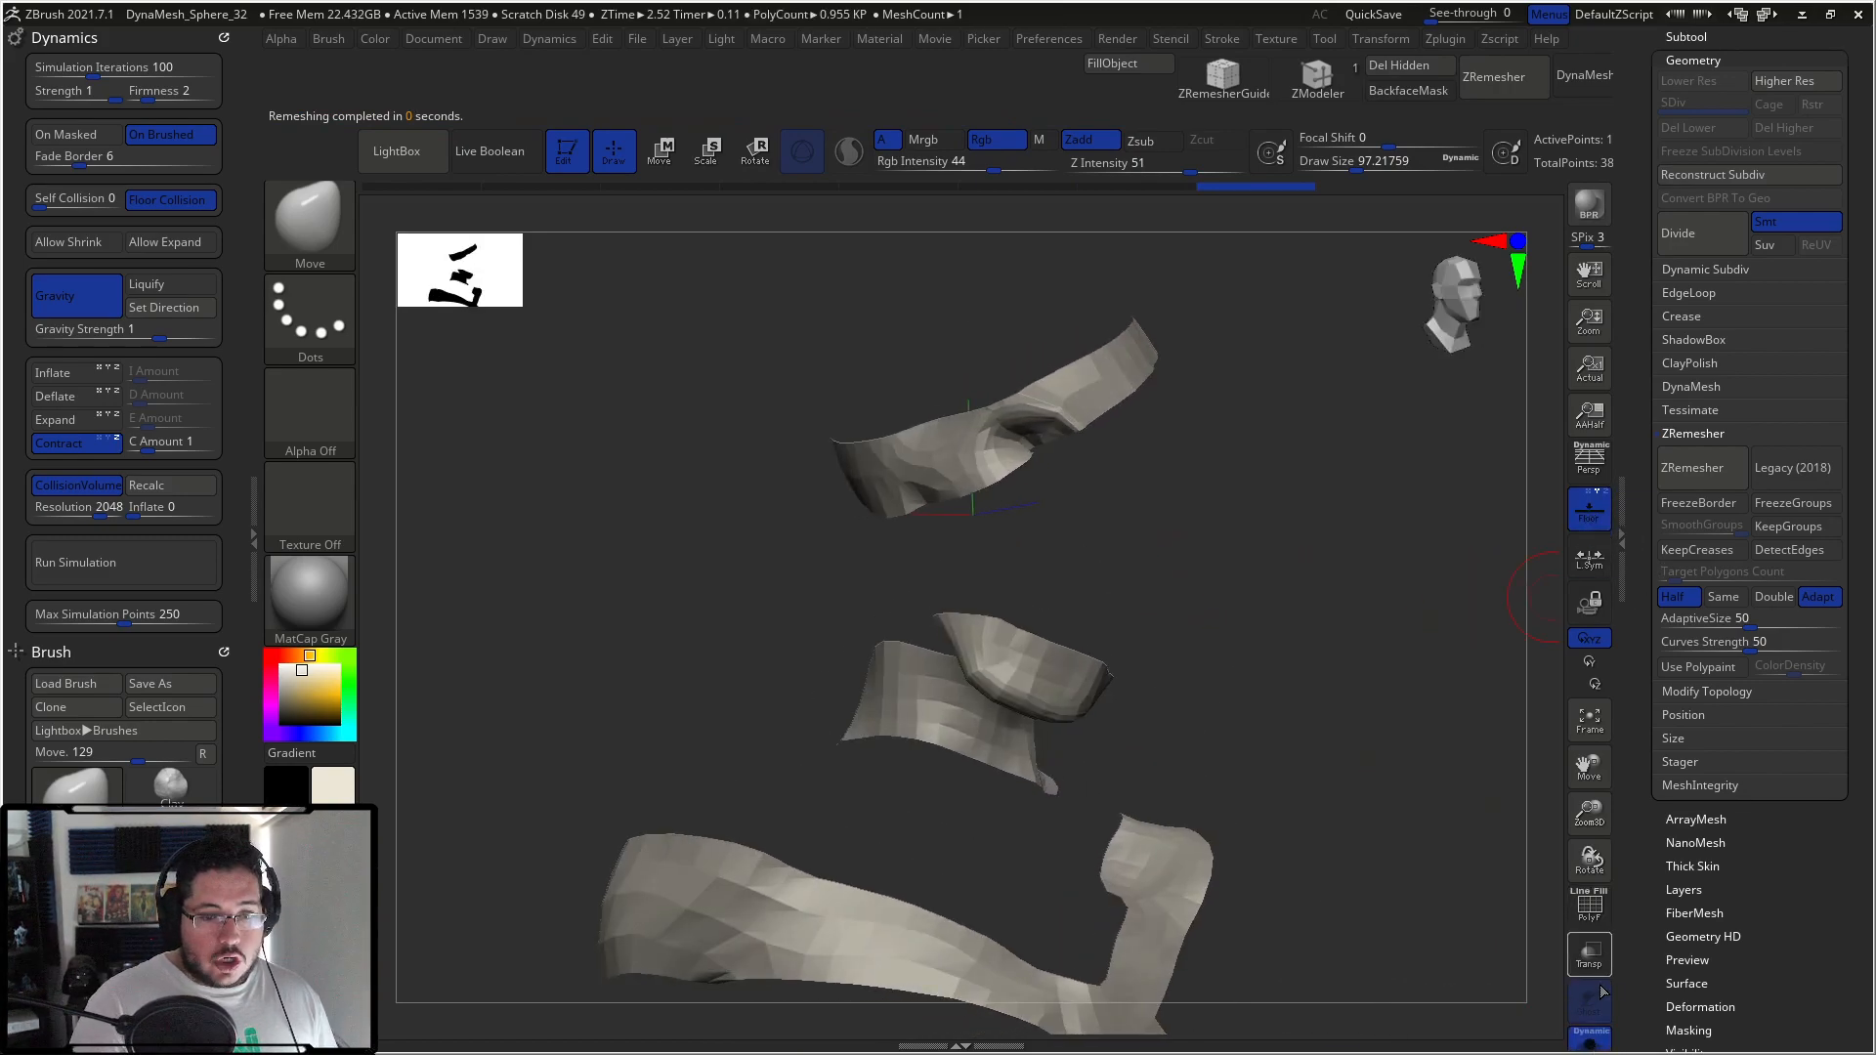
{"action": "left_click", "coordinate": [1589, 1040]}
{"action": "left_click_drag", "start_coordinate": [1370, 700], "coordinate": [1298, 573]}
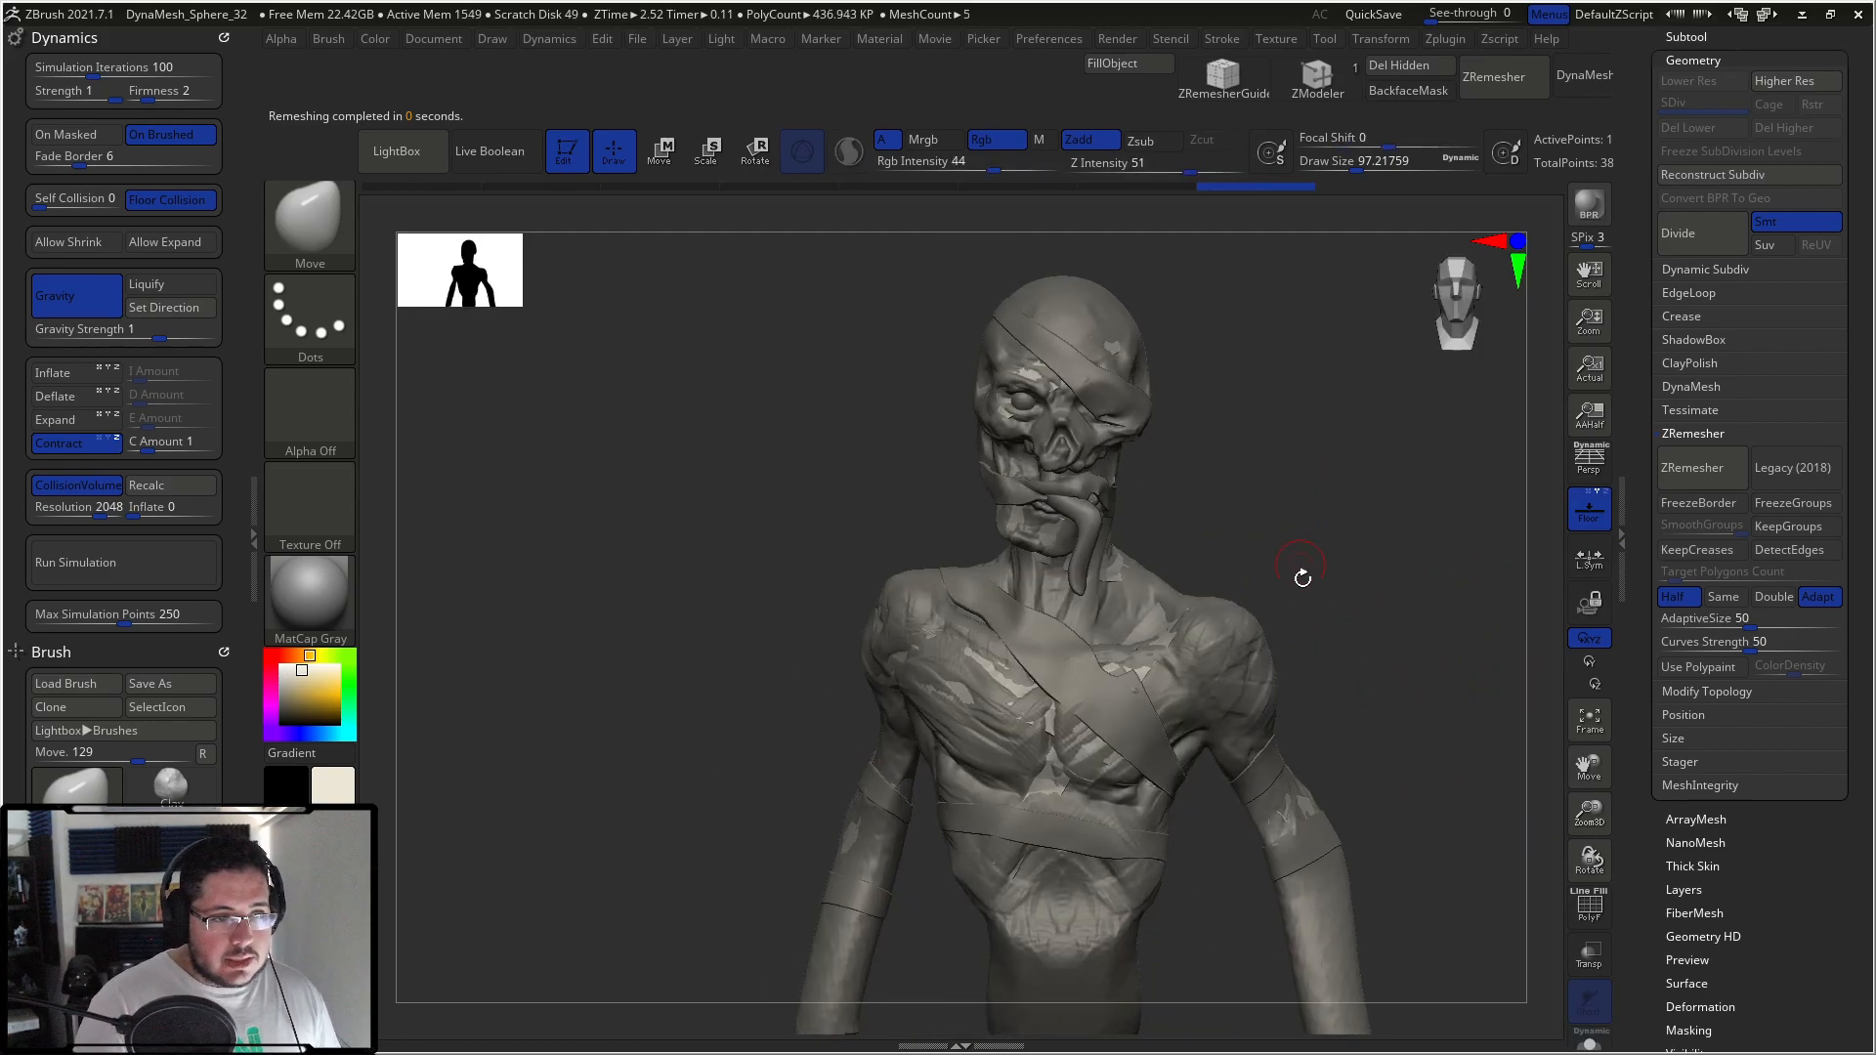
Step: Recalculate the collision volume and run the cloth simulation on the new strips
{"action": "left_click_drag", "start_coordinate": [1417, 406], "coordinate": [448, 467]}
{"action": "left_click", "coordinate": [200, 486]}
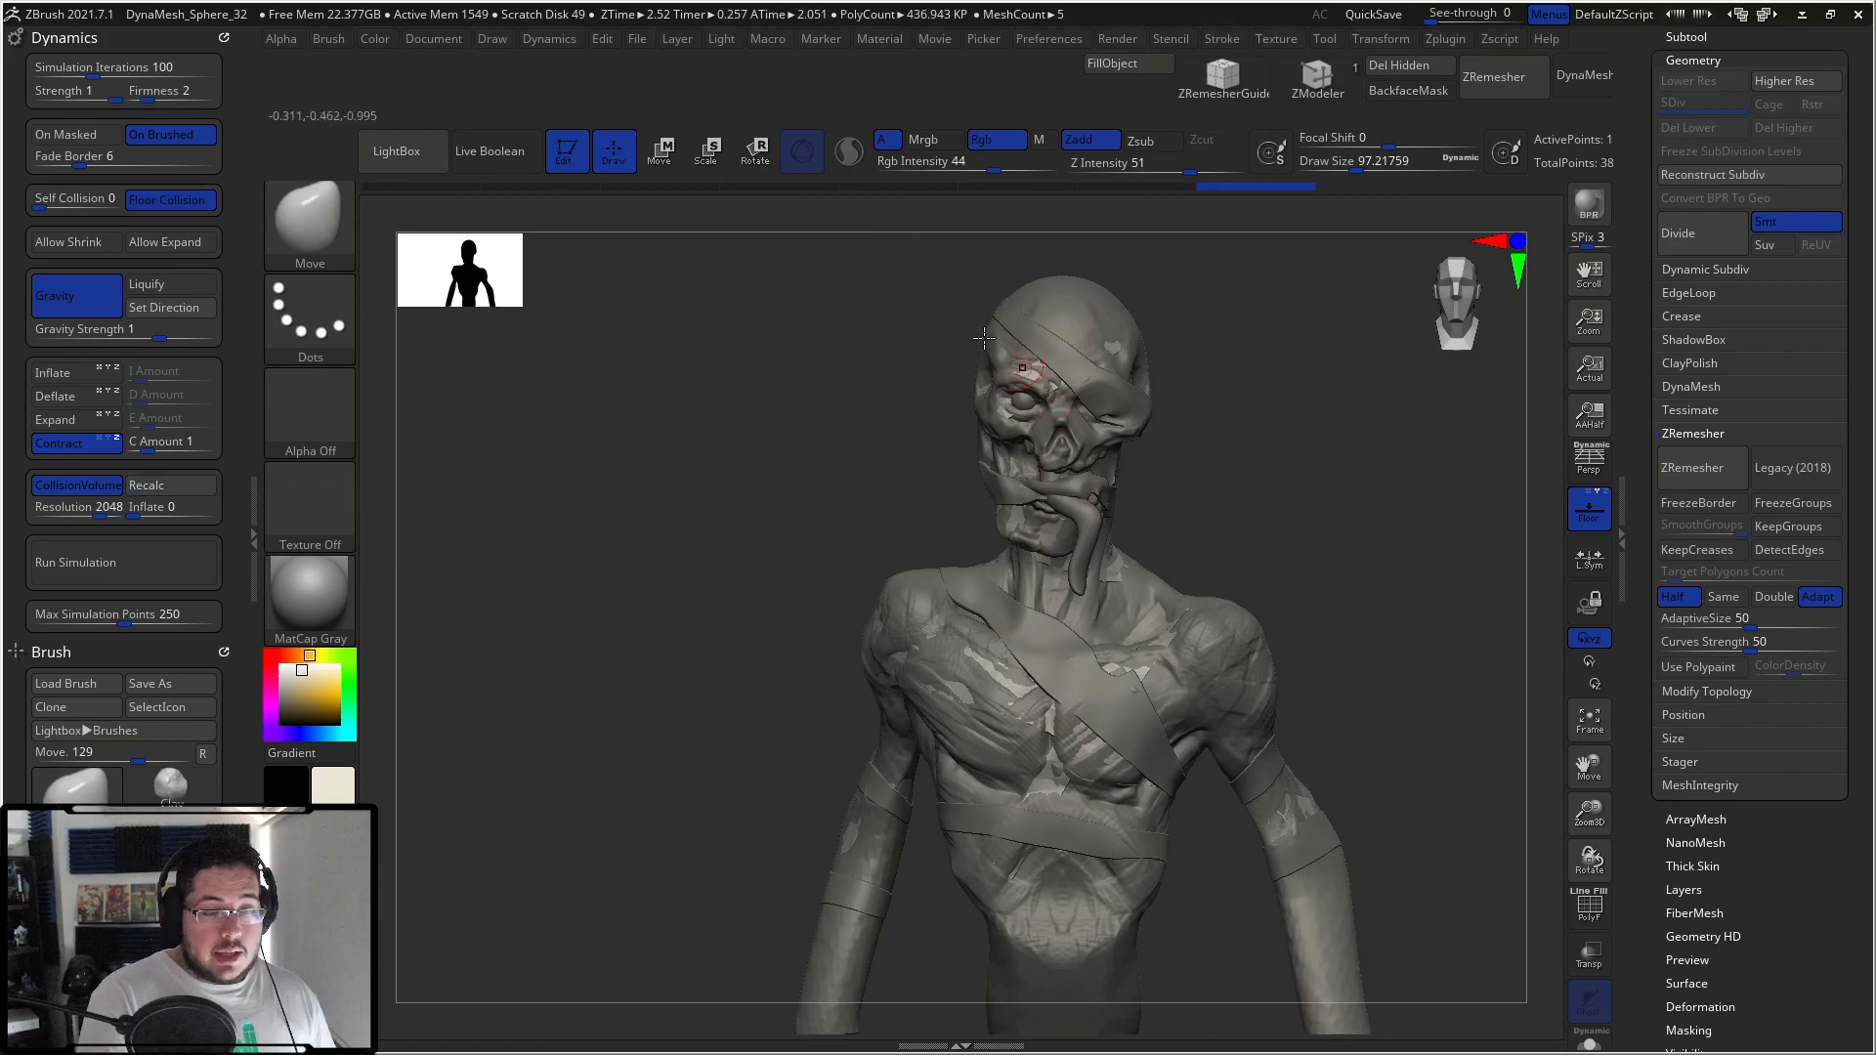
{"action": "left_click", "coordinate": [173, 572]}
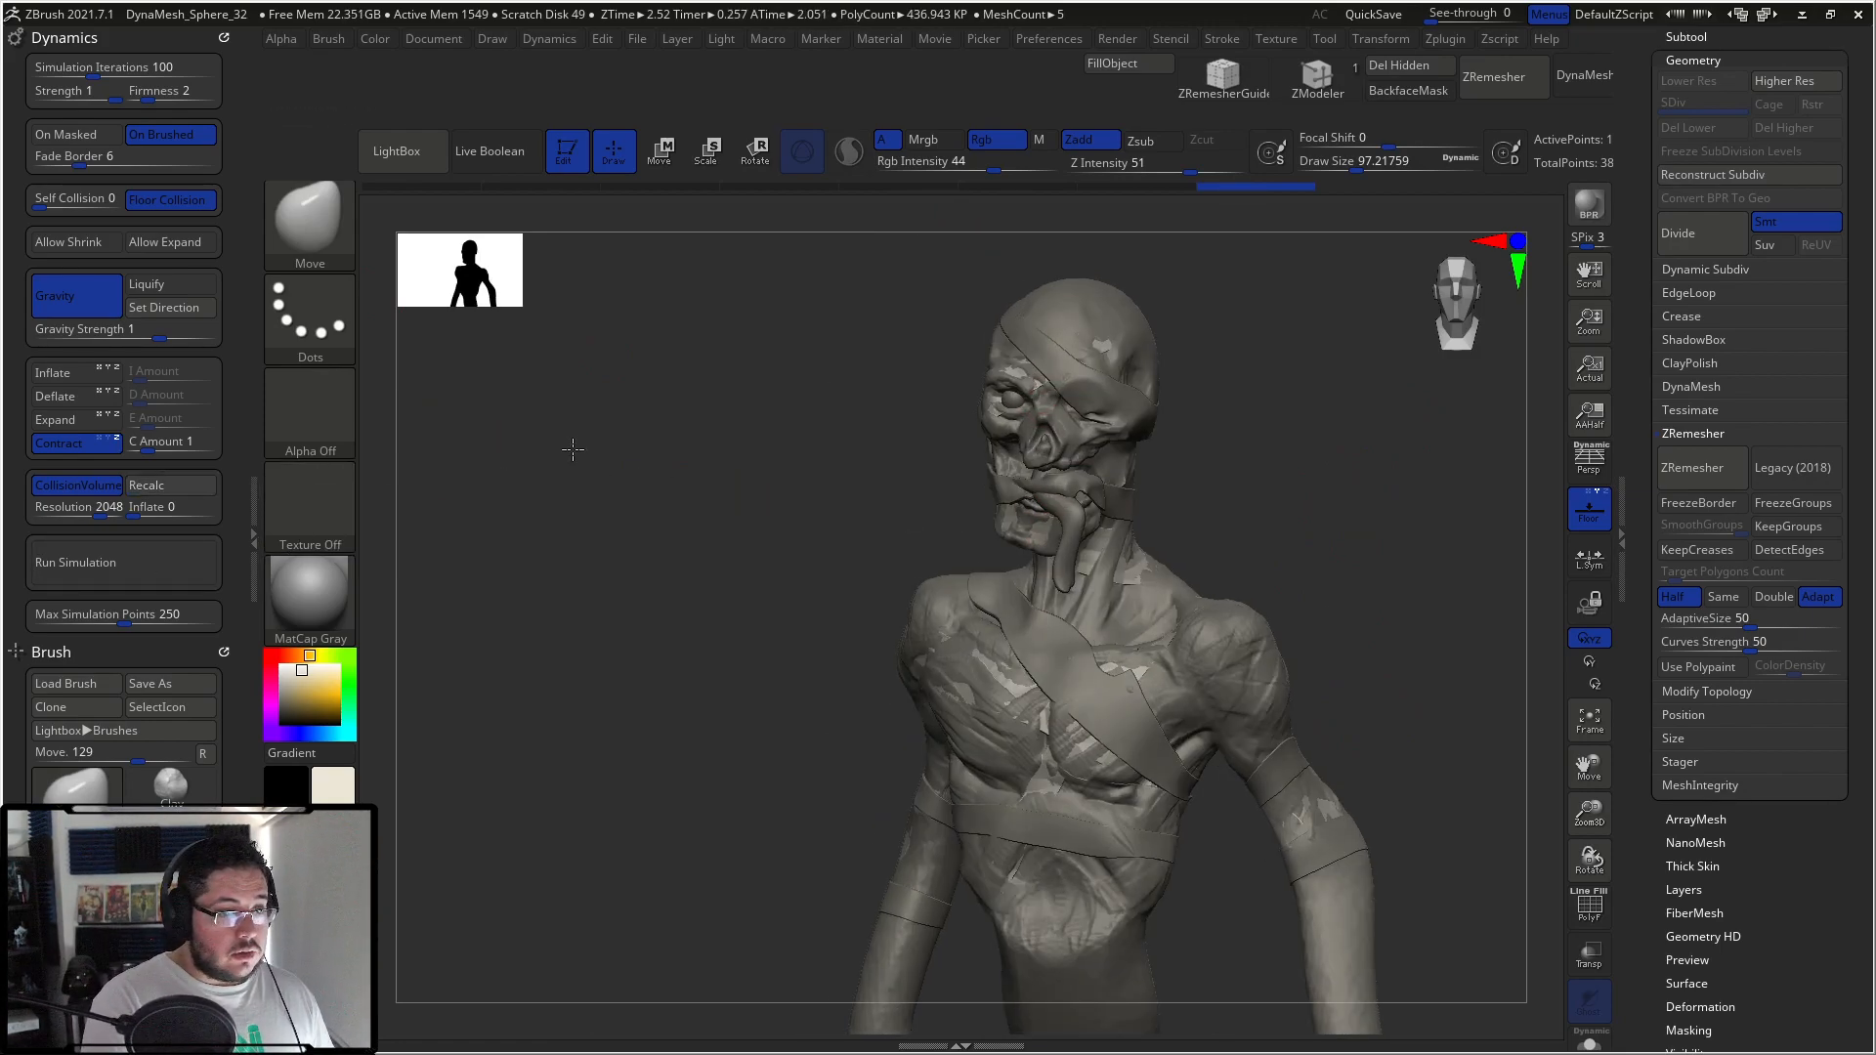
{"action": "left_click", "coordinate": [172, 561]}
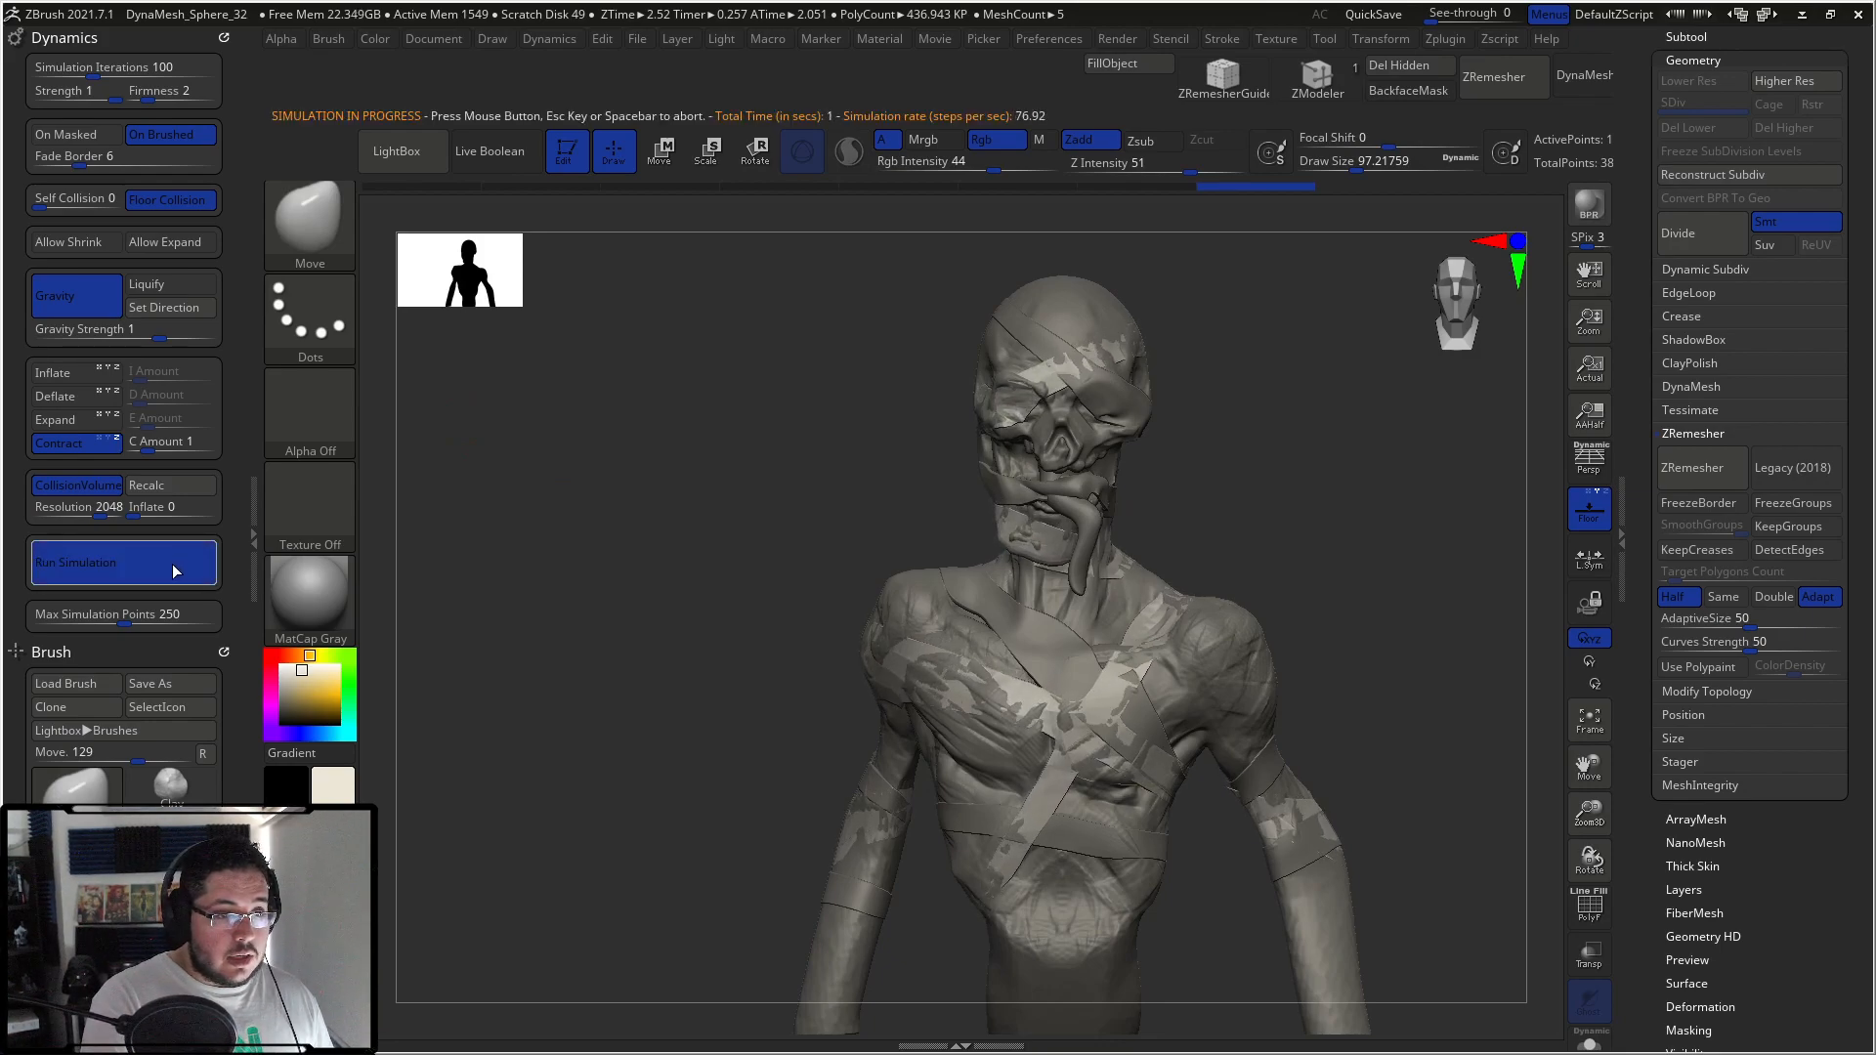
{"action": "left_click_drag", "start_coordinate": [658, 561], "coordinate": [791, 483]}
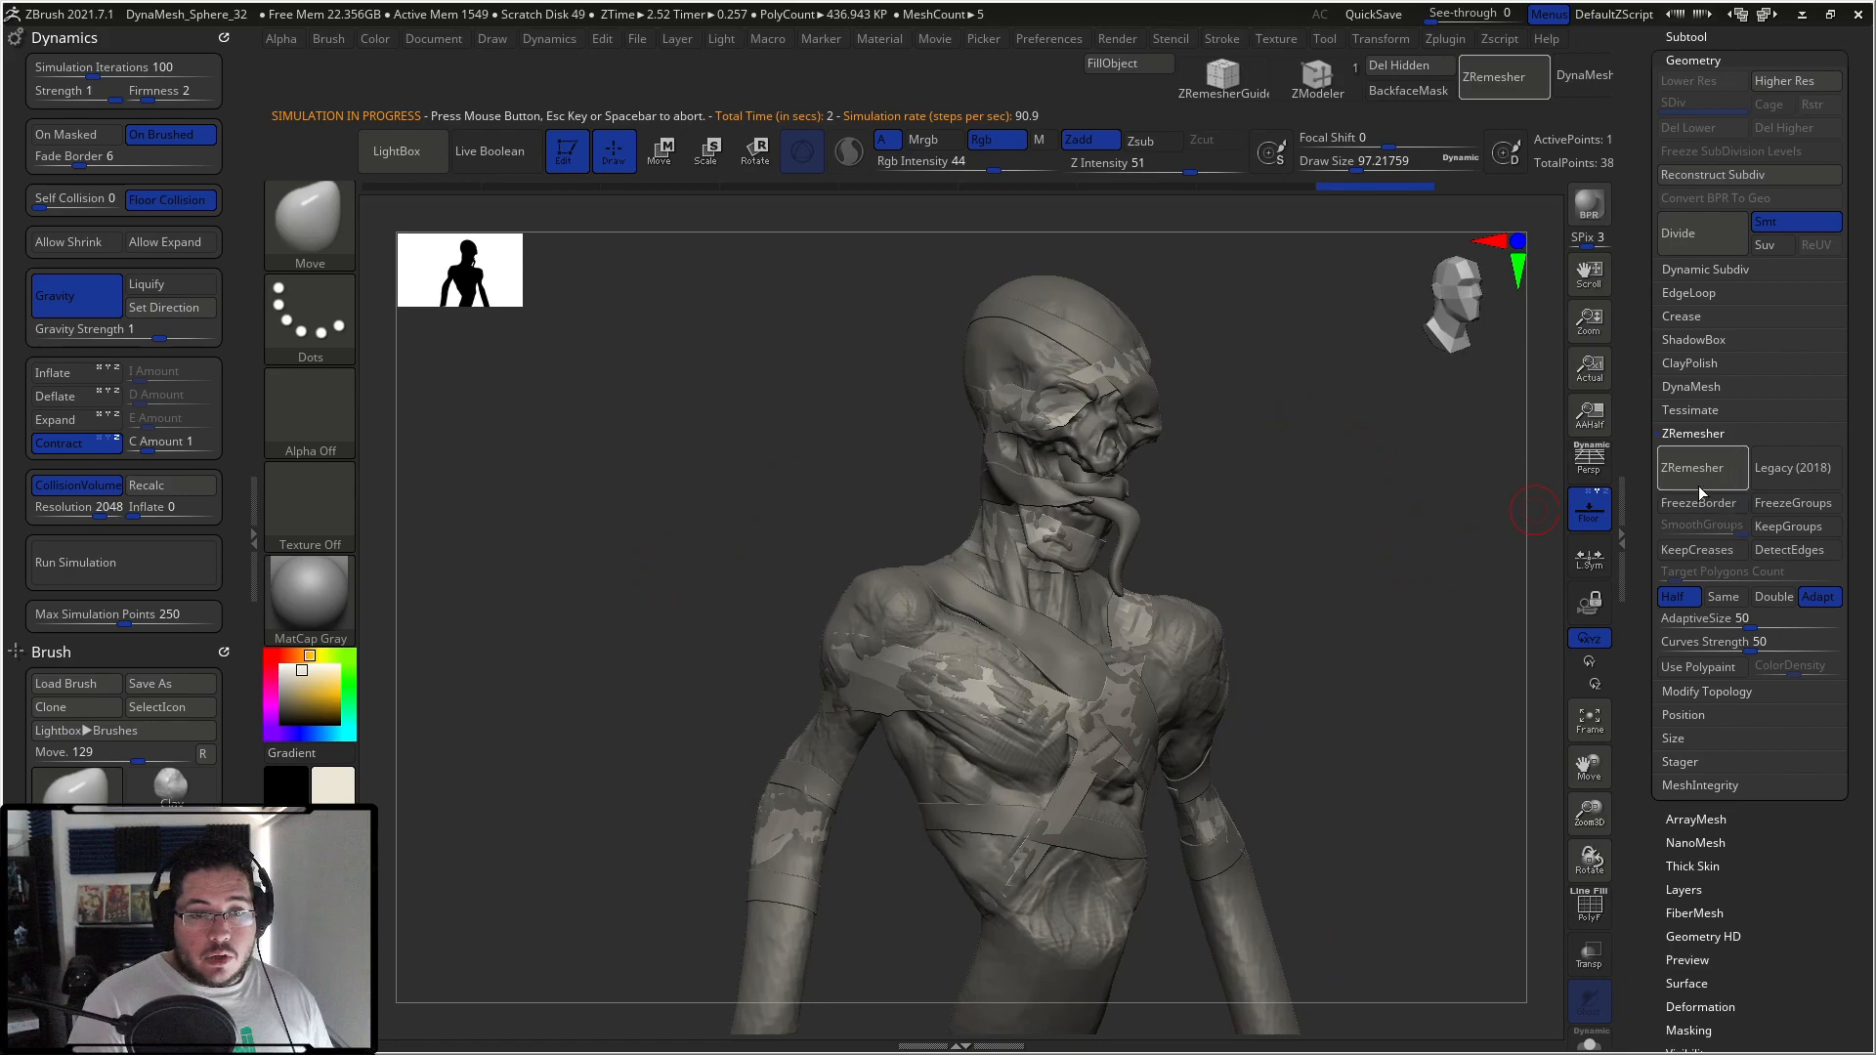
Step: Turn on Dynamic Subdivision for the new strips and set their thickness to 0.013
{"action": "left_click", "coordinate": [1701, 278]}
{"action": "left_click", "coordinate": [1698, 293]}
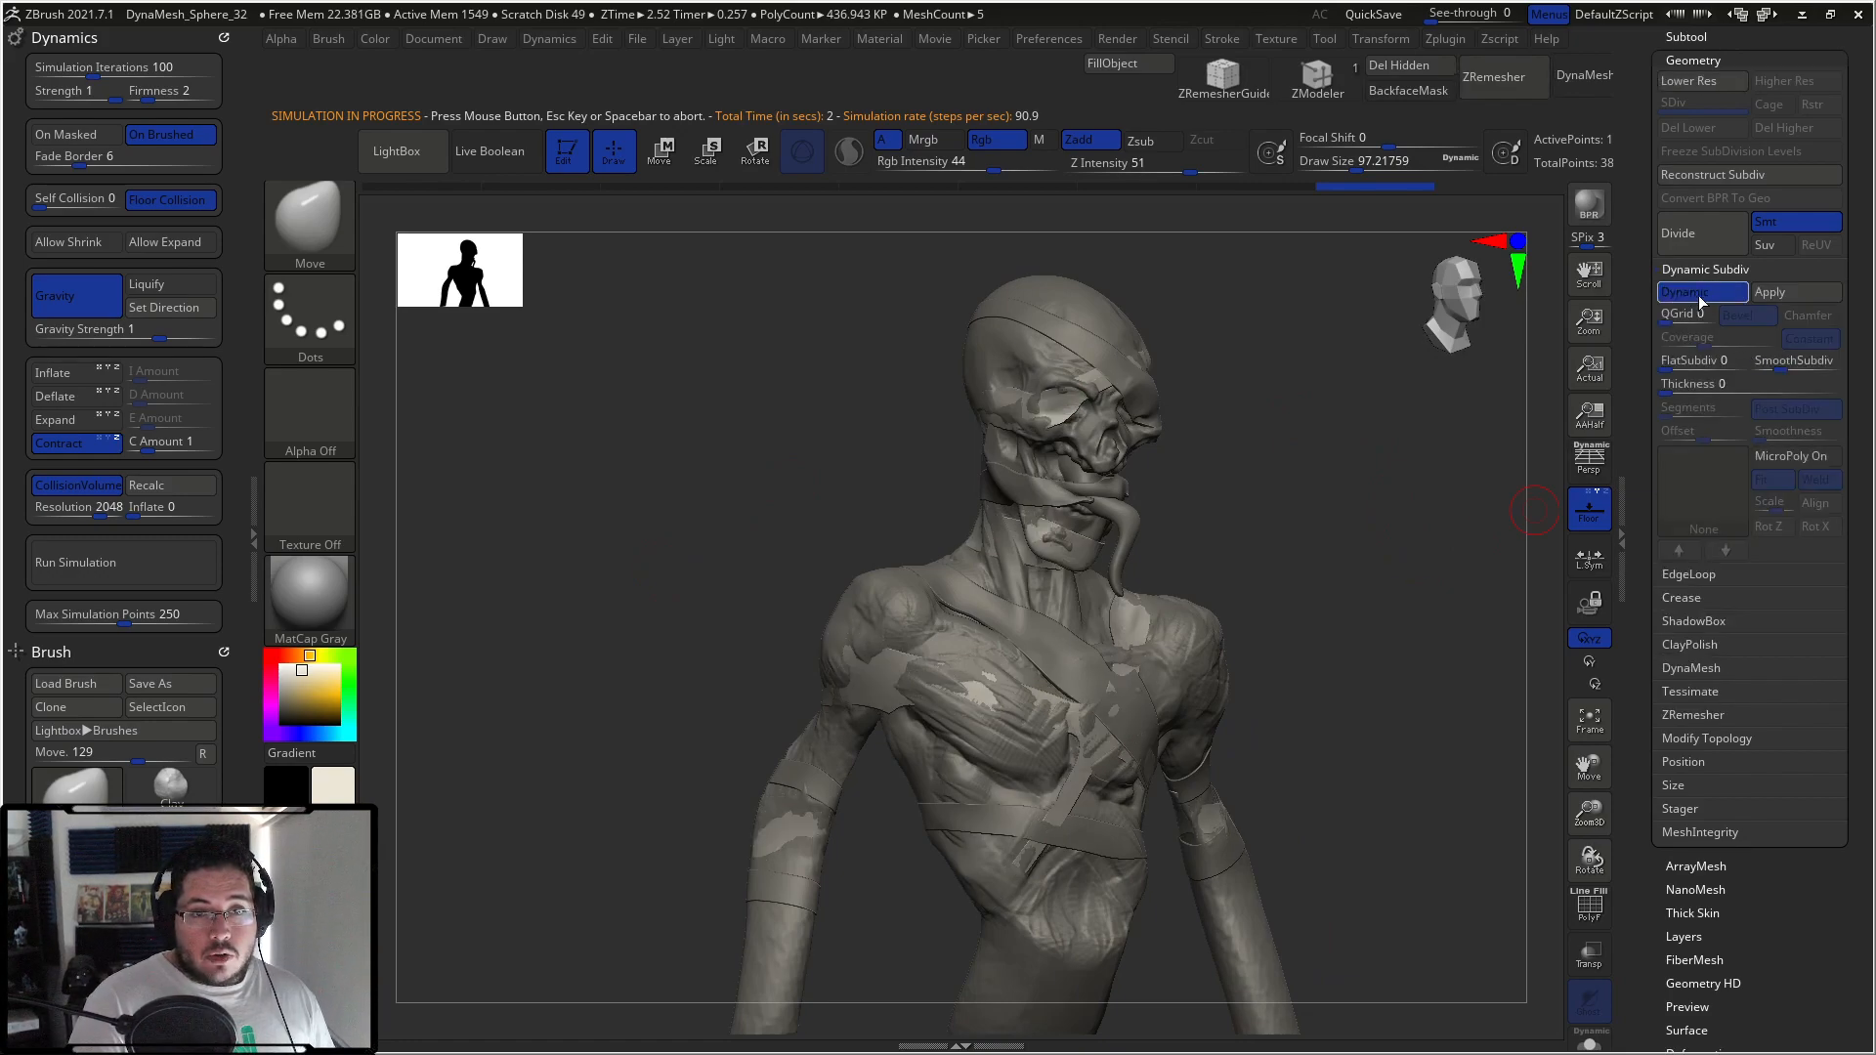
{"action": "left_click_drag", "start_coordinate": [1666, 387], "coordinate": [1677, 384]}
{"action": "mouse_move", "coordinate": [1335, 371]}
{"action": "left_mouse_down"}
{"action": "mouse_move", "coordinate": [1290, 368]}
{"action": "mouse_move", "coordinate": [1357, 489]}
{"action": "mouse_move", "coordinate": [1392, 500]}
{"action": "mouse_move", "coordinate": [1271, 459]}
{"action": "left_mouse_up"}
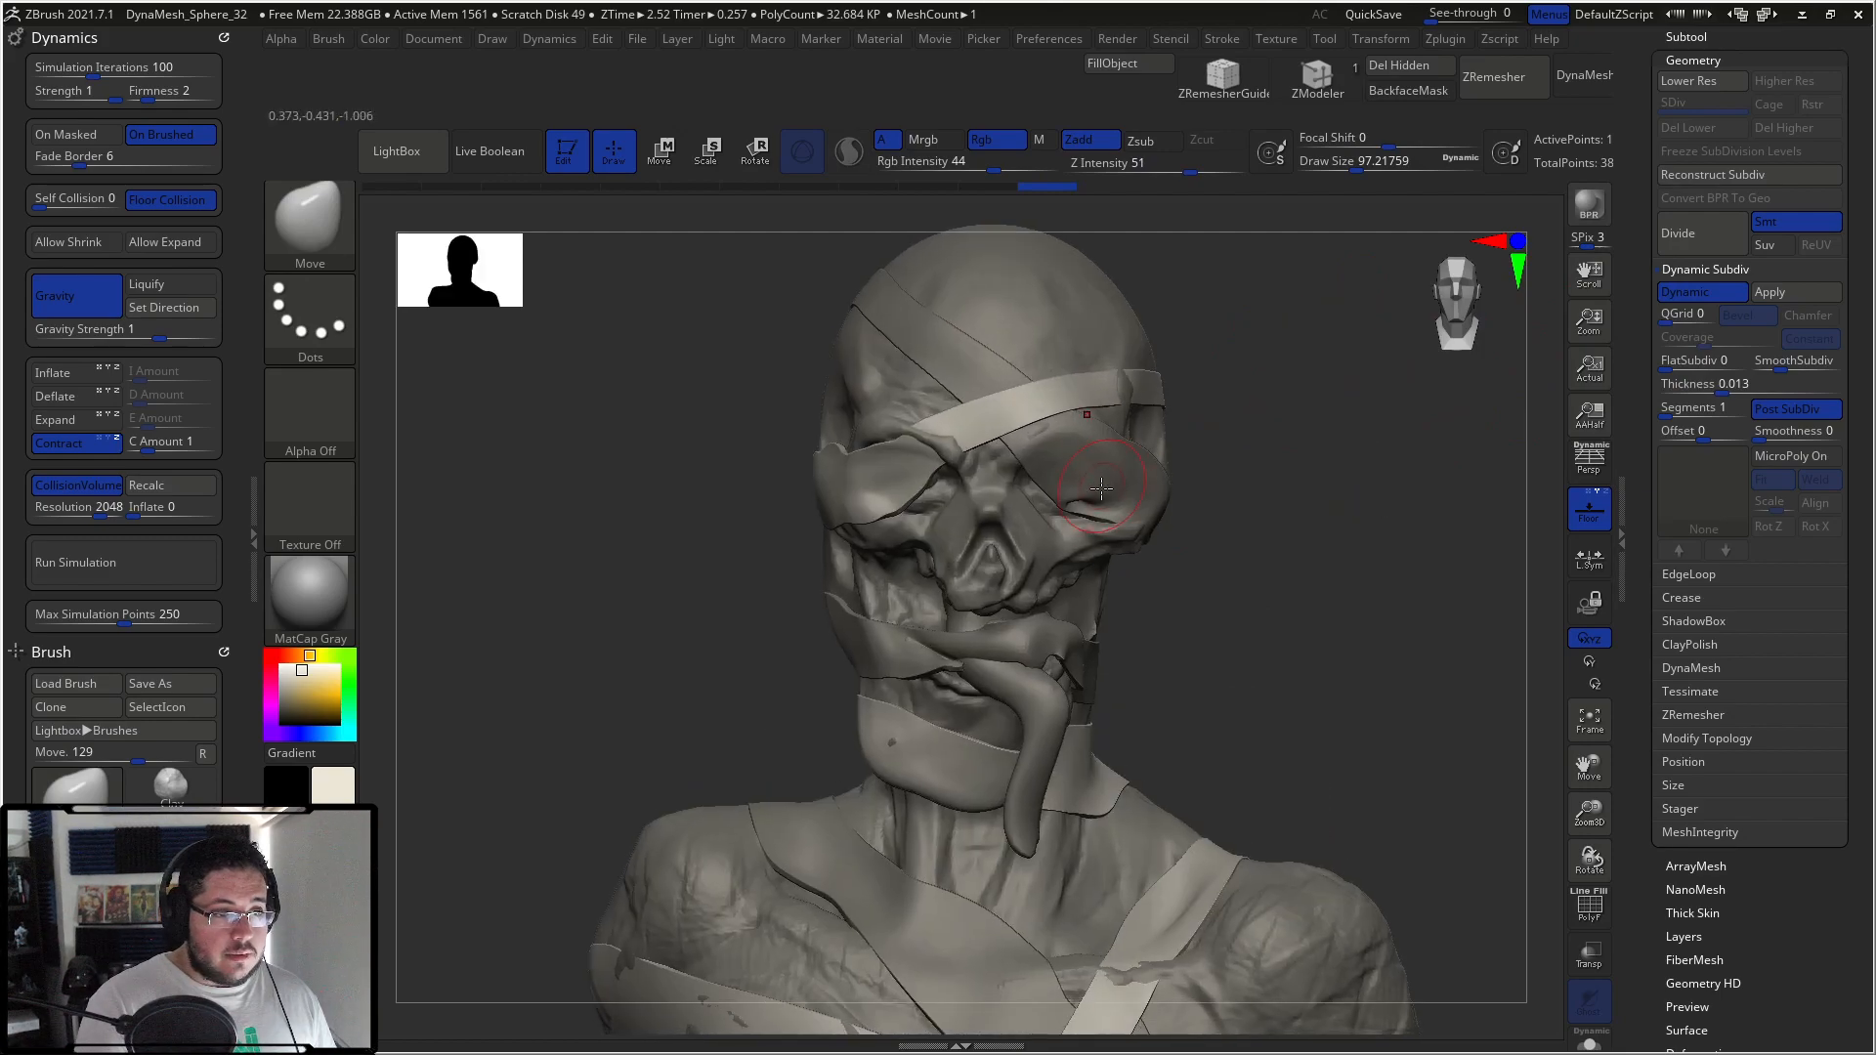
Step: Enlarge the Move brush to about 365 and pull the head strip up off the covered eye
{"action": "key", "text": "space"}
{"action": "left_click_drag", "start_coordinate": [841, 468], "coordinate": [884, 467]}
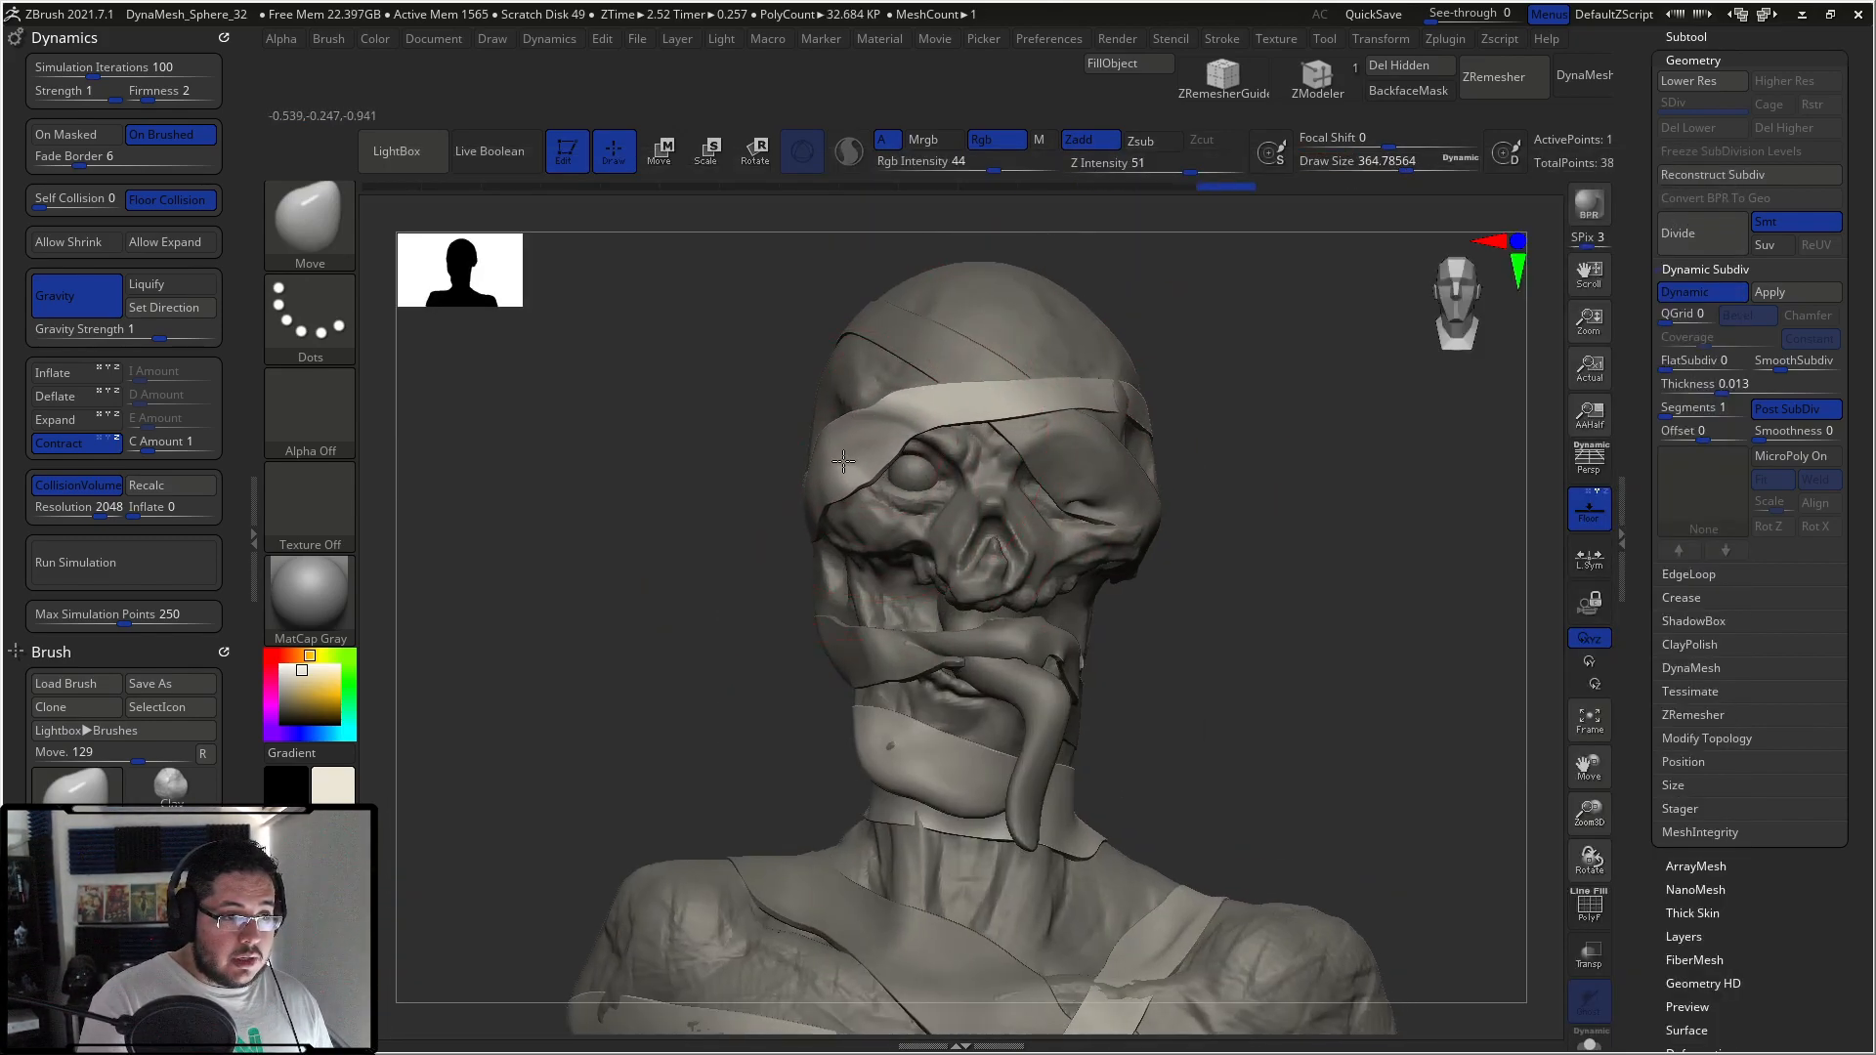
{"action": "left_click_drag", "start_coordinate": [1299, 400], "coordinate": [1254, 364], "text": "shift"}
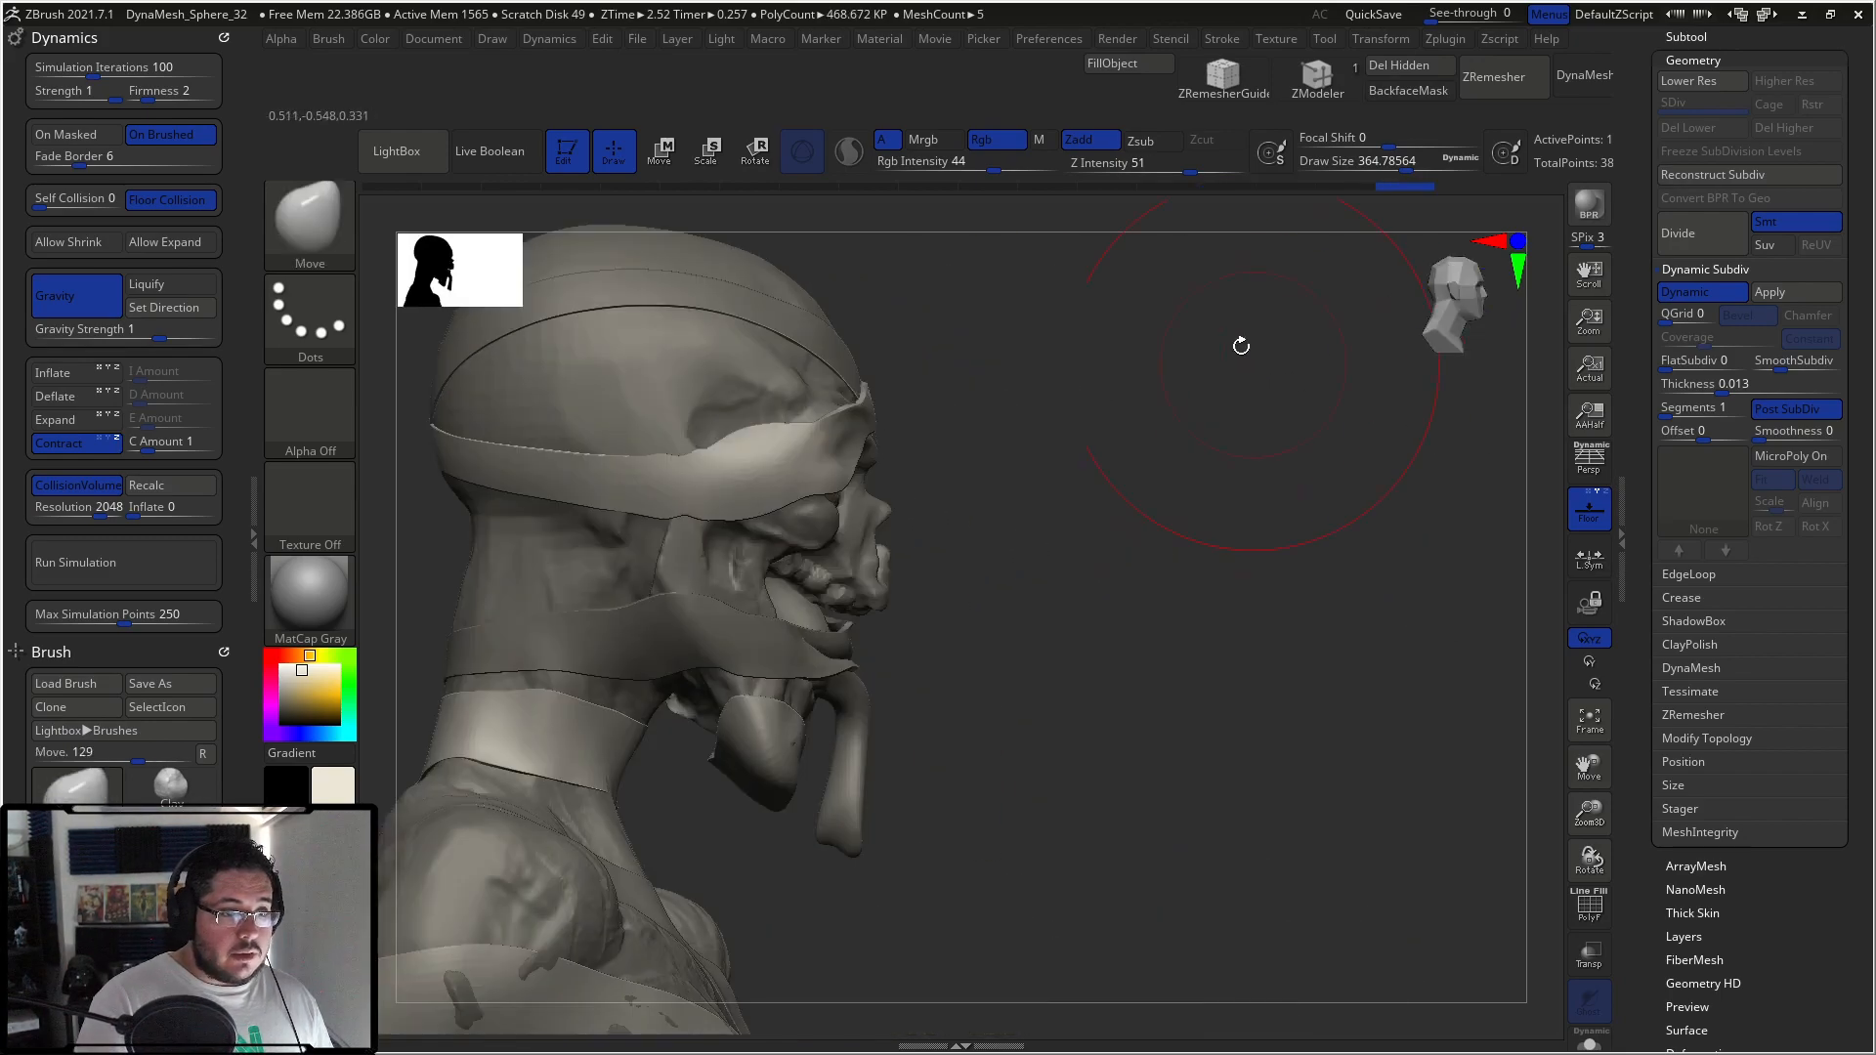
{"action": "left_click_drag", "start_coordinate": [1094, 488], "coordinate": [901, 379], "text": "shift"}
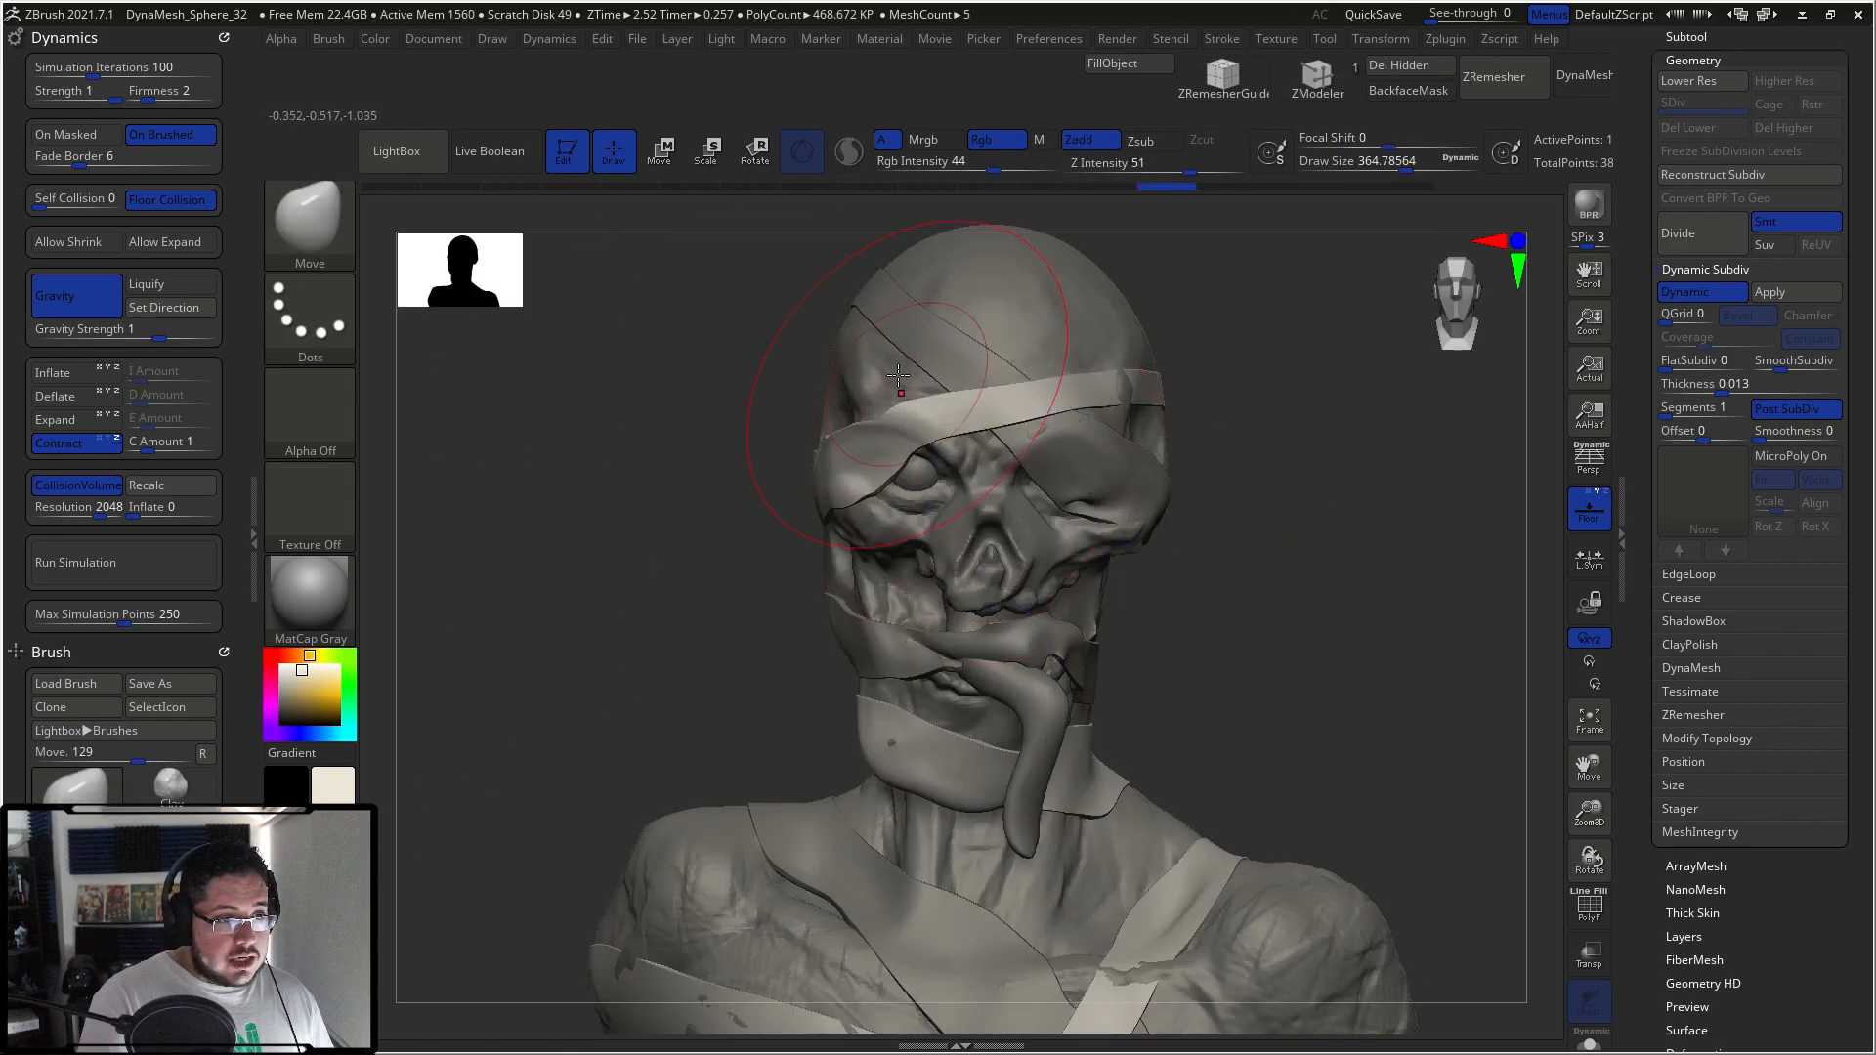
Step: Switch to the ClothNudge brush and check how the head, neck and chest strips sit from several angles
{"action": "key", "text": "b"}
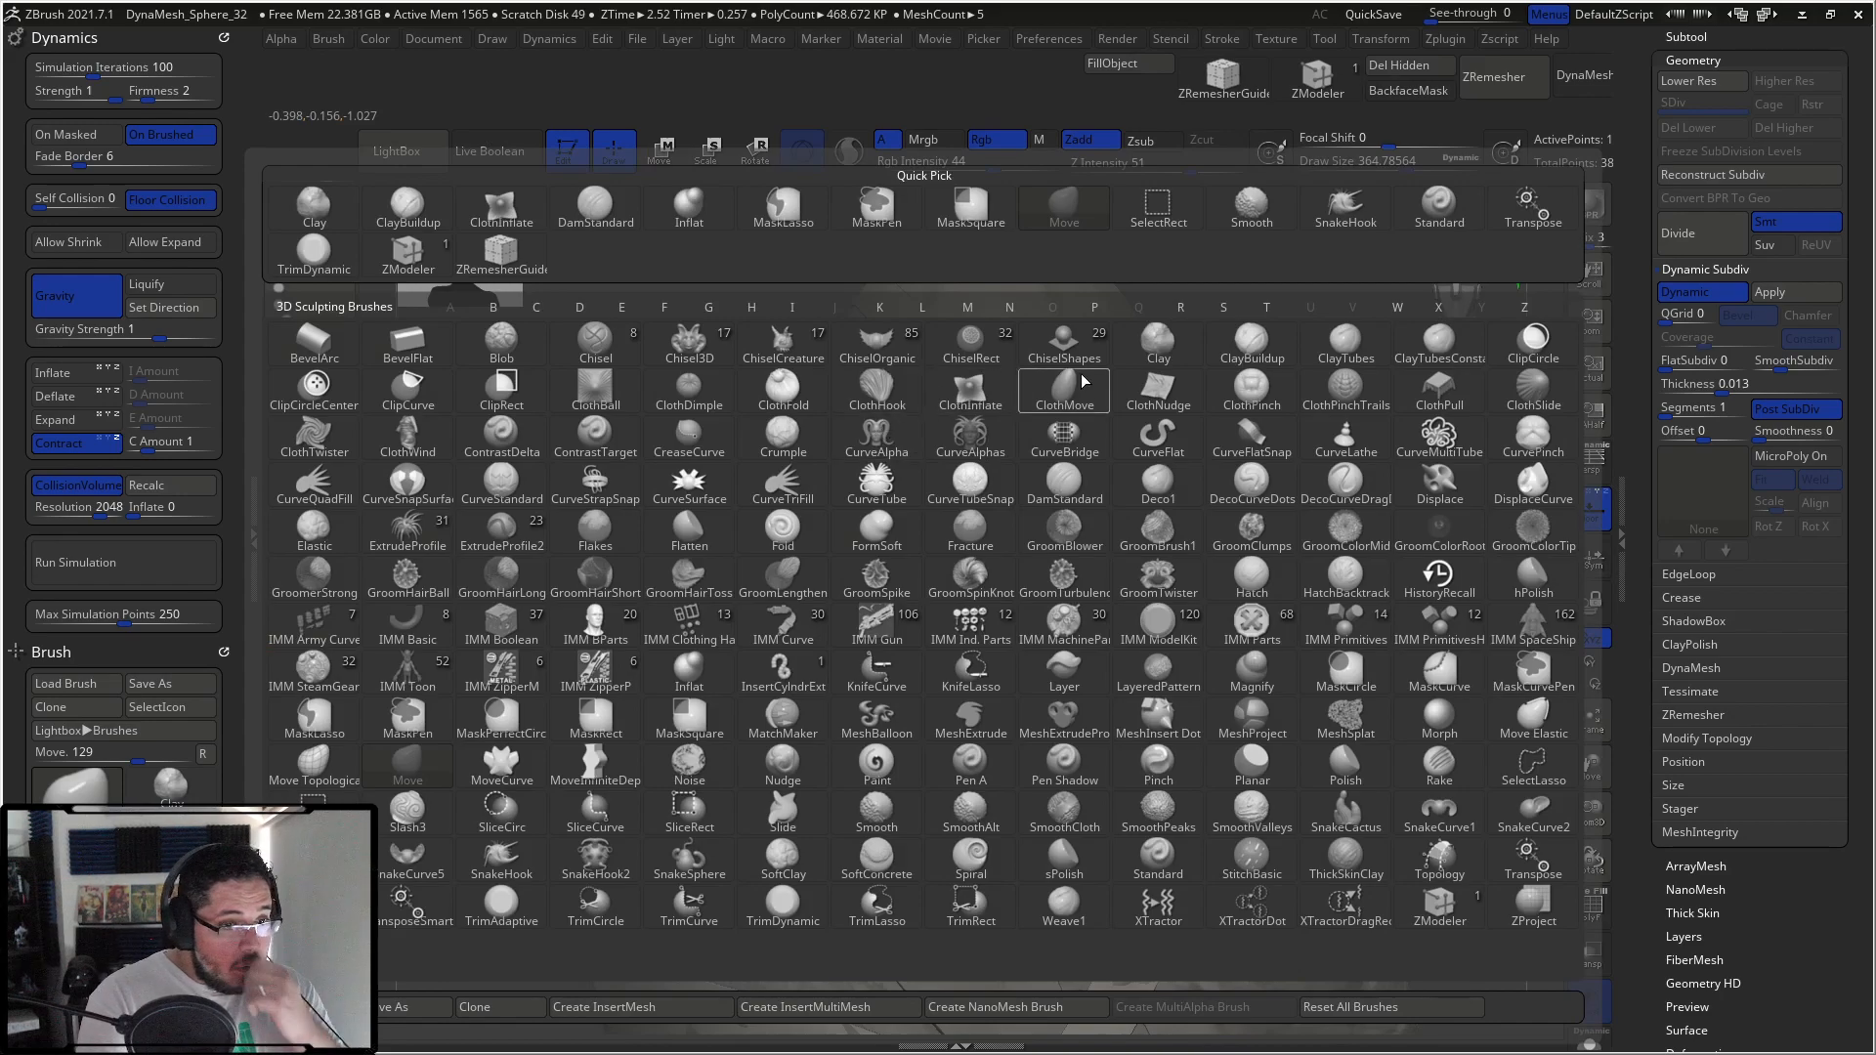
{"action": "left_click", "coordinate": [1134, 393]}
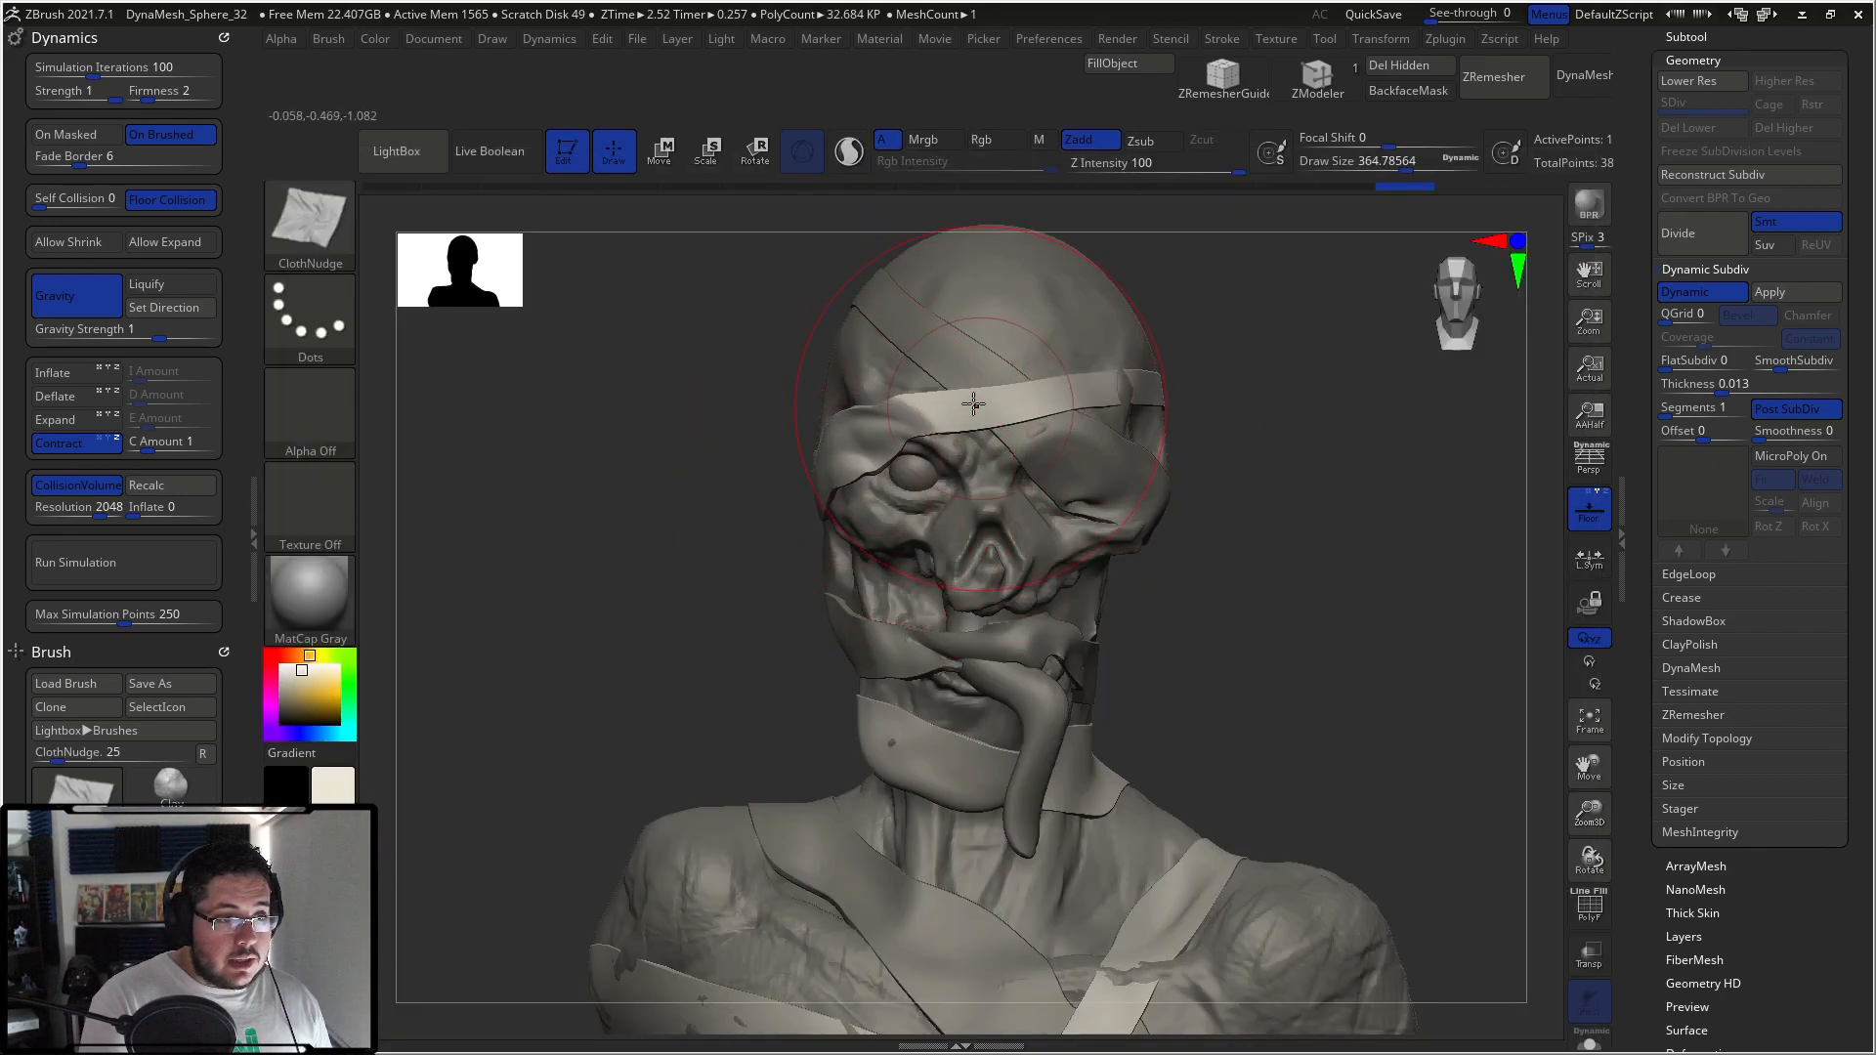
{"action": "mouse_move", "coordinate": [1269, 310]}
{"action": "left_mouse_down"}
{"action": "mouse_move", "coordinate": [1146, 393]}
{"action": "mouse_move", "coordinate": [984, 418]}
{"action": "mouse_move", "coordinate": [1122, 362]}
{"action": "left_mouse_up"}
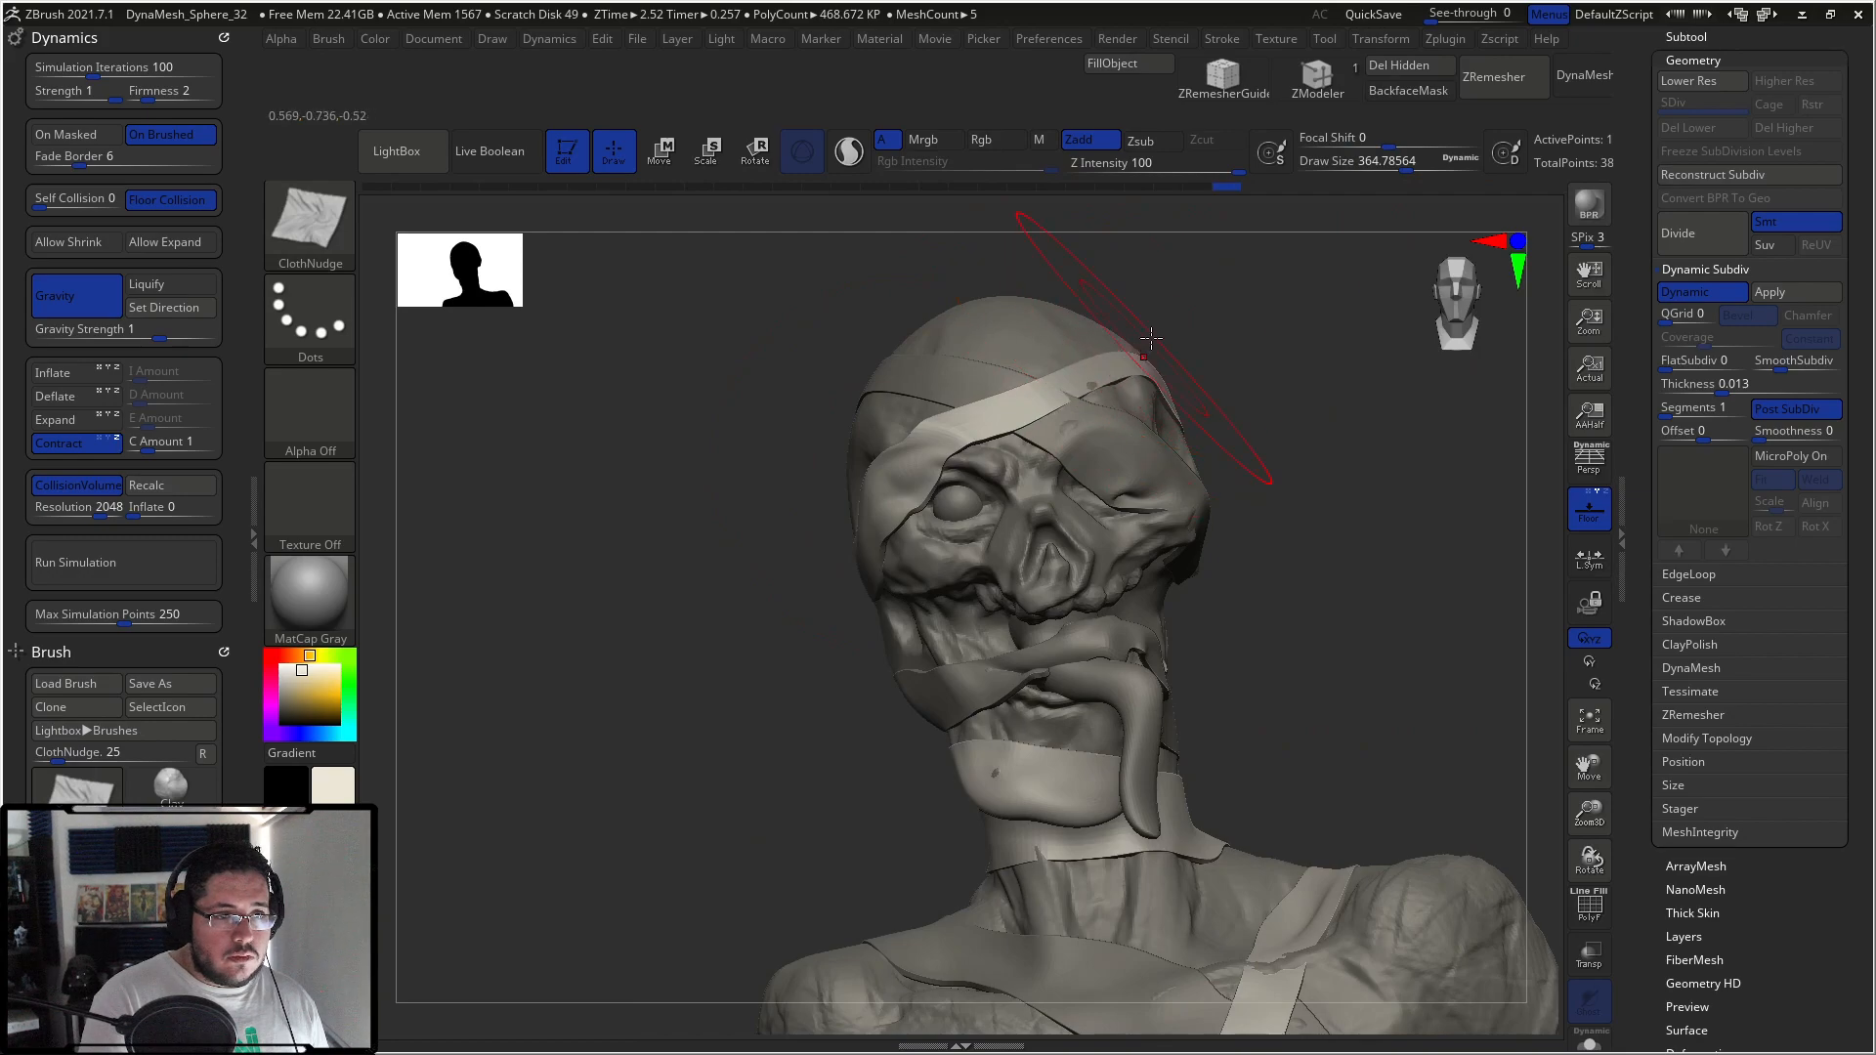
{"action": "mouse_move", "coordinate": [1324, 489]}
{"action": "left_mouse_down"}
{"action": "mouse_move", "coordinate": [1323, 532]}
{"action": "mouse_move", "coordinate": [972, 674]}
{"action": "left_mouse_up"}
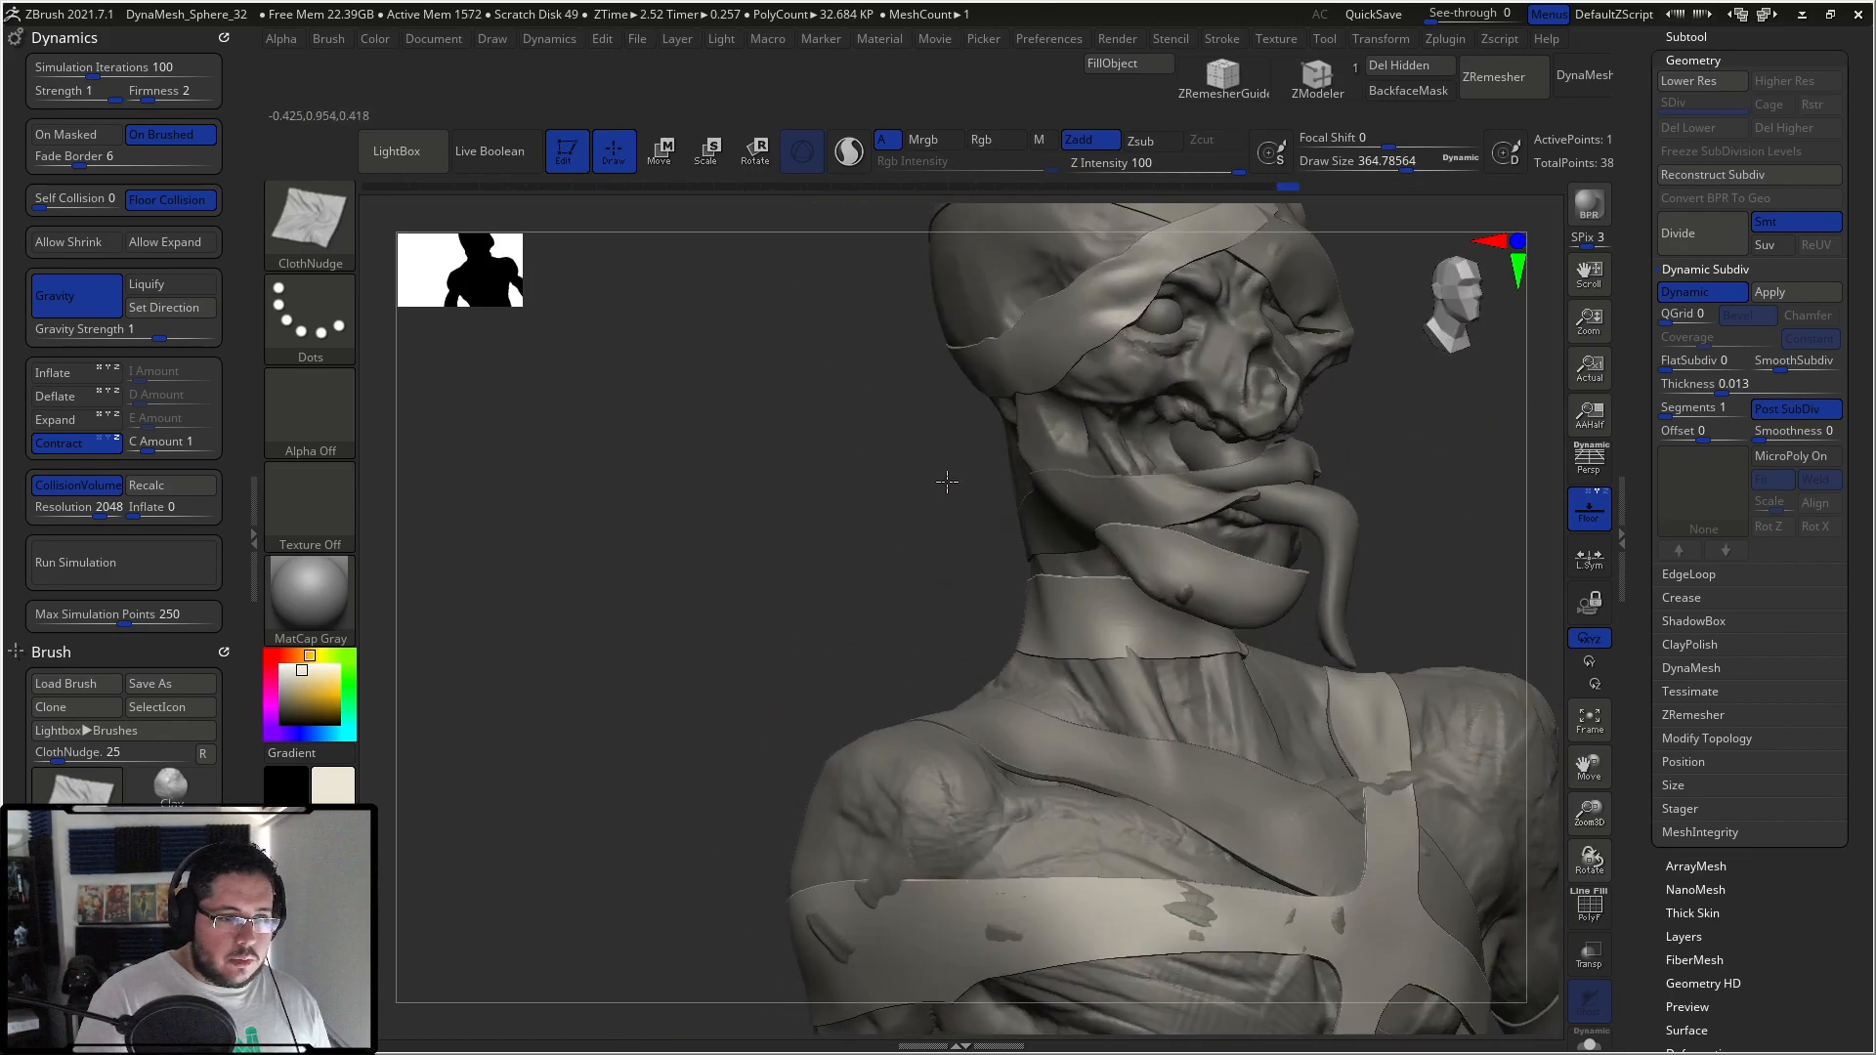
{"action": "left_click_drag", "start_coordinate": [946, 483], "coordinate": [1184, 600]}
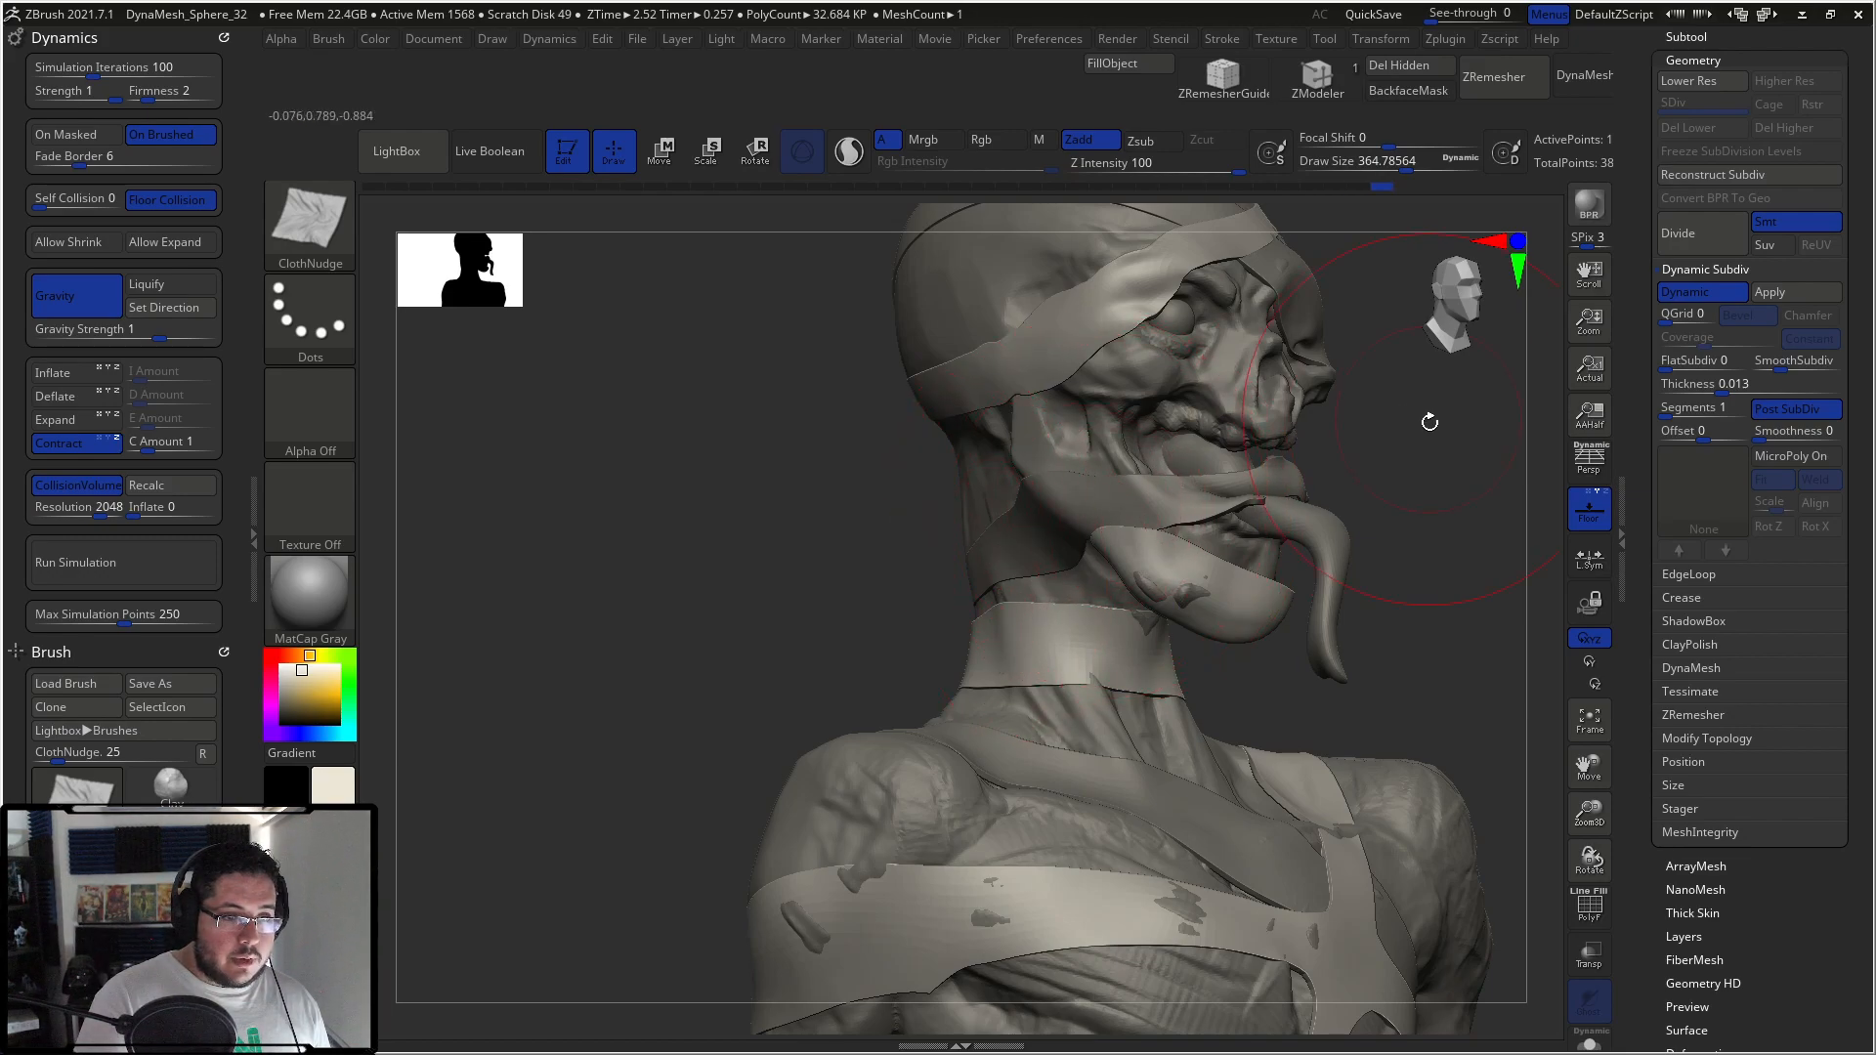
{"action": "left_click_drag", "start_coordinate": [1424, 412], "coordinate": [1269, 432]}
Step: Select the Extract1 subtool and reshape its strip across the mouth and jaw with the Move brush
{"action": "left_click", "coordinate": [1694, 56]}
{"action": "left_click", "coordinate": [1690, 35]}
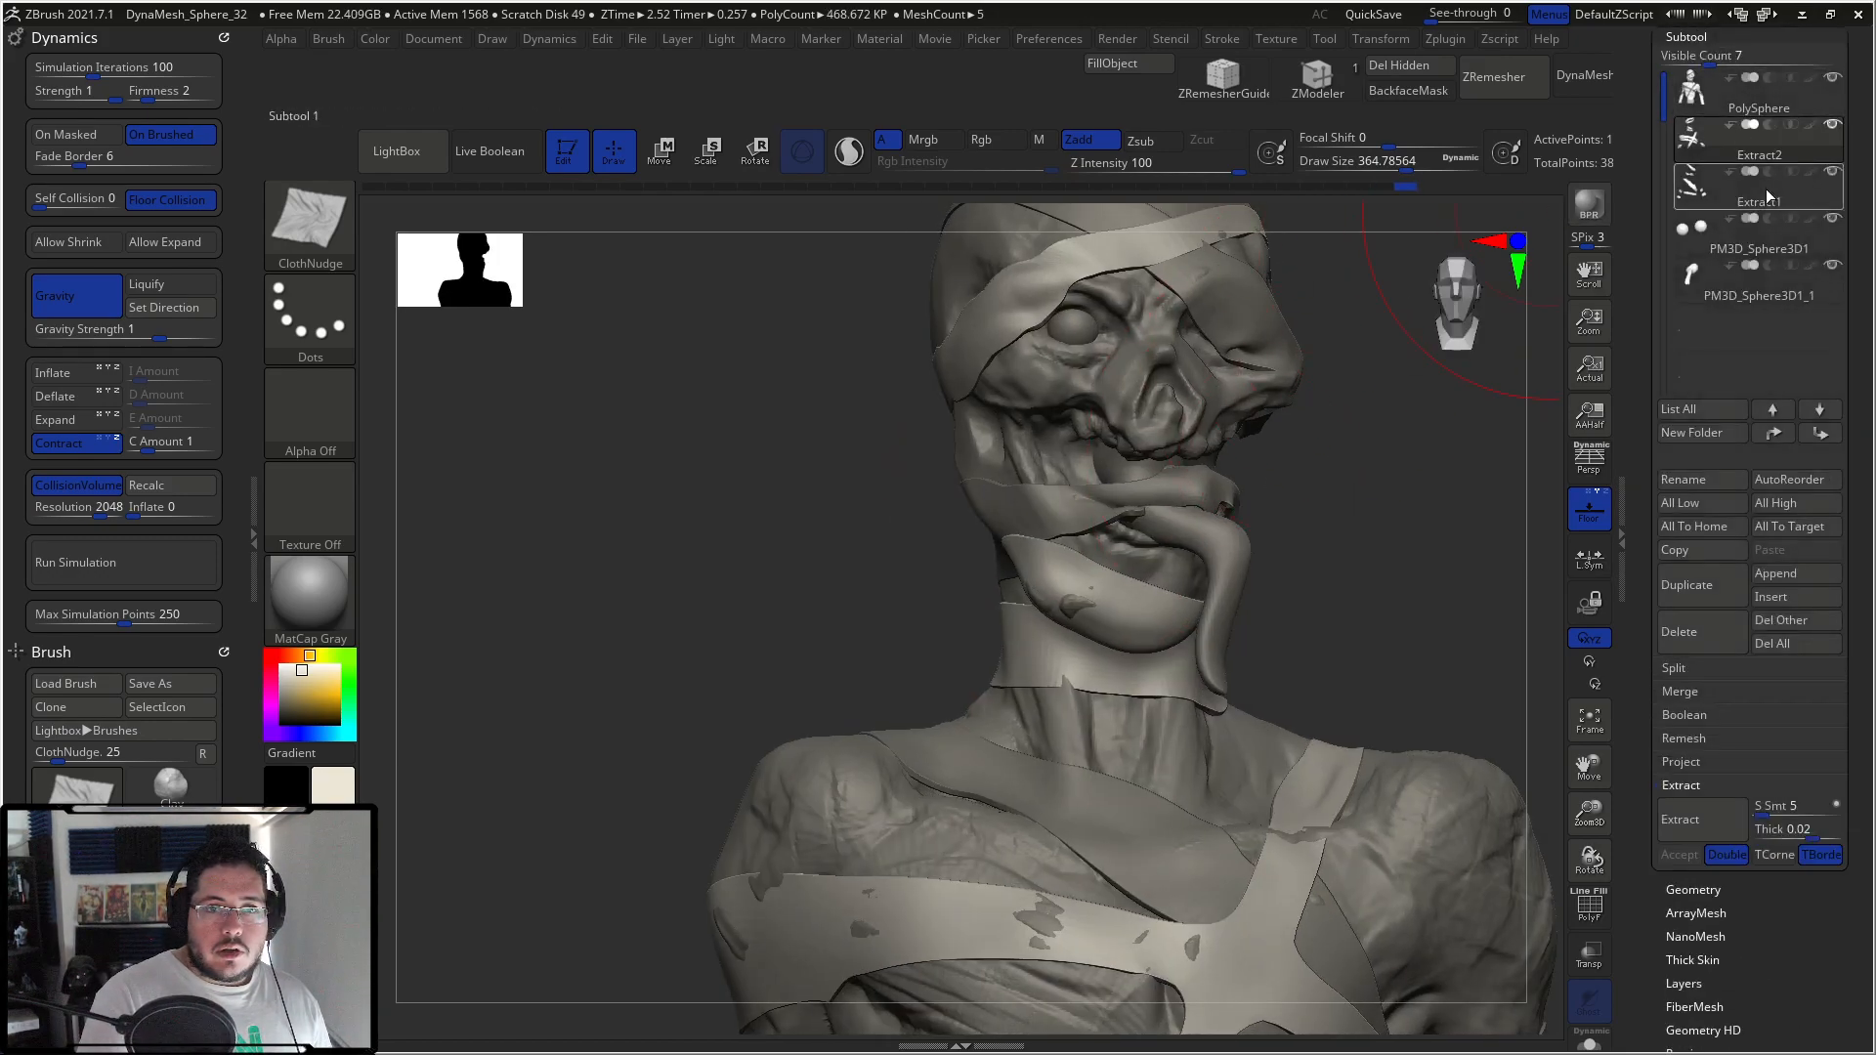
{"action": "left_click", "coordinate": [1092, 588], "text": "alt"}
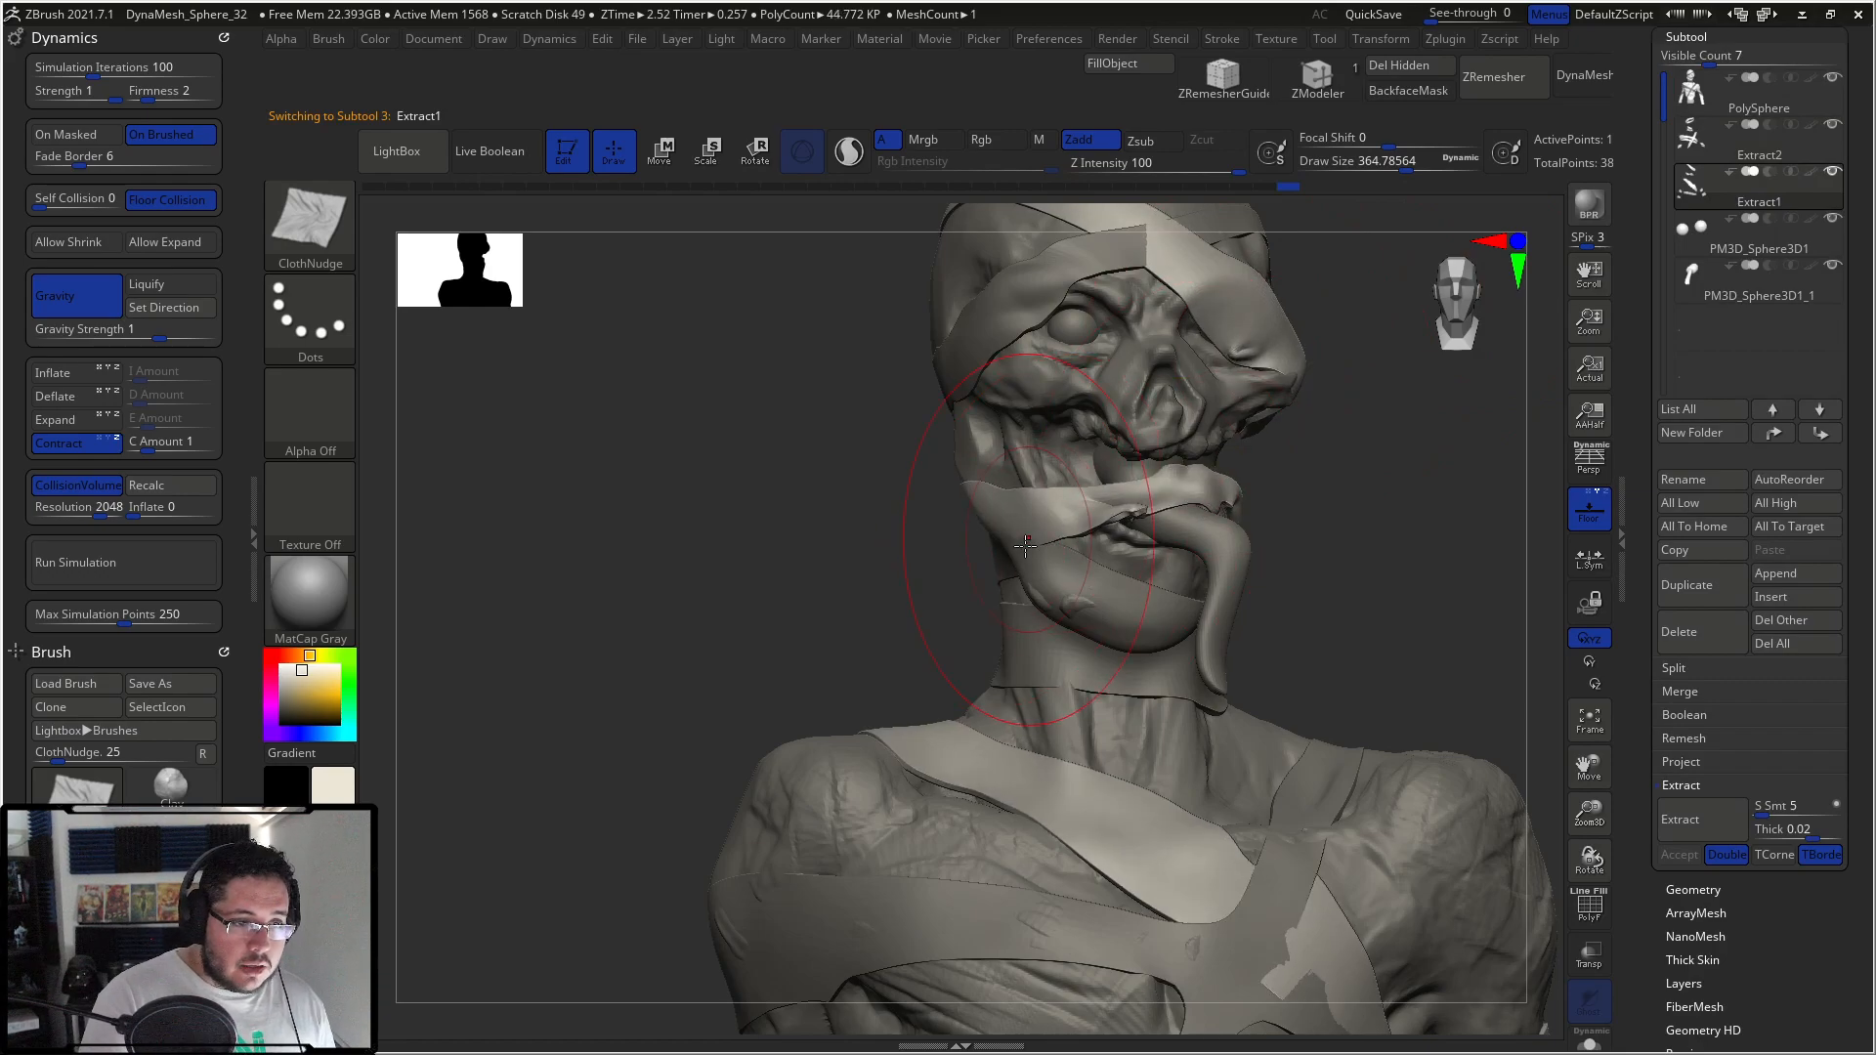
{"action": "mouse_move", "coordinate": [1015, 545]}
{"action": "right_mouse_down"}
{"action": "mouse_move", "coordinate": [987, 533]}
{"action": "mouse_move", "coordinate": [1005, 532]}
{"action": "right_mouse_up"}
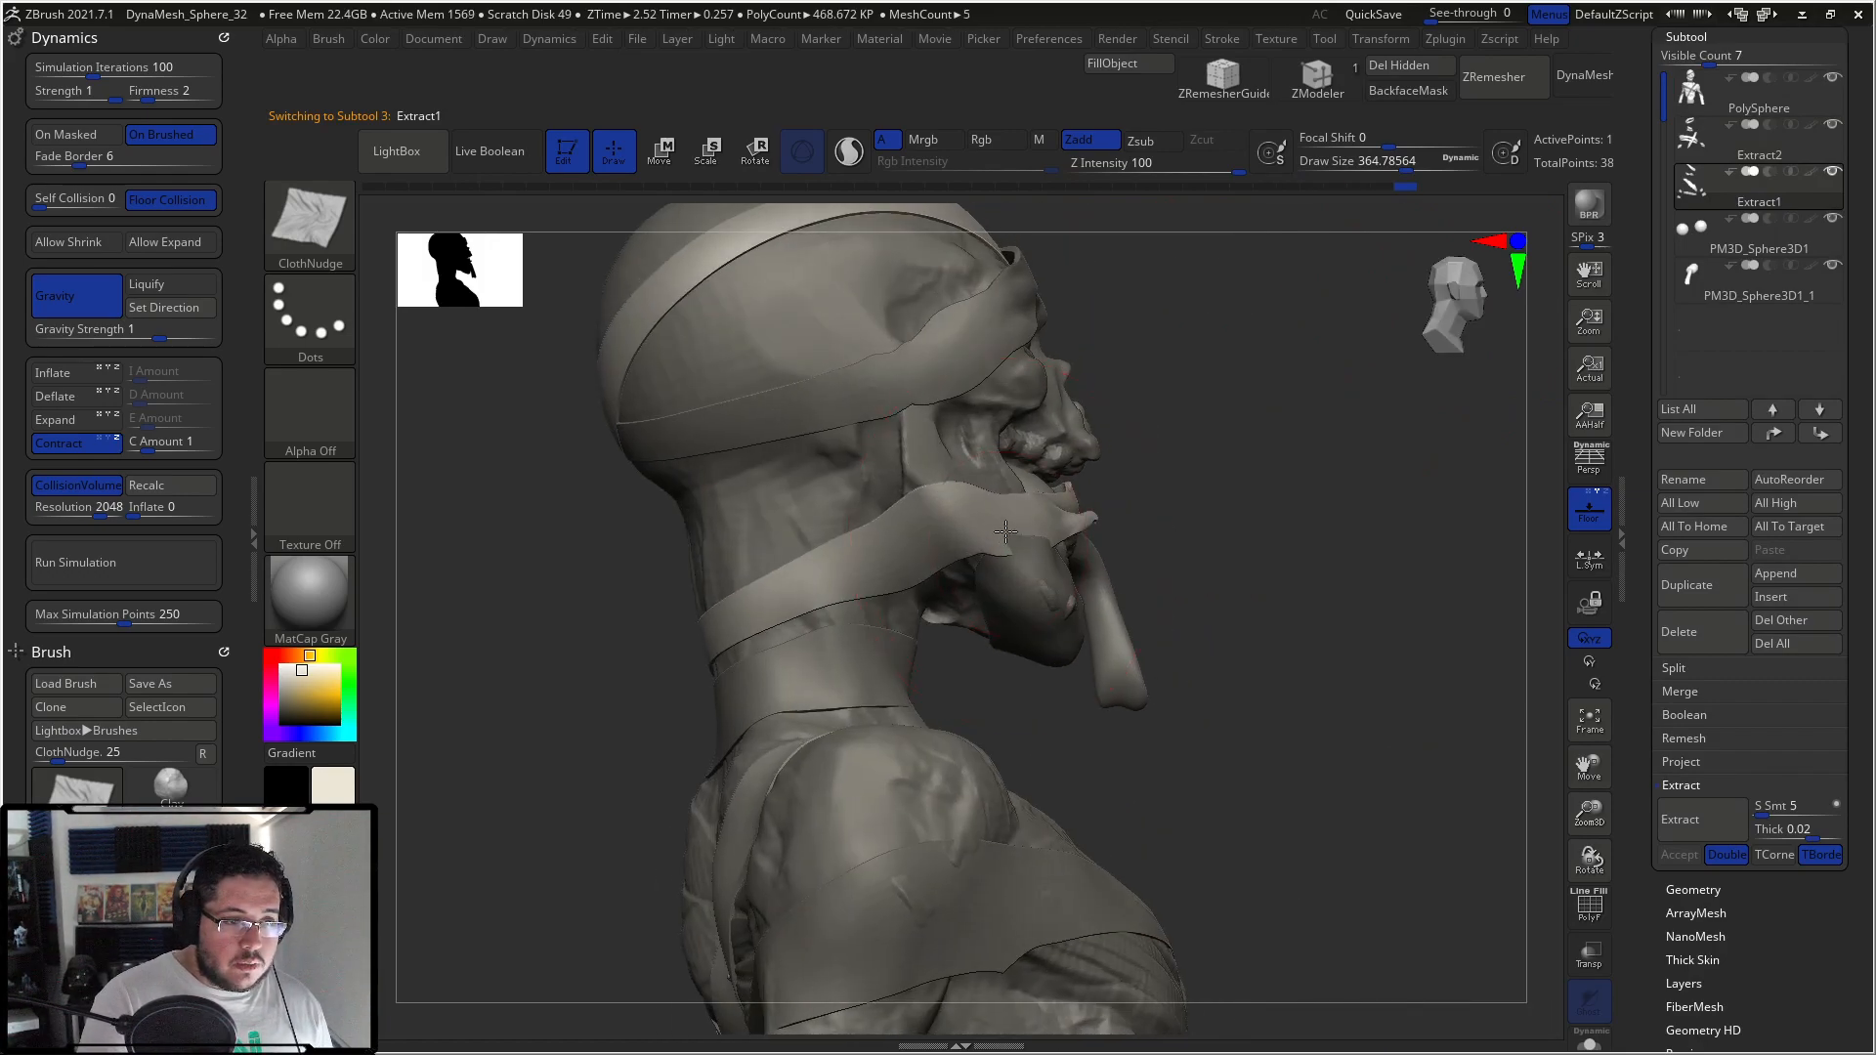
{"action": "key", "text": "b"}
{"action": "key", "text": "m"}
{"action": "key", "text": "v"}
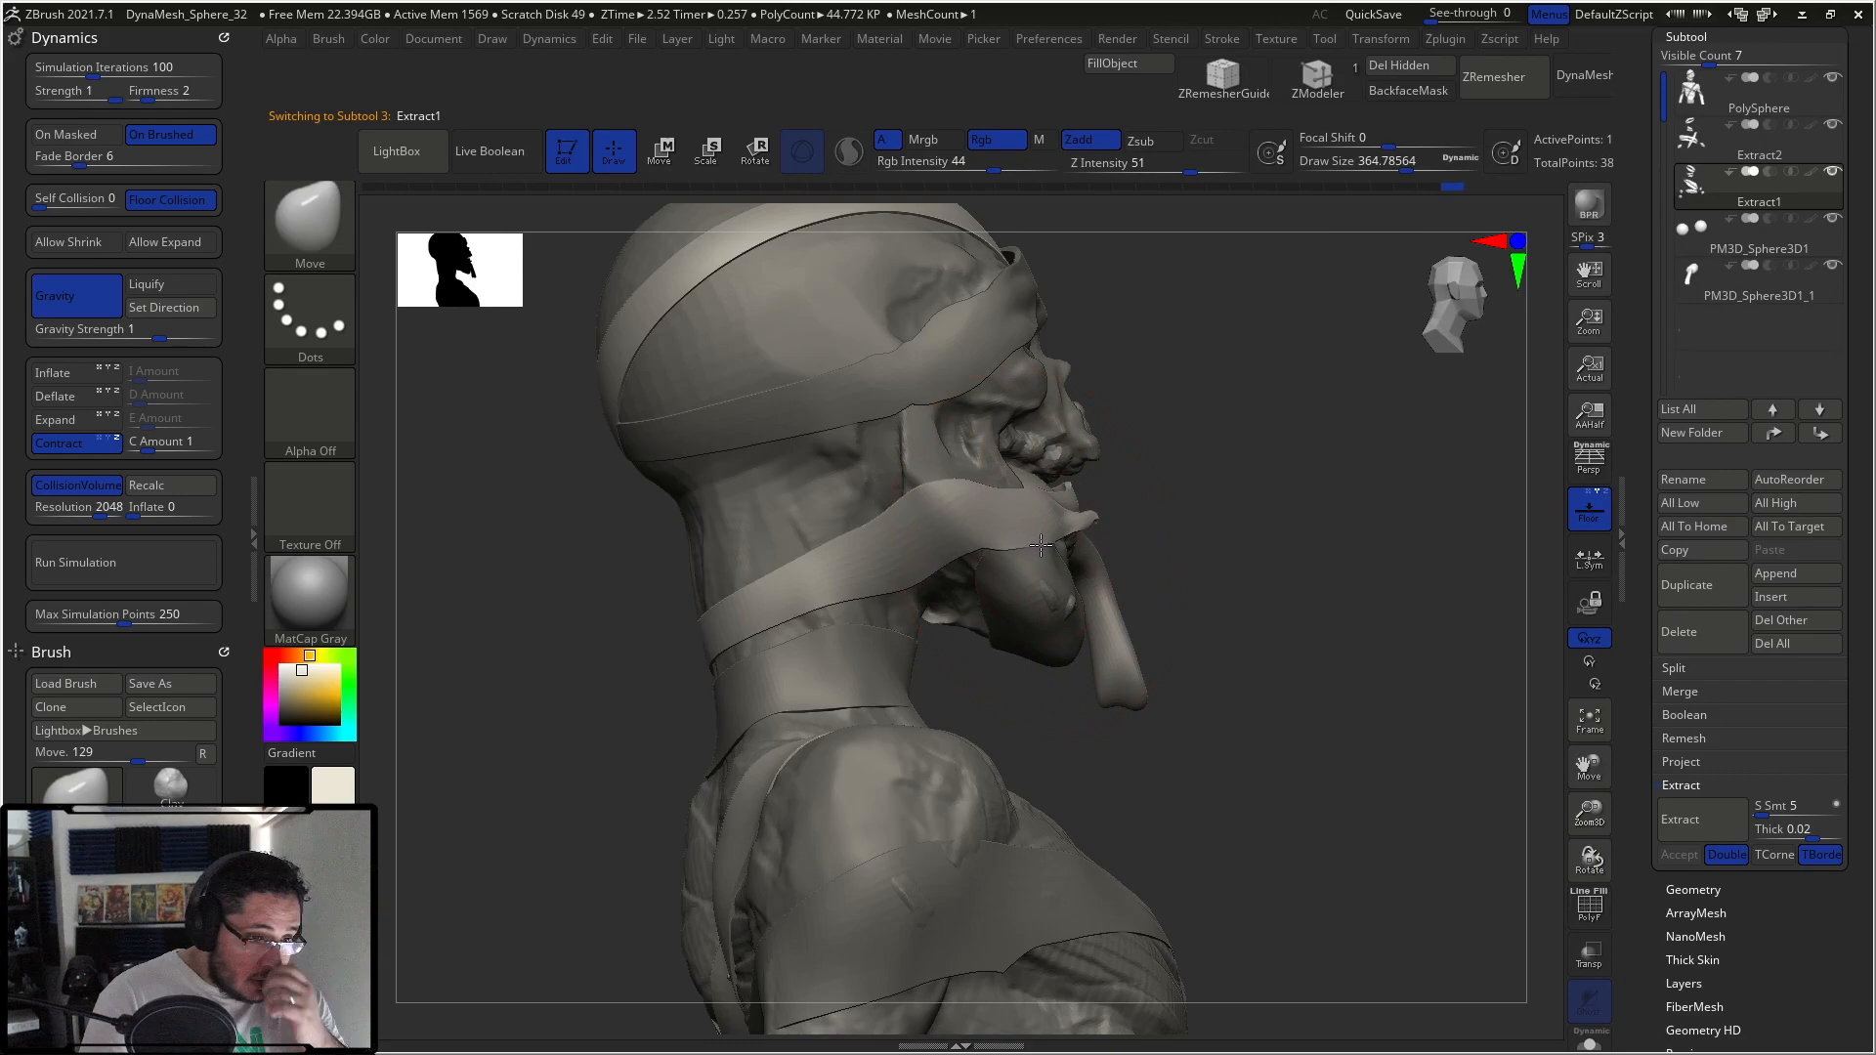
{"action": "mouse_move", "coordinate": [1182, 482]}
{"action": "right_mouse_down"}
{"action": "mouse_move", "coordinate": [1085, 476]}
{"action": "mouse_move", "coordinate": [1036, 410]}
{"action": "mouse_move", "coordinate": [1271, 391]}
{"action": "mouse_move", "coordinate": [1444, 335]}
{"action": "mouse_move", "coordinate": [1491, 525]}
{"action": "mouse_move", "coordinate": [1047, 442]}
{"action": "right_mouse_up"}
Step: Reselect the Extract1 strips, enlarge the Move brush to about 311 and adjust the strip crossing the forehead
{"action": "left_click", "coordinate": [1085, 476], "text": "alt"}
{"action": "right_click_drag", "start_coordinate": [1302, 340], "coordinate": [1061, 442]}
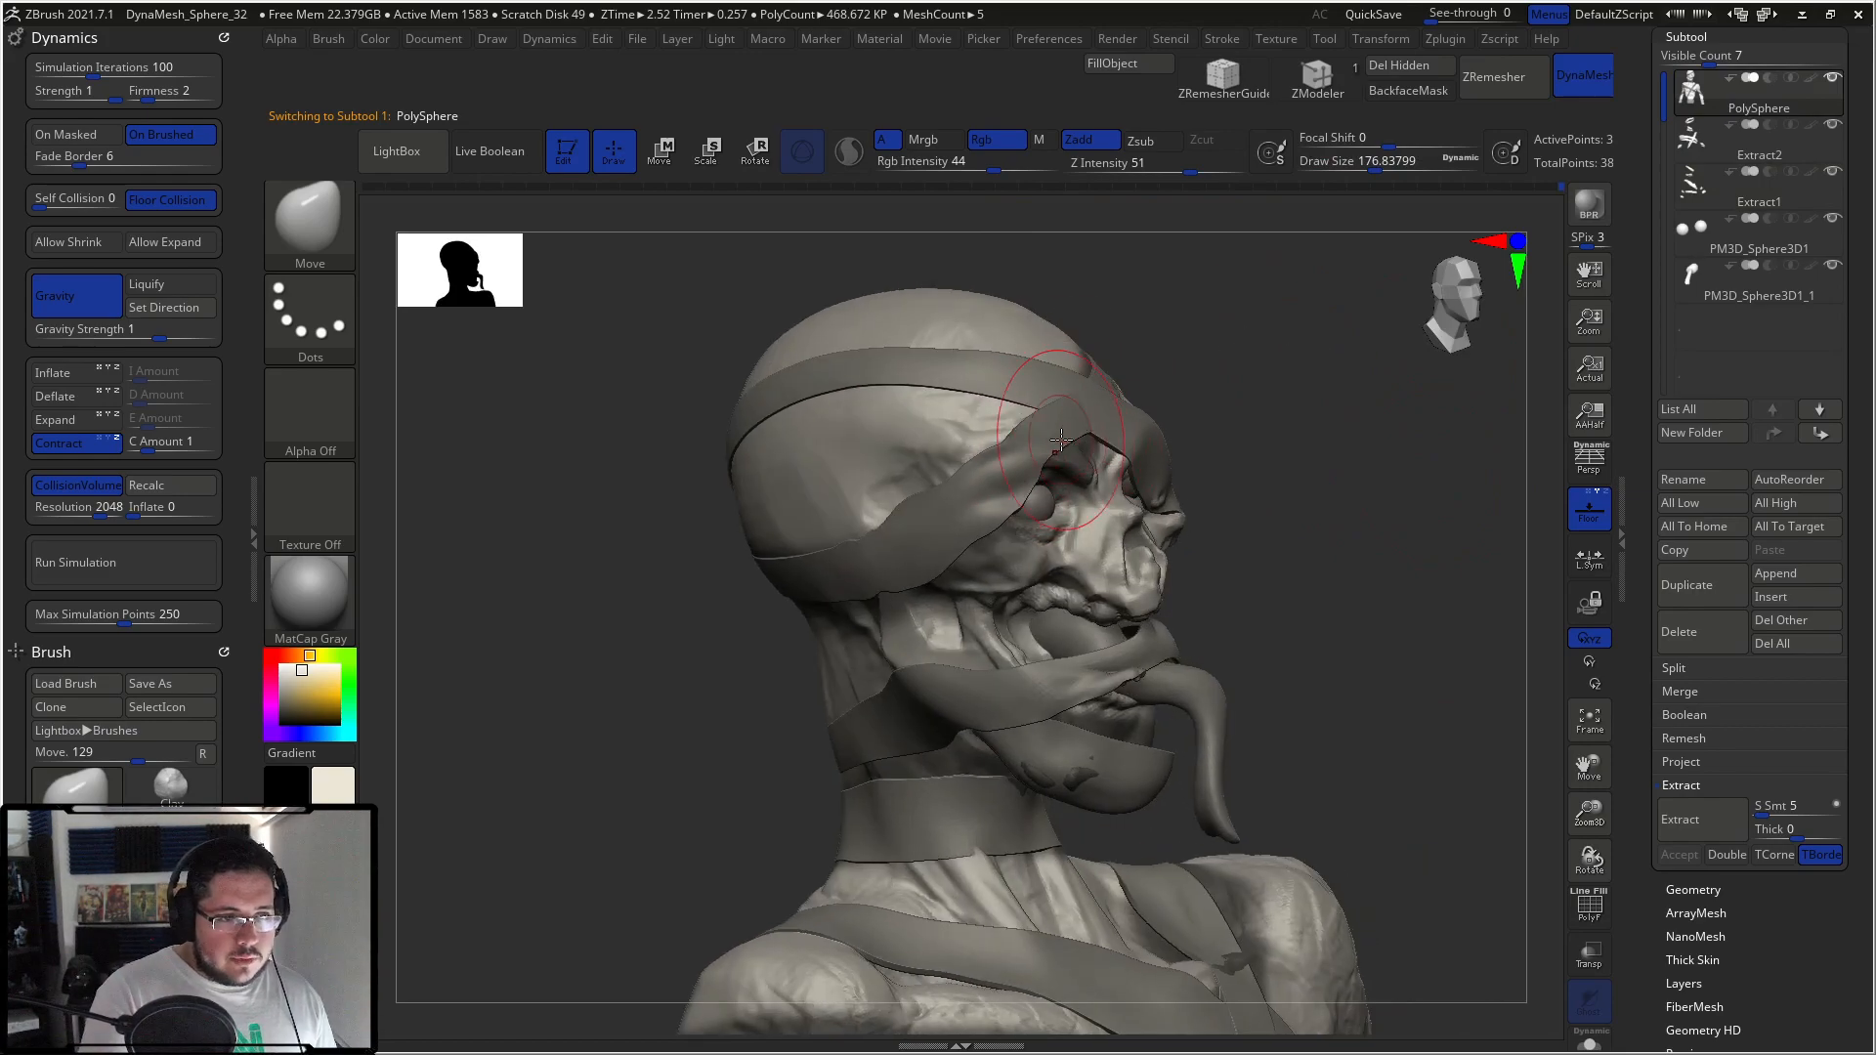
{"action": "left_click", "coordinate": [1125, 425], "text": "alt"}
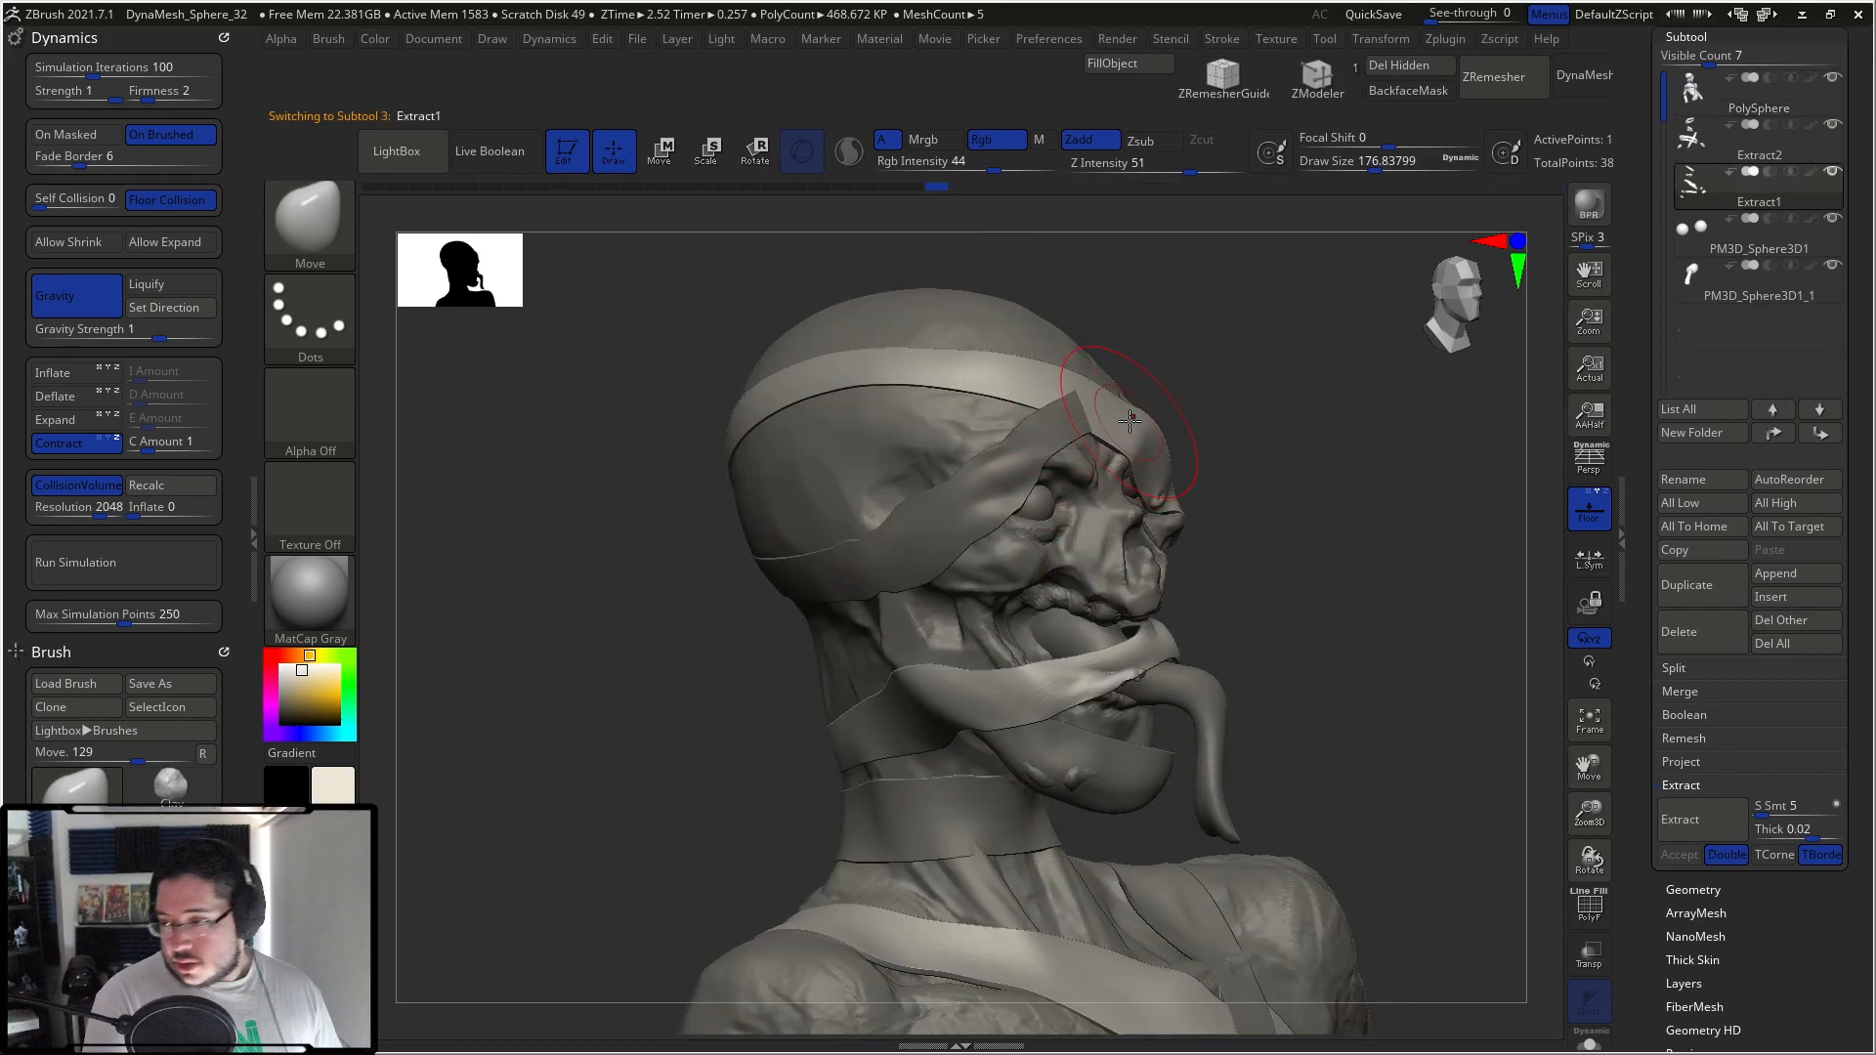
{"action": "right_click_drag", "start_coordinate": [1355, 414], "coordinate": [1189, 280]}
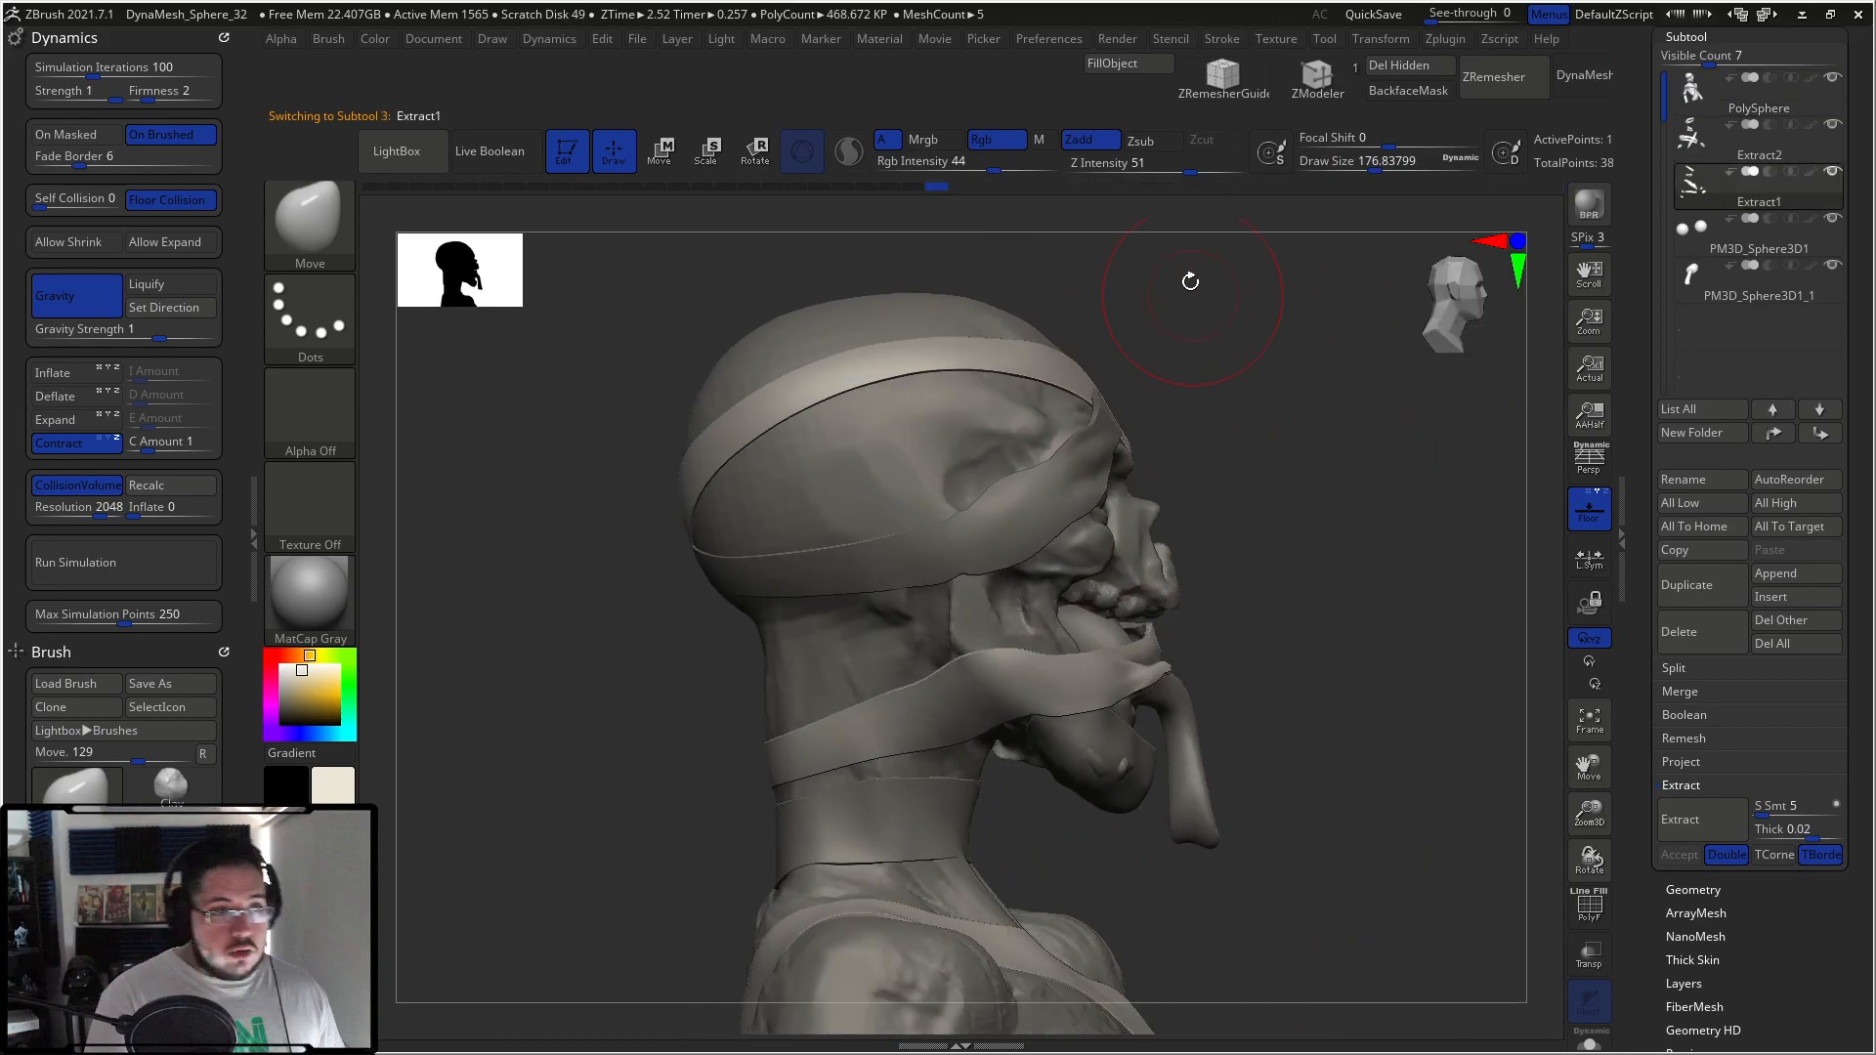
{"action": "key", "text": "space"}
{"action": "left_click_drag", "start_coordinate": [1155, 420], "coordinate": [1179, 420]}
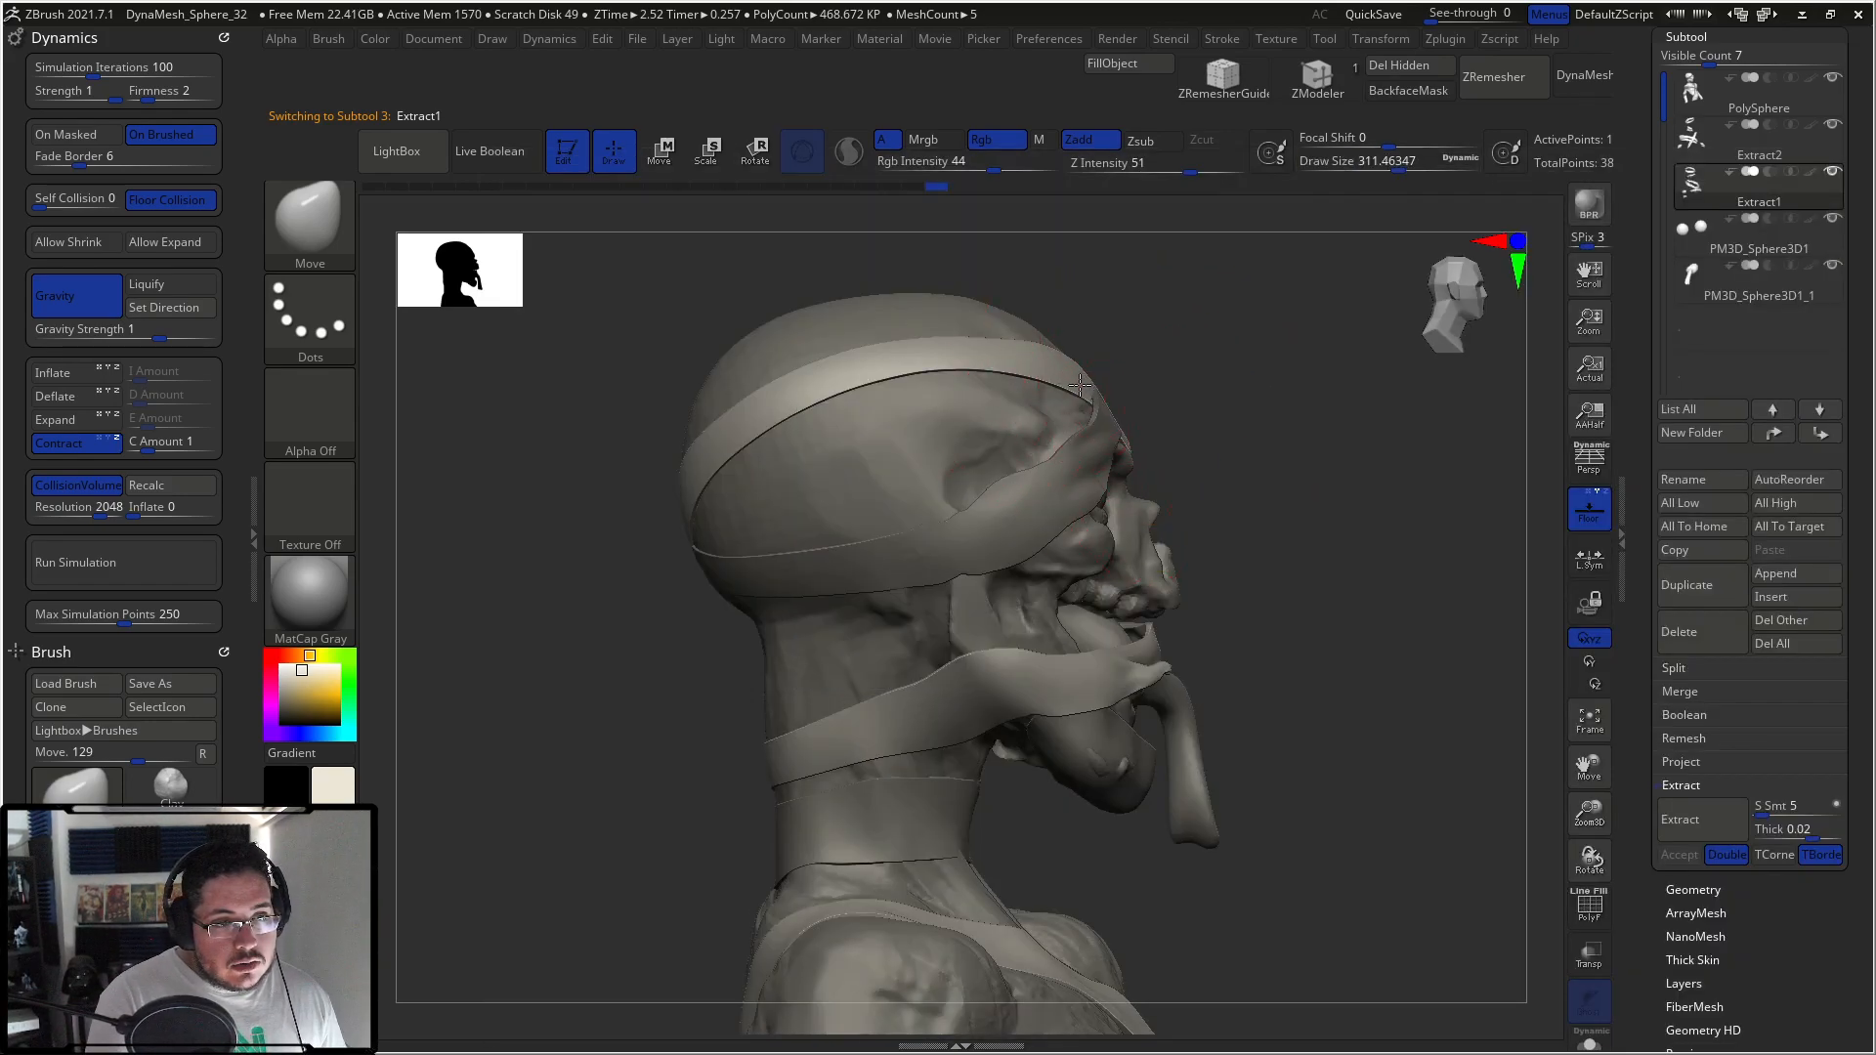
{"action": "right_click_drag", "start_coordinate": [1270, 410], "coordinate": [1153, 416]}
Step: On the torso, check the Extract2 strips, return to Extract1 and pull its diagonal chest strip outward over them
{"action": "mouse_move", "coordinate": [1314, 528]}
{"action": "right_mouse_down", "text": "alt"}
{"action": "mouse_move", "coordinate": [1272, 286]}
{"action": "mouse_move", "coordinate": [1256, 365]}
{"action": "mouse_move", "coordinate": [1340, 431]}
{"action": "mouse_move", "coordinate": [1156, 532]}
{"action": "mouse_move", "coordinate": [1158, 559]}
{"action": "right_mouse_up", "text": "alt"}
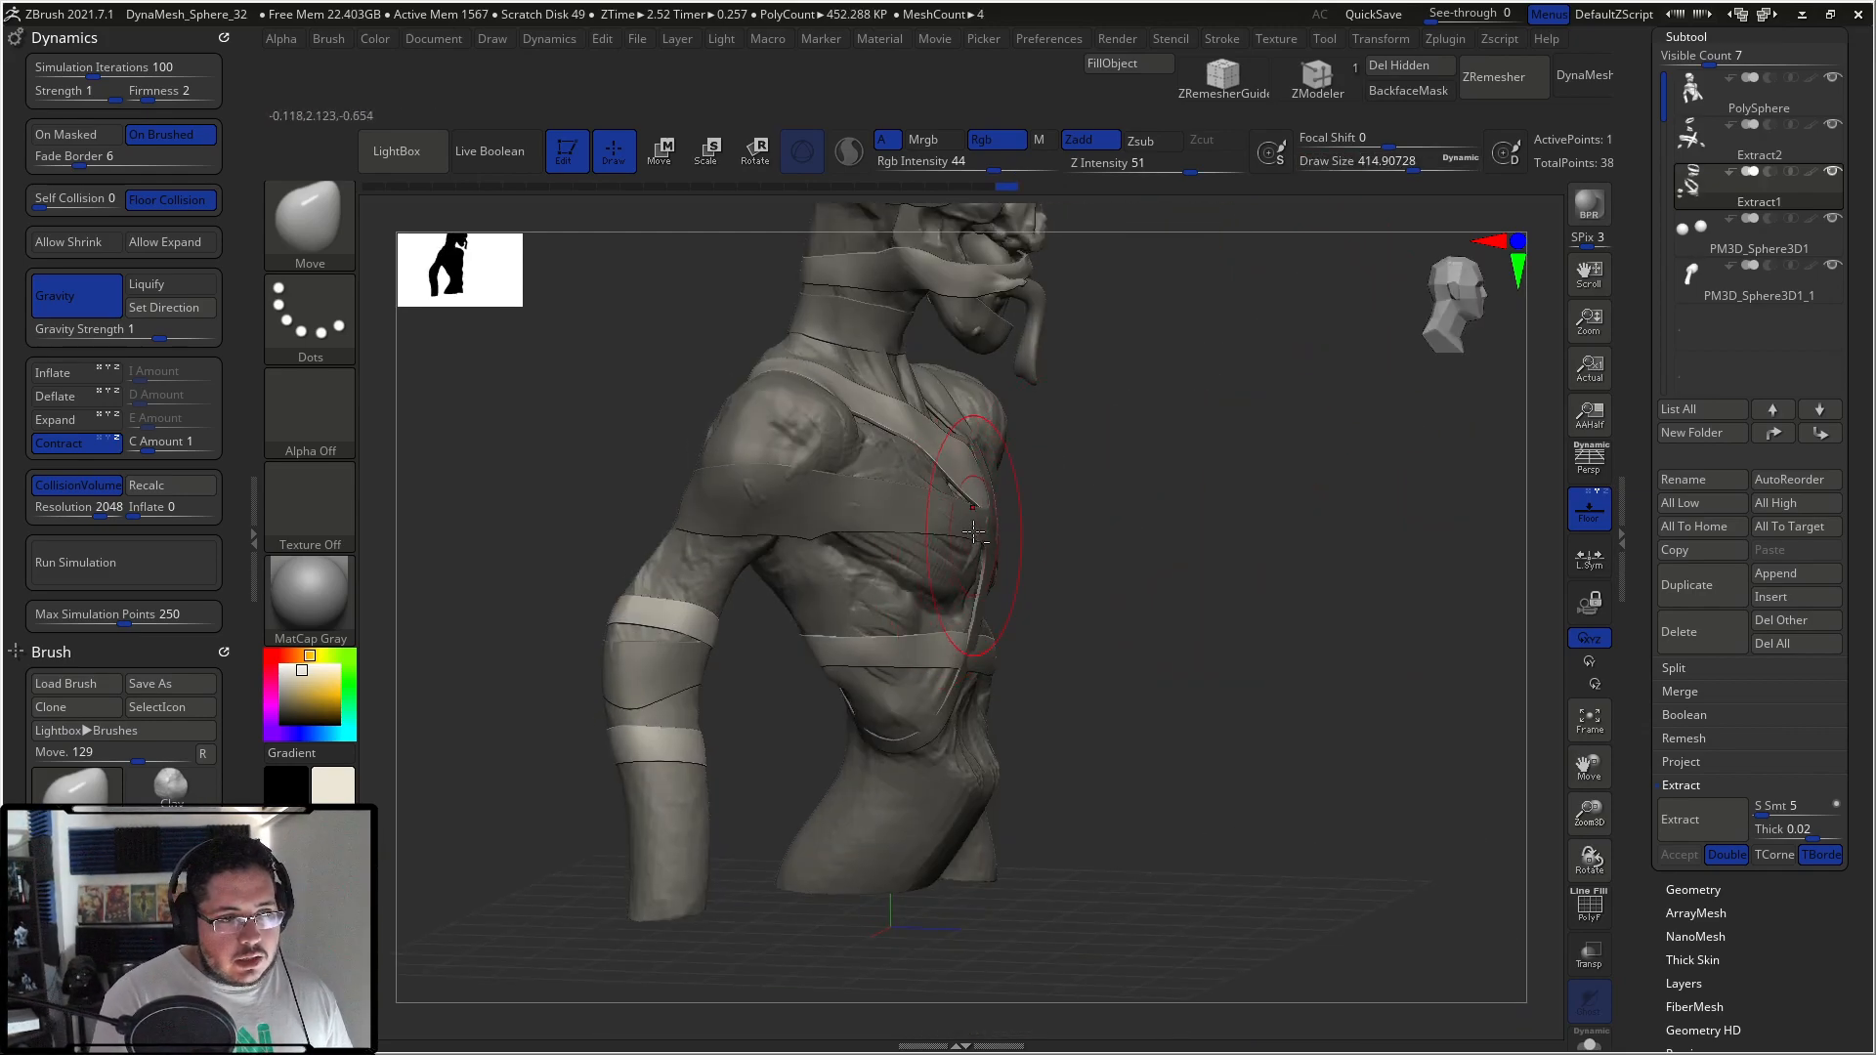
{"action": "left_click", "coordinate": [928, 522], "text": "alt"}
{"action": "mouse_move", "coordinate": [1103, 475]}
{"action": "right_mouse_down"}
{"action": "mouse_move", "coordinate": [1126, 551]}
{"action": "mouse_move", "coordinate": [1174, 368]}
{"action": "mouse_move", "coordinate": [1003, 531]}
{"action": "right_mouse_up"}
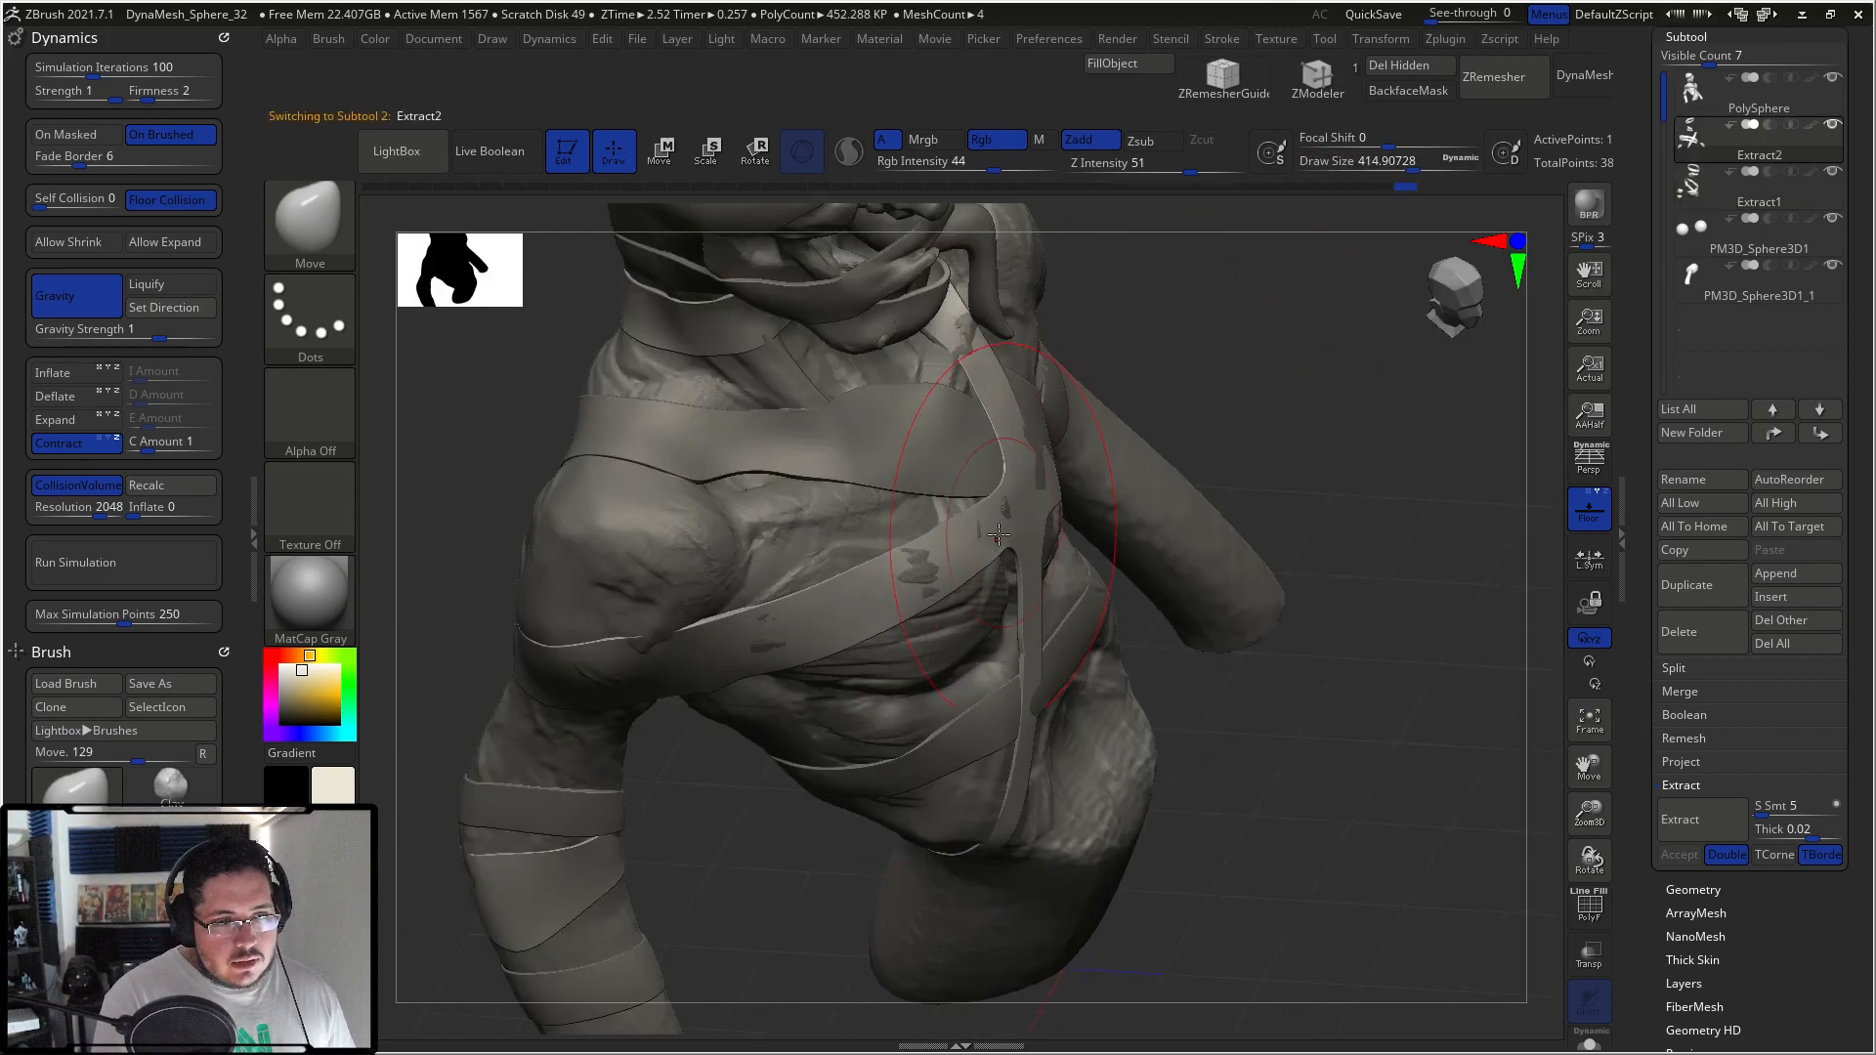
{"action": "left_click", "coordinate": [1020, 479], "text": "alt"}
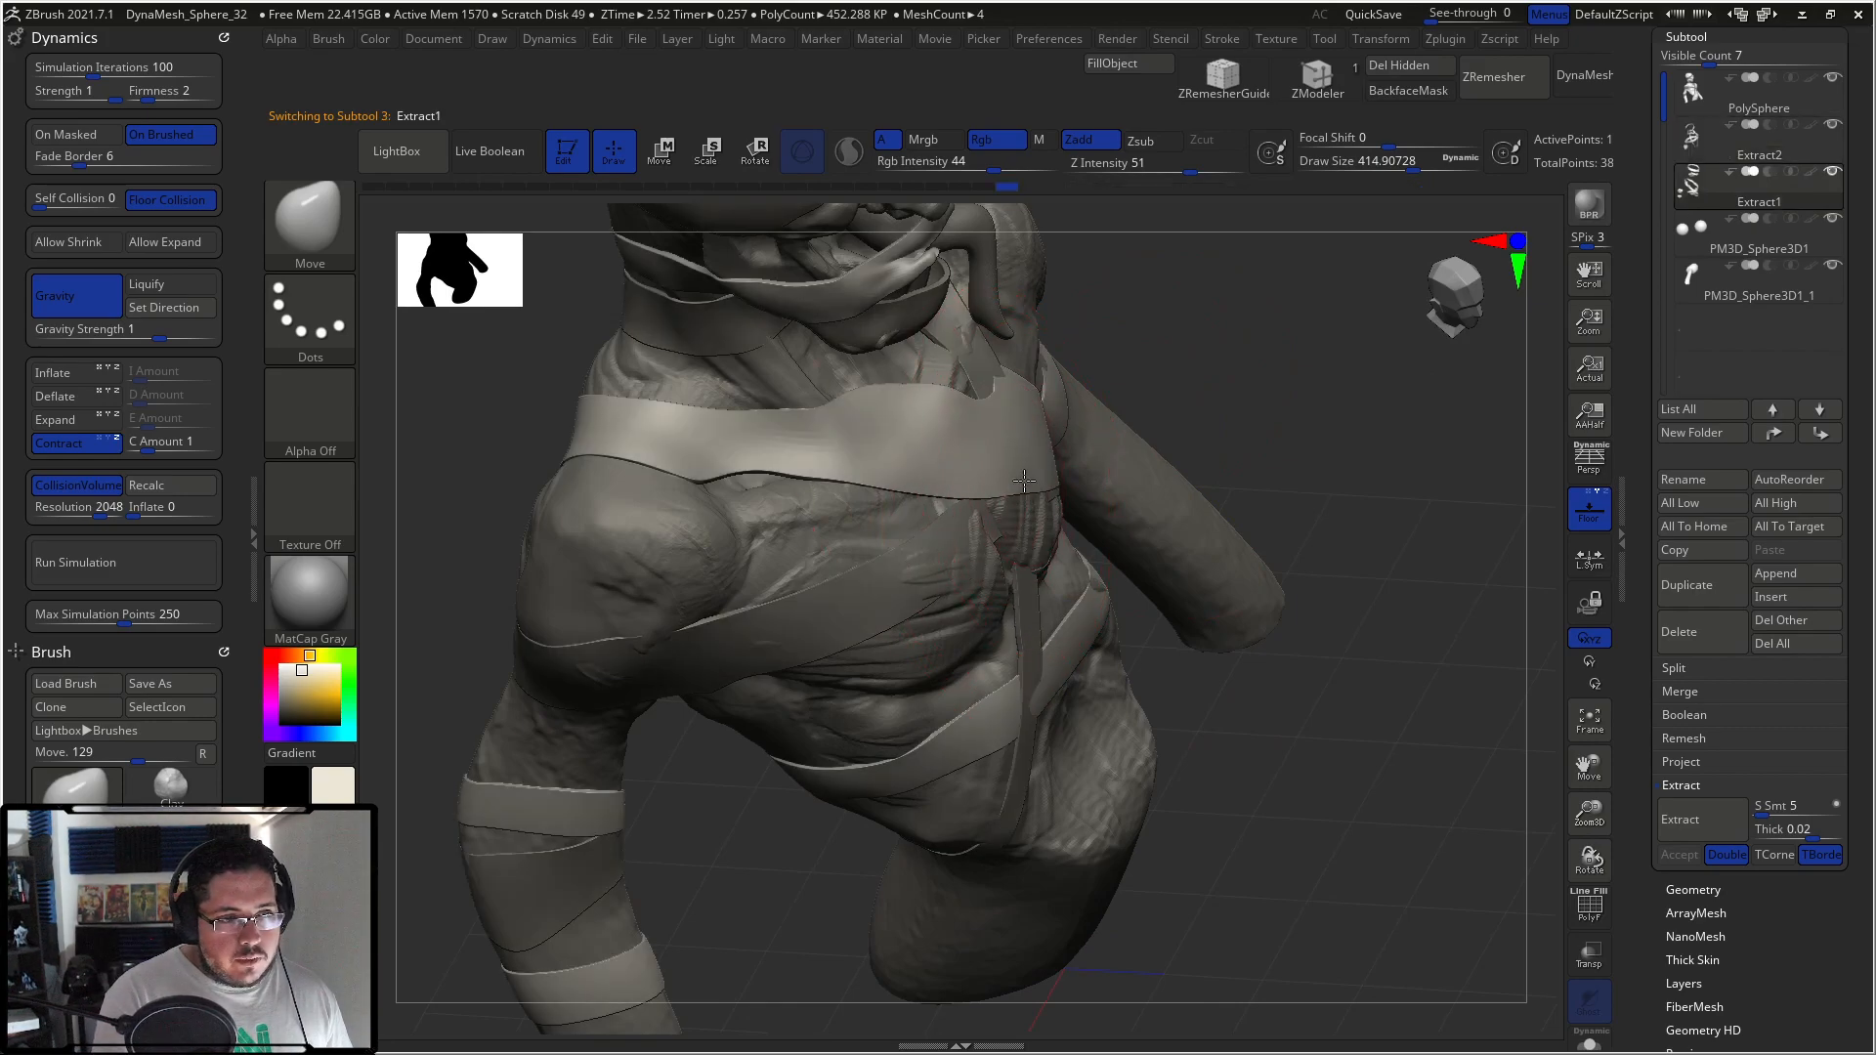
{"action": "right_click_drag", "start_coordinate": [1135, 356], "coordinate": [1085, 479], "text": "shift"}
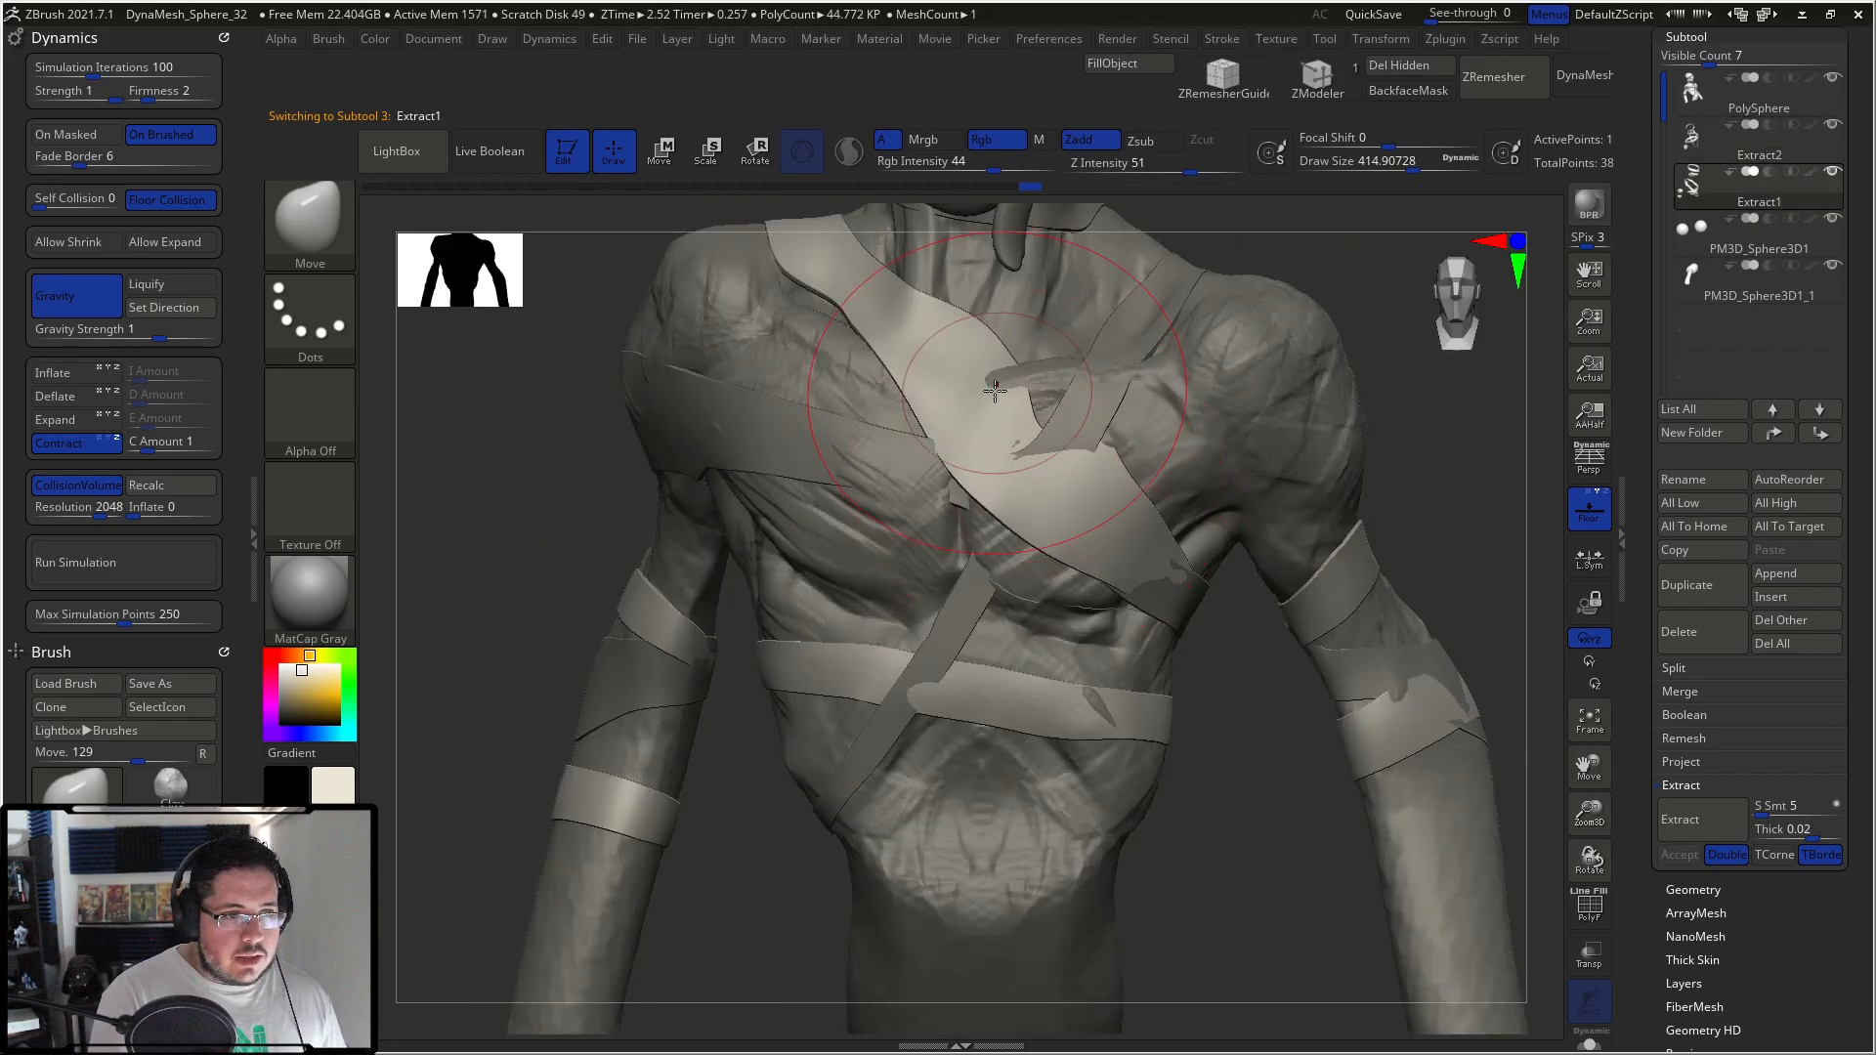
Step: Enlarge the Move brush to about 468 and refine the diagonal chest strip so it lies above the crossing strips
{"action": "right_click_drag", "start_coordinate": [1394, 272], "coordinate": [860, 577]}
{"action": "key", "text": "space"}
{"action": "left_click_drag", "start_coordinate": [1005, 464], "coordinate": [1018, 464]}
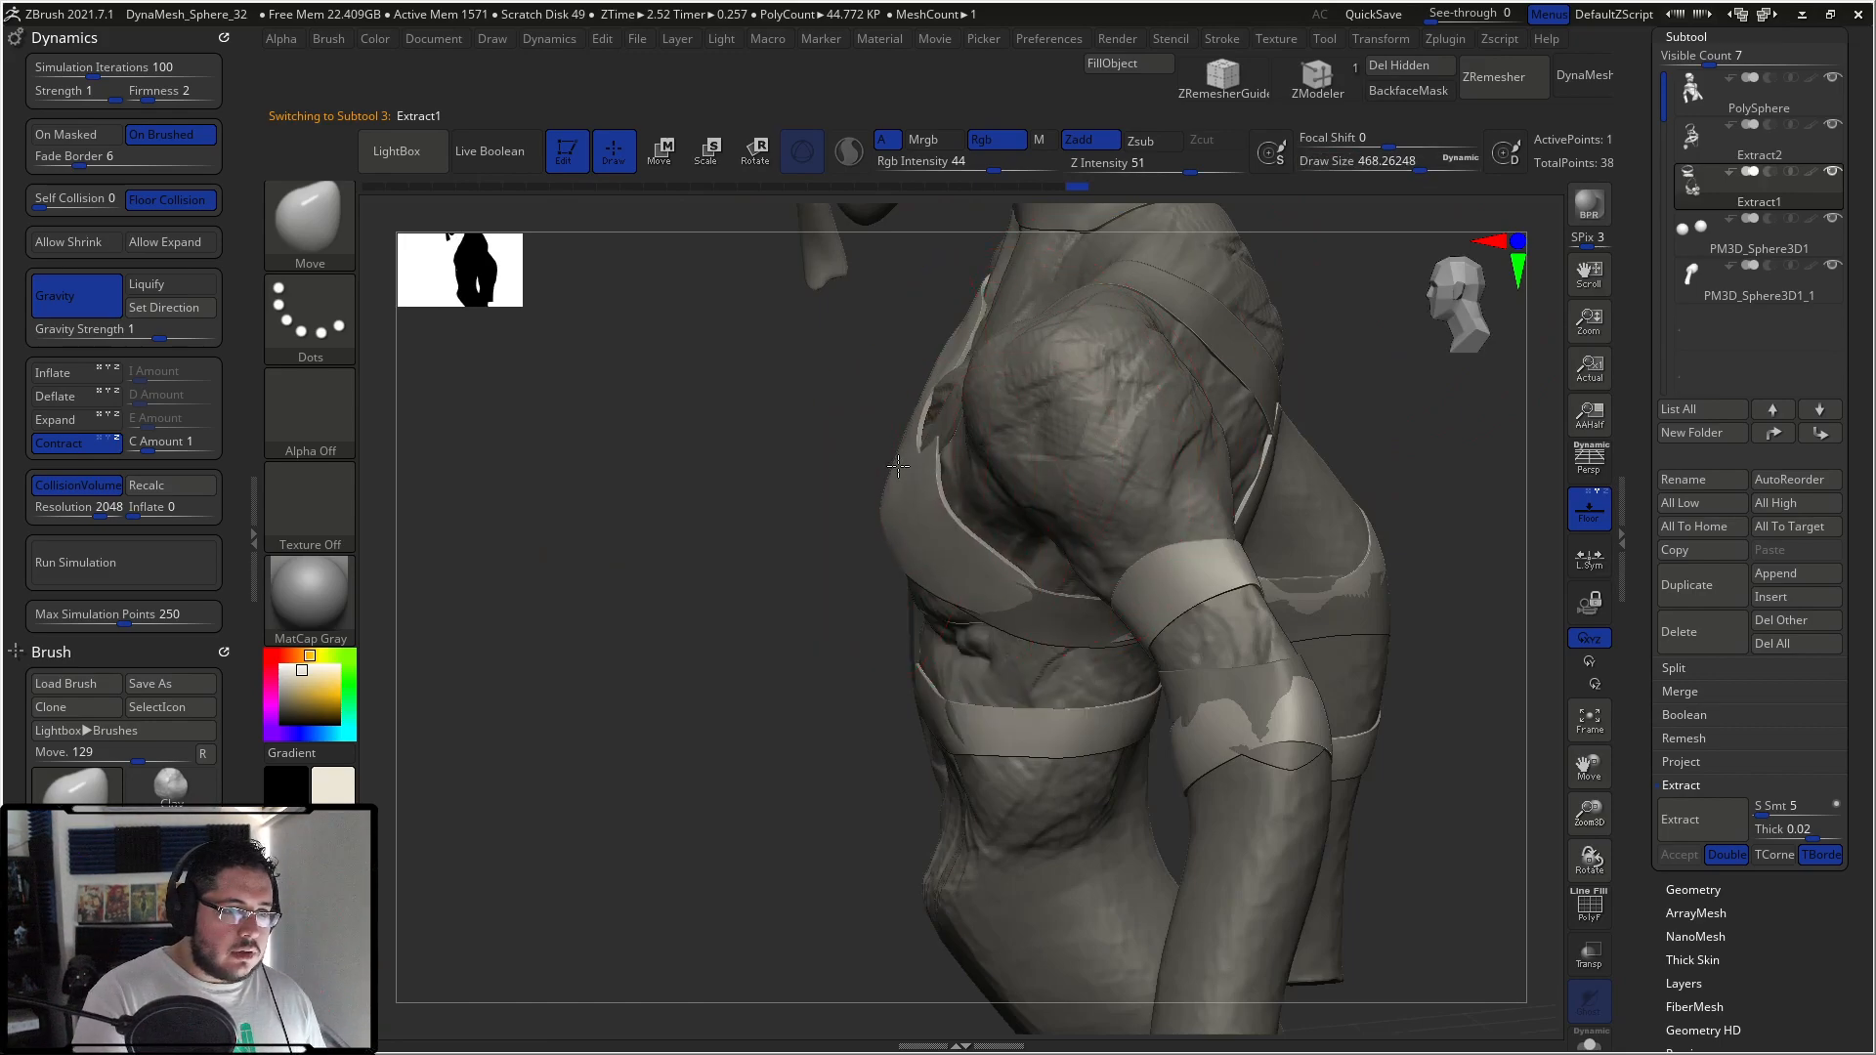
{"action": "right_click_drag", "start_coordinate": [796, 518], "coordinate": [1055, 606]}
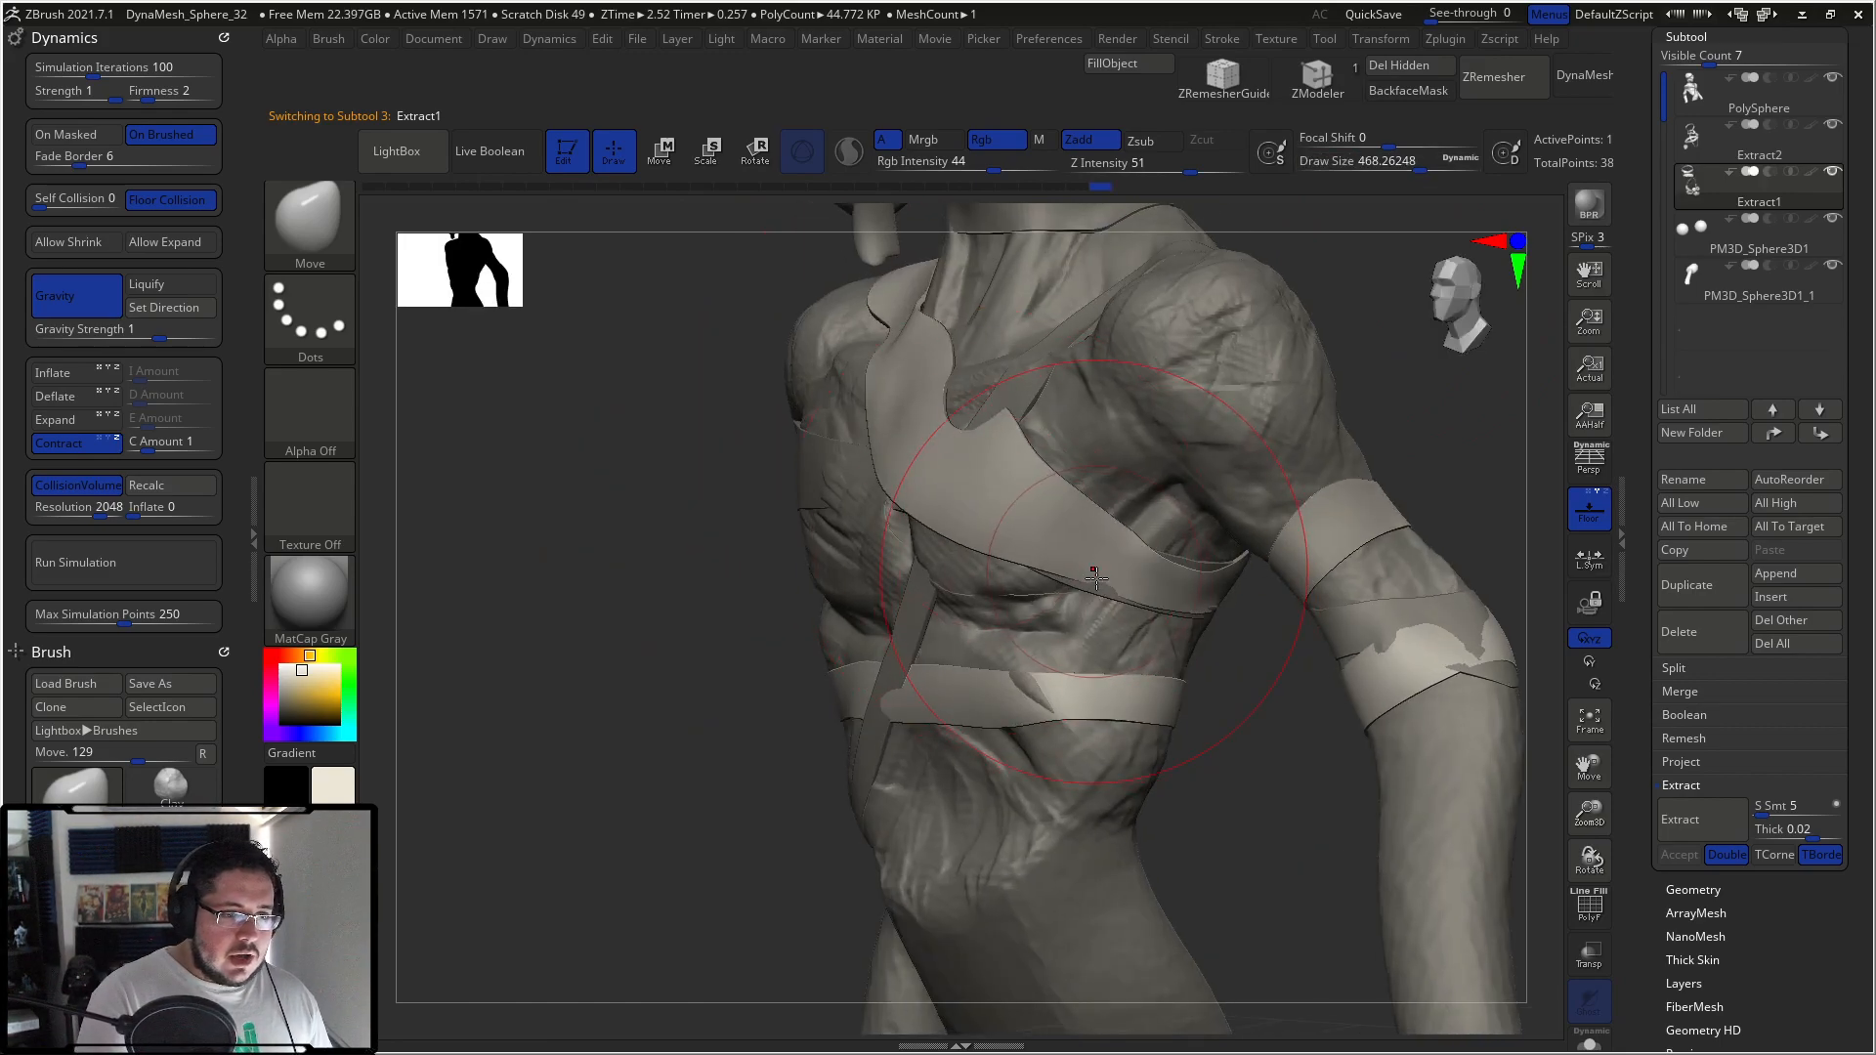
{"action": "right_click_drag", "start_coordinate": [1158, 572], "coordinate": [1110, 525], "text": "shift"}
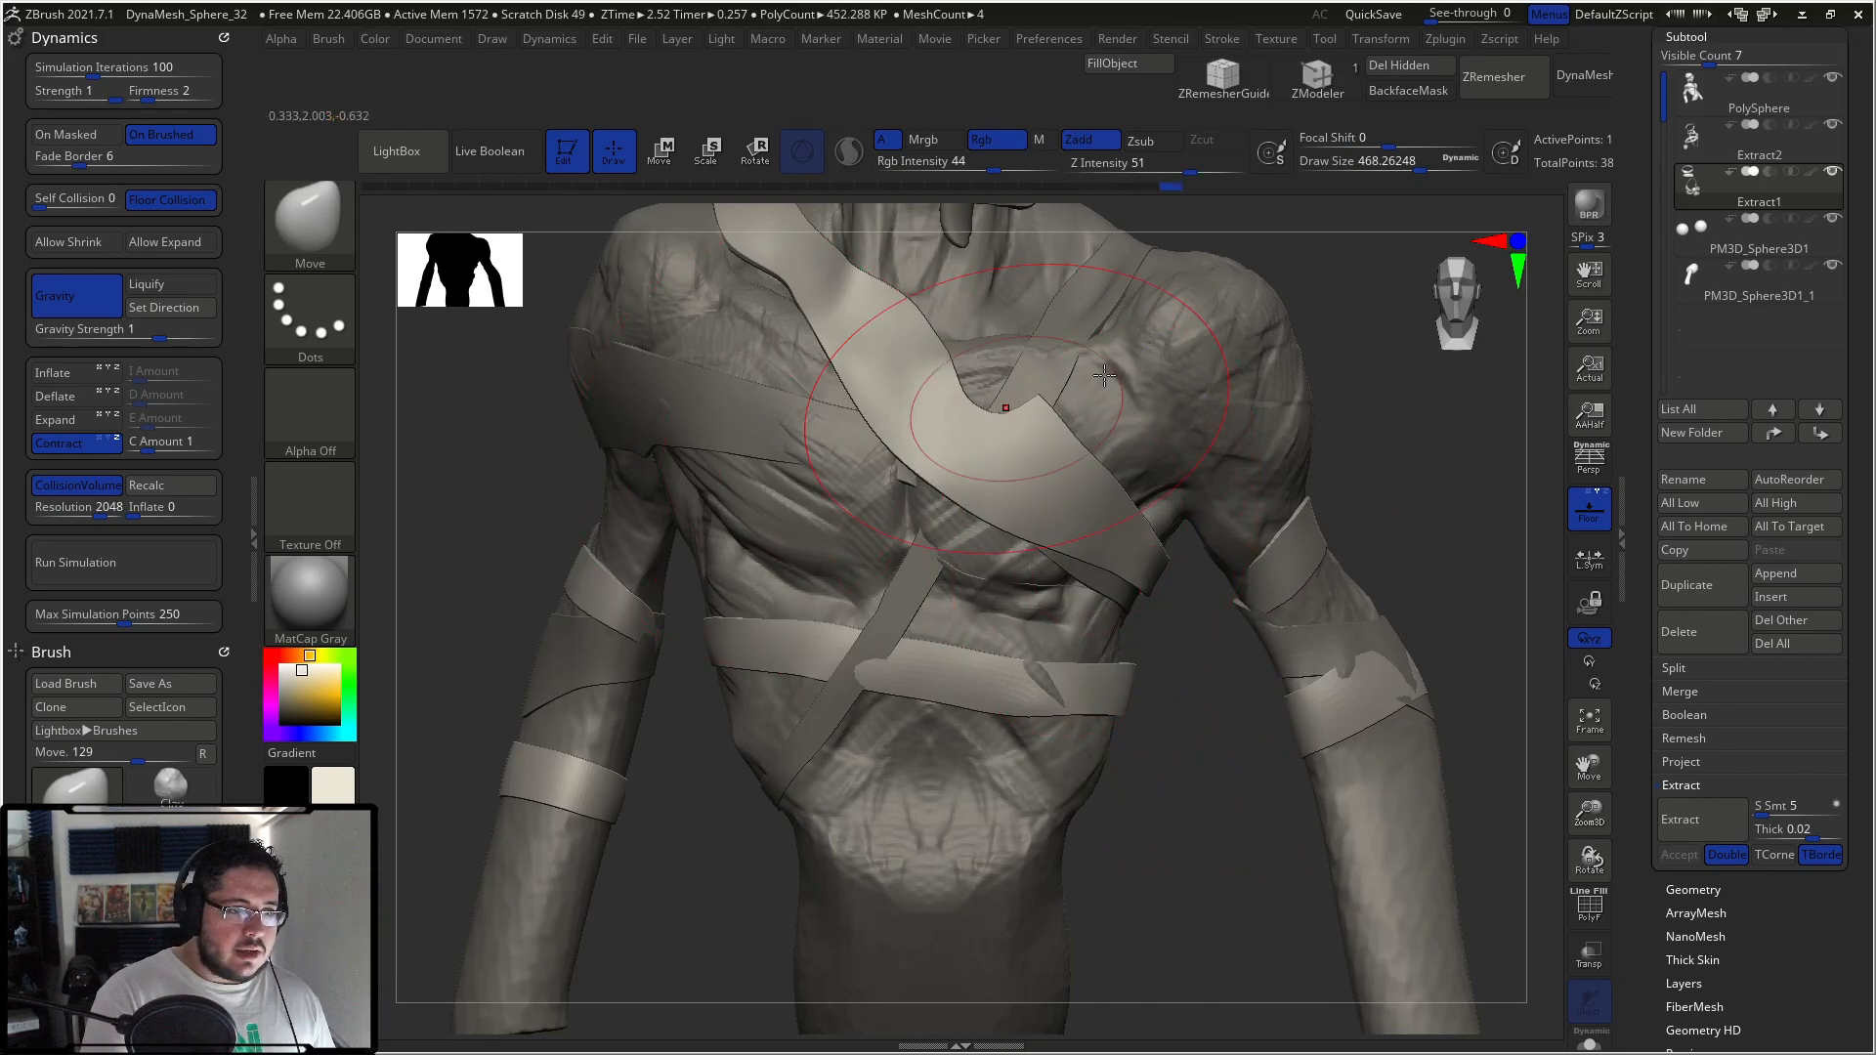
Step: Select the Extract2 subtool and adjust its shoulder and chest strips with the Move brush, reducing the brush size to about 158
{"action": "right_click_drag", "start_coordinate": [761, 451], "coordinate": [801, 439]}
{"action": "left_click", "coordinate": [780, 431], "text": "alt"}
{"action": "left_click_drag", "start_coordinate": [780, 431], "coordinate": [860, 440]}
{"action": "left_click_drag", "start_coordinate": [894, 553], "coordinate": [925, 542]}
{"action": "right_click_drag", "start_coordinate": [1023, 507], "coordinate": [892, 444]}
{"action": "mouse_move", "coordinate": [1234, 459]}
{"action": "right_mouse_down", "text": "ctrl"}
{"action": "mouse_move", "coordinate": [1231, 359]}
{"action": "mouse_move", "coordinate": [1252, 540]}
{"action": "mouse_move", "coordinate": [1236, 515]}
{"action": "mouse_move", "coordinate": [1339, 431]}
{"action": "mouse_move", "coordinate": [1380, 645]}
{"action": "mouse_move", "coordinate": [1348, 495]}
{"action": "mouse_move", "coordinate": [1274, 490]}
{"action": "mouse_move", "coordinate": [1256, 431]}
{"action": "mouse_move", "coordinate": [1345, 477]}
{"action": "mouse_move", "coordinate": [1212, 528]}
{"action": "right_mouse_up", "text": "ctrl"}
{"action": "key", "text": "space"}
{"action": "left_click_drag", "start_coordinate": [1327, 473], "coordinate": [1270, 473]}
{"action": "right_click_drag", "start_coordinate": [1361, 544], "coordinate": [1270, 422], "text": "ctrl"}
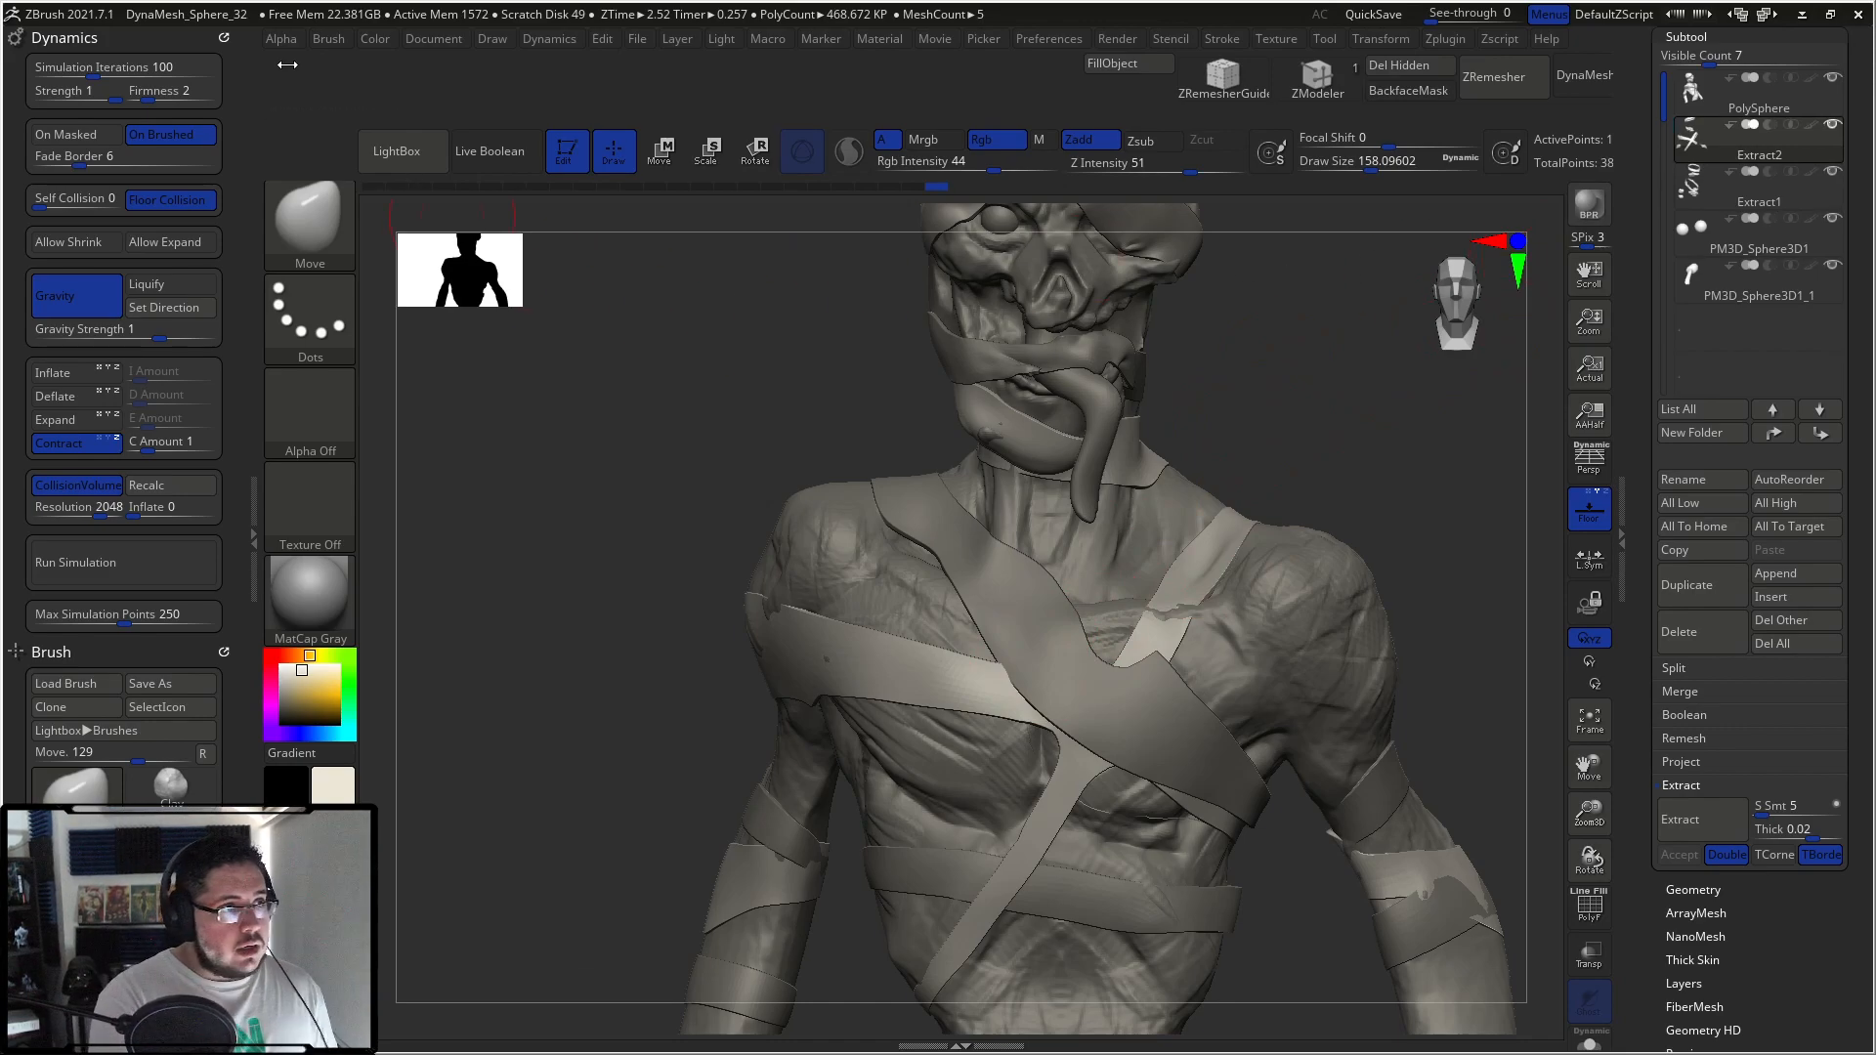
Step: Remove the Dynamics and Brush palettes from the side tray and collapse the tray
{"action": "left_click", "coordinate": [222, 39]}
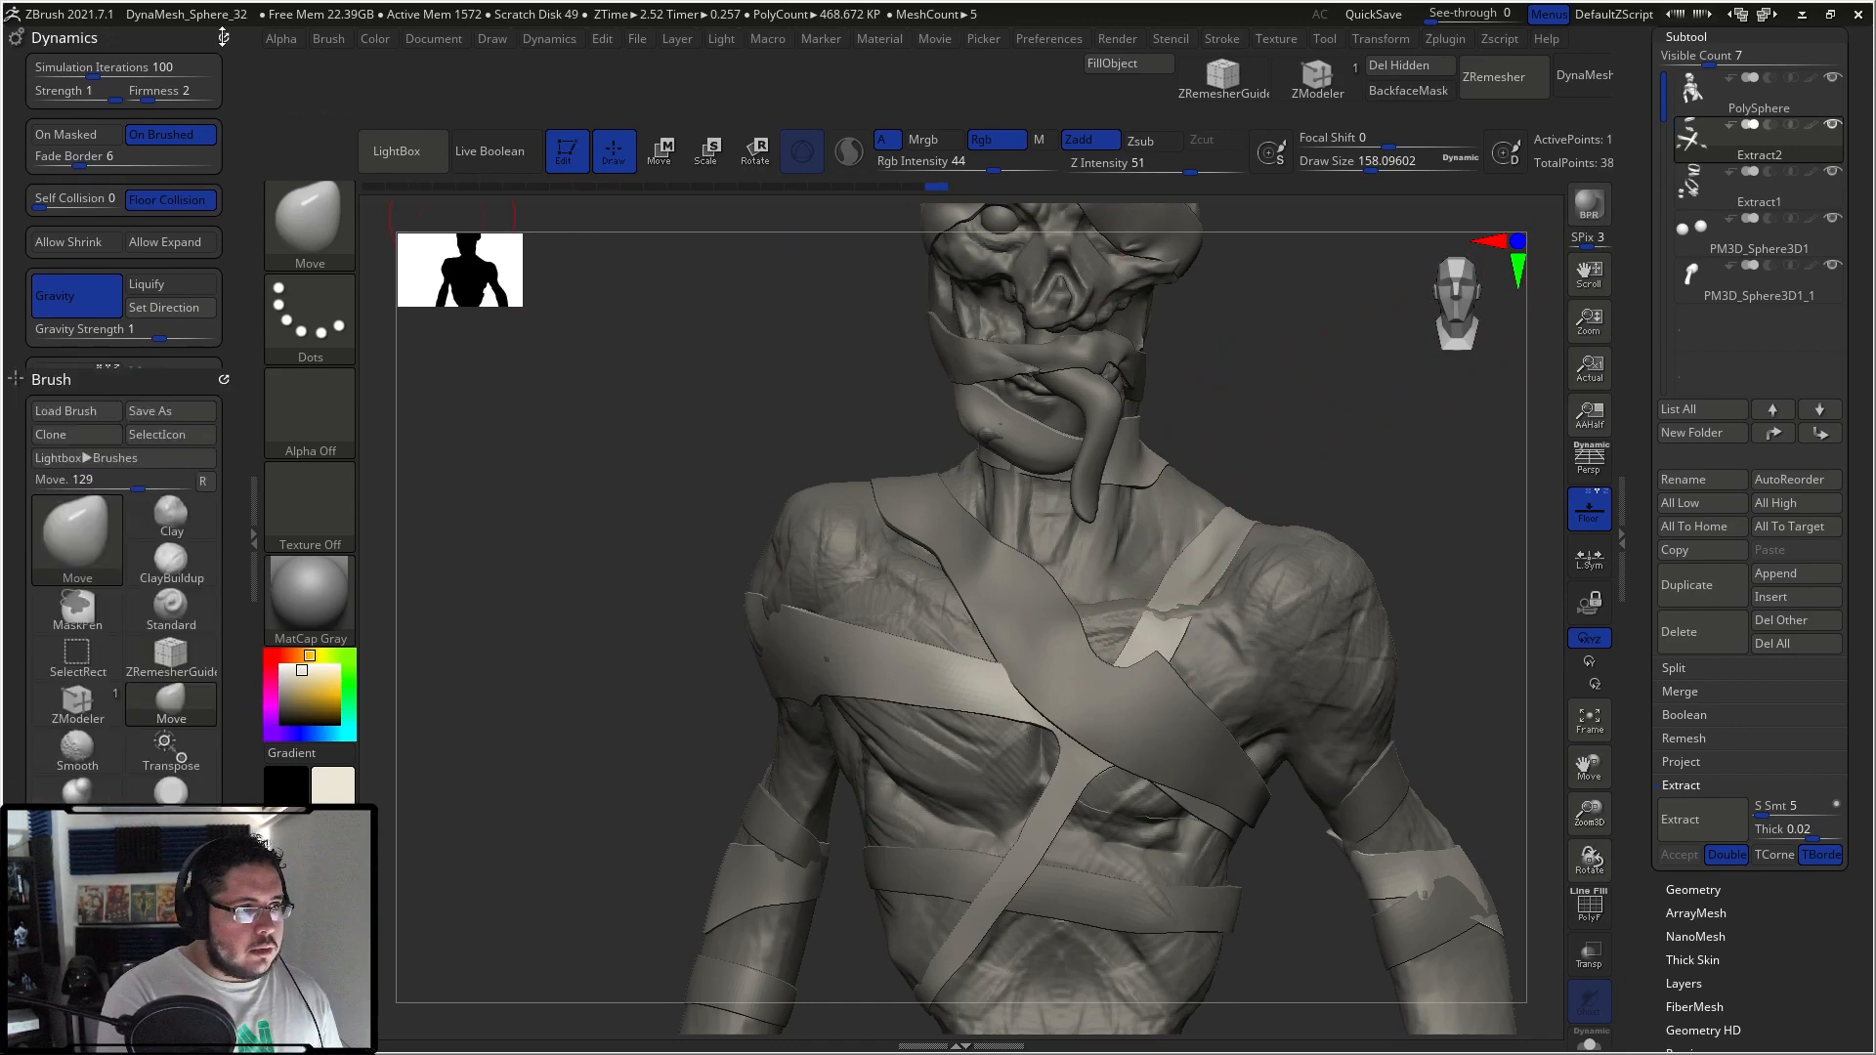
{"action": "left_click", "coordinate": [222, 37]}
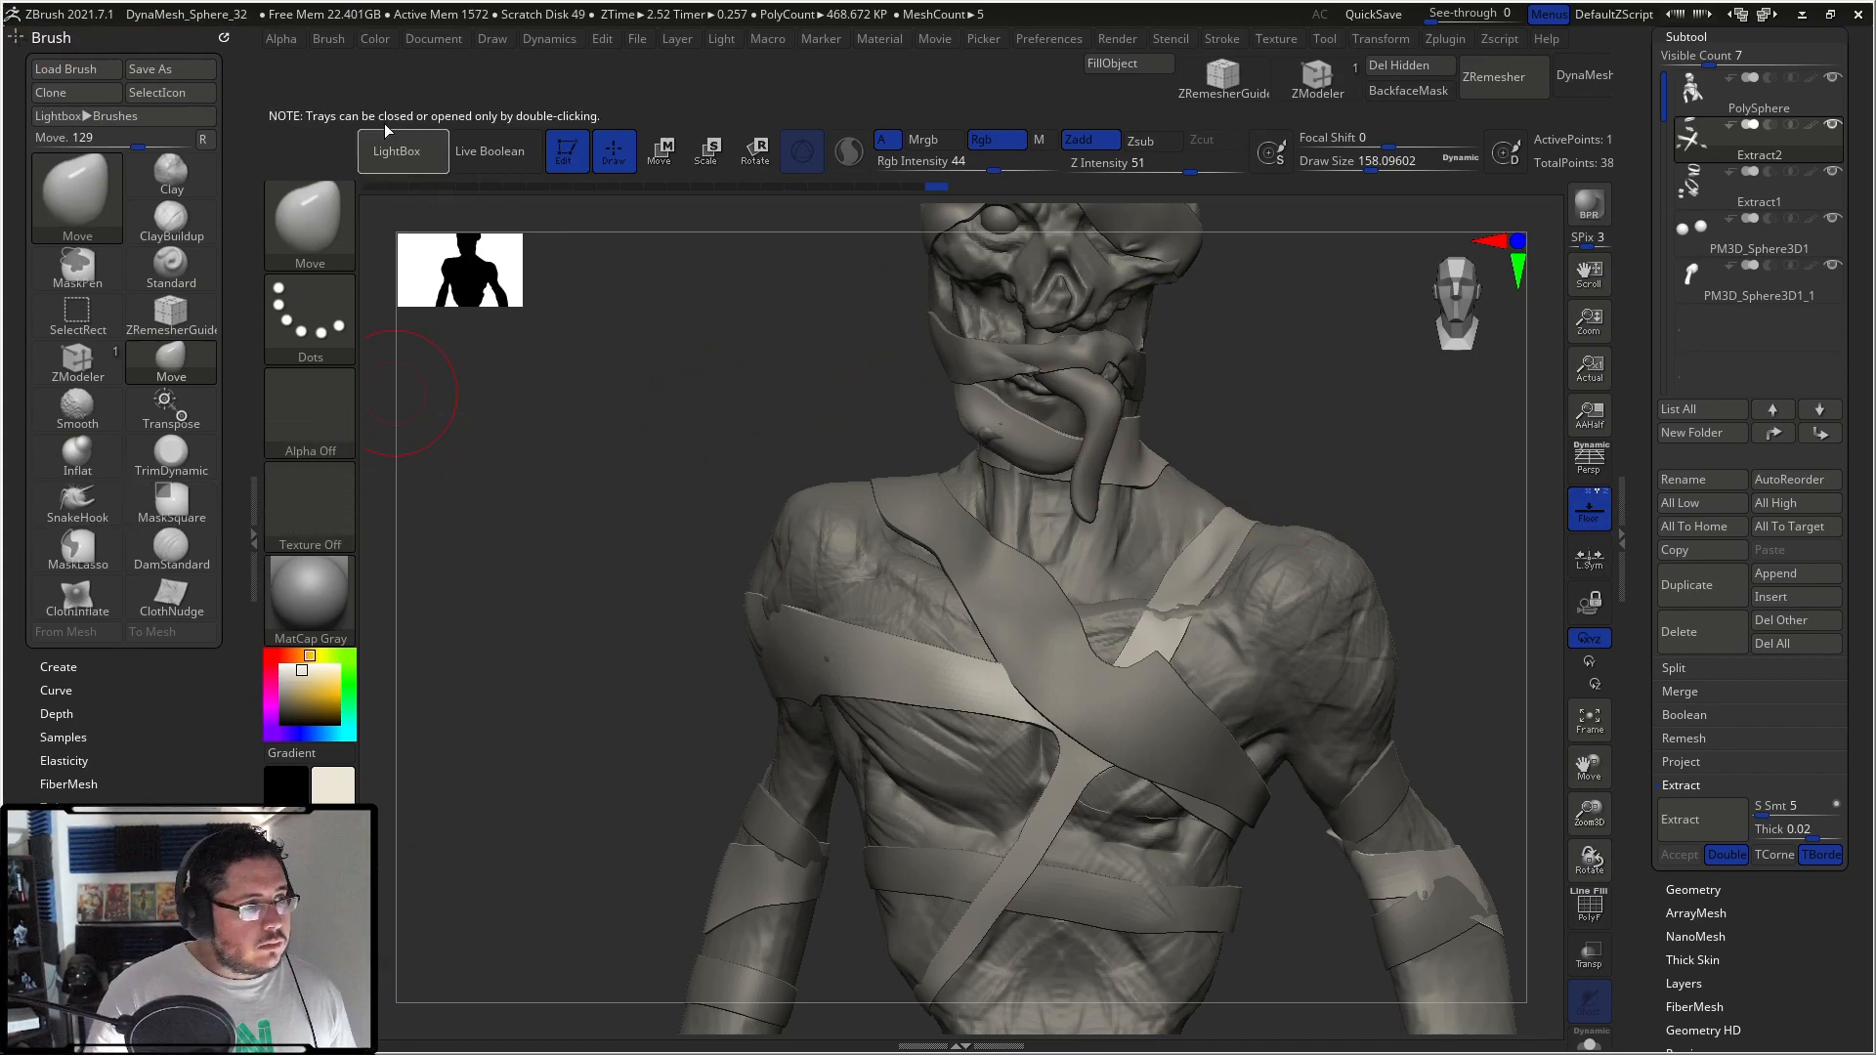
{"action": "left_click", "coordinate": [219, 38]}
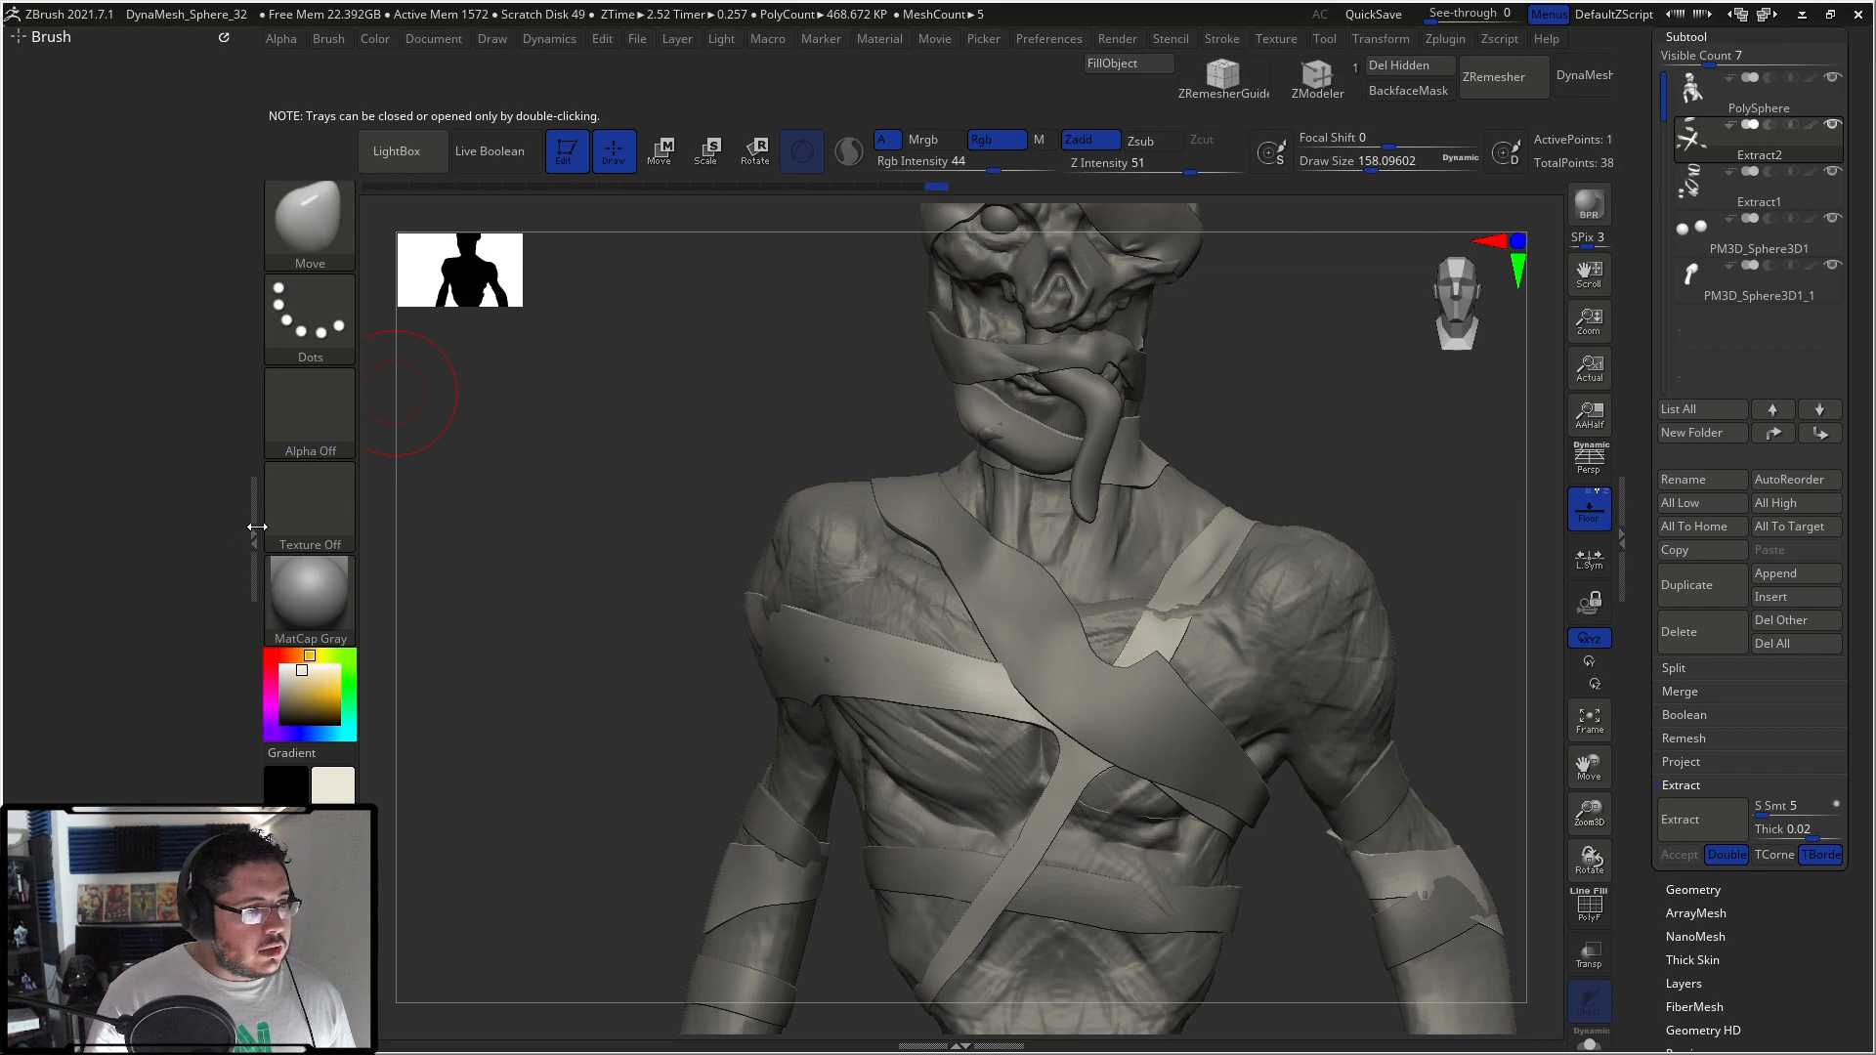
{"action": "double_click", "coordinate": [257, 527]}
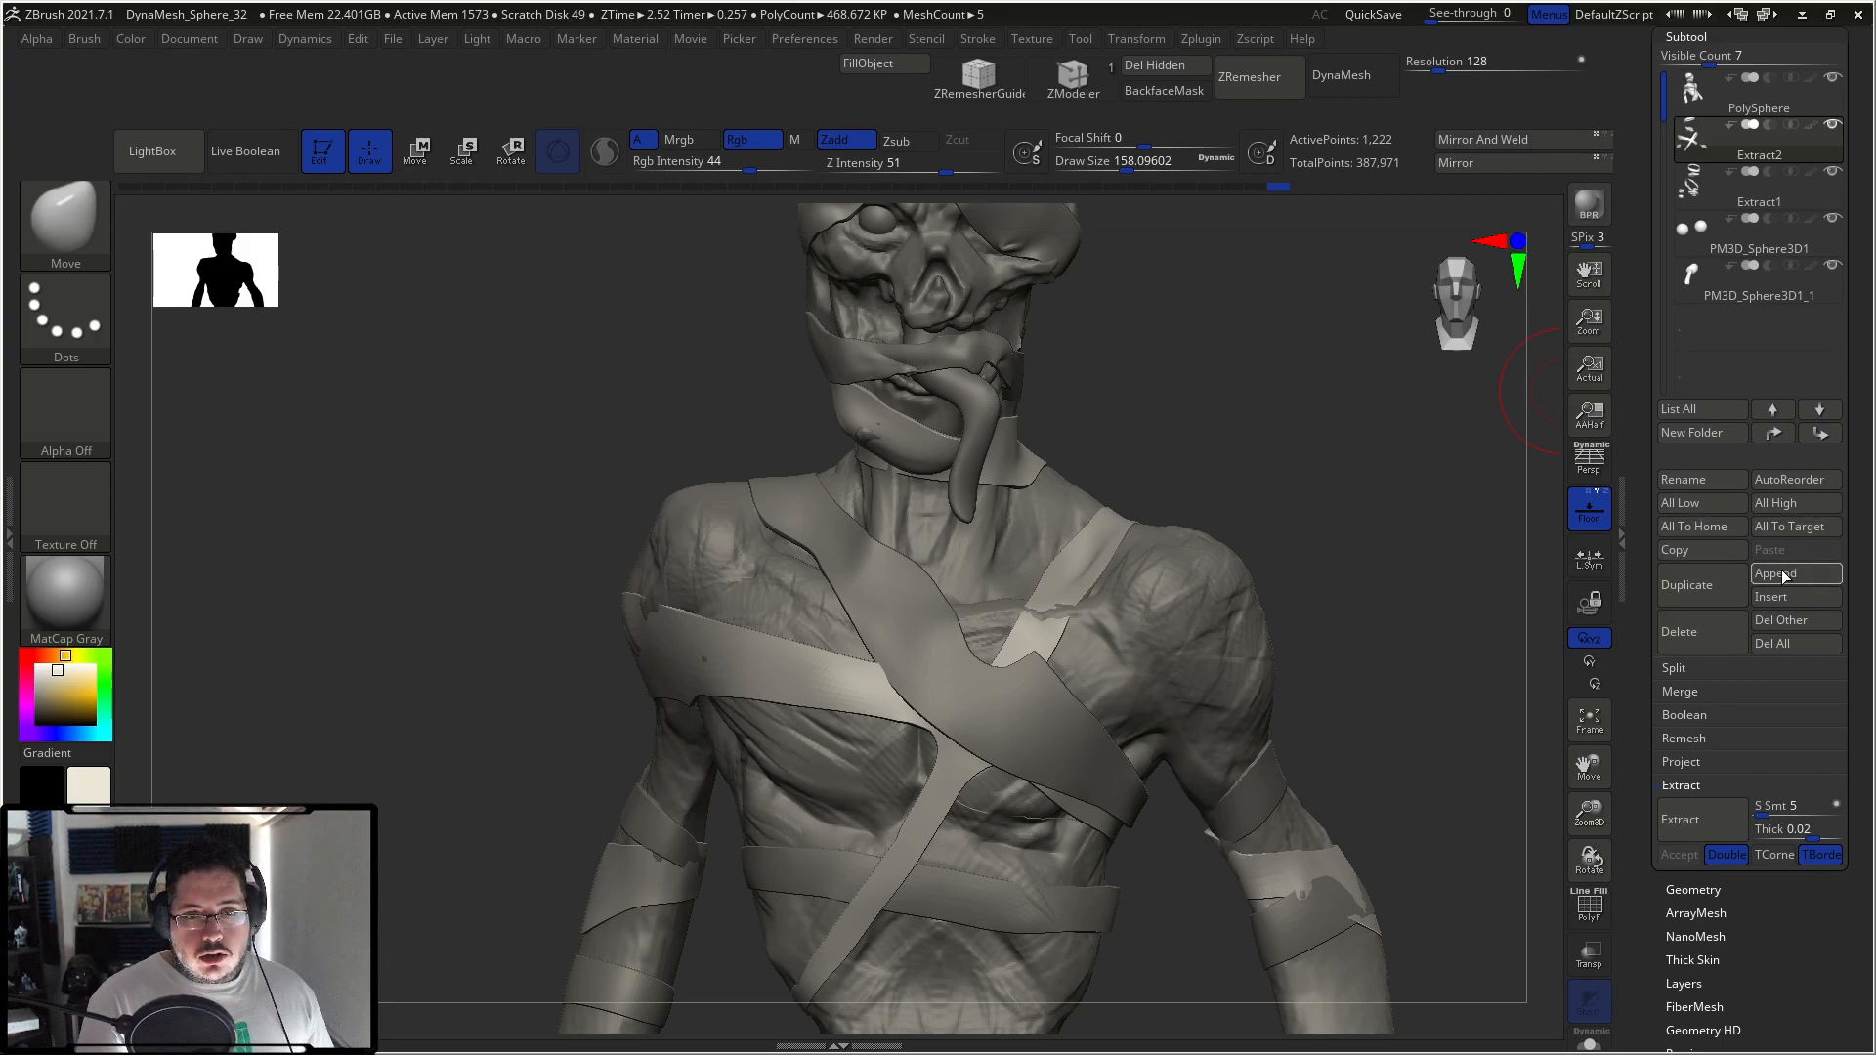
Step: Merge the Extract2 strips down with the Extract1 strips into one subtool
{"action": "left_click", "coordinate": [1697, 693]}
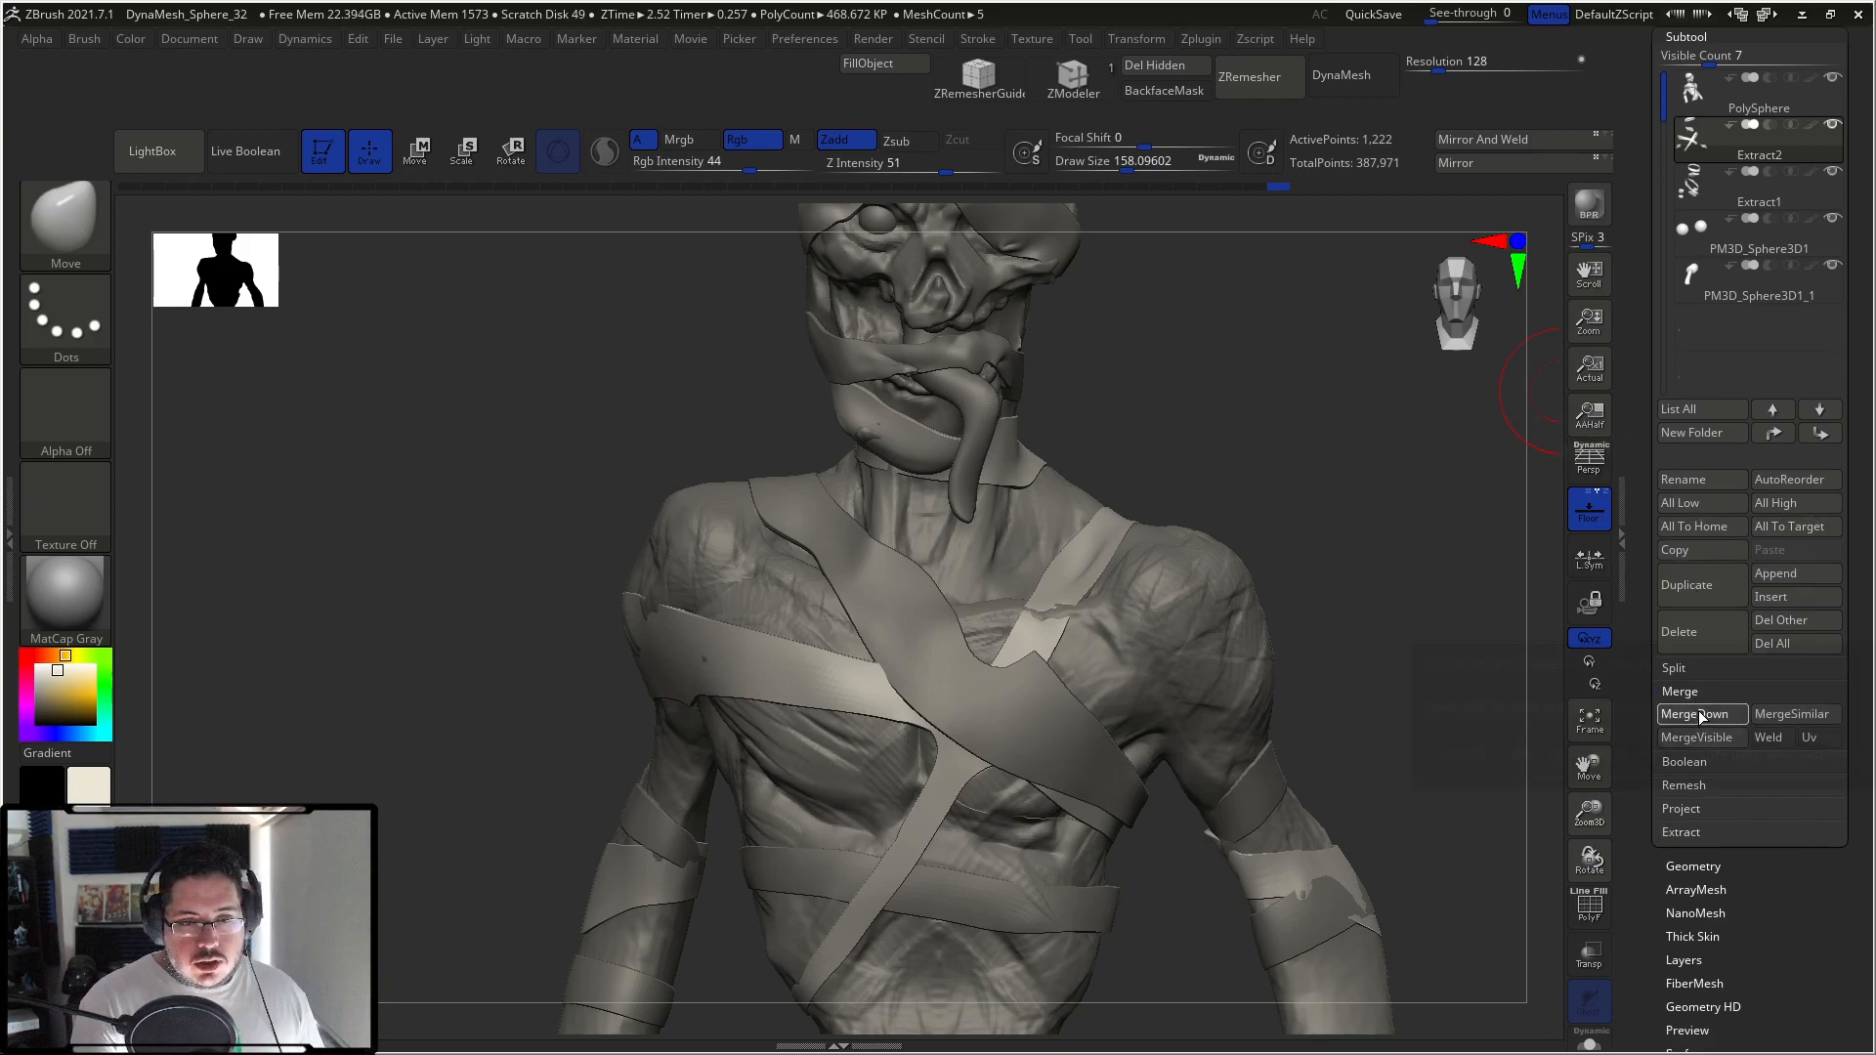
{"action": "left_click", "coordinate": [1696, 714]}
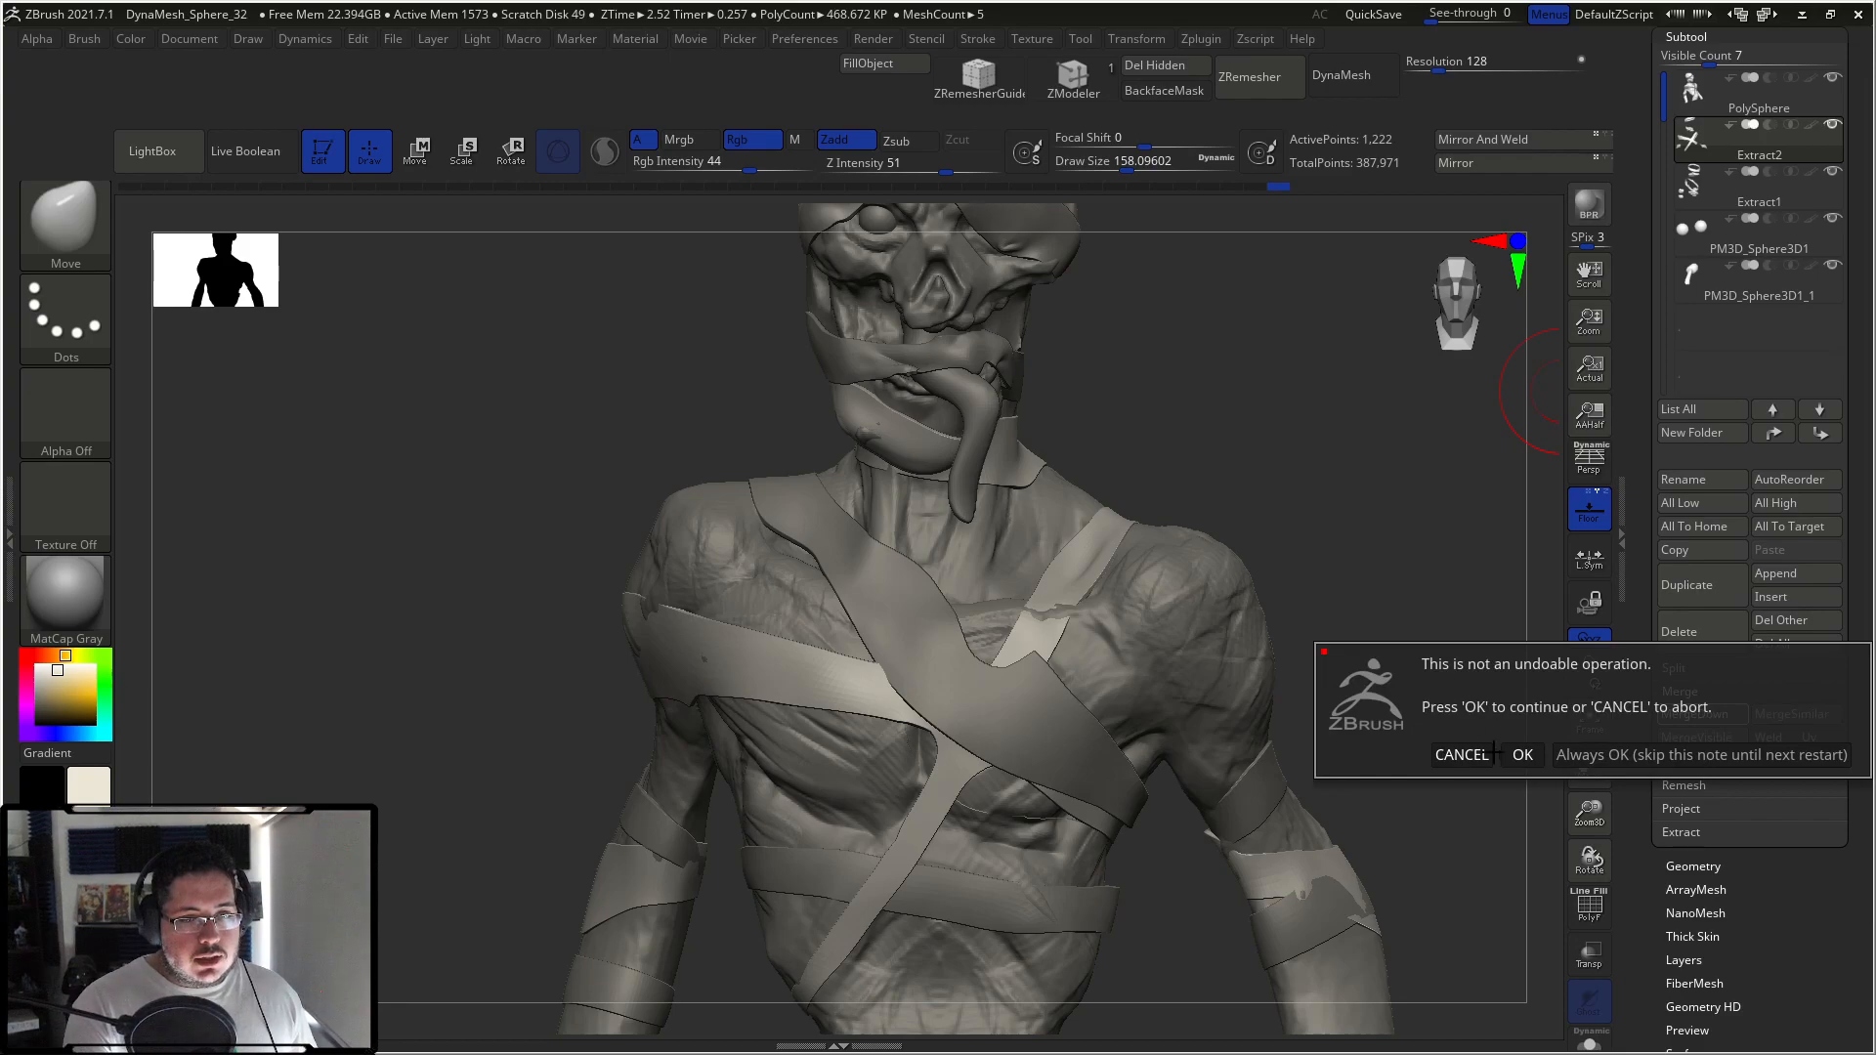
{"action": "left_click", "coordinate": [1521, 754]}
{"action": "mouse_move", "coordinate": [1371, 650]}
{"action": "right_mouse_down"}
{"action": "mouse_move", "coordinate": [1369, 586]}
{"action": "mouse_move", "coordinate": [1316, 574]}
{"action": "mouse_move", "coordinate": [1345, 674]}
{"action": "right_mouse_up"}
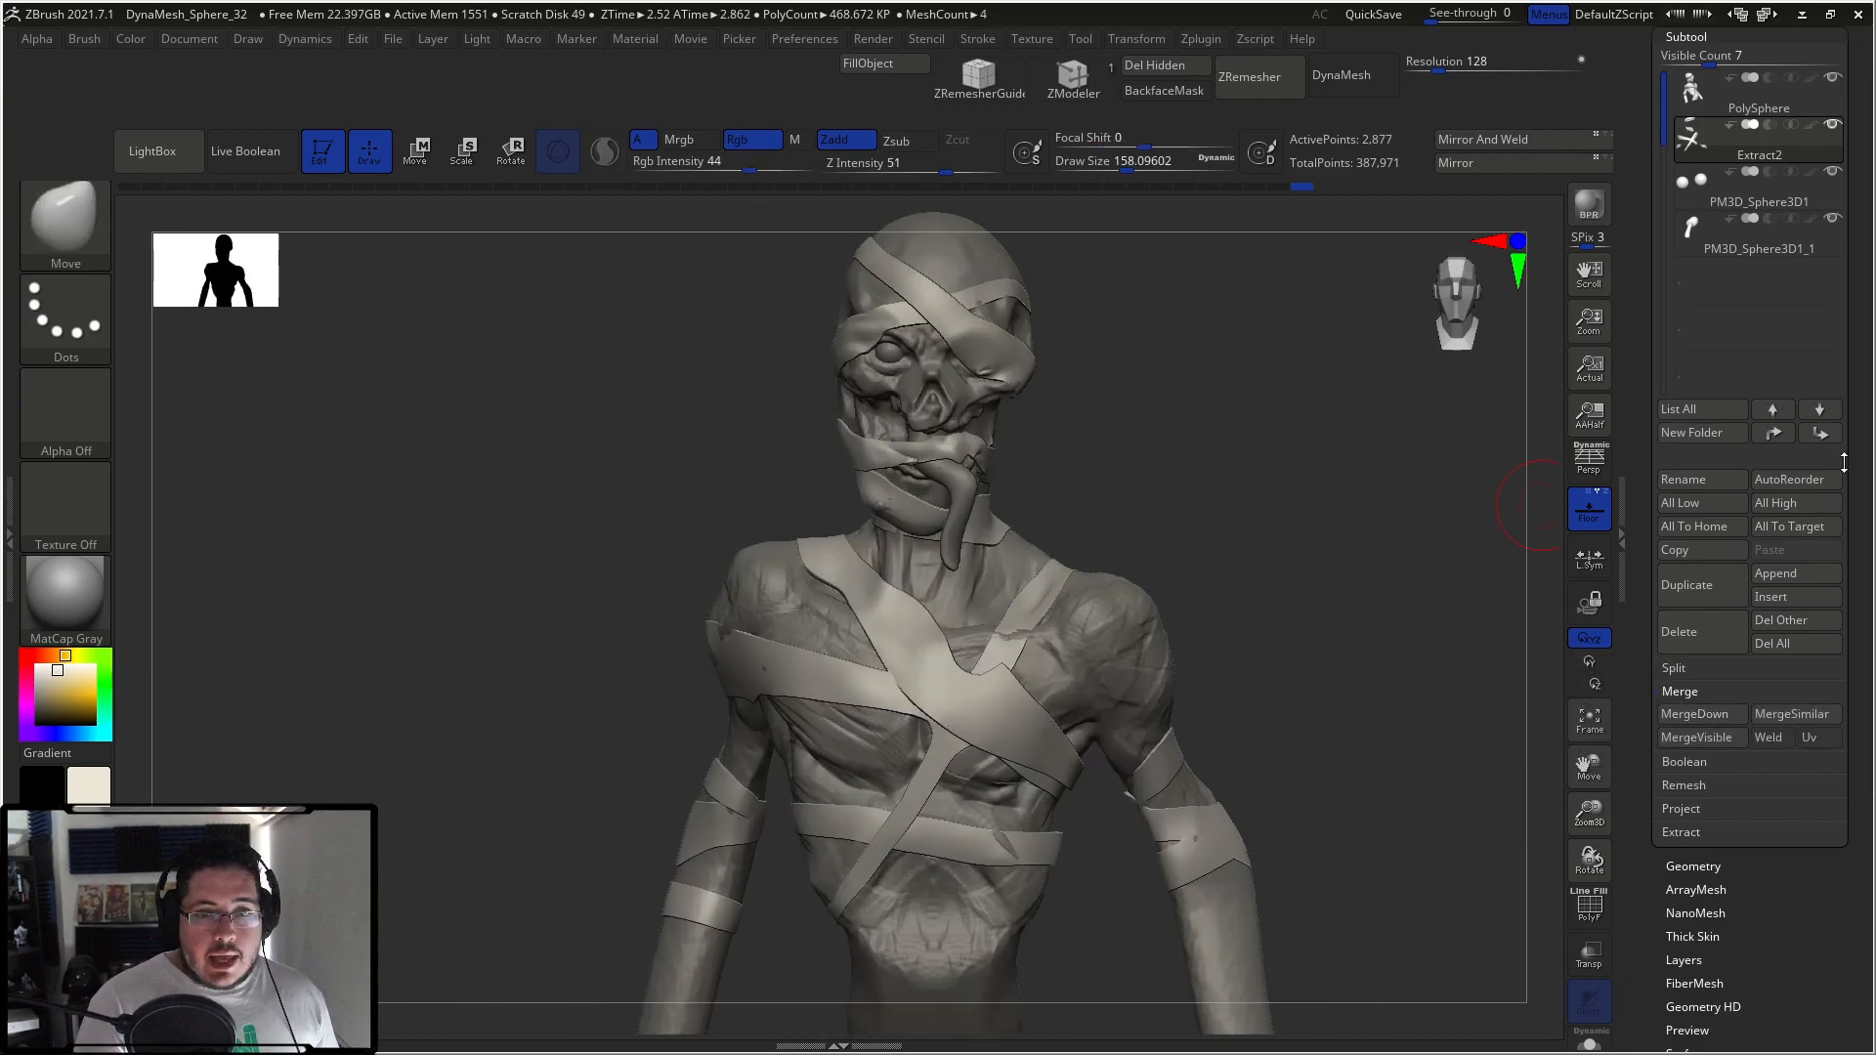
Step: Apply Dynamic Subdivision to the merged strips to turn their thickness into real geometry
{"action": "scroll", "coordinate": [1739, 391], "scroll_direction": "down", "scroll_amount": 3}
{"action": "left_click", "coordinate": [1696, 620]}
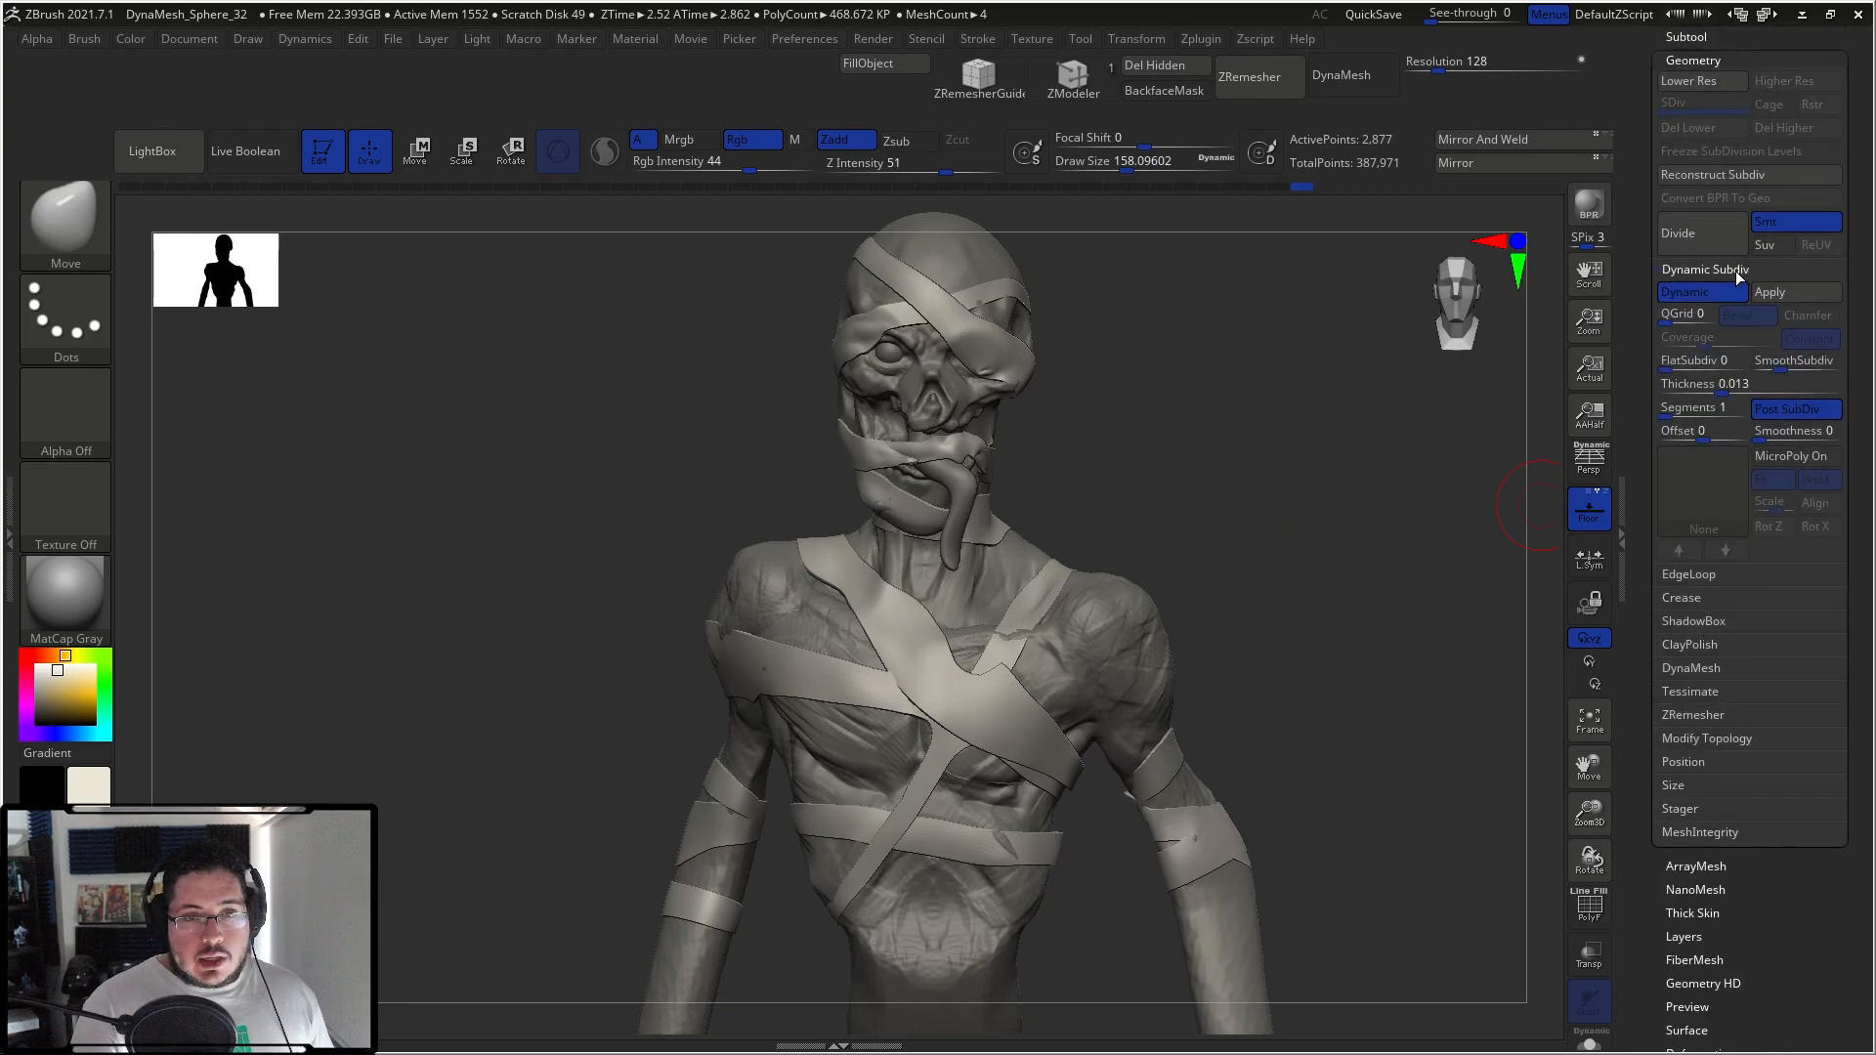
{"action": "left_click", "coordinate": [1791, 293]}
{"action": "mouse_move", "coordinate": [1264, 541]}
{"action": "left_mouse_down"}
{"action": "mouse_move", "coordinate": [1105, 612]}
{"action": "mouse_move", "coordinate": [1232, 601]}
{"action": "mouse_move", "coordinate": [1214, 744]}
{"action": "left_mouse_up"}
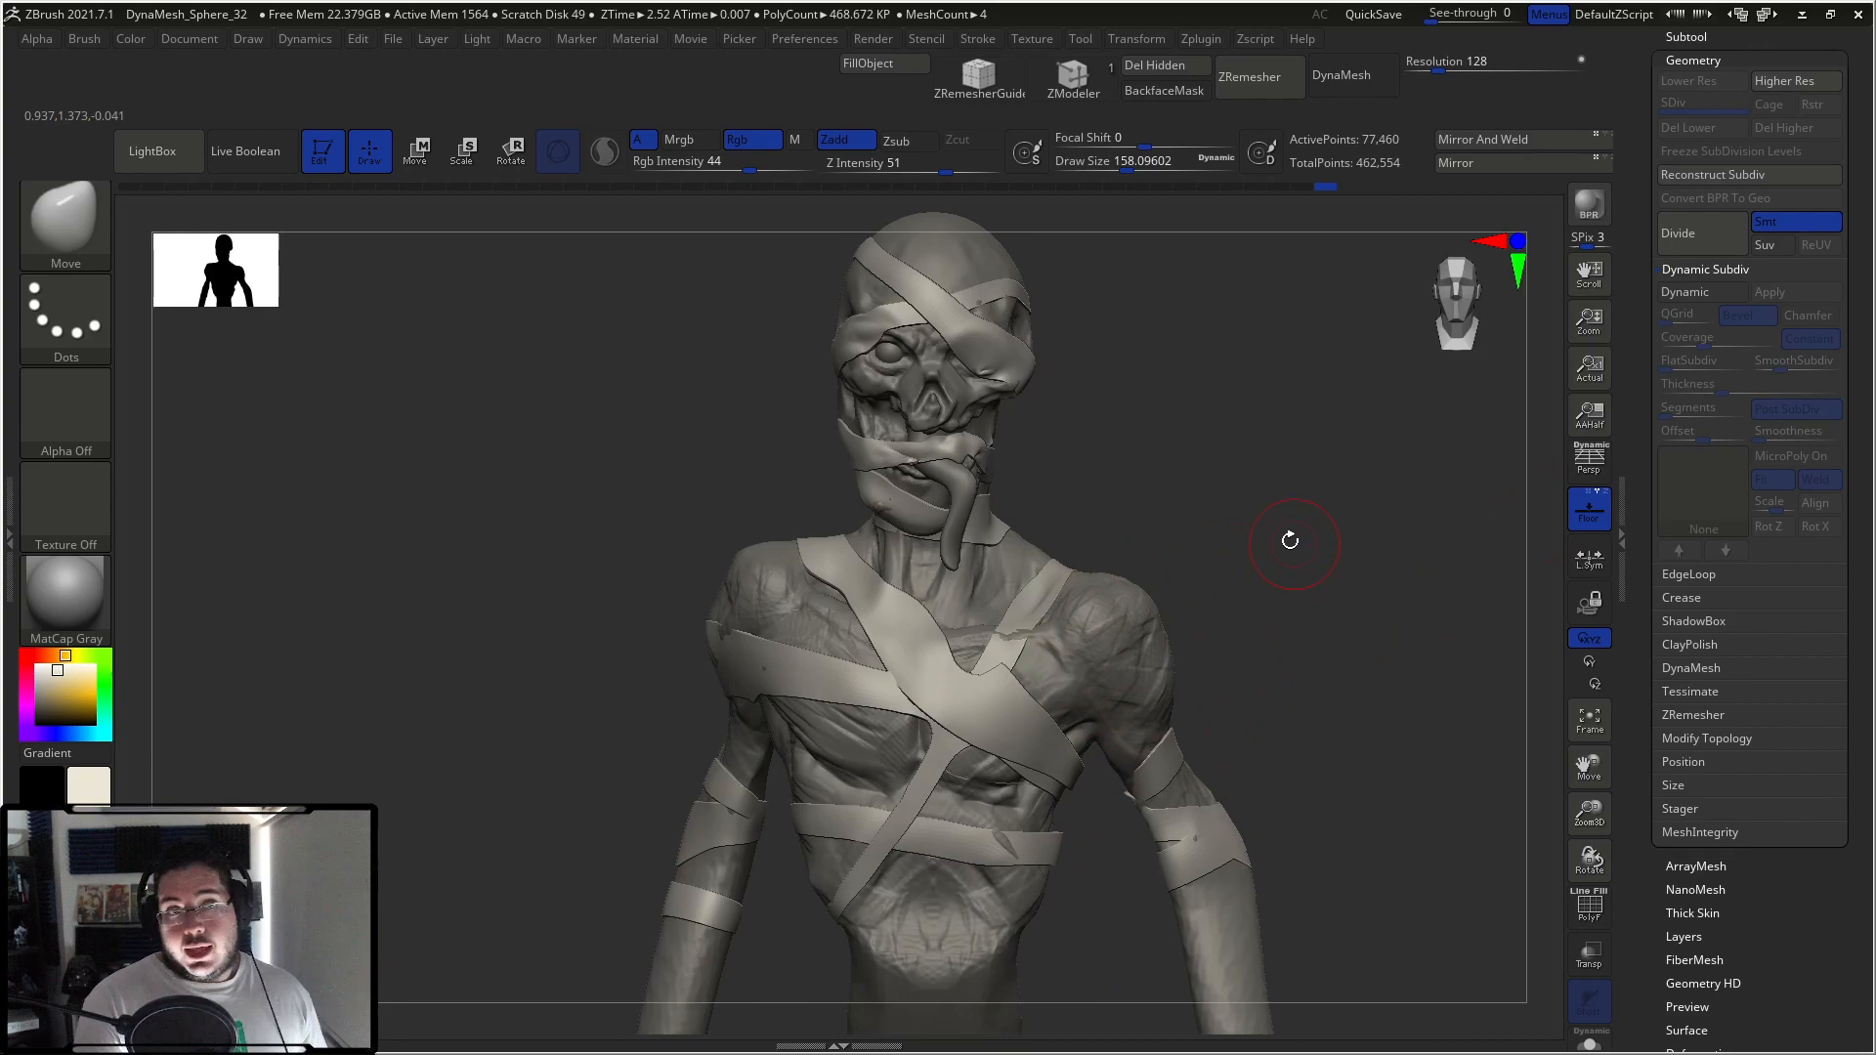
Step: Divide the merged strips twice to reach subdivision level 3
{"action": "left_click_drag", "start_coordinate": [1292, 541], "coordinate": [1320, 519]}
{"action": "key", "text": "ctrl+d"}
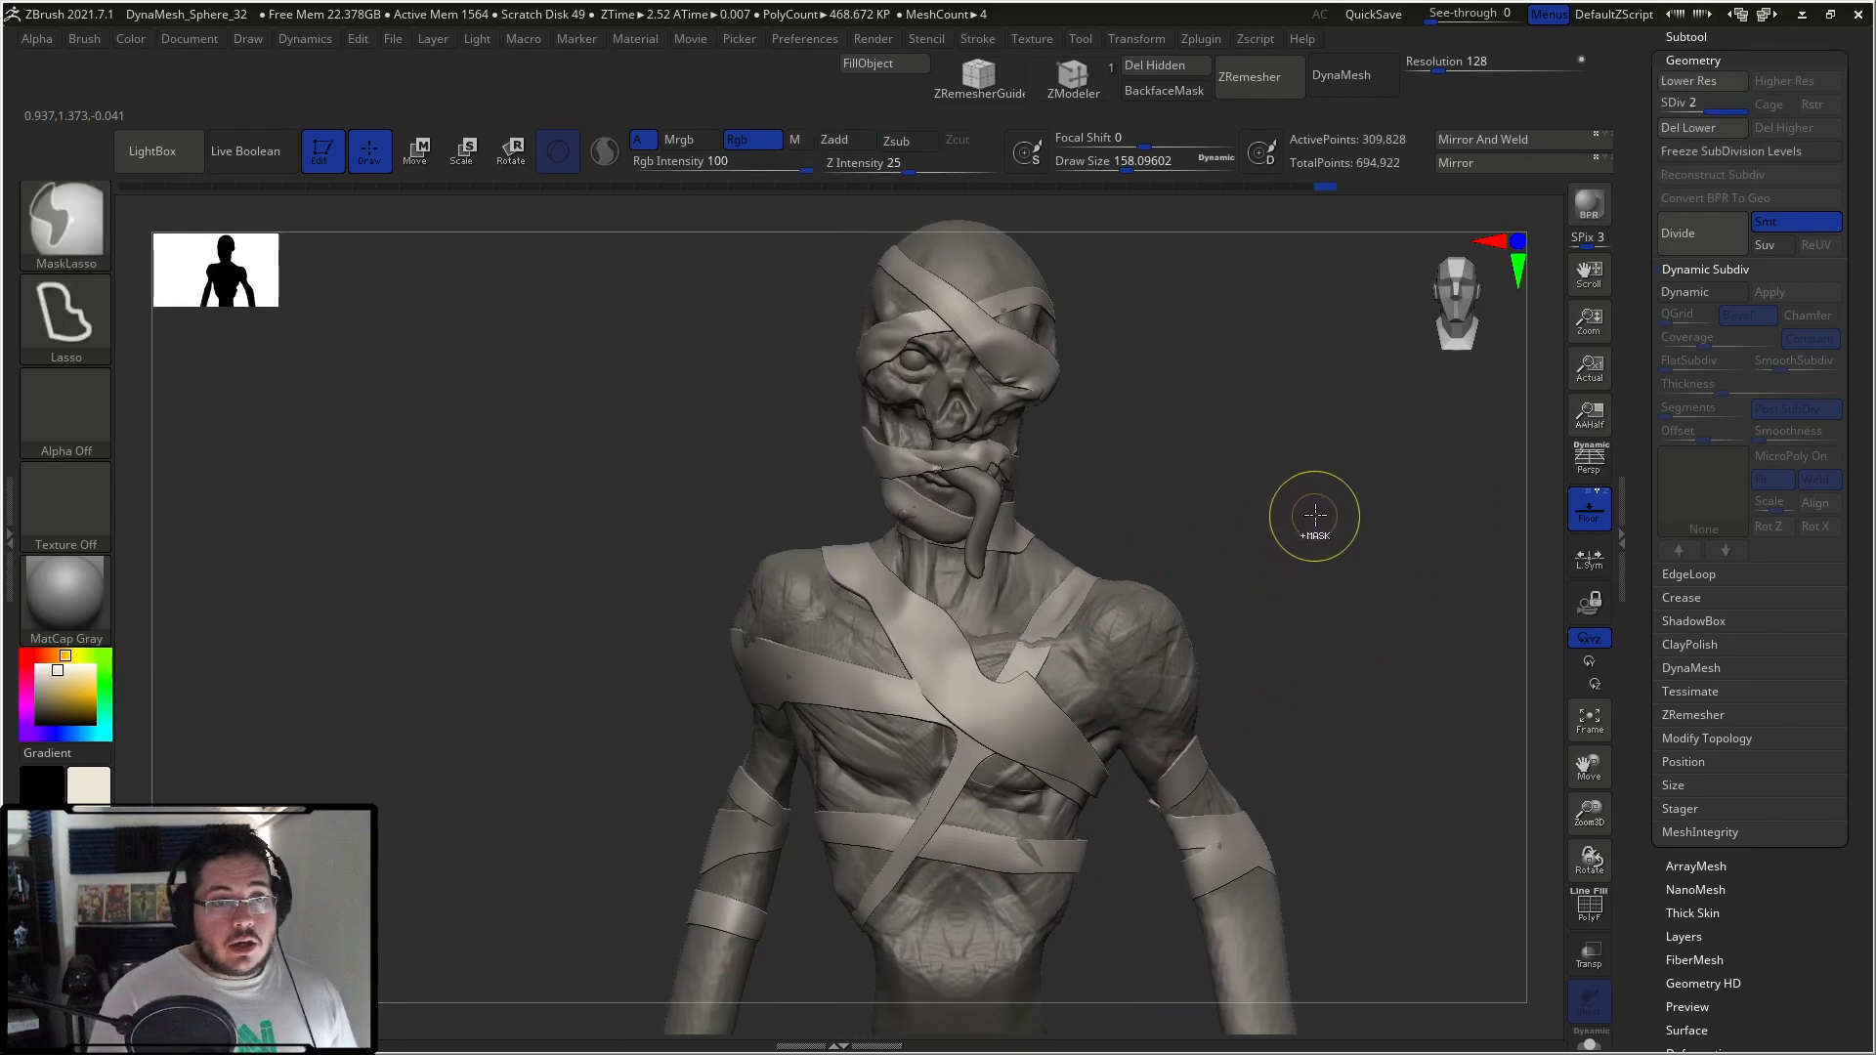
{"action": "key", "text": "ctrl+d"}
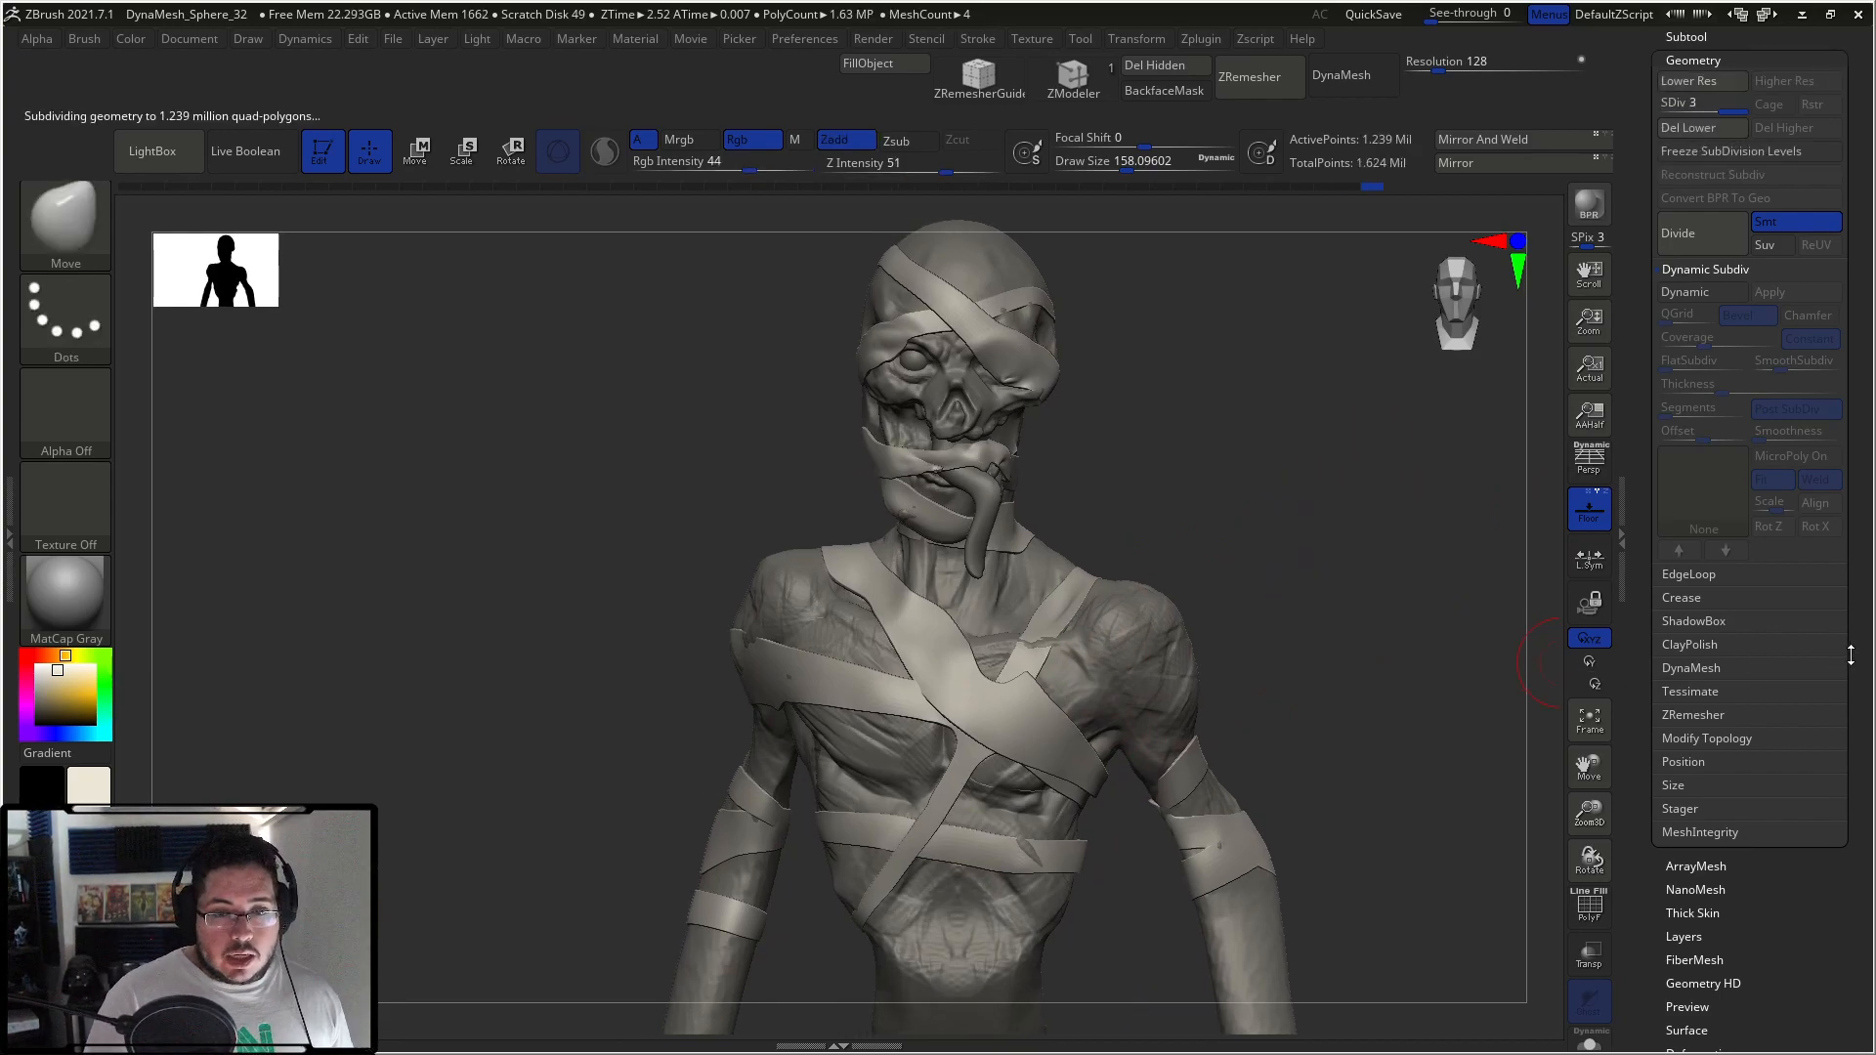
Step: Start a surface noise on the bandage strips in NoiseMaker using the Plaid NoisePlug pattern
{"action": "scroll", "coordinate": [1849, 656], "scroll_direction": "down", "scroll_amount": 5}
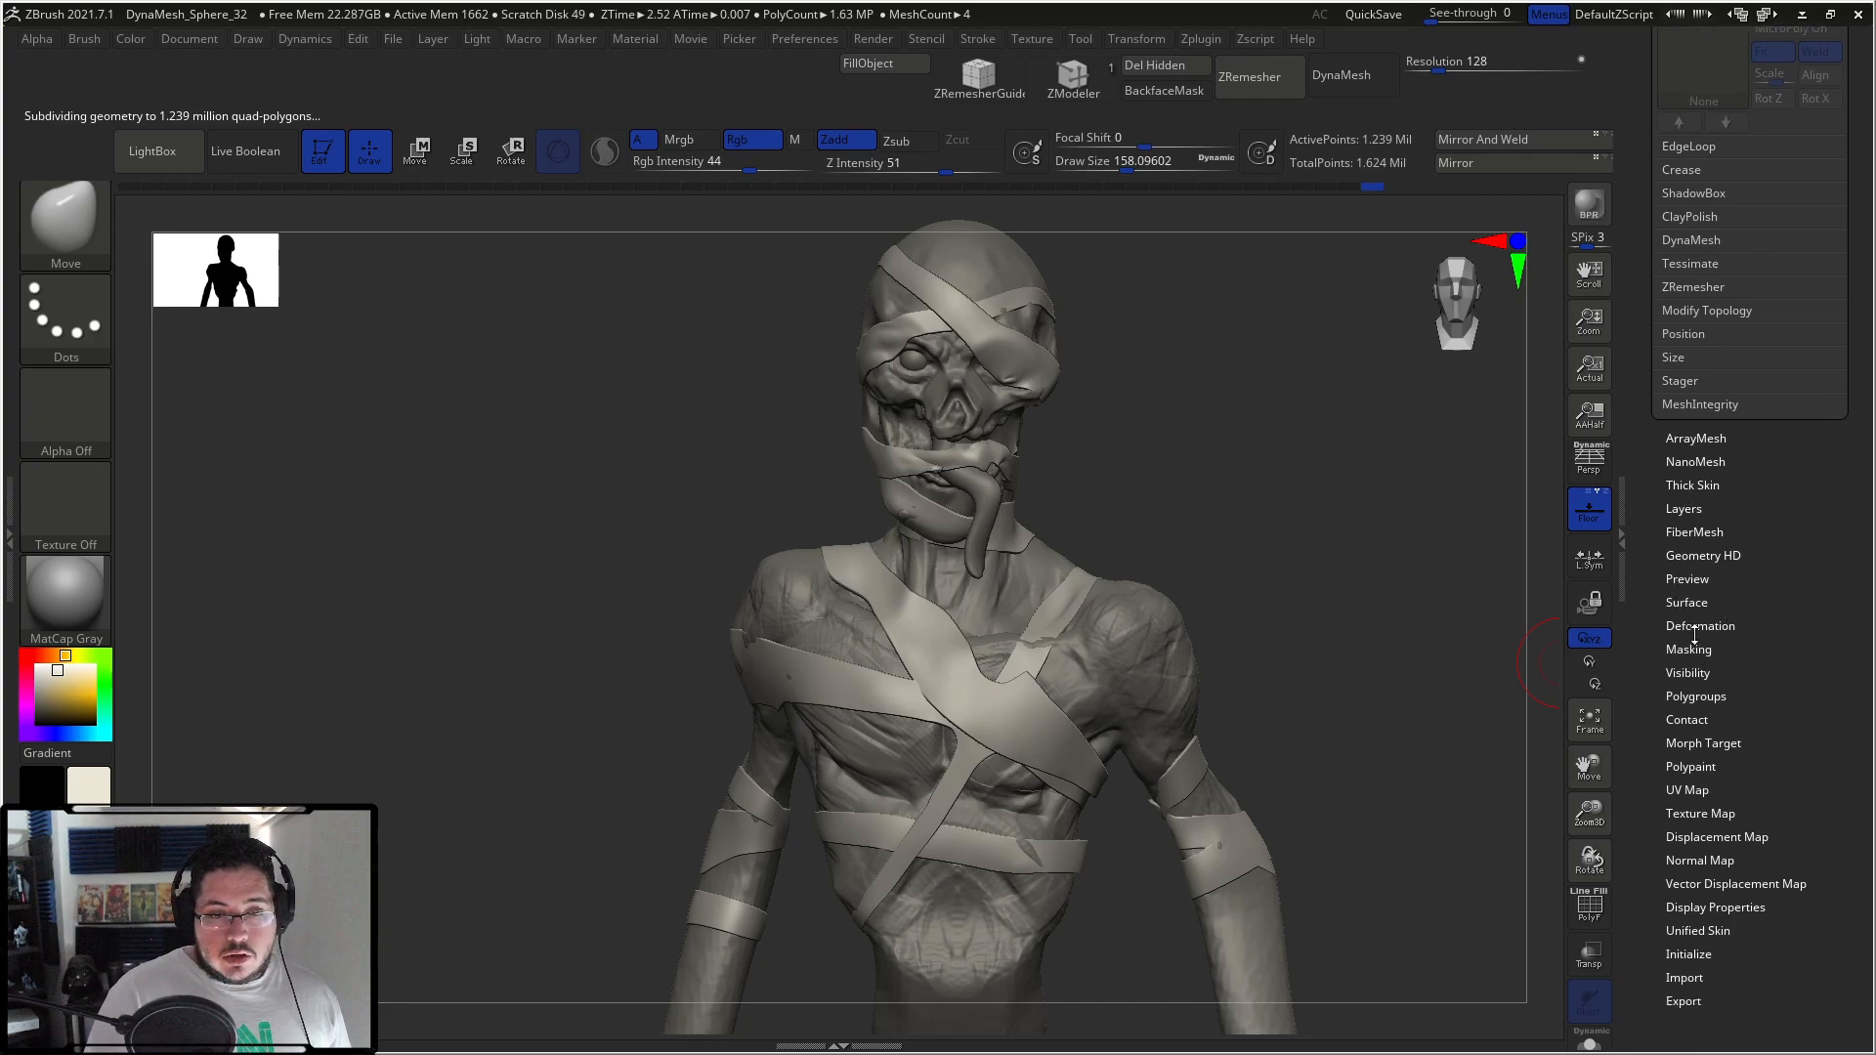
{"action": "left_click", "coordinate": [1702, 626]}
{"action": "scroll", "coordinate": [1782, 195], "scroll_direction": "up", "scroll_amount": 2}
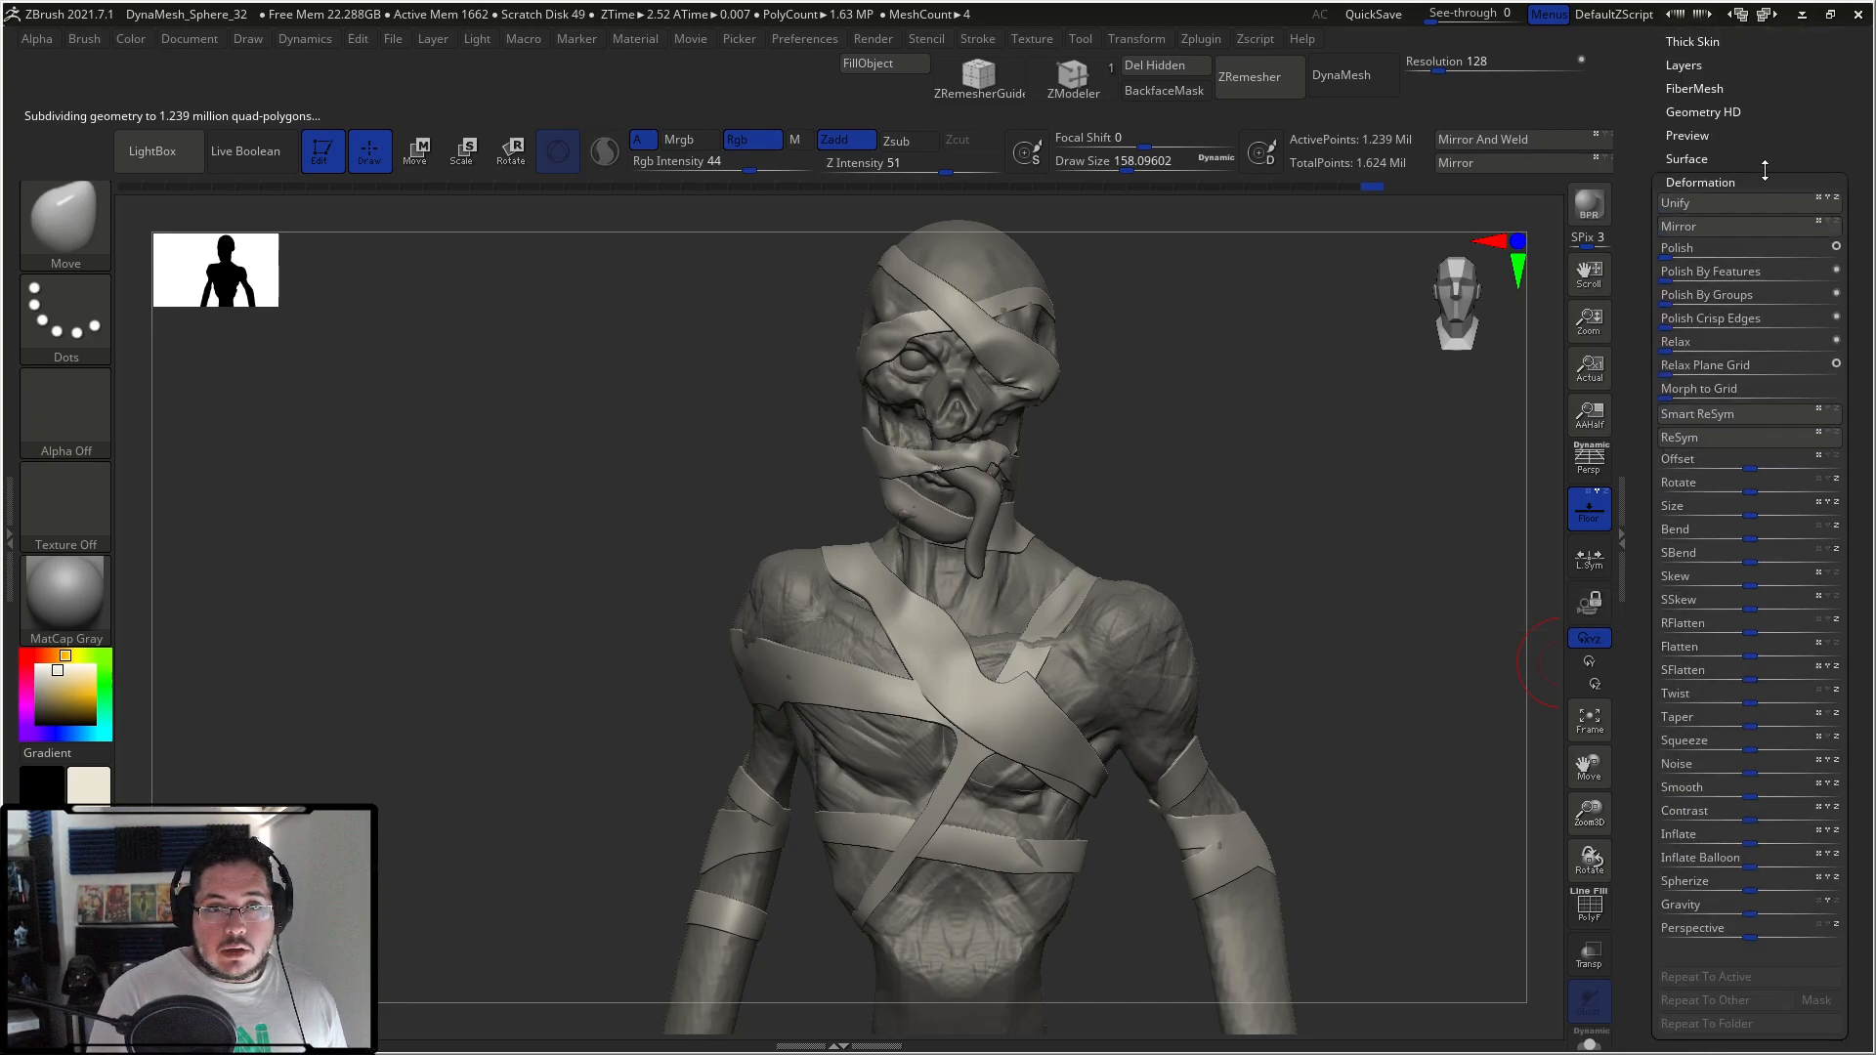
{"action": "scroll", "coordinate": [1782, 196], "scroll_direction": "up", "scroll_amount": 1}
{"action": "left_click", "coordinate": [1759, 243]}
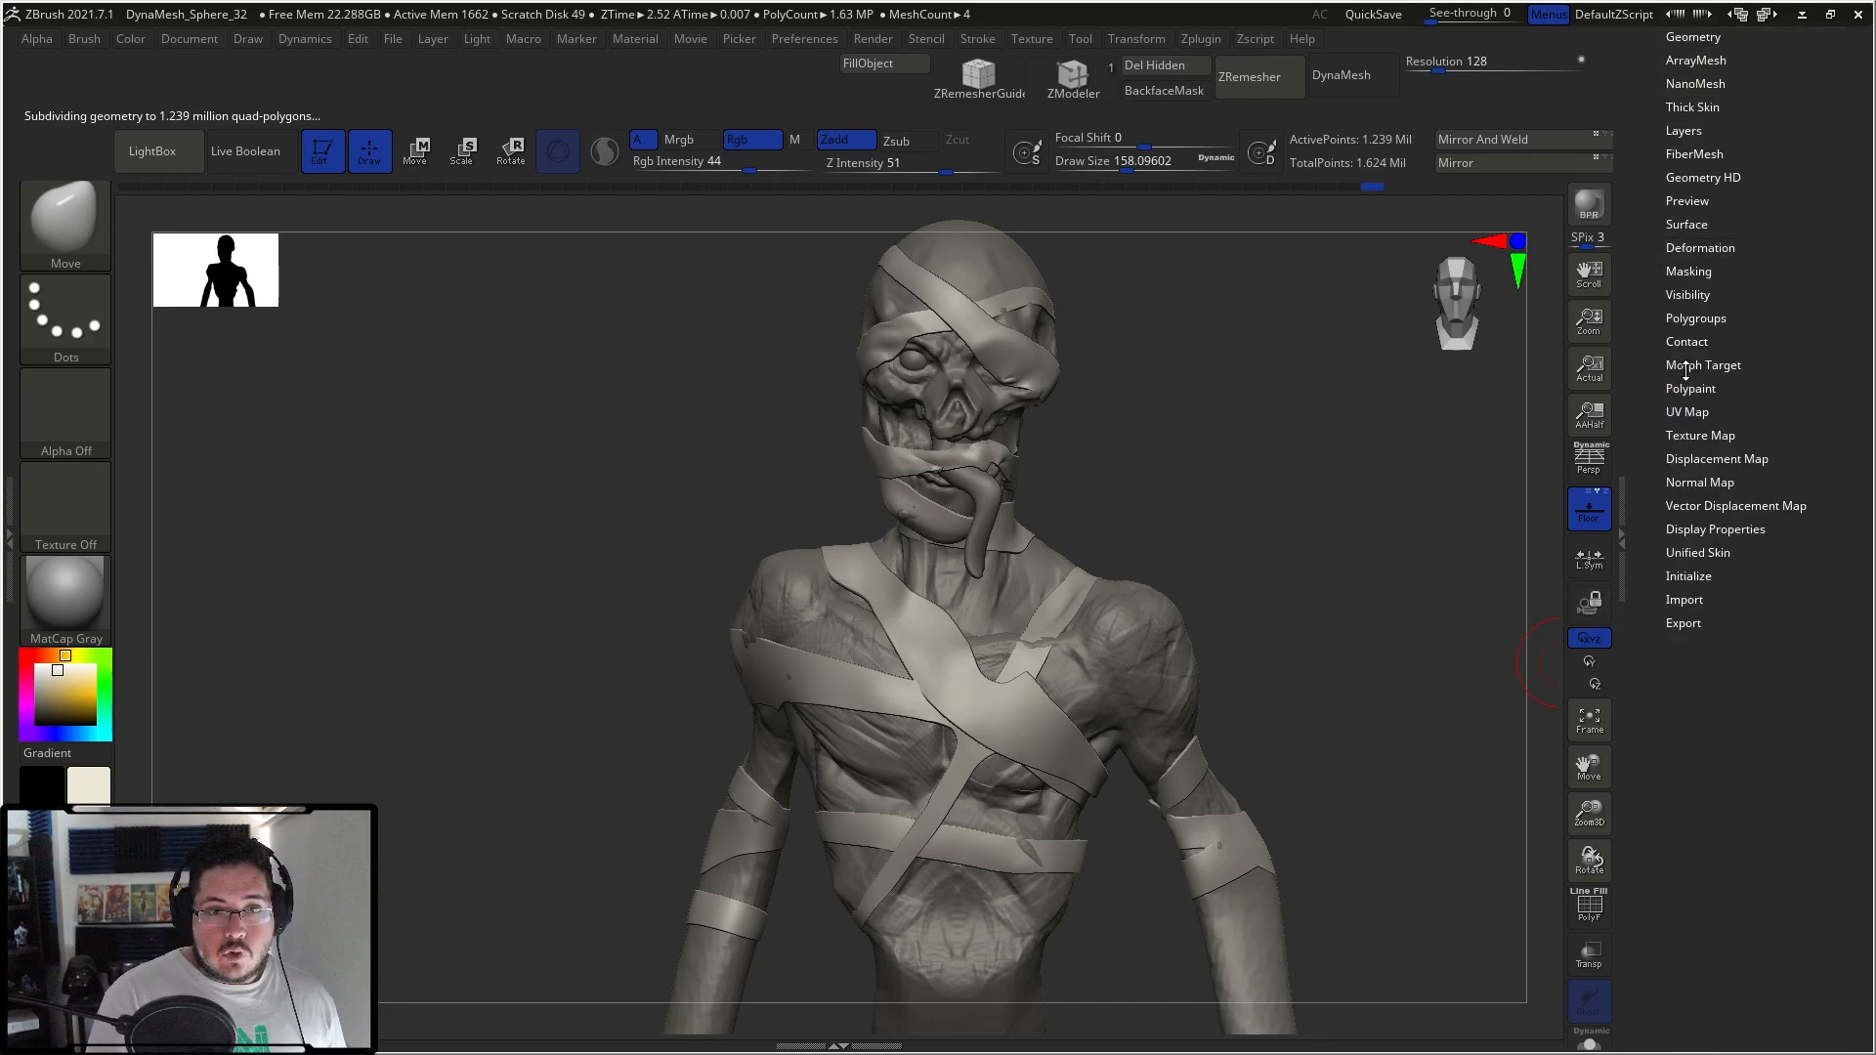
{"action": "left_click", "coordinate": [1687, 224]}
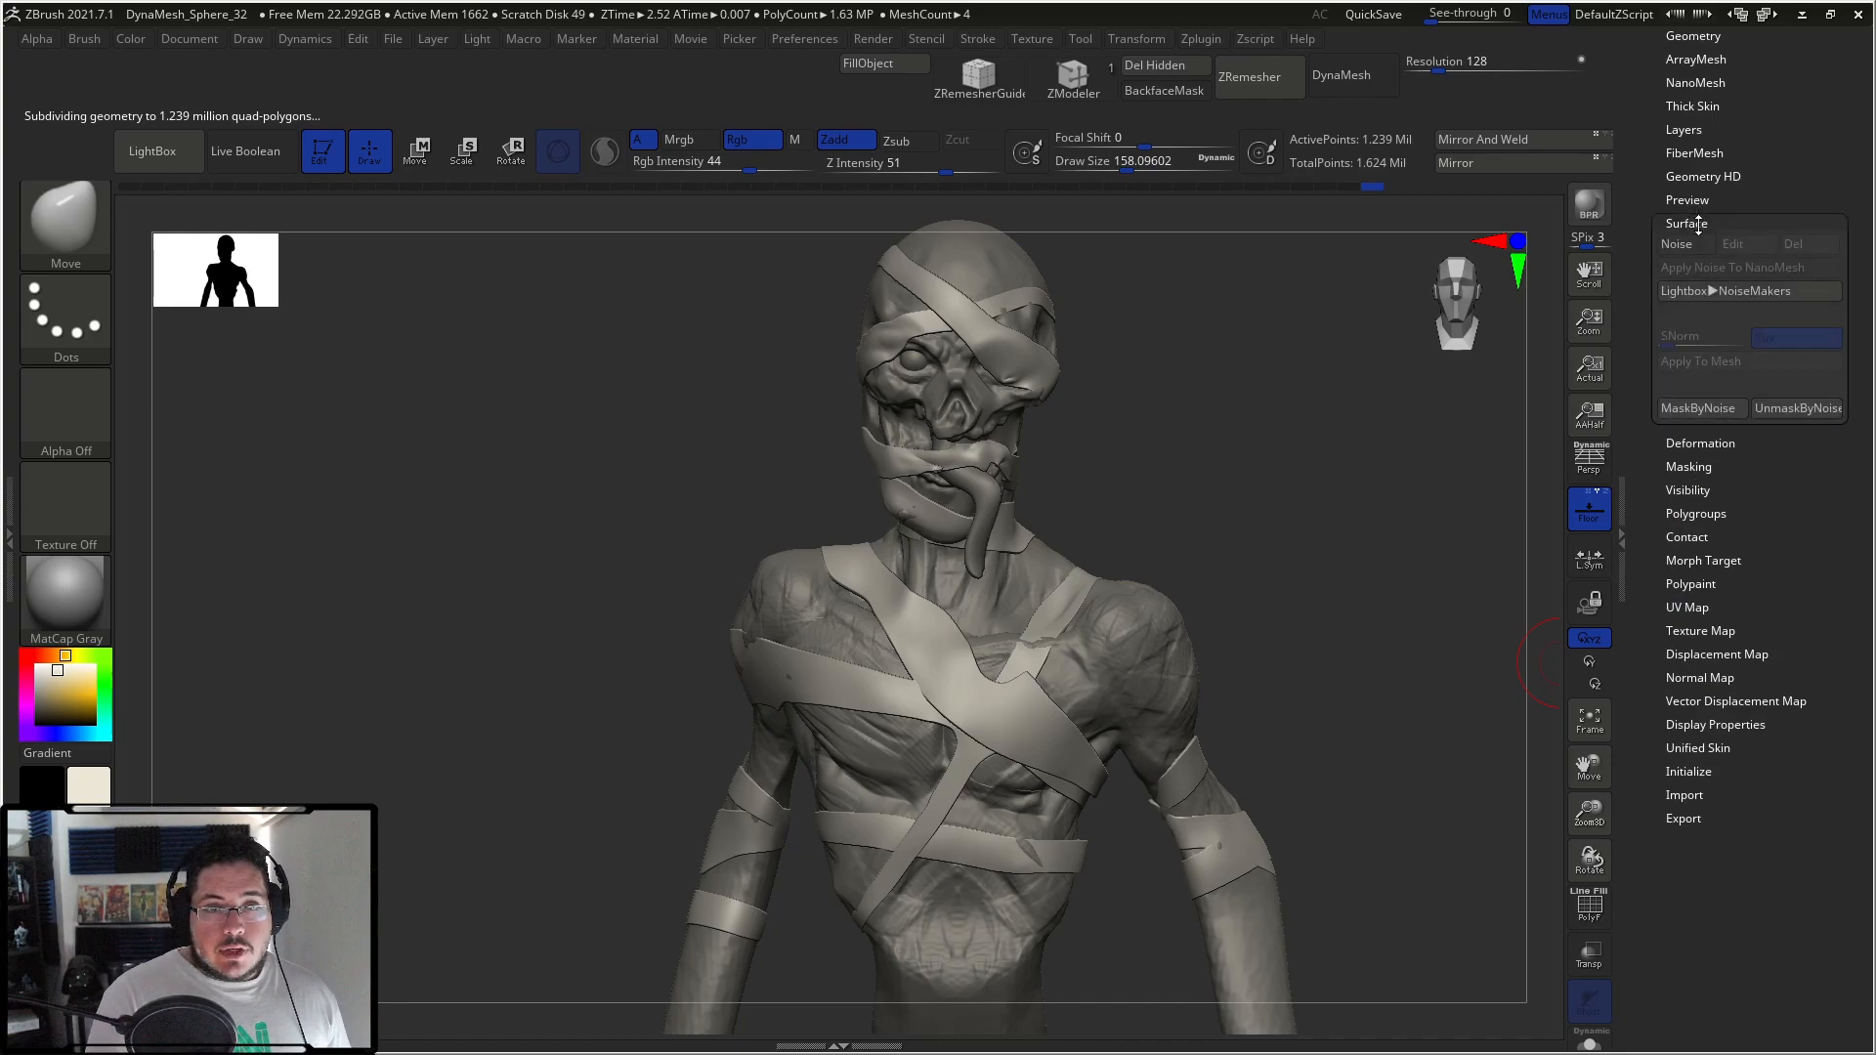
{"action": "left_click", "coordinate": [1687, 244]}
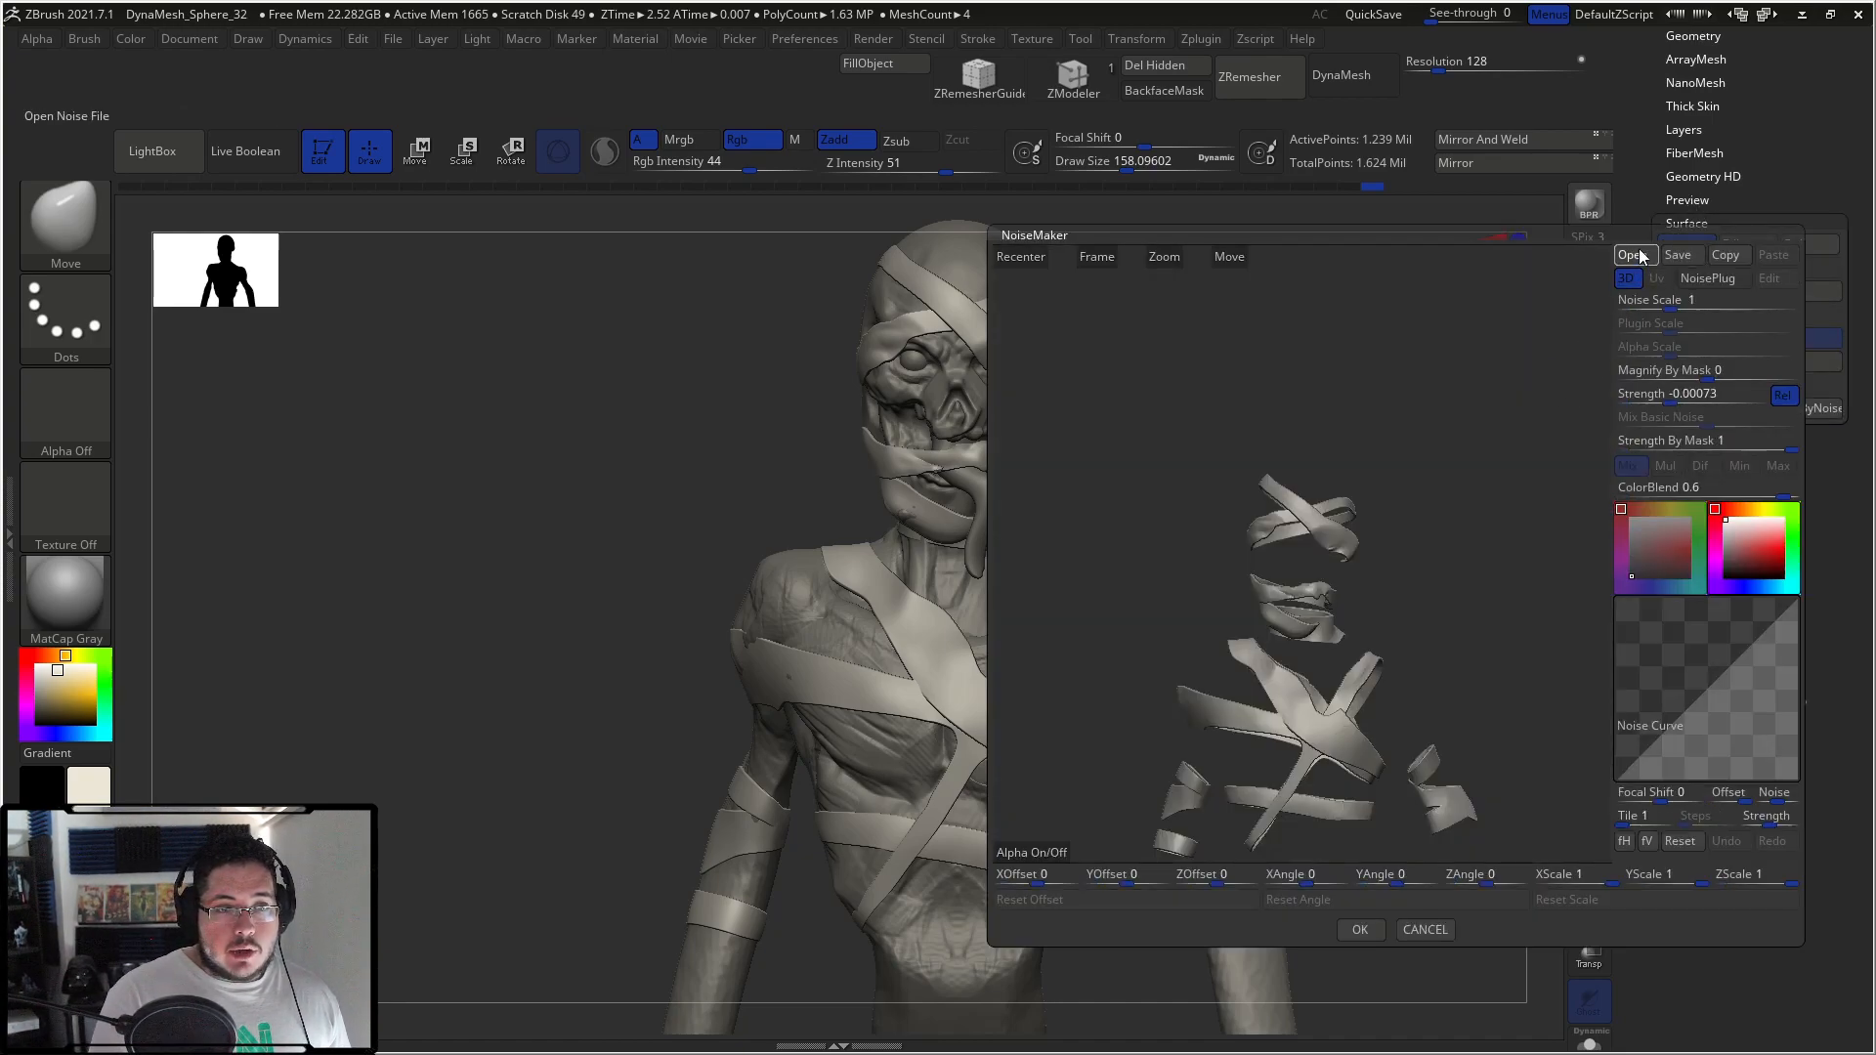
{"action": "left_click", "coordinate": [1632, 255]}
{"action": "left_click", "coordinate": [1347, 90]}
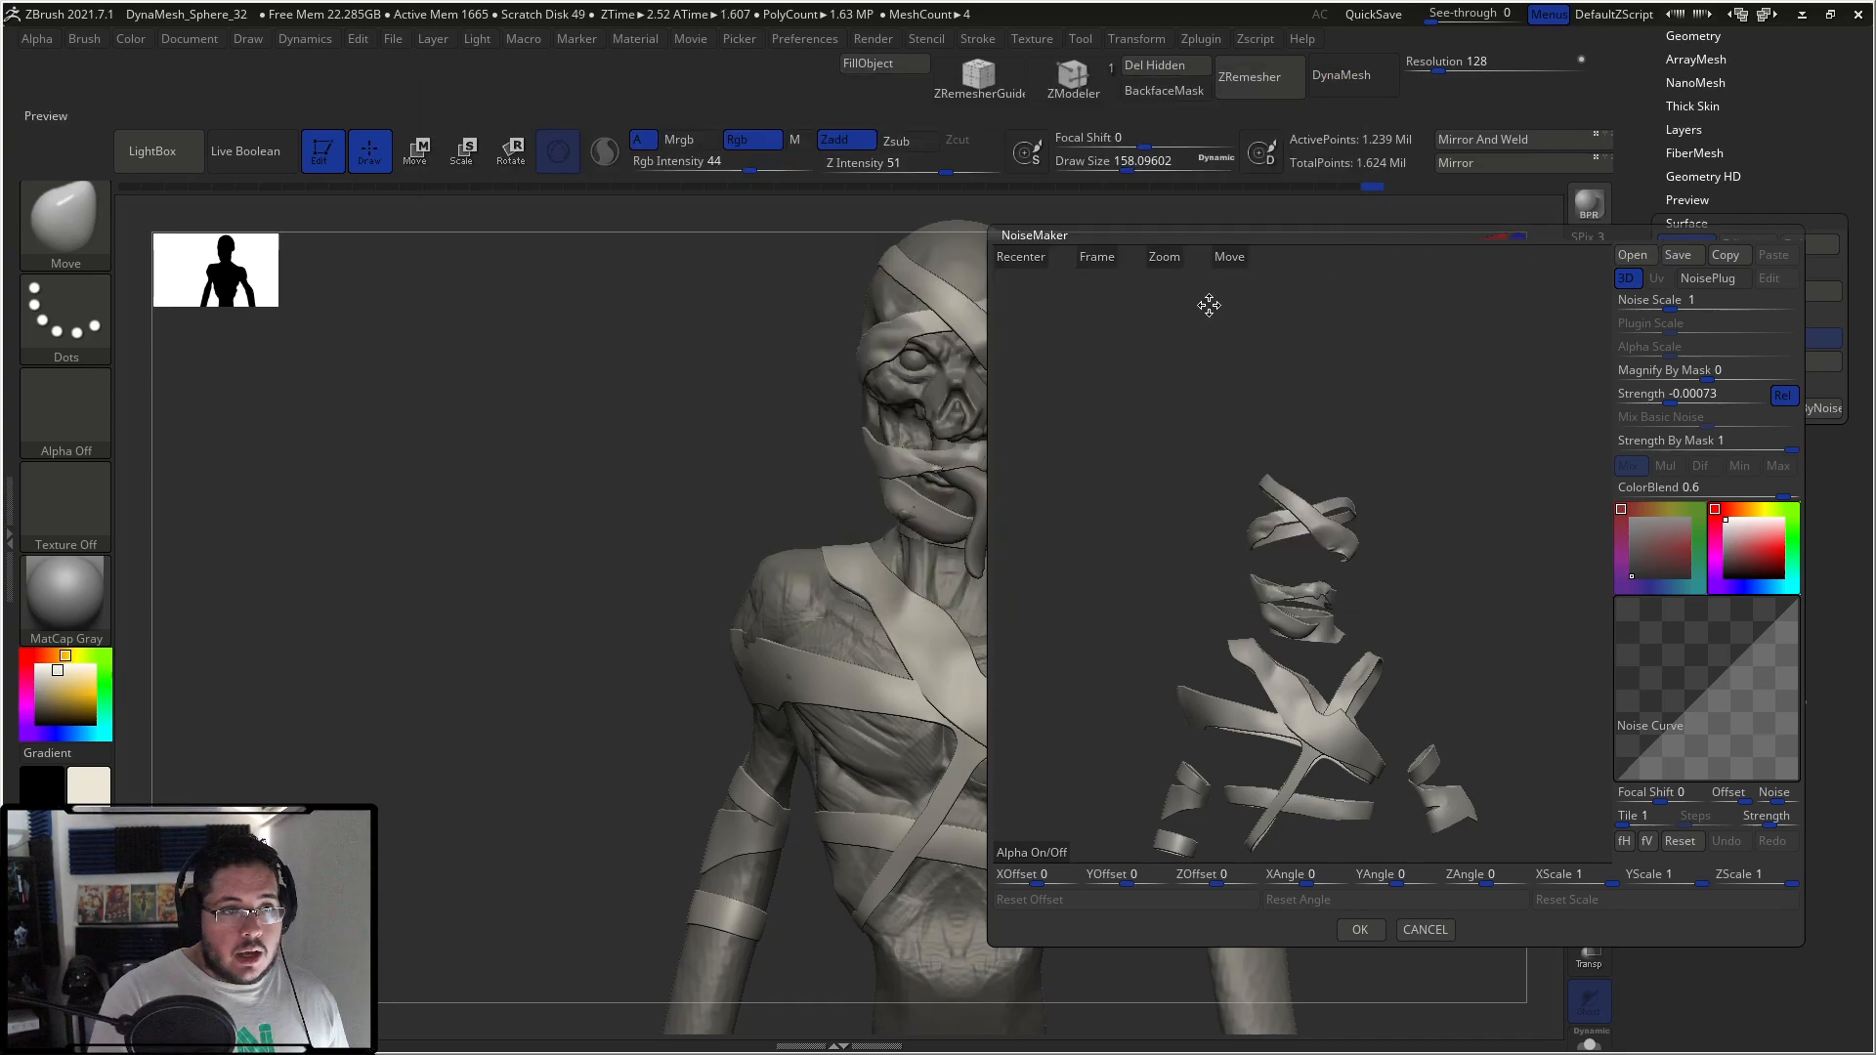
{"action": "left_click", "coordinate": [1707, 280]}
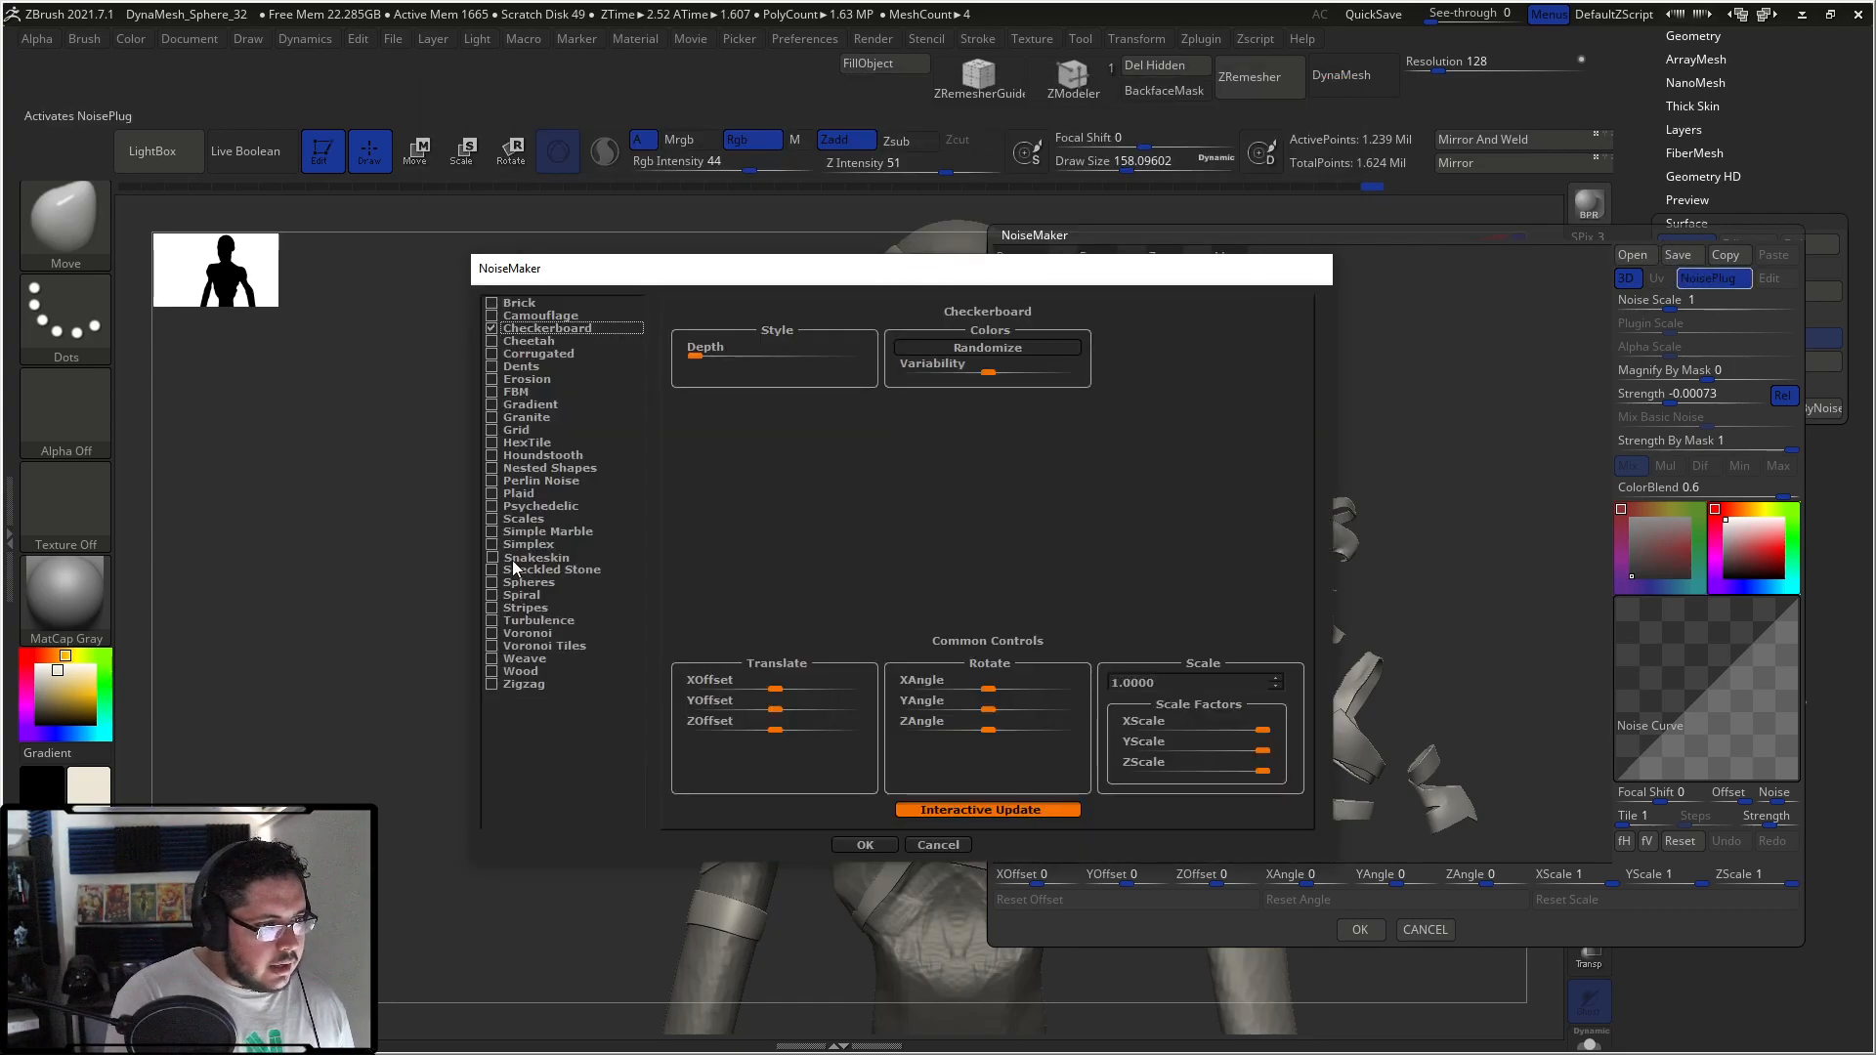
{"action": "left_click", "coordinate": [502, 495]}
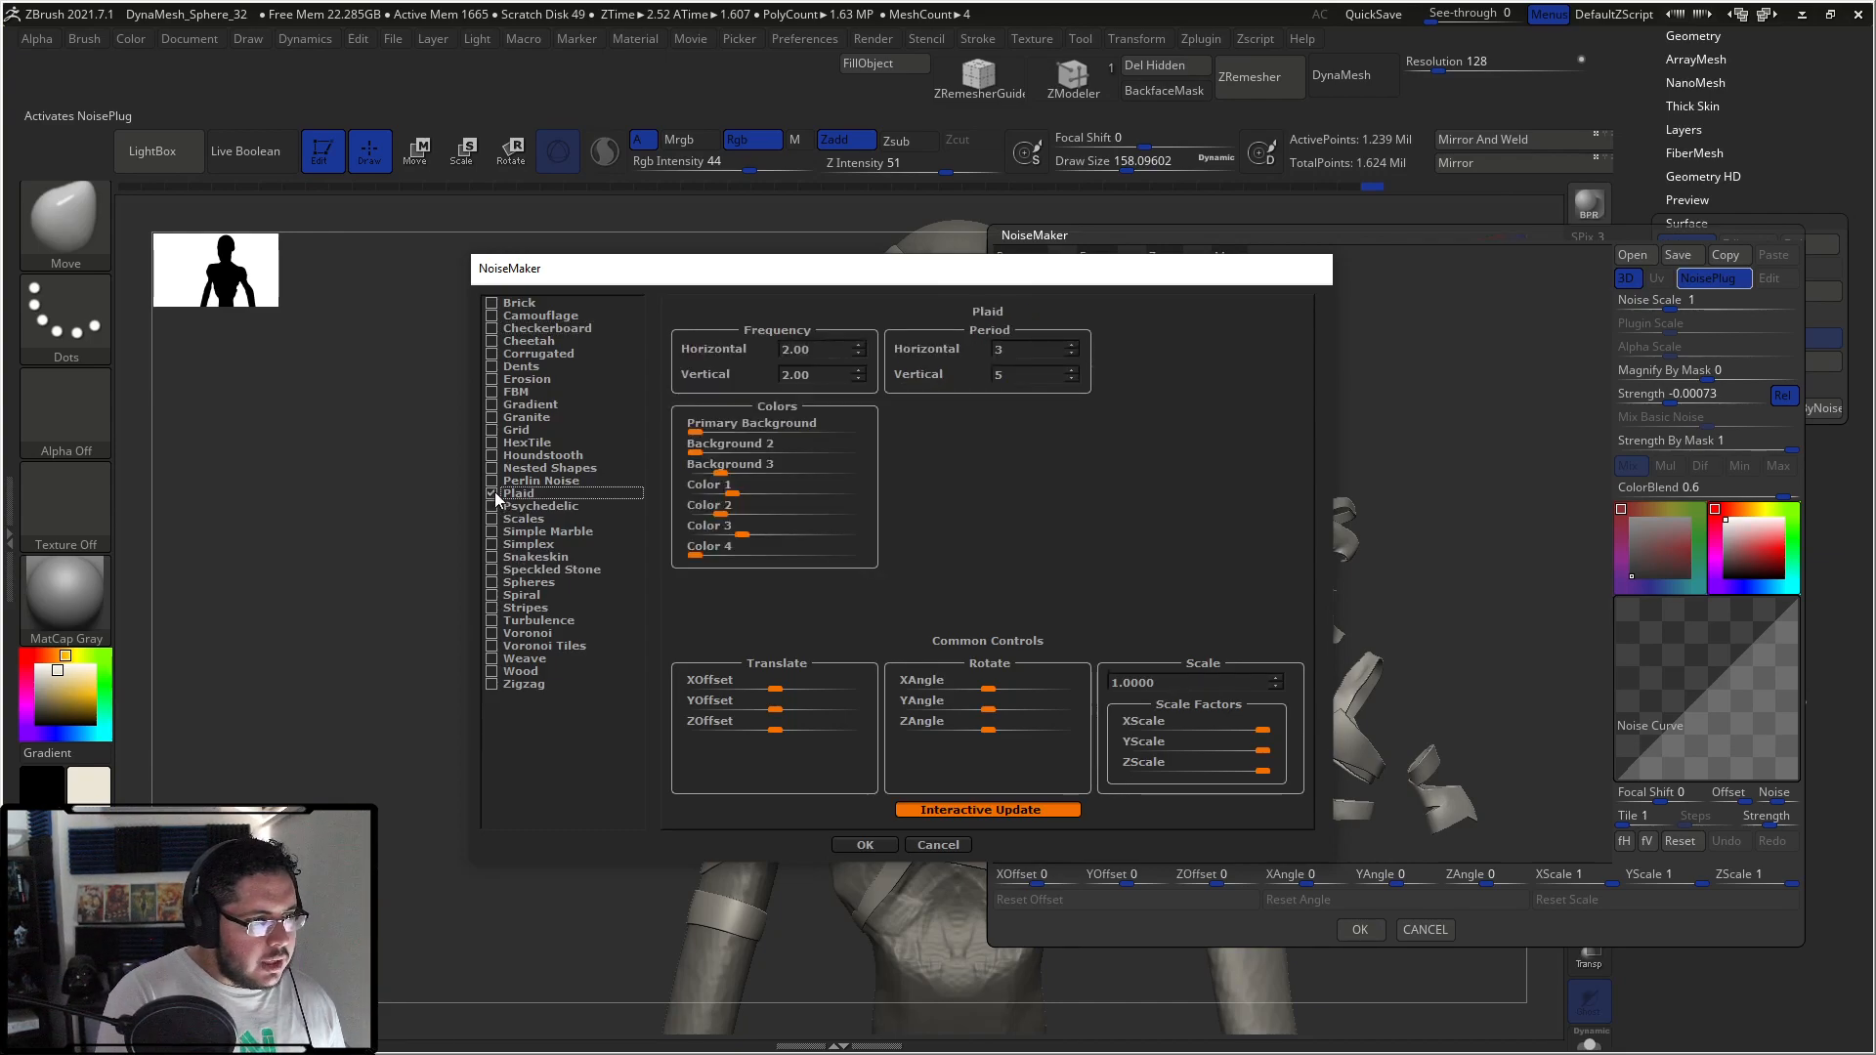
{"action": "left_click", "coordinate": [865, 846]}
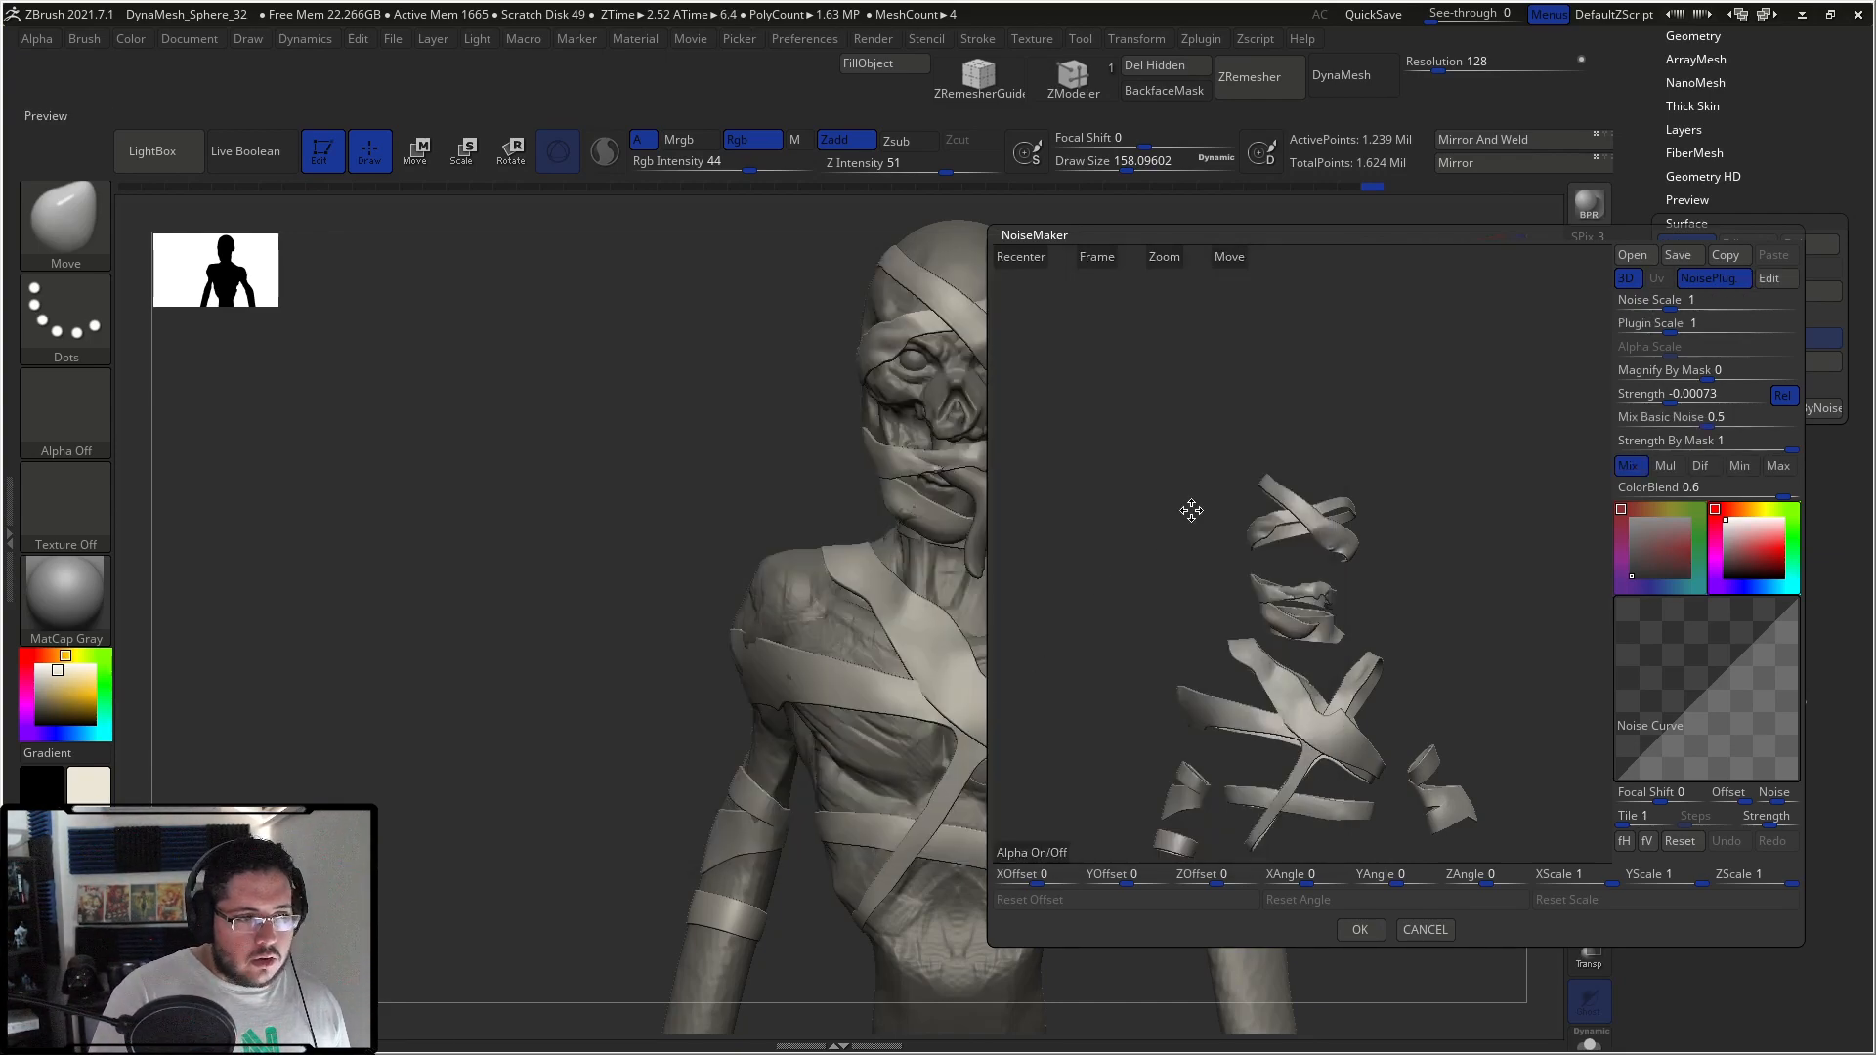
Step: Set the plaid noise's Plugin Scale to about 0.031, Strength to 0.145 and Mix Basic Noise to 0.149
{"action": "left_click_drag", "start_coordinate": [1663, 302], "coordinate": [1740, 307]}
{"action": "left_click_drag", "start_coordinate": [1684, 393], "coordinate": [1649, 329]}
{"action": "left_click_drag", "start_coordinate": [1499, 427], "coordinate": [1373, 813], "text": "alt"}
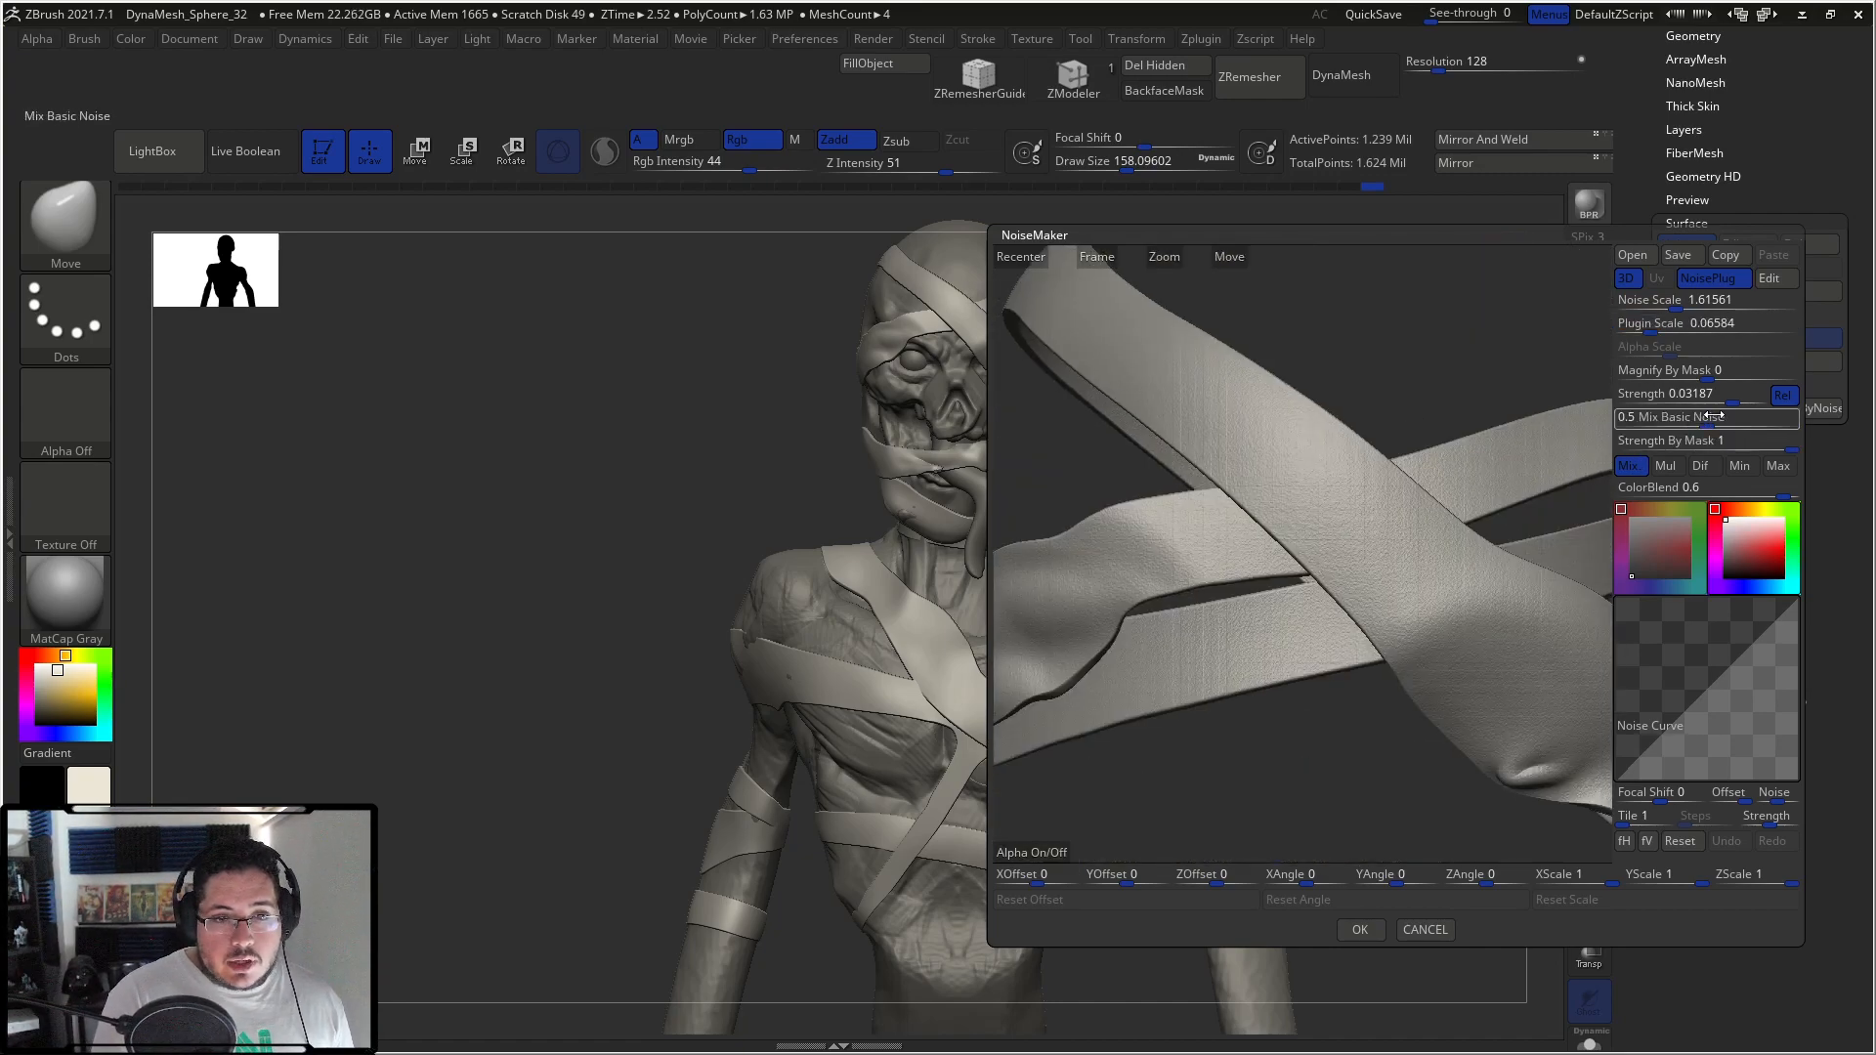
{"action": "left_click_drag", "start_coordinate": [1735, 397], "coordinate": [1670, 328]}
{"action": "mouse_move", "coordinate": [1659, 327]}
{"action": "left_mouse_down"}
{"action": "mouse_move", "coordinate": [1634, 327]}
{"action": "mouse_move", "coordinate": [1704, 324]}
{"action": "left_mouse_up"}
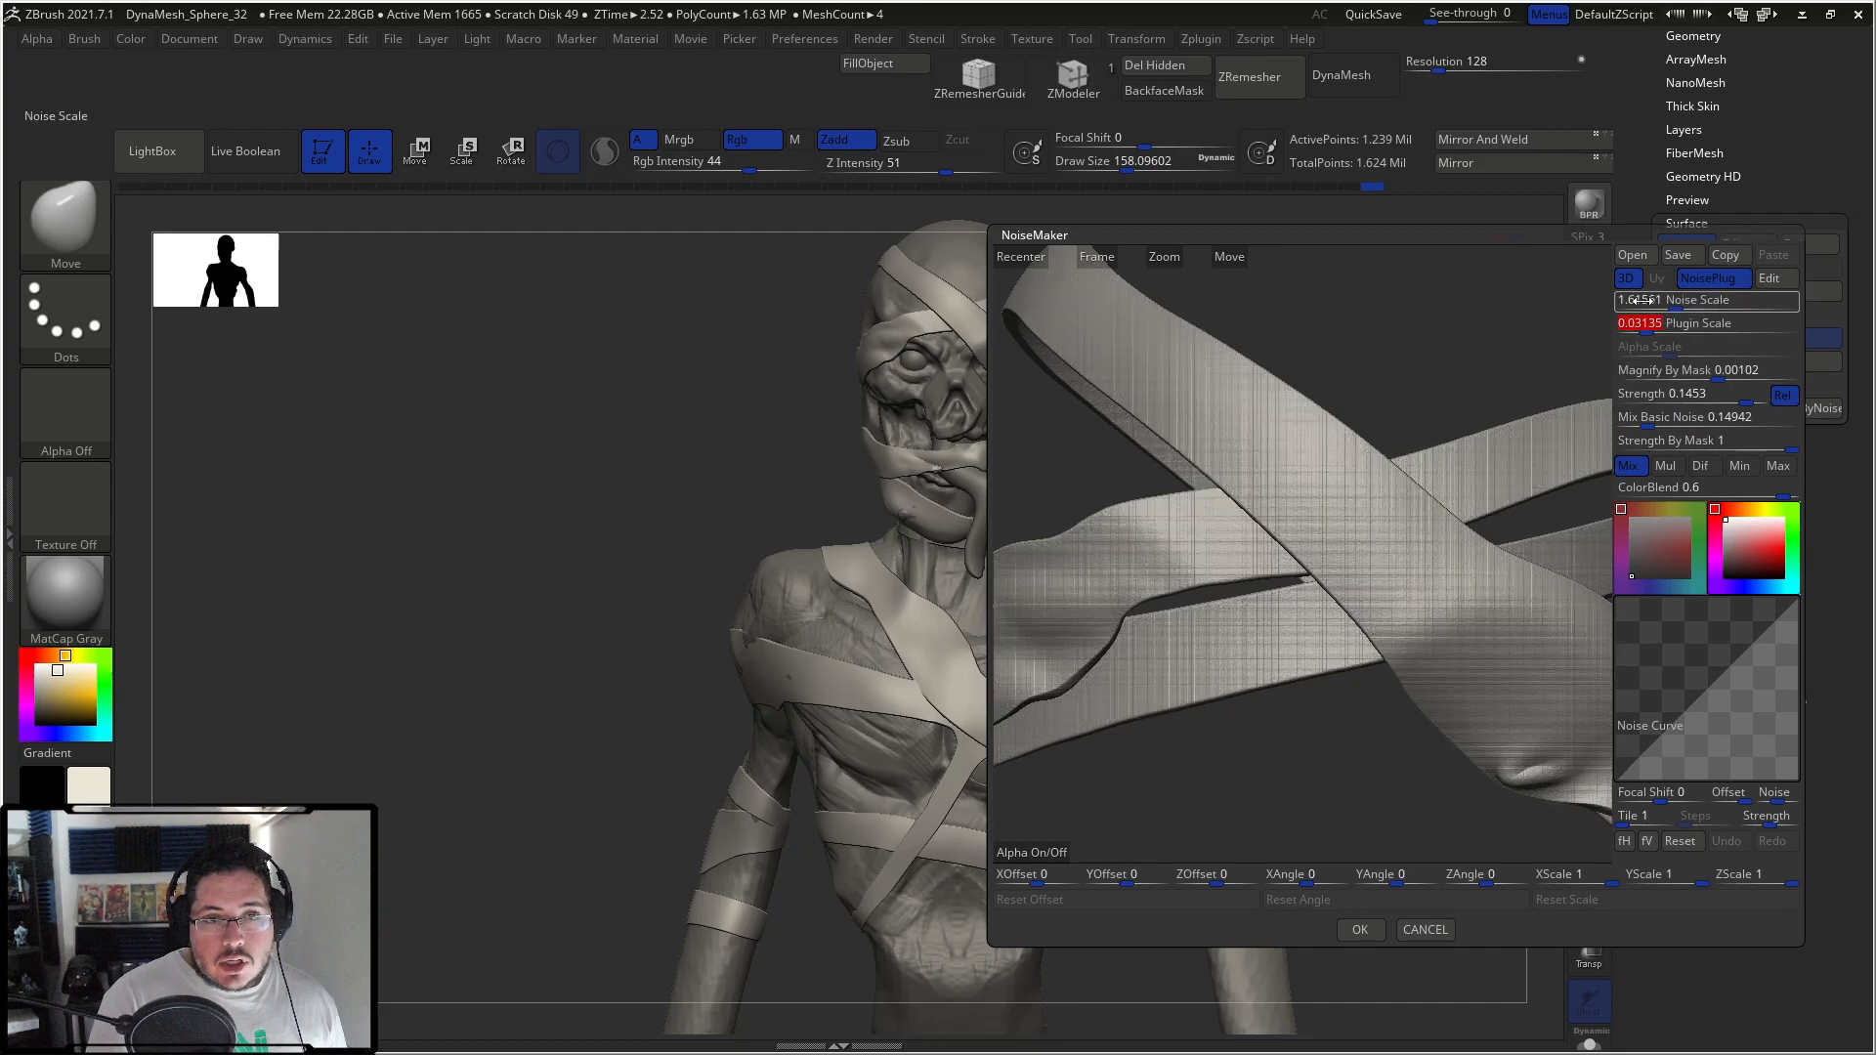
Step: Reshape the noise curve, raise Noise Scale to 512 and Strength to about 0.342, and accept the noise
{"action": "left_click_drag", "start_coordinate": [1674, 716], "coordinate": [1656, 711]}
{"action": "left_click_drag", "start_coordinate": [1734, 664], "coordinate": [1733, 681]}
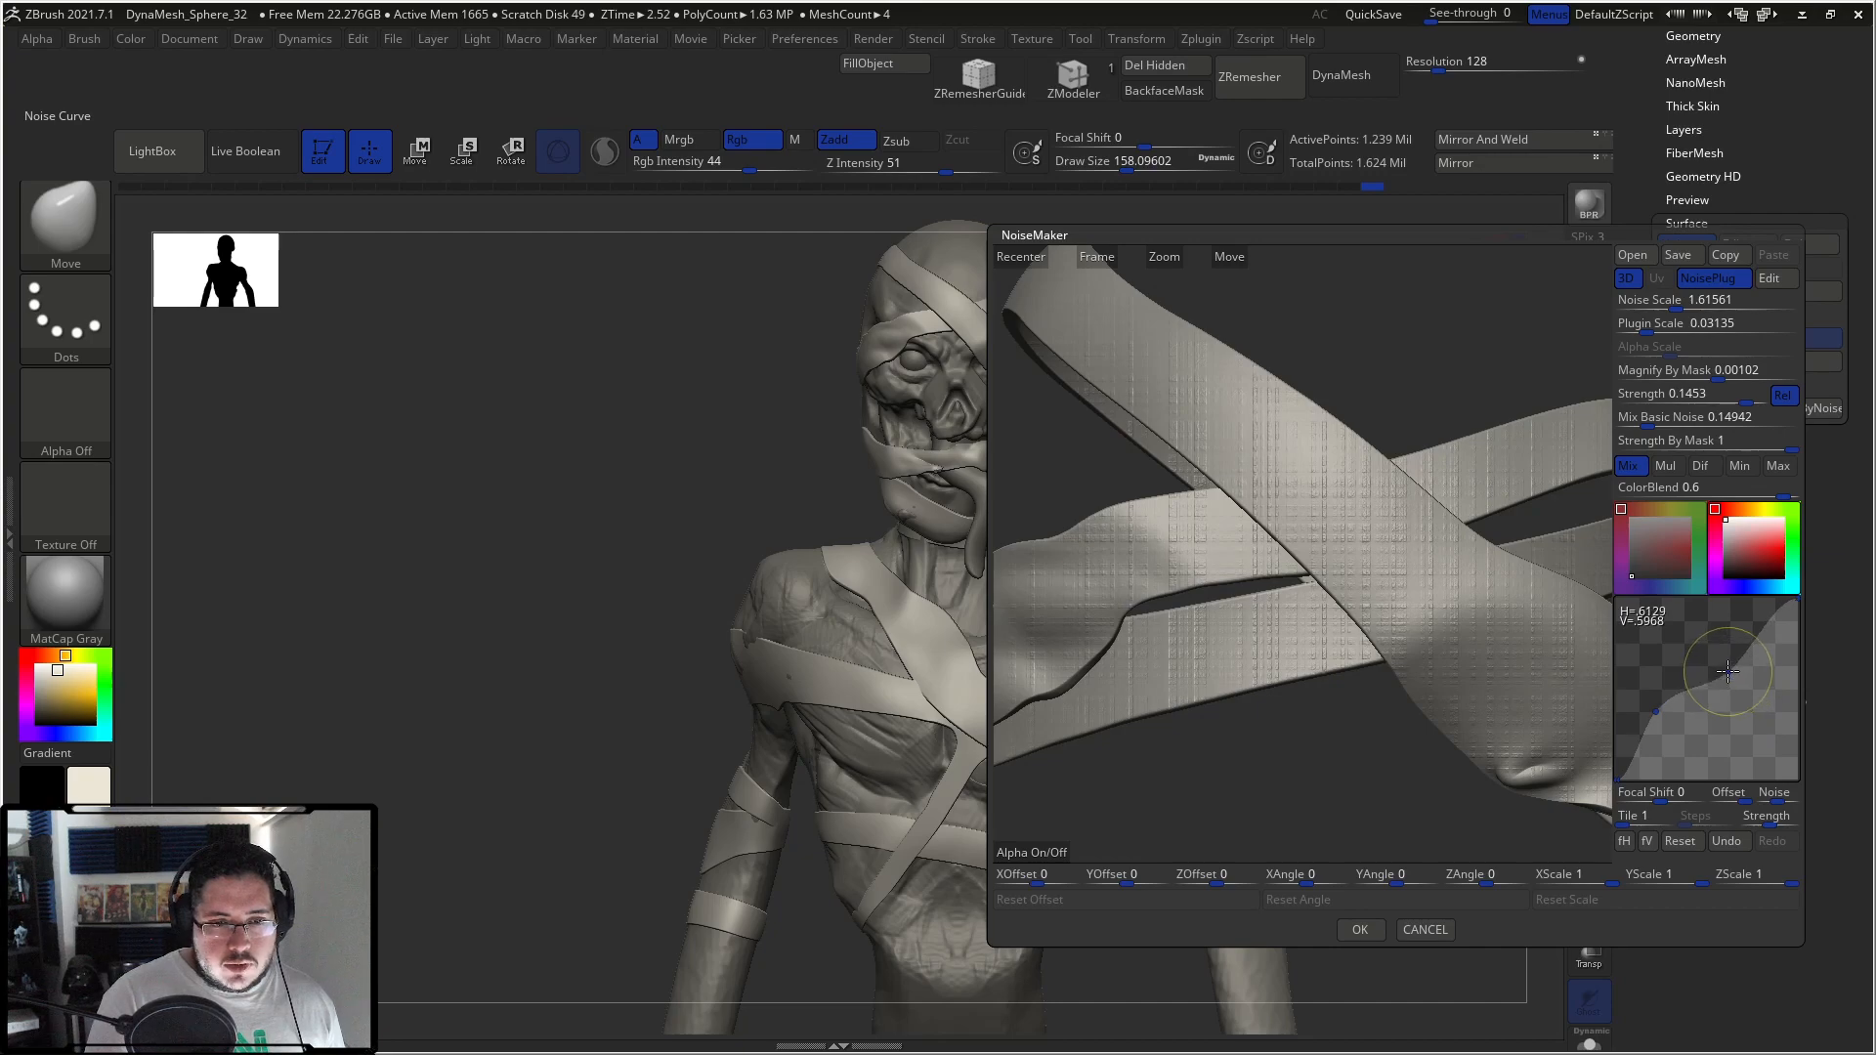
{"action": "left_click_drag", "start_coordinate": [1678, 300], "coordinate": [1783, 302]}
{"action": "mouse_move", "coordinate": [1746, 395]}
{"action": "left_mouse_down"}
{"action": "mouse_move", "coordinate": [1730, 395]}
{"action": "mouse_move", "coordinate": [1748, 394]}
{"action": "left_mouse_up"}
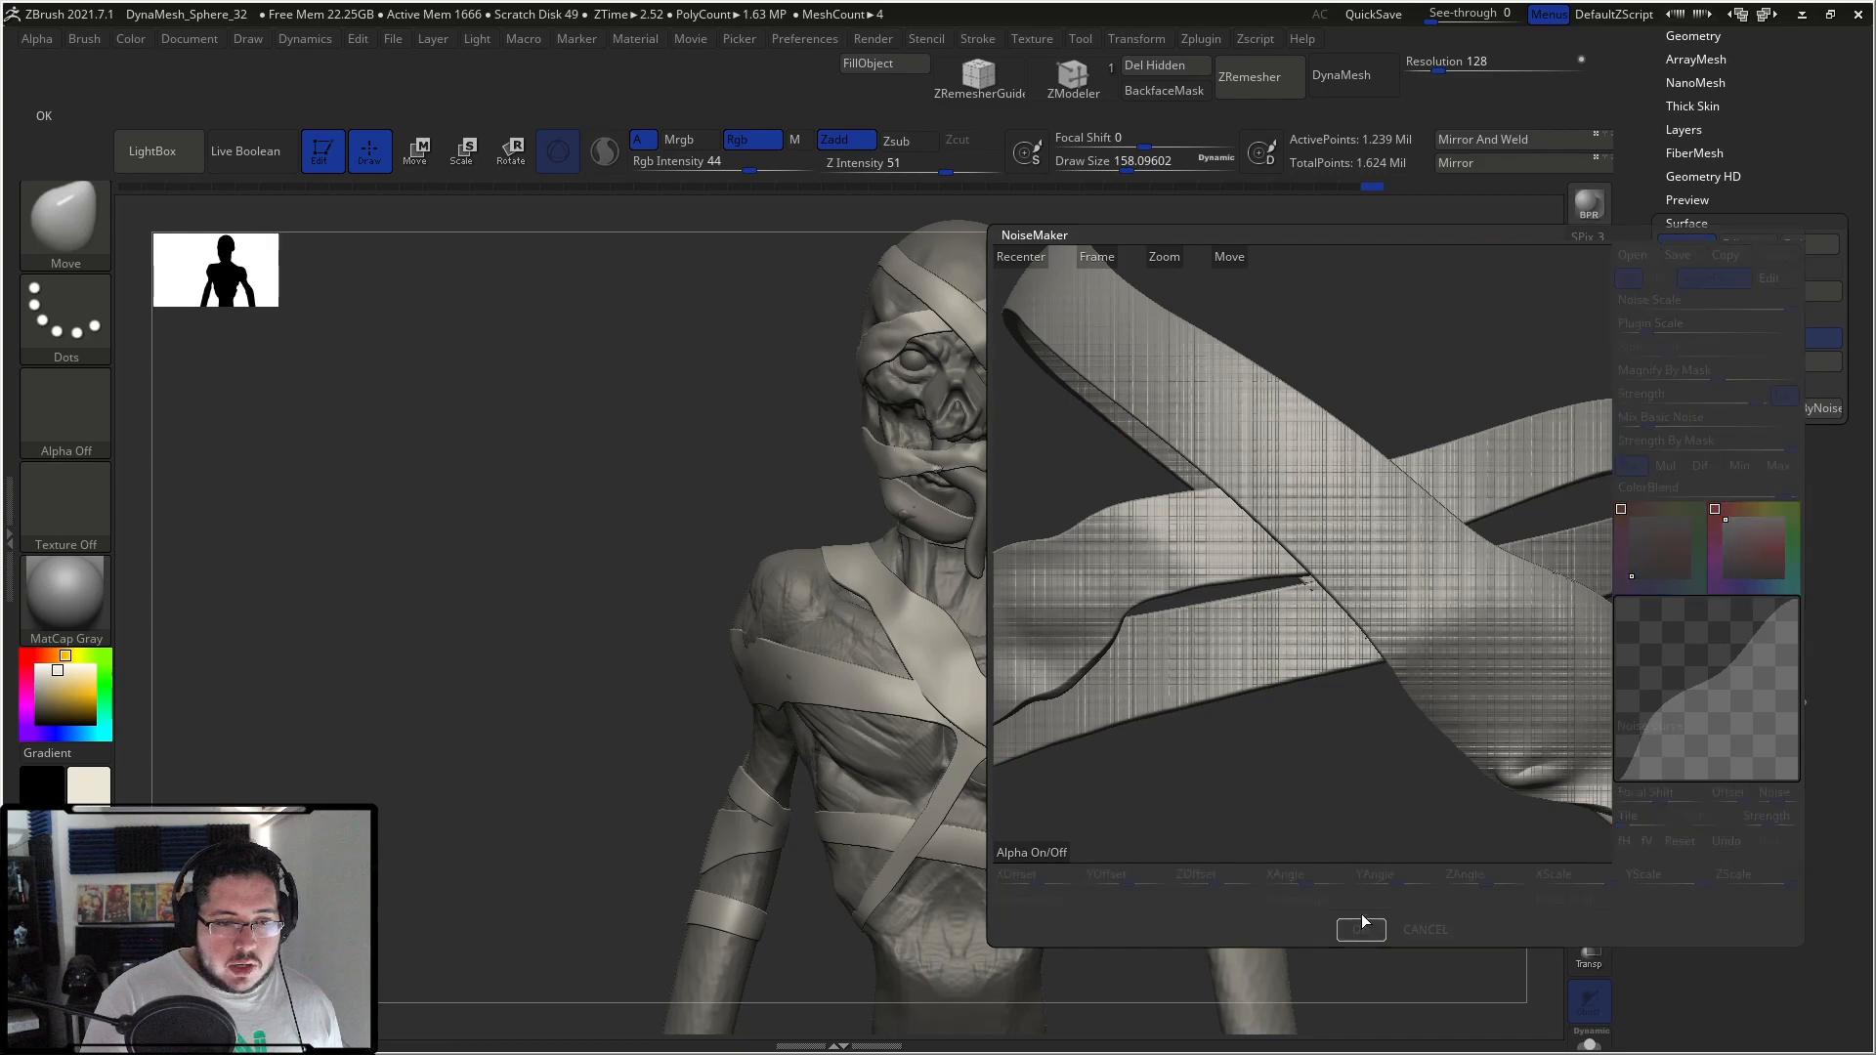
{"action": "left_click", "coordinate": [1359, 930]}
Step: Try masking the strips by the plaid noise, and apply the noise to their mesh
{"action": "left_click_drag", "start_coordinate": [1411, 672], "coordinate": [1445, 586]}
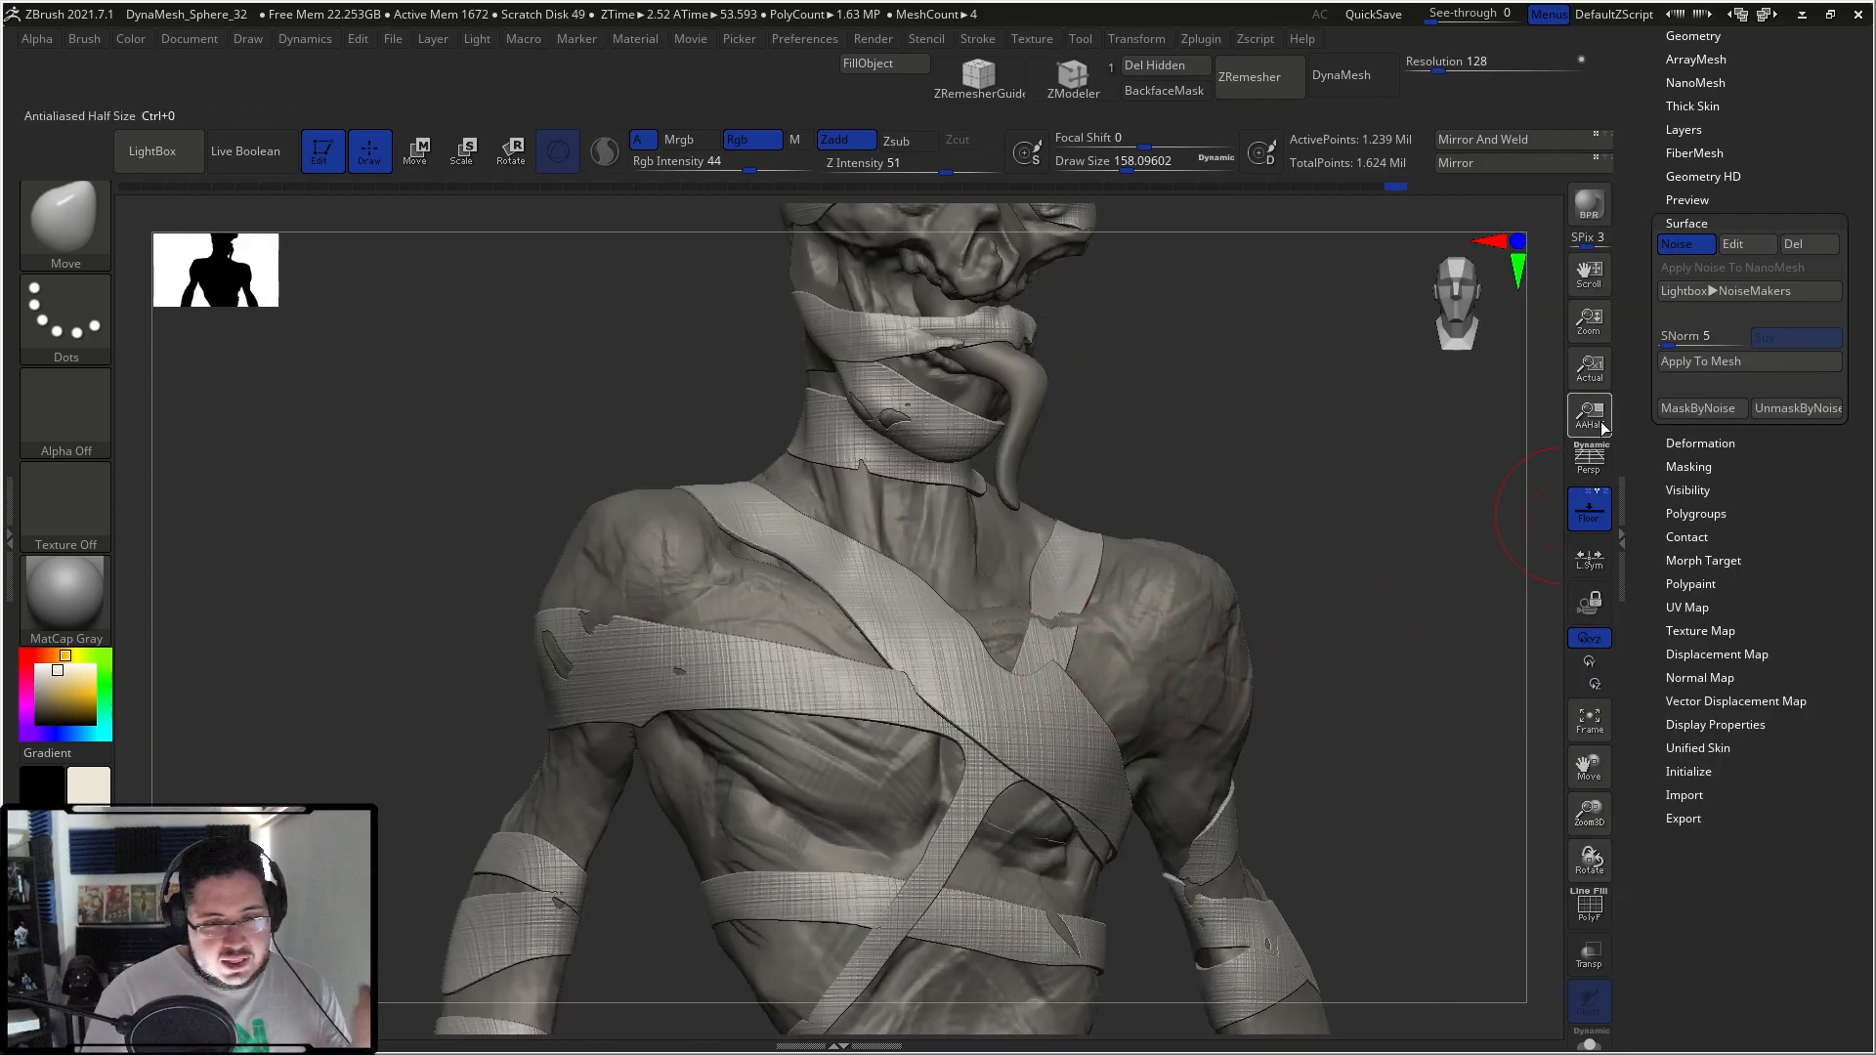
{"action": "left_click", "coordinate": [1699, 407]}
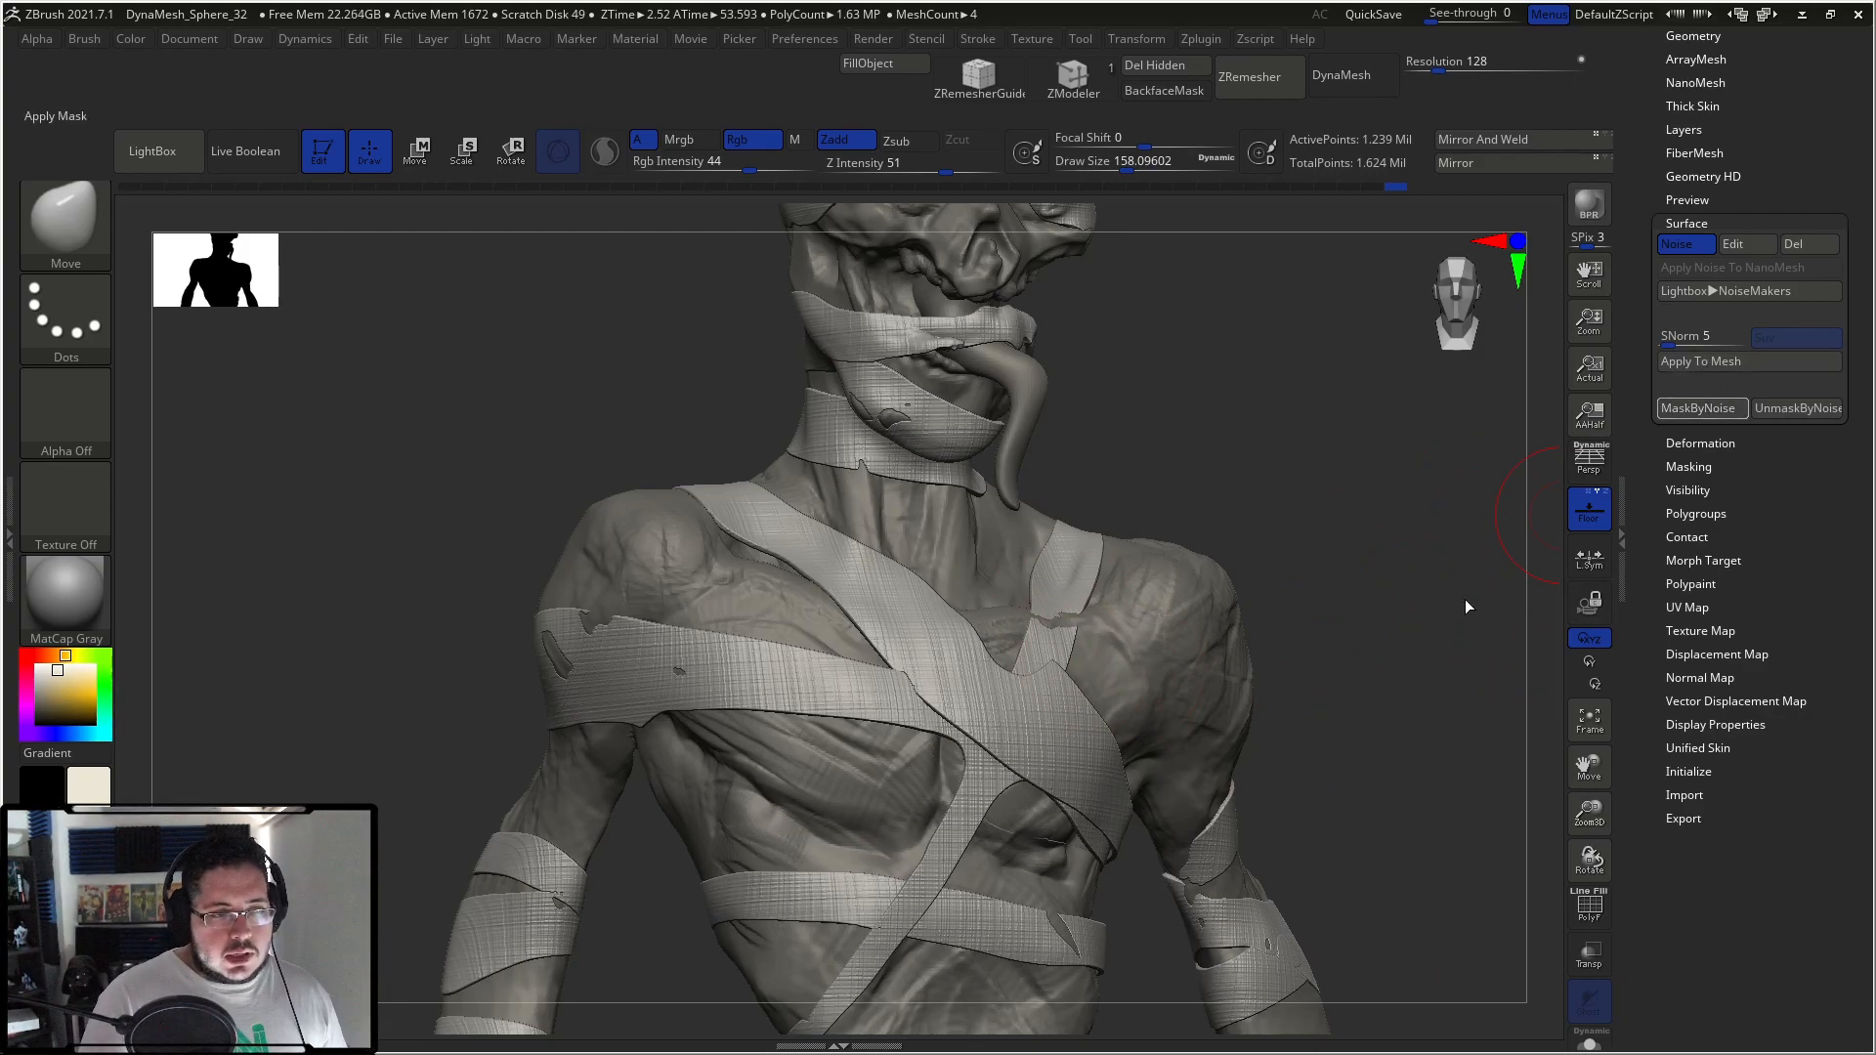
{"action": "left_click_drag", "start_coordinate": [1500, 658], "coordinate": [1487, 595]}
{"action": "left_click", "coordinate": [1688, 244]}
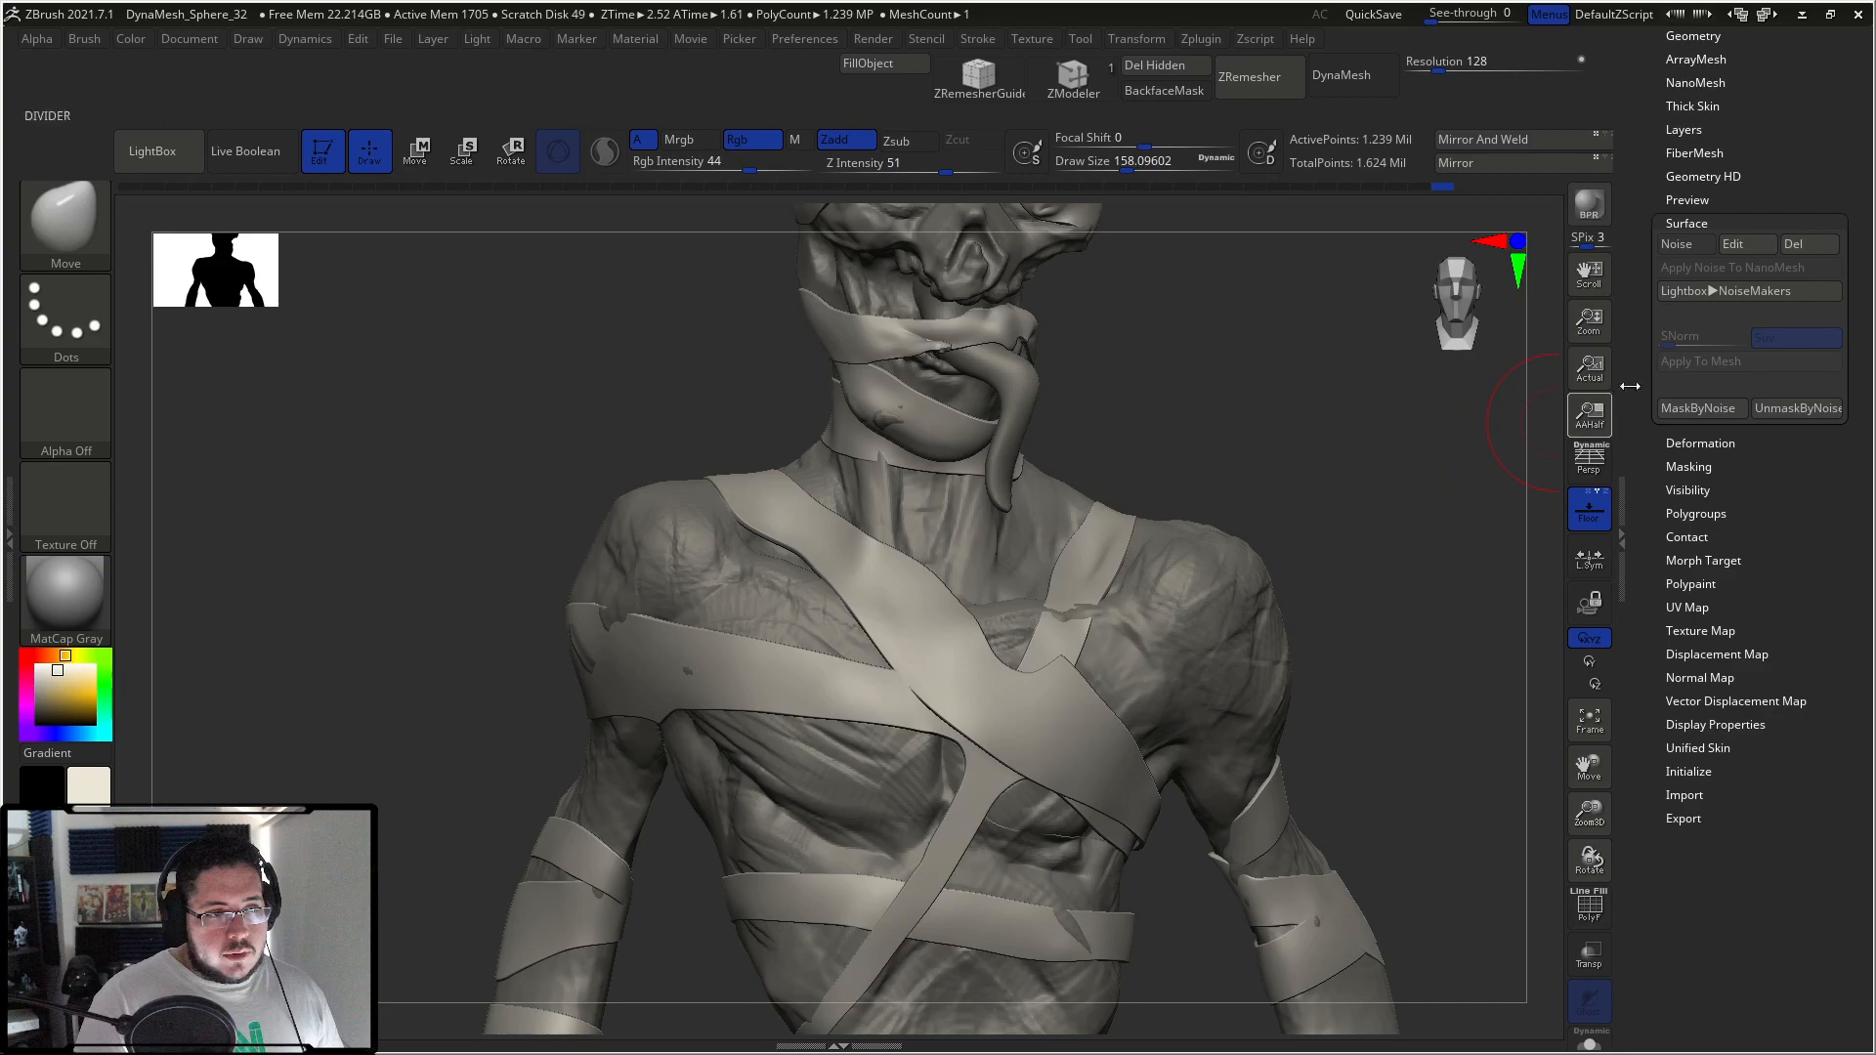
{"action": "left_click", "coordinate": [1721, 414]}
{"action": "left_click", "coordinate": [1700, 367]}
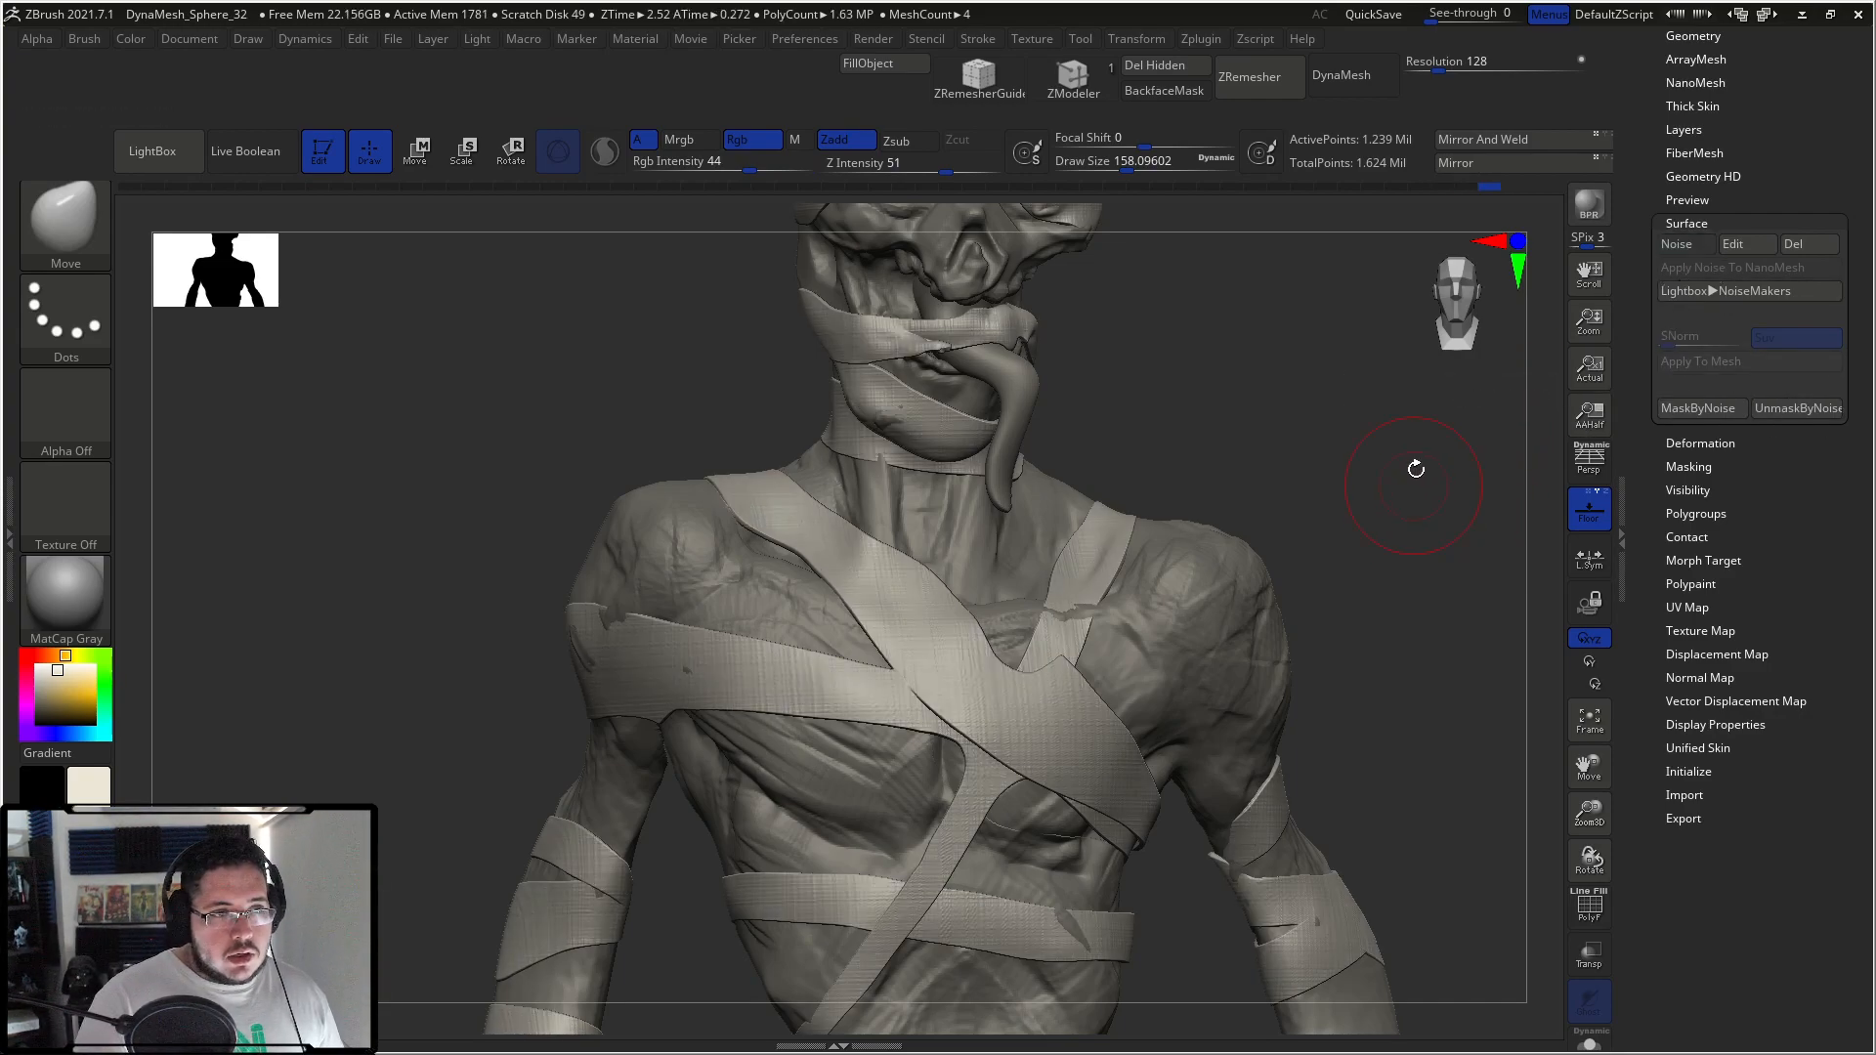
Step: Edit the surface noise to use basic noise without NoisePlug at Noise Scale 0.12563, and apply it to the strips' mesh
{"action": "left_click", "coordinate": [1730, 244]}
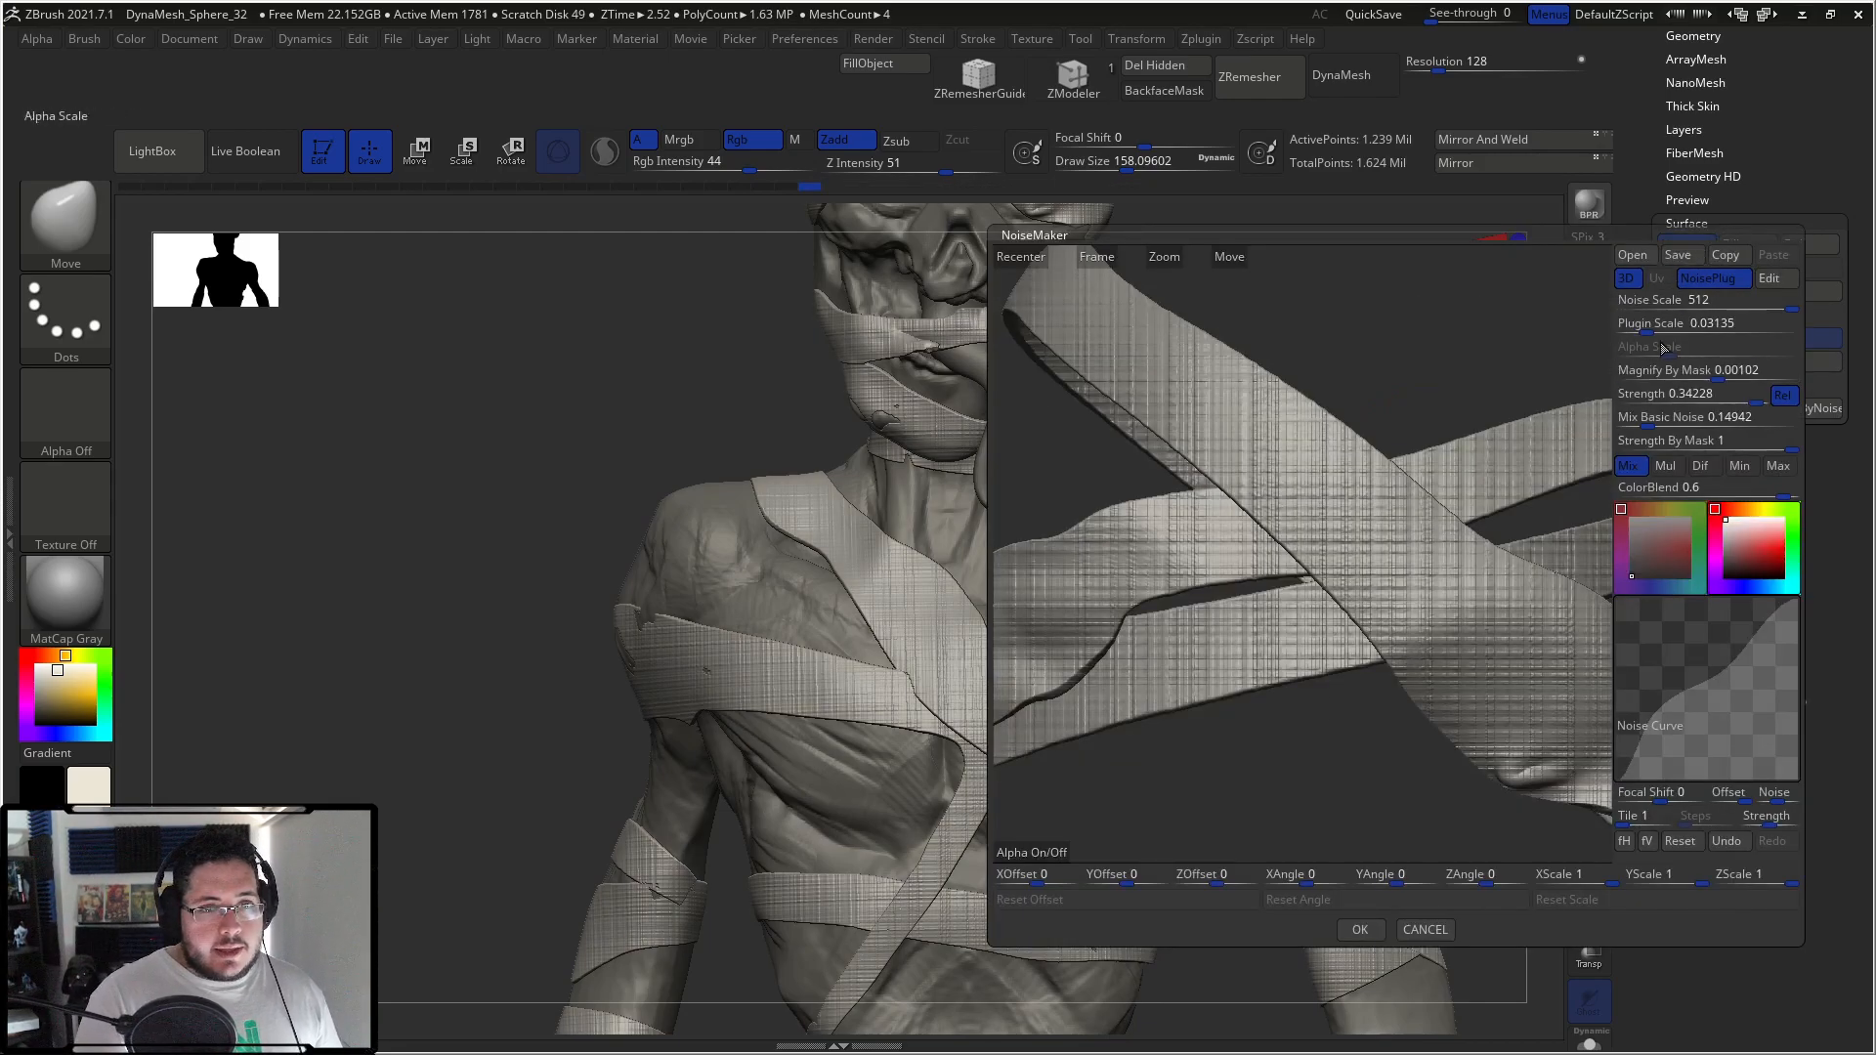
{"action": "left_click", "coordinate": [1708, 278]}
{"action": "left_click_drag", "start_coordinate": [1698, 303], "coordinate": [1650, 304]}
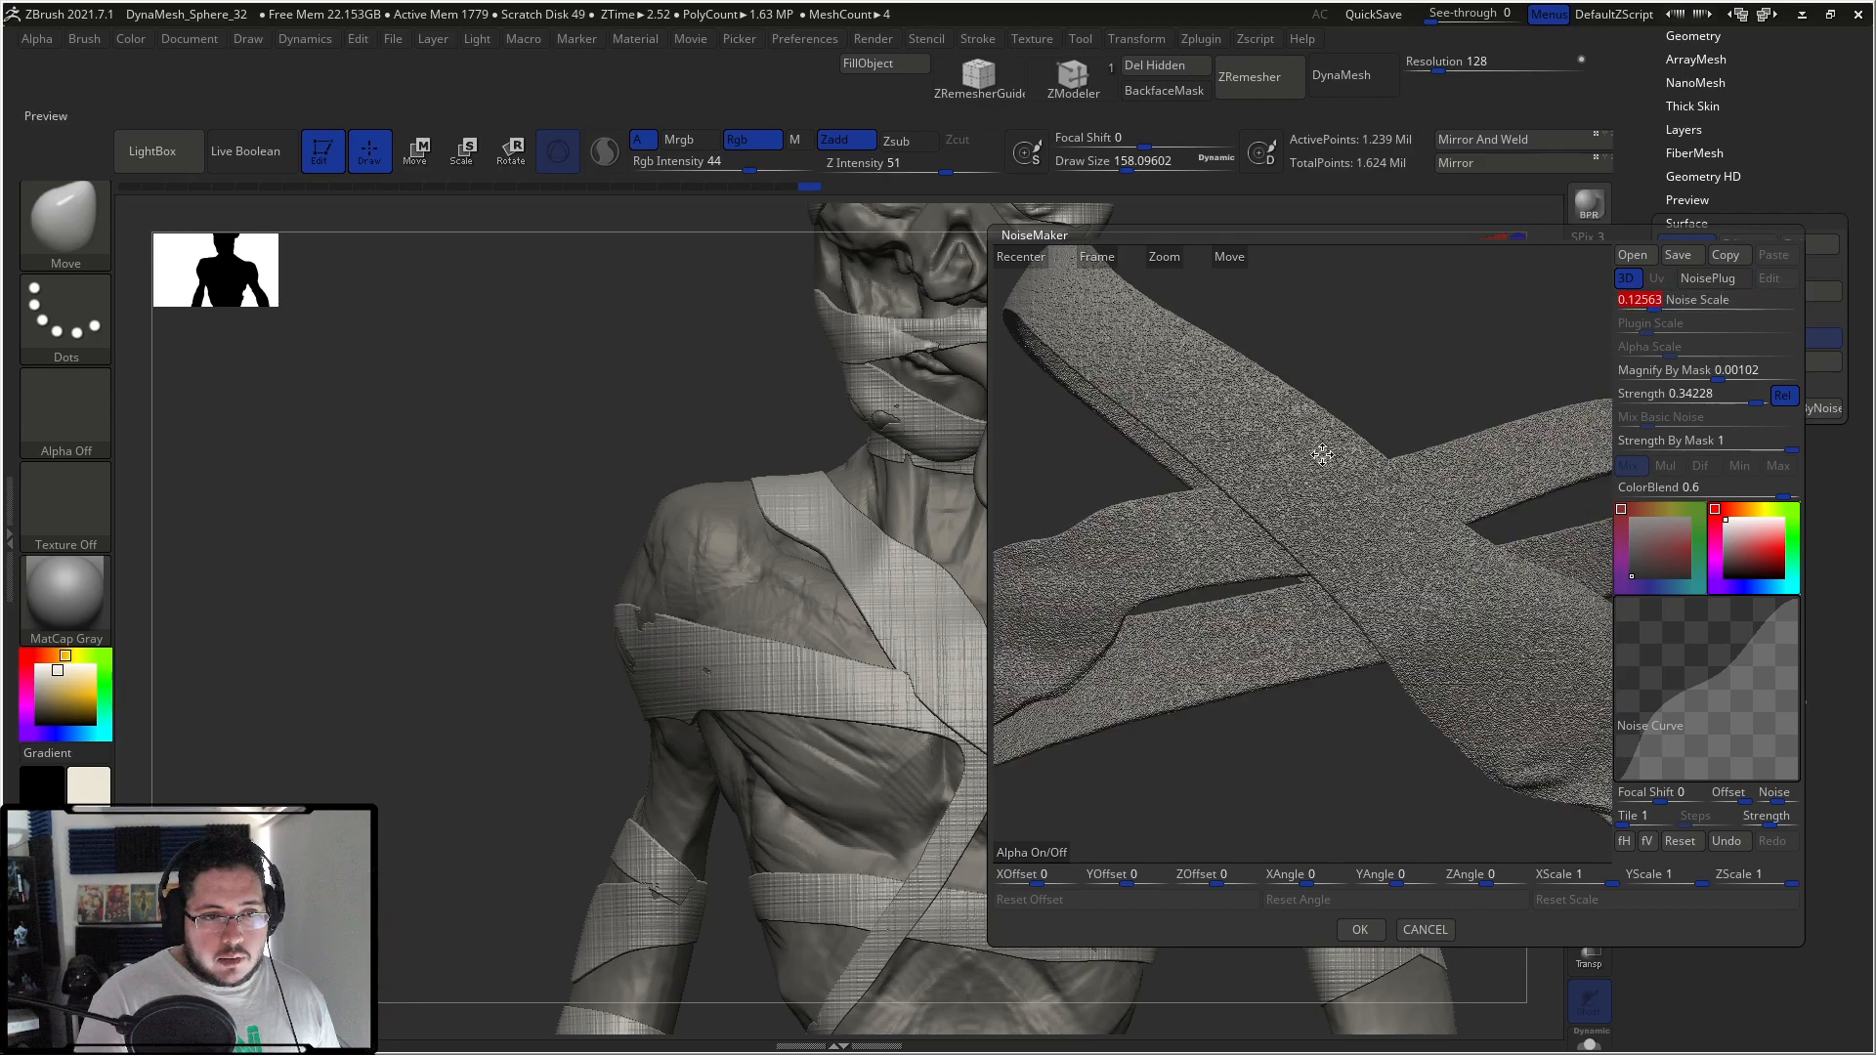
{"action": "left_click", "coordinate": [1359, 929]}
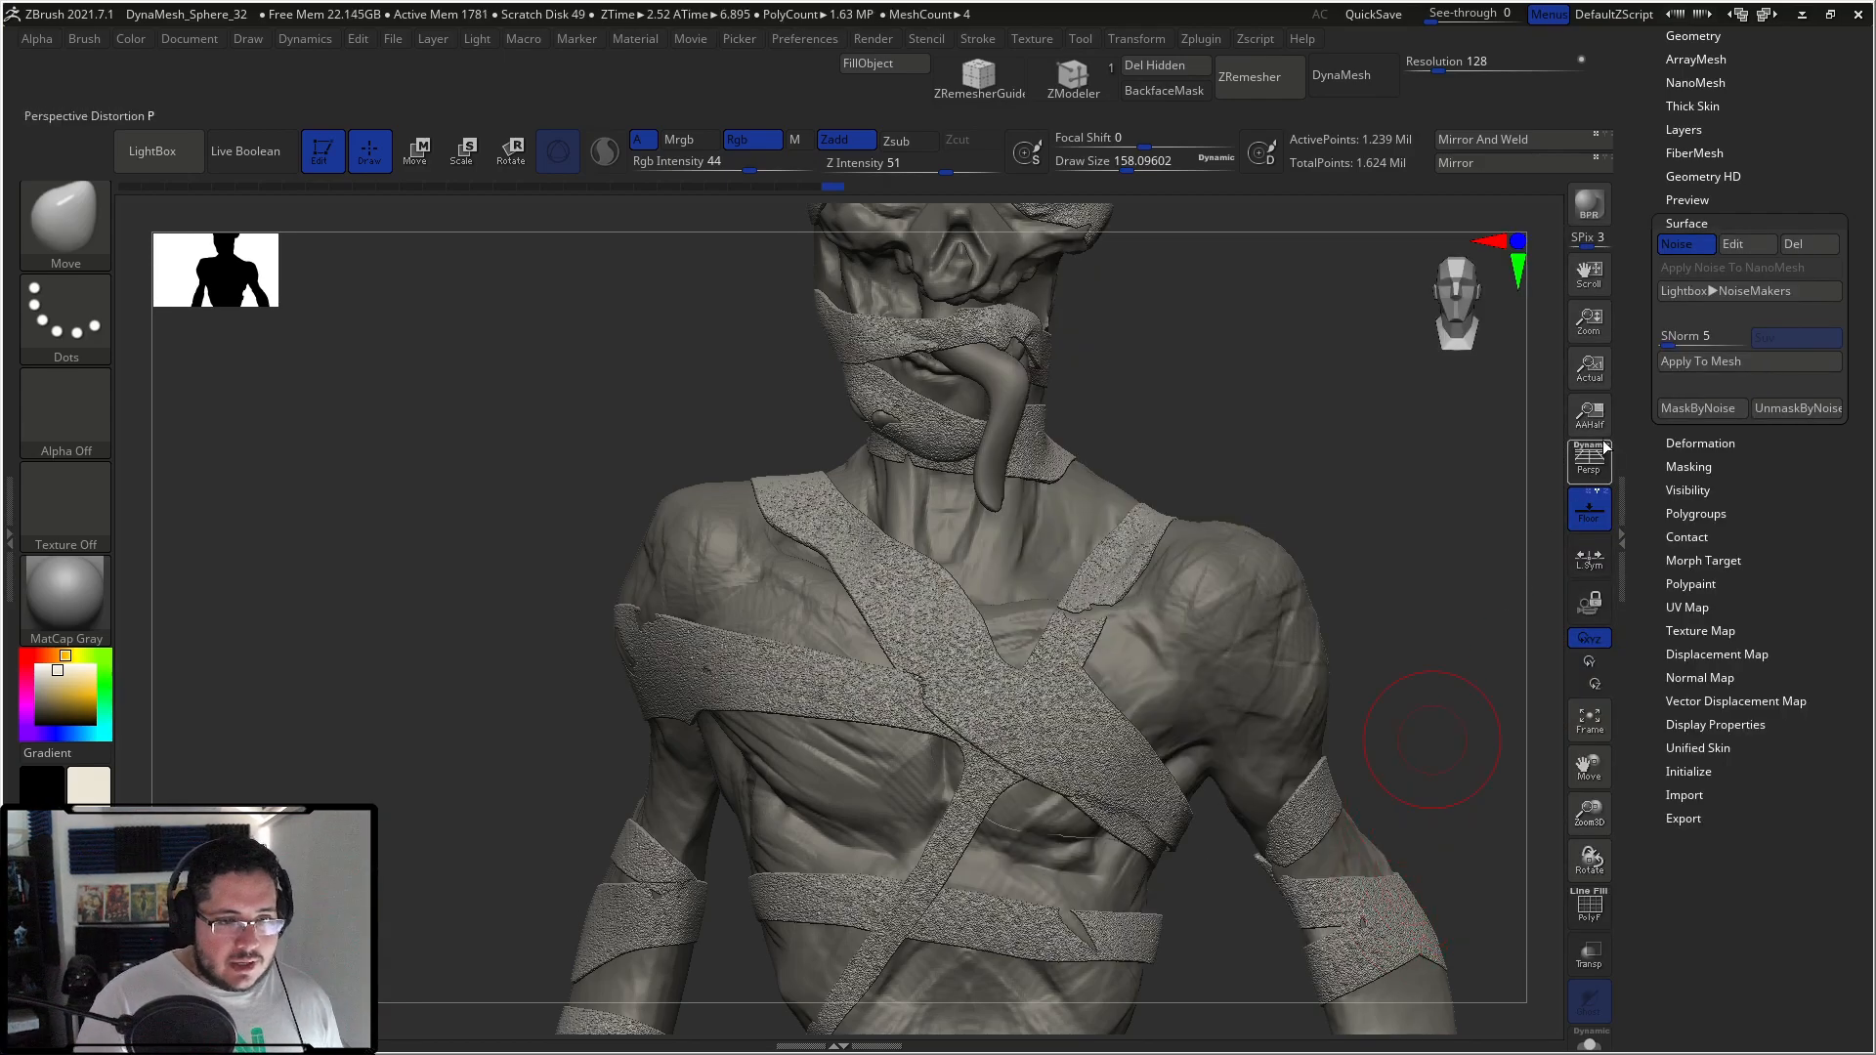
{"action": "left_click", "coordinate": [1683, 369]}
Step: Make the PolySphere body the active subtool and subdivide it once
{"action": "left_click_drag", "start_coordinate": [1437, 574], "coordinate": [1344, 641], "text": "alt"}
{"action": "left_click", "coordinate": [1055, 445], "text": "alt"}
{"action": "left_click_drag", "start_coordinate": [1328, 495], "coordinate": [1328, 531]}
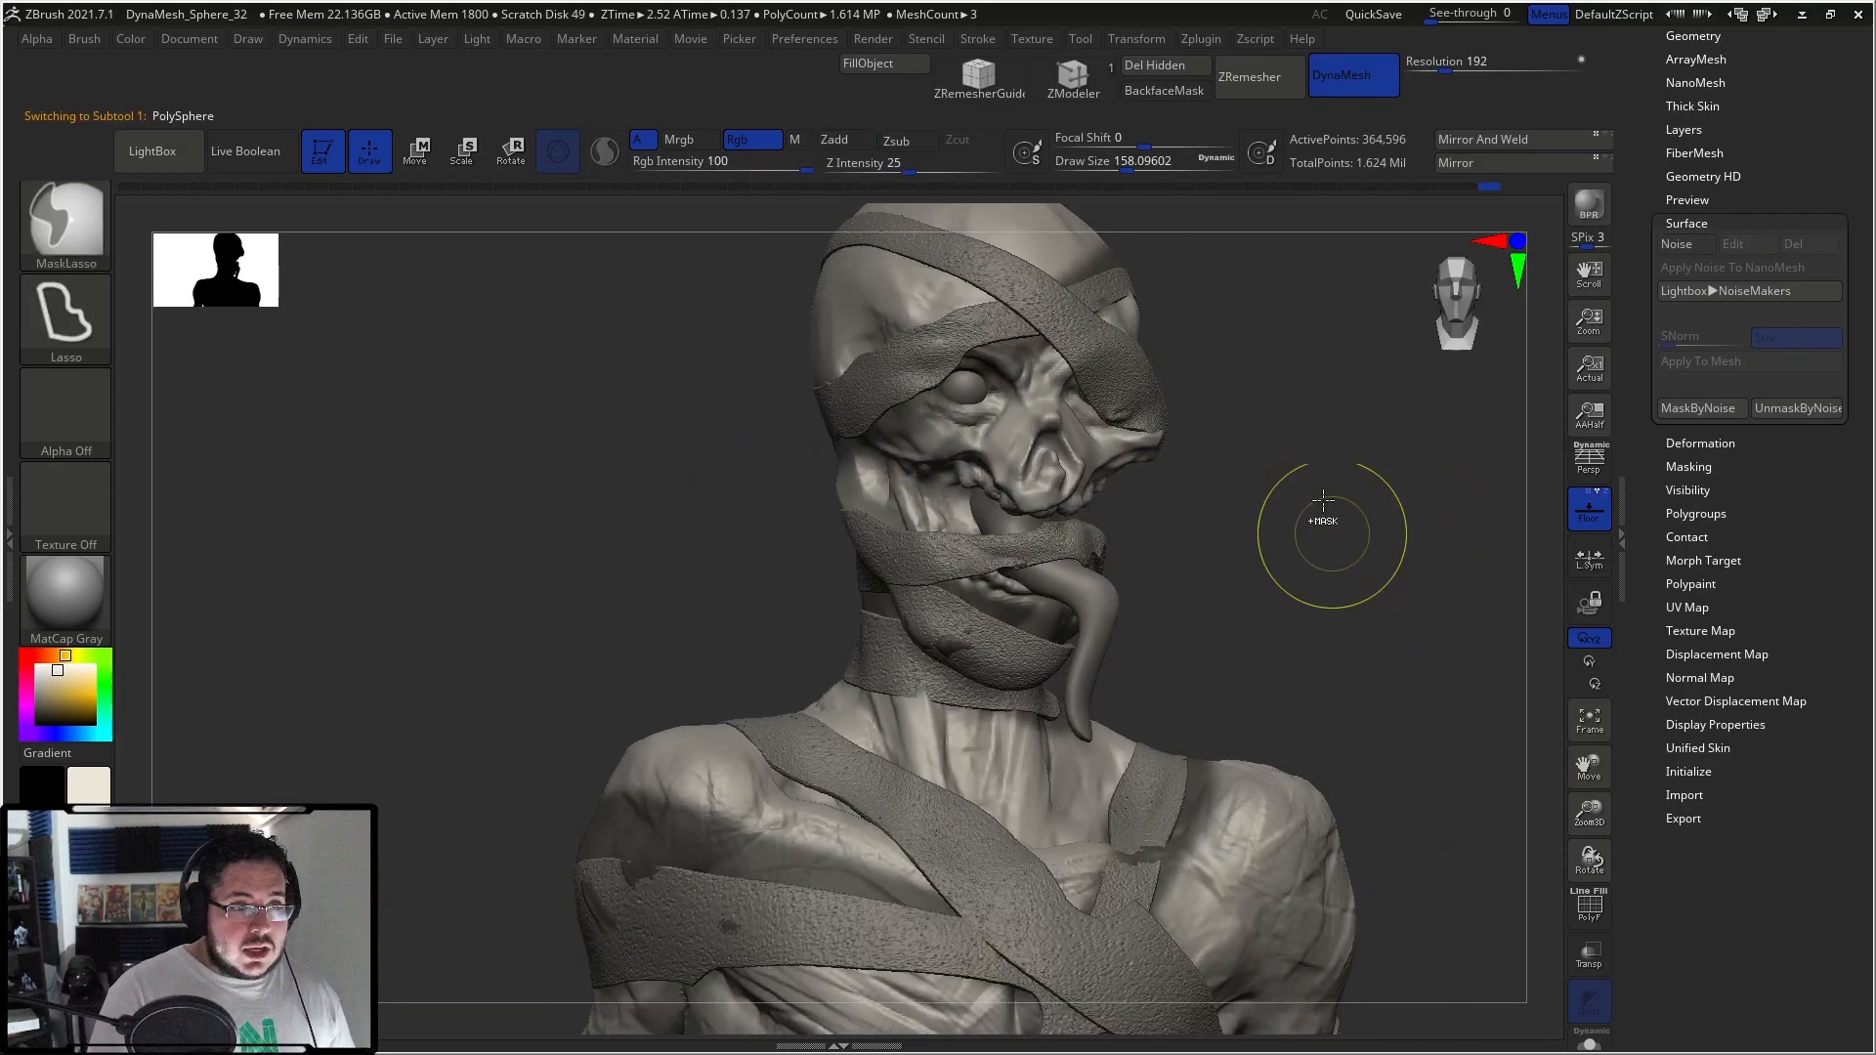
{"action": "left_click_drag", "start_coordinate": [1240, 469], "coordinate": [1145, 476]}
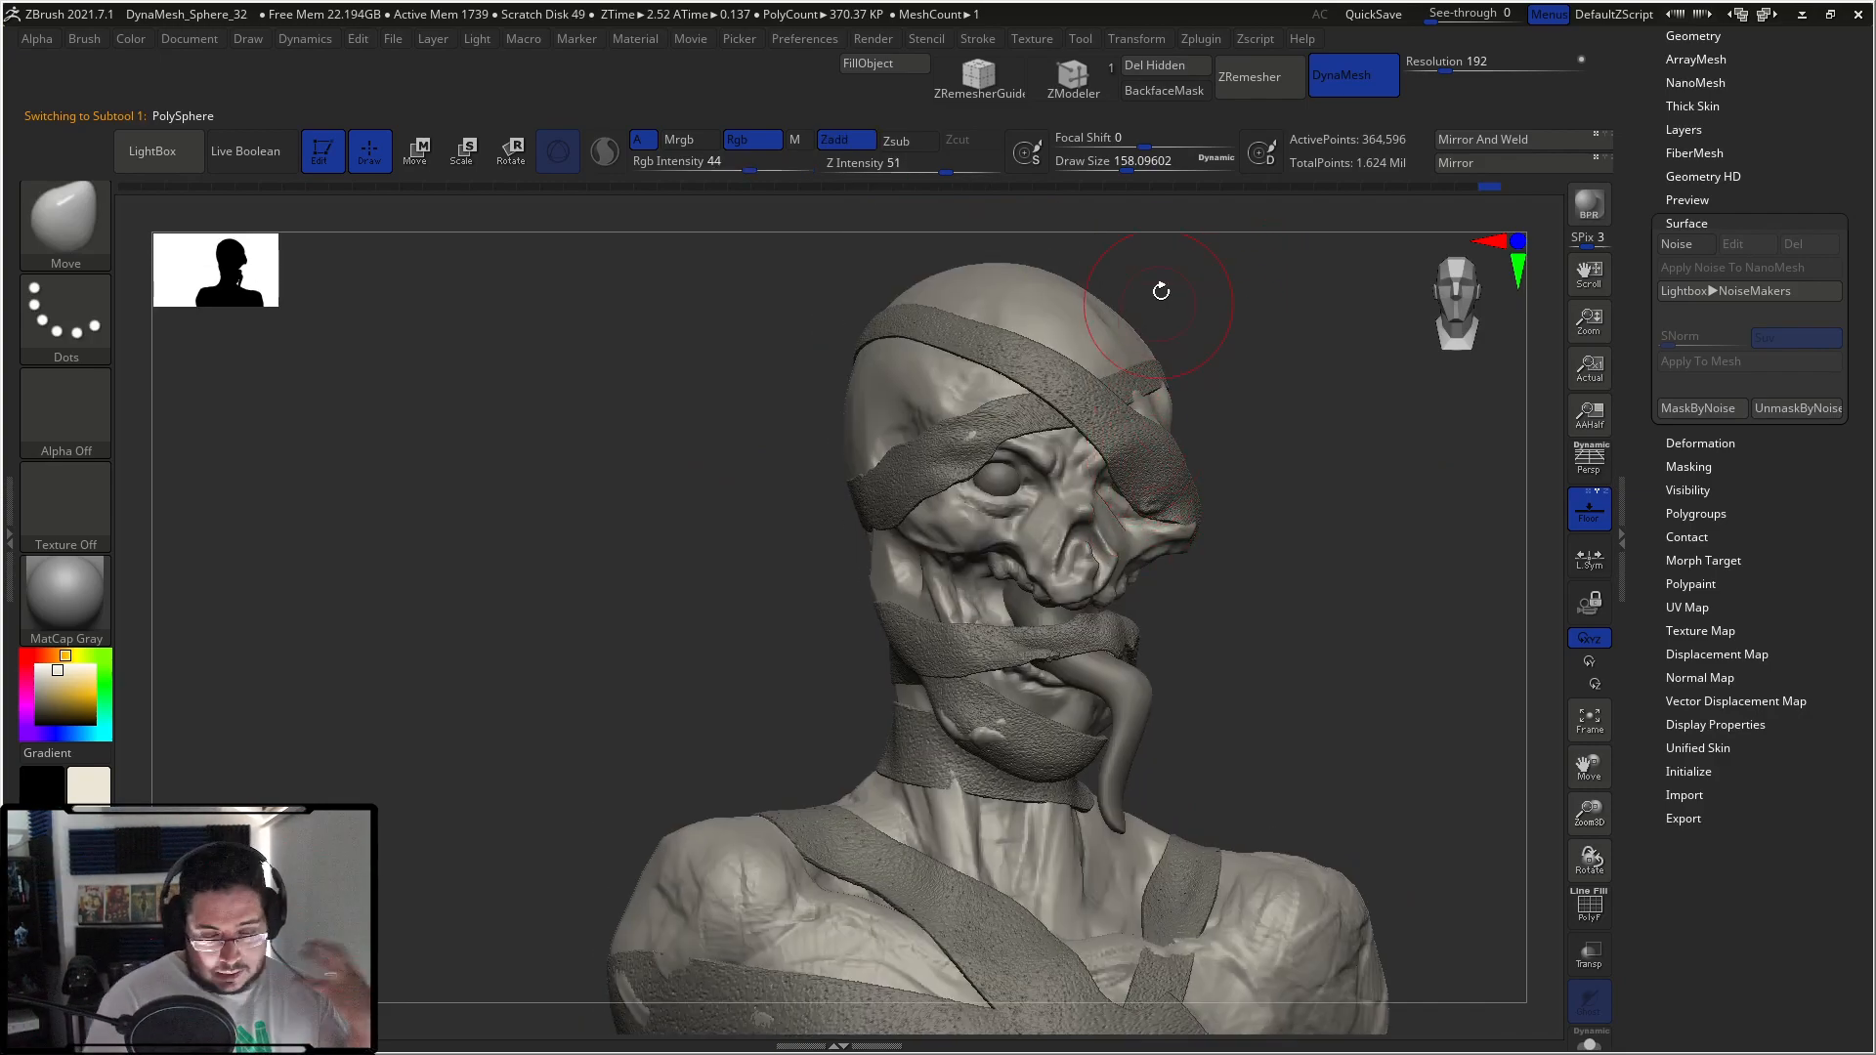
{"action": "key", "text": "ctrl+d"}
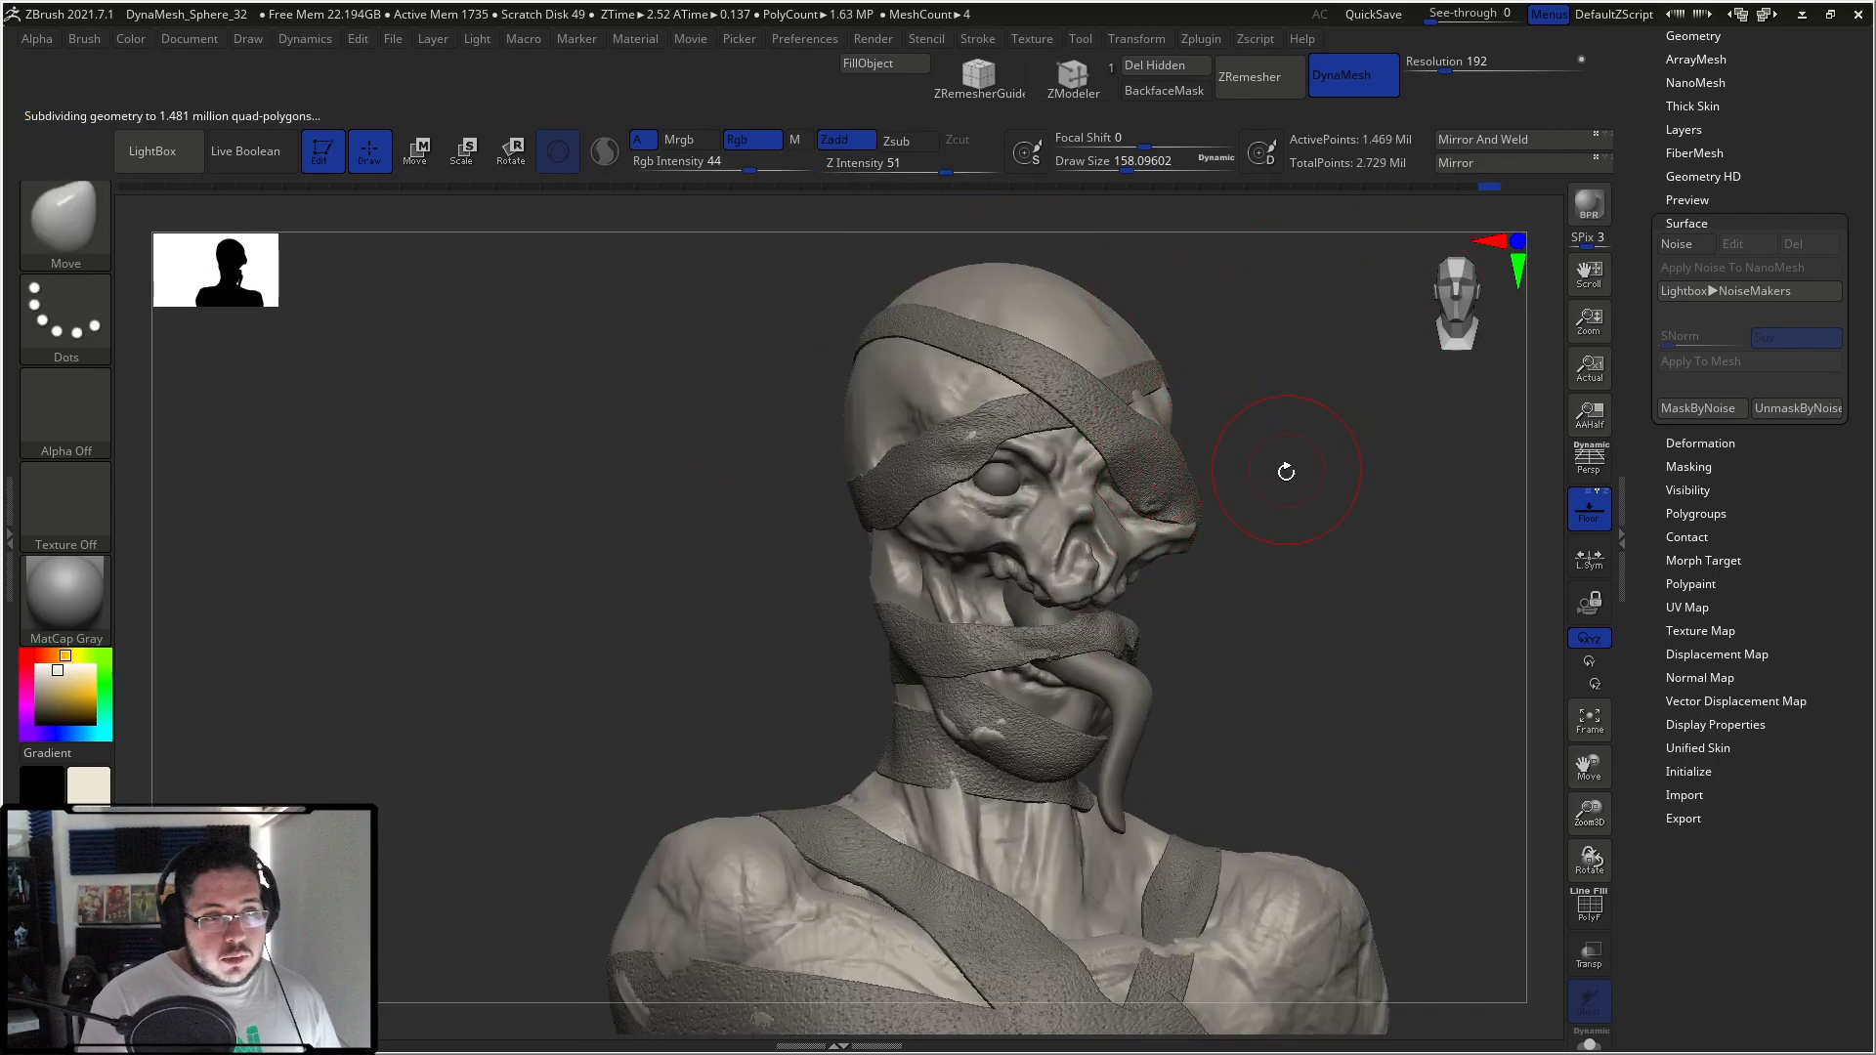
{"action": "left_click_drag", "start_coordinate": [1288, 470], "coordinate": [1303, 469]}
Step: Load the Leathery Skin15 alpha from LightBox and set the stroke to Color Spray
{"action": "left_click", "coordinate": [154, 152]}
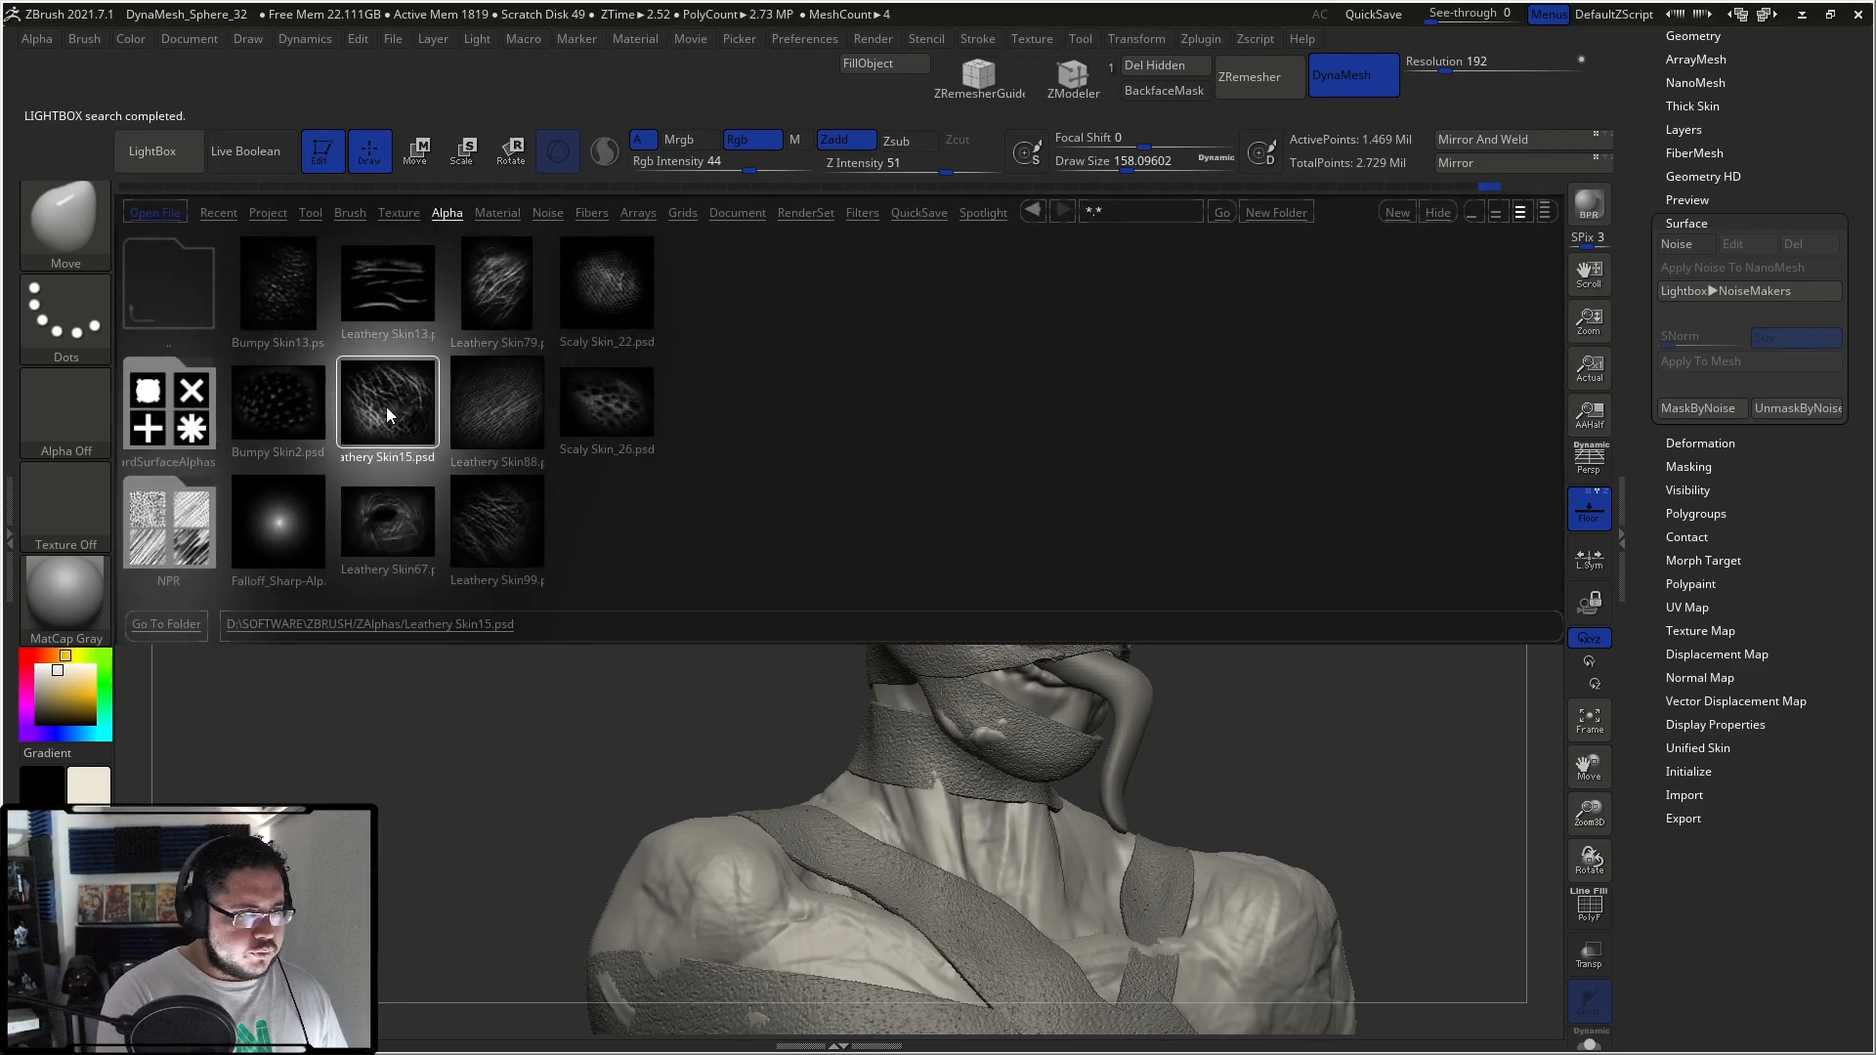
{"action": "double_click", "coordinate": [387, 409]}
{"action": "left_click", "coordinate": [66, 318]}
{"action": "left_click", "coordinate": [444, 346]}
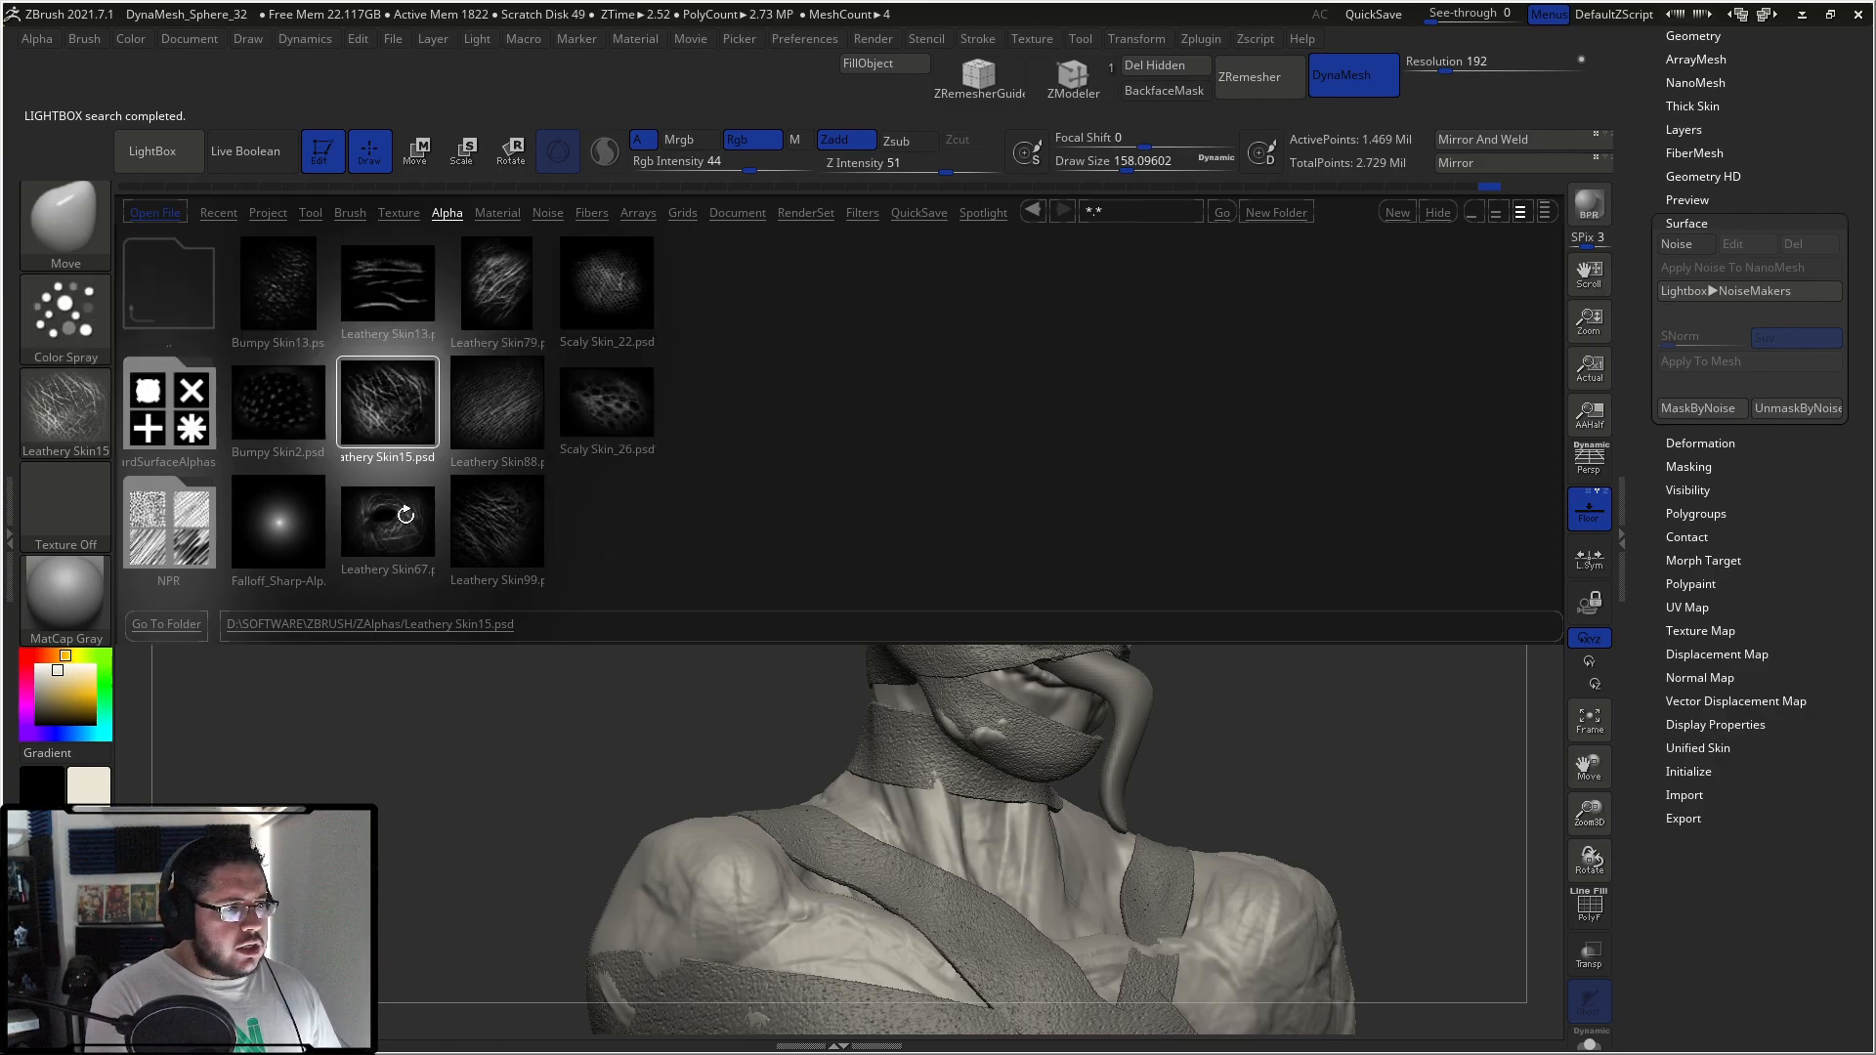
{"action": "key", "text": "comma"}
{"action": "key", "text": "space"}
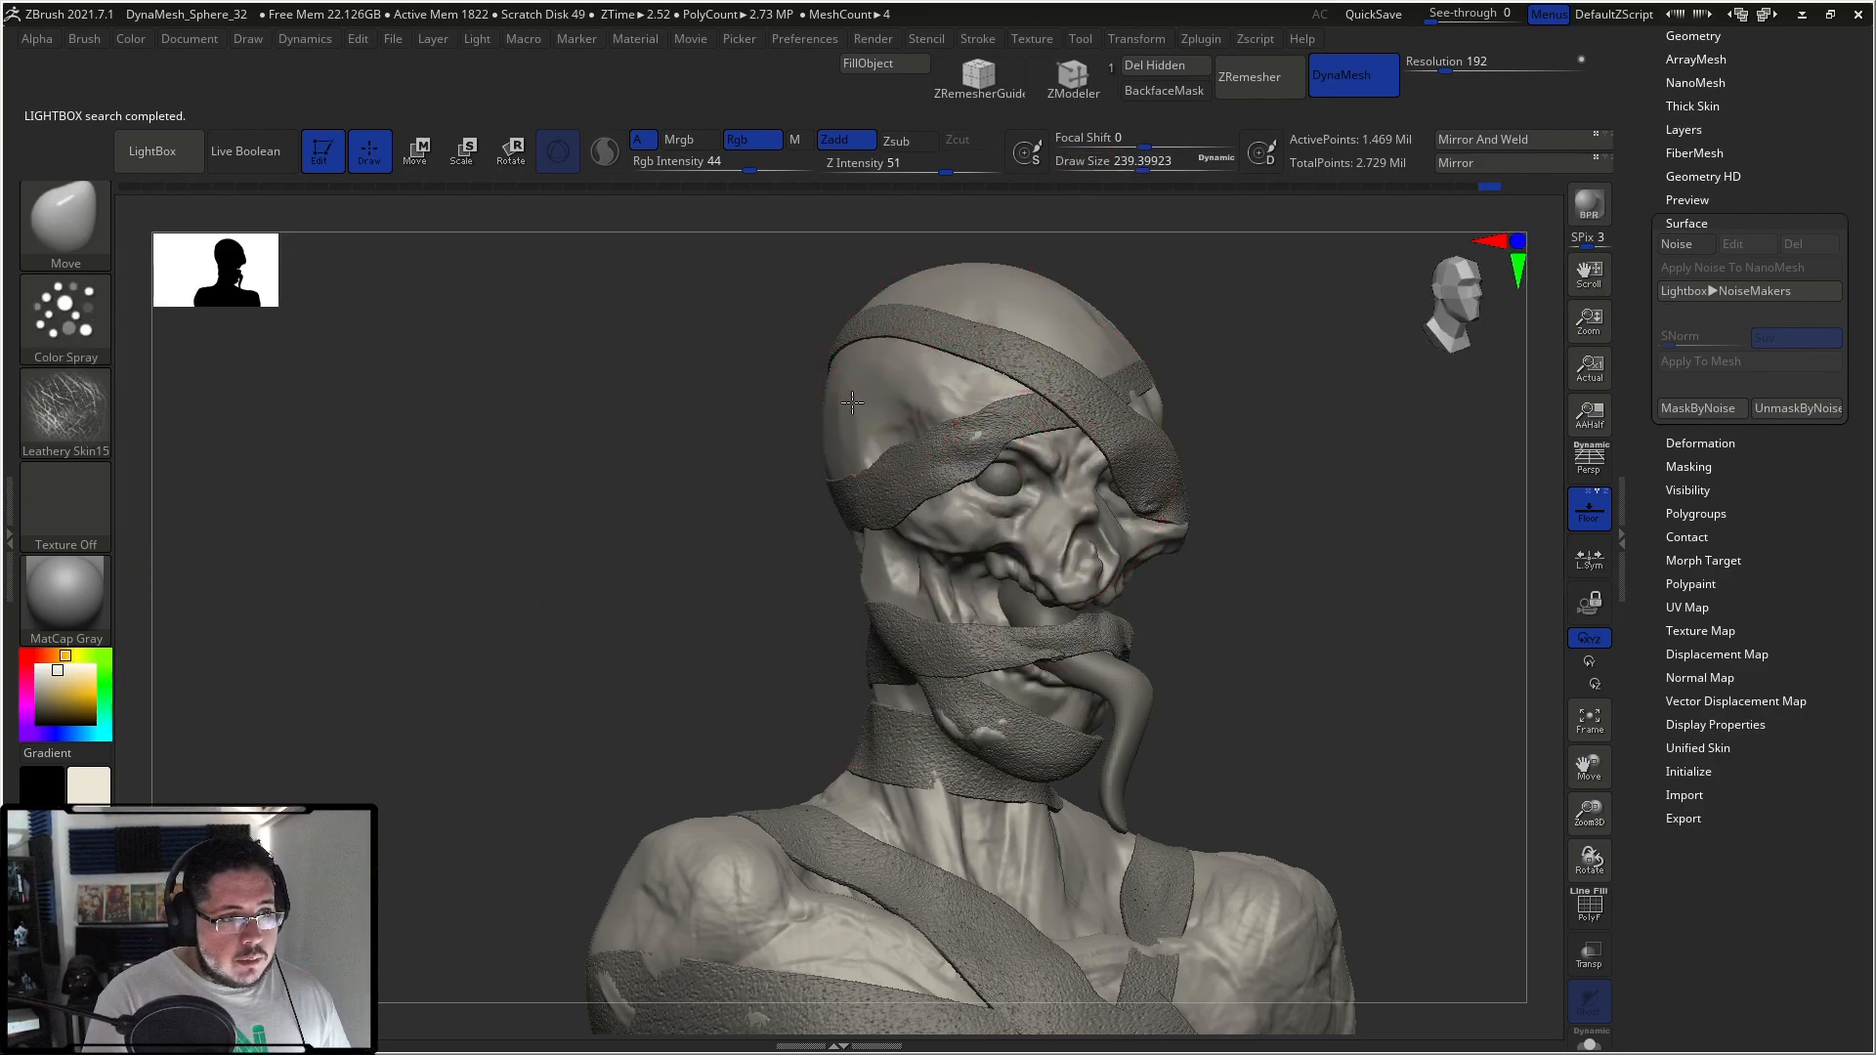
Step: Switch to the Standard brush with the leathery skin alpha and the Color Spray stroke
{"action": "key", "text": "space"}
{"action": "key", "text": "b"}
{"action": "key", "text": "s"}
{"action": "key", "text": "t"}
{"action": "left_click", "coordinate": [97, 421]}
{"action": "left_click", "coordinate": [560, 428]}
{"action": "left_click", "coordinate": [65, 318]}
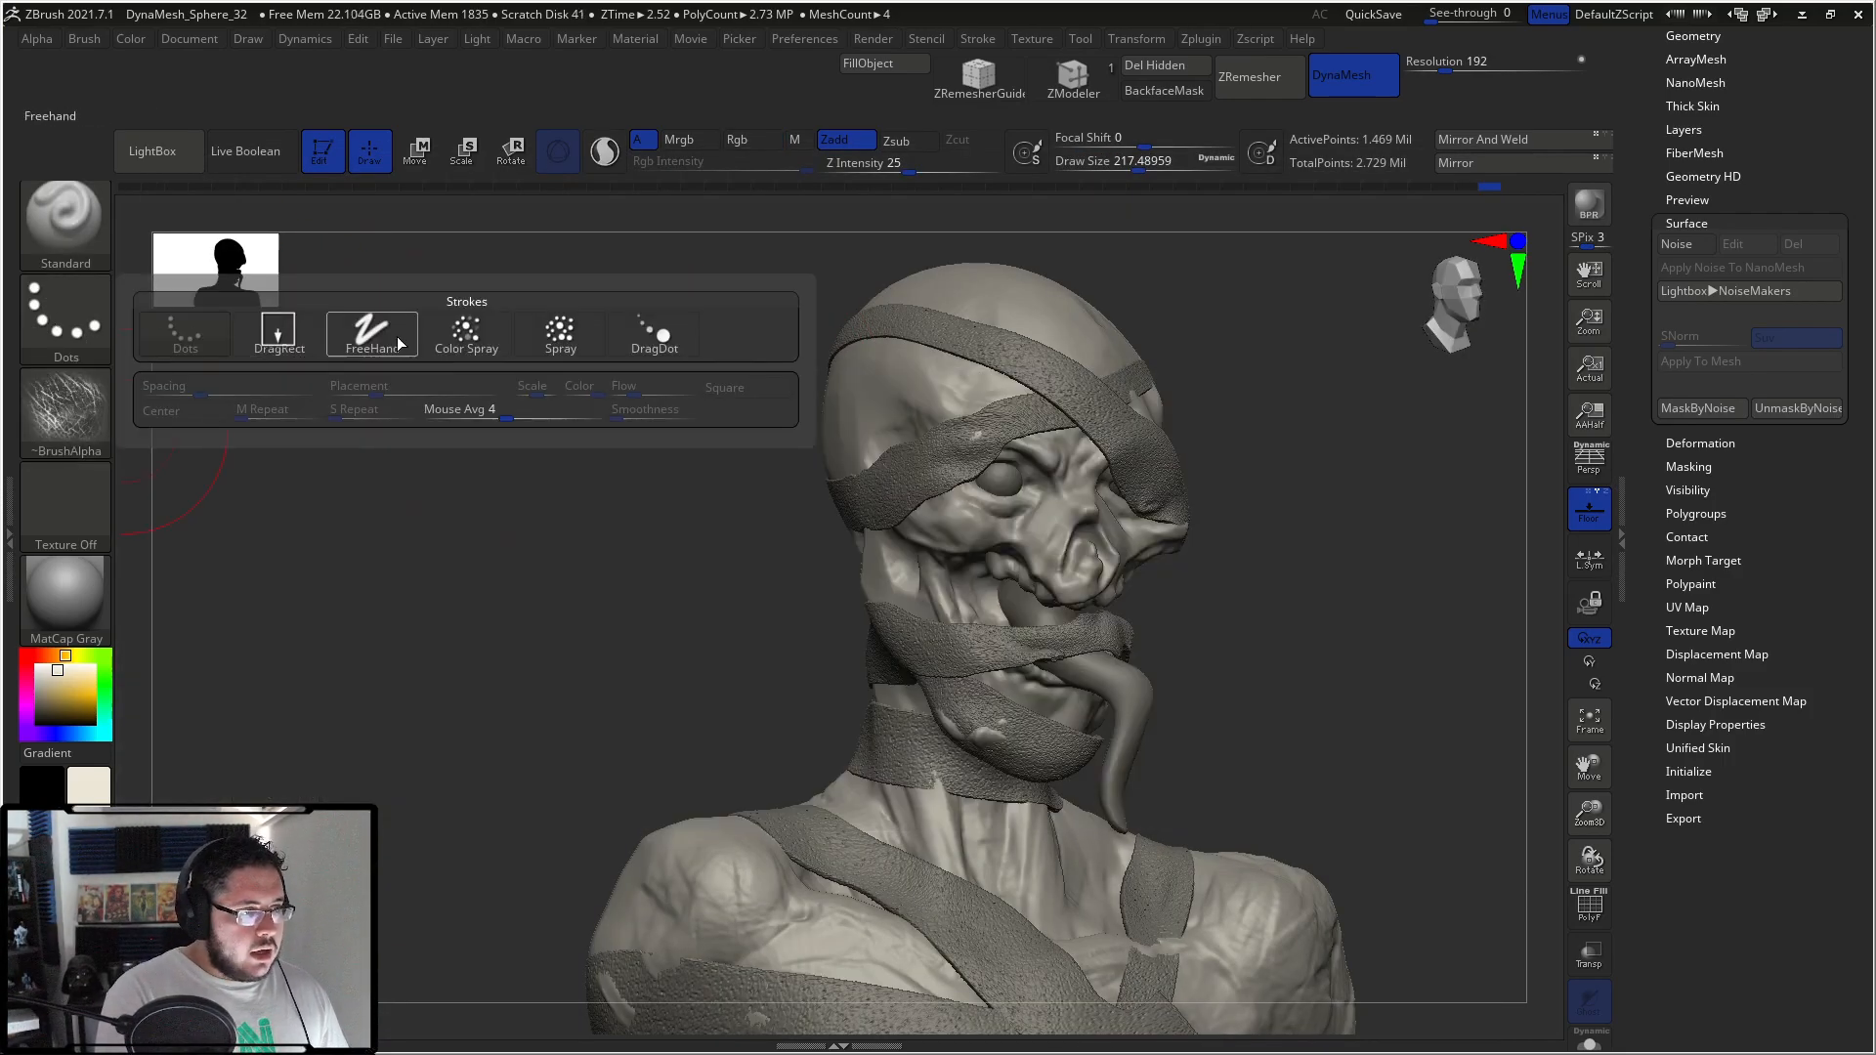
{"action": "left_click", "coordinate": [474, 330]}
Step: Set the brush to Zsub with Z Intensity 9 and spray leathery skin texture on the skull between the bandages
{"action": "left_click", "coordinate": [896, 141]}
{"action": "left_click_drag", "start_coordinate": [894, 162], "coordinate": [852, 156]}
{"action": "key", "text": "space"}
{"action": "left_click_drag", "start_coordinate": [983, 381], "coordinate": [850, 428]}
{"action": "left_click_drag", "start_coordinate": [922, 372], "coordinate": [861, 400]}
{"action": "left_click", "coordinate": [876, 166]}
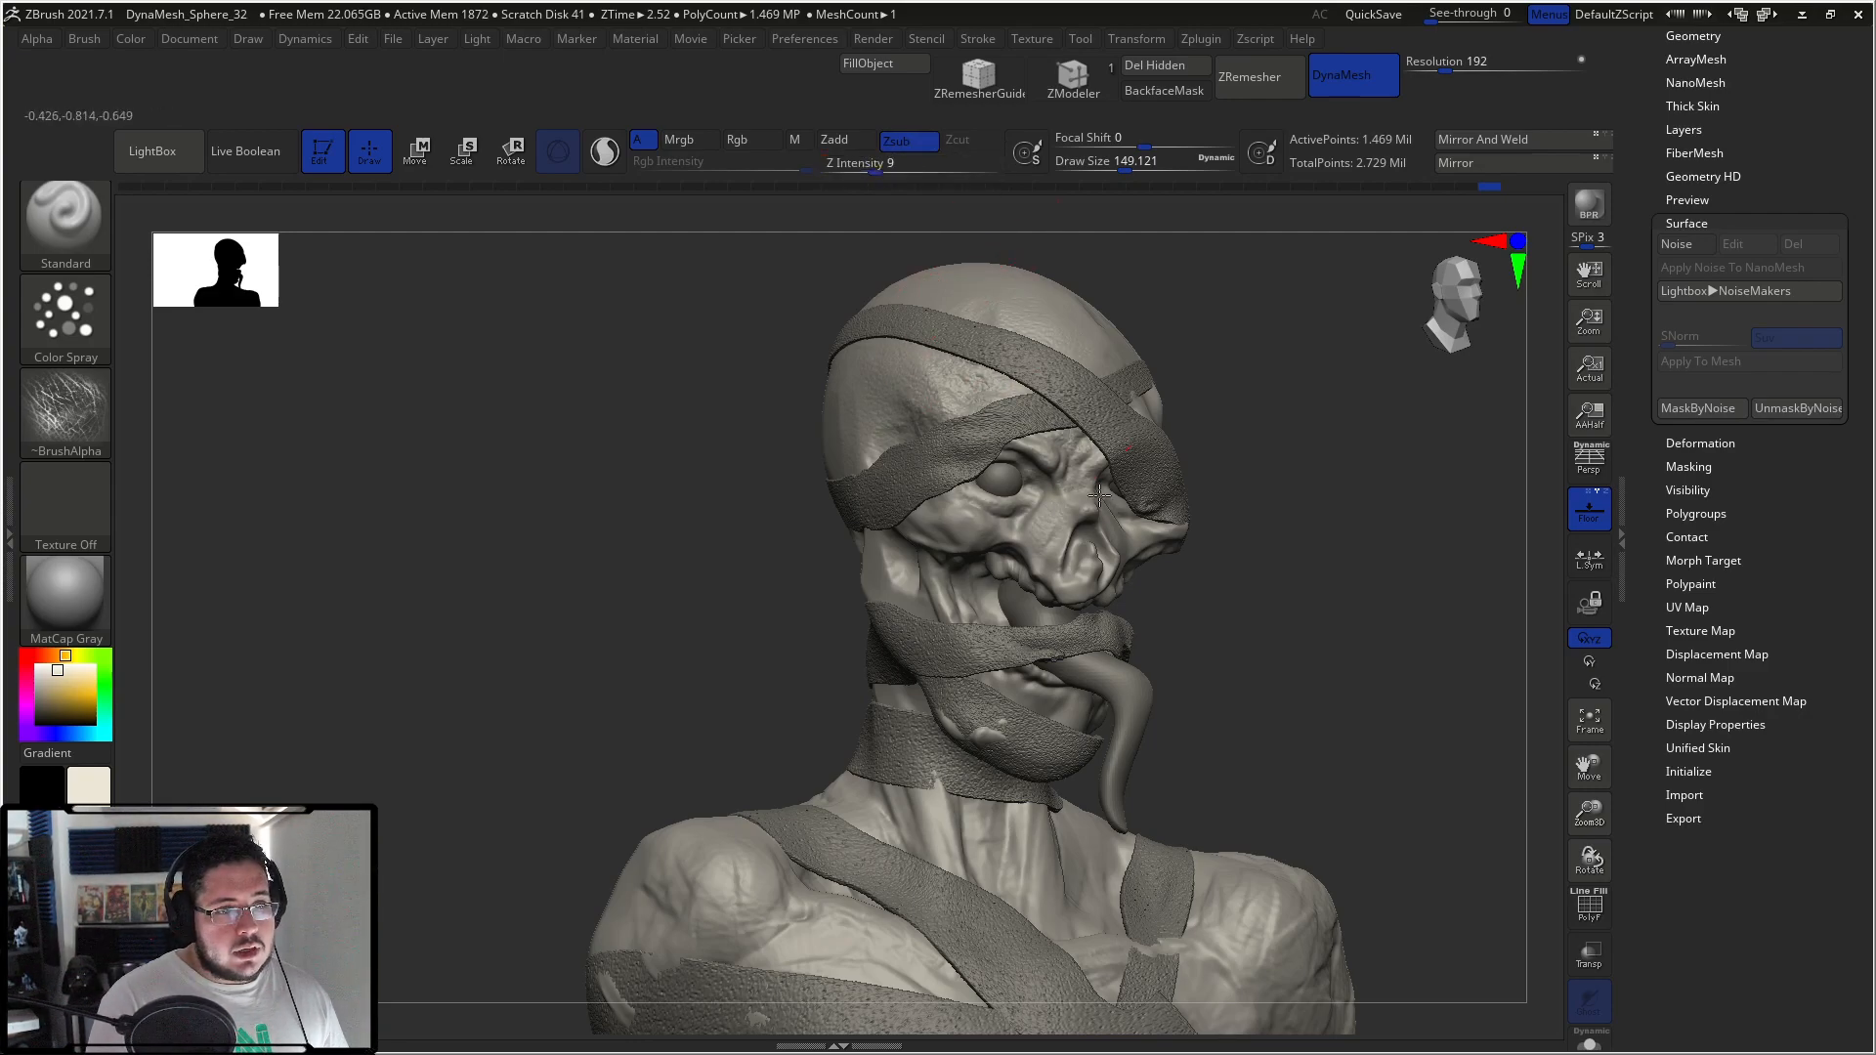
Step: Spray the leathery skin texture over the other side of the head, the neck, shoulders and chest
{"action": "left_click_drag", "start_coordinate": [1257, 380], "coordinate": [1082, 393]}
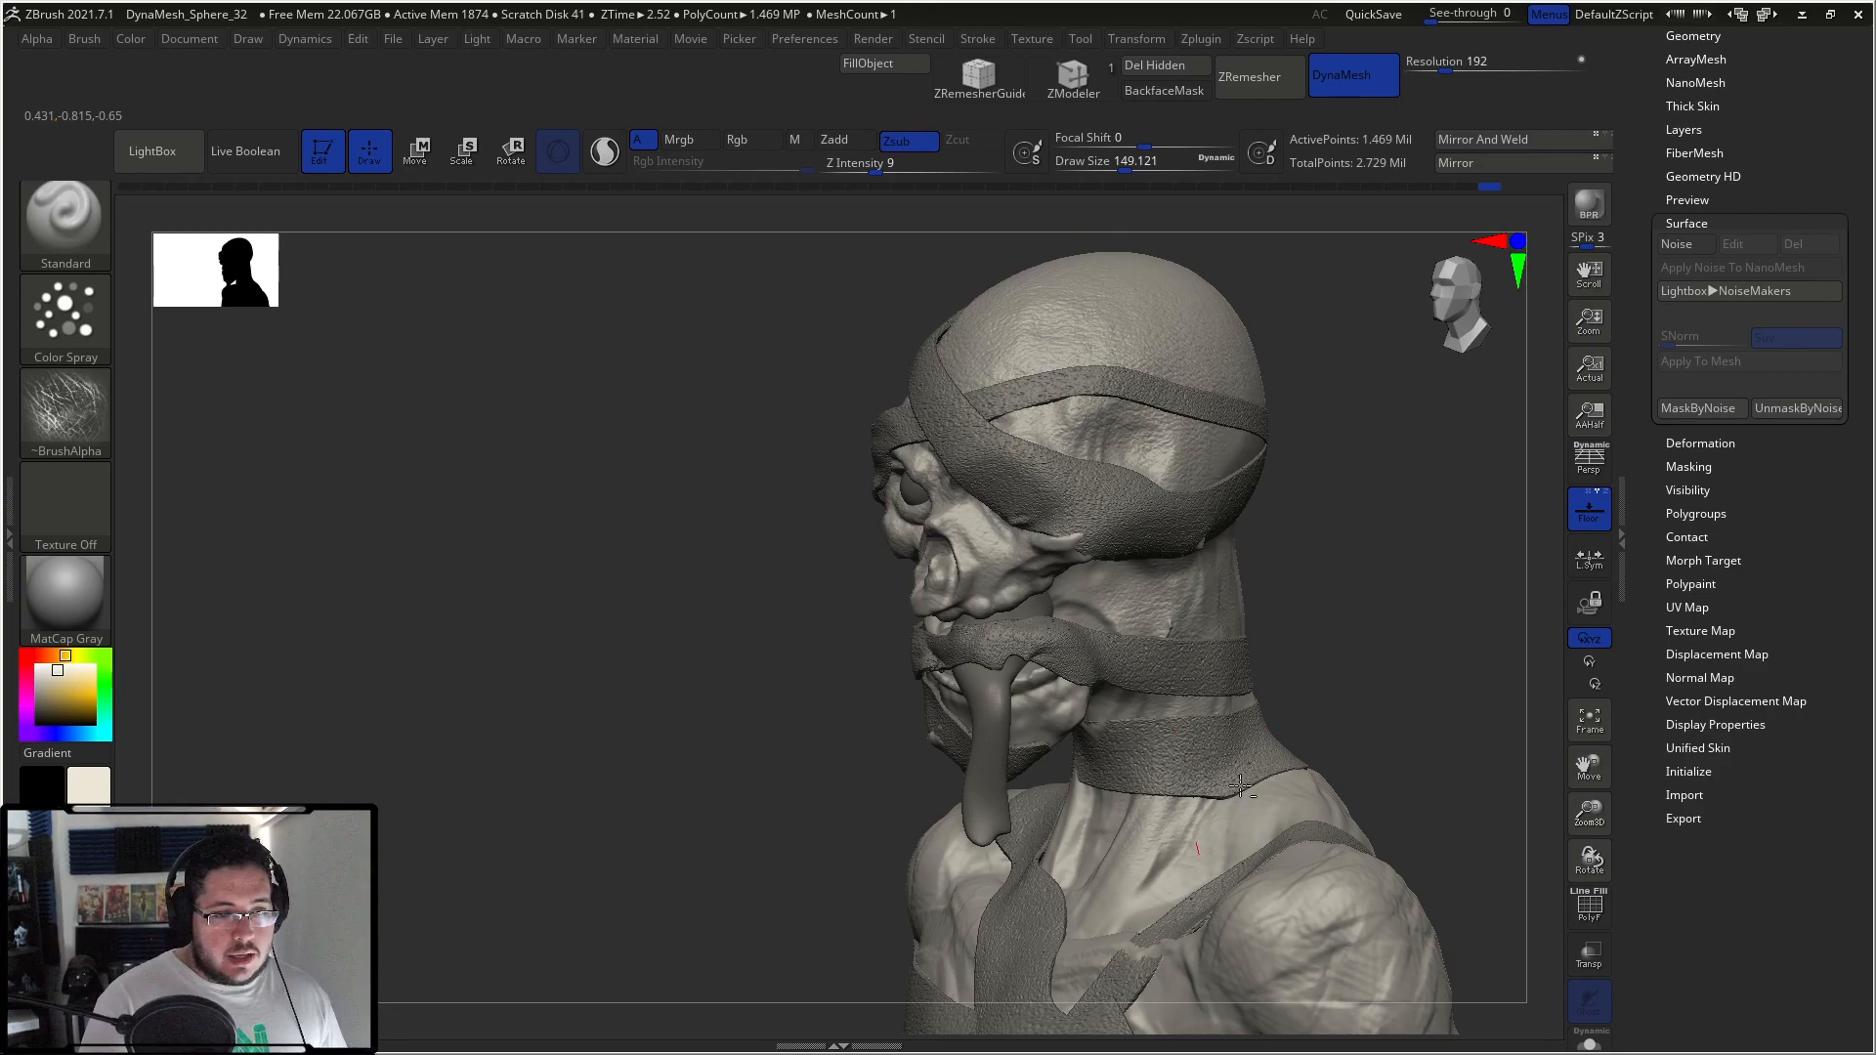
{"action": "right_click_drag", "start_coordinate": [1210, 855], "coordinate": [1146, 619], "text": "alt"}
{"action": "right_click_drag", "start_coordinate": [1411, 913], "coordinate": [836, 684]}
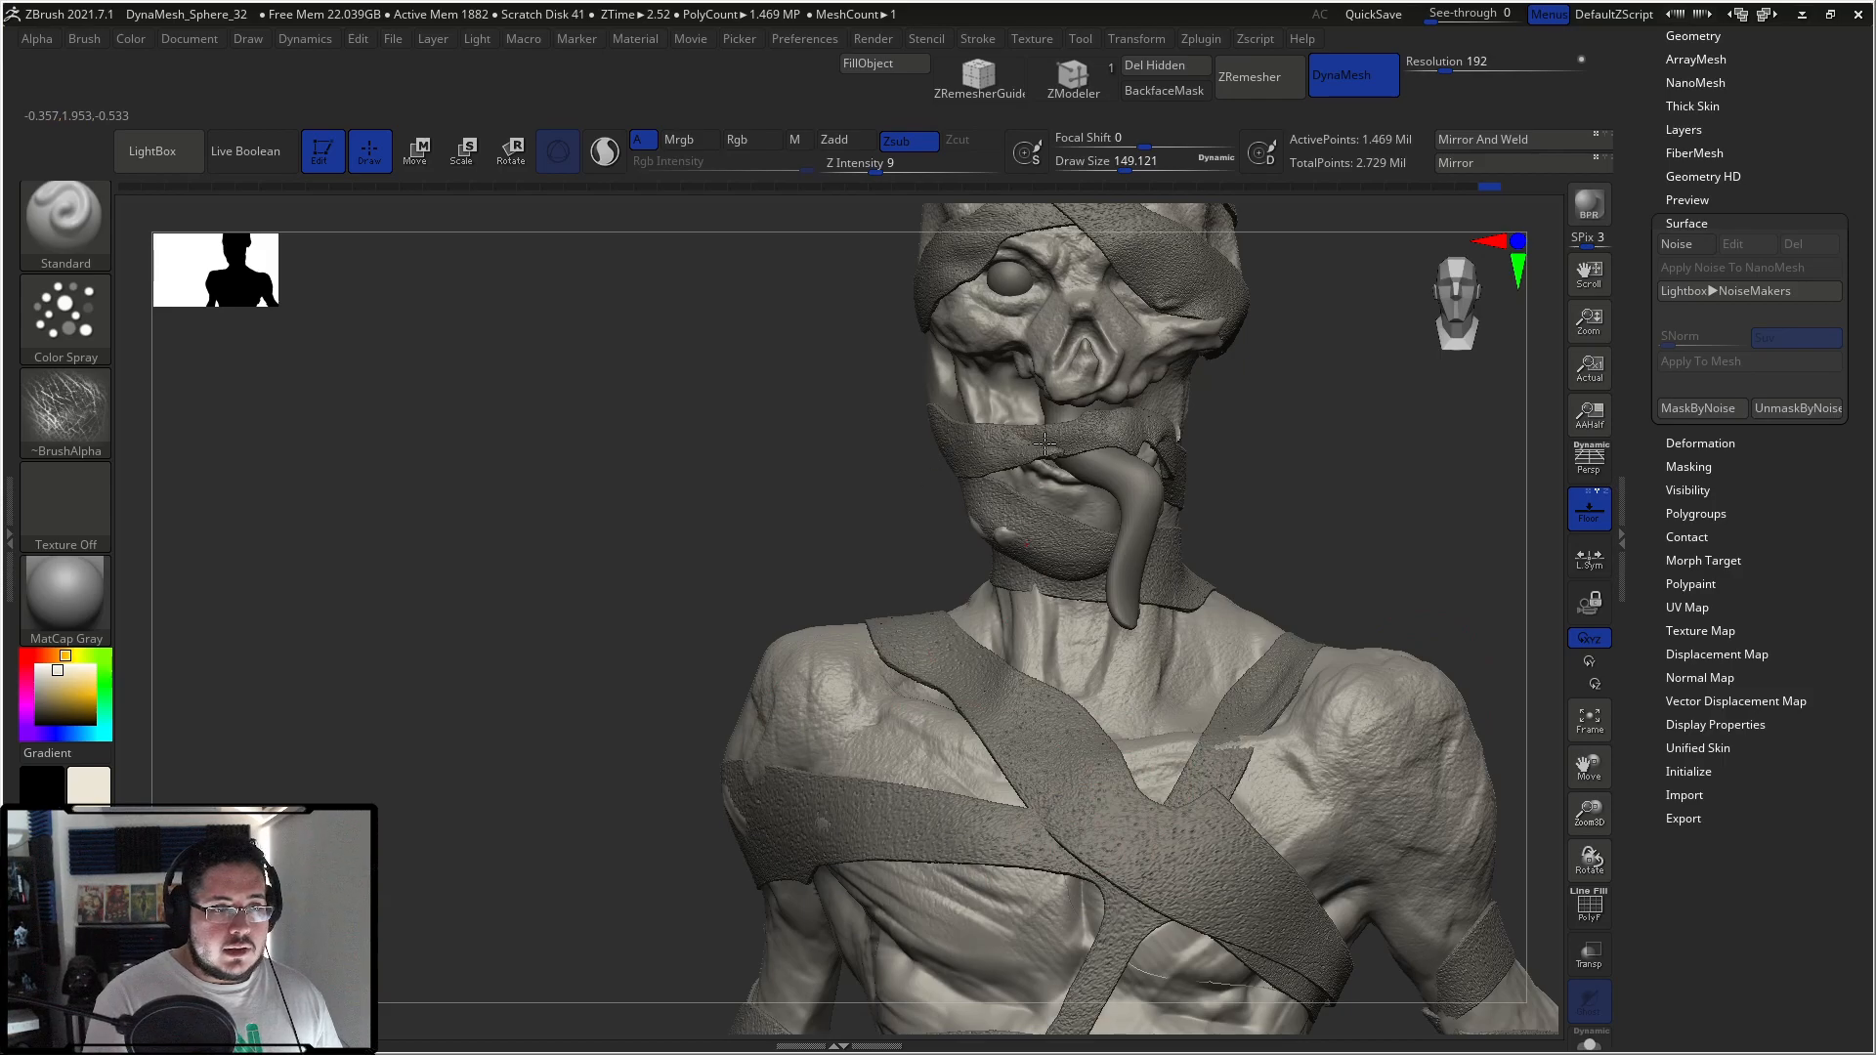
{"action": "right_click_drag", "start_coordinate": [1159, 749], "coordinate": [732, 790]}
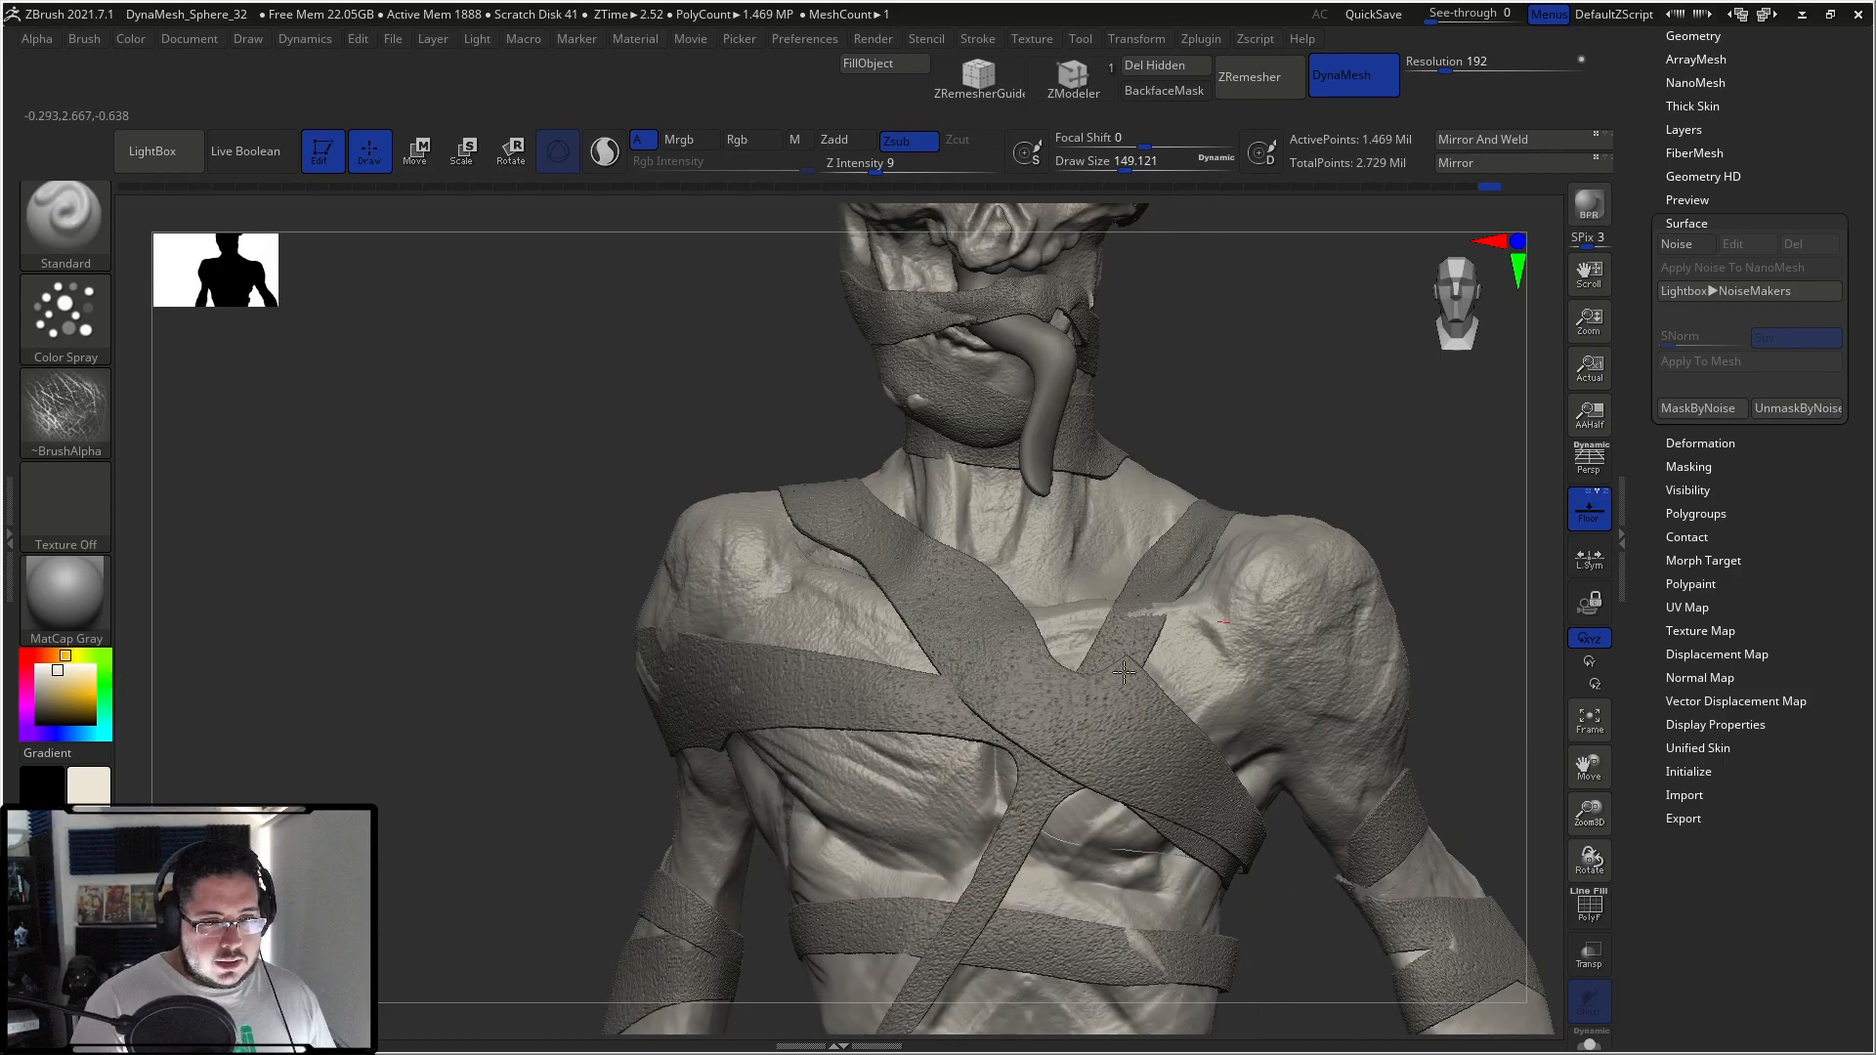
Step: Build up small skin folds around the exposed eye with ClayBuildup at a draw size of about 23
{"action": "key", "text": "b"}
{"action": "key", "text": "c"}
{"action": "key", "text": "b"}
{"action": "key", "text": "bracketleft"}
{"action": "key", "text": "bracketleft"}
{"action": "right_click_drag", "start_coordinate": [1249, 354], "coordinate": [1263, 629], "text": "alt"}
{"action": "key", "text": "space"}
{"action": "left_click_drag", "start_coordinate": [965, 440], "coordinate": [934, 428]}
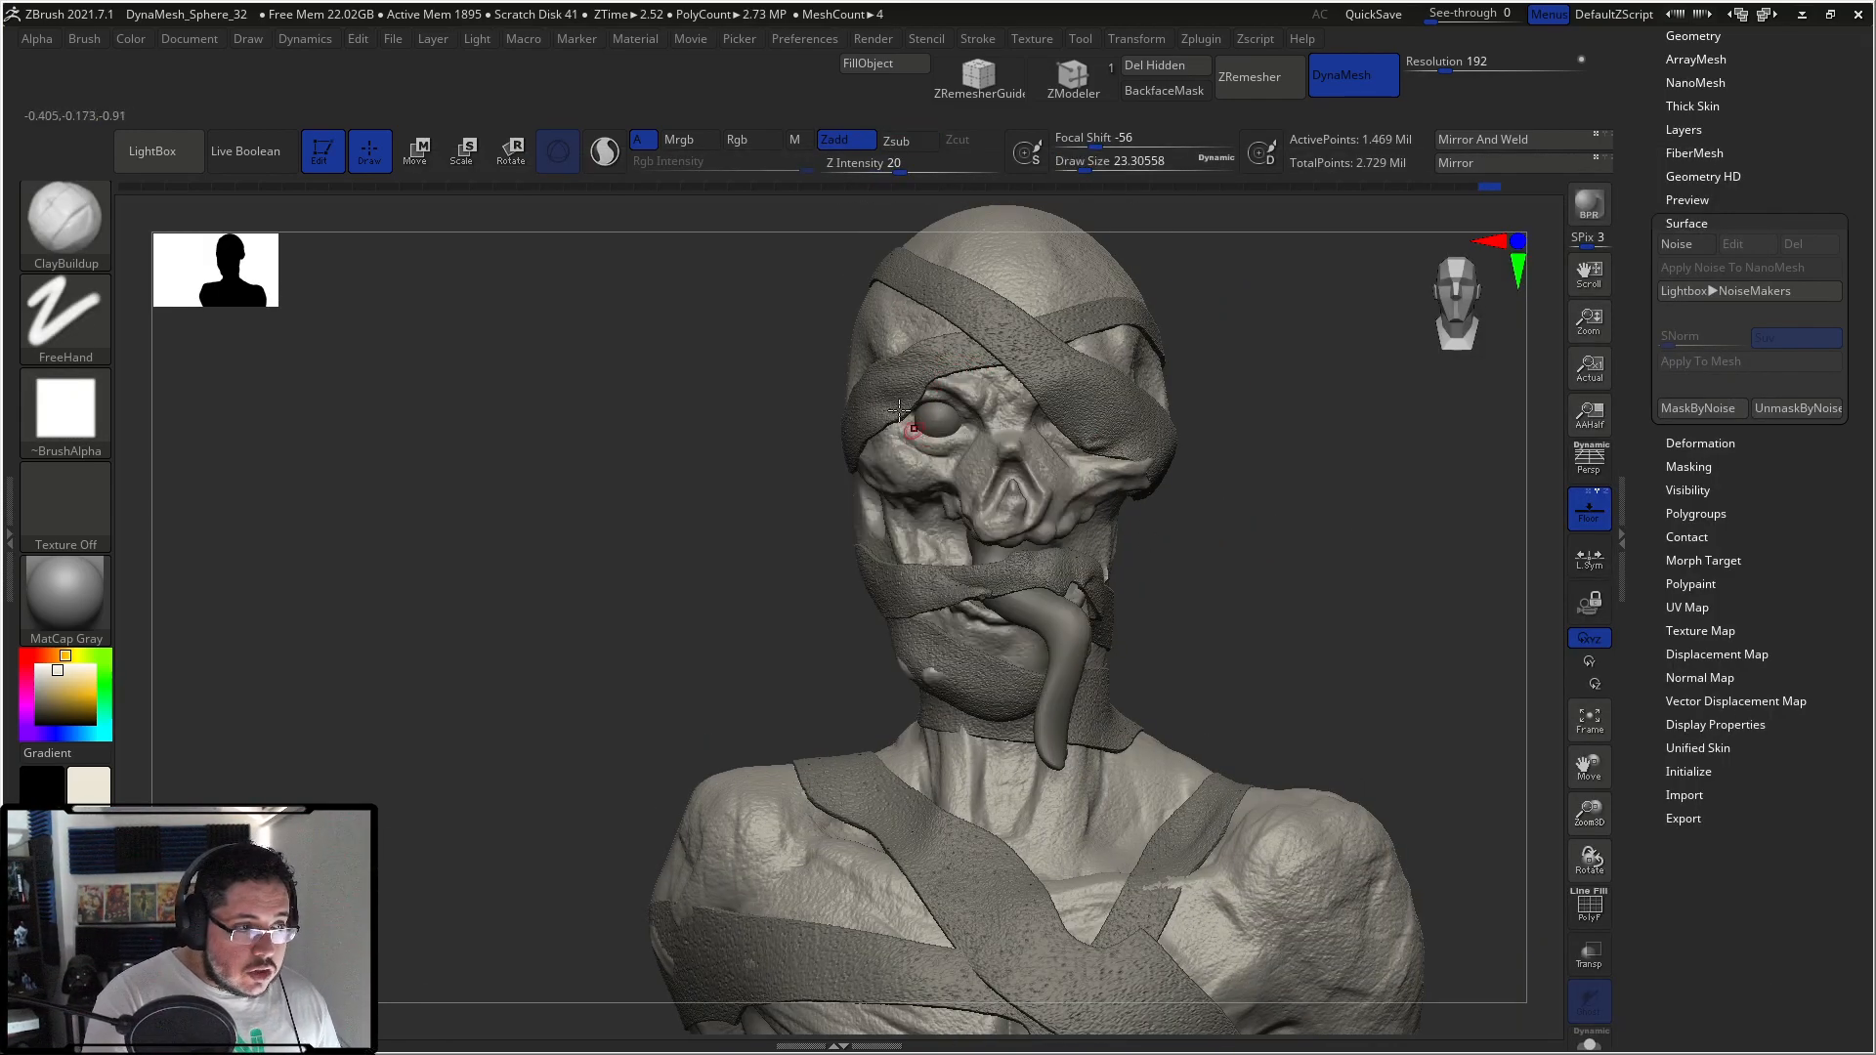
Step: Build up ClayBuildup strokes on the forehead and temple between the bandages, and undo the last stroke
{"action": "key", "text": "b"}
{"action": "key", "text": "c"}
{"action": "key", "text": "b"}
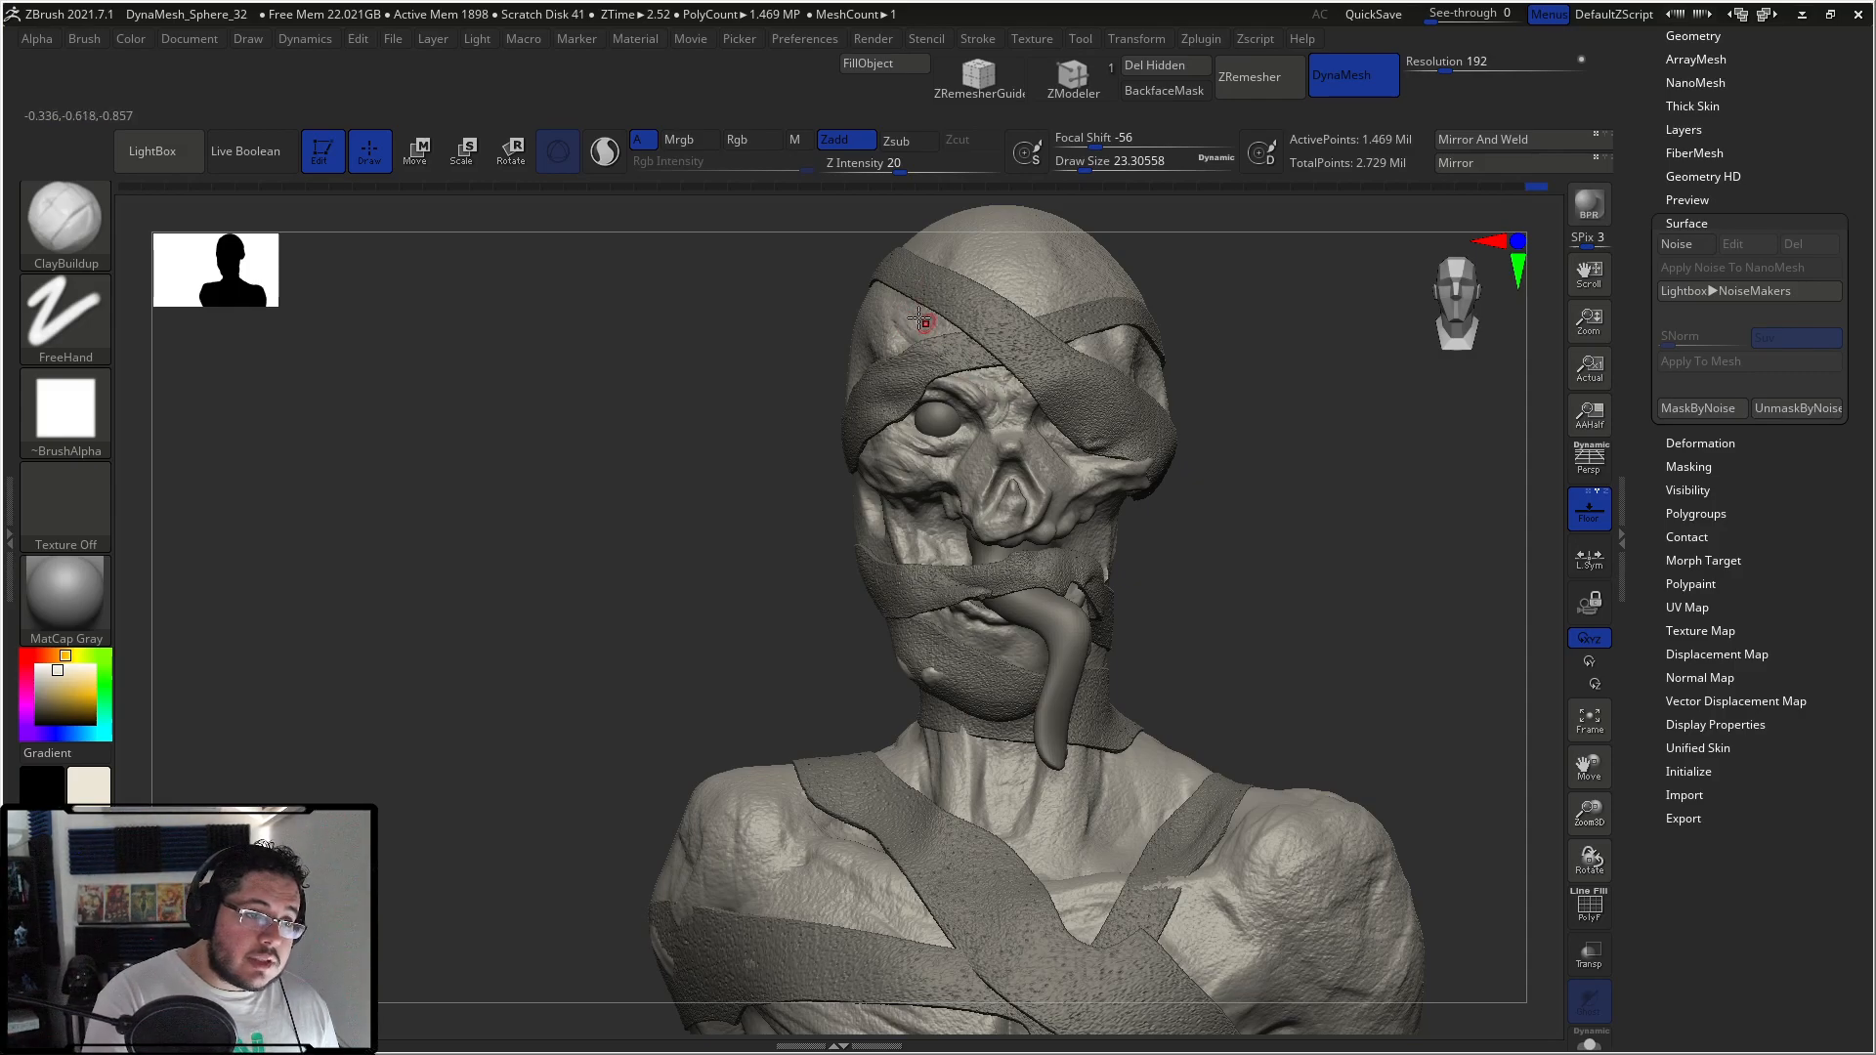
{"action": "key", "text": "space"}
{"action": "left_click_drag", "start_coordinate": [995, 299], "coordinate": [1023, 301]}
{"action": "right_click_drag", "start_coordinate": [985, 276], "coordinate": [1067, 348]}
{"action": "key", "text": "ctrl+z"}
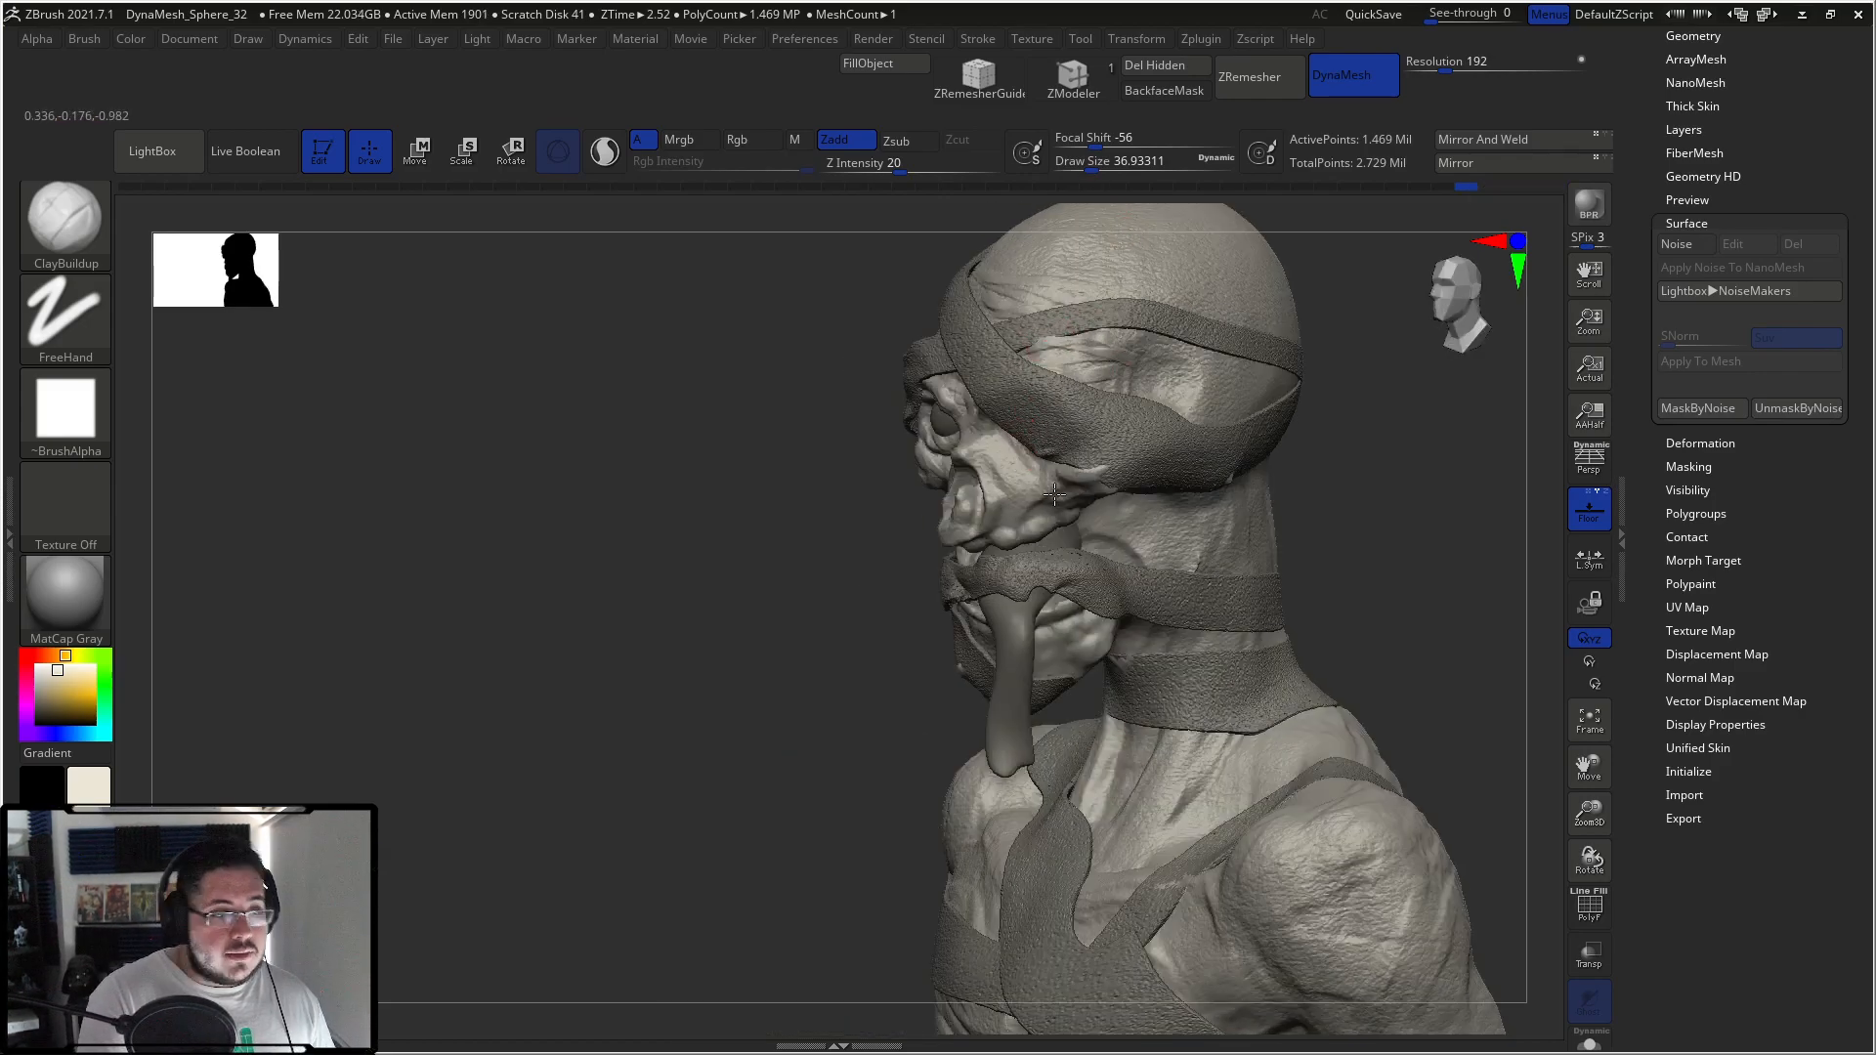
Step: Carve fine DamStandard creases into the cheek folds and around the exposed eye at Z Intensity 33 and a draw size of about 37
{"action": "key", "text": "b"}
{"action": "key", "text": "d"}
{"action": "key", "text": "s"}
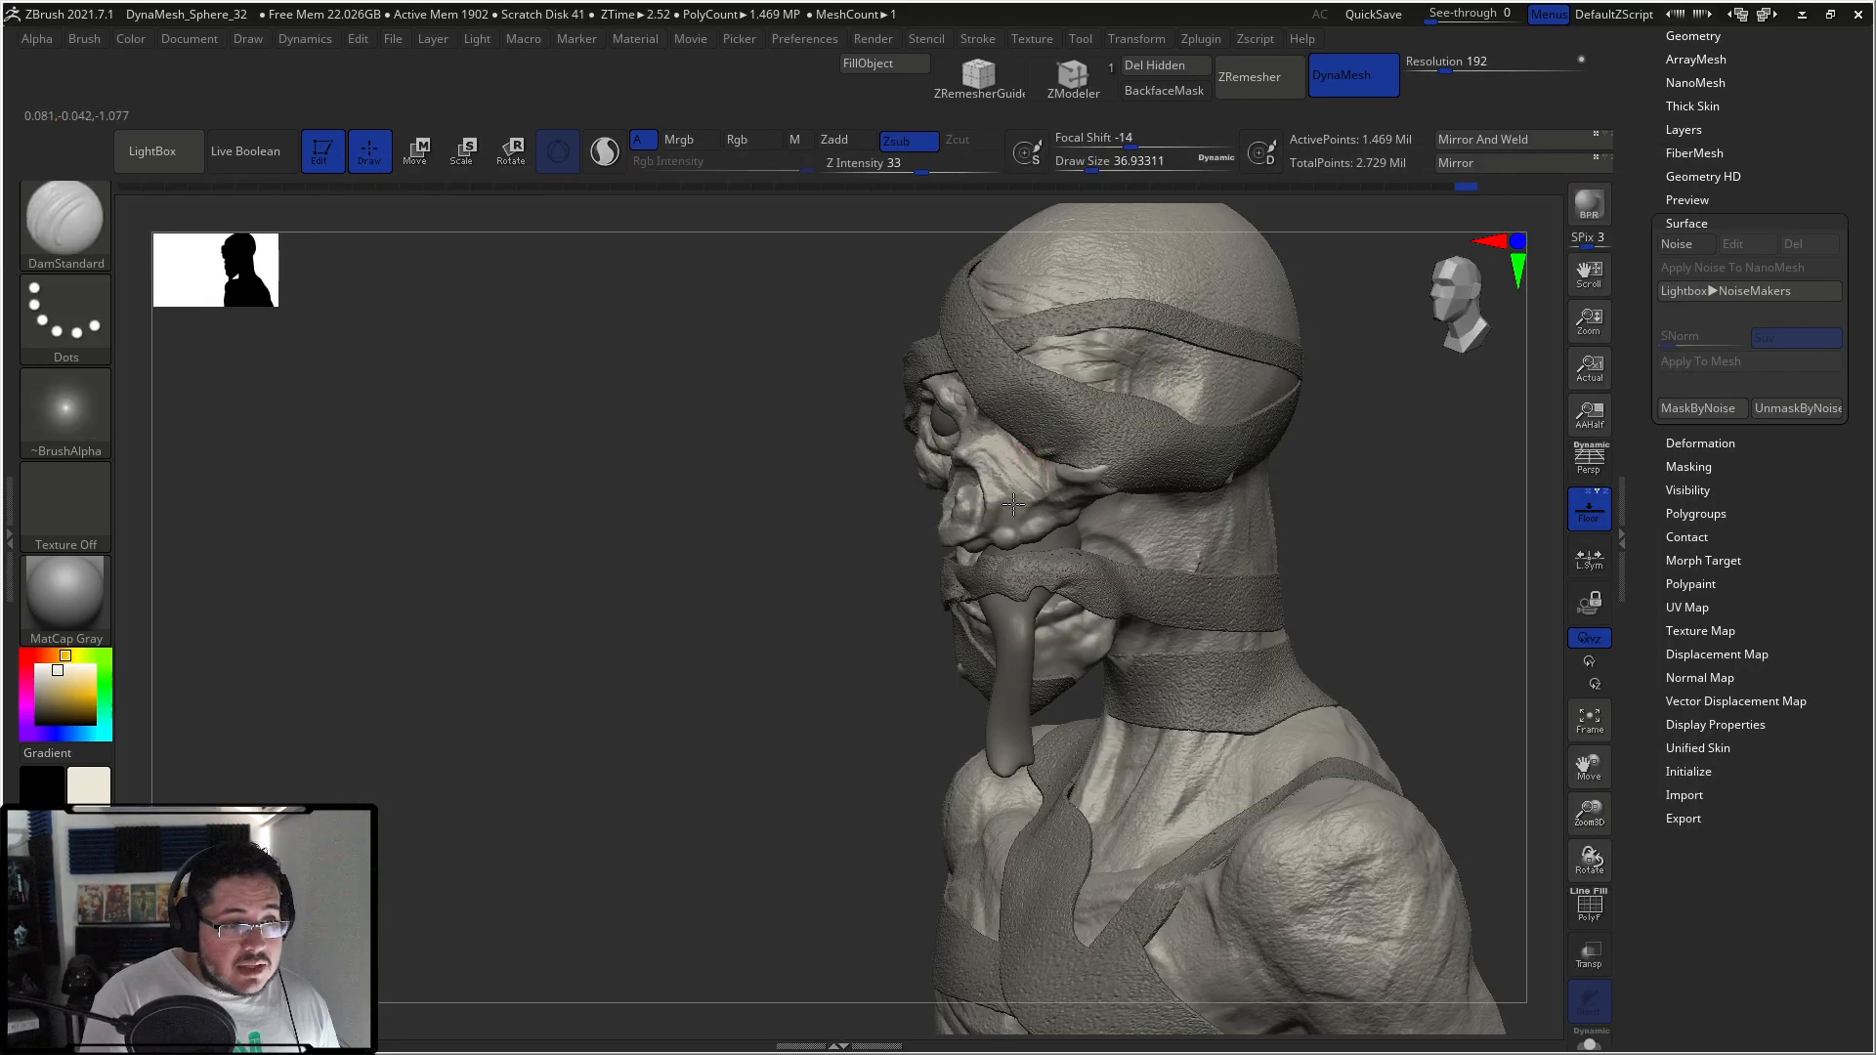
{"action": "left_click_drag", "start_coordinate": [1007, 482], "coordinate": [1019, 474]}
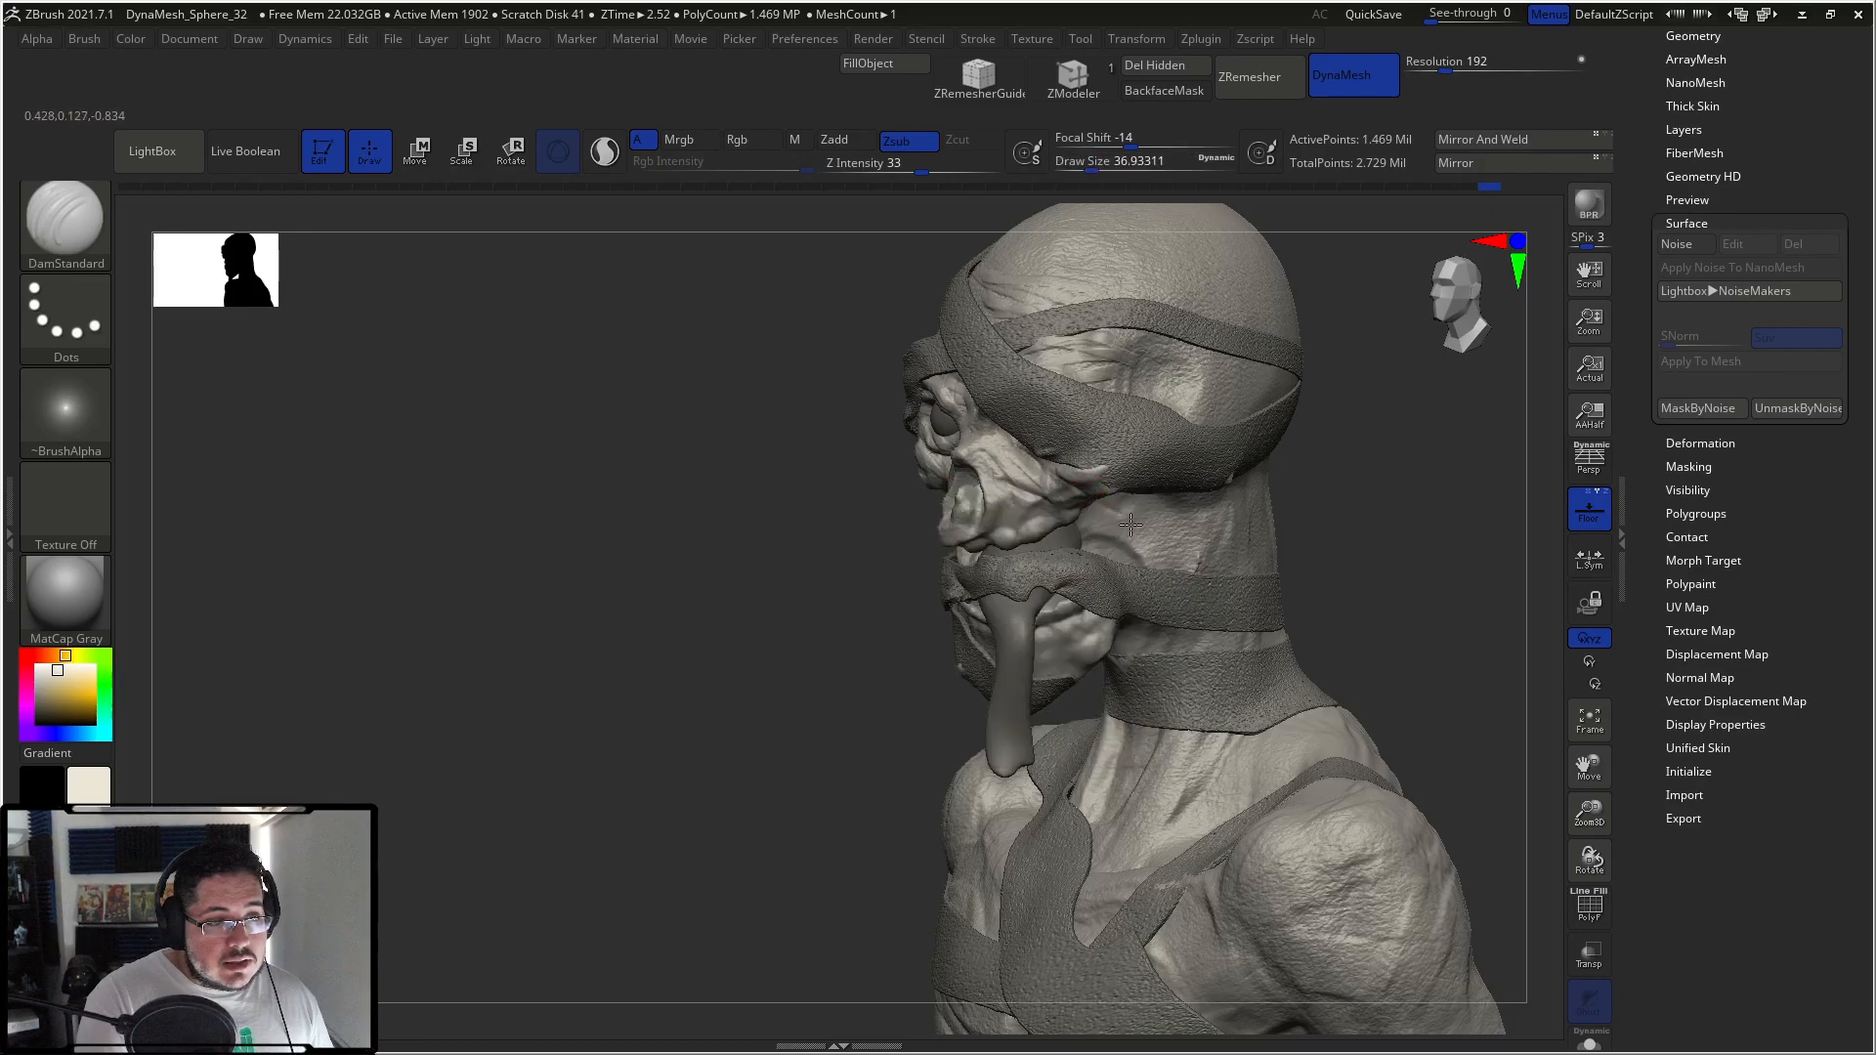
{"action": "right_click_drag", "start_coordinate": [1147, 583], "coordinate": [991, 494]}
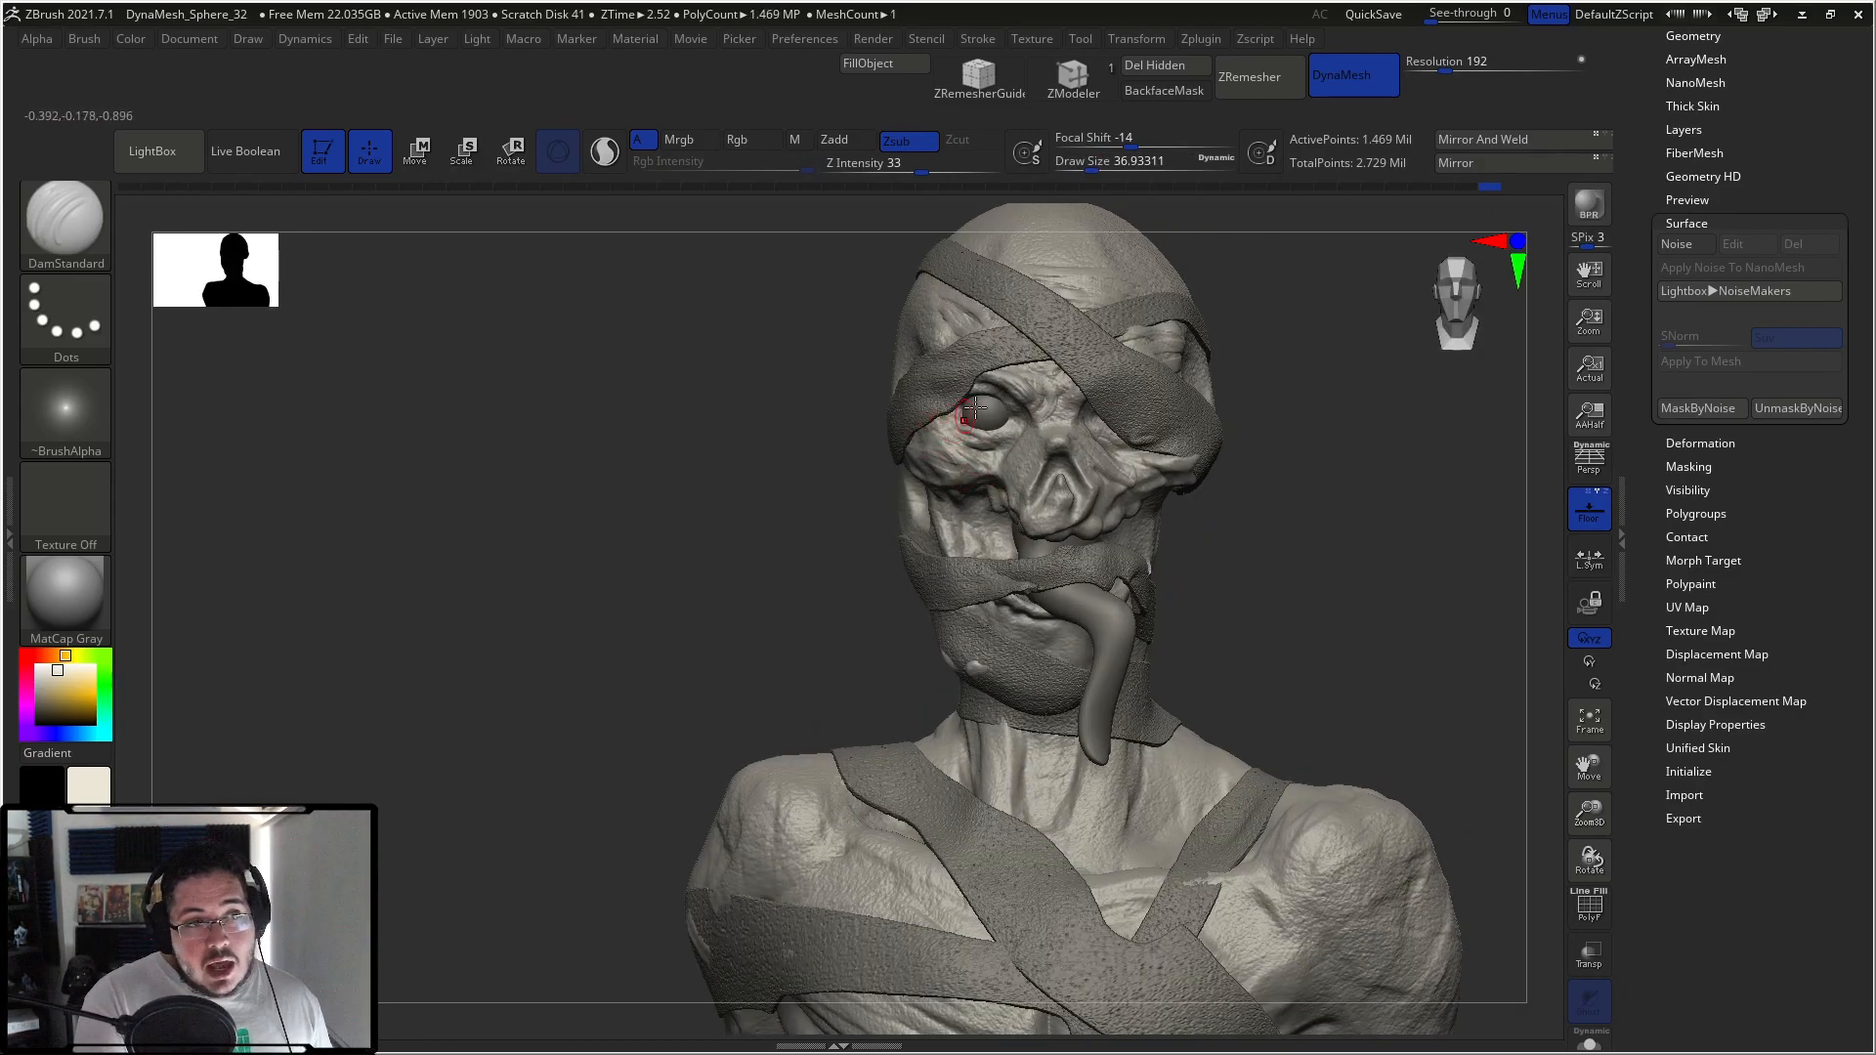
{"action": "right_click_drag", "start_coordinate": [889, 324], "coordinate": [915, 310]}
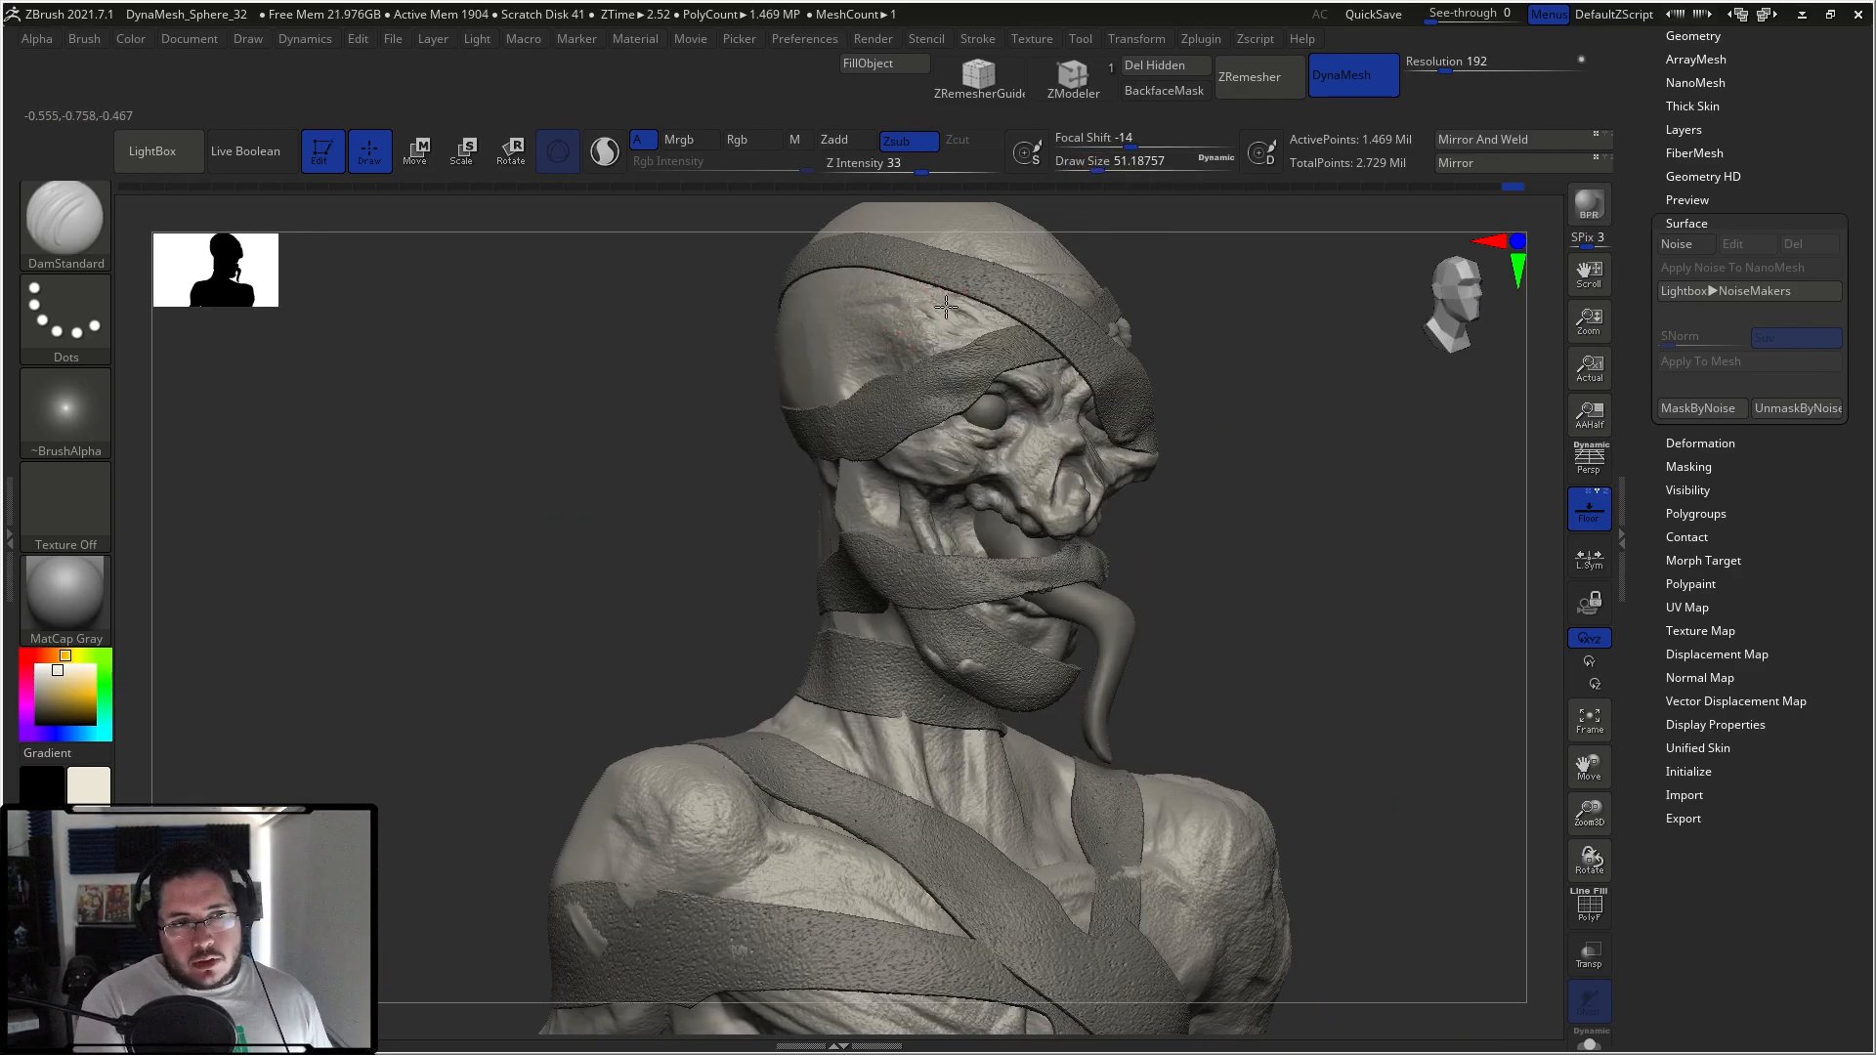
{"action": "right_click_drag", "start_coordinate": [895, 512], "coordinate": [1017, 353]}
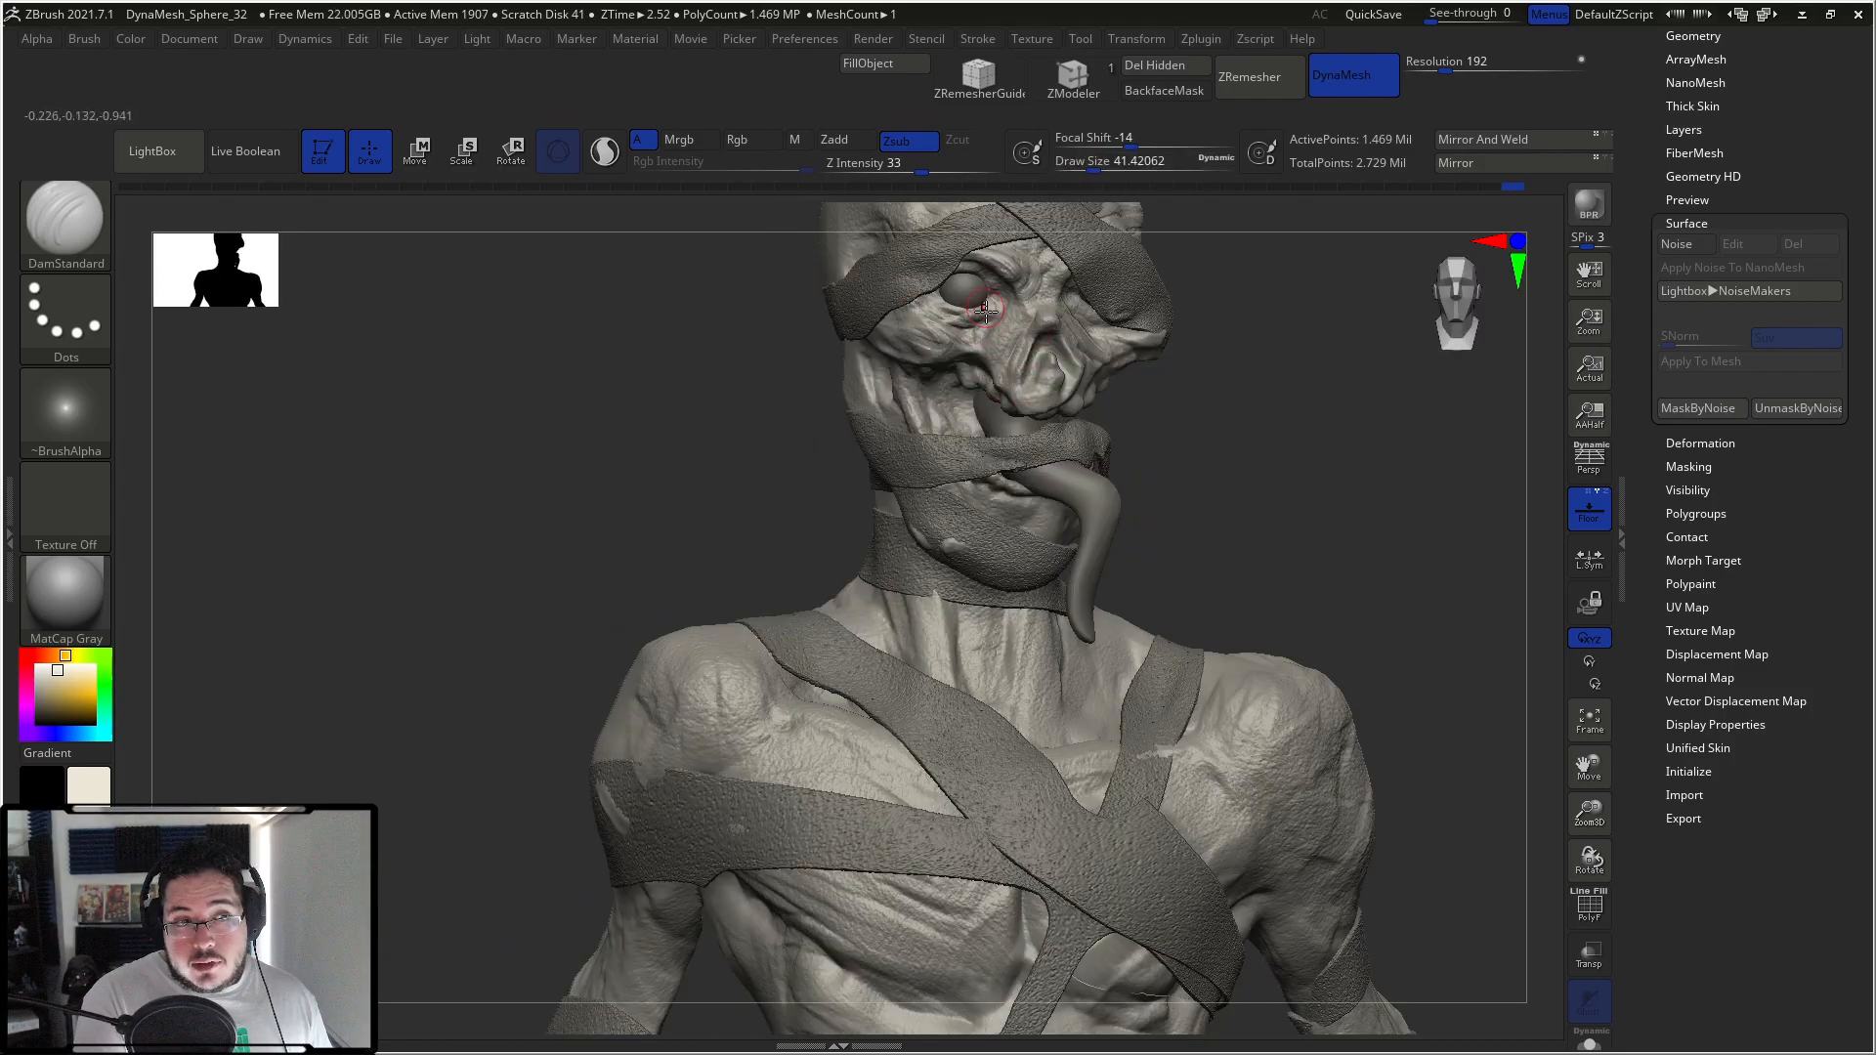
Step: Try to deepen the tendons of the neck and upper chest with ClayBuildup and DamStandard strokes
{"action": "key", "text": "b"}
{"action": "key", "text": "c"}
{"action": "key", "text": "b"}
{"action": "mouse_move", "coordinate": [1190, 318]}
{"action": "right_mouse_down"}
{"action": "mouse_move", "coordinate": [1222, 284]}
{"action": "mouse_move", "coordinate": [928, 319]}
{"action": "right_mouse_up"}
{"action": "key", "text": "bracketright"}
{"action": "mouse_move", "coordinate": [974, 586]}
{"action": "left_mouse_down"}
{"action": "mouse_move", "coordinate": [981, 663]}
{"action": "mouse_move", "coordinate": [1028, 673]}
{"action": "mouse_move", "coordinate": [1047, 630]}
{"action": "mouse_move", "coordinate": [1049, 670]}
{"action": "mouse_move", "coordinate": [1090, 649]}
{"action": "mouse_move", "coordinate": [1060, 735]}
{"action": "left_mouse_up"}
{"action": "key", "text": "b"}
{"action": "key", "text": "d"}
{"action": "key", "text": "s"}
{"action": "key", "text": "space"}
{"action": "left_click_drag", "start_coordinate": [1094, 630], "coordinate": [1060, 705]}
{"action": "left_click_drag", "start_coordinate": [1142, 630], "coordinate": [1100, 711]}
{"action": "key", "text": "ctrl+z"}
{"action": "key", "text": "ctrl+z"}
{"action": "key", "text": "ctrl+z"}
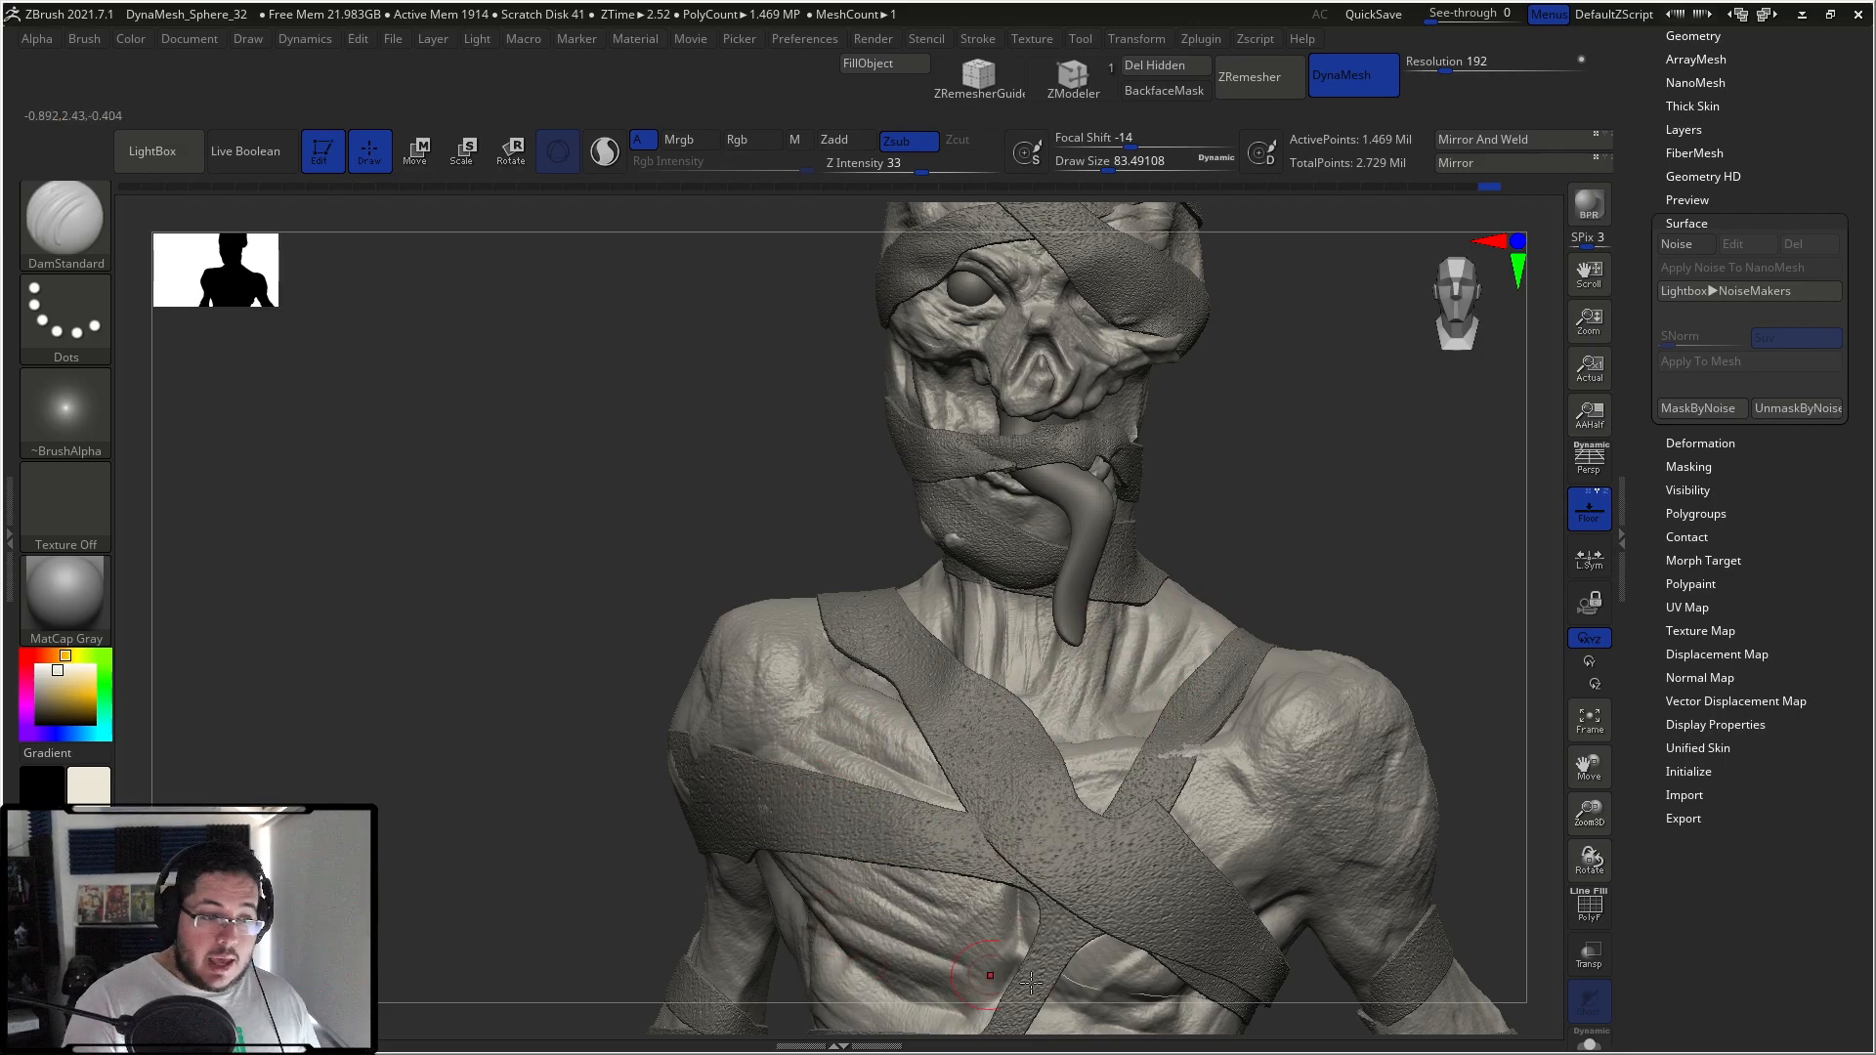
Step: Carve a DamStandard crease between the rib folds below the chest bandage, and try a ClayBuildup stroke beside it
{"action": "mouse_move", "coordinate": [919, 1015]}
{"action": "left_mouse_down"}
{"action": "mouse_move", "coordinate": [964, 959]}
{"action": "mouse_move", "coordinate": [979, 888]}
{"action": "mouse_move", "coordinate": [848, 945]}
{"action": "mouse_move", "coordinate": [1018, 1001]}
{"action": "mouse_move", "coordinate": [1349, 729]}
{"action": "mouse_move", "coordinate": [1323, 510]}
{"action": "left_mouse_up"}
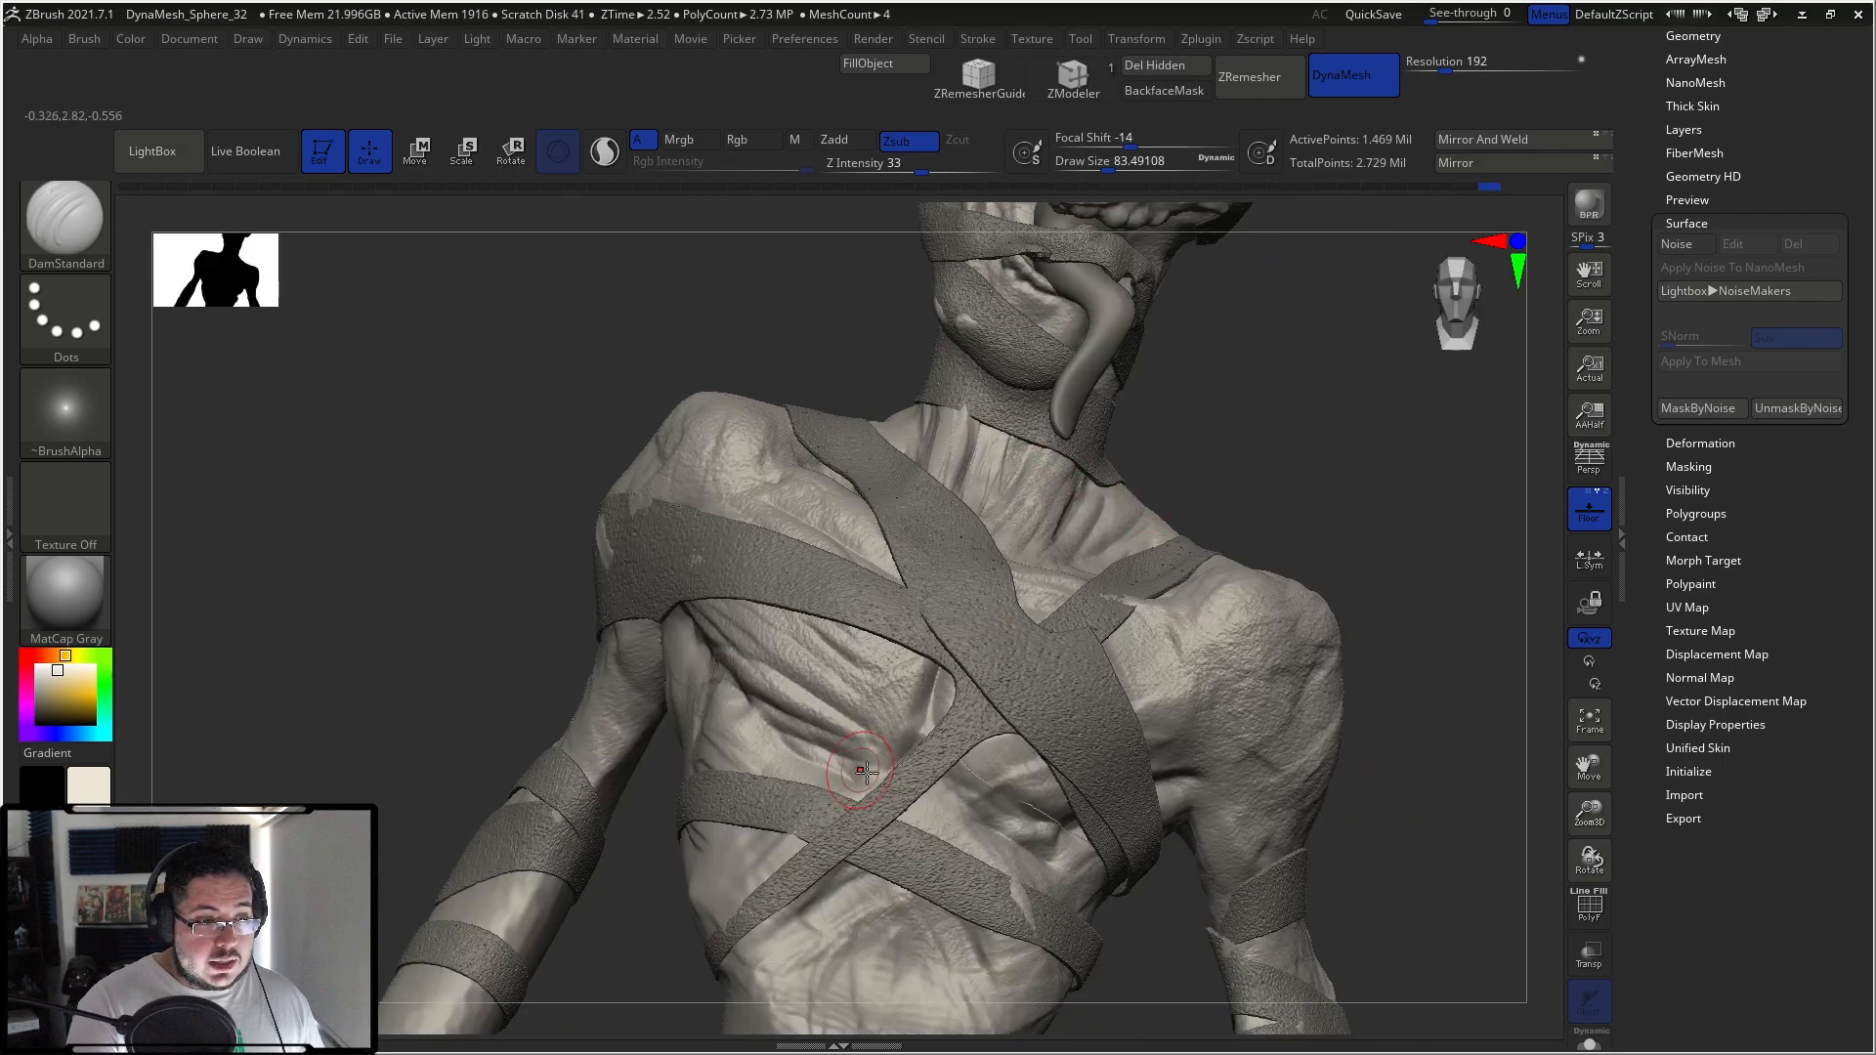
{"action": "left_click_drag", "start_coordinate": [868, 709], "coordinate": [916, 747]}
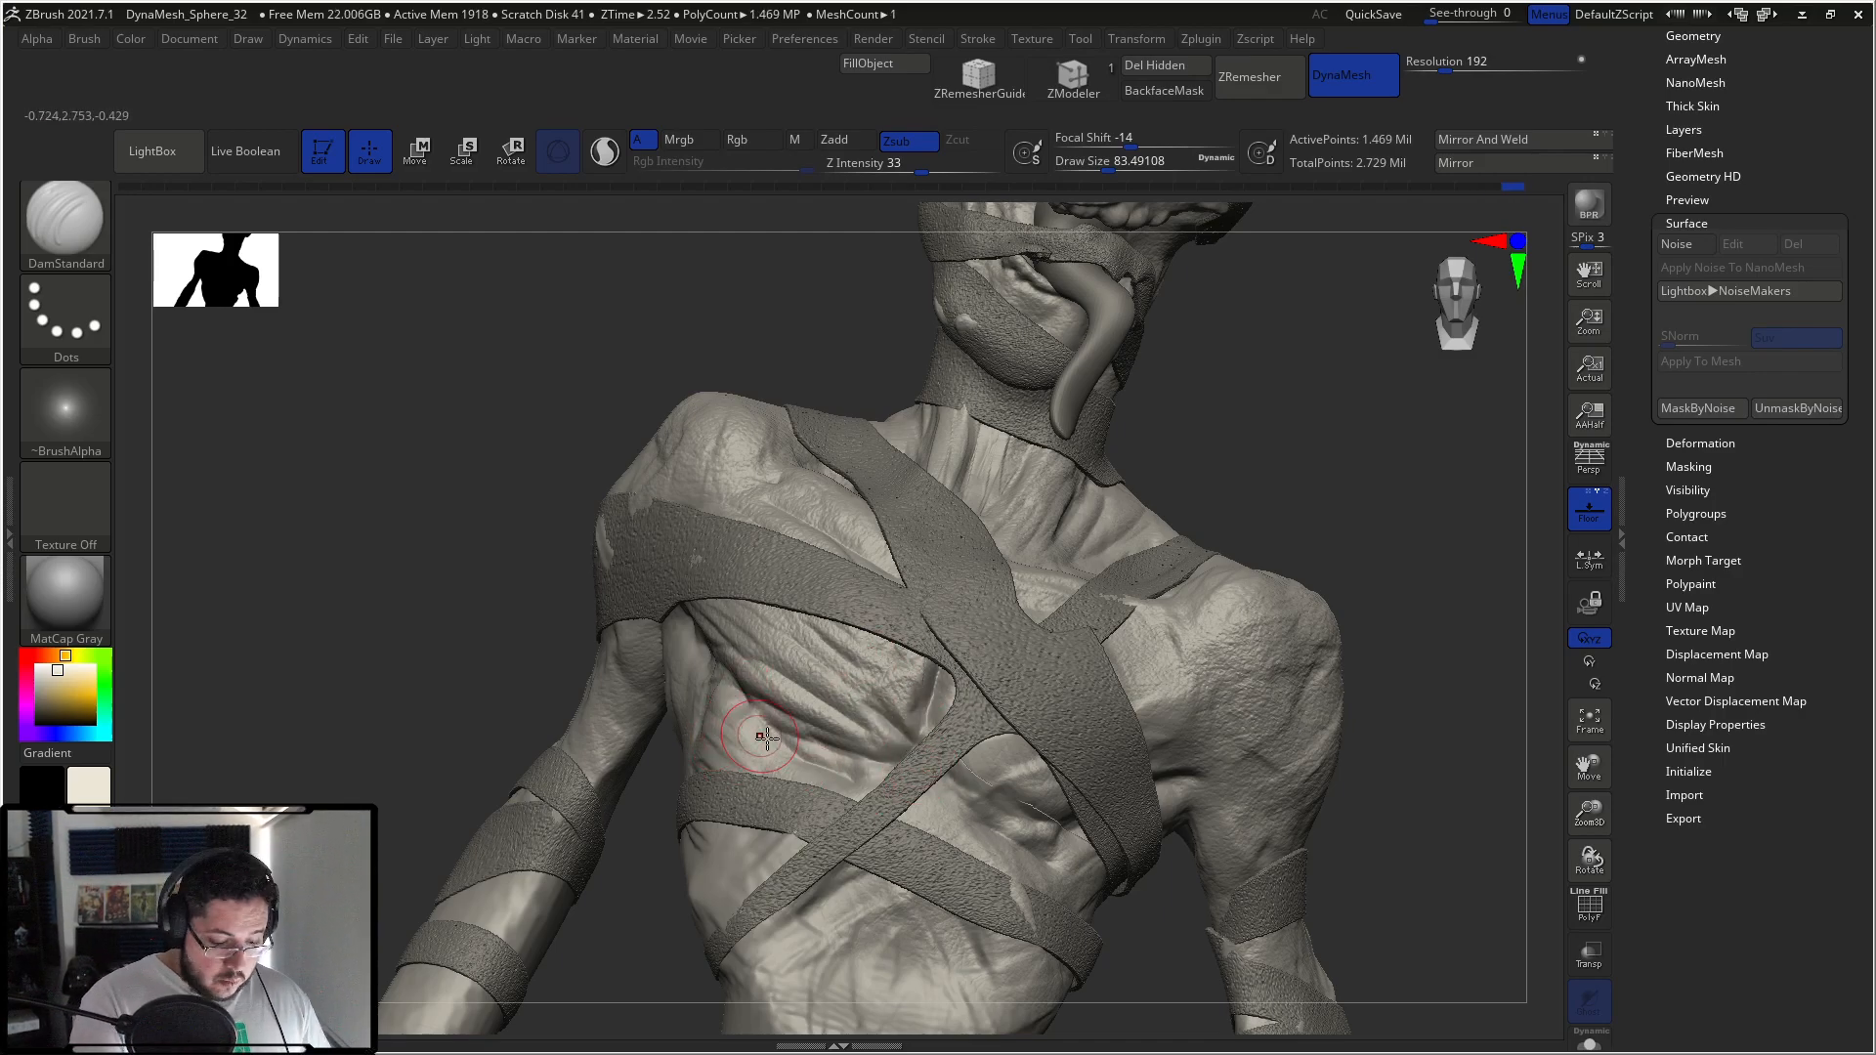
{"action": "key", "text": "b"}
{"action": "key", "text": "c"}
{"action": "key", "text": "b"}
{"action": "key", "text": "space"}
{"action": "left_click_drag", "start_coordinate": [745, 725], "coordinate": [759, 725]}
{"action": "right_click_drag", "start_coordinate": [723, 735], "coordinate": [780, 743]}
{"action": "mouse_move", "coordinate": [780, 742]}
{"action": "left_mouse_down"}
{"action": "mouse_move", "coordinate": [720, 733]}
{"action": "mouse_move", "coordinate": [721, 706]}
{"action": "mouse_move", "coordinate": [735, 725]}
{"action": "left_mouse_up"}
{"action": "key", "text": "space"}
{"action": "key", "text": "ctrl+z"}
{"action": "key", "text": "space"}
{"action": "mouse_move", "coordinate": [1153, 395]}
{"action": "left_mouse_down"}
{"action": "mouse_move", "coordinate": [1017, 420]}
{"action": "mouse_move", "coordinate": [1036, 430]}
{"action": "left_mouse_up"}
{"action": "left_click_drag", "start_coordinate": [524, 521], "coordinate": [635, 489]}
{"action": "key", "text": "space"}
{"action": "left_click_drag", "start_coordinate": [625, 486], "coordinate": [641, 485]}
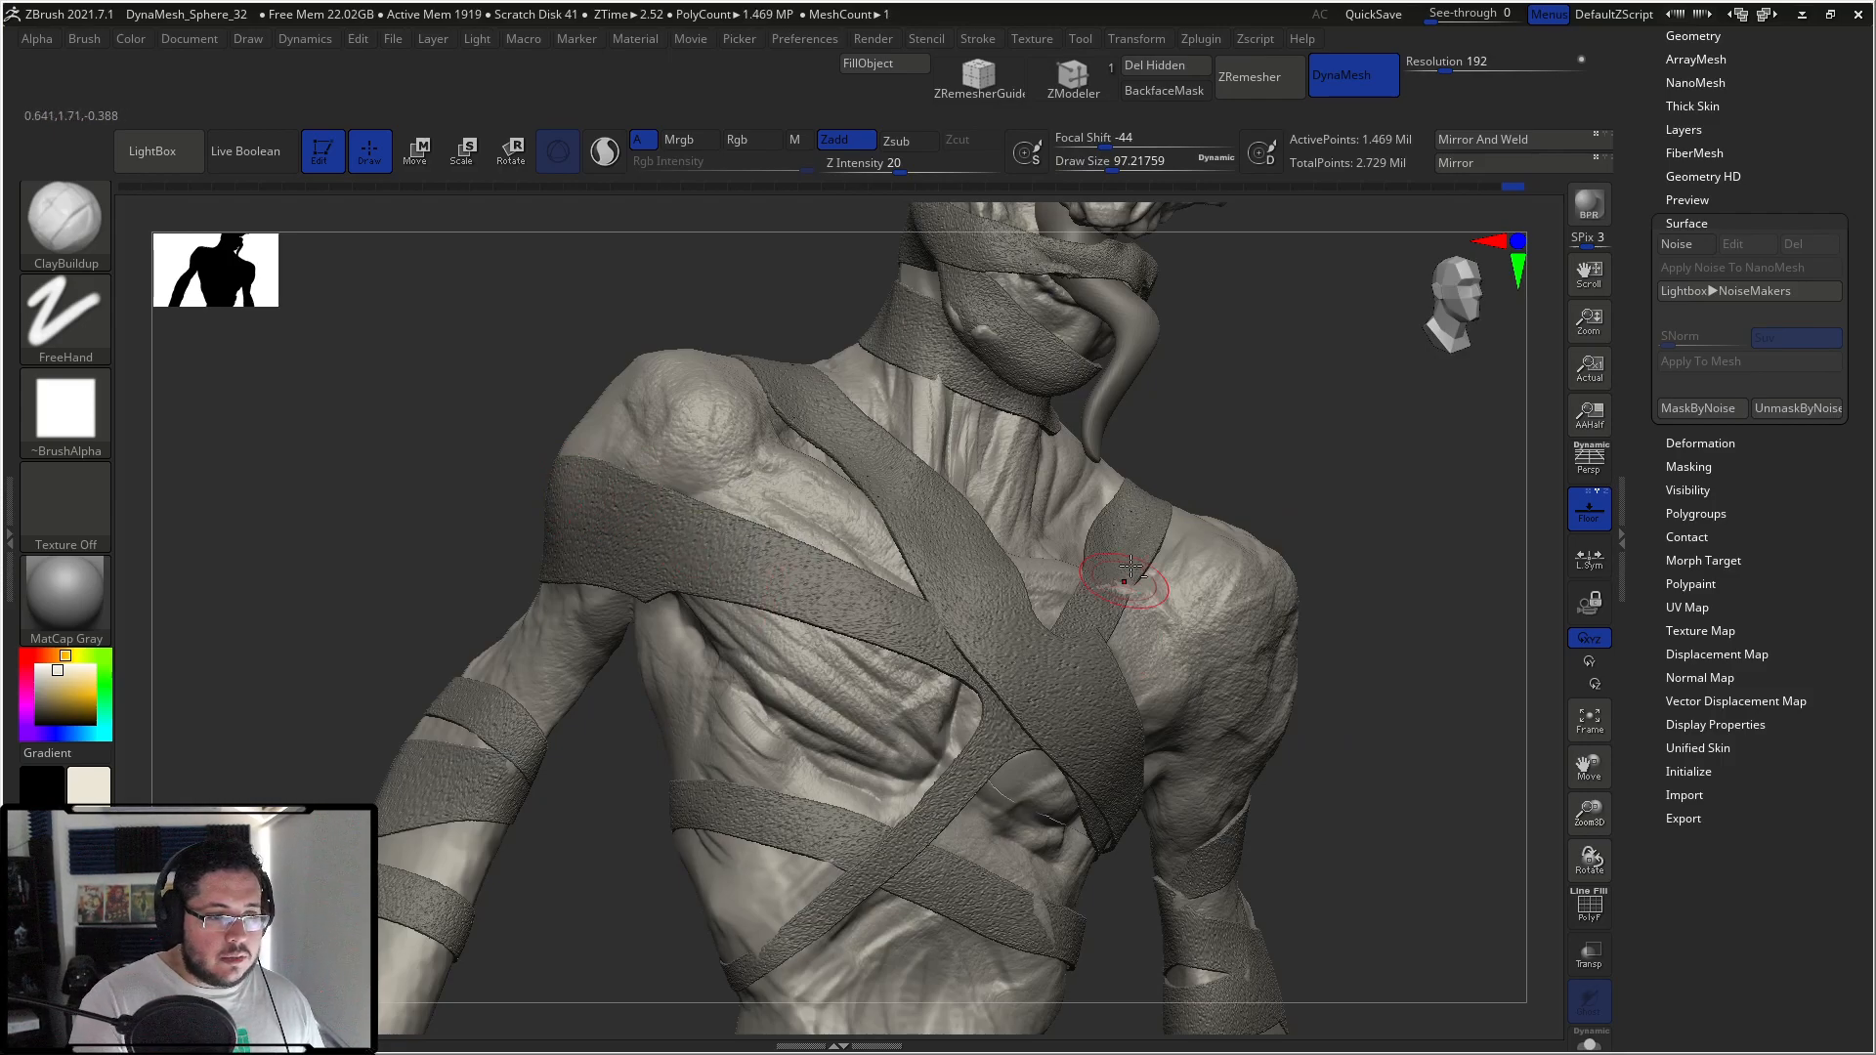
Step: Build up the skin around the nose cavity with ClayBuildup at a draw size of about 27
{"action": "left_click_drag", "start_coordinate": [1298, 445], "coordinate": [1065, 929]}
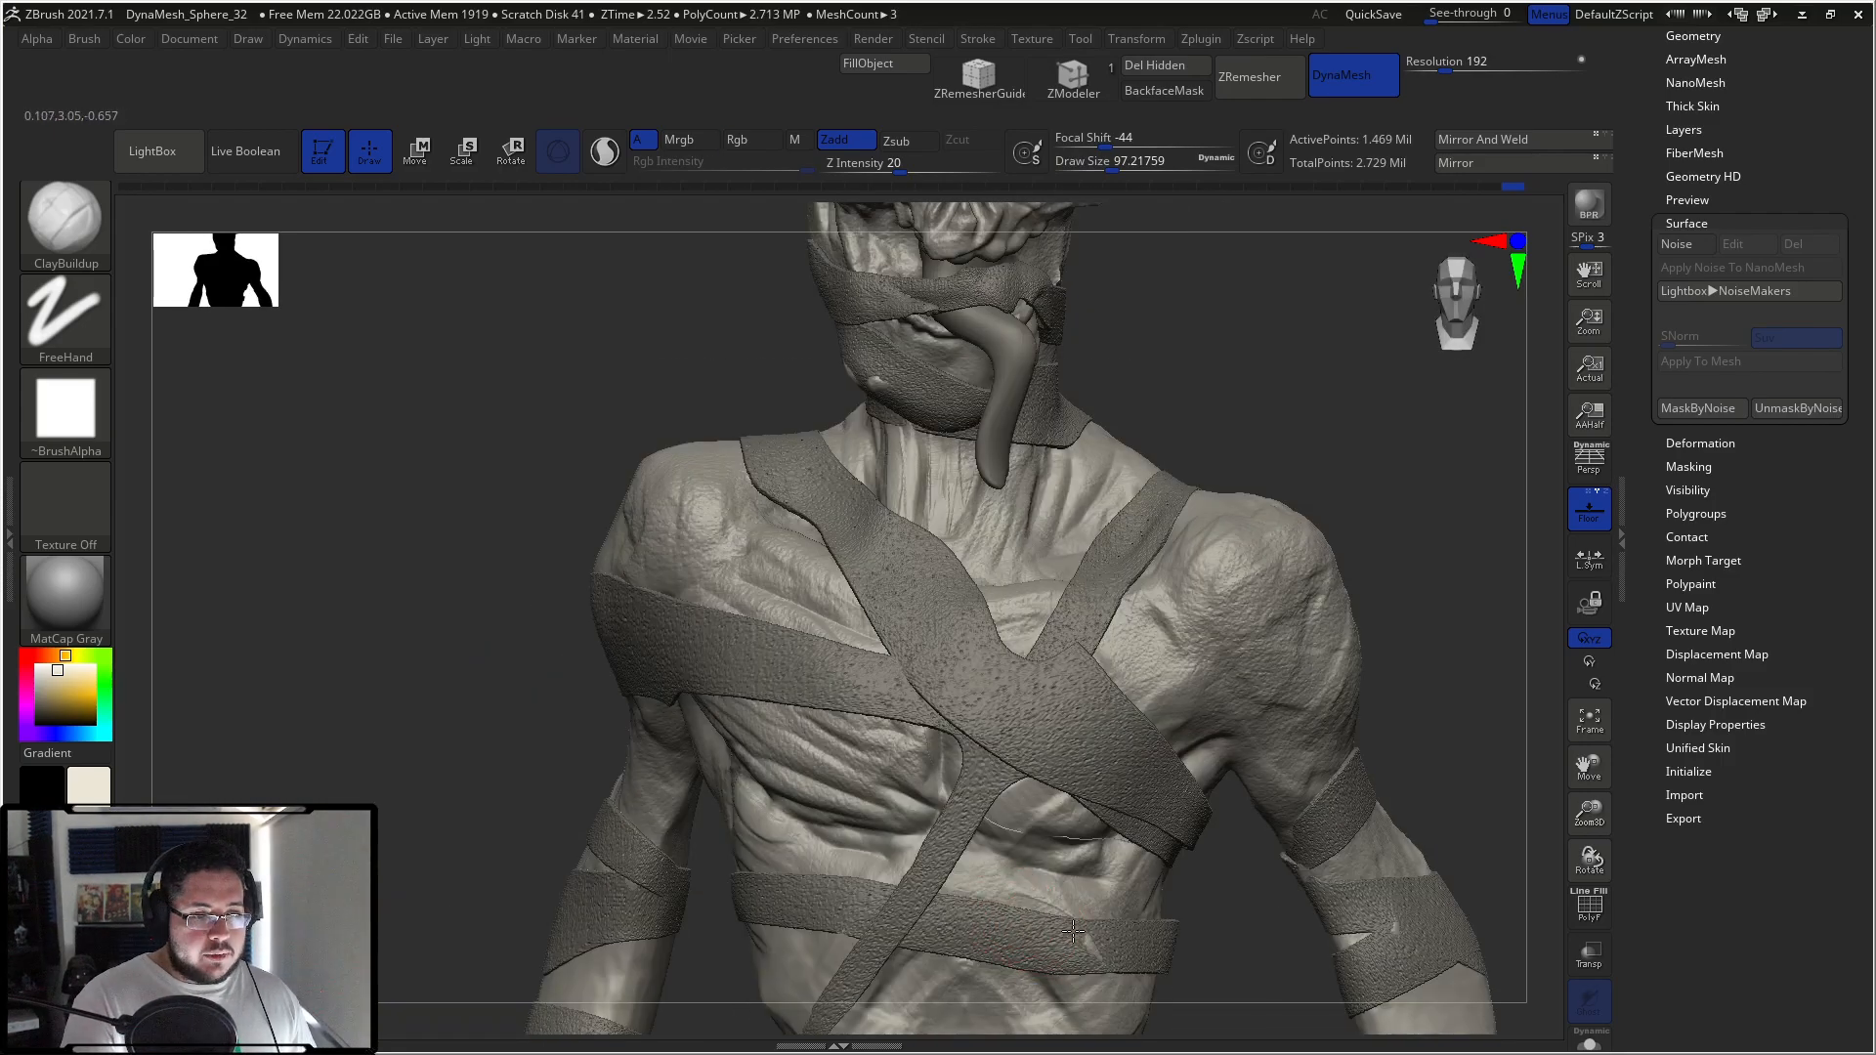
{"action": "right_click_drag", "start_coordinate": [1248, 443], "coordinate": [1248, 494], "text": "ctrl"}
{"action": "left_click_drag", "start_coordinate": [1248, 494], "coordinate": [1260, 557]}
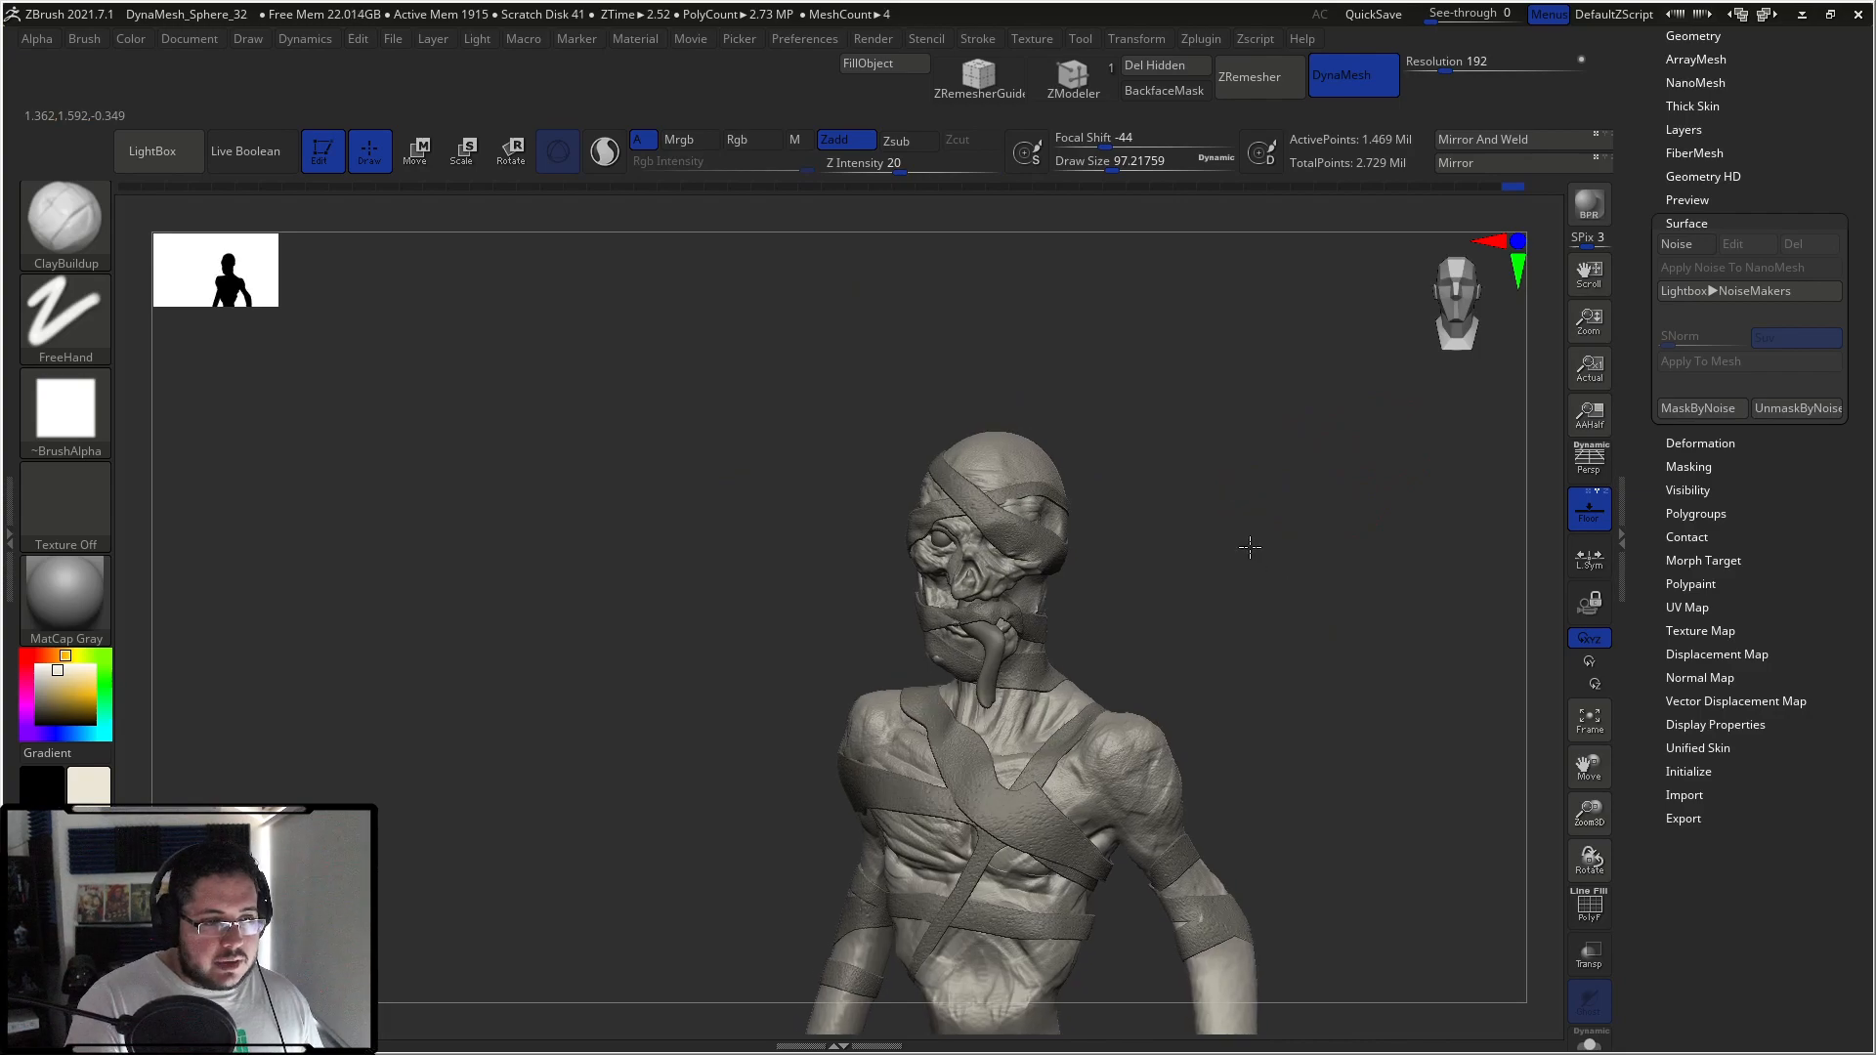
{"action": "right_click_drag", "start_coordinate": [1260, 557], "coordinate": [1236, 493], "text": "ctrl"}
{"action": "left_click_drag", "start_coordinate": [1235, 493], "coordinate": [1246, 559], "text": "alt"}
{"action": "key", "text": "s"}
{"action": "left_click_drag", "start_coordinate": [1138, 497], "coordinate": [1104, 497]}
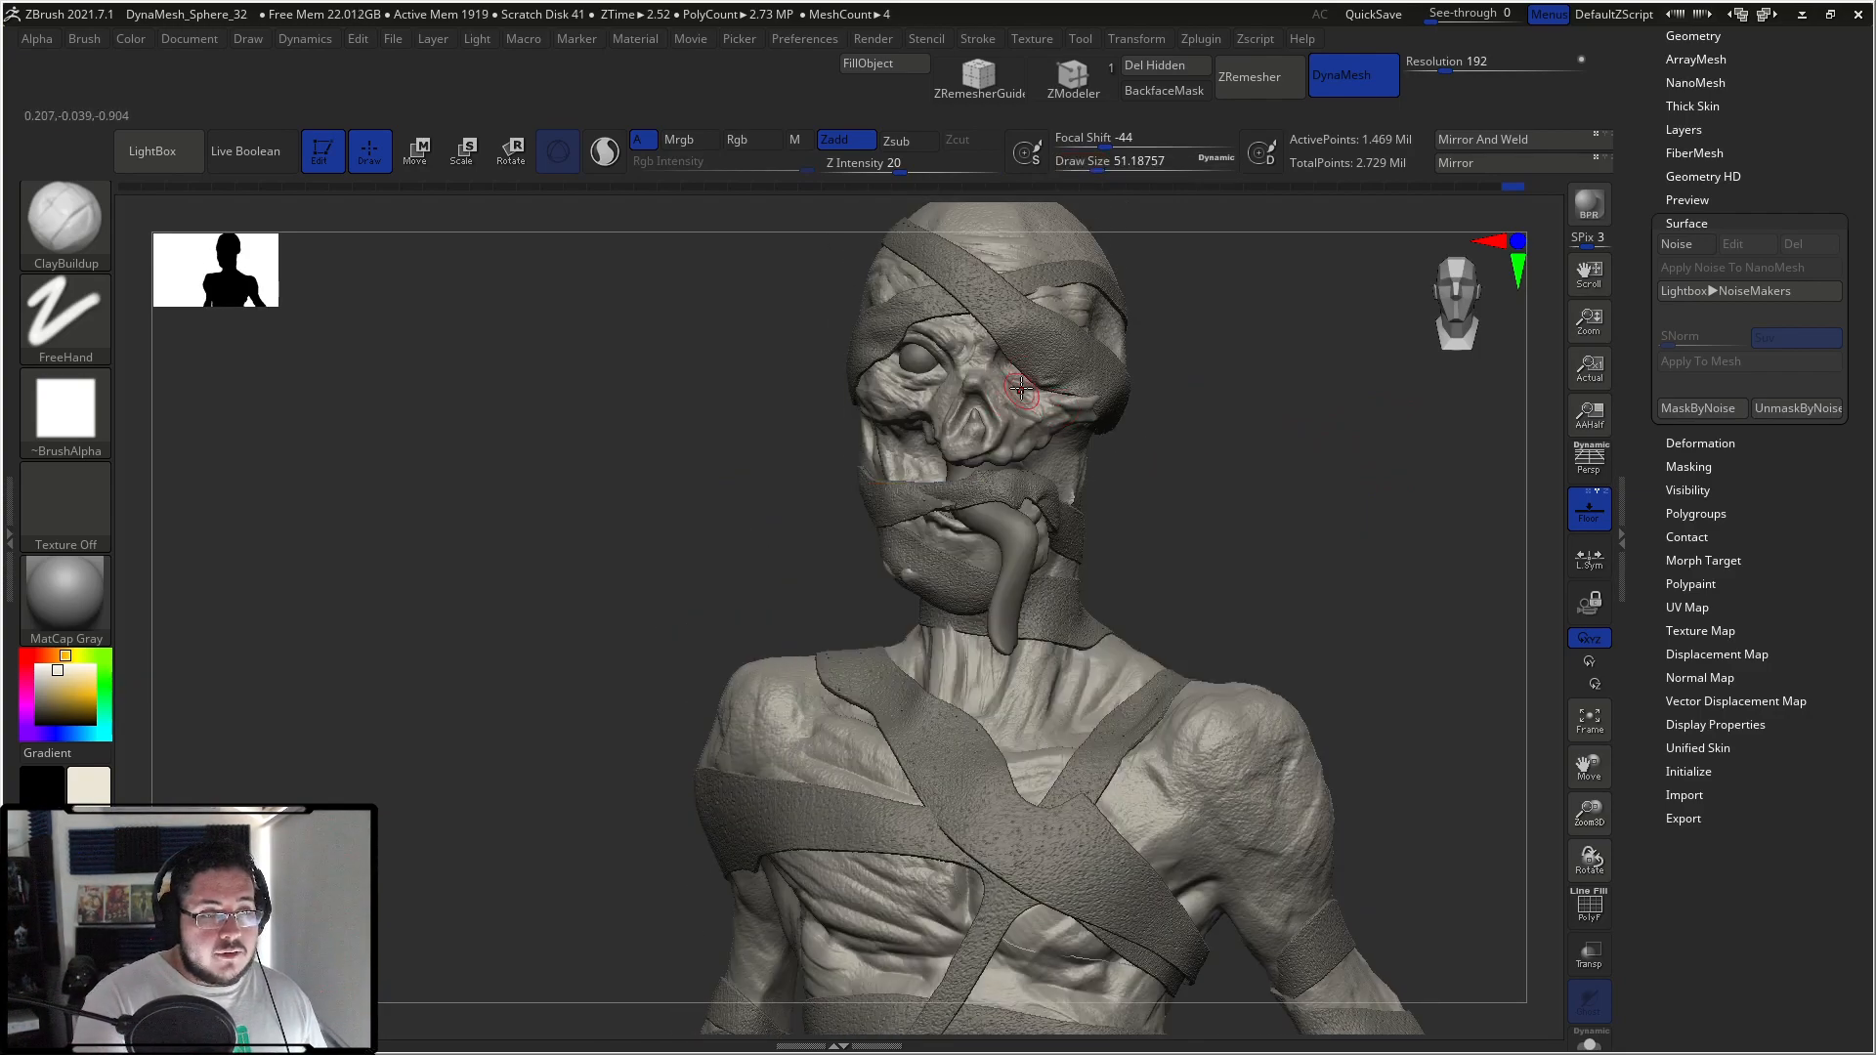
{"action": "key", "text": "s"}
{"action": "left_click", "coordinate": [962, 437]}
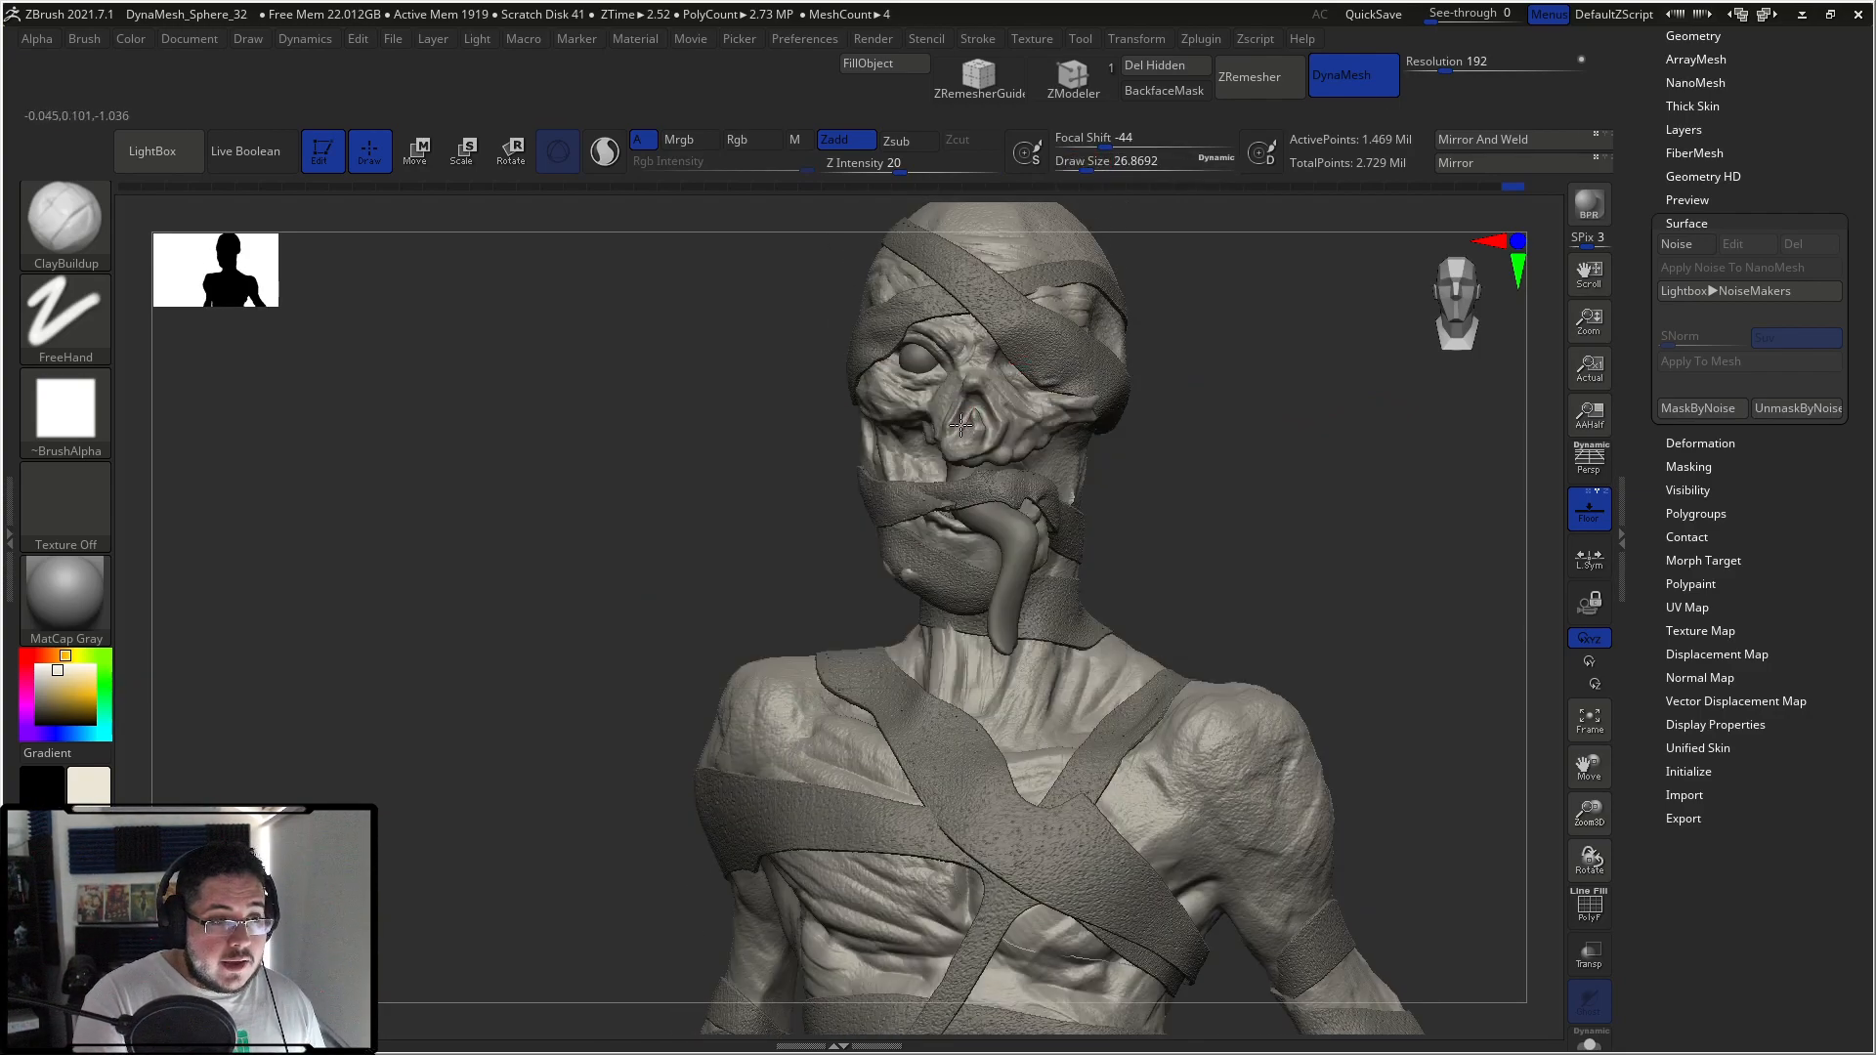
{"action": "key", "text": "s"}
{"action": "left_click", "coordinate": [1034, 464]}
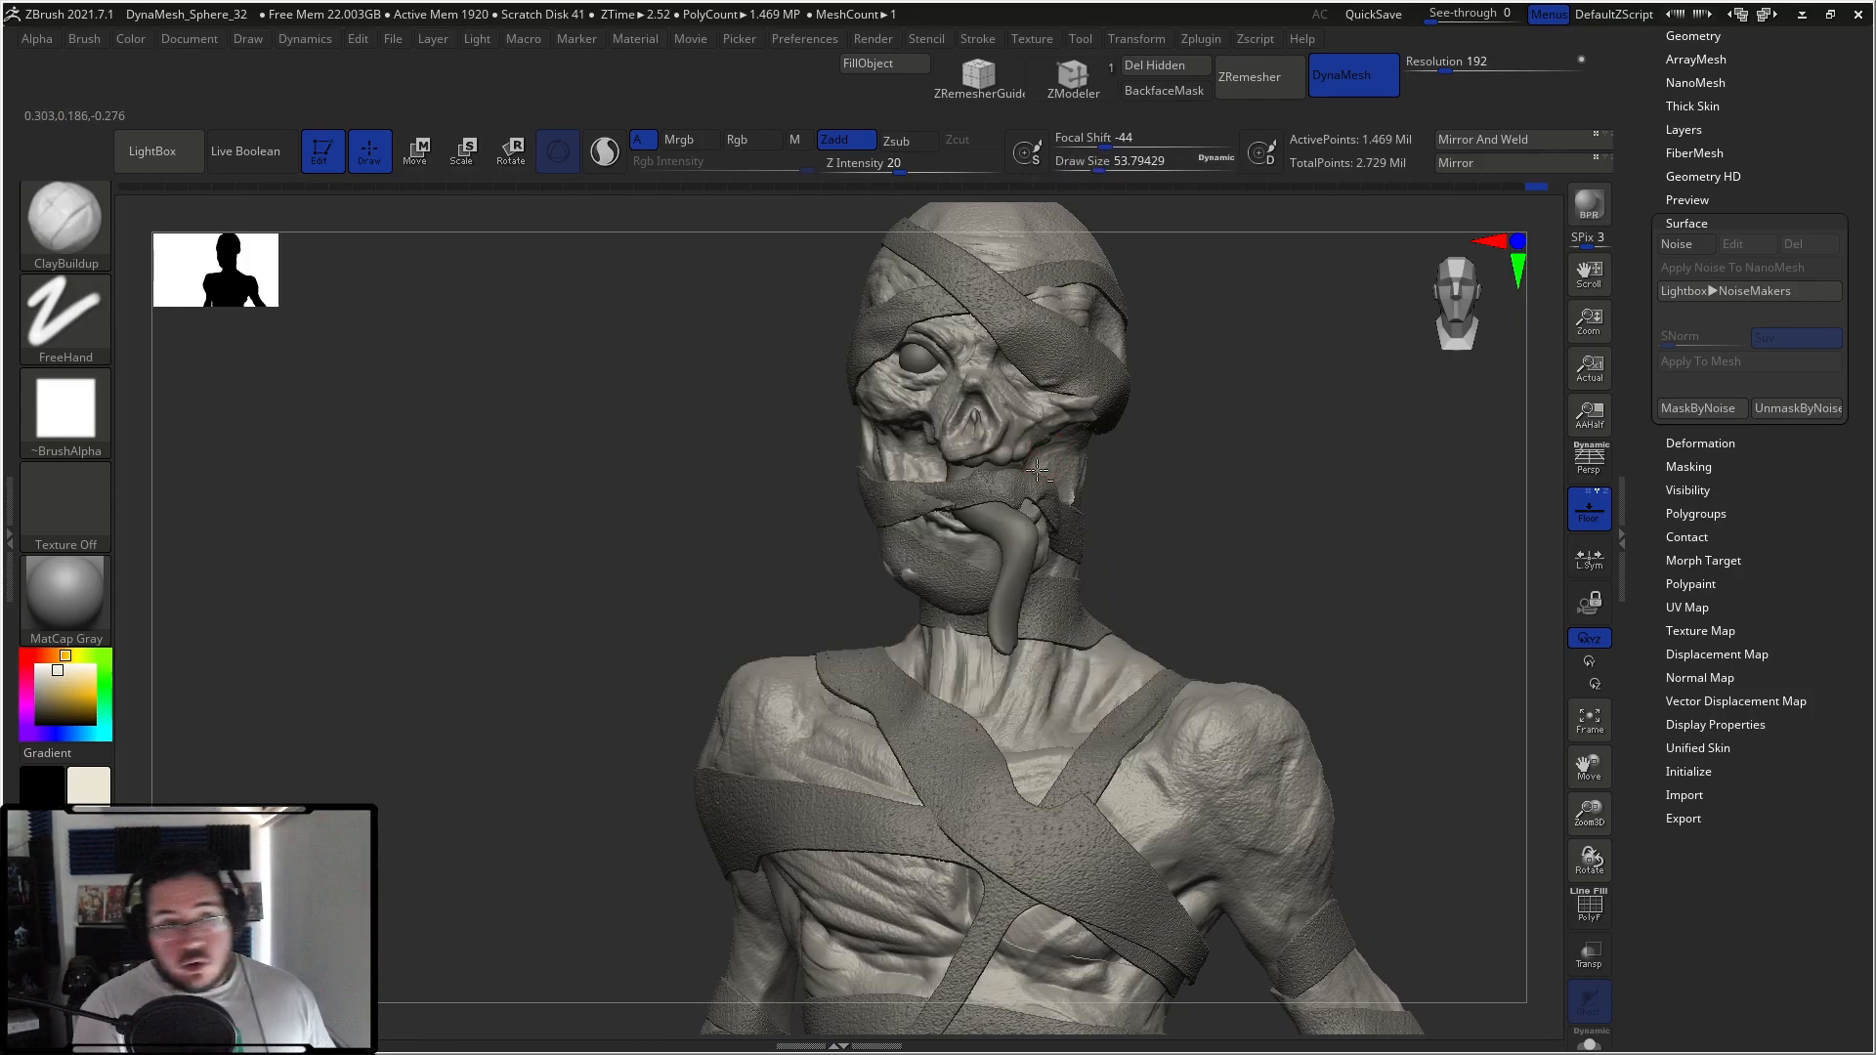
Step: Make the tongue the active subtool and build up ridges along its edges with ClayBuildup at a draw size of about 20
{"action": "left_click_drag", "start_coordinate": [1182, 465], "coordinate": [1005, 544]}
{"action": "left_click", "coordinate": [1005, 545], "text": "alt"}
{"action": "left_click_drag", "start_coordinate": [1214, 420], "coordinate": [950, 528], "text": "alt"}
{"action": "key", "text": "s"}
{"action": "left_click", "coordinate": [925, 482]}
{"action": "left_click", "coordinate": [924, 482], "text": "alt"}
{"action": "left_click", "coordinate": [911, 459], "text": "alt"}
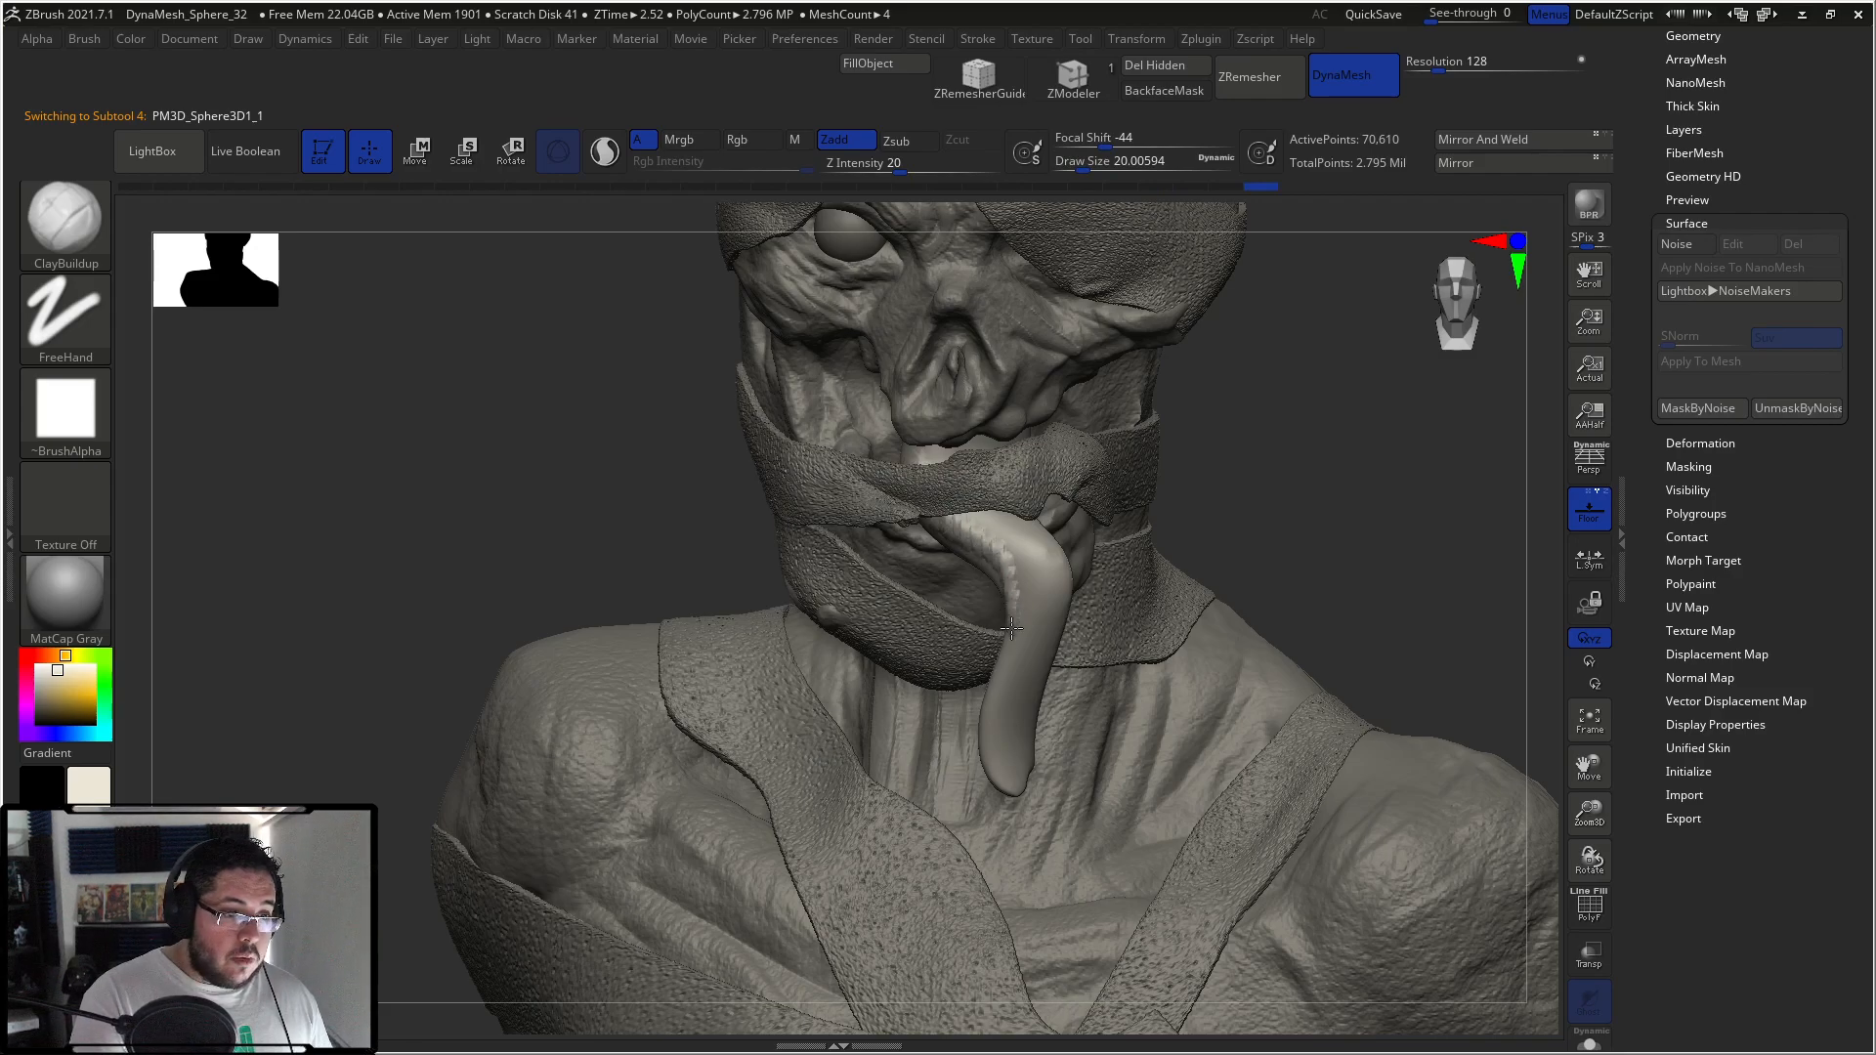
{"action": "left_click_drag", "start_coordinate": [995, 764], "coordinate": [997, 778]}
{"action": "left_click_drag", "start_coordinate": [1261, 503], "coordinate": [965, 491]}
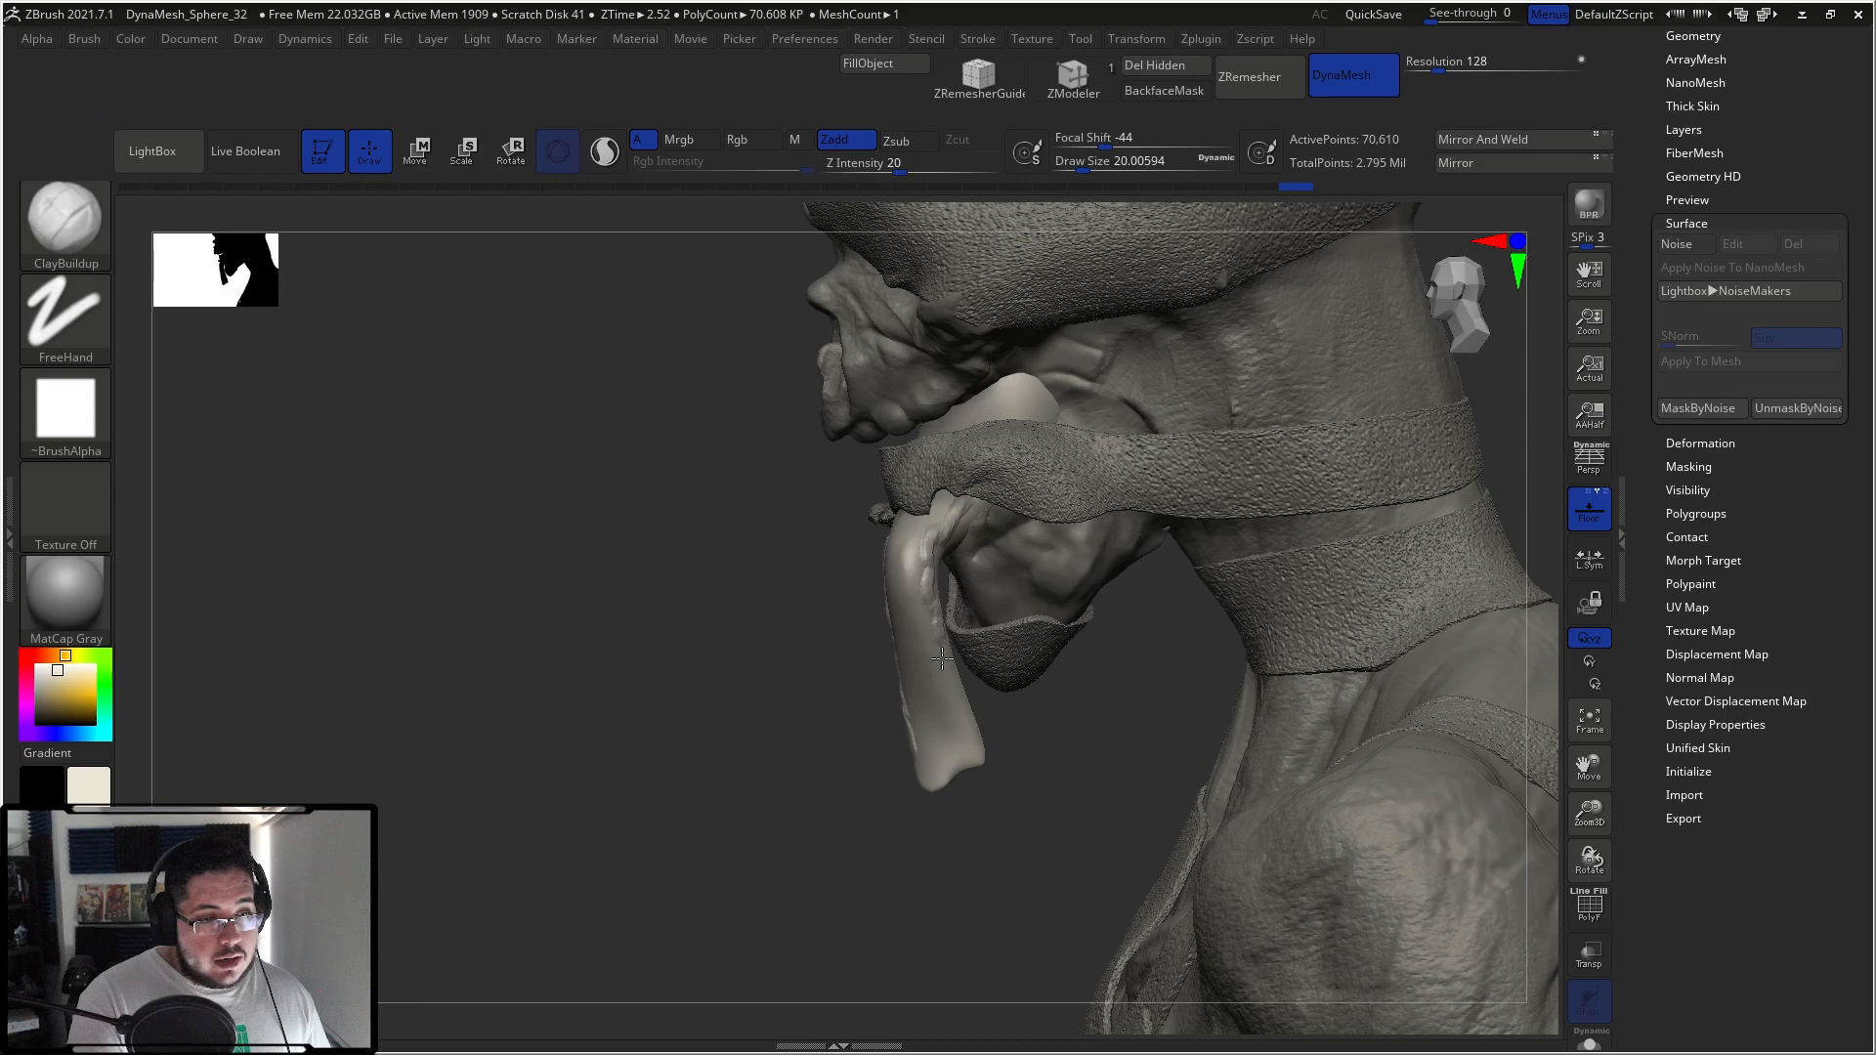
{"action": "left_click_drag", "start_coordinate": [965, 725], "coordinate": [940, 779]}
{"action": "mouse_move", "coordinate": [782, 792]}
{"action": "left_mouse_down"}
{"action": "mouse_move", "coordinate": [909, 804]}
{"action": "mouse_move", "coordinate": [1026, 743]}
{"action": "left_mouse_up"}
Step: Carve a groove along the length of the tongue with DamStandard at a draw size of about 29
{"action": "key", "text": "b"}
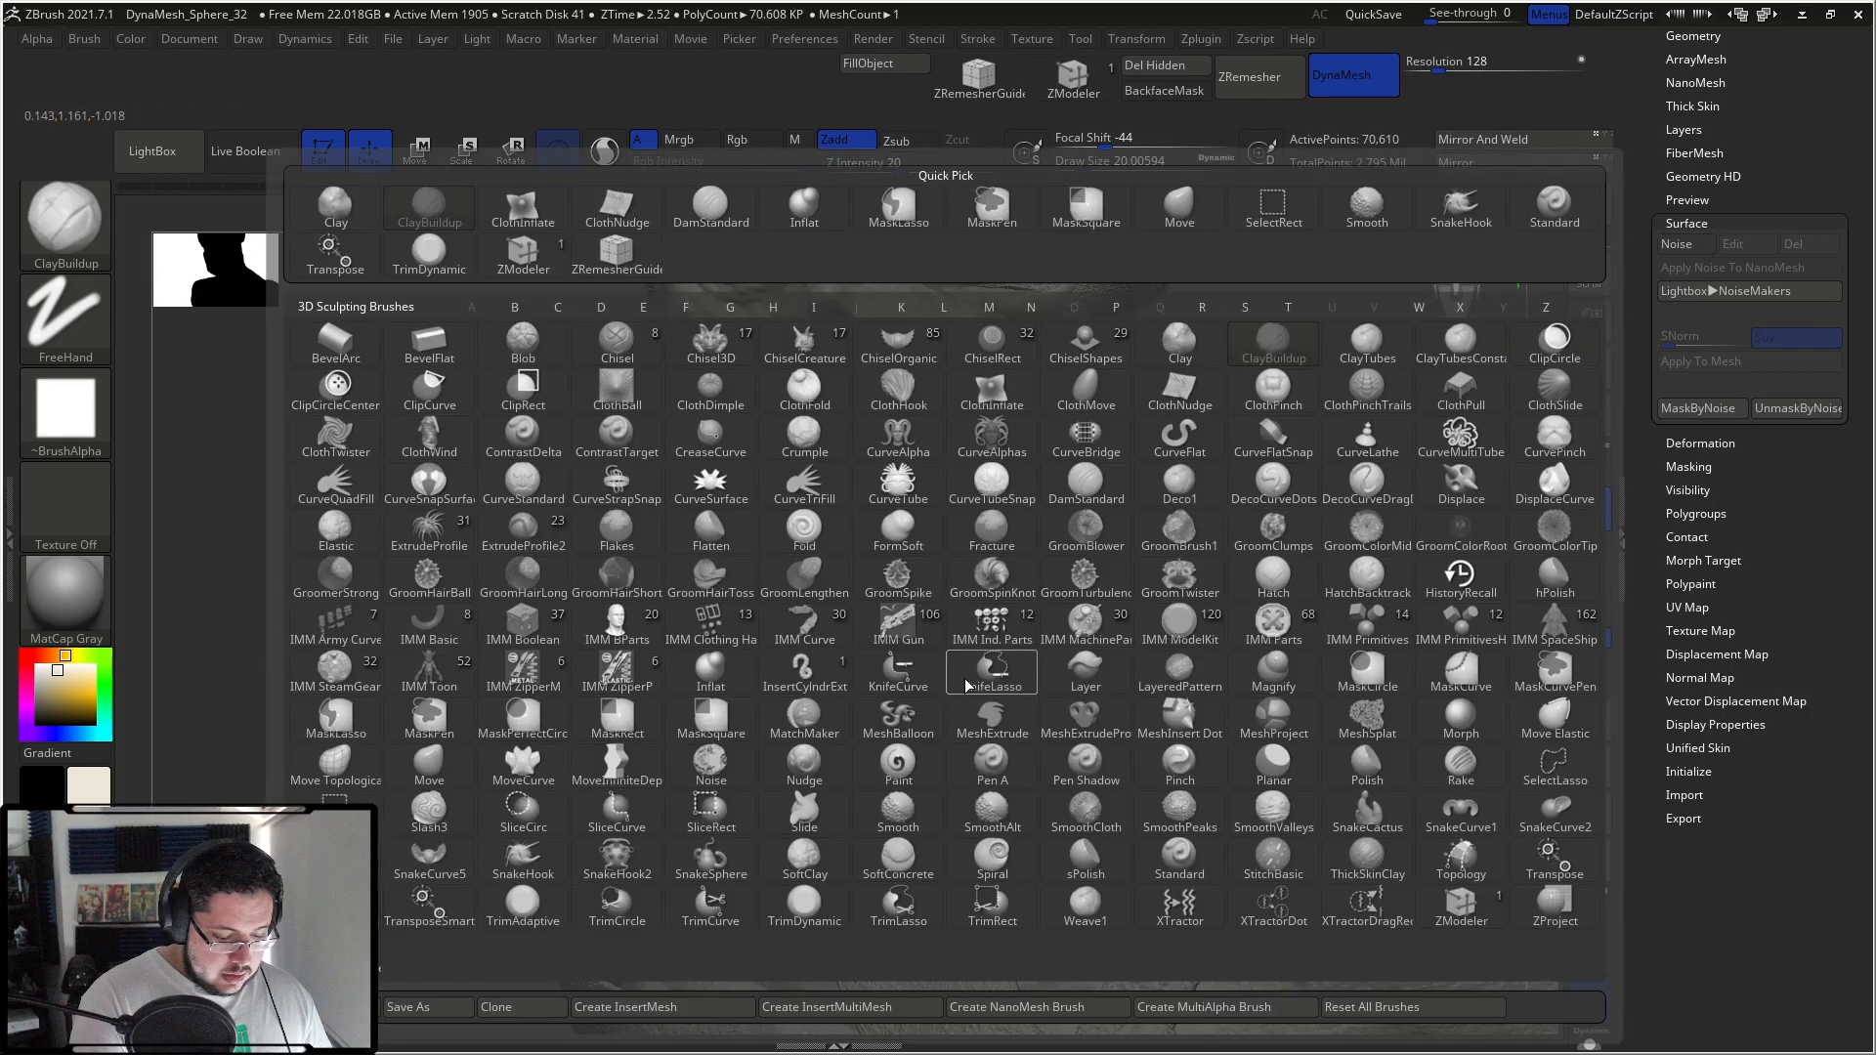
{"action": "key", "text": "d"}
{"action": "key", "text": "s"}
{"action": "key", "text": "s"}
{"action": "left_click_drag", "start_coordinate": [904, 561], "coordinate": [918, 561]}
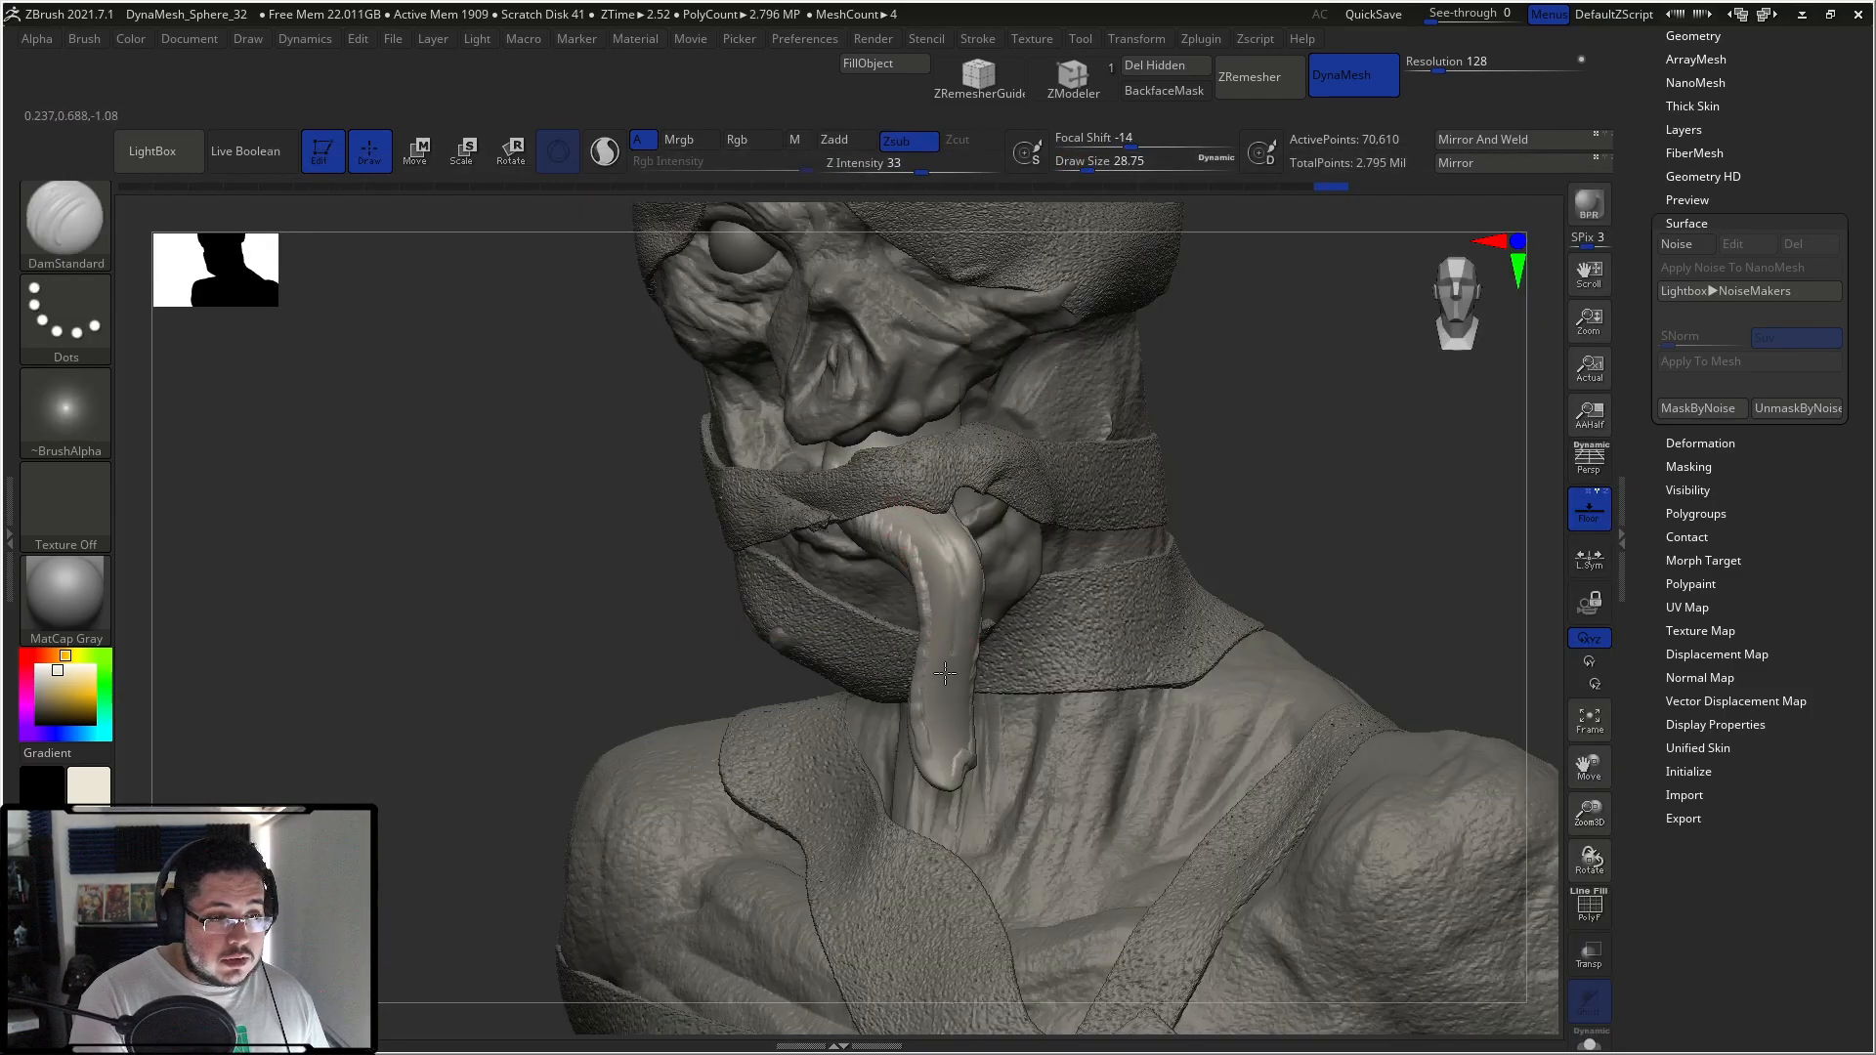
Step: Spray the skin texture over the tongue with the Standard brush in Zsub, Z Intensity 9, at a draw size of about 87
{"action": "key", "text": "b"}
{"action": "key", "text": "t"}
{"action": "key", "text": "b"}
{"action": "key", "text": "s"}
{"action": "key", "text": "t"}
{"action": "key", "text": "space"}
{"action": "left_click_drag", "start_coordinate": [1029, 496], "coordinate": [1052, 496]}
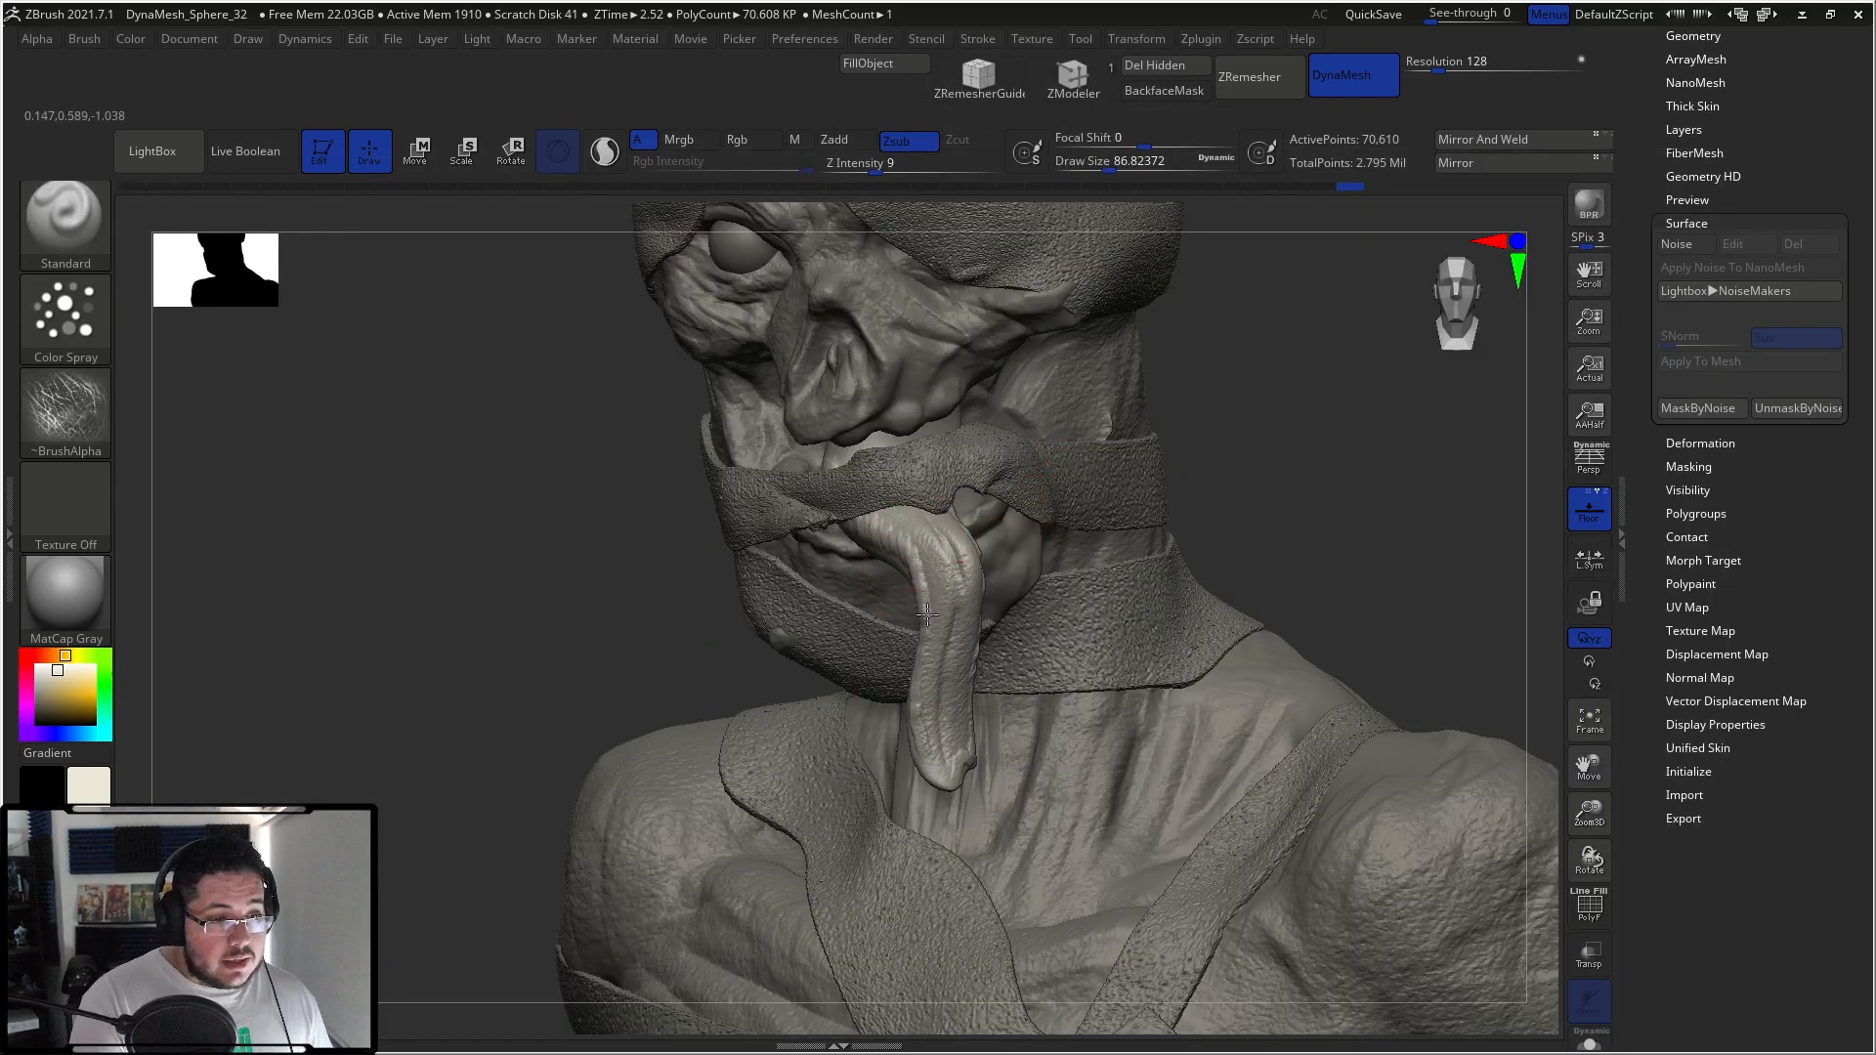
Step: Try to mask the head of the body subtool with lasso masks
{"action": "left_click_drag", "start_coordinate": [1324, 369], "coordinate": [1160, 494], "text": "alt"}
{"action": "mouse_move", "coordinate": [1133, 342]}
{"action": "left_mouse_down", "text": "alt"}
{"action": "mouse_move", "coordinate": [1140, 476]}
{"action": "mouse_move", "coordinate": [1068, 322]}
{"action": "left_mouse_up", "text": "alt"}
{"action": "key", "text": "ctrl"}
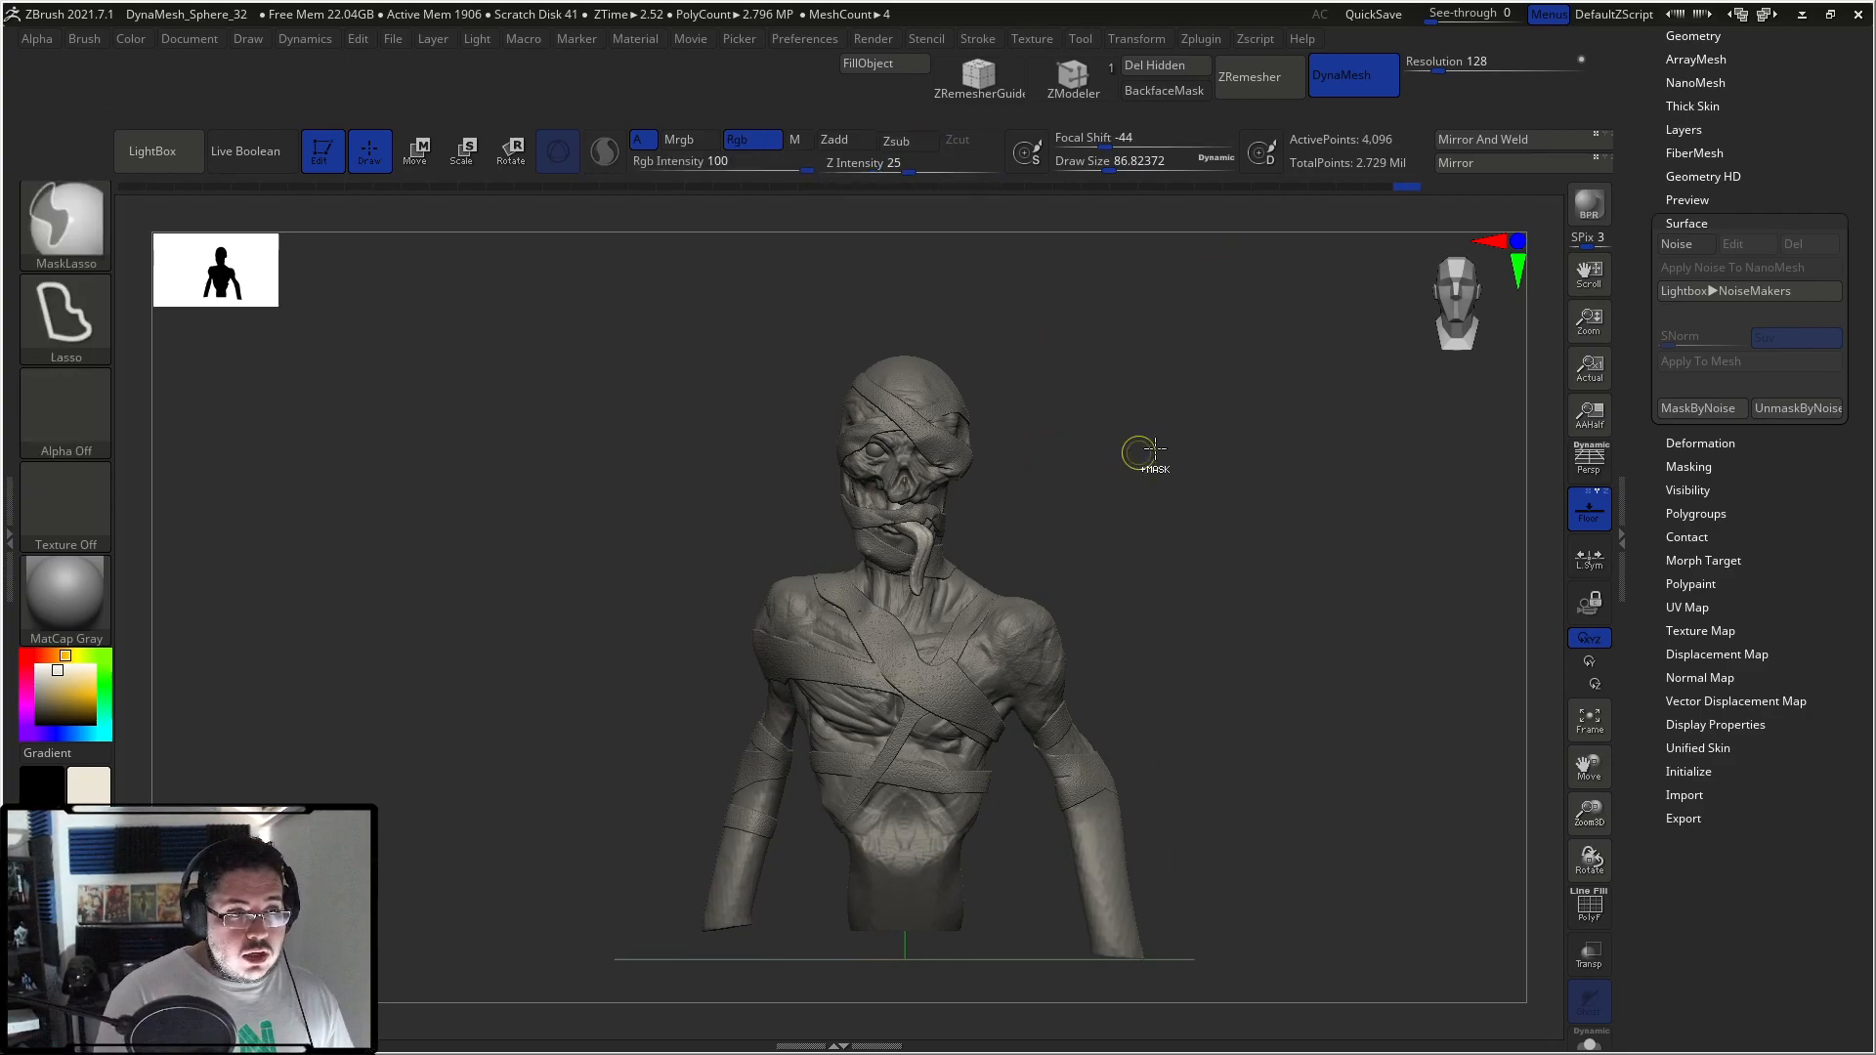
{"action": "left_click", "coordinate": [930, 373], "text": "alt"}
{"action": "mouse_move", "coordinate": [1092, 311]}
{"action": "left_mouse_down", "text": "ctrl"}
{"action": "mouse_move", "coordinate": [808, 420]}
{"action": "mouse_move", "coordinate": [812, 446]}
{"action": "left_mouse_up", "text": "ctrl"}
{"action": "key", "text": "ctrl+z"}
{"action": "mouse_move", "coordinate": [1071, 352]}
{"action": "left_mouse_down", "text": "ctrl"}
{"action": "mouse_move", "coordinate": [838, 375]}
{"action": "mouse_move", "coordinate": [829, 553]}
{"action": "mouse_move", "coordinate": [968, 585]}
{"action": "left_mouse_up", "text": "ctrl"}
{"action": "key", "text": "ctrl+z"}
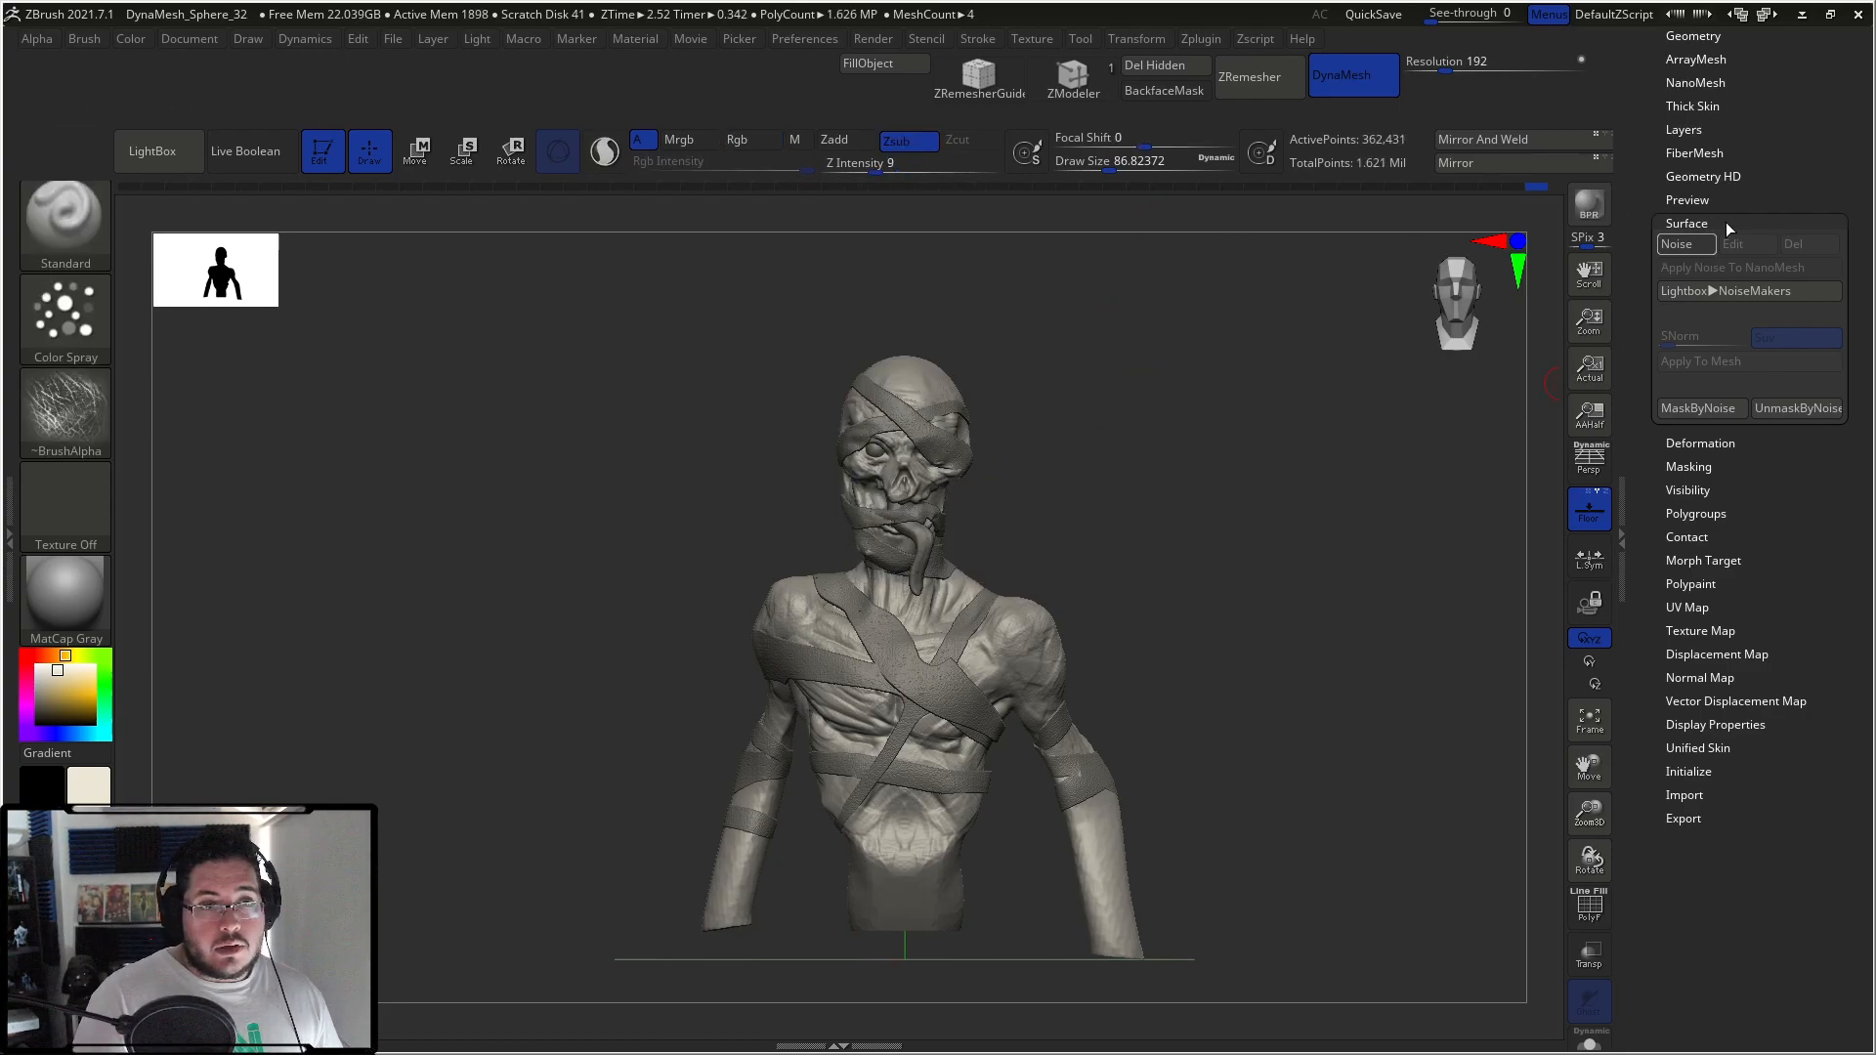
Step: Set the body to subdivision level 2, and open a merged copy of all visible subtools
{"action": "scroll", "coordinate": [1747, 280], "scroll_direction": "up", "scroll_amount": 3}
{"action": "scroll", "coordinate": [1746, 279], "scroll_direction": "up", "scroll_amount": 1}
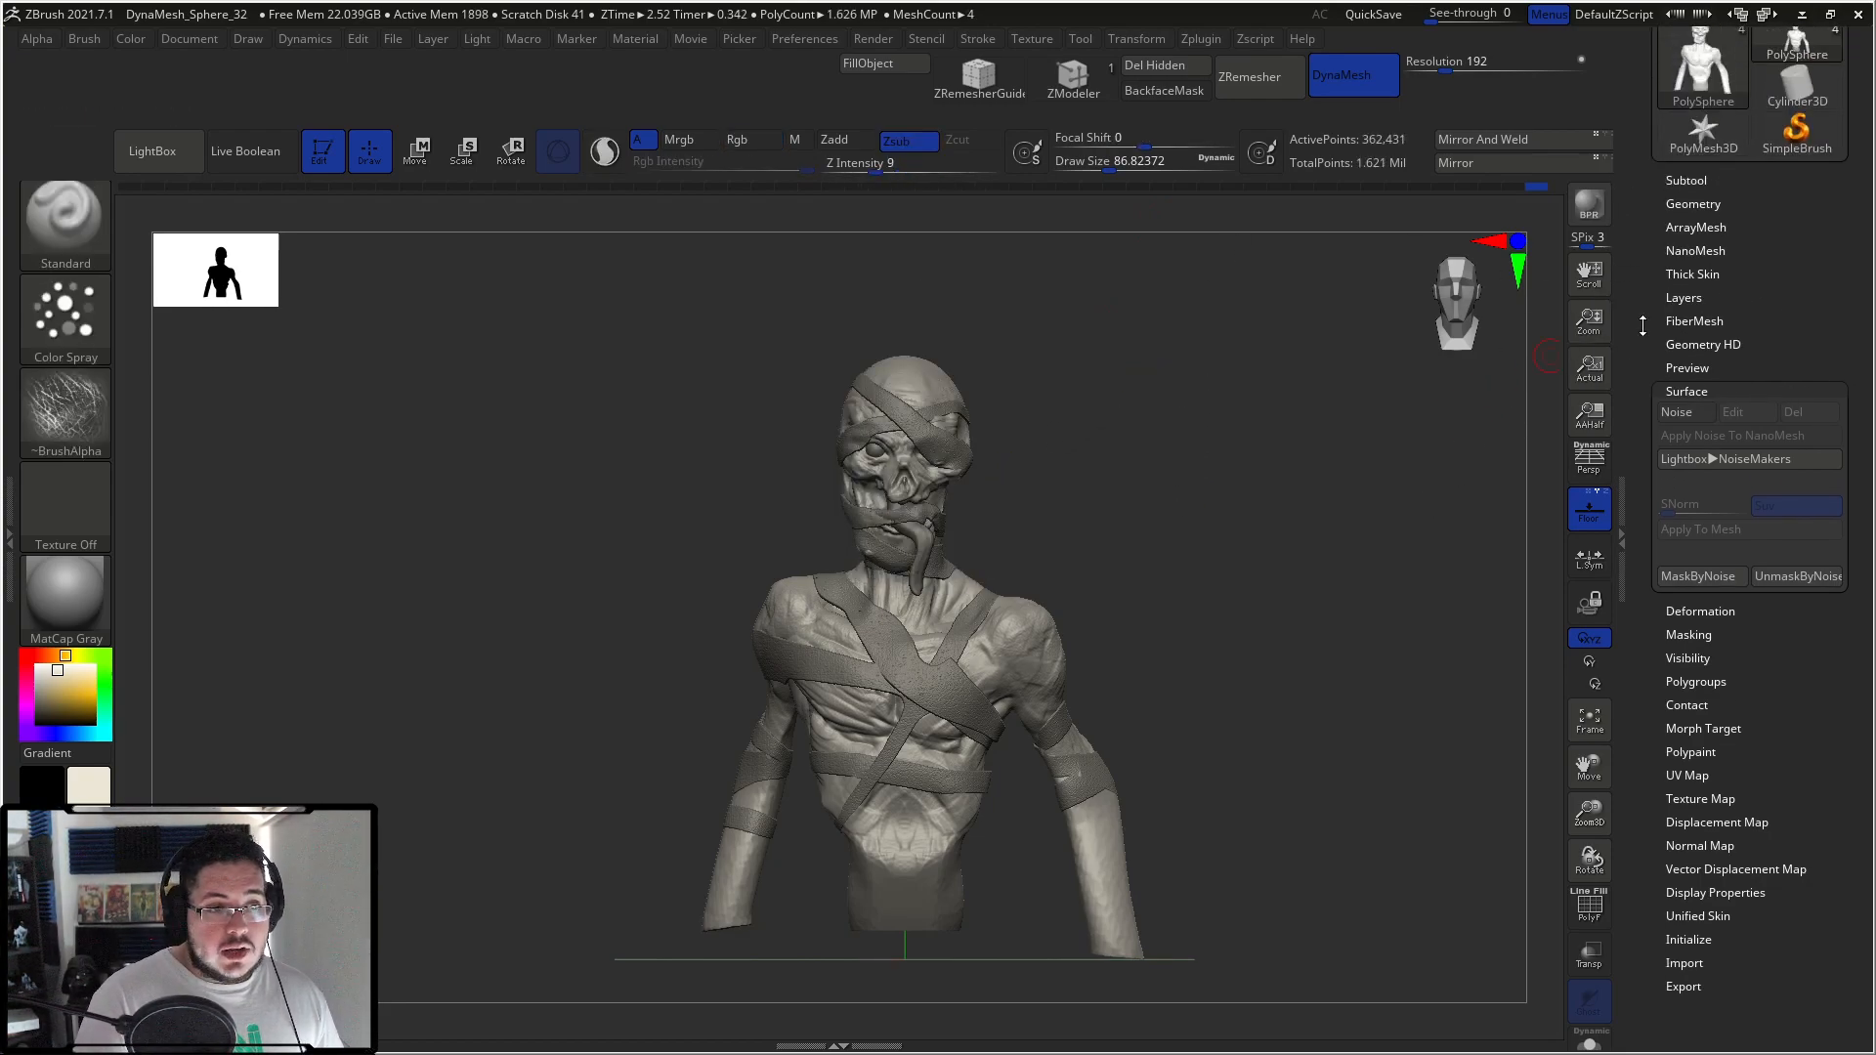
{"action": "left_click", "coordinate": [1696, 204]}
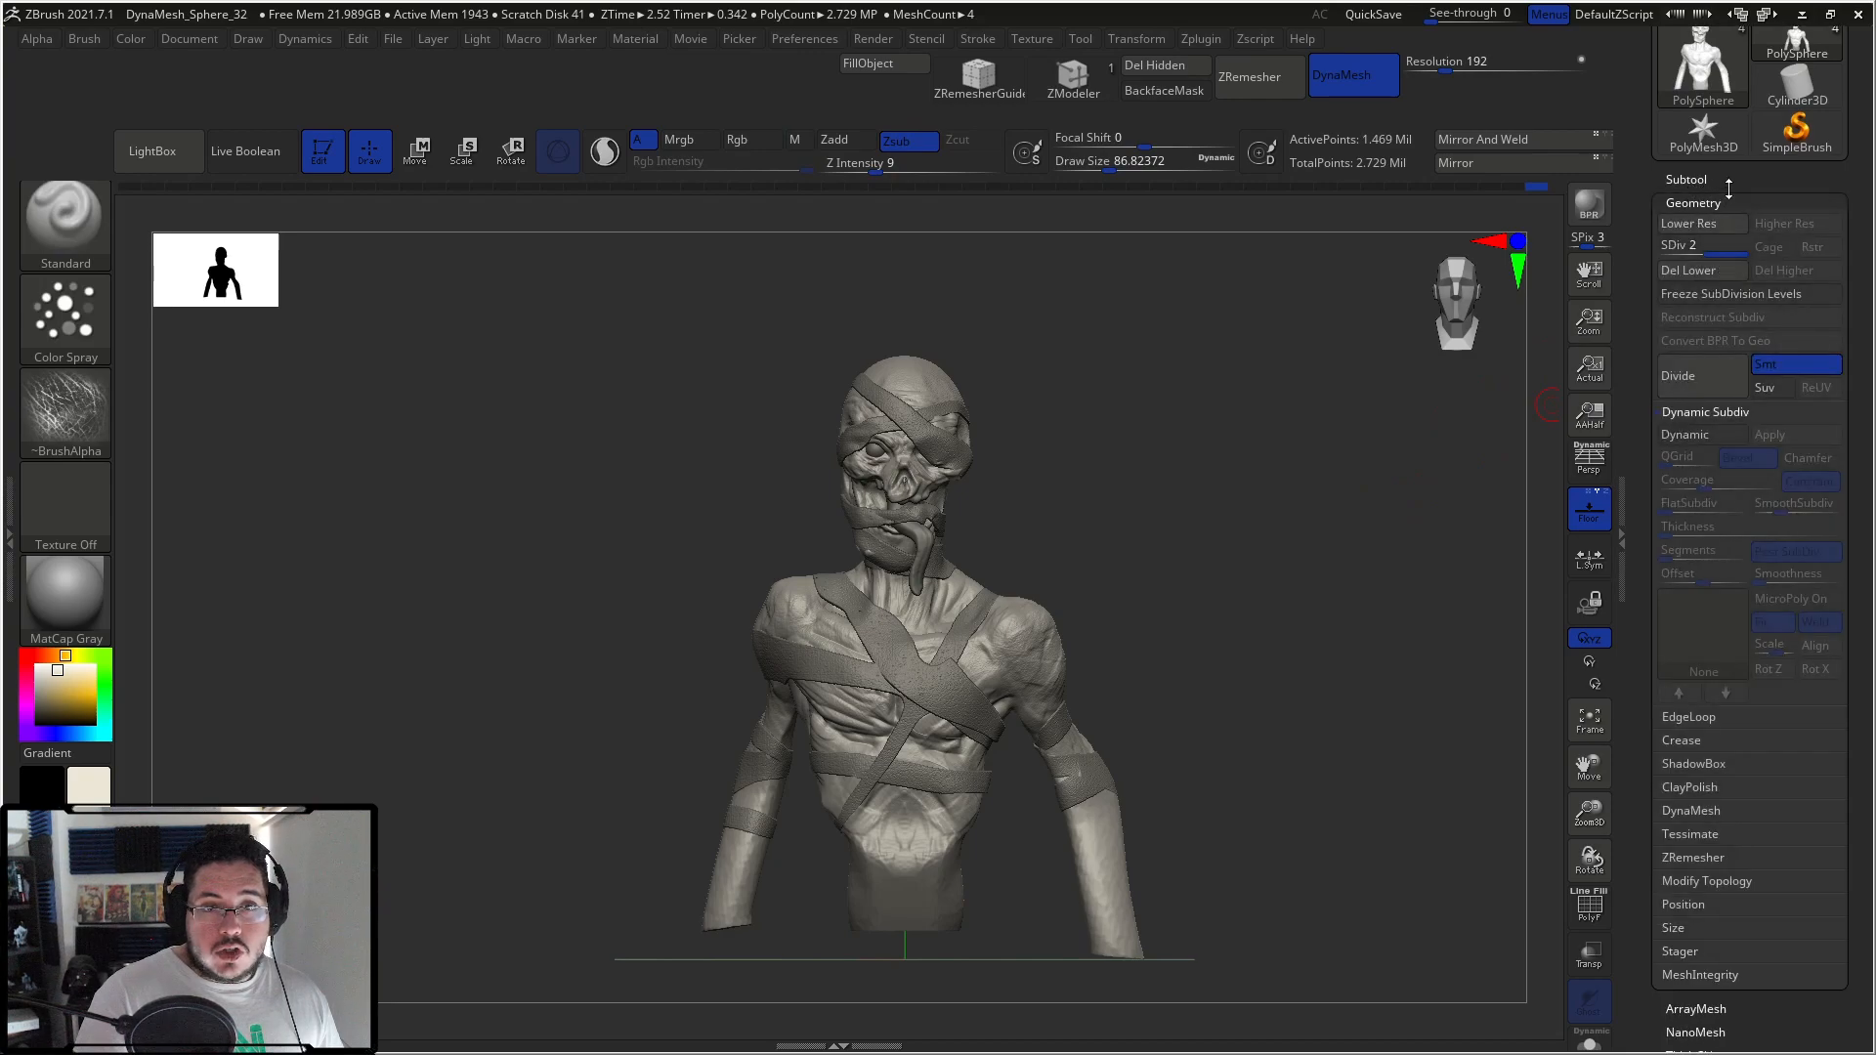
{"action": "left_click", "coordinate": [1675, 186]}
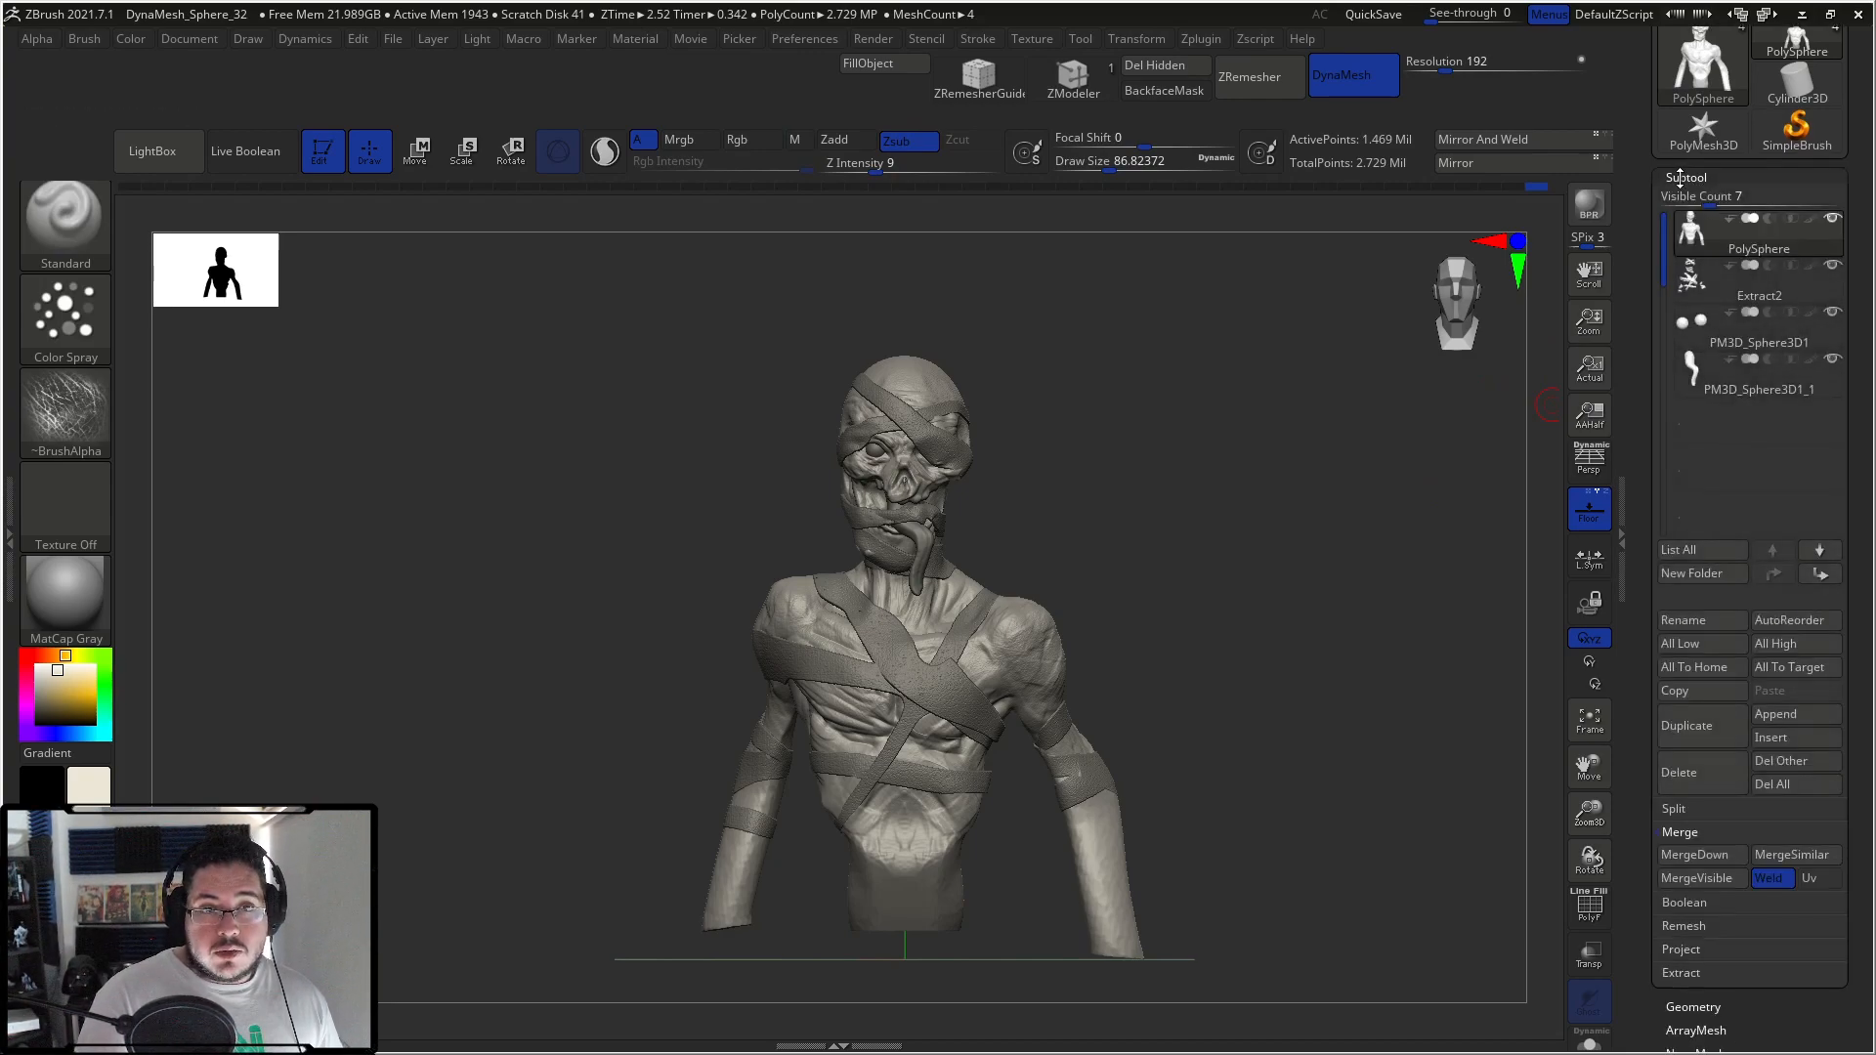
{"action": "left_click", "coordinate": [1697, 877]}
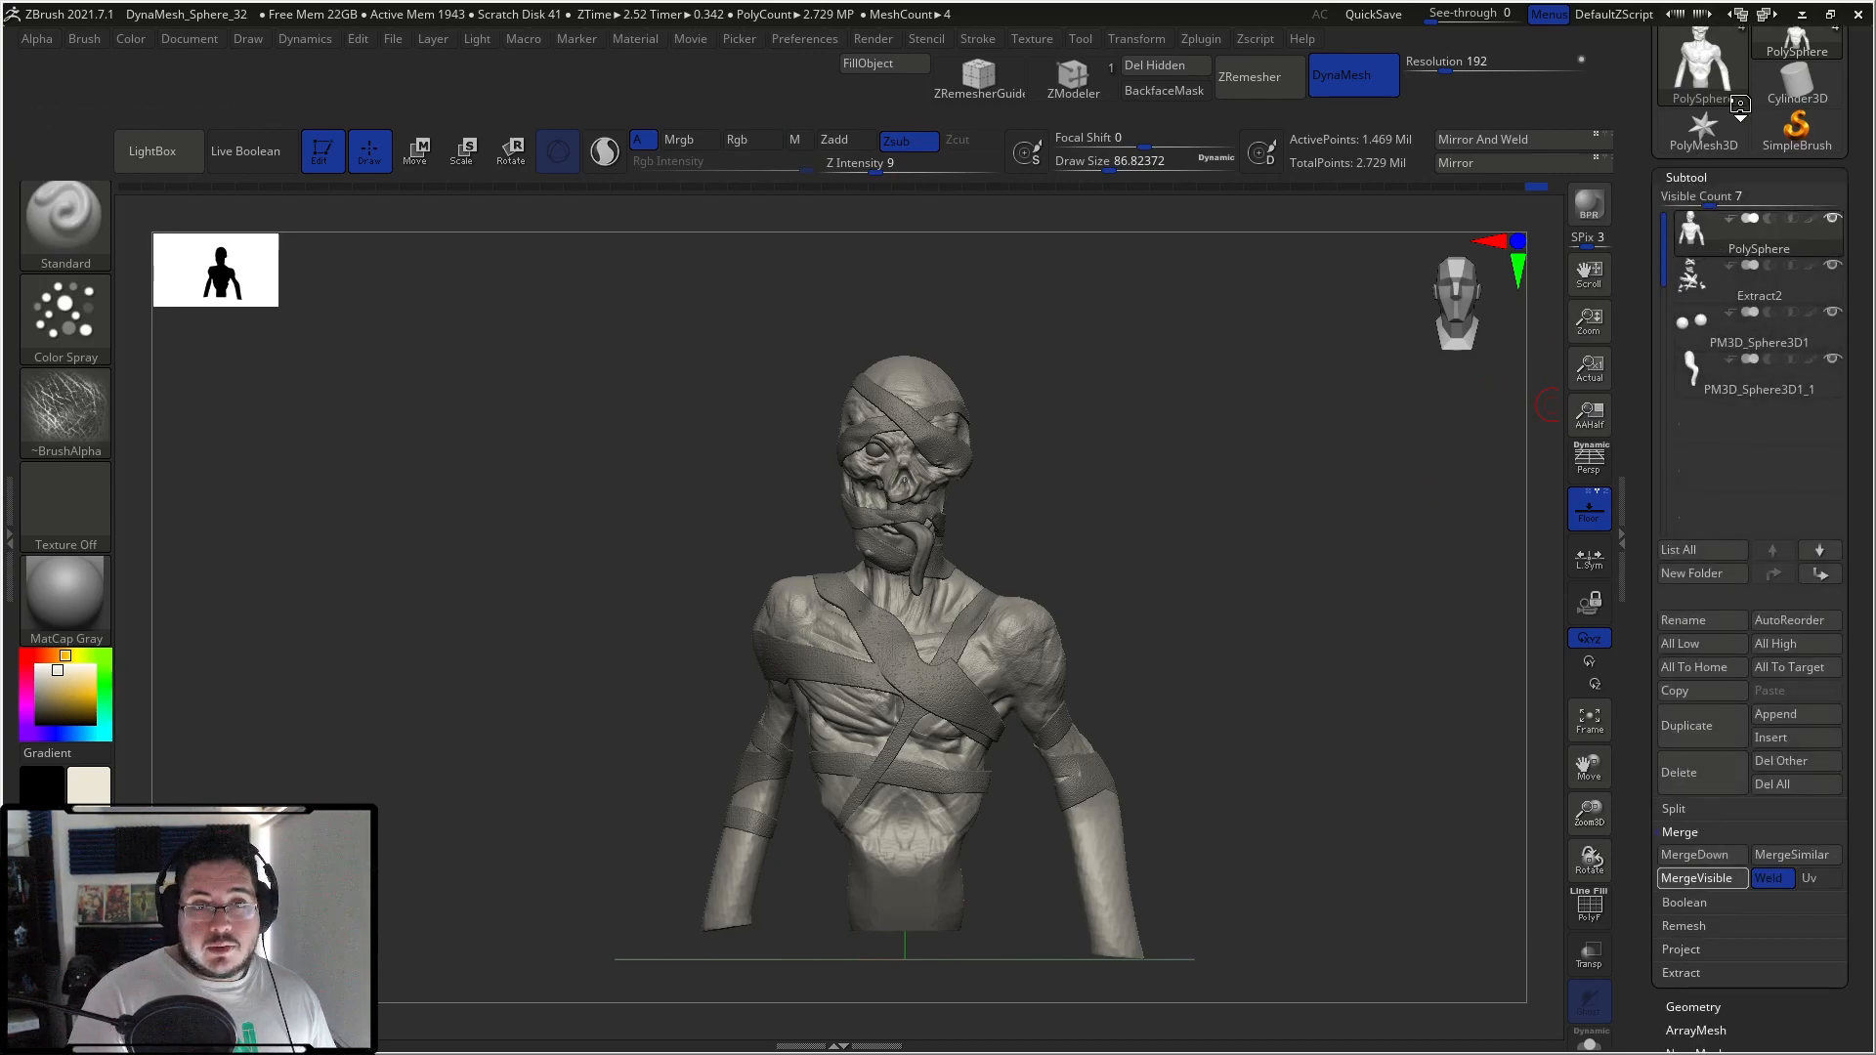
{"action": "left_click", "coordinate": [1795, 41]}
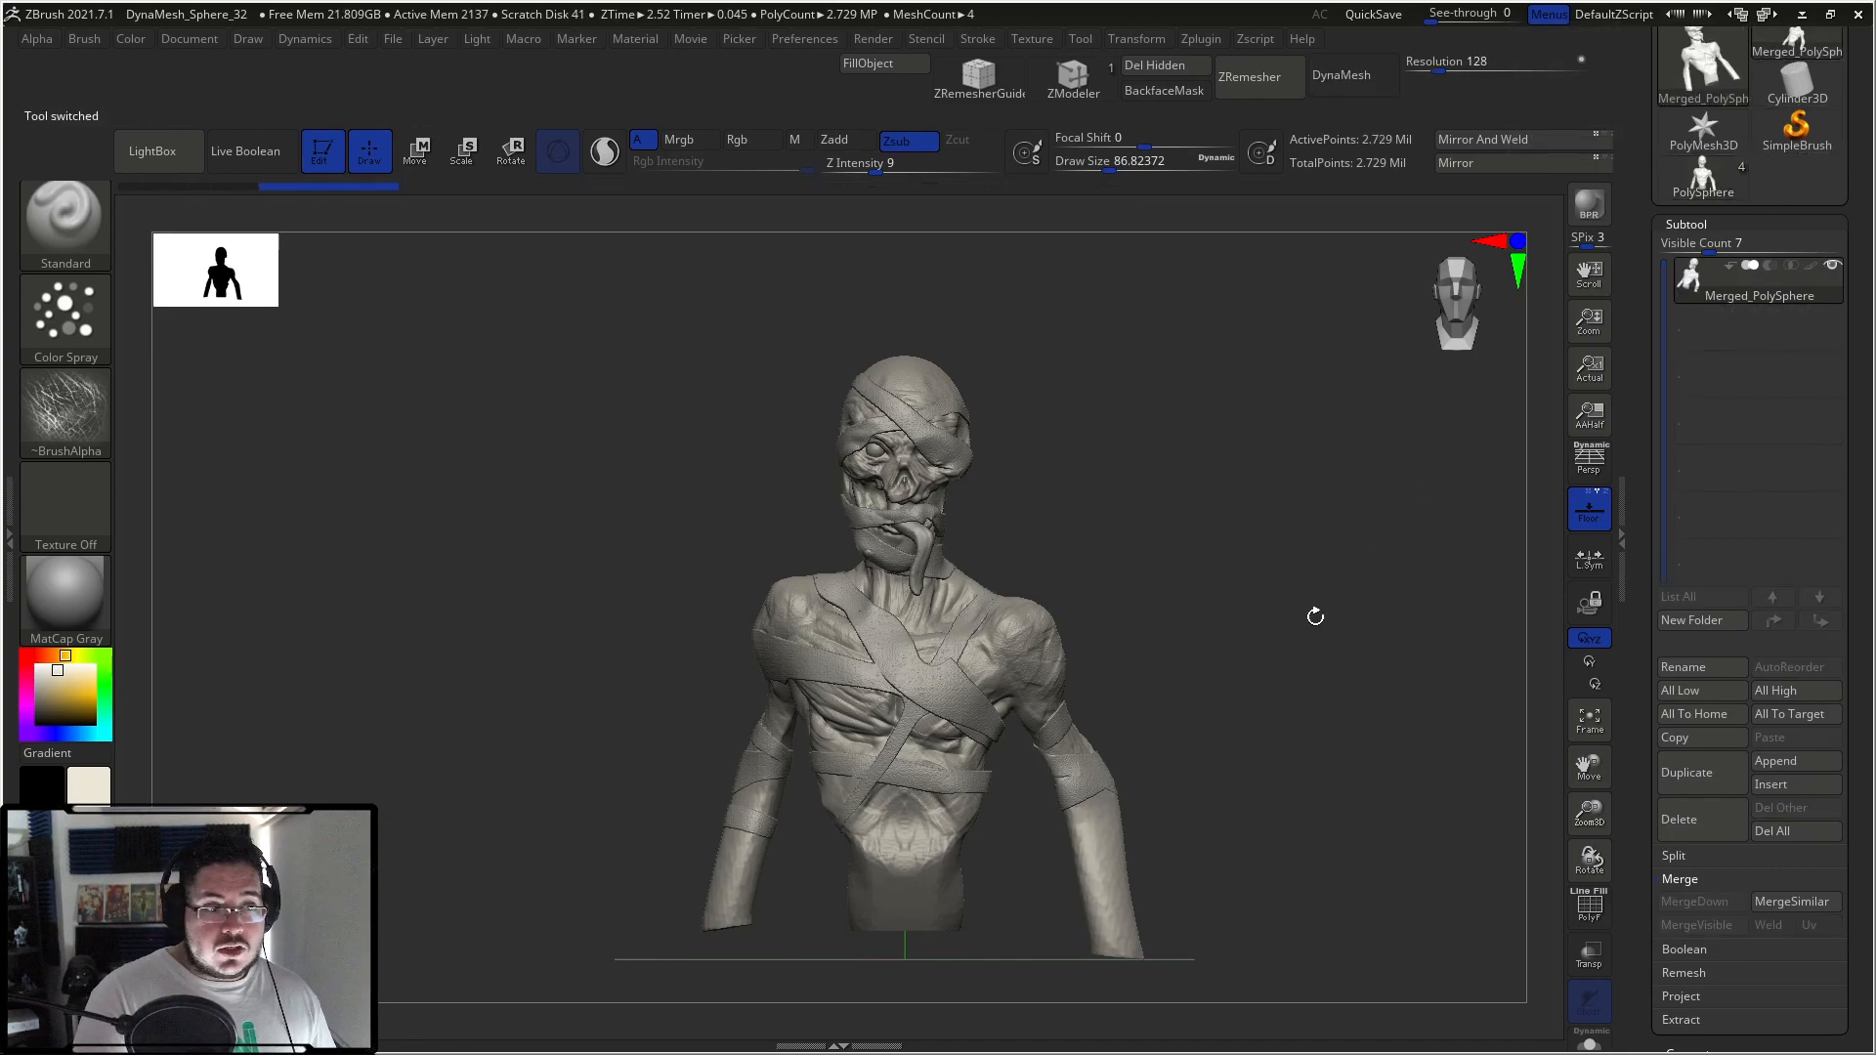
Step: Mask the head of the merged bust with MaskLasso and invert the mask so only the head is free to move
{"action": "left_click_drag", "start_coordinate": [1269, 503], "coordinate": [1109, 381]}
{"action": "mouse_move", "coordinate": [1138, 303]}
{"action": "left_mouse_down", "text": "ctrl"}
{"action": "mouse_move", "coordinate": [955, 238]}
{"action": "mouse_move", "coordinate": [766, 524]}
{"action": "mouse_move", "coordinate": [901, 587]}
{"action": "mouse_move", "coordinate": [1054, 474]}
{"action": "left_mouse_up", "text": "ctrl"}
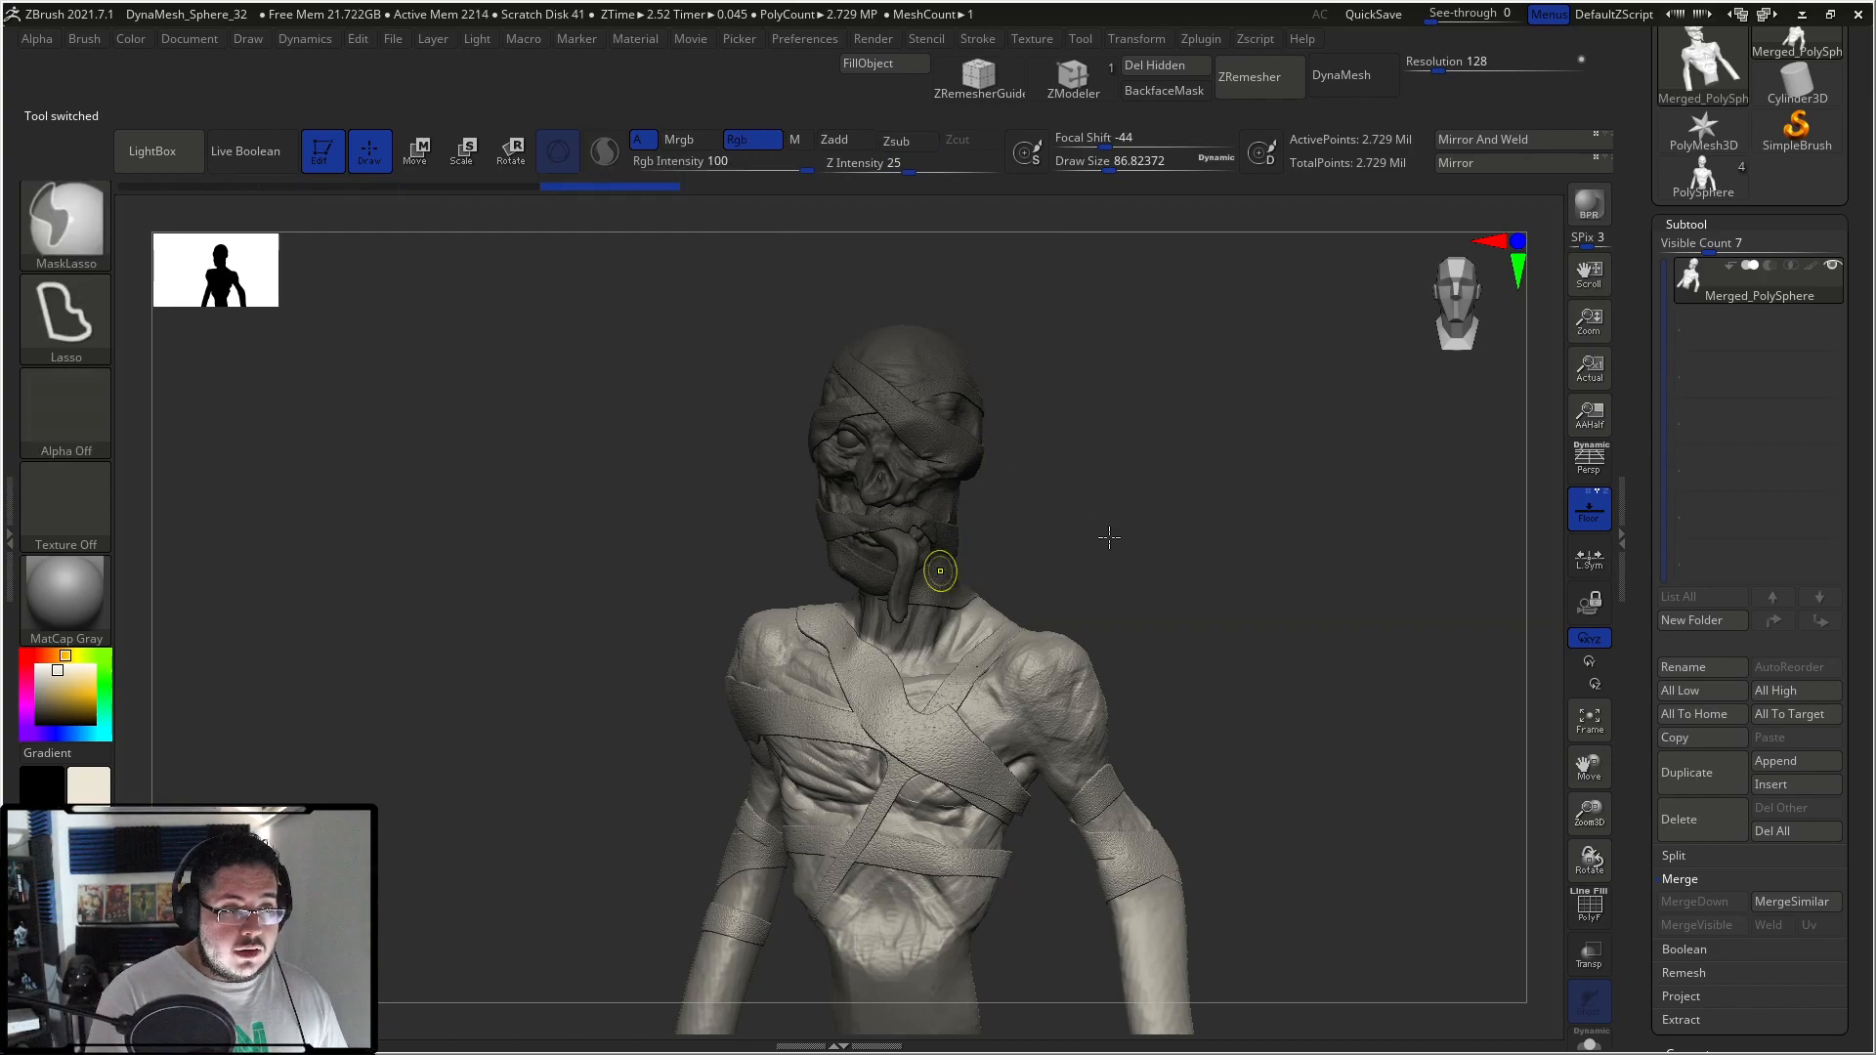
{"action": "left_click_drag", "start_coordinate": [1098, 561], "coordinate": [1098, 544], "text": "ctrl"}
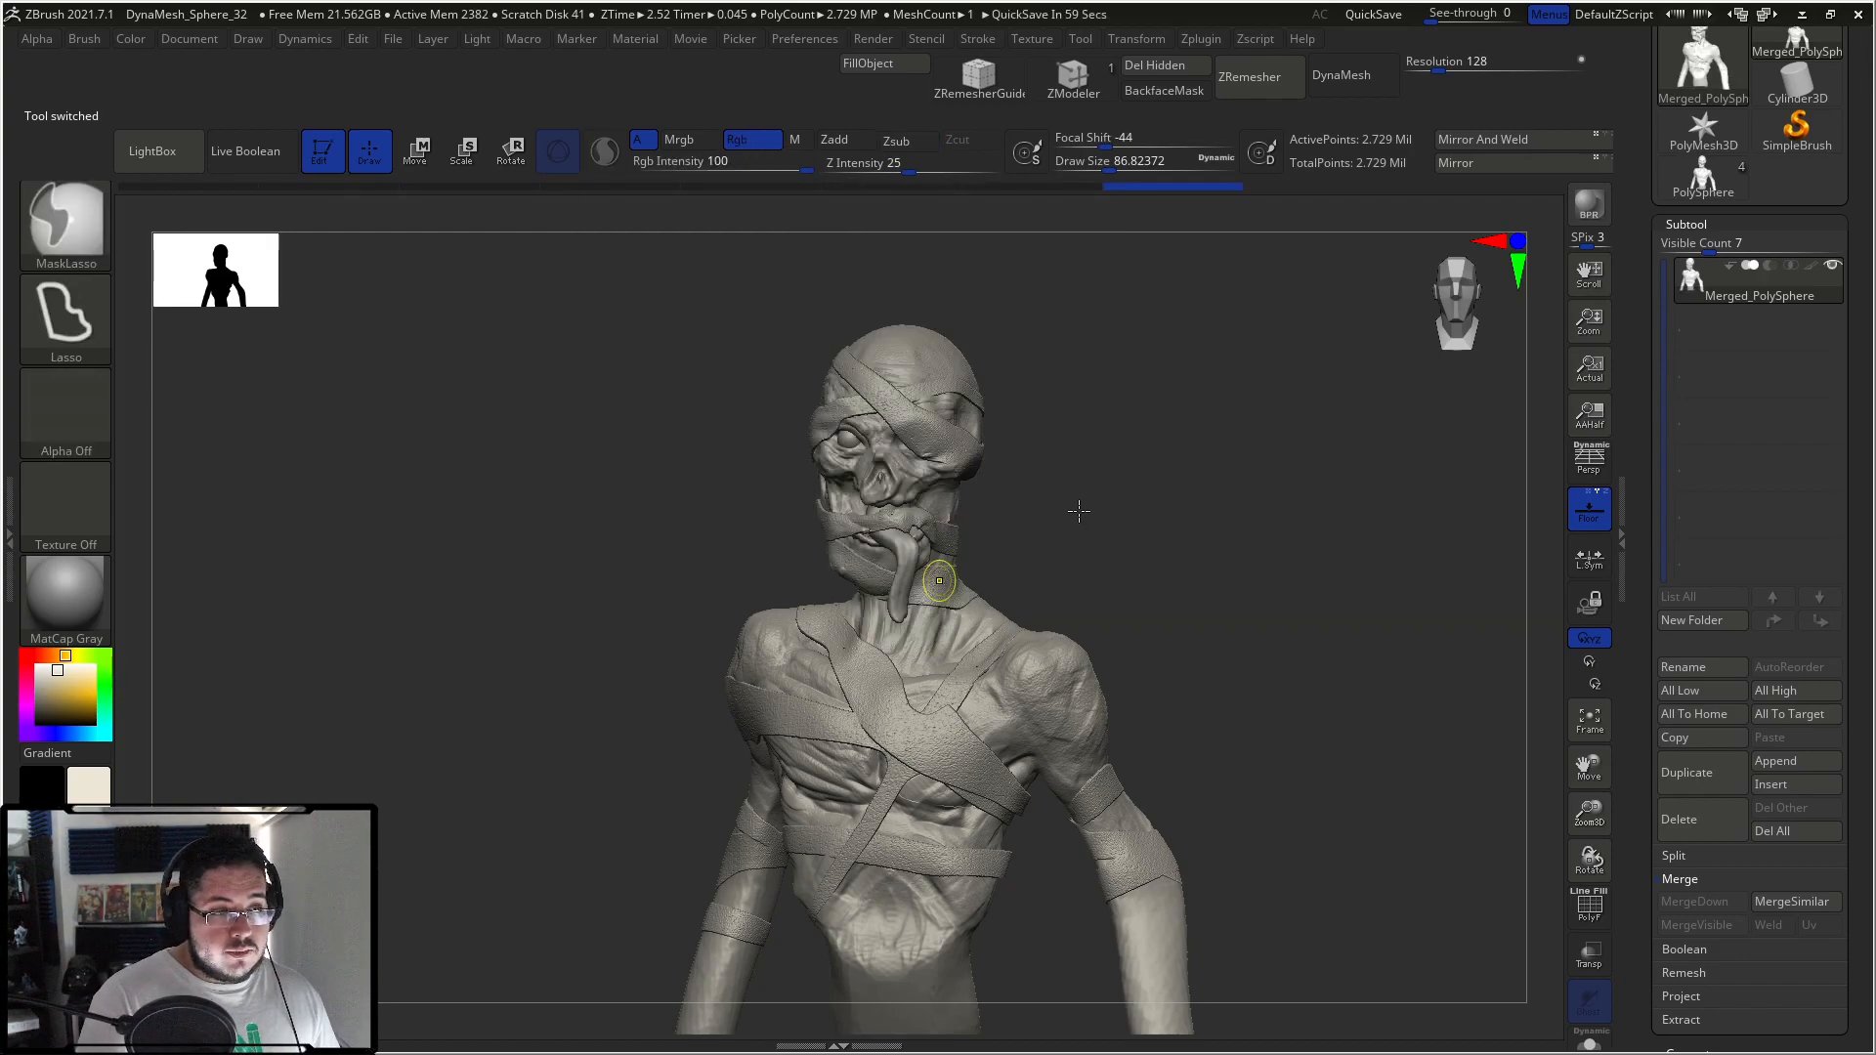
{"action": "key", "text": "ctrl+z"}
{"action": "left_click_drag", "start_coordinate": [1059, 416], "coordinate": [1087, 415]}
{"action": "mouse_move", "coordinate": [1096, 273]}
{"action": "left_mouse_down", "text": "ctrl"}
{"action": "mouse_move", "coordinate": [919, 249]}
{"action": "mouse_move", "coordinate": [842, 567]}
{"action": "mouse_move", "coordinate": [967, 548]}
{"action": "mouse_move", "coordinate": [1036, 410]}
{"action": "left_mouse_up", "text": "ctrl"}
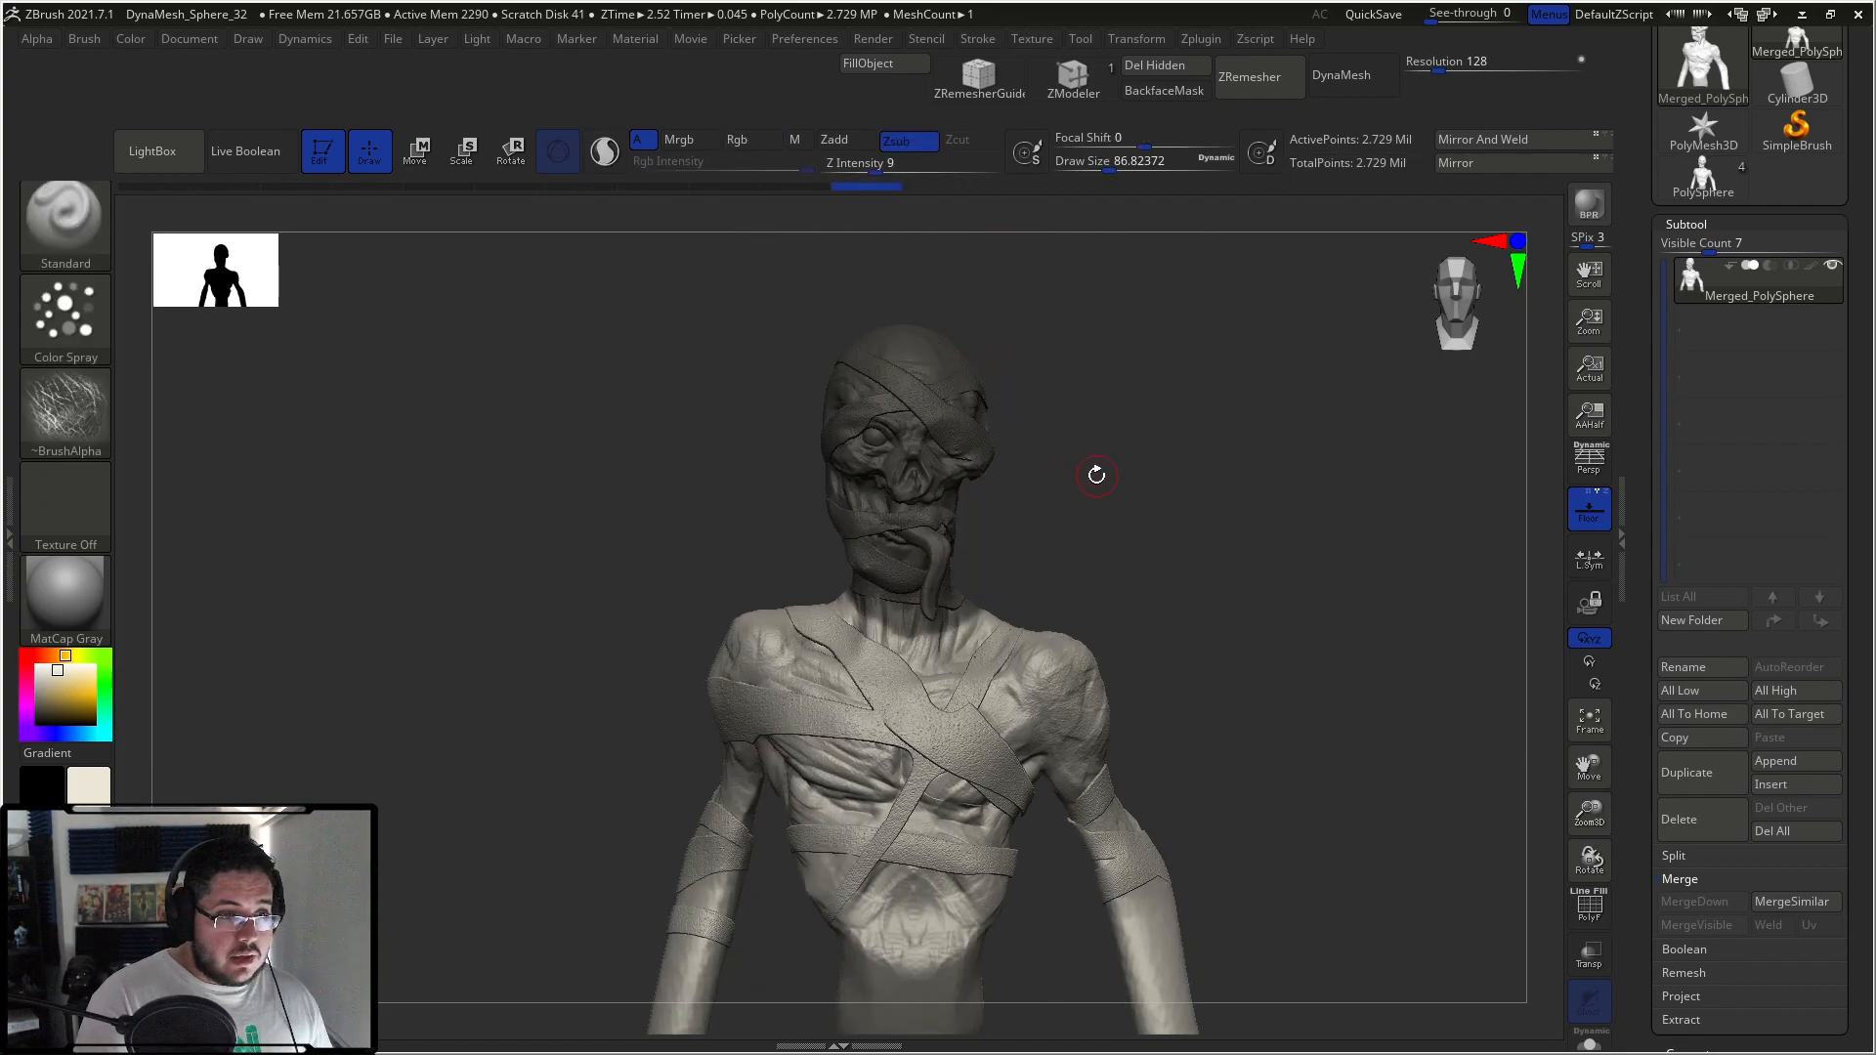
{"action": "left_click_drag", "start_coordinate": [1097, 474], "coordinate": [1075, 495]}
{"action": "left_click", "coordinate": [1073, 495], "text": "ctrl"}
Step: Place the transform gizmo at the base of the neck and rotate the head into a tilted pose, clearing the mask
{"action": "key", "text": "w"}
{"action": "left_click_drag", "start_coordinate": [905, 343], "coordinate": [905, 490], "text": "alt"}
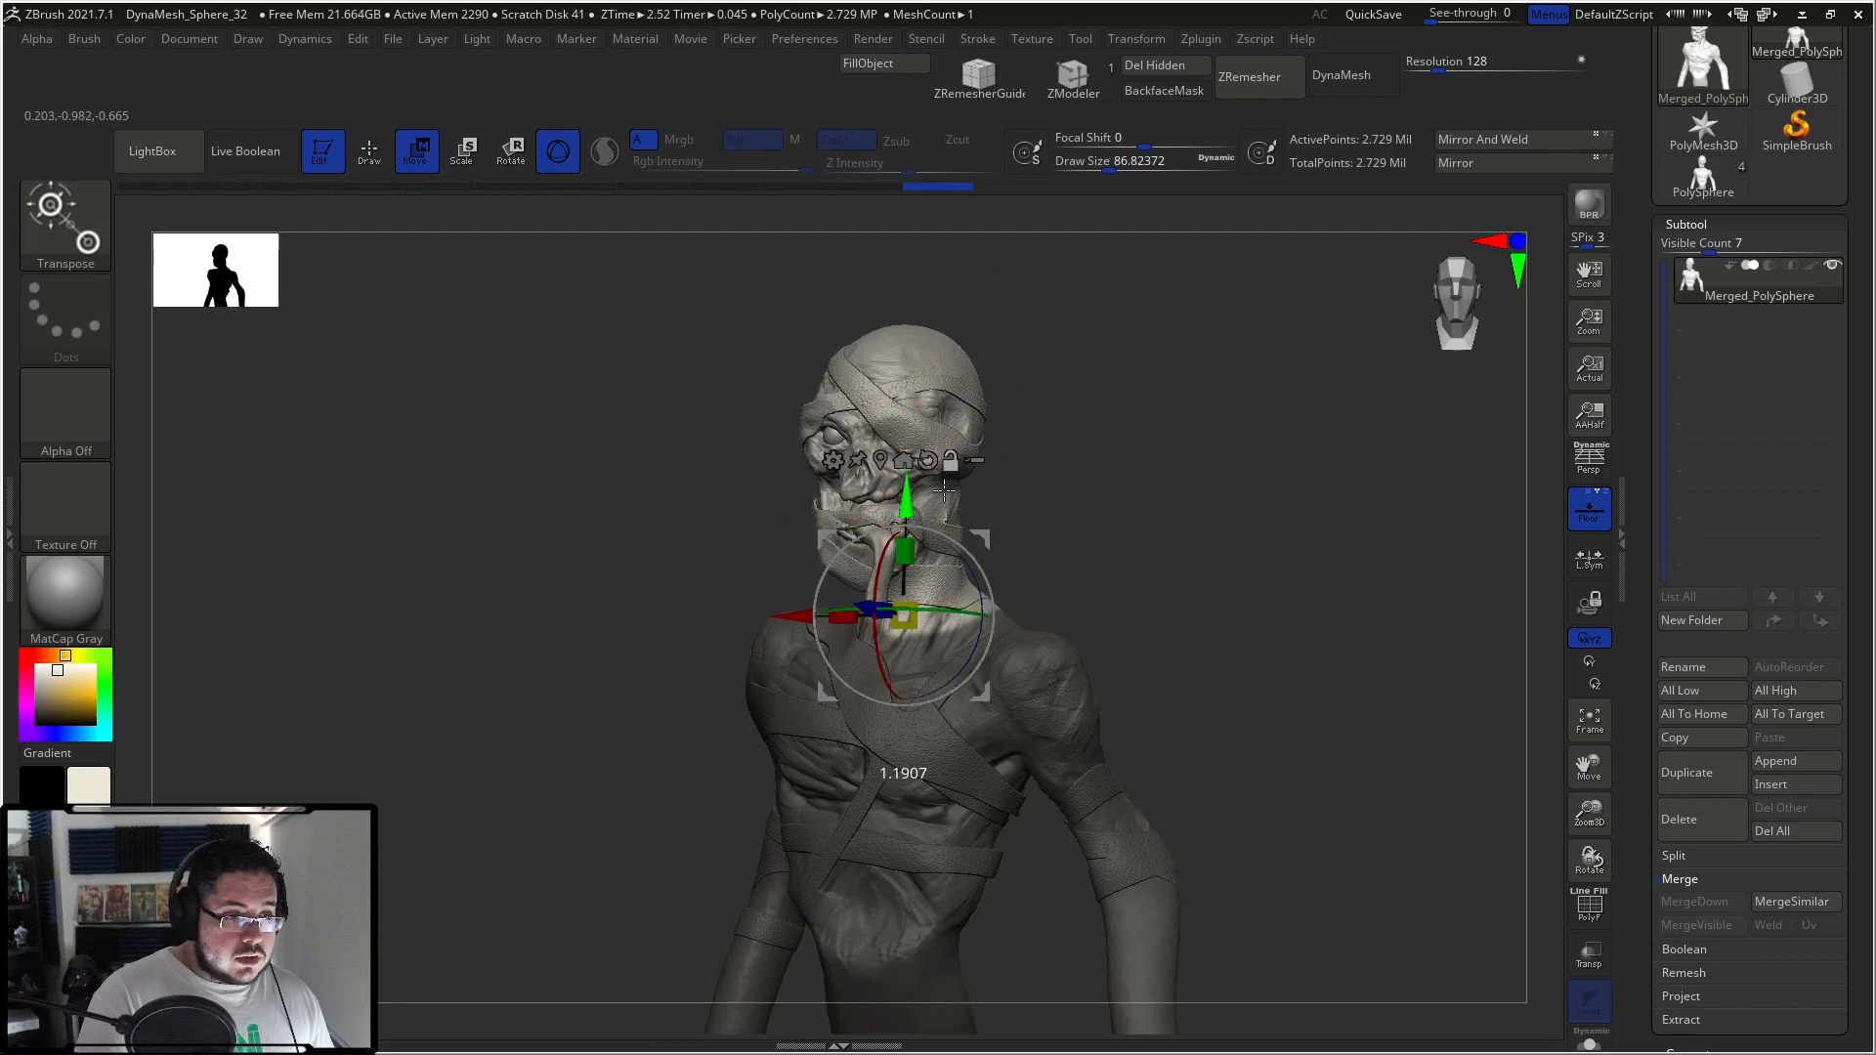
{"action": "mouse_move", "coordinate": [1088, 478]}
{"action": "left_mouse_down"}
{"action": "mouse_move", "coordinate": [1114, 503]}
{"action": "mouse_move", "coordinate": [1095, 498]}
{"action": "left_mouse_up"}
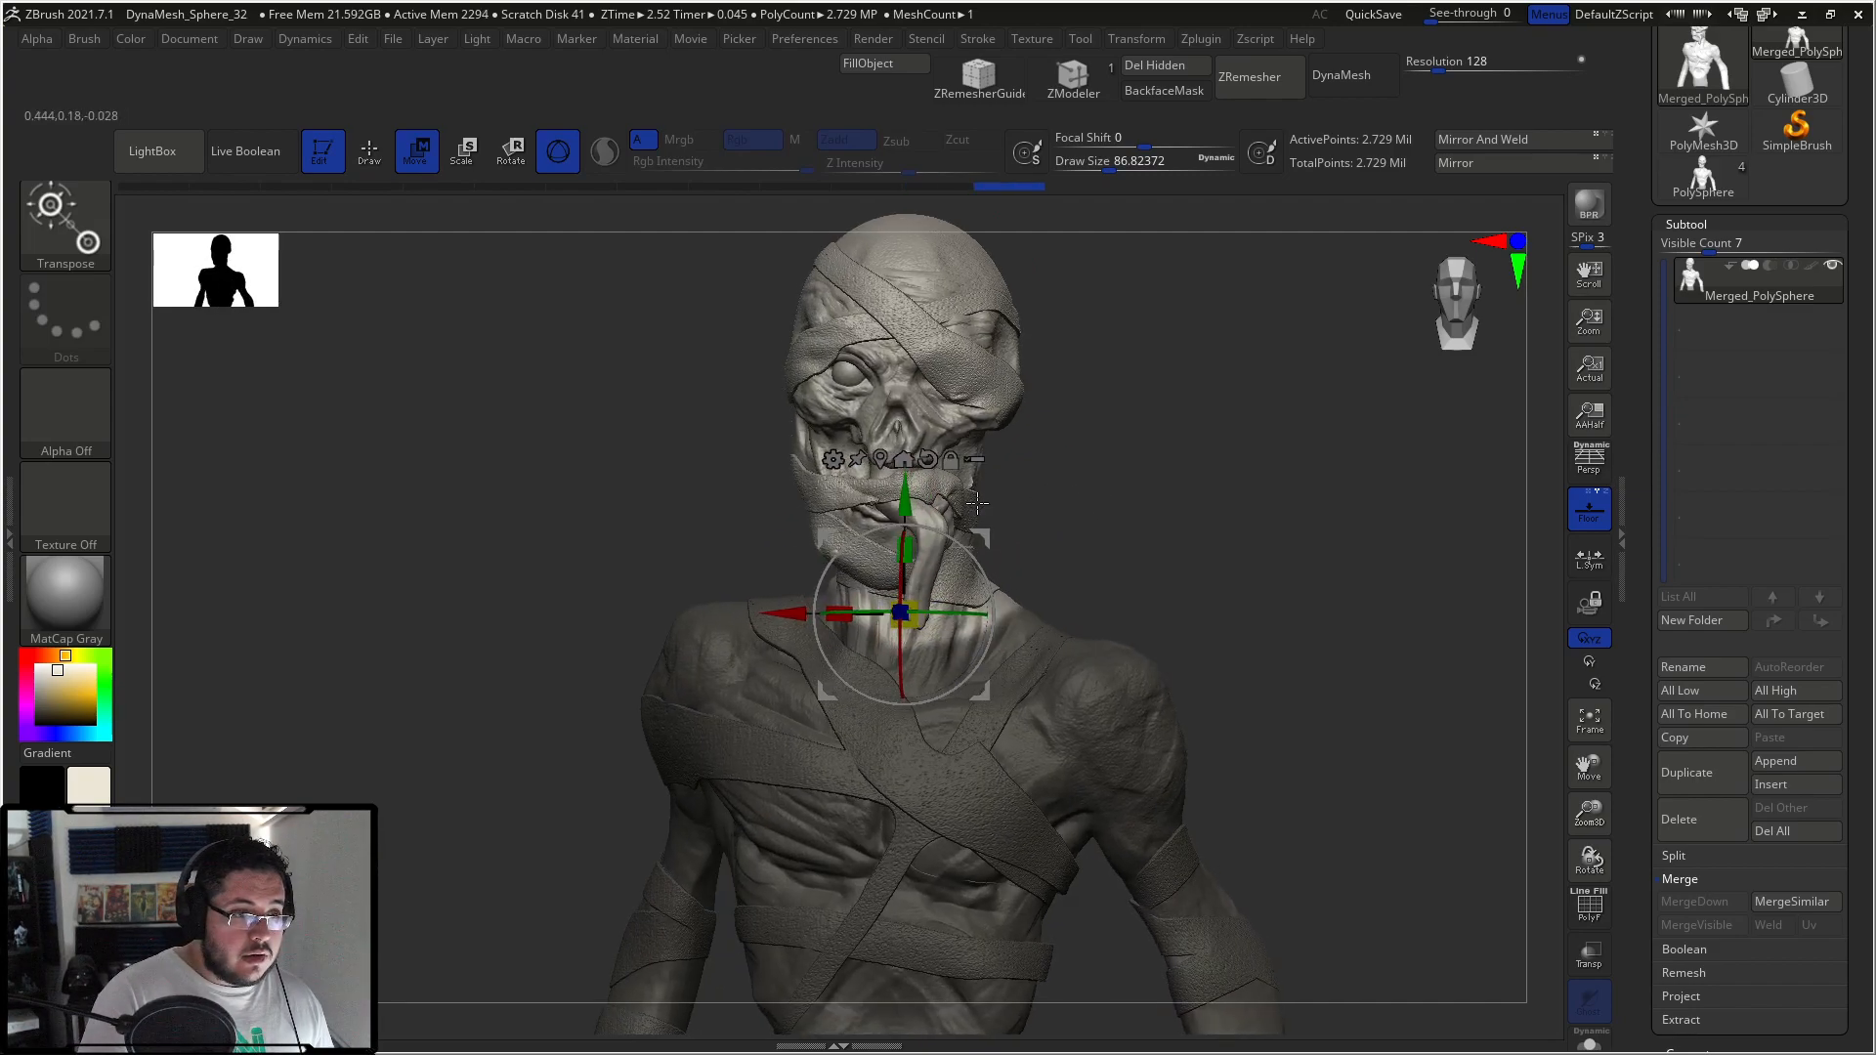
{"action": "key", "text": "q"}
{"action": "key", "text": "e"}
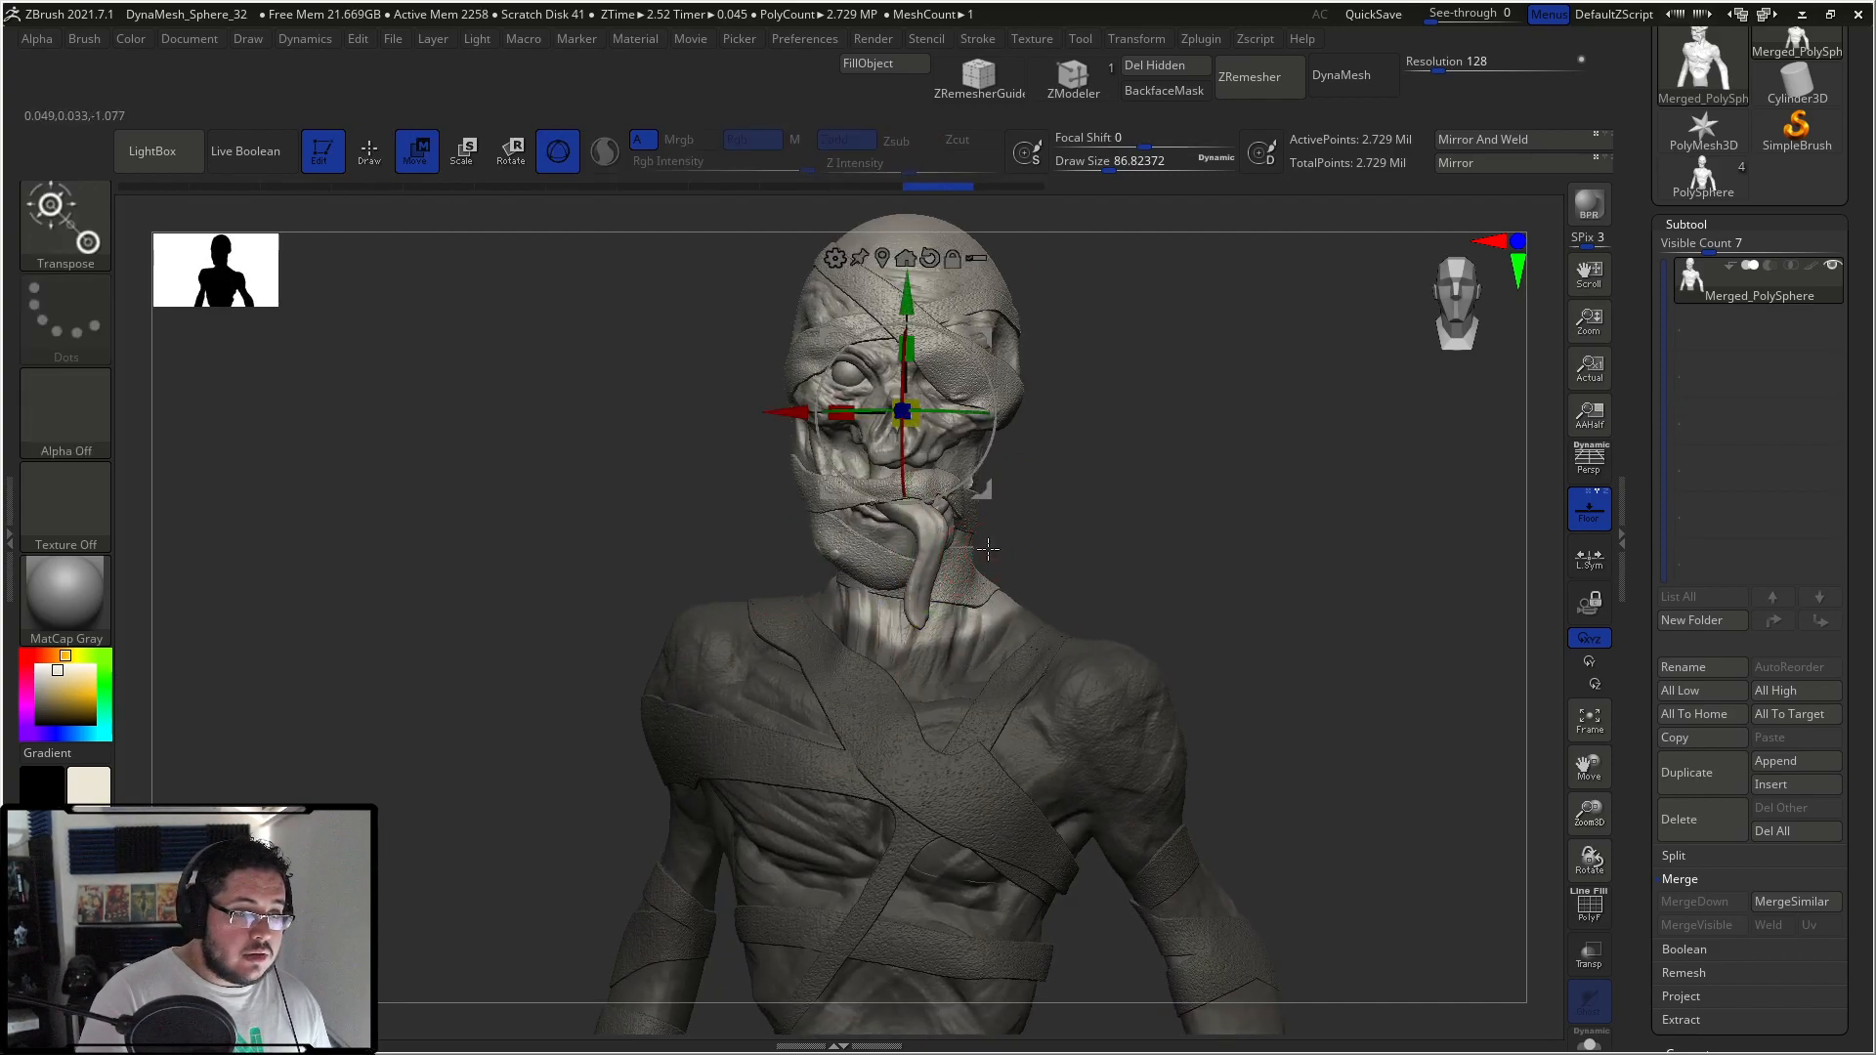
{"action": "mouse_move", "coordinate": [919, 483]}
{"action": "left_mouse_down", "text": "alt"}
{"action": "mouse_move", "coordinate": [918, 522]}
{"action": "mouse_move", "coordinate": [967, 572]}
{"action": "mouse_move", "coordinate": [918, 626]}
{"action": "mouse_move", "coordinate": [892, 625]}
{"action": "mouse_move", "coordinate": [945, 647]}
{"action": "mouse_move", "coordinate": [894, 626]}
{"action": "left_mouse_up", "text": "alt"}
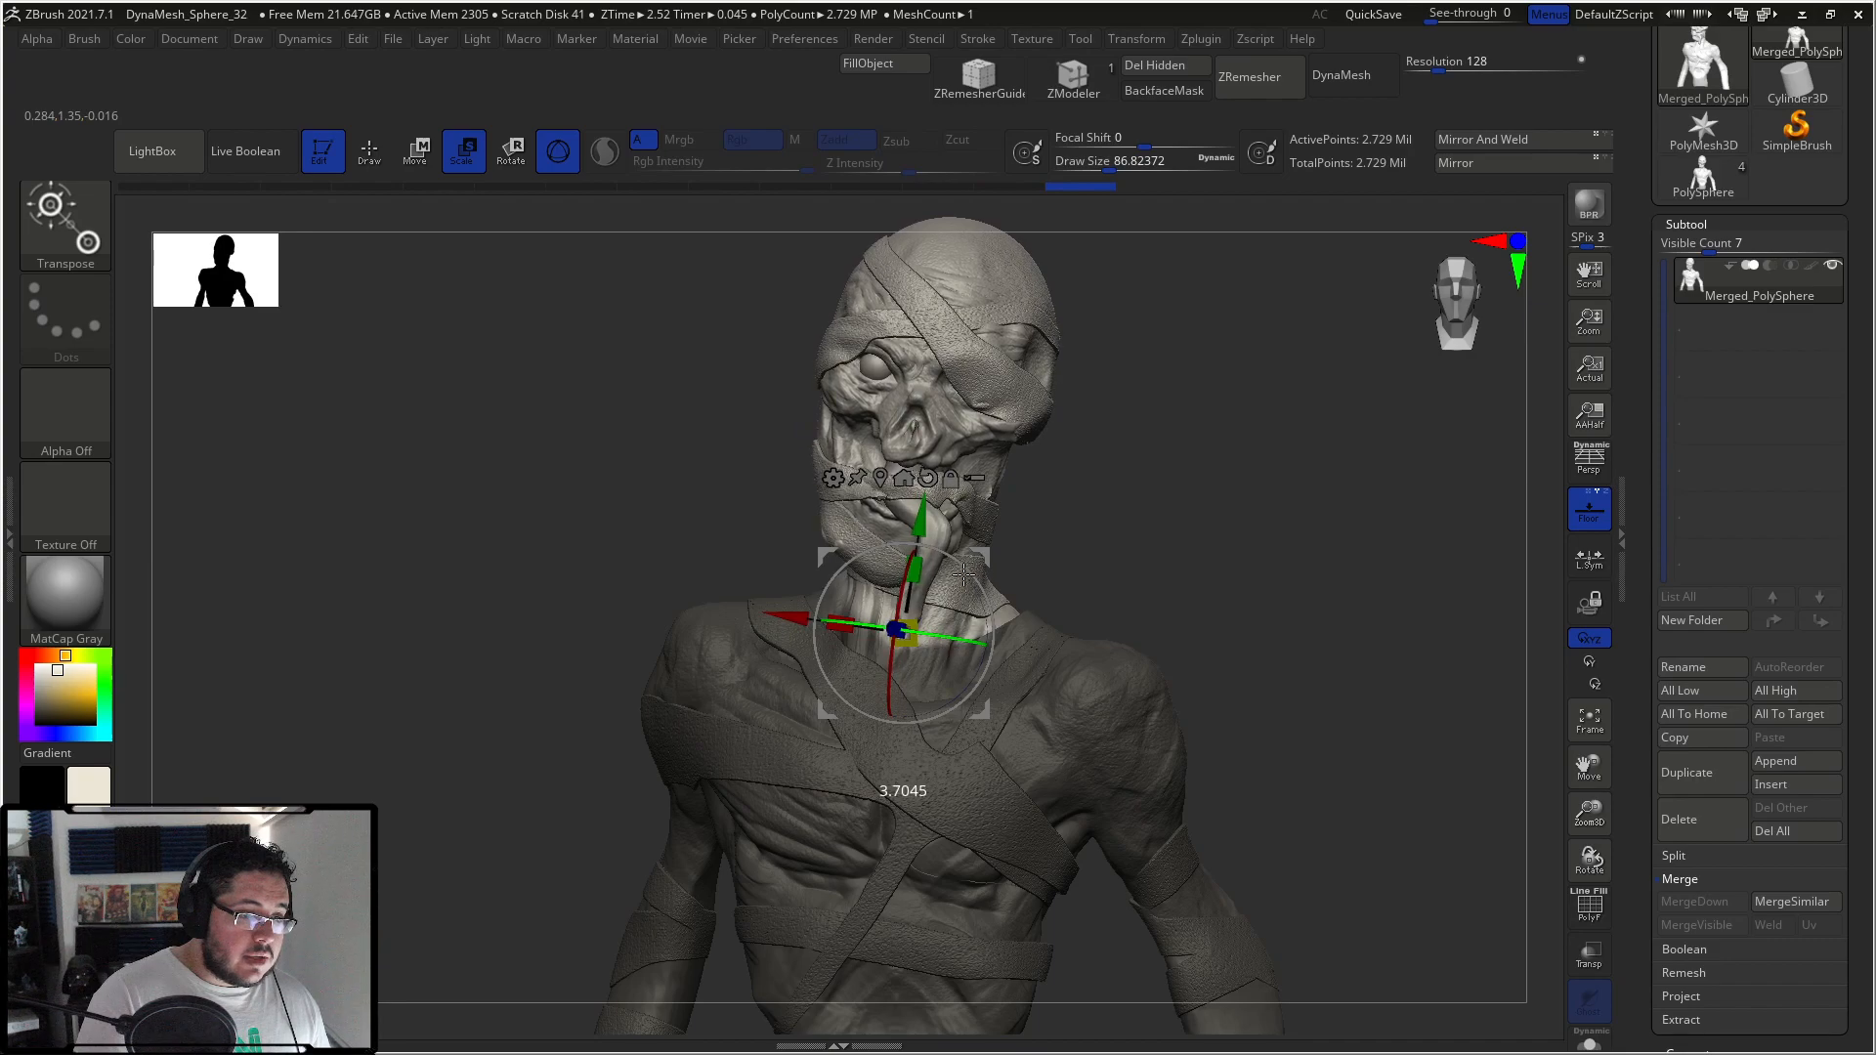
{"action": "key", "text": "q"}
{"action": "mouse_move", "coordinate": [1087, 433]}
{"action": "left_mouse_down"}
{"action": "mouse_move", "coordinate": [1131, 552]}
{"action": "mouse_move", "coordinate": [1141, 490]}
{"action": "mouse_move", "coordinate": [1169, 541]}
{"action": "mouse_move", "coordinate": [1193, 495]}
{"action": "mouse_move", "coordinate": [1203, 585]}
{"action": "mouse_move", "coordinate": [1193, 548]}
{"action": "mouse_move", "coordinate": [1219, 563]}
{"action": "left_mouse_up"}
{"action": "left_click_drag", "start_coordinate": [1285, 493], "coordinate": [1198, 582]}
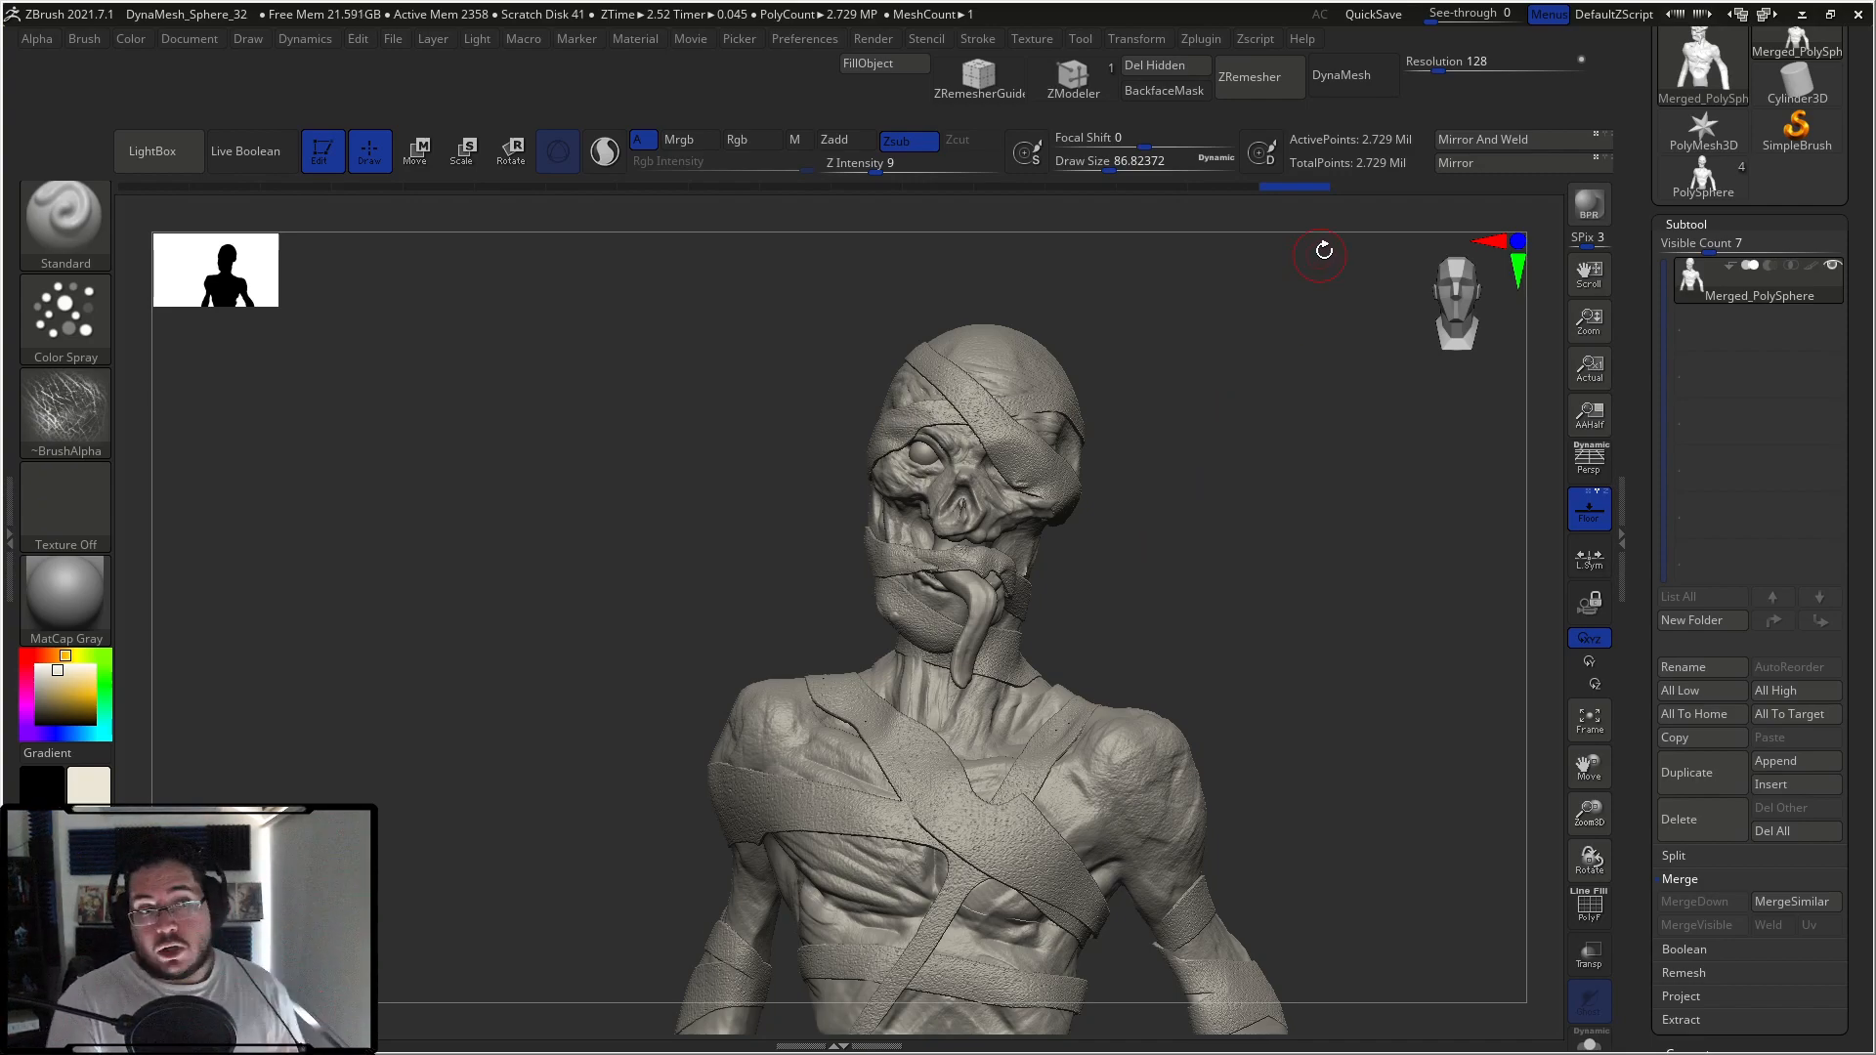
Step: Render the posed bust with BPR and examine it from the front
{"action": "left_click_drag", "start_coordinate": [1215, 627], "coordinate": [1249, 609]}
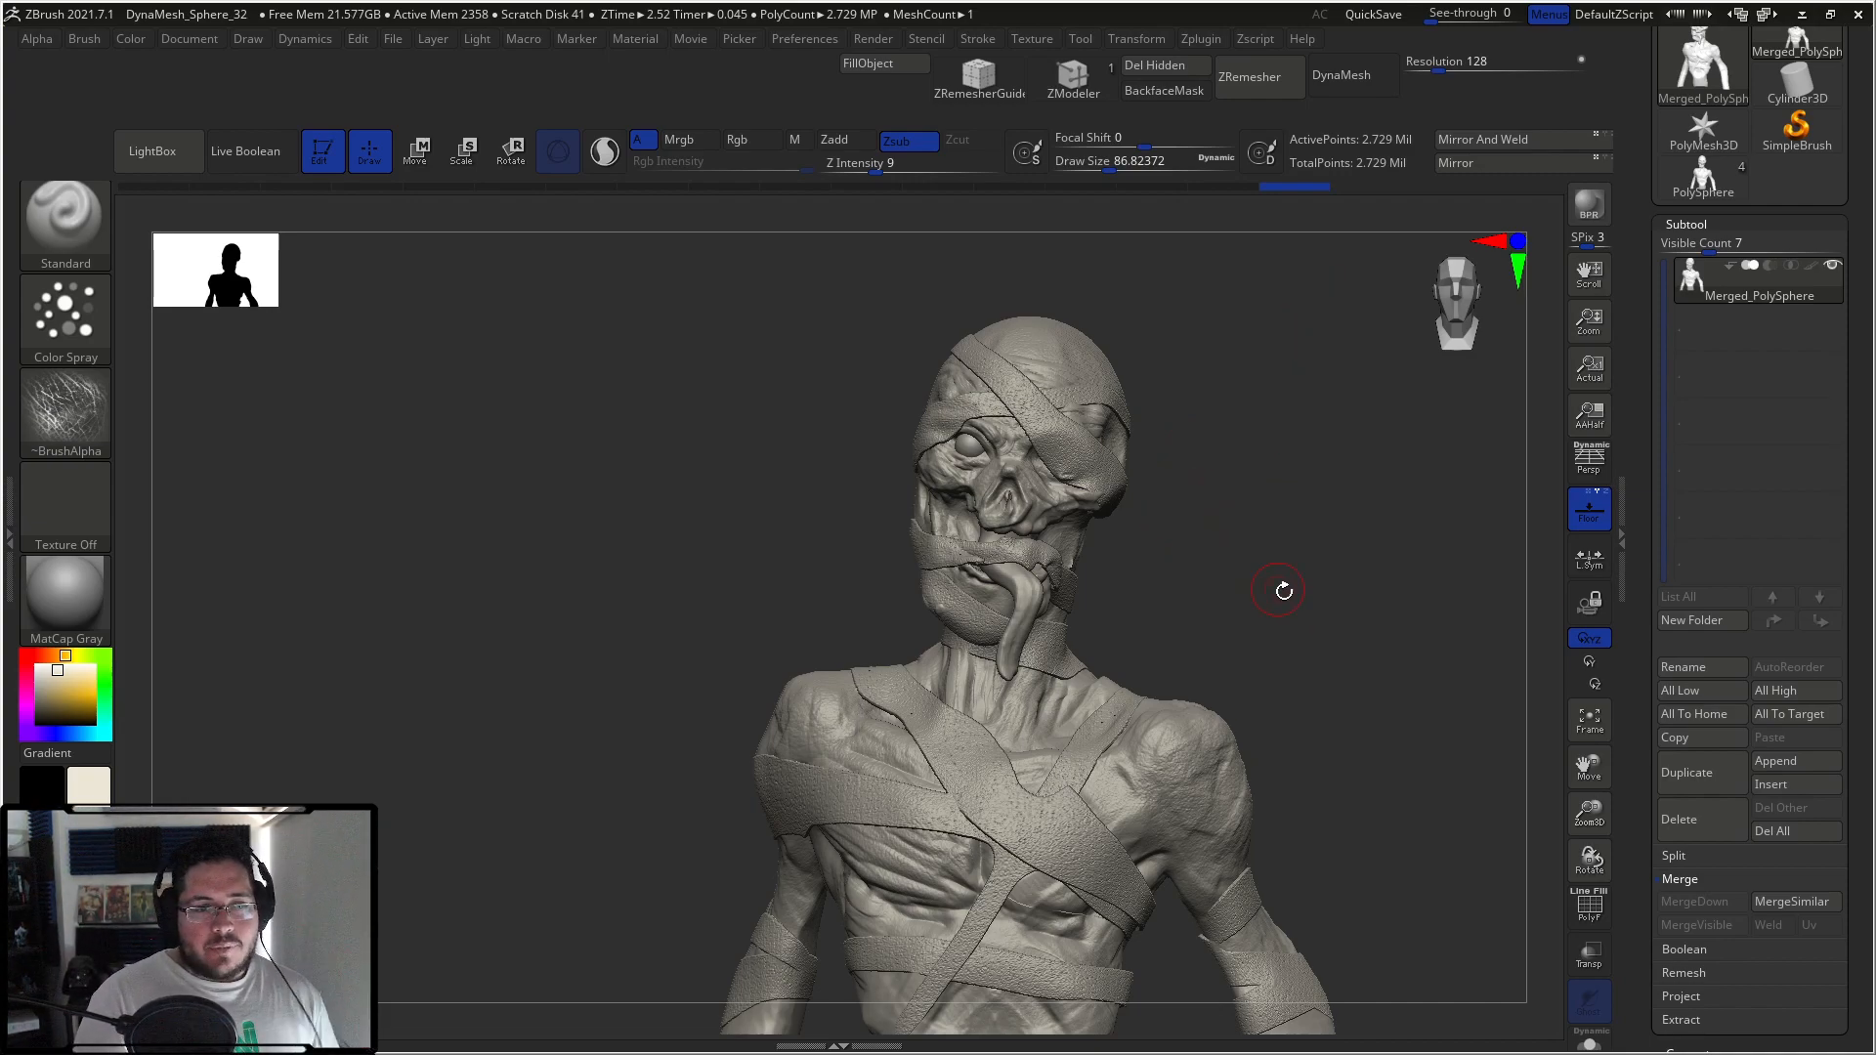
{"action": "left_click", "coordinate": [1589, 206]}
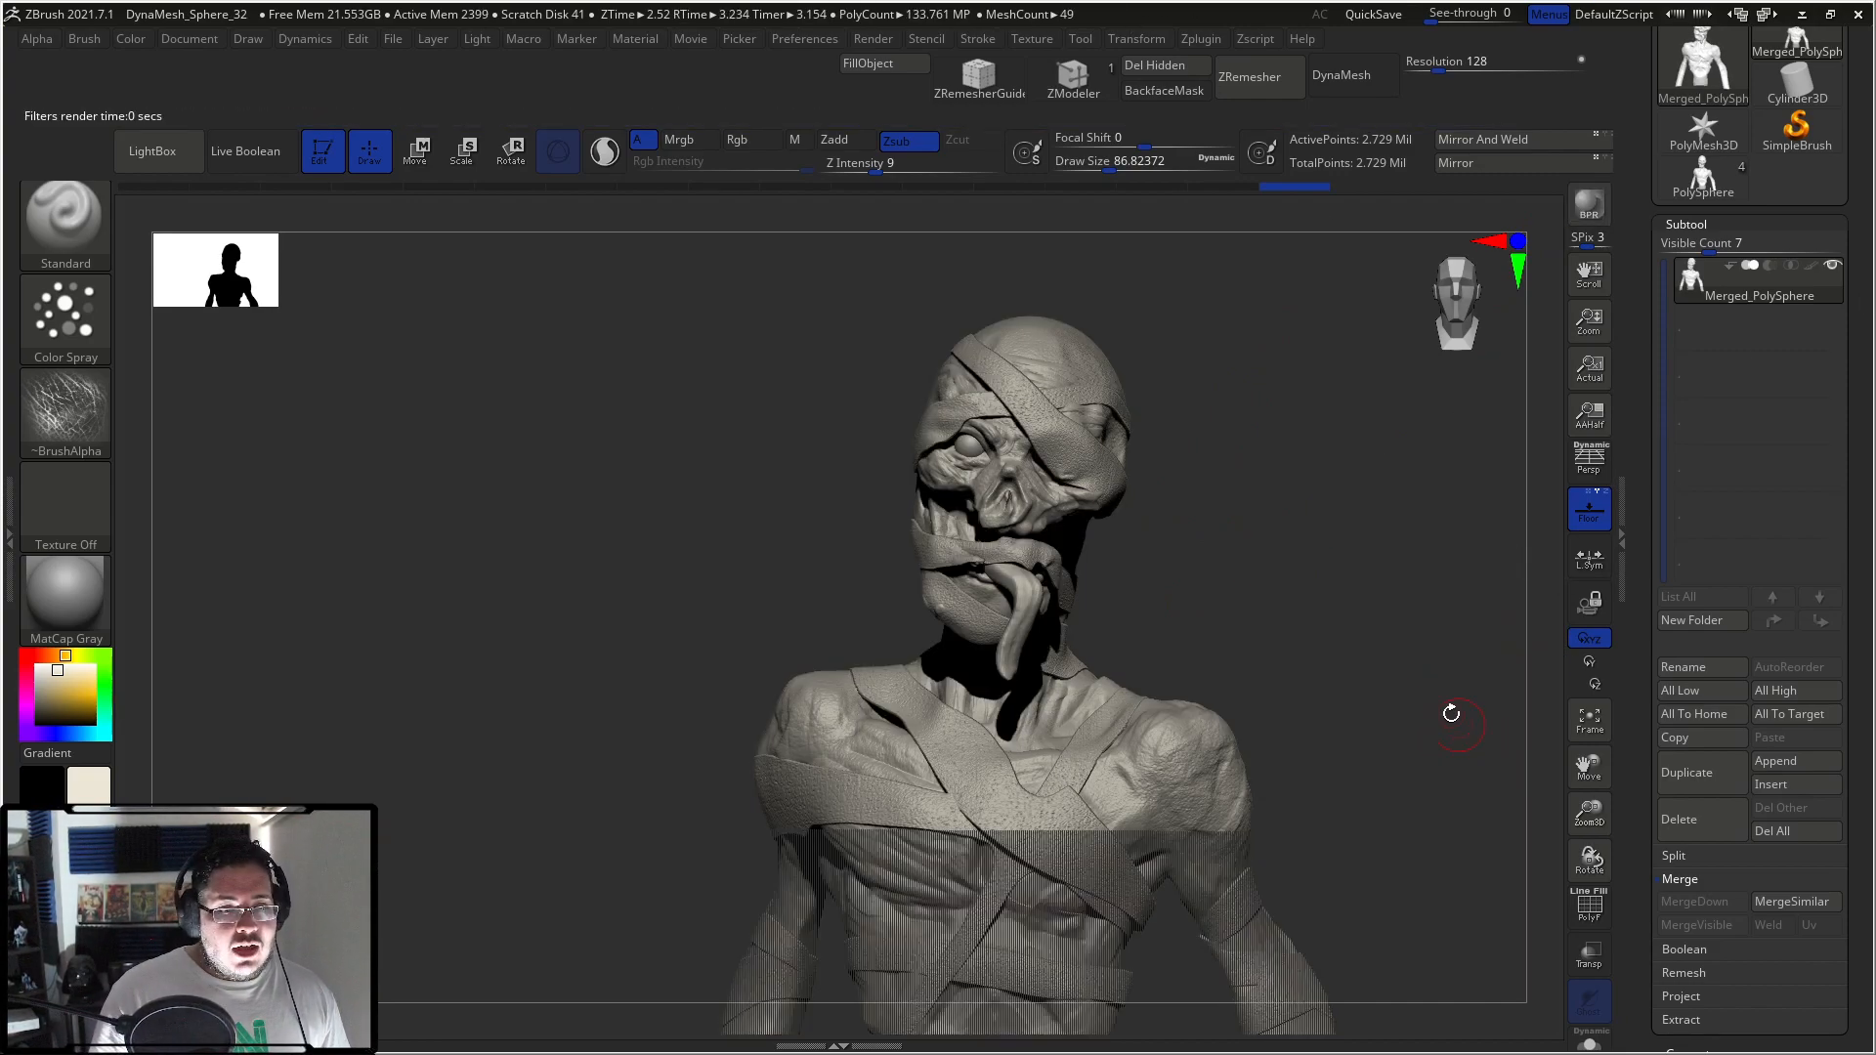
{"action": "mouse_move", "coordinate": [1444, 708]}
{"action": "left_mouse_down"}
{"action": "mouse_move", "coordinate": [1344, 601]}
{"action": "mouse_move", "coordinate": [1413, 689]}
{"action": "mouse_move", "coordinate": [1396, 667]}
{"action": "mouse_move", "coordinate": [1326, 661]}
{"action": "mouse_move", "coordinate": [1344, 618]}
{"action": "mouse_move", "coordinate": [1381, 610]}
{"action": "mouse_move", "coordinate": [1407, 642]}
{"action": "mouse_move", "coordinate": [1370, 654]}
{"action": "mouse_move", "coordinate": [1351, 626]}
{"action": "left_mouse_up"}
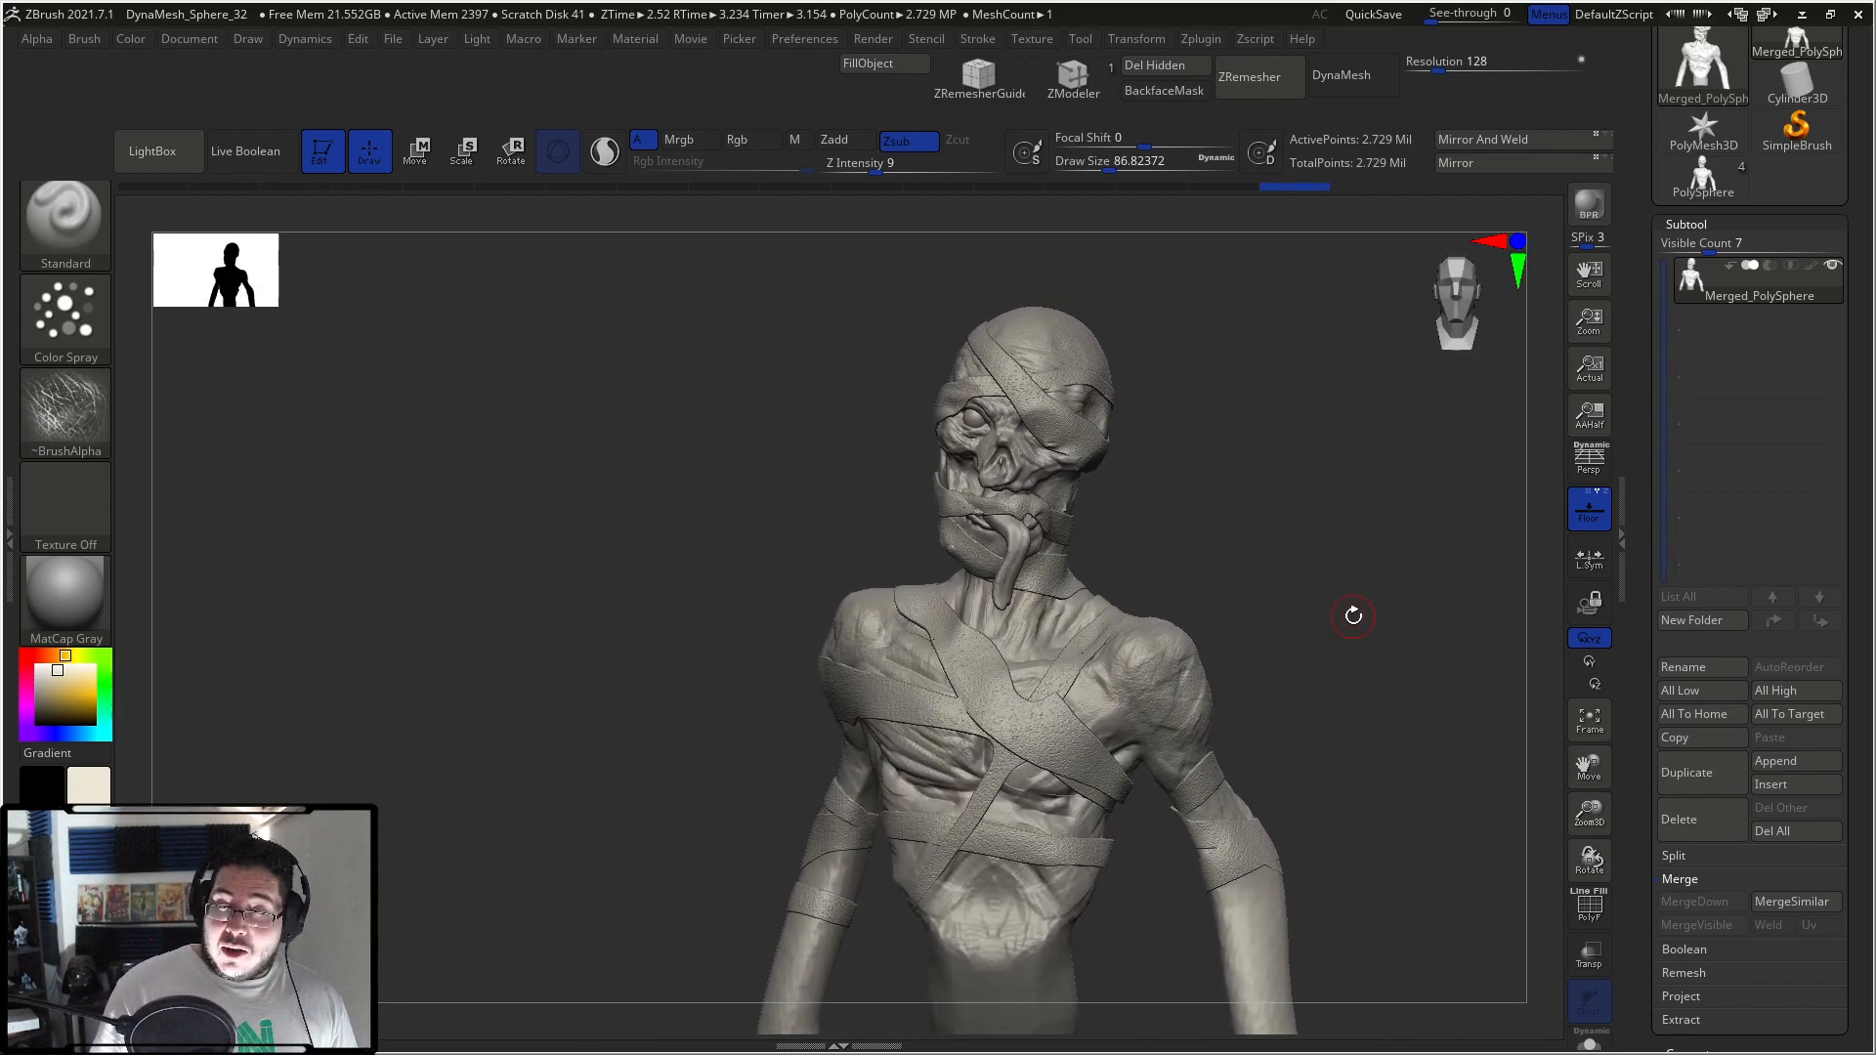